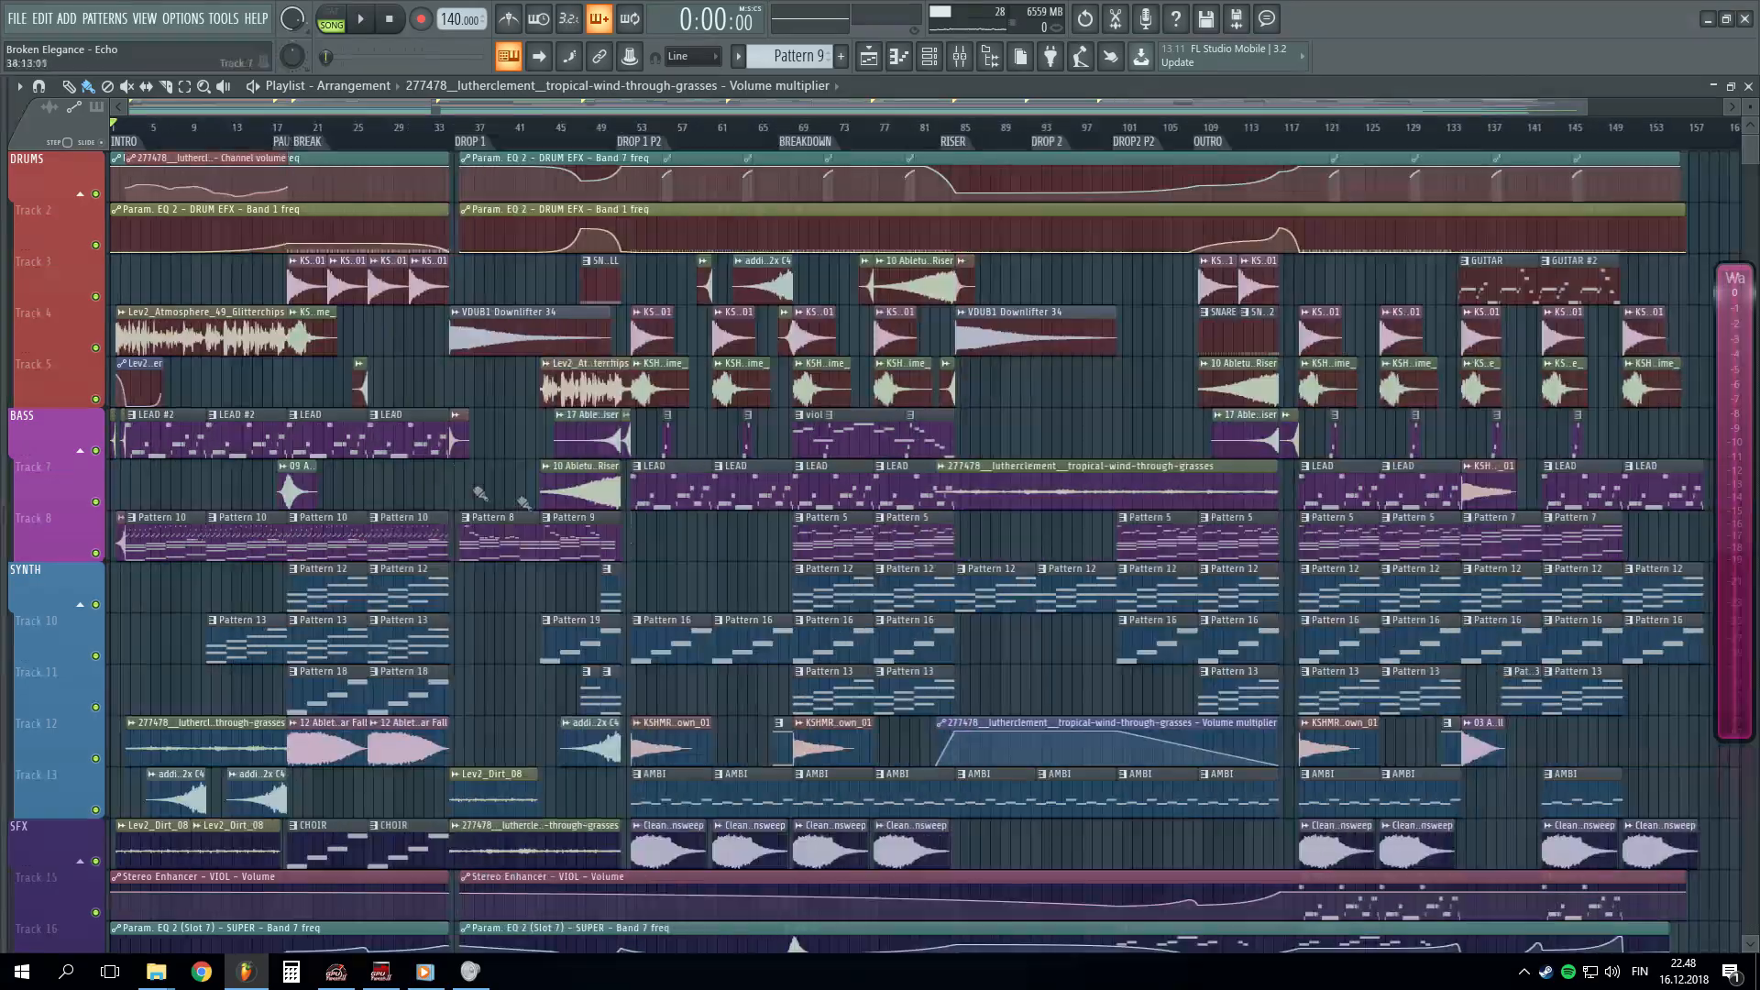
# - Look over the whole playlist arrangement from intro to outro, including the drum EQ automation and the lower choir tracks
pyautogui.scroll(-1, 771, 150)
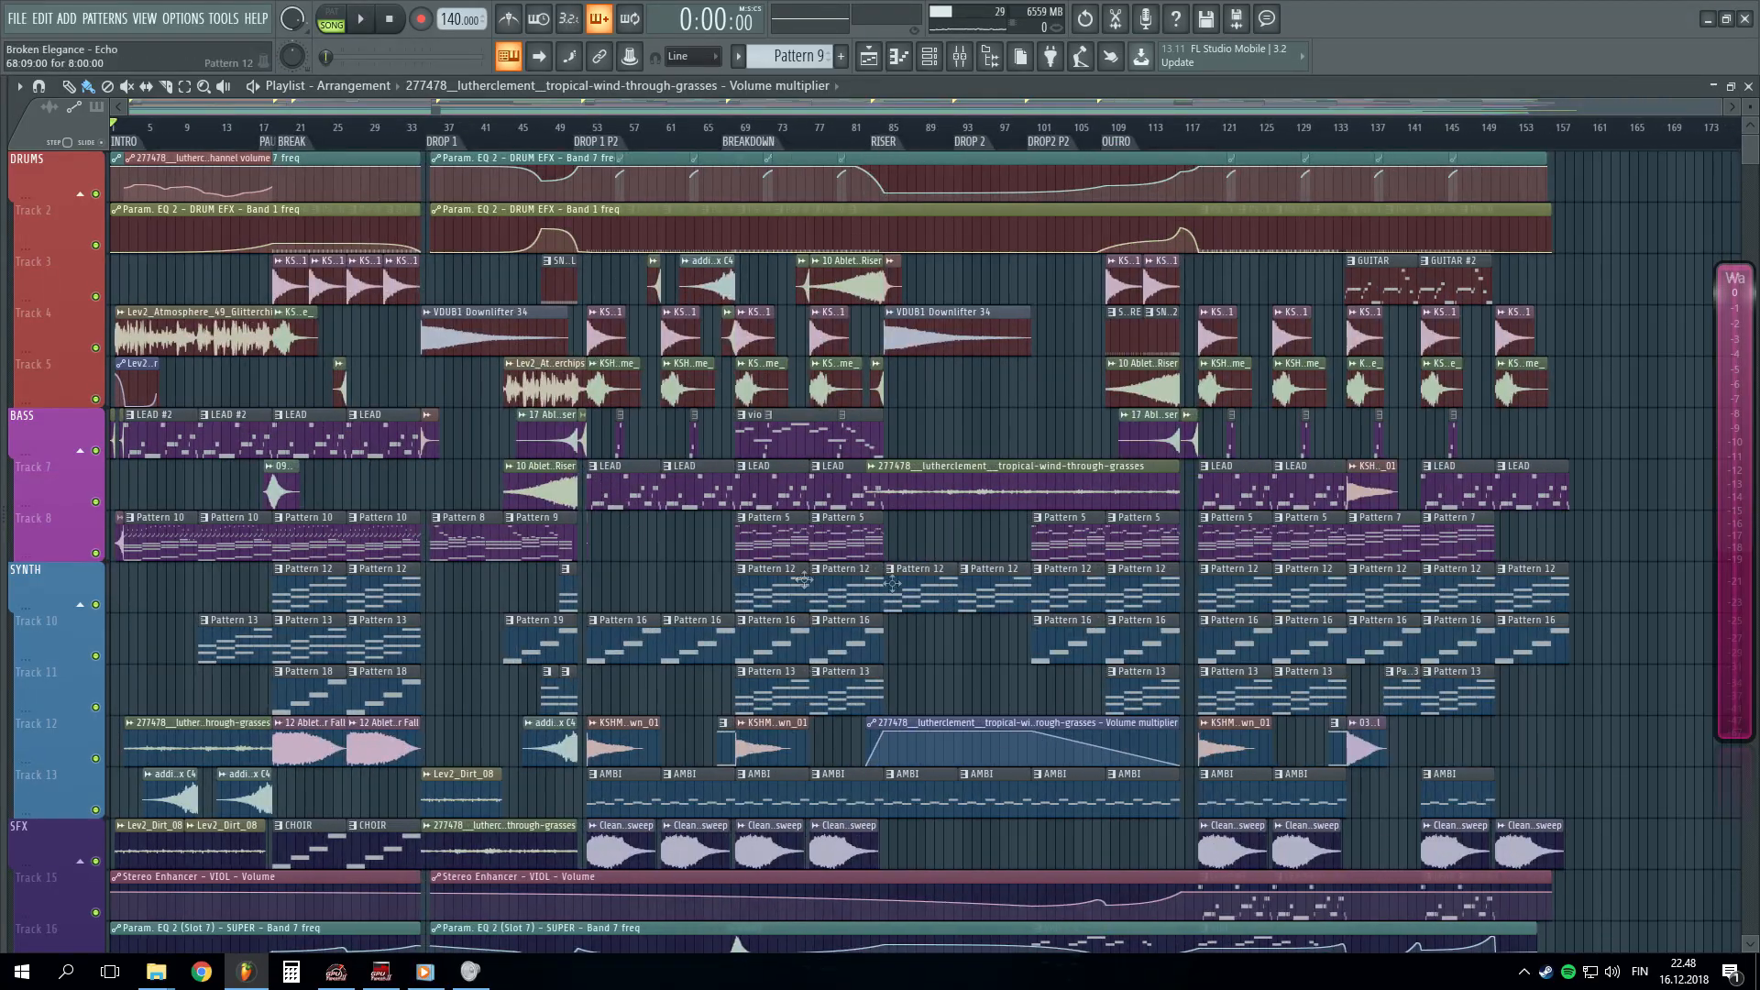
pyautogui.scroll(-8, 803, 578)
pyautogui.scroll(8, 927, 475)
pyautogui.scroll(5, 627, 133)
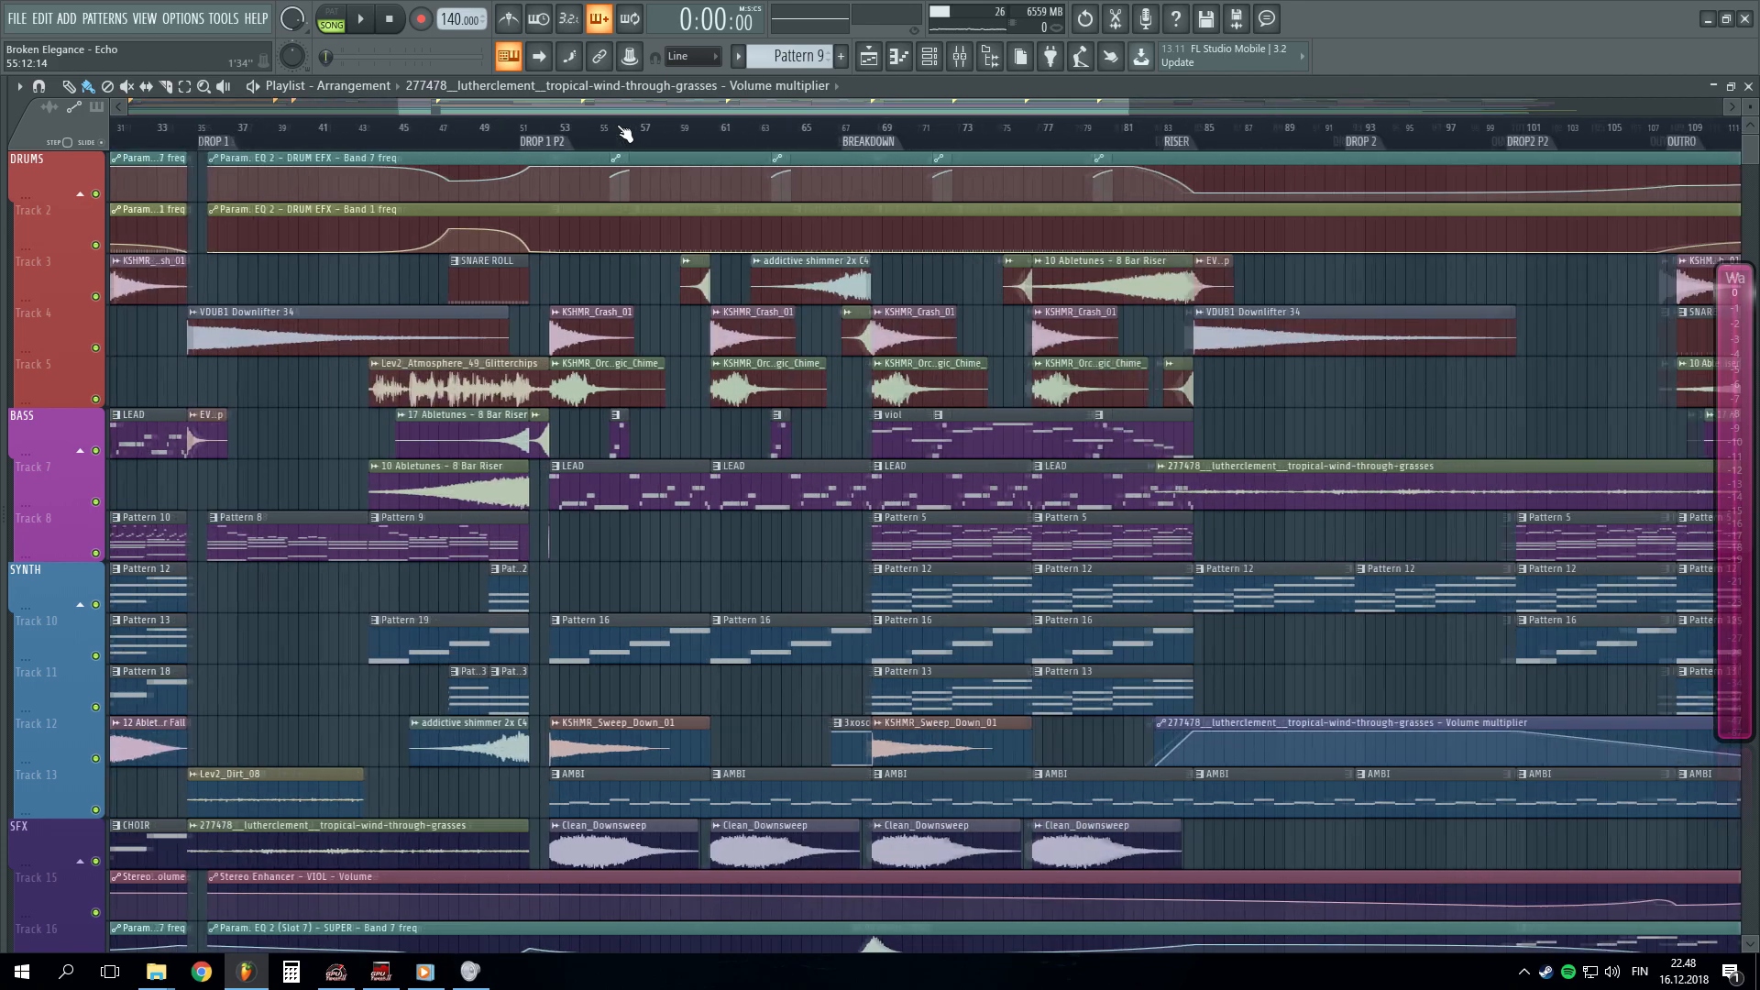
pyautogui.moveTo(675, 107); pyautogui.dragTo(350, 114)
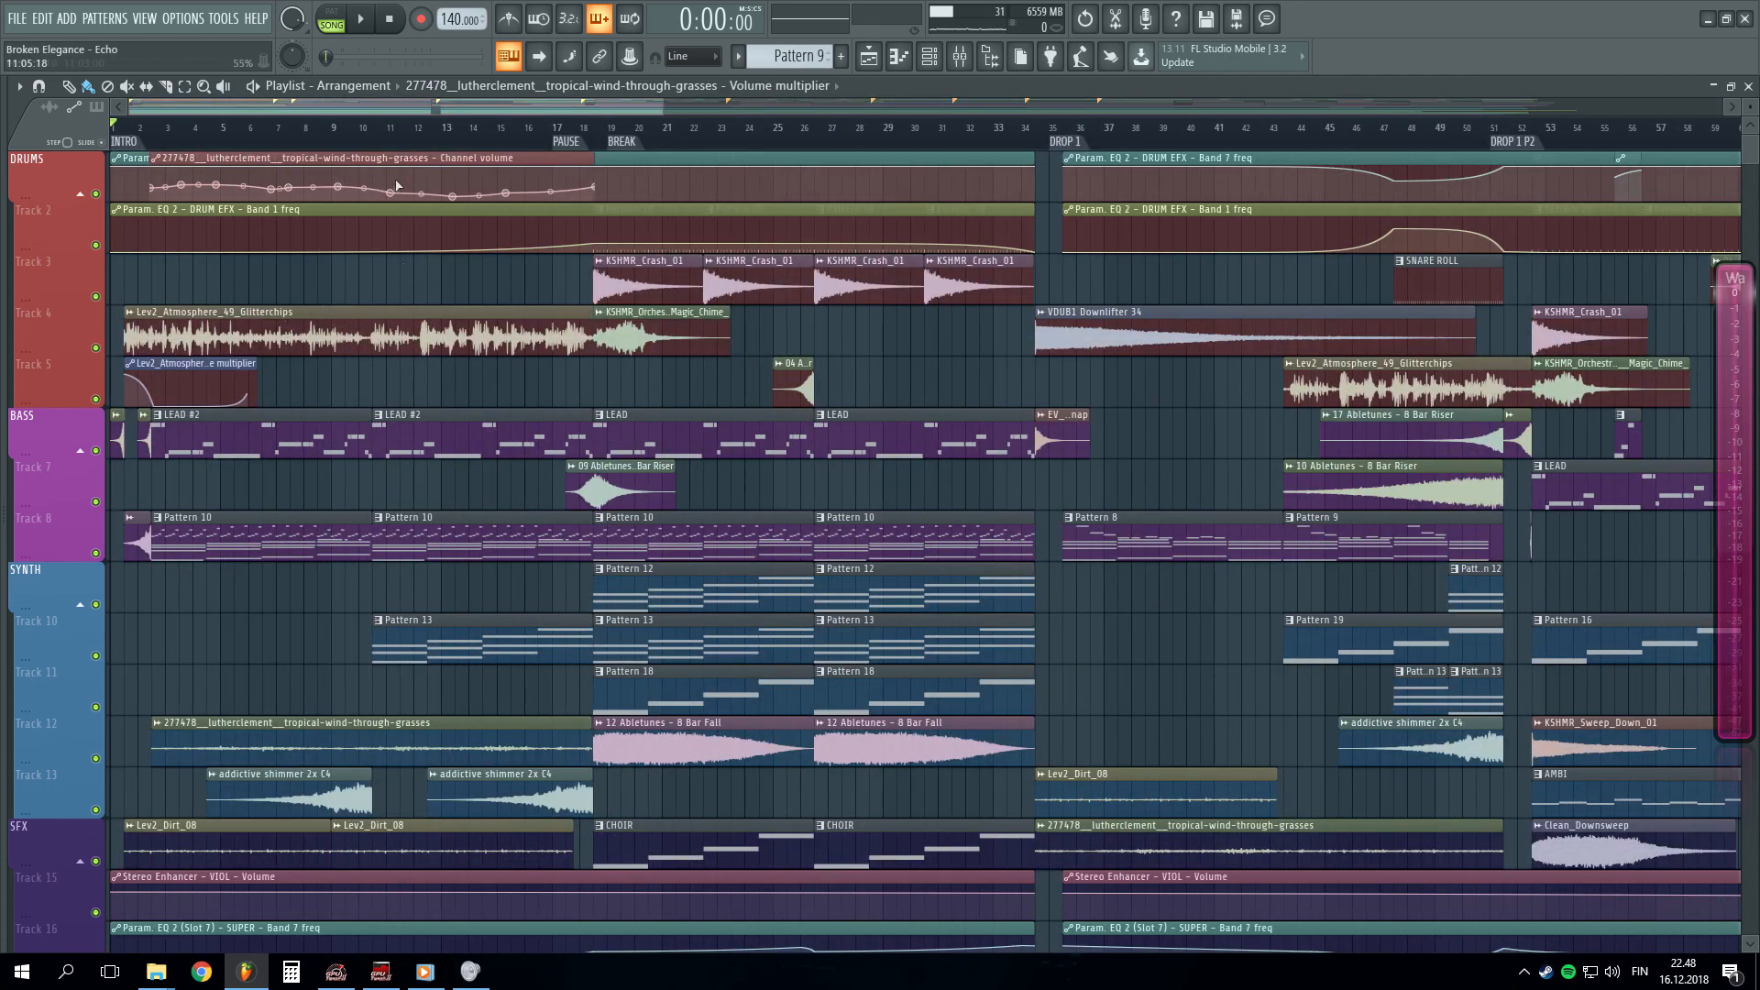
pyautogui.scroll(-4, 394, 190)
pyautogui.scroll(-4, 416, 106)
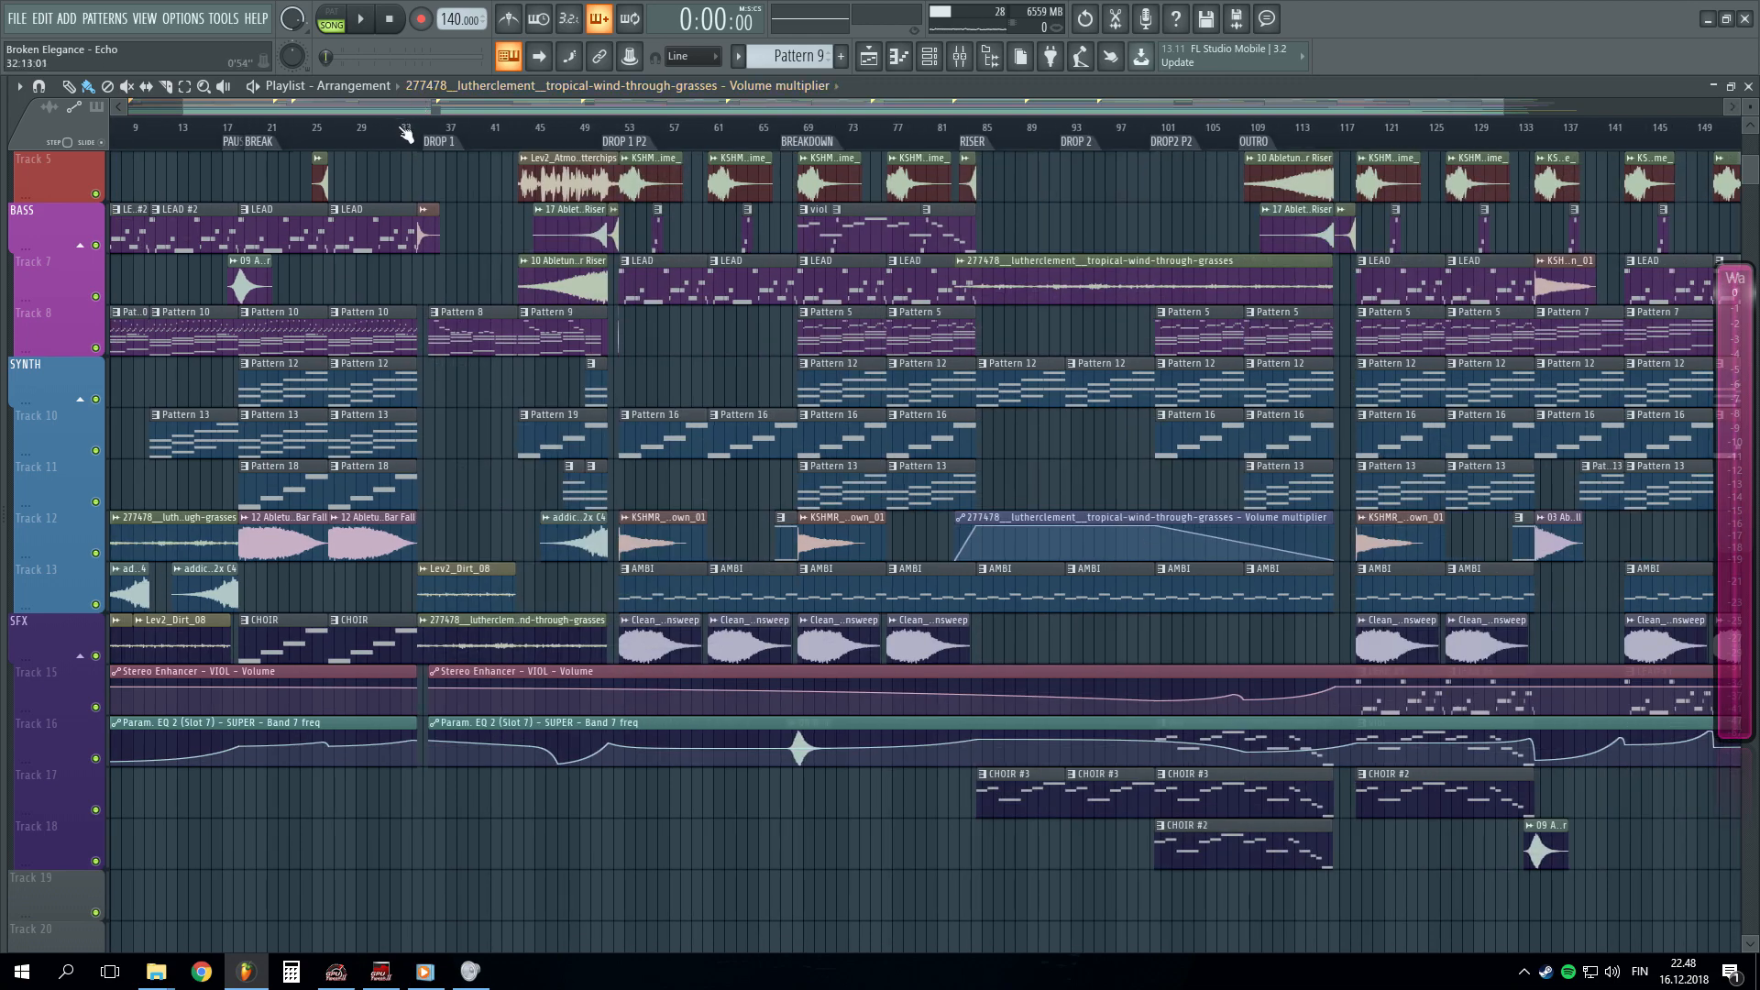
pyautogui.scroll(-1, 406, 135)
pyautogui.scroll(4, 795, 620)
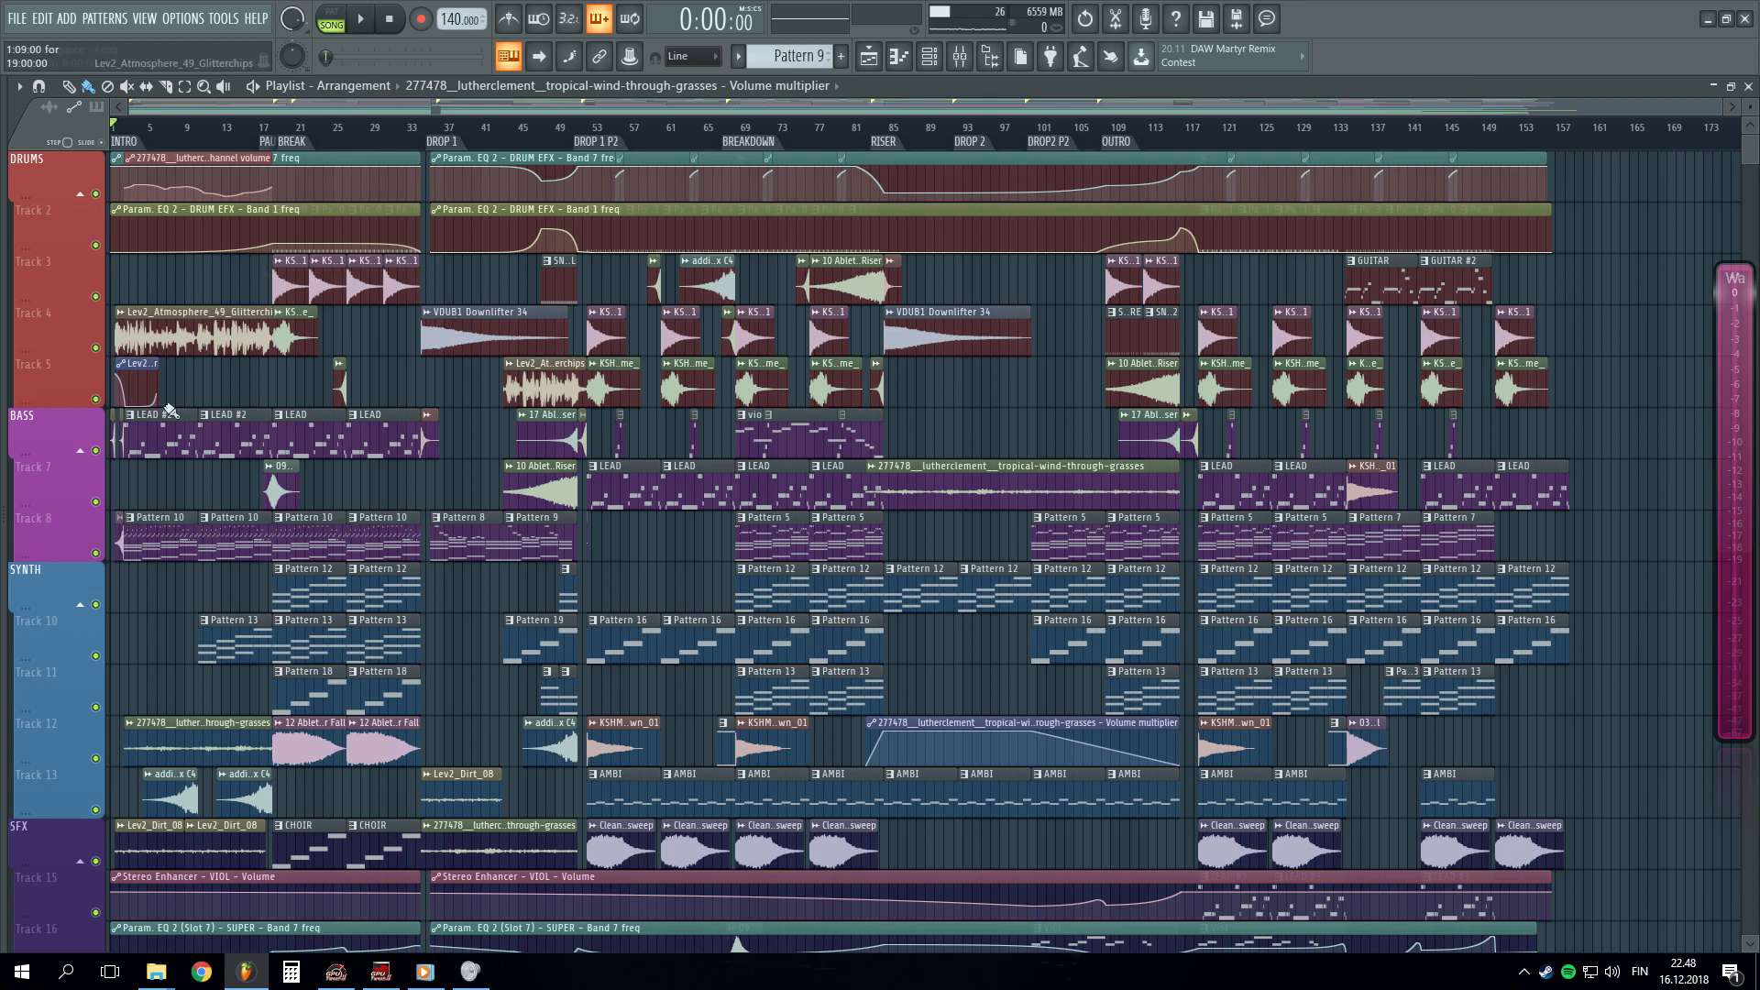
pyautogui.scroll(4, 506, 138)
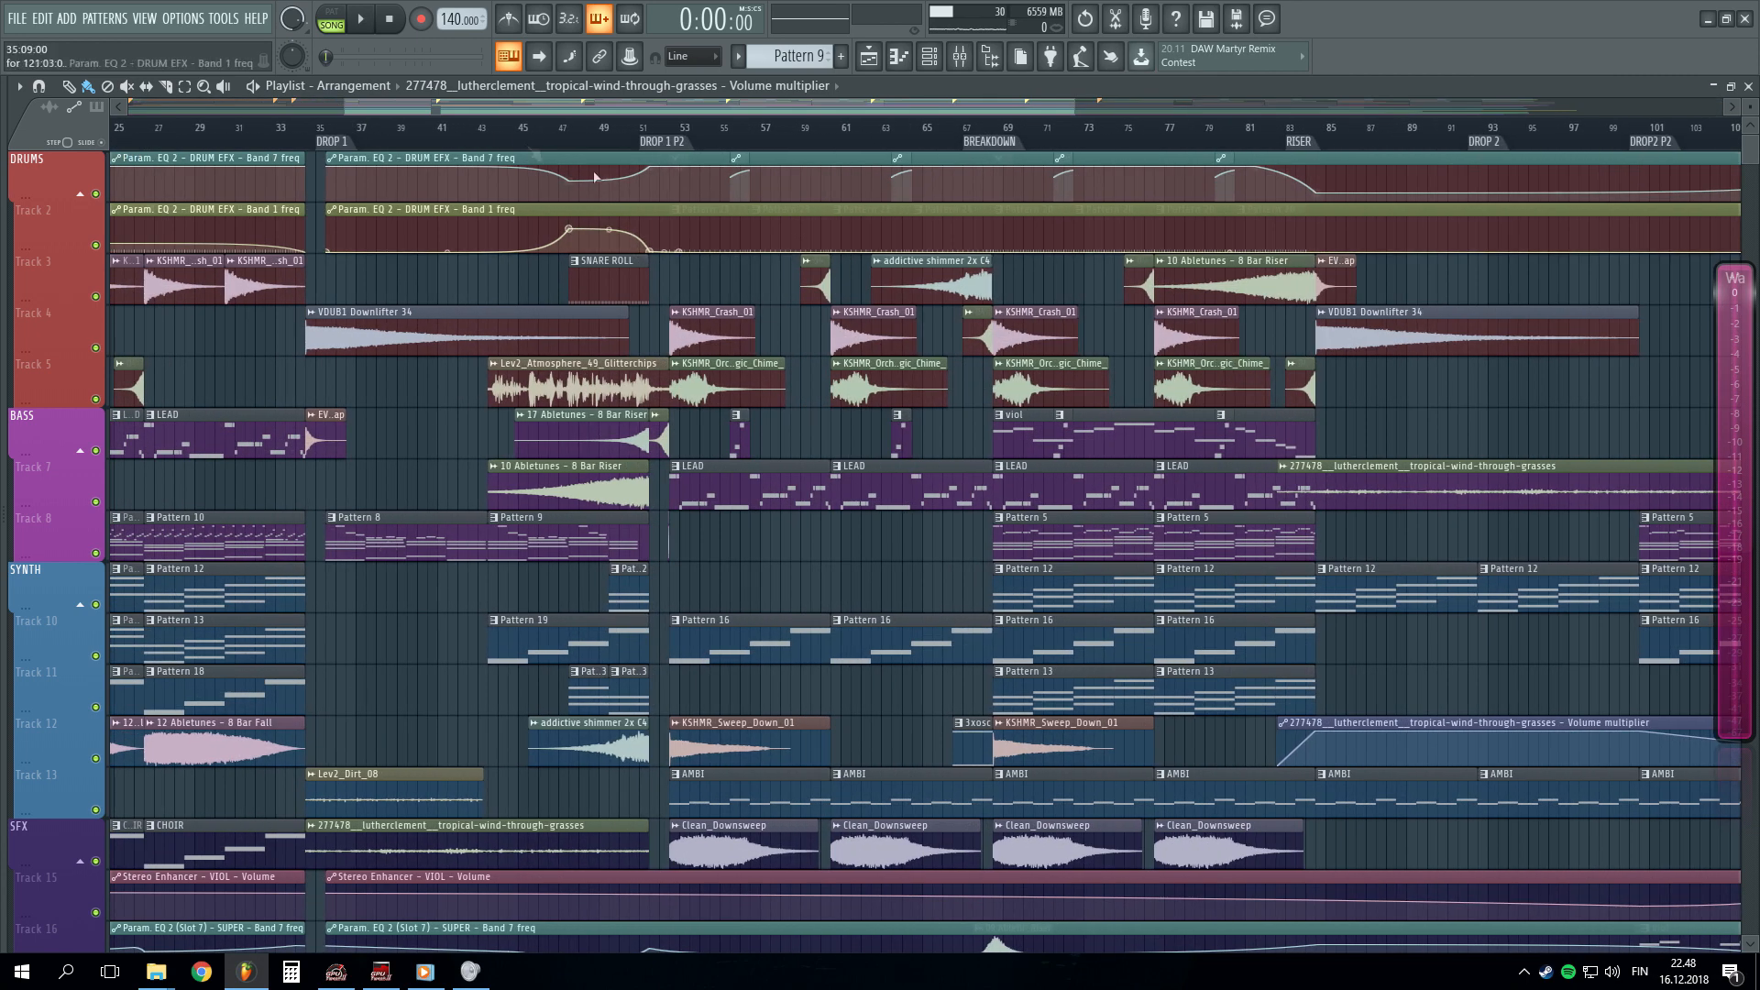
pyautogui.scroll(-3, 506, 137)
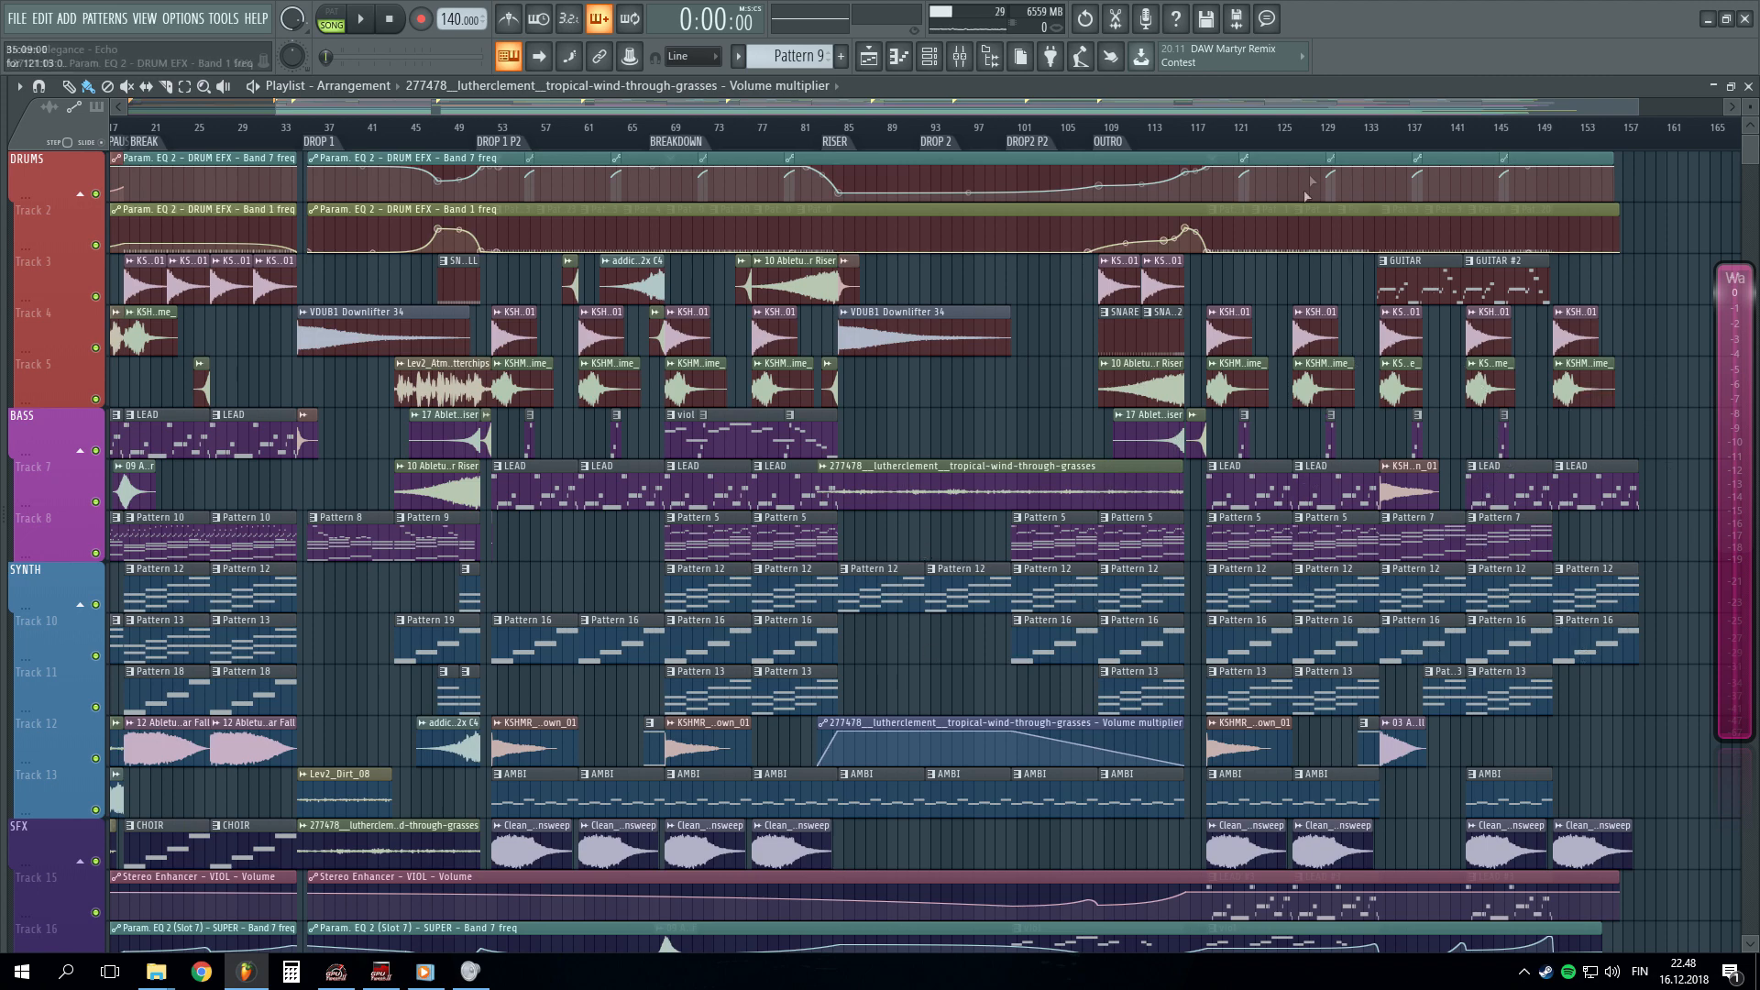
pyautogui.scroll(-2, 1339, 137)
pyautogui.scroll(3, 1301, 136)
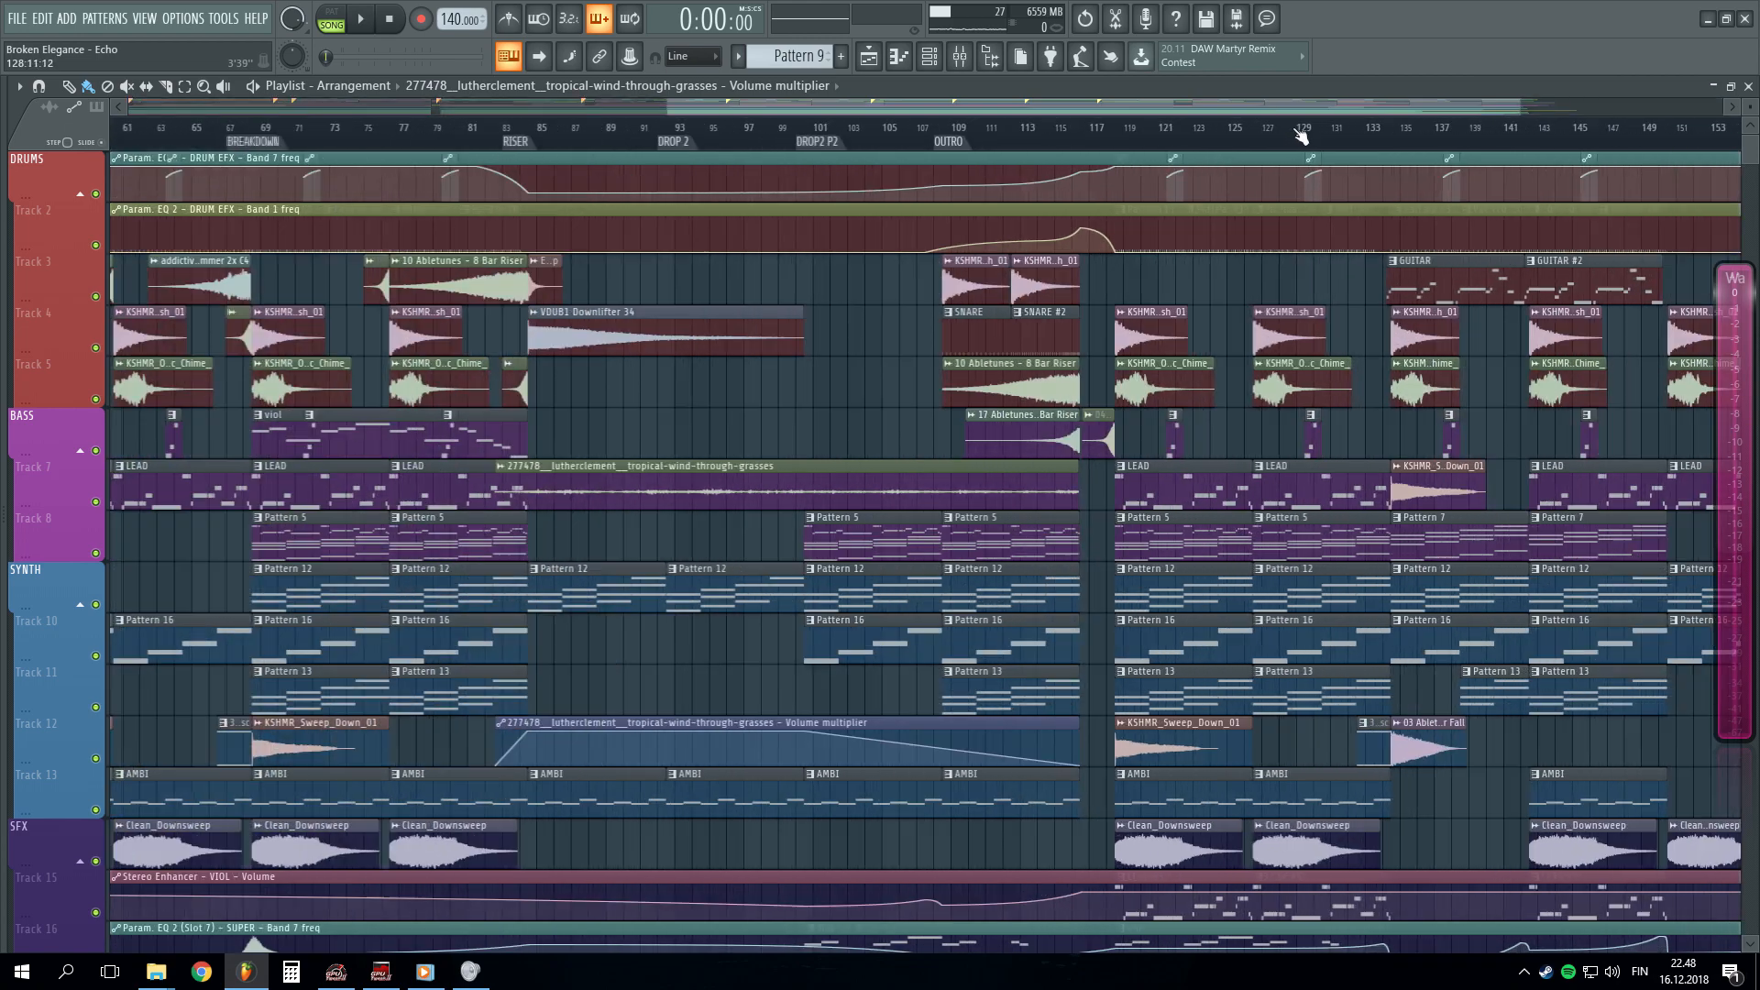
pyautogui.moveTo(1278, 104); pyautogui.dragTo(550, 108)
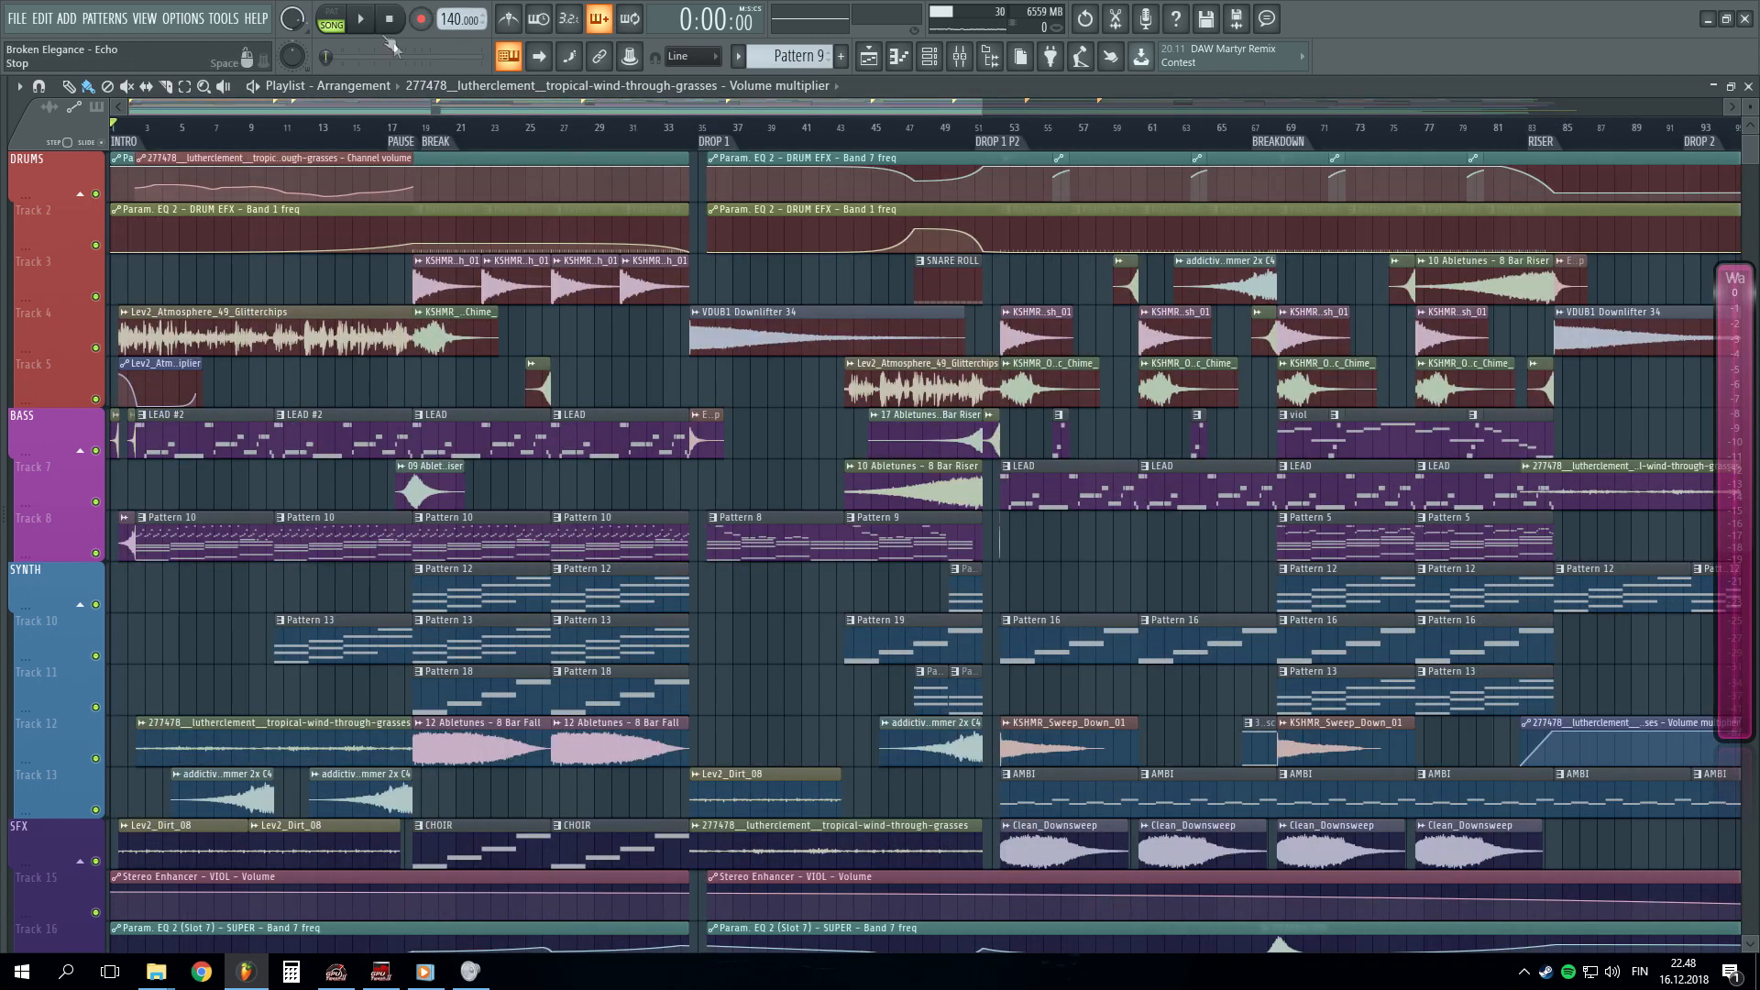
# - Examine the intro, break and first drop sections of the arrangement at closer range
pyautogui.scroll(5, 196, 134)
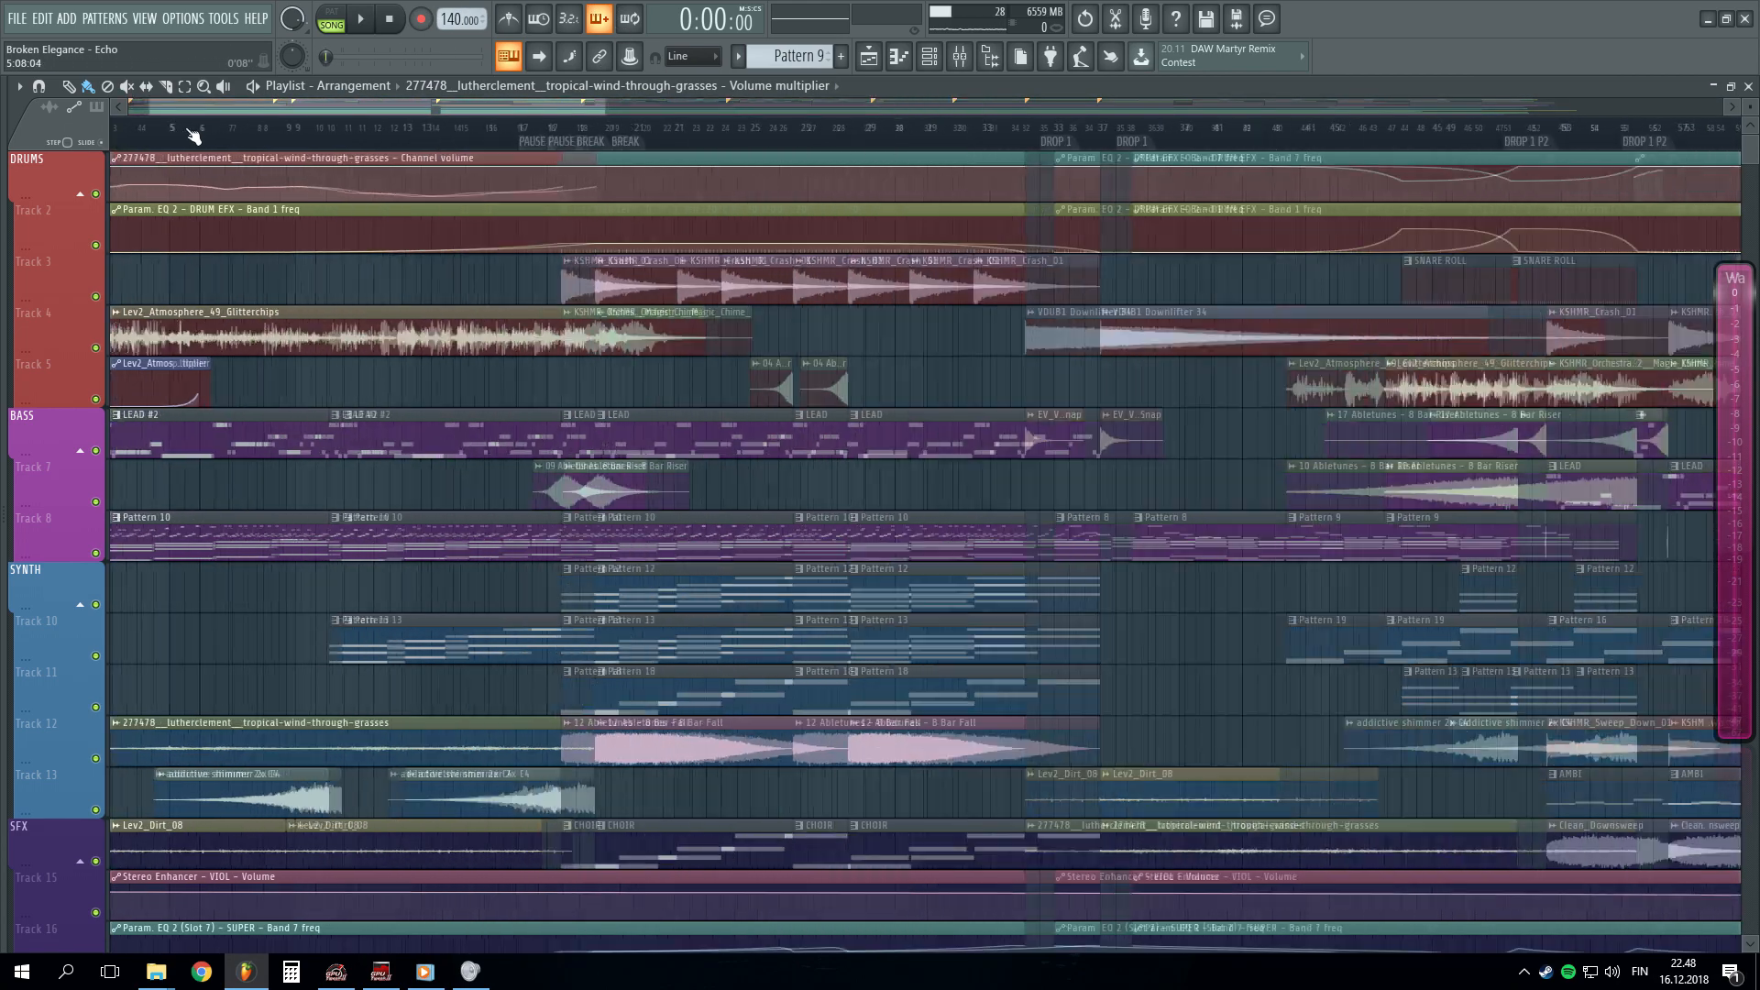
pyautogui.scroll(-4, 228, 128)
pyautogui.scroll(-1, 408, 137)
pyautogui.scroll(-2, 408, 137)
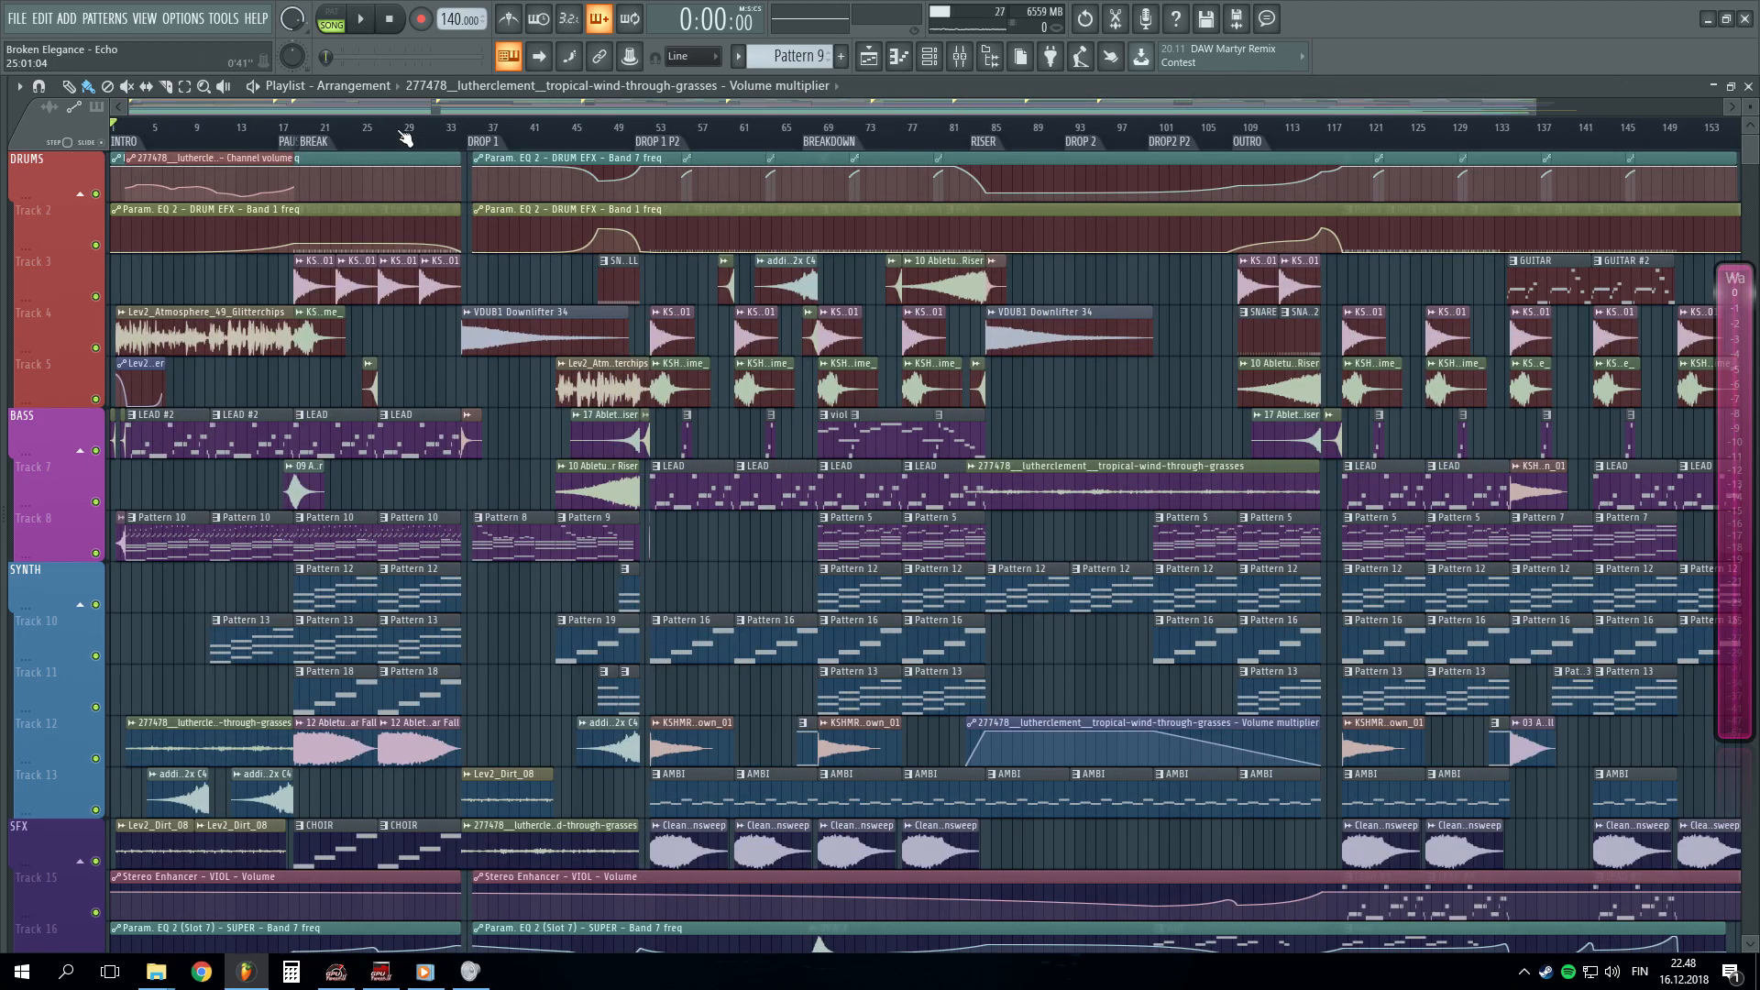
pyautogui.scroll(2, 188, 139)
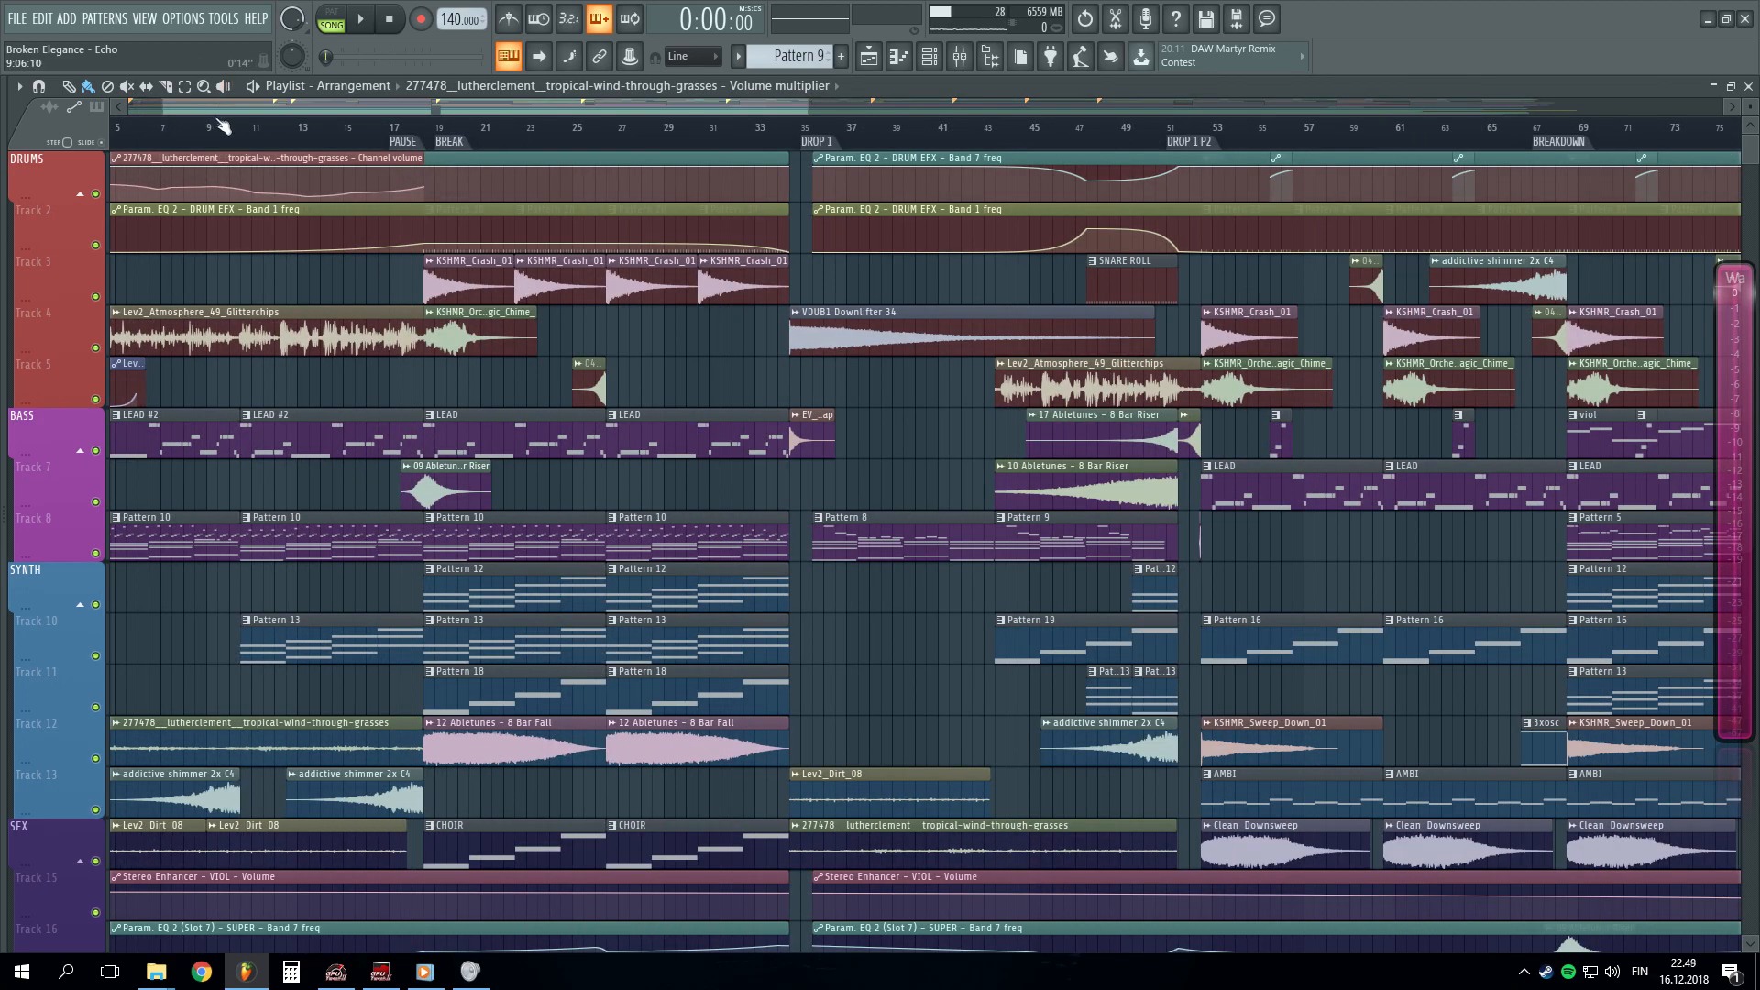
pyautogui.scroll(3, 222, 128)
pyautogui.scroll(-2, 202, 143)
pyautogui.scroll(-2, 202, 143)
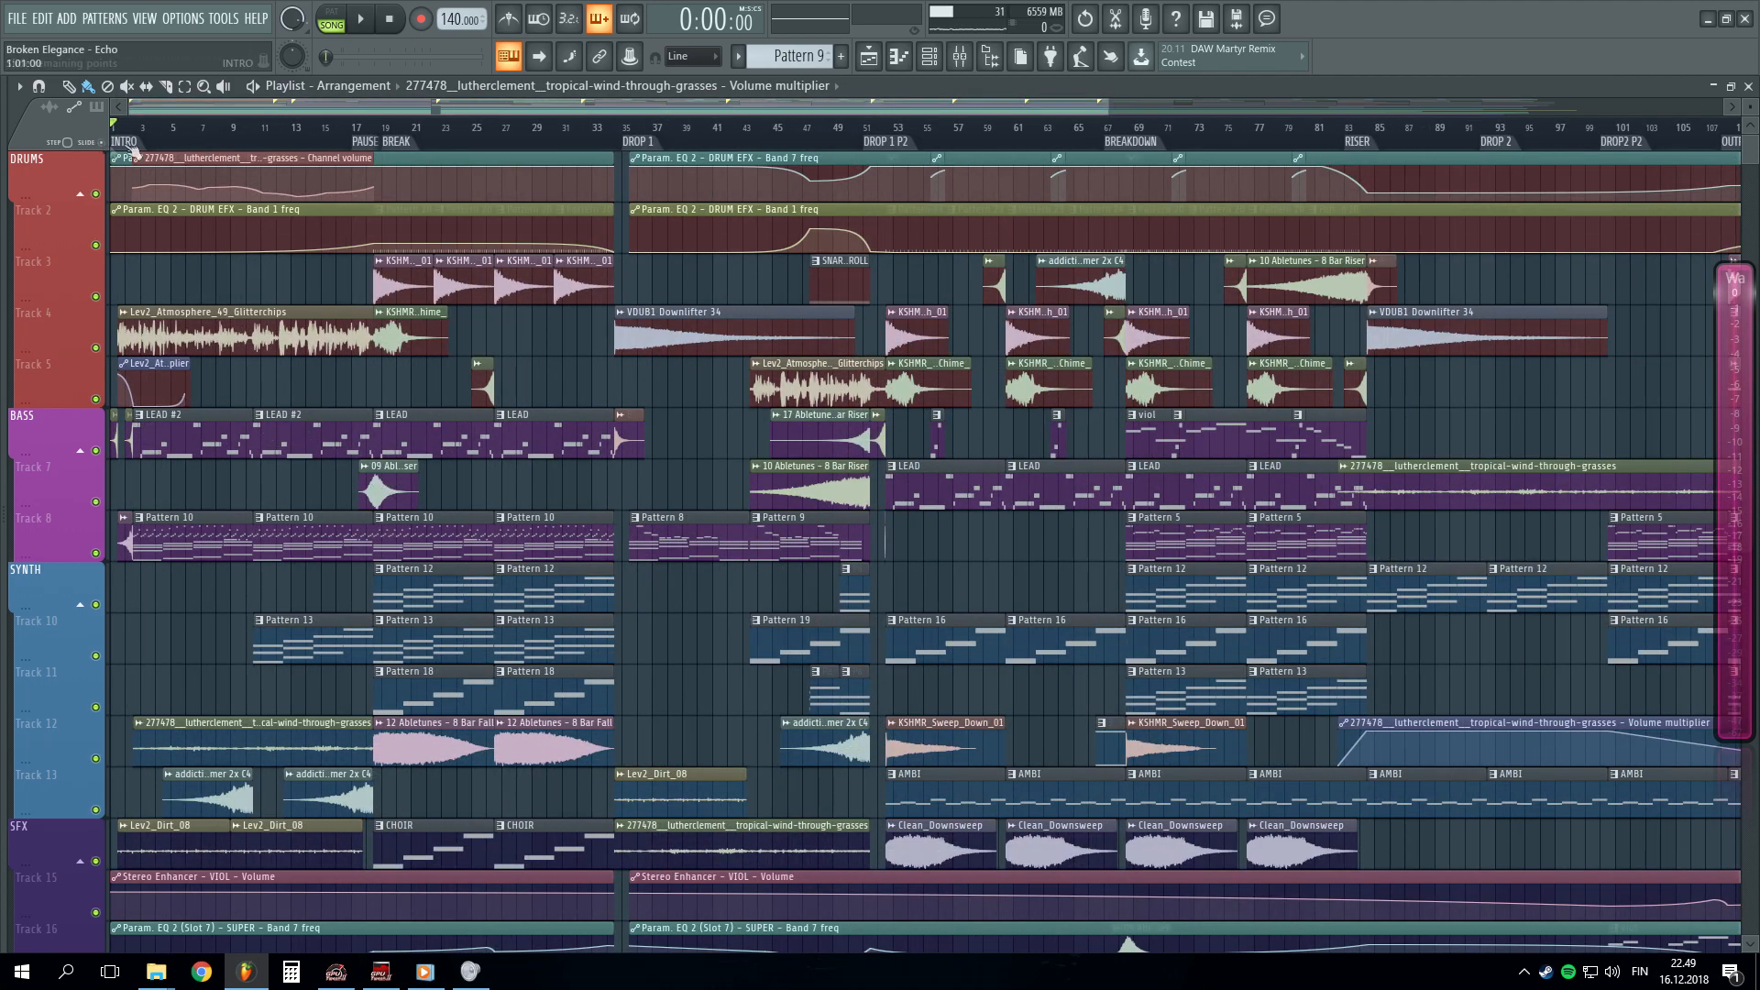
pyautogui.scroll(3, 129, 468)
# - Solo the BASS track that holds the lead clips and place the playhead at bar 2, checking the mixer briefly
pyautogui.rightClick(95, 450)
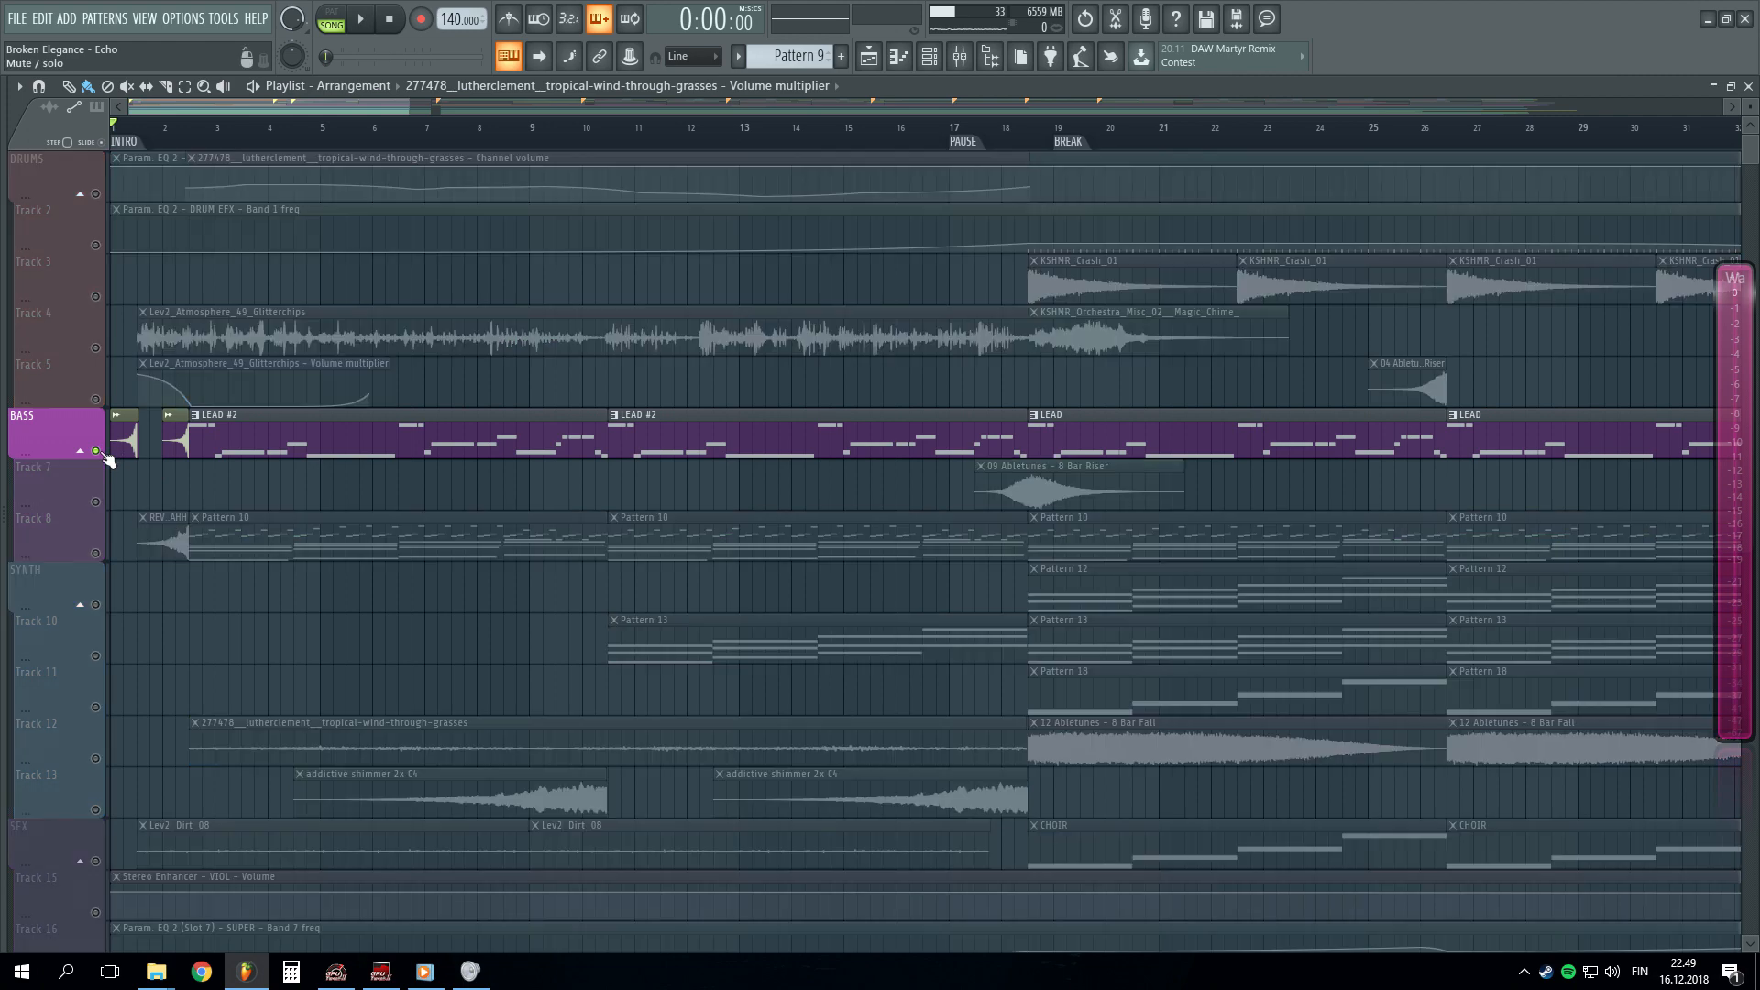
pyautogui.press('F9')
pyautogui.press('F9')
pyautogui.moveTo(148, 135); pyautogui.dragTo(161, 134)
pyautogui.press('F9')
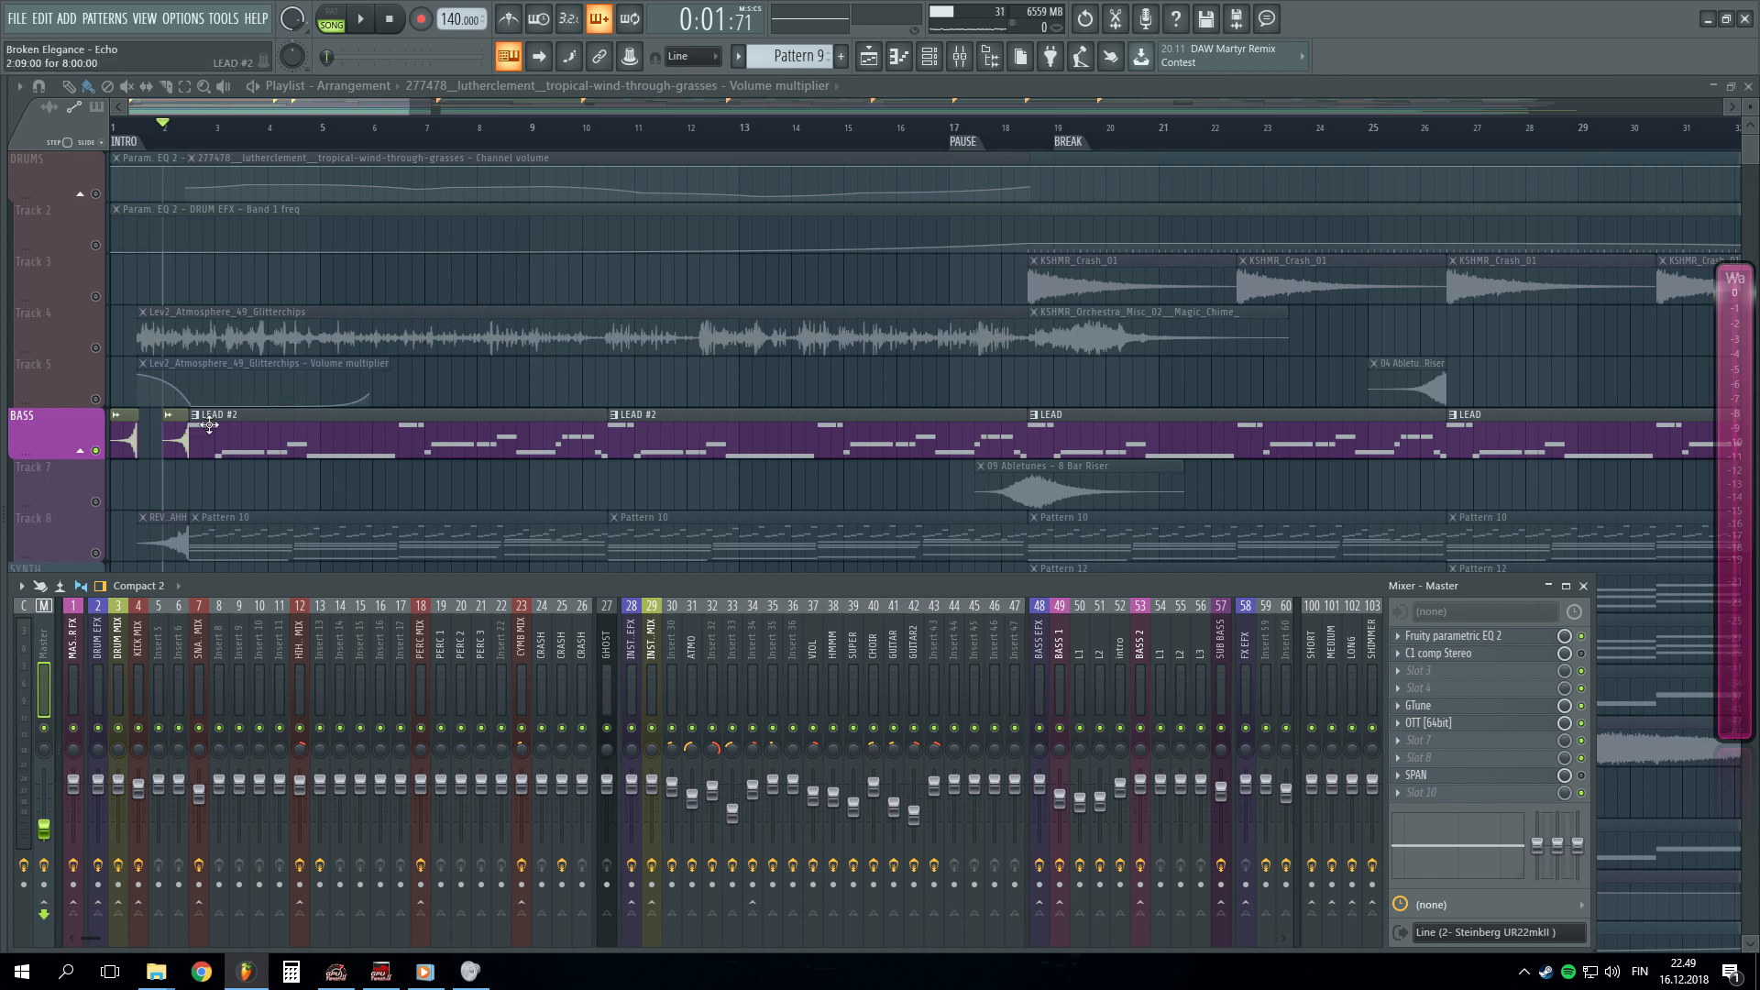
pyautogui.scroll(-3, 146, 138)
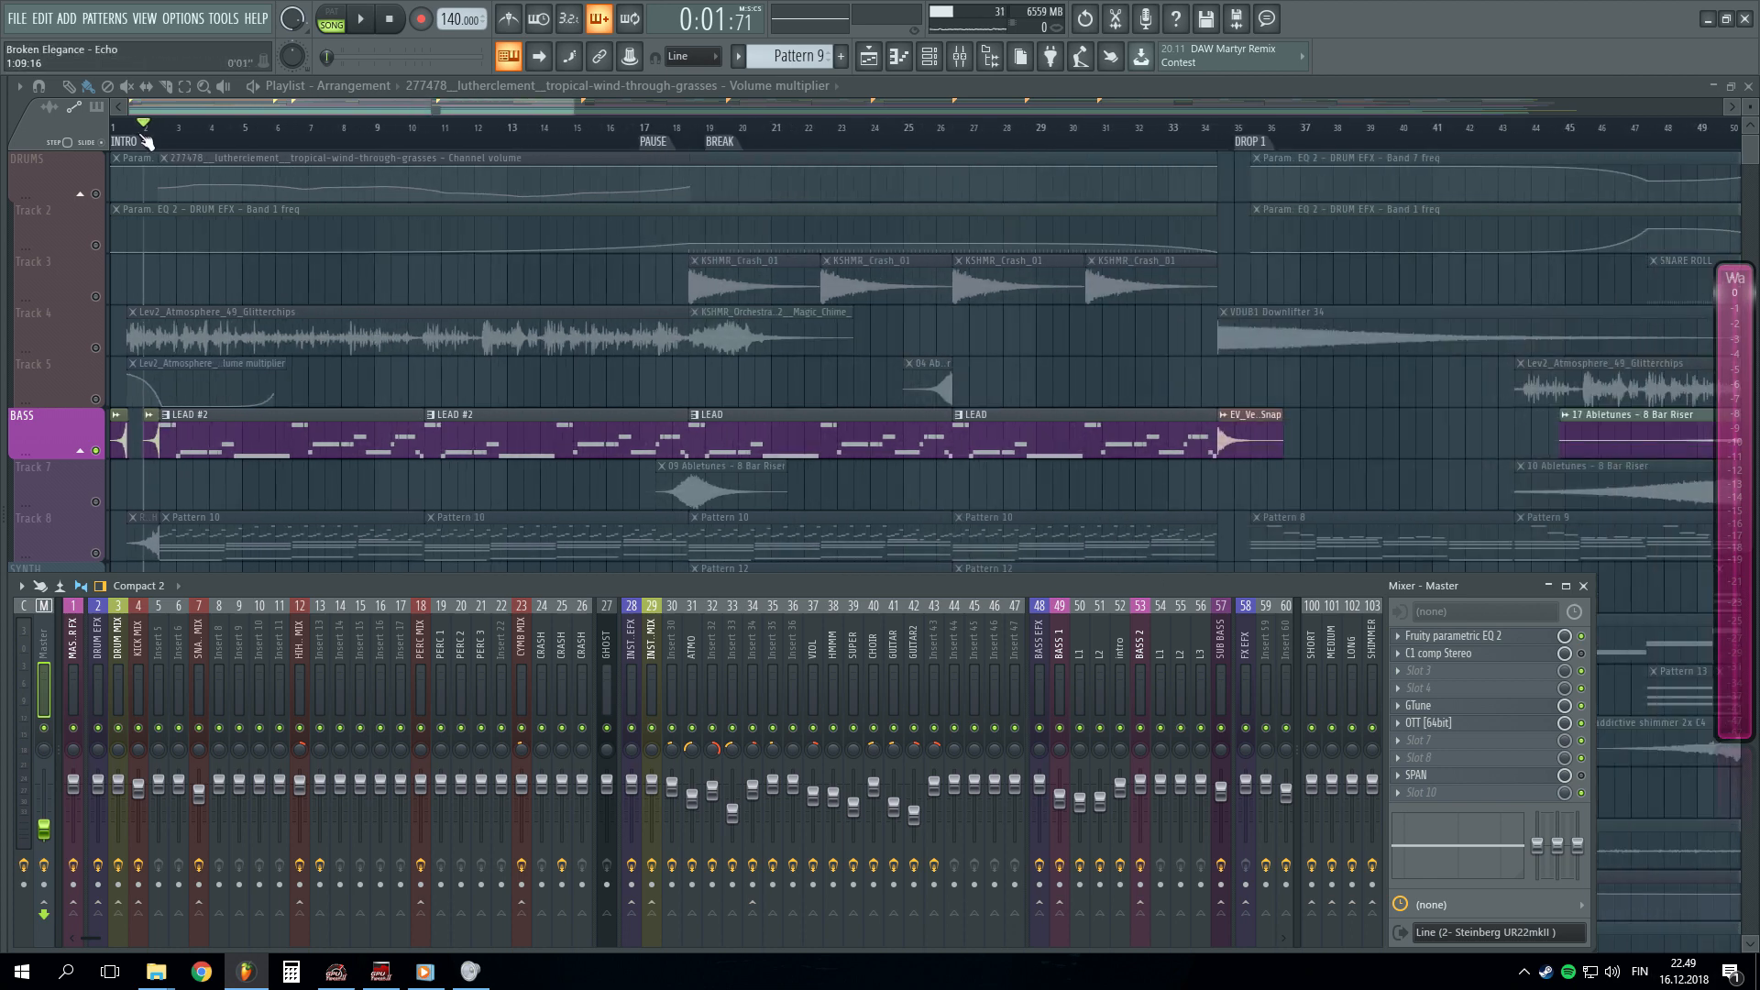
pyautogui.press('F9')
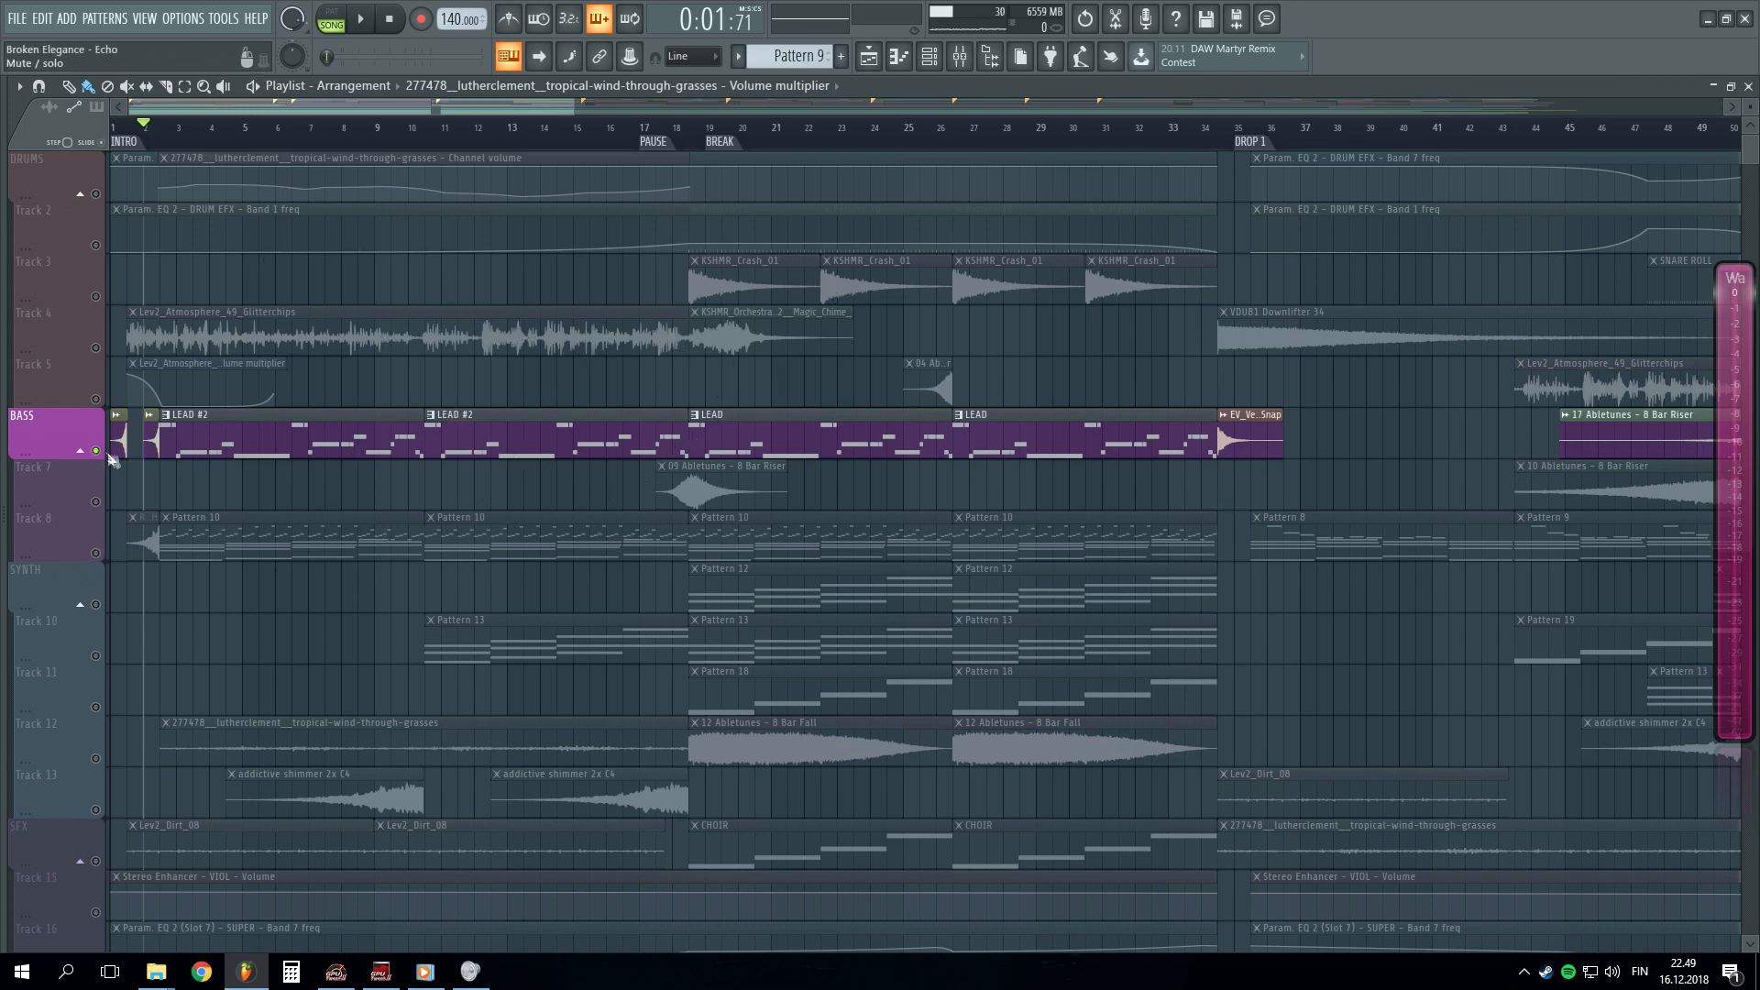
# - Play the soloed lead clips in the intro from bar 2
pyautogui.scroll(4, 173, 128)
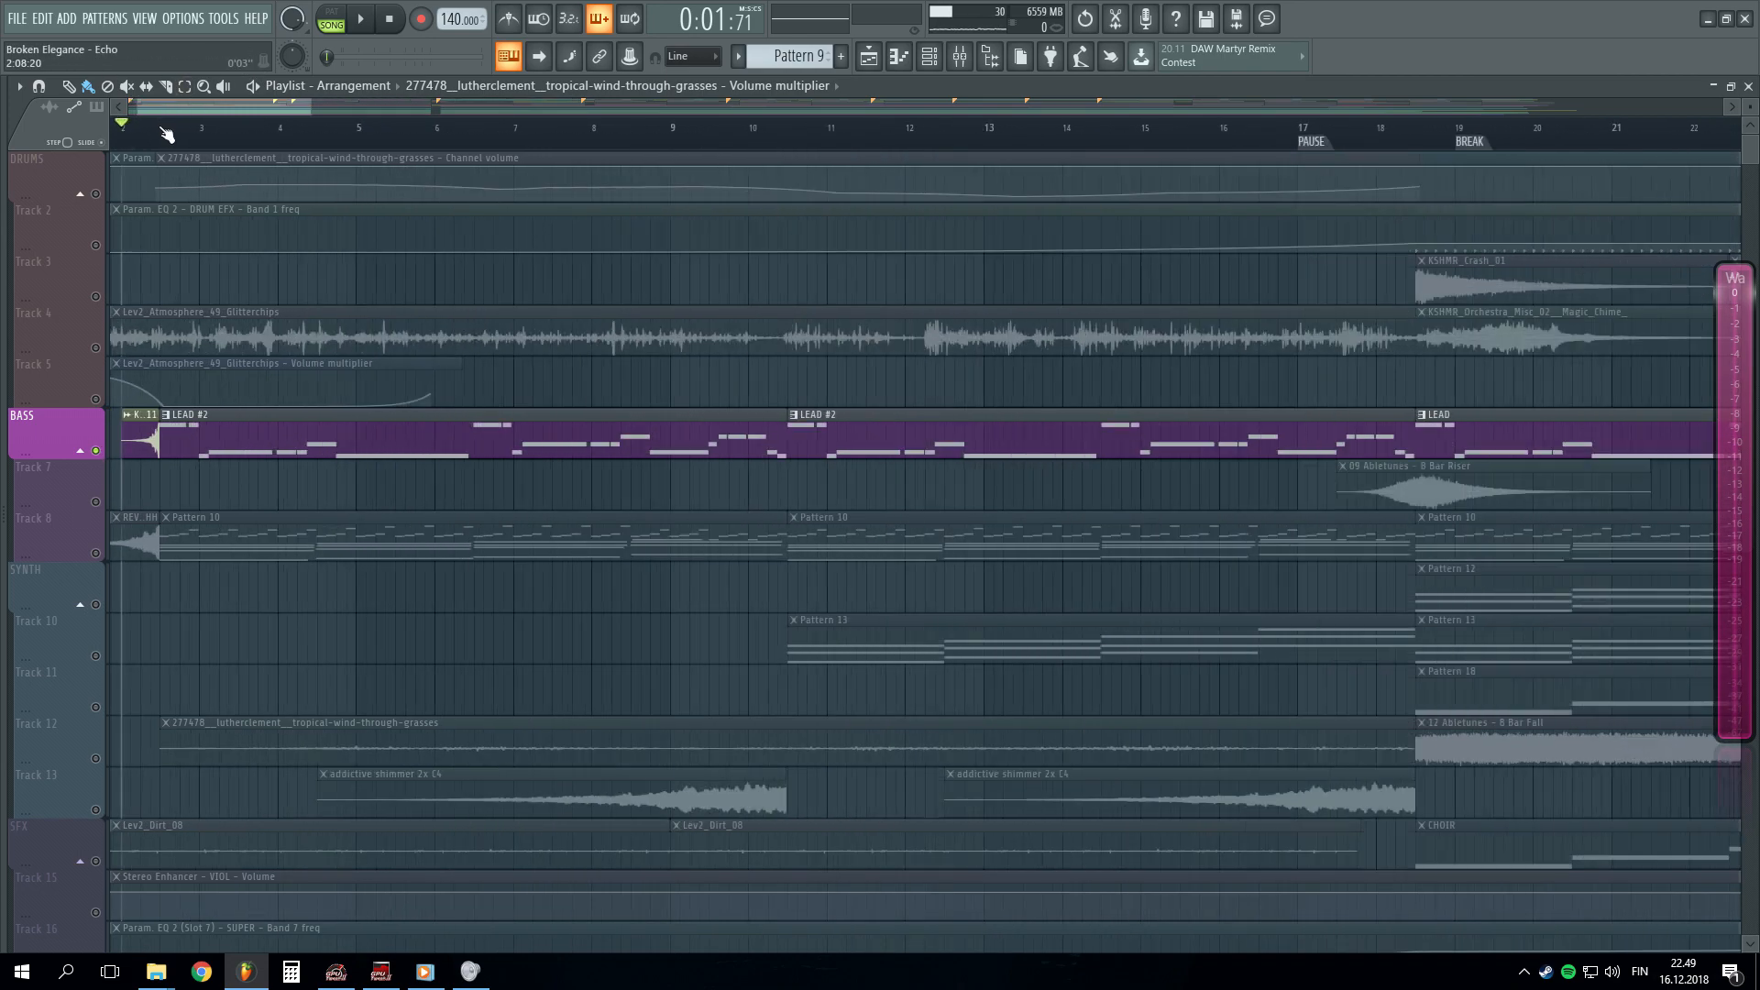
pyautogui.moveTo(172, 108); pyautogui.dragTo(158, 111)
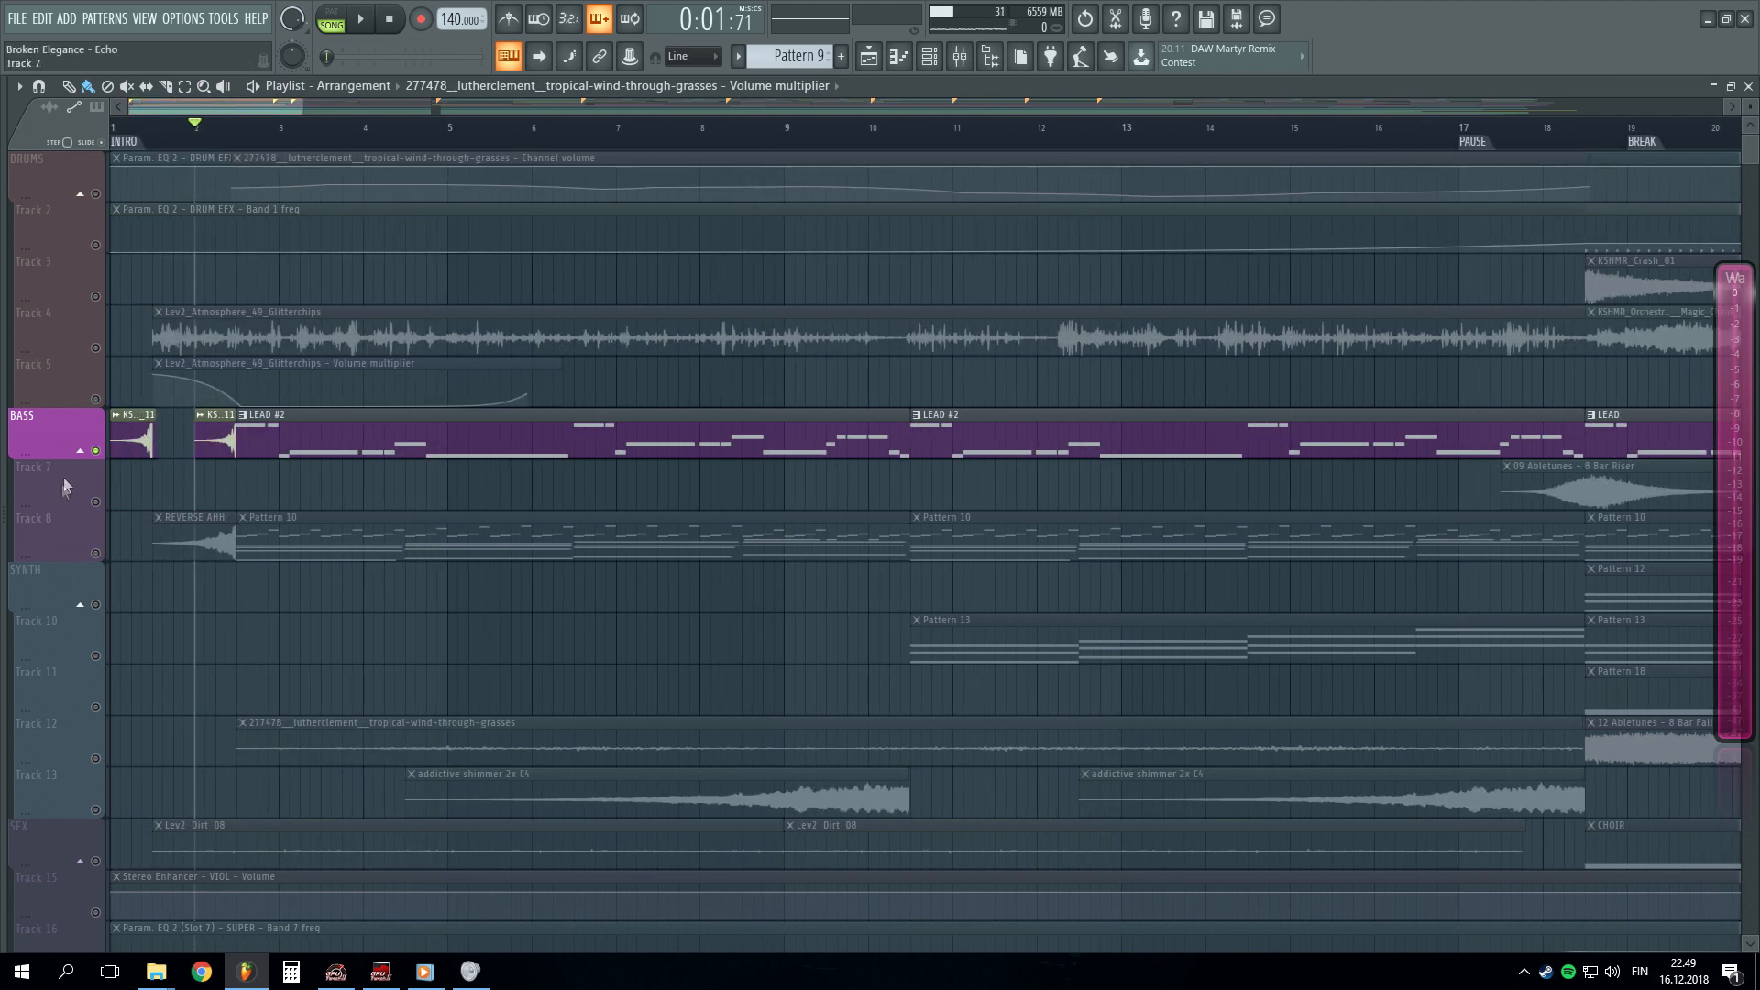
pyautogui.press('space')
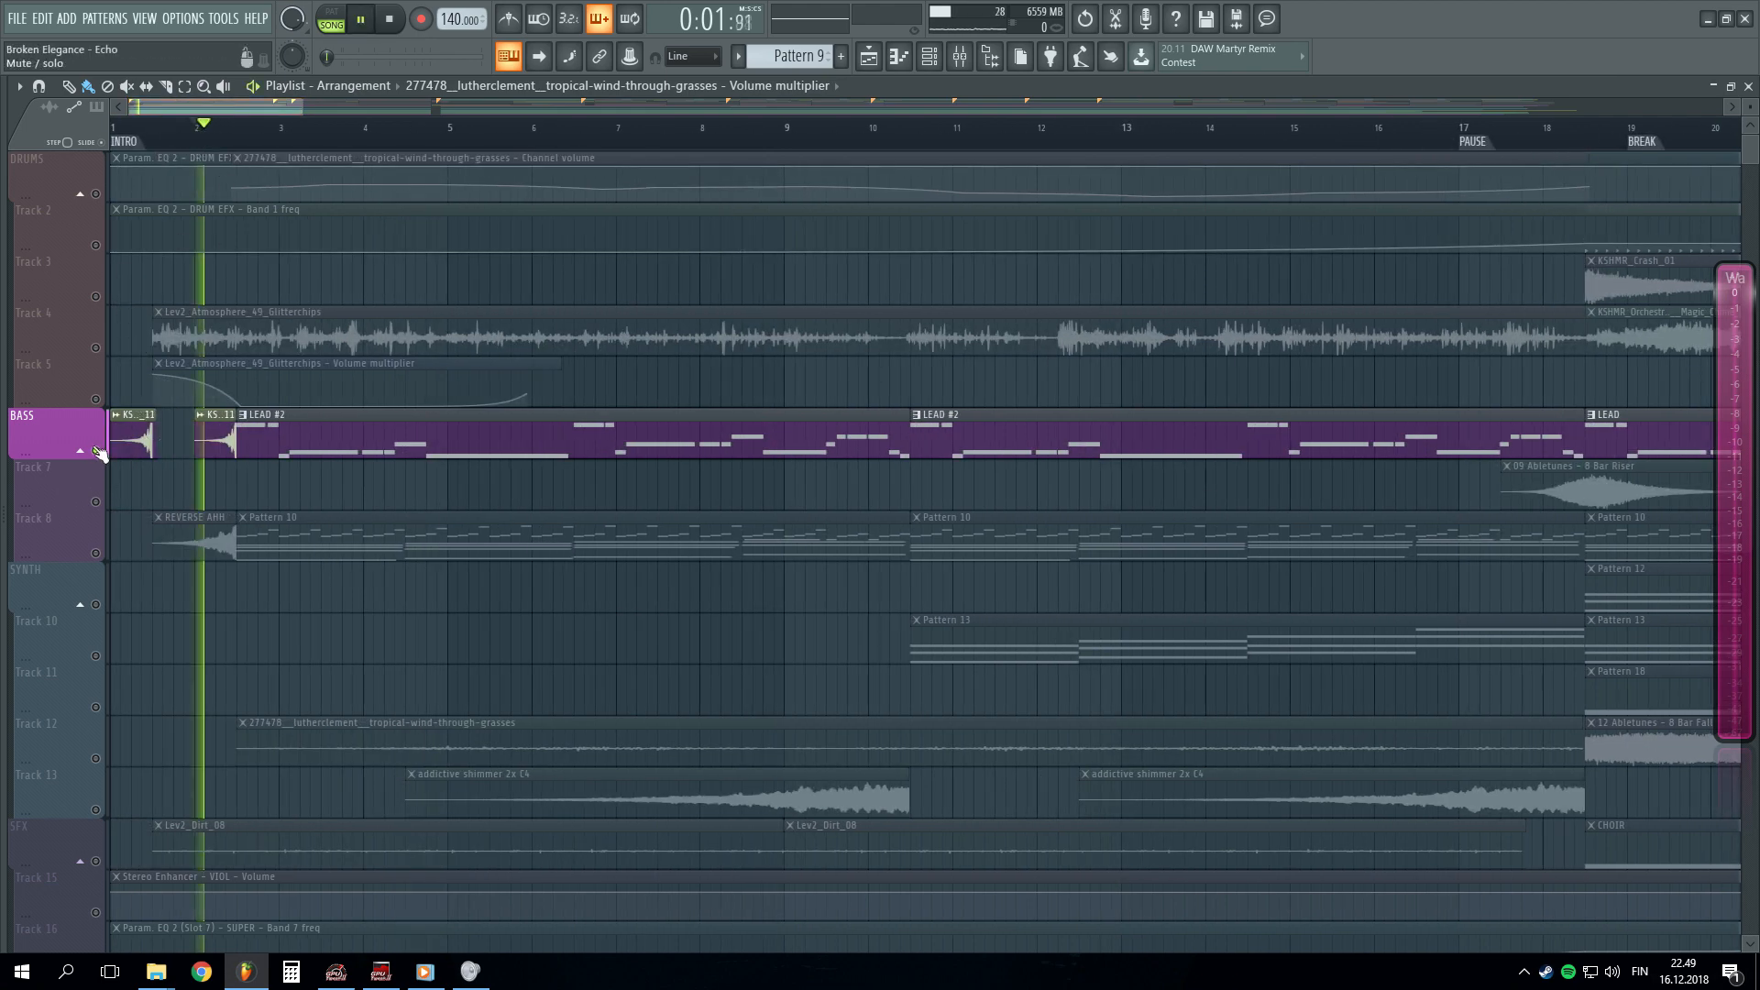
pyautogui.press('space')
pyautogui.press('space')
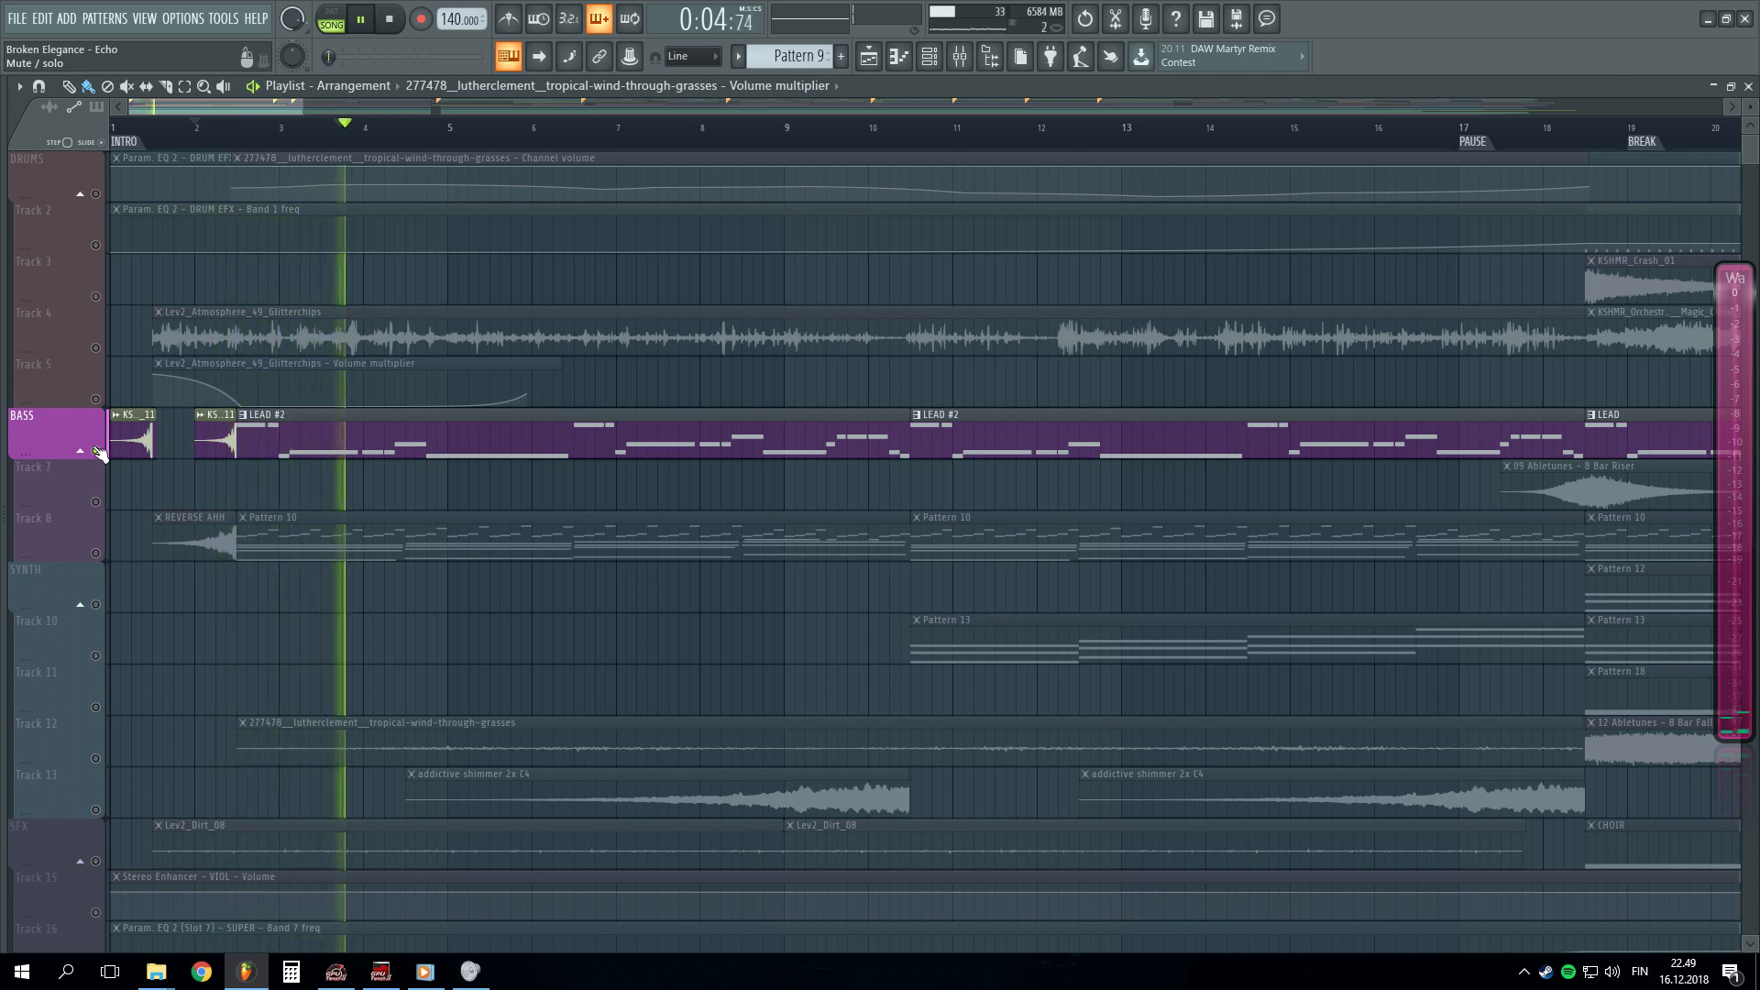
# - Open the first LEAD #2 clip's notes in the piano roll and inspect the pattern's channels in the channel rack
pyautogui.press('F9')
pyautogui.doubleClick(315, 436)
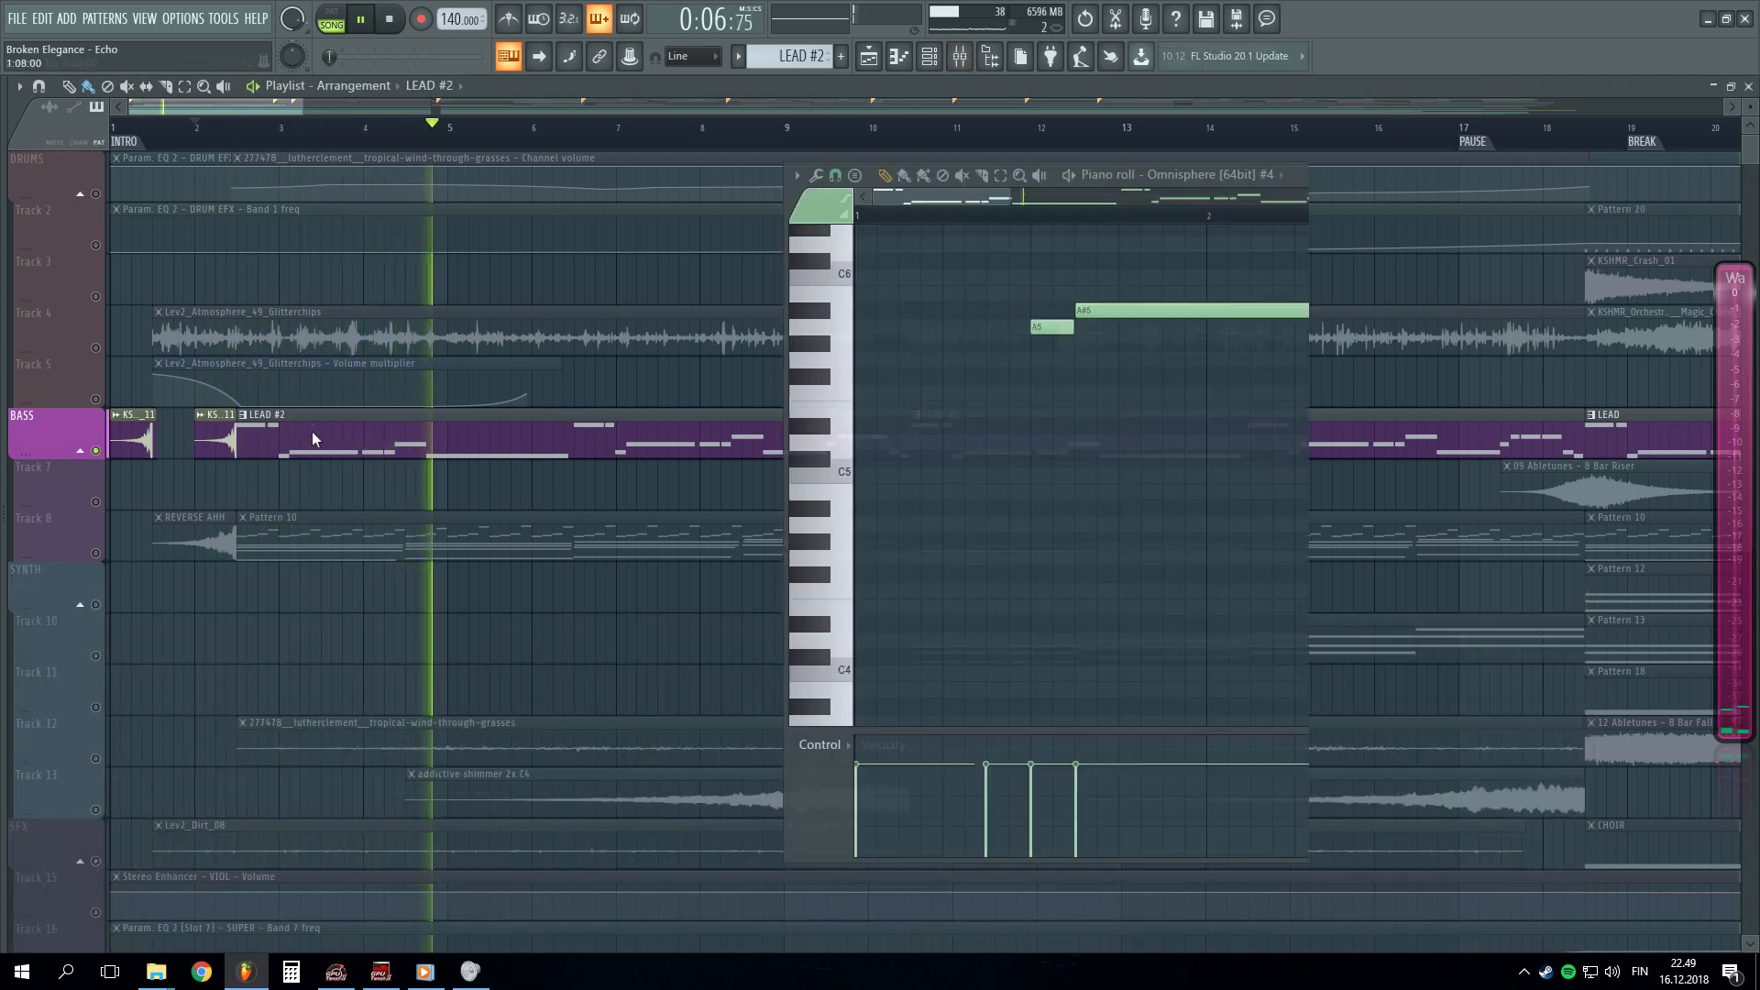
pyautogui.click(1651, 174)
pyautogui.scroll(-3, 650, 345)
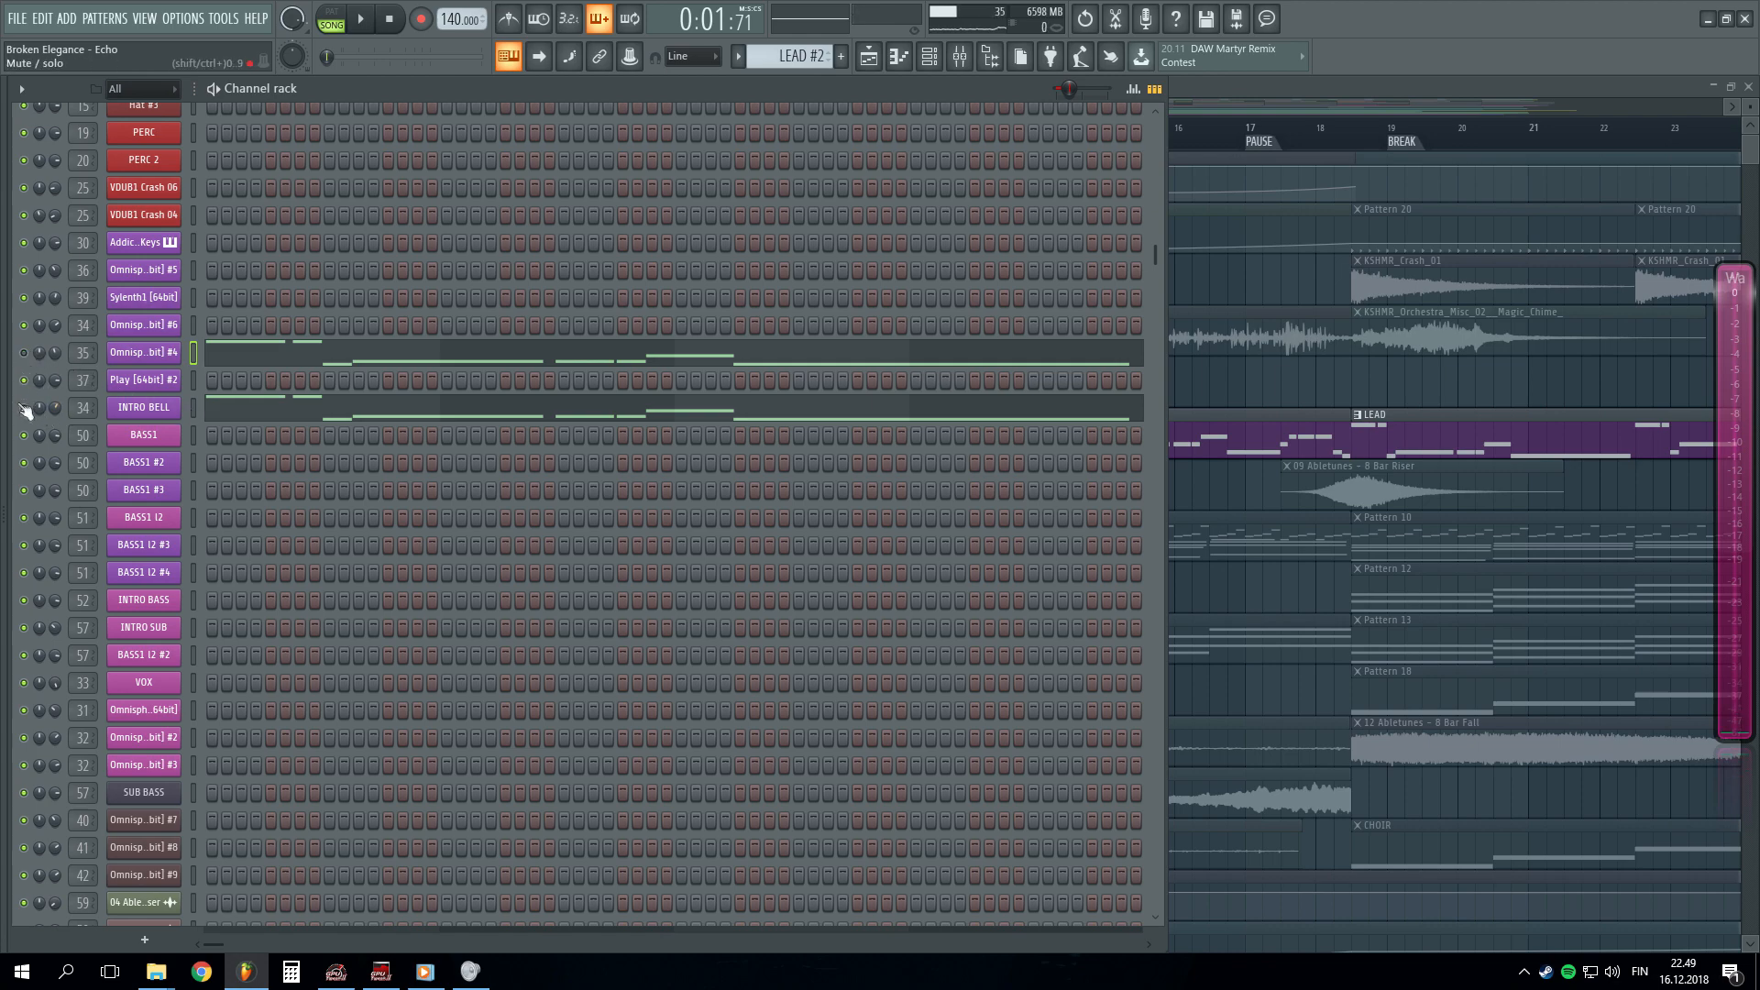
# - Open the INTRO BELL channel's notes in the piano roll and examine the melody during playback
pyautogui.click(238, 412)
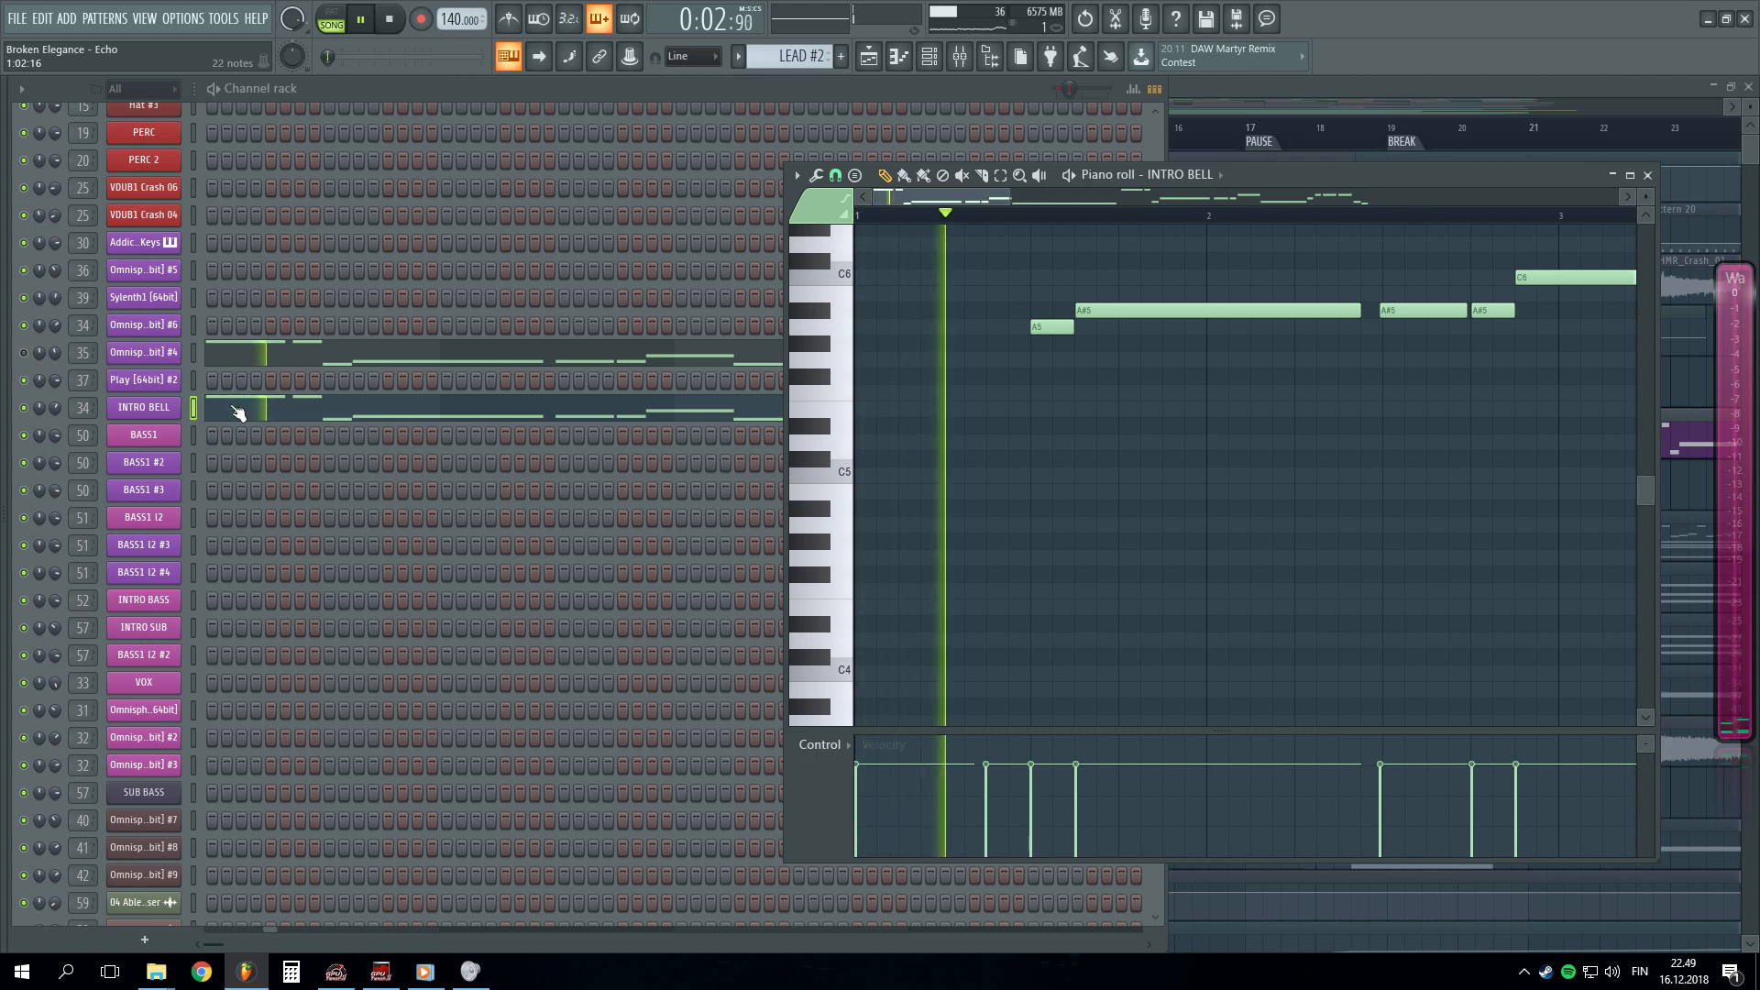
pyautogui.scroll(-5, 937, 228)
pyautogui.scroll(6, 999, 484)
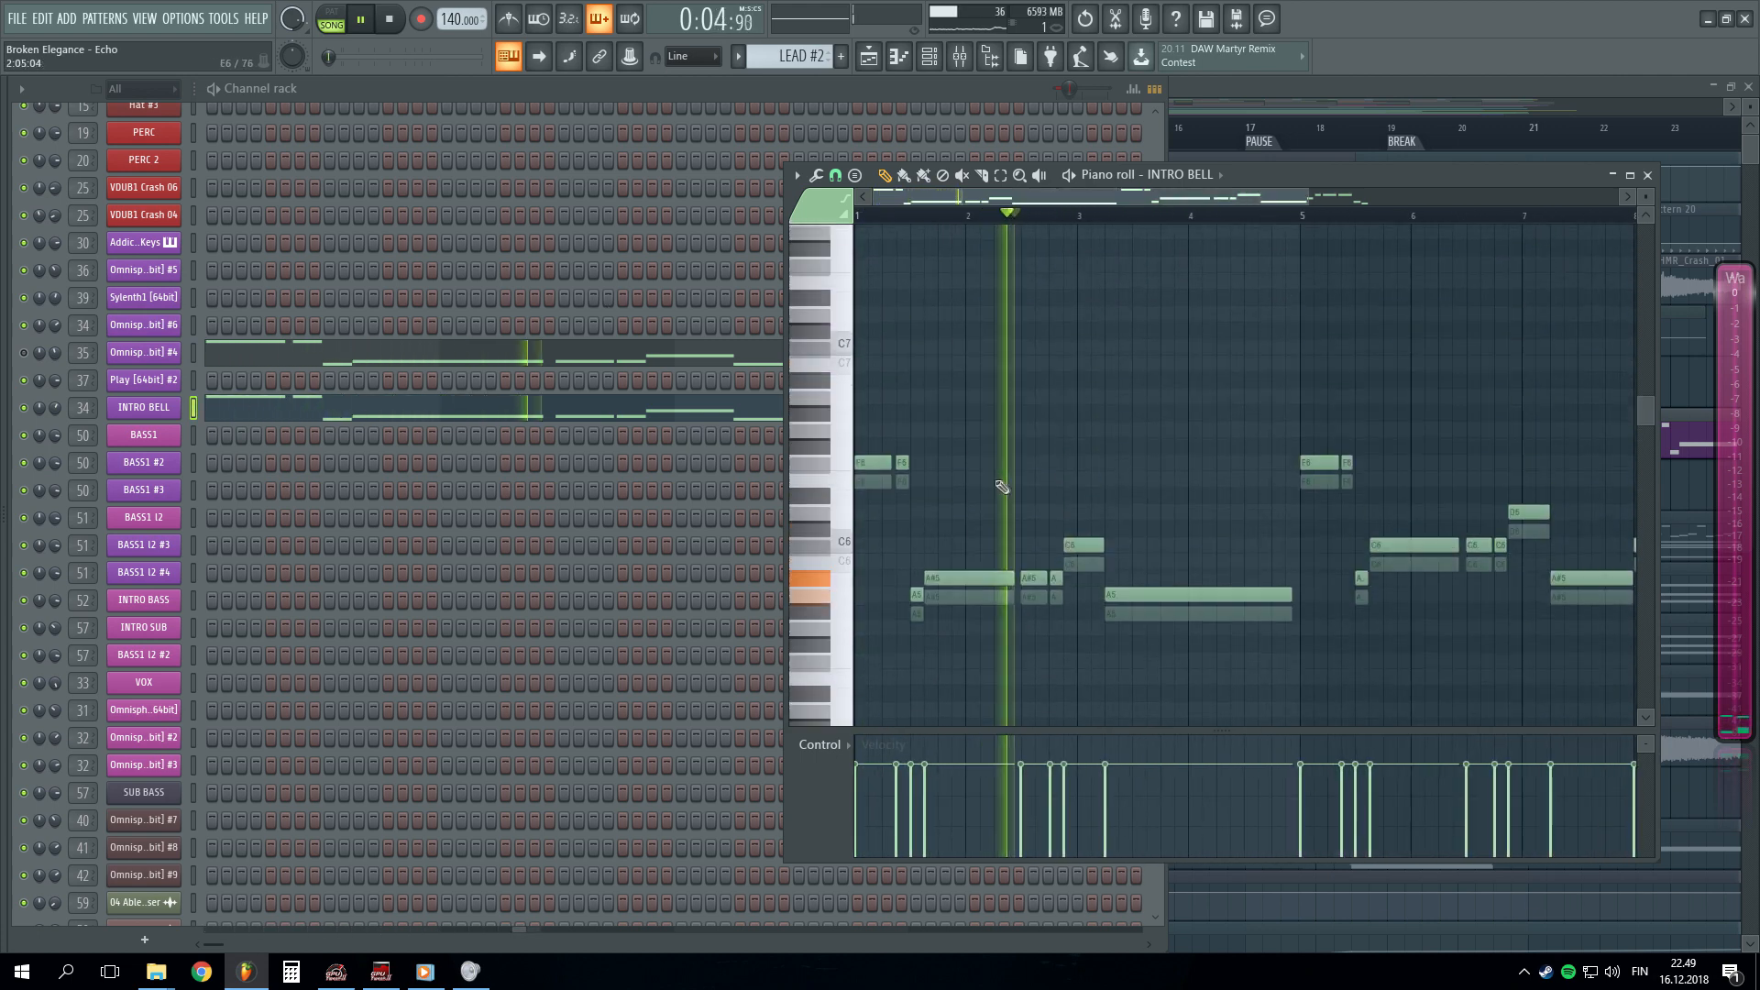
pyautogui.press('space')
# - Mute the INTRO BELL channel, listen to the Omnisphere #4 lead layer alone, and return to the playlist with playback stopped
pyautogui.click(24, 407)
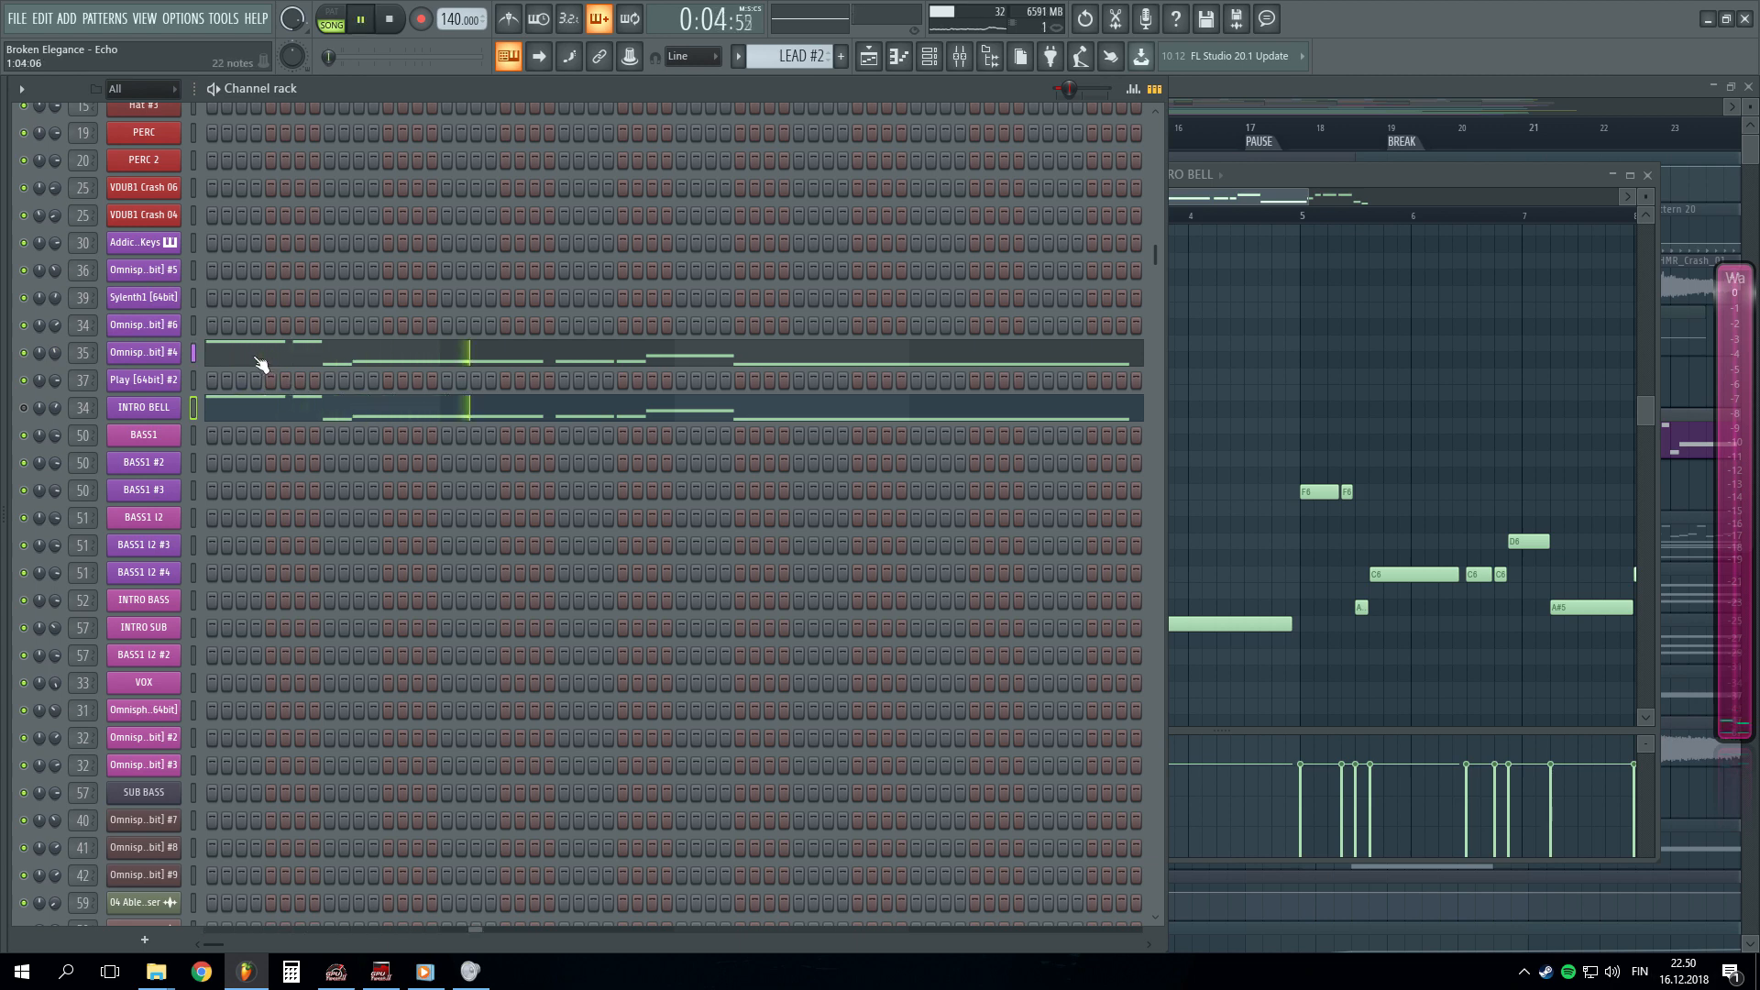
pyautogui.press('space')
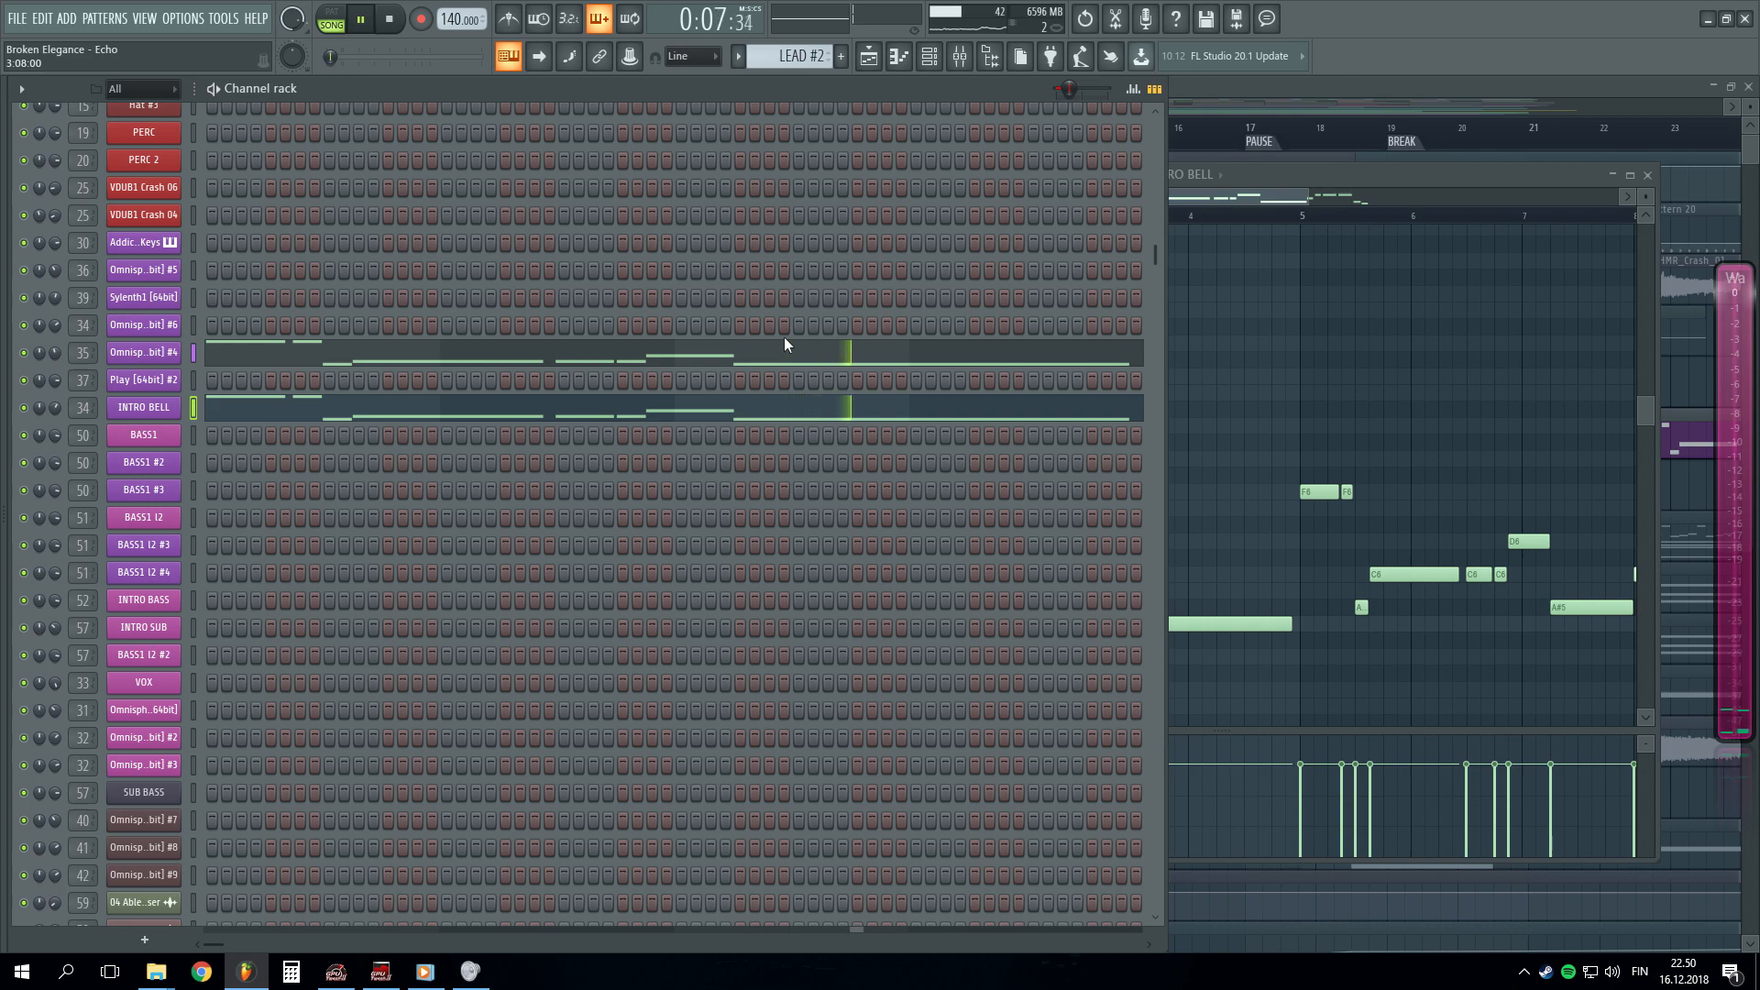
pyautogui.click(1213, 85)
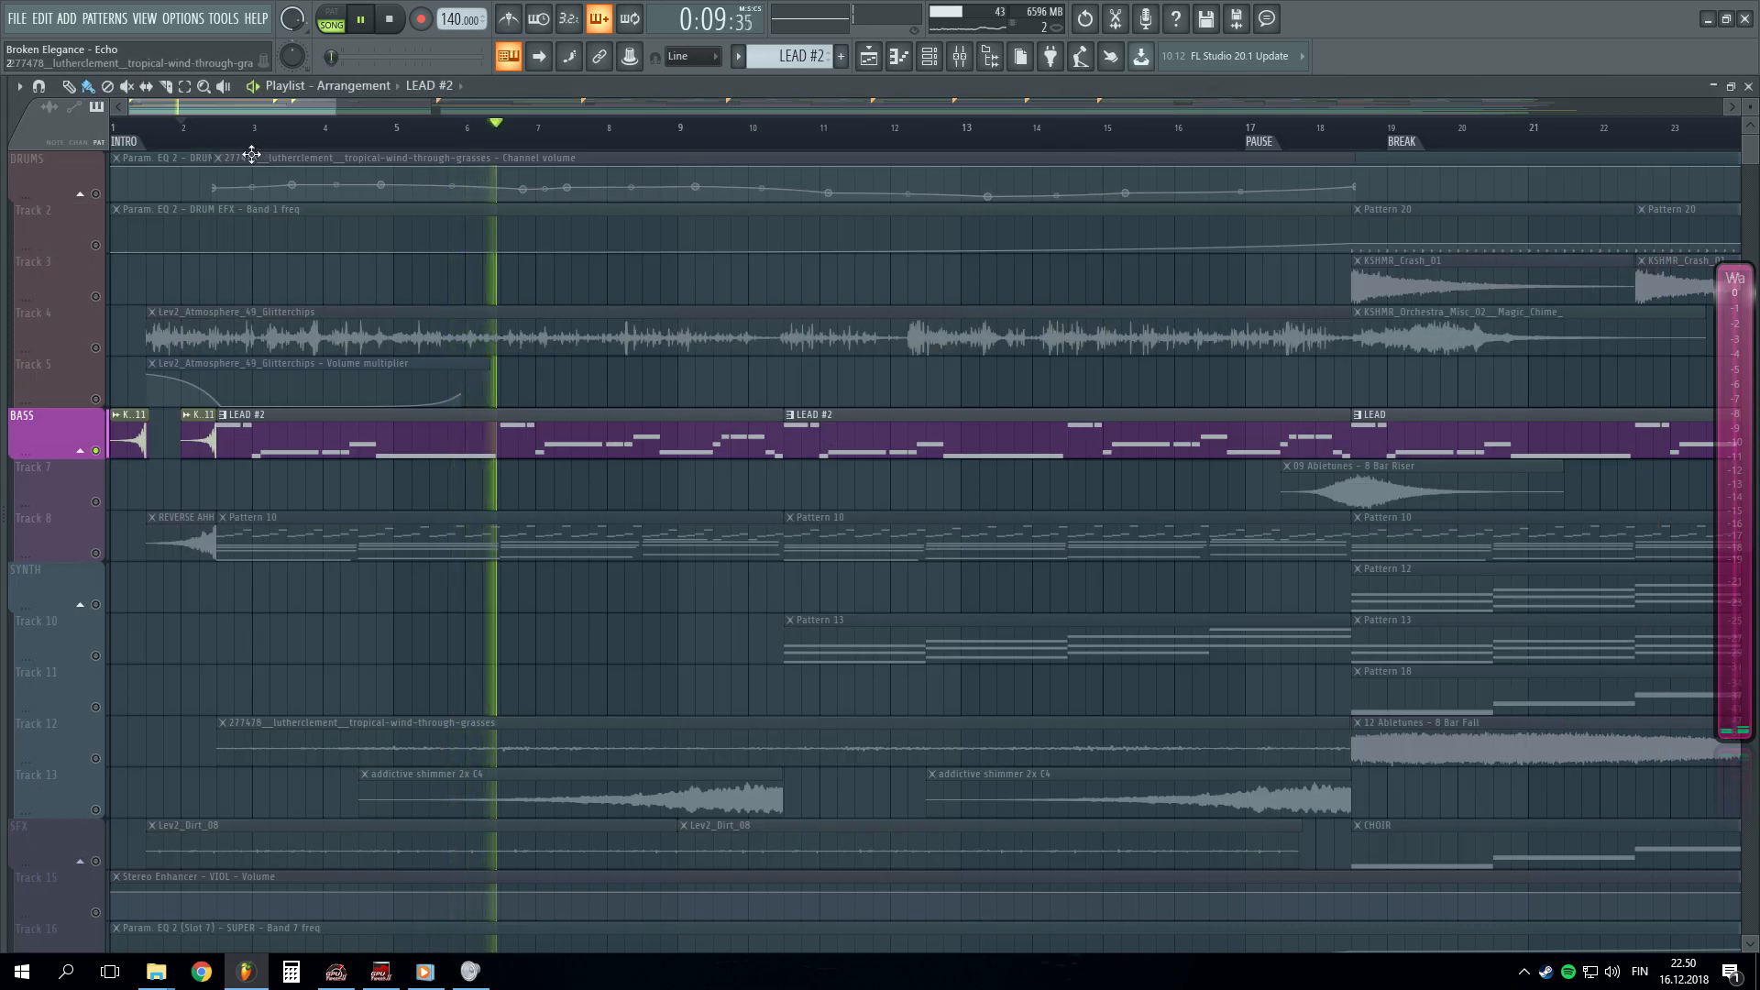
pyautogui.scroll(-3, 668, 120)
pyautogui.press('space')
# - Solo Track 8 in place of the lead track and play its intro clips from bar 2
pyautogui.click(96, 560)
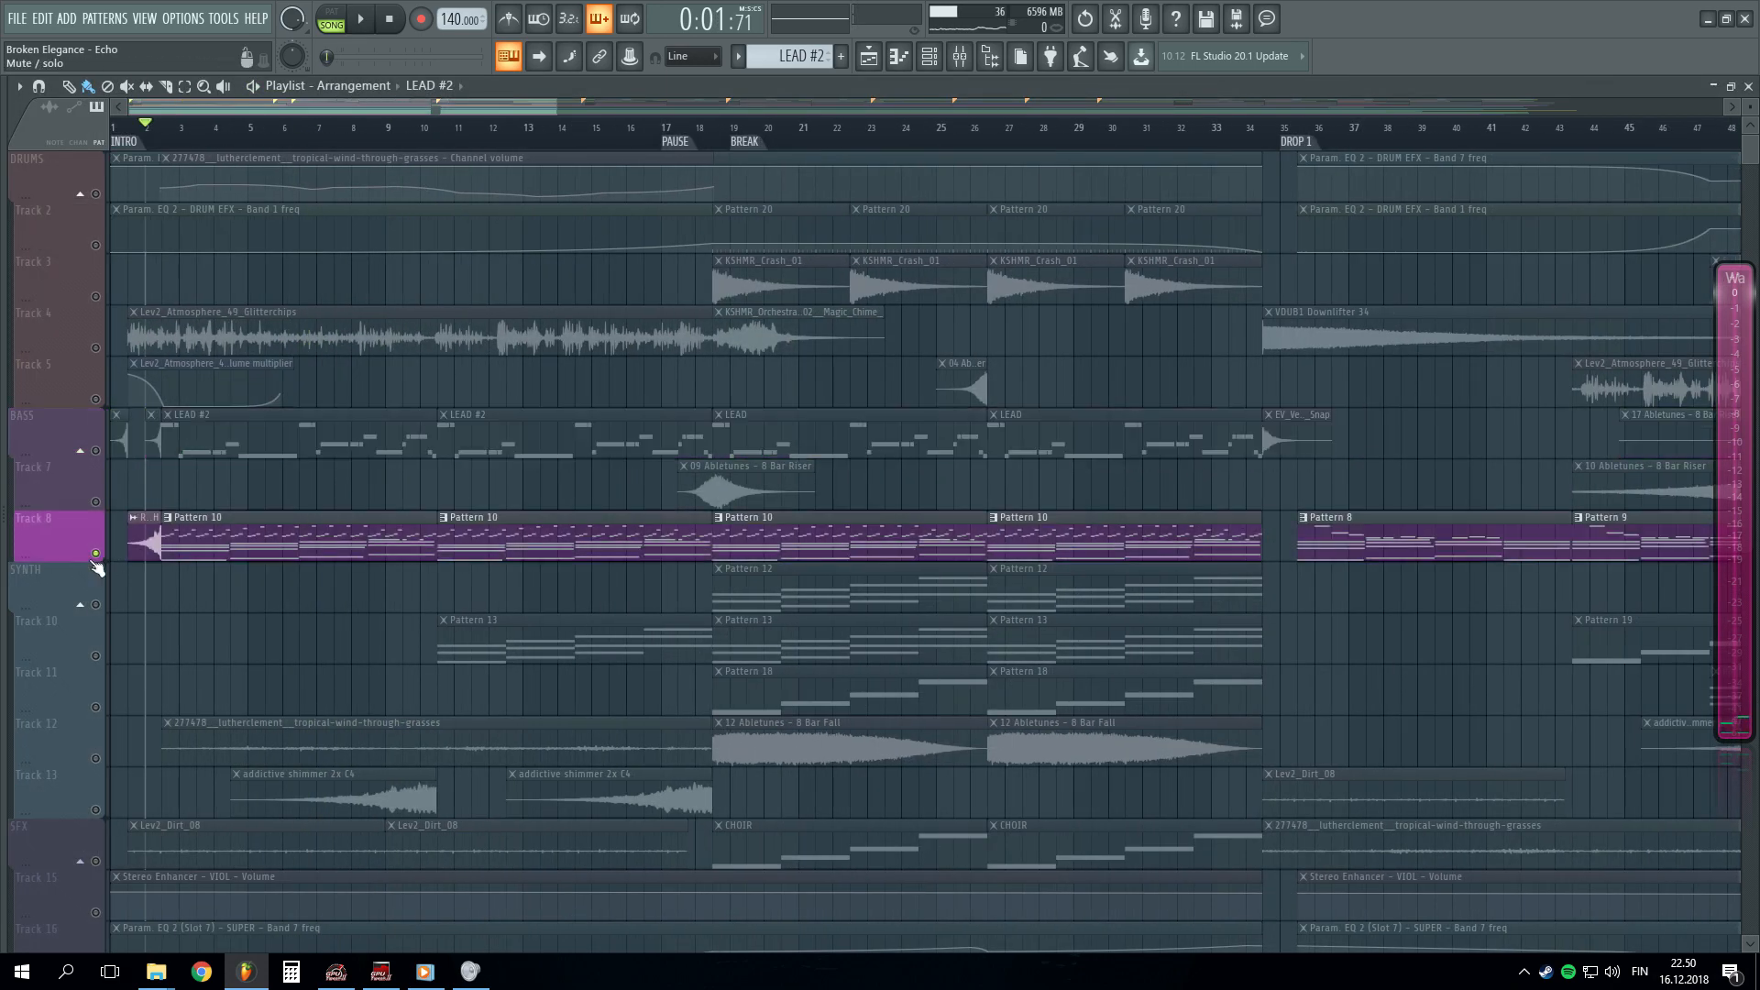
pyautogui.rightClick(95, 451)
pyautogui.rightClick(95, 451)
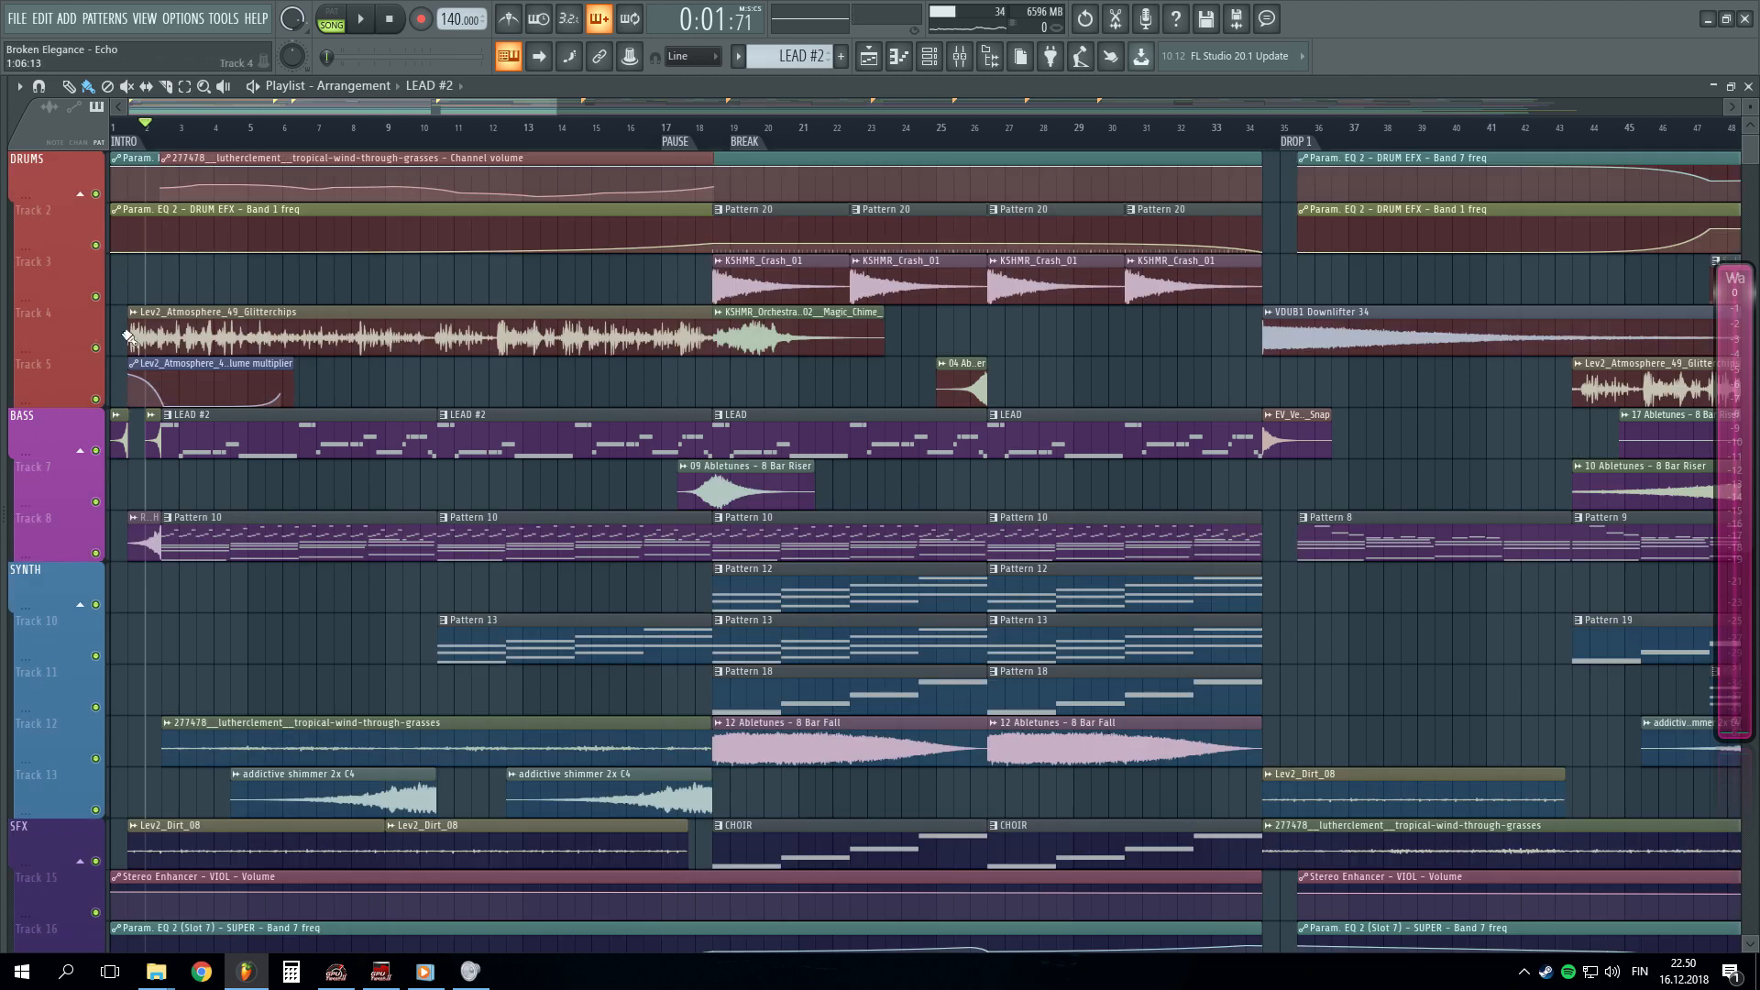
pyautogui.rightClick(95, 553)
pyautogui.press('space')
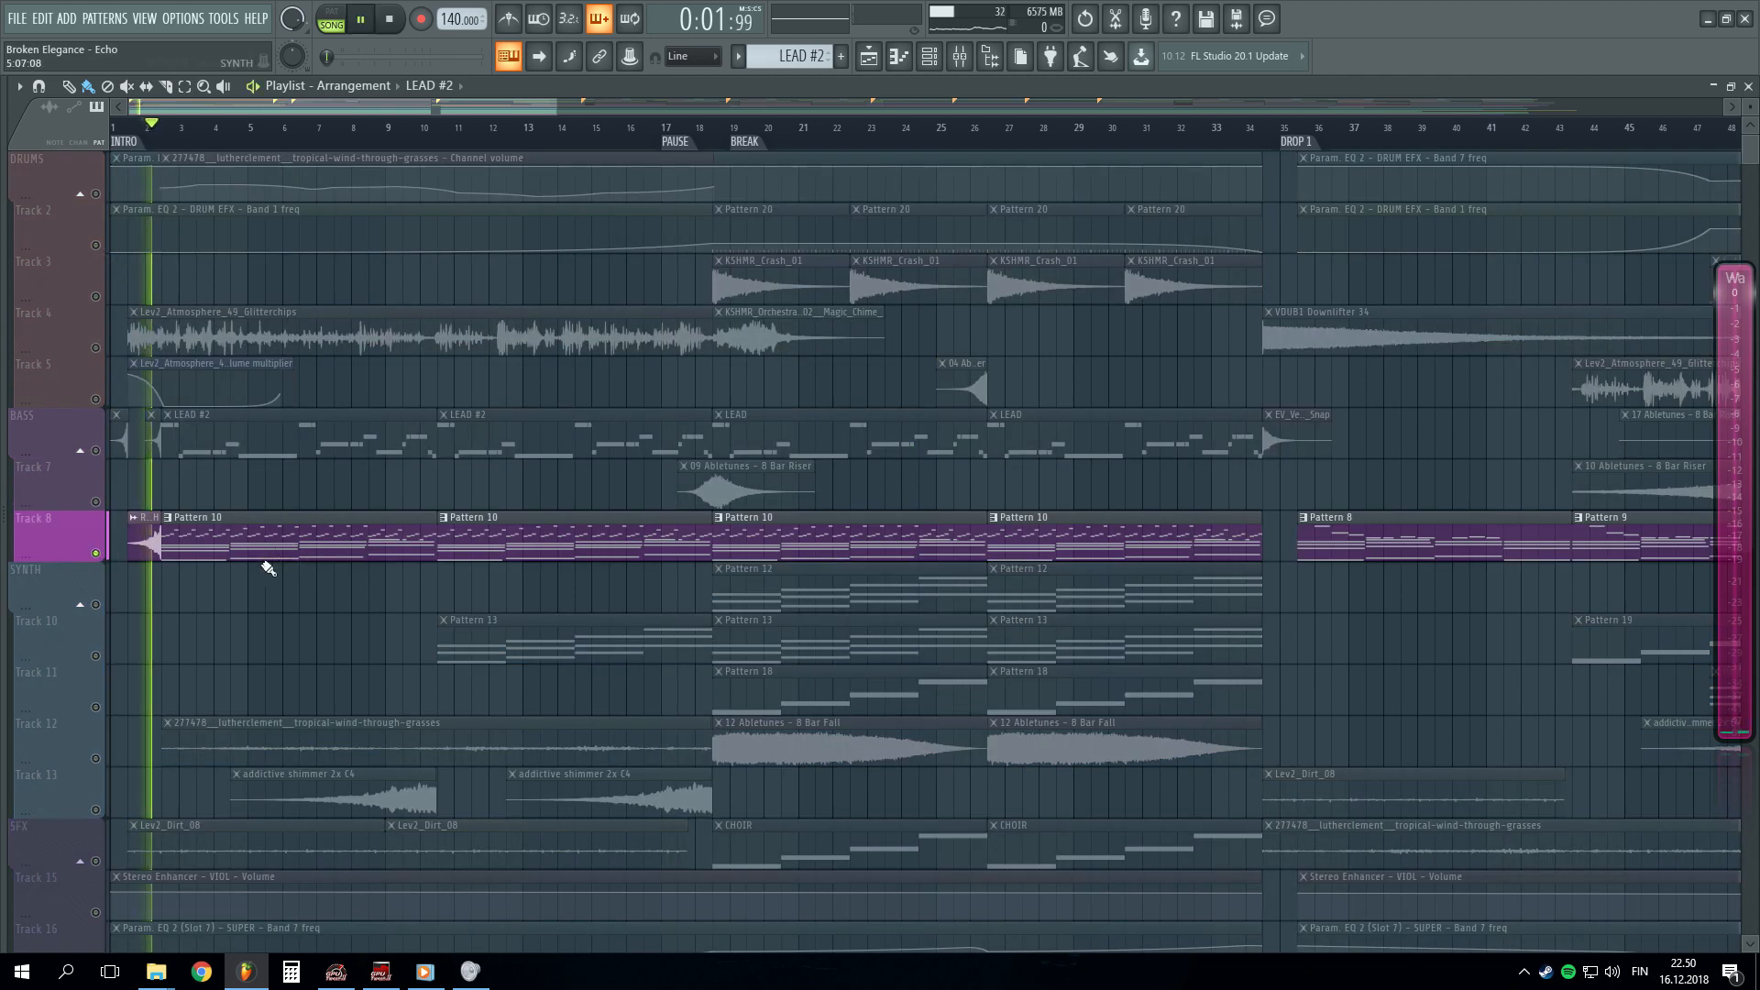
pyautogui.press('space')
# - Open Pattern 10's Addictive Keys notes, view the instrument's settings, and examine the chords and high arpeggio in the piano roll
pyautogui.doubleClick(209, 548)
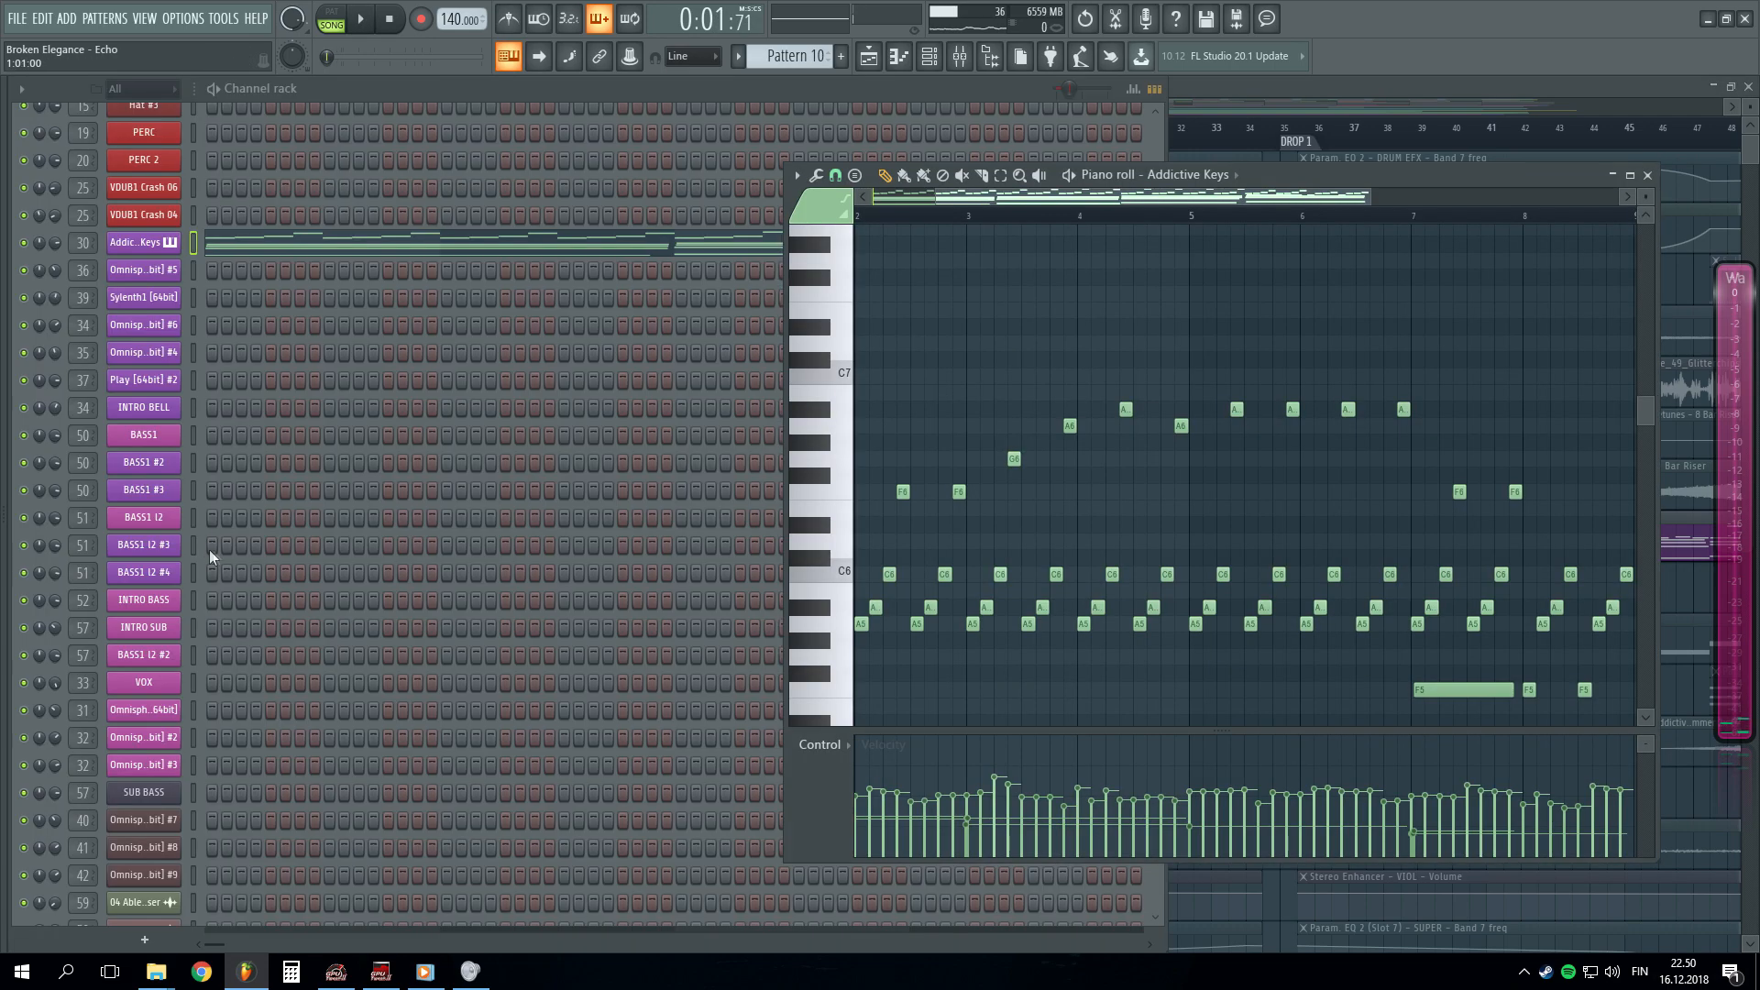
pyautogui.click(147, 255)
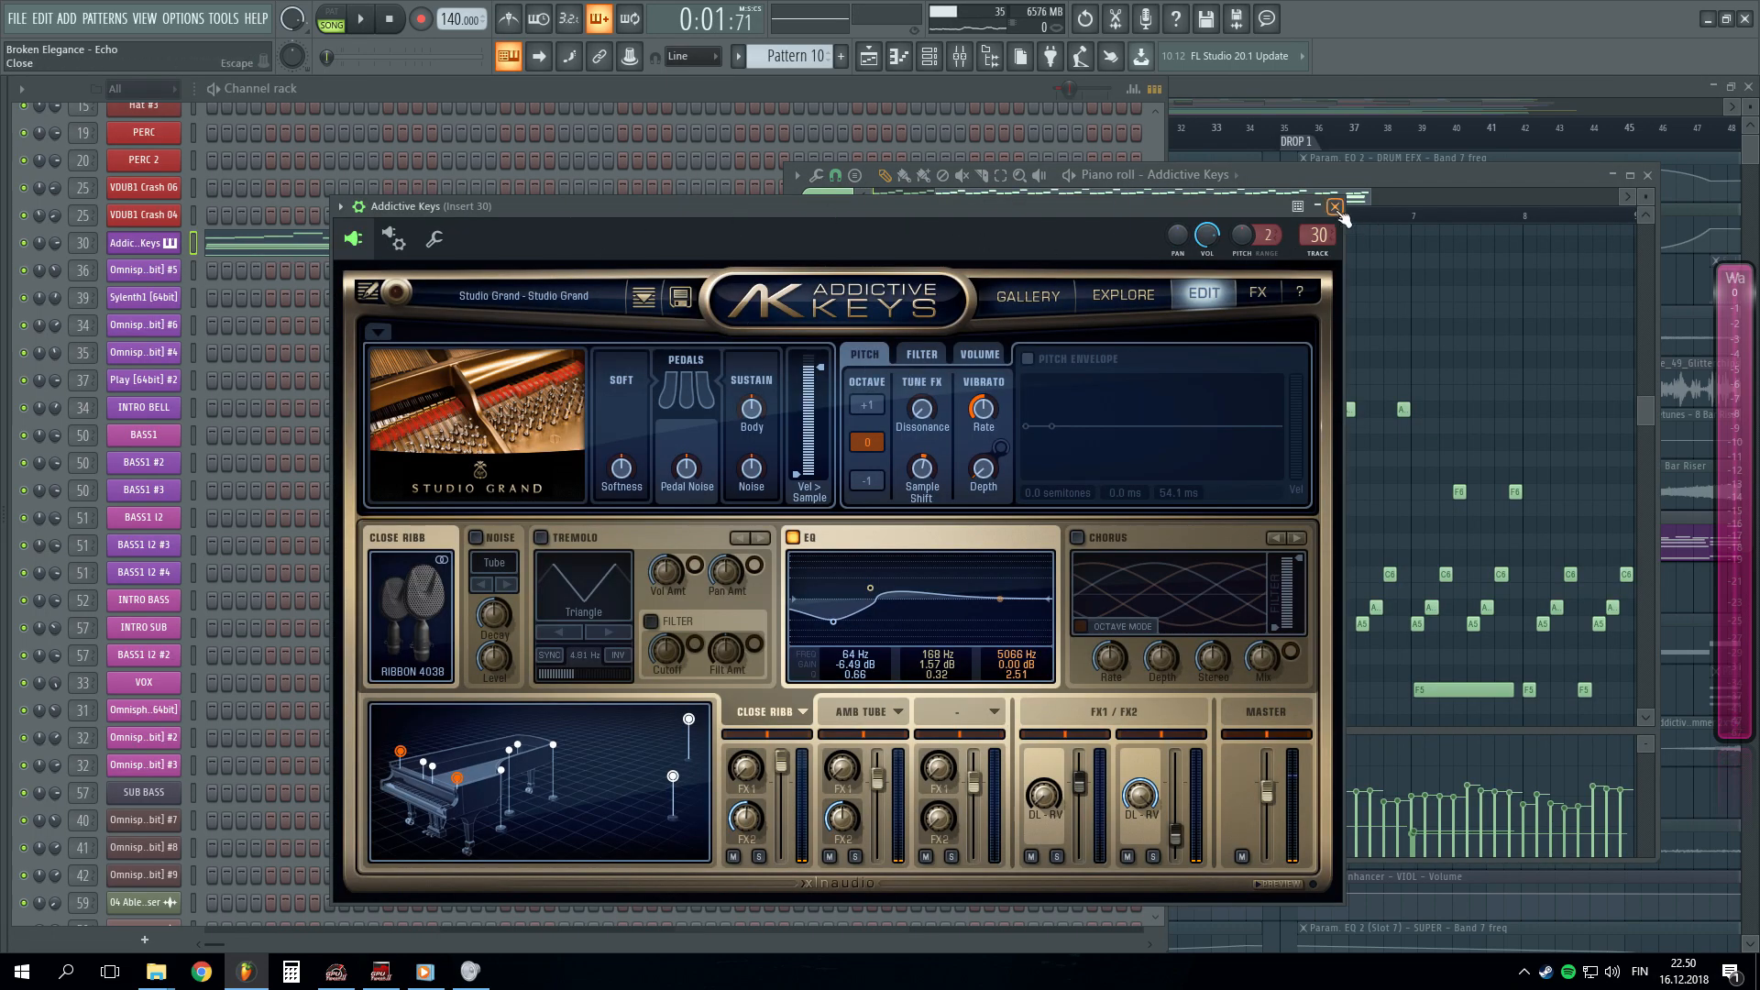
pyautogui.click(1334, 208)
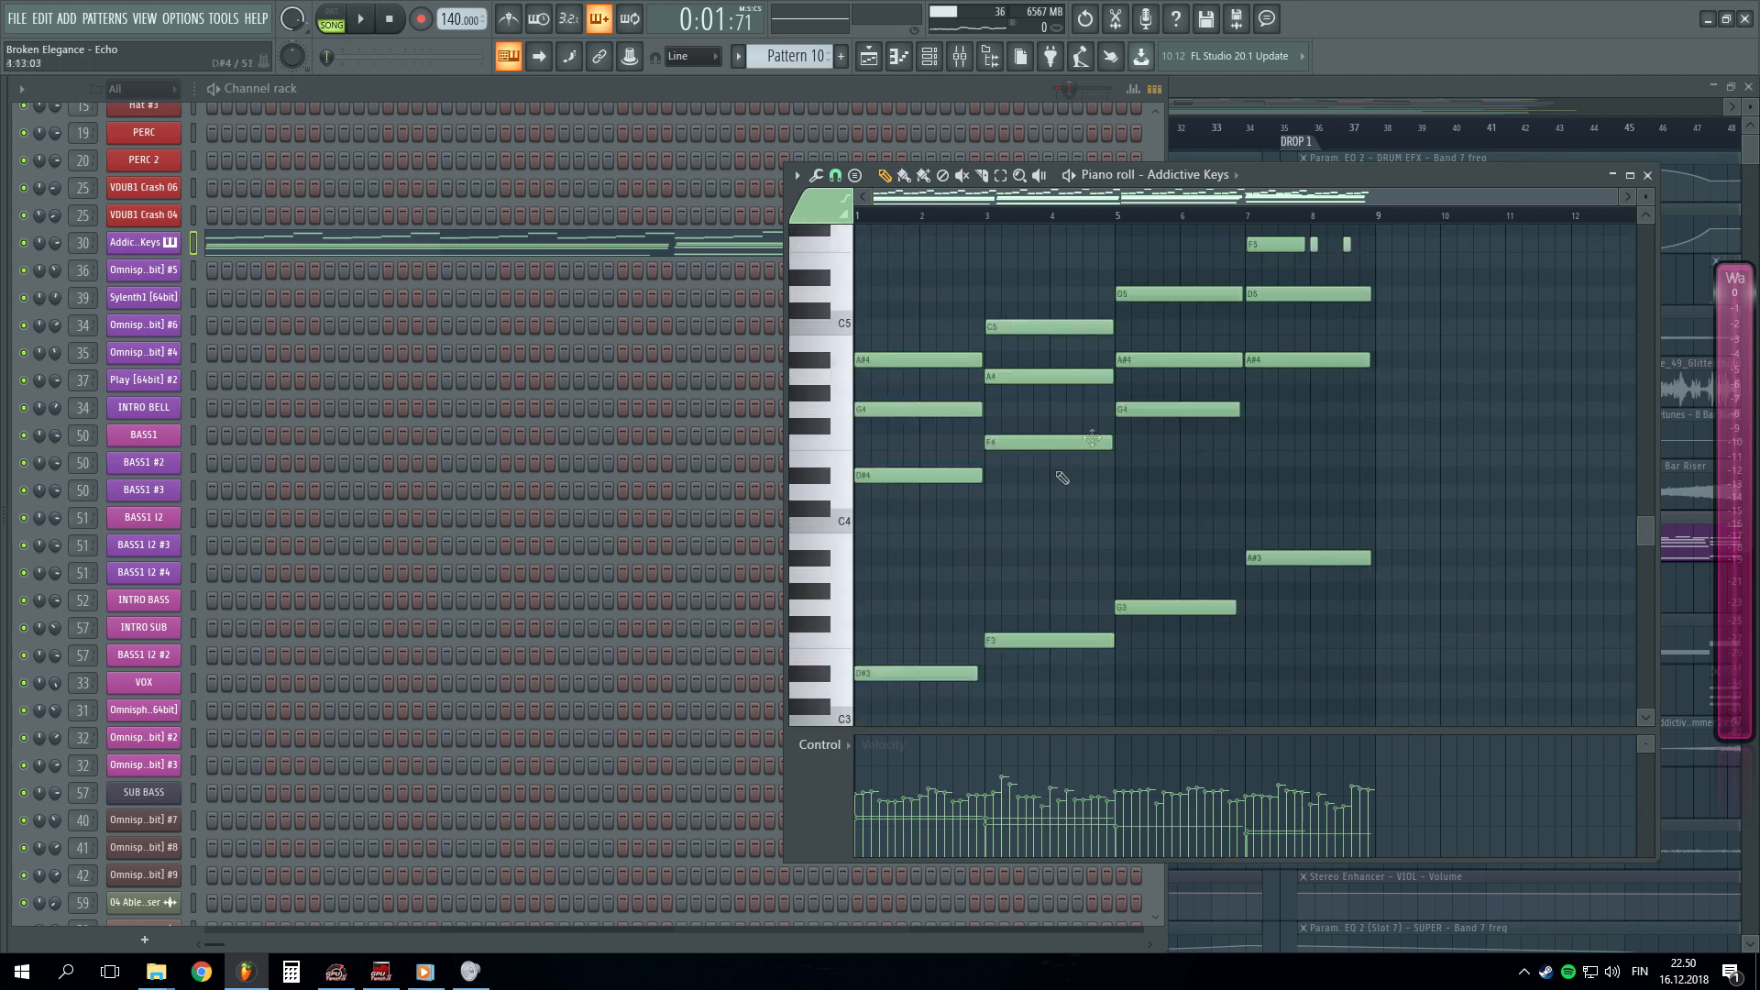
pyautogui.scroll(9, 943, 651)
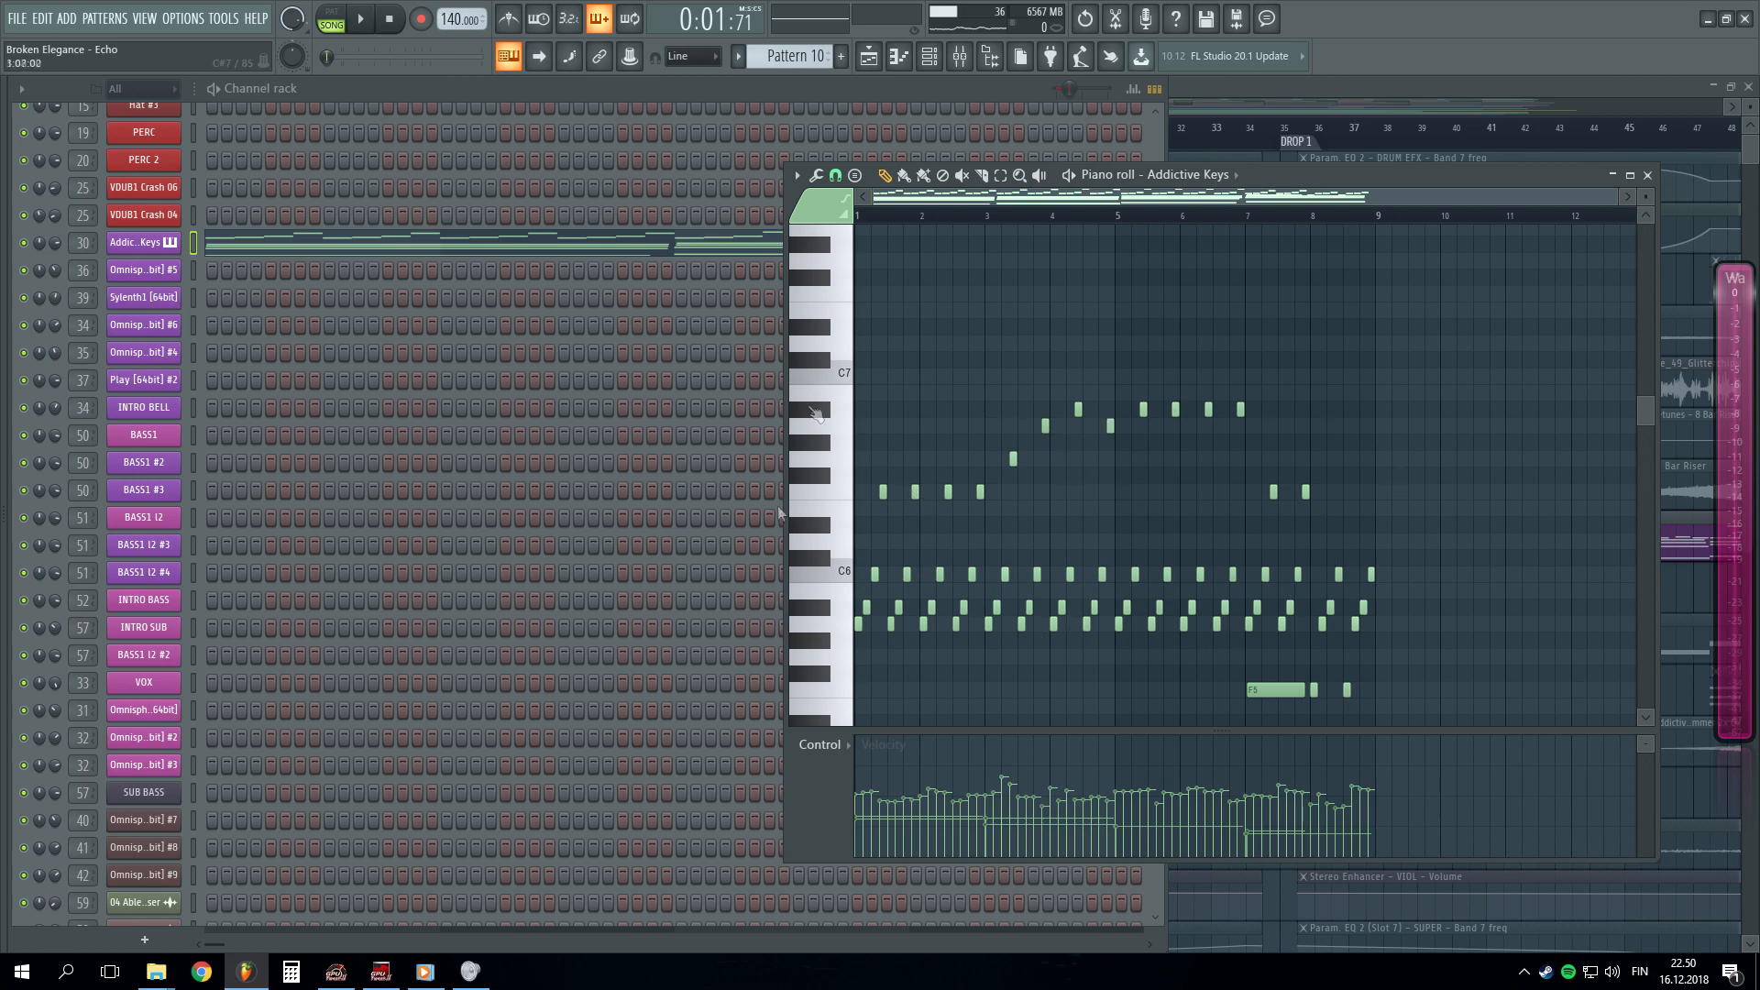
# - Leave Pattern 10's Addictive Keys notes, return to the playlist, and unsolo Track 8 to reactivate all tracks
pyautogui.scroll(3, 994, 218)
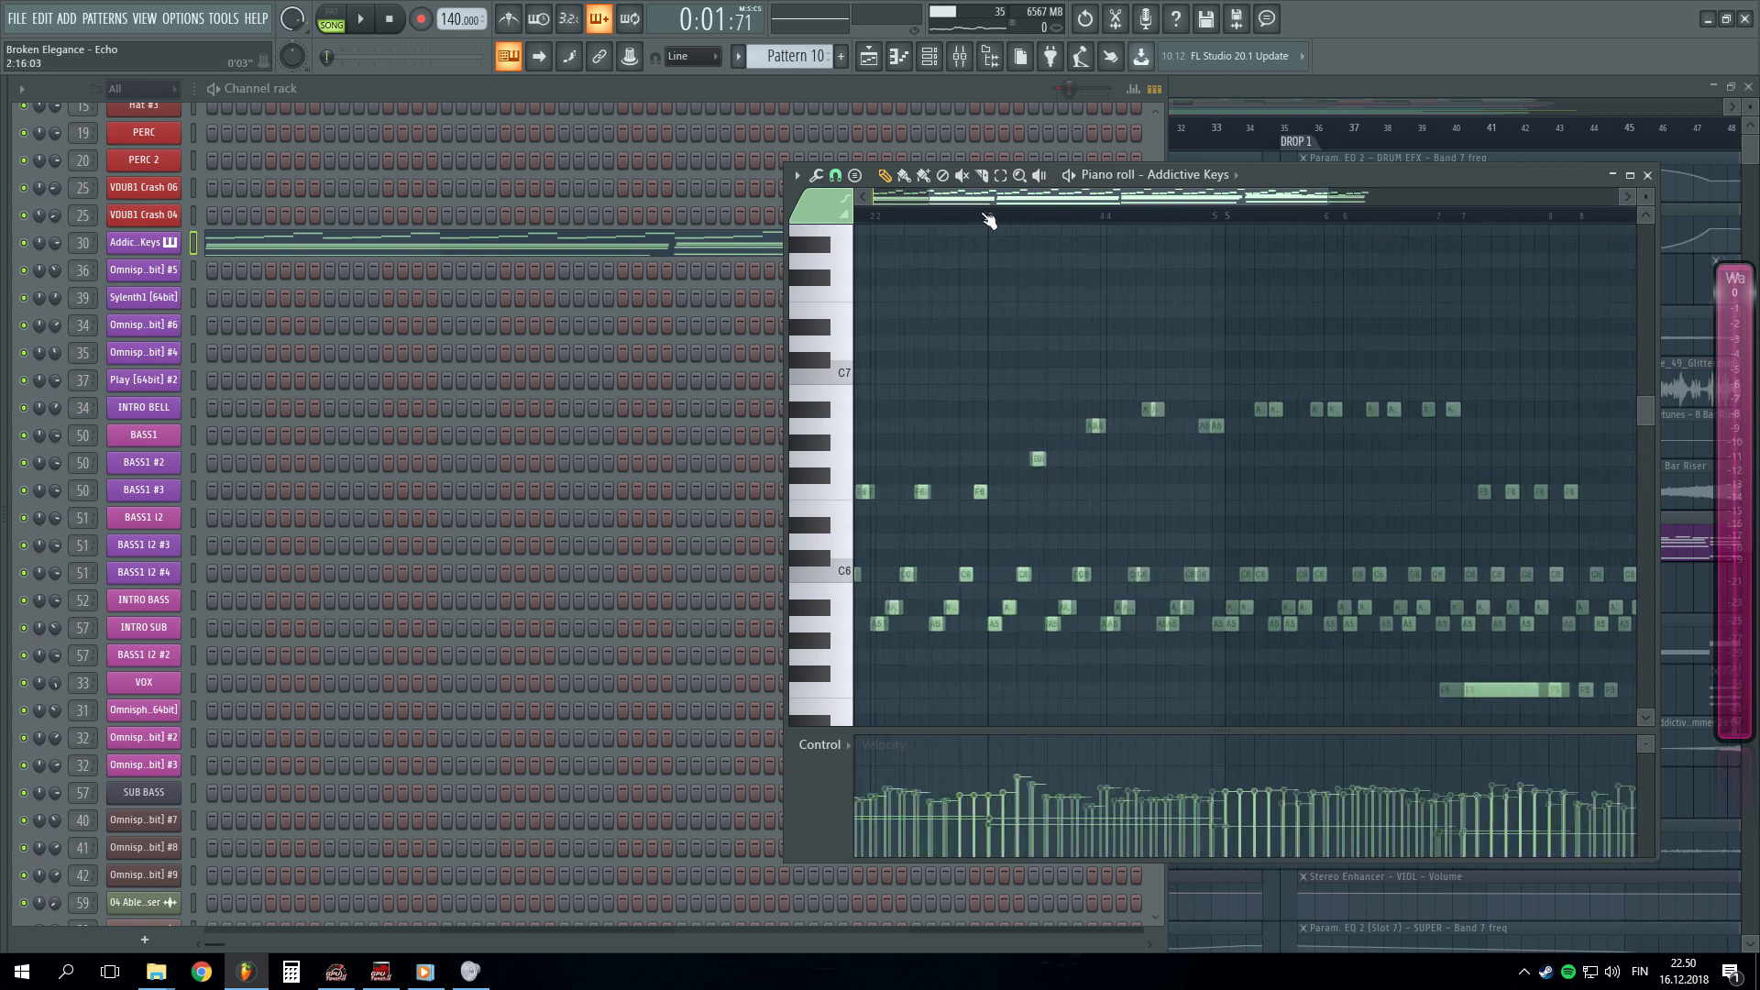
pyautogui.scroll(-4, 999, 236)
pyautogui.click(1217, 89)
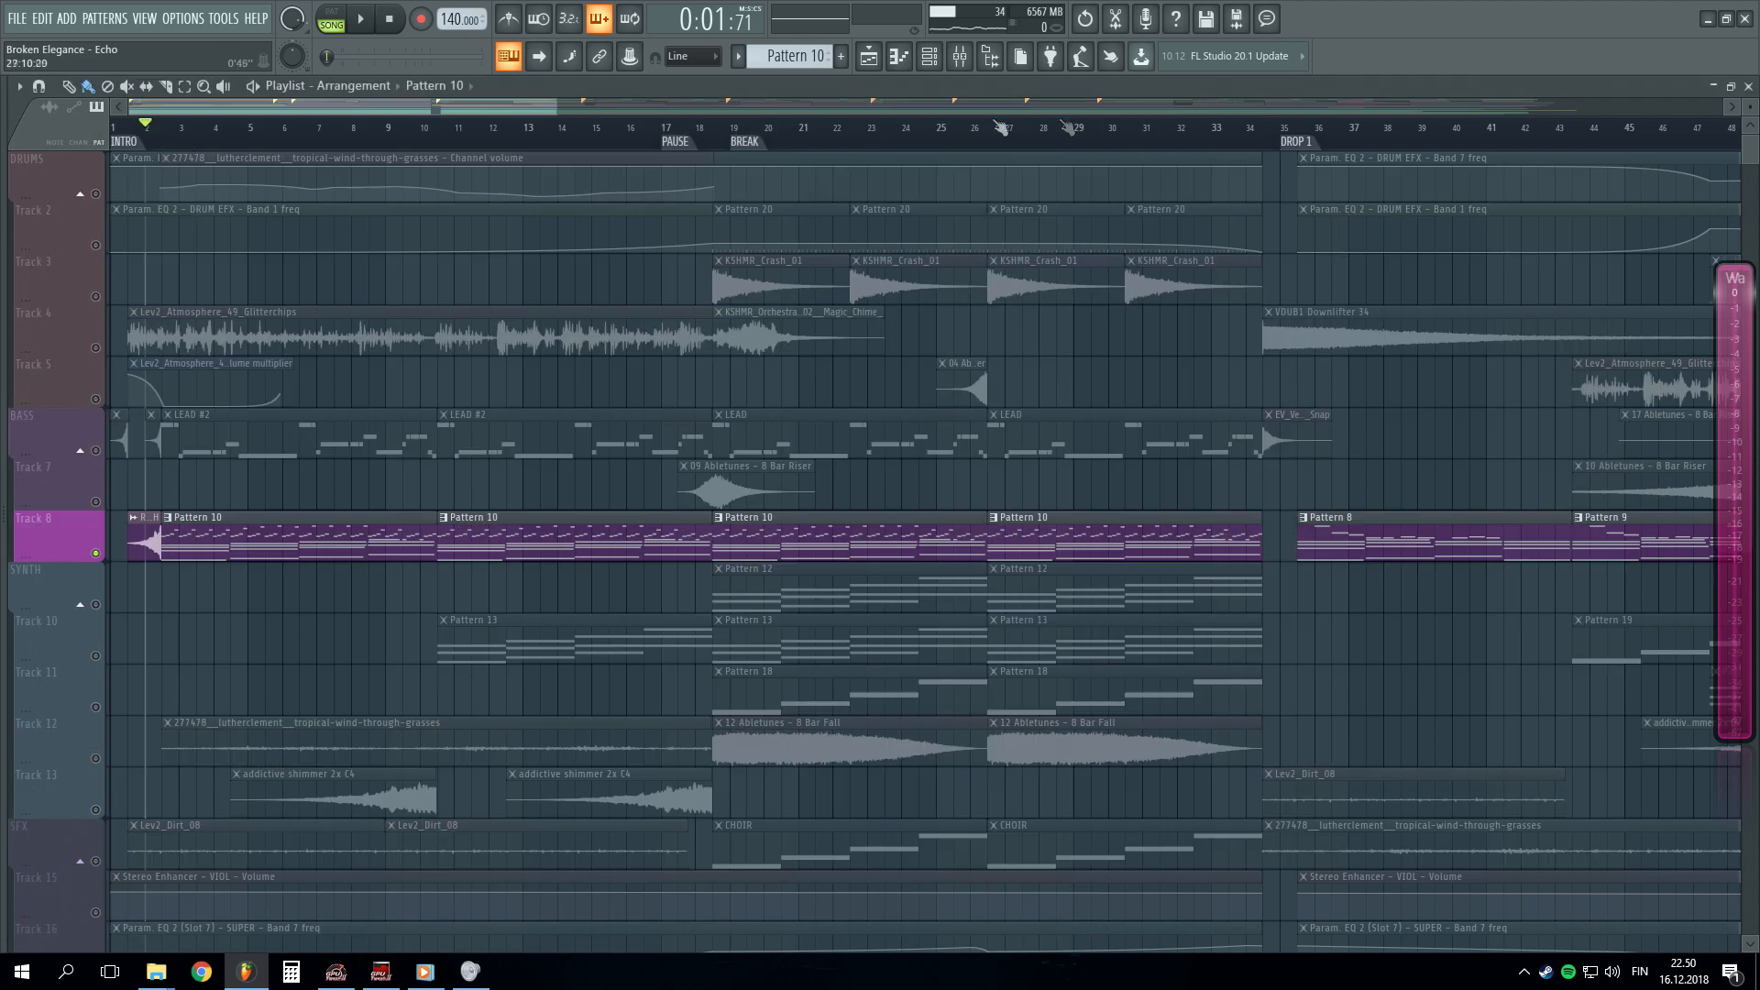
pyautogui.scroll(-2, 1069, 127)
pyautogui.rightClick(99, 553)
pyautogui.scroll(-6, 138, 586)
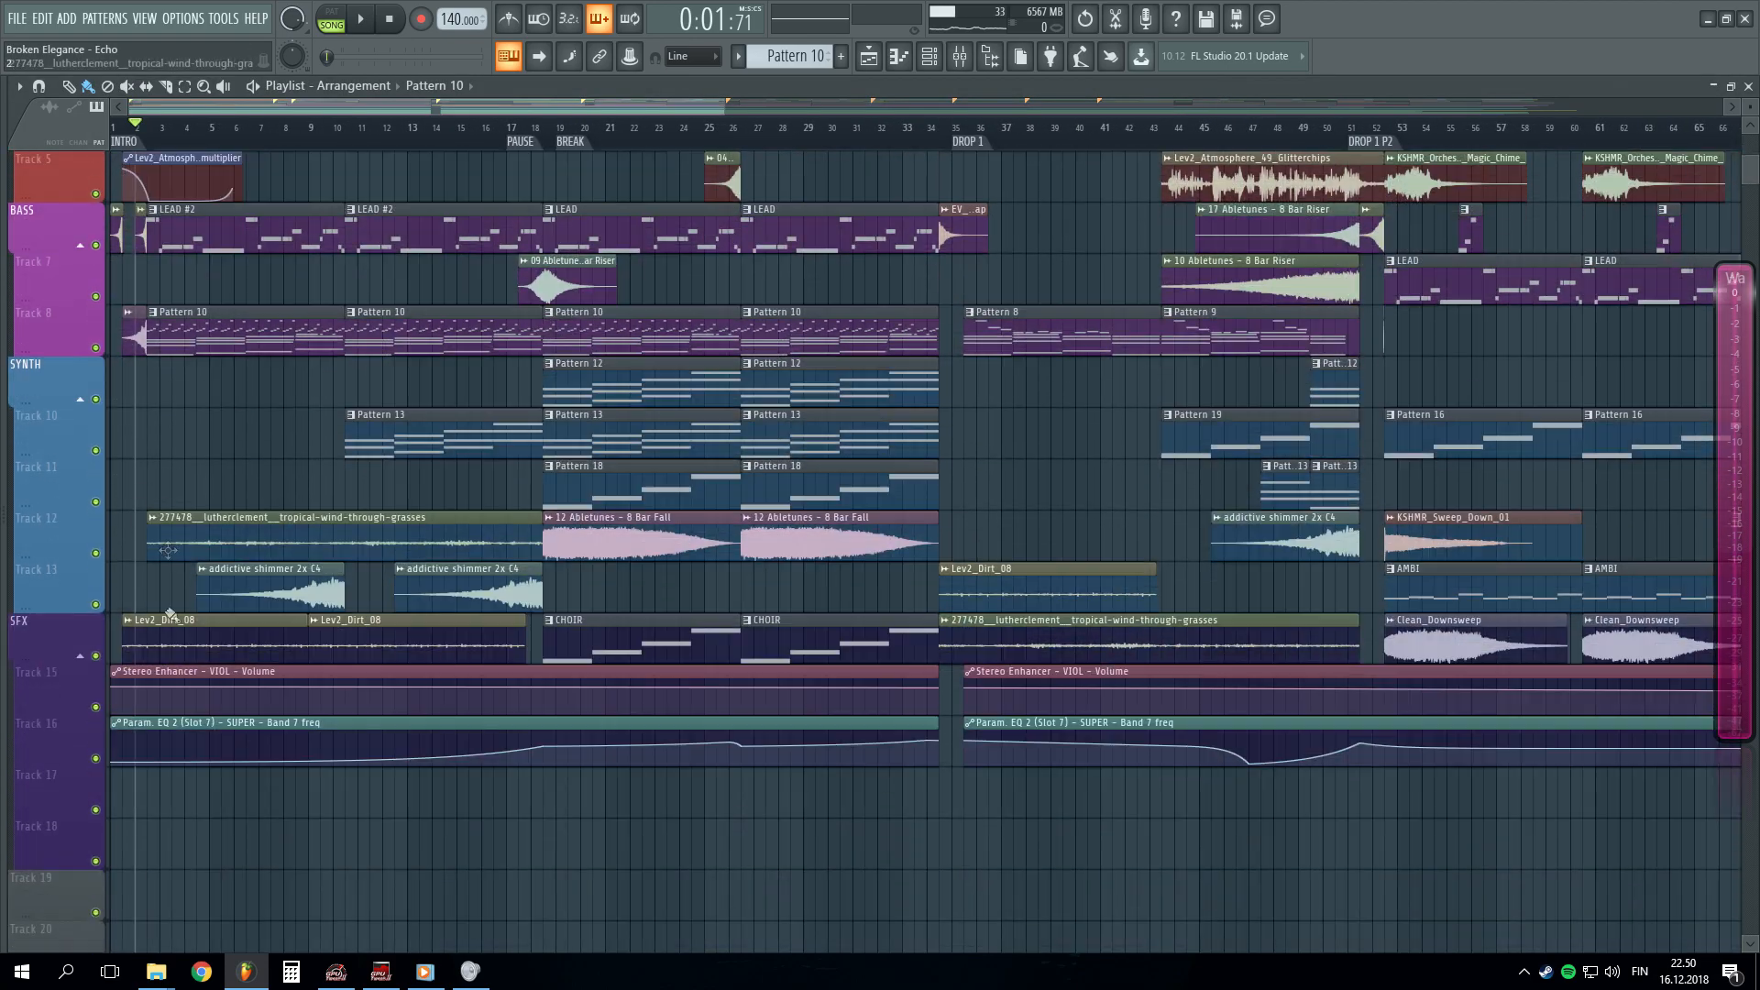
# - Play the full intro from bar 2 and look over the clips and automation on the lower playlist tracks
pyautogui.scroll(4, 177, 607)
pyautogui.scroll(3, 177, 607)
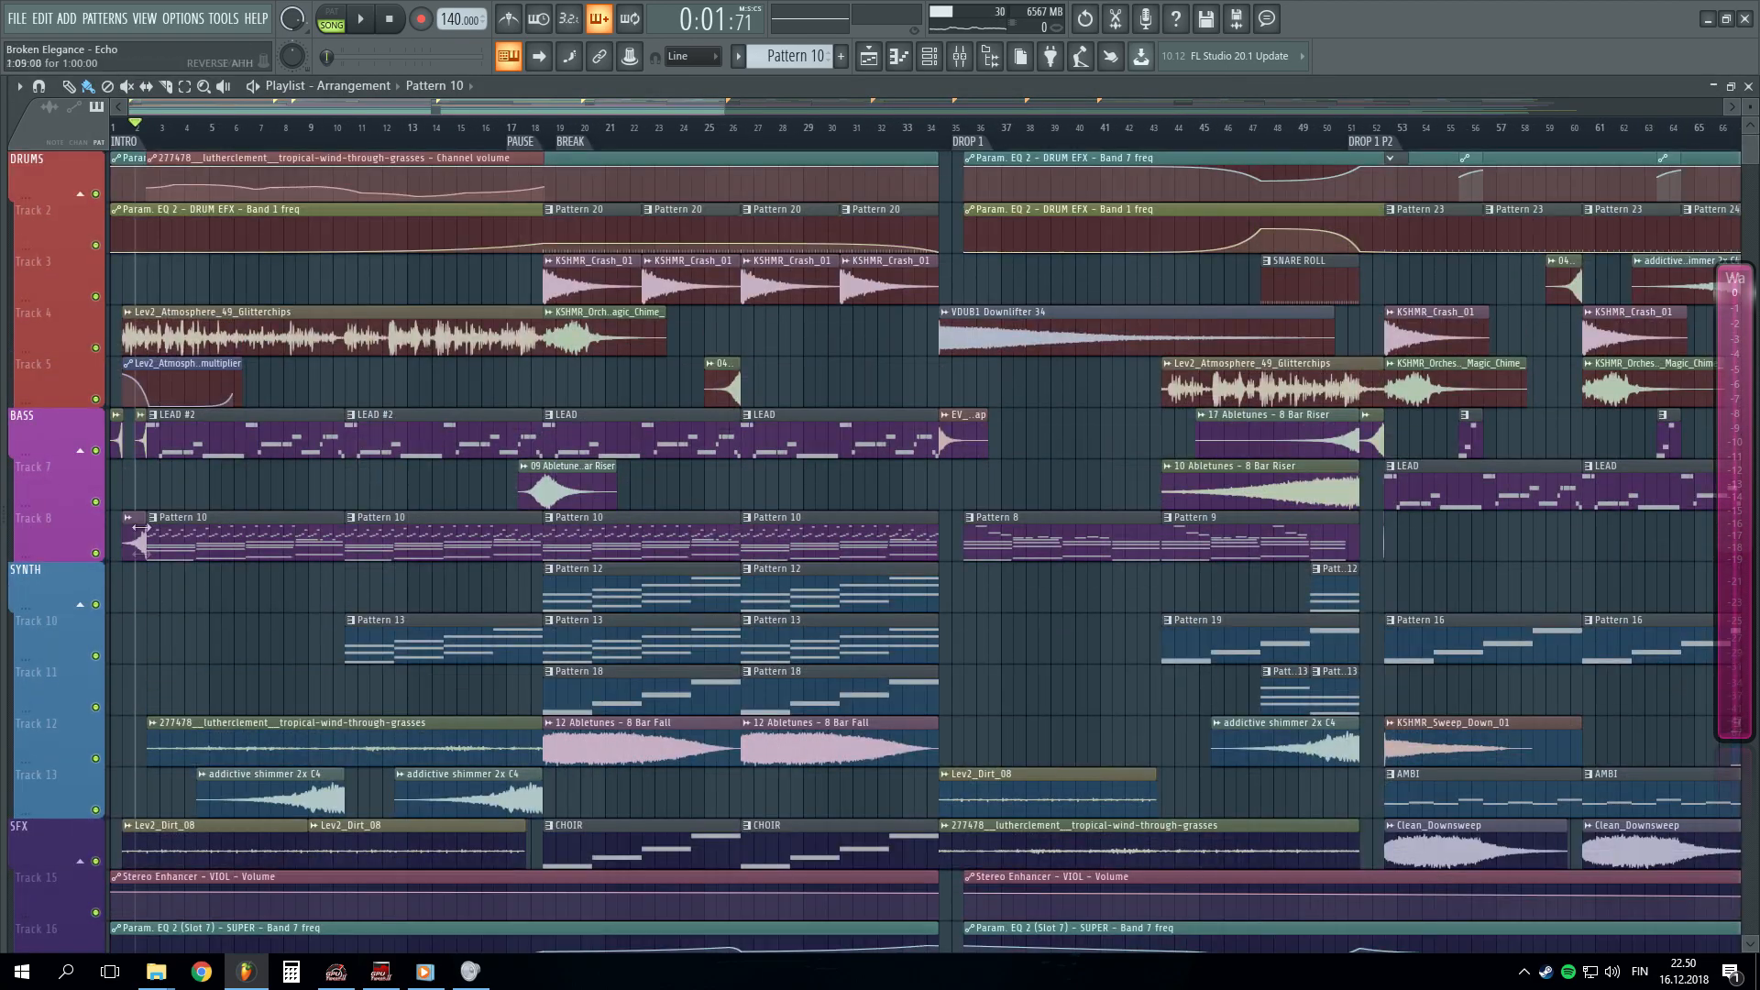
pyautogui.press('space')
pyautogui.scroll(-6, 174, 623)
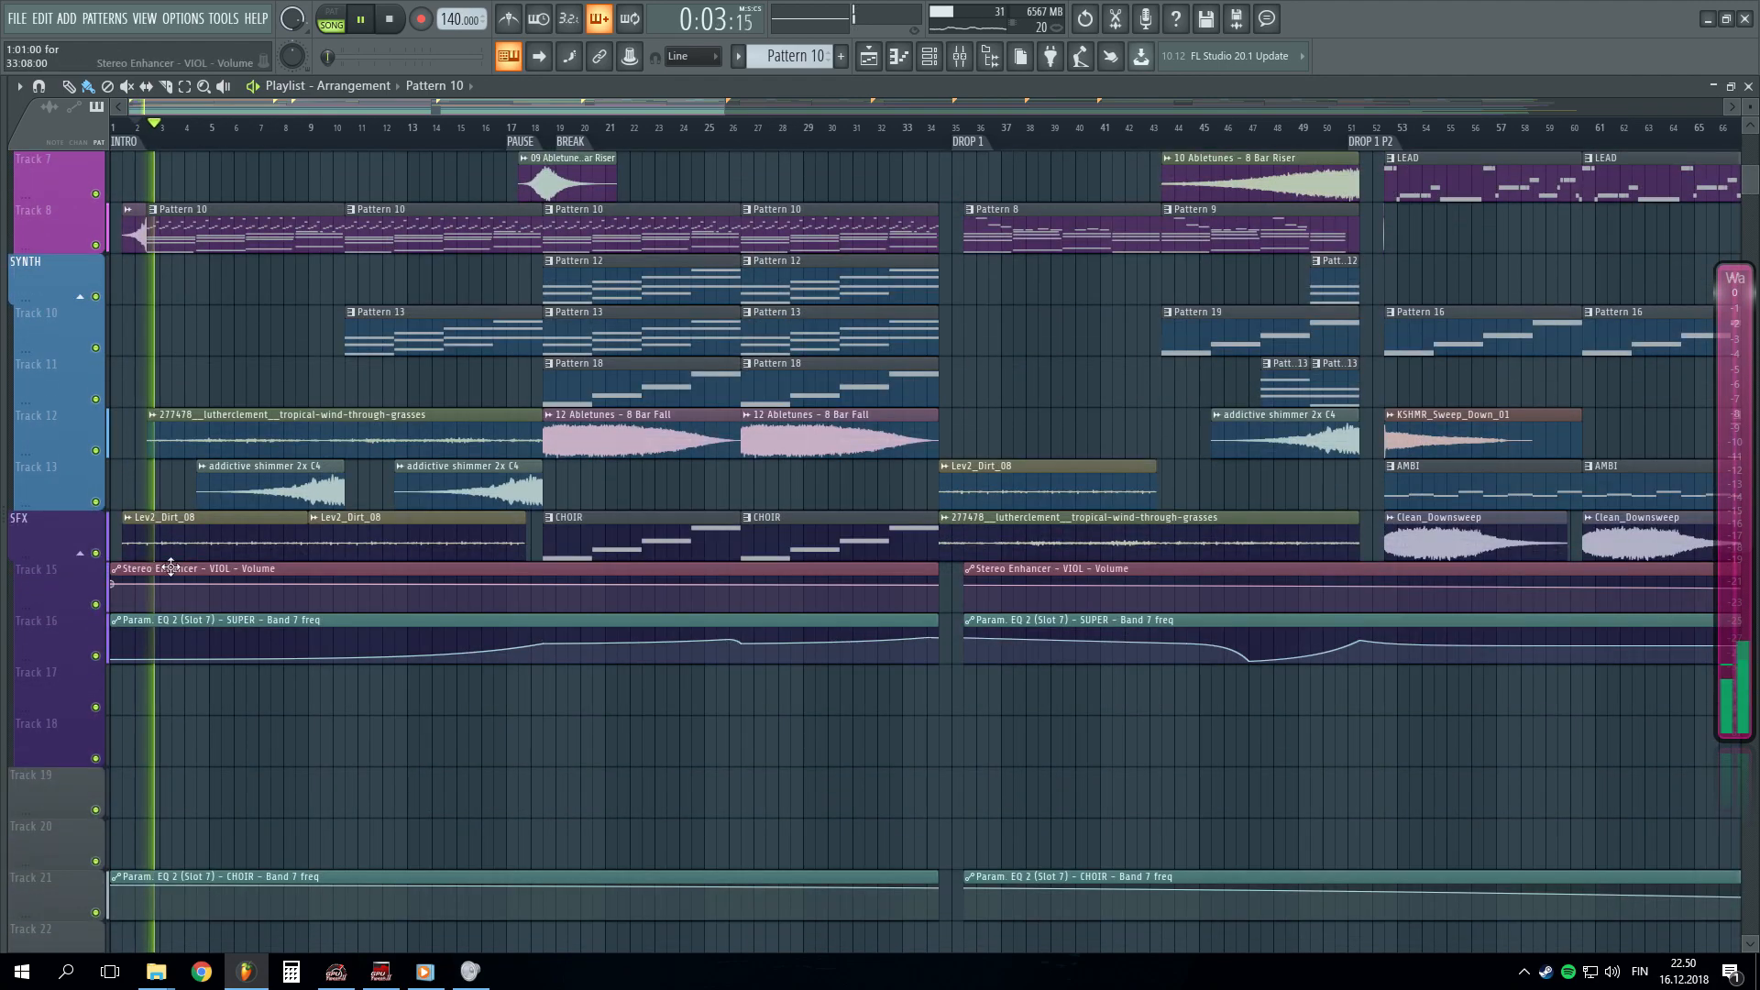
pyautogui.scroll(6, 175, 572)
pyautogui.scroll(-14, 202, 678)
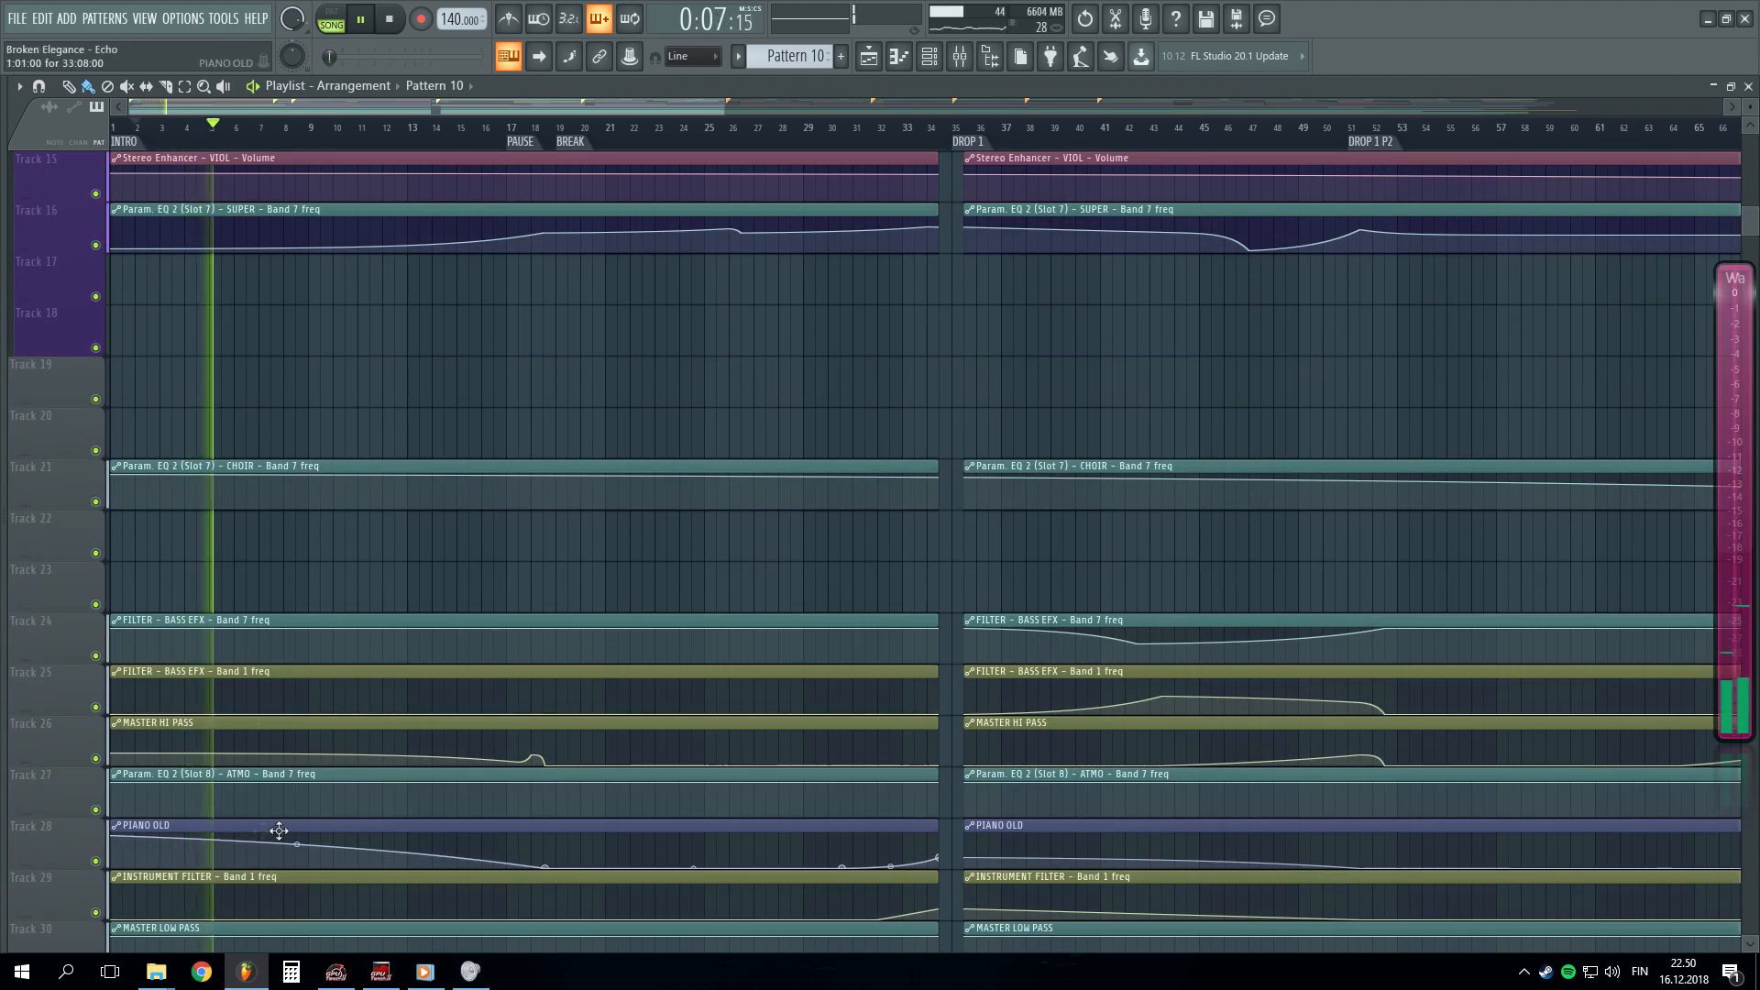
pyautogui.scroll(13, 401, 860)
# - Open the third Fruity parametric EQ 2 on mixer Insert 30 and examine its curve during playback
pyautogui.click(960, 56)
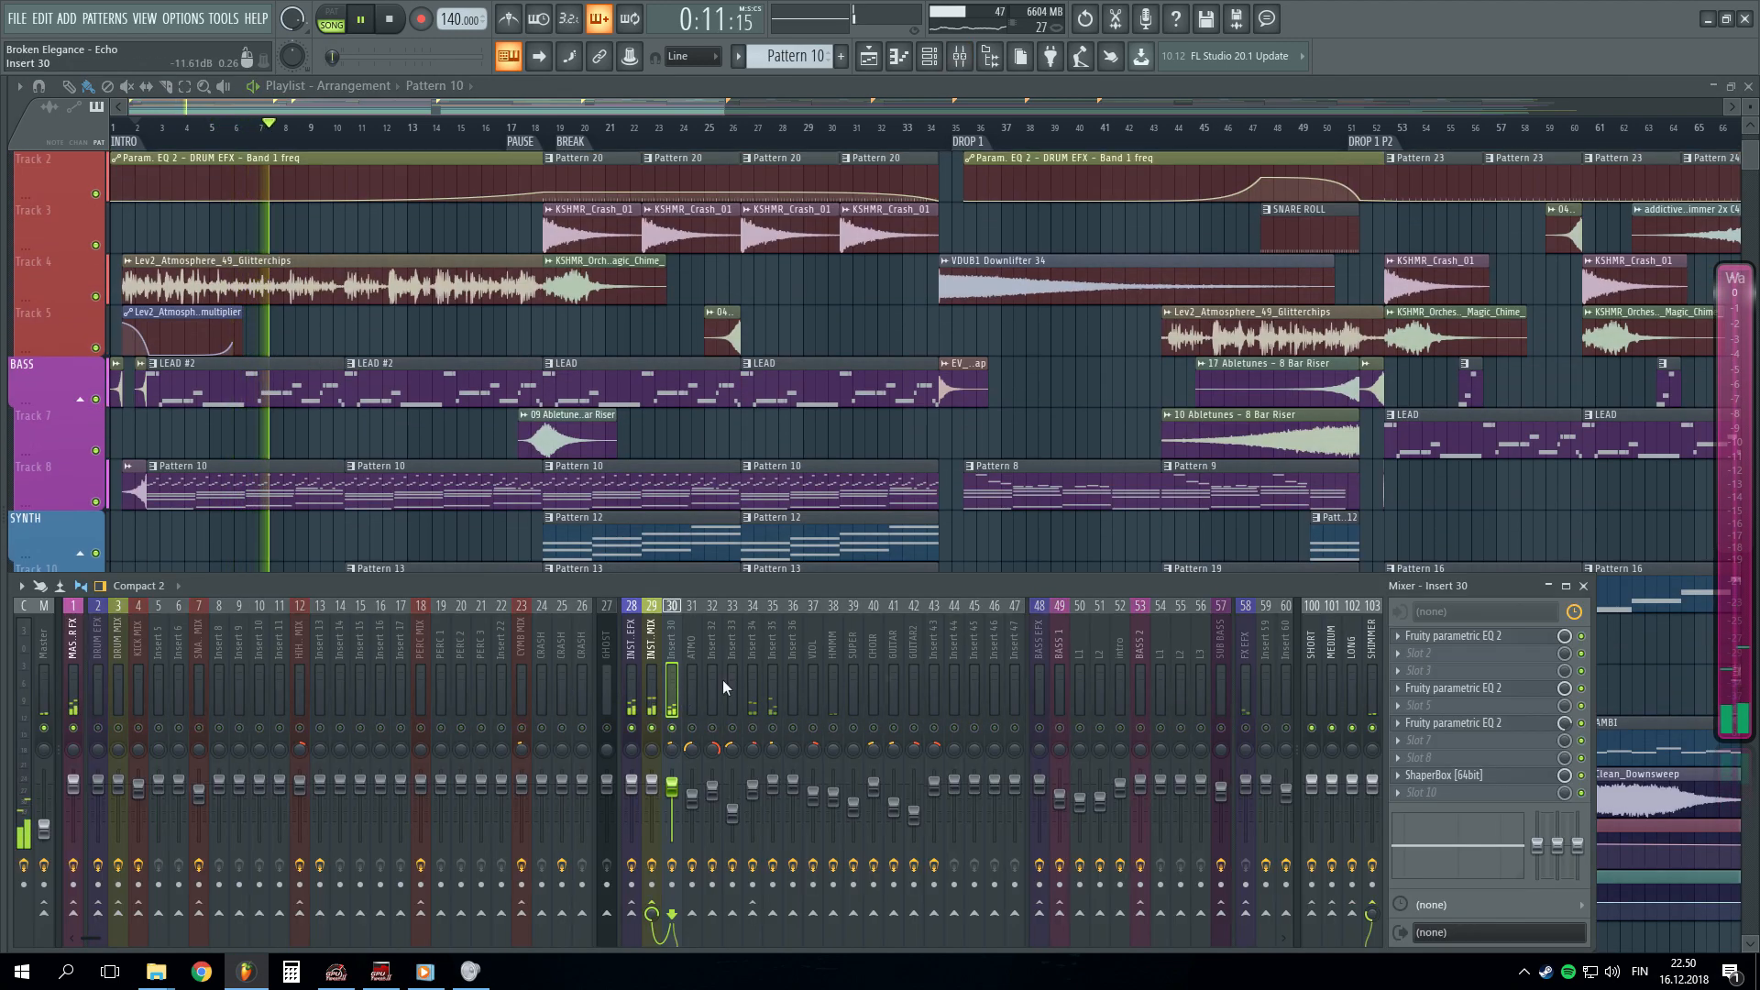
pyautogui.click(1464, 723)
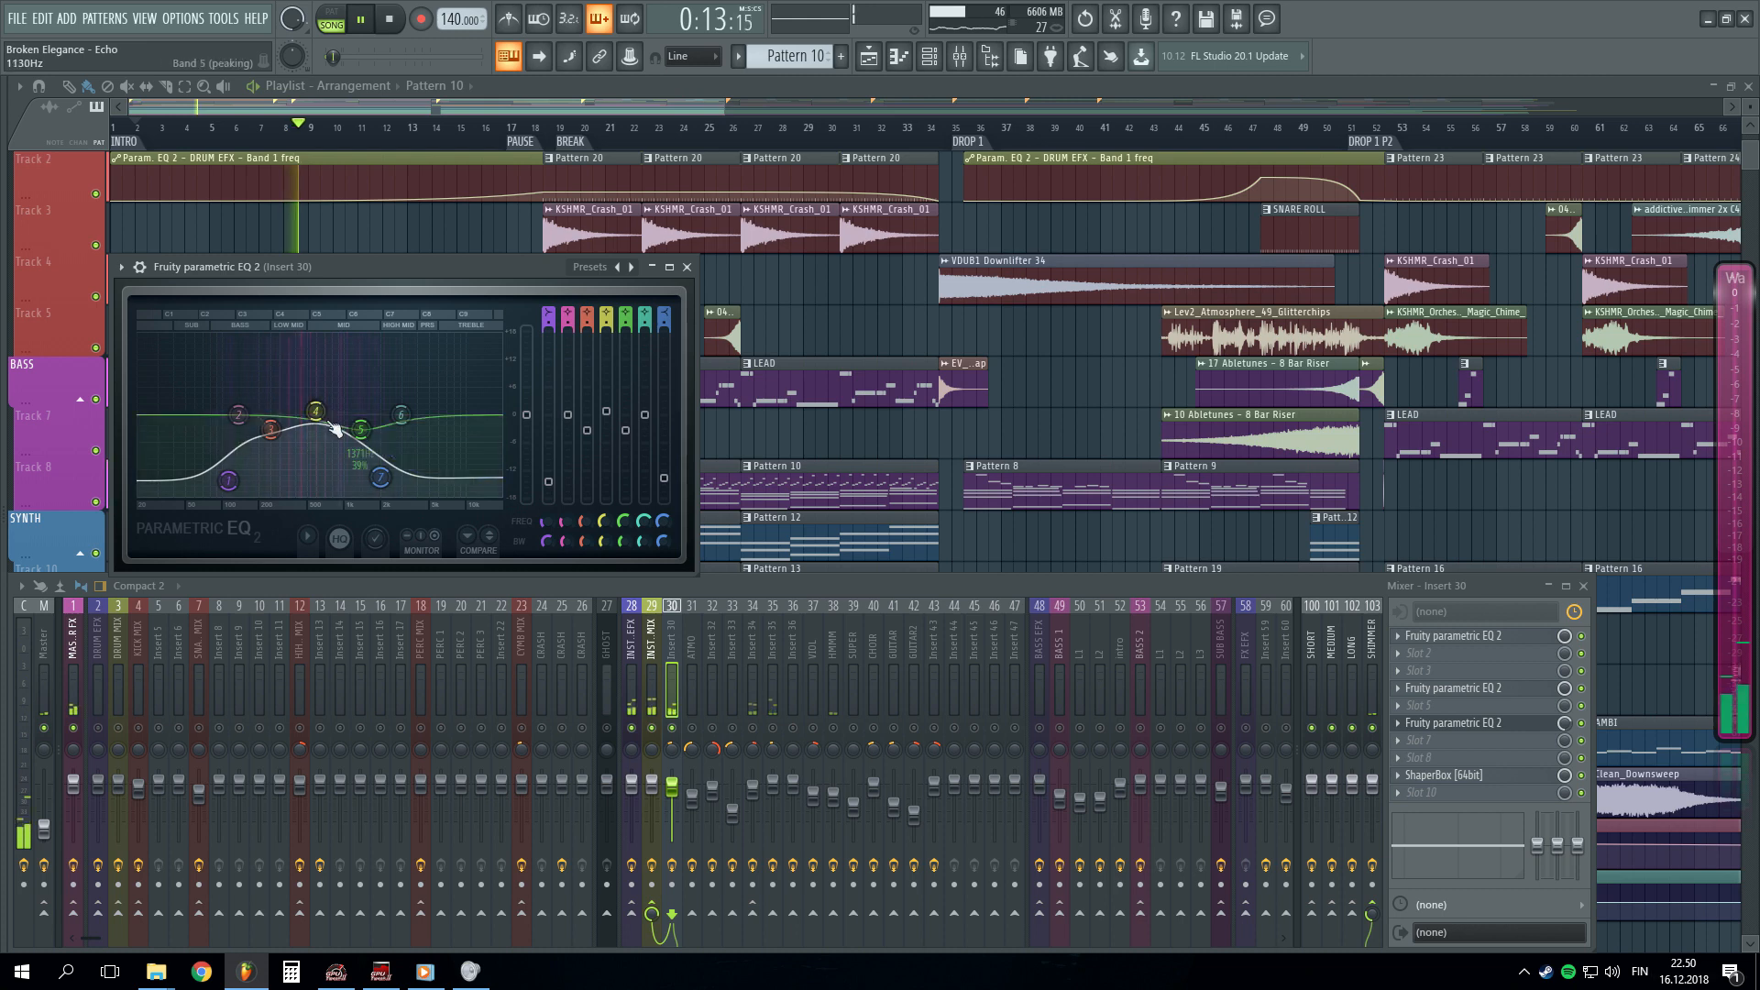
pyautogui.press('space')
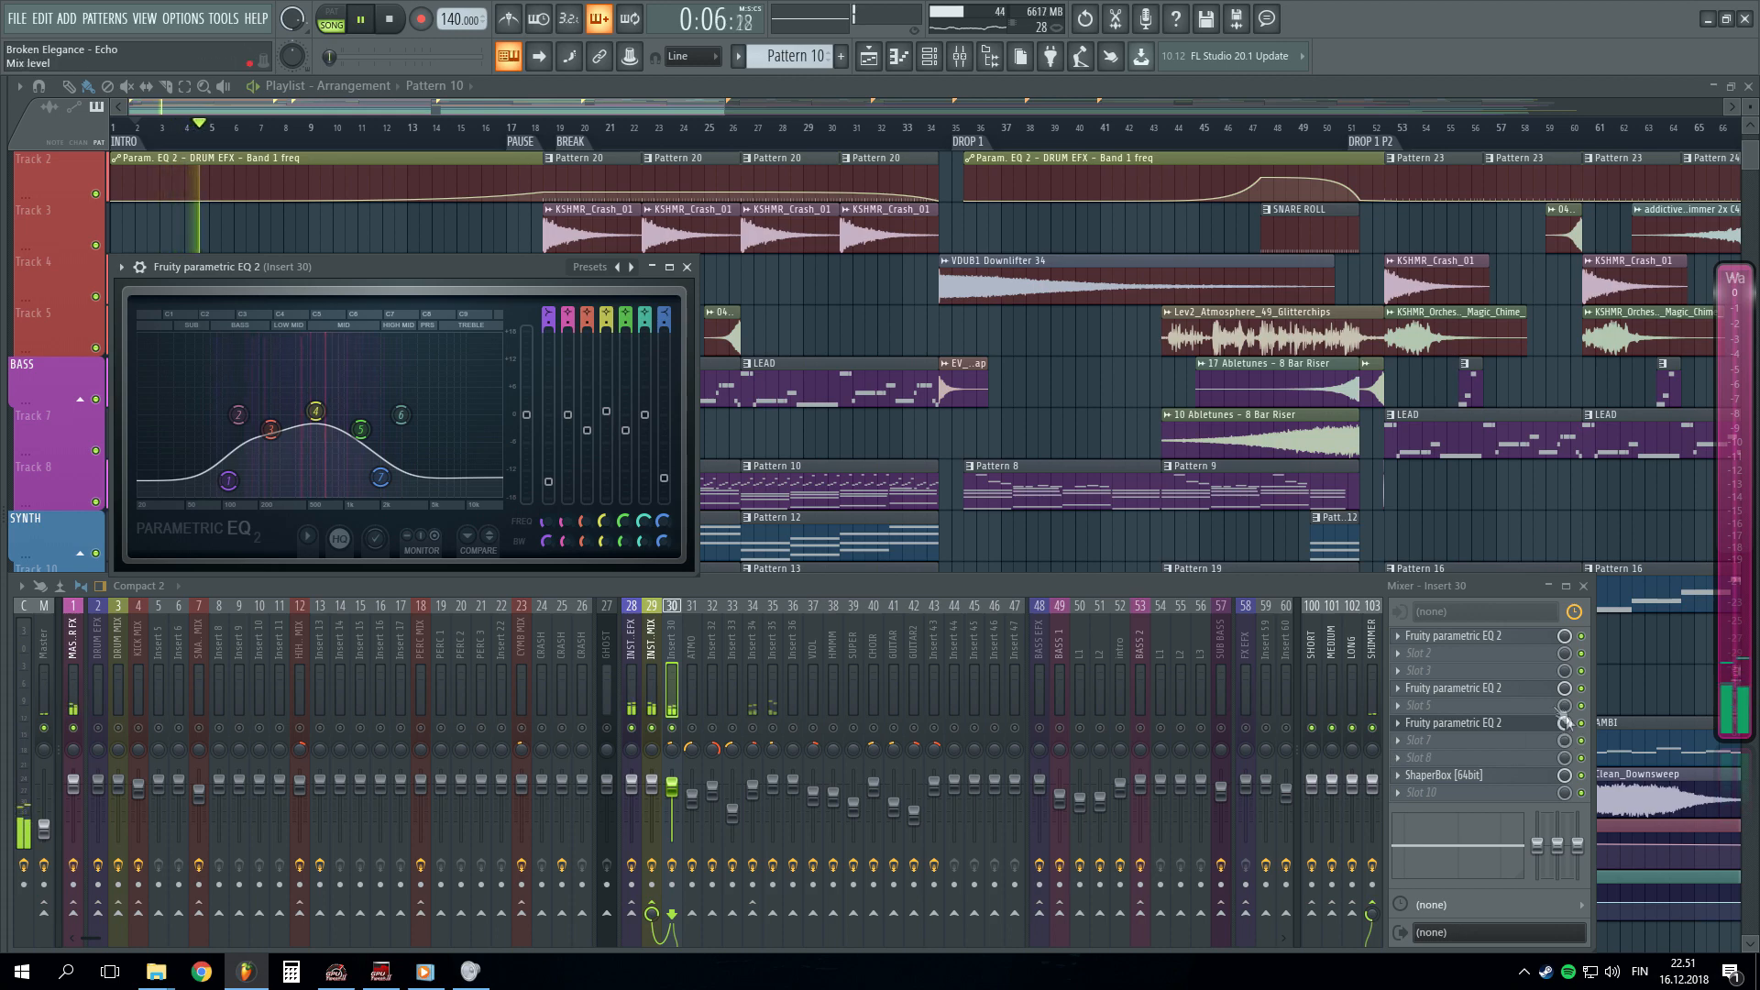
pyautogui.rightClick(674, 728)
# - Return to the intro in the playlist, solo the SFX track, and play its Lev2_Dirt_08 clips from bar 2
pyautogui.click(414, 106)
pyautogui.scroll(4, 155, 134)
pyautogui.moveTo(171, 109); pyautogui.dragTo(124, 109)
pyautogui.press('space')
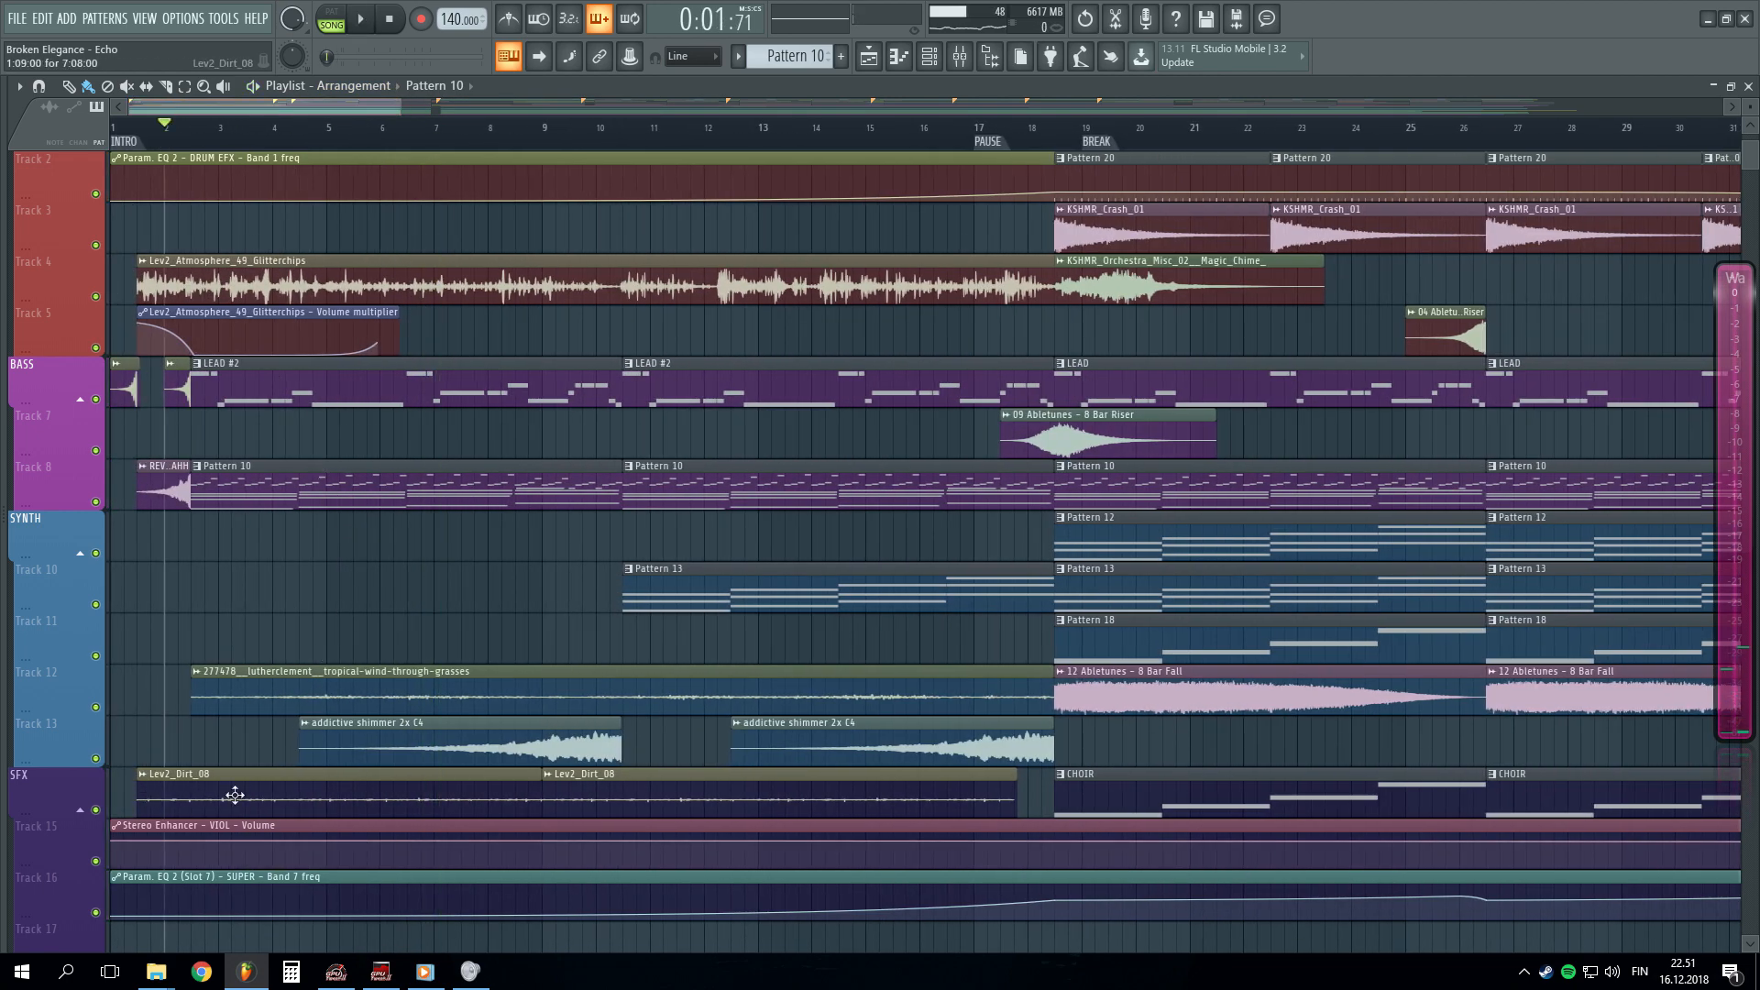
pyautogui.rightClick(96, 809)
pyautogui.press('space')
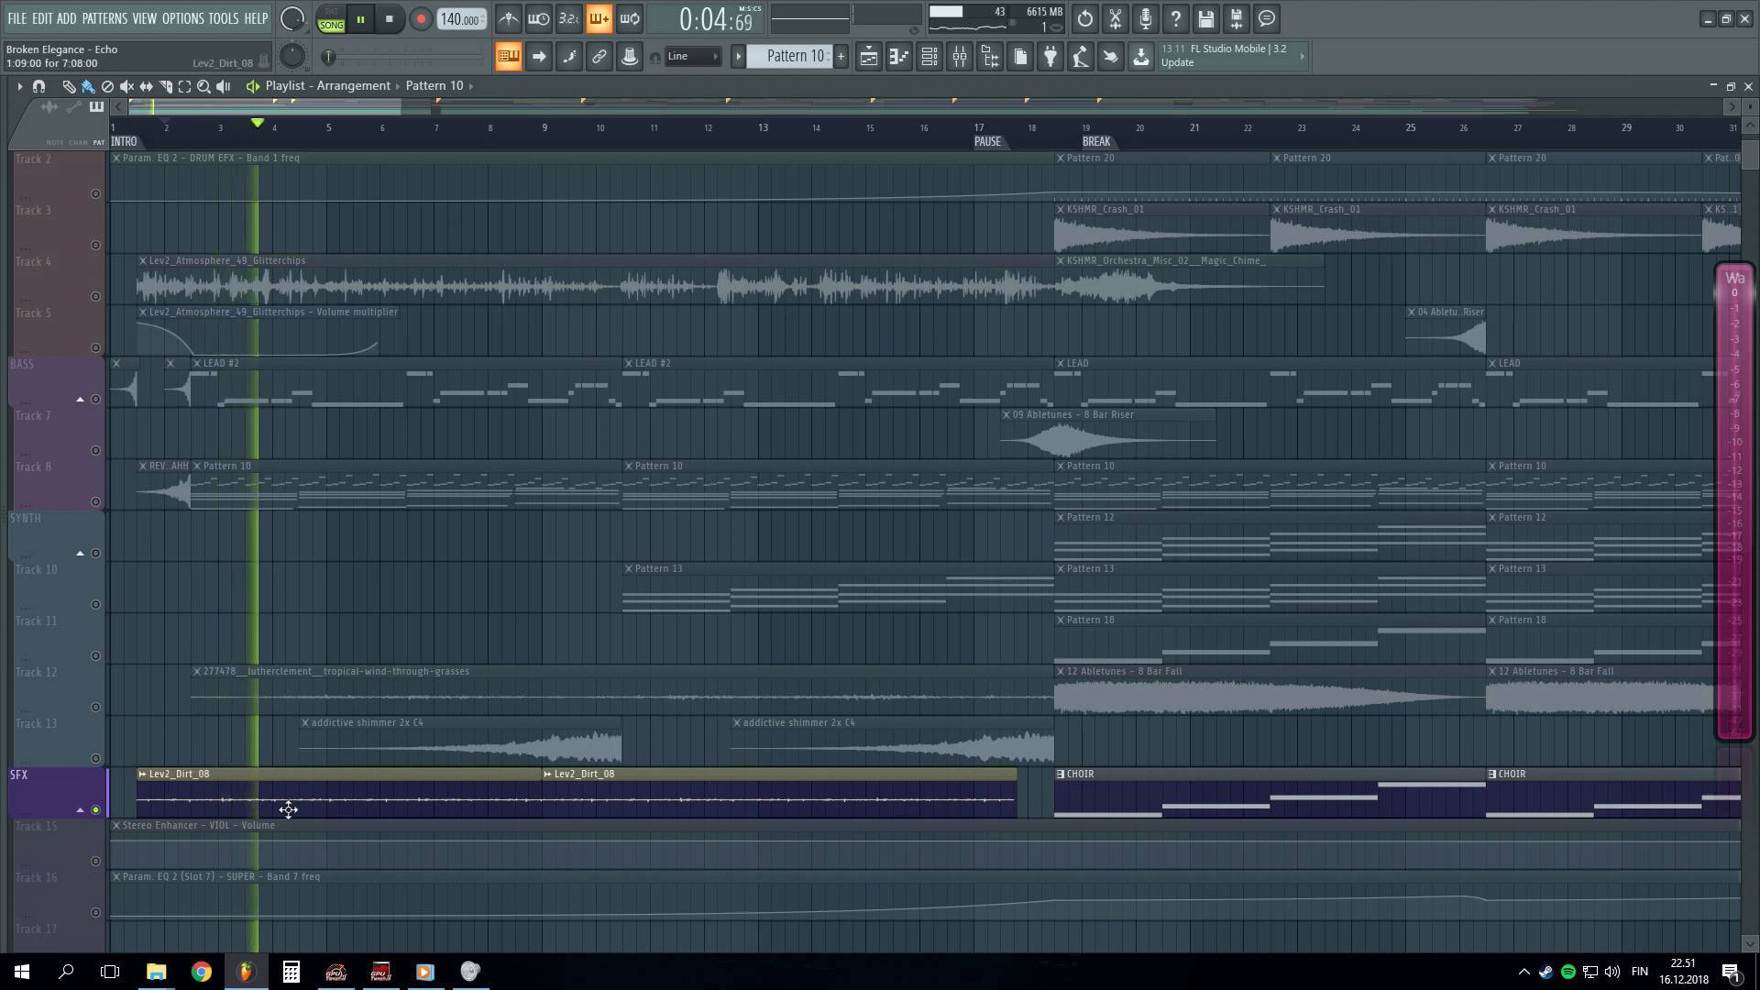
# - Solo Track 12 to hear the wind-through-grasses clip, followed by Track 4 to hear the Glitterchips atmosphere
pyautogui.rightClick(96, 707)
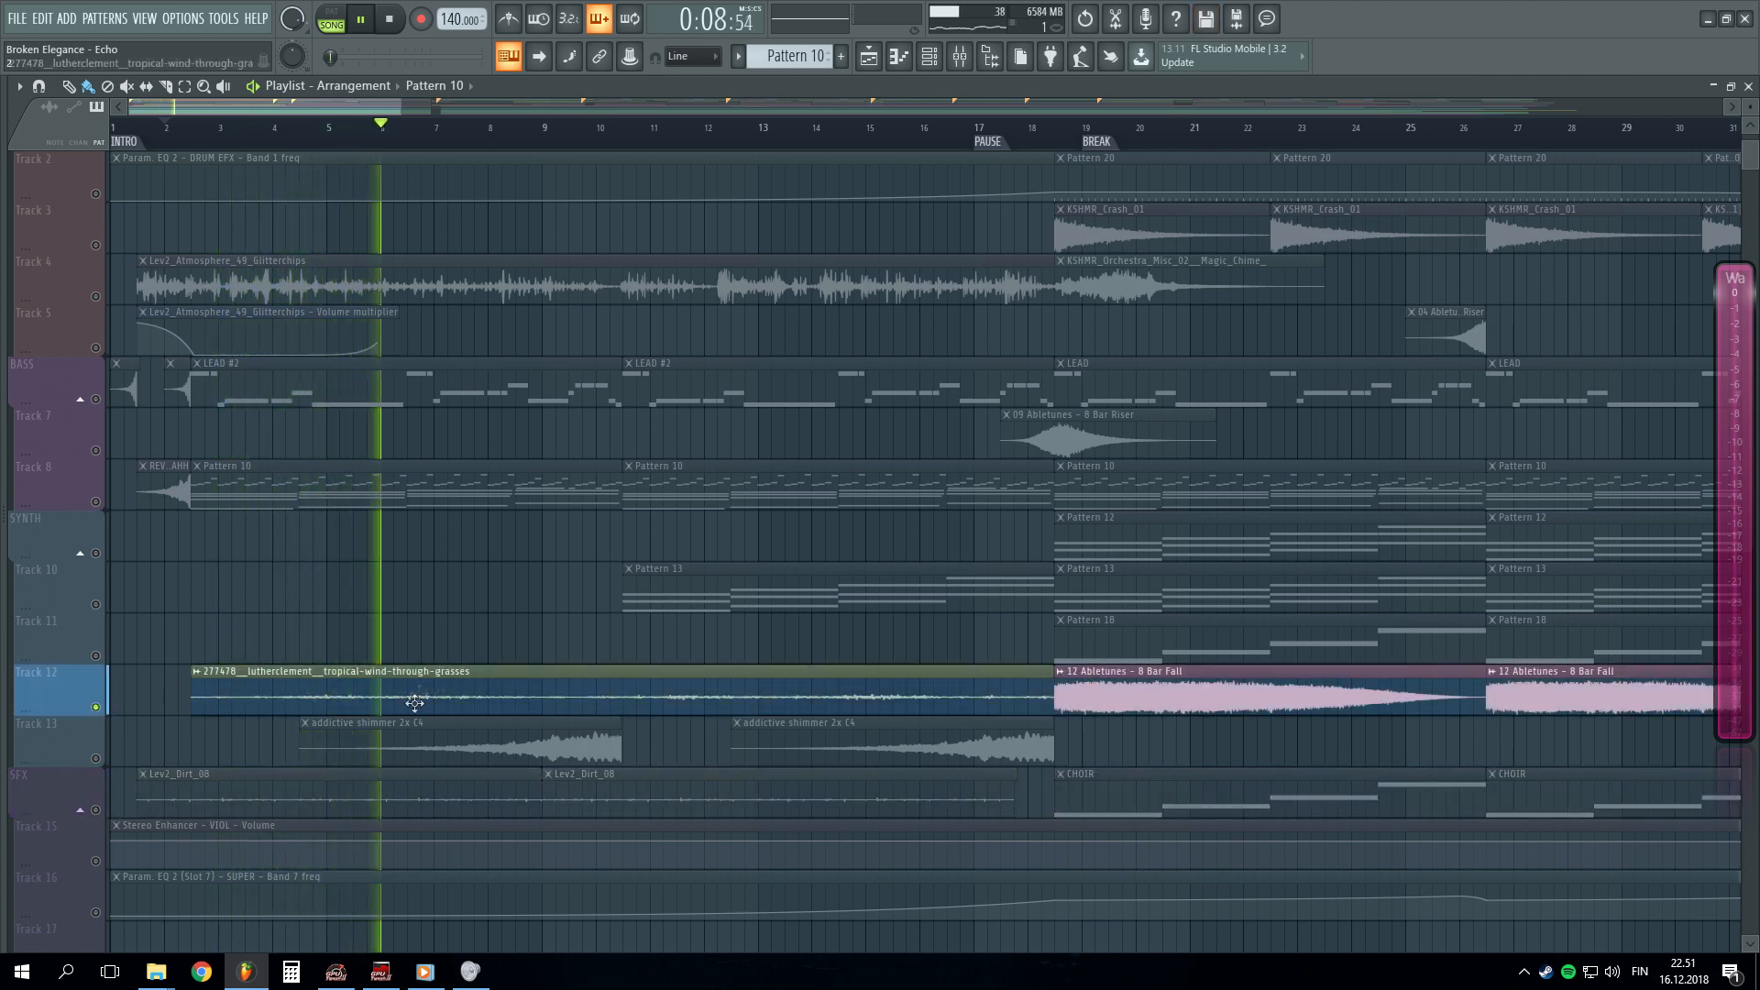
pyautogui.scroll(1, 183, 421)
pyautogui.rightClick(95, 349)
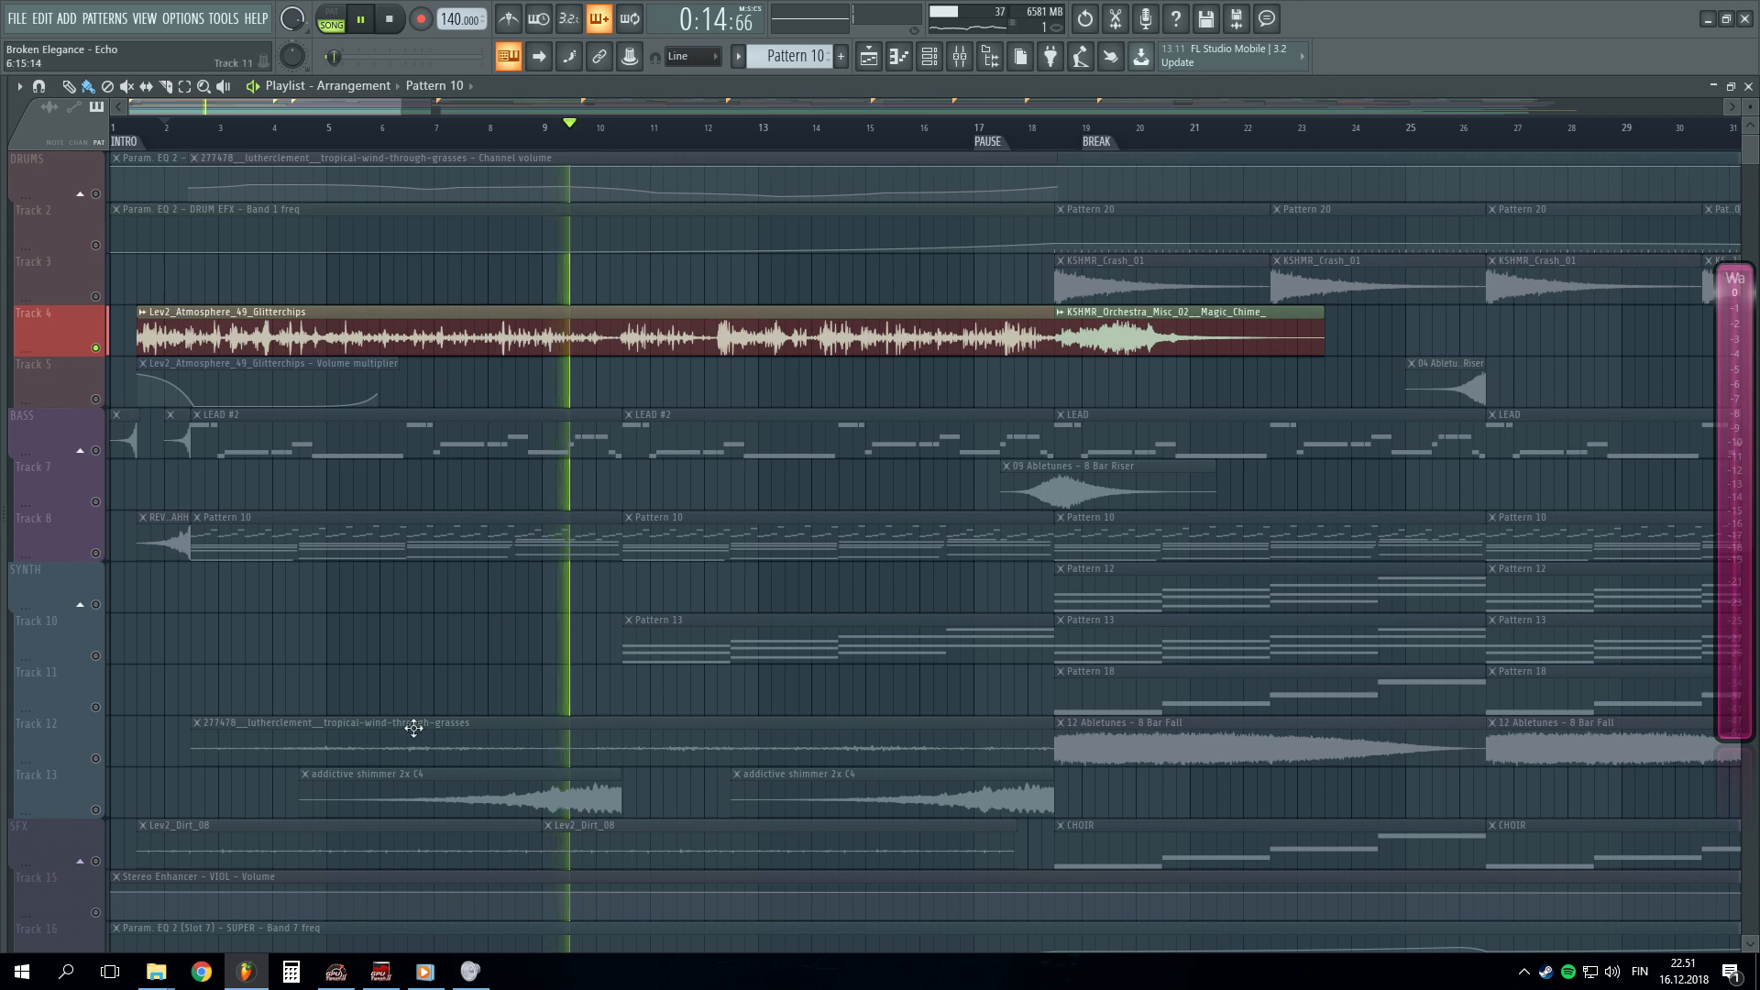
# - Solo the SFX track again, replay its Lev2_Dirt_08 clips from bar 2, and reactivate all playlist tracks with playback stopped
pyautogui.scroll(-2, 192, 735)
pyautogui.rightClick(96, 758)
pyautogui.press('space')
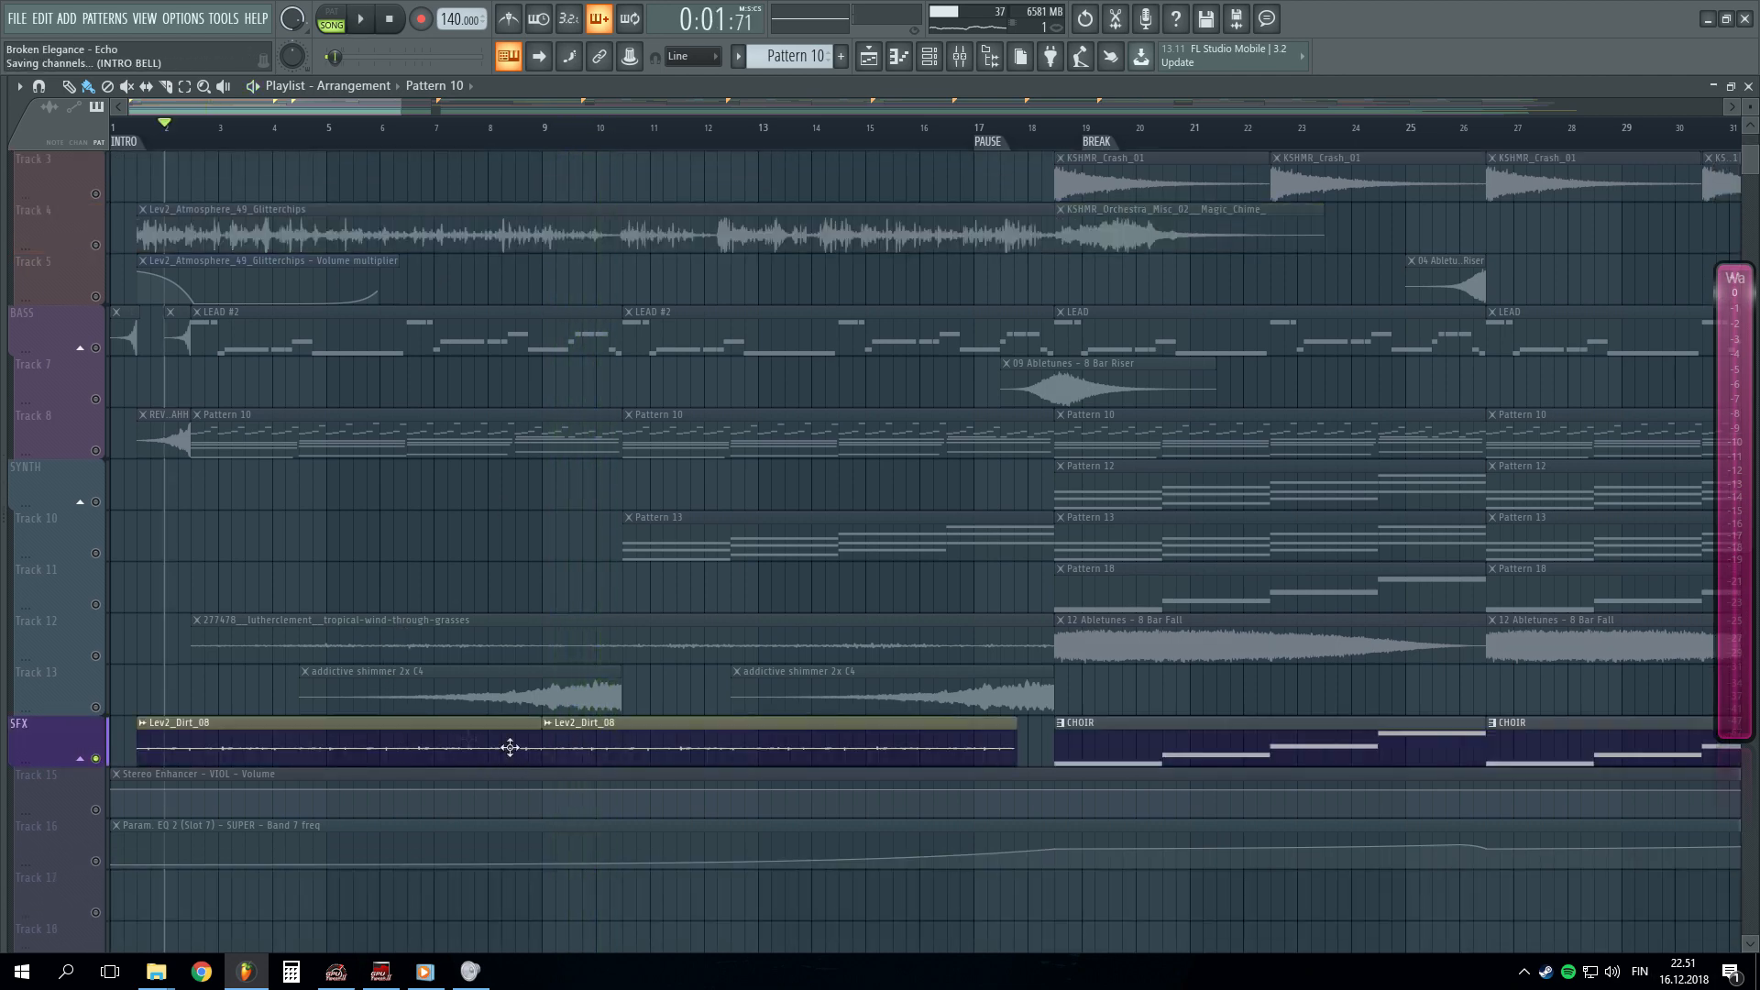
pyautogui.press('space')
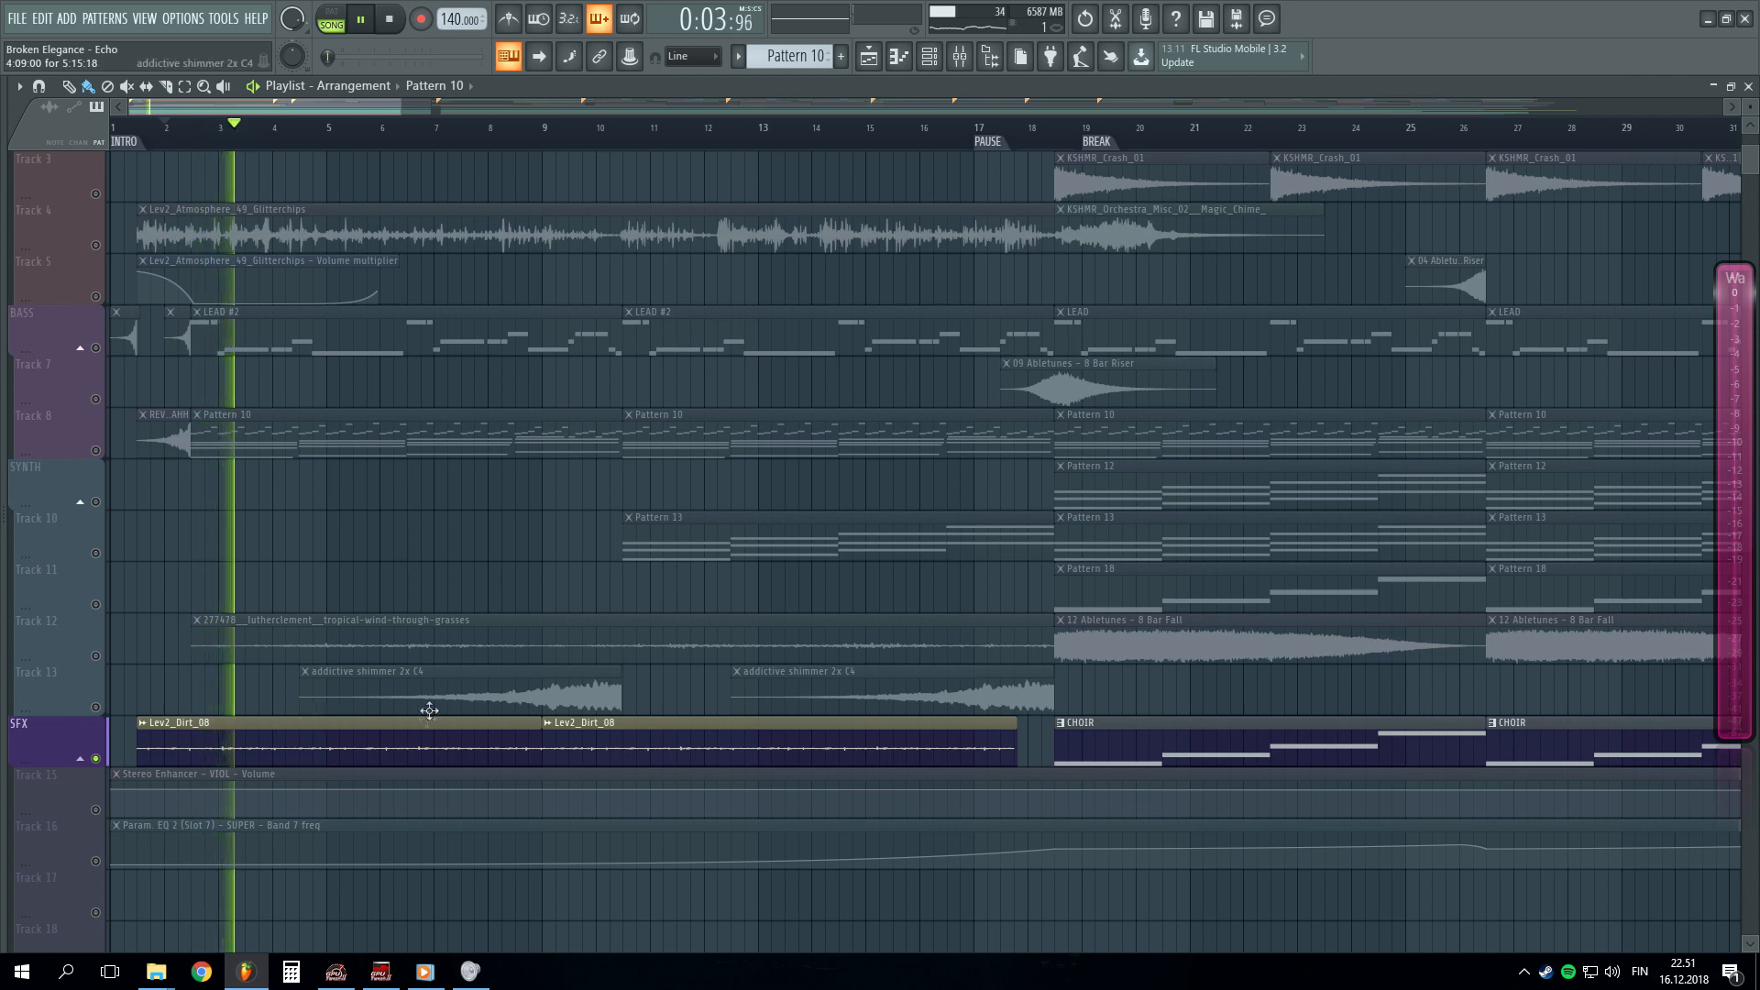
pyautogui.scroll(2, 452, 711)
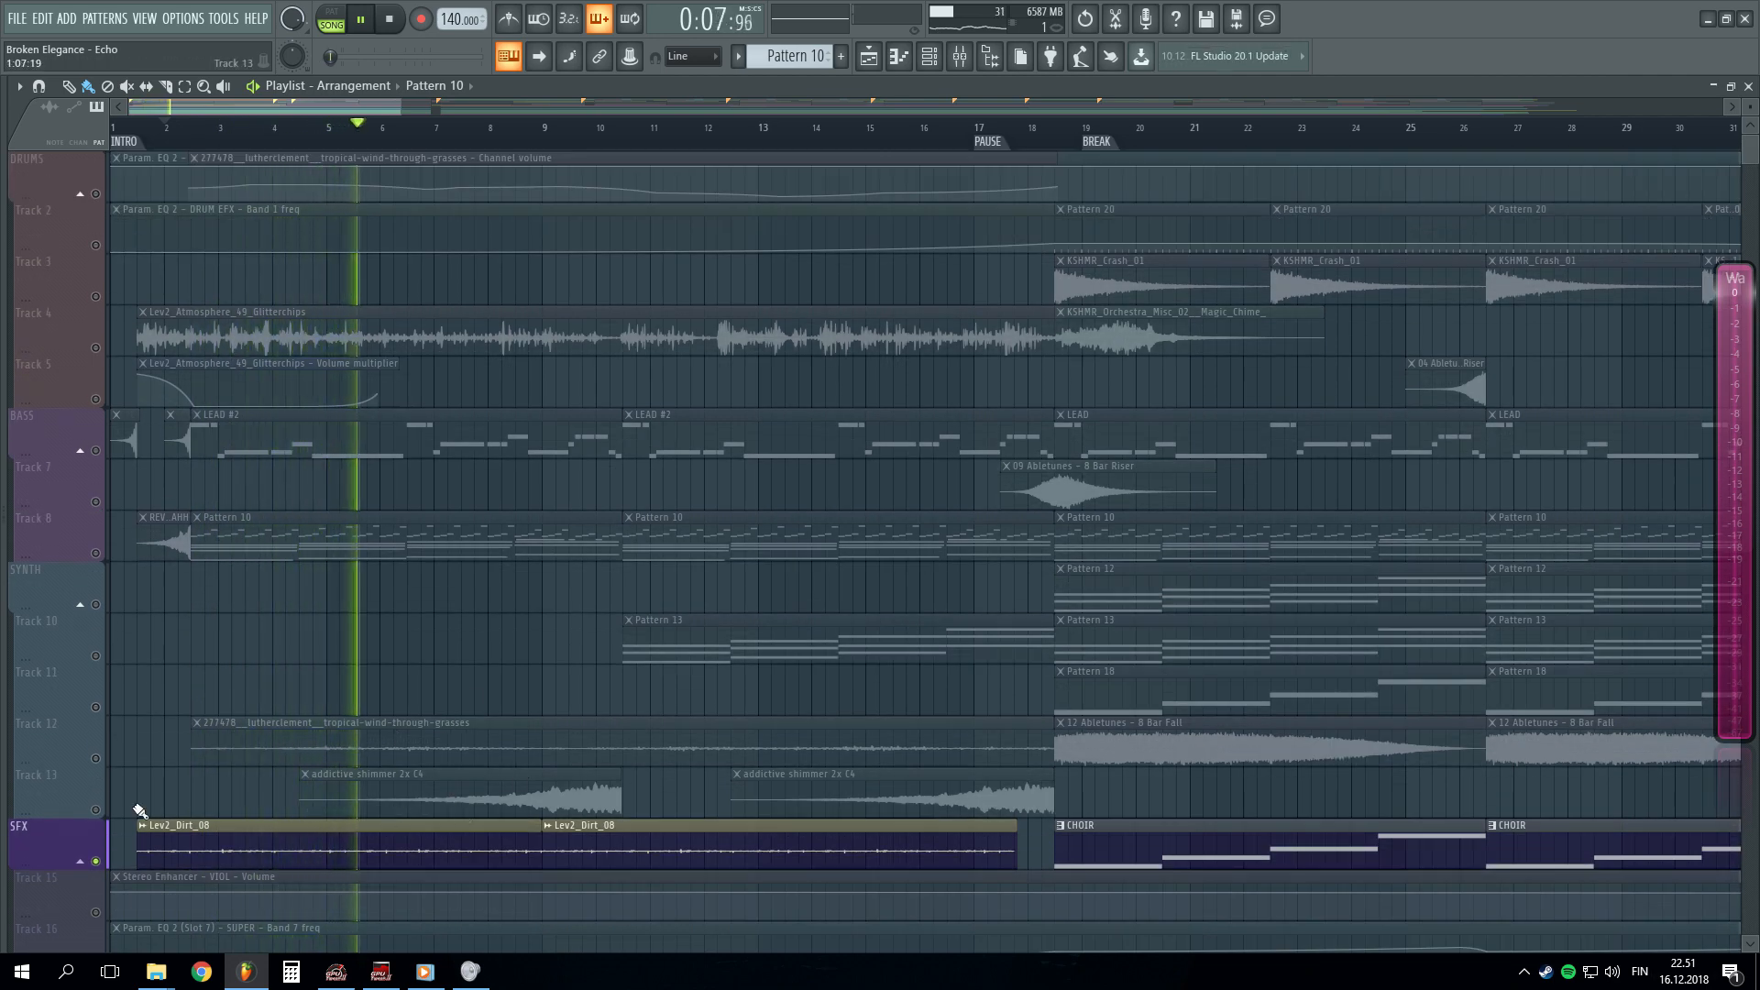
pyautogui.press('space')
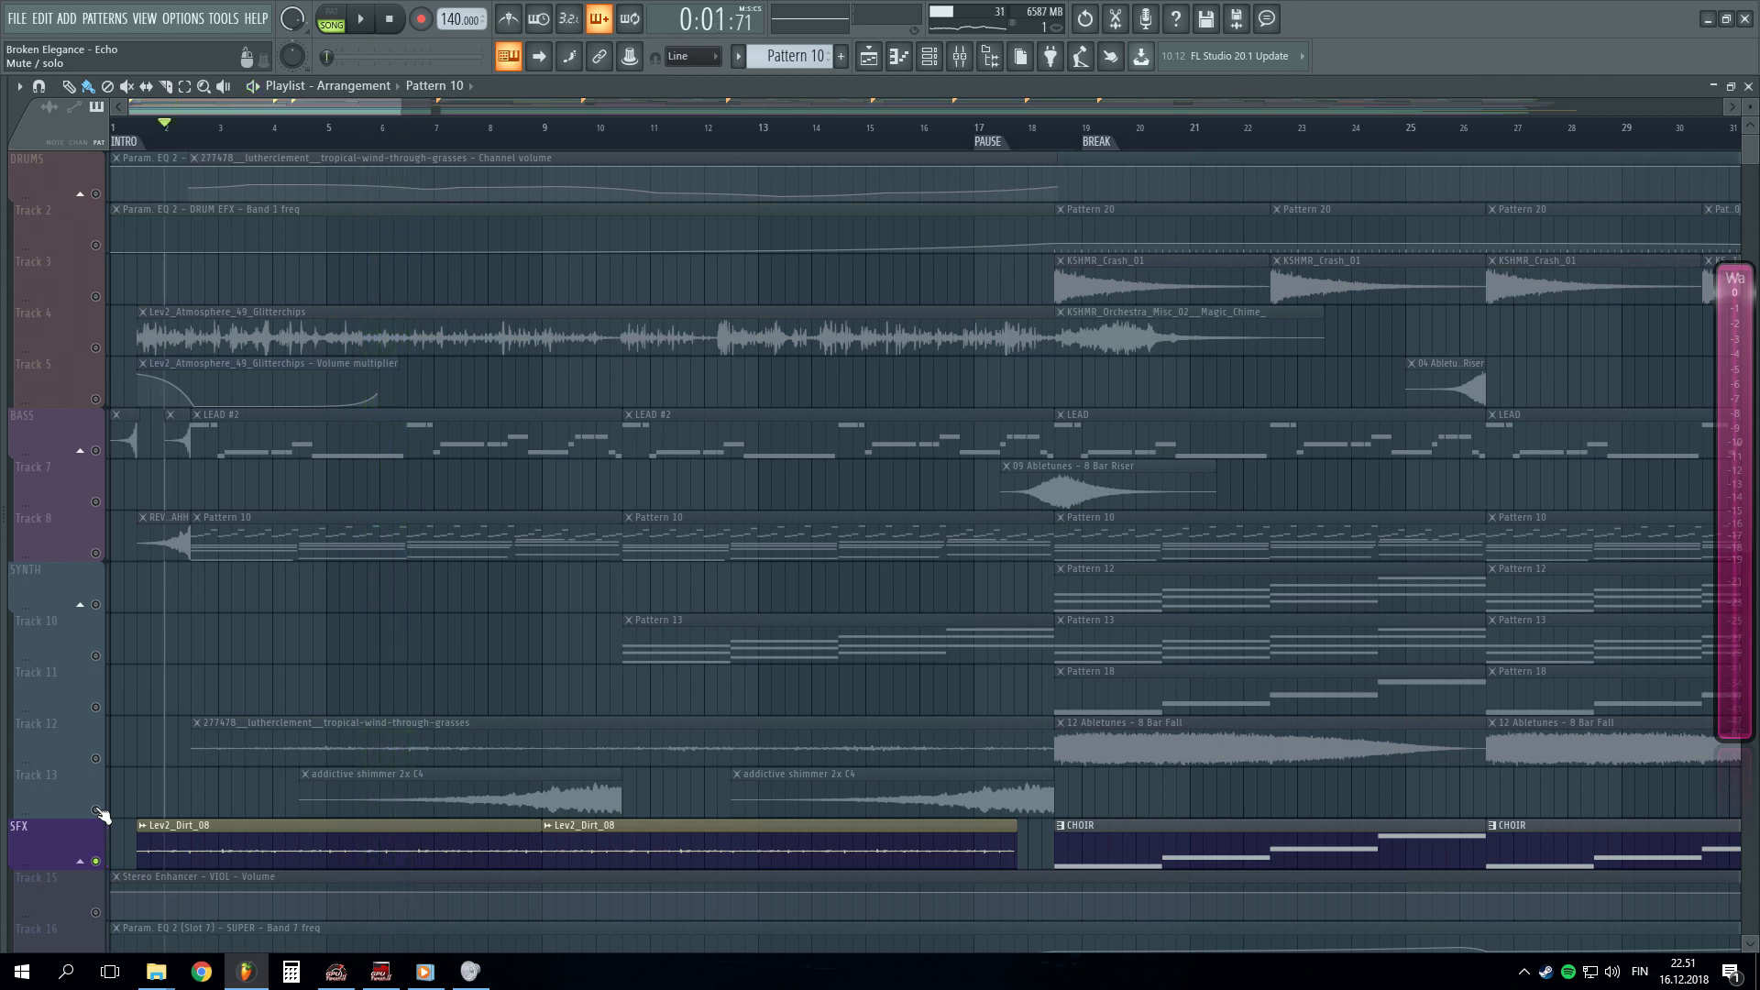
pyautogui.rightClick(97, 810)
pyautogui.rightClick(98, 811)
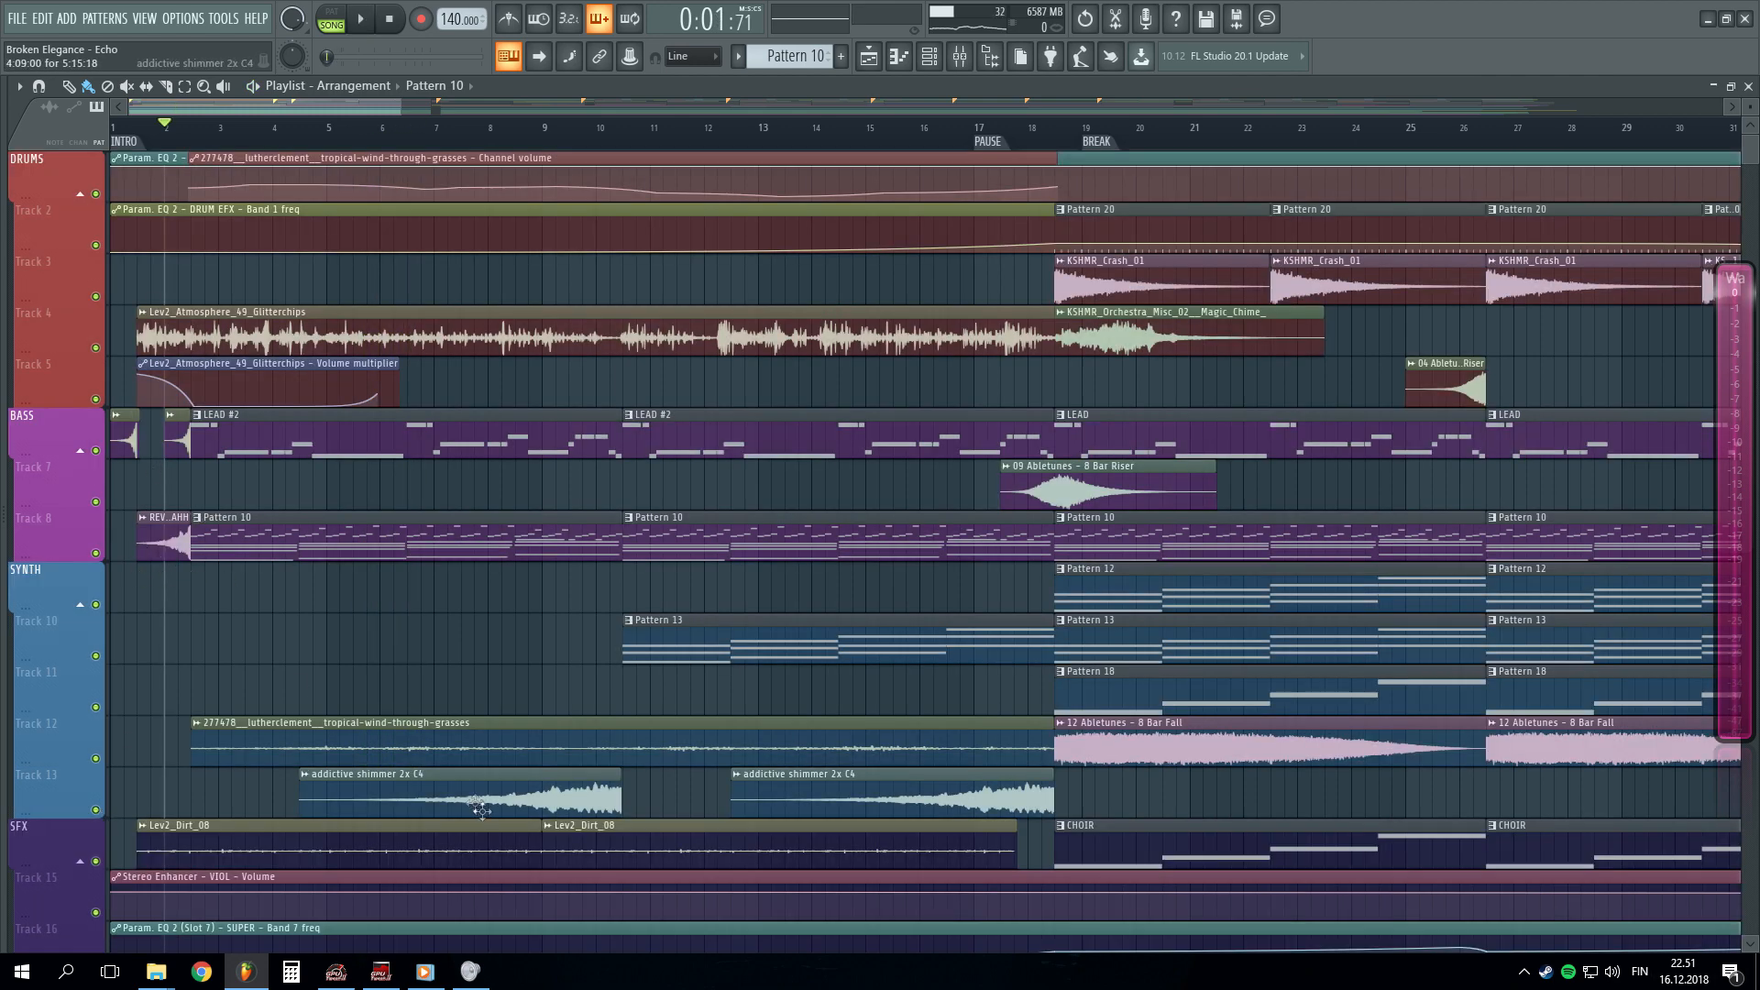
# - Open the addictive shimmer 2x C4 sample's settings and compare its waveform with Reverse off and on
pyautogui.doubleClick(493, 794)
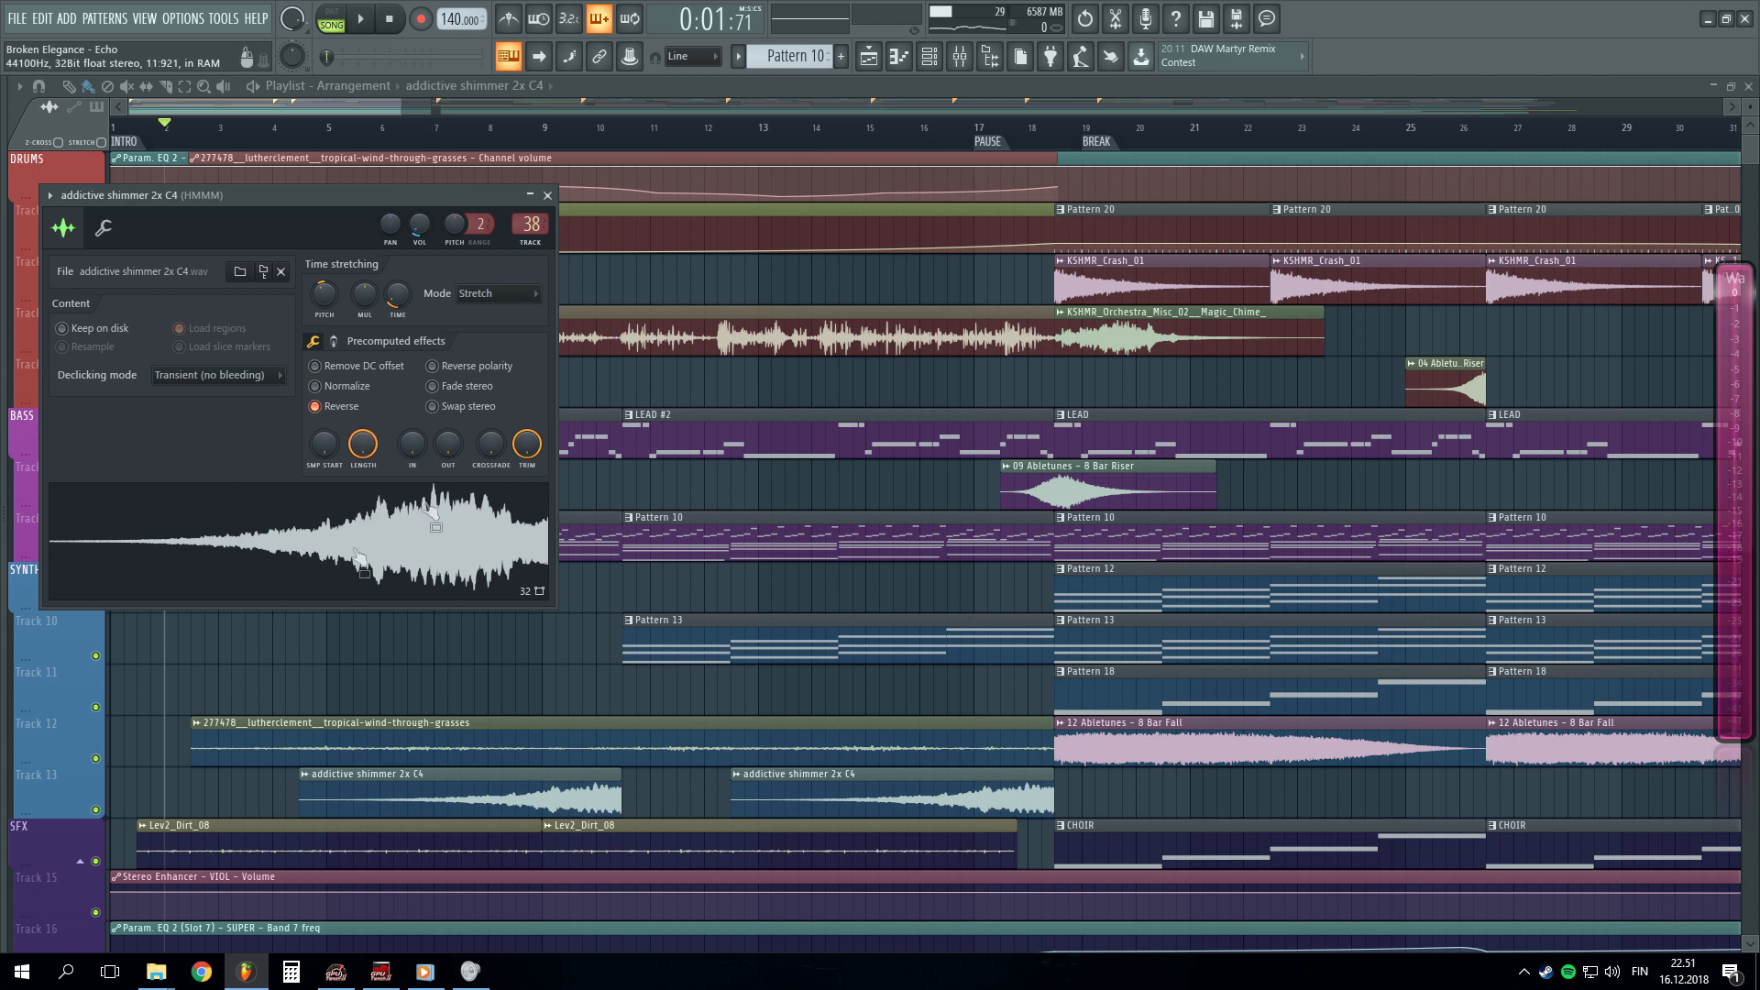
pyautogui.click(336, 414)
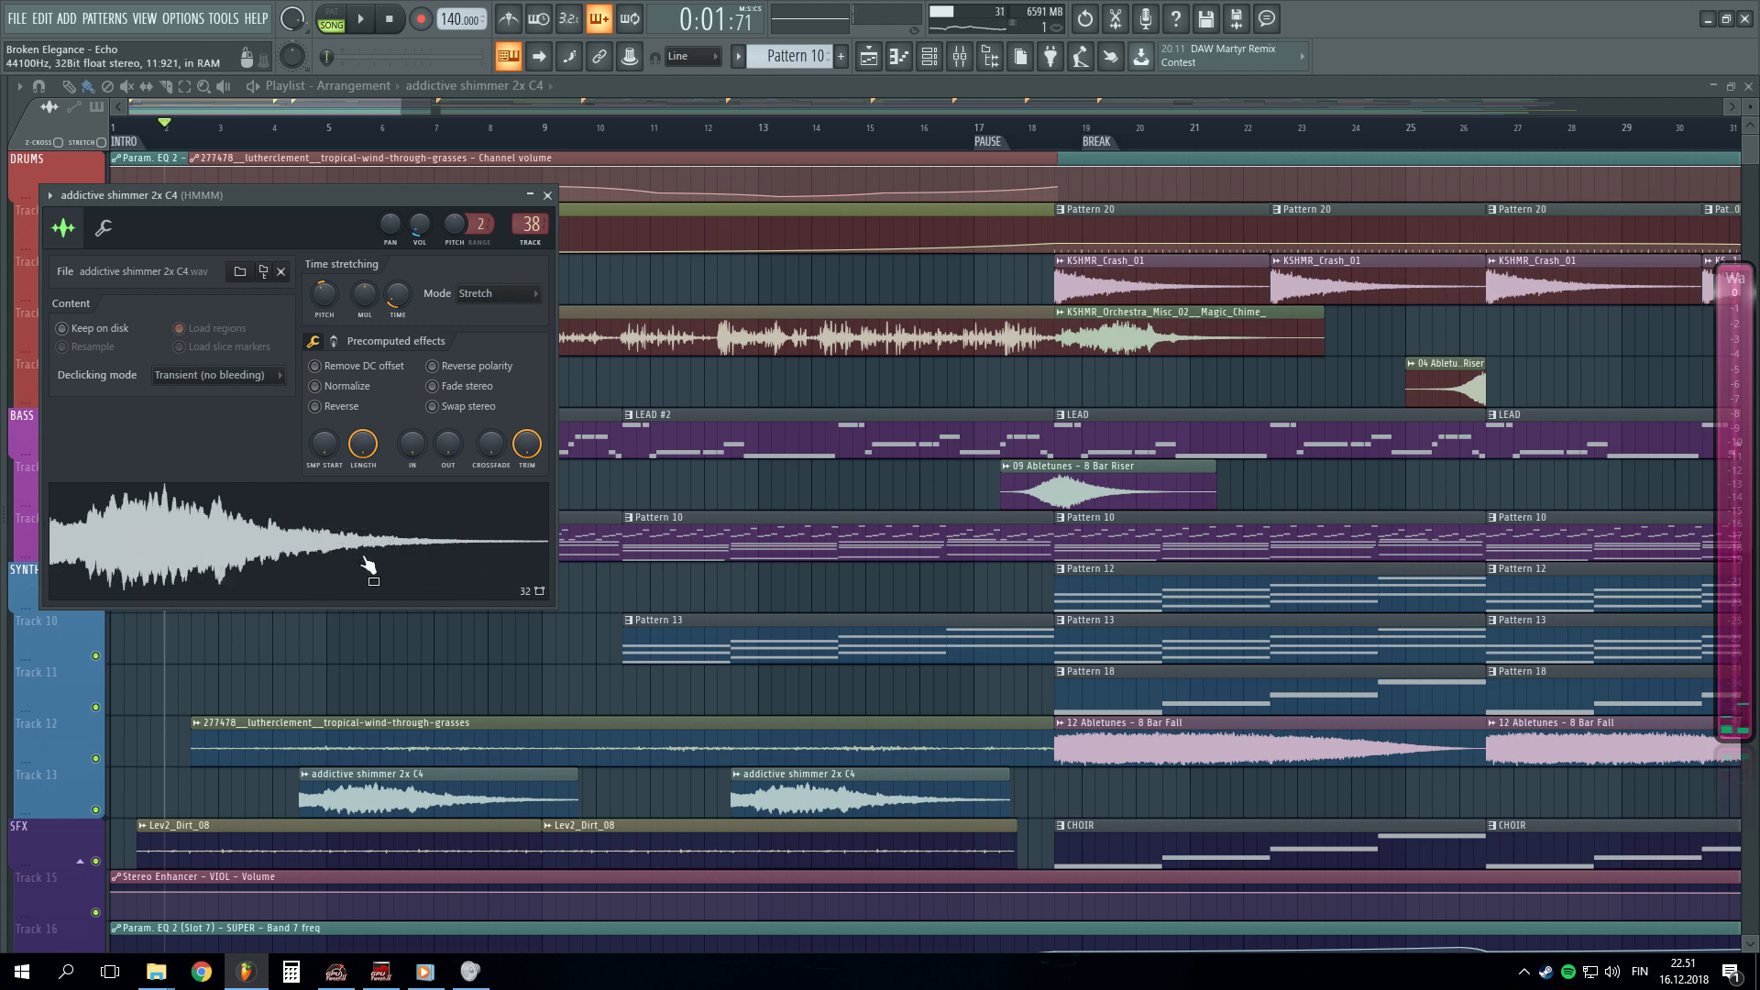
pyautogui.click(316, 406)
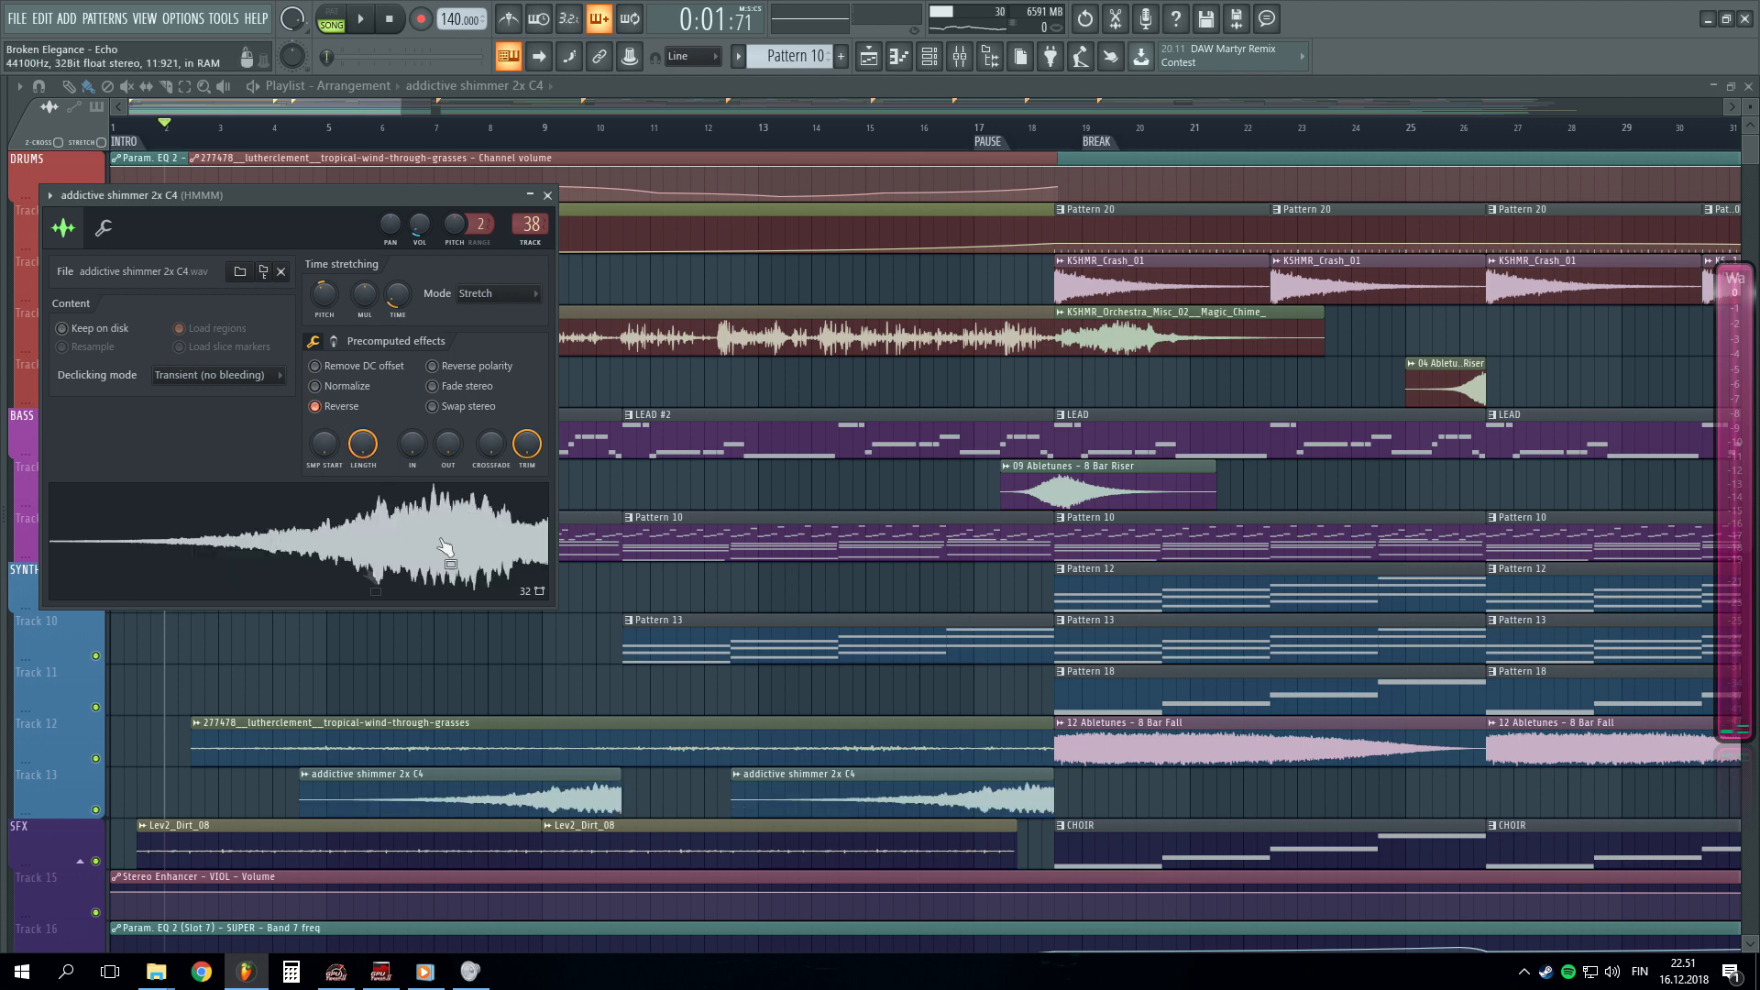
pyautogui.click(547, 196)
# - Play the arrangement from just before bar 9 to hear the reversed shimmer's swell, and stop playback
pyautogui.click(537, 140)
pyautogui.press('space')
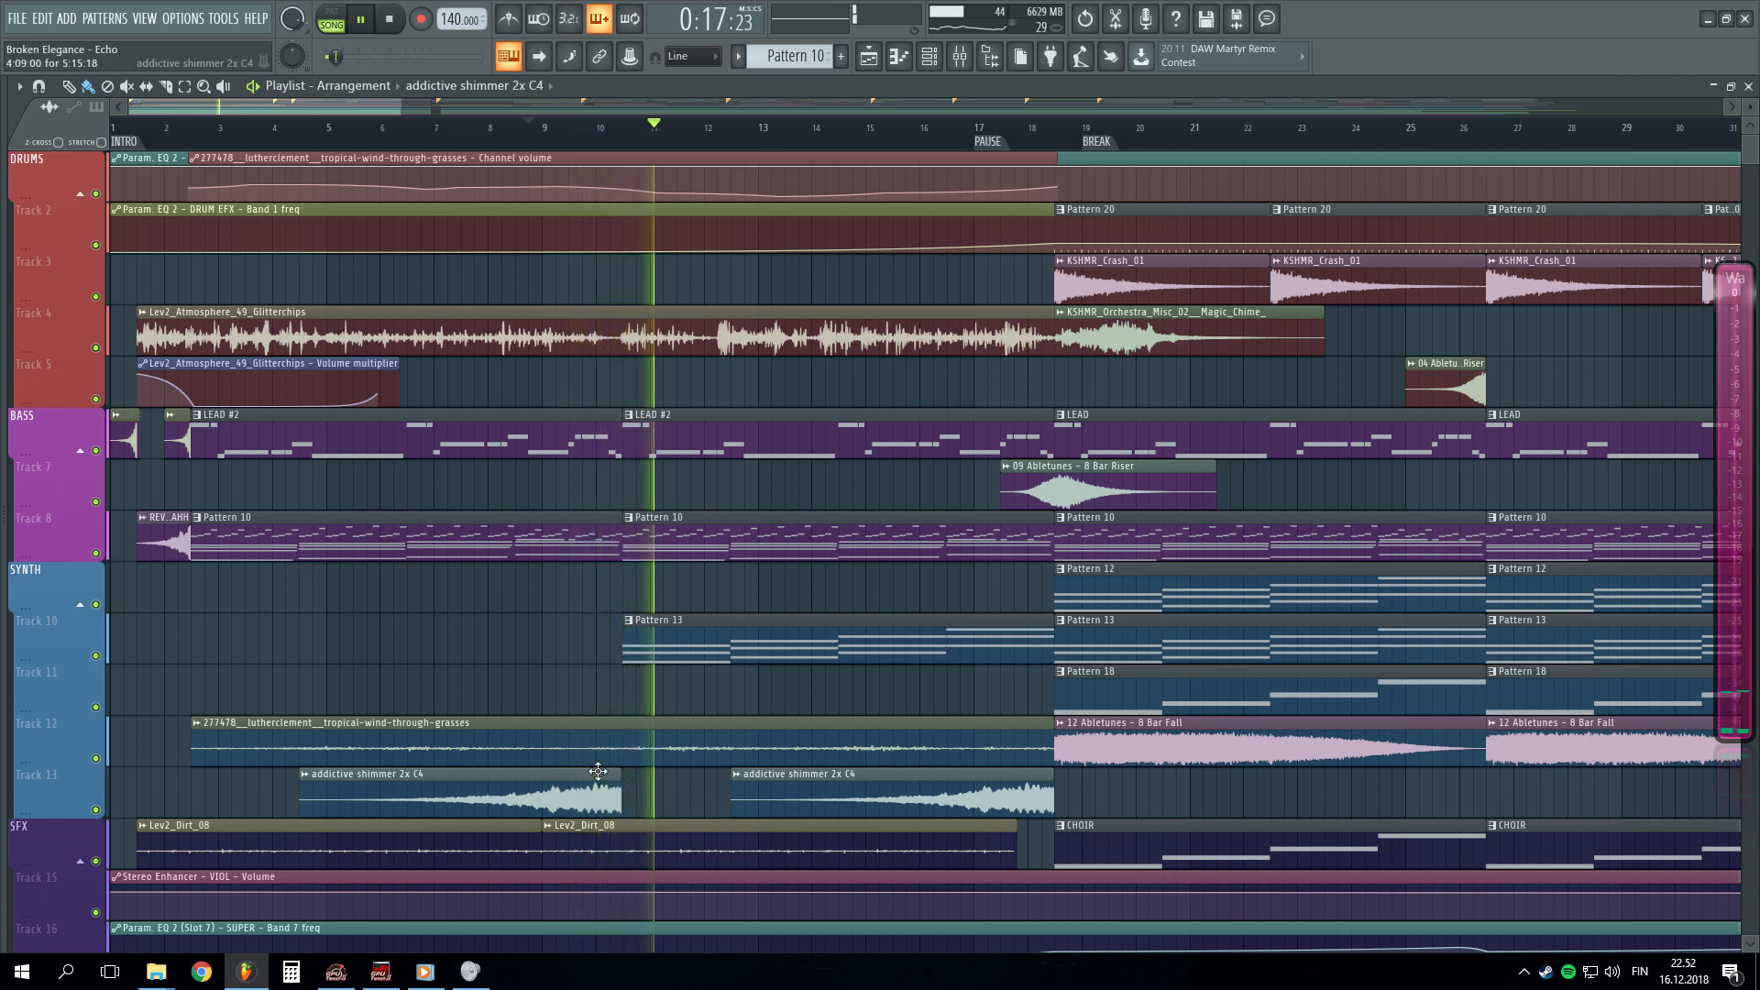
pyautogui.press('space')
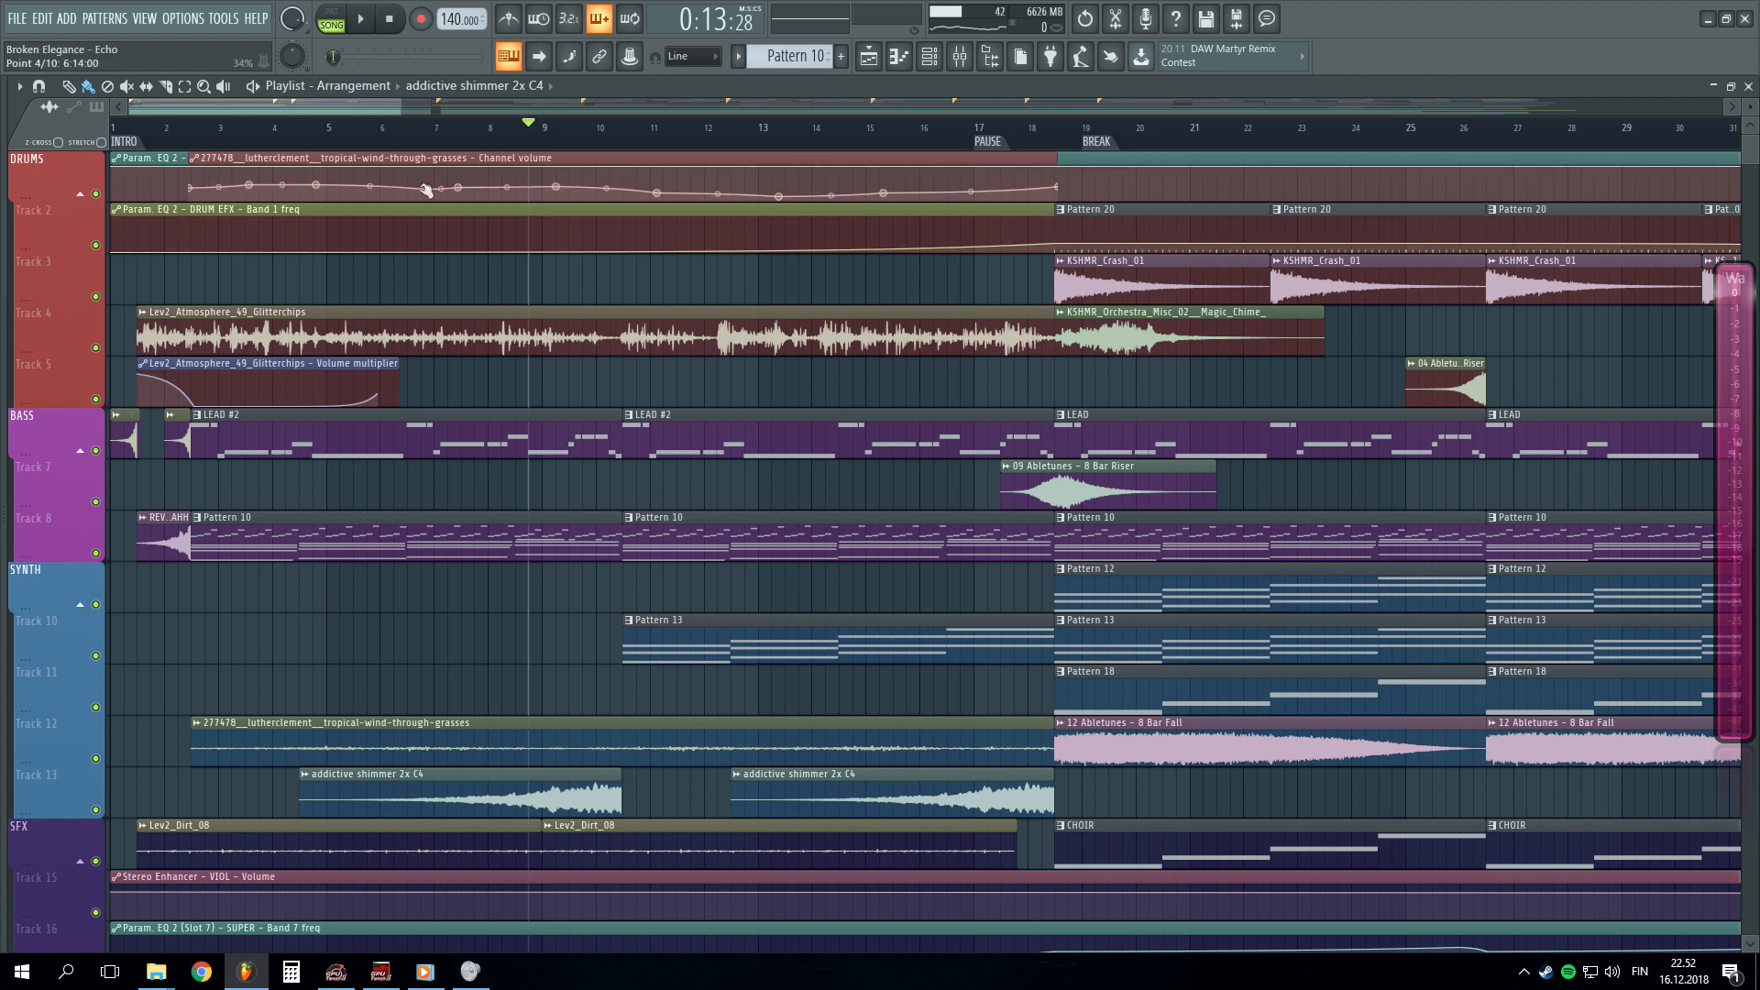
# - Move the tropical-wind-through-grasses Channel volume automation clip from the DRUMS track down to Track 3
pyautogui.moveTo(417, 156); pyautogui.dragTo(418, 259)
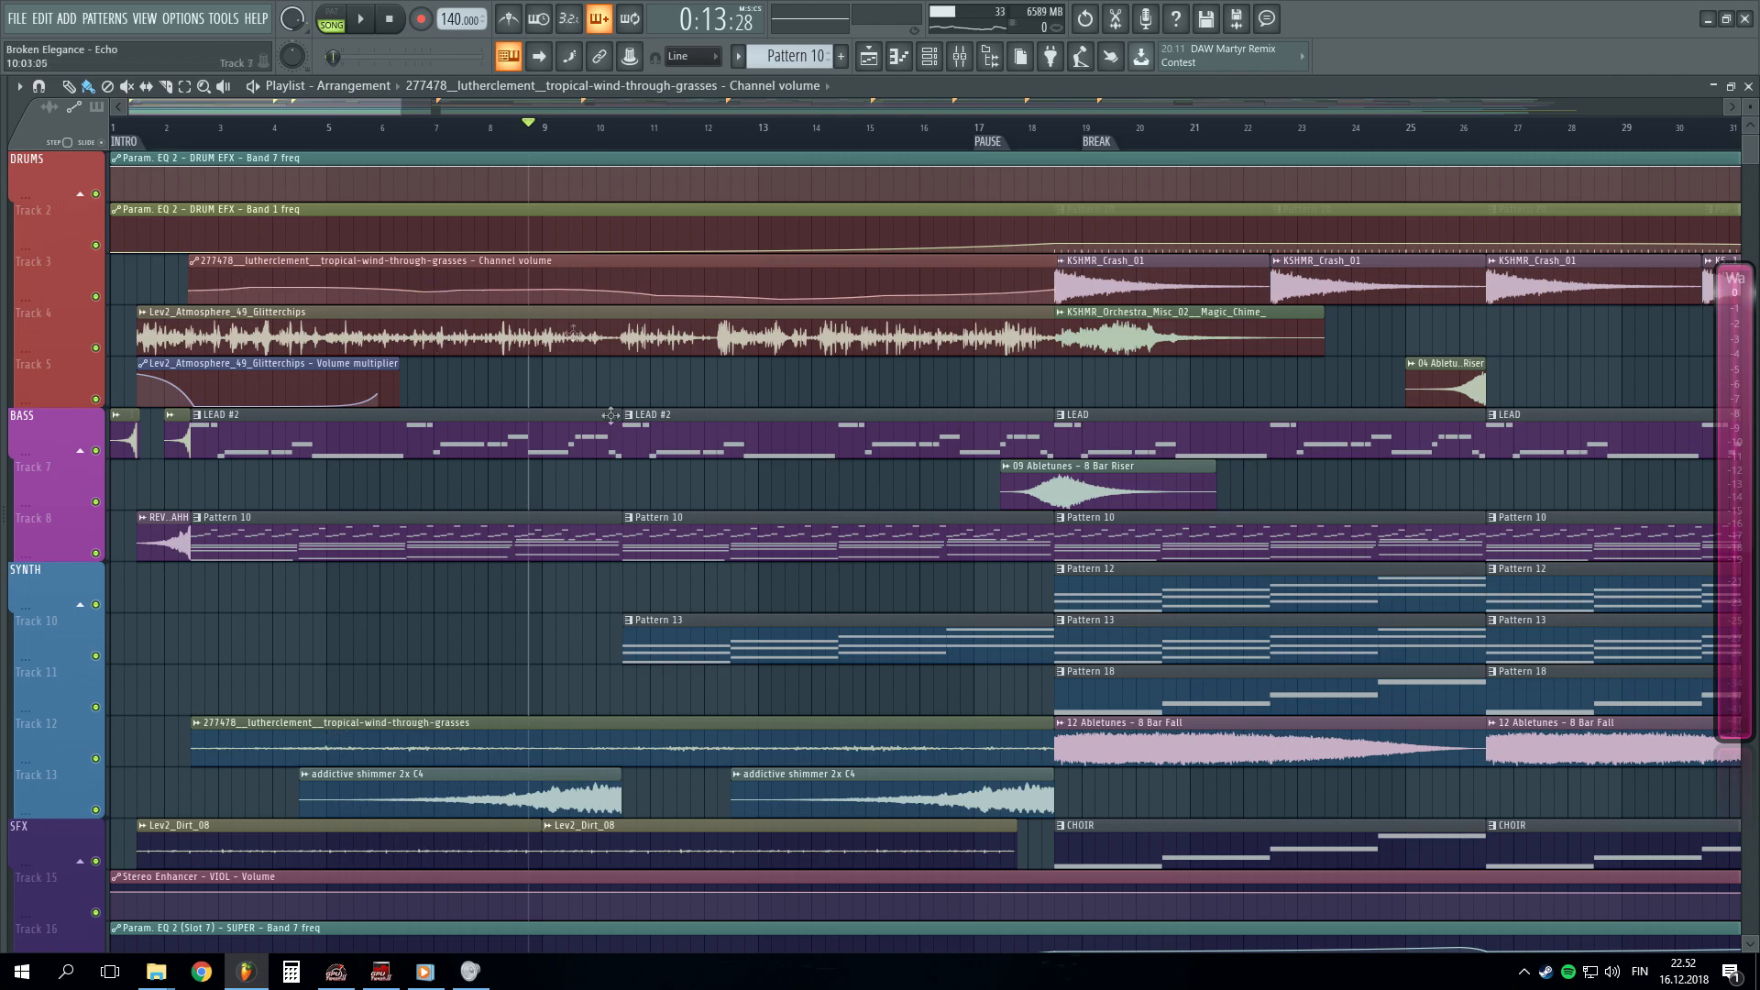
pyautogui.scroll(-6, 278, 472)
pyautogui.scroll(5, 223, 489)
# - Play the arrangement from the start of Pattern 13's first clip on Track 10
pyautogui.press('space')
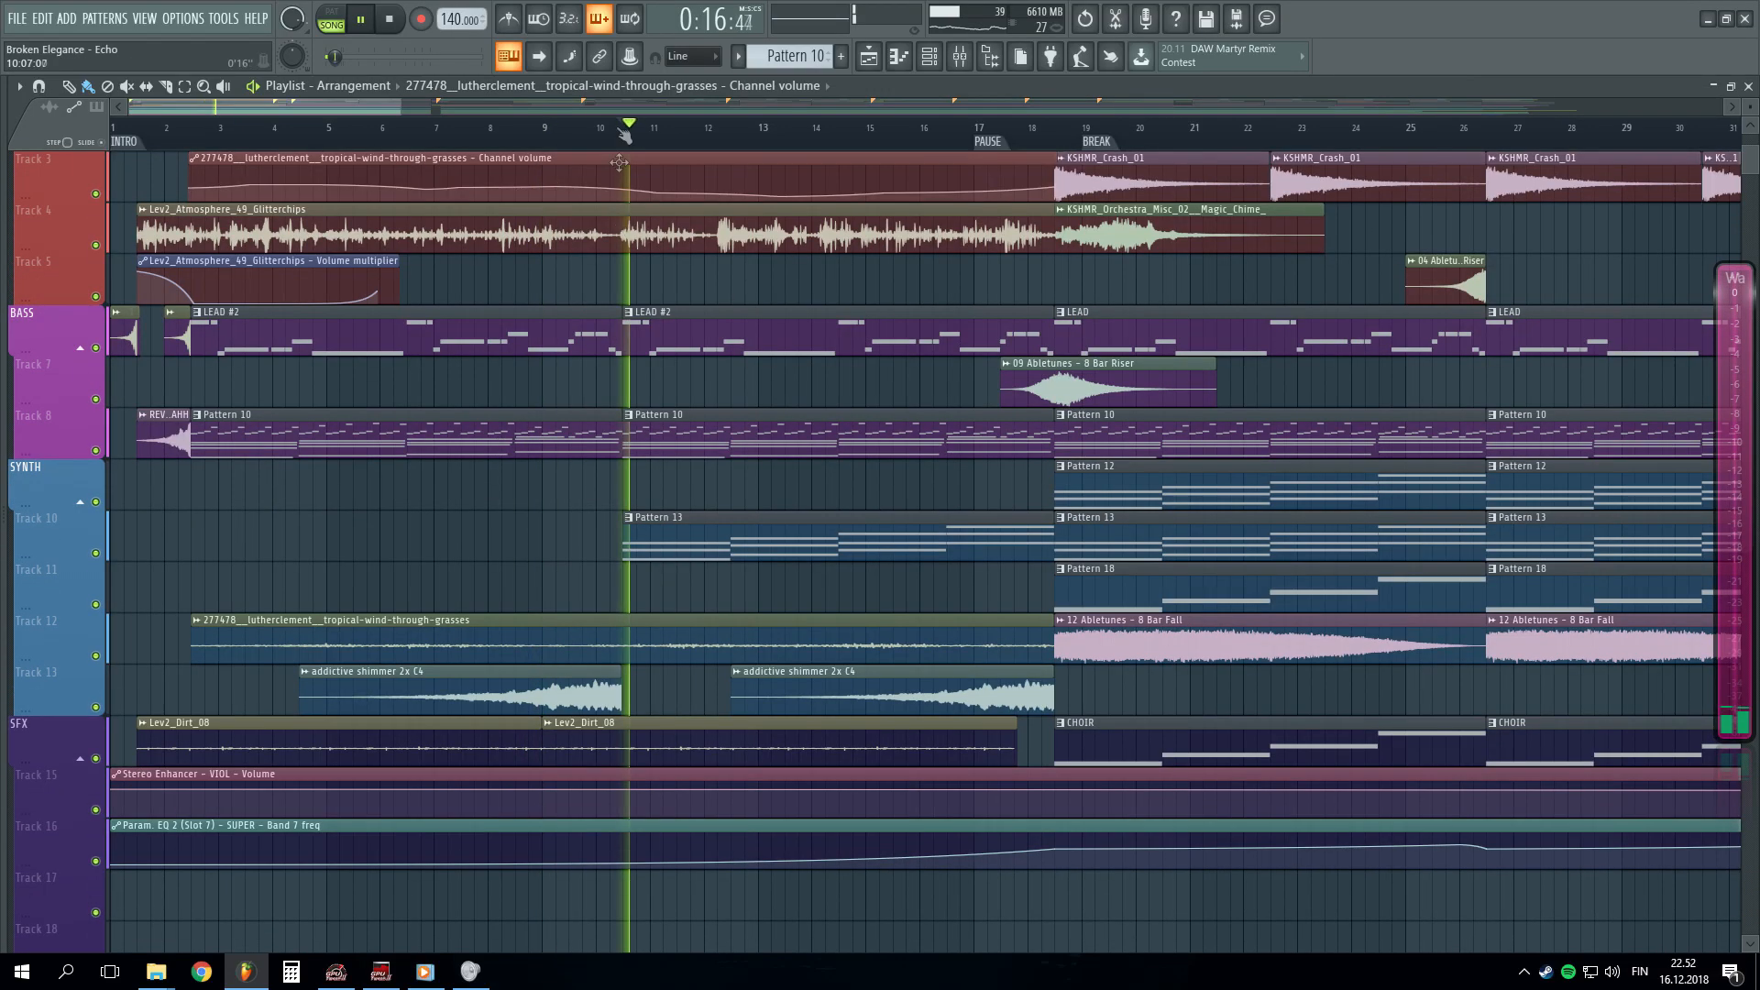
pyautogui.press('space')
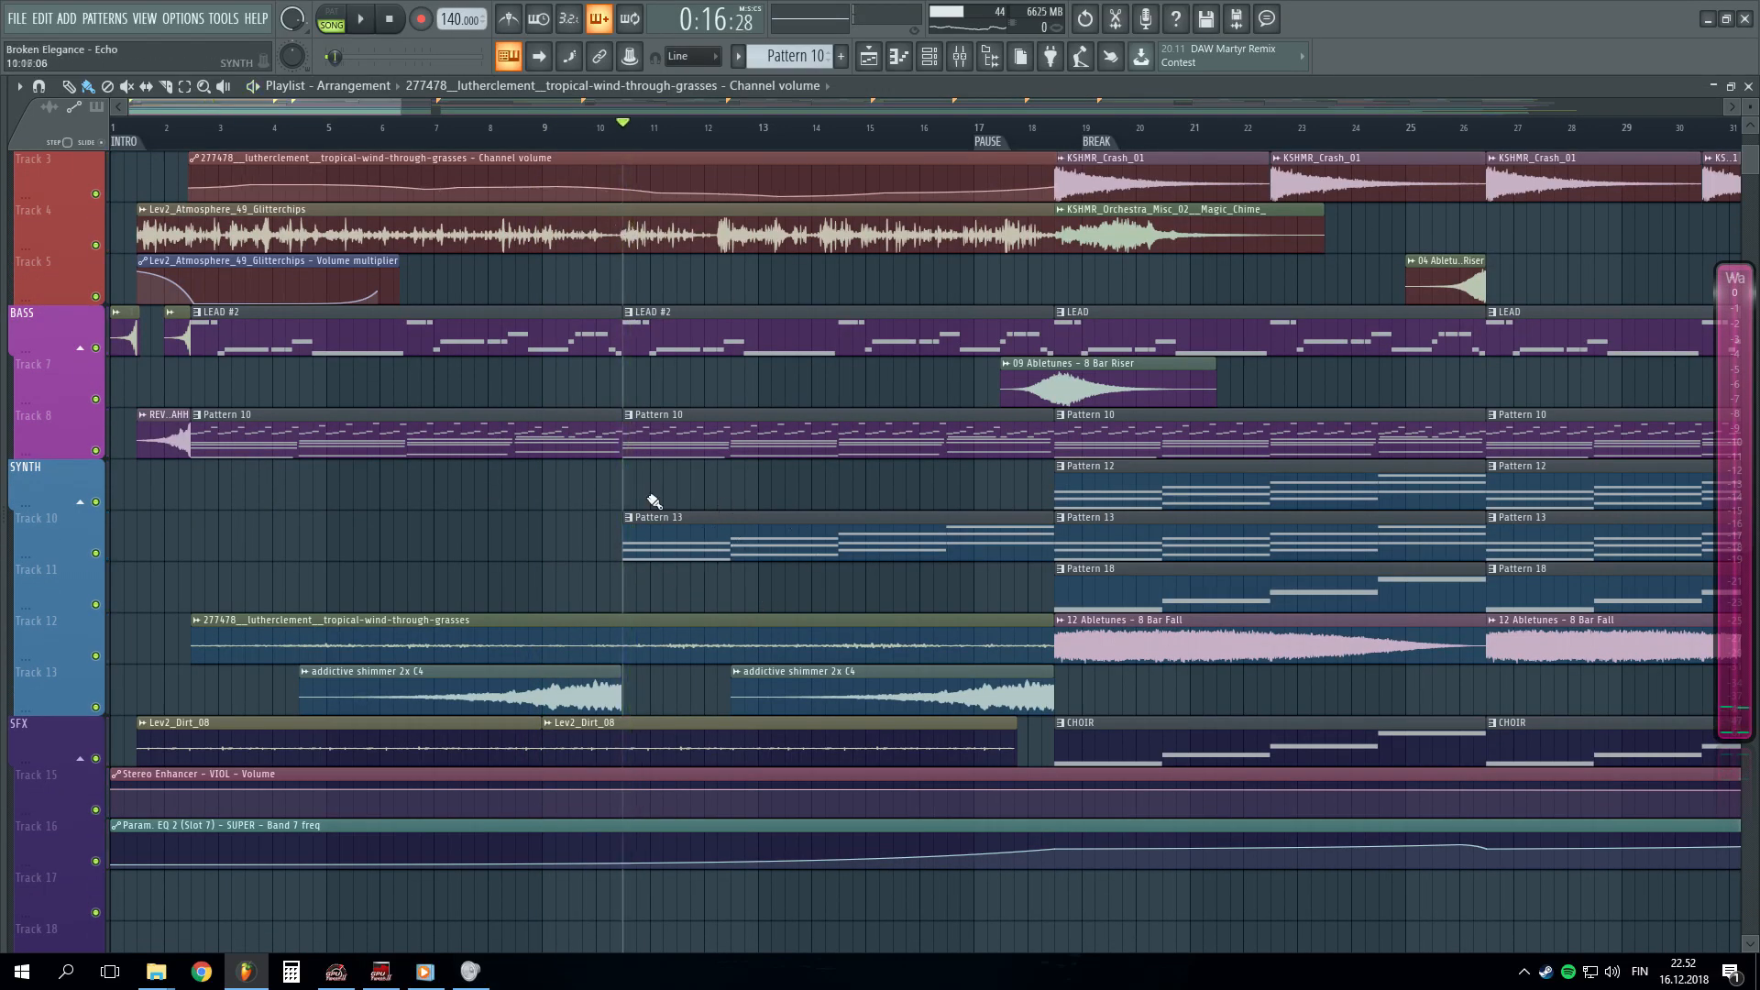
pyautogui.scroll(2, 761, 580)
pyautogui.press('space')
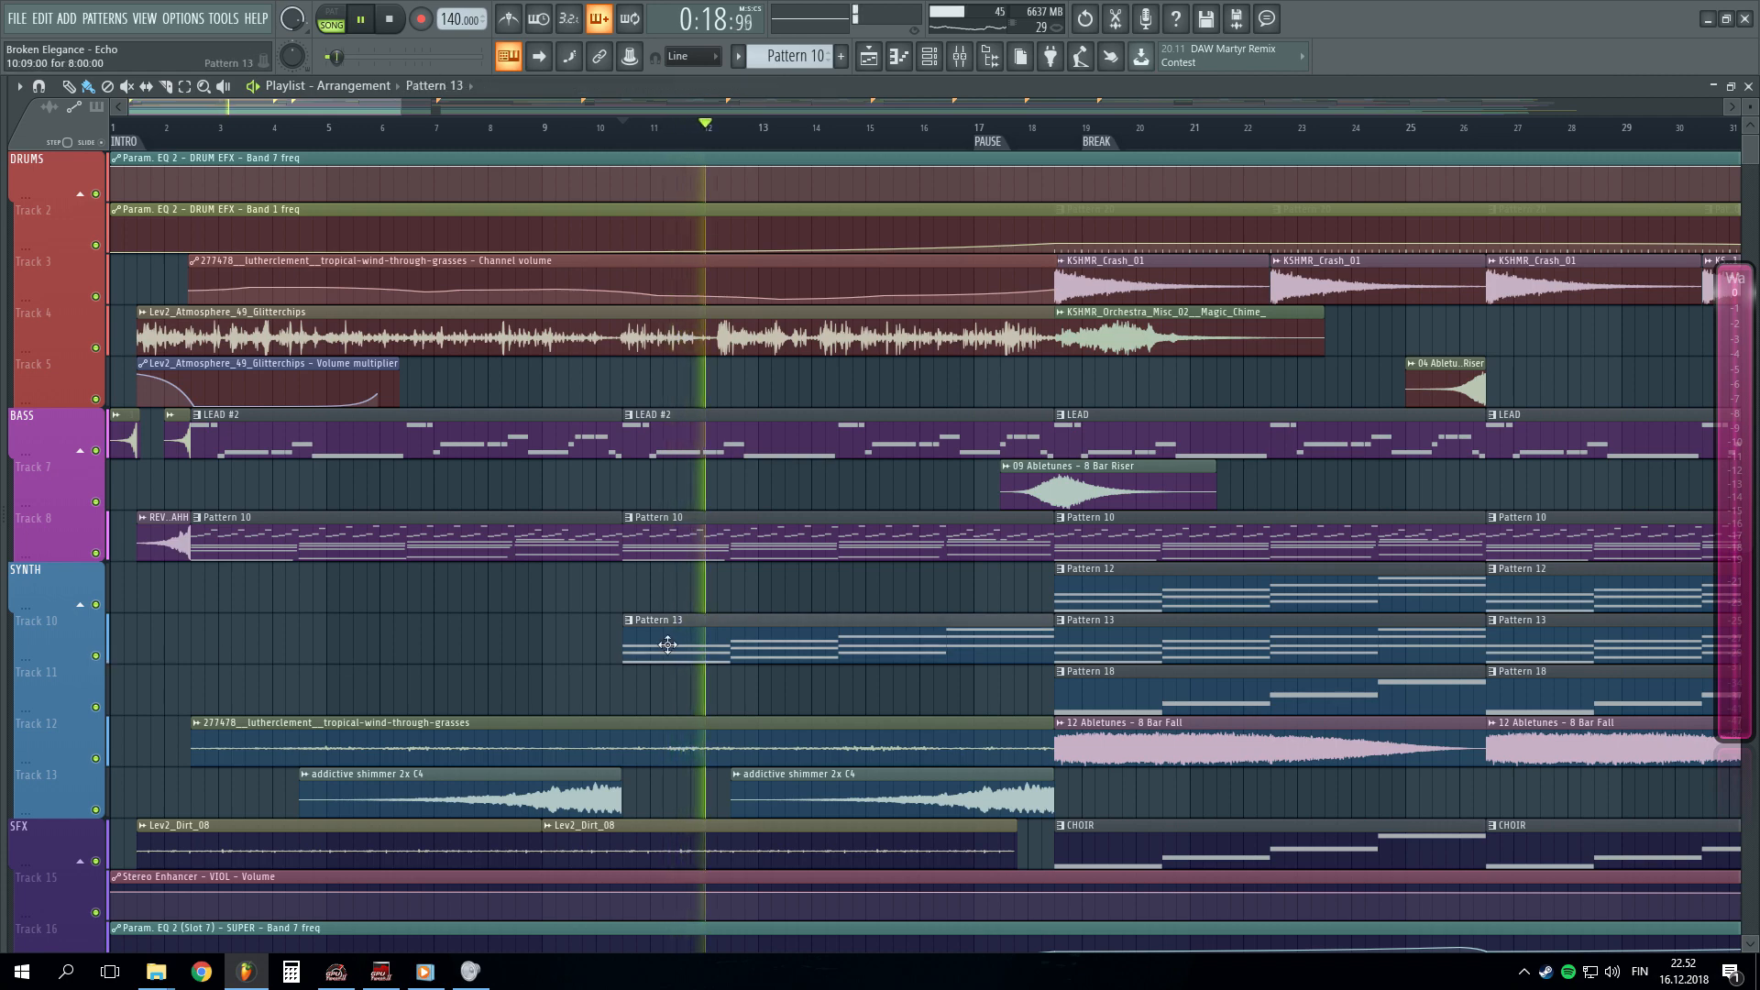
# - Open Pattern 13's Sylenth1 instrument, examine its Part A and Part B settings during playback, and stop playback
pyautogui.doubleClick(704, 641)
pyautogui.click(1648, 174)
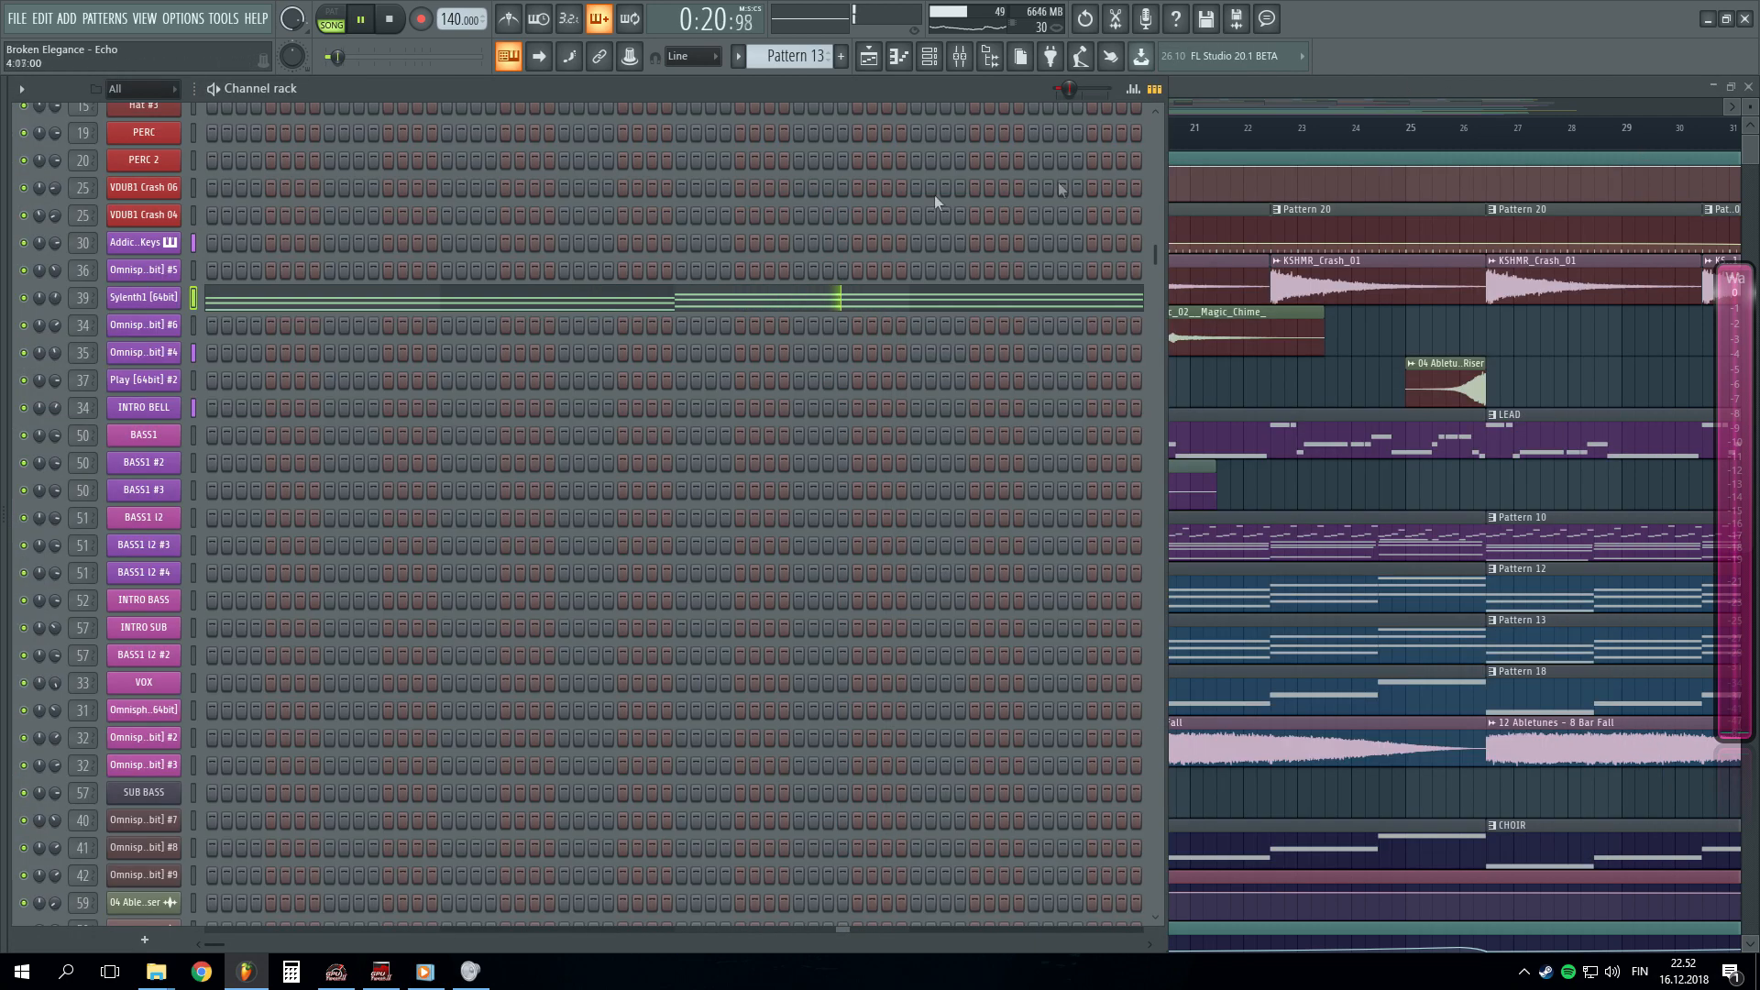
pyautogui.click(172, 299)
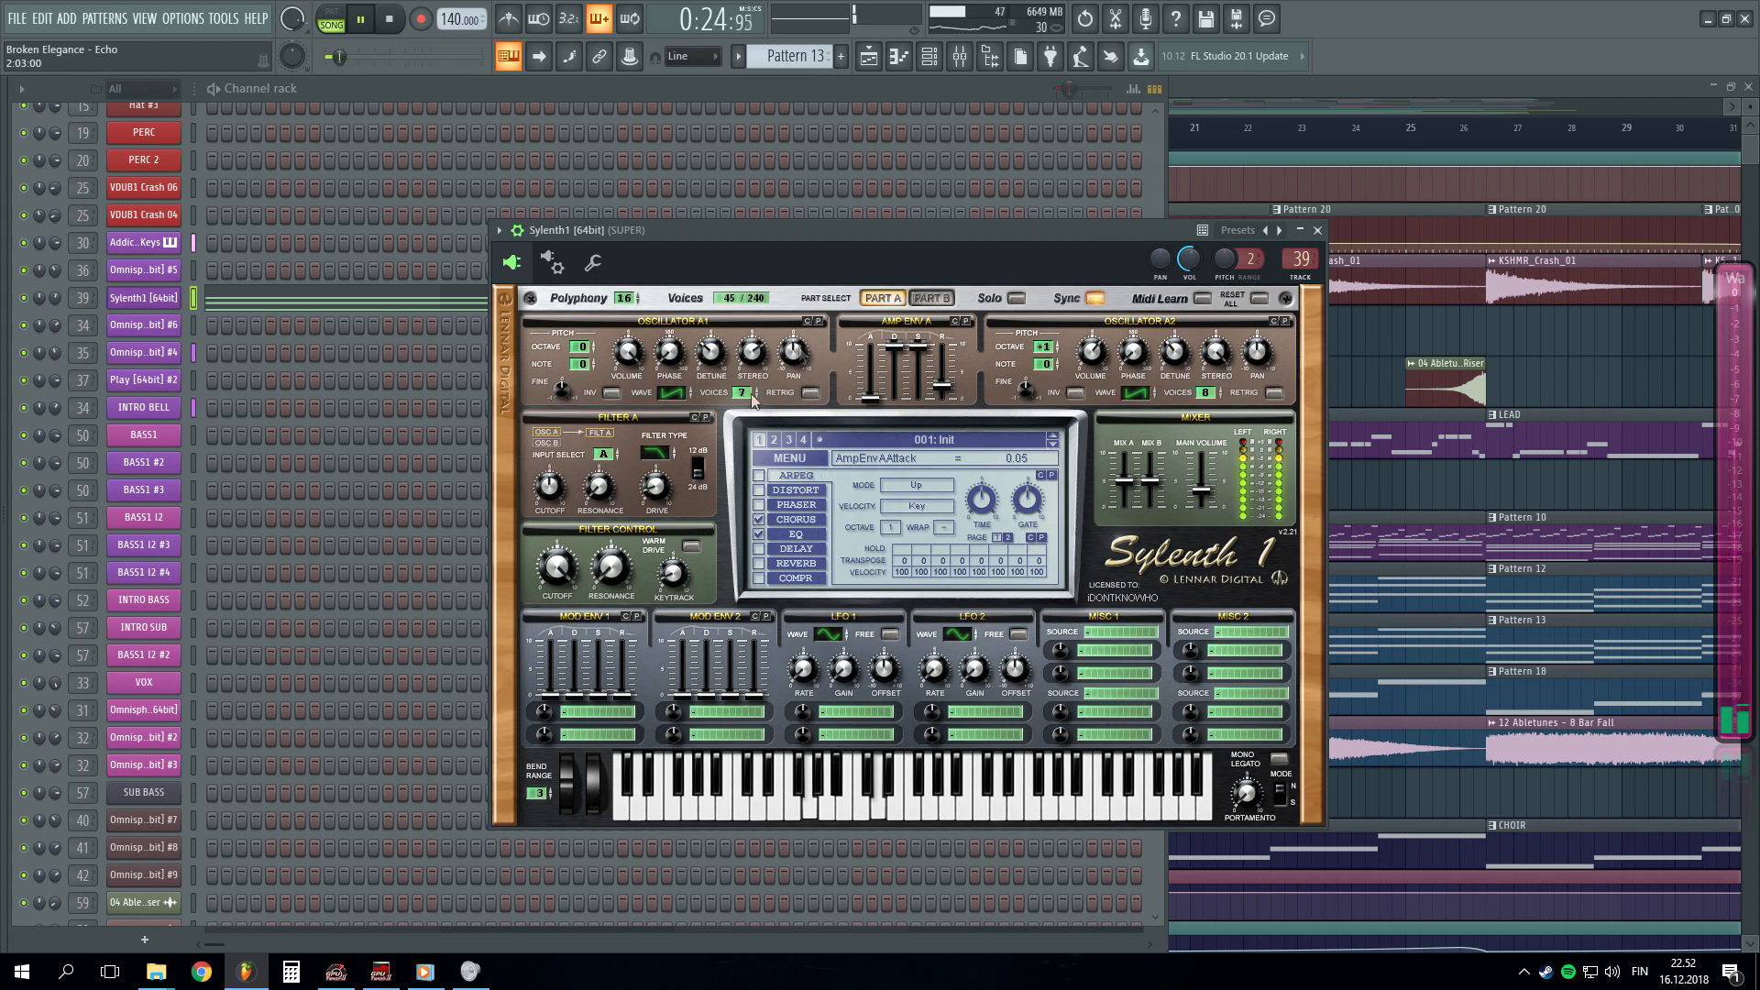
pyautogui.click(931, 299)
pyautogui.click(882, 299)
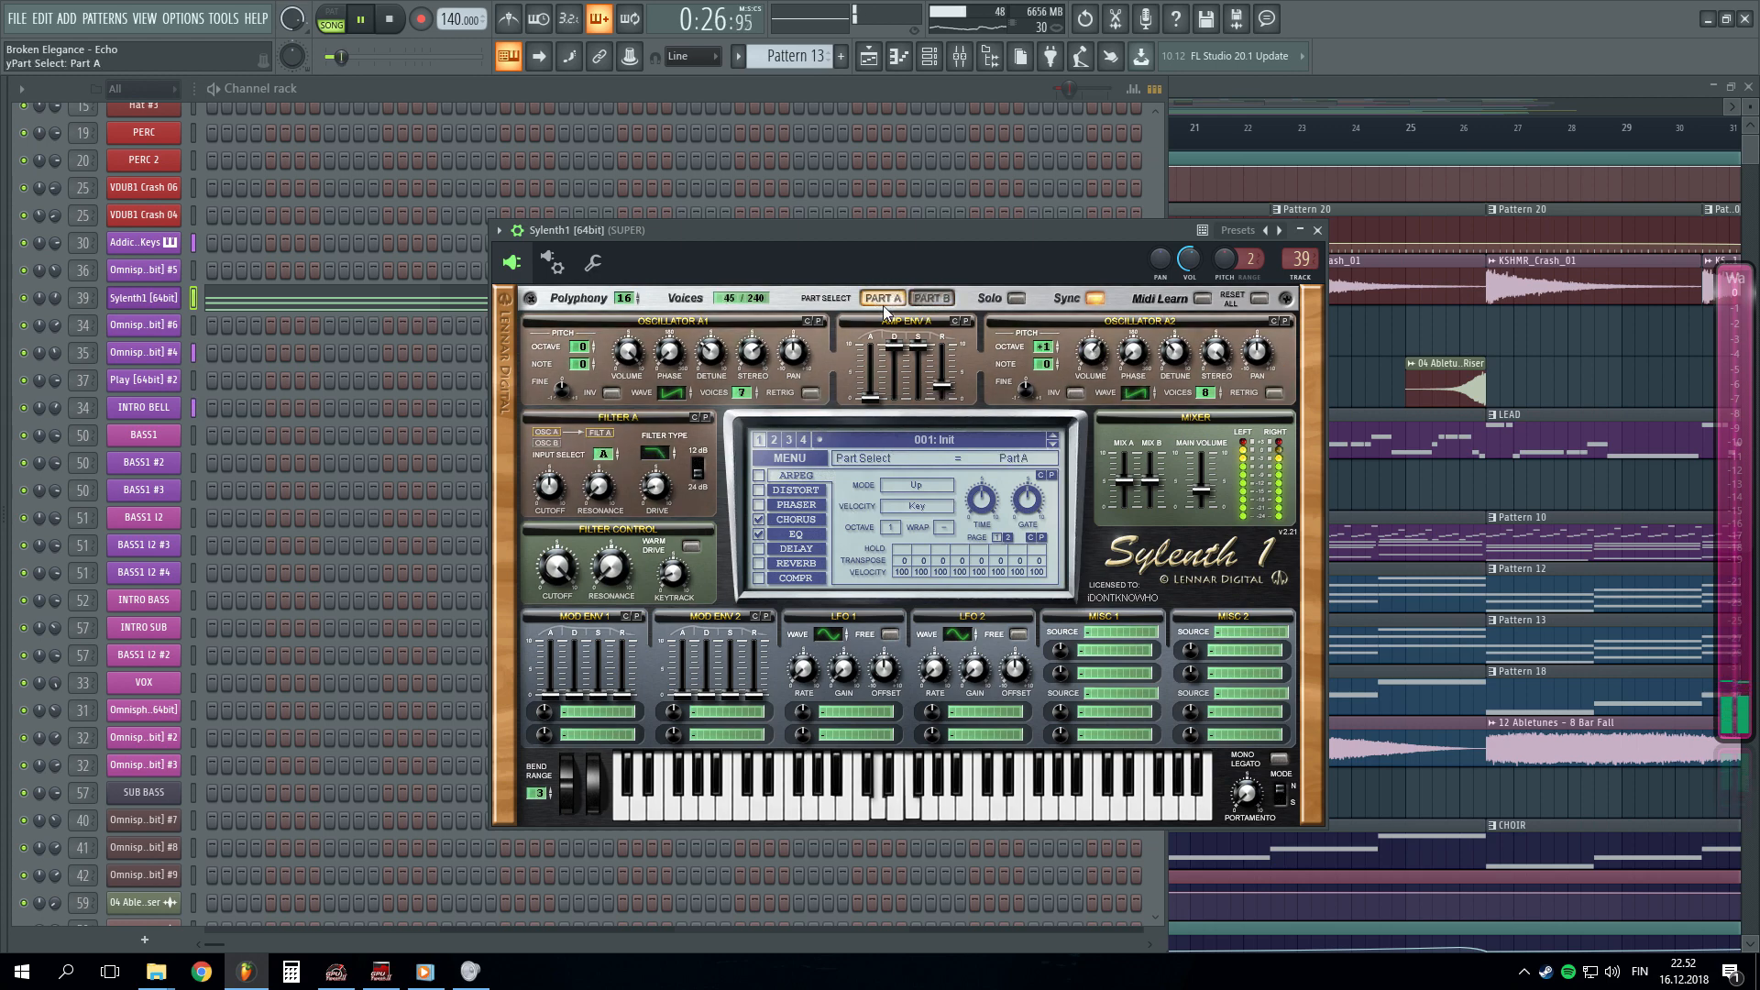
pyautogui.press('space')
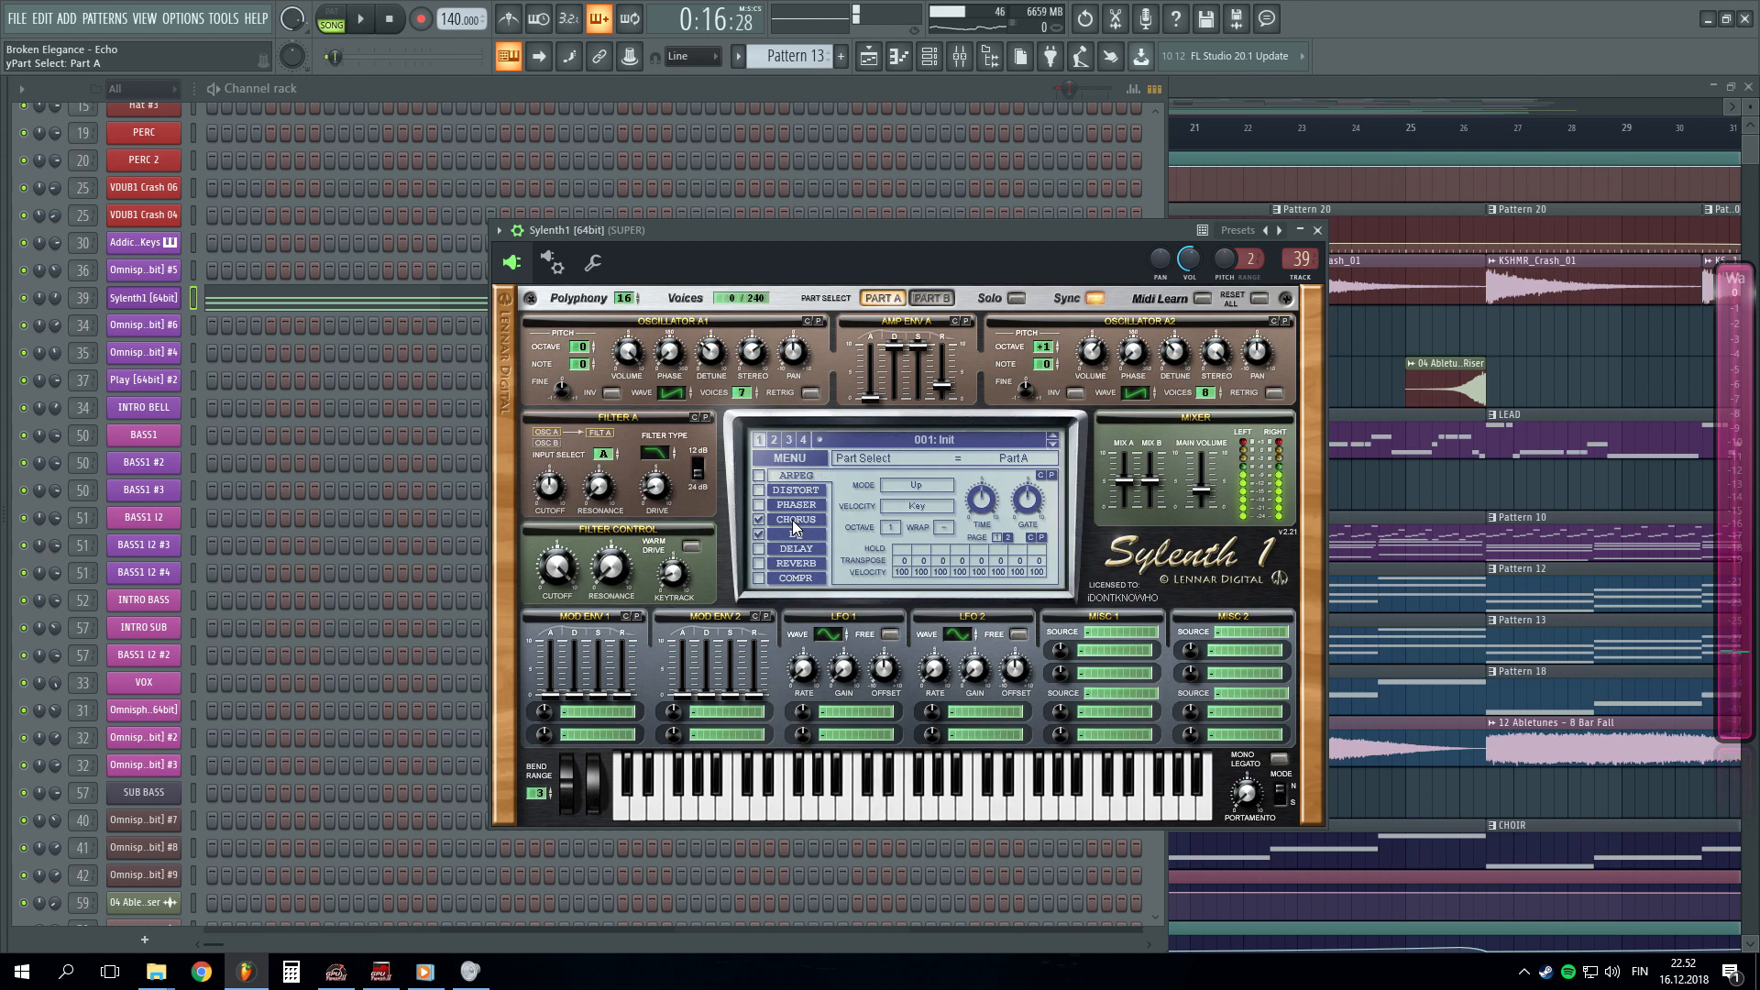
# - Inspect the Soundgoodizer and the first Fruity parametric EQ 2 on the SUPER mixer track
pyautogui.click(960, 56)
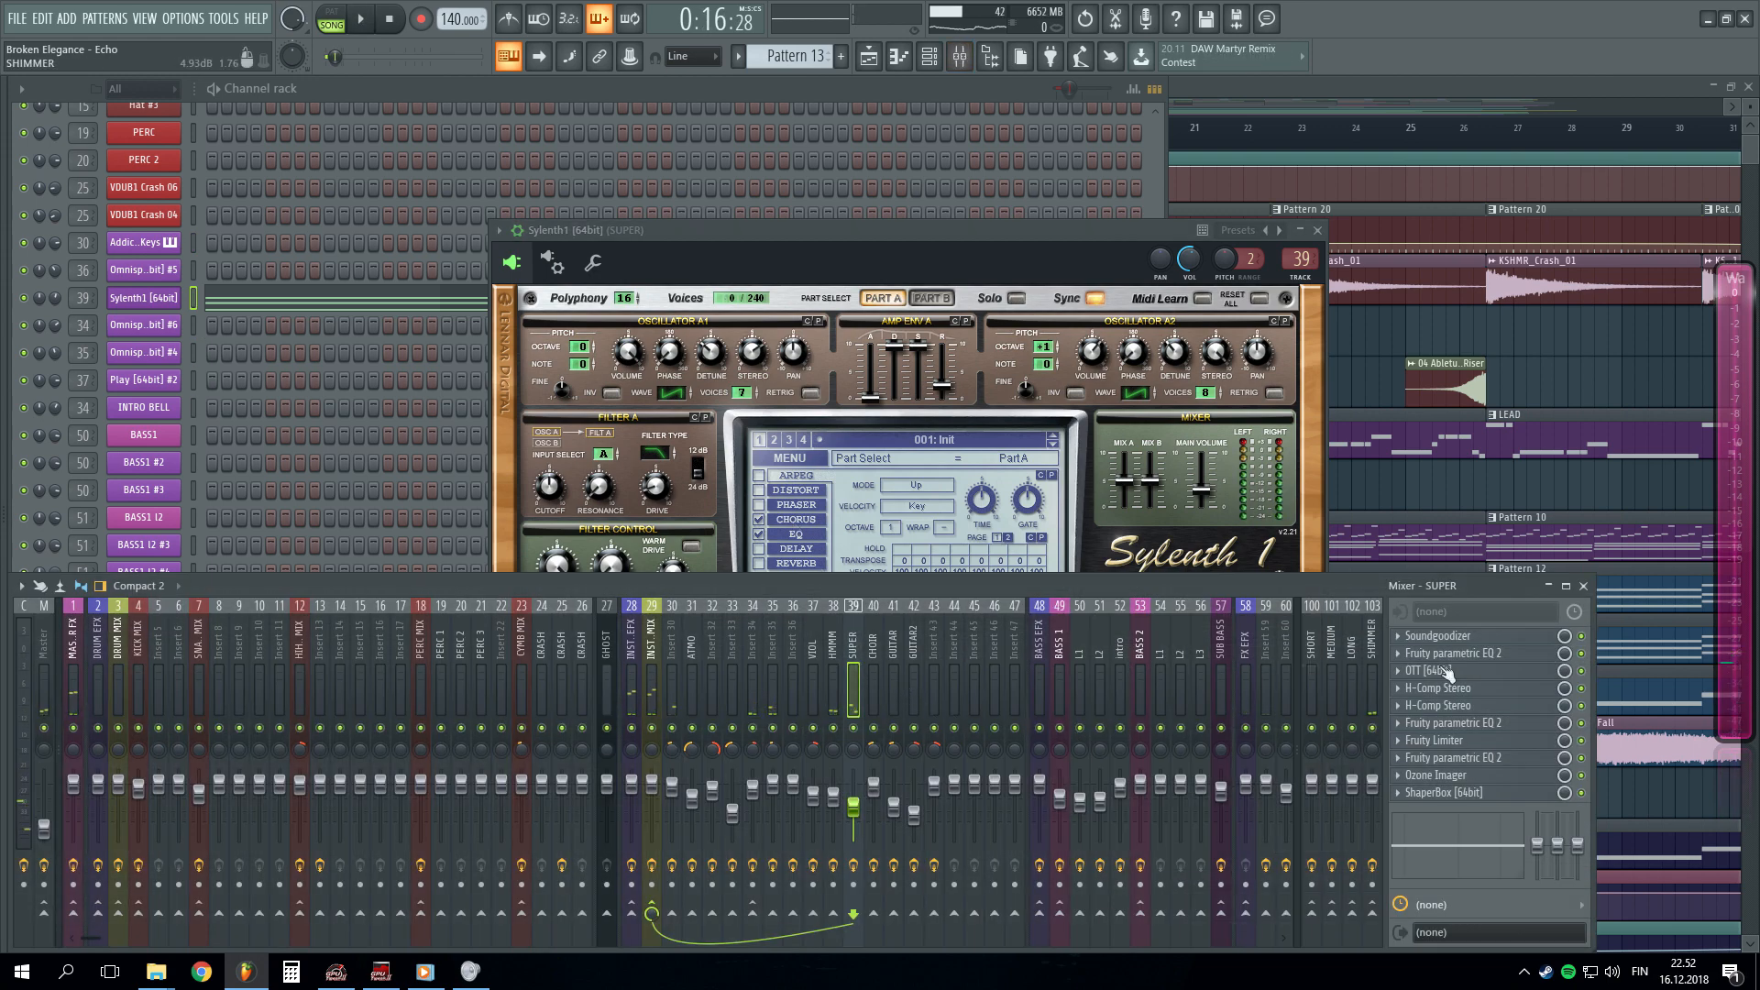
pyautogui.click(1467, 636)
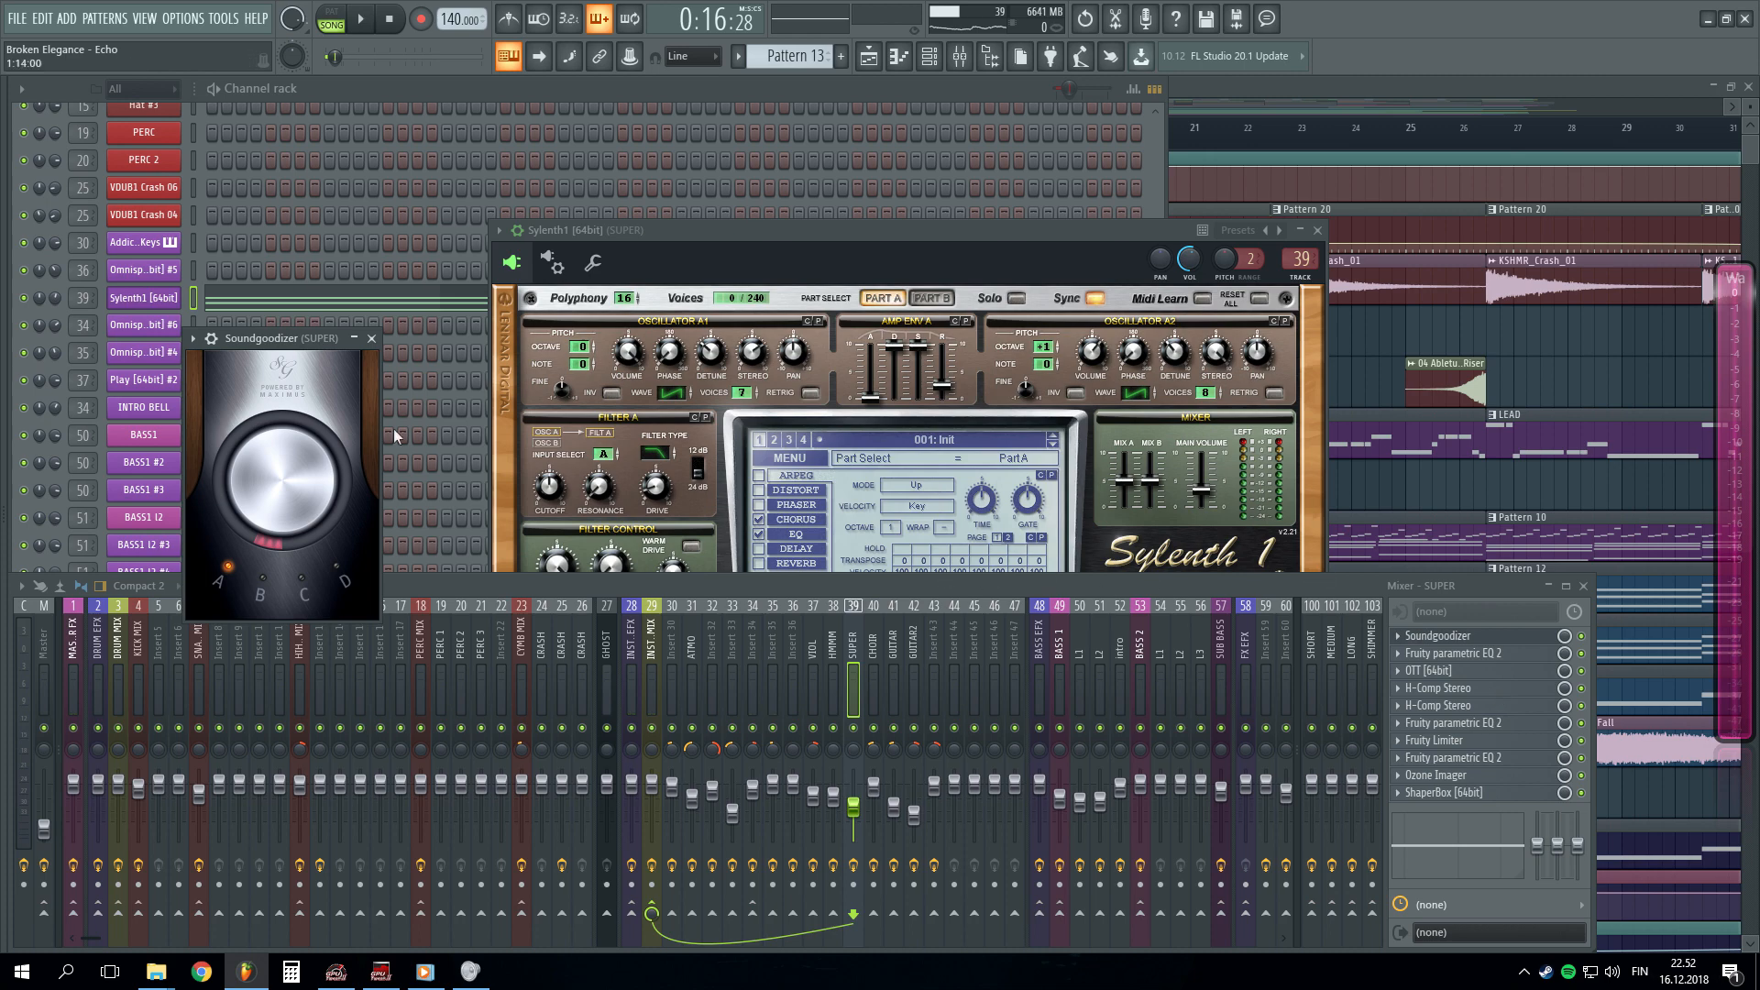
pyautogui.click(372, 338)
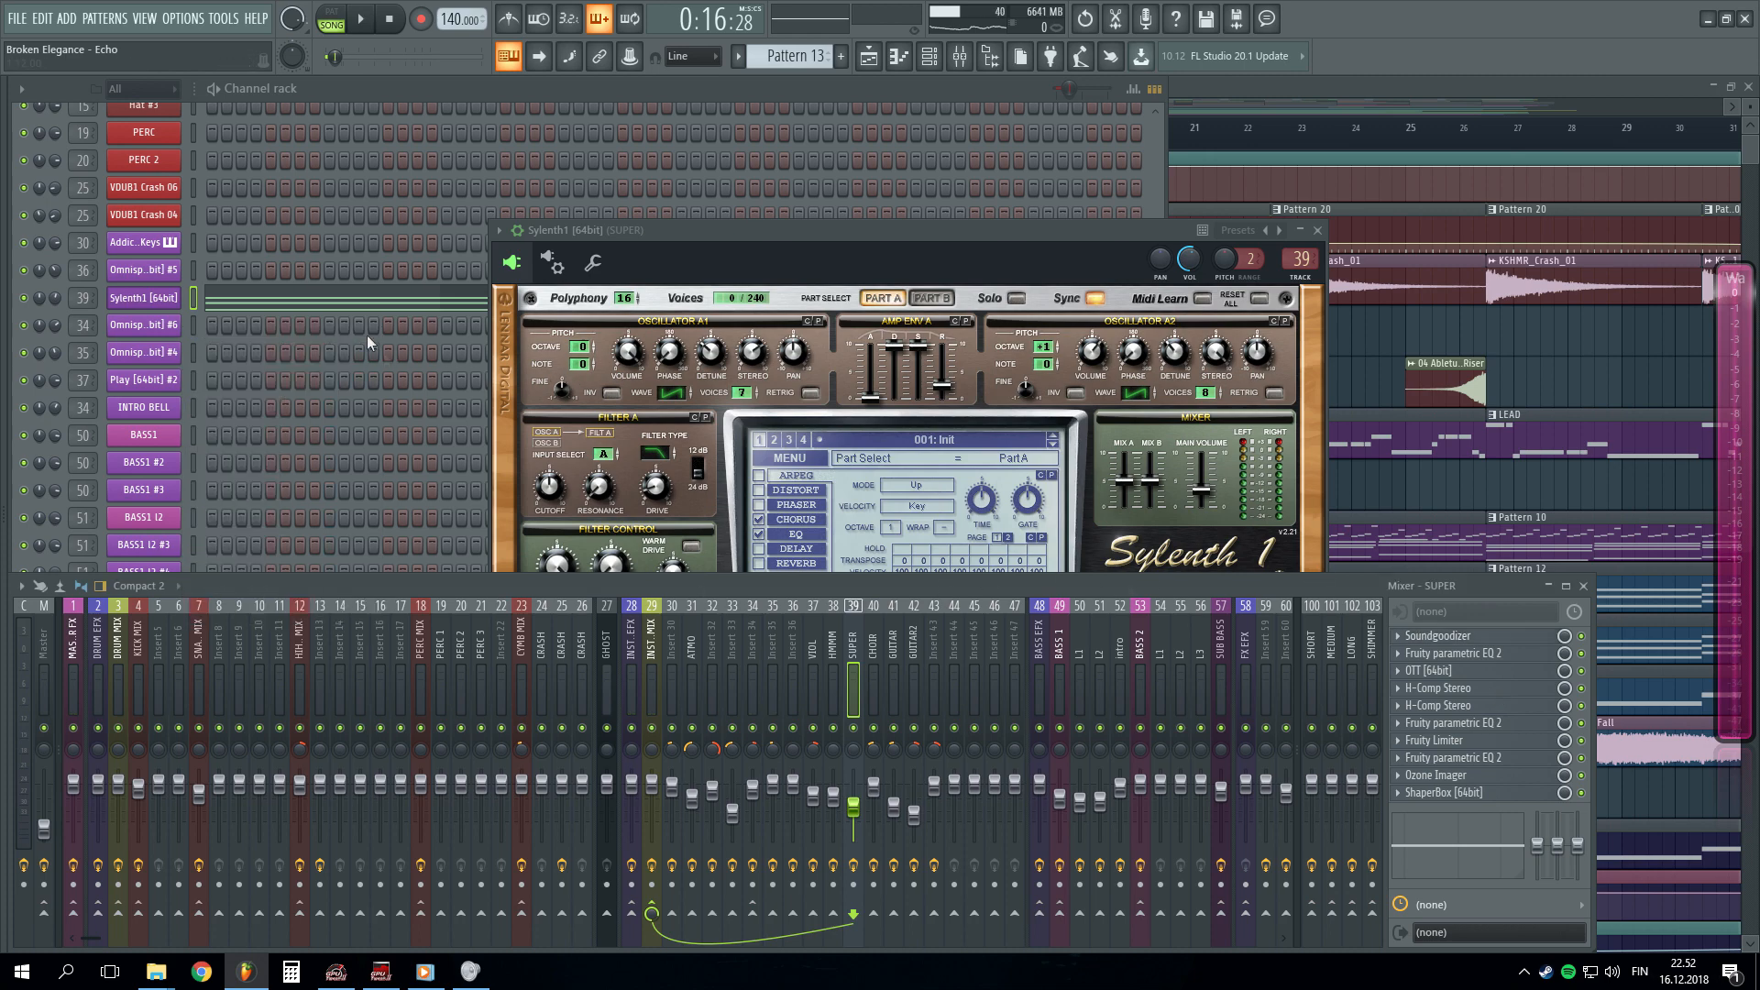
pyautogui.click(1460, 654)
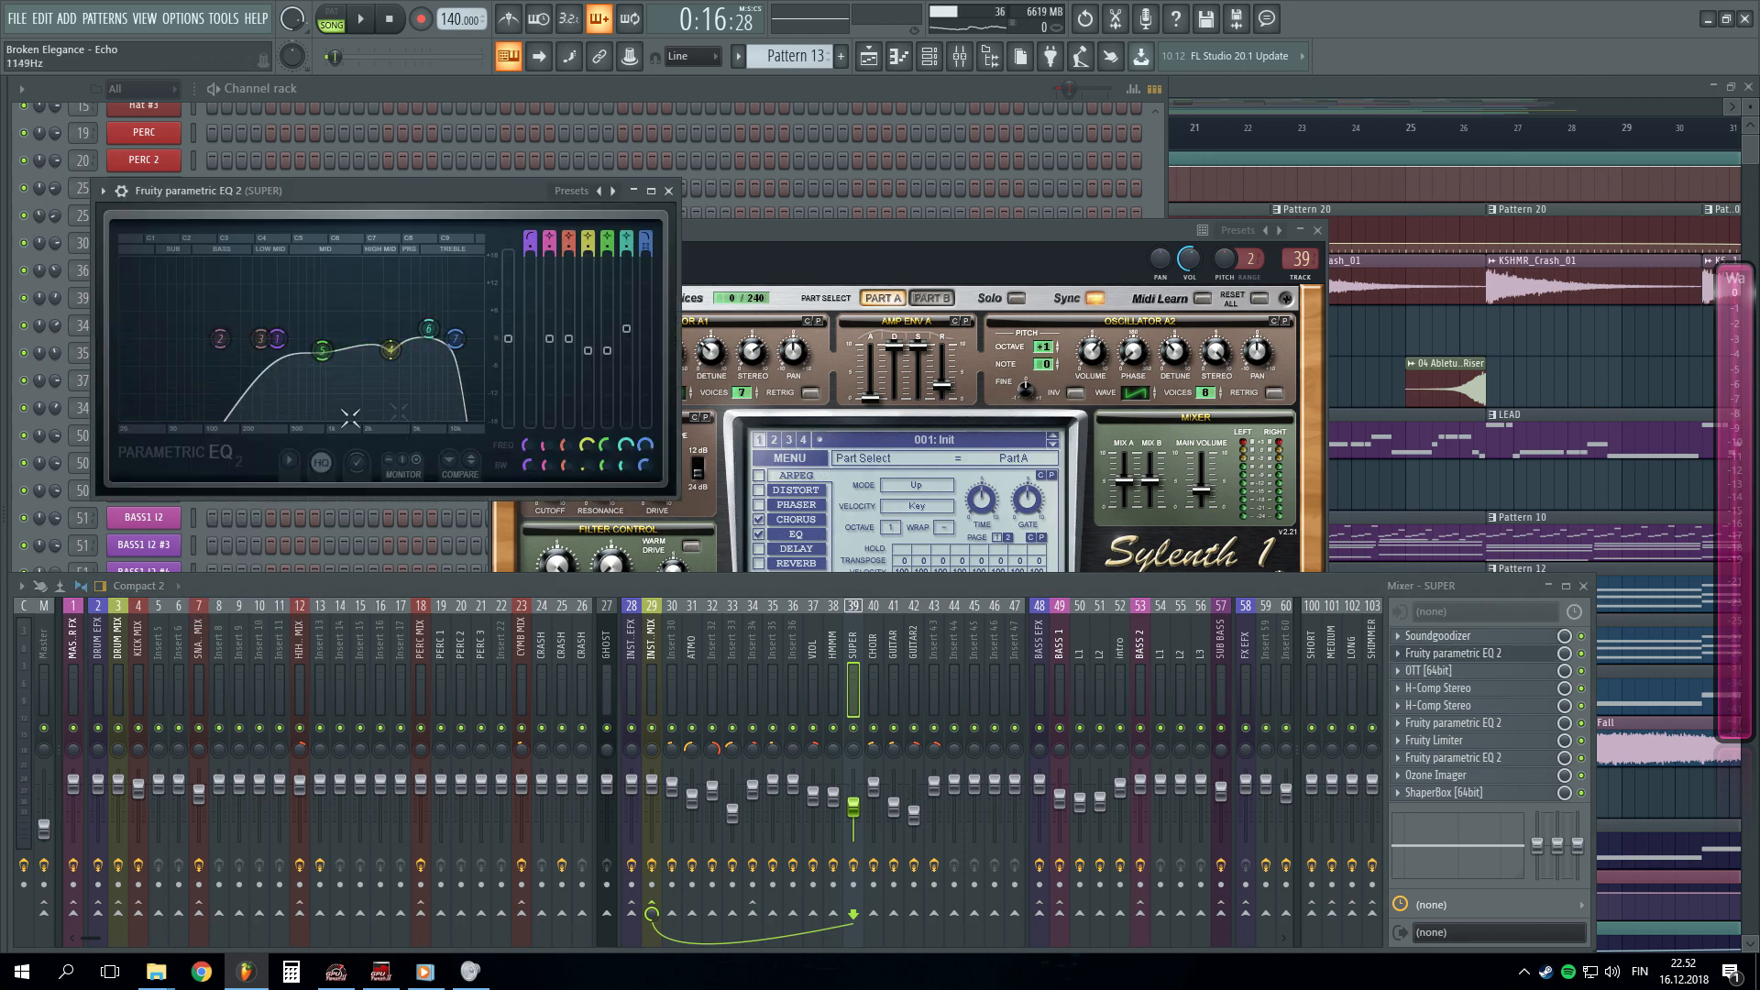
# - Inspect the OTT multiband compressor and both H-Comp Stereo compressors on the SUPER mixer track, placing the two H-Comp windows apart
pyautogui.click(1418, 671)
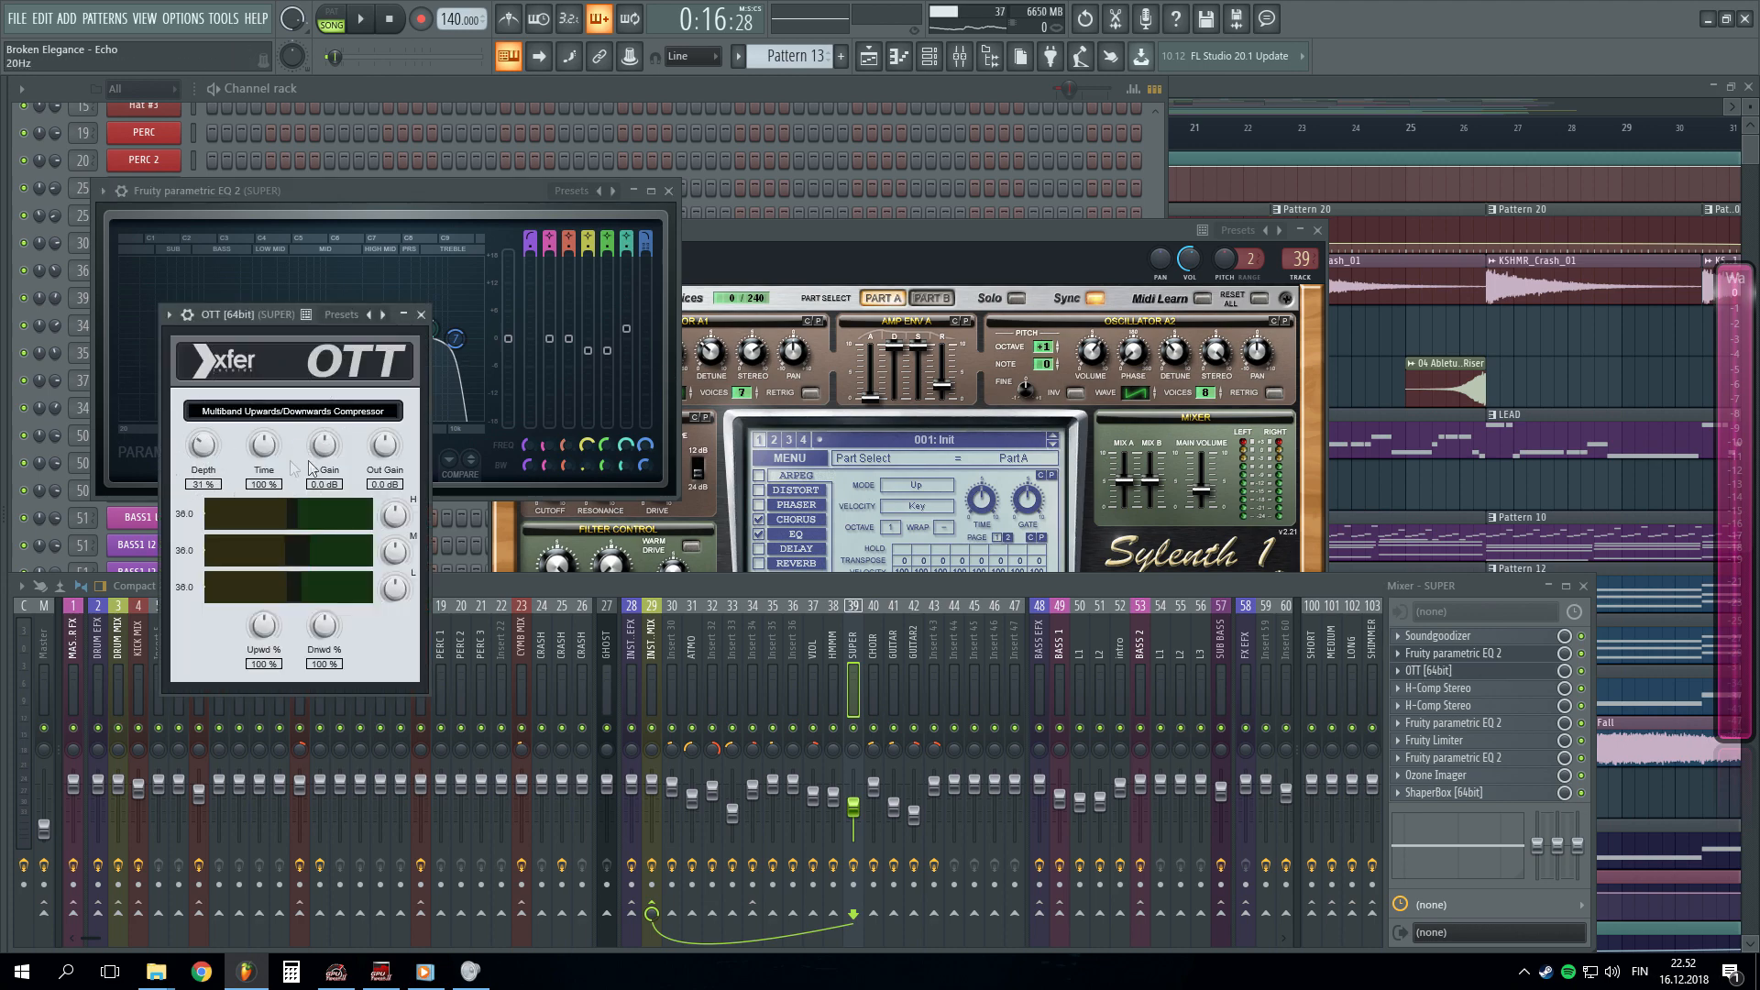
pyautogui.click(1444, 706)
pyautogui.moveTo(528, 267); pyautogui.dragTo(1226, 422)
pyautogui.moveTo(818, 263); pyautogui.dragTo(572, 264)
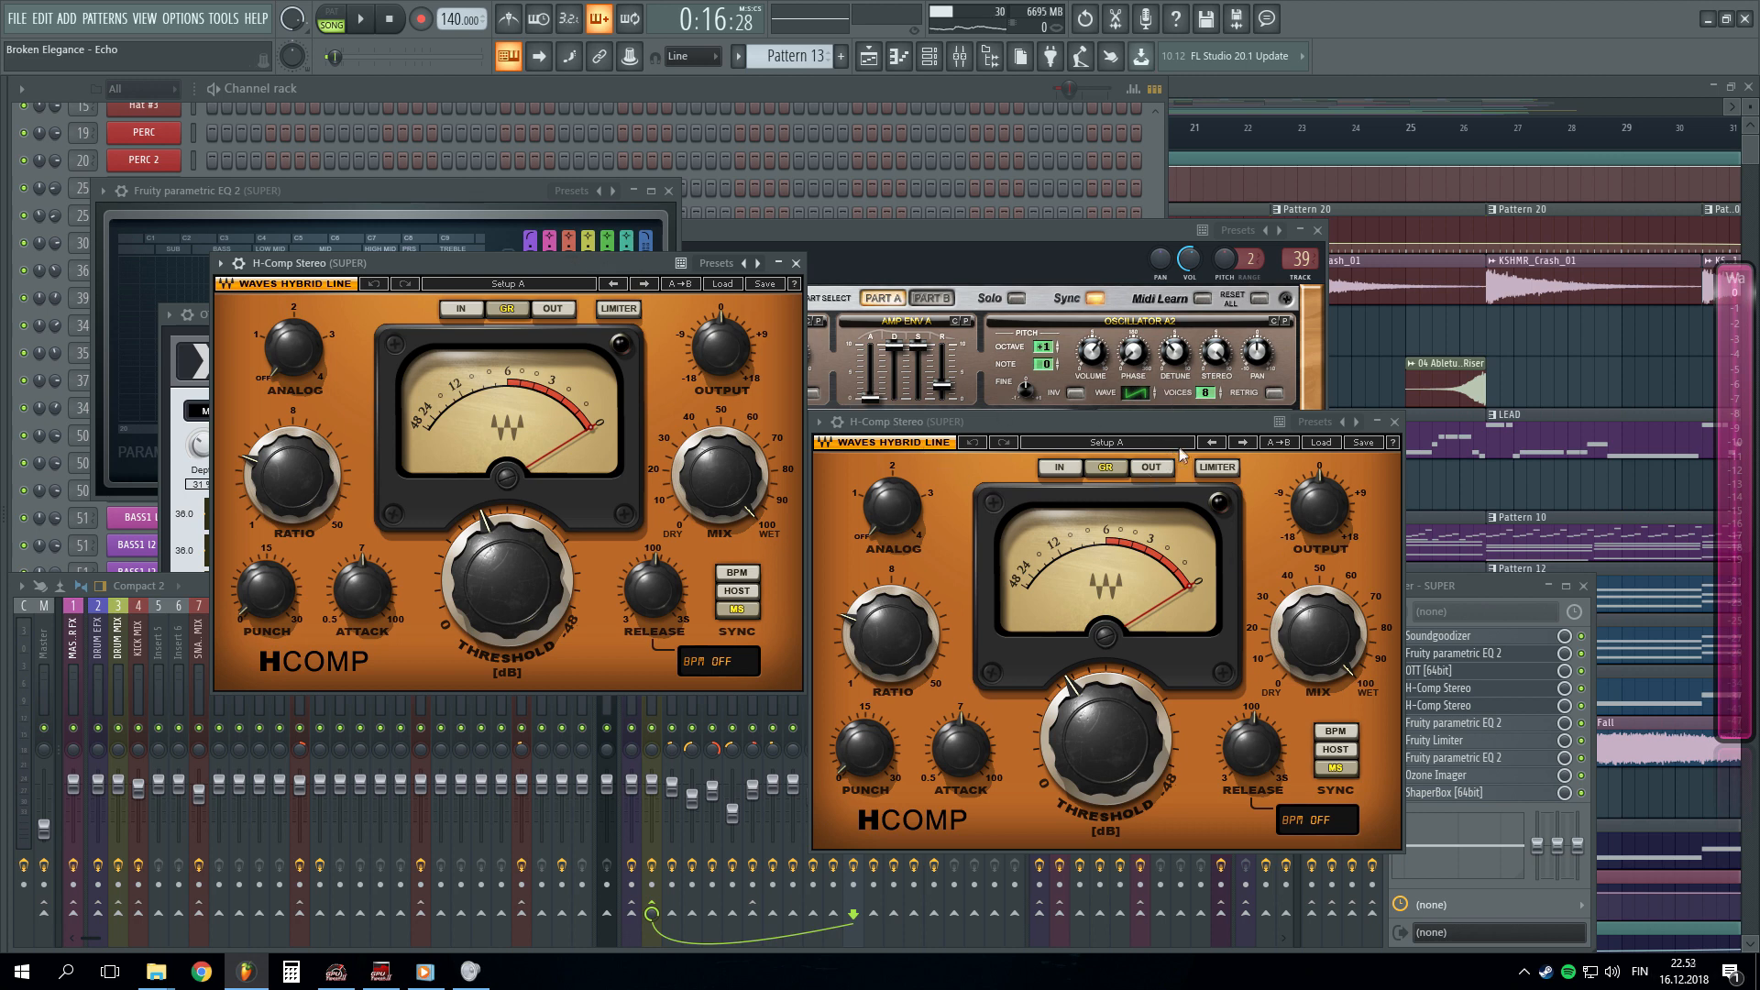
# - Inspect the second Fruity parametric EQ 2 and the Fruity Limiter on the SUPER mixer track
pyautogui.click(1469, 595)
pyautogui.click(1448, 724)
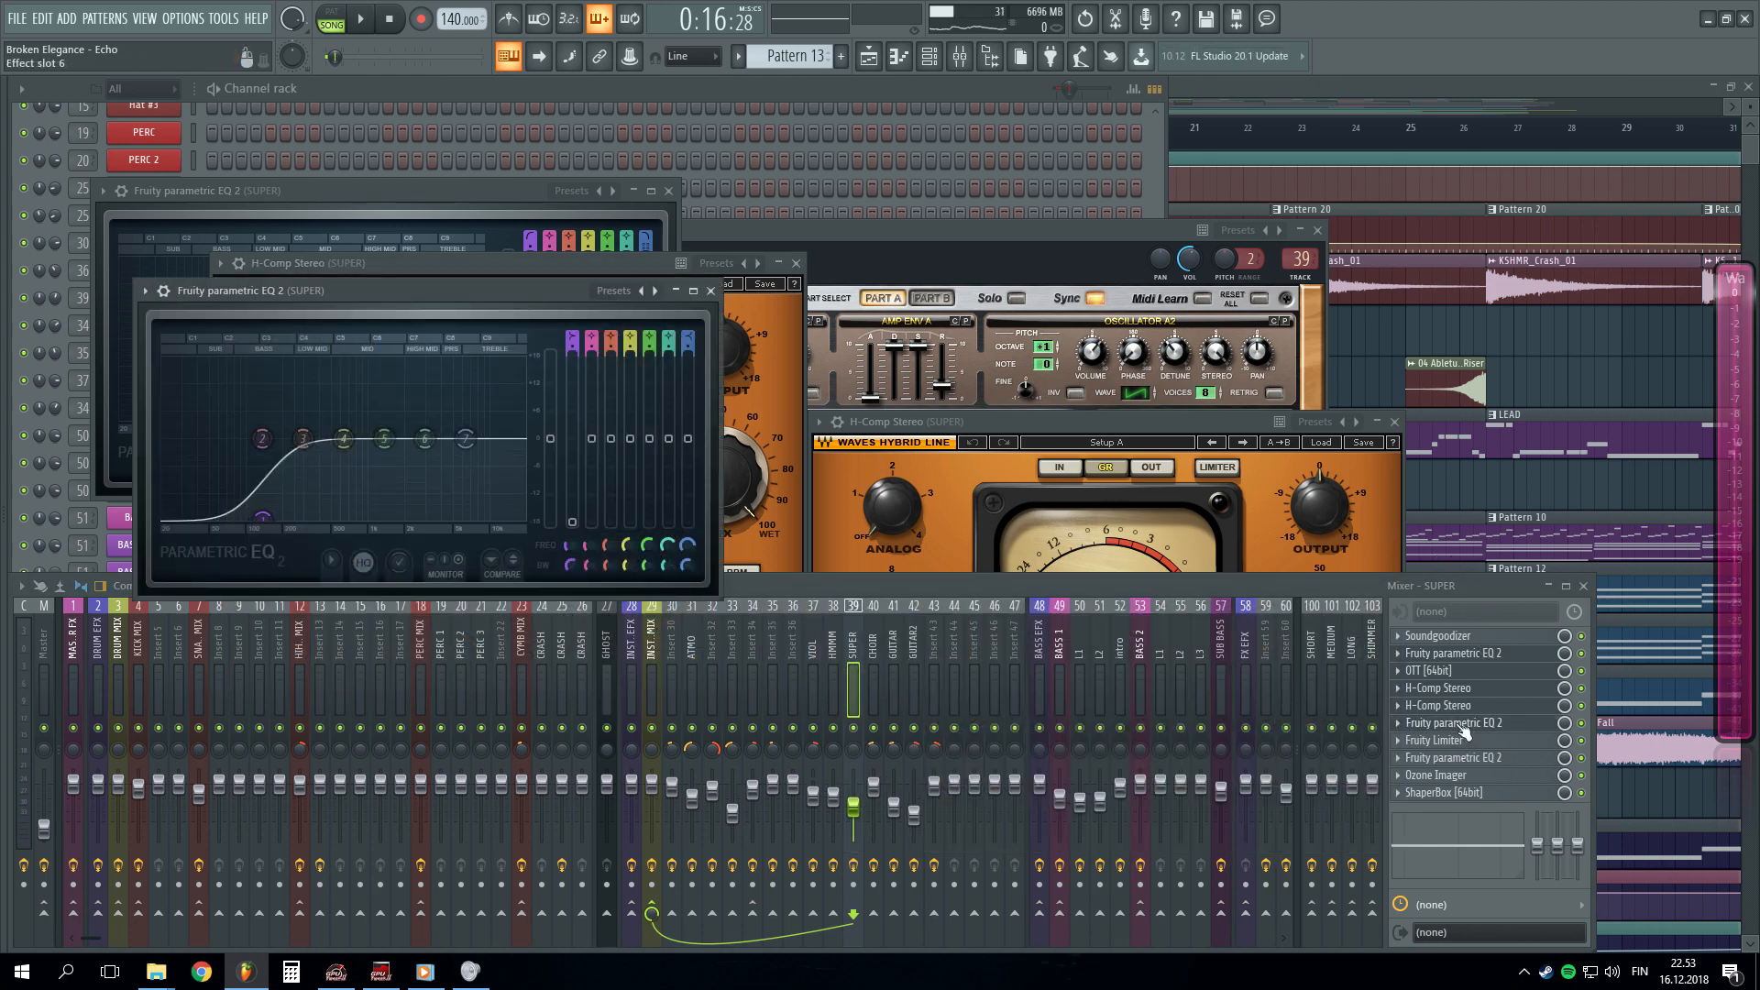
pyautogui.click(1447, 744)
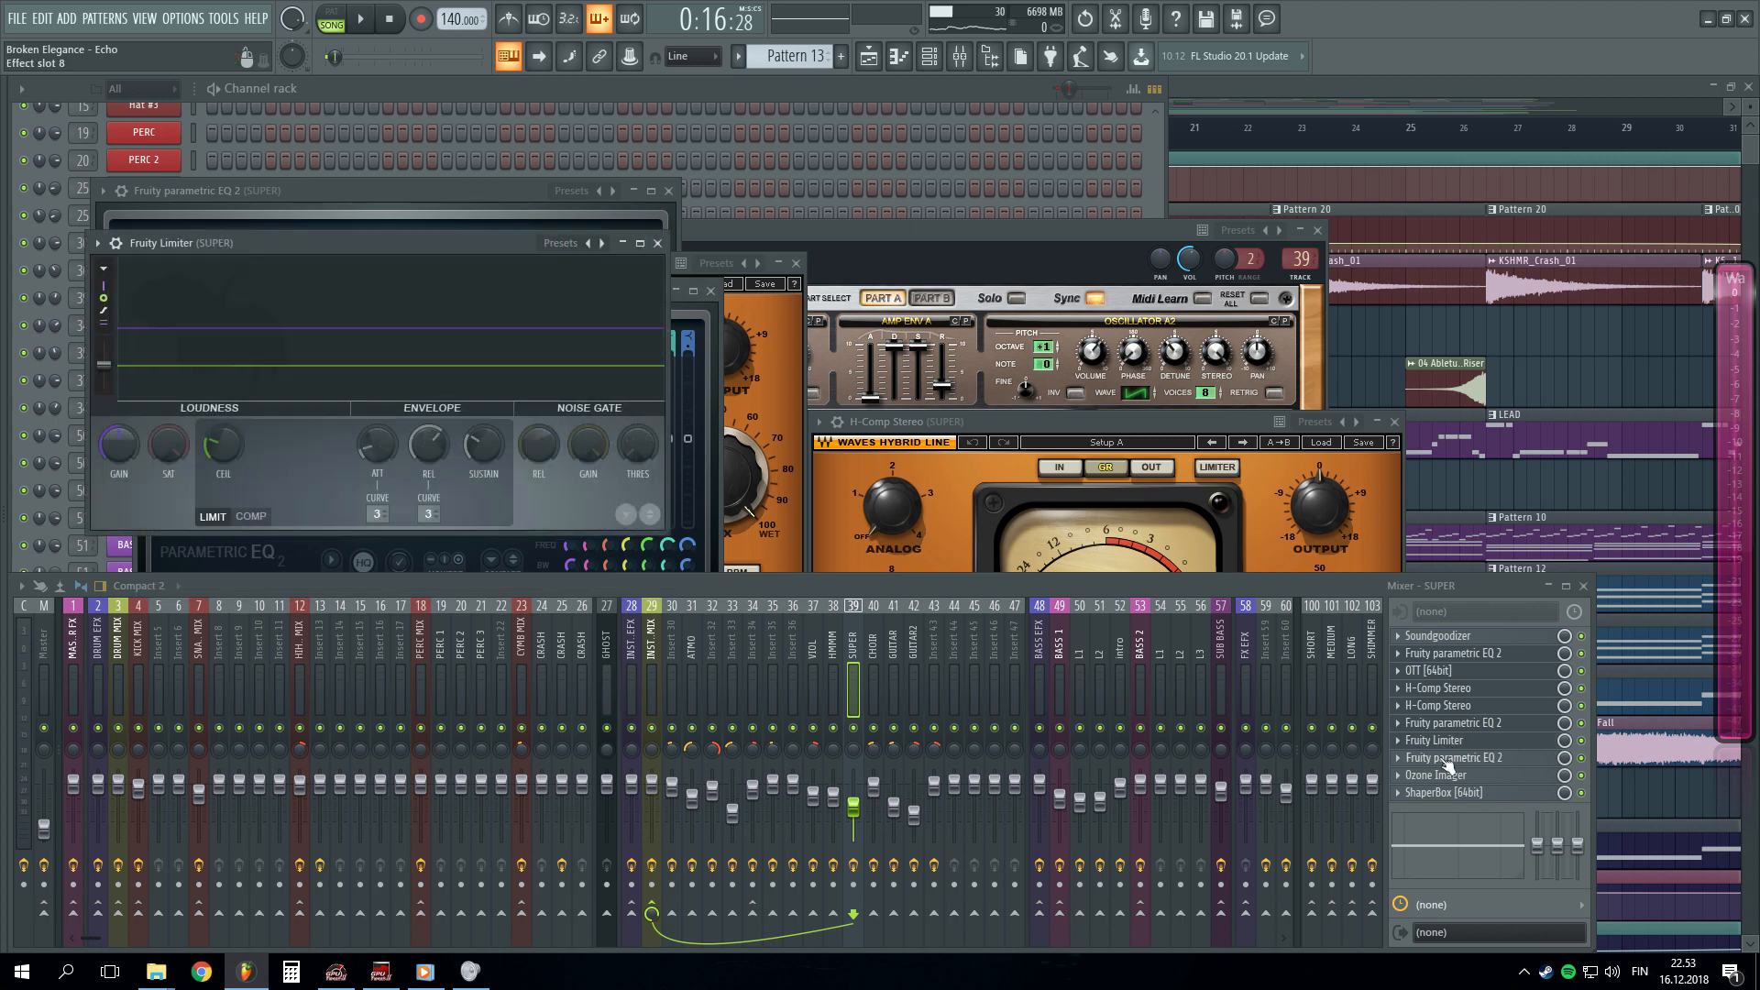
# - Open the last Fruity parametric EQ 2 on the SUPER track and sweep its high-cut band to a lower frequency during playback
pyautogui.click(1446, 759)
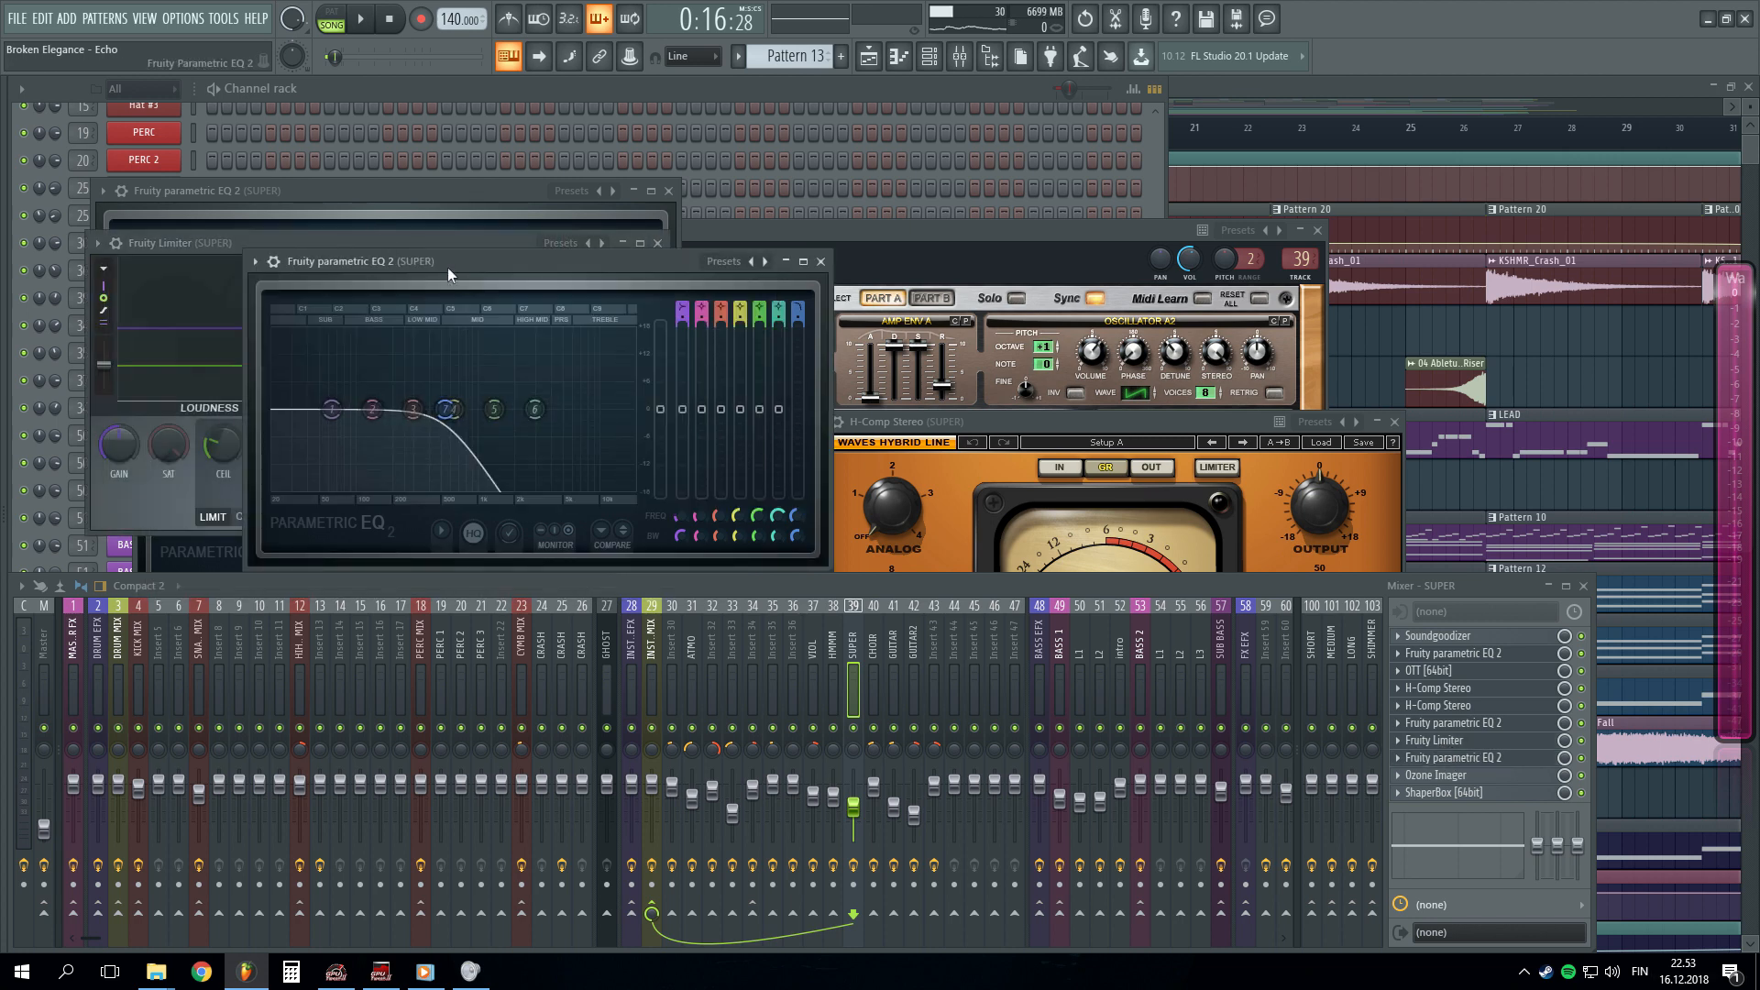
pyautogui.moveTo(449, 272); pyautogui.dragTo(558, 473)
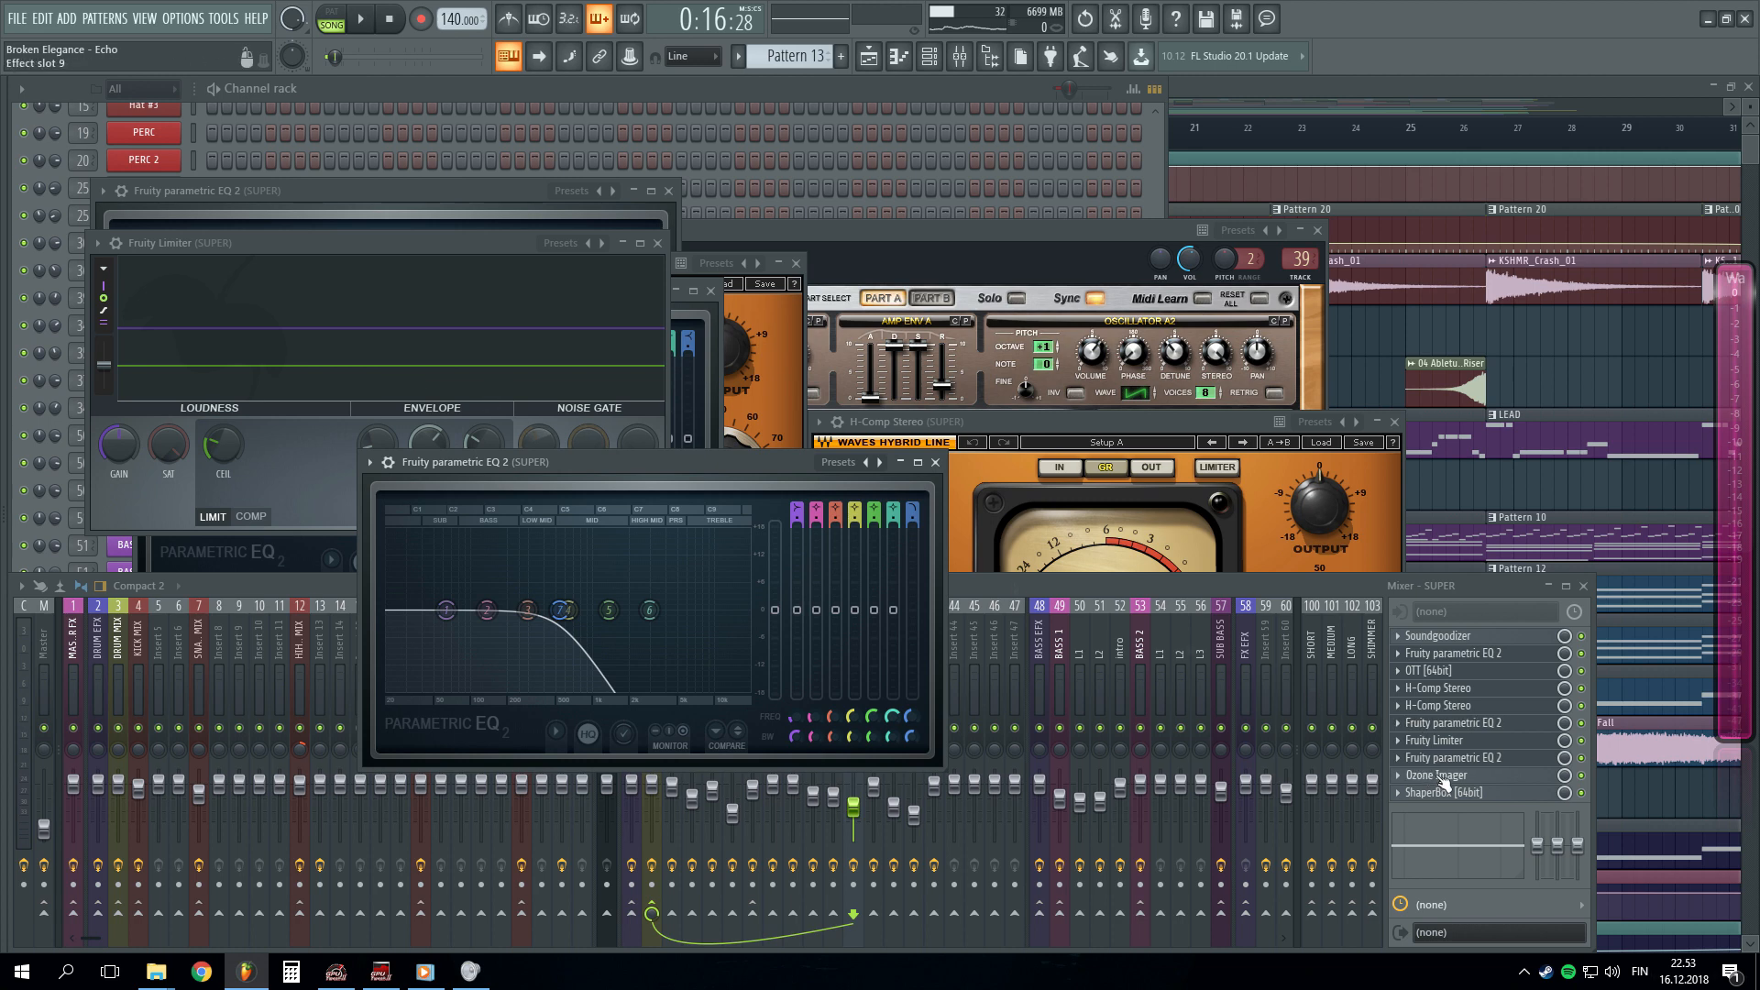
pyautogui.press('space')
pyautogui.moveTo(560, 609); pyautogui.dragTo(468, 610)
# - Examine the SUPER Band 7 freq automation on Track 16 and the arrangement's BREAK section in the playlist during playback
pyautogui.click(1234, 101)
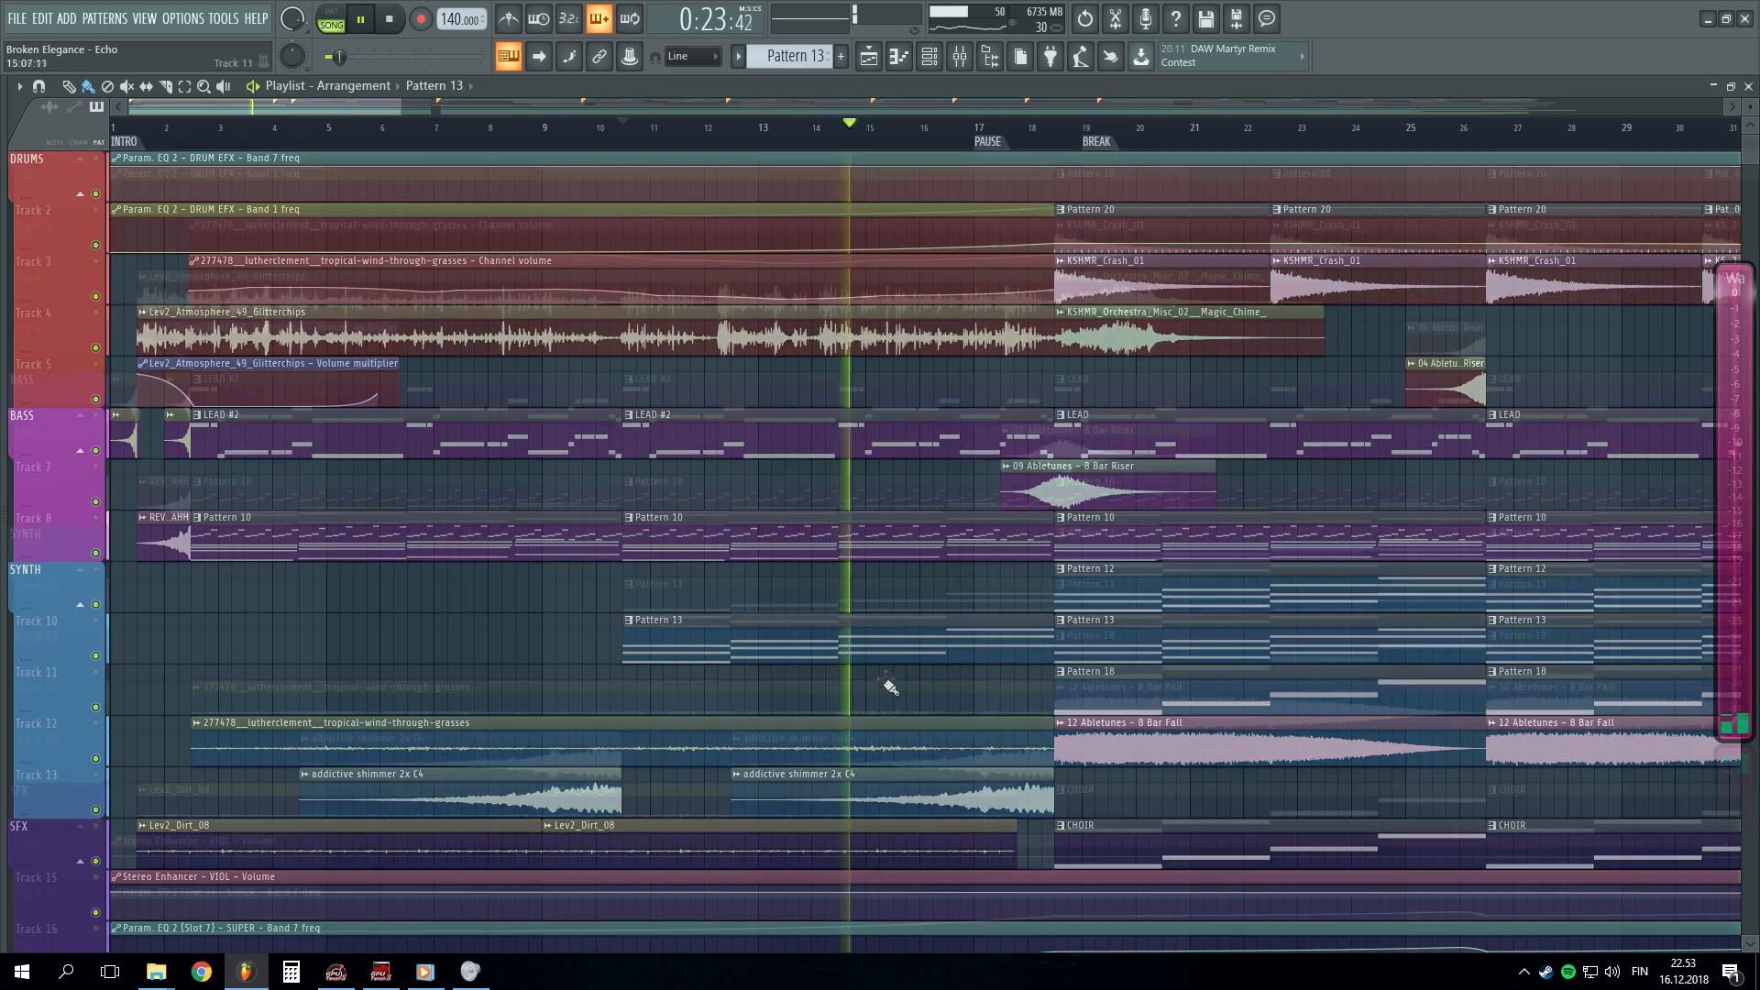
pyautogui.scroll(-5, 963, 600)
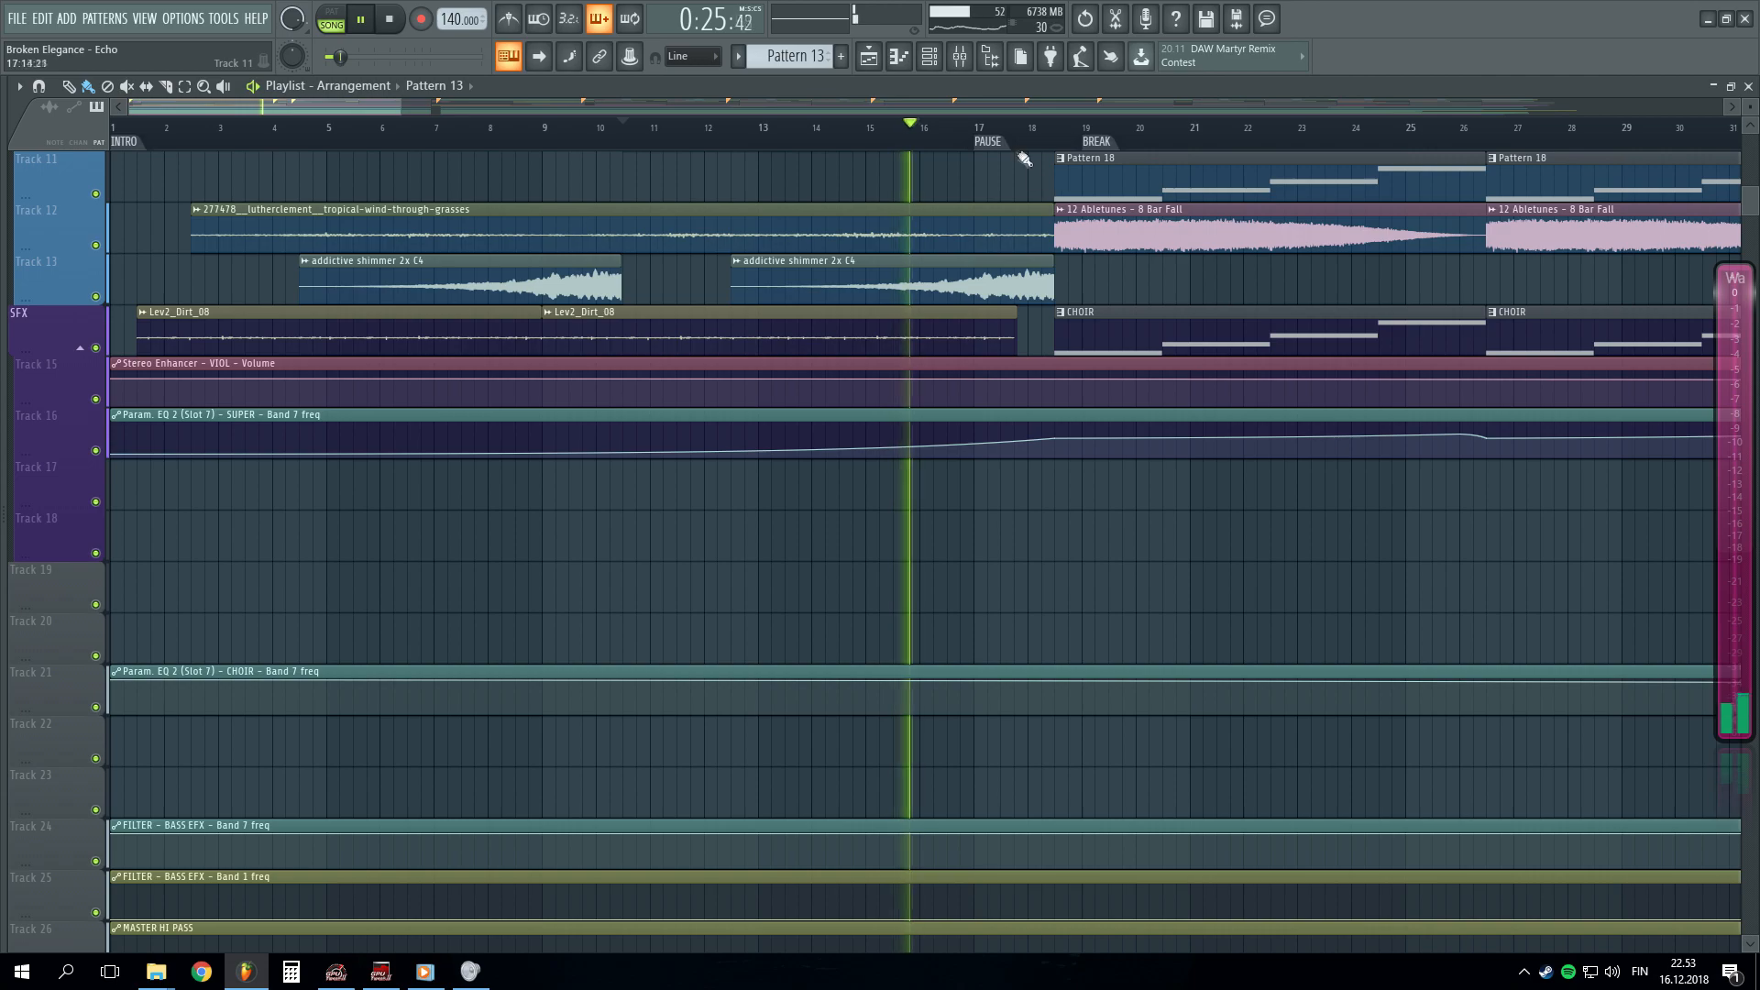
pyautogui.scroll(-2, 1008, 140)
pyautogui.scroll(3, 1008, 140)
pyautogui.scroll(3, 770, 550)
pyautogui.scroll(-5, 572, 139)
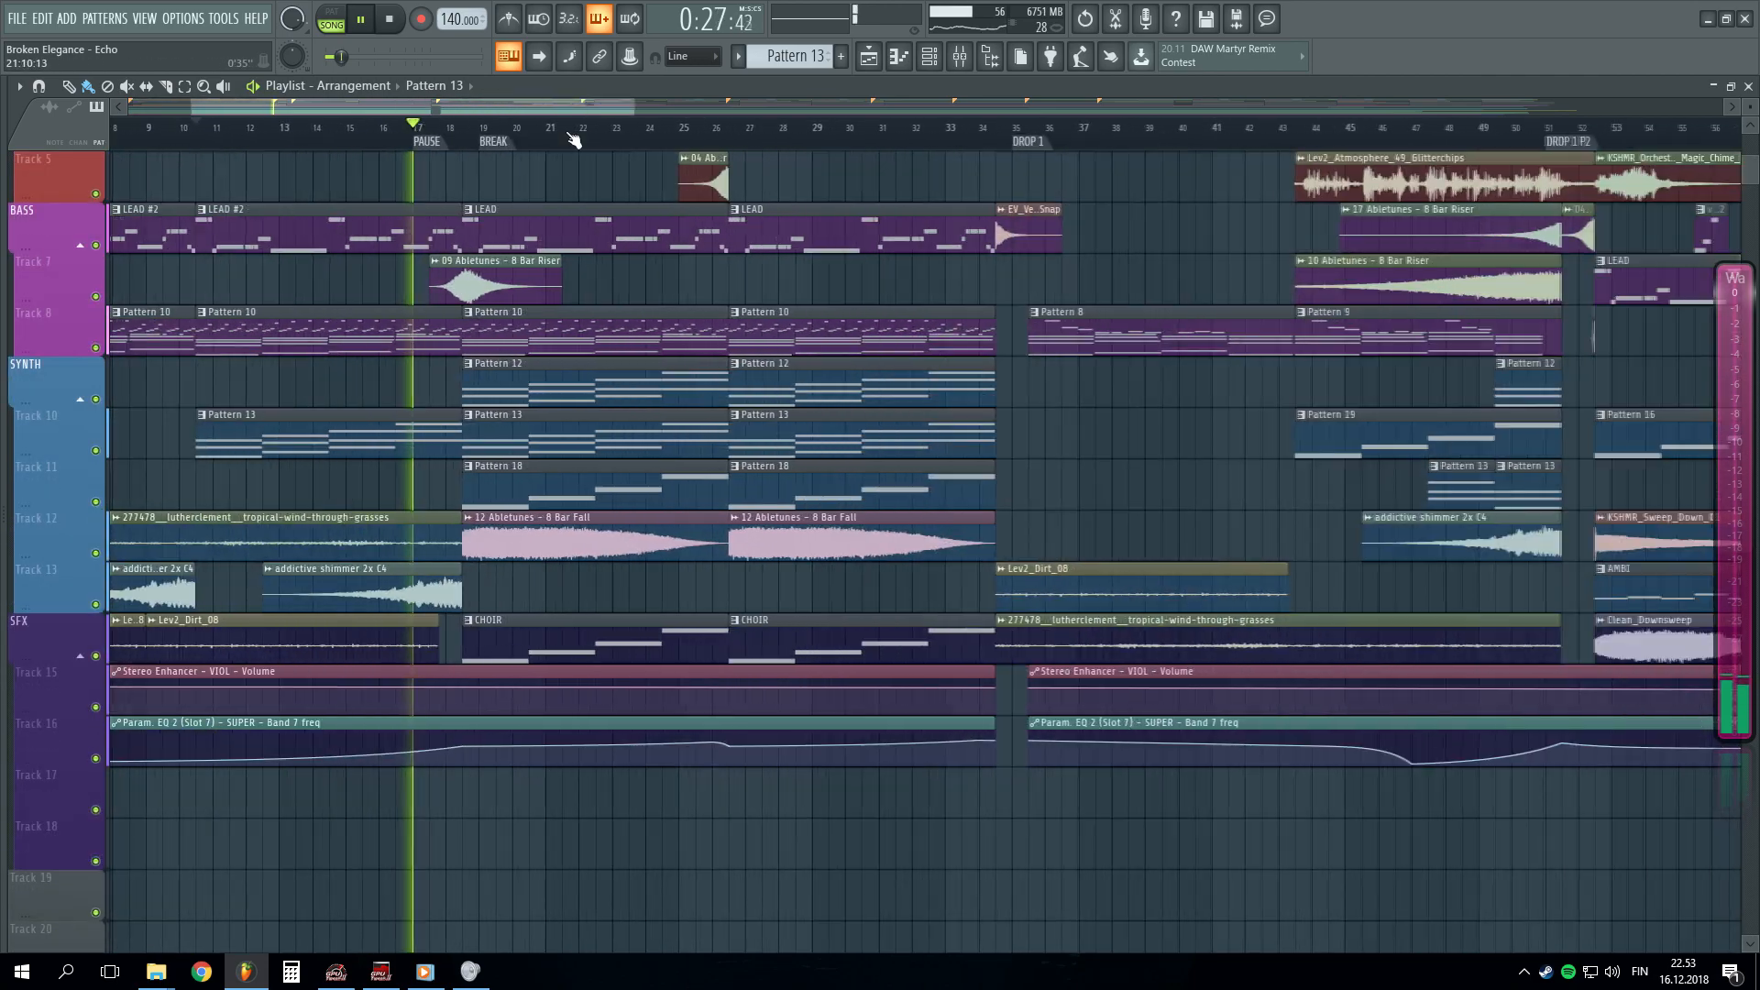
pyautogui.scroll(4, 528, 653)
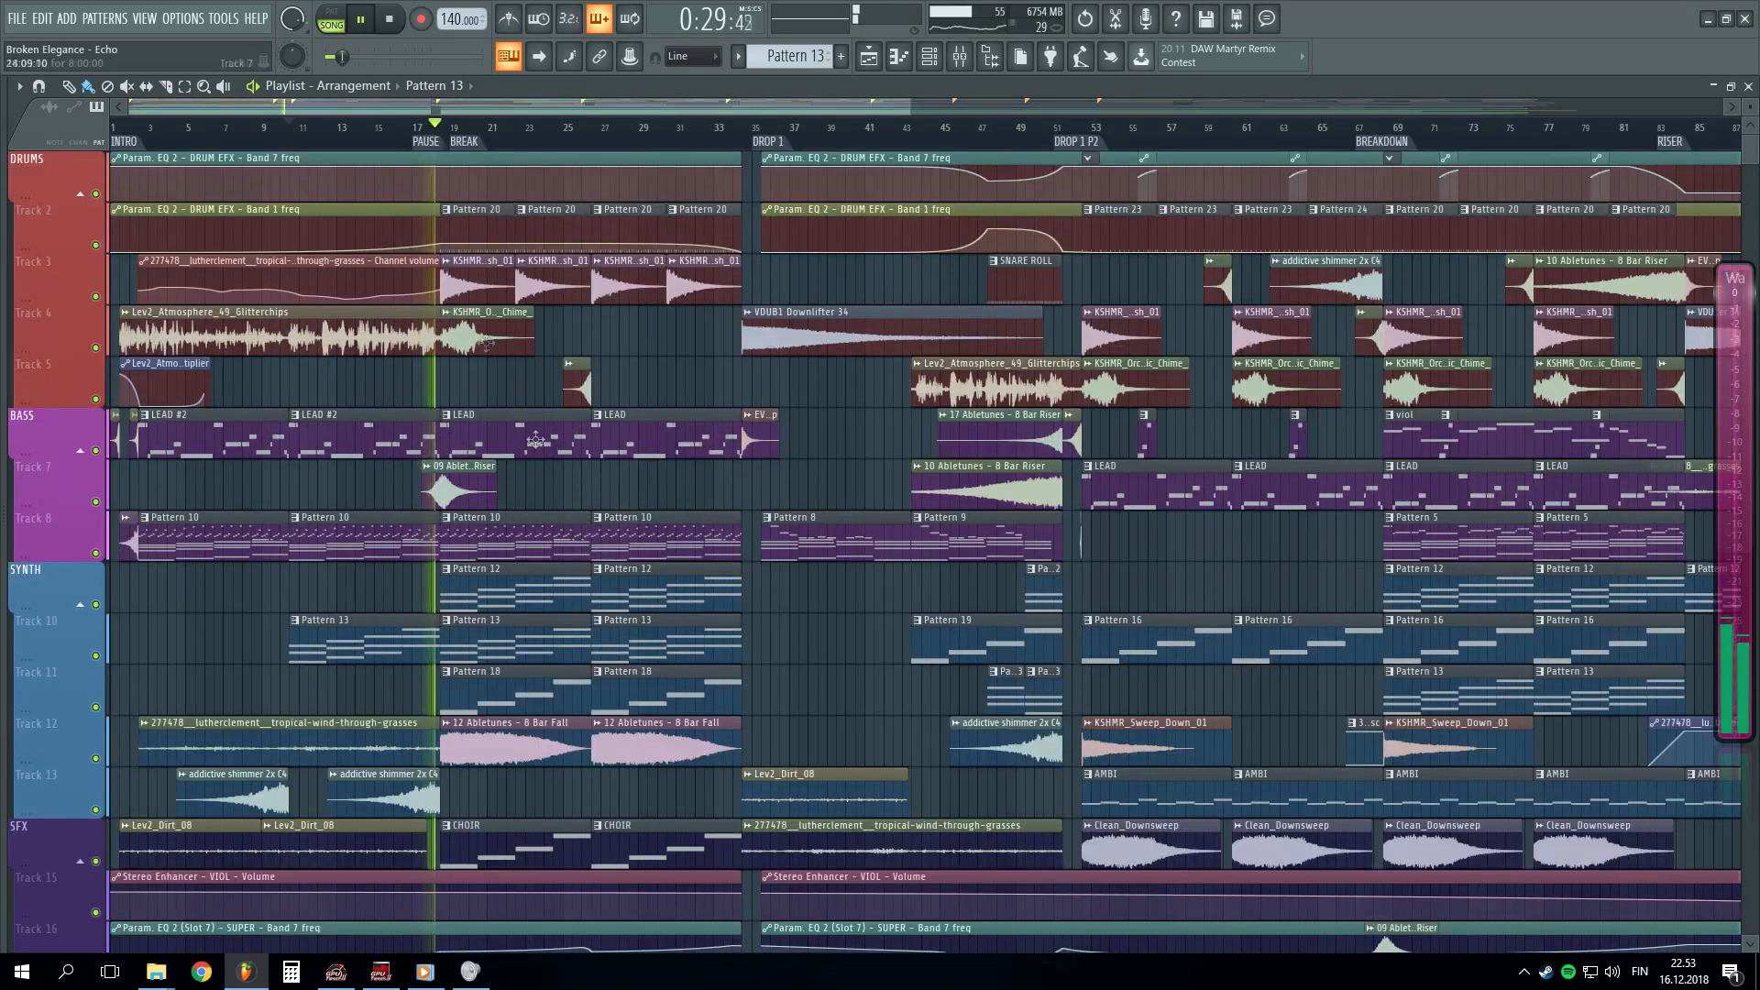
pyautogui.scroll(3, 448, 127)
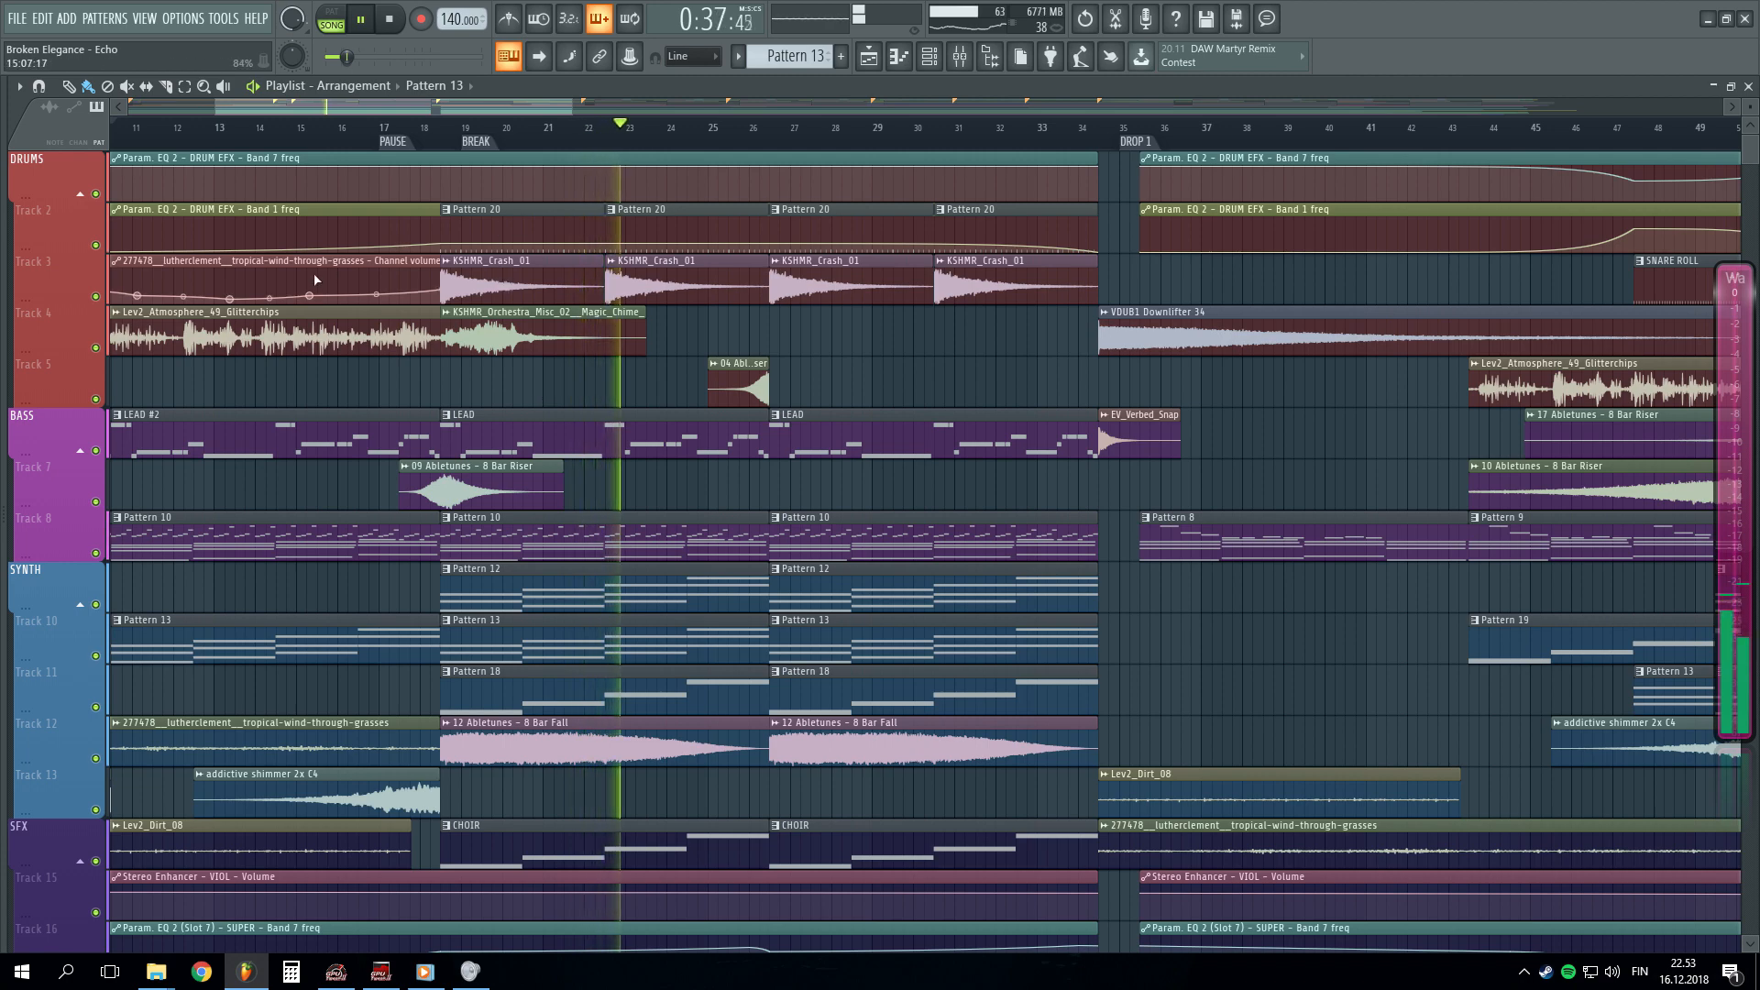
# - Stop playback, place the playhead at the start of the first Pattern 12 clip, and end the SYNTH track solo
pyautogui.press('F9')
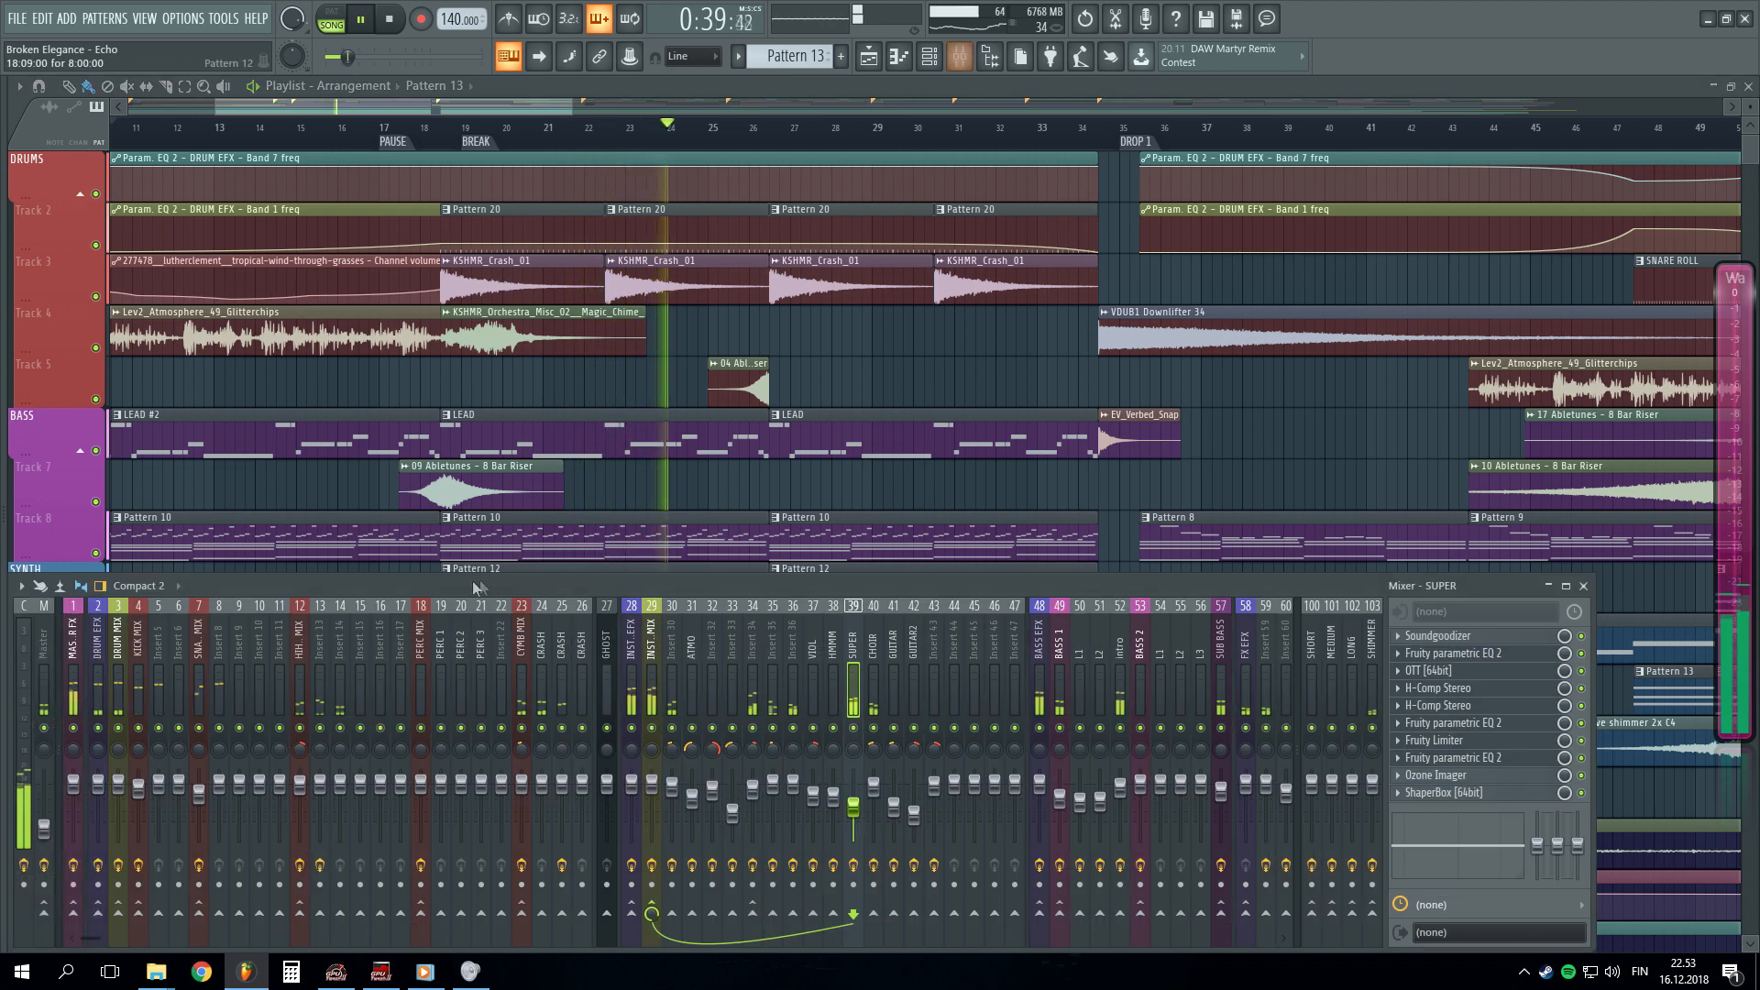
pyautogui.press('space')
pyautogui.press('F9')
pyautogui.rightClick(98, 604)
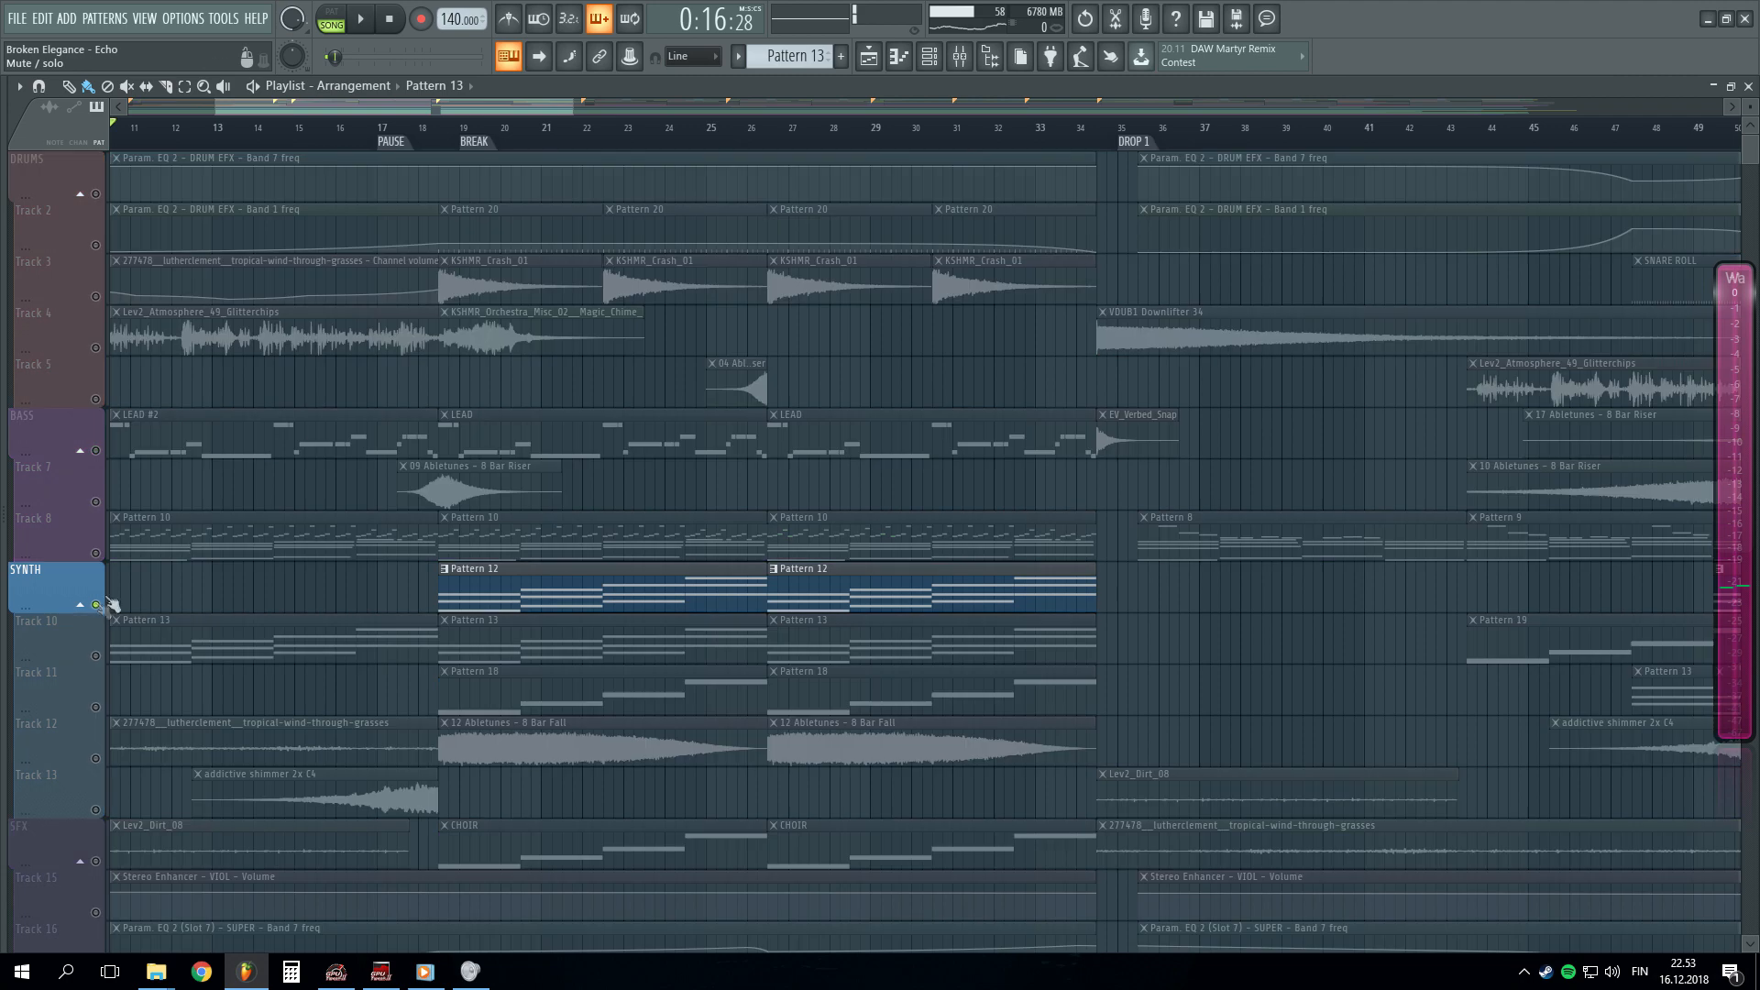
pyautogui.click(430, 127)
pyautogui.rightClick(98, 657)
pyautogui.rightClick(97, 656)
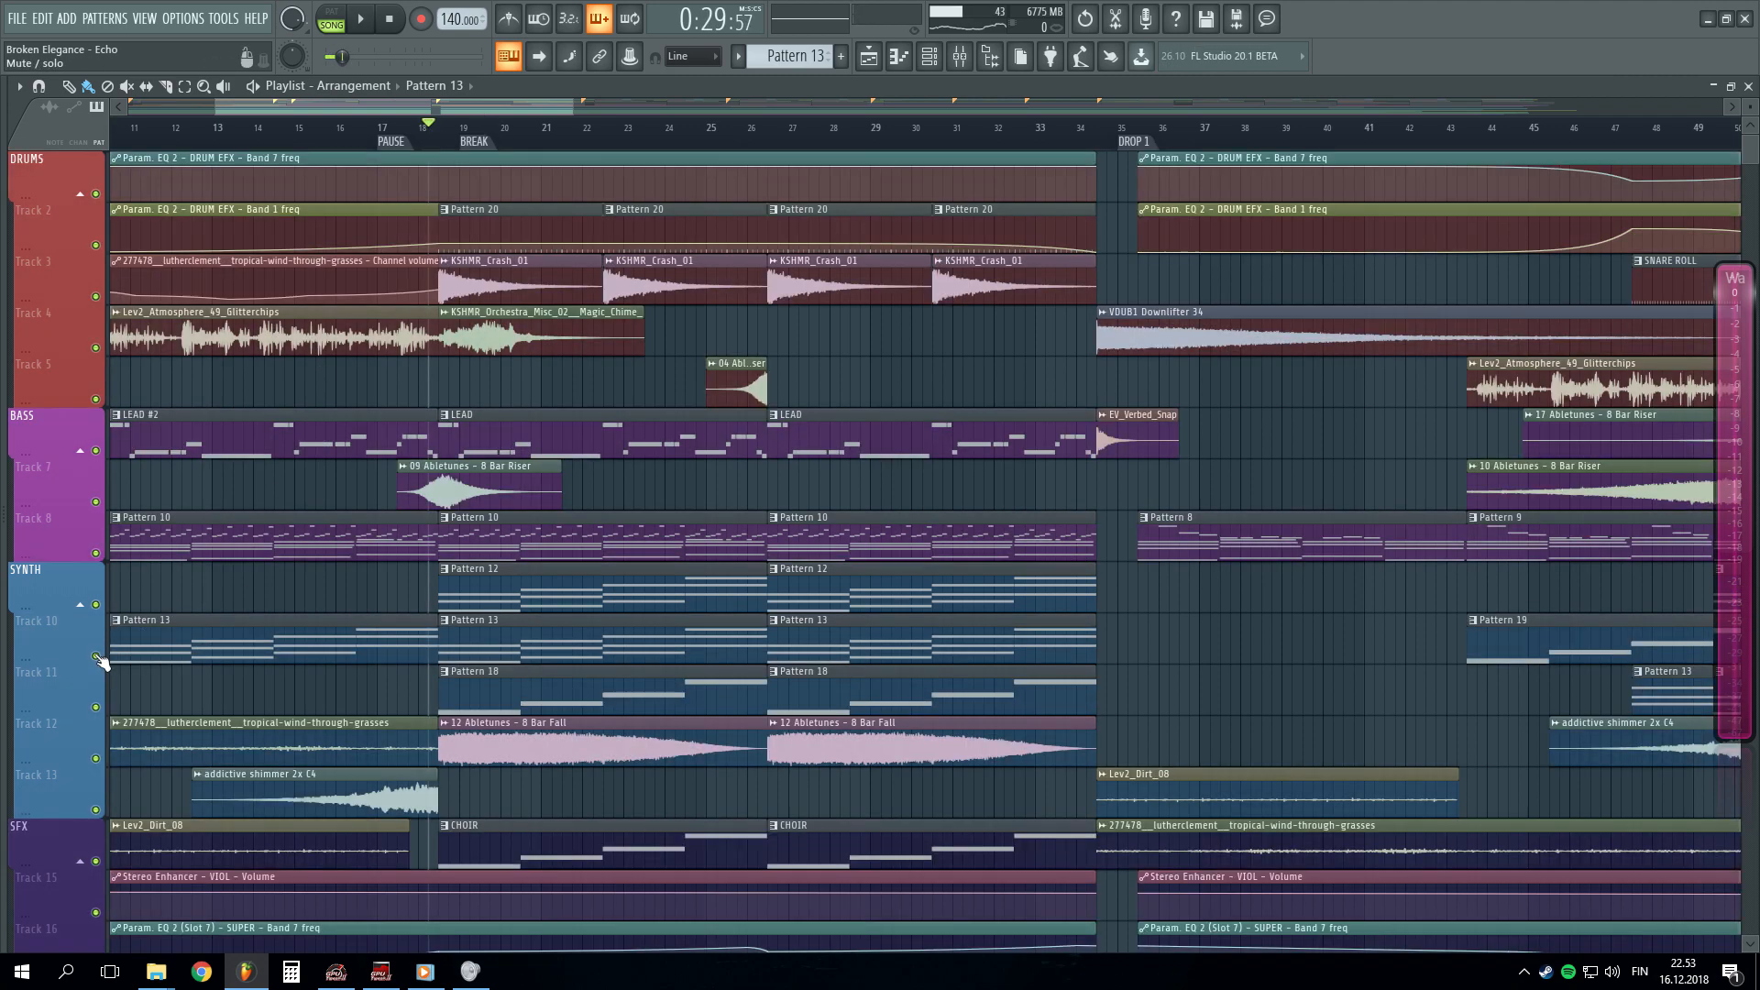
# - Play the BREAK section from the first Pattern 12 clip and audition its parts in the mixer, selecting the CHOIR track
pyautogui.press('space')
pyautogui.press('F9')
pyautogui.press('space')
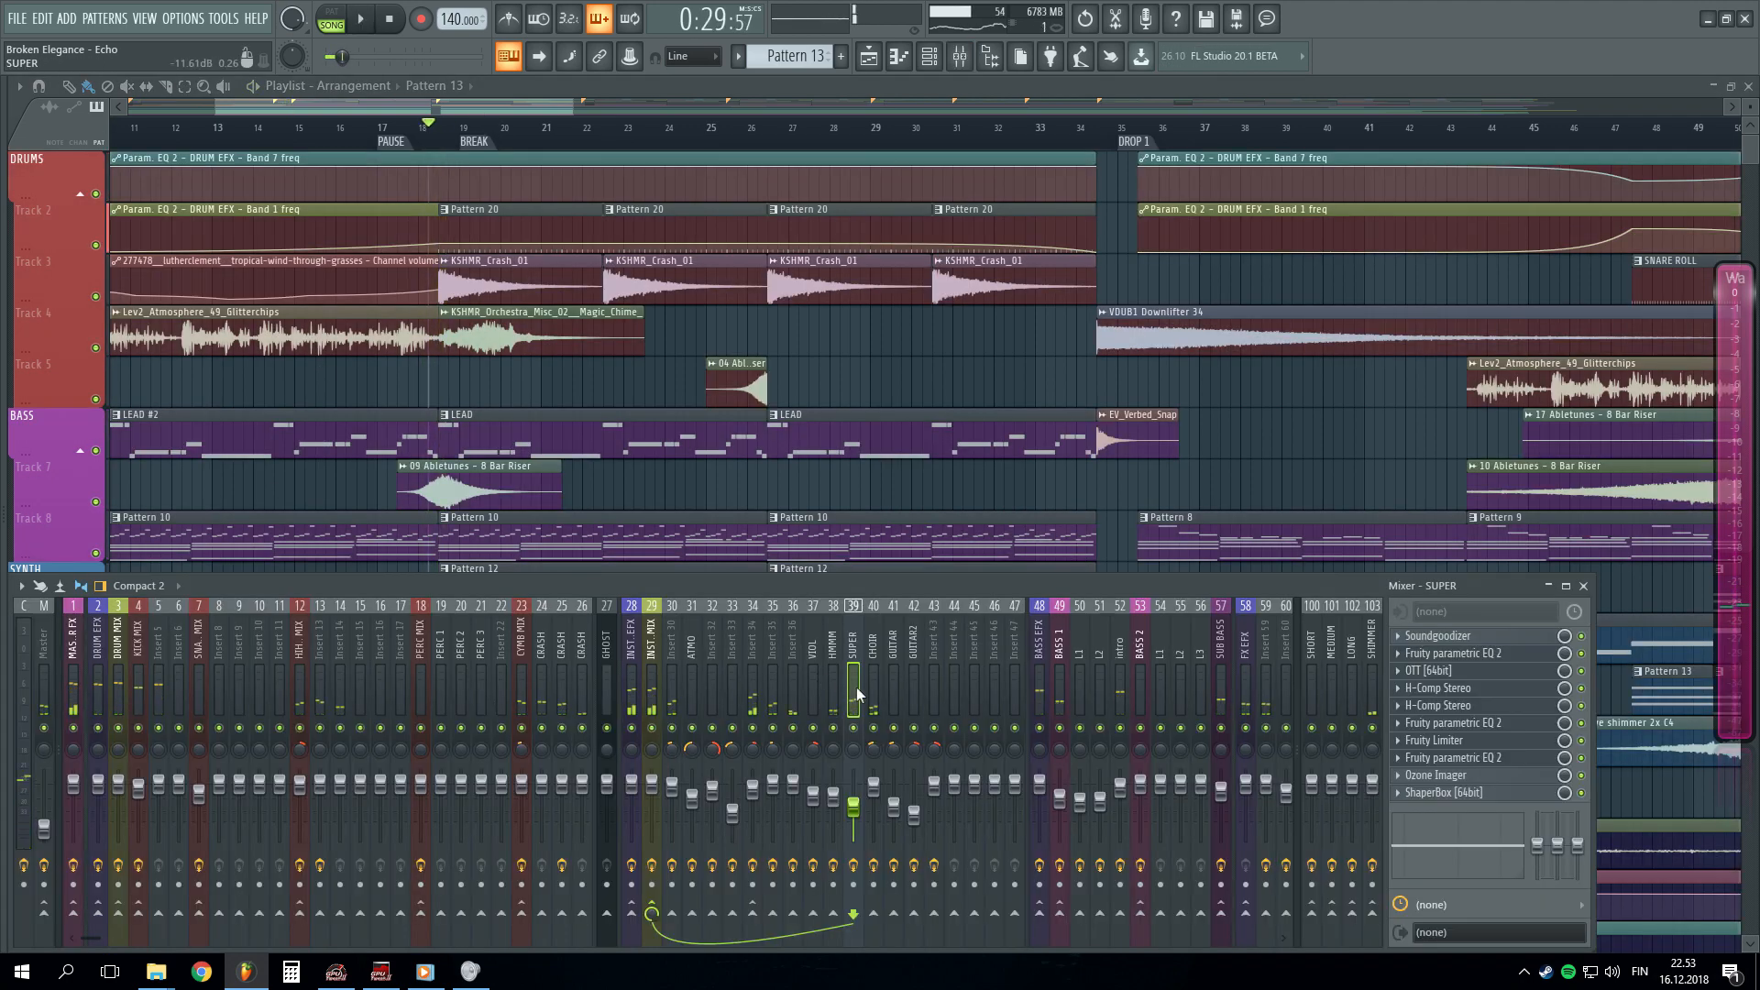
pyautogui.press('space')
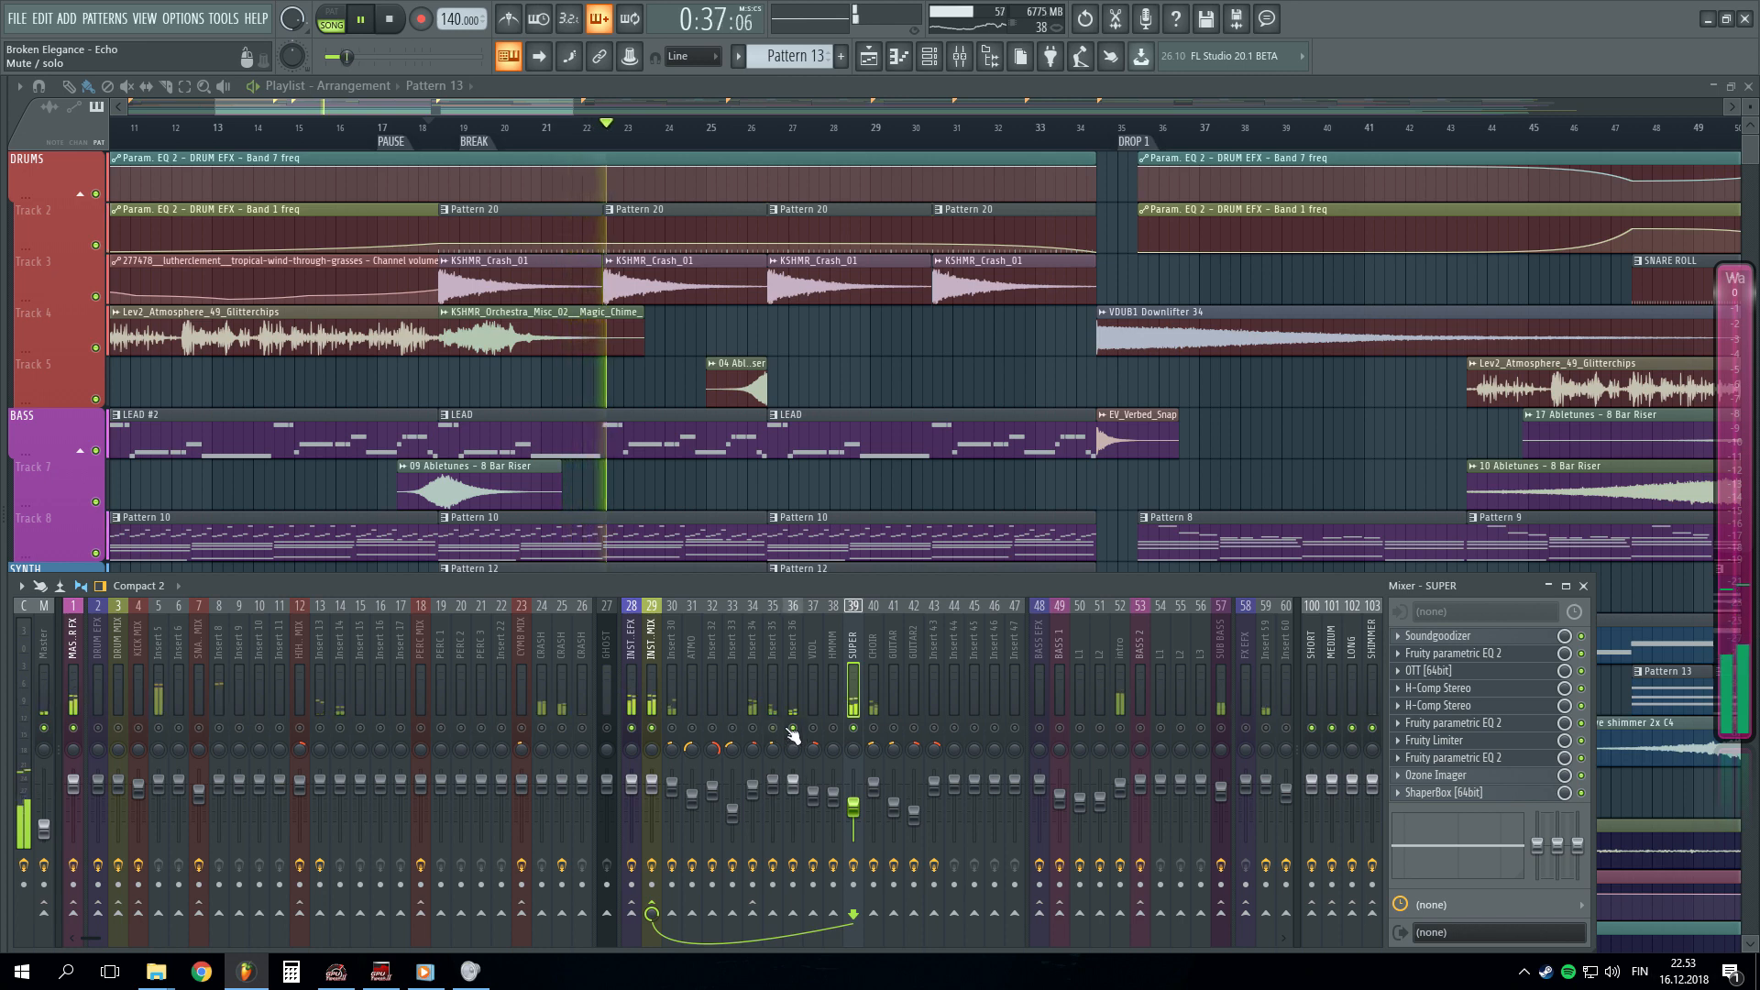
pyautogui.click(868, 735)
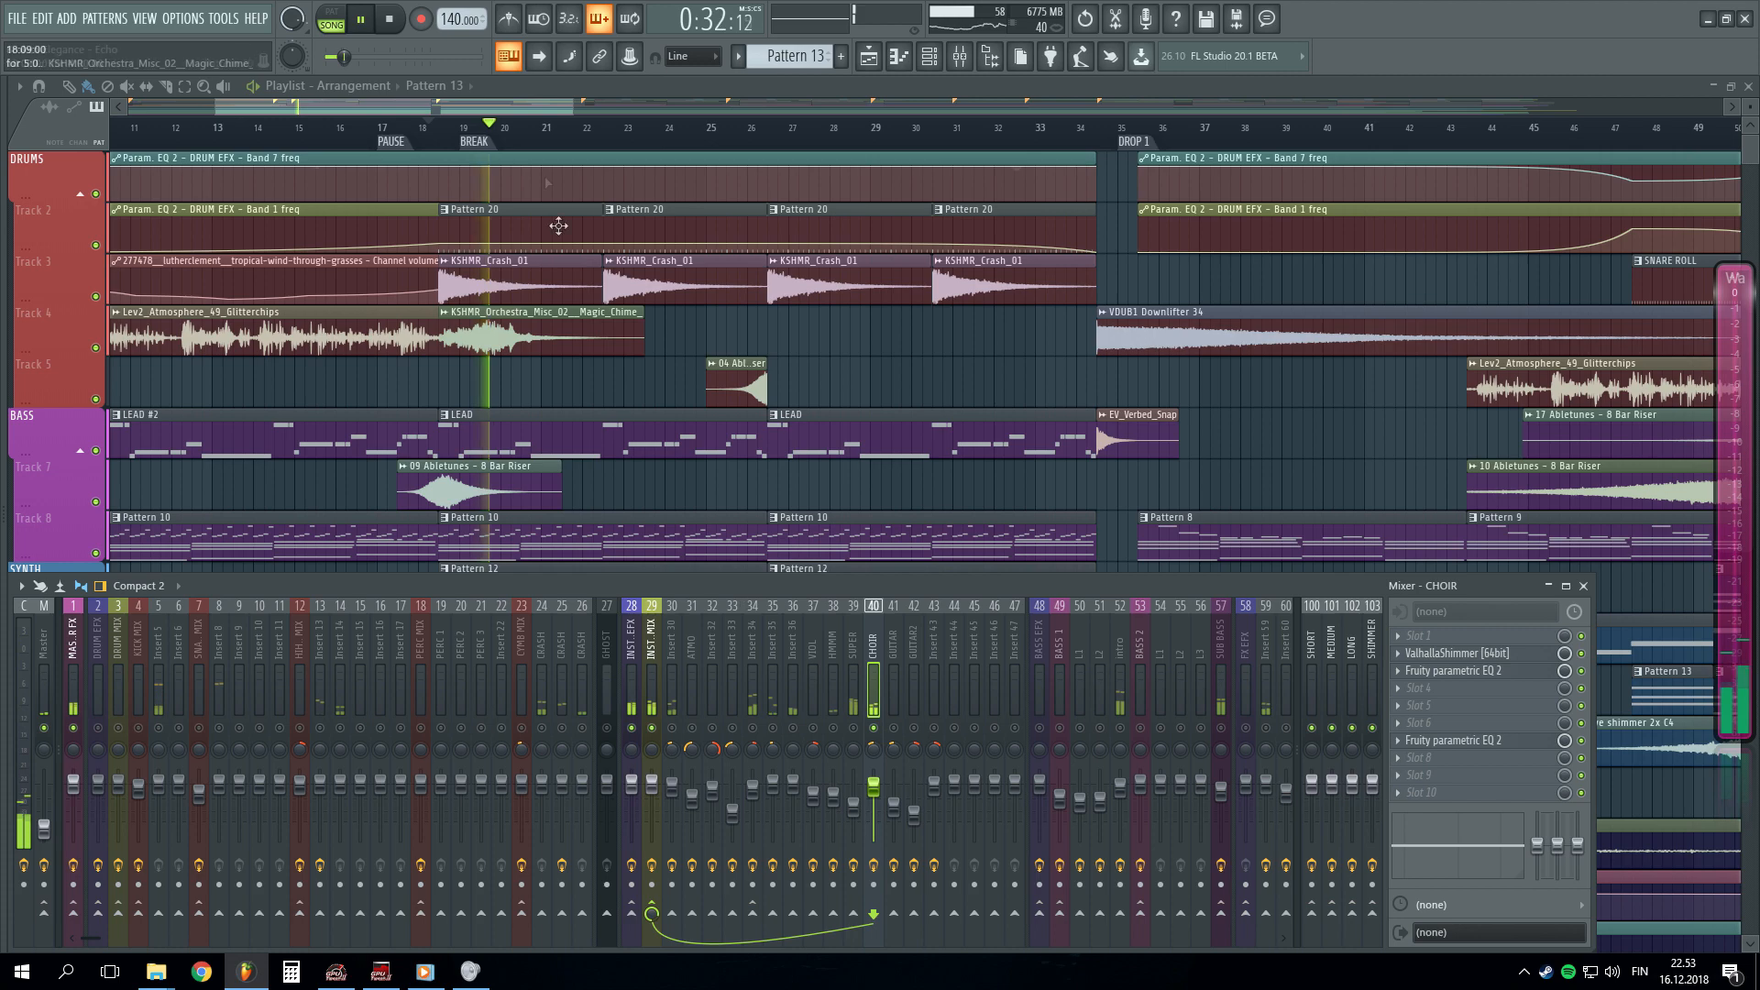
# - Open Pattern 12's Omnisphere #5 notes and check the instrument's mixer track, Insert 36, with the BREAK section replayed
pyautogui.click(553, 94)
pyautogui.scroll(-3, 607, 361)
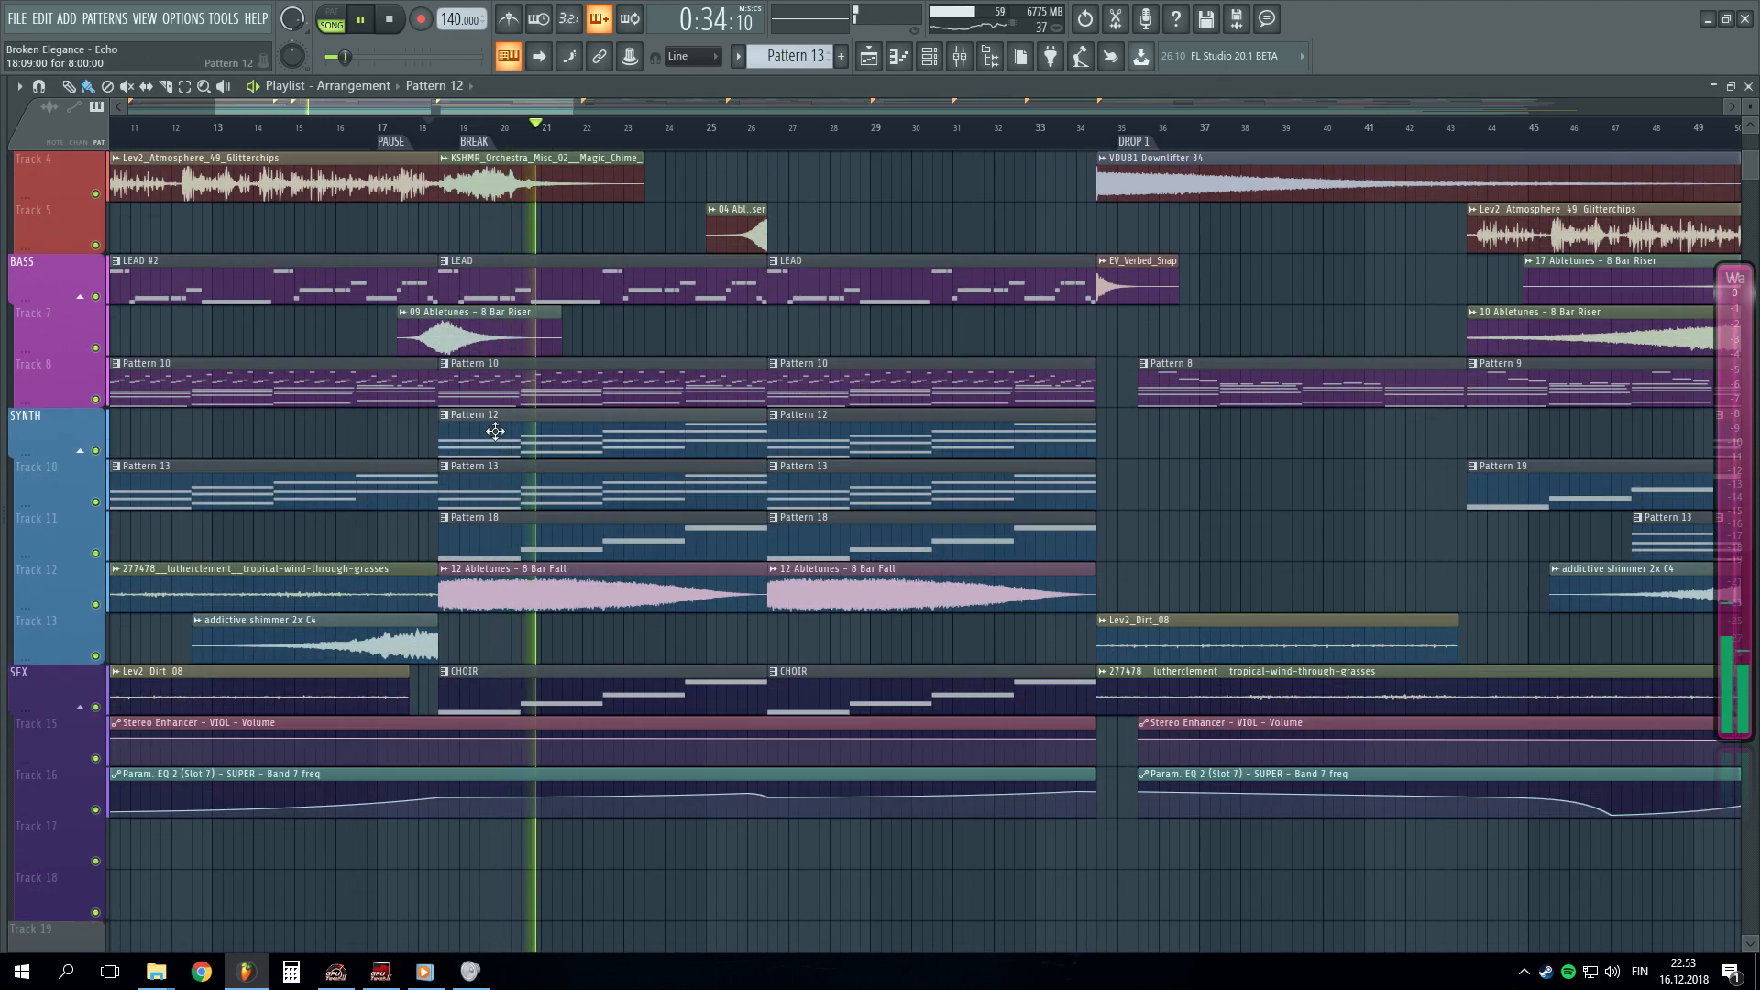
pyautogui.doubleClick(495, 430)
pyautogui.press('F9')
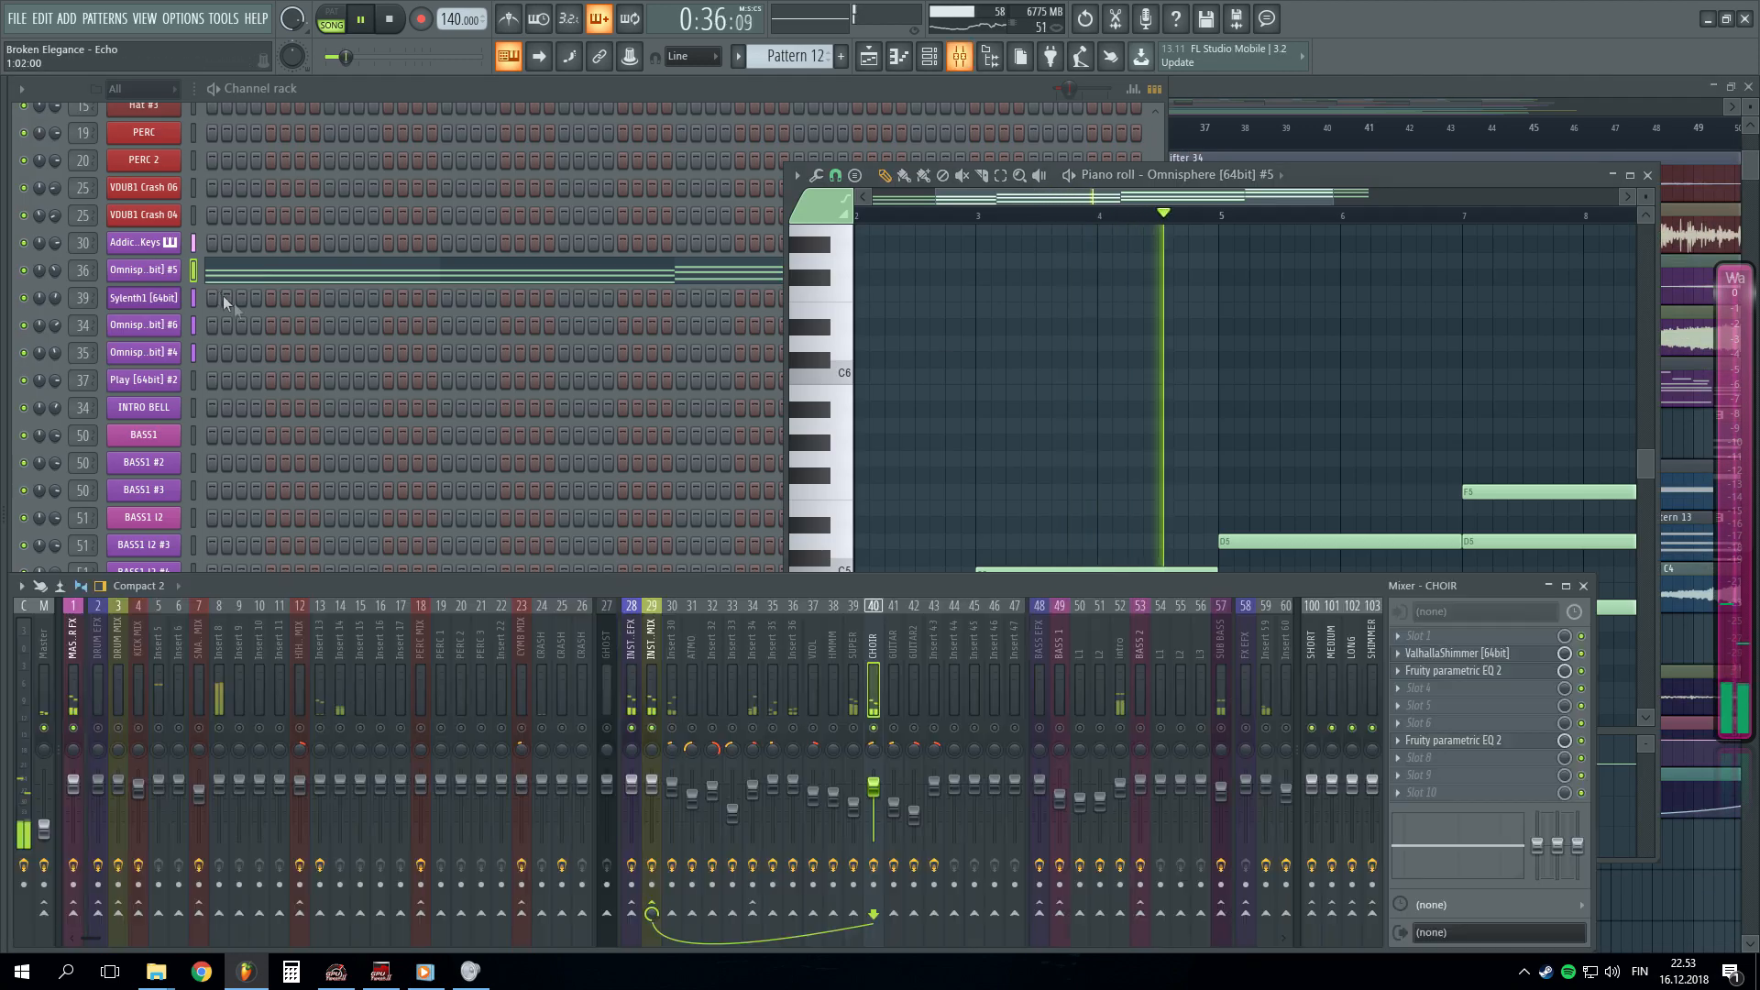
pyautogui.press('space')
pyautogui.click(795, 677)
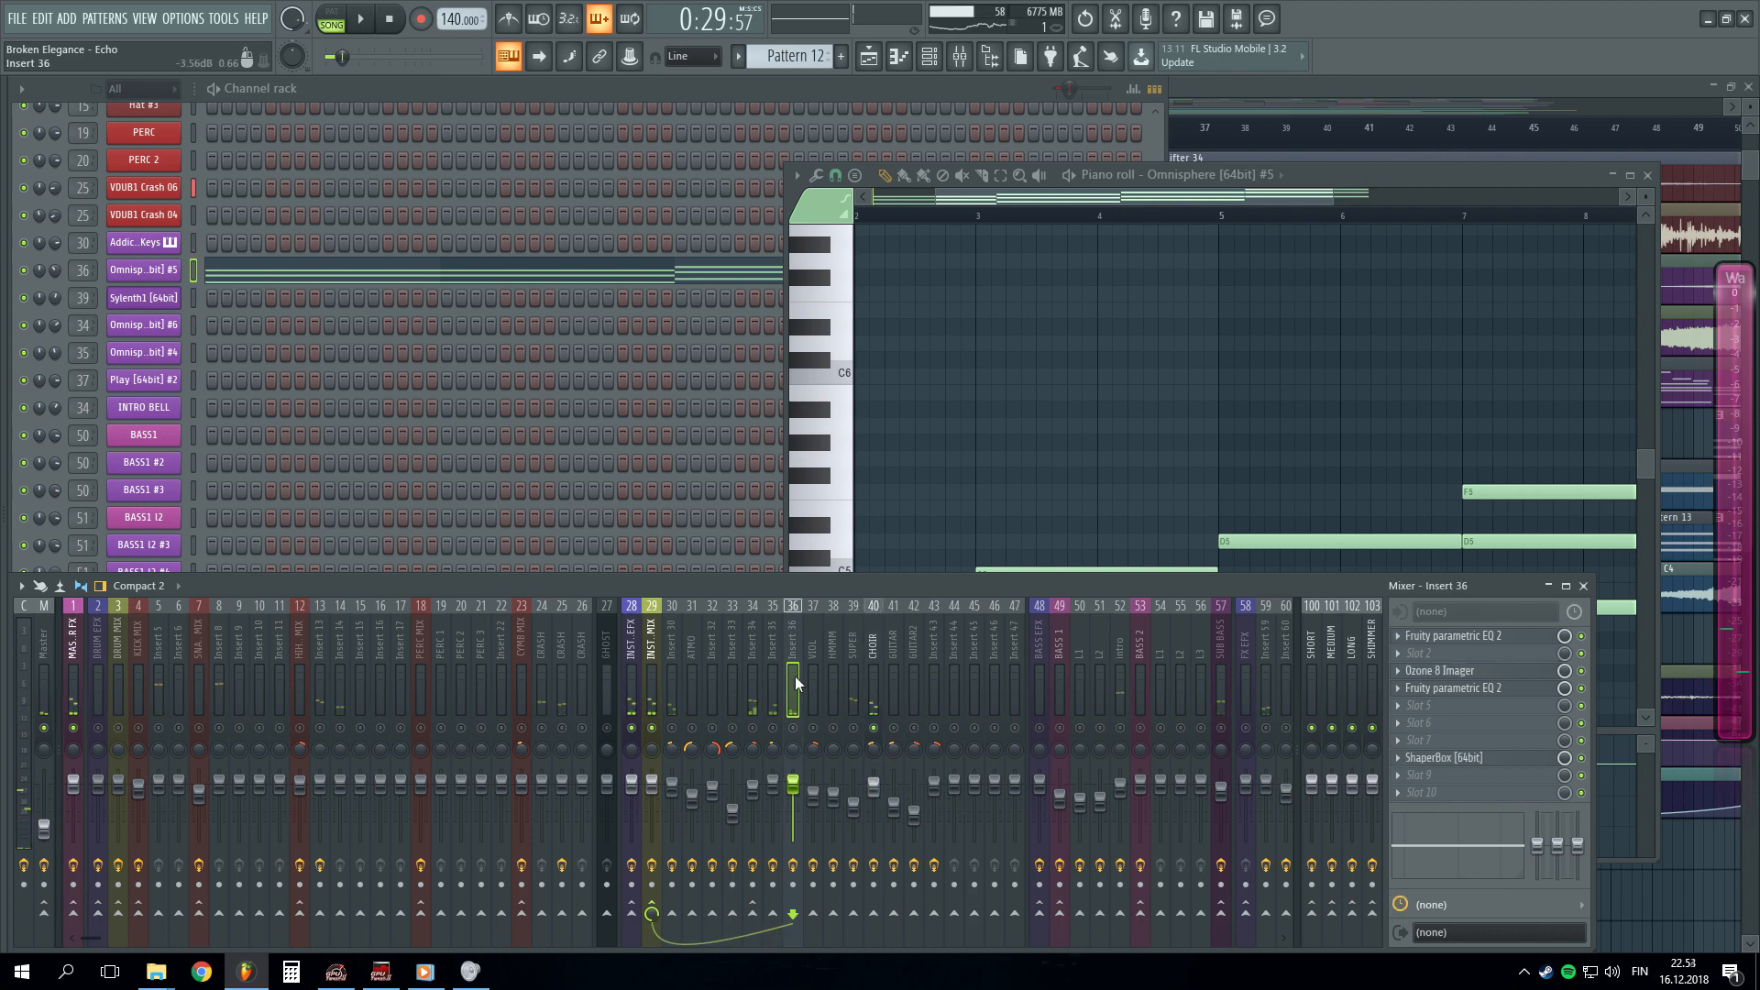
pyautogui.press('space')
# - Listen to the BREAK section in the playlist, stop playback, and check the BASS 1 mixer track
pyautogui.click(1201, 86)
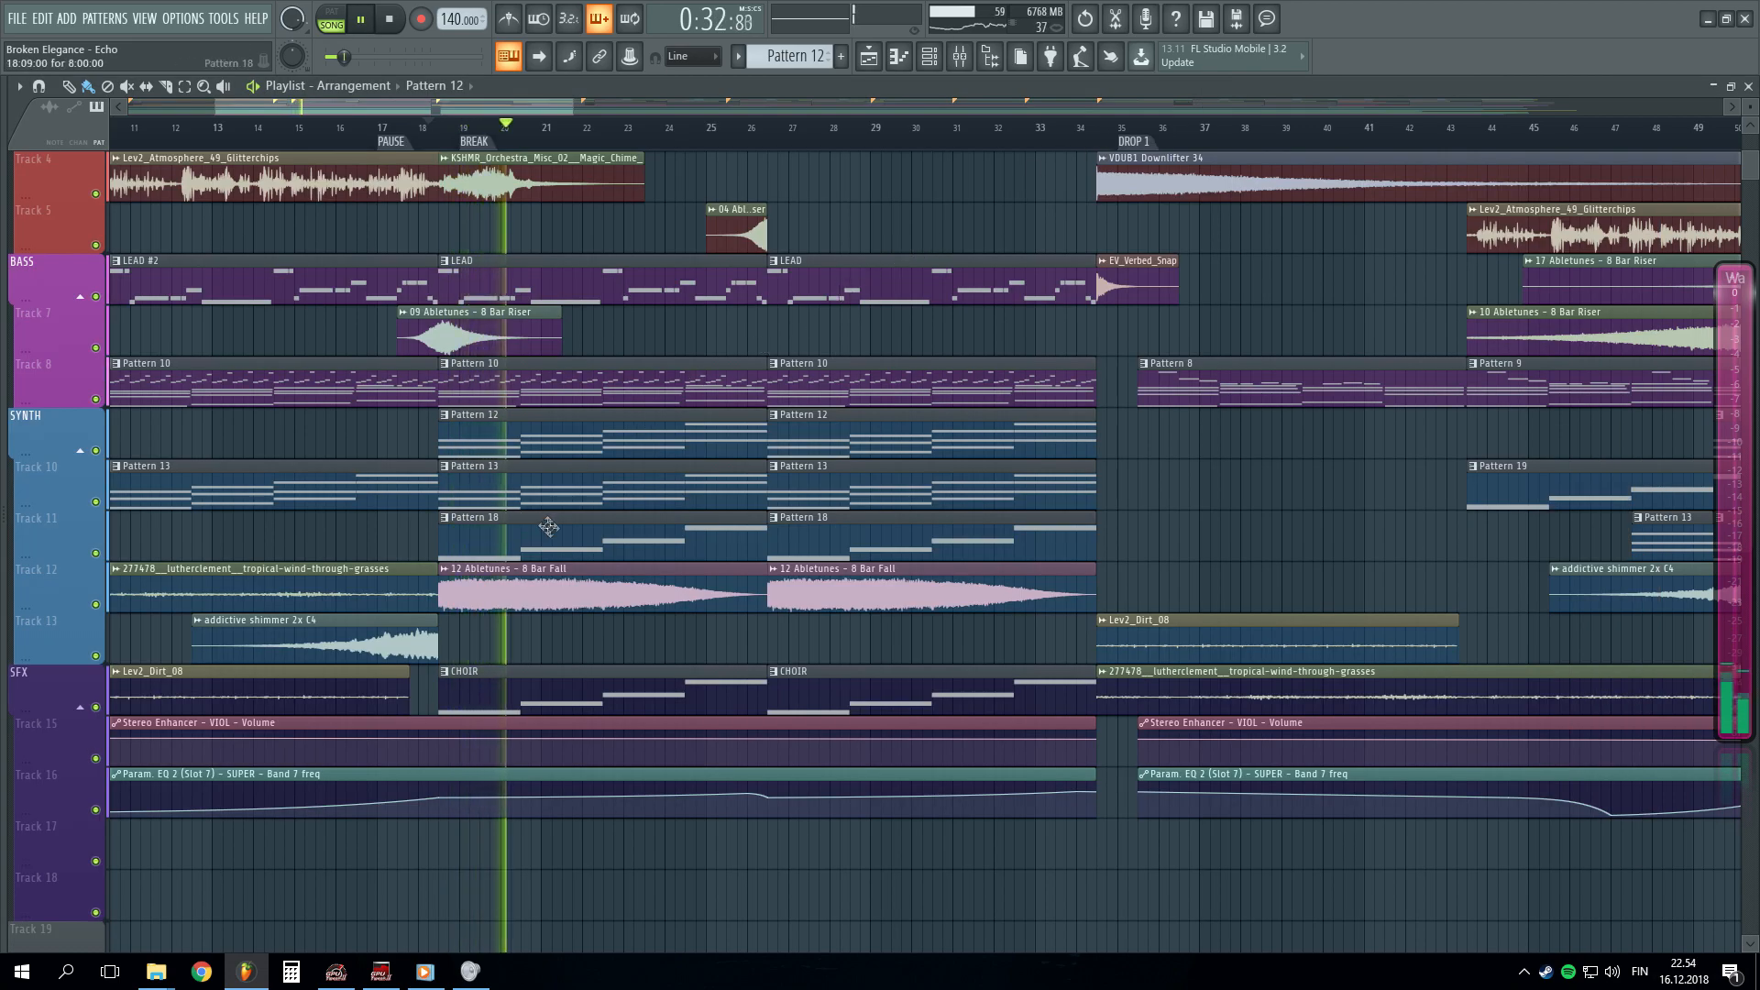
pyautogui.scroll(3, 564, 713)
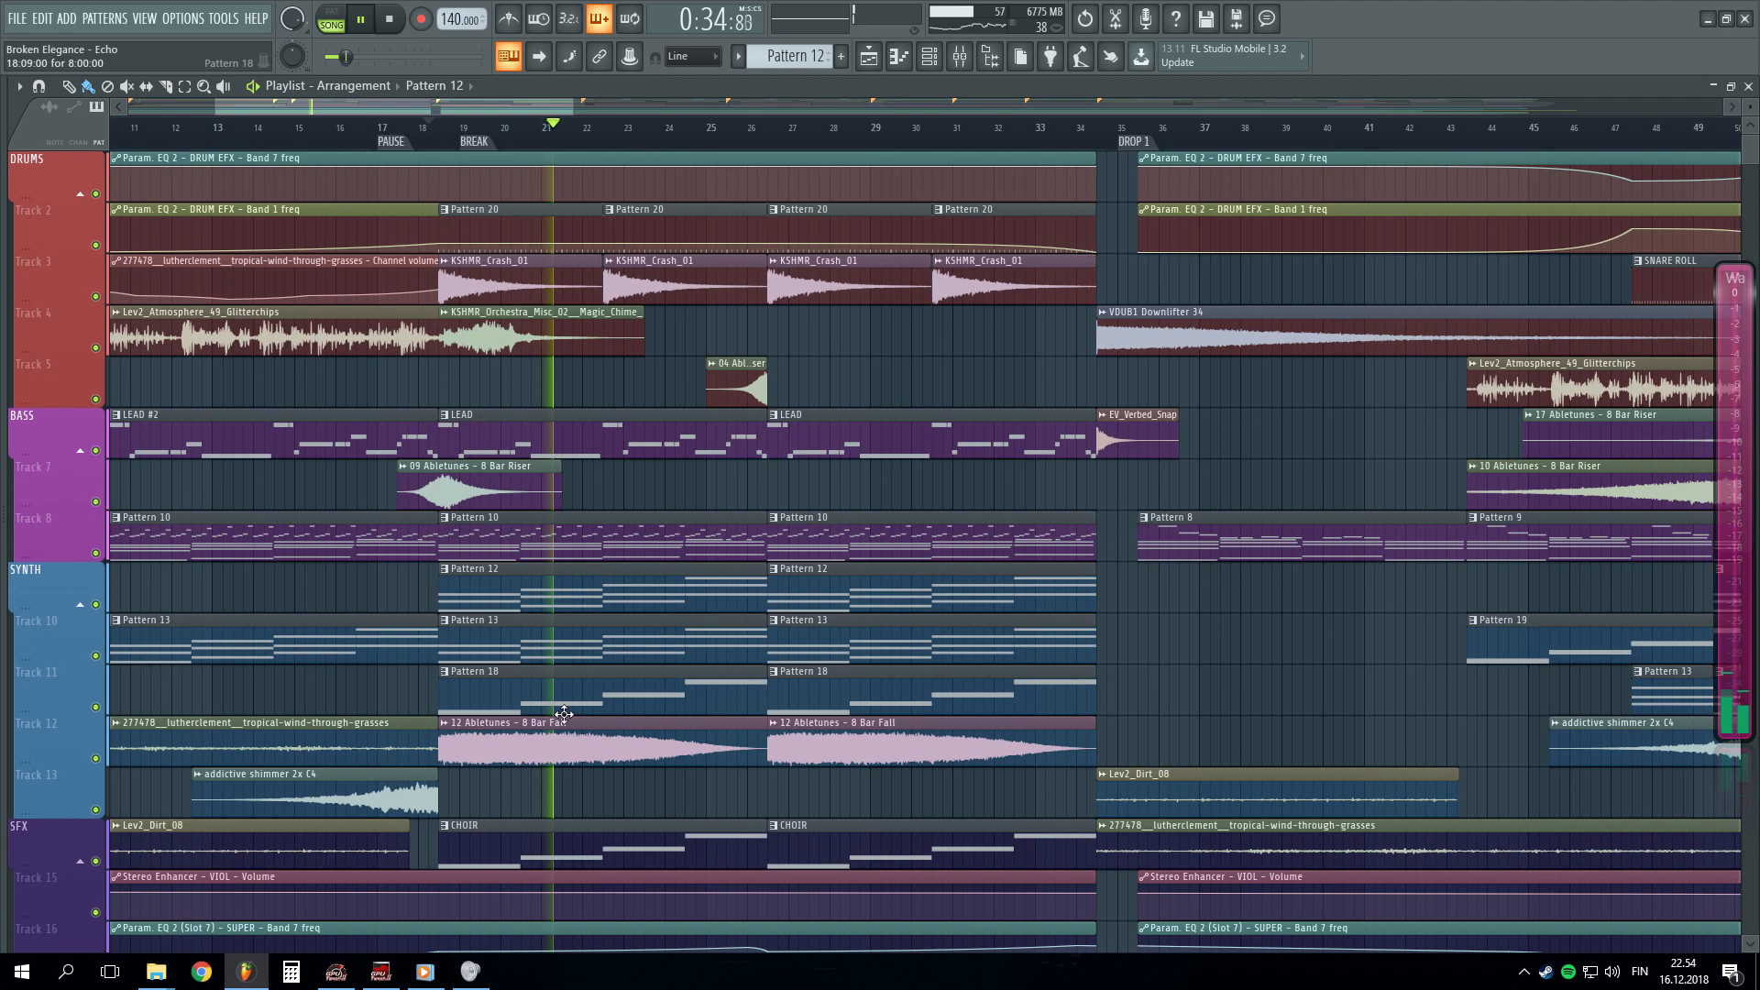
pyautogui.press('space')
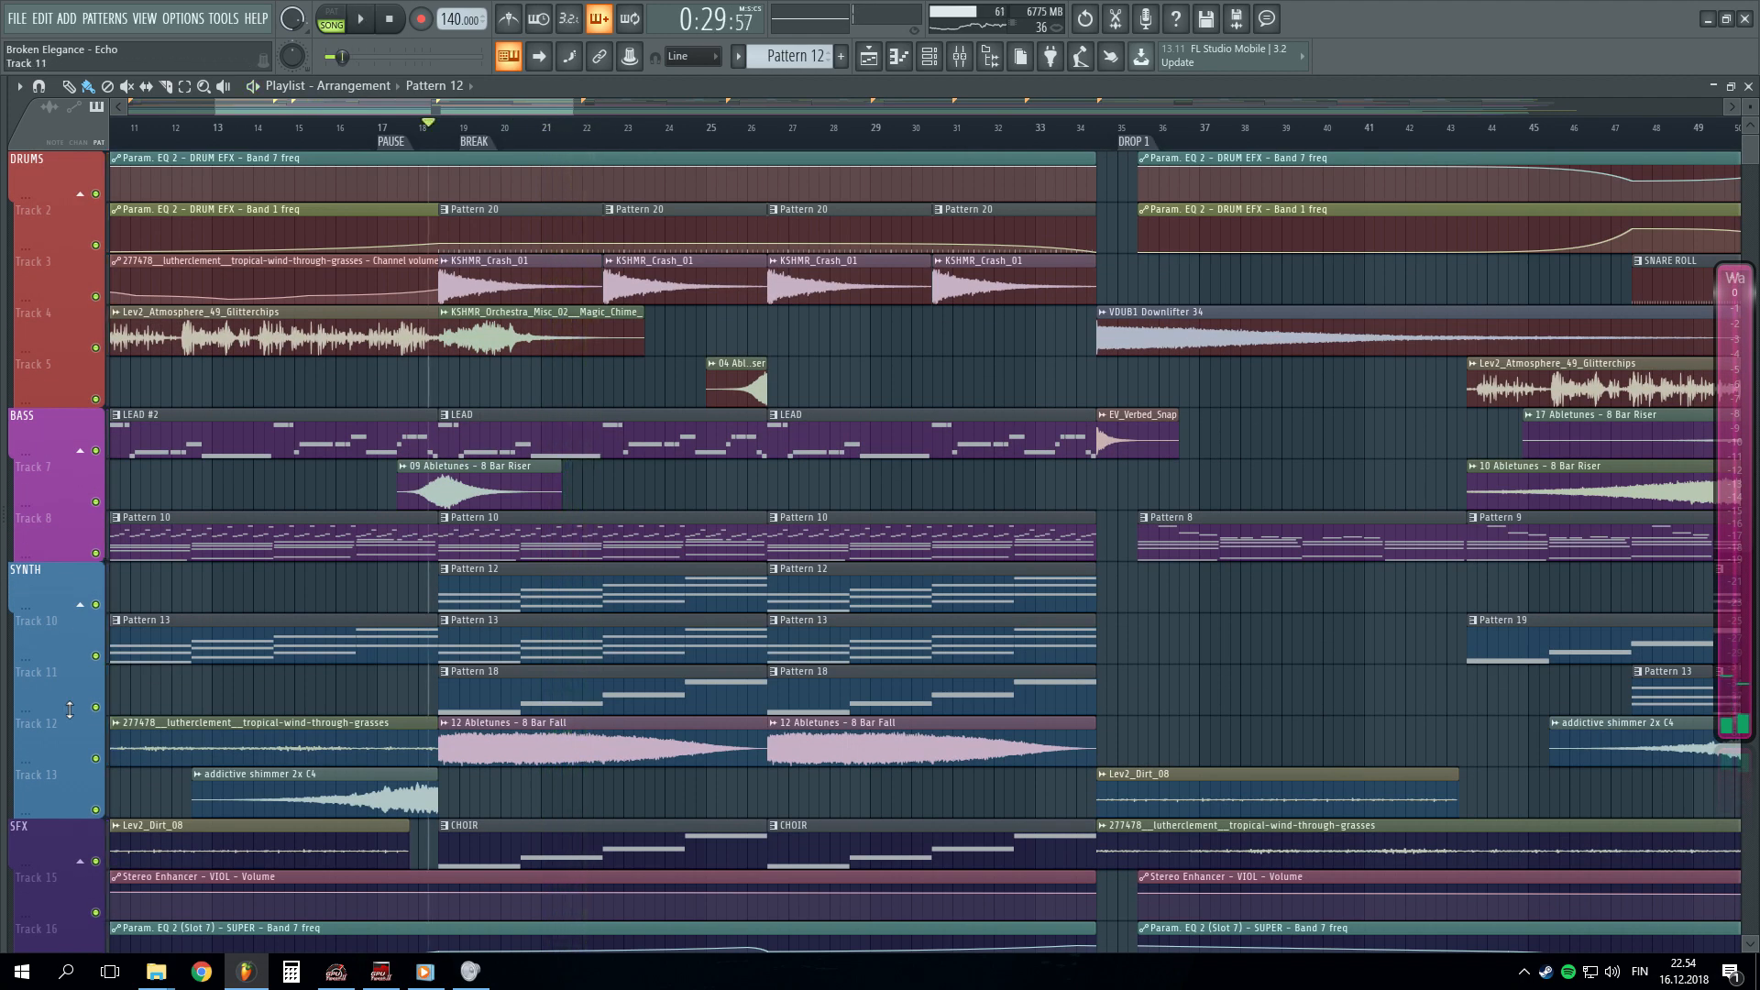
pyautogui.press('F9')
pyautogui.click(1059, 679)
pyautogui.click(680, 90)
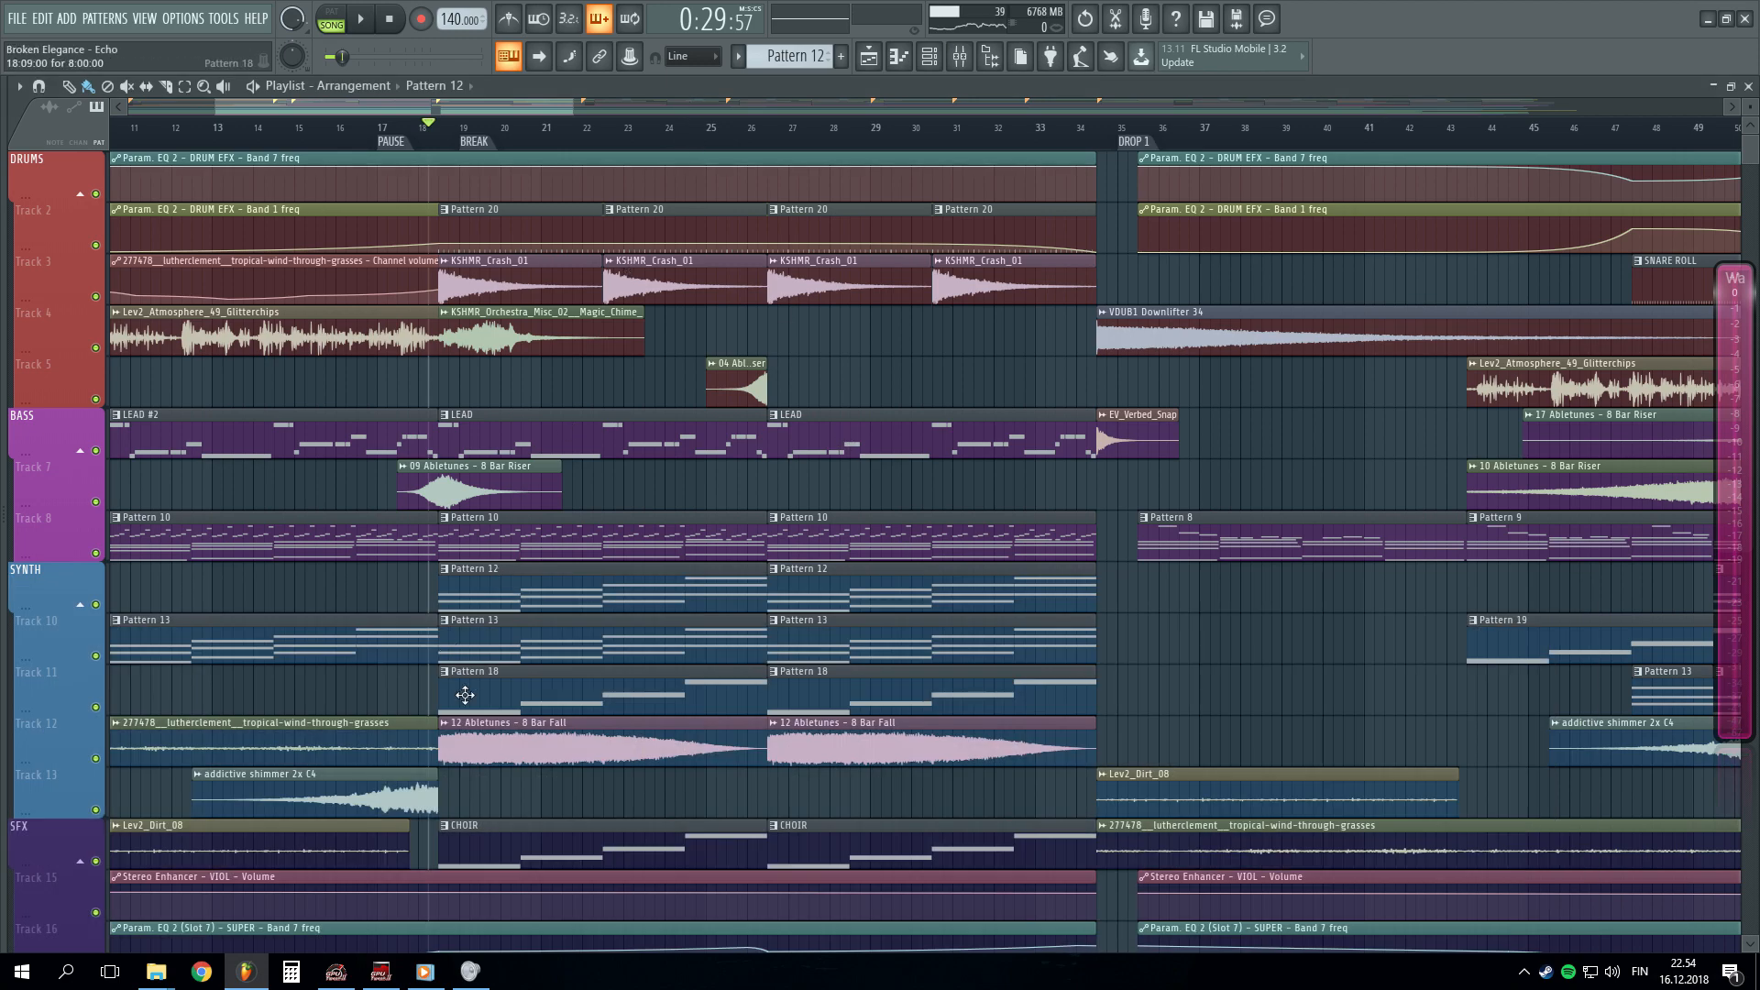
# - Open Pattern 18's INTRO BASS Serum instrument past the missing-wavetable message and audition a note
pyautogui.doubleClick(465, 695)
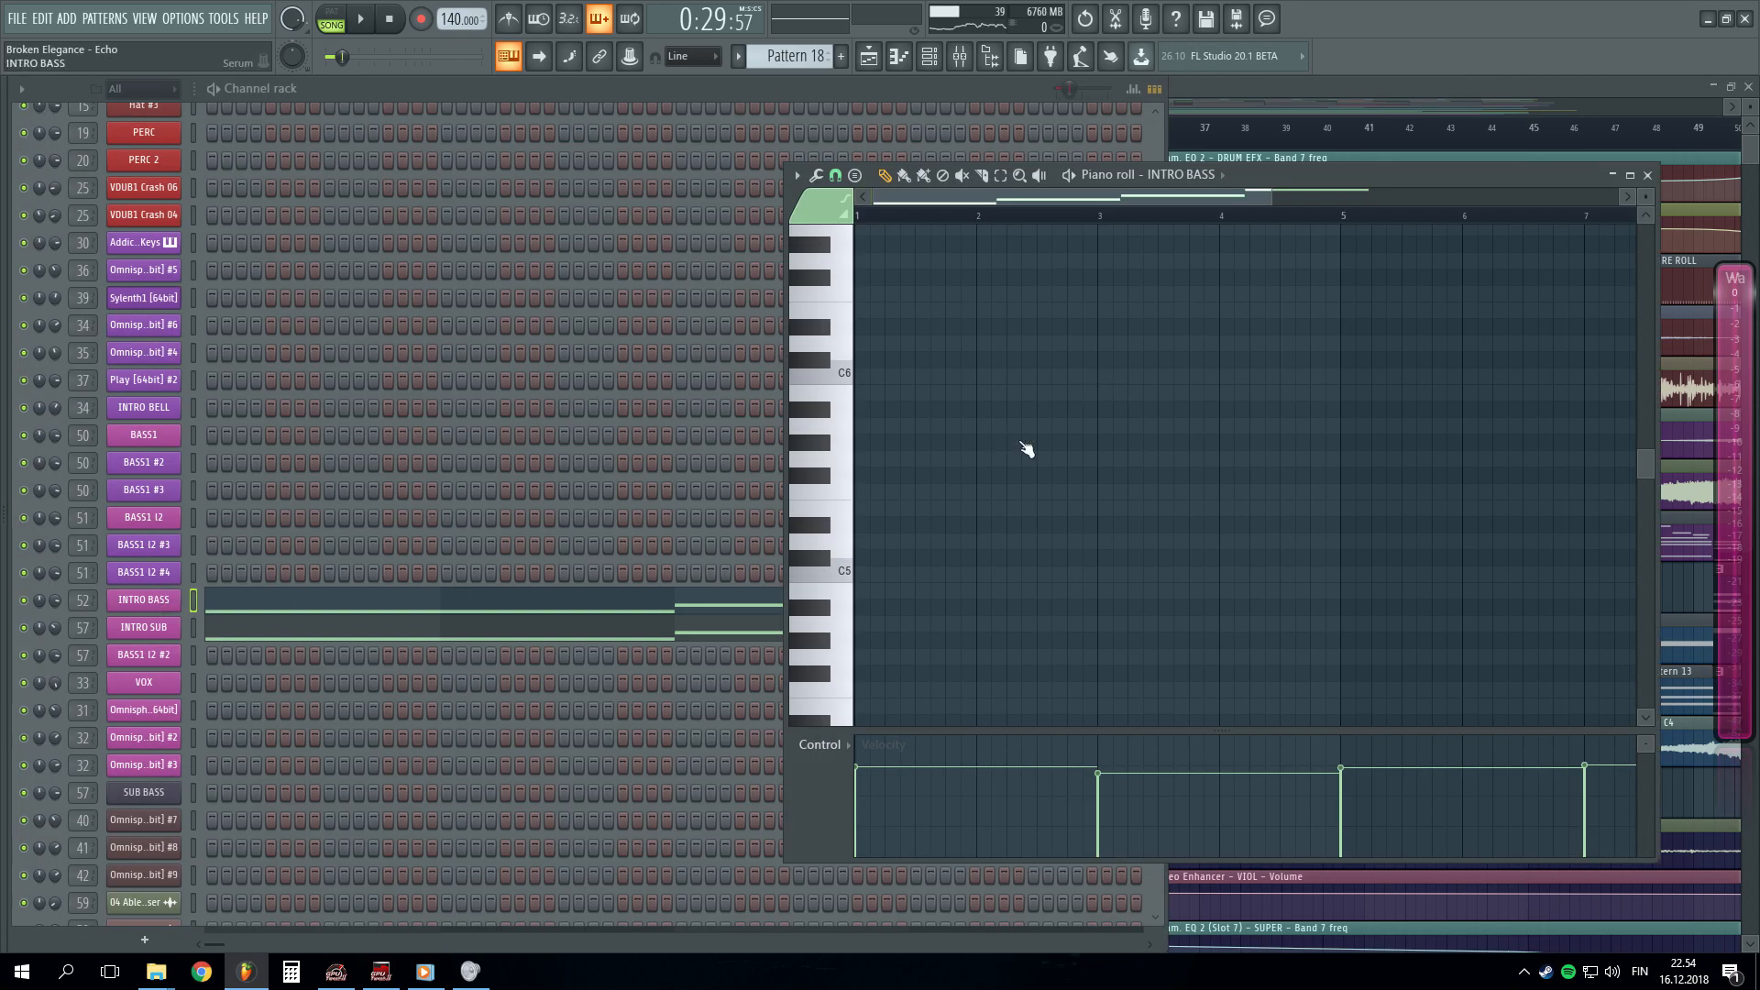
pyautogui.click(144, 600)
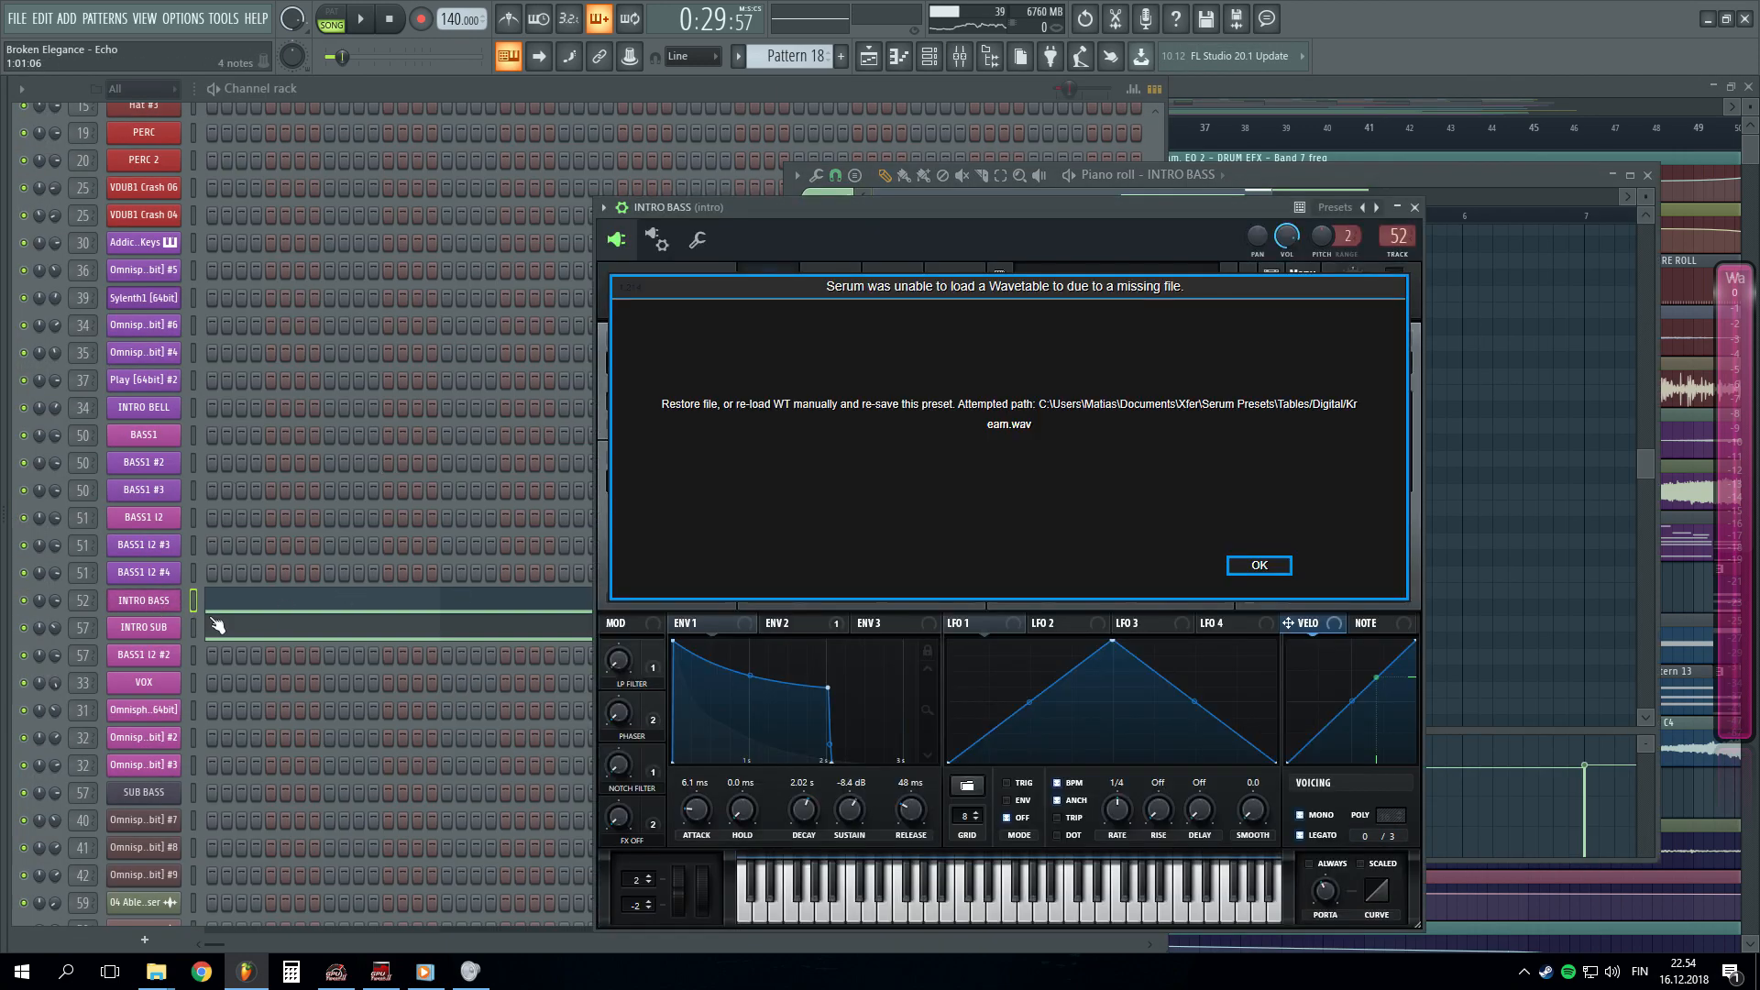
pyautogui.click(1260, 566)
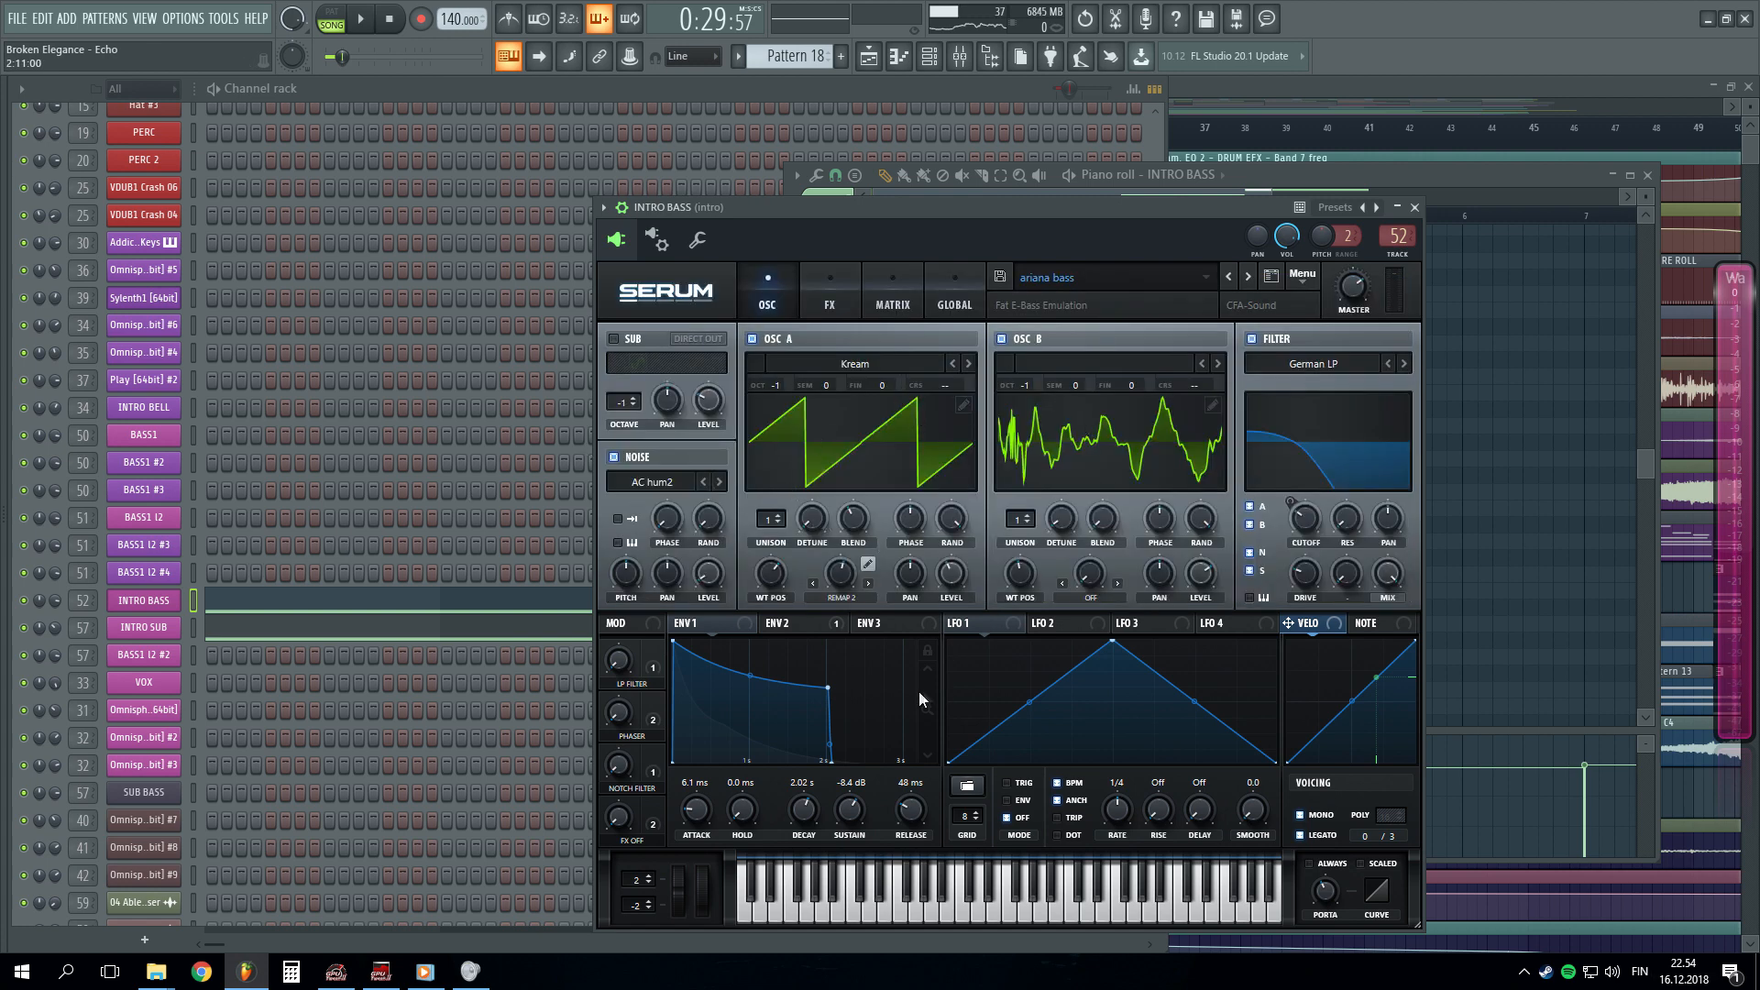
pyautogui.click(1057, 912)
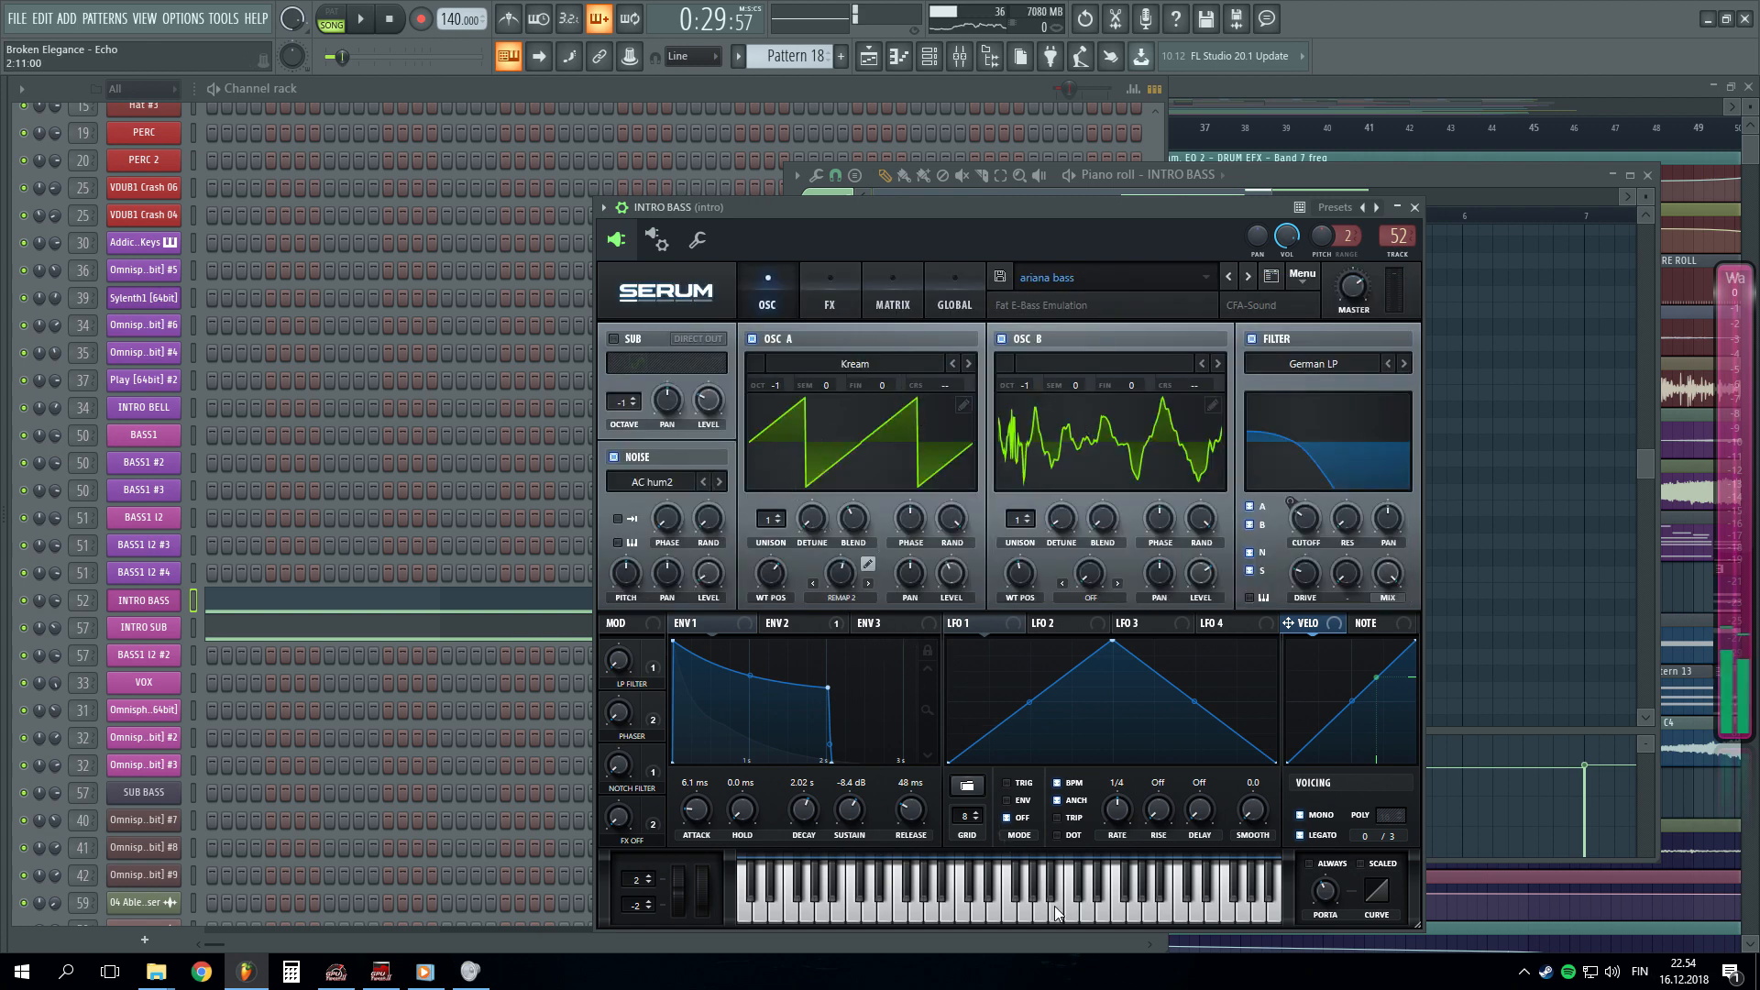
# - Play the BREAK section and examine the INTRO BASS mixer track, Serum oscillators and full effects chain
pyautogui.press('space')
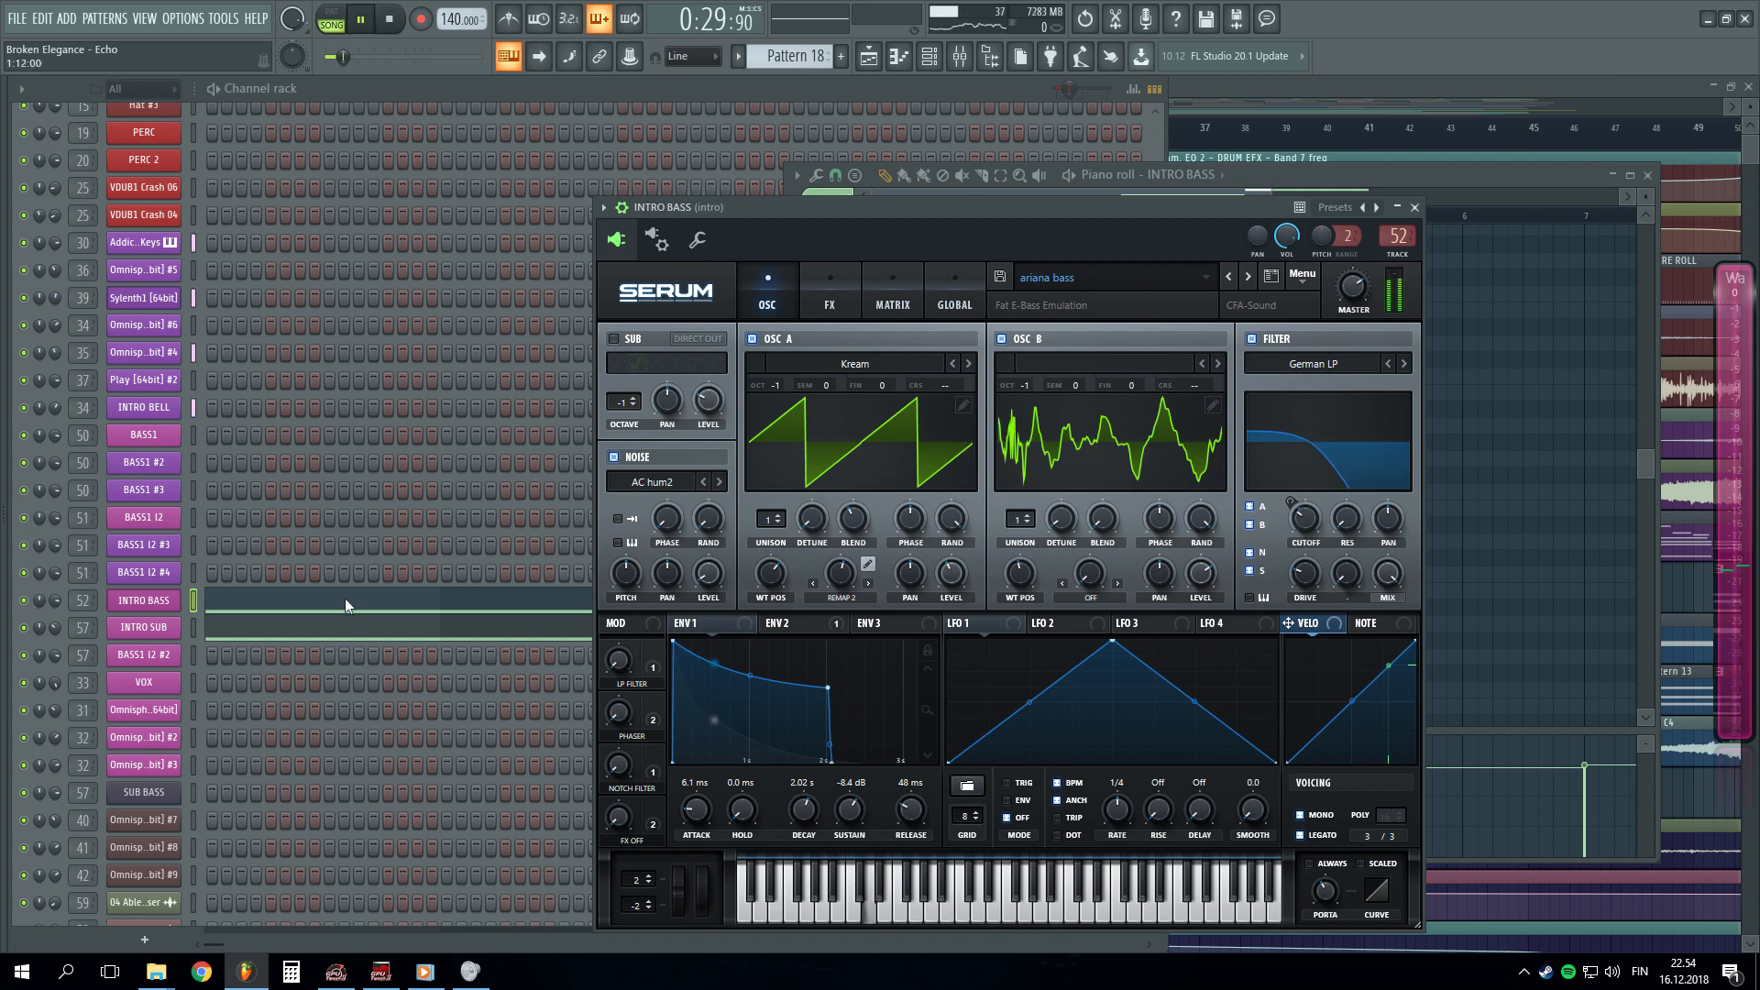
pyautogui.press('F9')
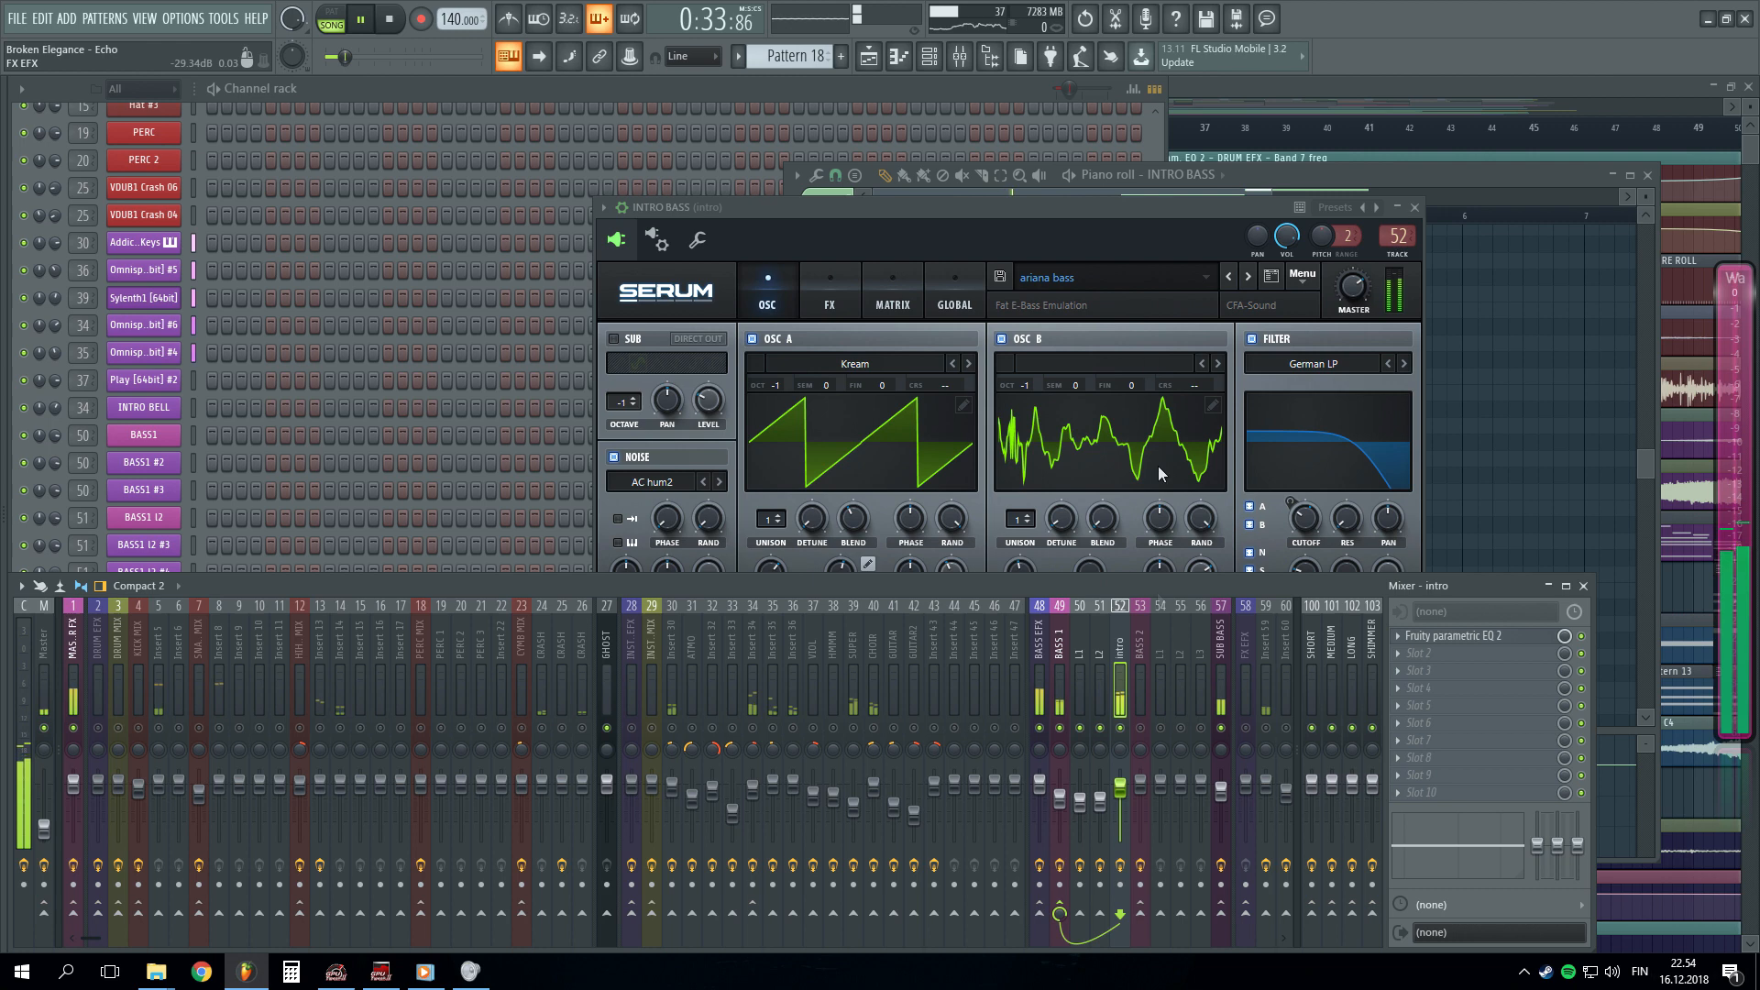
pyautogui.click(1026, 455)
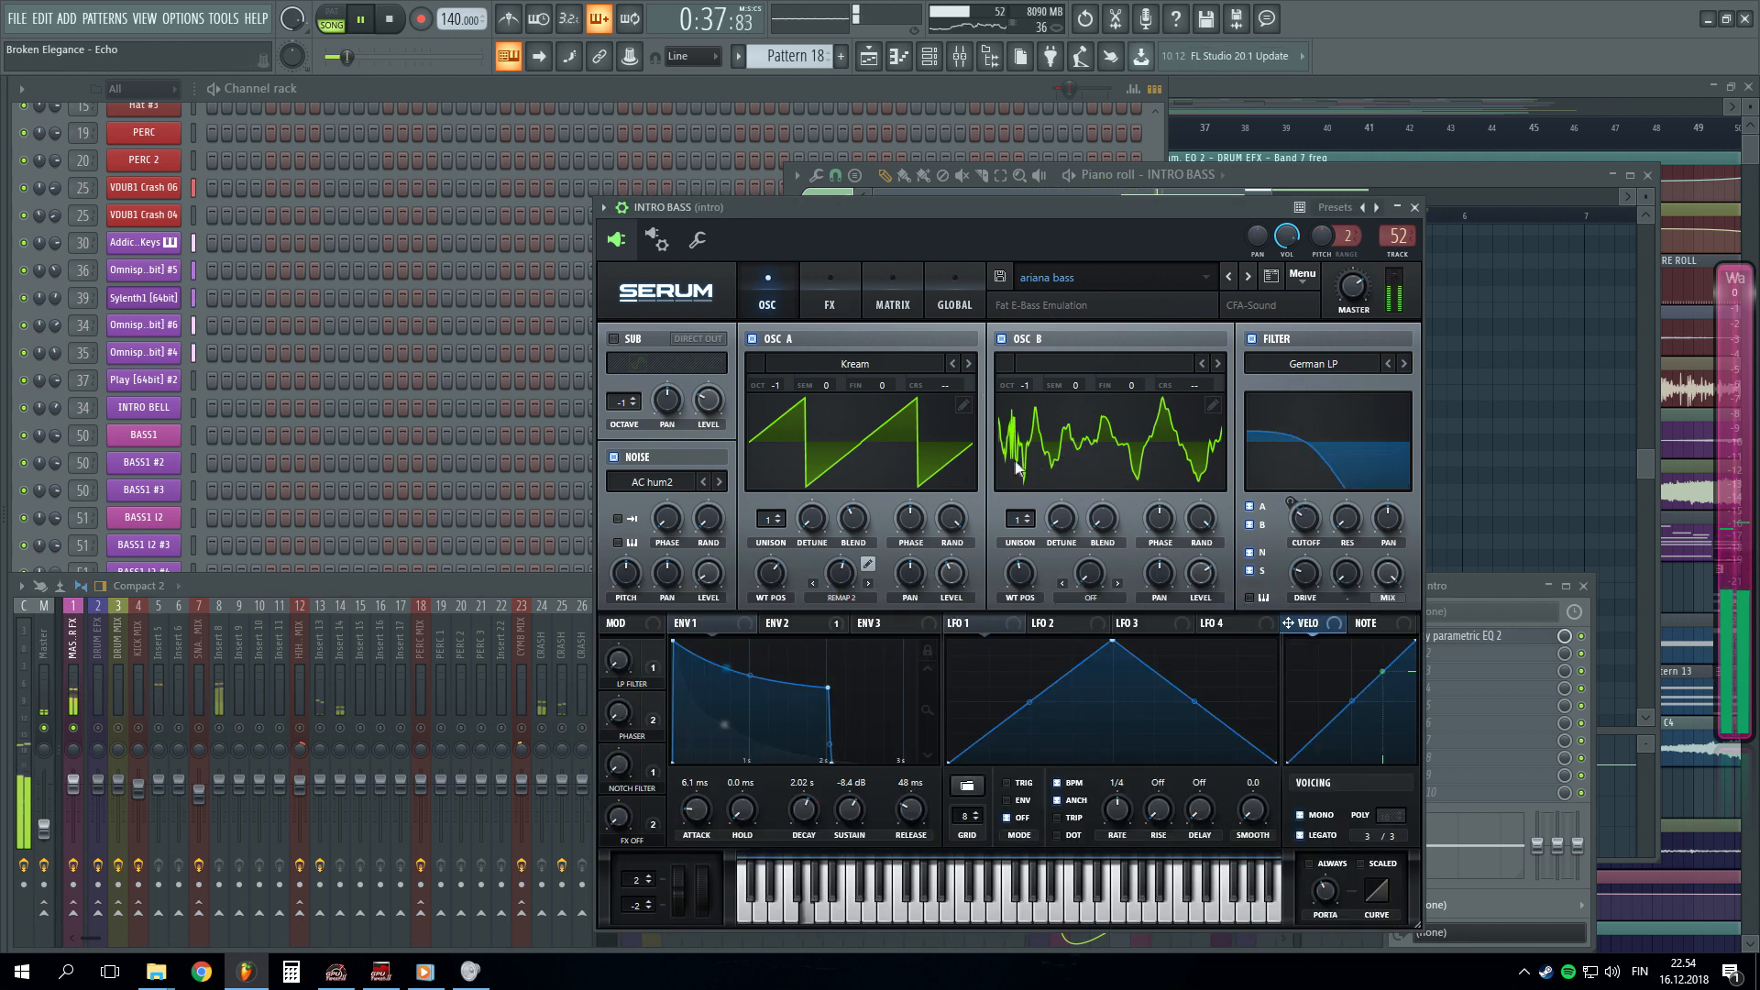
pyautogui.click(821, 303)
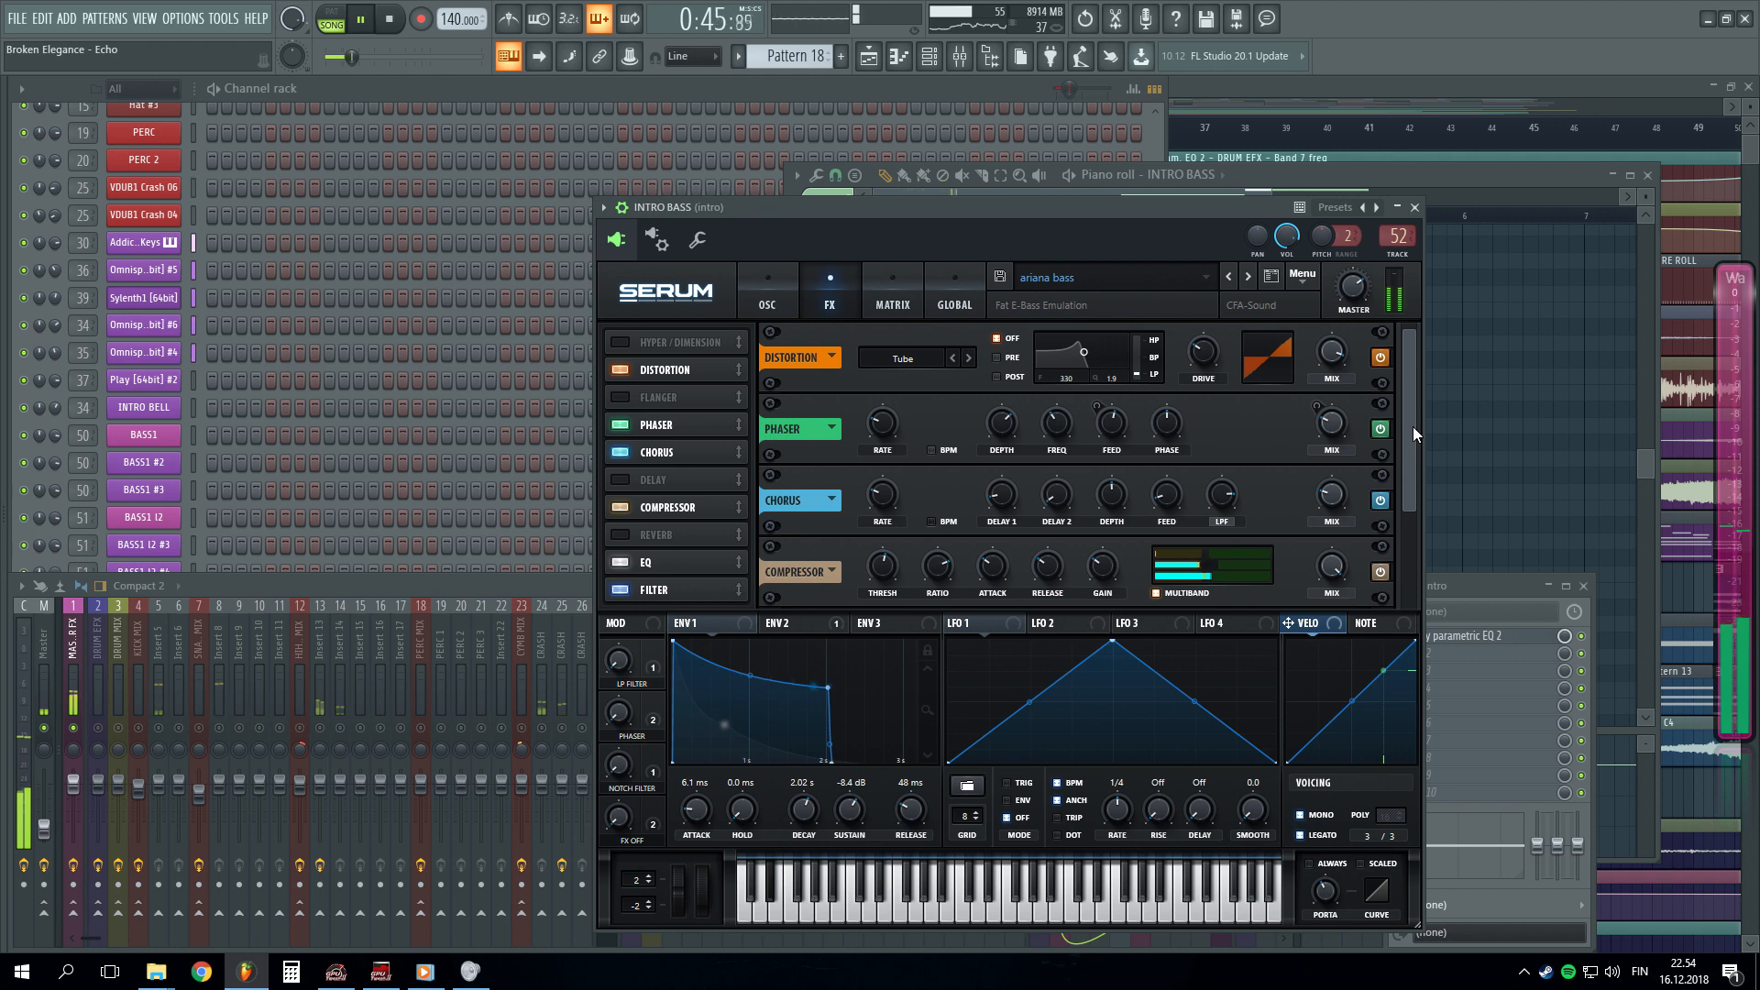
pyautogui.moveTo(1412, 427); pyautogui.dragTo(1421, 526)
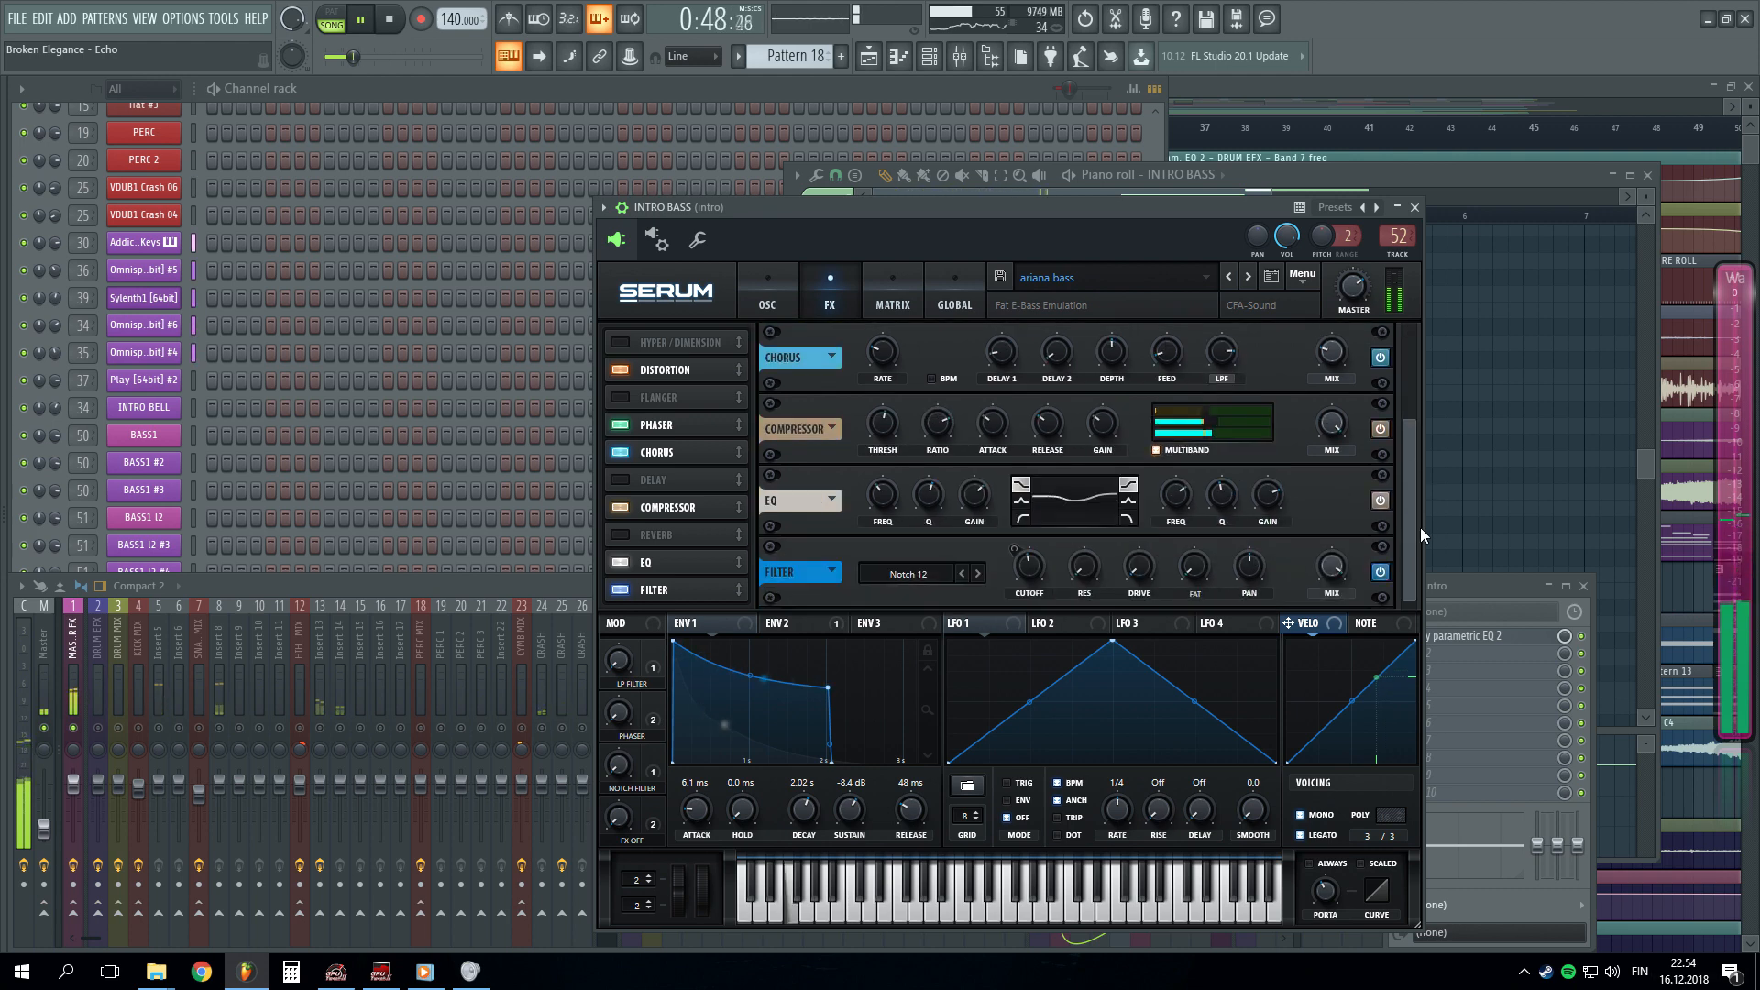
# - Close the INTRO BASS Serum instrument, stop playback, and return to the playlist arrangement
pyautogui.click(1414, 208)
pyautogui.press('space')
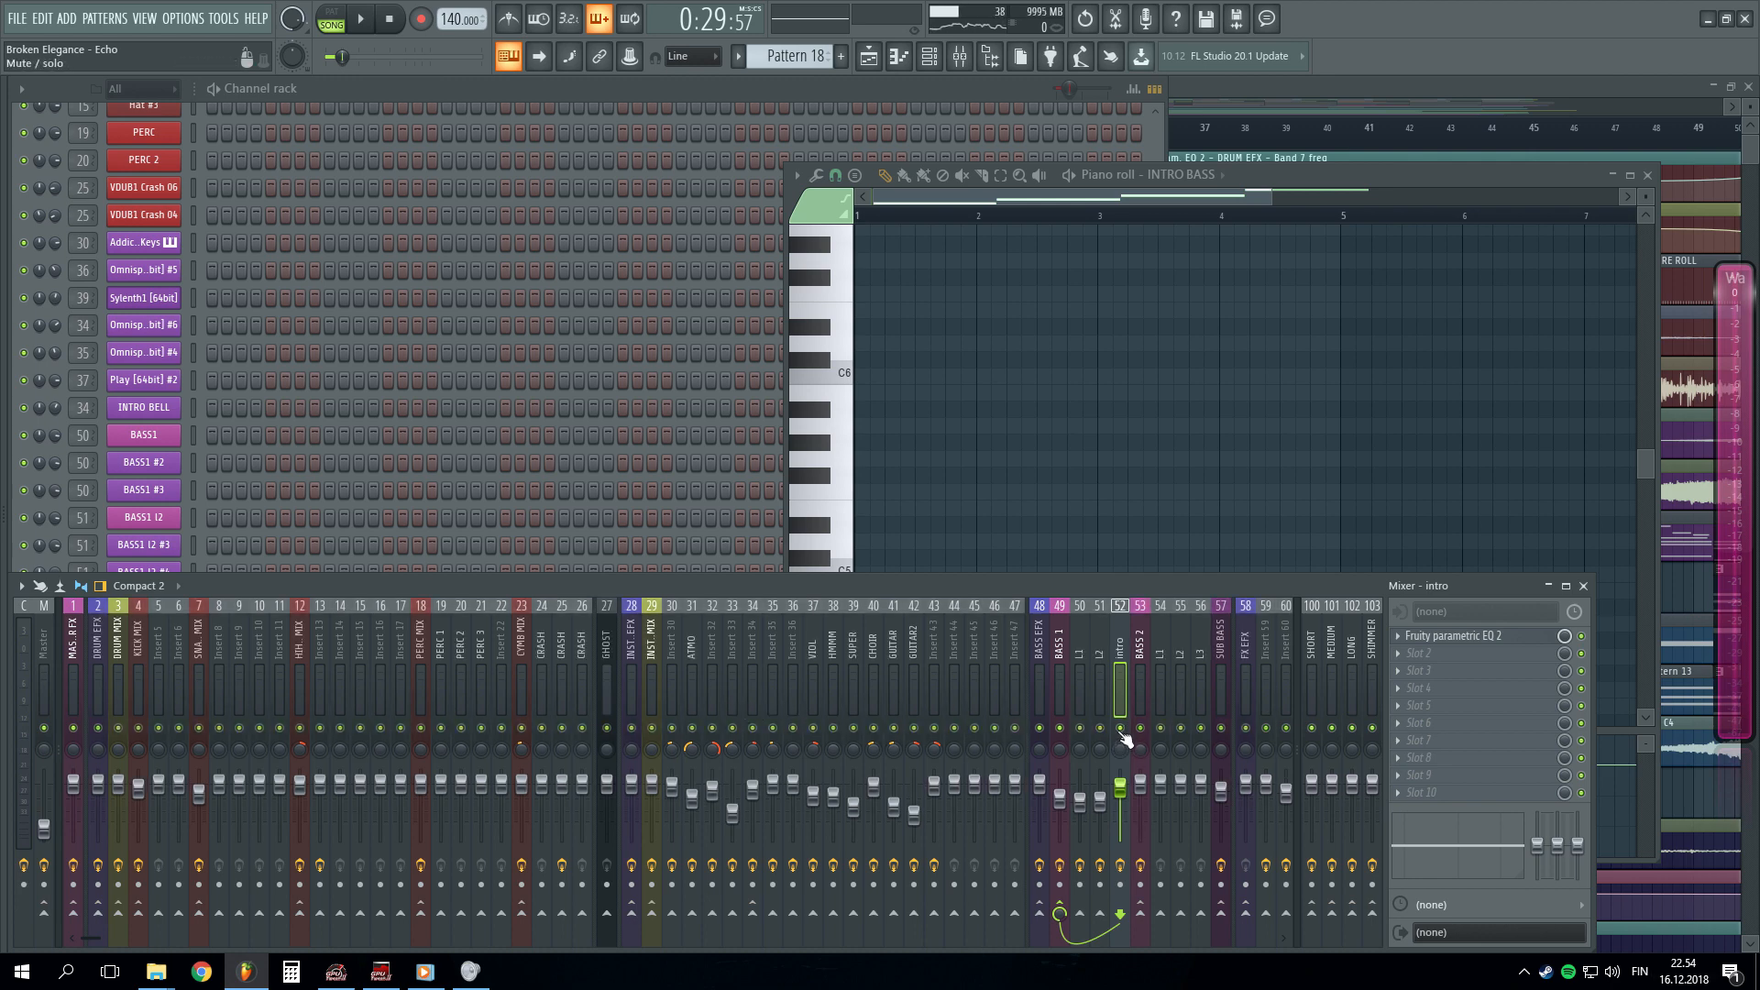
pyautogui.click(1293, 85)
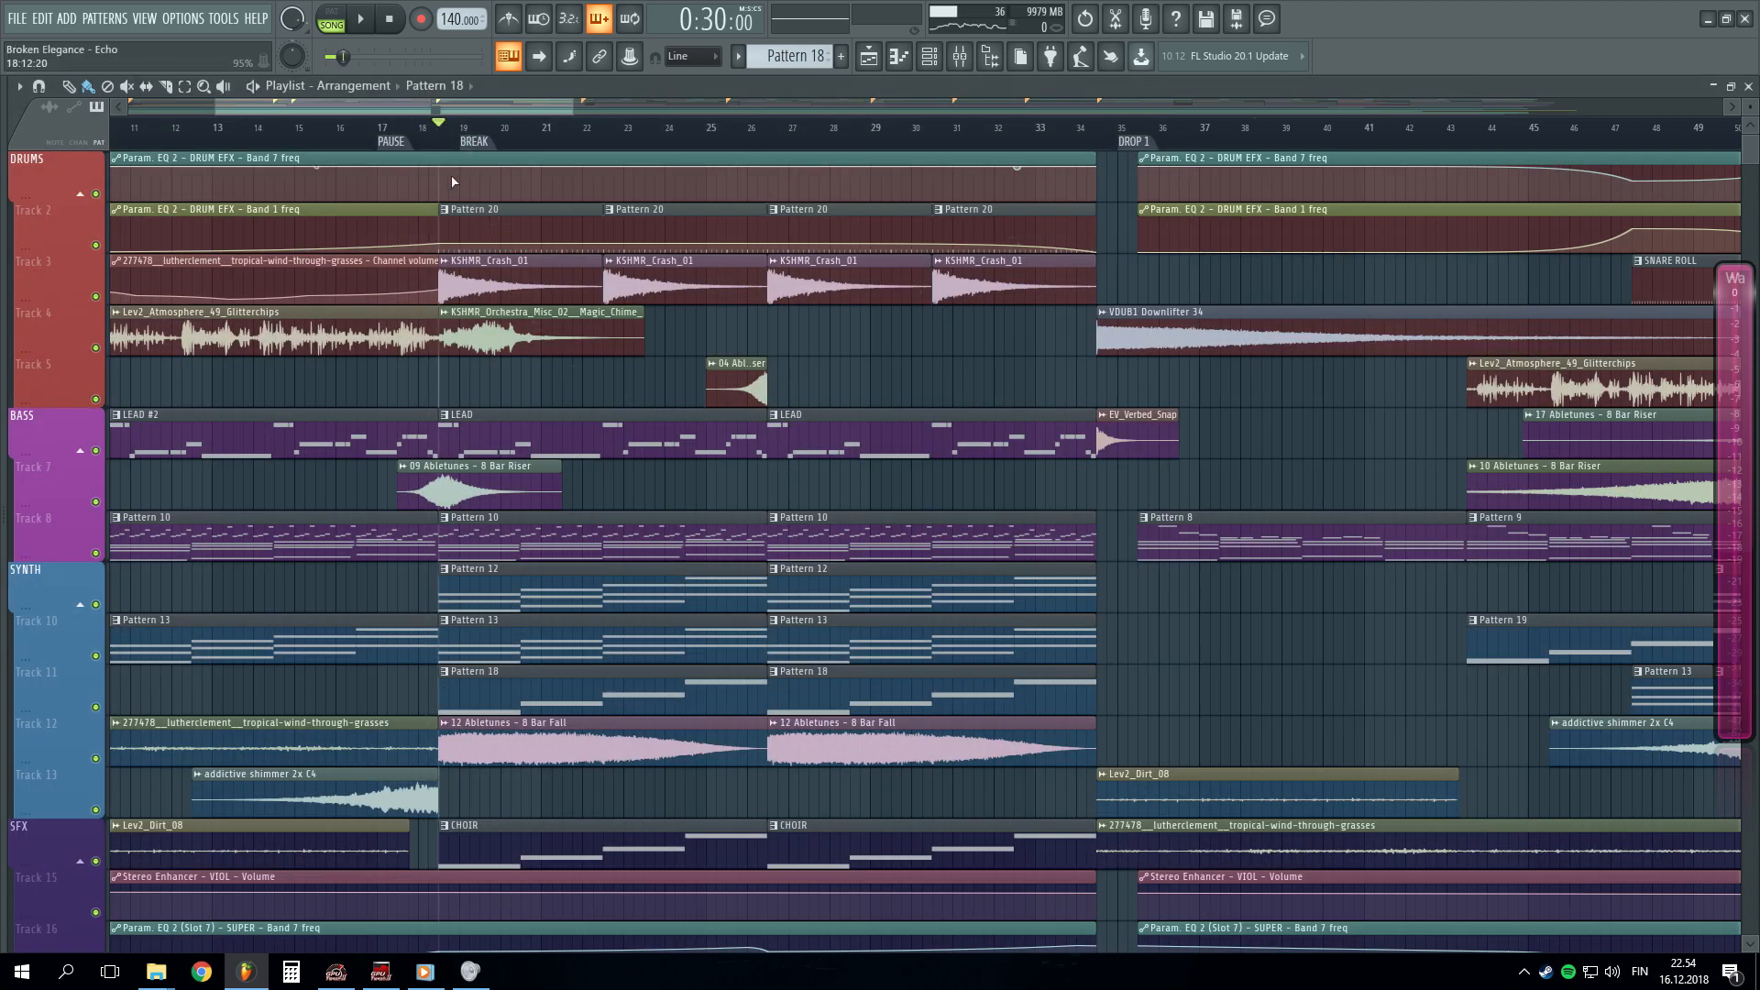
# - Play the BREAK section with the mixer open and examine the DRUM MIX track's levels and effects
pyautogui.press('F9')
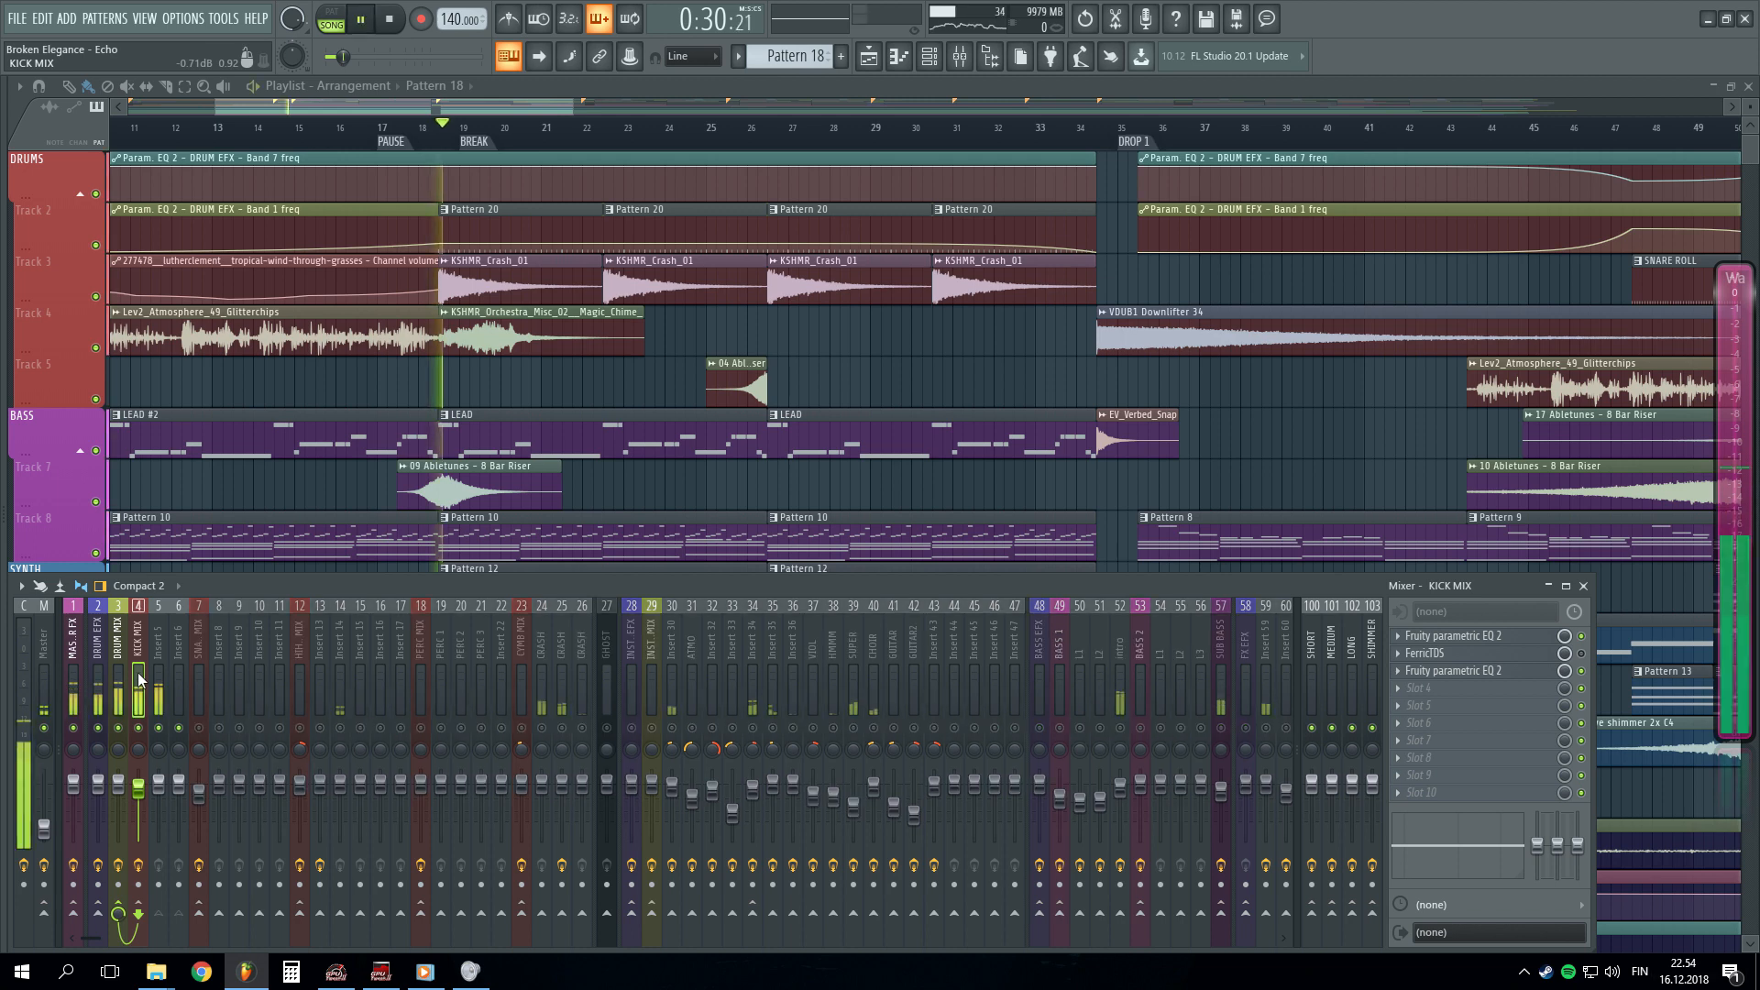
pyautogui.click(118, 678)
pyautogui.press('space')
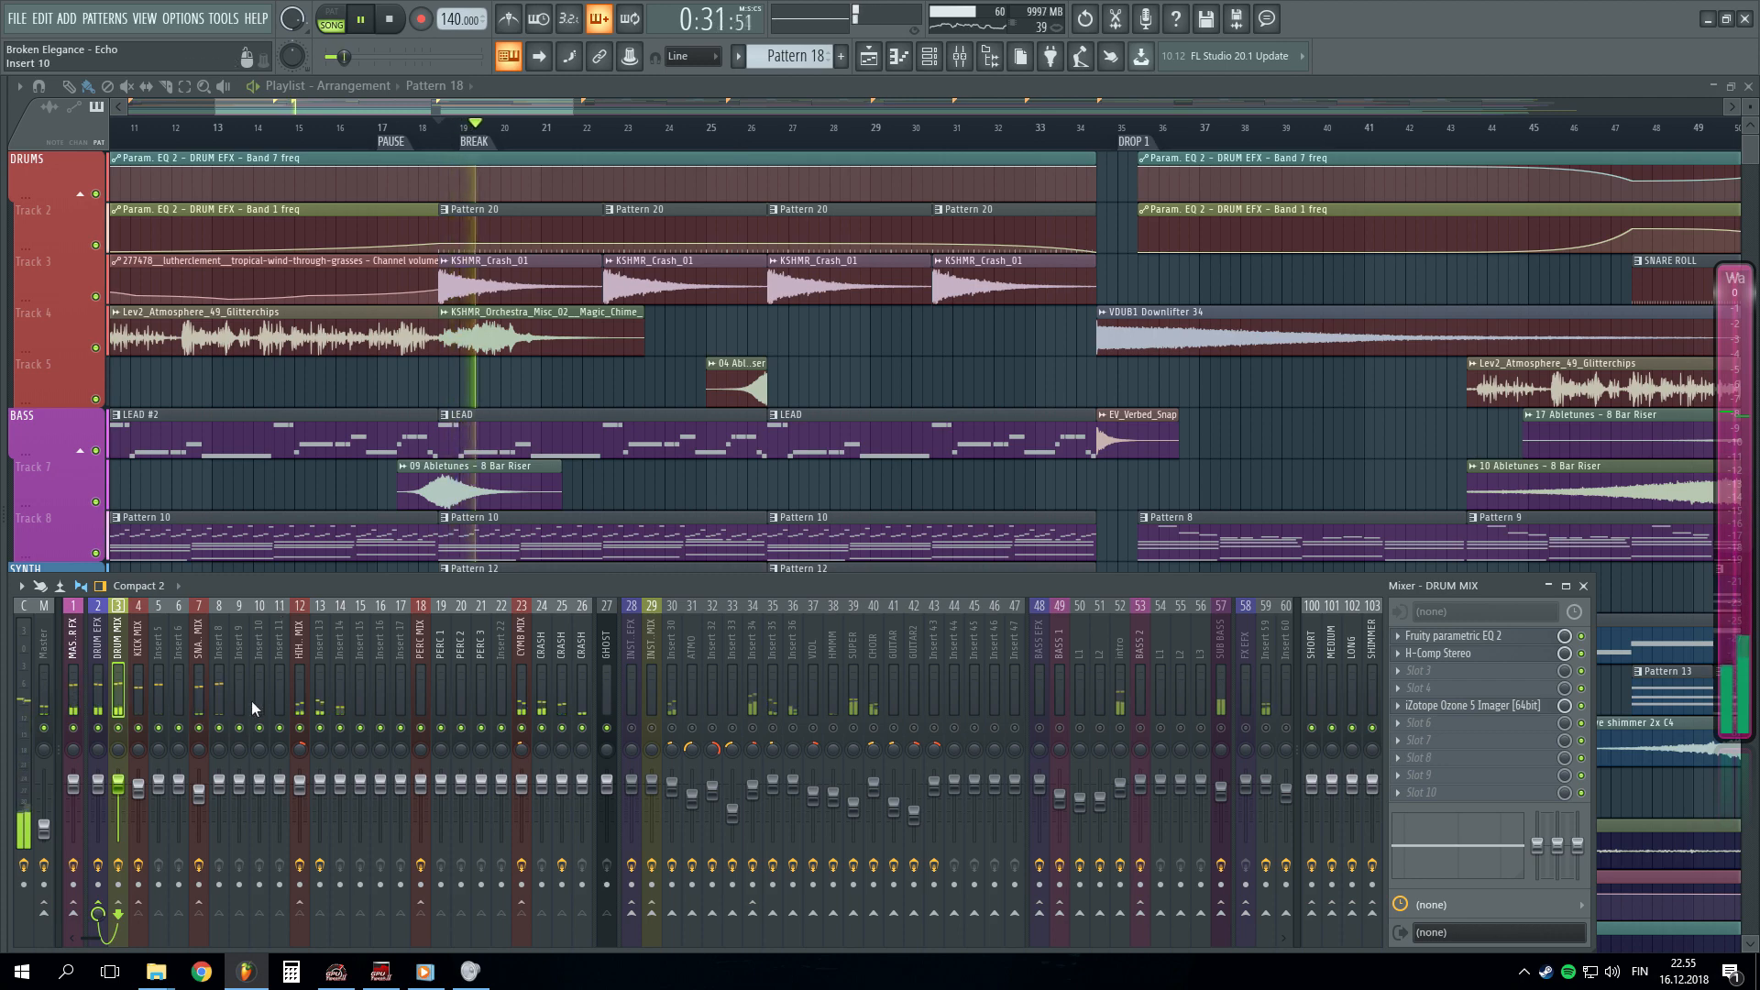
# - Open Pattern 20, examine its notes and drum steps in the channel rack, and stop playback back in the playlist
pyautogui.doubleClick(498, 225)
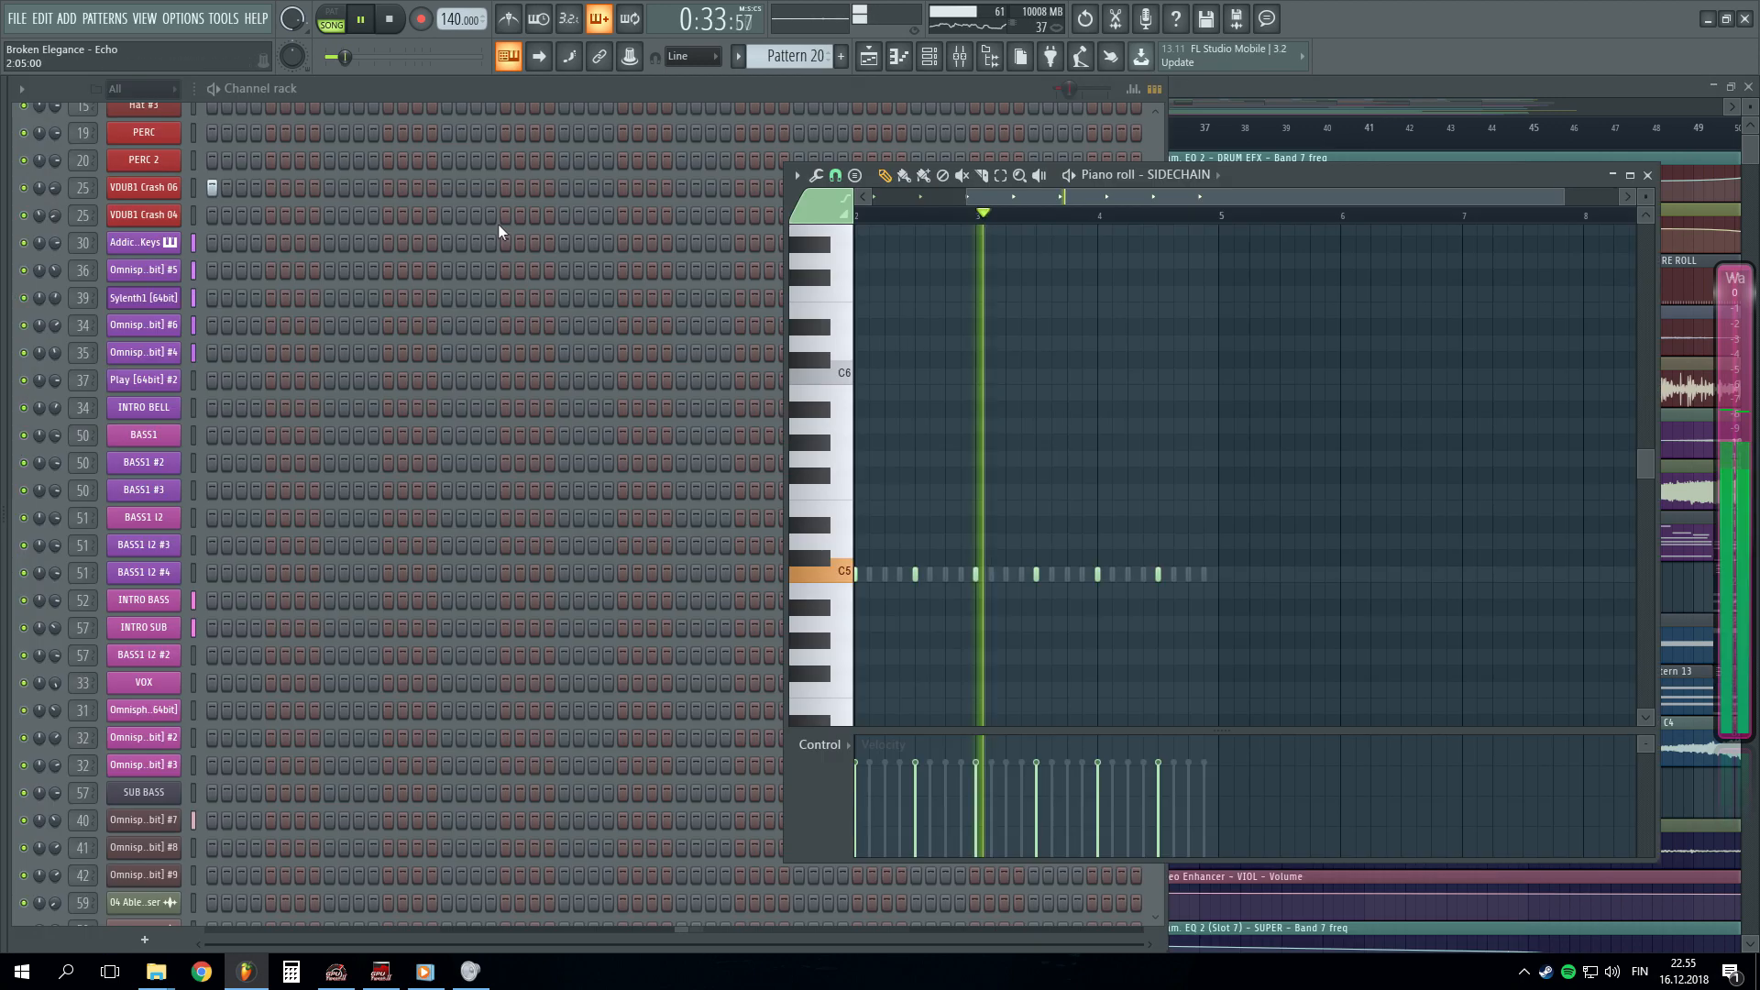
pyautogui.click(1160, 154)
pyautogui.scroll(5, 780, 570)
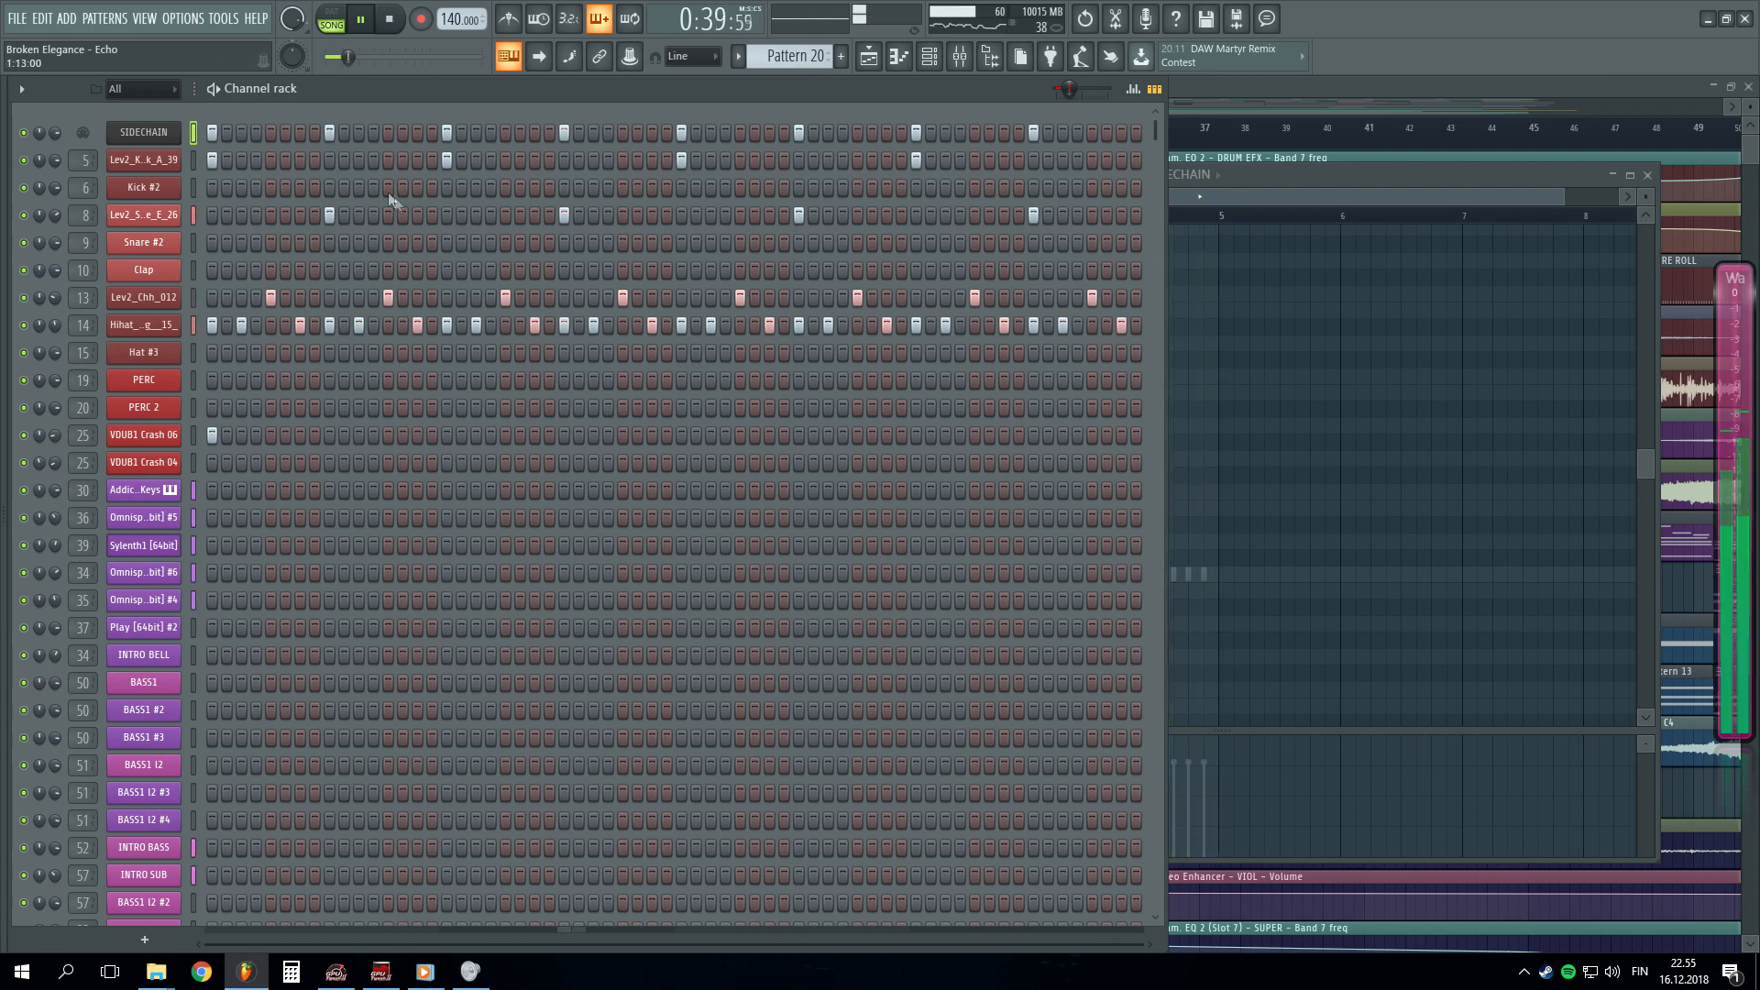
pyautogui.click(1206, 89)
pyautogui.press('space')
pyautogui.press('F9')
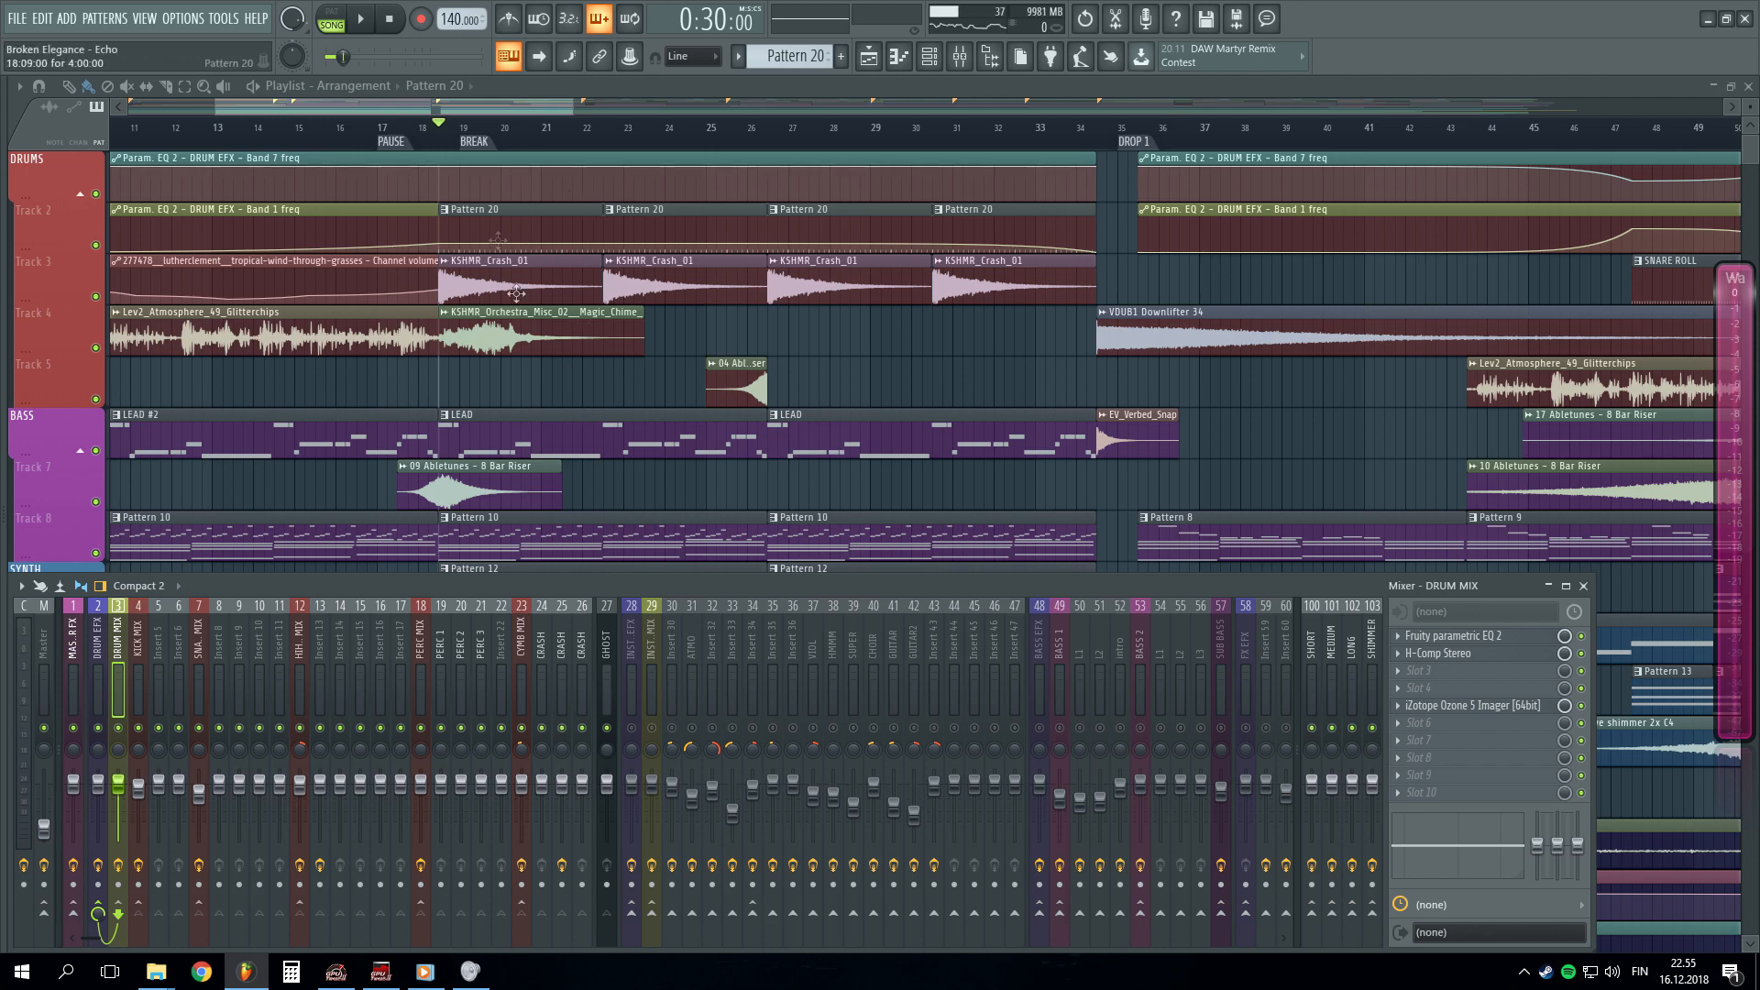
# - Close the mixer, play the BREAK section, and examine the CHOIR clips and the automation tracks below them
pyautogui.scroll(-3, 640, 231)
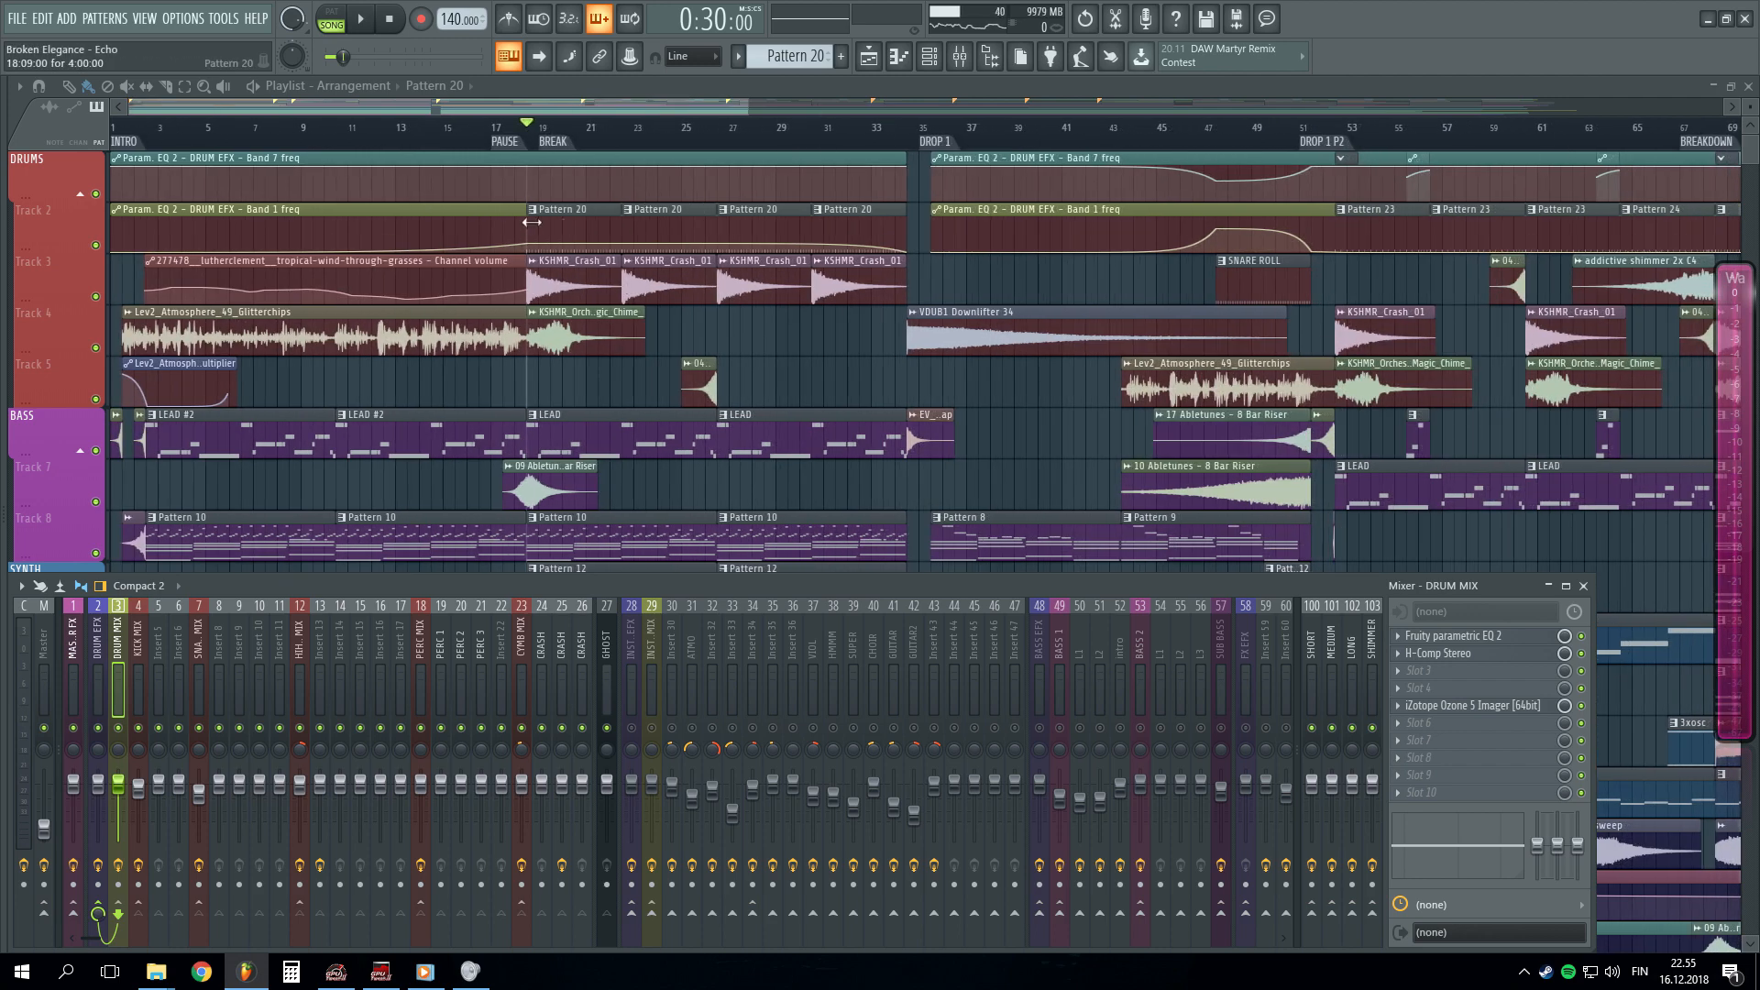
pyautogui.scroll(3, 676, 136)
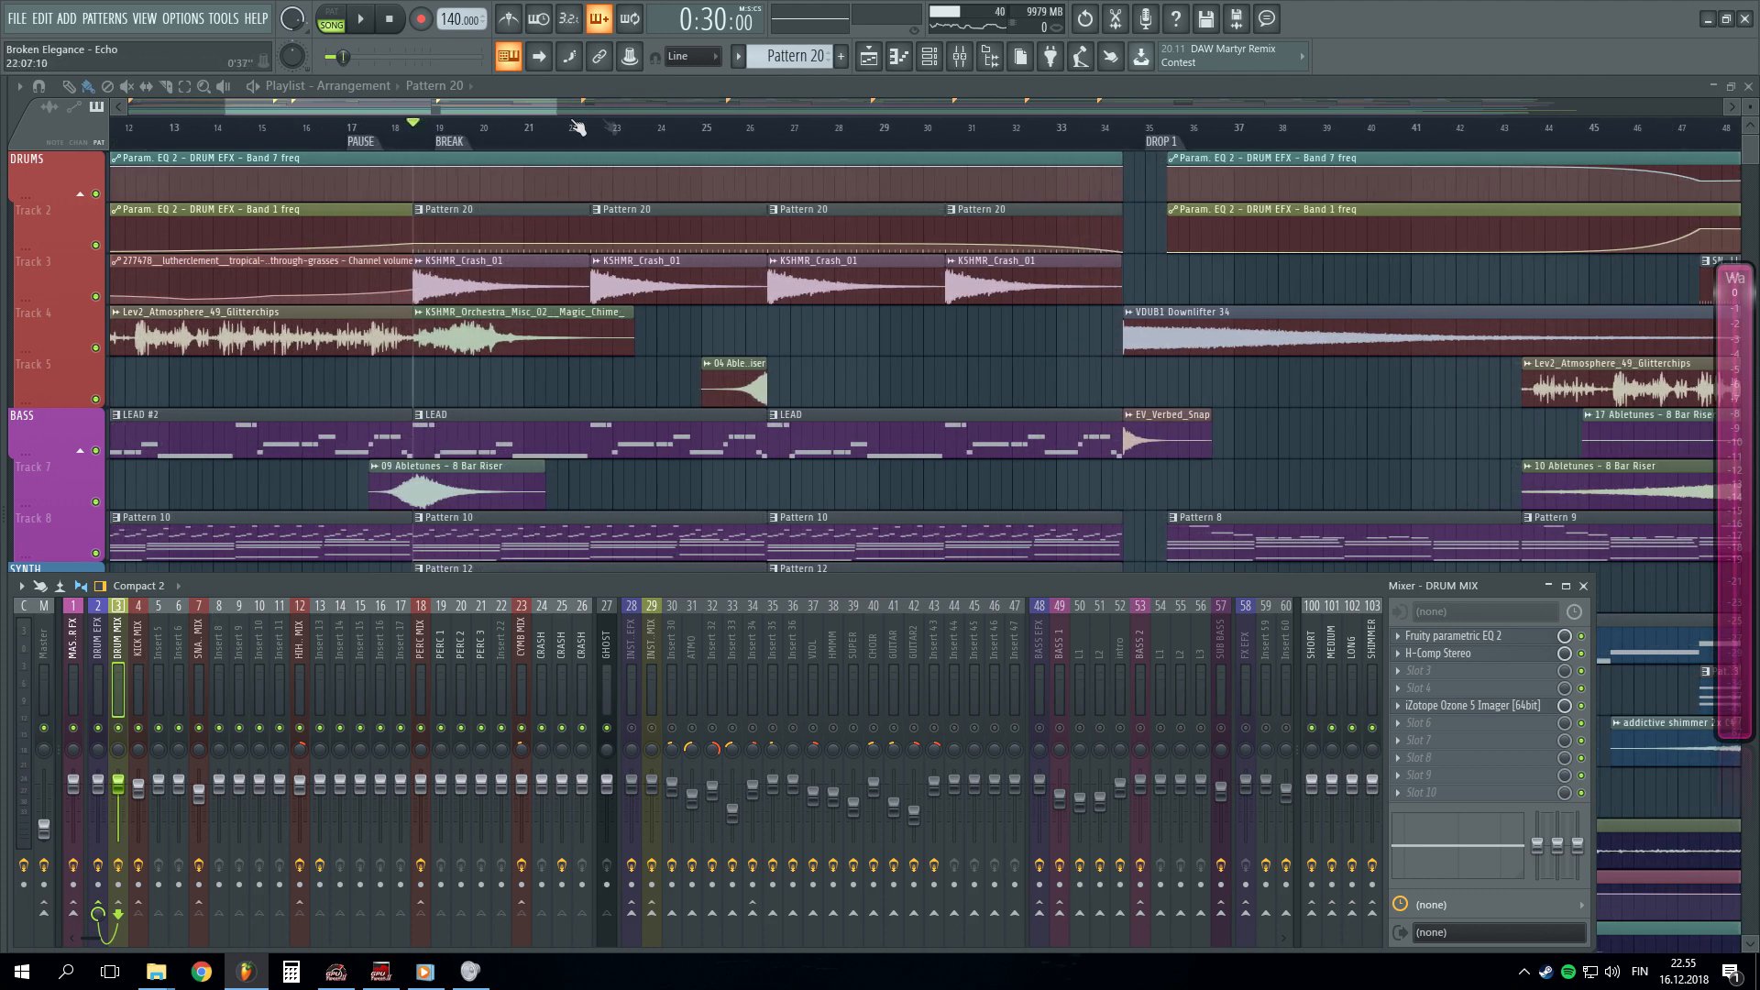
pyautogui.press('F9')
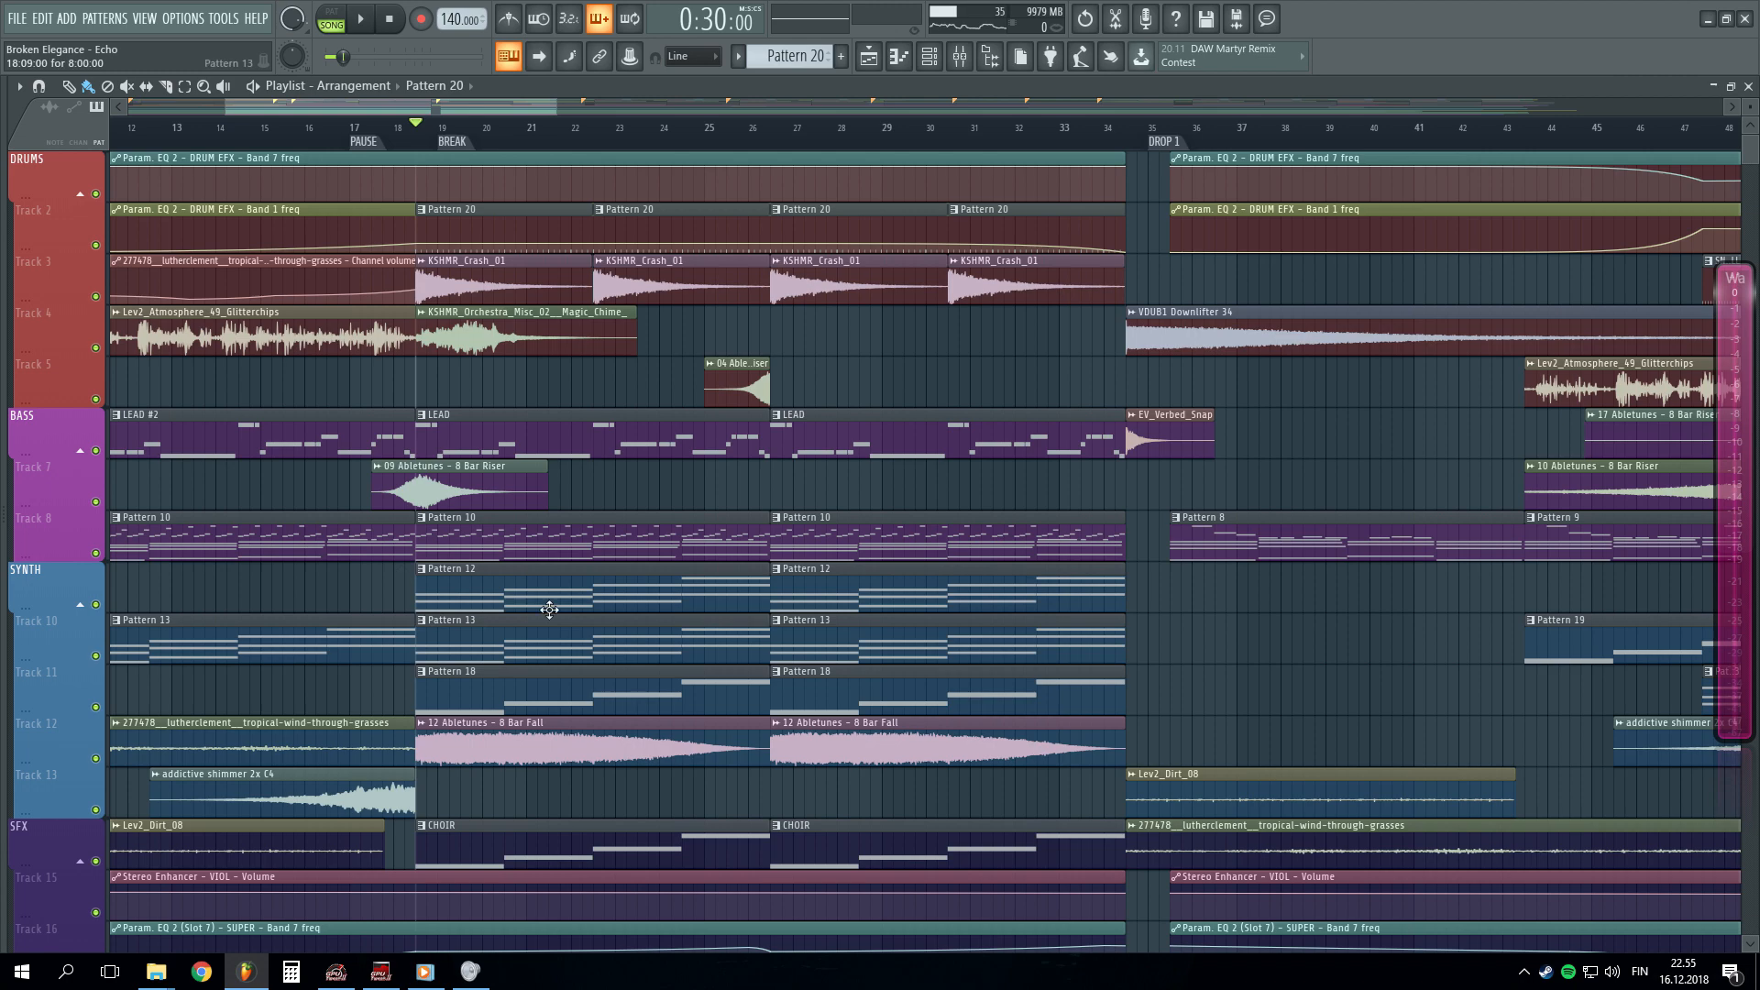
pyautogui.press('space')
pyautogui.scroll(-10, 527, 558)
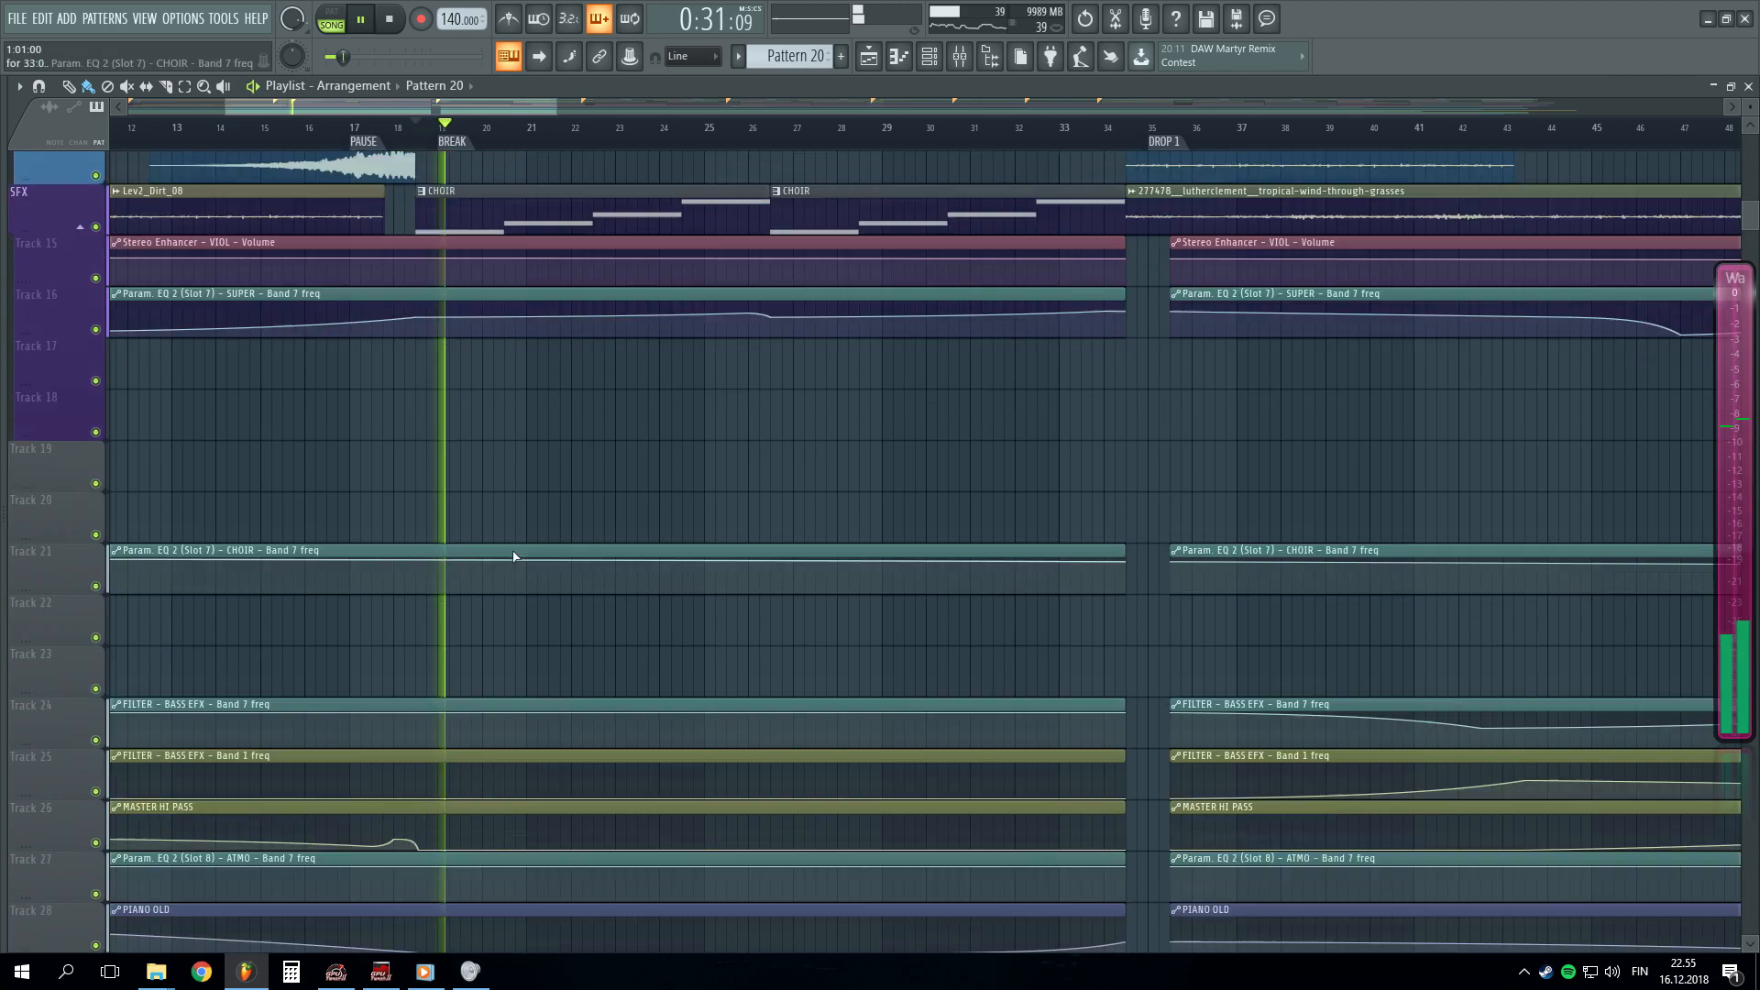
pyautogui.scroll(6, 518, 632)
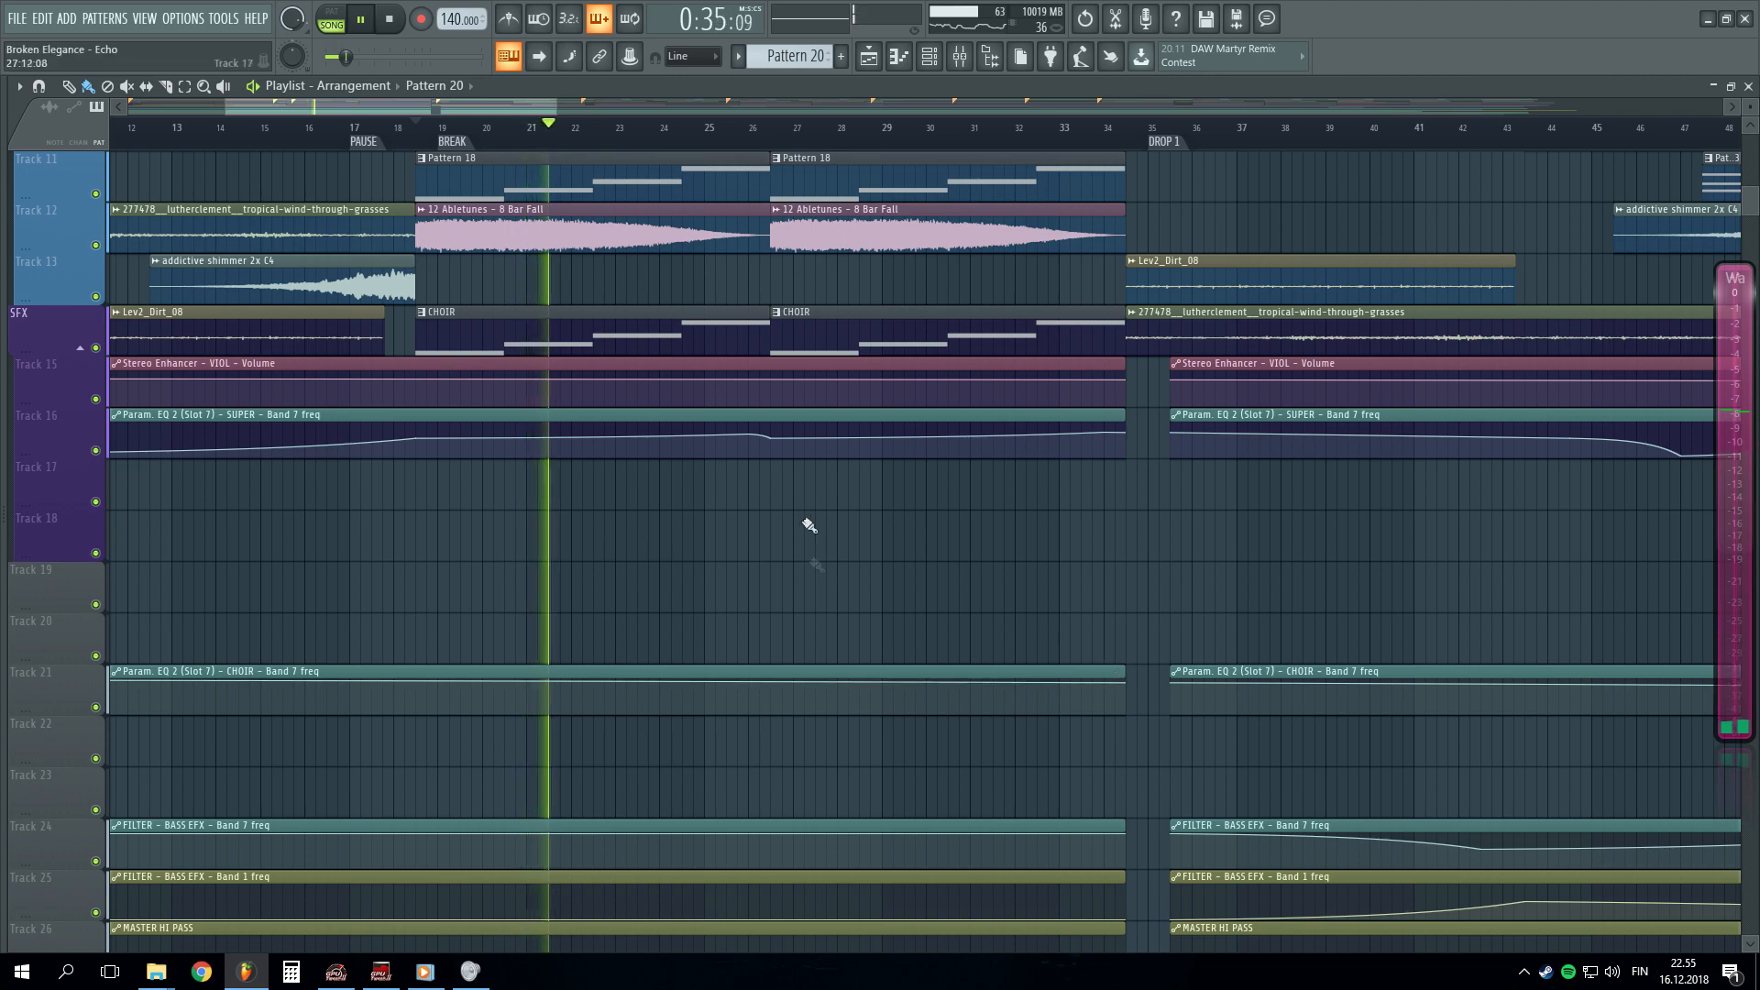
pyautogui.scroll(3, 577, 669)
pyautogui.scroll(2, 532, 561)
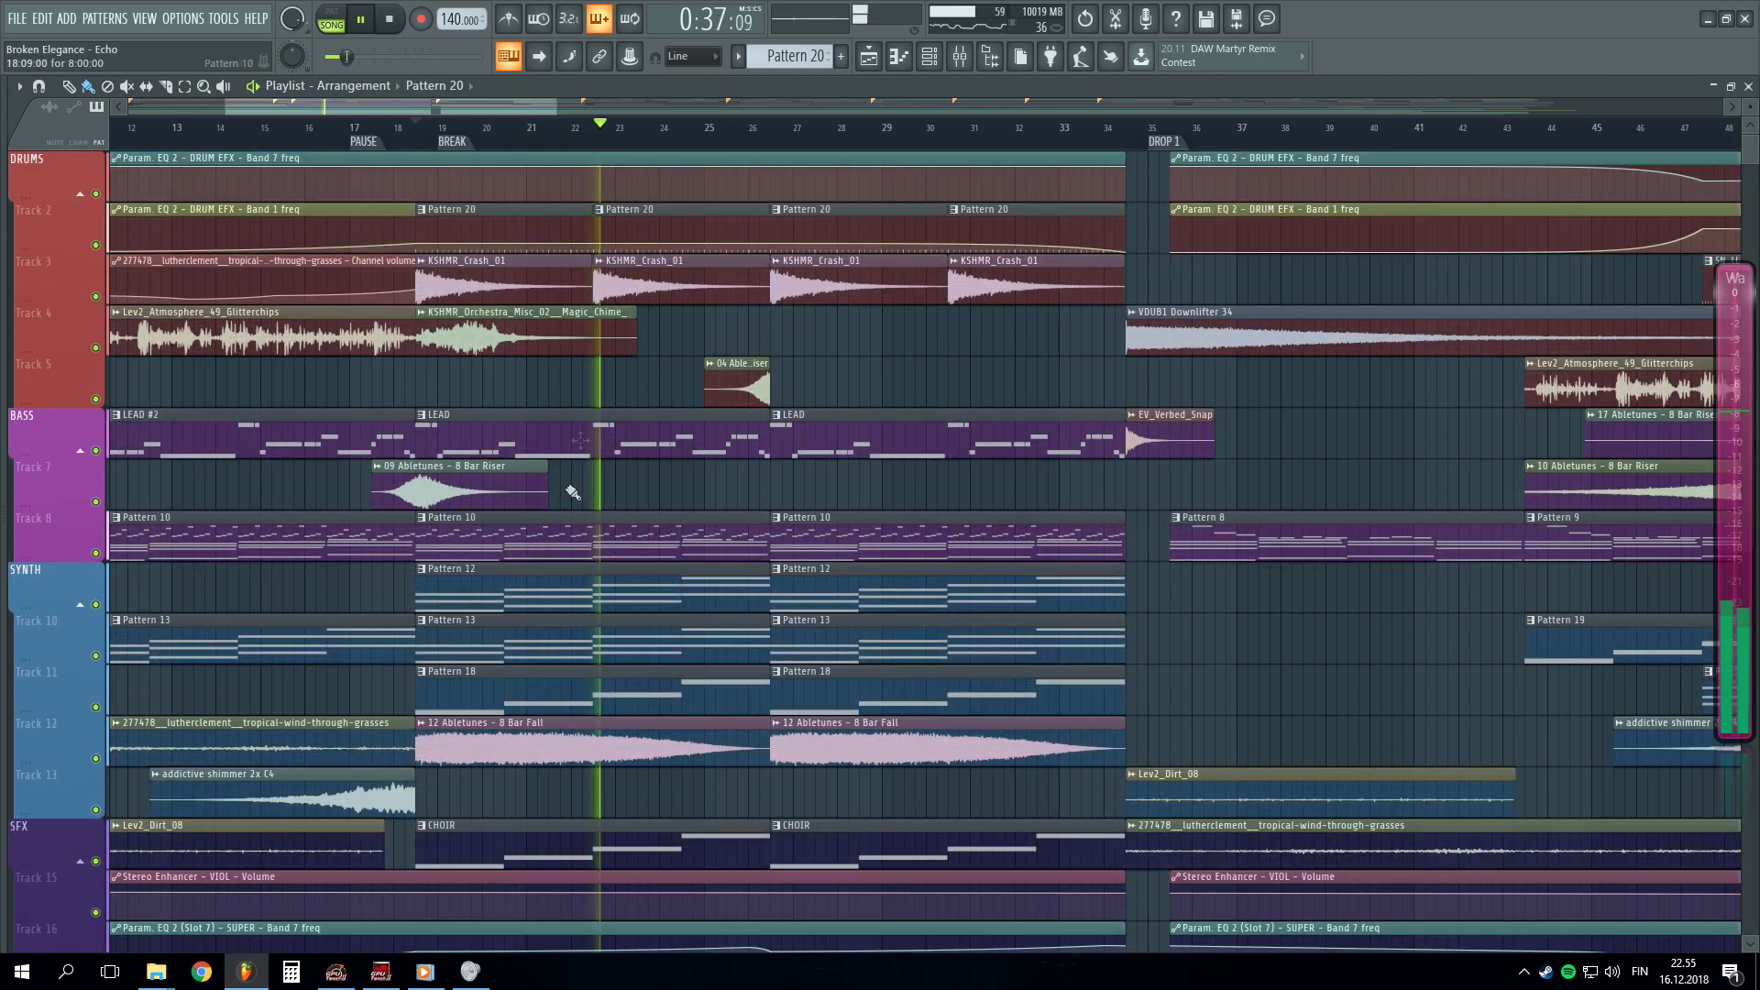
# - Move the DRUM EFX Band 1 freq automation clip before DROP 1 from Track 2 to Track 5, and listen to the end of BREAK
pyautogui.moveTo(362, 208); pyautogui.dragTo(365, 369)
pyautogui.click(1014, 129)
pyautogui.scroll(-2, 1016, 135)
pyautogui.press('space')
# - Examine the overall arrangement across the drops, breakdown, riser and outro, including the DRUM EFX automation
pyautogui.scroll(-3, 1016, 136)
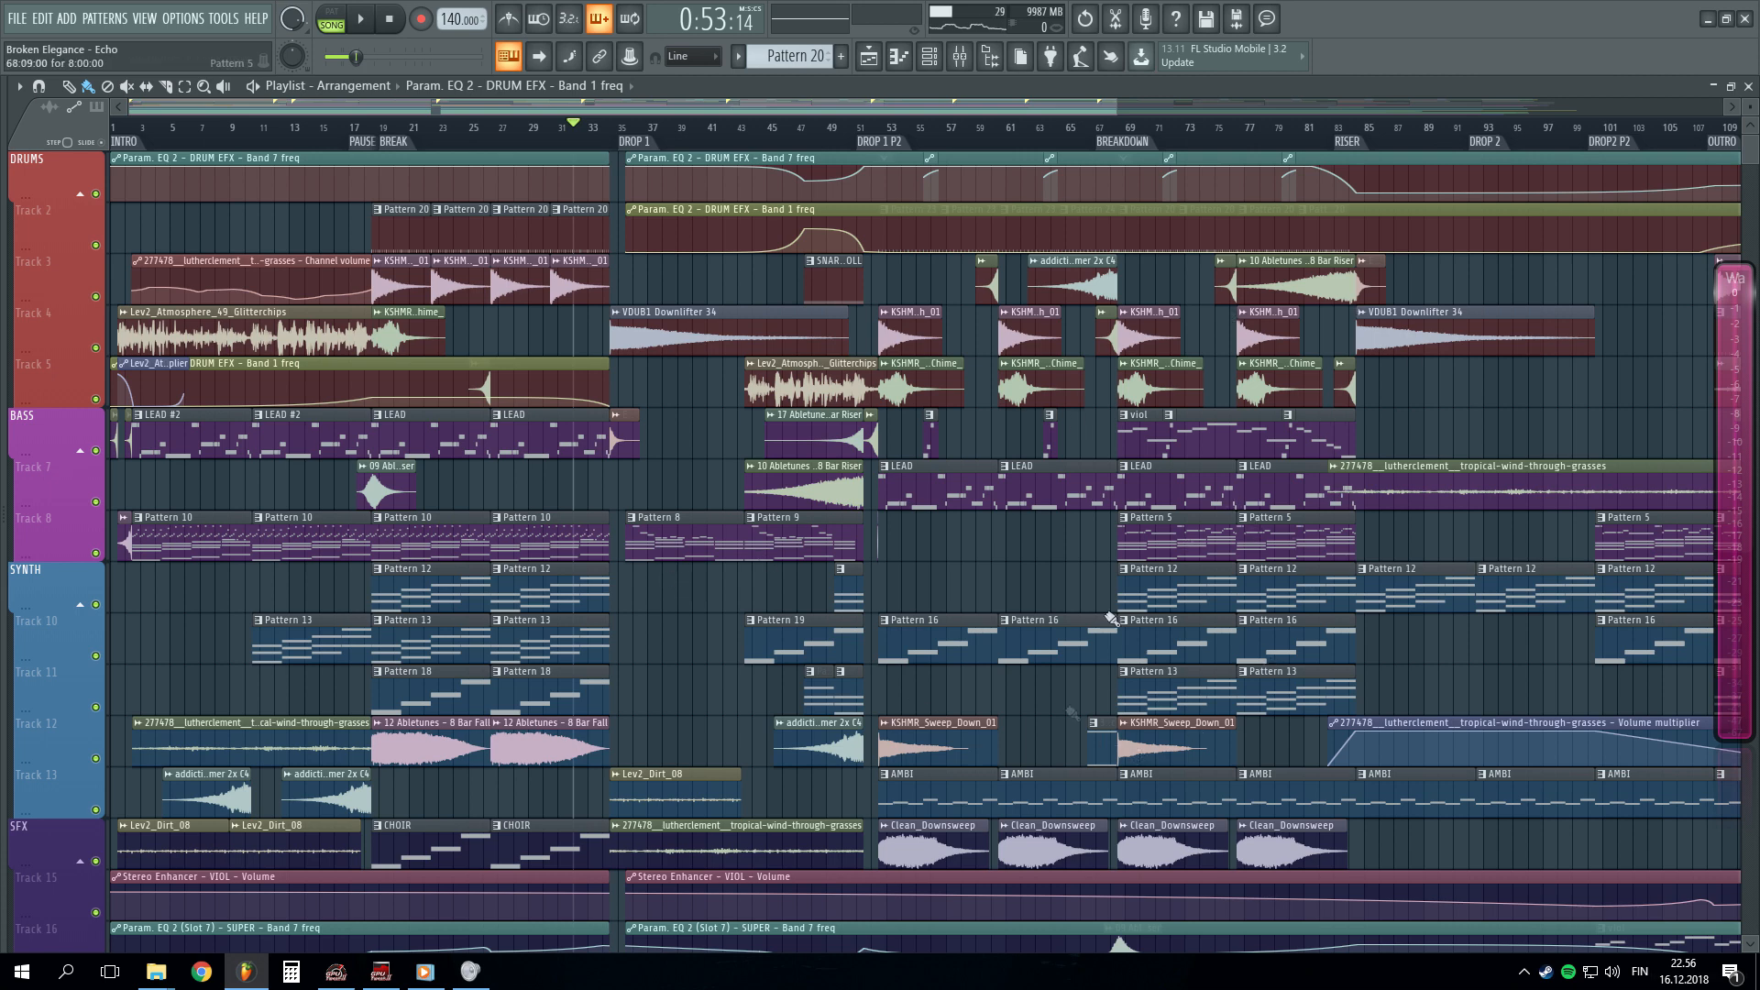
pyautogui.scroll(-3, 1109, 139)
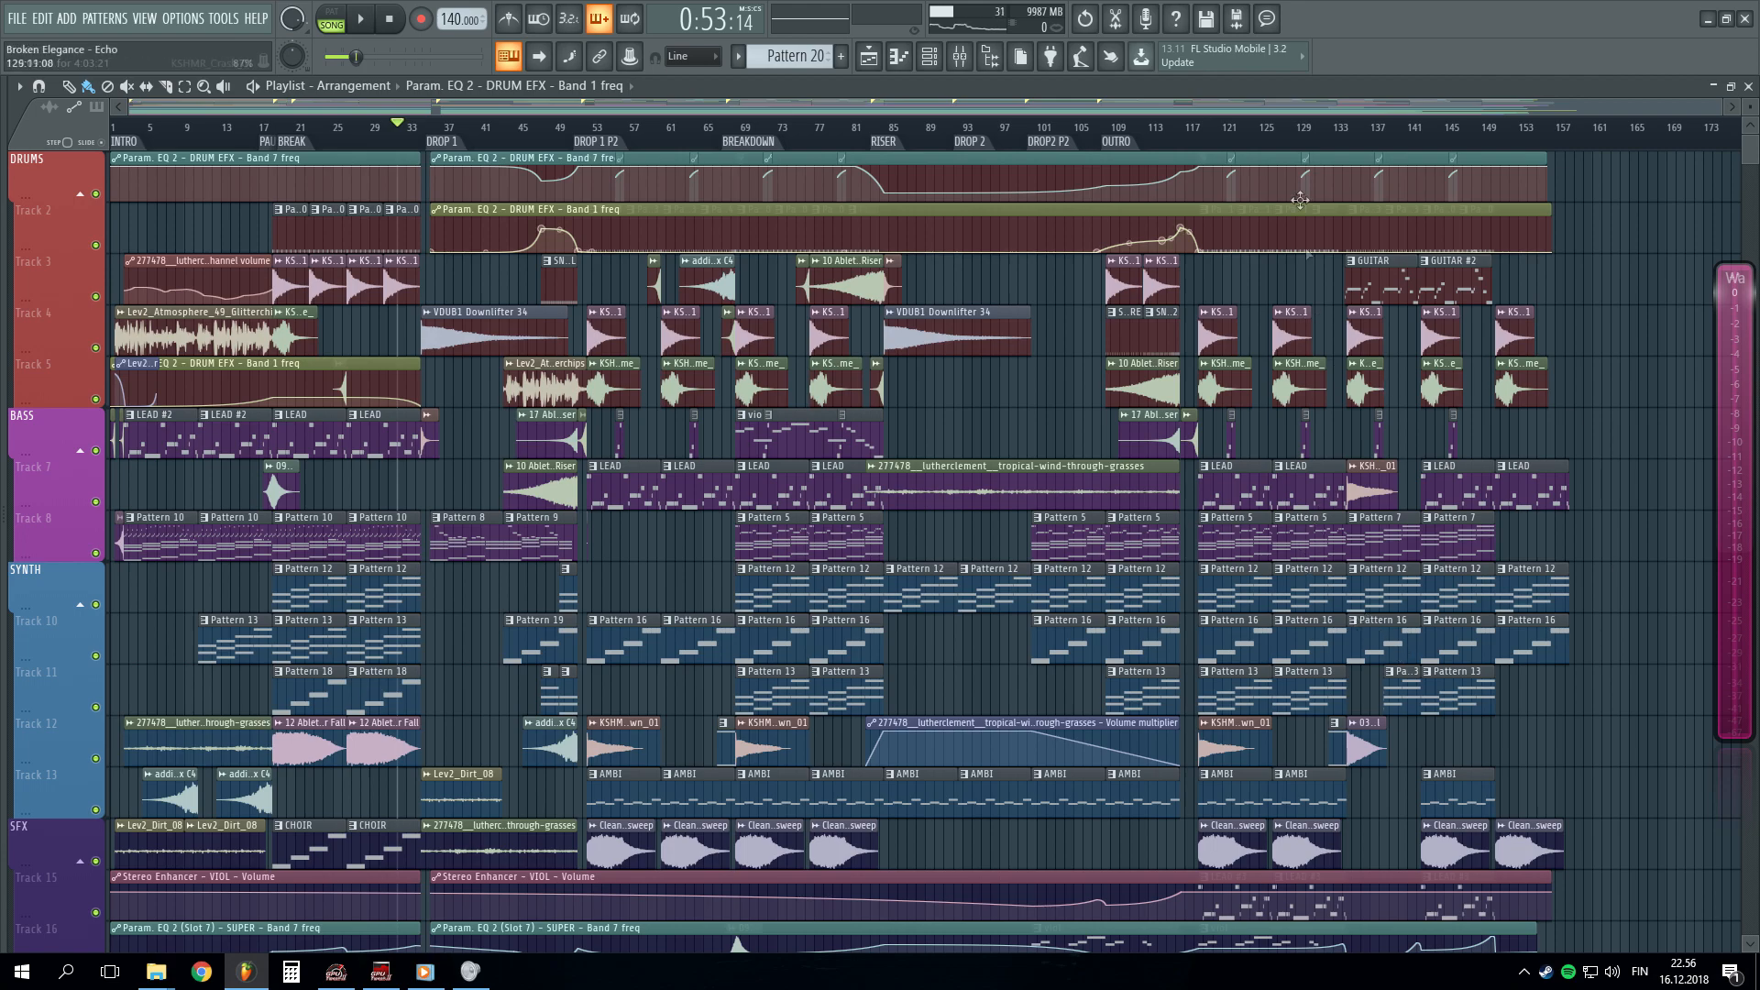
pyautogui.scroll(5, 1444, 124)
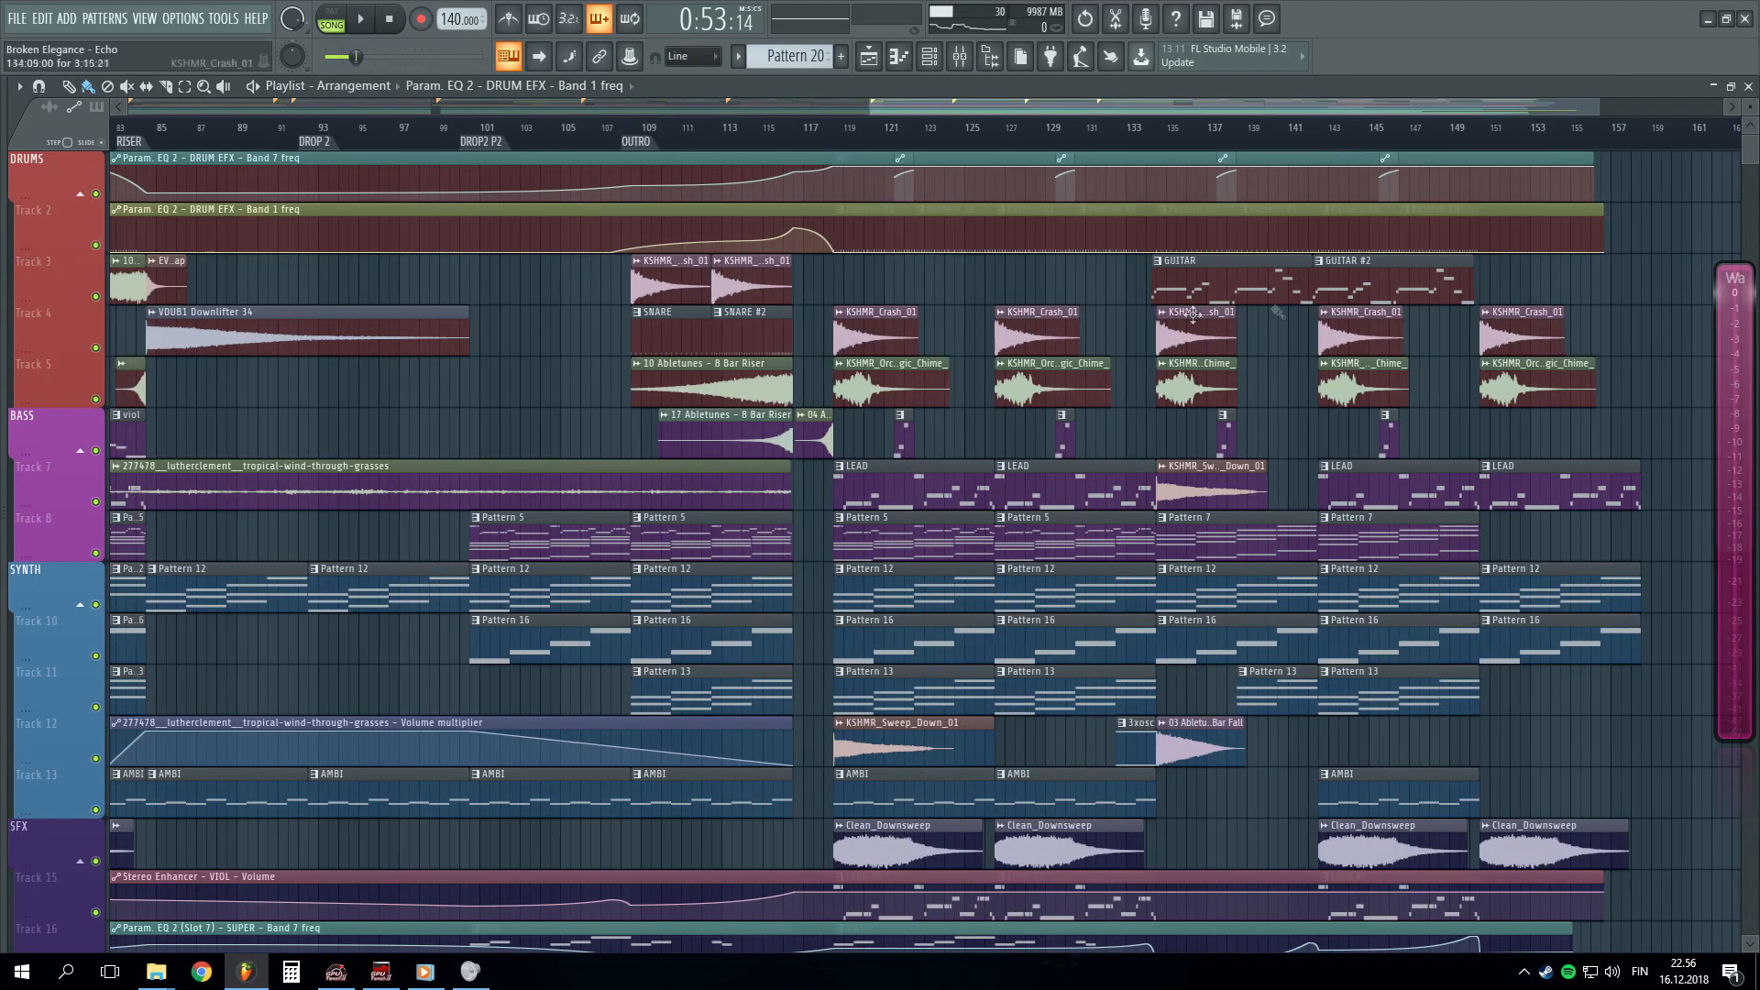
pyautogui.scroll(-3, 928, 138)
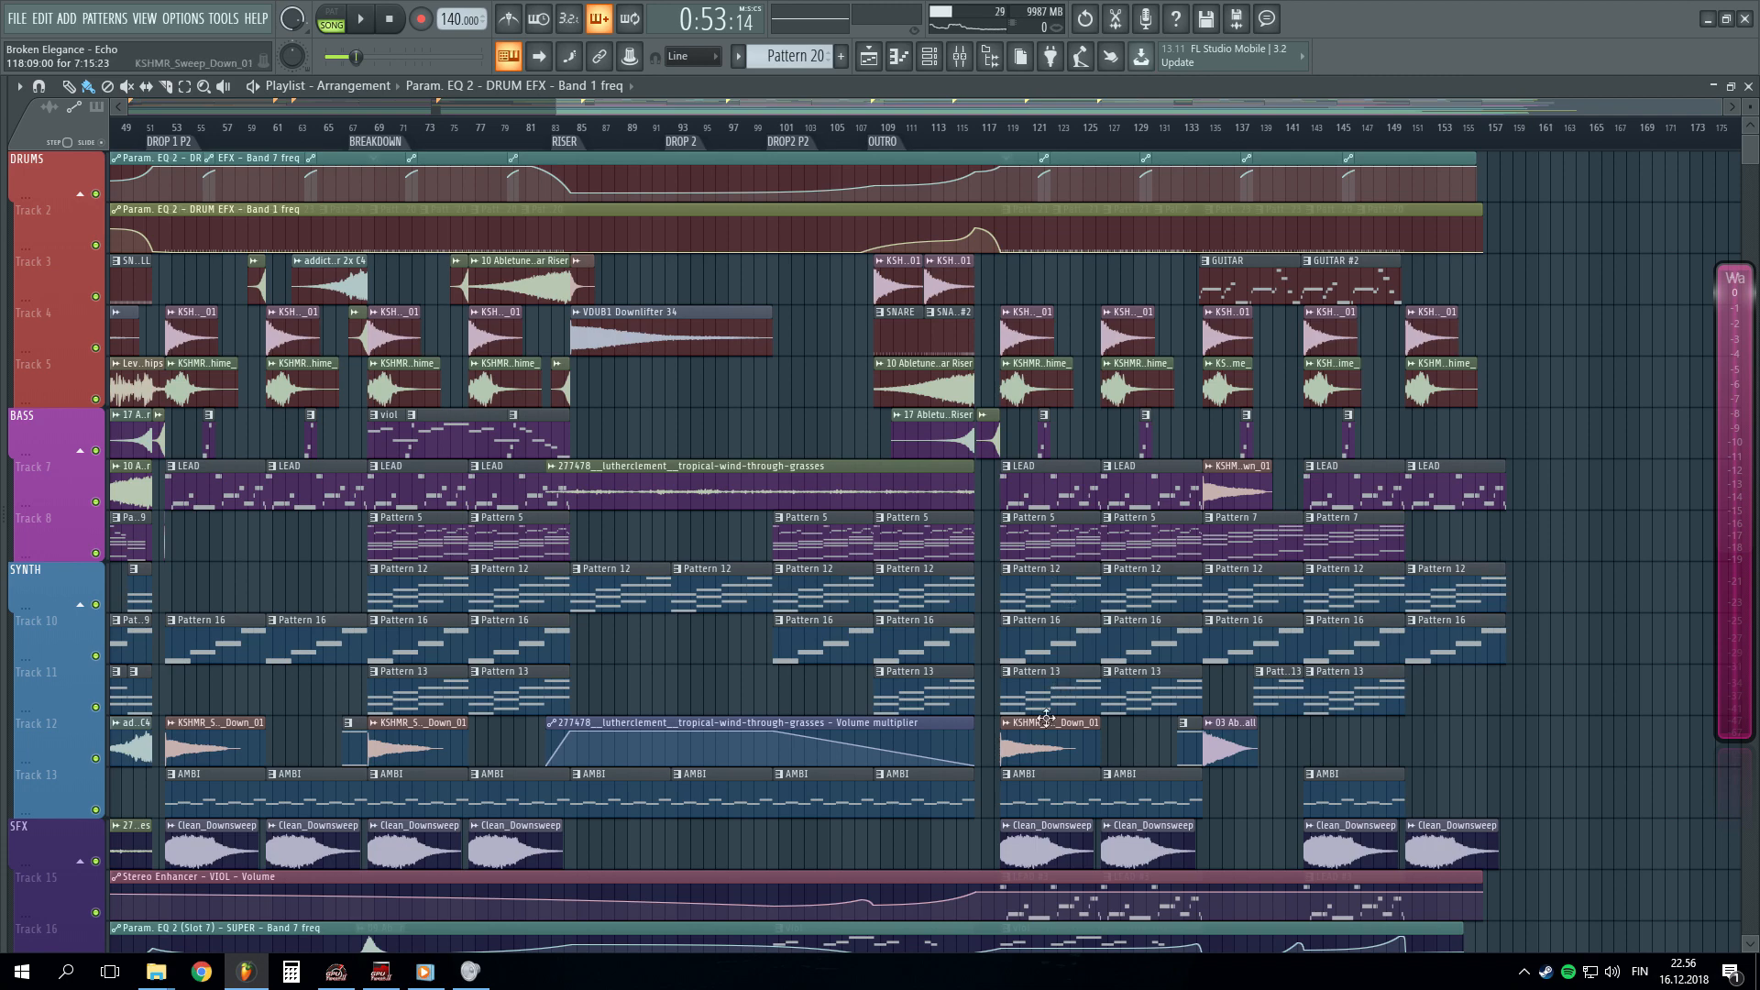
pyautogui.scroll(3, 1314, 135)
pyautogui.scroll(-4, 1445, 137)
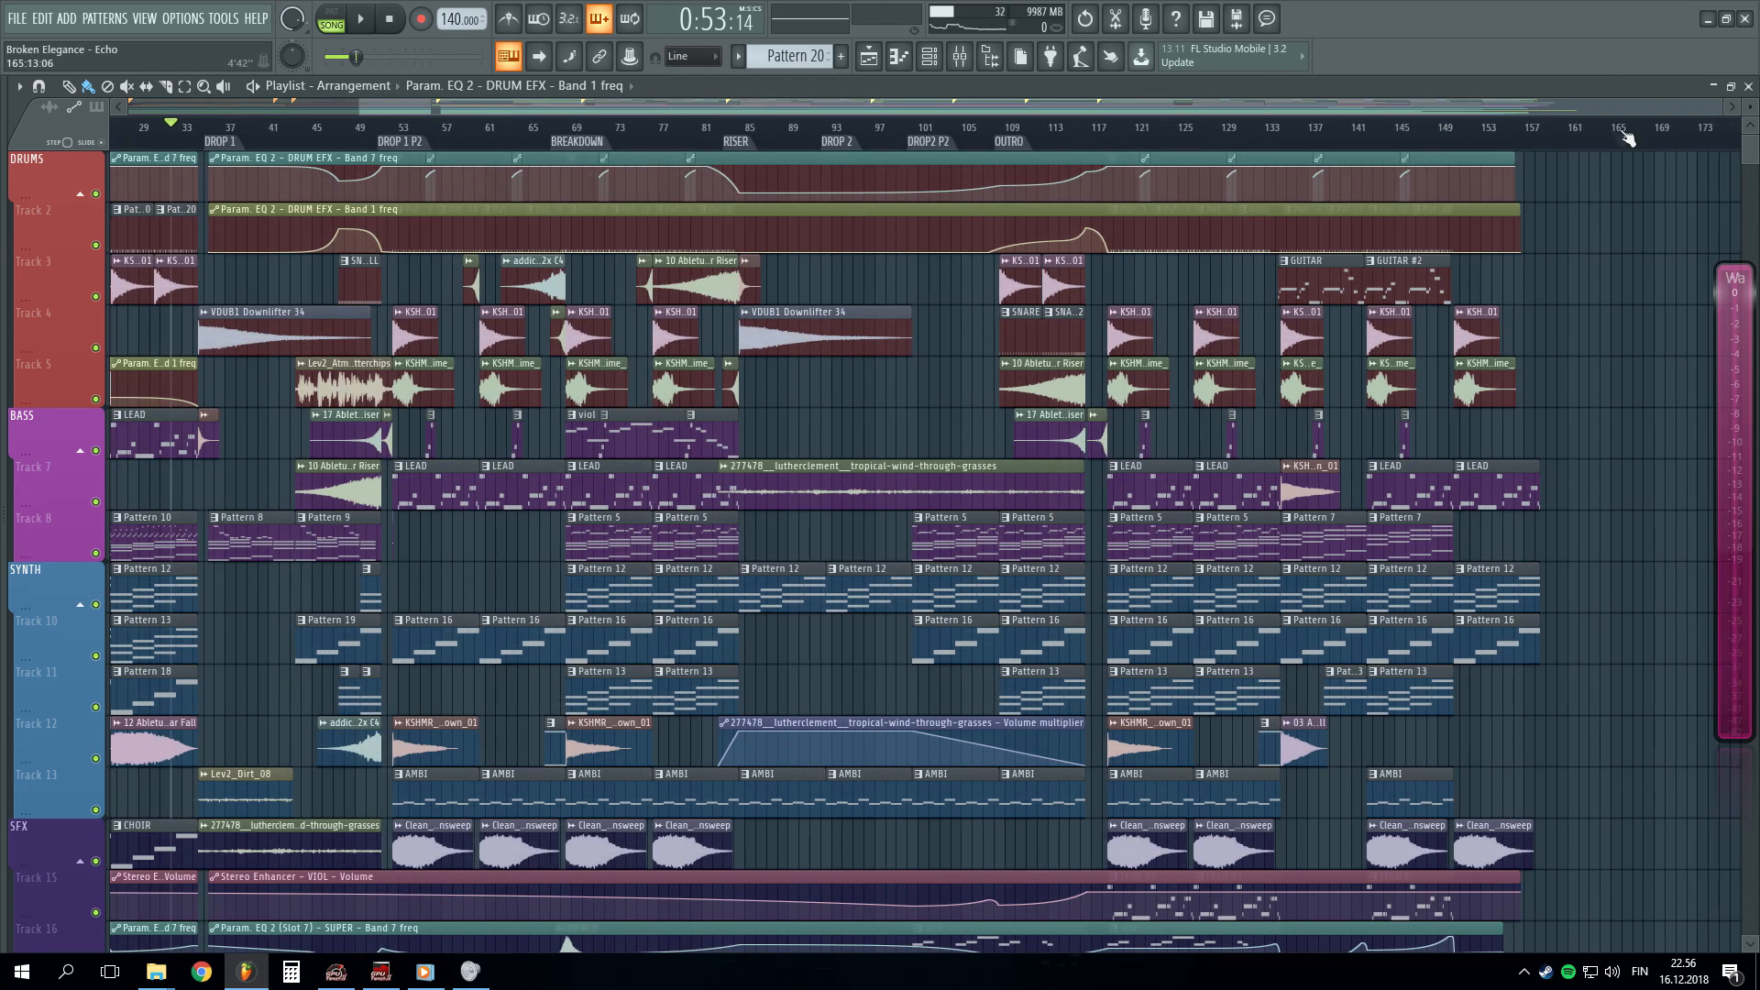
pyautogui.scroll(7, 1610, 136)
pyautogui.scroll(-3, 926, 135)
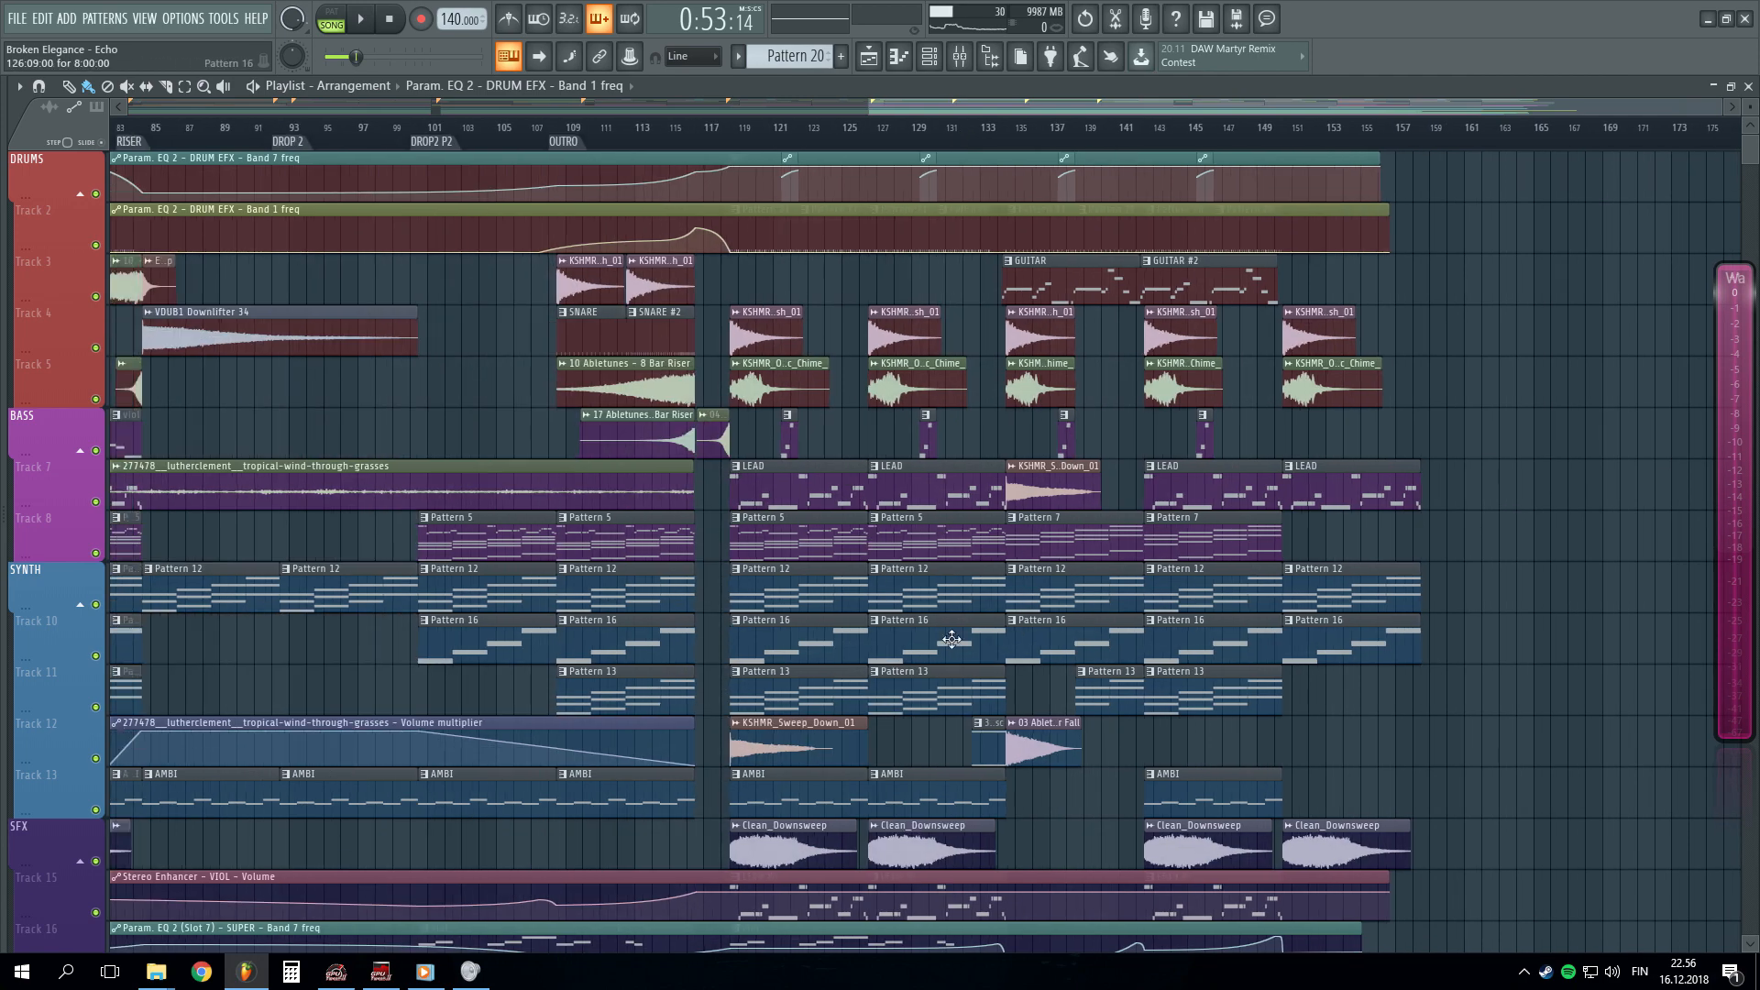
pyautogui.scroll(-3, 1259, 145)
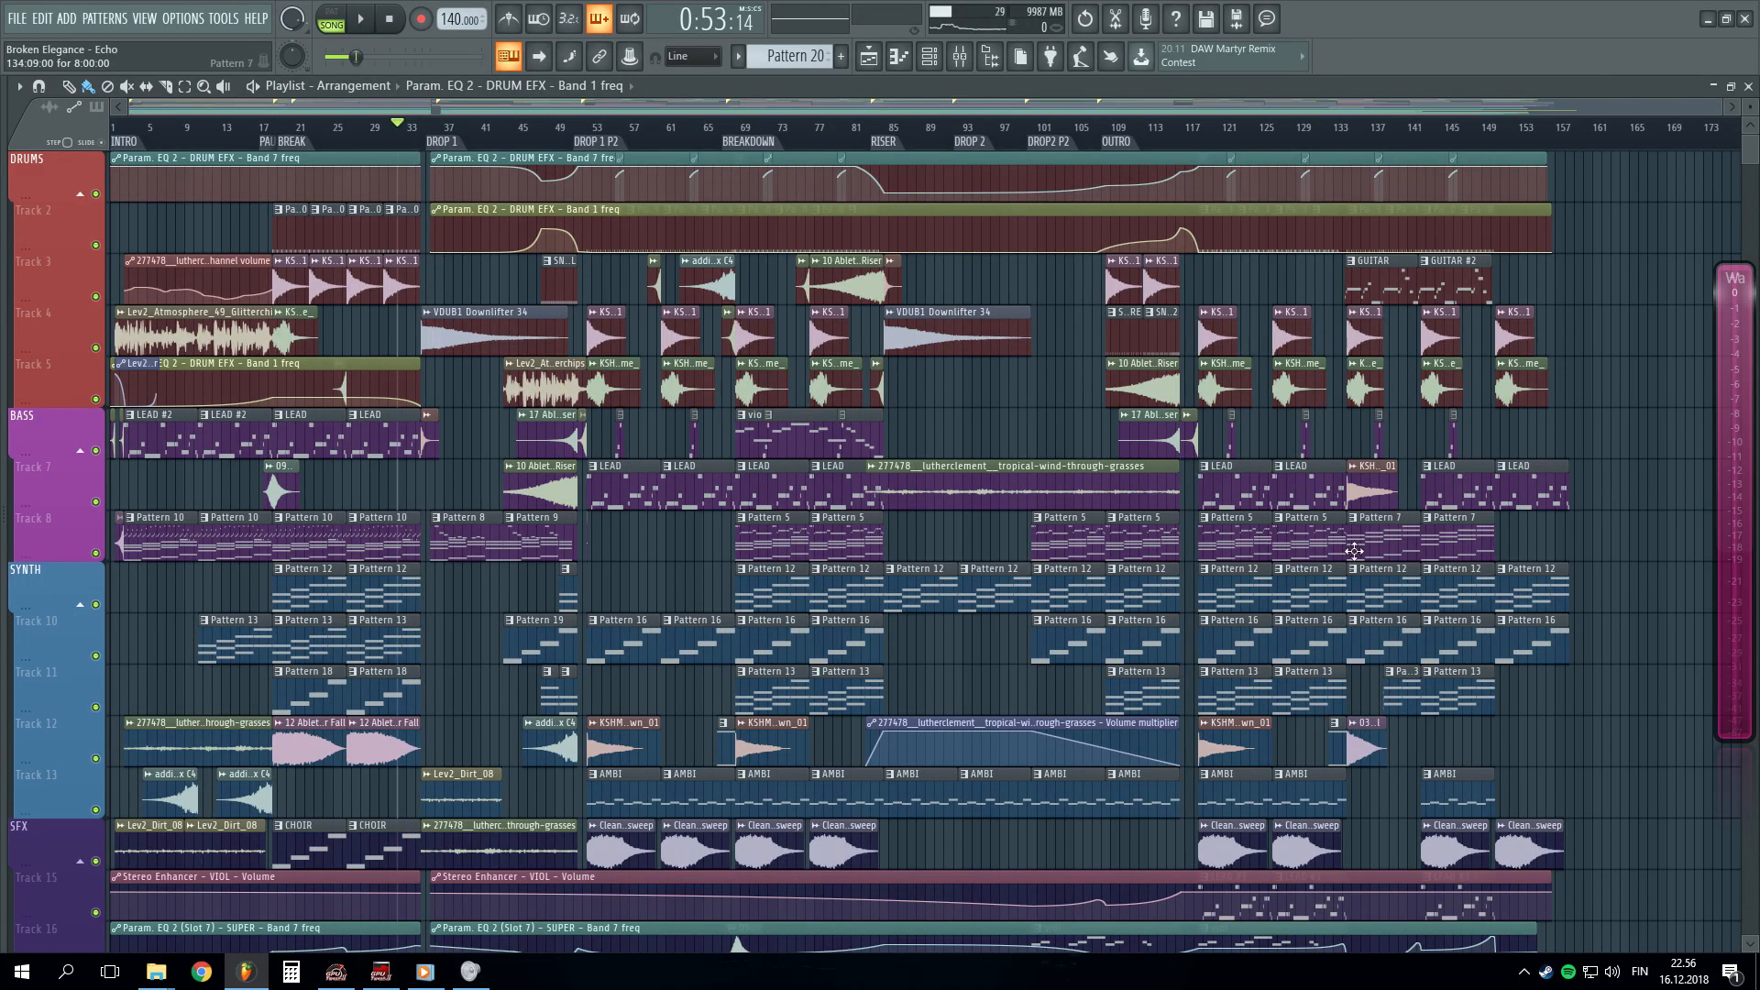
pyautogui.moveTo(1503, 185)
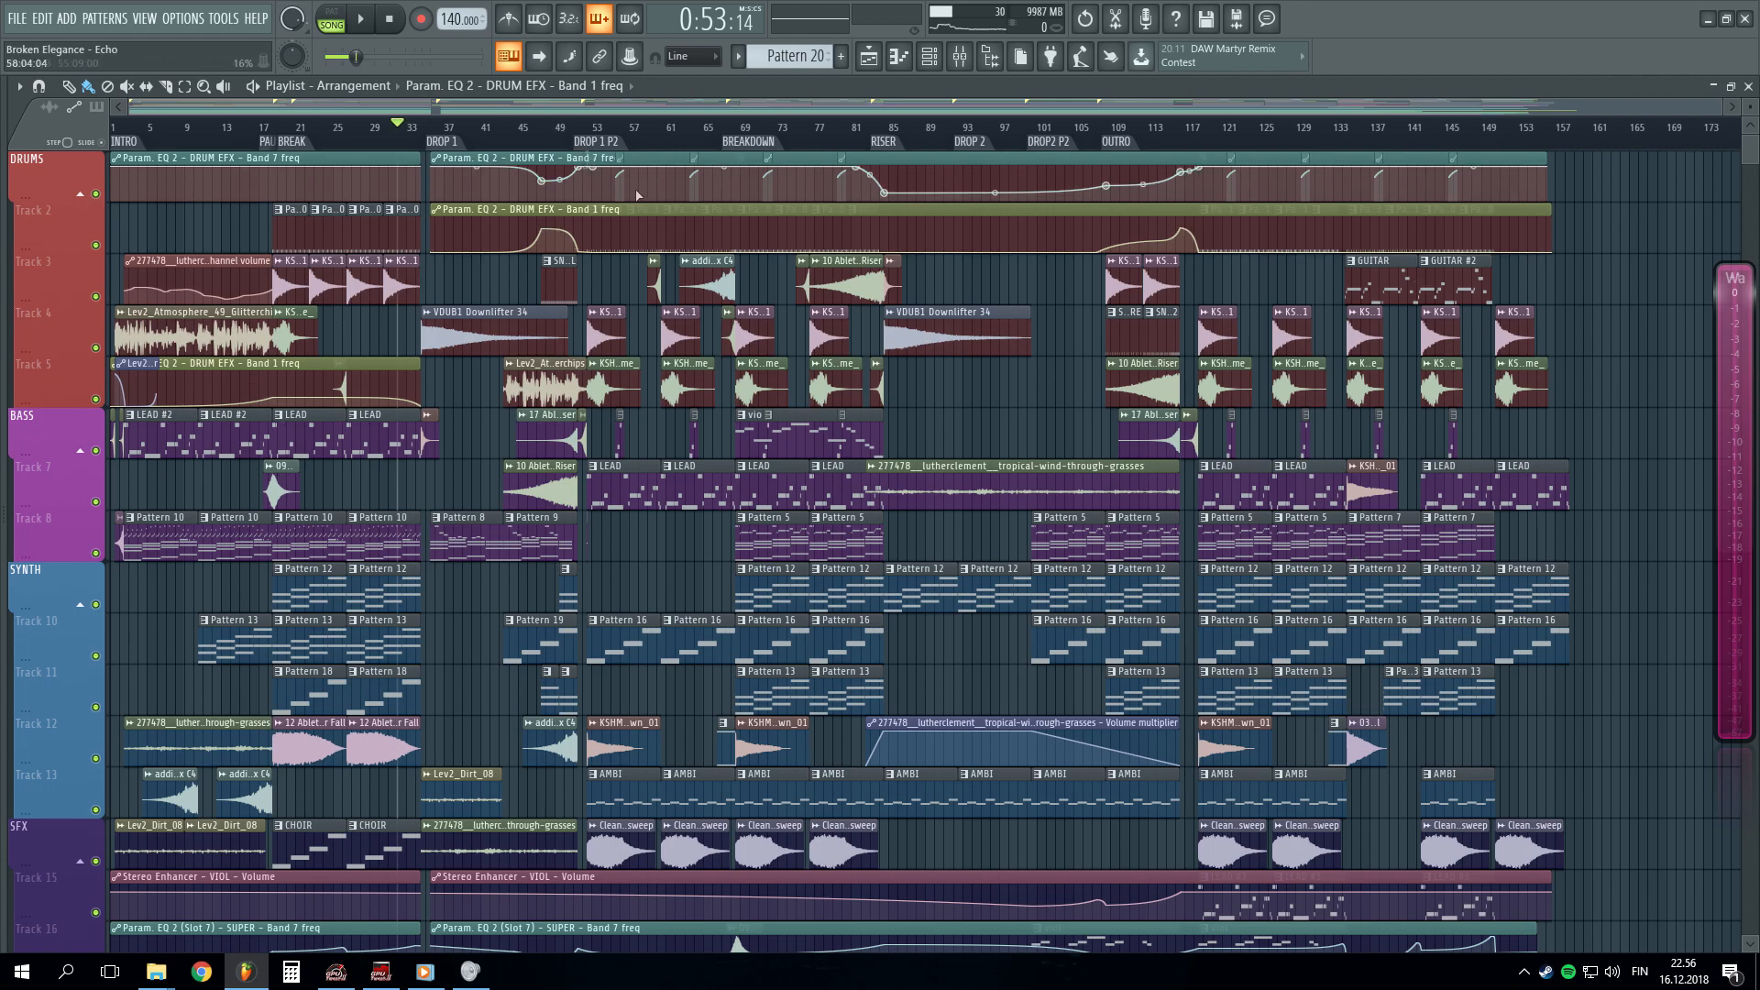
# - Play the BREAK section from about bar 26, check the track levels in the mixer, close it, and stop playback
pyautogui.scroll(3, 397, 129)
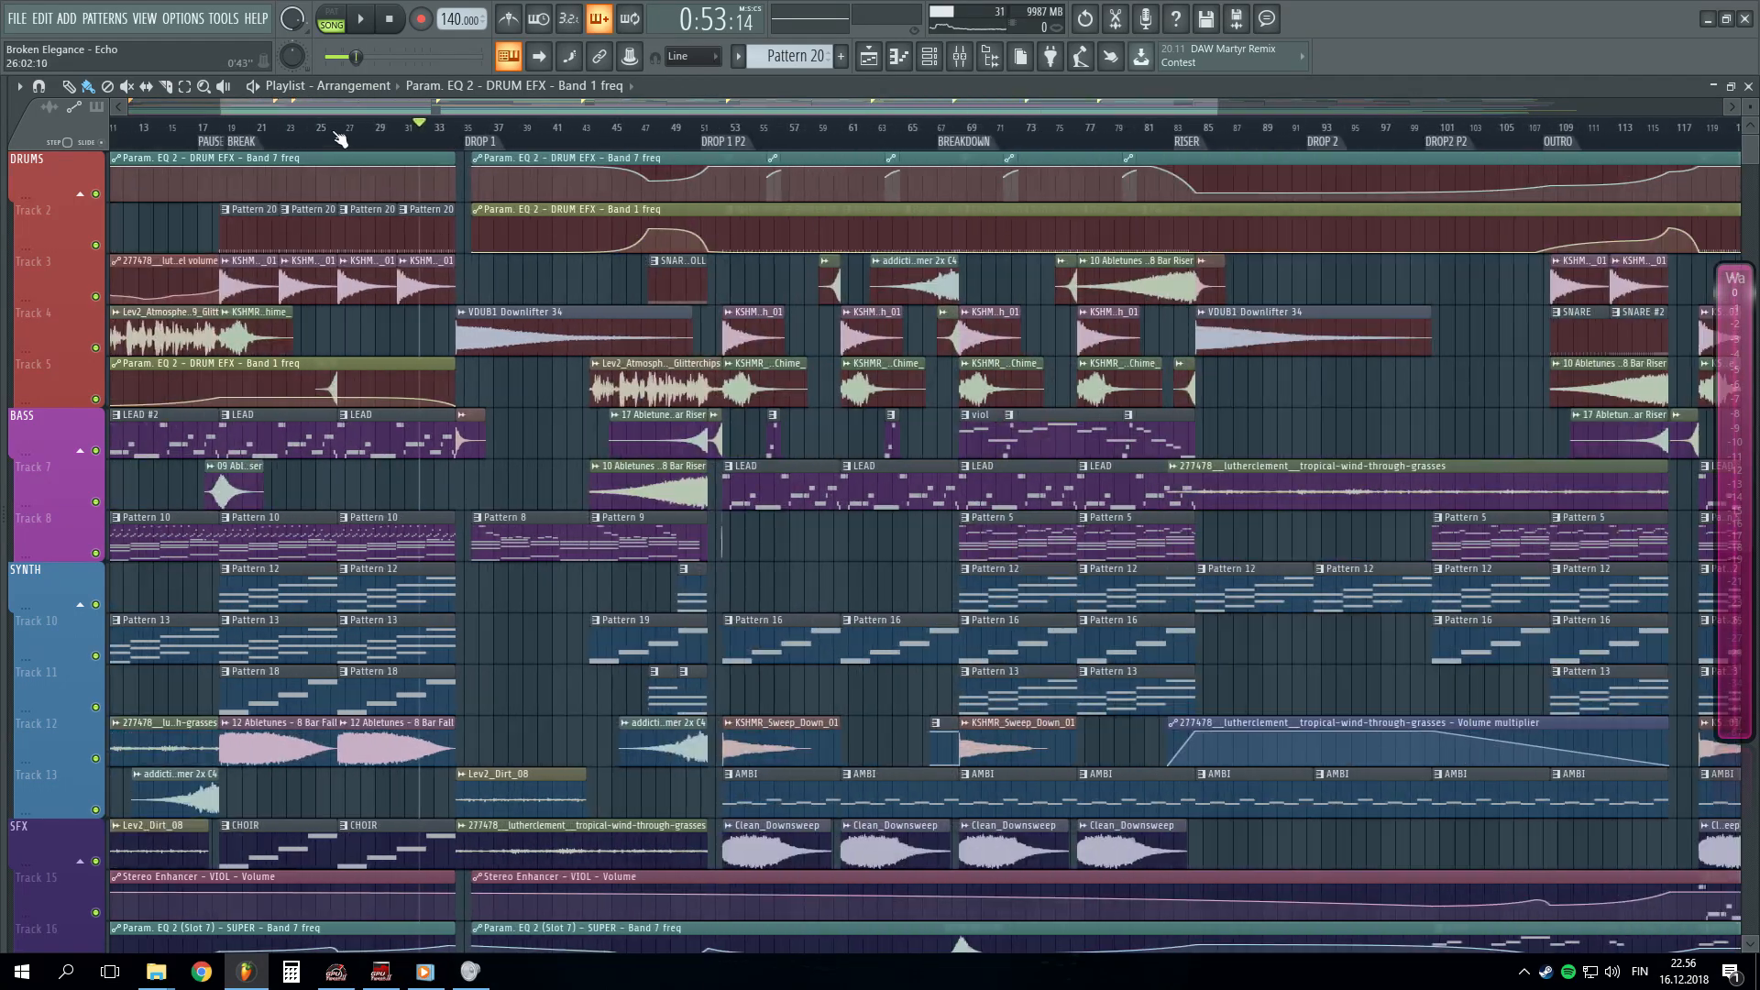
pyautogui.click(337, 134)
pyautogui.press('space')
pyautogui.press('F9')
pyautogui.press('space')
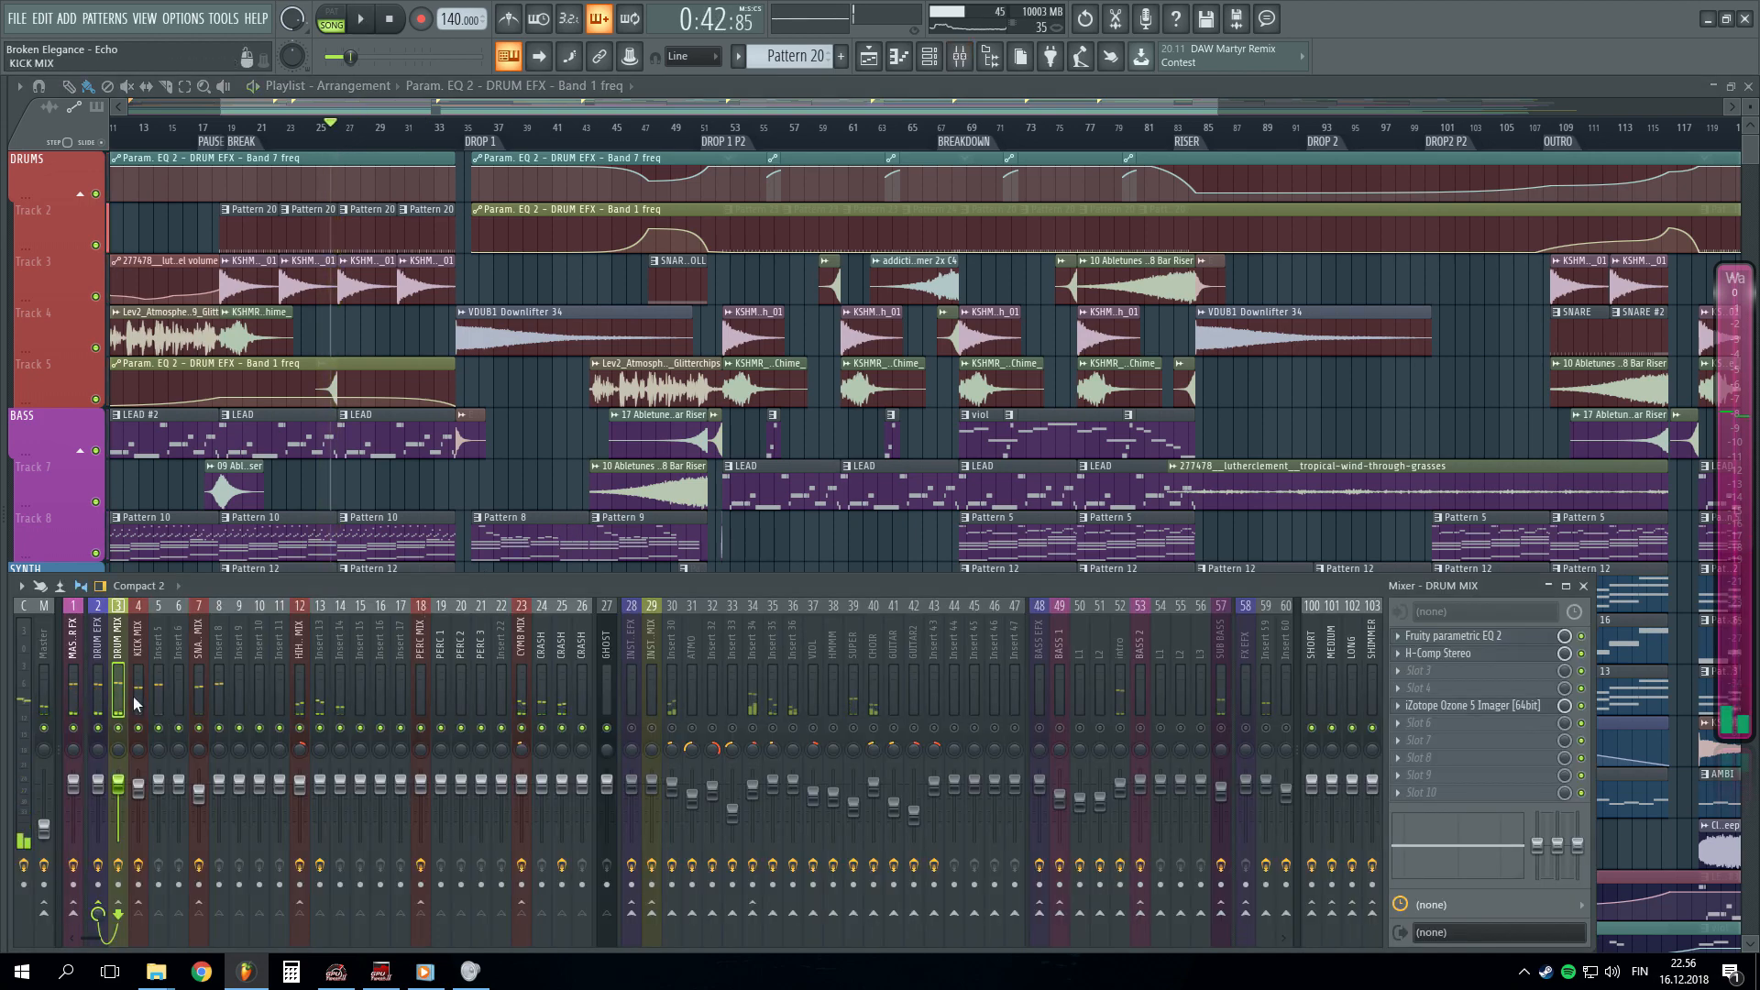
pyautogui.press('space')
pyautogui.scroll(3, 329, 112)
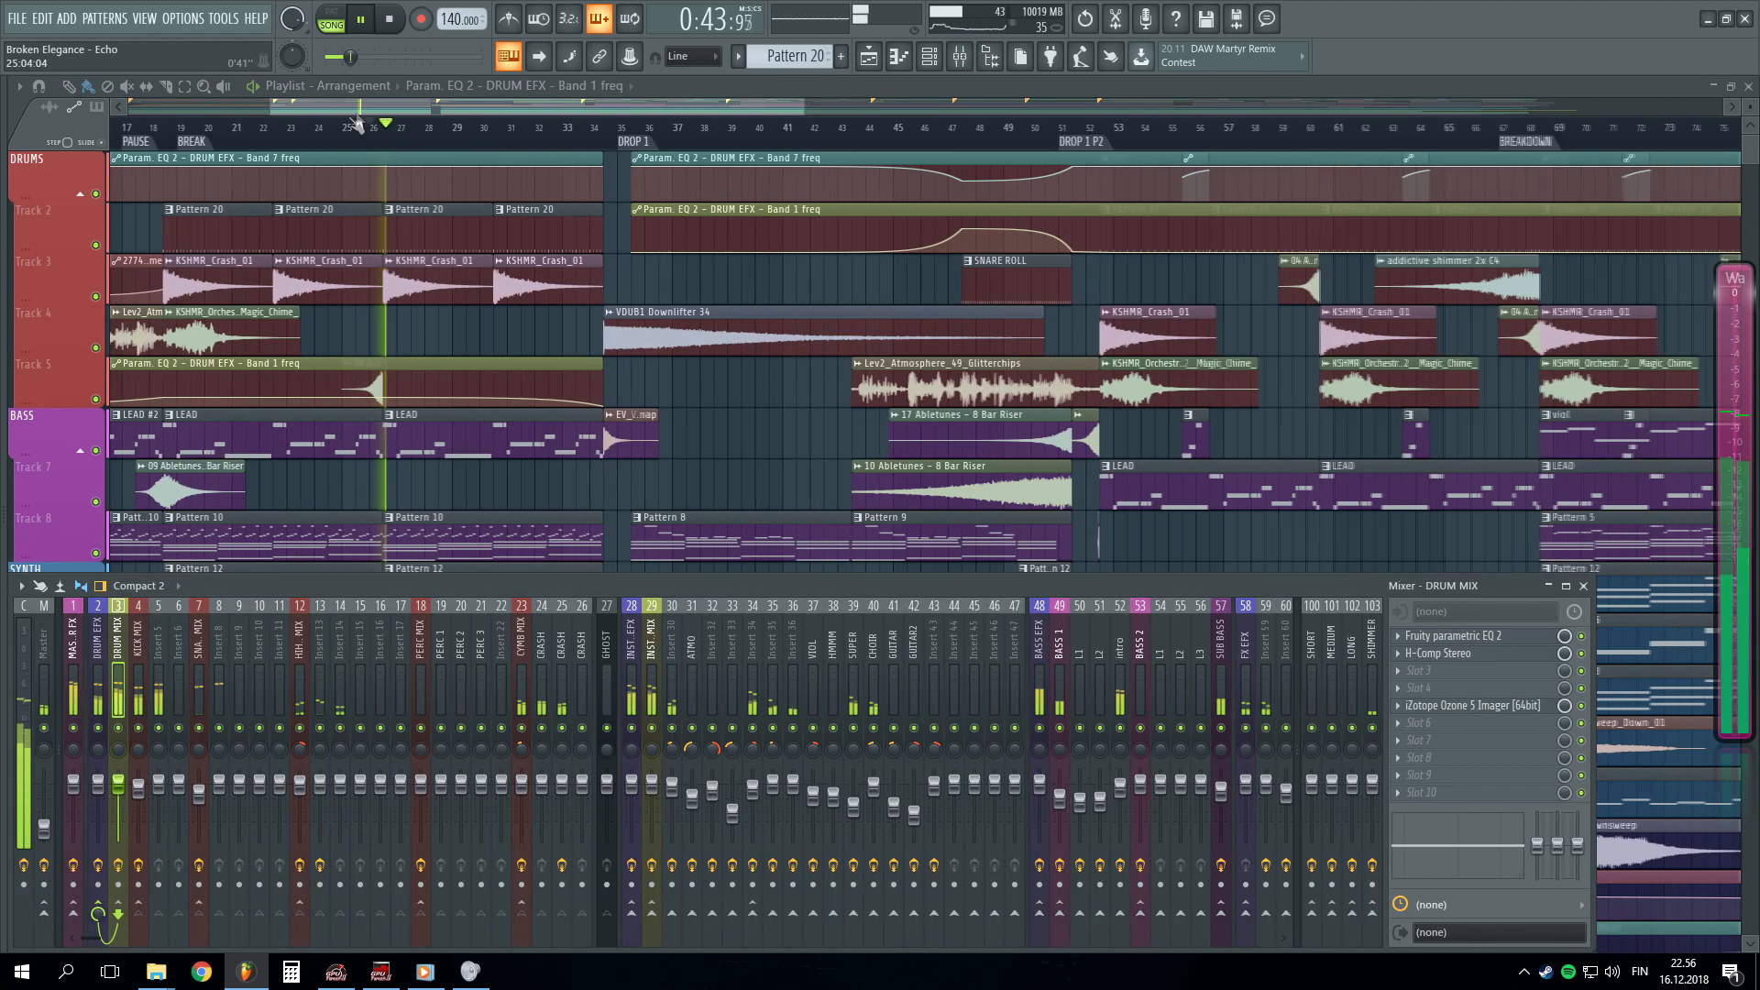
pyautogui.press('F9')
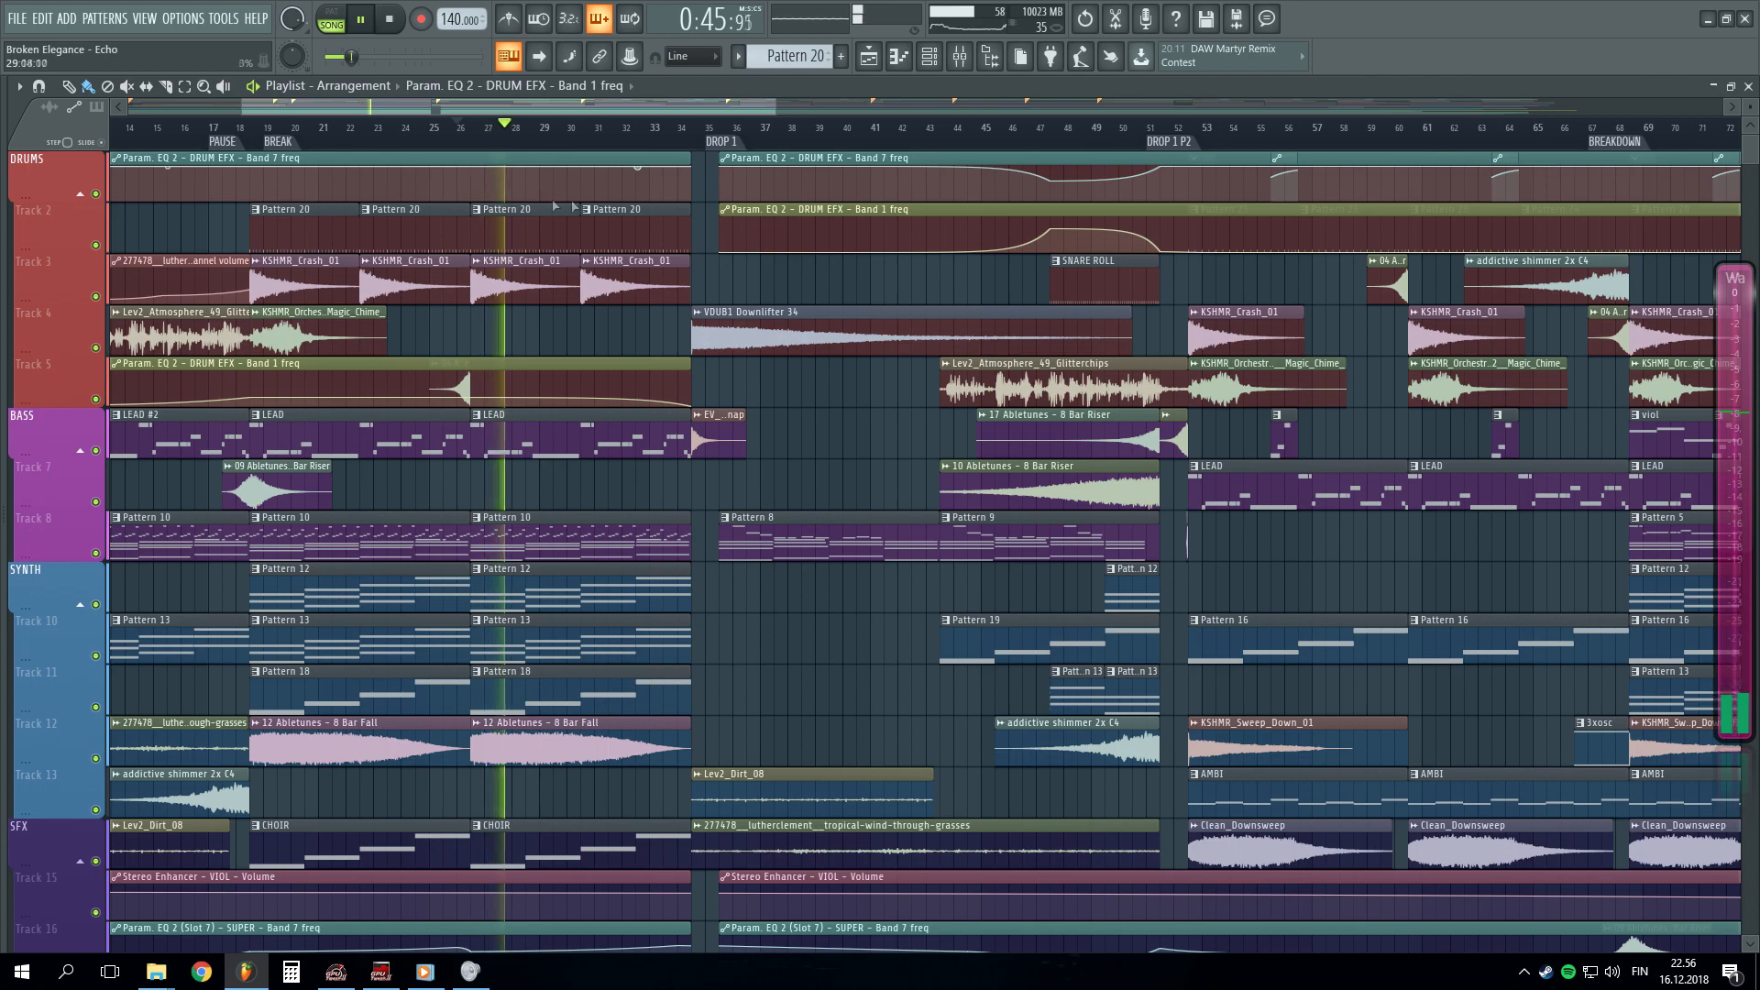
pyautogui.scroll(-1, 694, 333)
pyautogui.scroll(-2, 590, 133)
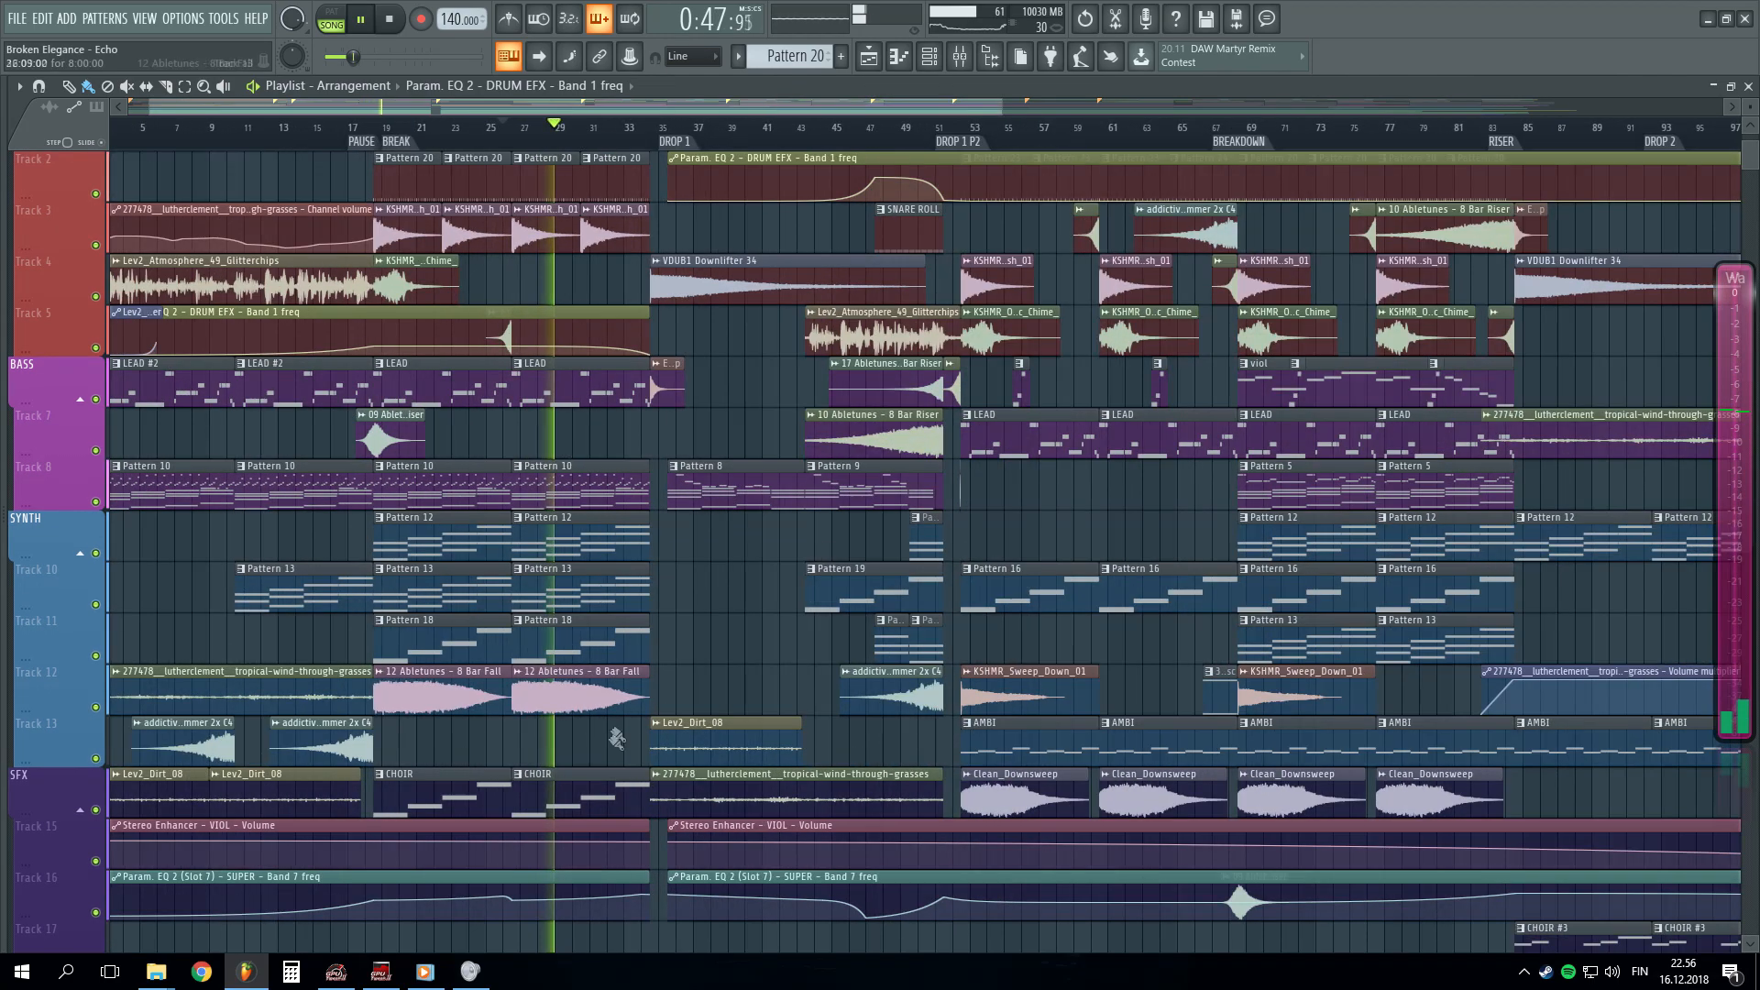
pyautogui.press('space')
# - Play from the PAUSE marker into BREAK, look over the SFX and filter automation tracks, and stop playback
pyautogui.scroll(1, 410, 495)
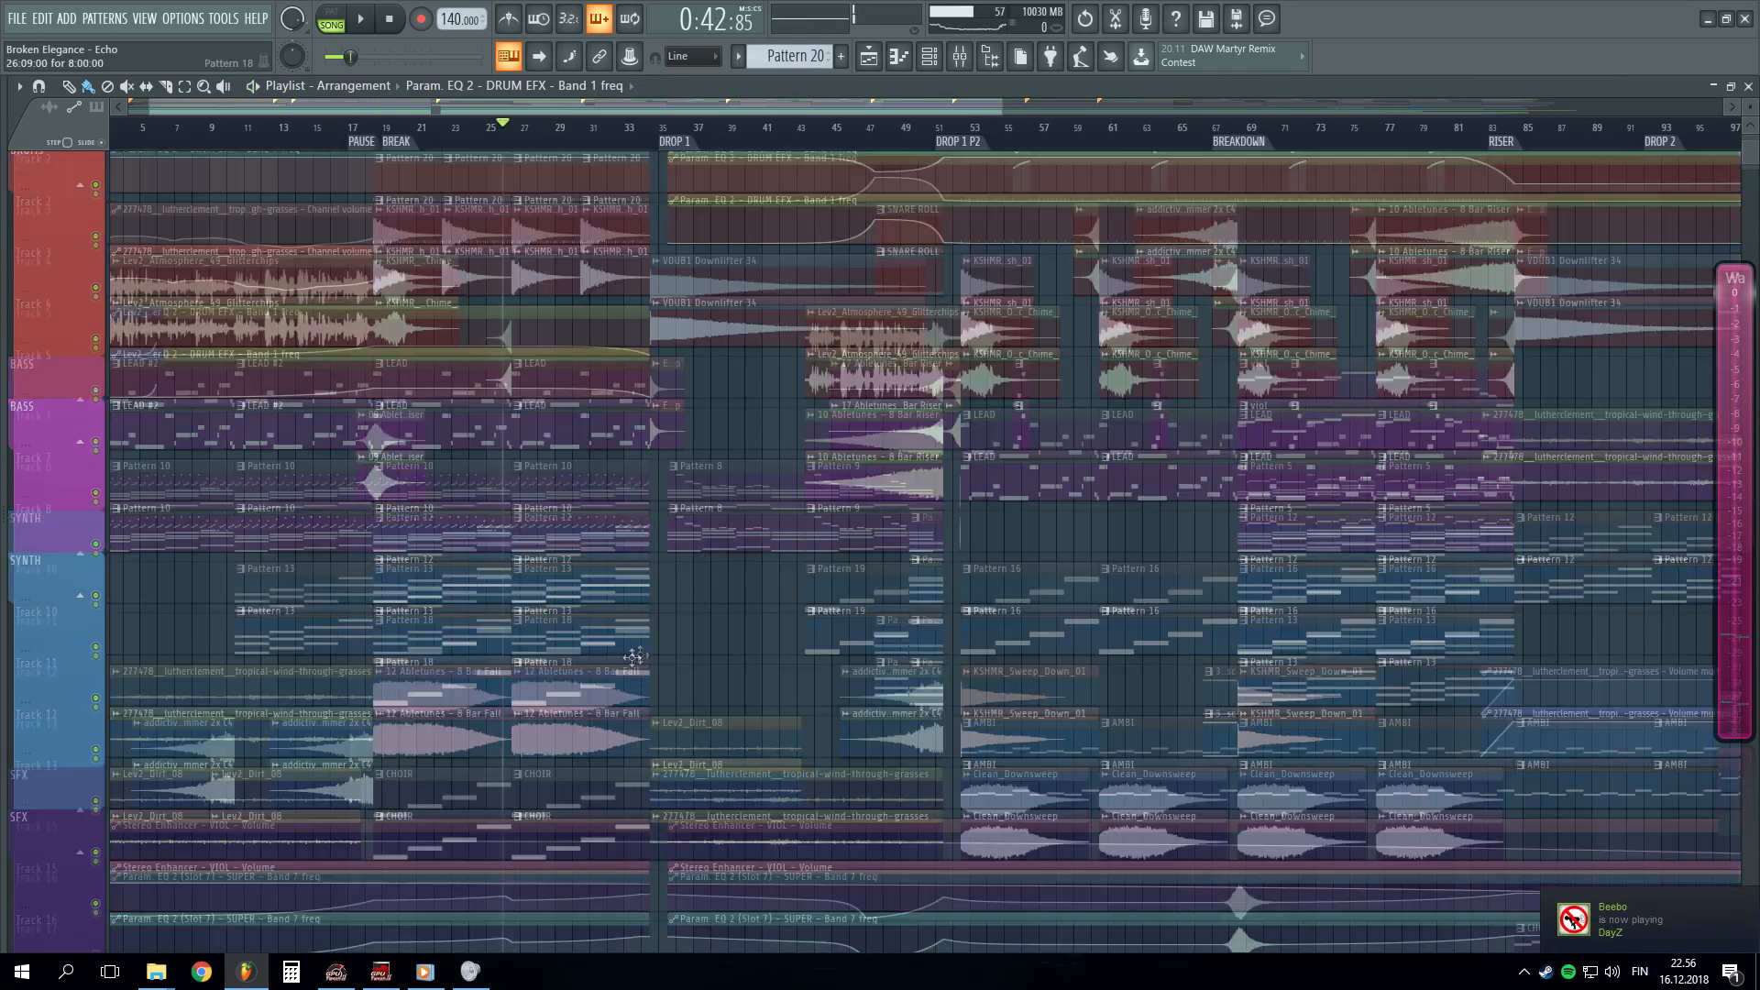
pyautogui.click(366, 126)
pyautogui.scroll(3, 365, 129)
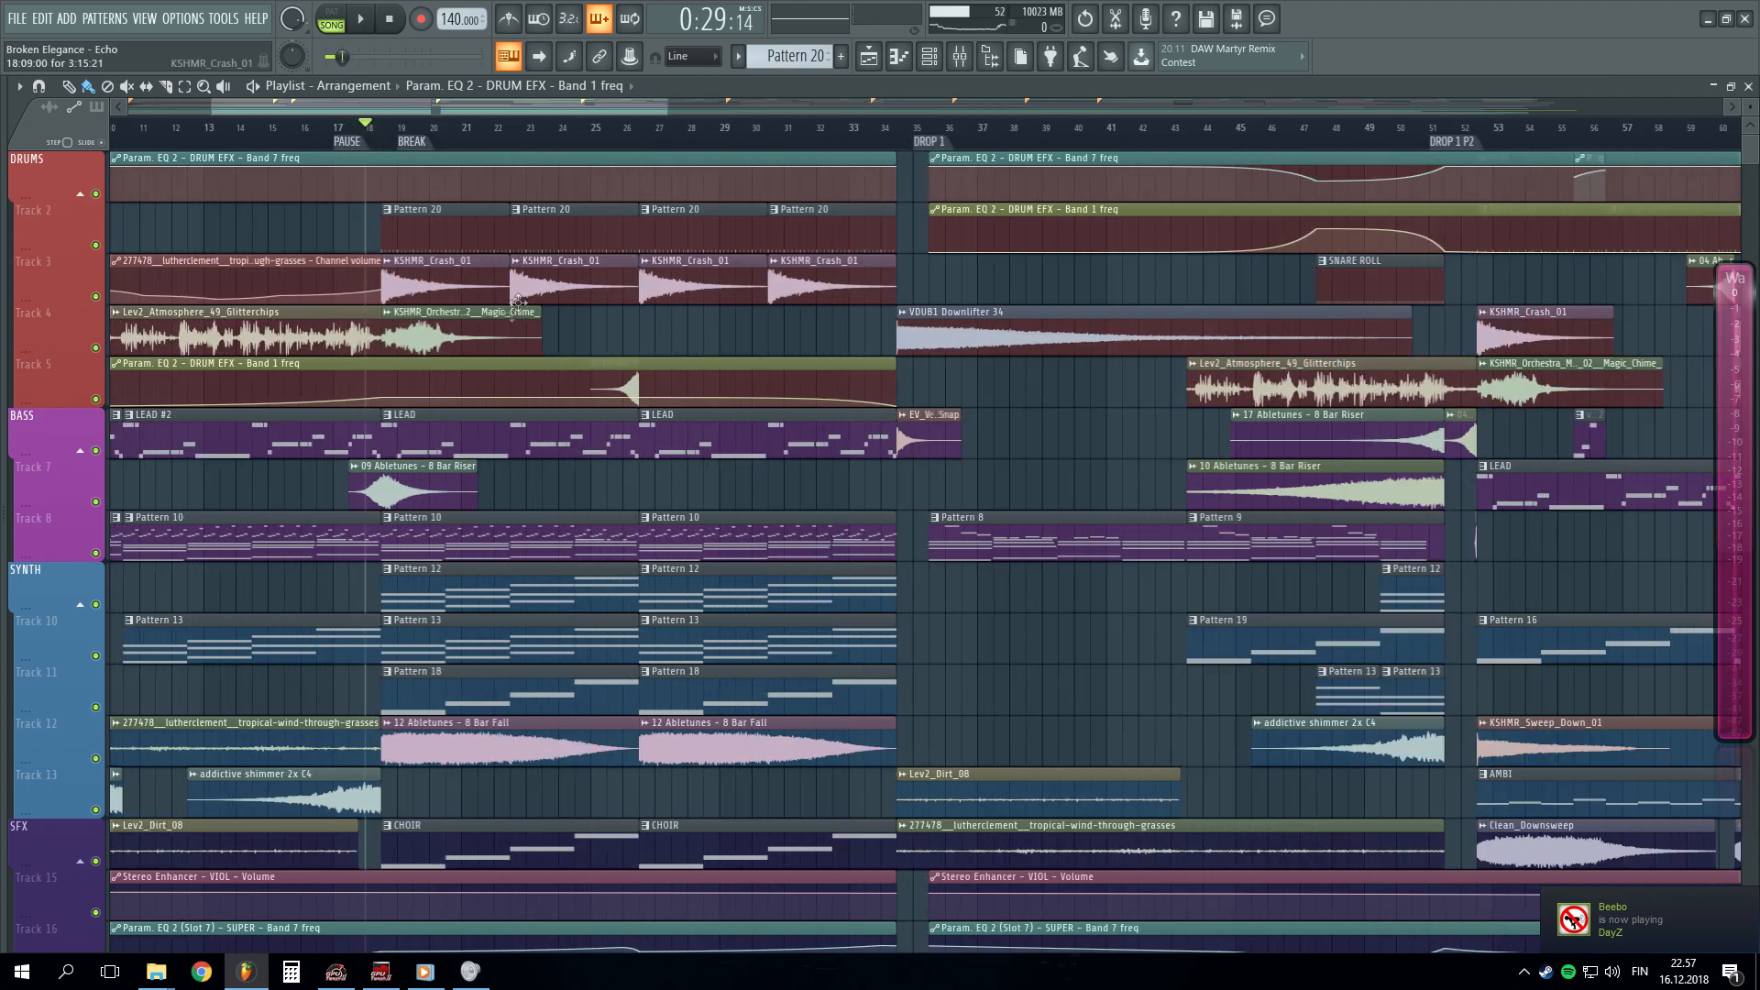
pyautogui.scroll(2, 386, 139)
pyautogui.press('space')
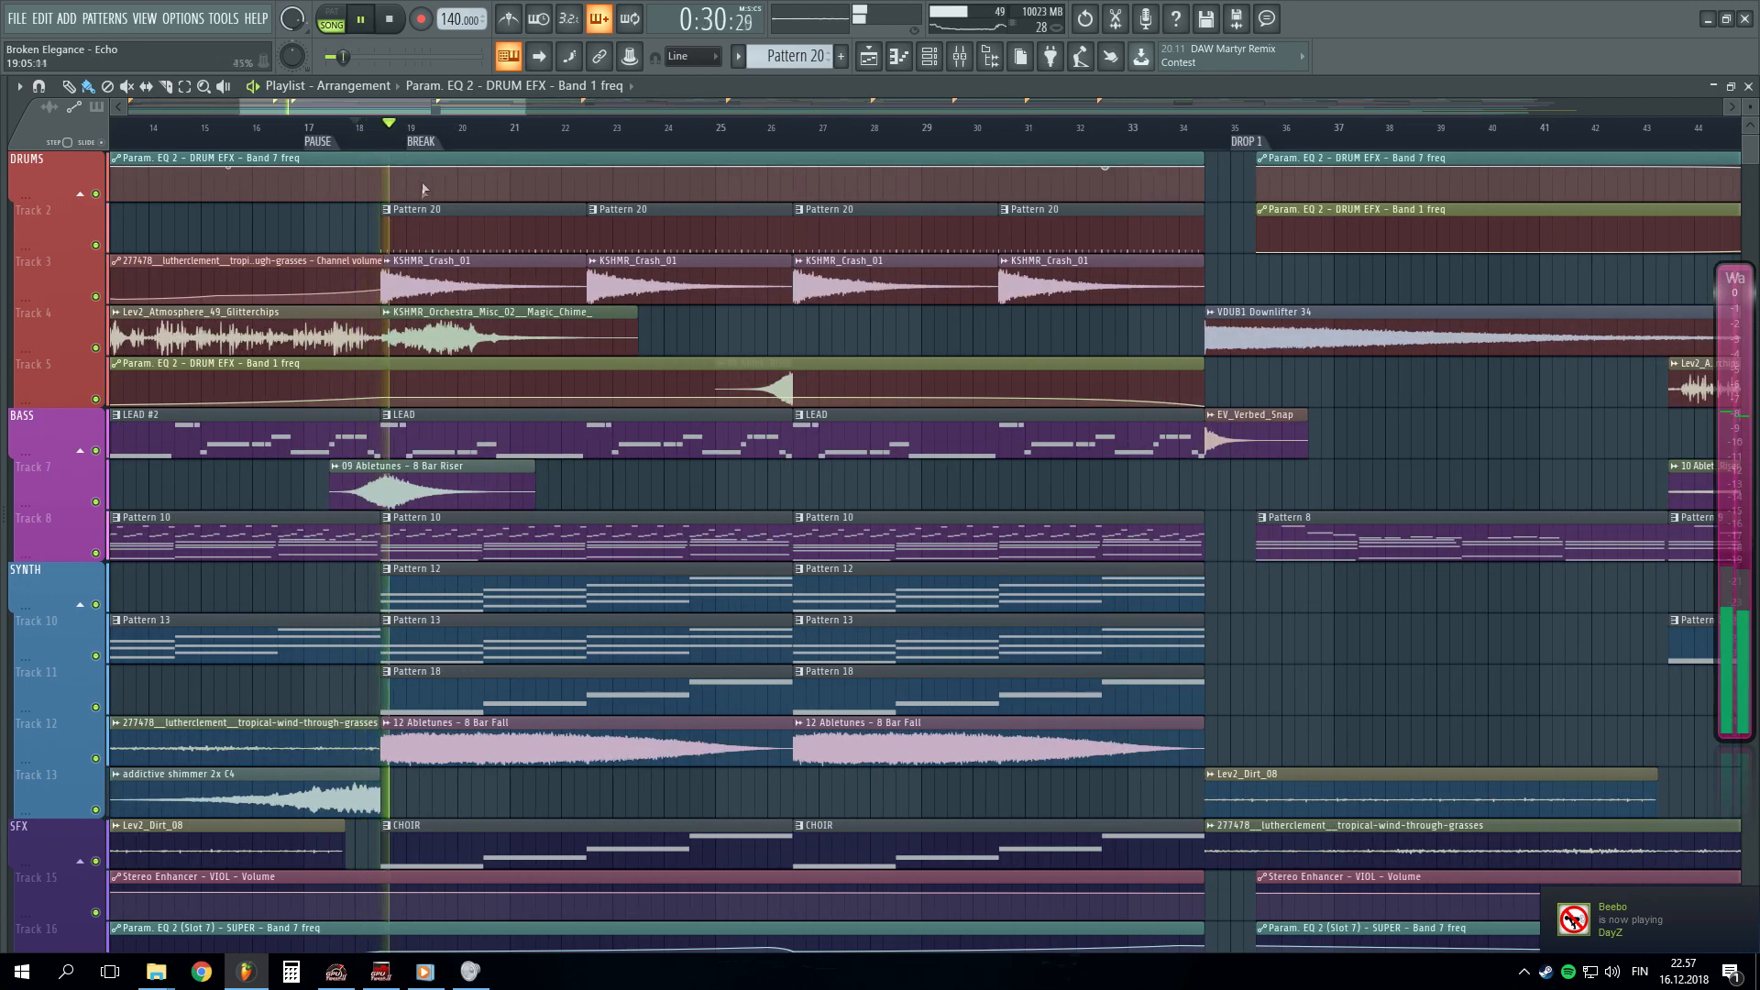
pyautogui.scroll(-3, 424, 137)
pyautogui.scroll(-9, 739, 452)
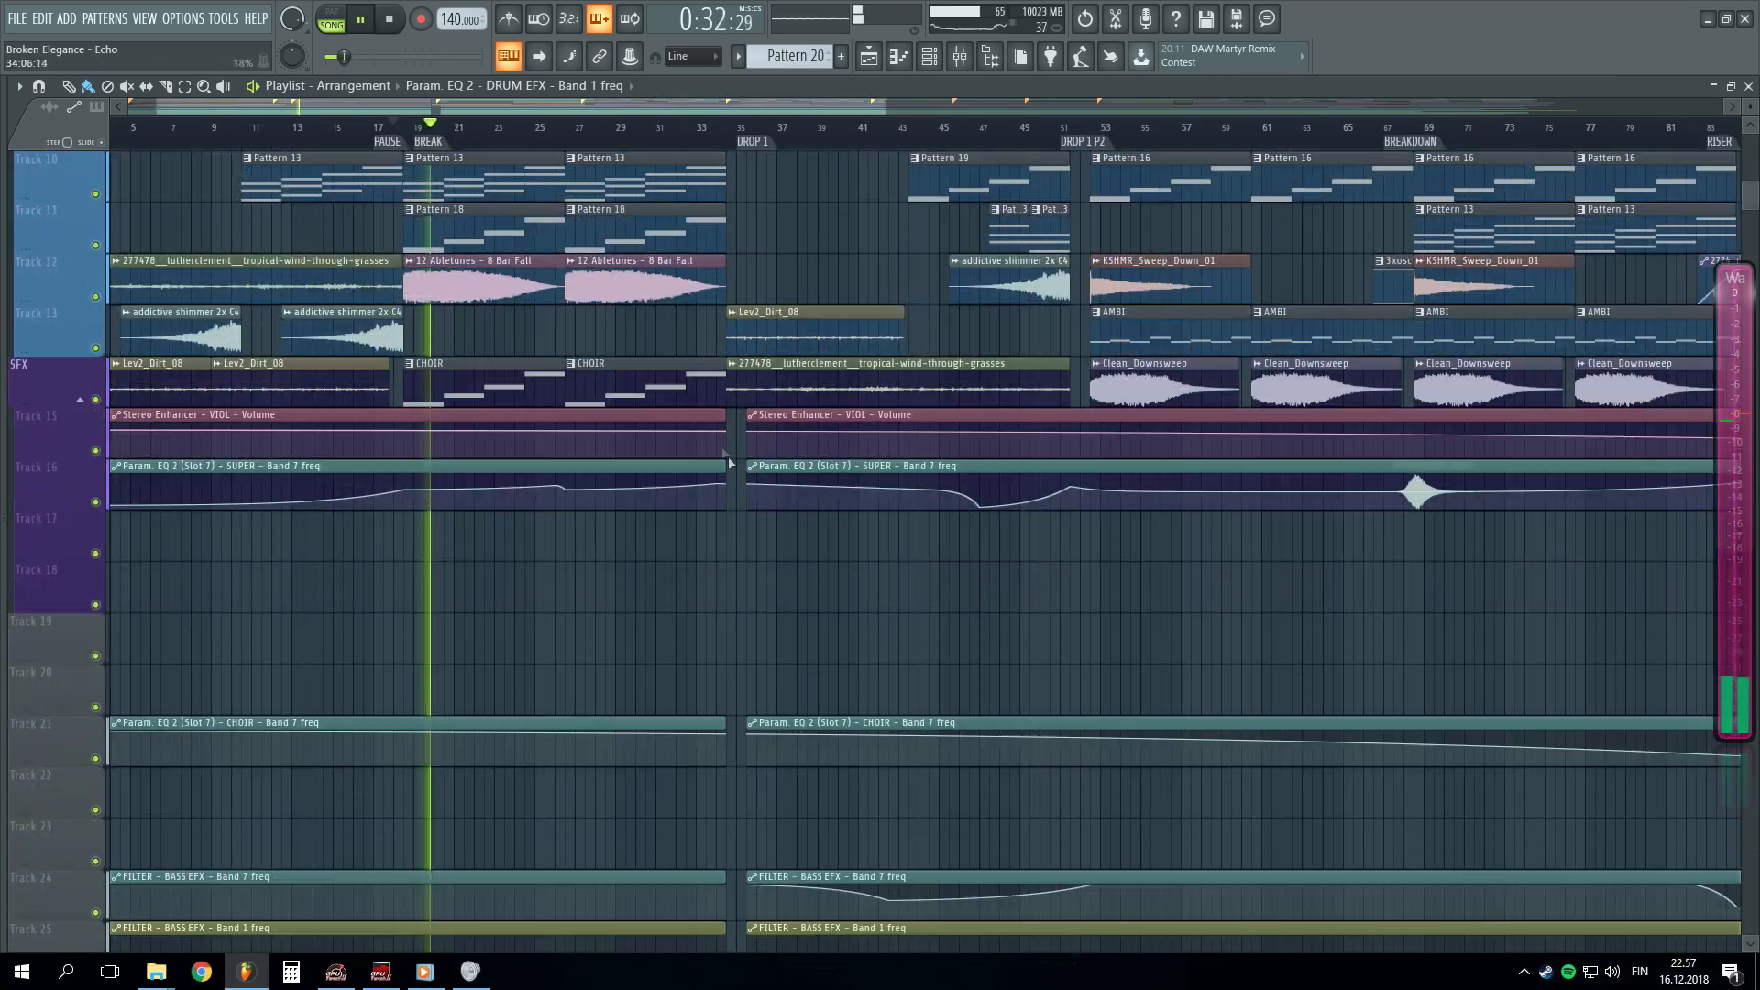
pyautogui.scroll(7, 739, 452)
pyautogui.scroll(-2, 669, 144)
pyautogui.press('space')
# - Play from just before DROP 1 and examine the transition's snap, downlifter, dirt and tropical wind clips
pyautogui.scroll(2, 582, 141)
pyautogui.scroll(2, 676, 566)
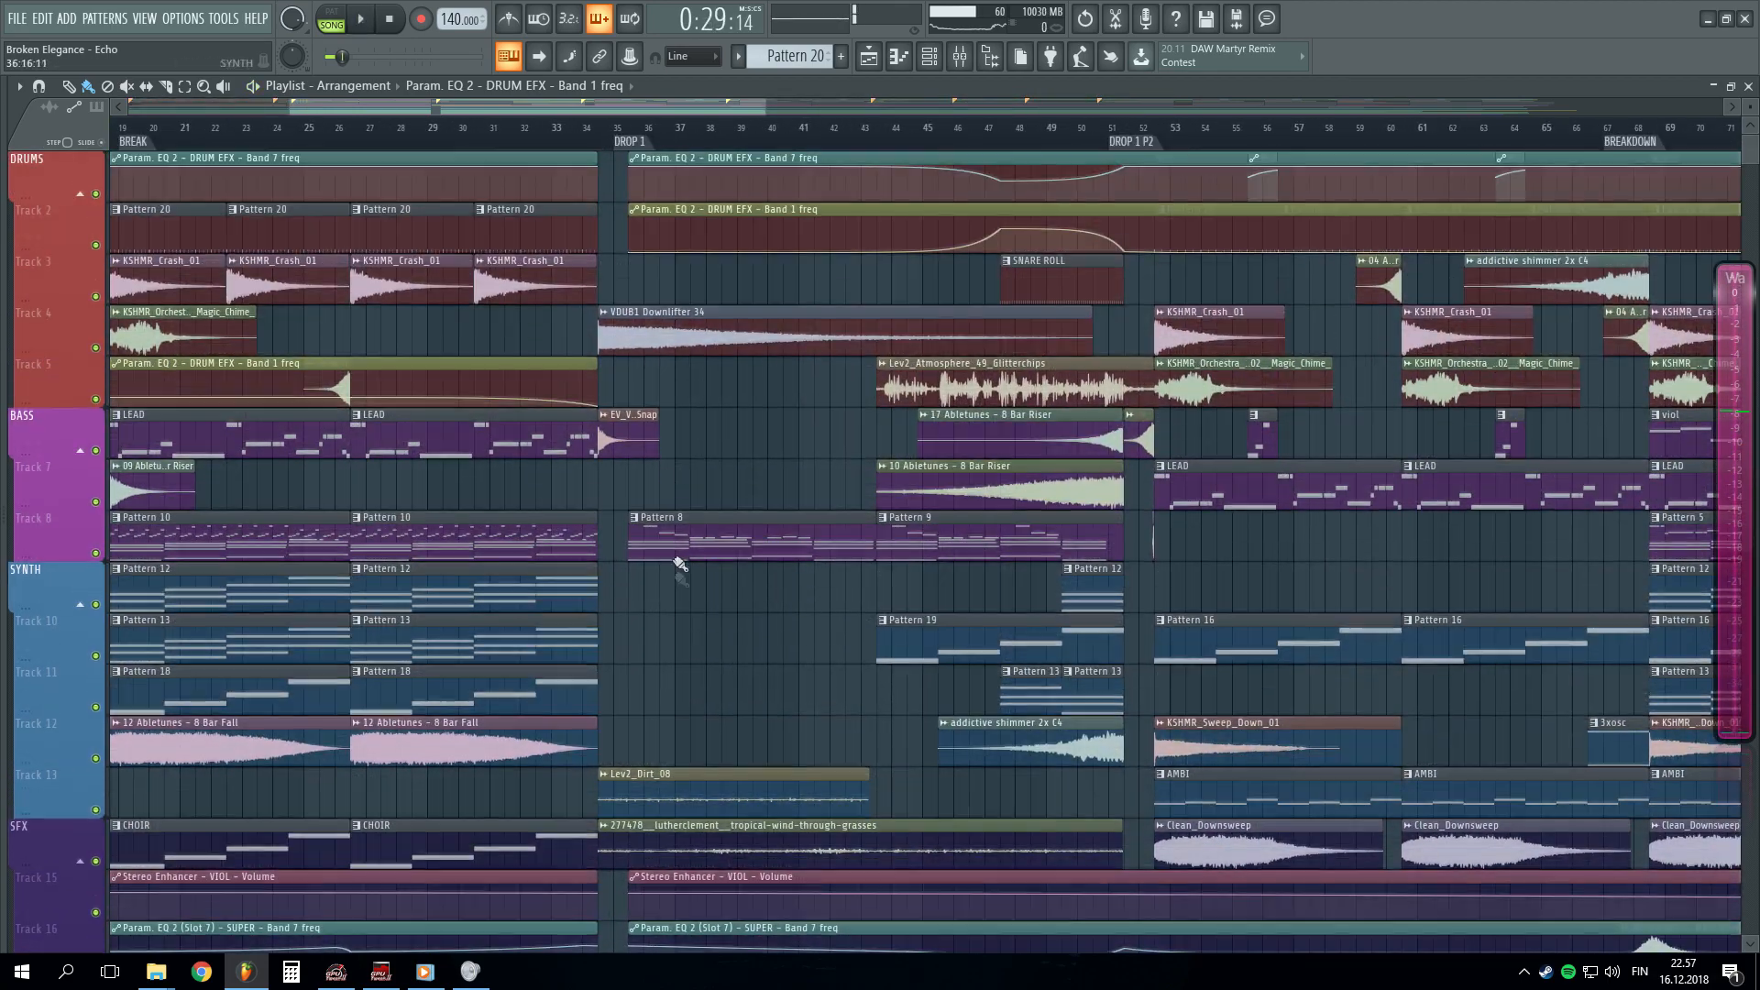
pyautogui.click(589, 133)
pyautogui.press('space')
pyautogui.scroll(-2, 650, 144)
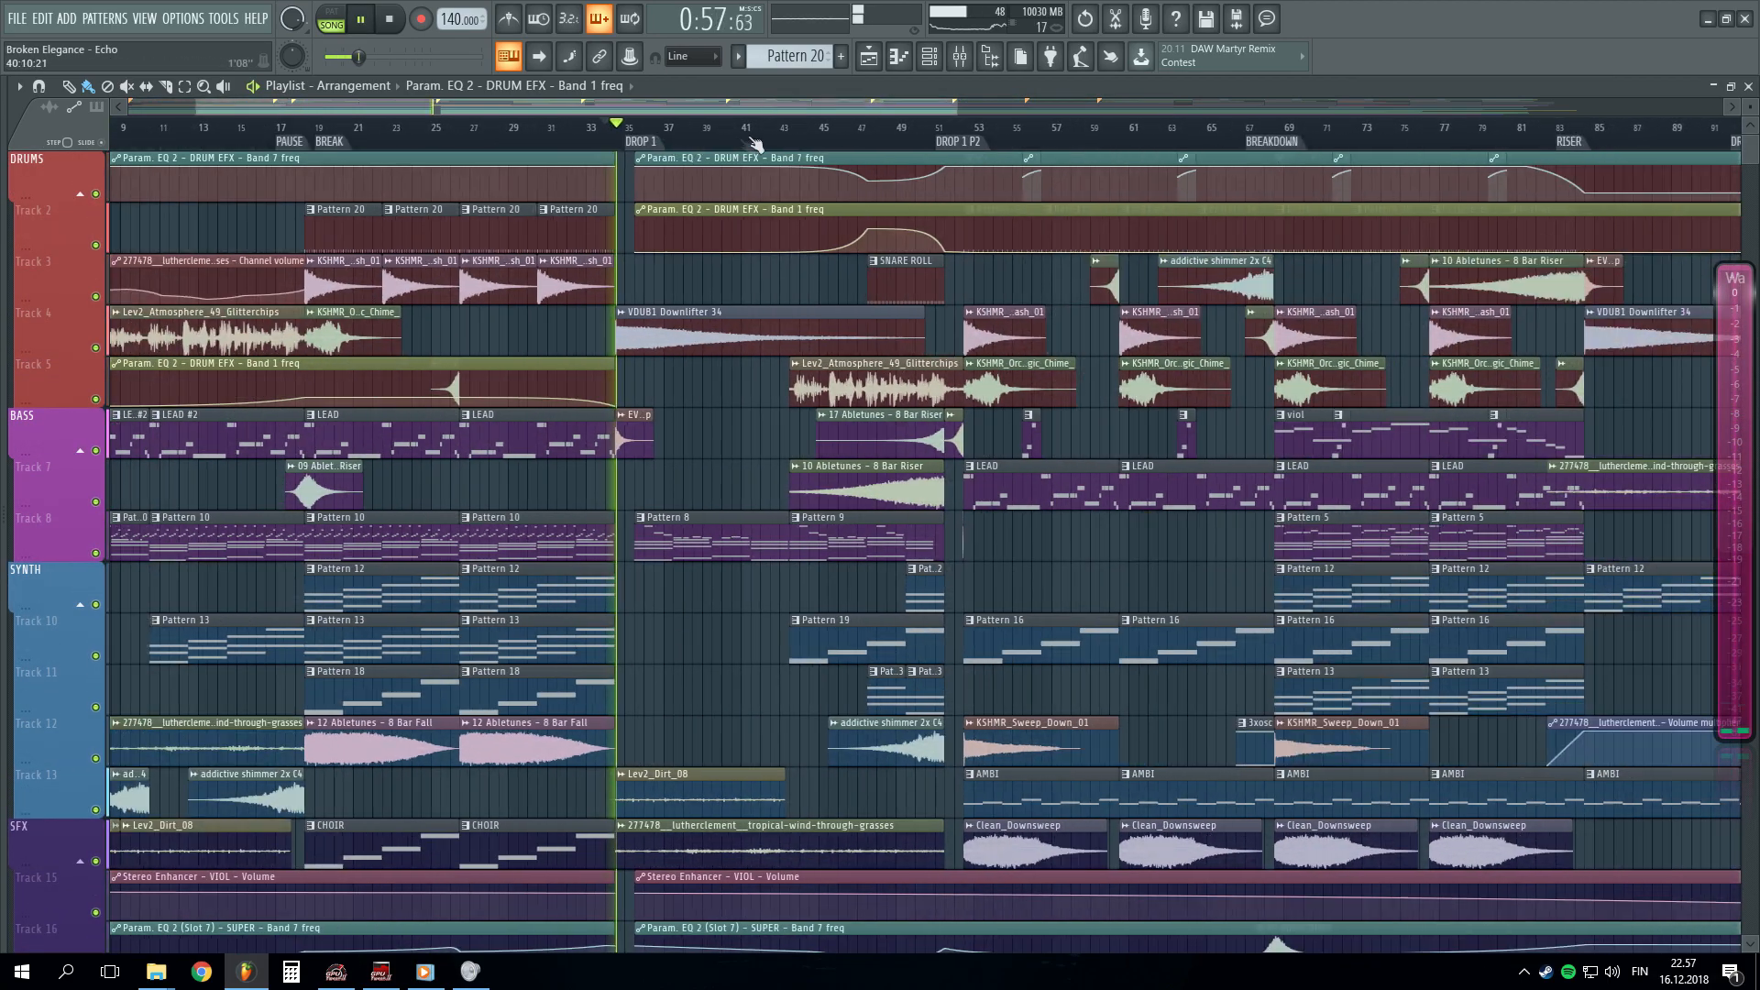
pyautogui.scroll(3, 931, 144)
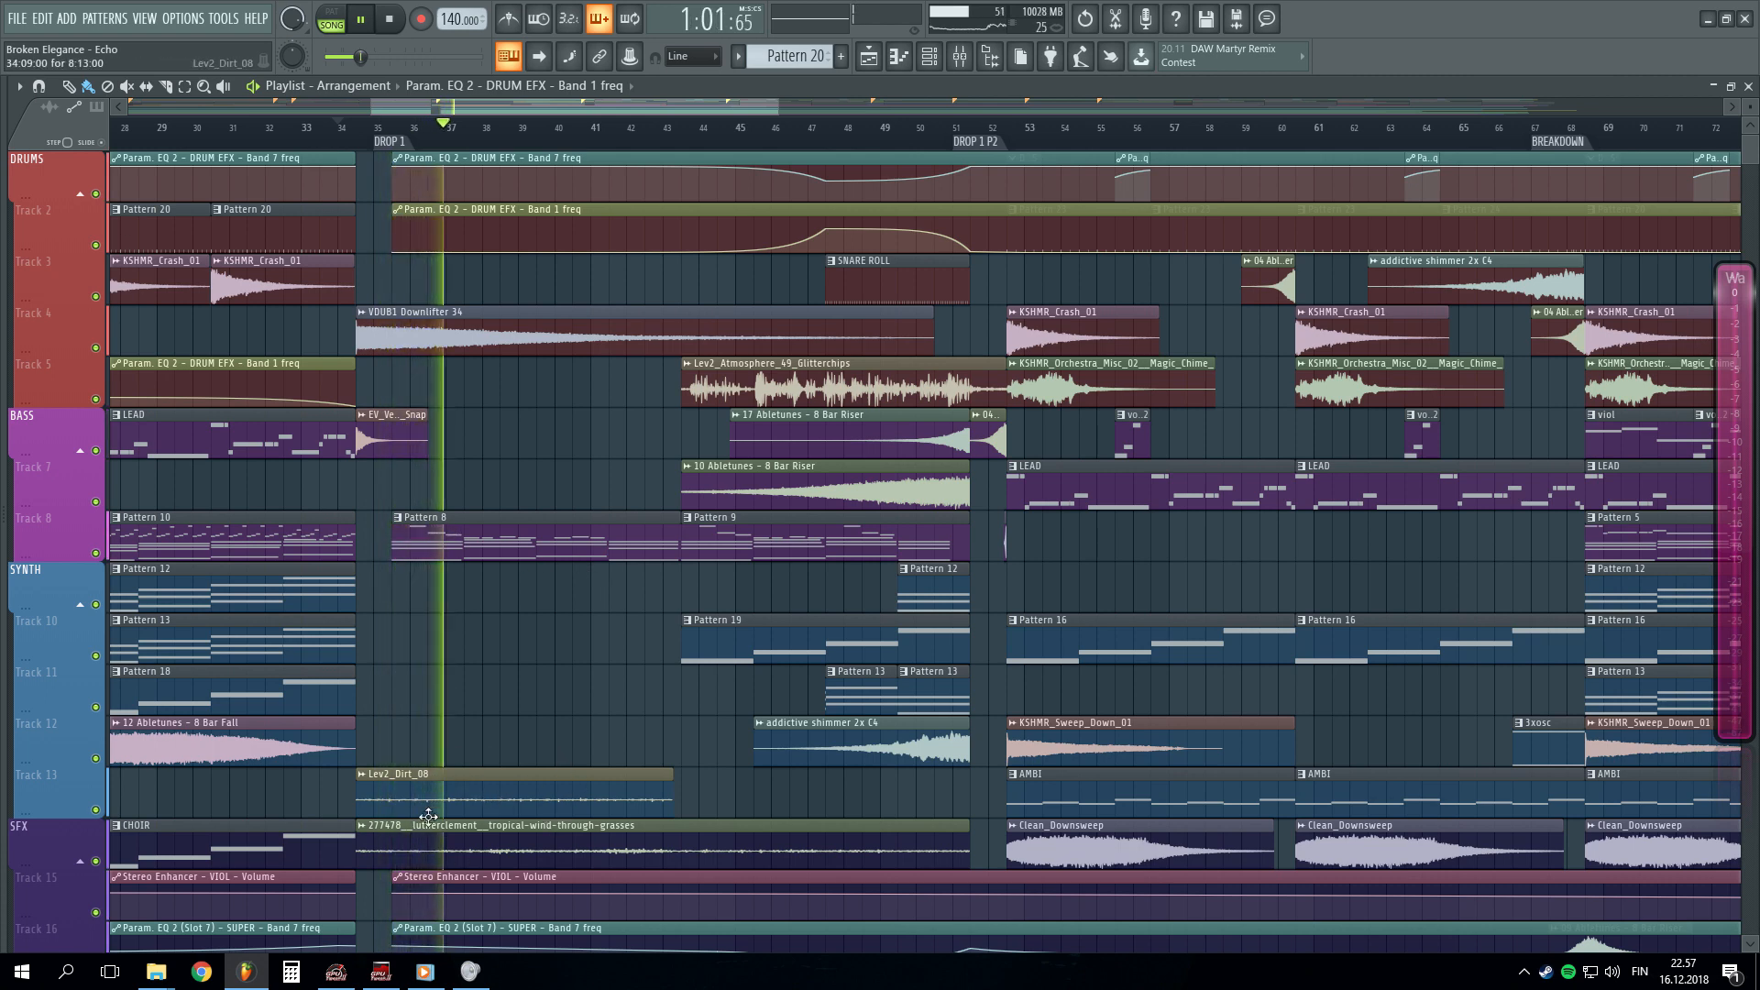
pyautogui.scroll(-3, 543, 793)
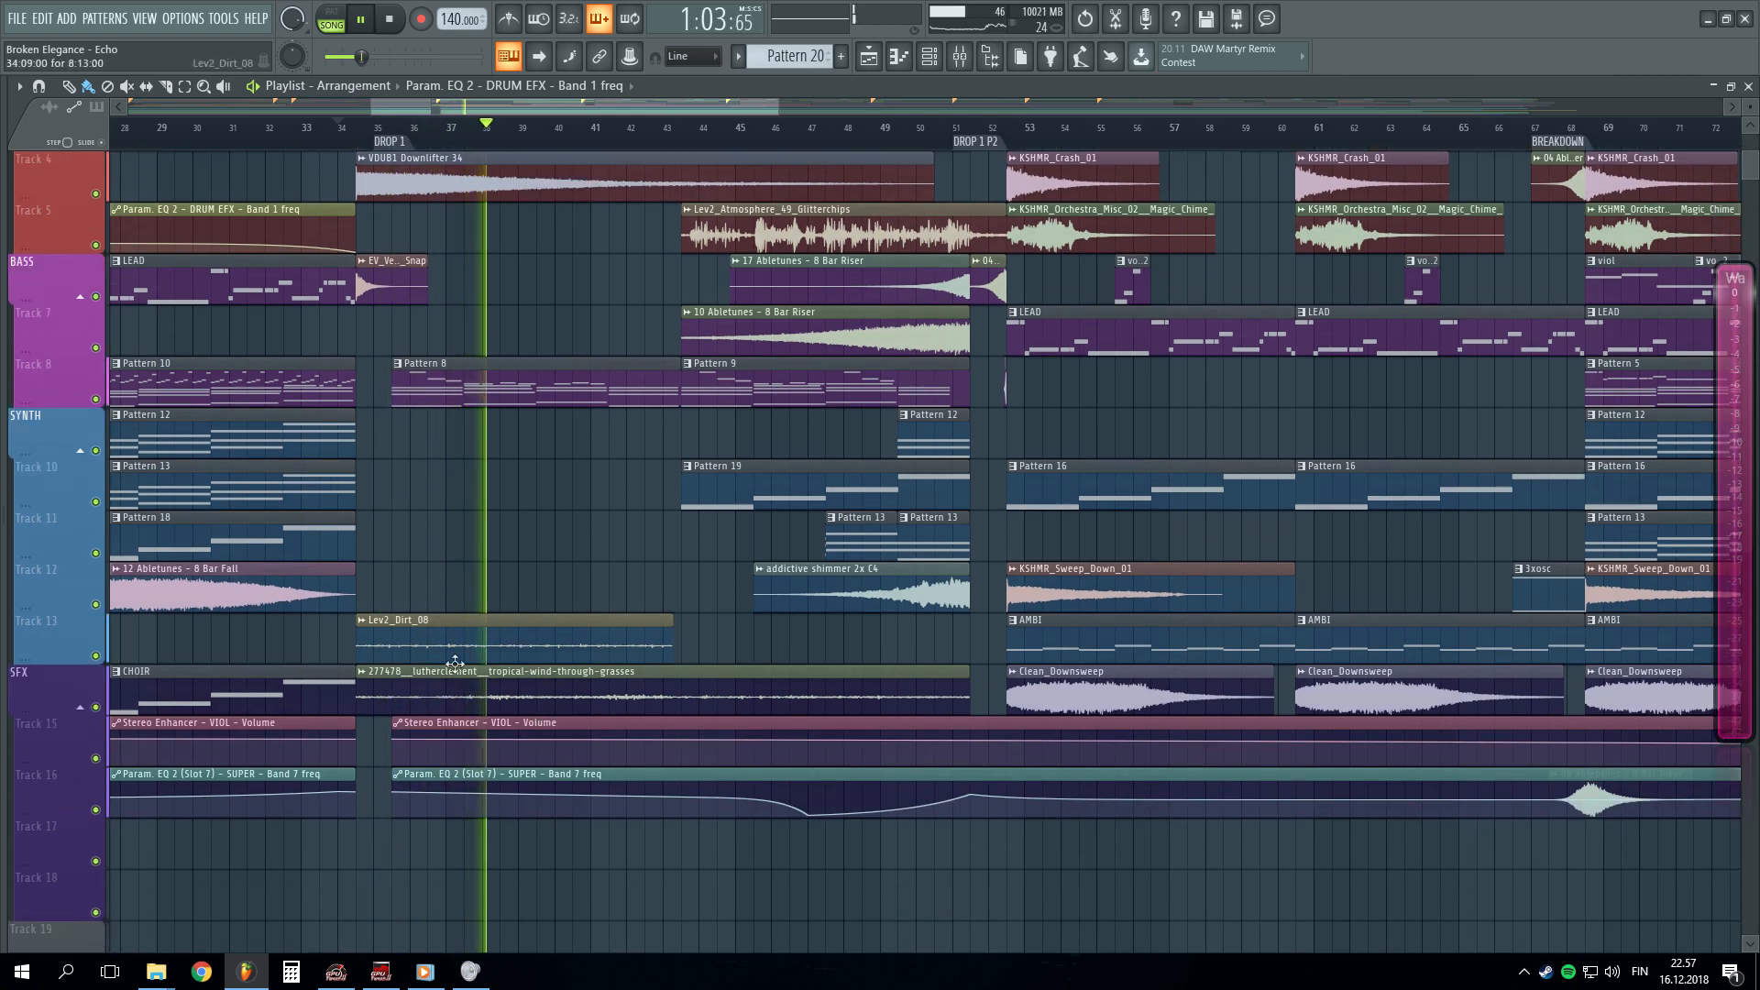
pyautogui.scroll(3, 550, 687)
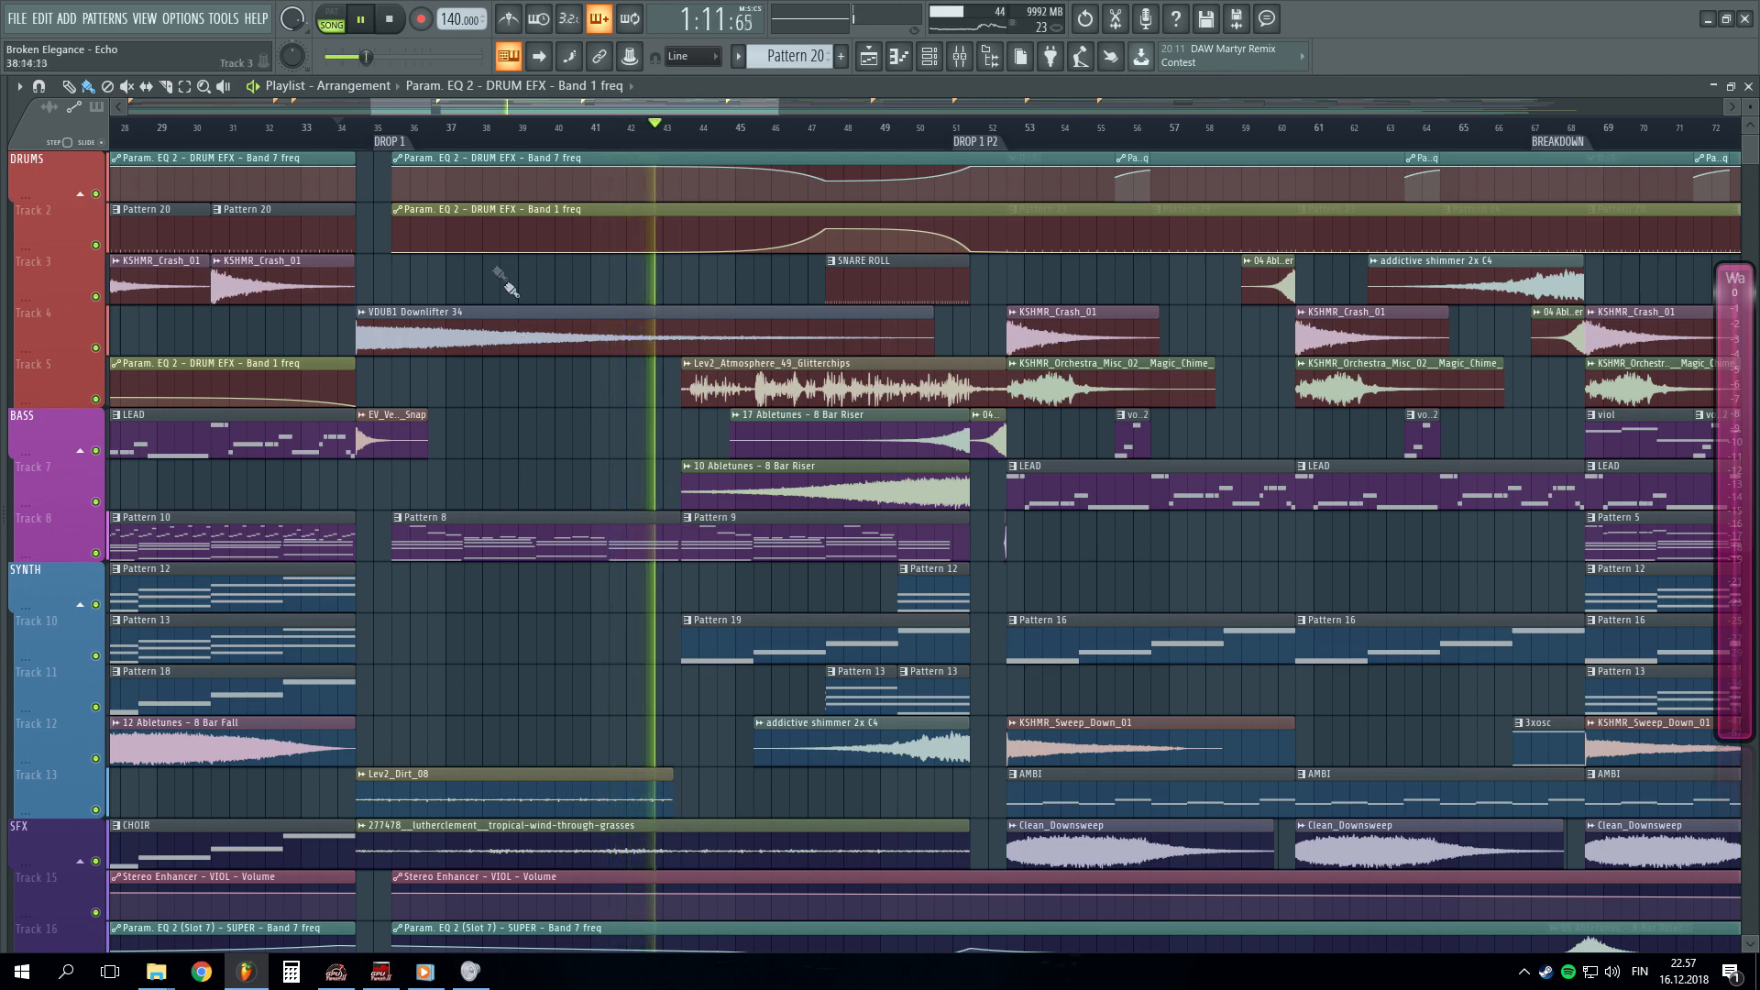
# - Solo Track 10 in the SYNTH group to audition Pattern 19 during DROP 1
pyautogui.scroll(-2, 510, 139)
pyautogui.scroll(2, 772, 138)
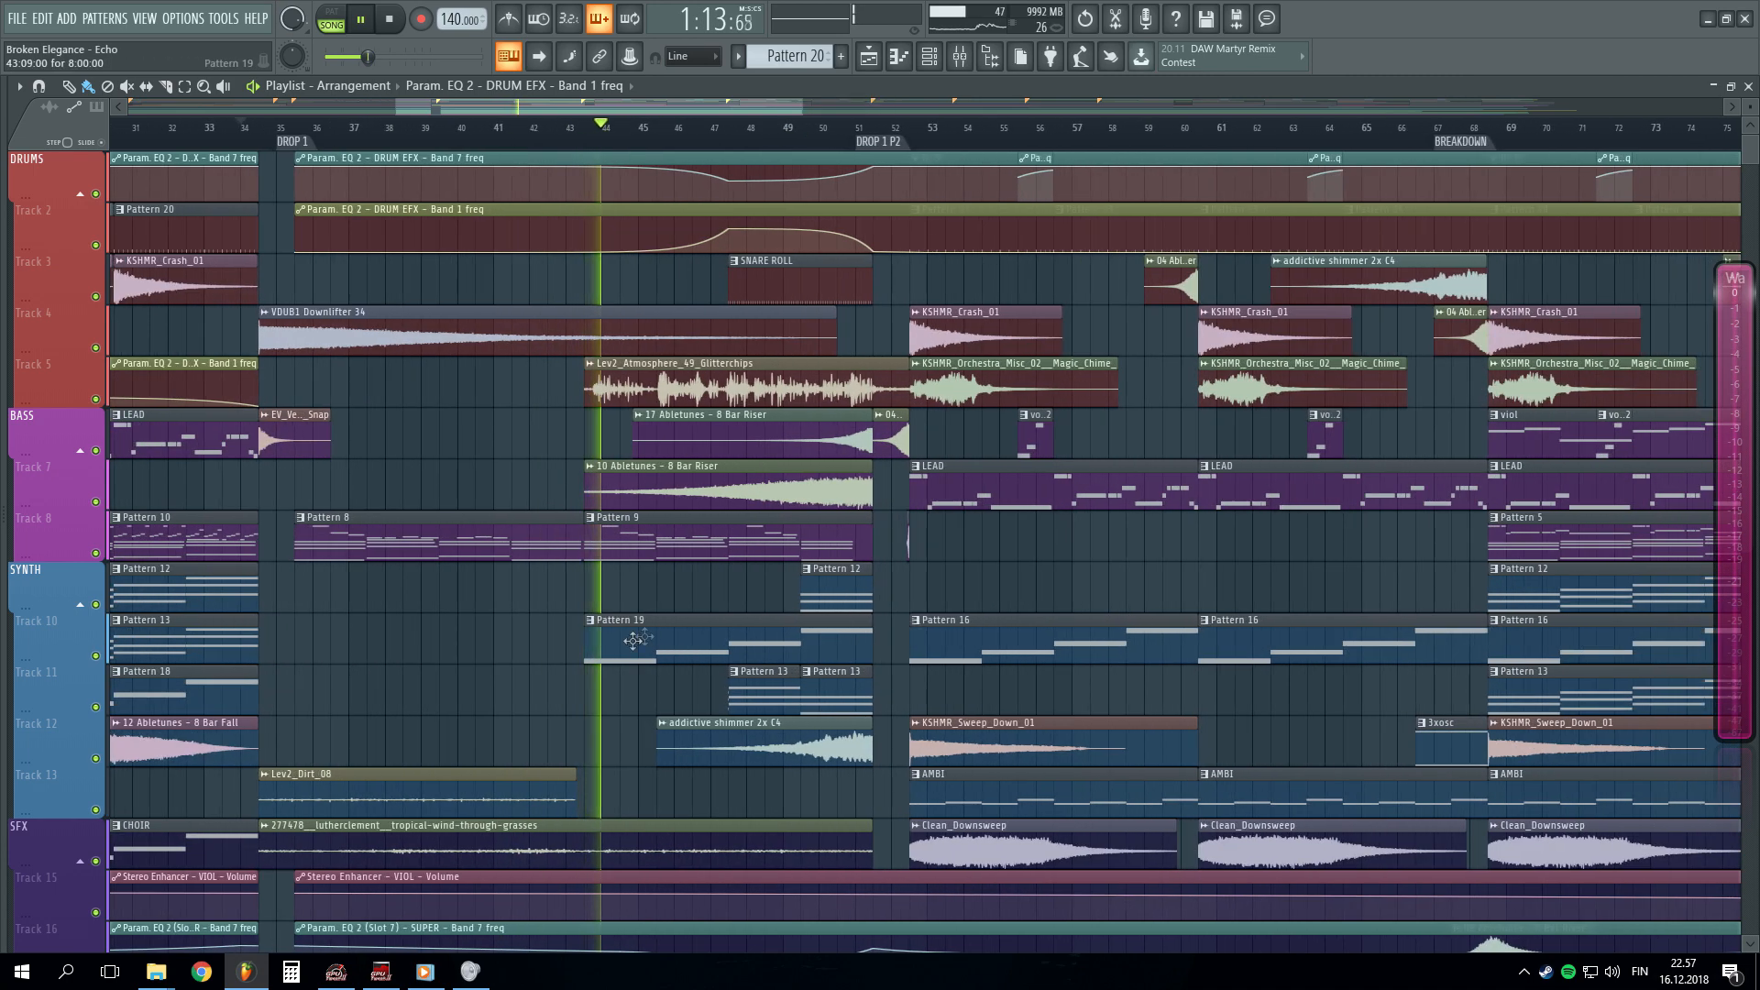
pyautogui.rightClick(95, 657)
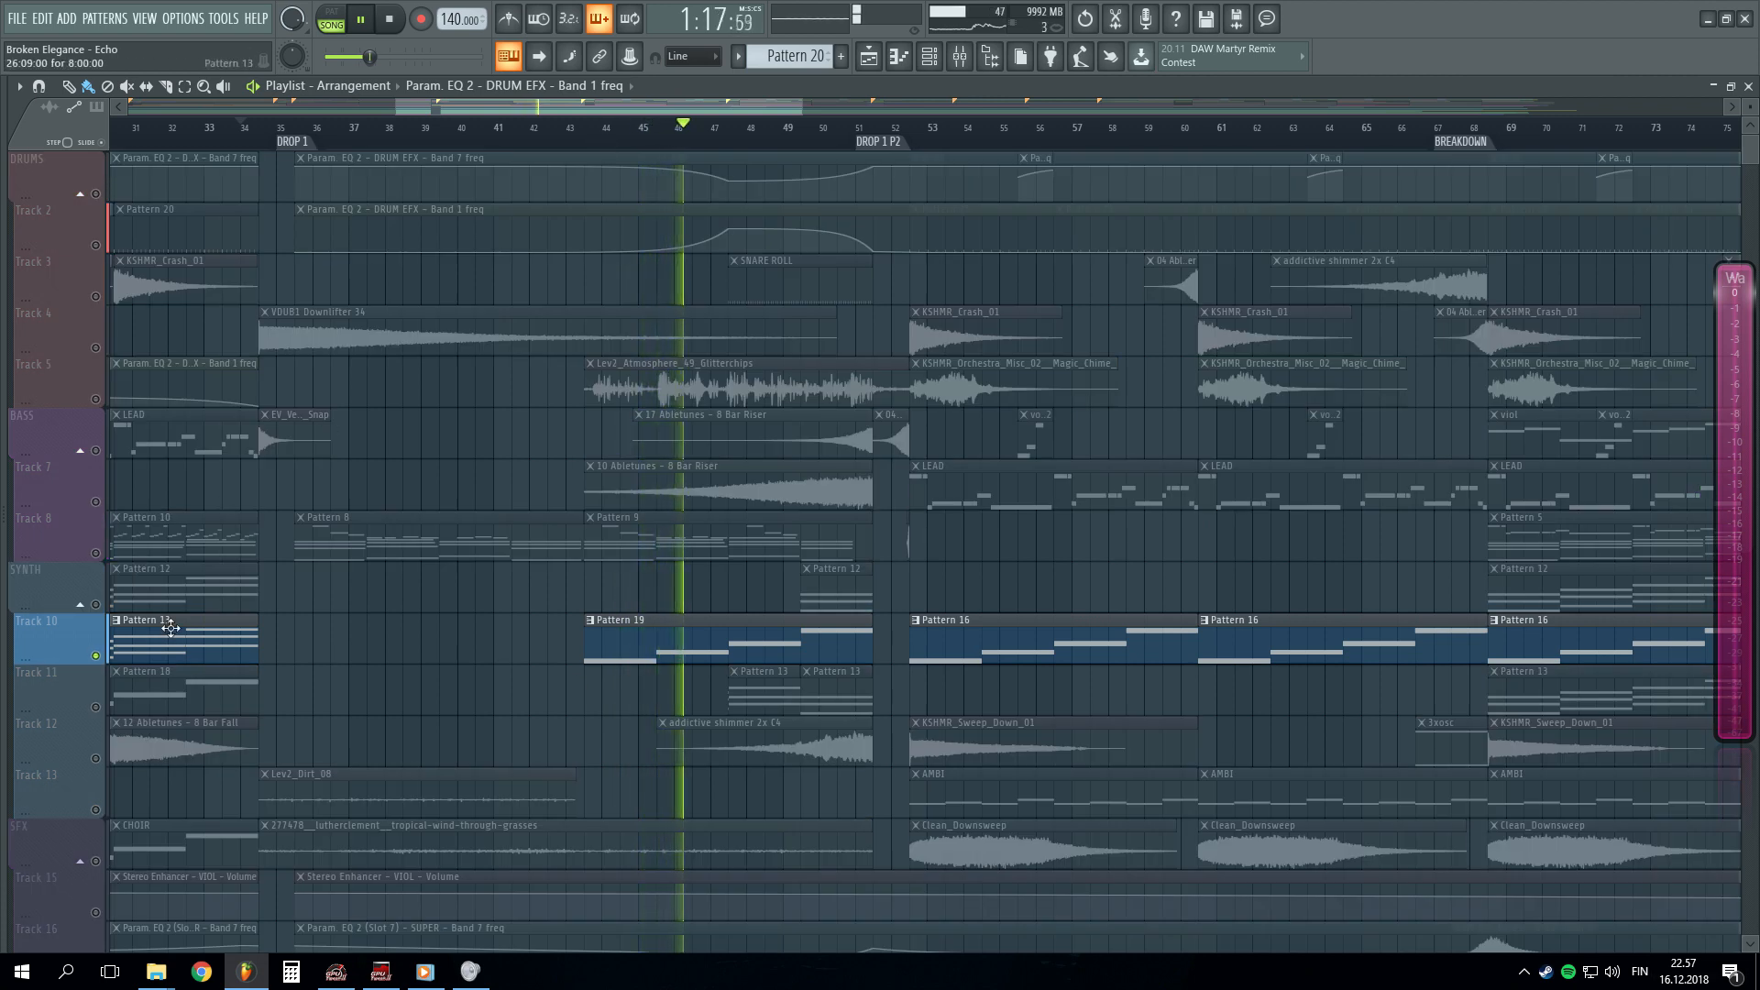
# - Unsolo Track 10, play the build-up from about bar 45 into DROP 1 P2, and stop playback
pyautogui.rightClick(96, 657)
pyautogui.press('space')
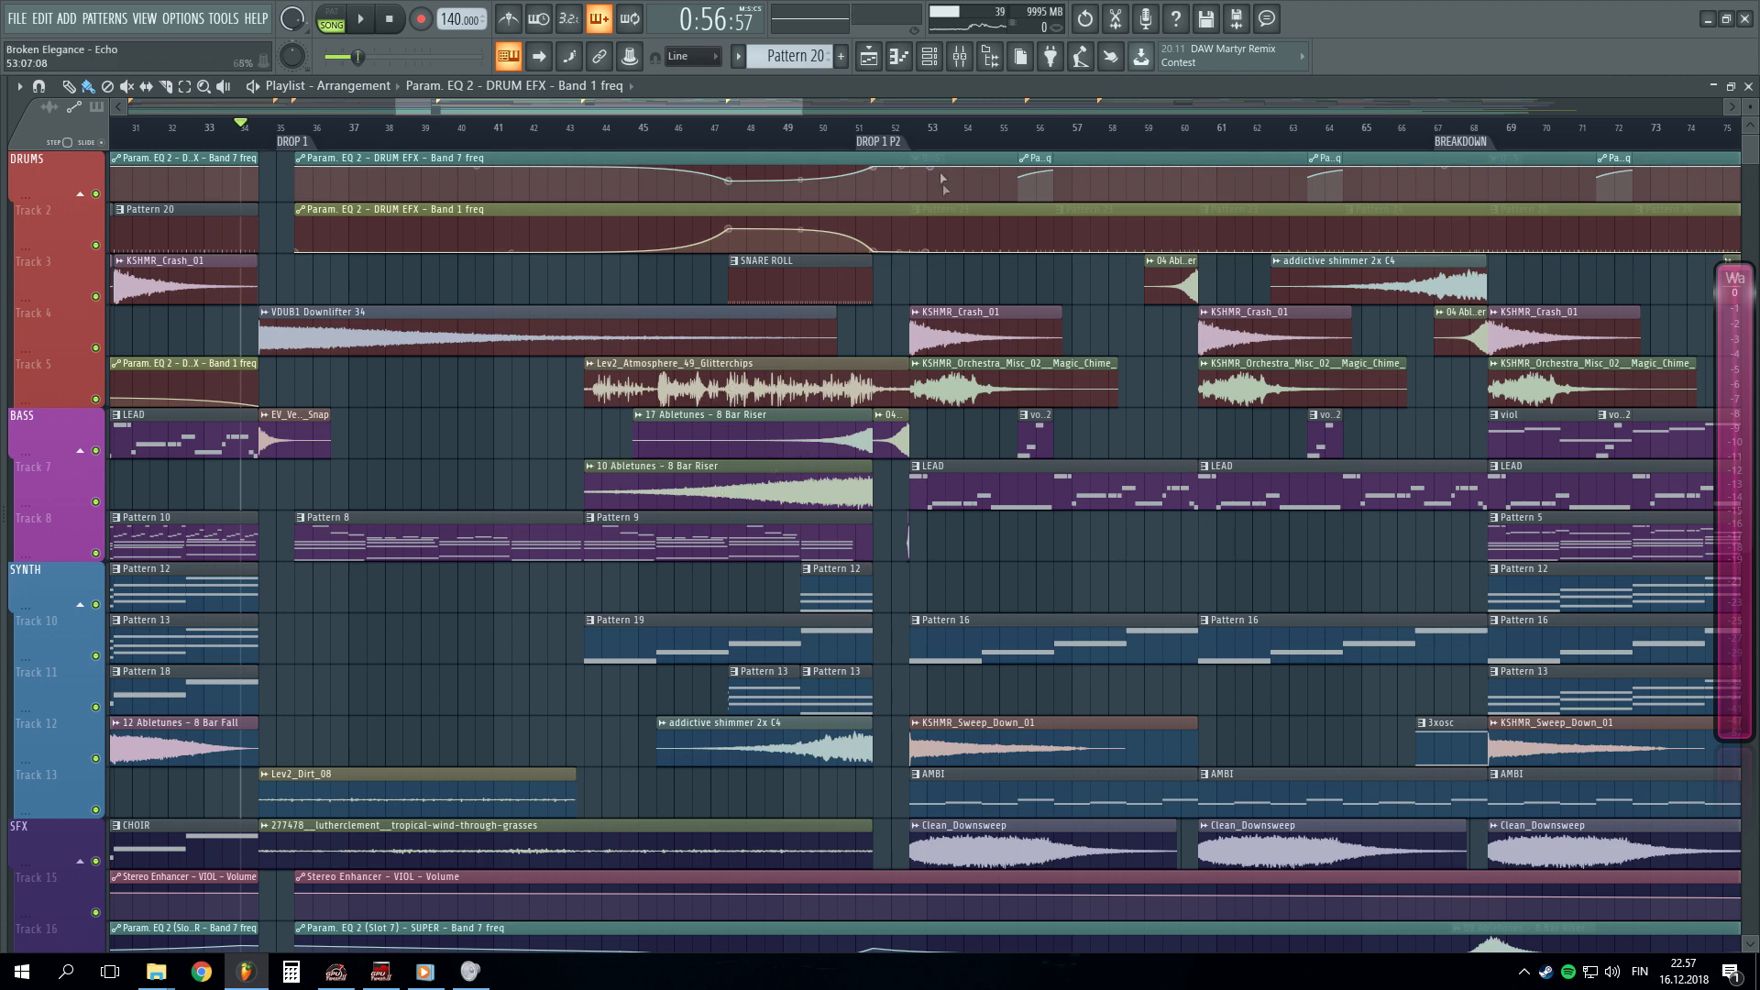
pyautogui.click(730, 130)
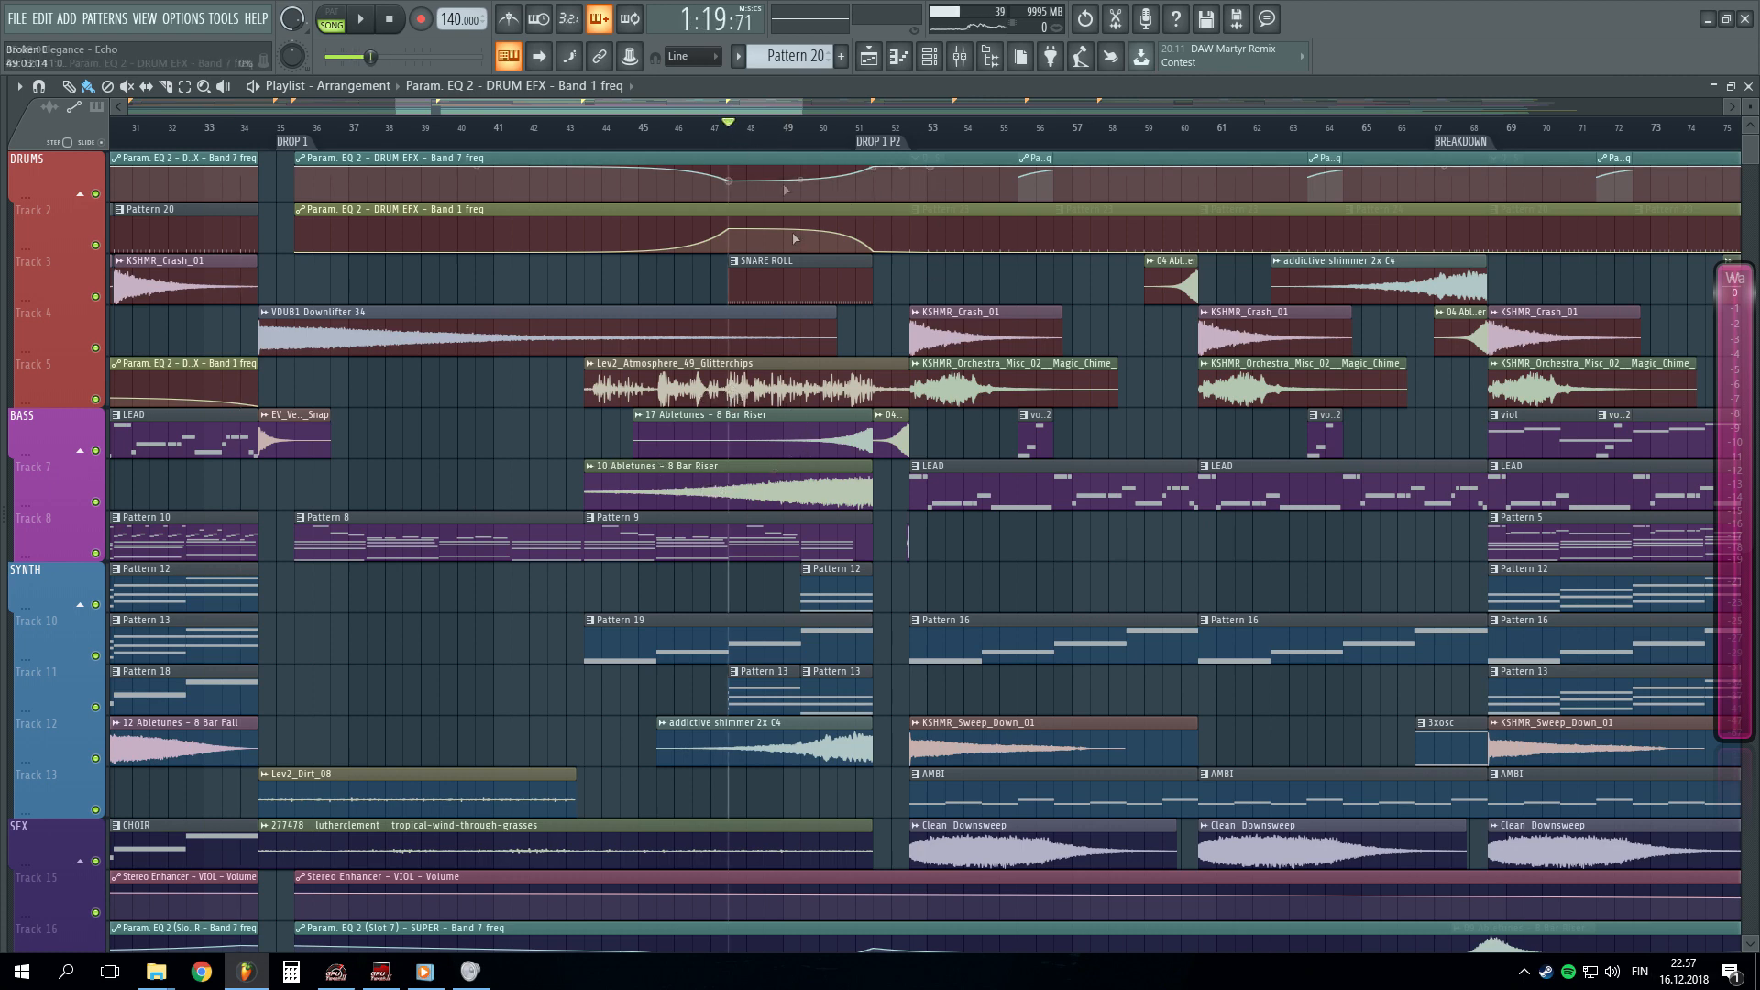
pyautogui.click(652, 142)
pyautogui.press('space')
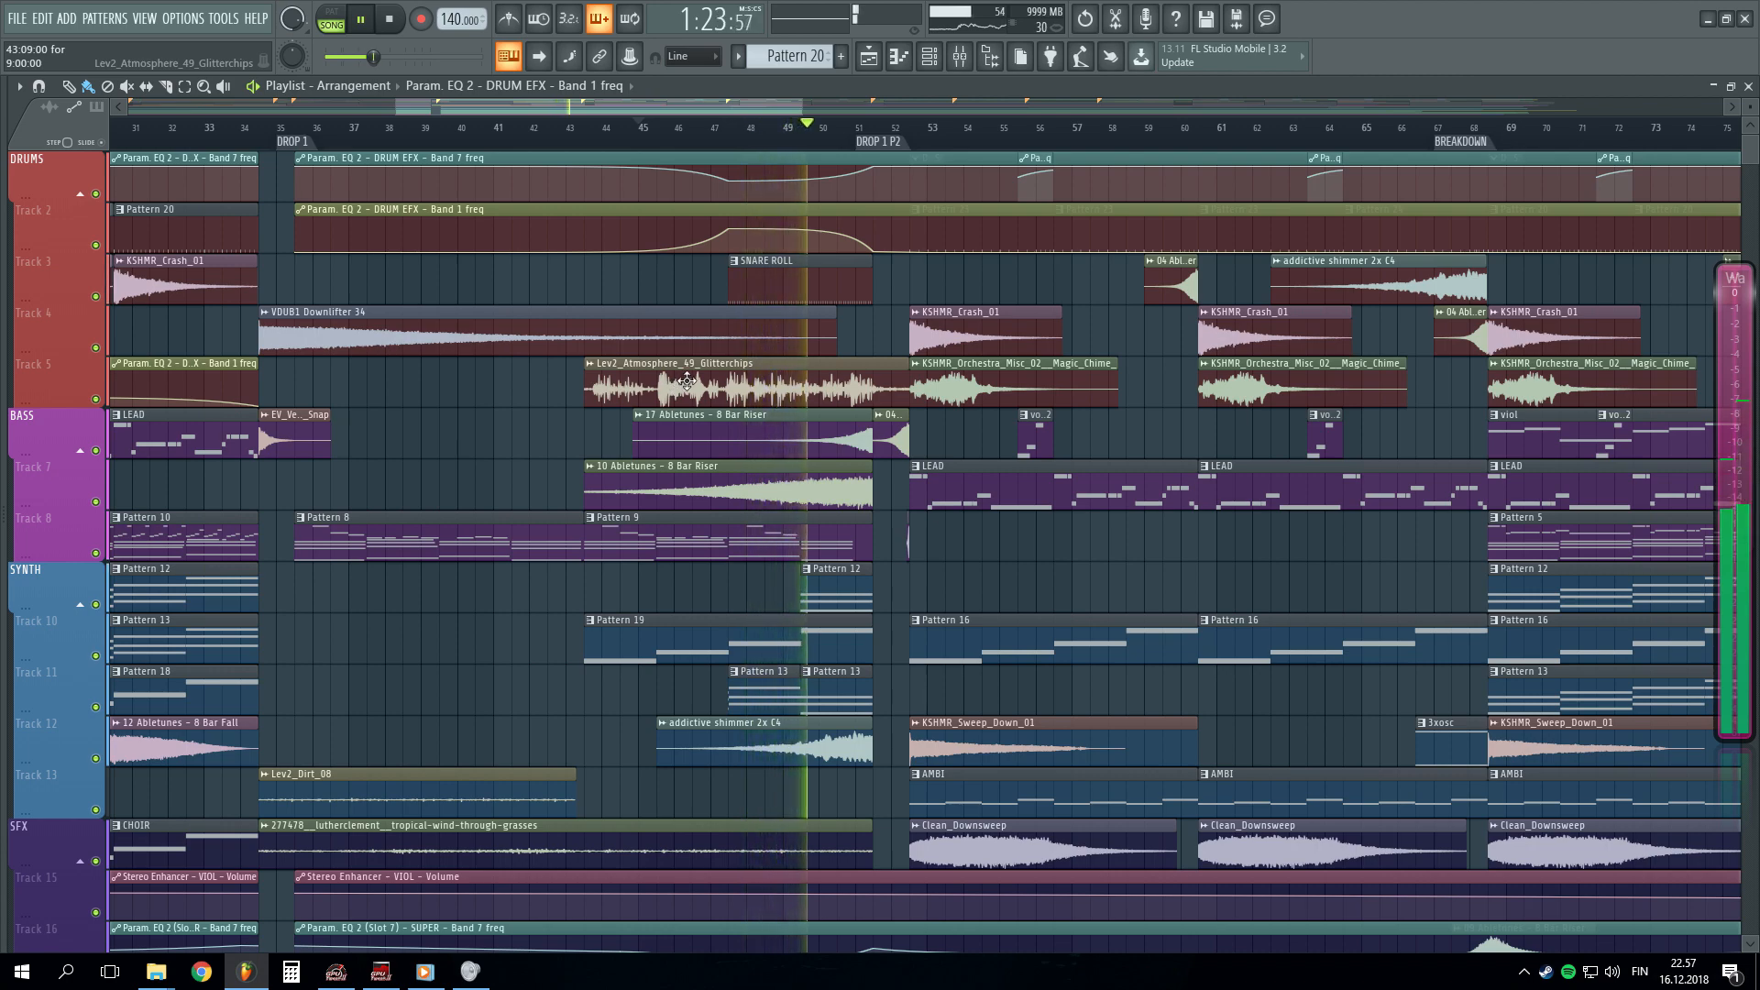
pyautogui.scroll(4, 886, 158)
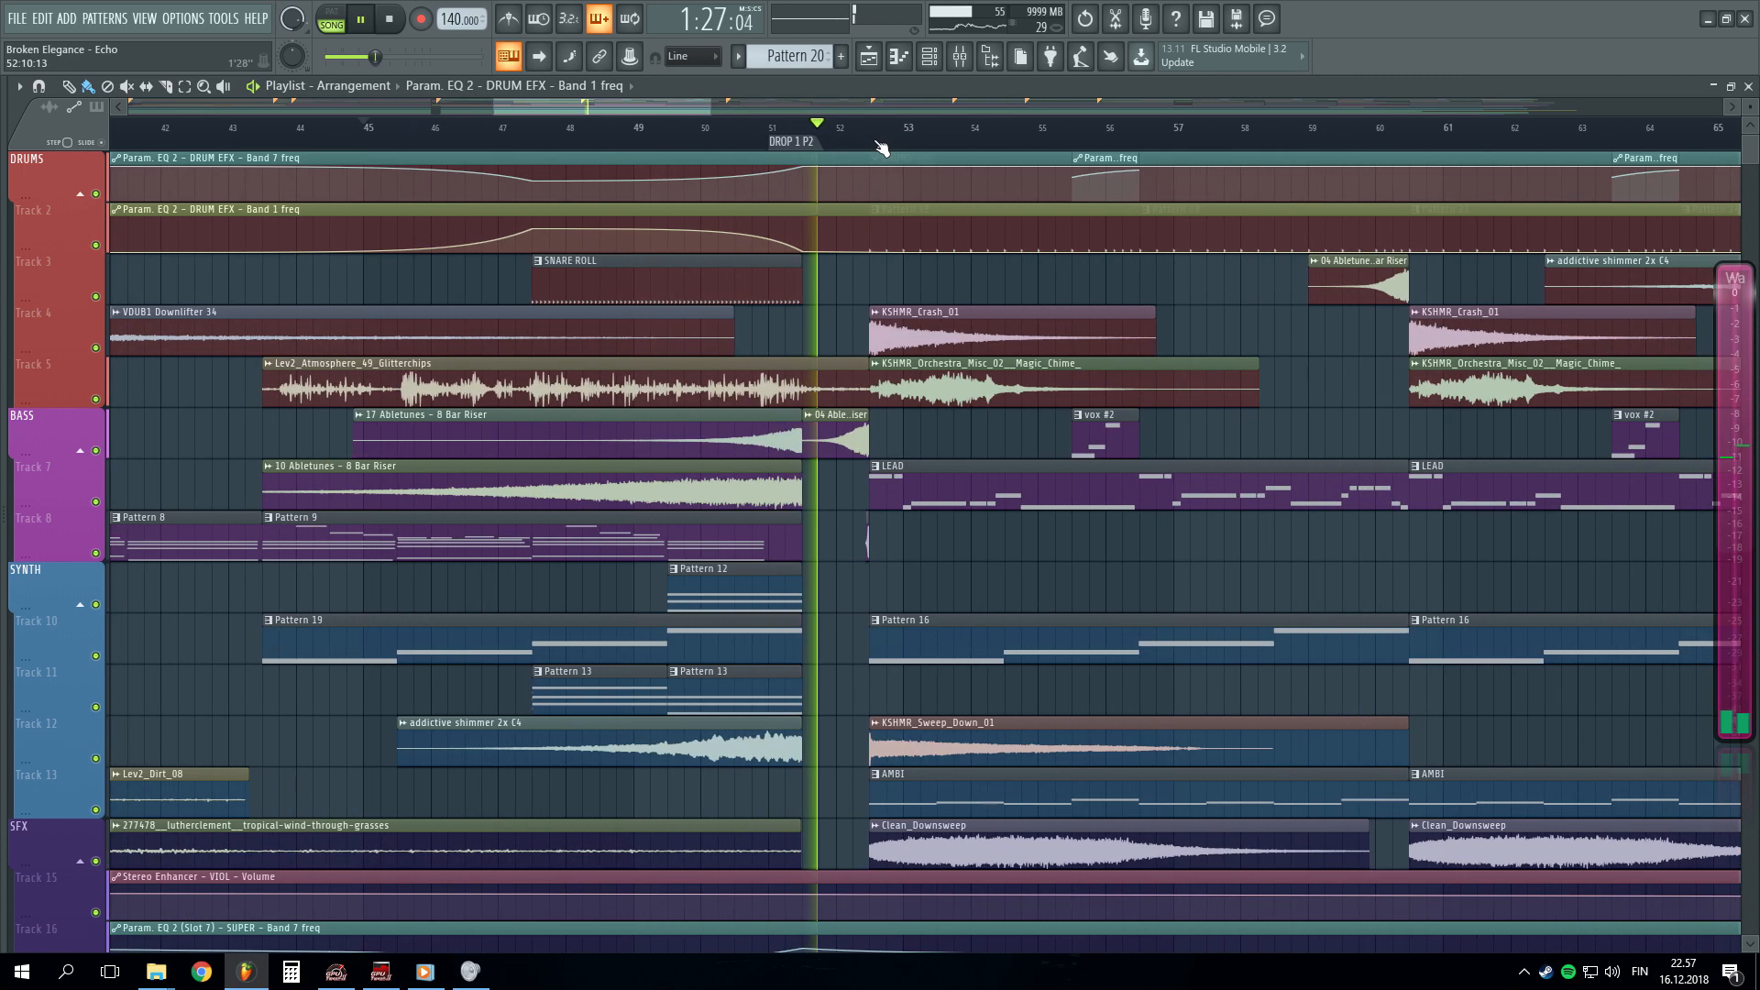
pyautogui.press('space')
# - Open the SNARE ROLL pattern, look over its Snare #2 notes, and return to the playlist
pyautogui.doubleClick(578, 283)
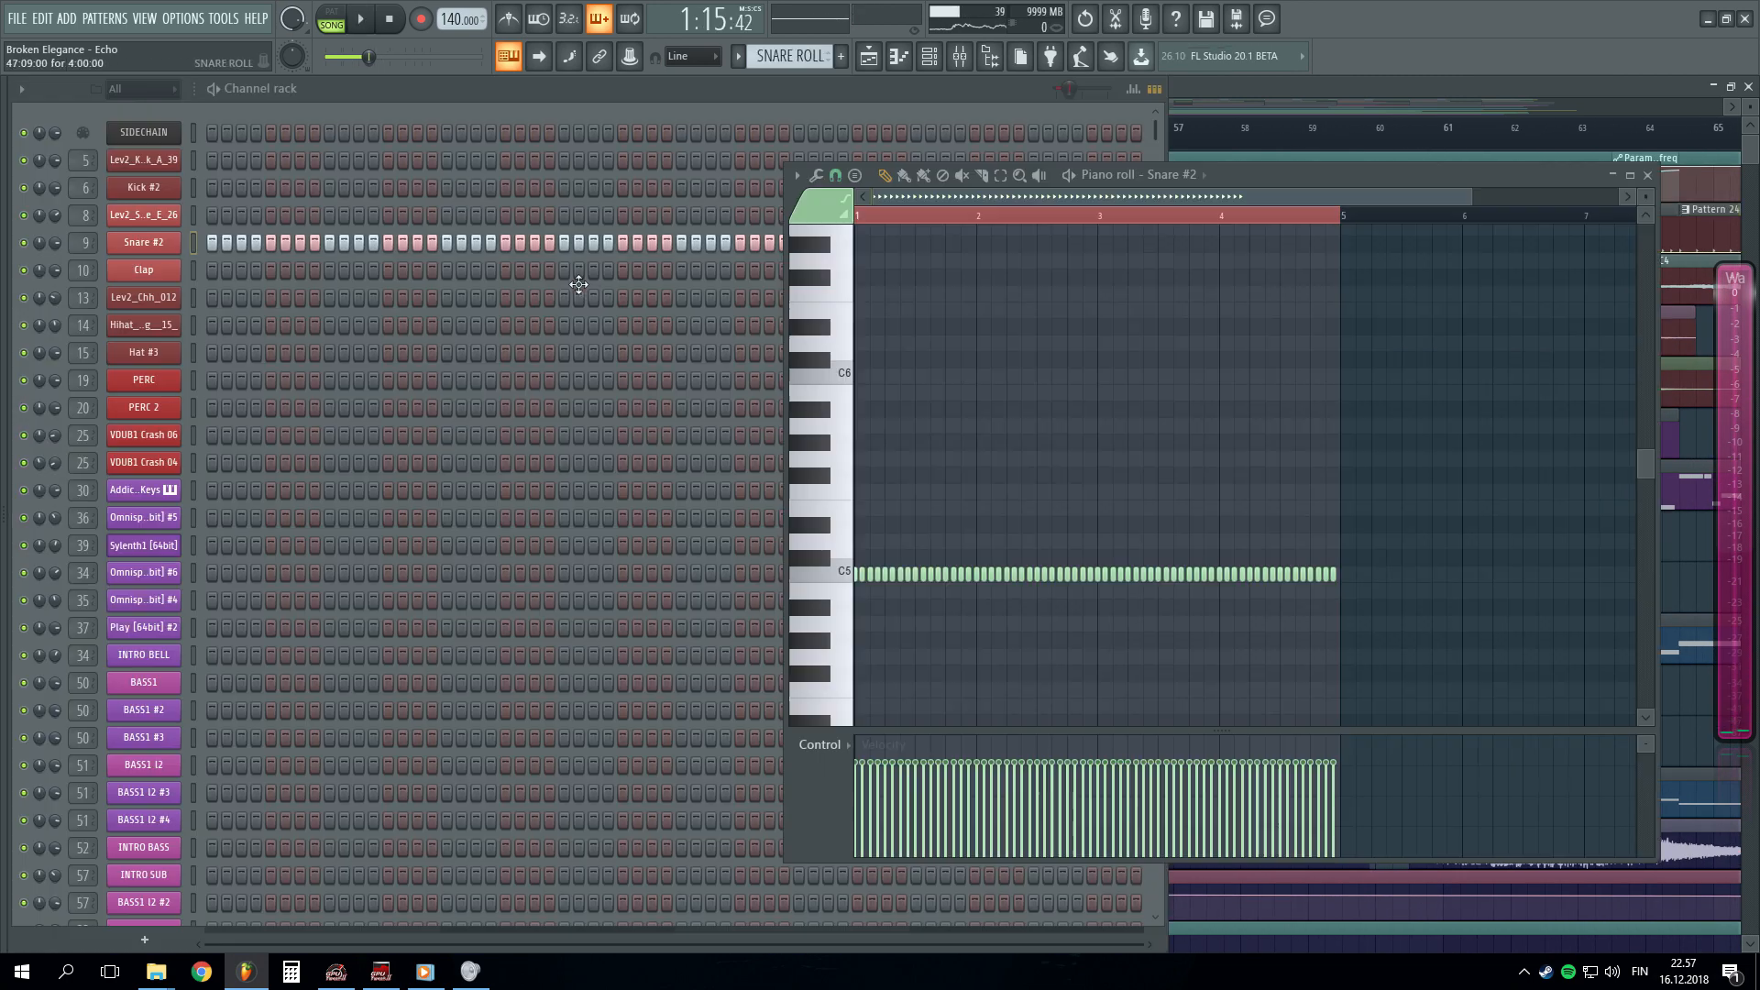
pyautogui.click(385, 121)
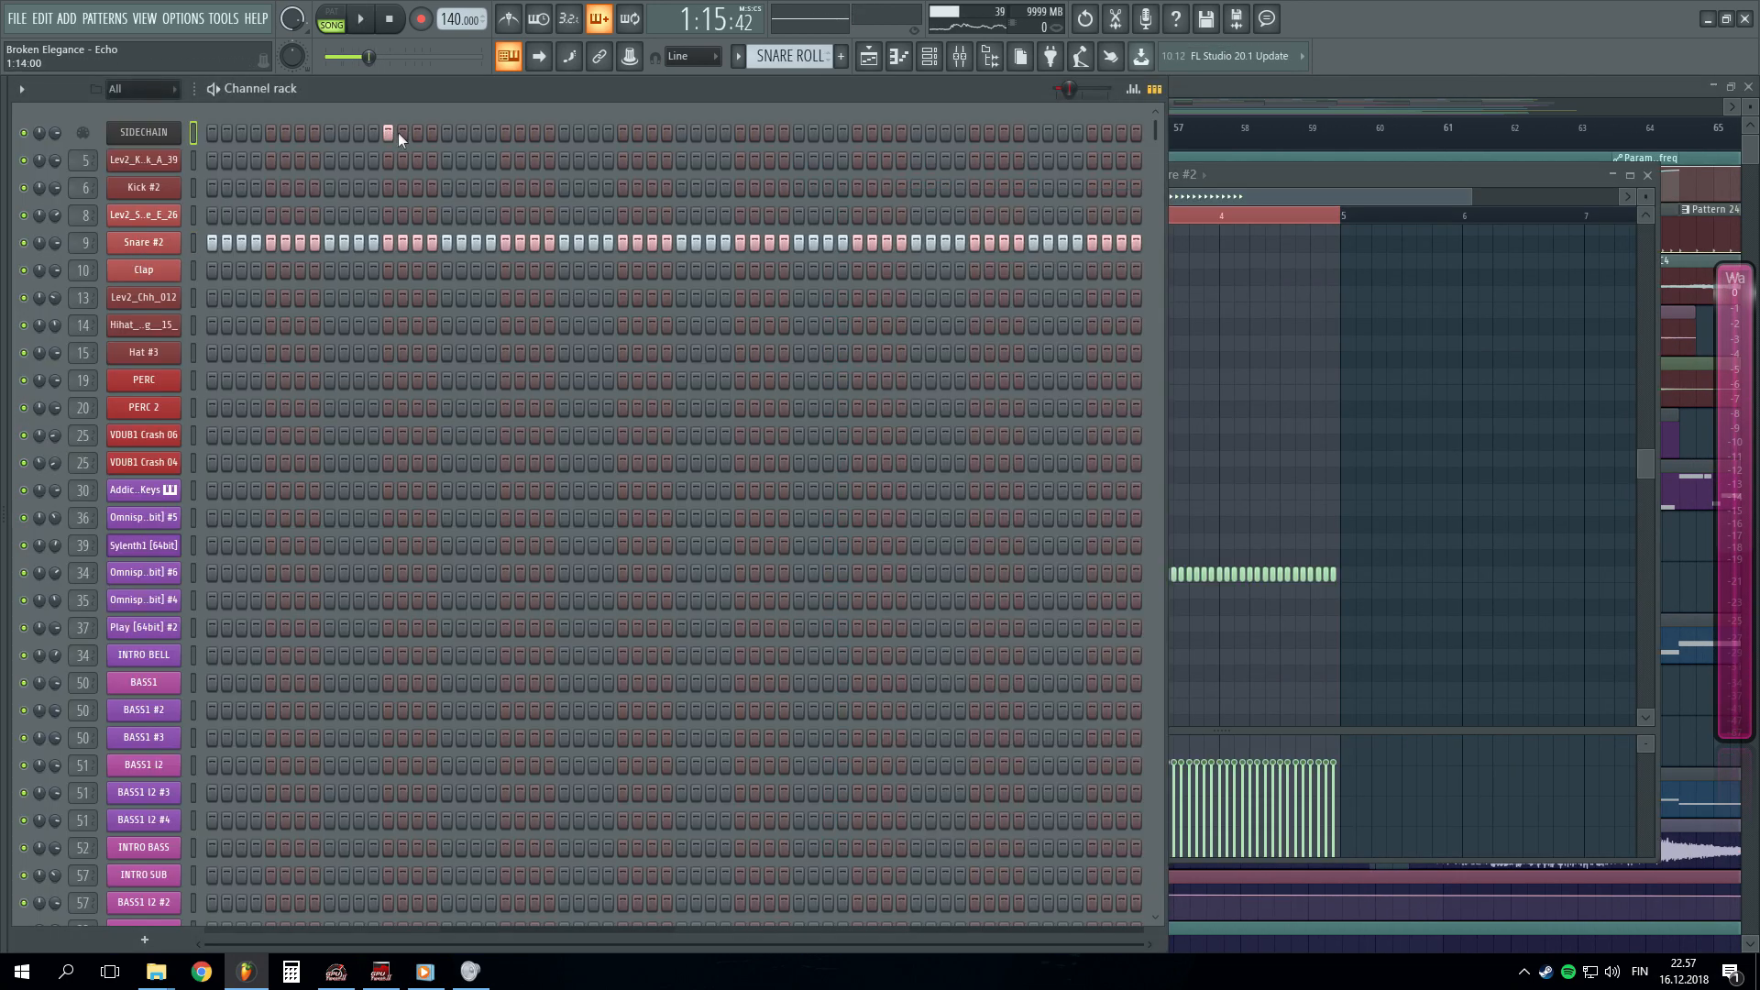
pyautogui.click(1239, 89)
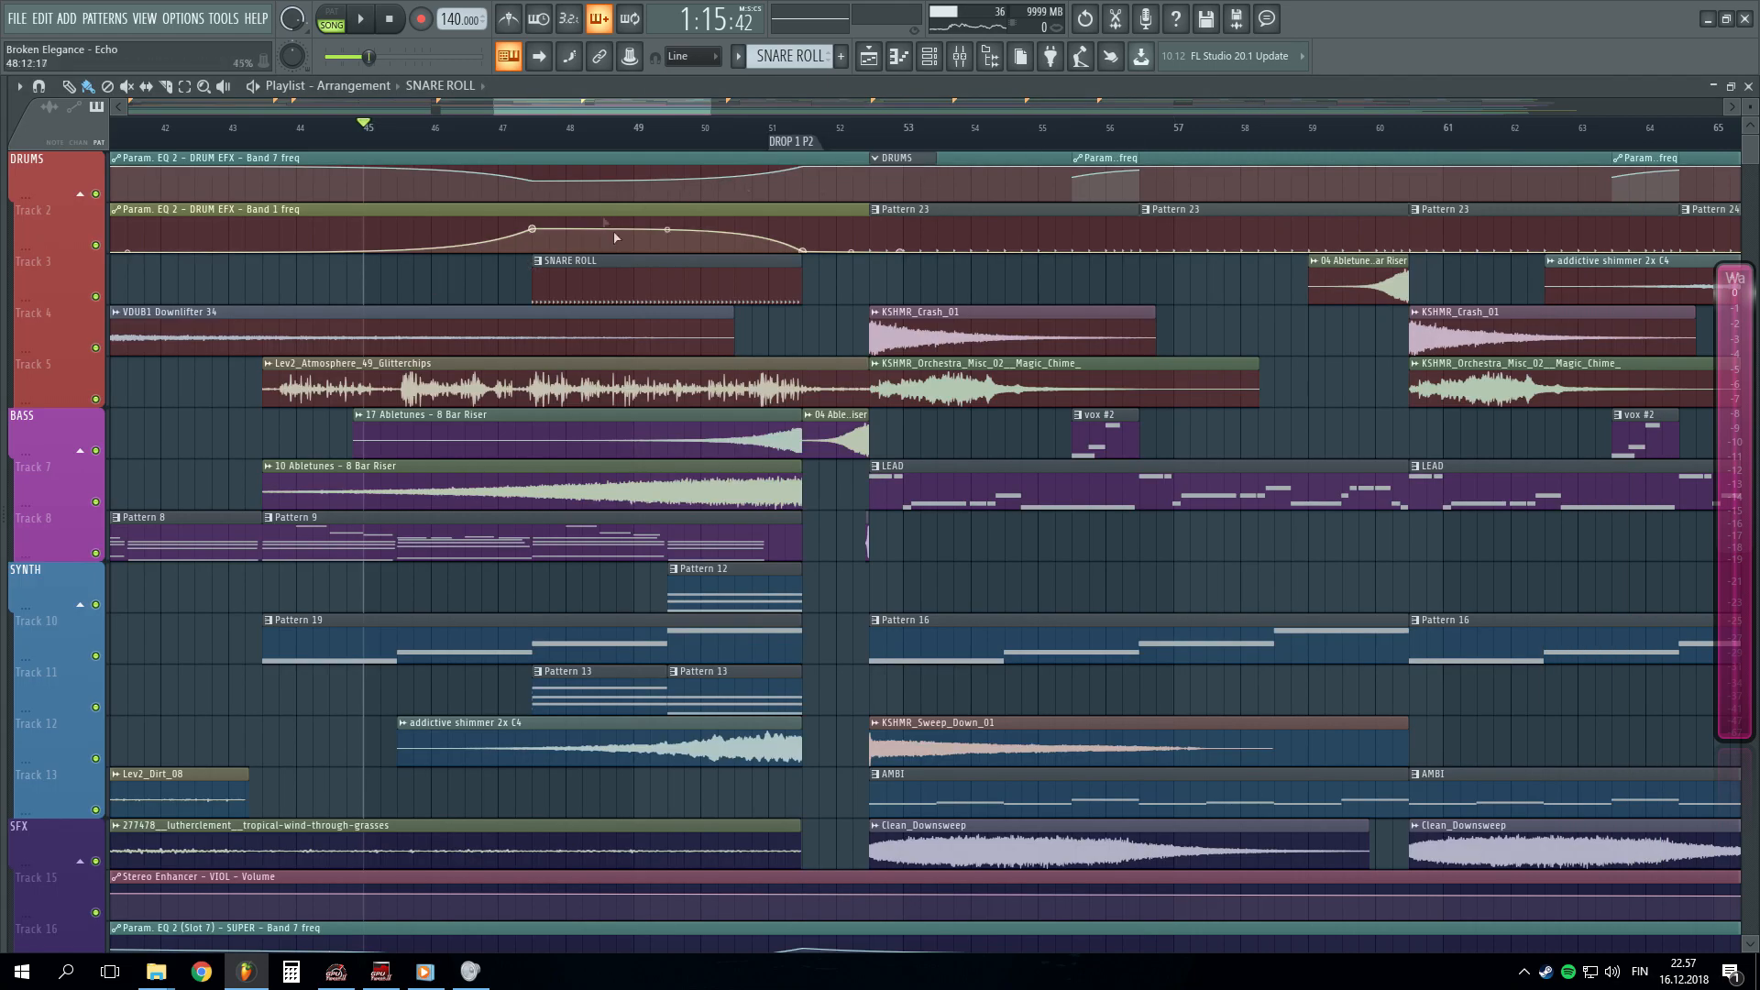
# - Audition the SNARE ROLL with only the first three DRUMS tracks audible, restore all tracks, and stop playback
pyautogui.click(536, 127)
pyautogui.press('space')
pyautogui.rightClick(95, 297)
pyautogui.click(96, 246)
pyautogui.click(95, 194)
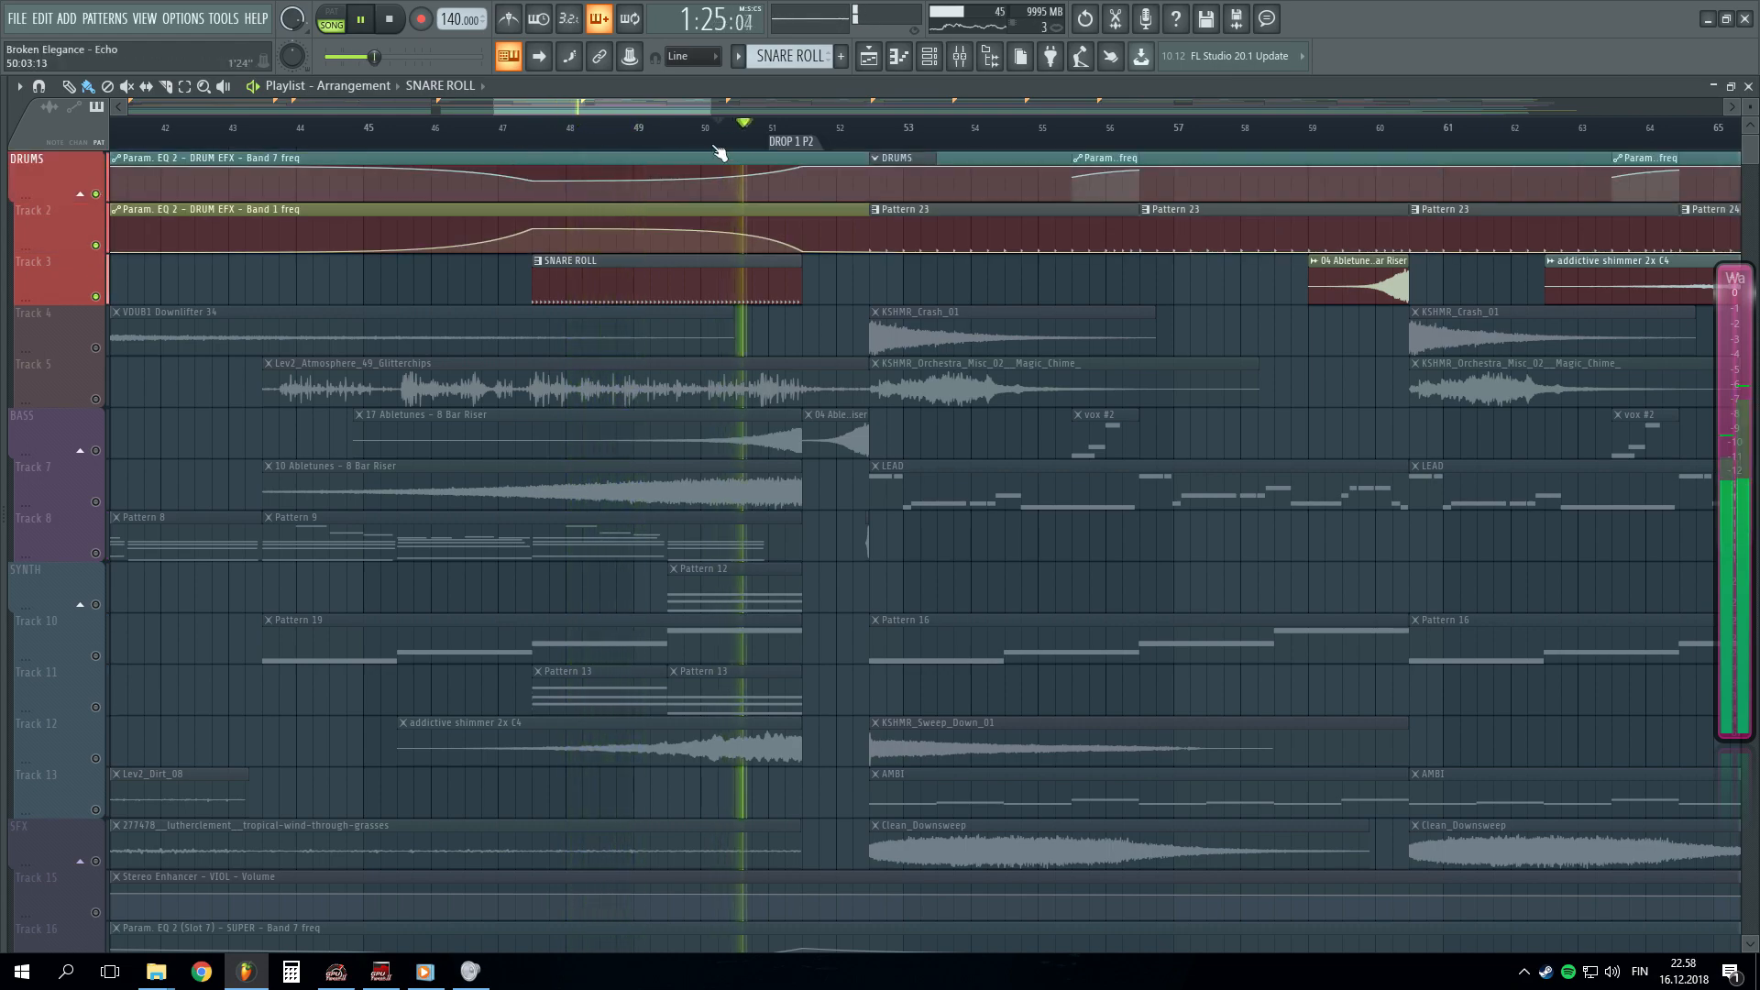
pyautogui.rightClick(97, 245)
pyautogui.rightClick(97, 246)
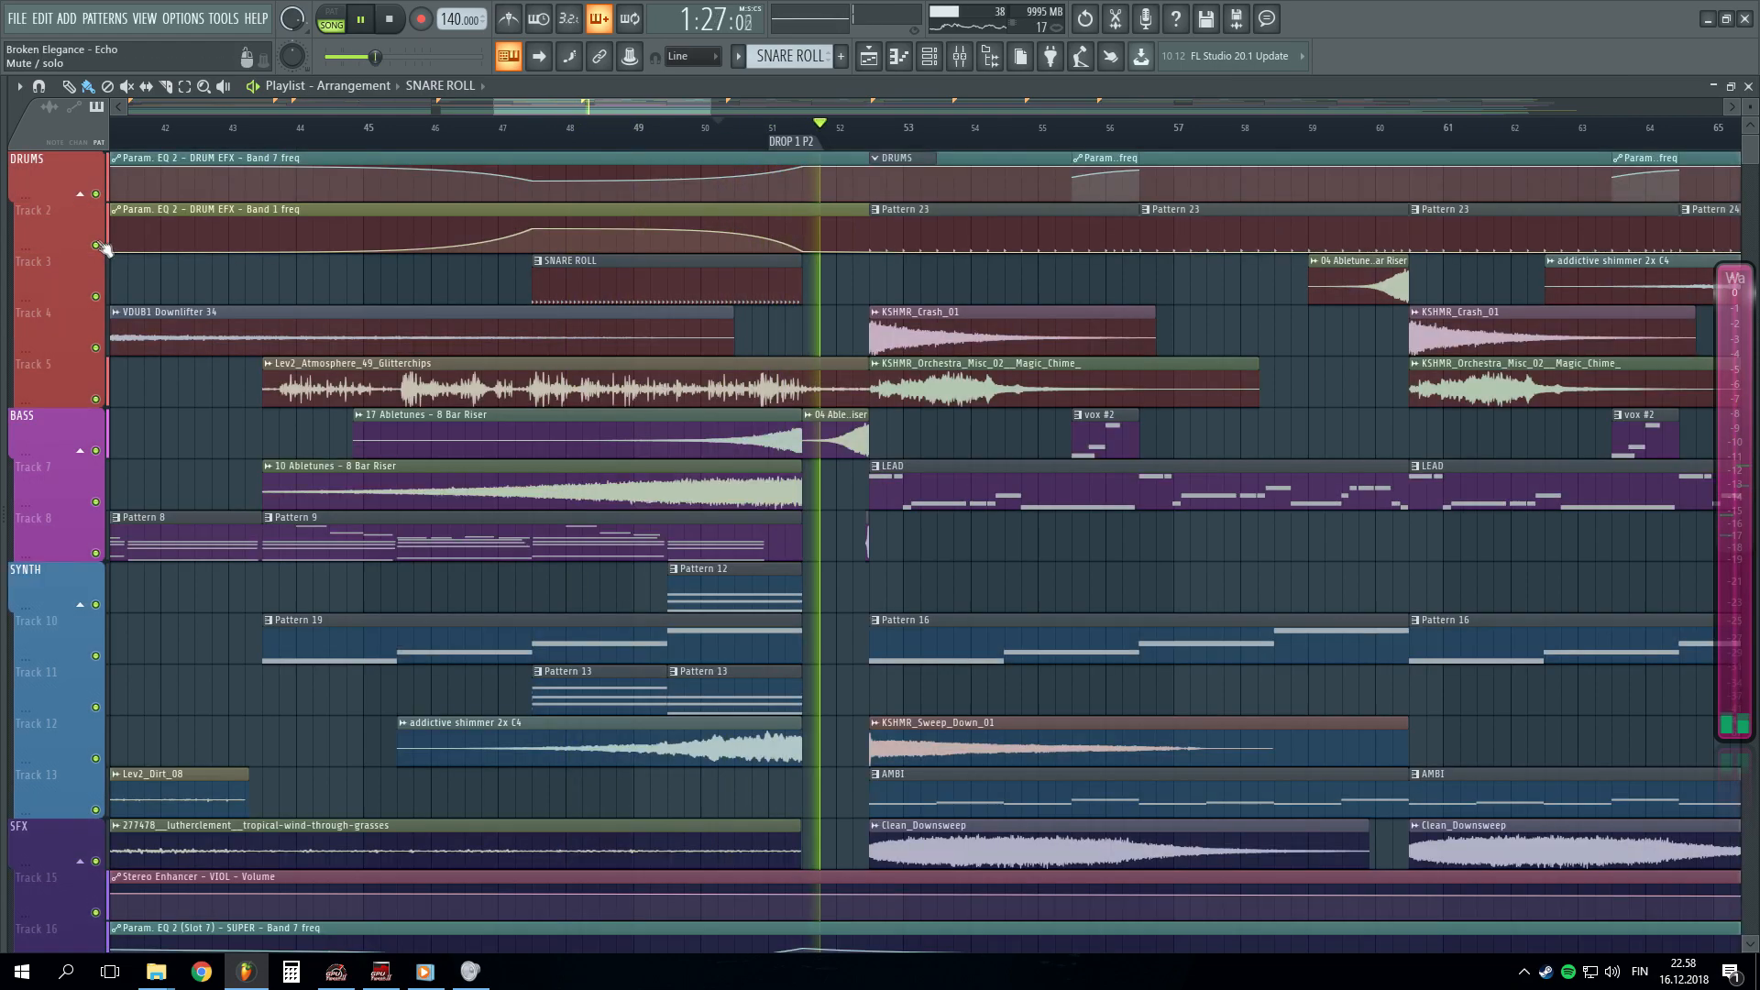
pyautogui.press('space')
# - Examine the MASTER HI PASS and other filter automation tracks leading into DROP 1 P2, playing briefly from about bar 50
pyautogui.scroll(-5, 540, 400)
pyautogui.scroll(-2, 540, 401)
pyautogui.scroll(-5, 492, 133)
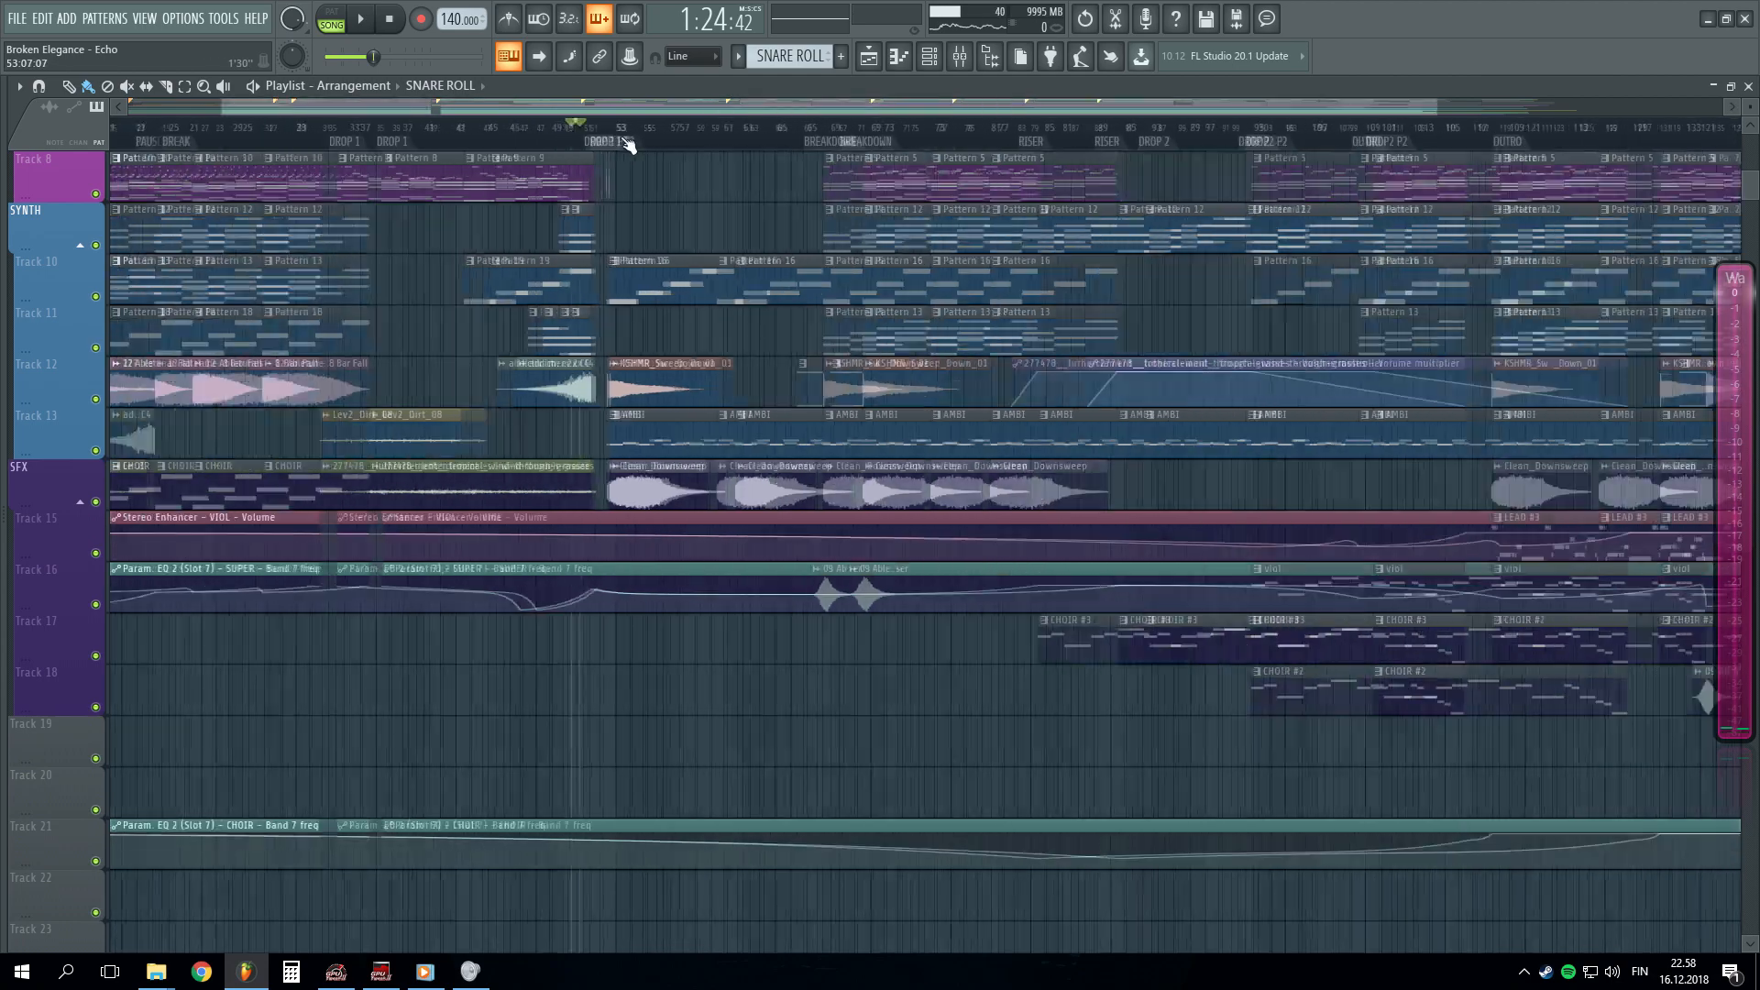
pyautogui.scroll(2, 493, 133)
pyautogui.scroll(-12, 652, 566)
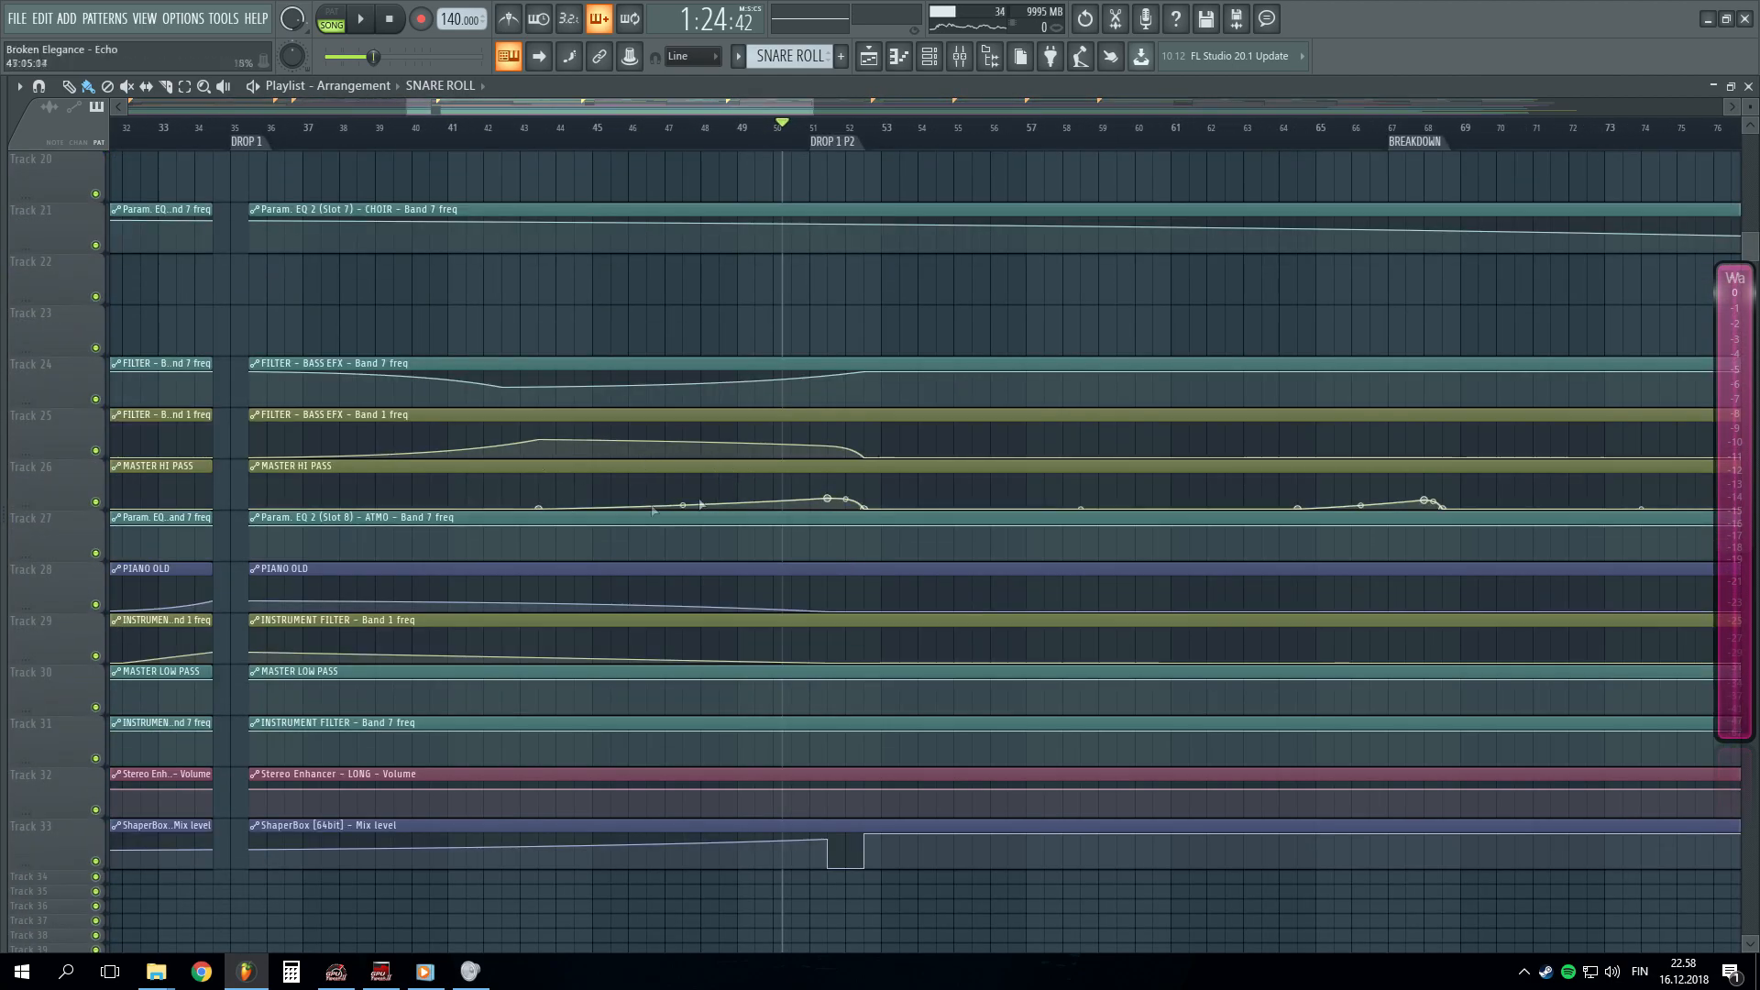
pyautogui.press('space')
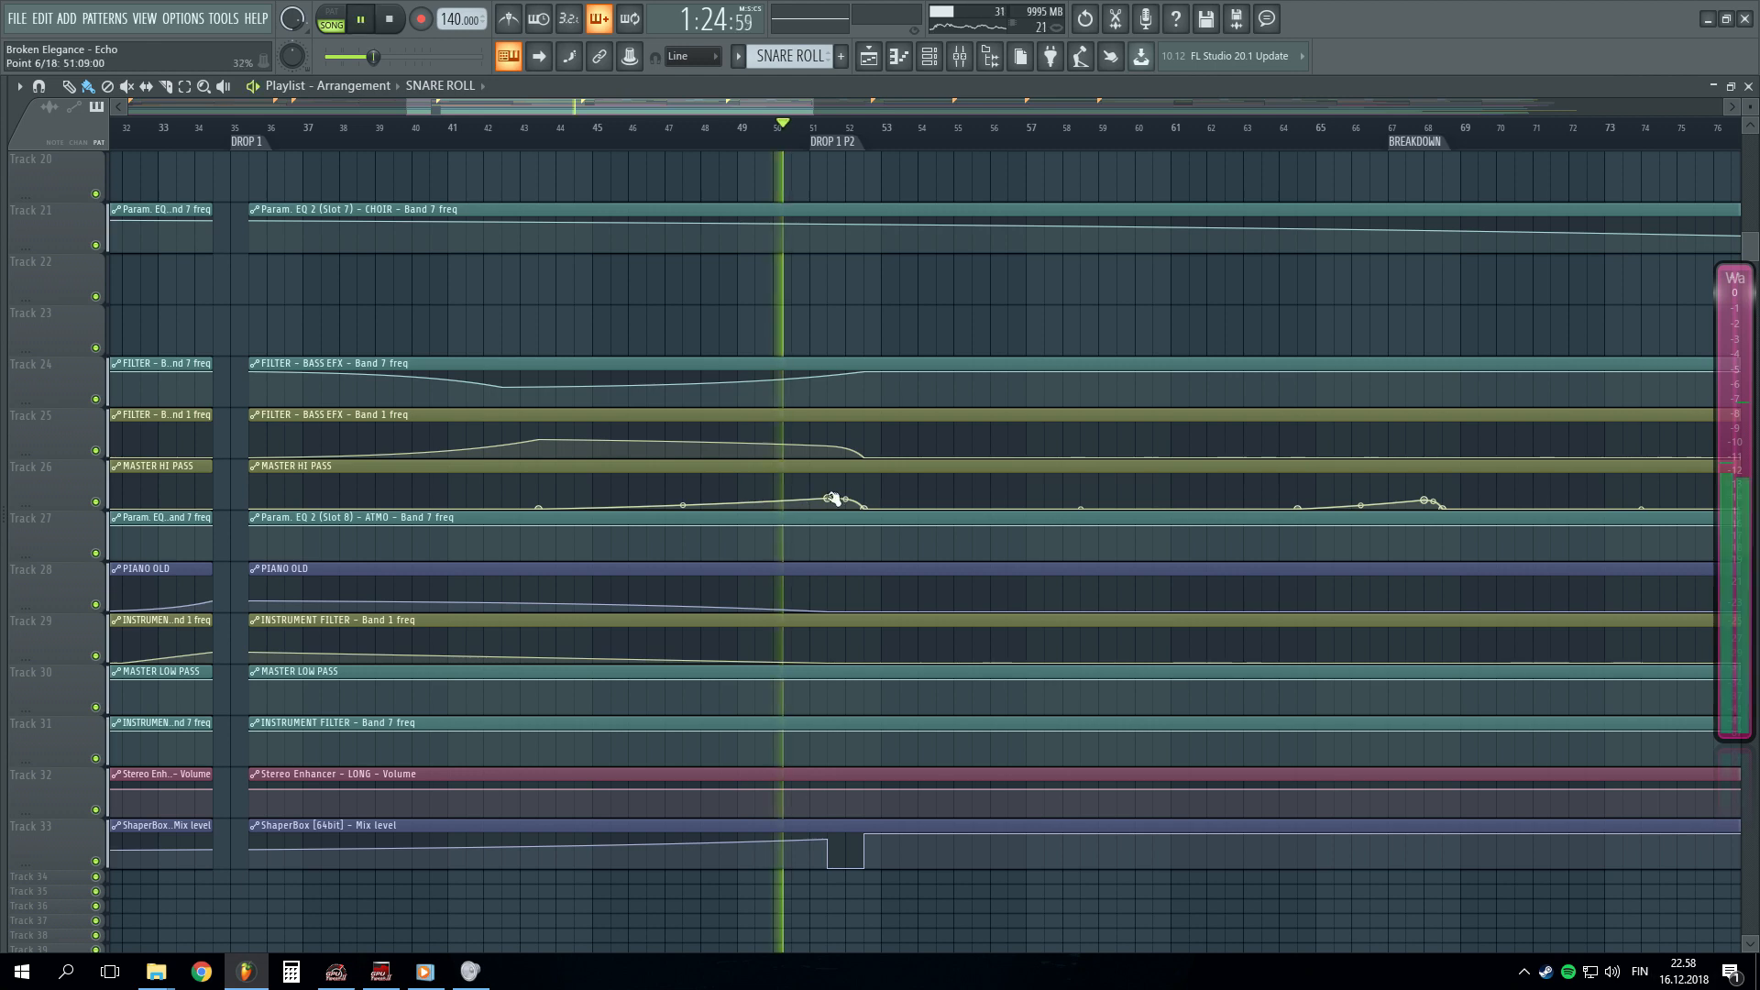
pyautogui.press('space')
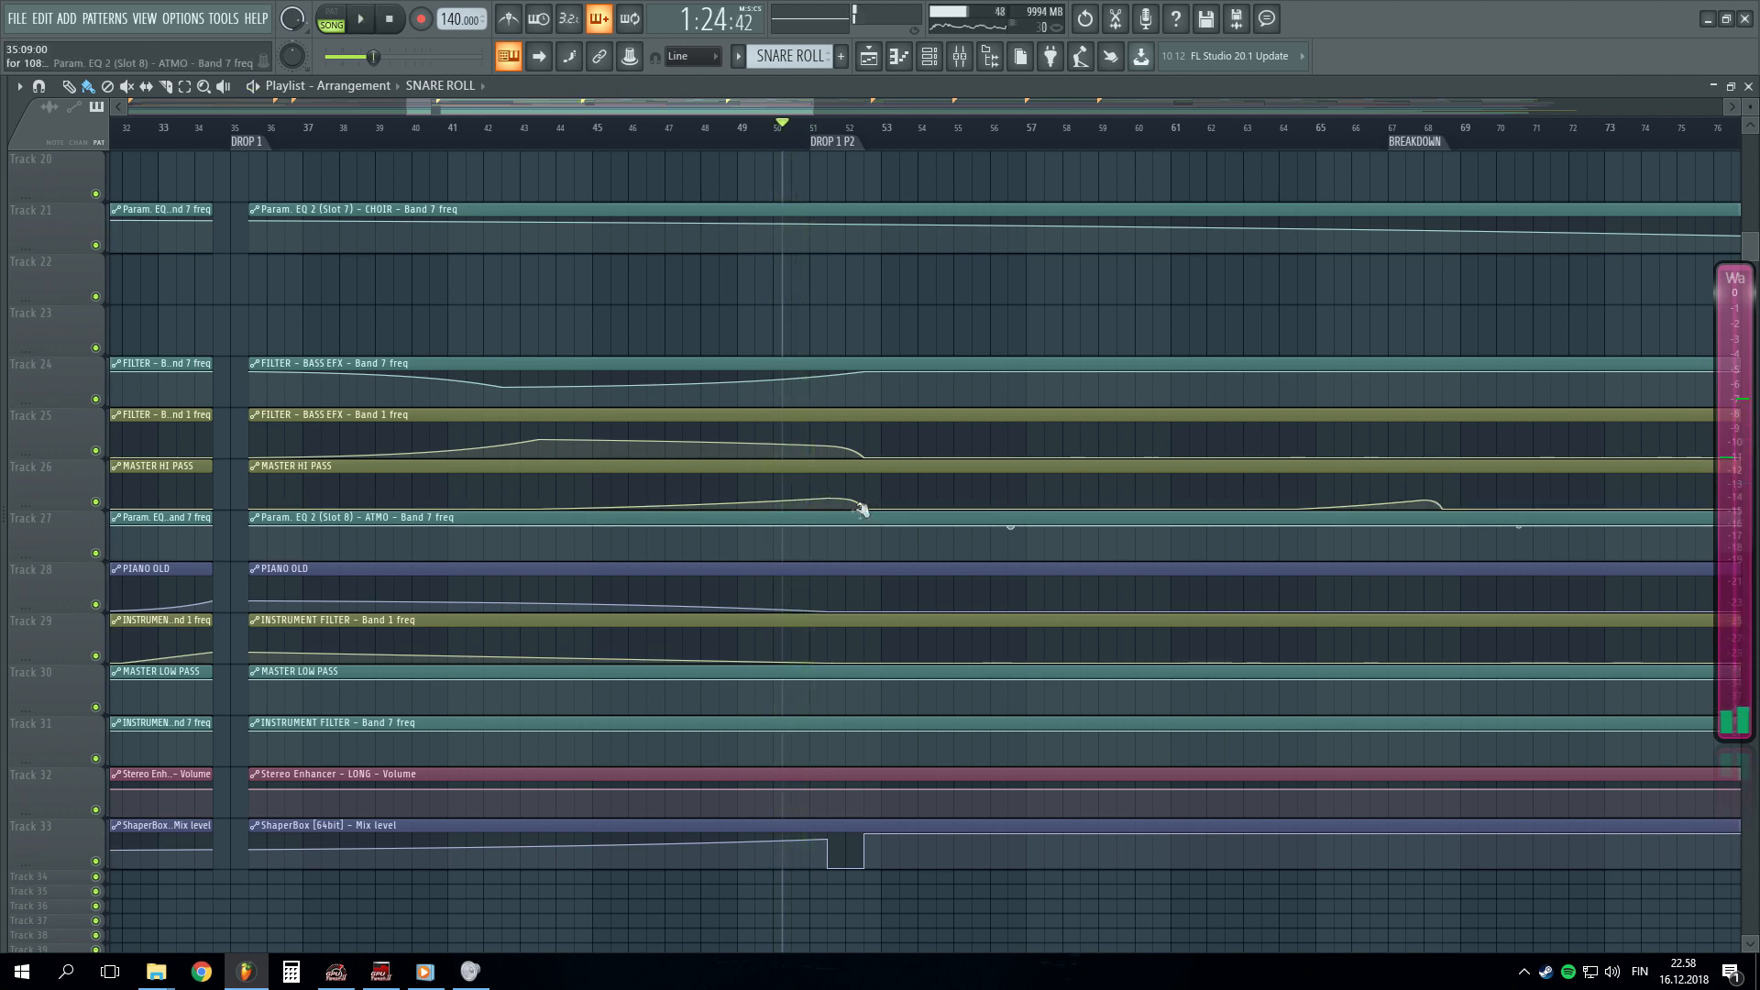
pyautogui.scroll(7, 940, 495)
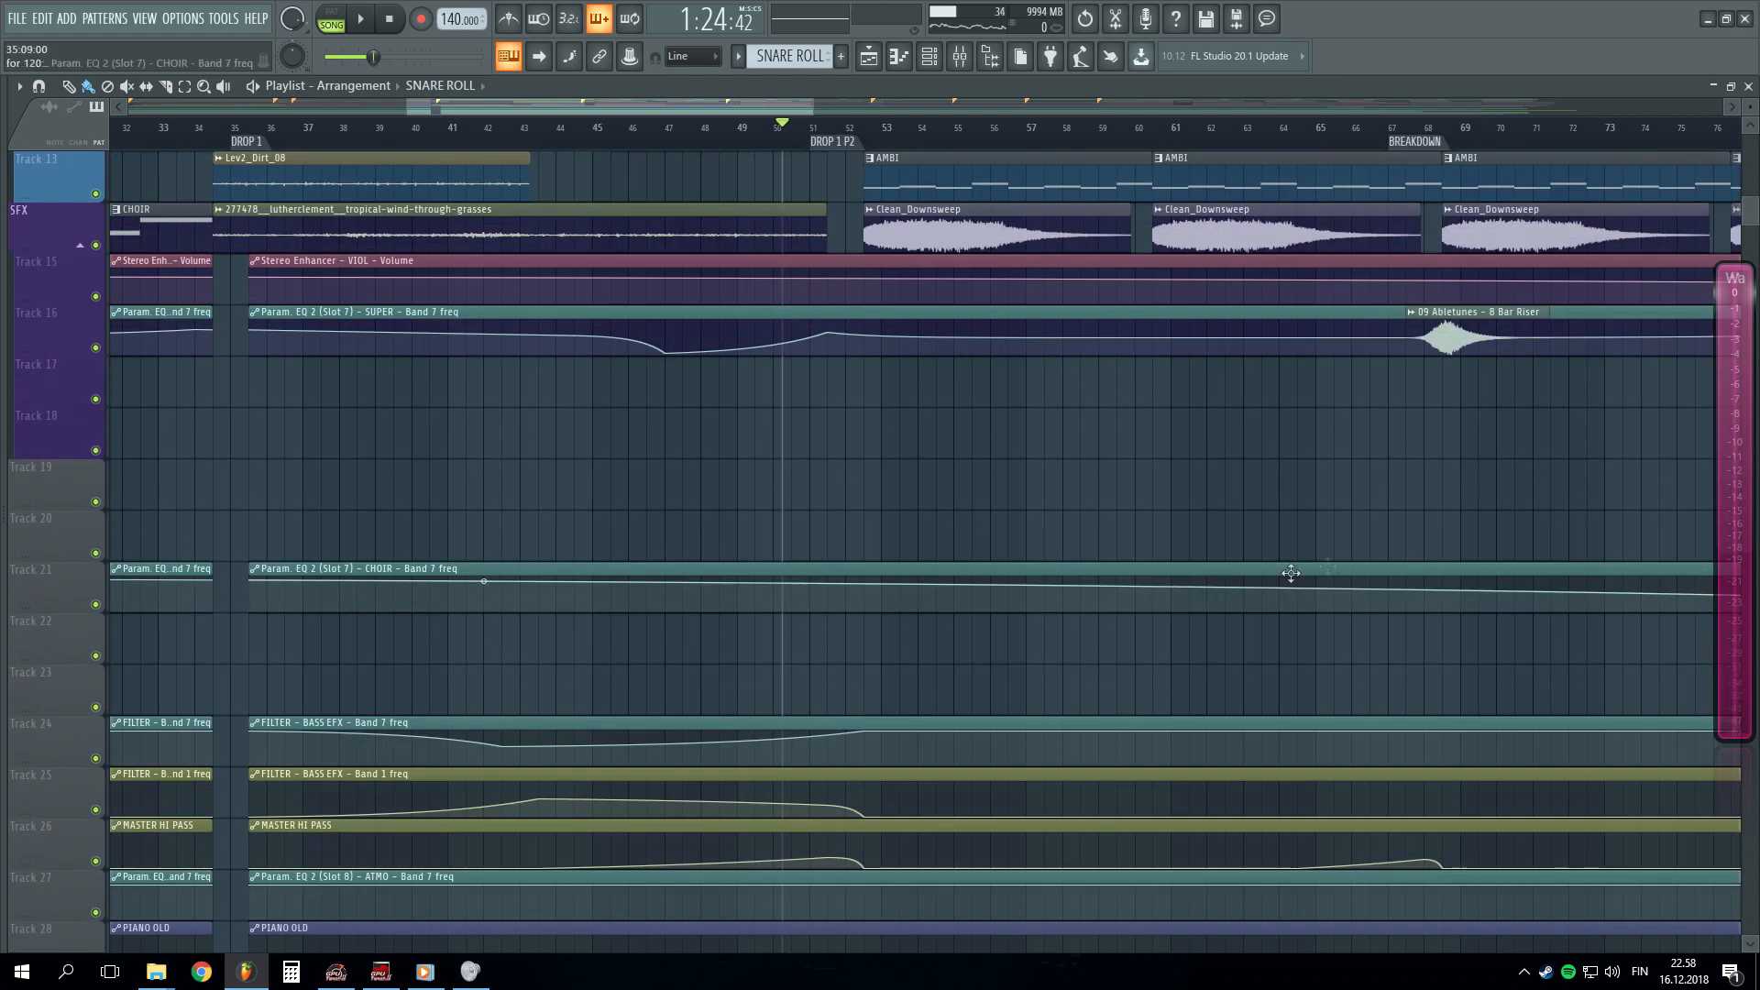
pyautogui.scroll(-8, 785, 609)
pyautogui.scroll(8, 870, 653)
pyautogui.scroll(6, 869, 654)
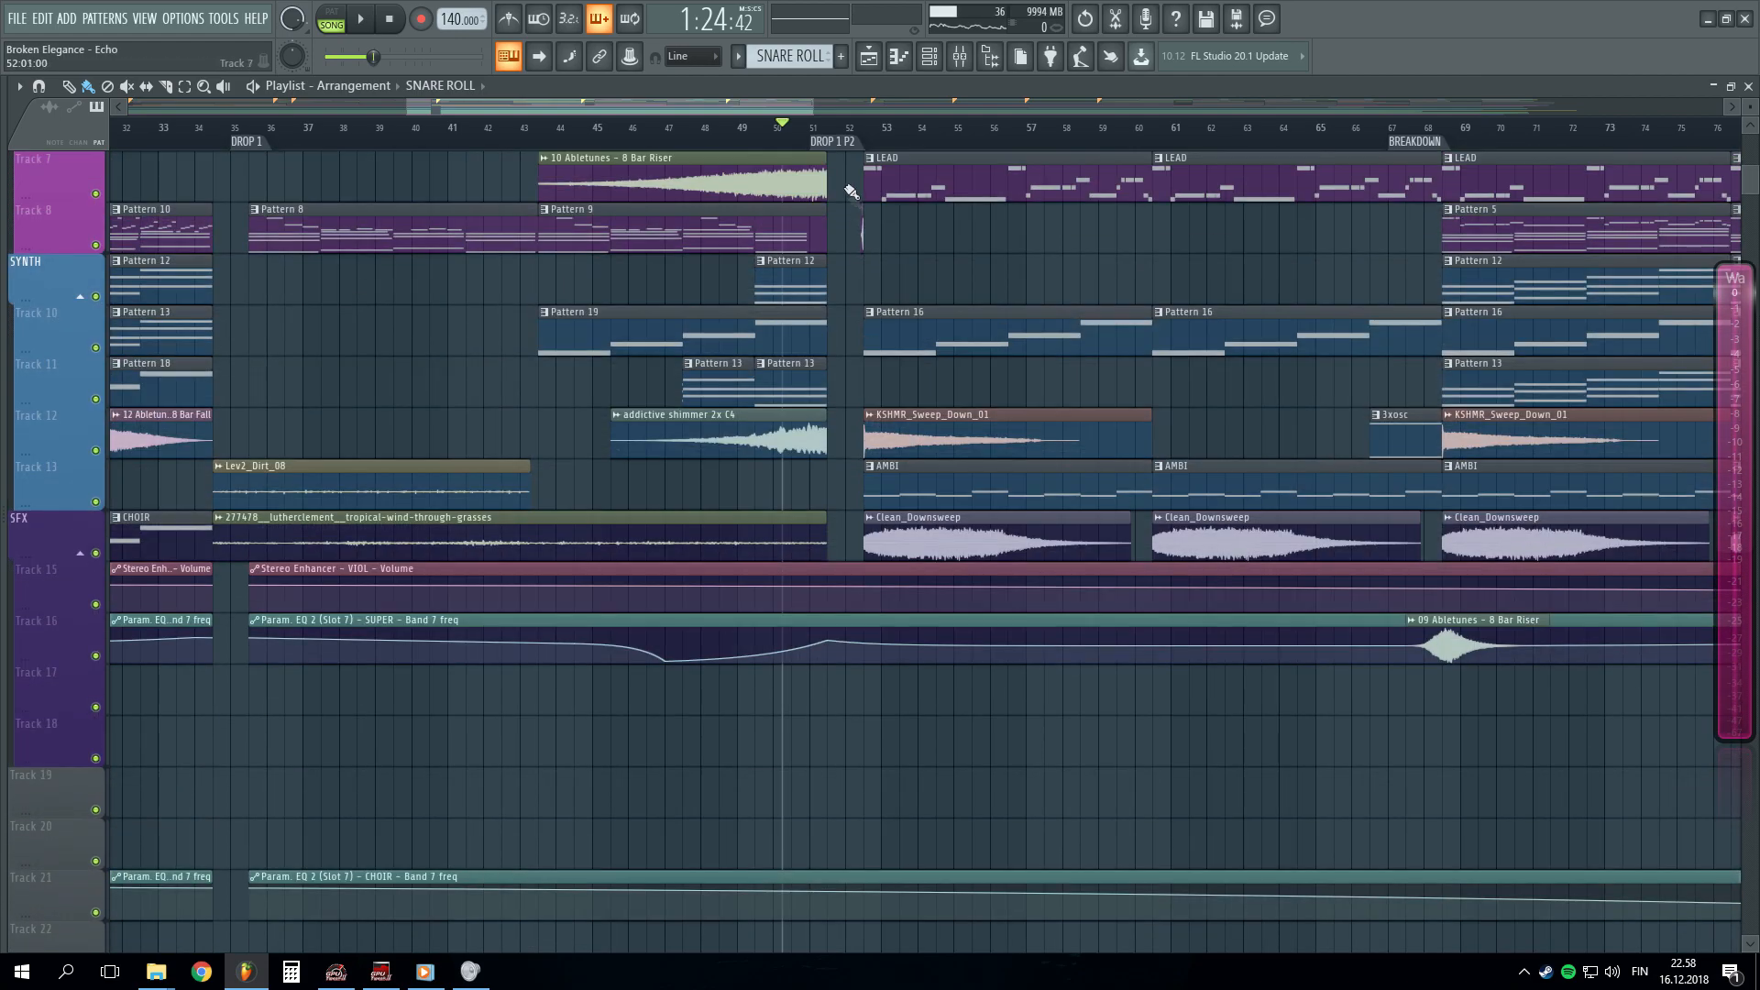
# - Play the arrangement from the DROP 1 P2 marker through to about bar 56 and stop playback
pyautogui.scroll(5, 797, 366)
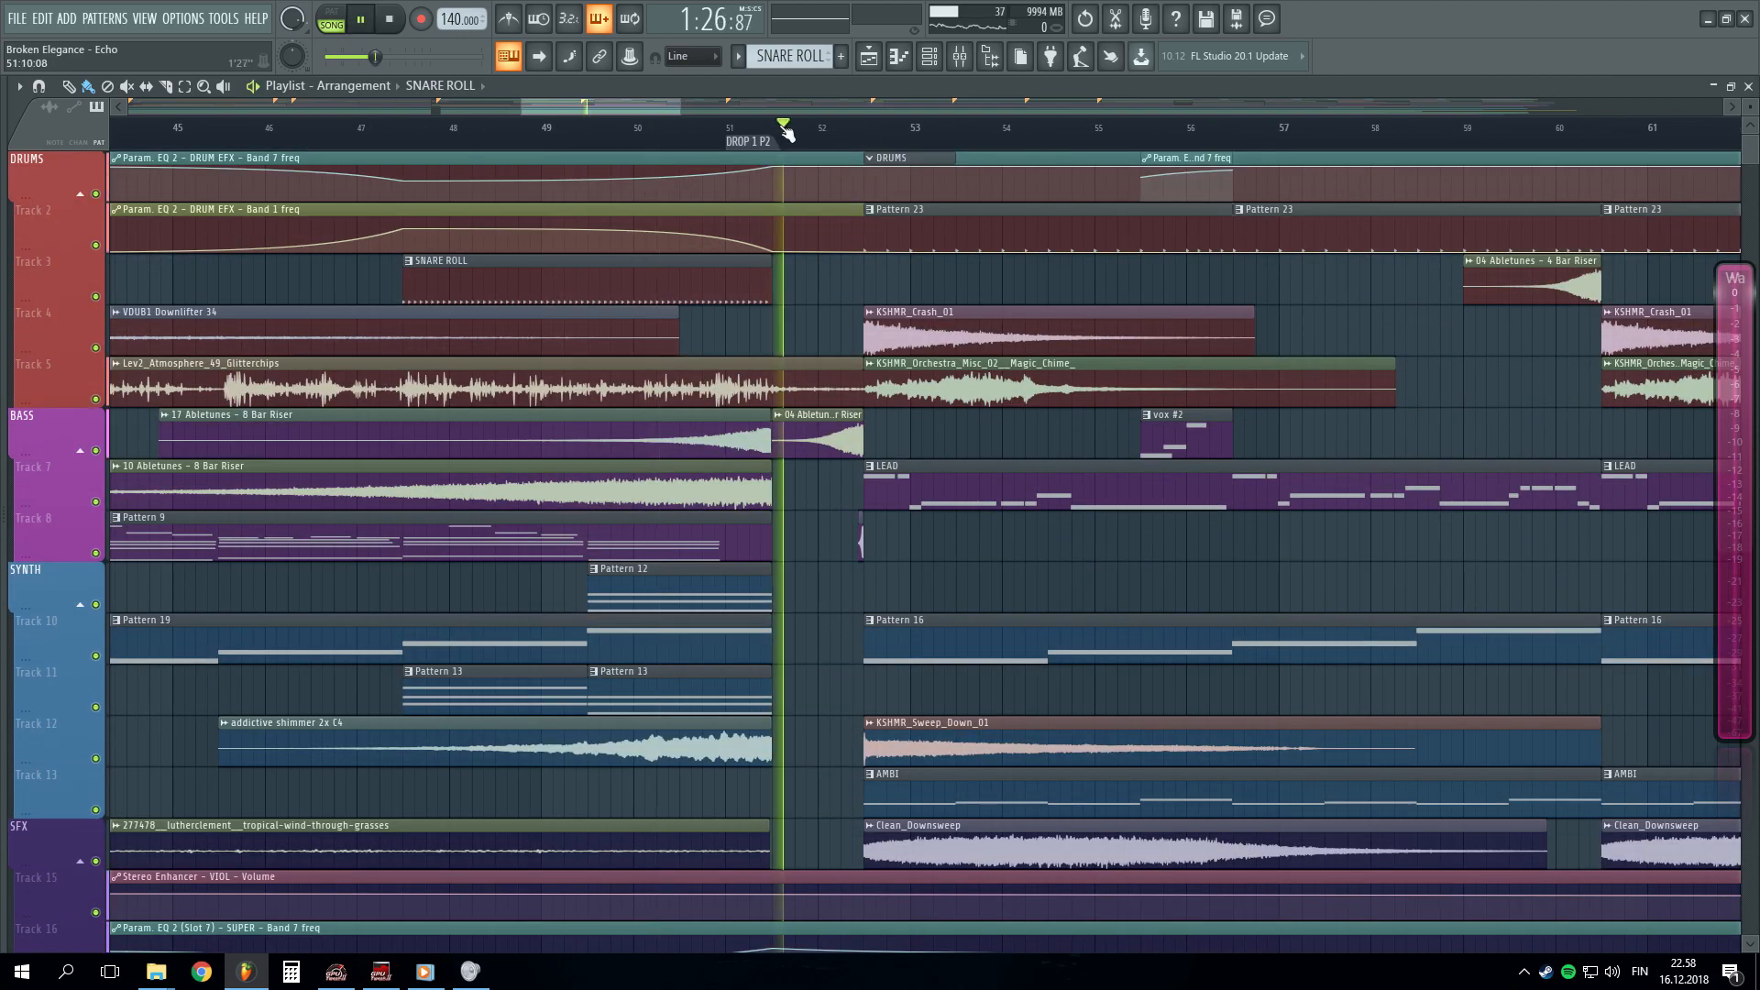
pyautogui.scroll(-6, 775, 128)
pyautogui.scroll(2, 777, 145)
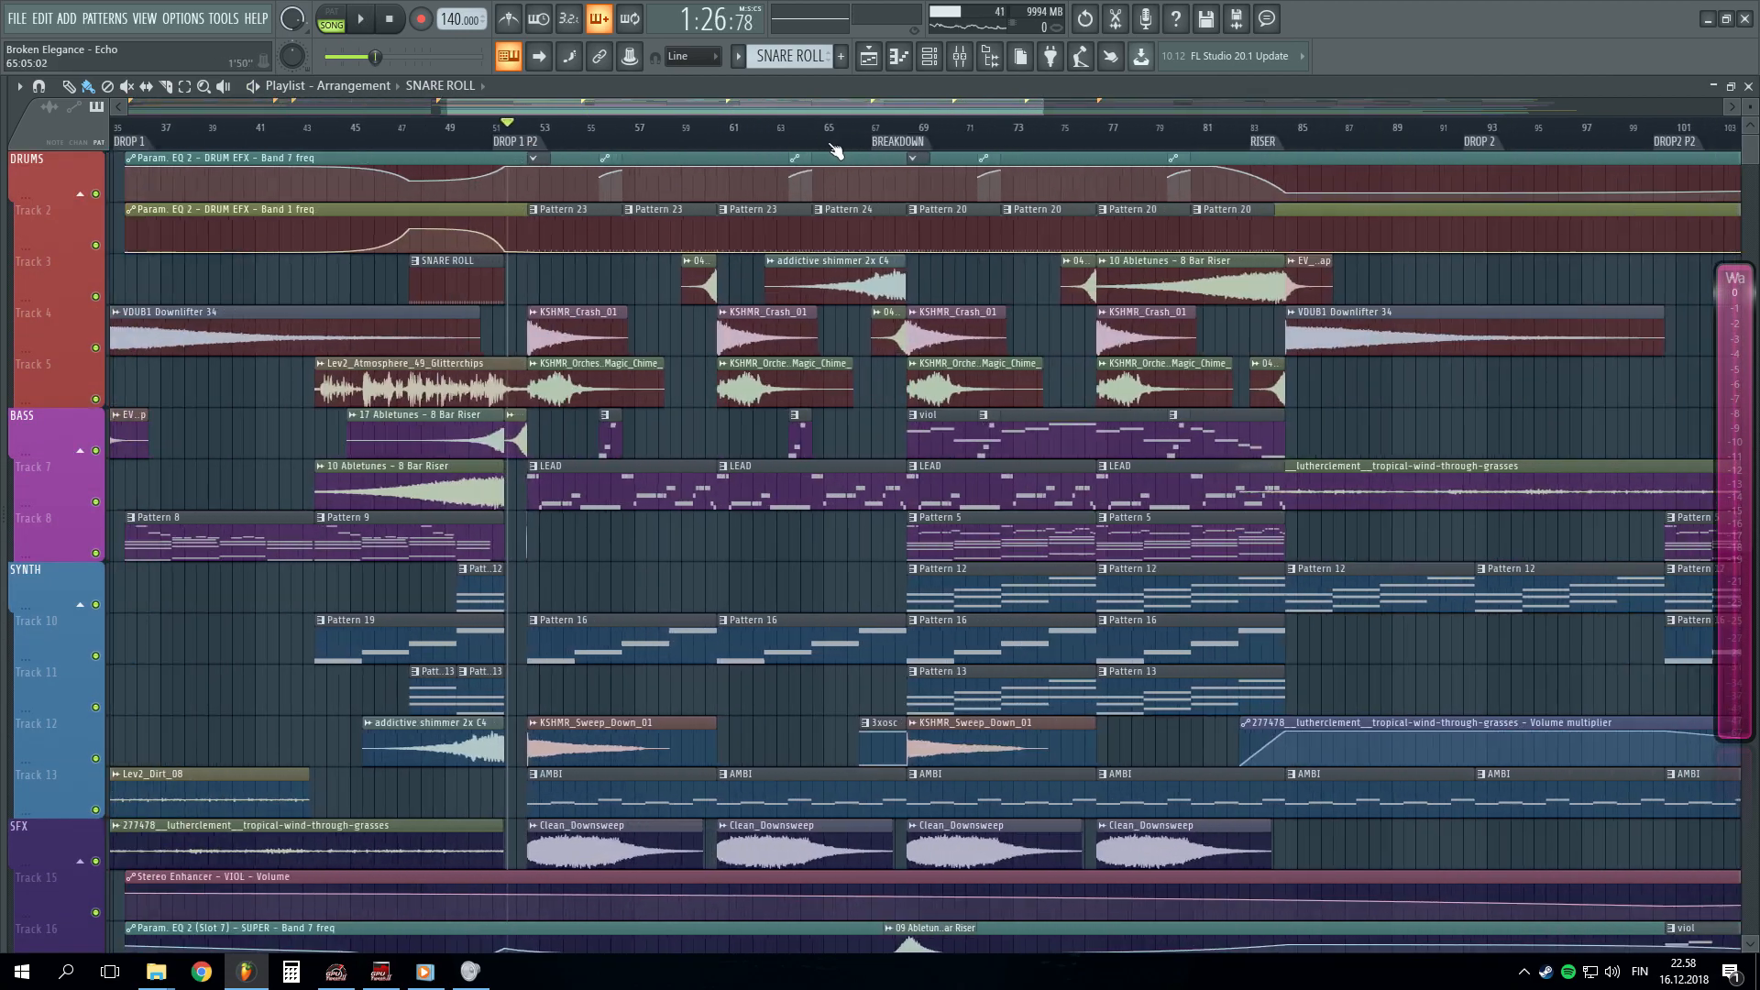
pyautogui.scroll(-3, 715, 137)
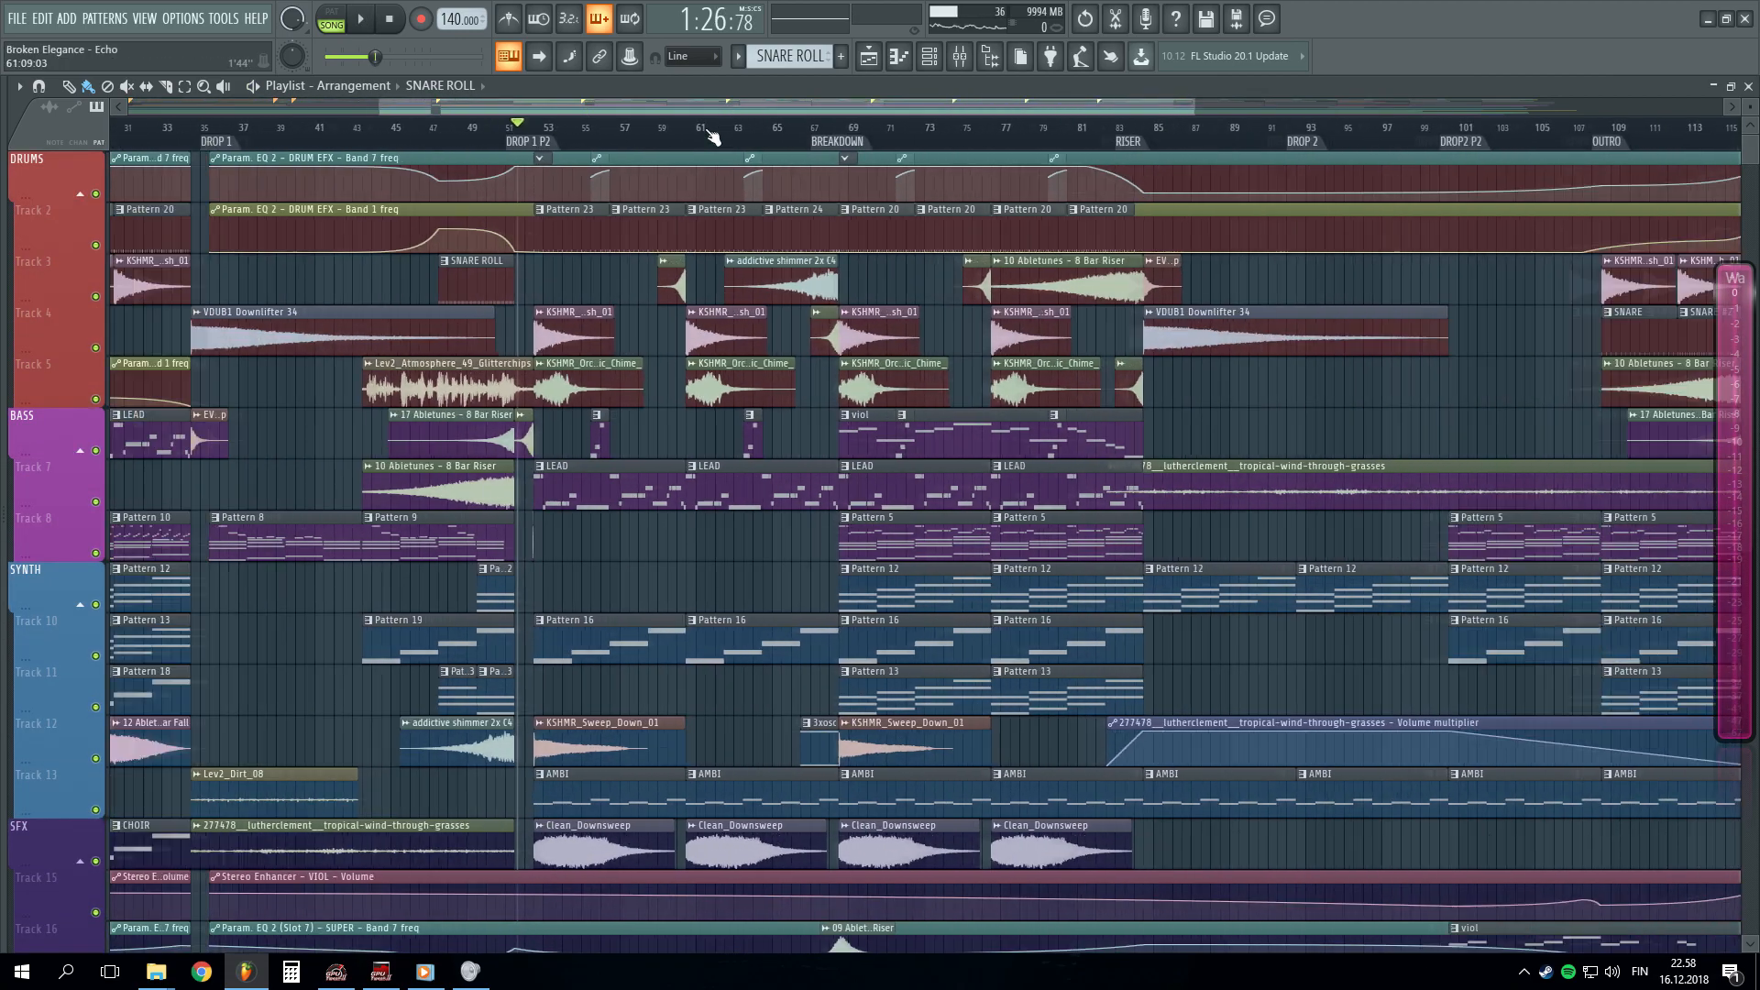
pyautogui.scroll(4, 666, 137)
pyautogui.scroll(-3, 702, 144)
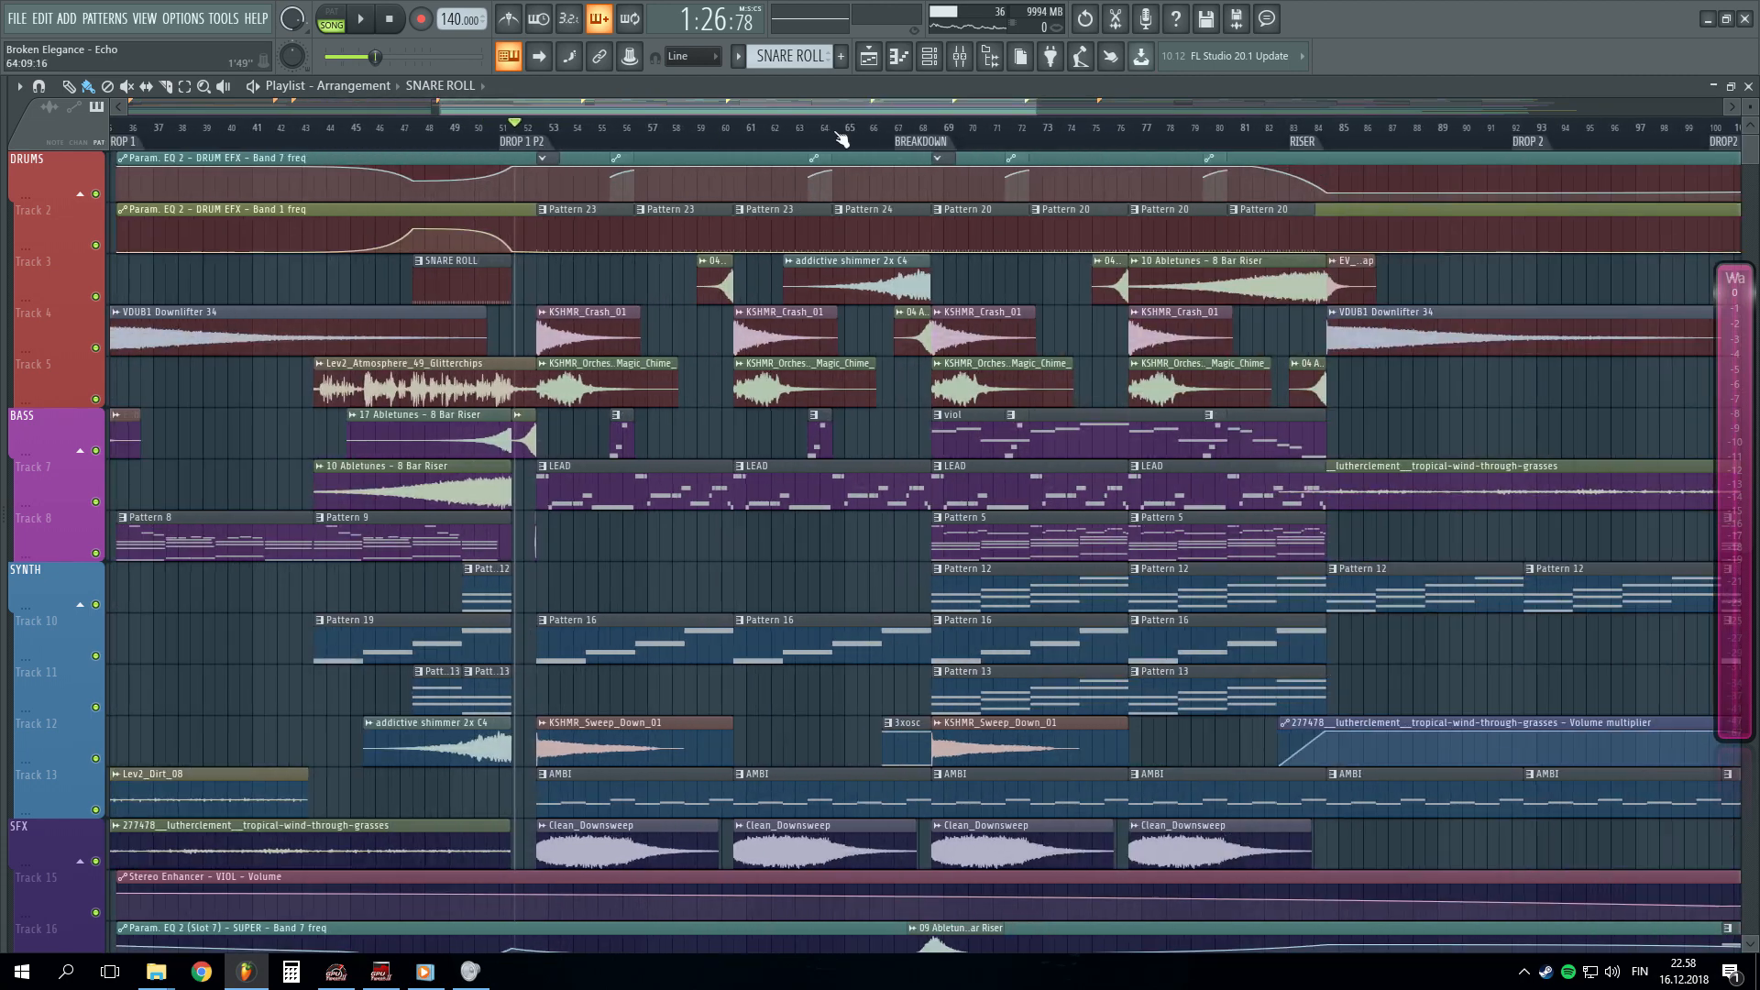
pyautogui.scroll(3, 836, 142)
pyautogui.press('space')
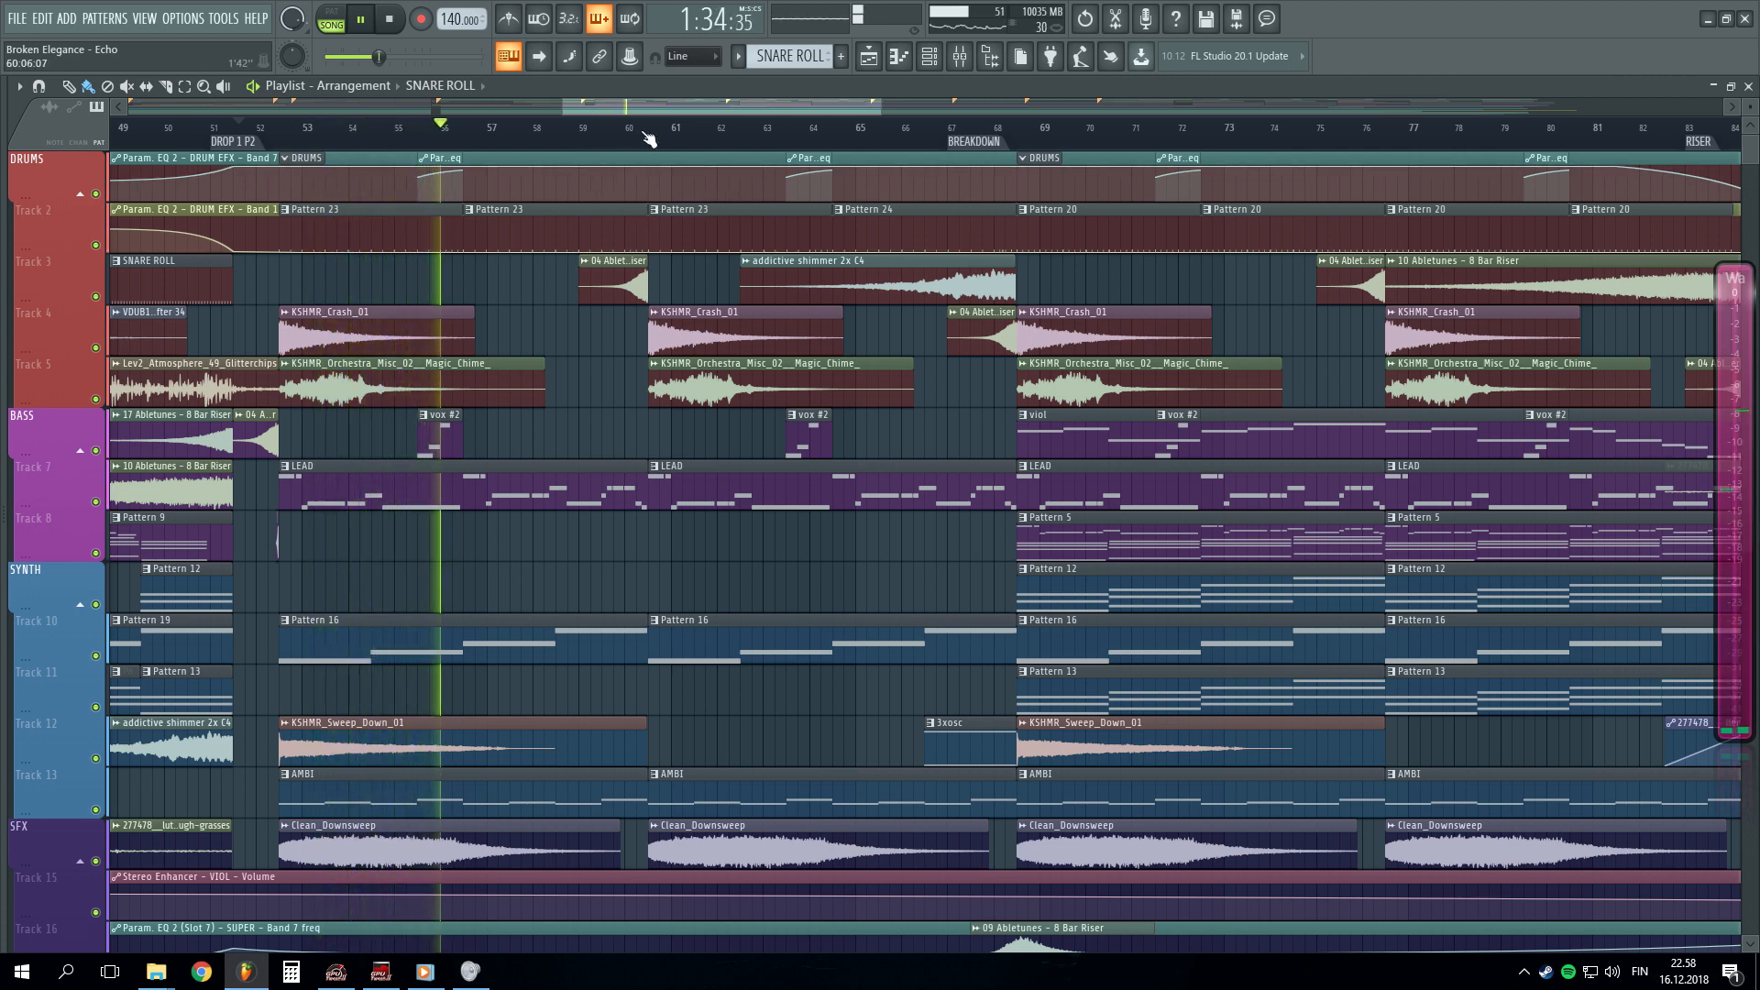
pyautogui.press('space')
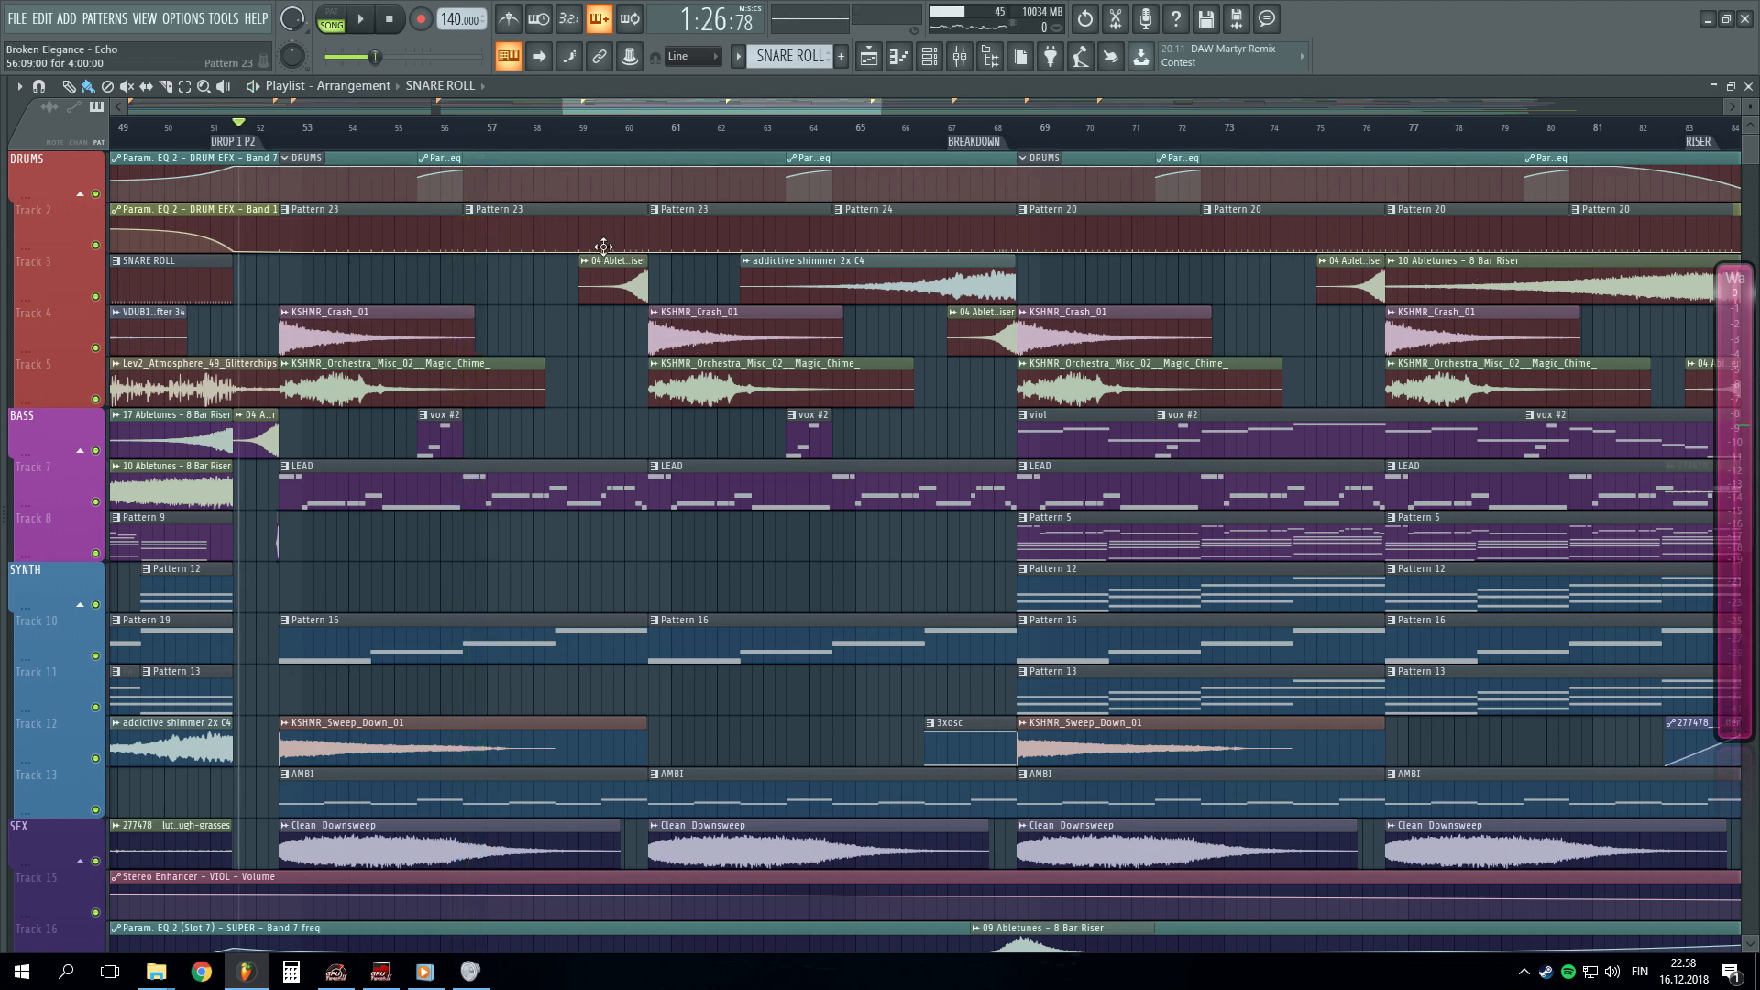
# - Play from about bar 52 while muting and unmuting Tracks 10 and 13 to compare the Pattern 16 and AMBI layers
pyautogui.keyDown('ctrl'); pyautogui.scroll(1, 604, 246); pyautogui.keyUp('ctrl')
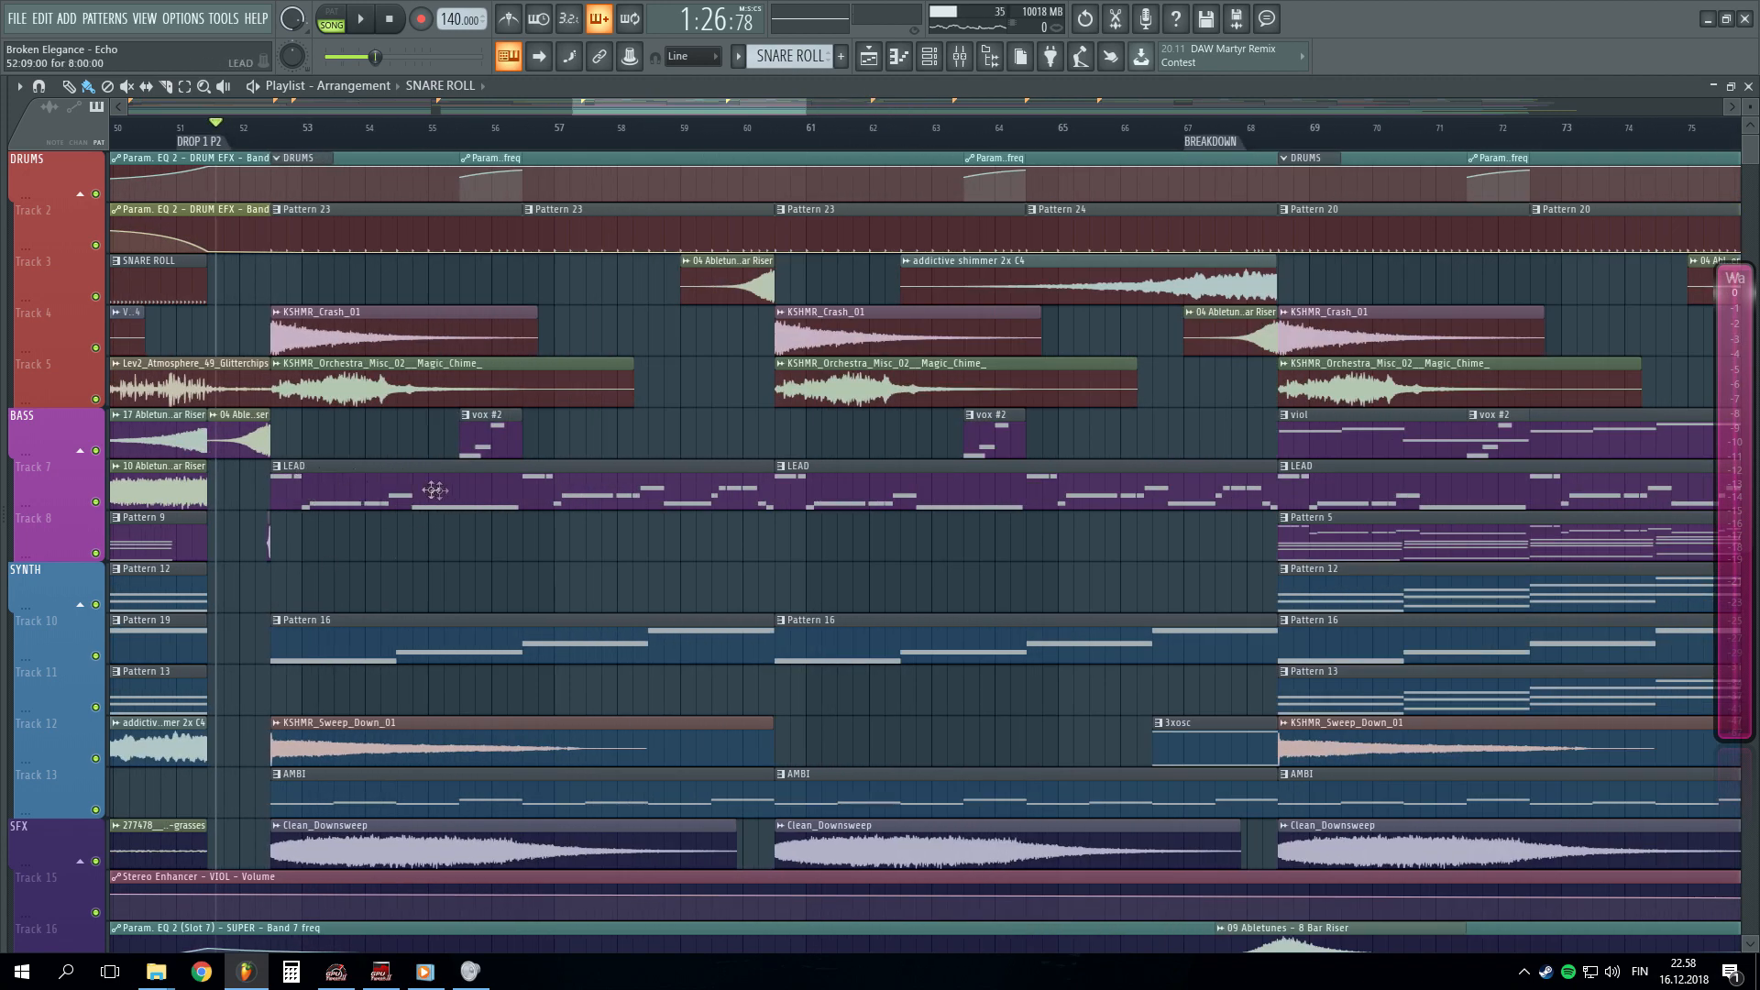
pyautogui.click(287, 140)
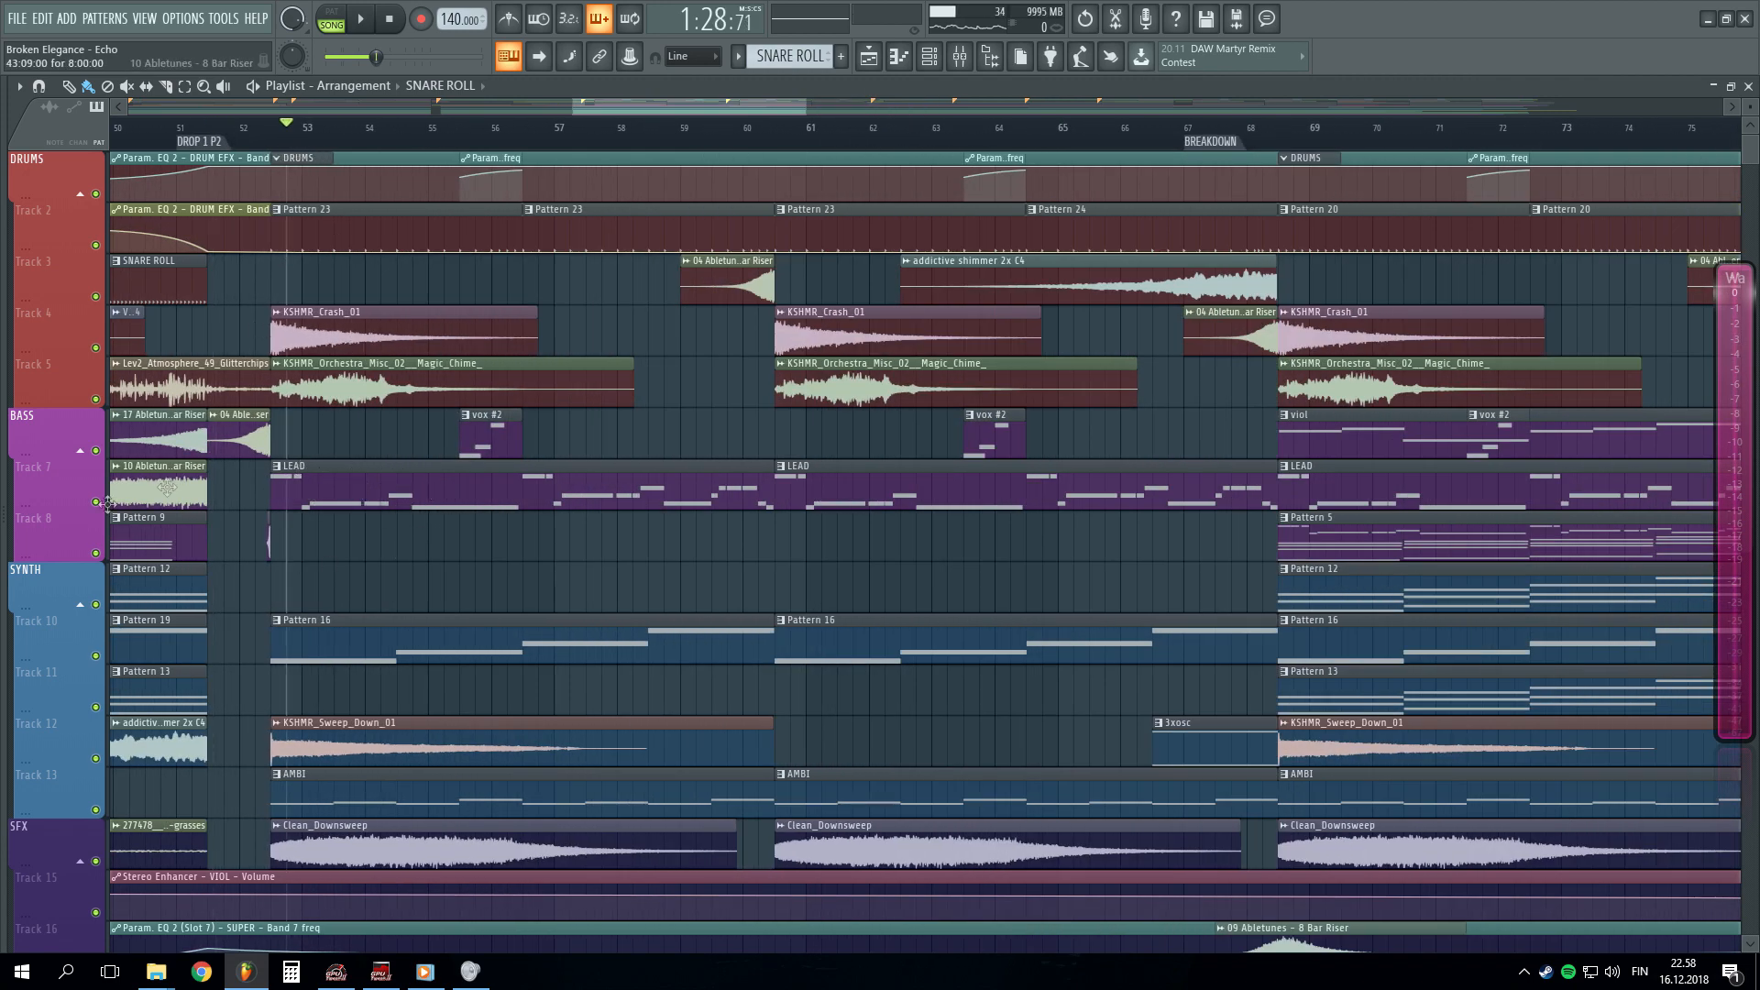
pyautogui.click(95, 655)
pyautogui.press('space')
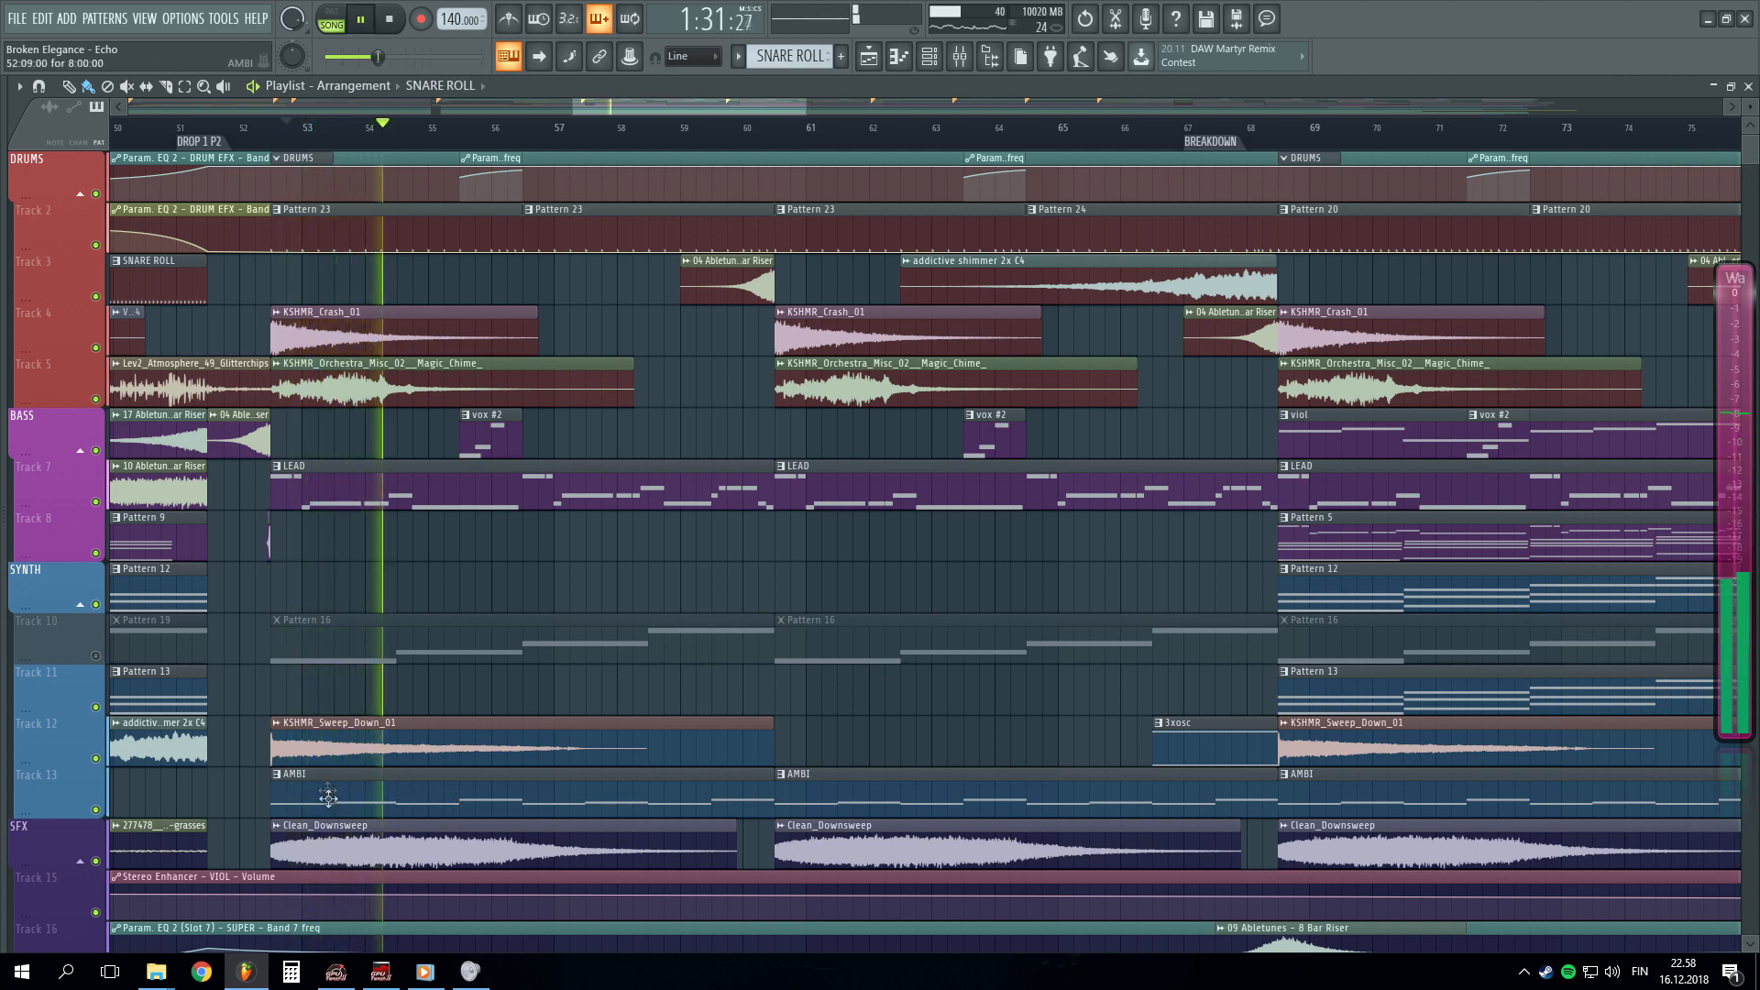
pyautogui.click(95, 810)
pyautogui.press('space')
pyautogui.press('space')
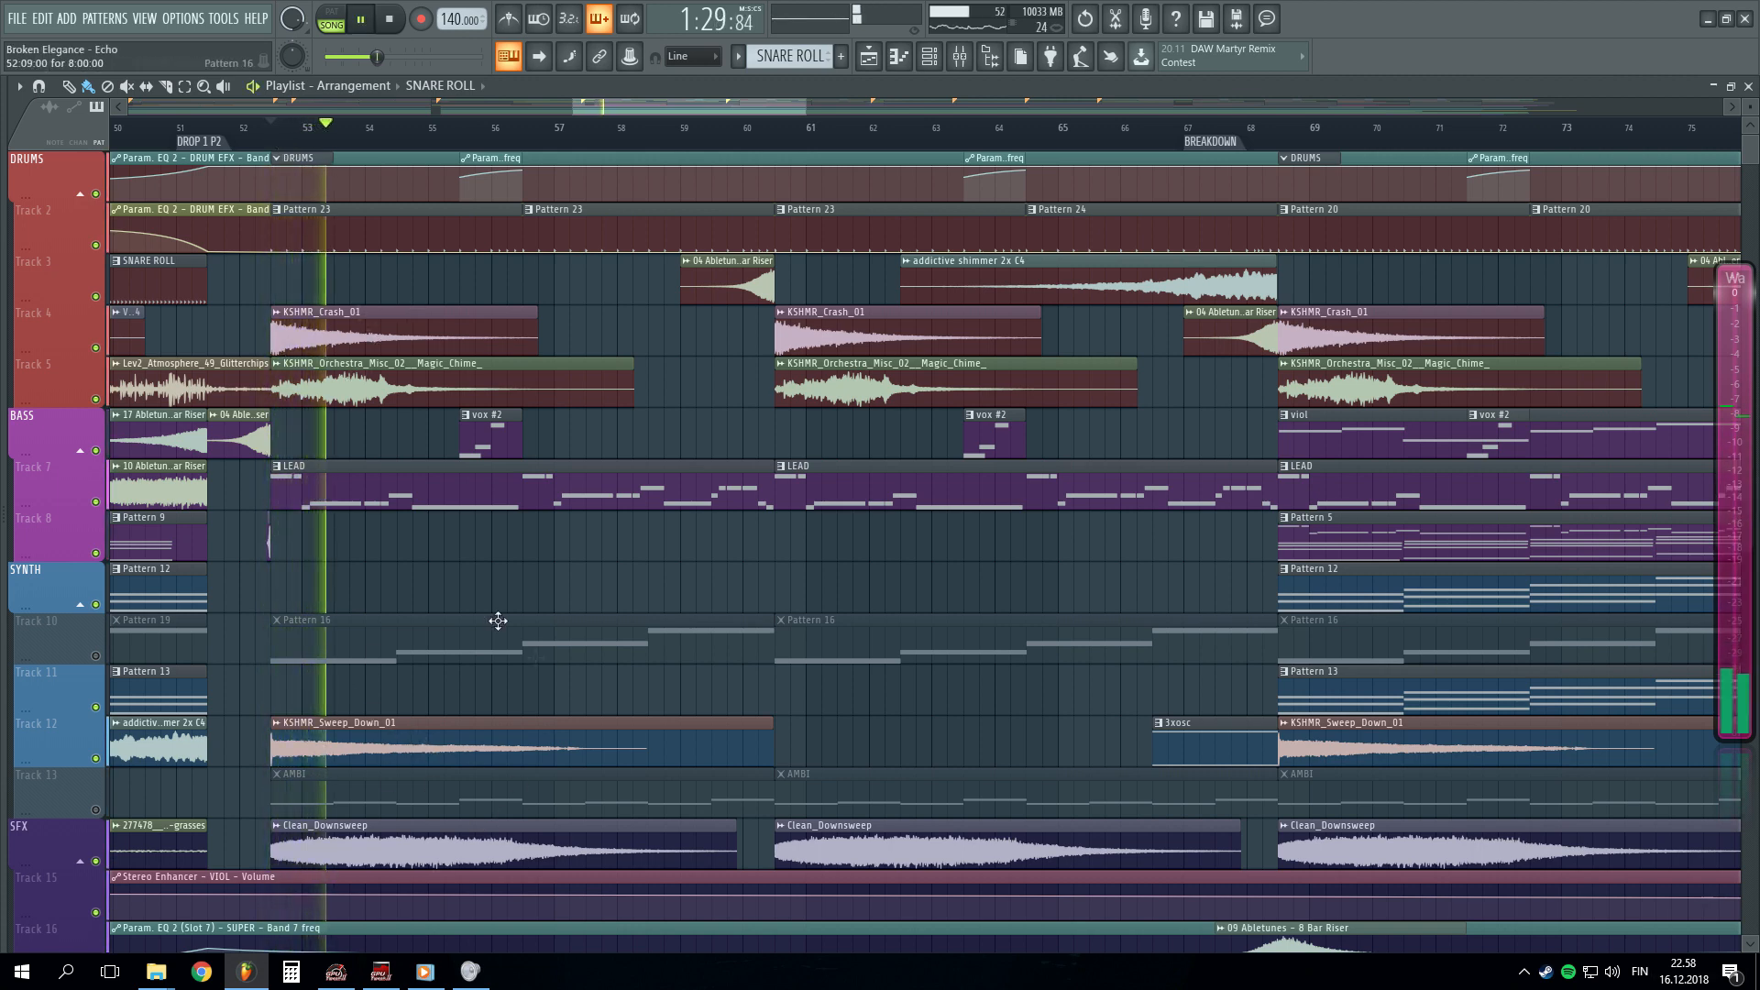
pyautogui.click(96, 655)
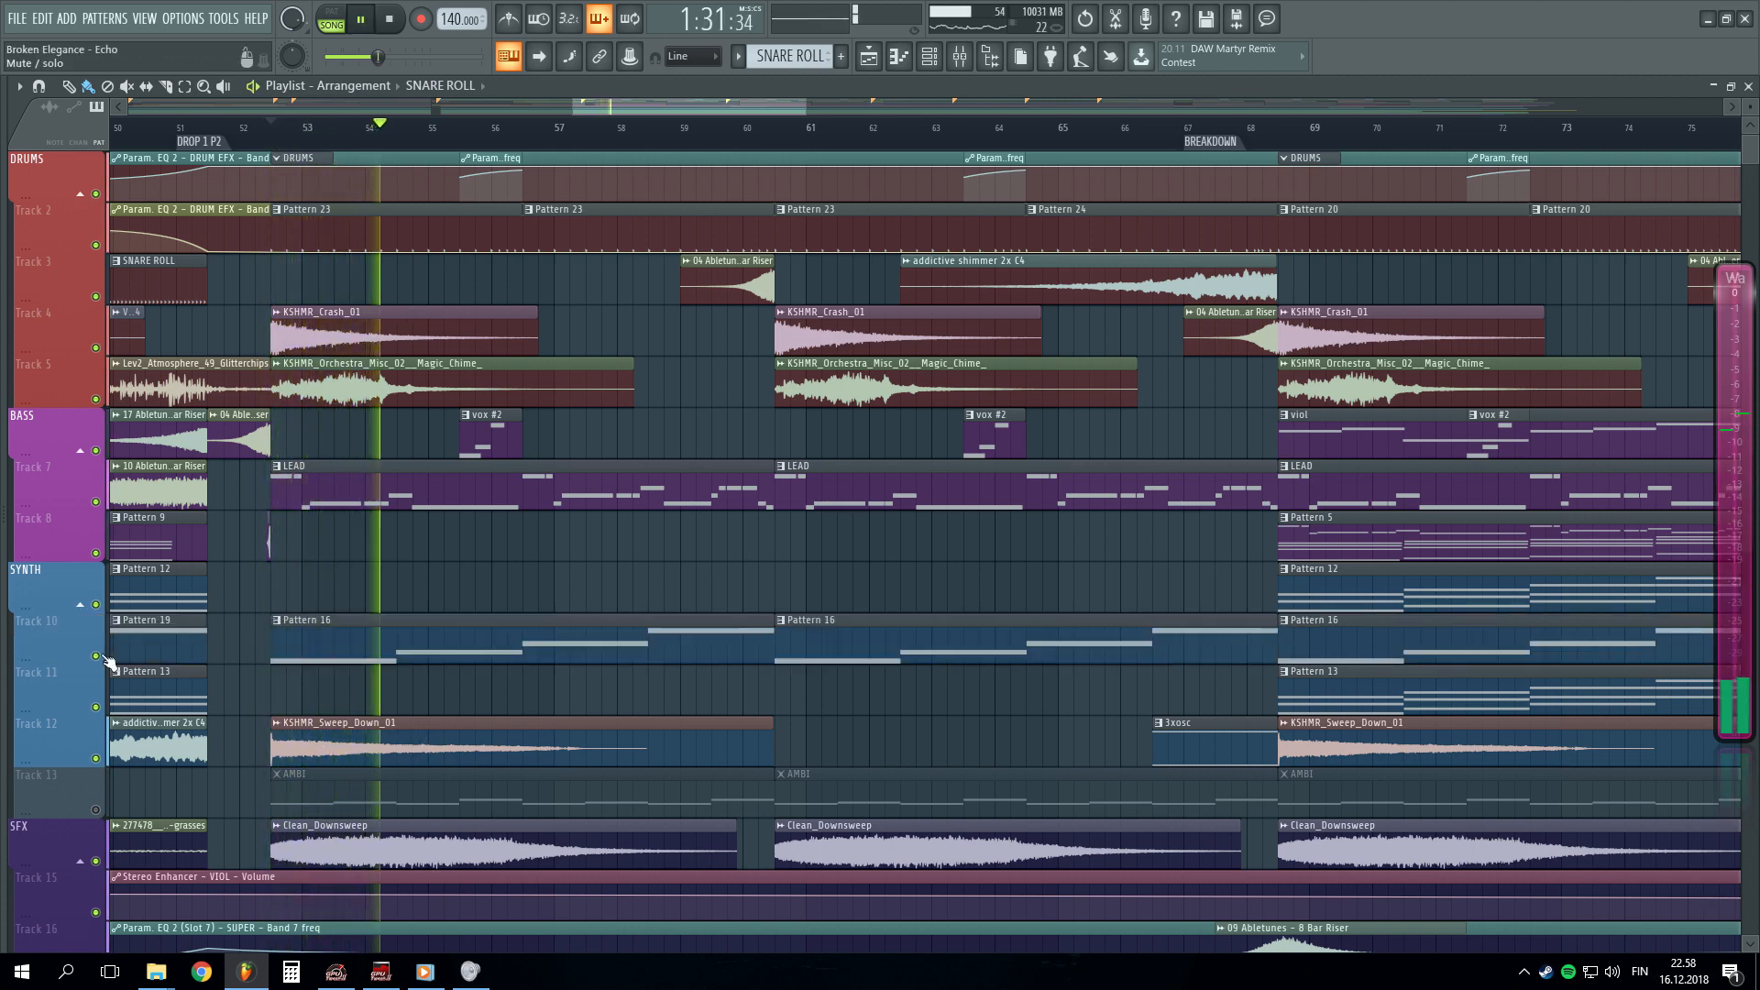
pyautogui.click(95, 809)
# - Open Pattern 16 in pattern playback mode and bring up the BASS1 channel's Serum instrument in place of the piano roll
pyautogui.click(327, 637)
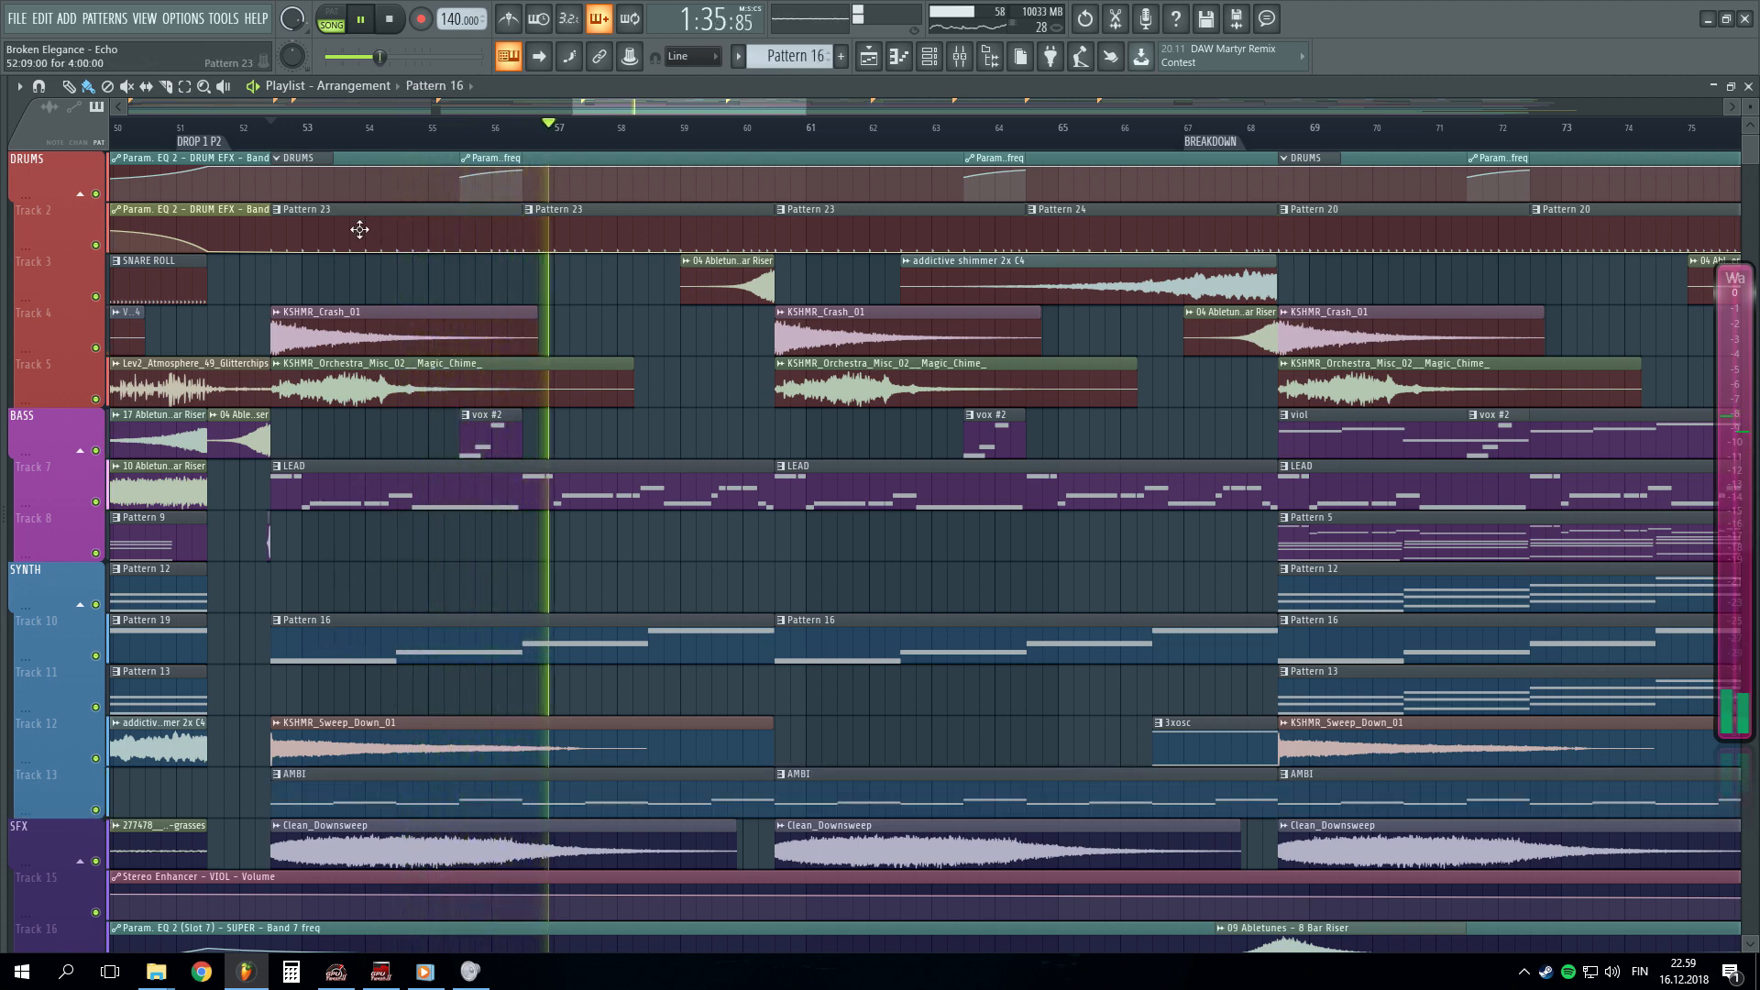
pyautogui.doubleClick(386, 636)
pyautogui.press('space')
pyautogui.click(336, 25)
pyautogui.scroll(-4, 356, 449)
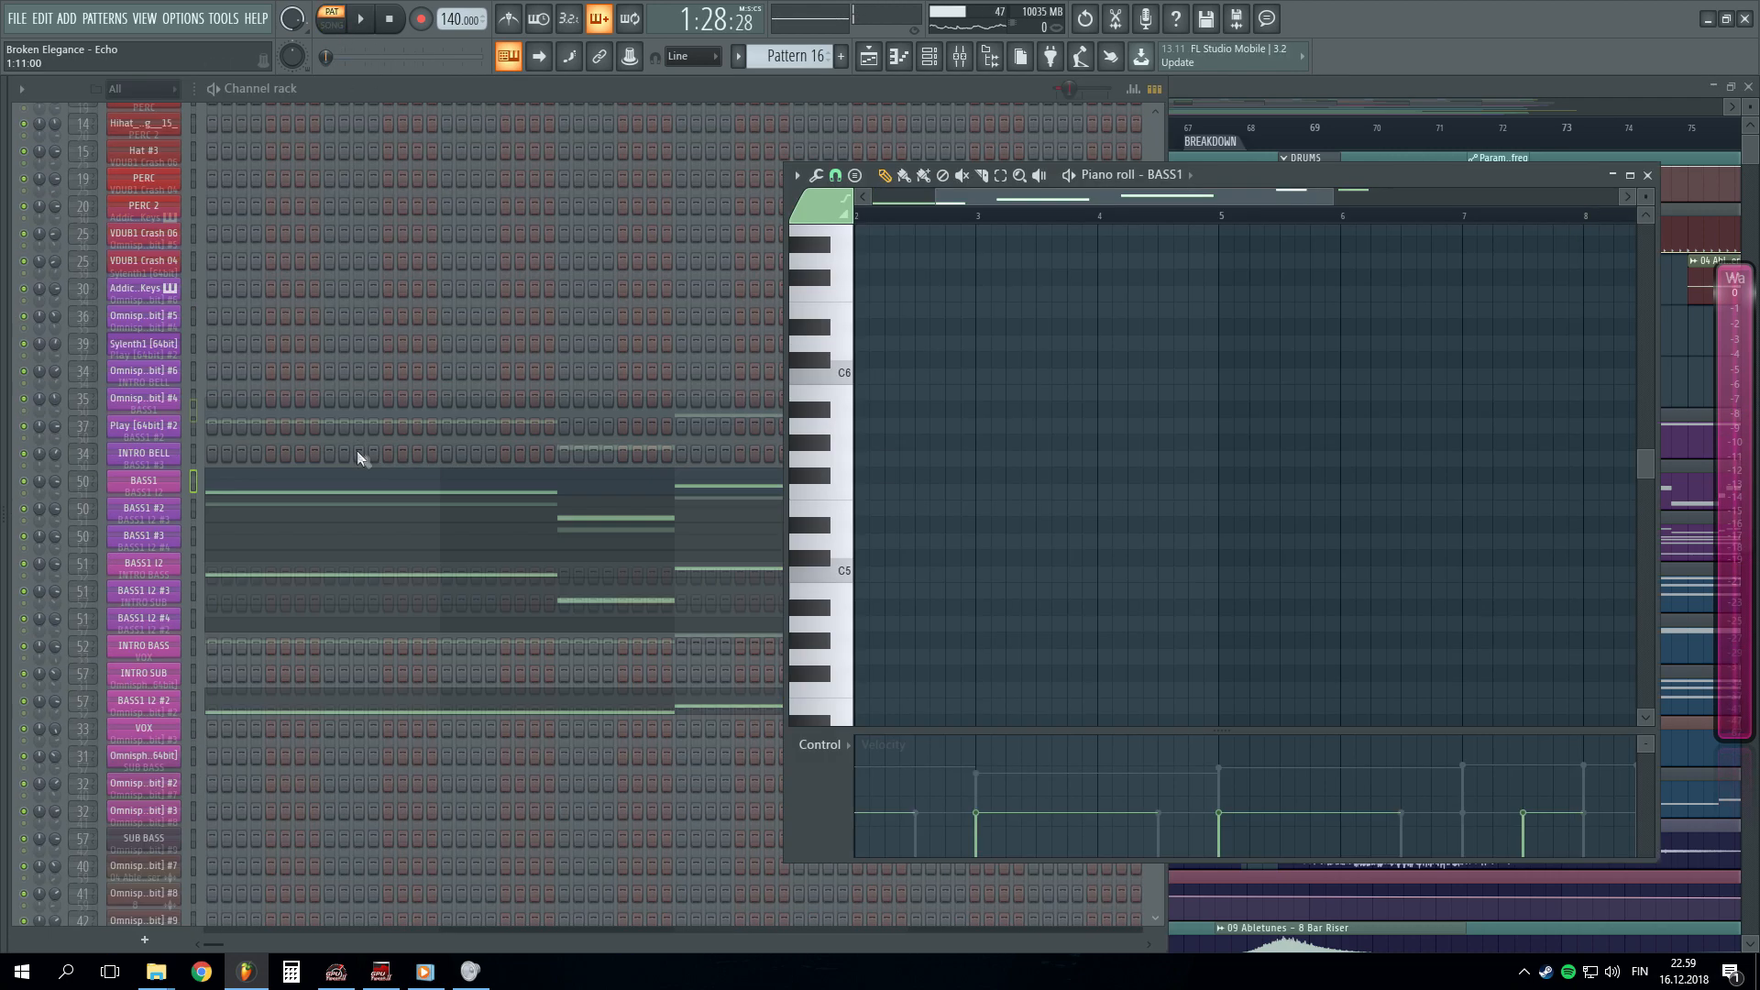
pyautogui.click(1649, 176)
pyautogui.moveTo(1091, 140); pyautogui.dragTo(1144, 153)
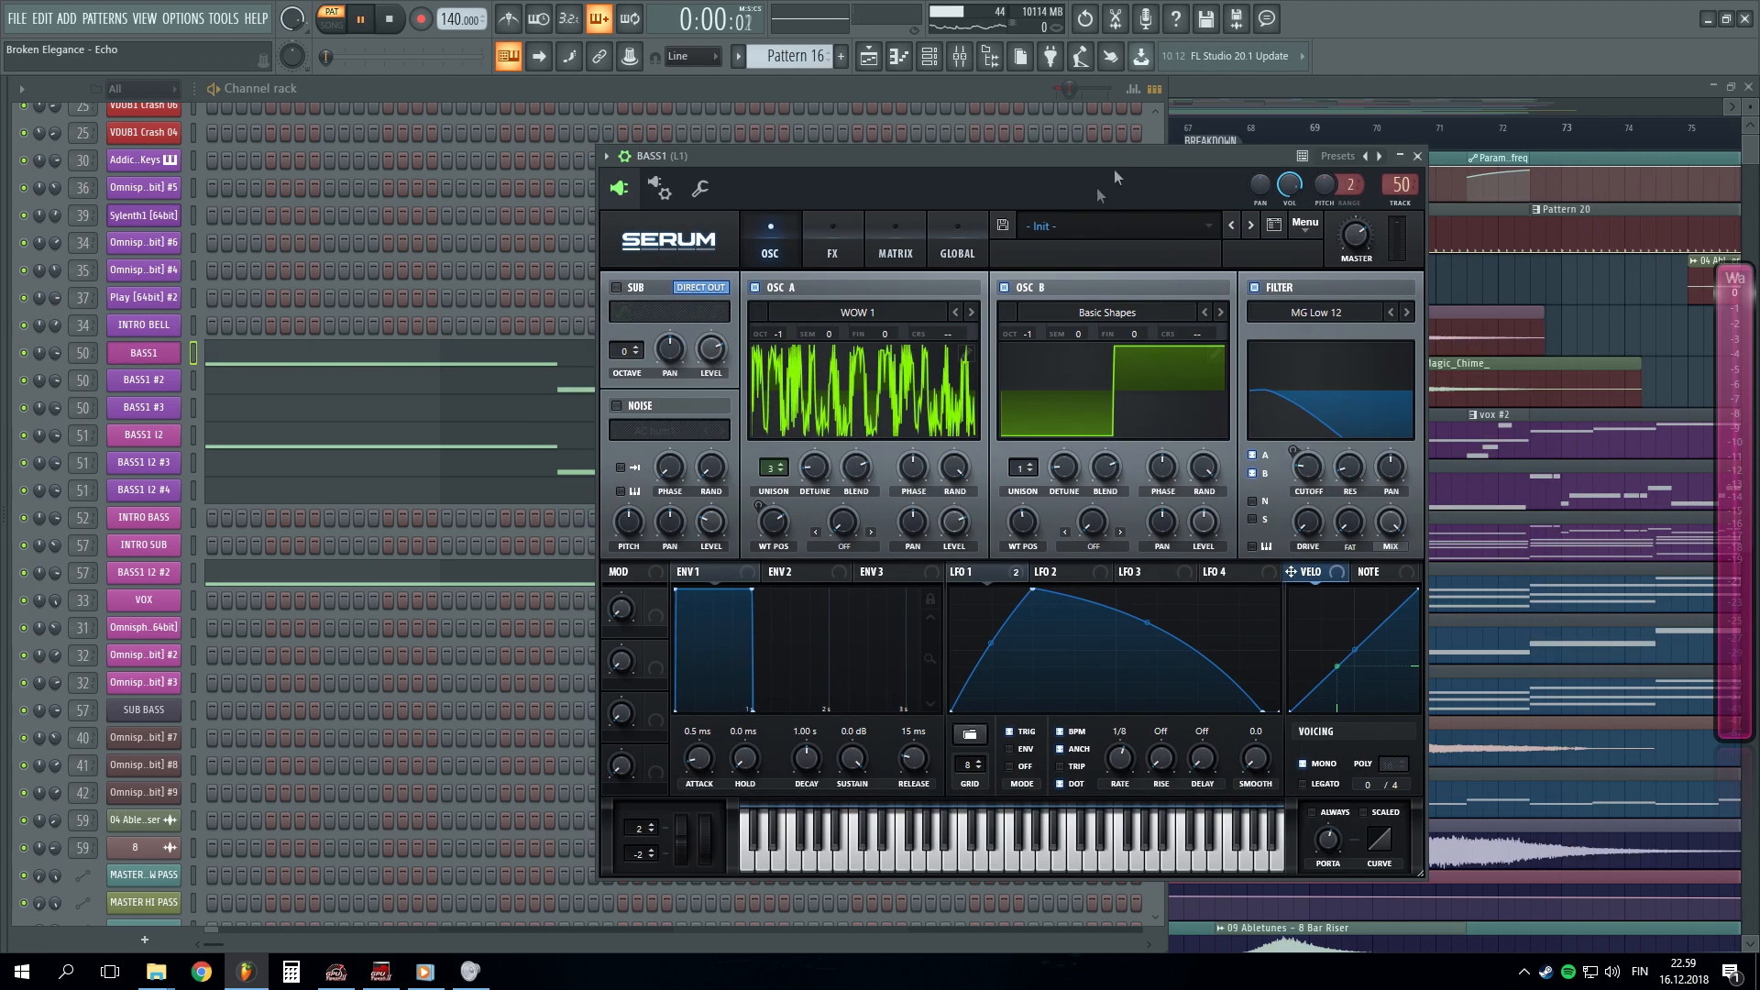
# - Play and stop Pattern 16 repeatedly to hear the bass sound with the Serum window open
pyautogui.press('space')
pyautogui.press('space')
pyautogui.press('space')
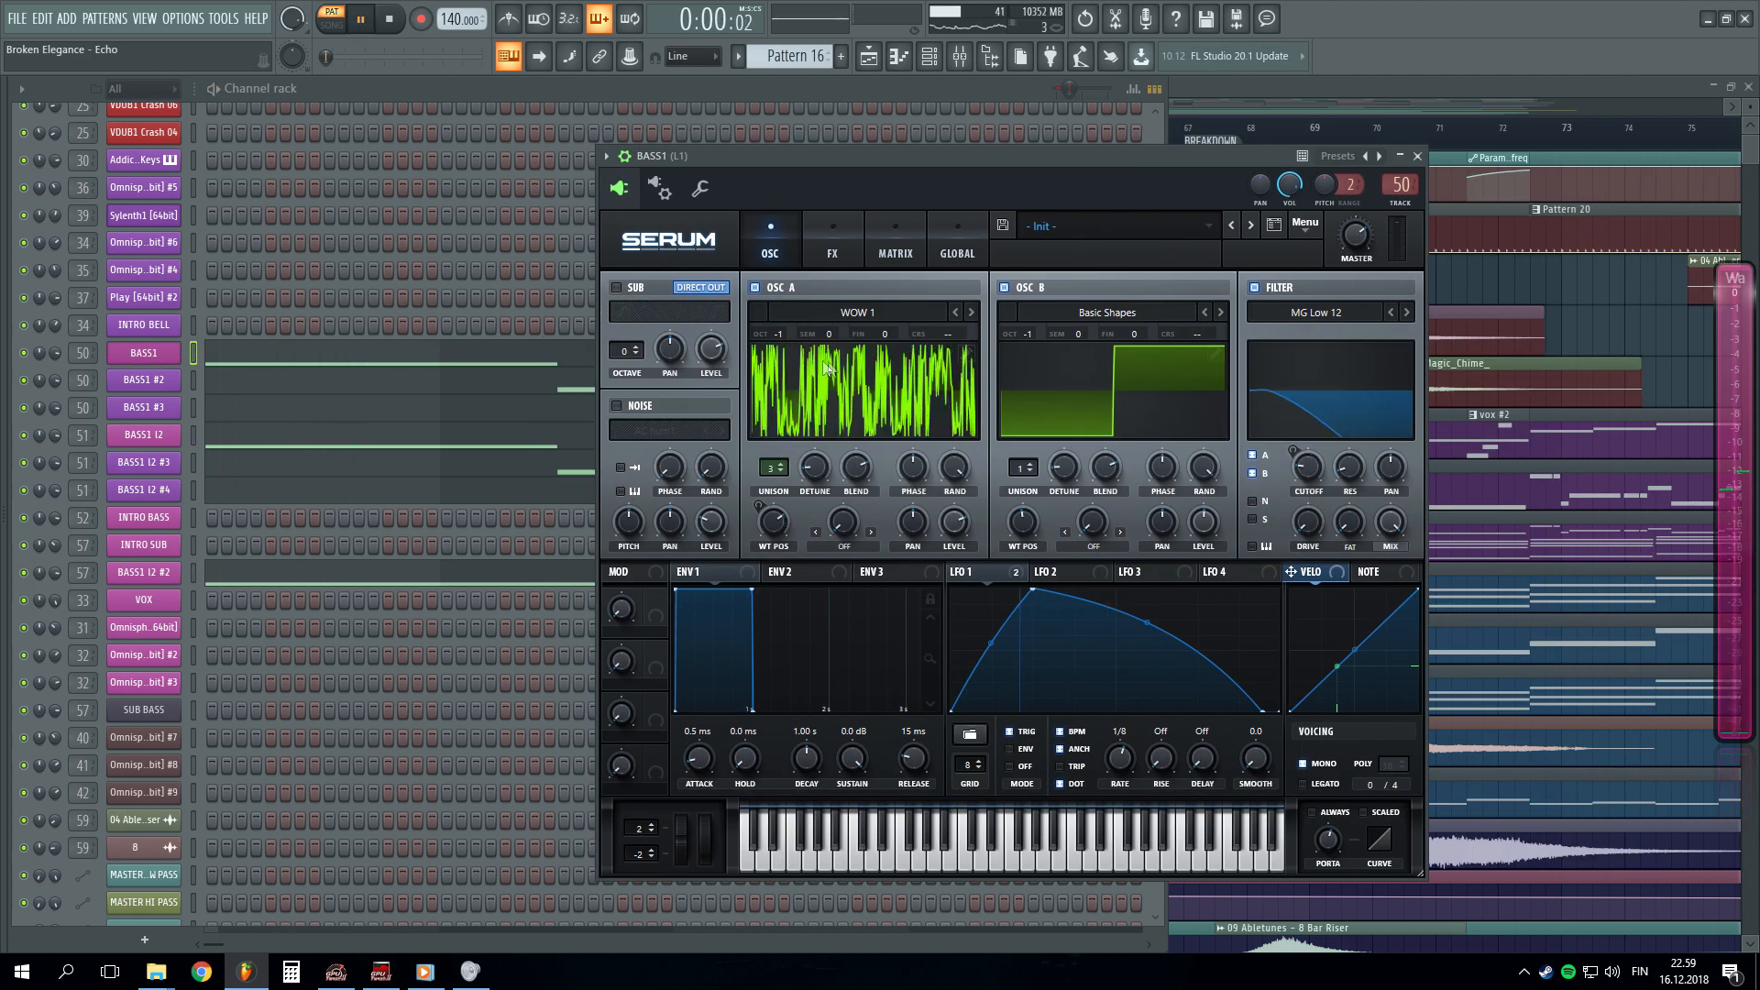
pyautogui.press('space')
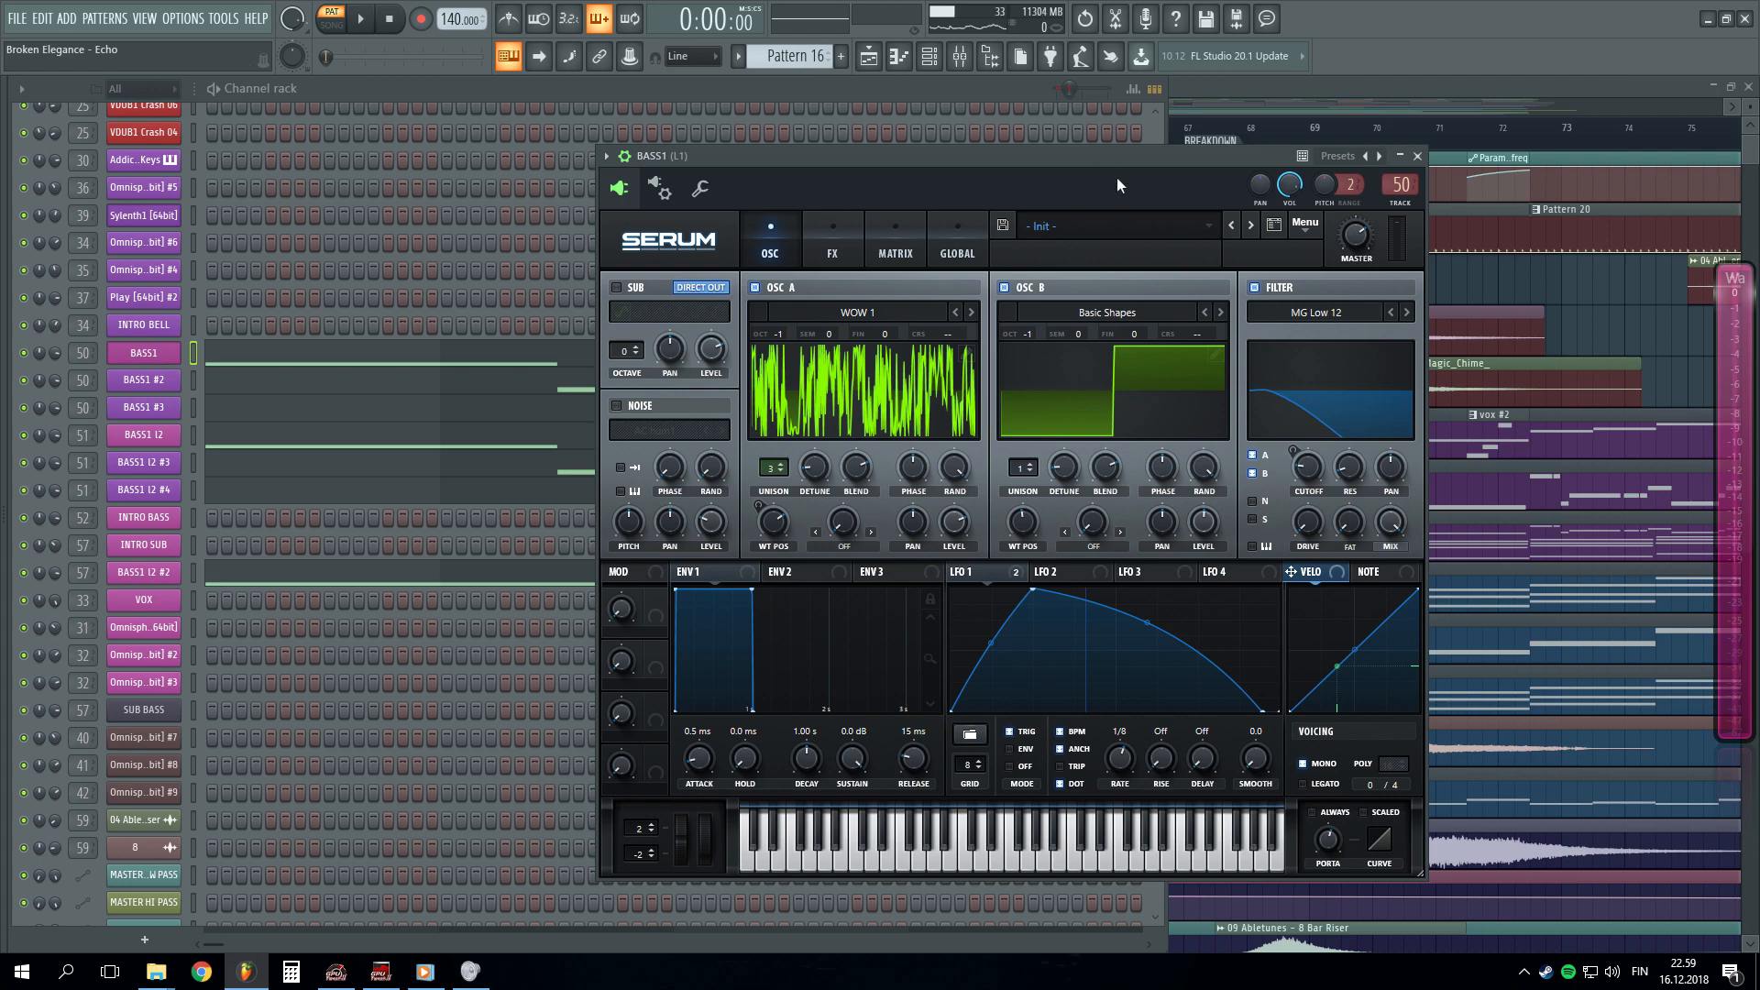
# - Reposition the BASS1 Serum window and examine its oscillators, LFO 1 curve and effects page, returning to the oscillator page
pyautogui.moveTo(1102, 158)
pyautogui.mouseDown()
pyautogui.moveTo(1027, 160)
pyautogui.moveTo(1091, 185)
pyautogui.mouseUp()
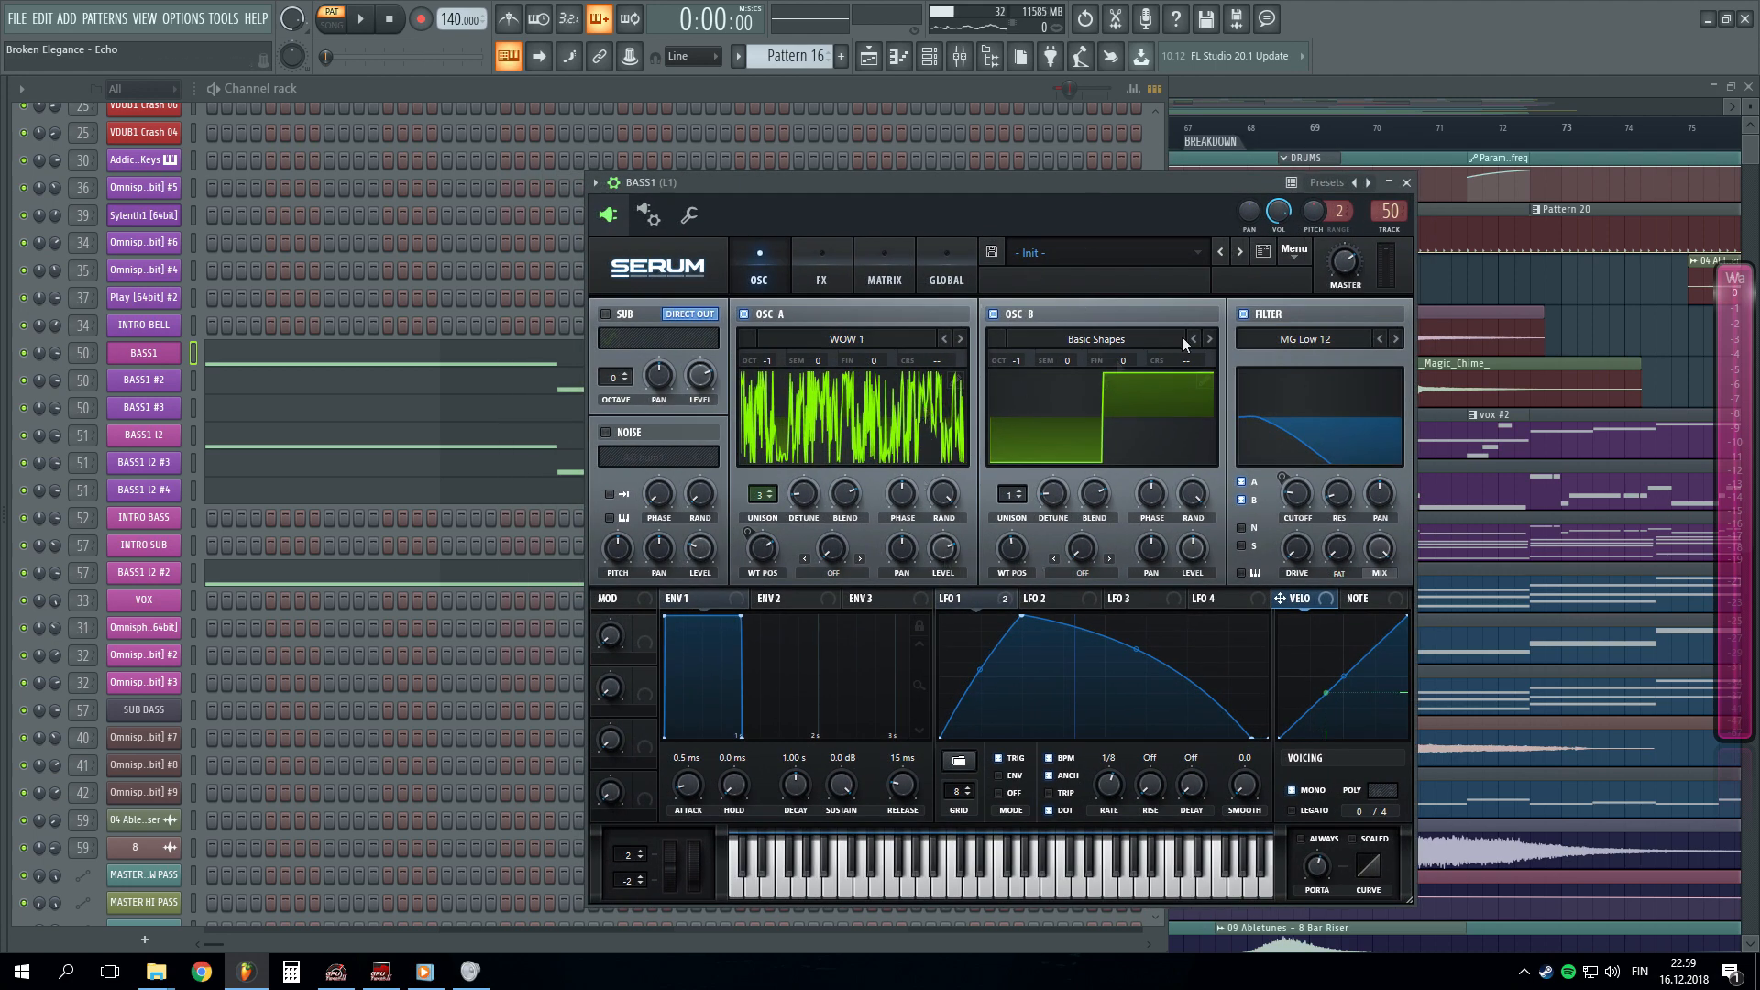
pyautogui.moveTo(1253, 191); pyautogui.dragTo(1210, 183)
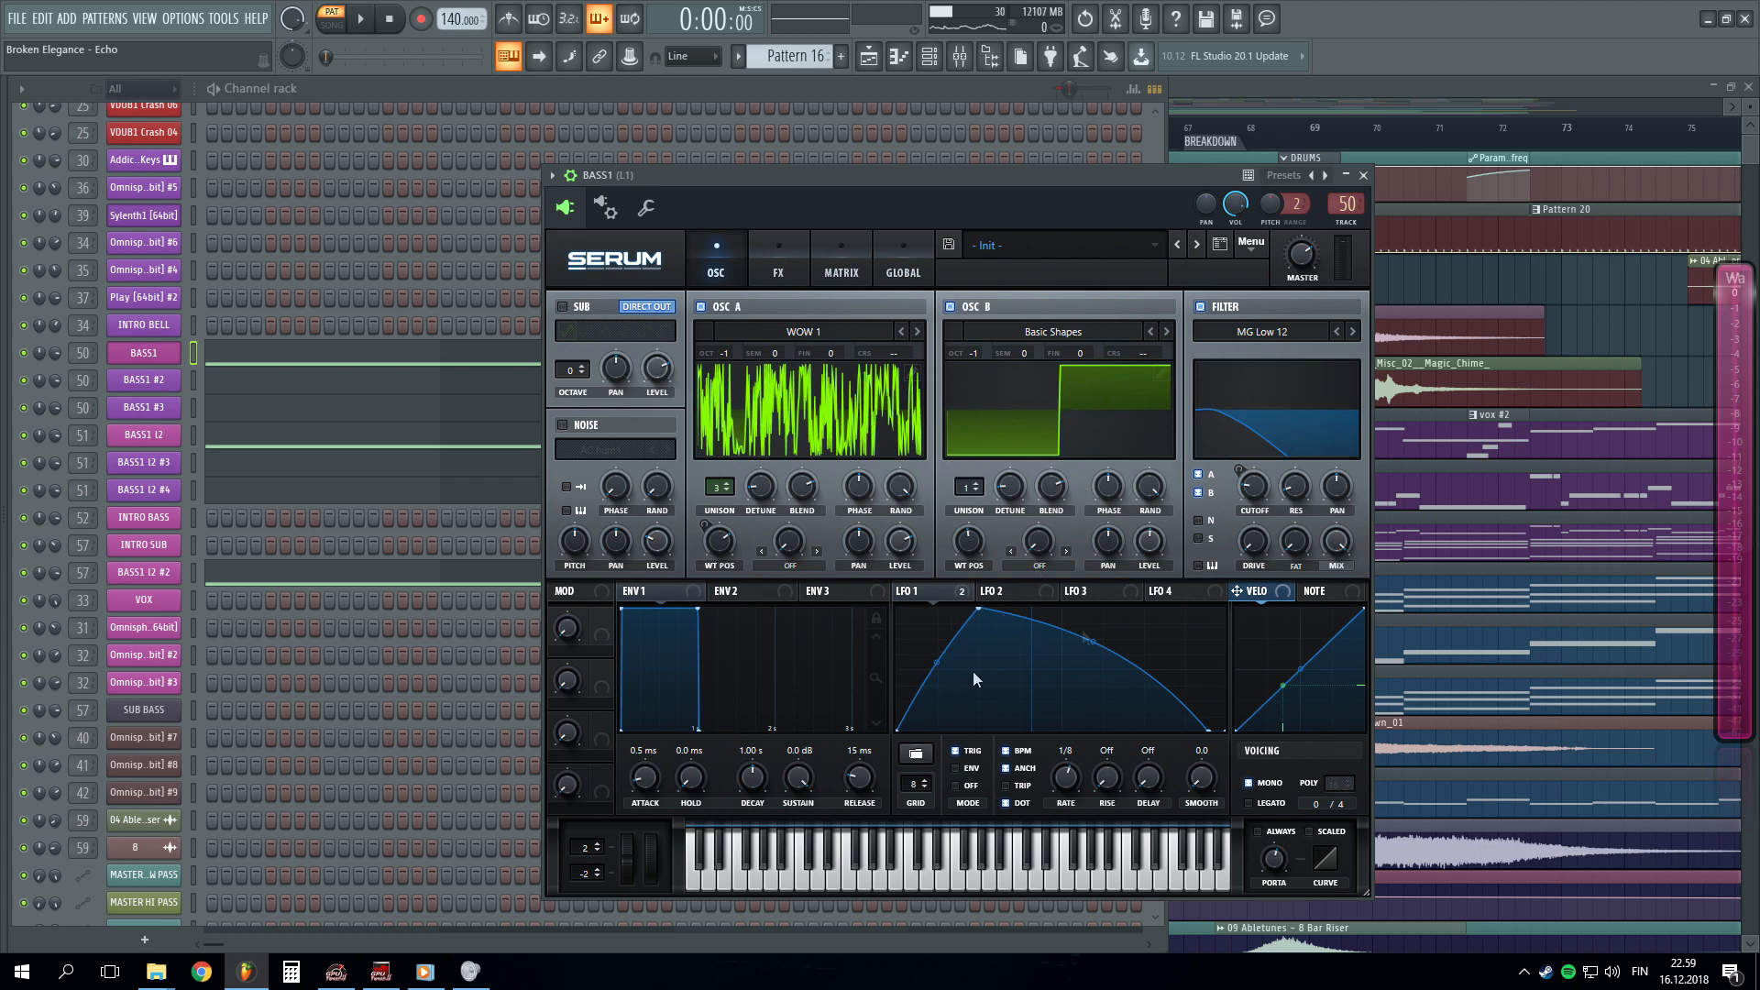
pyautogui.click(768, 255)
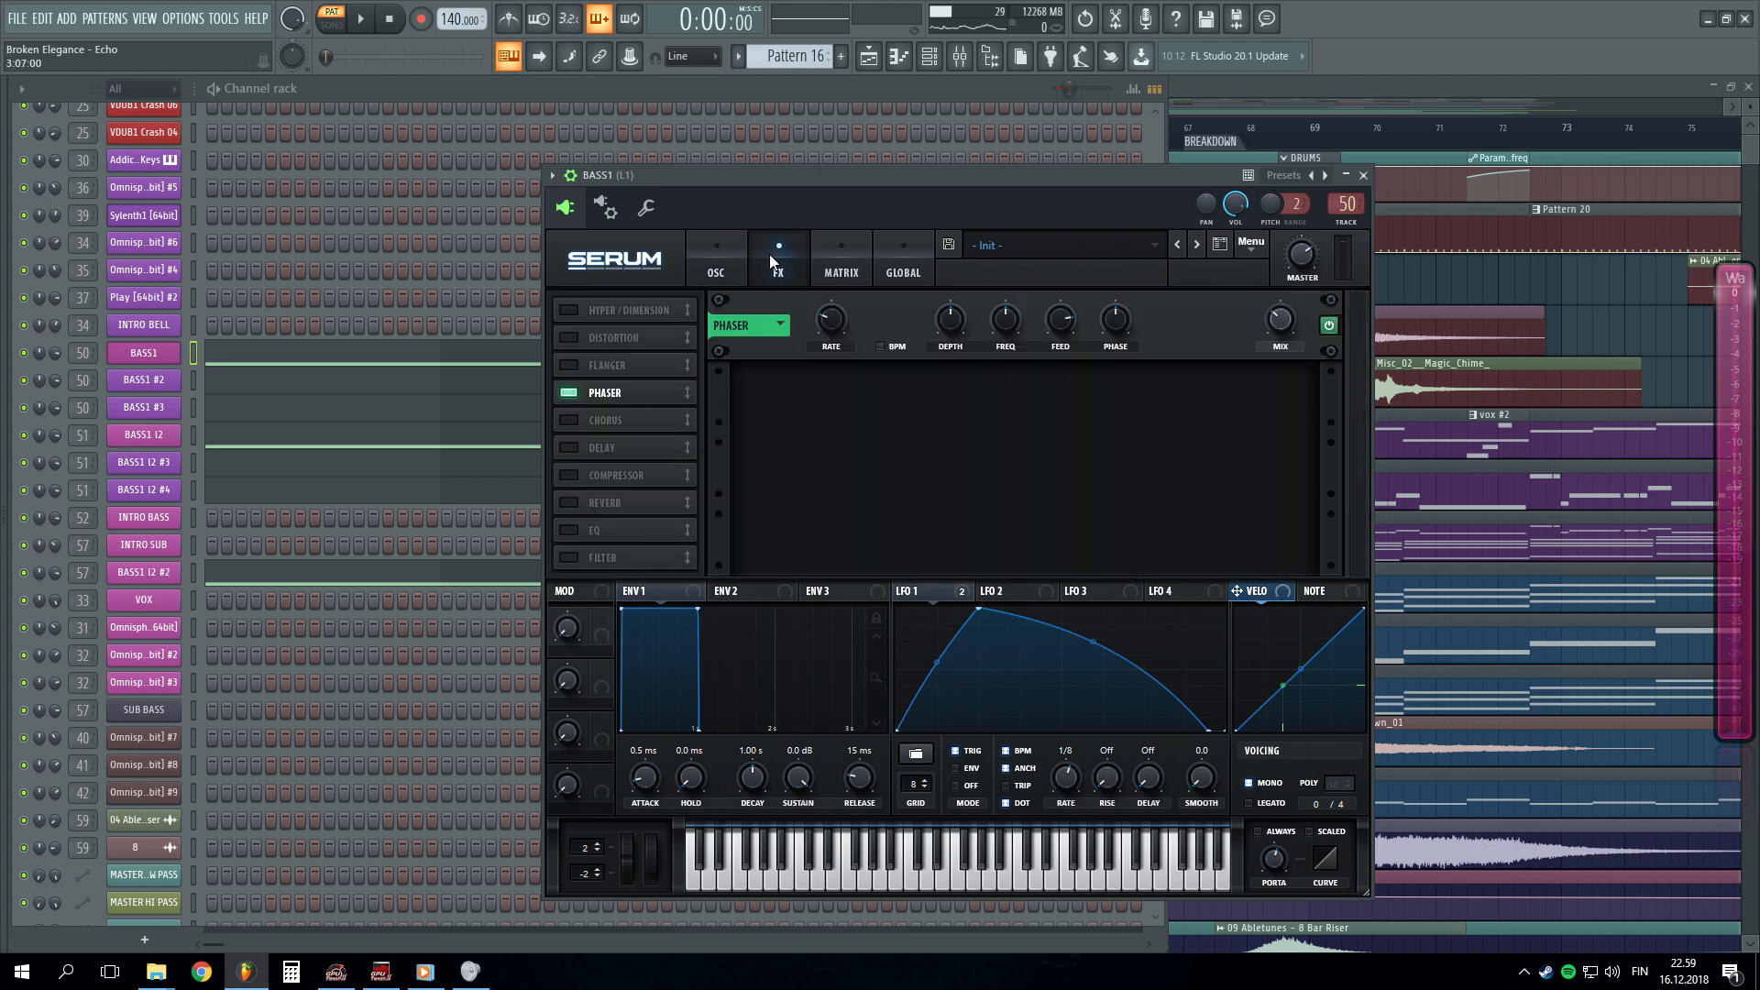
pyautogui.click(722, 248)
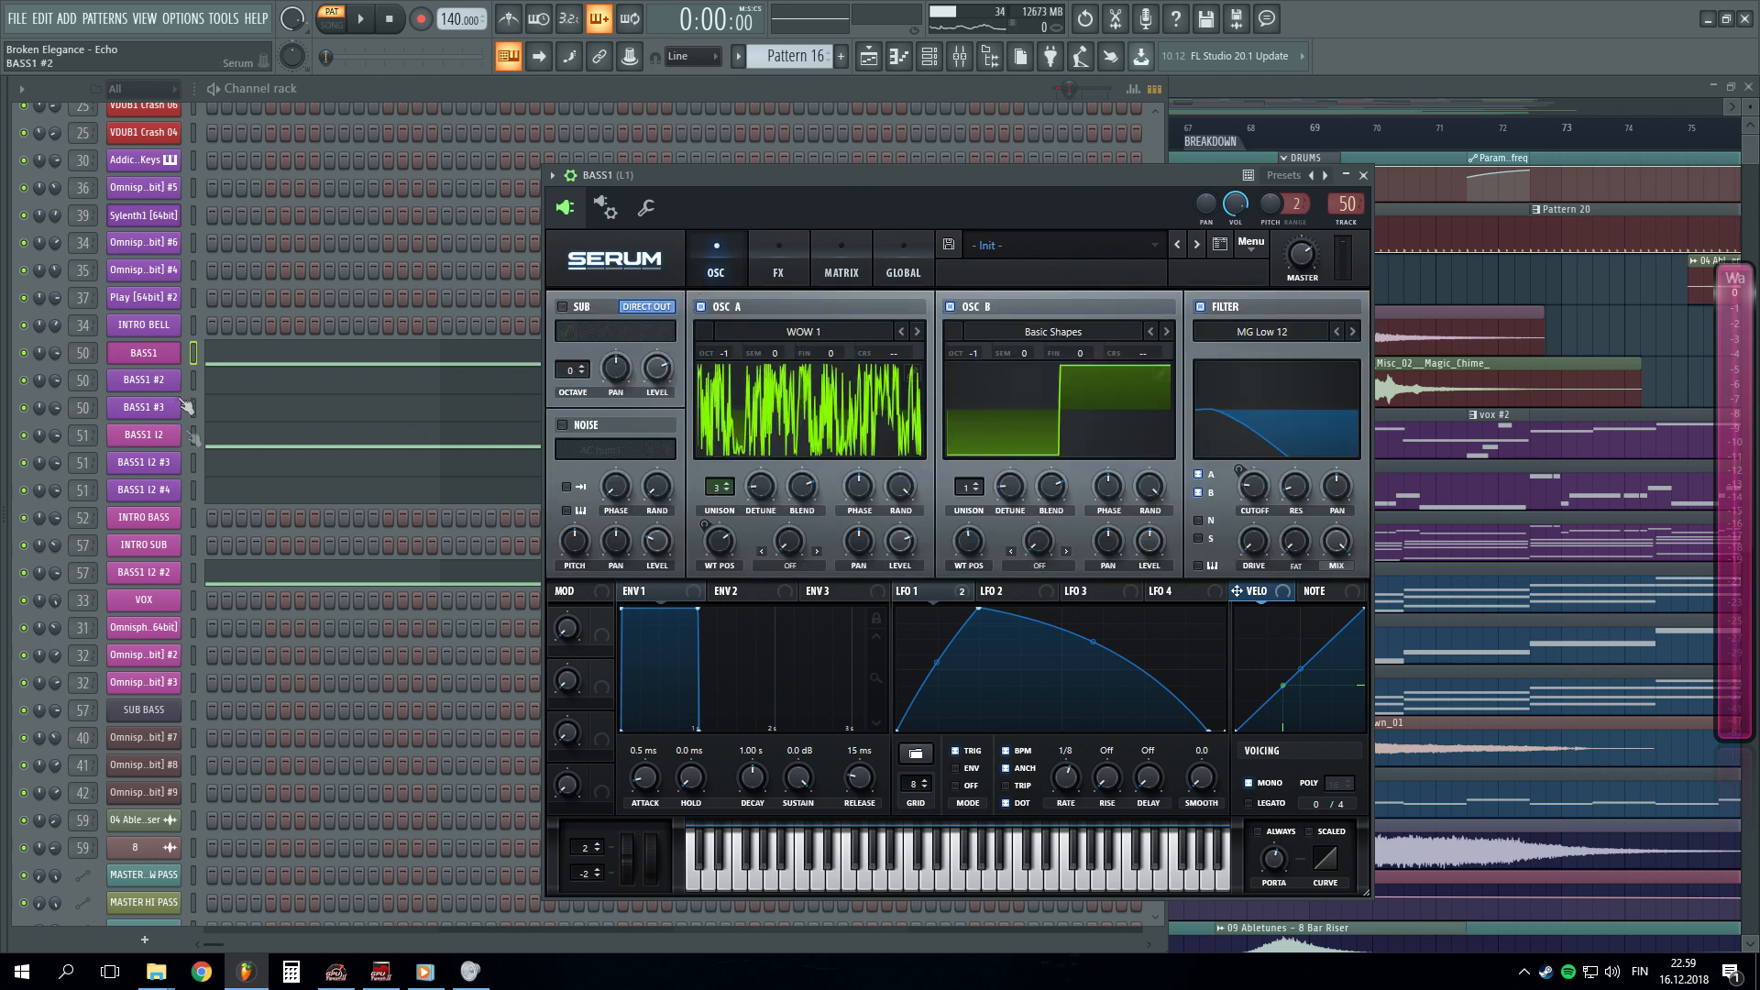
# - Open the BASS1 I2 channel's Serum and play Pattern 16 briefly with BASS1 muted to hear that layer
pyautogui.click(152, 433)
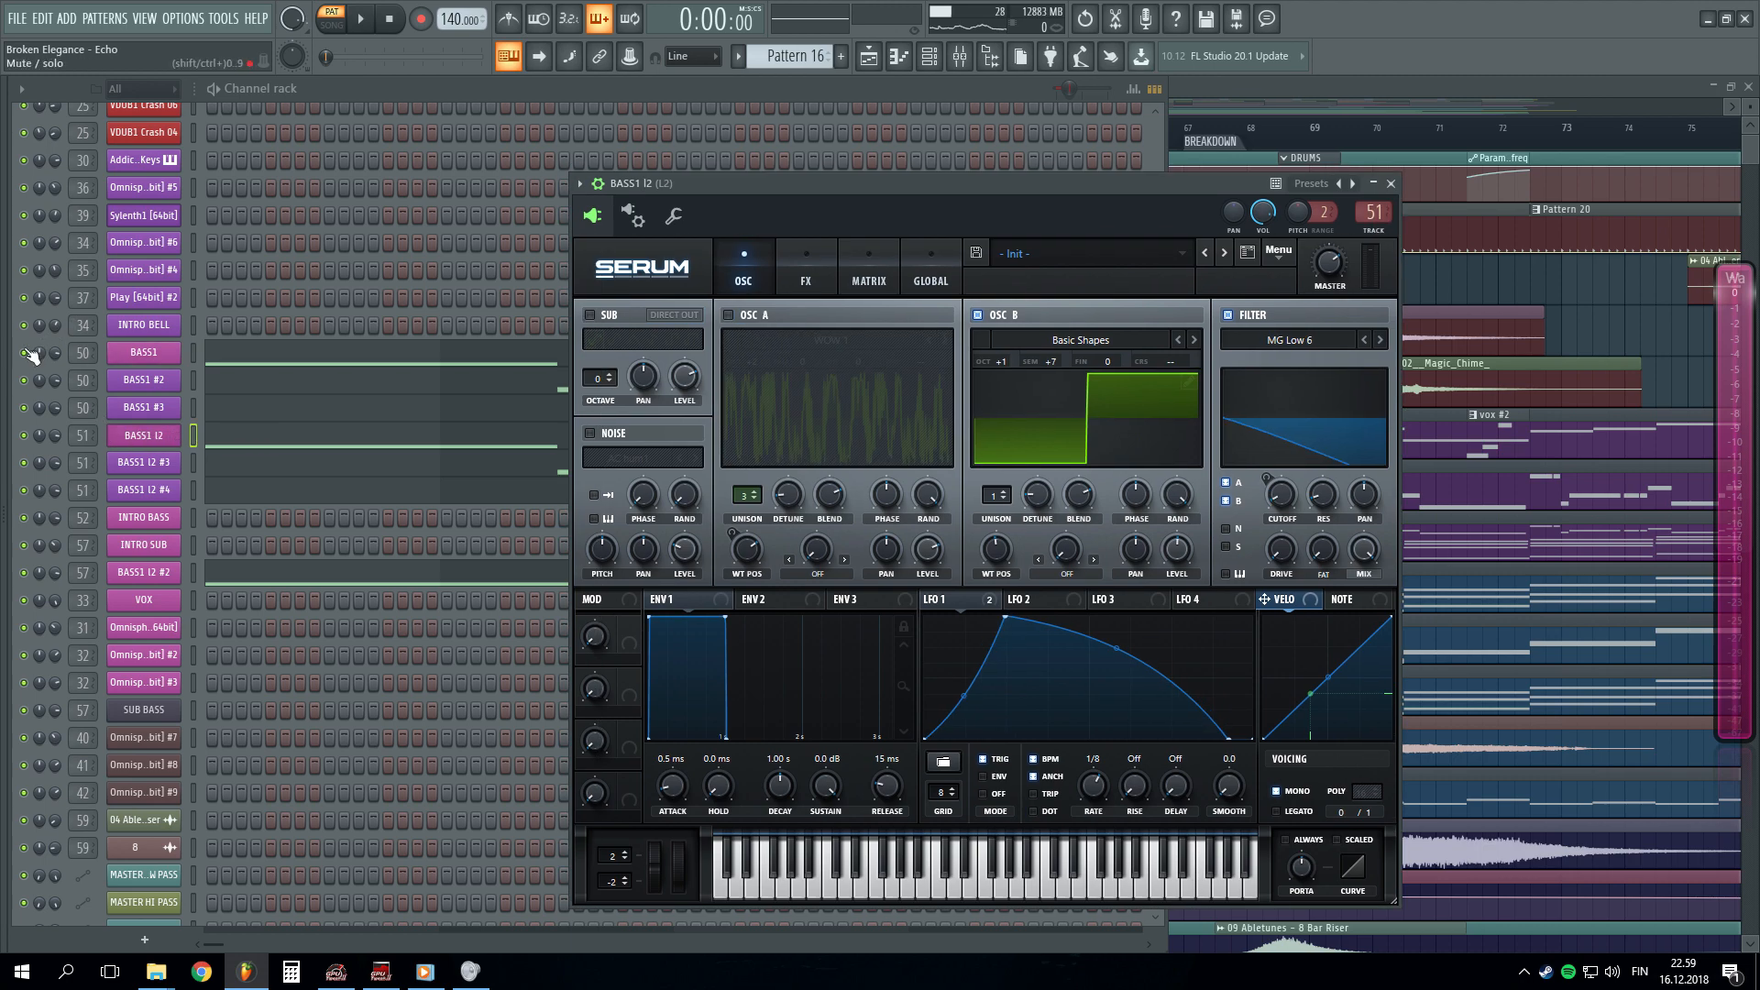
pyautogui.click(27, 351)
pyautogui.press('space')
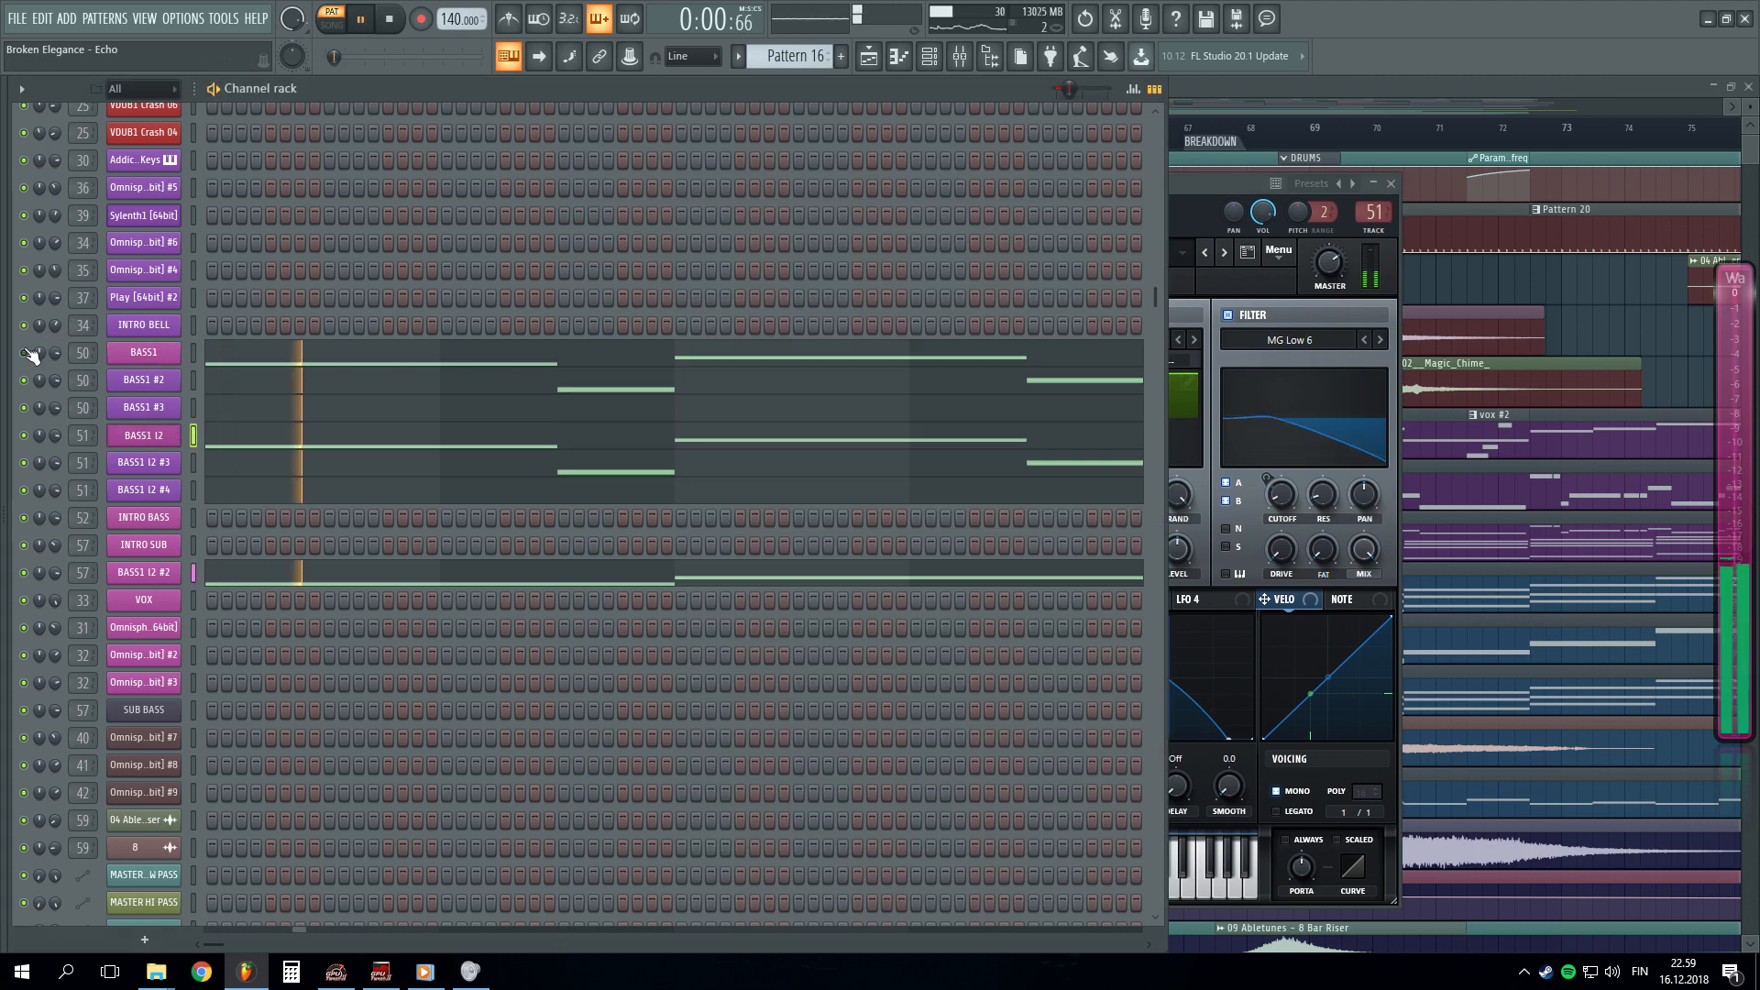
pyautogui.press('space')
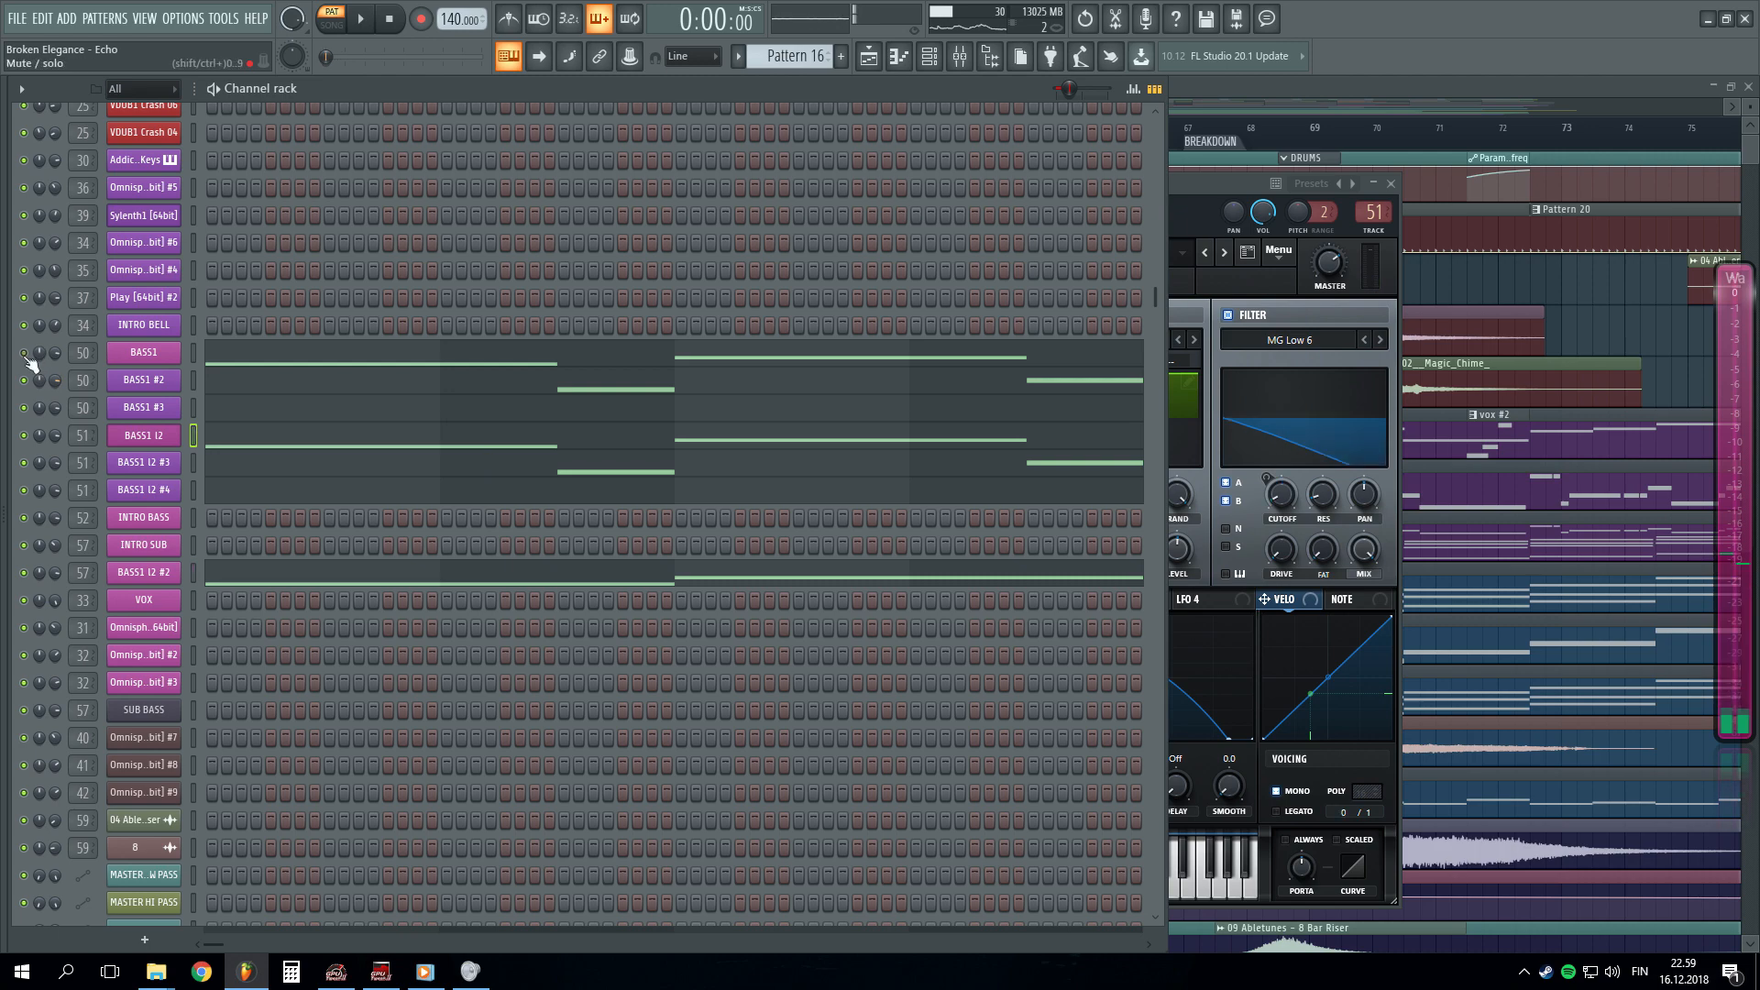
# - Bring the BASS1 I2 Serum window back up and examine its oscillator and effects pages, ending on the oscillator page
pyautogui.click(129, 439)
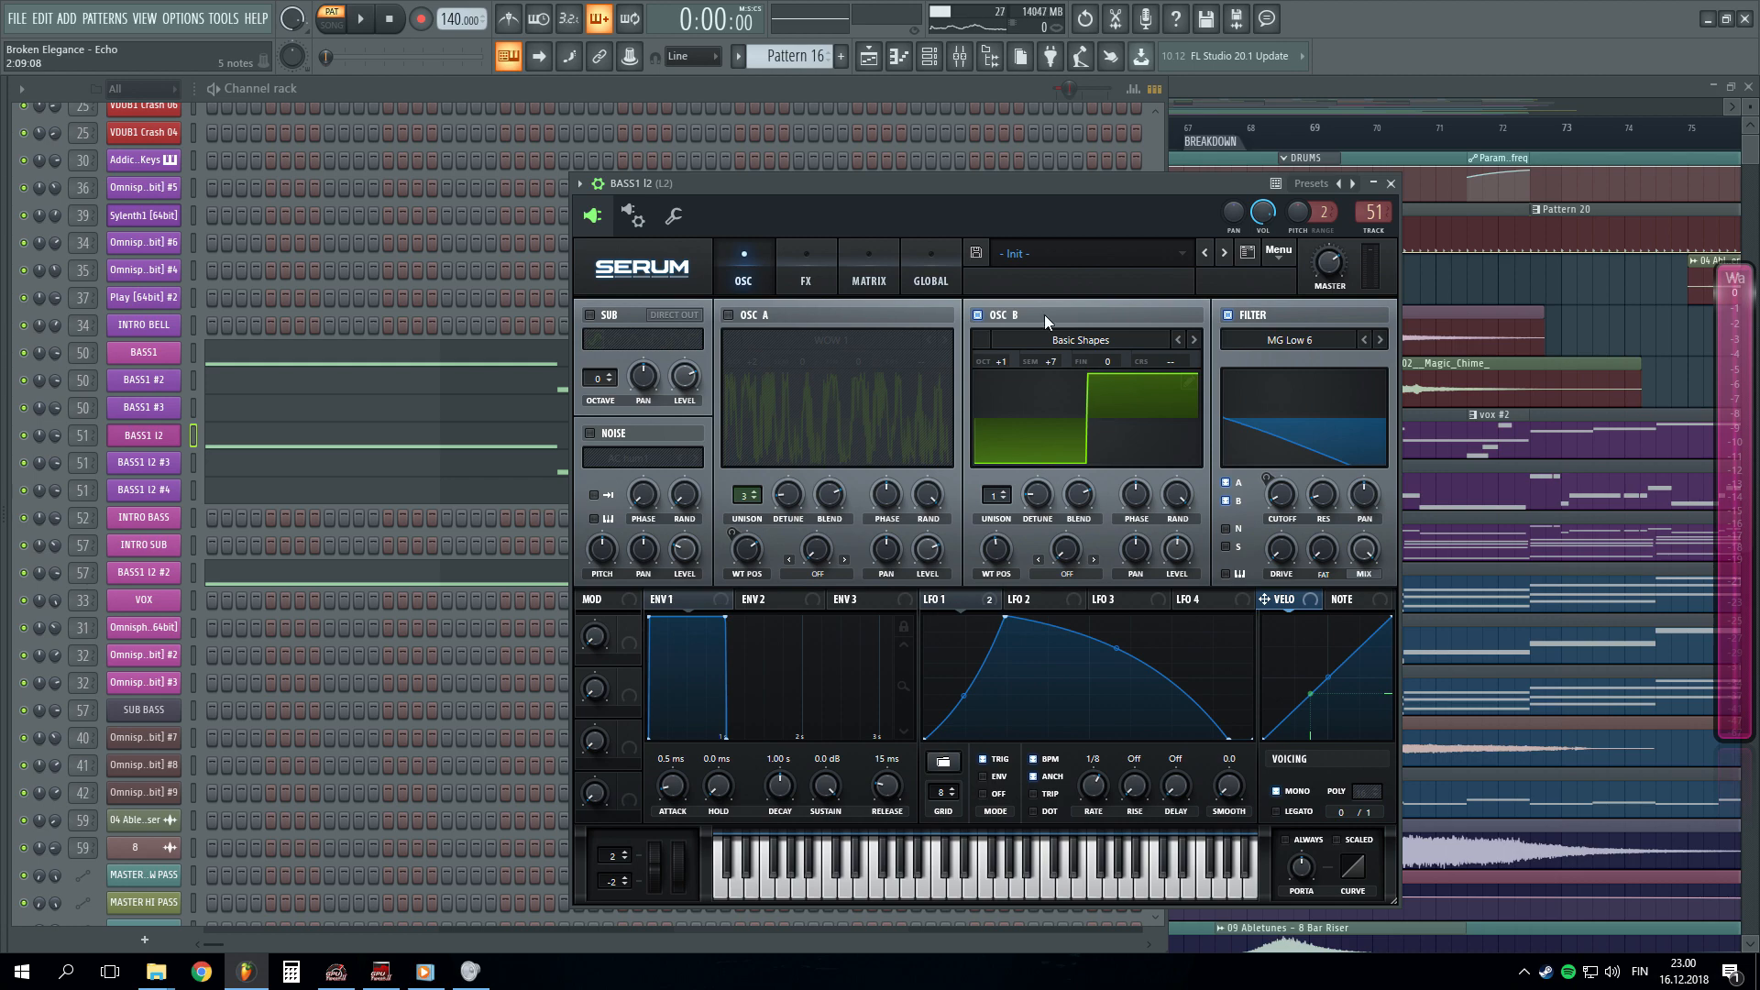
pyautogui.click(802, 268)
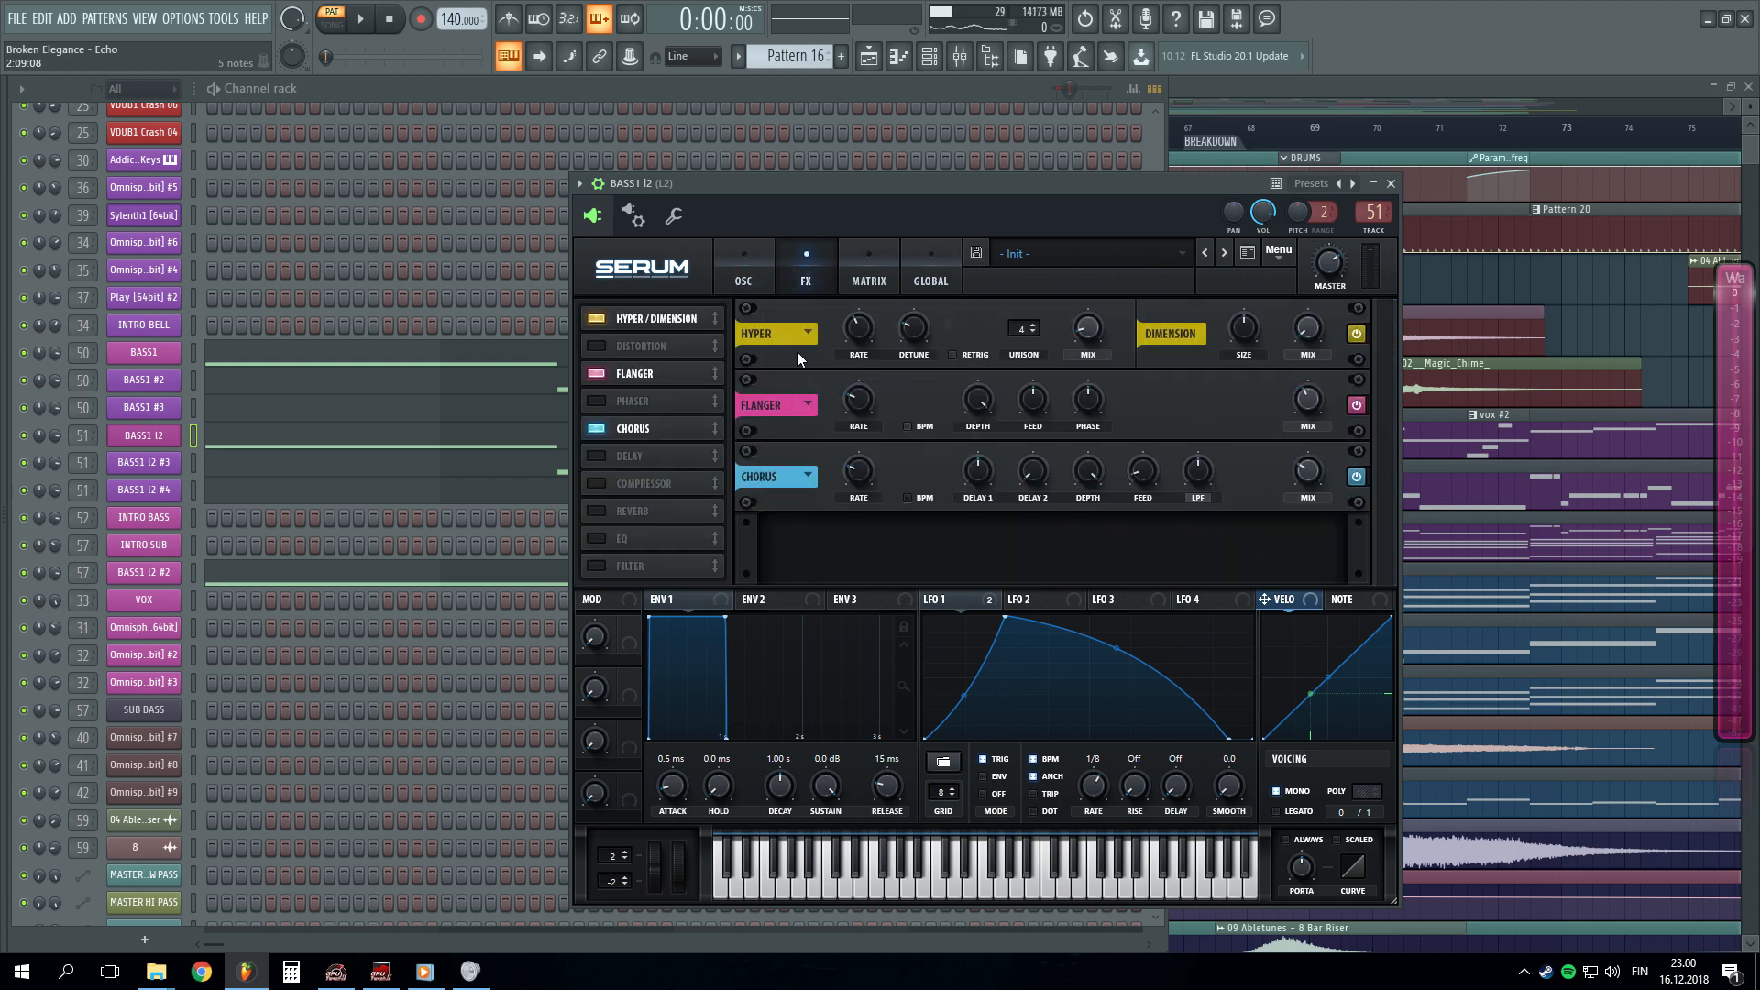
pyautogui.click(745, 259)
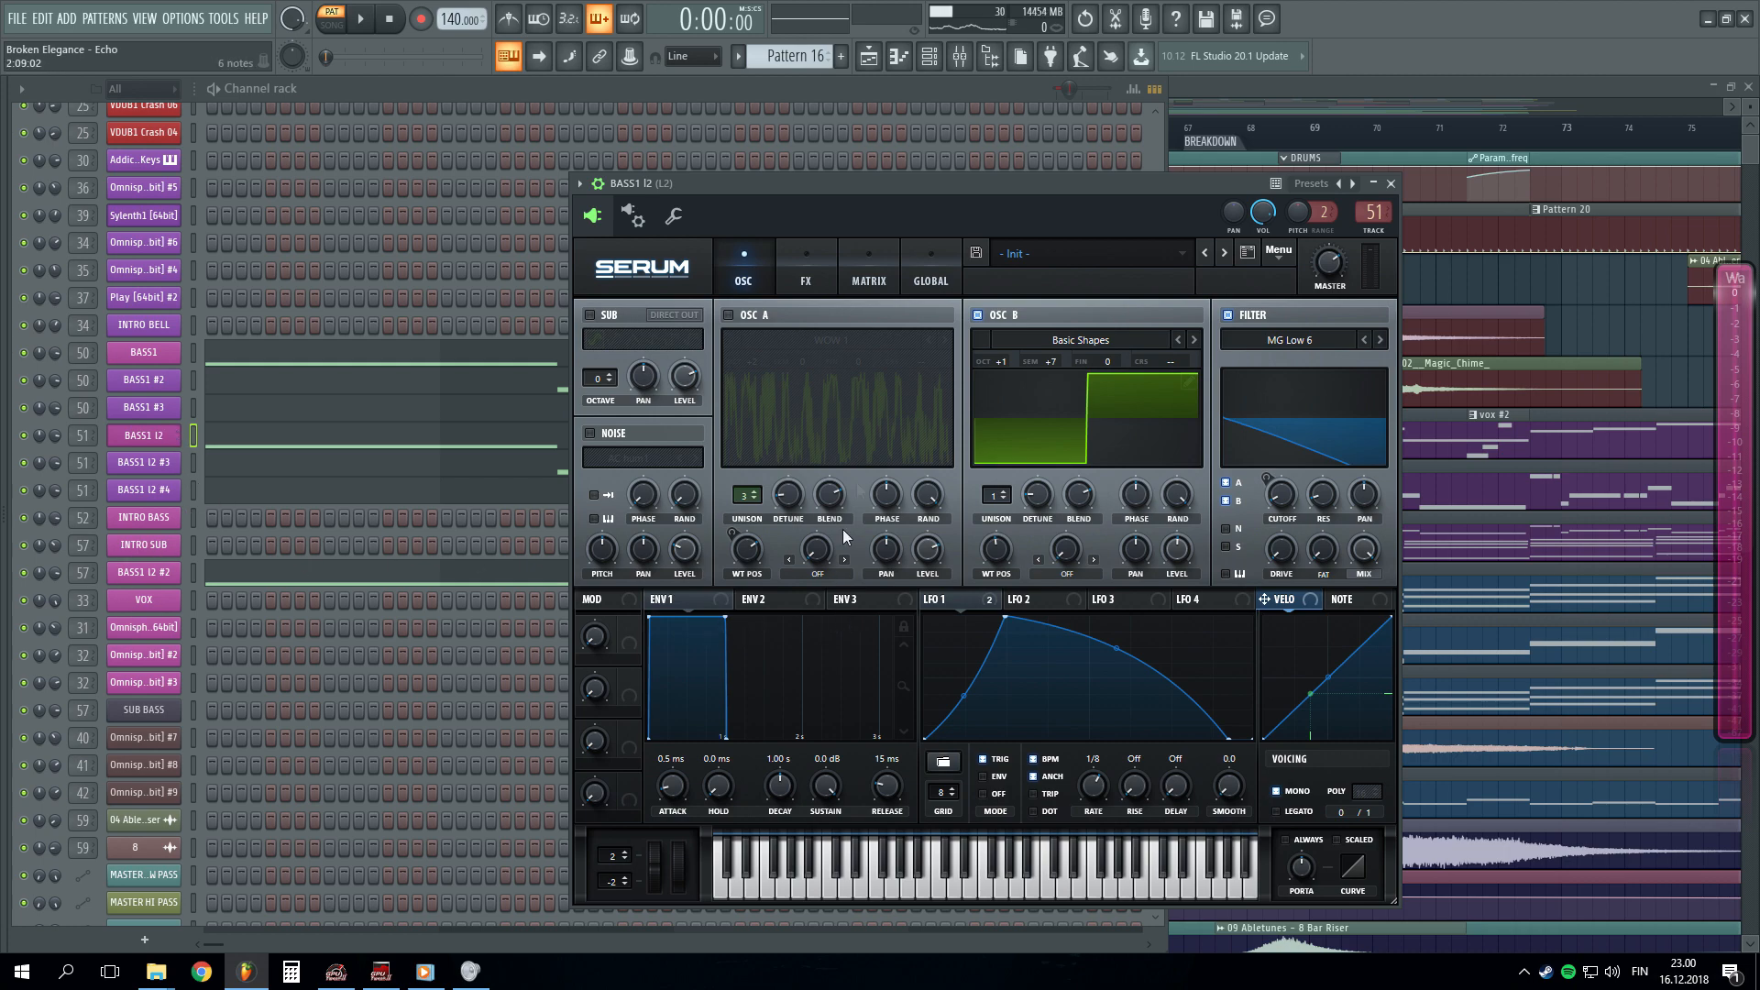
# - Show the mixer and play Pattern 16 briefly to hear the bass layers on tracks L1 and L2
pyautogui.press('F9')
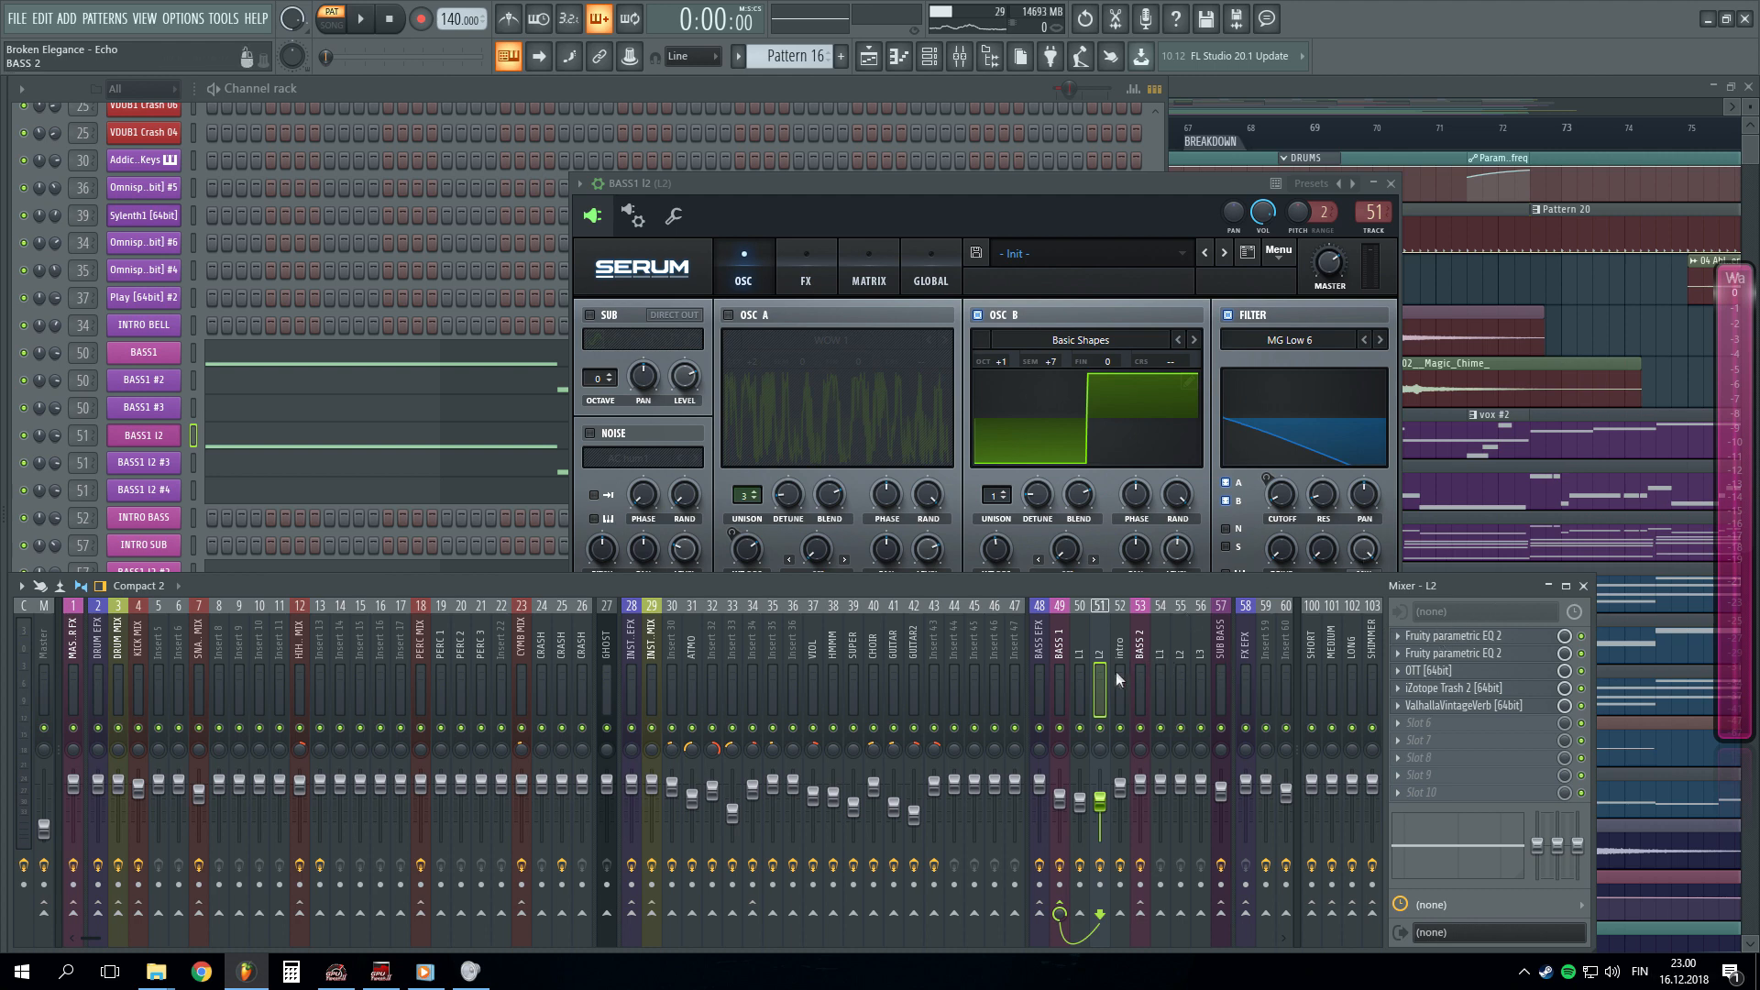
pyautogui.press('space')
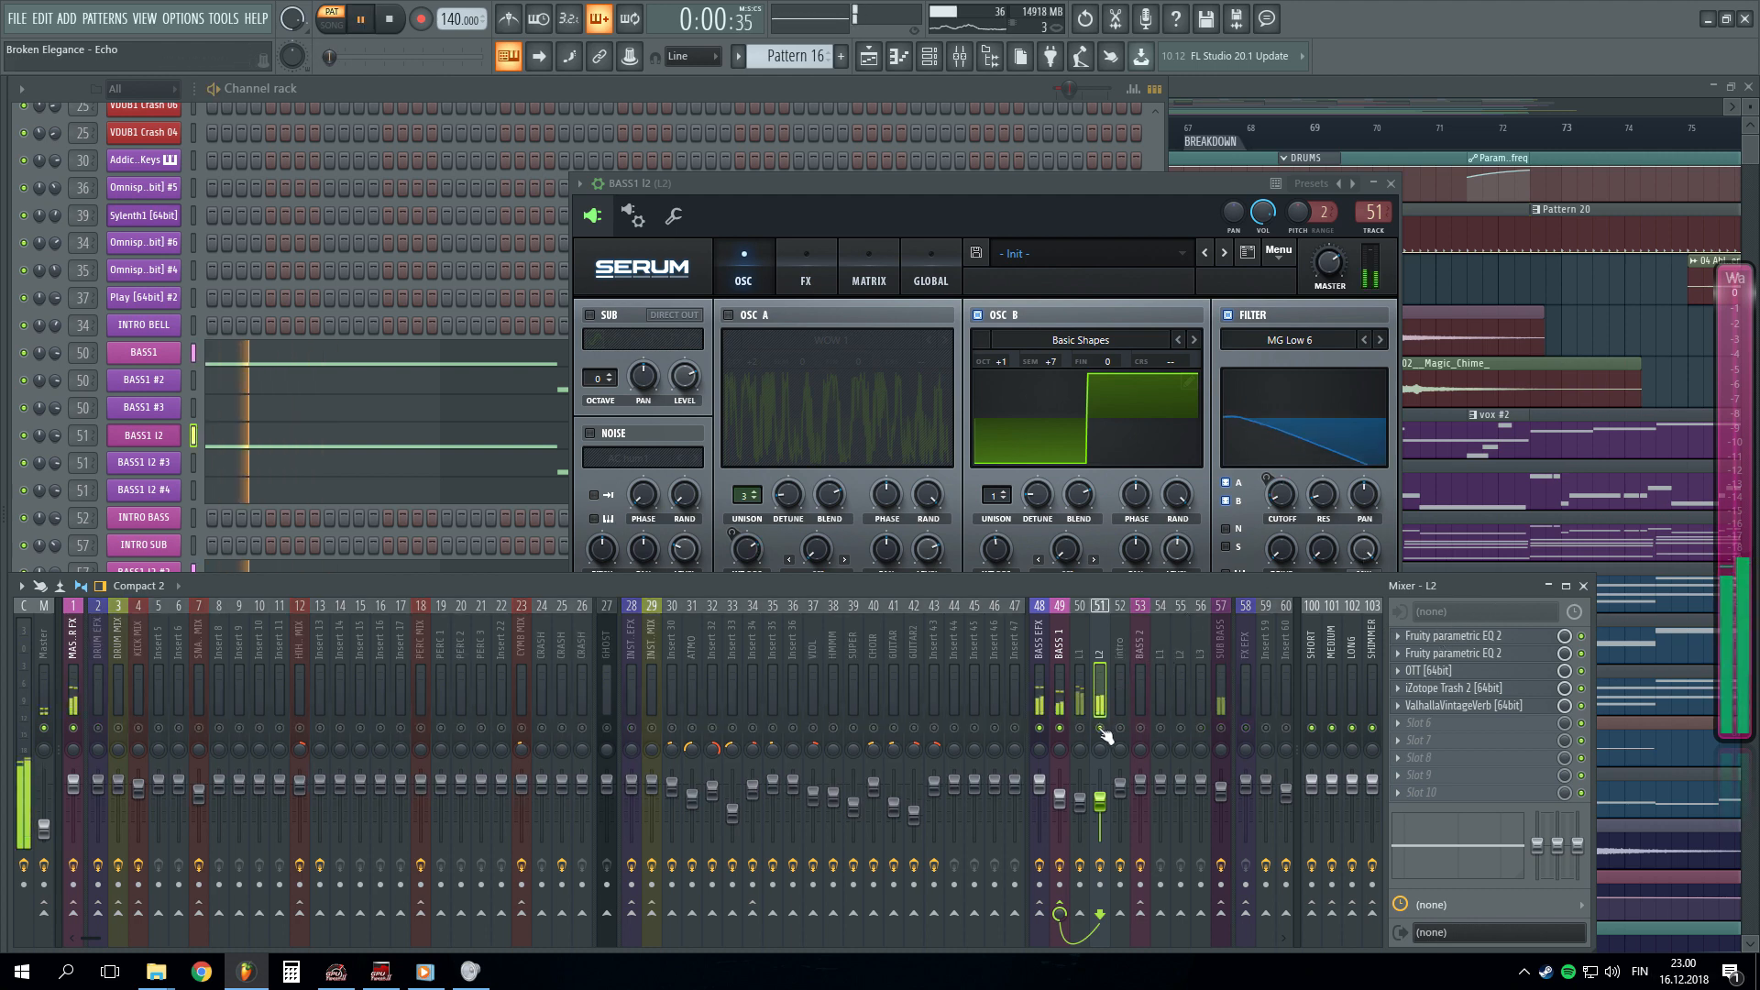
pyautogui.press('space')
# - Inspect mixer track L1's Fruity parametric EQ 2, OTT and iZotope Trash 2 while Pattern 16 plays, then stop playback
pyautogui.click(1080, 694)
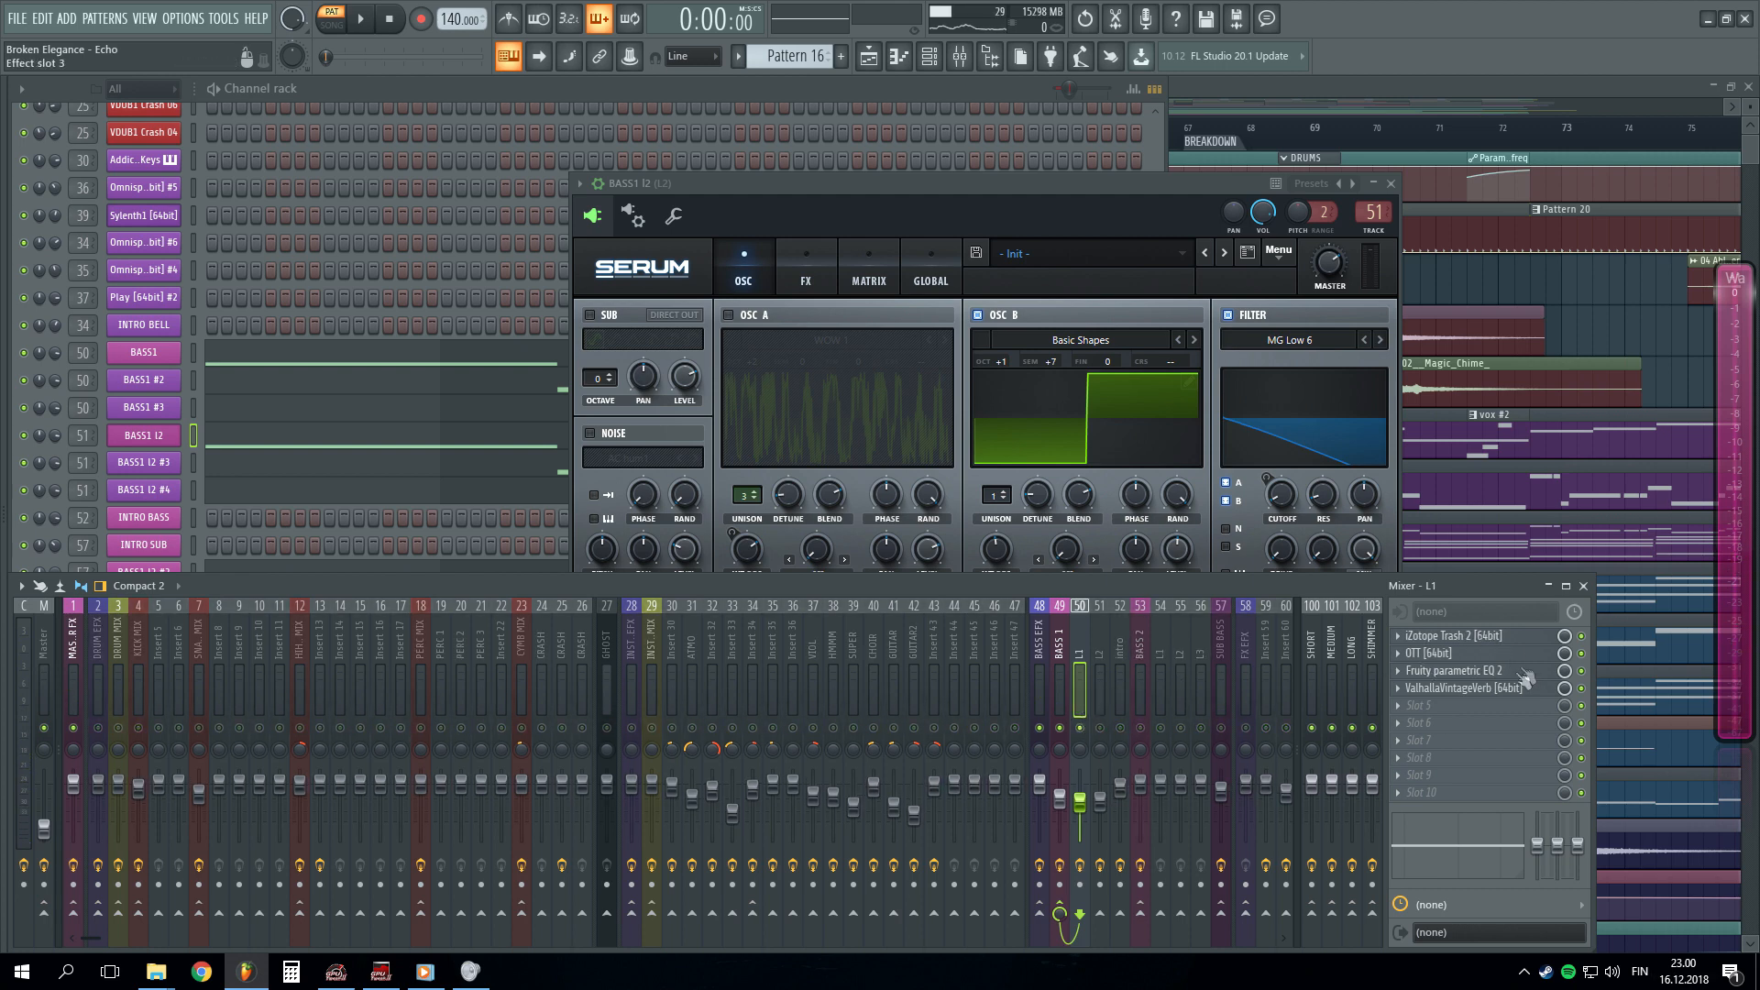
pyautogui.click(1453, 671)
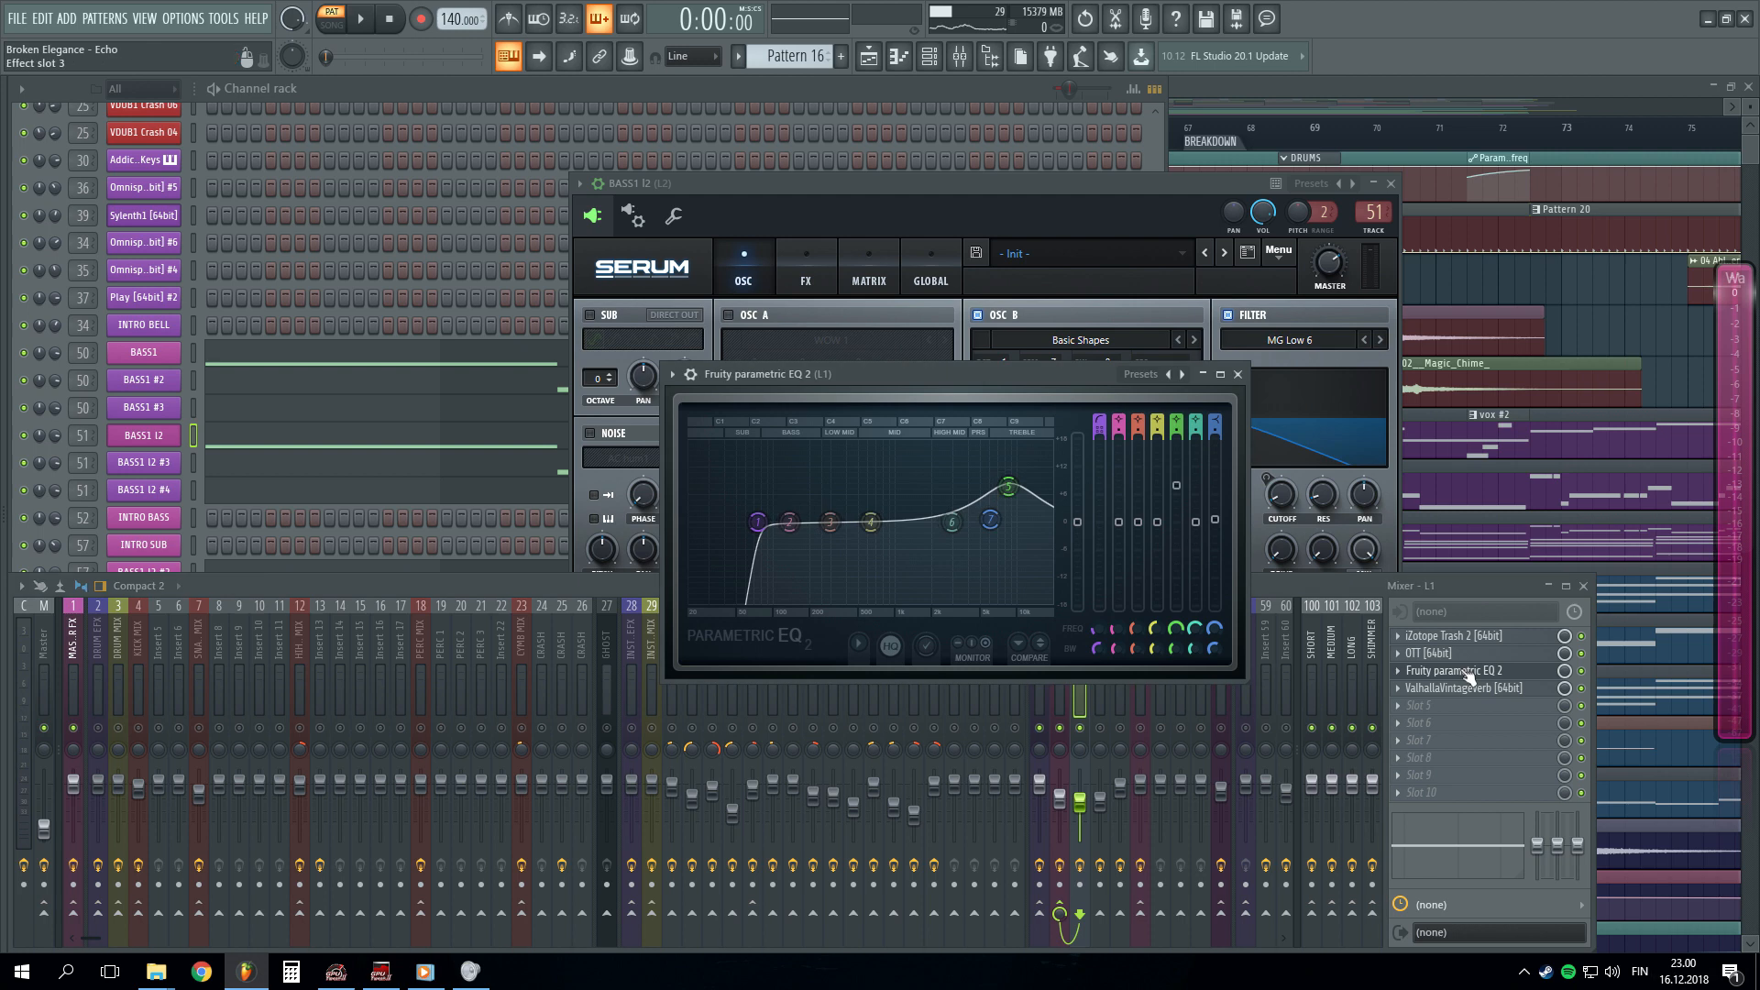
pyautogui.press('space')
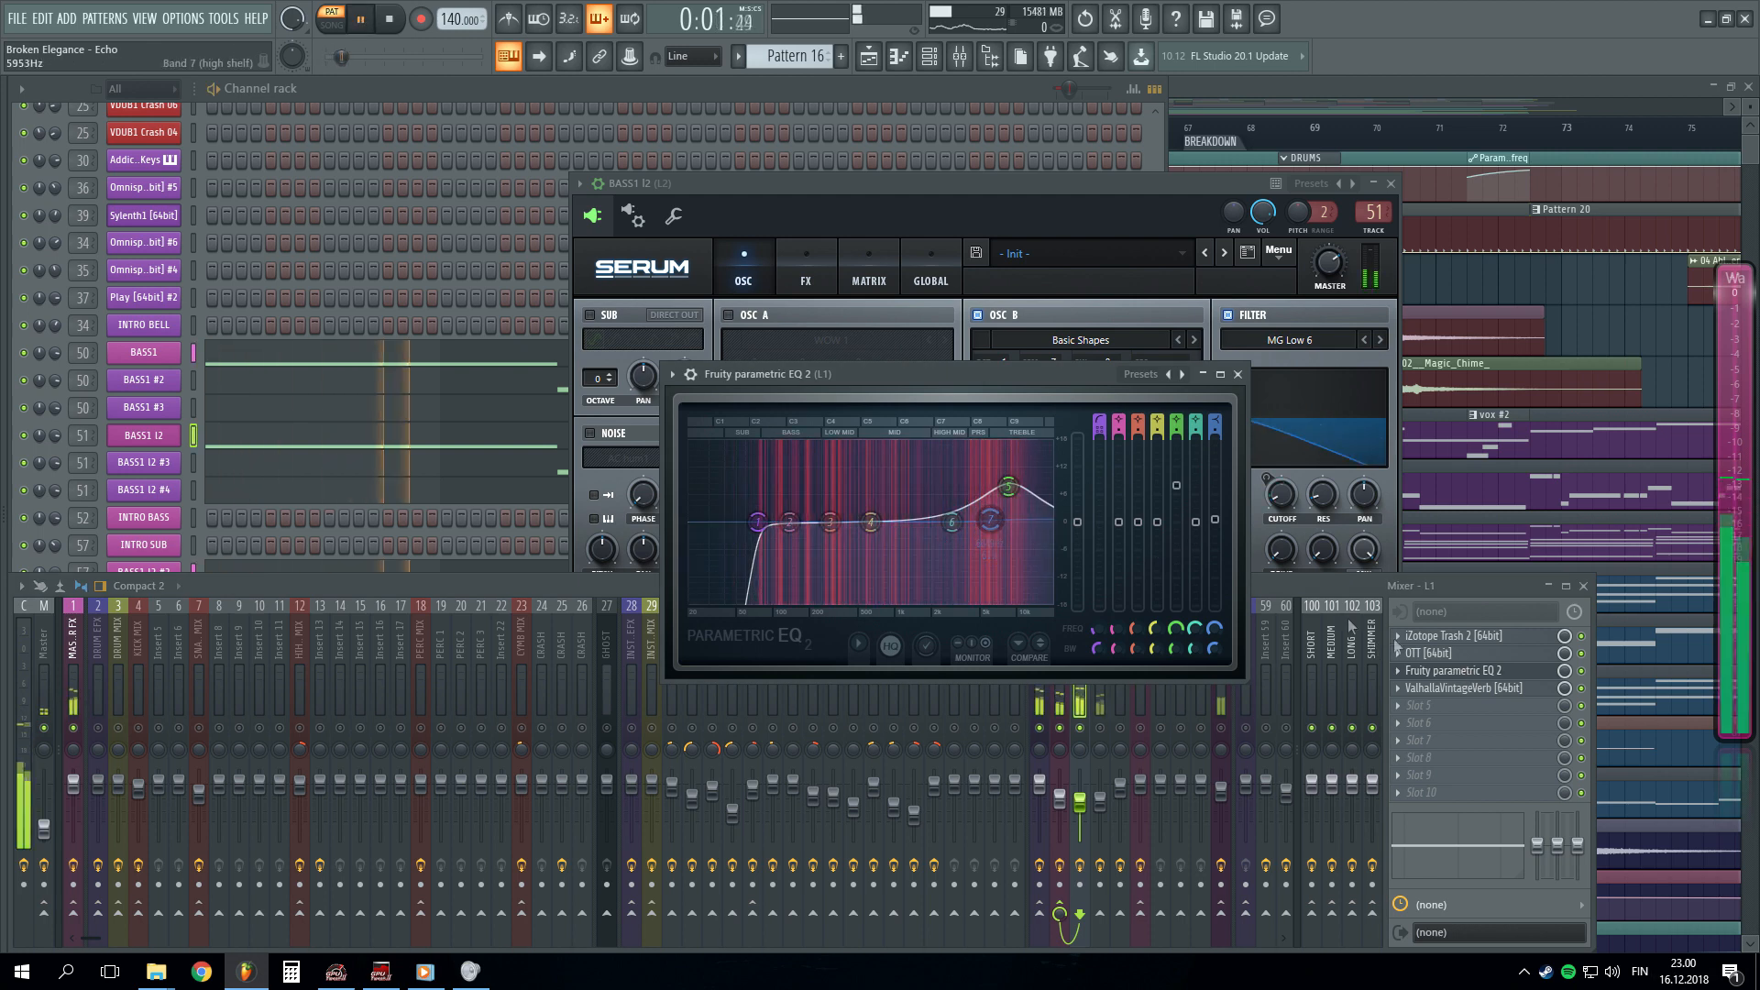
pyautogui.click(1449, 652)
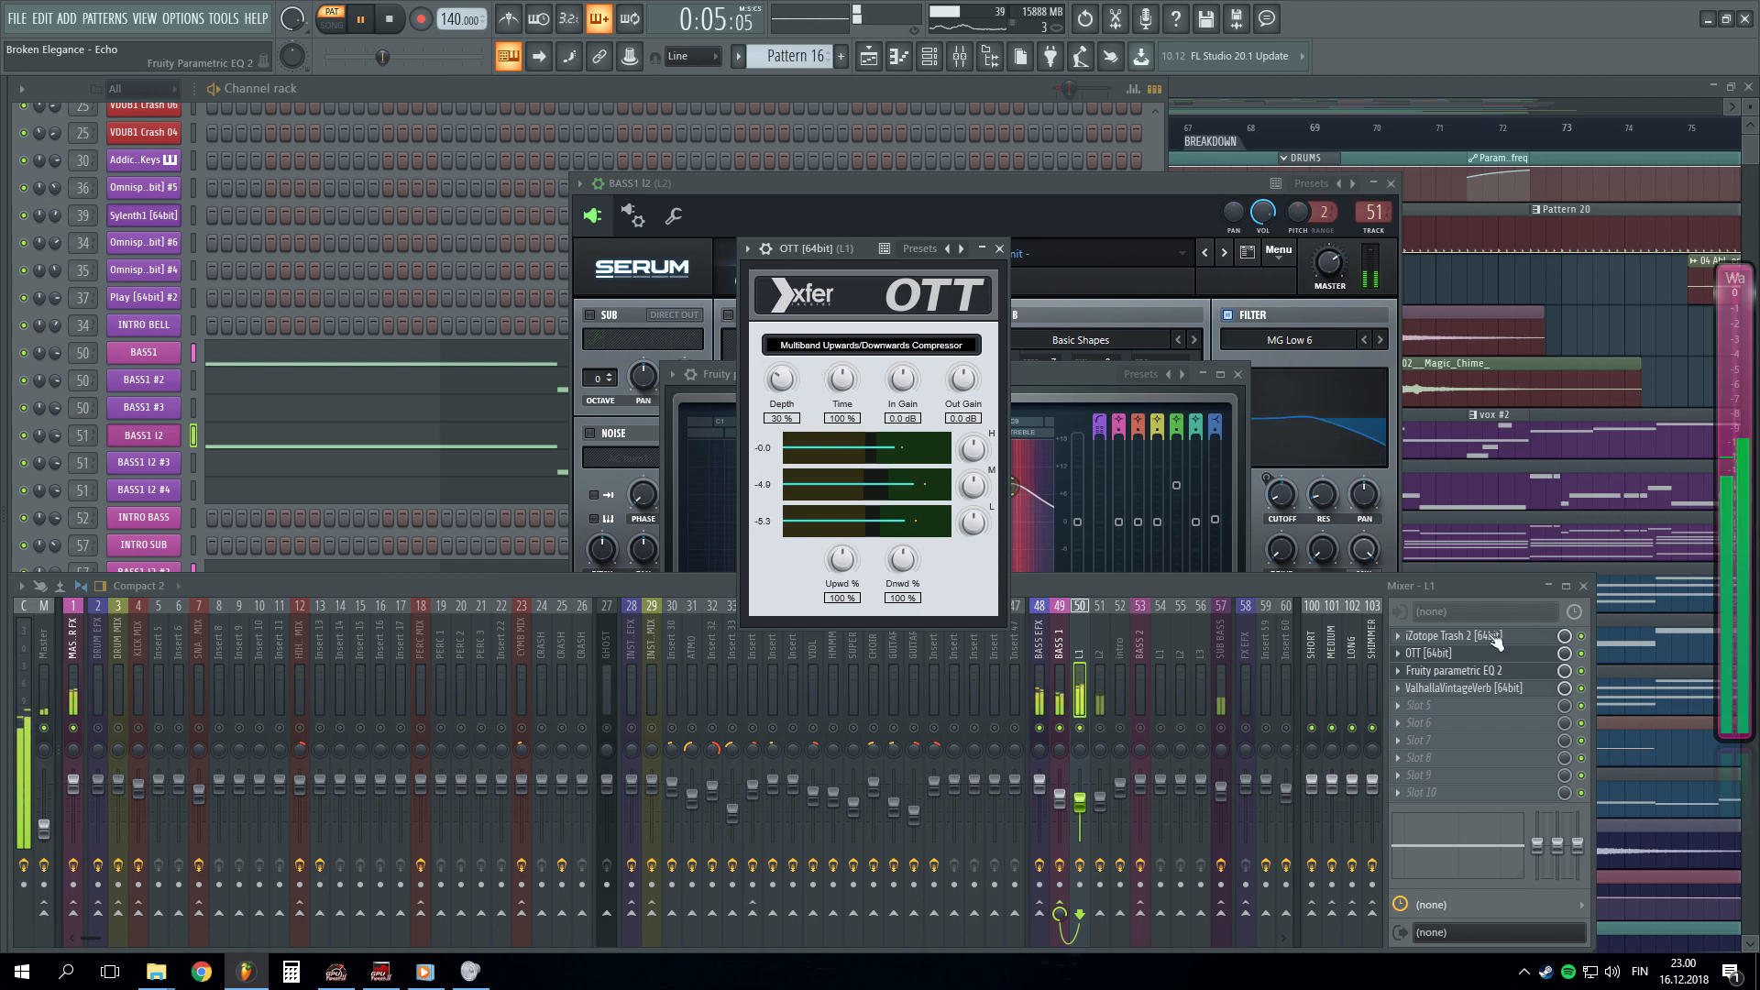
pyautogui.click(1453, 636)
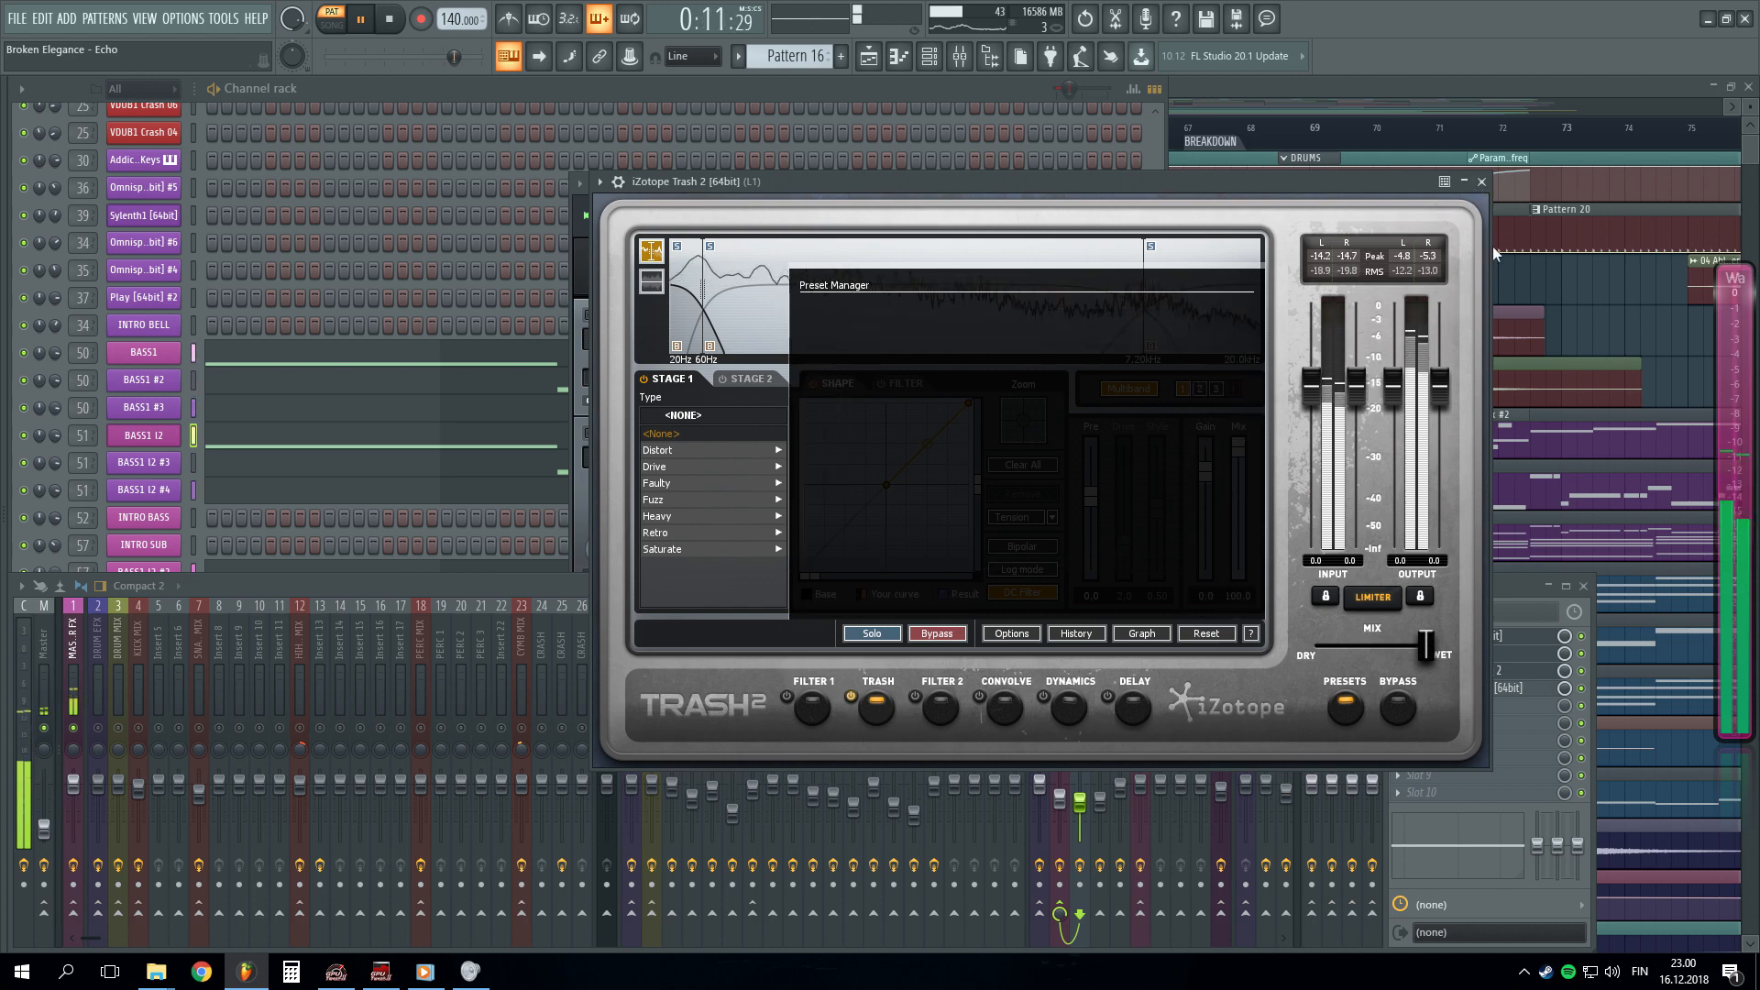
pyautogui.click(1483, 184)
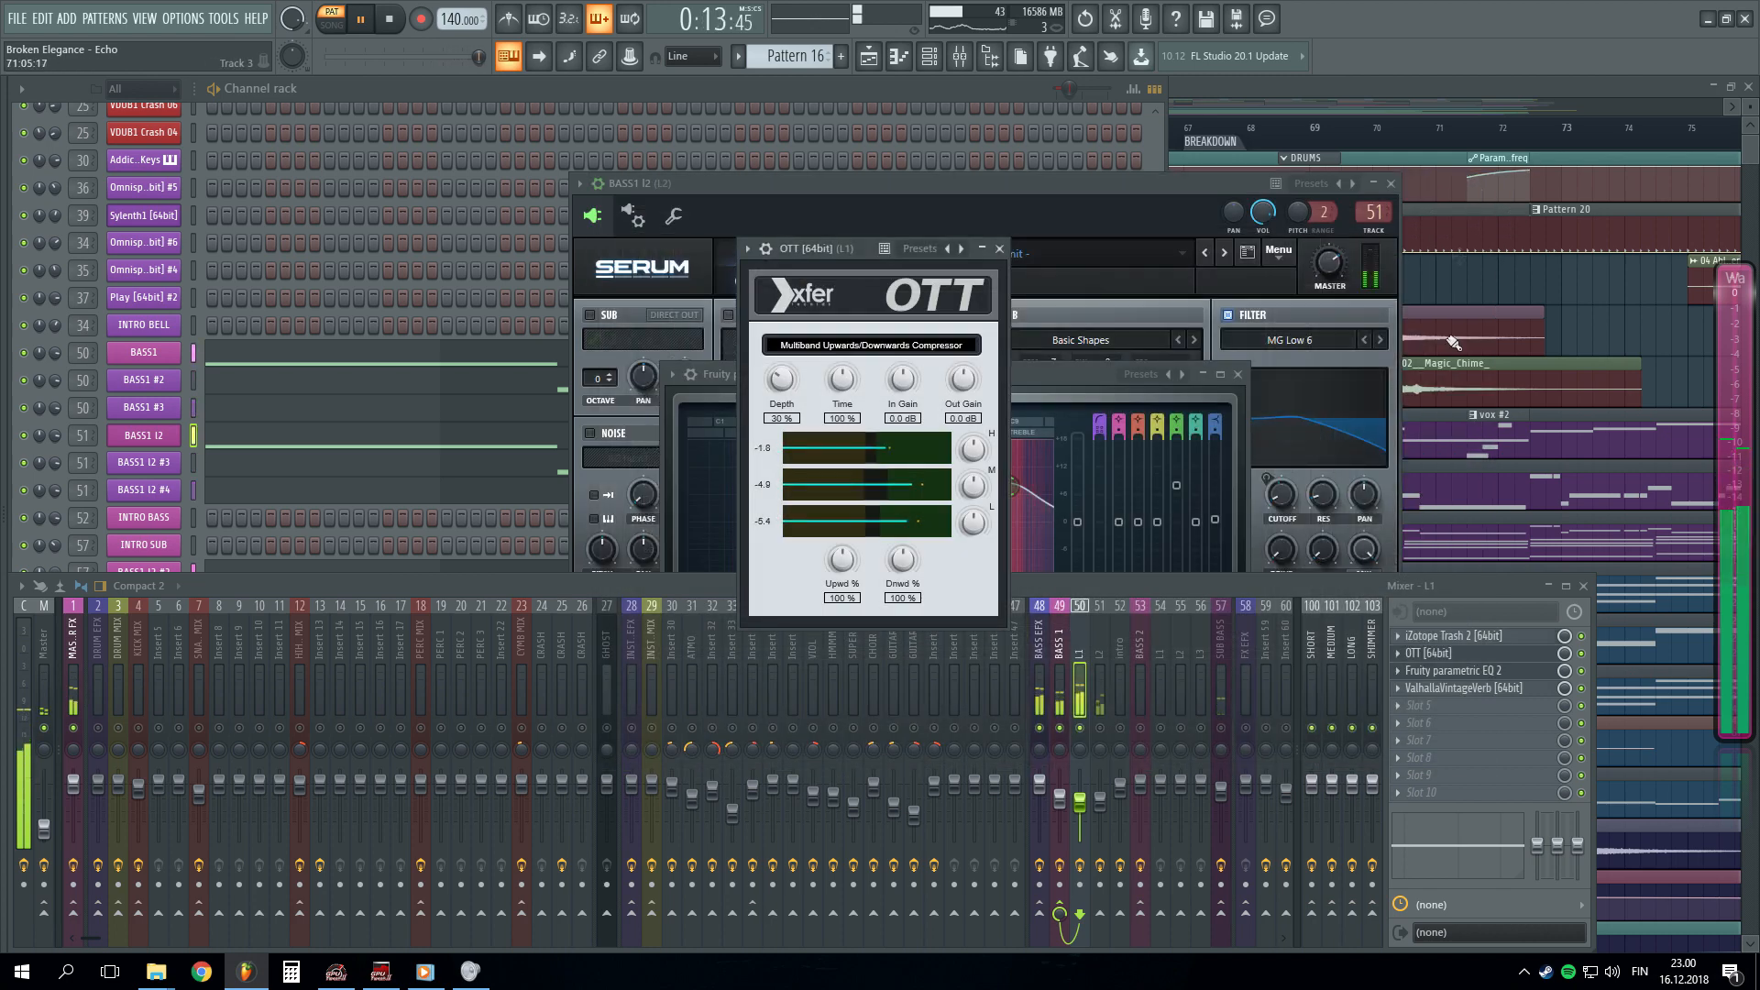
pyautogui.press('space')
# - Check L1's ValhallaVintageVerb settings, then close the reverb, OTT, EQ and Serum windows
pyautogui.click(1457, 688)
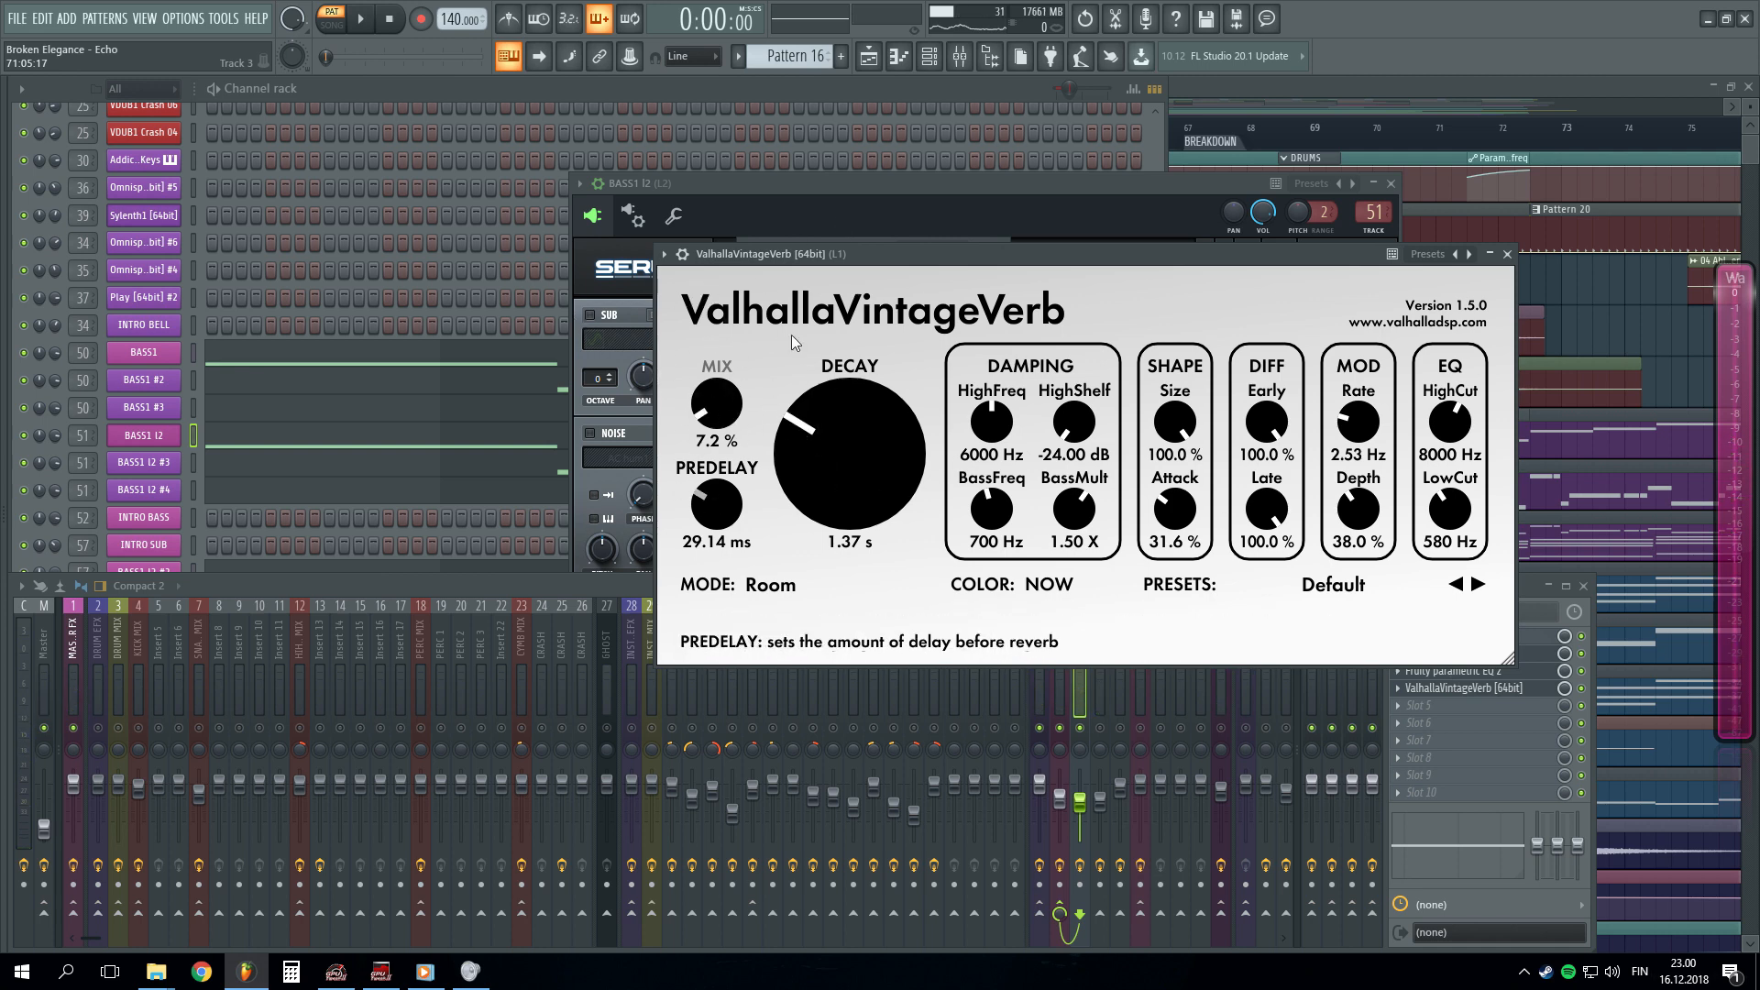
pyautogui.click(1509, 256)
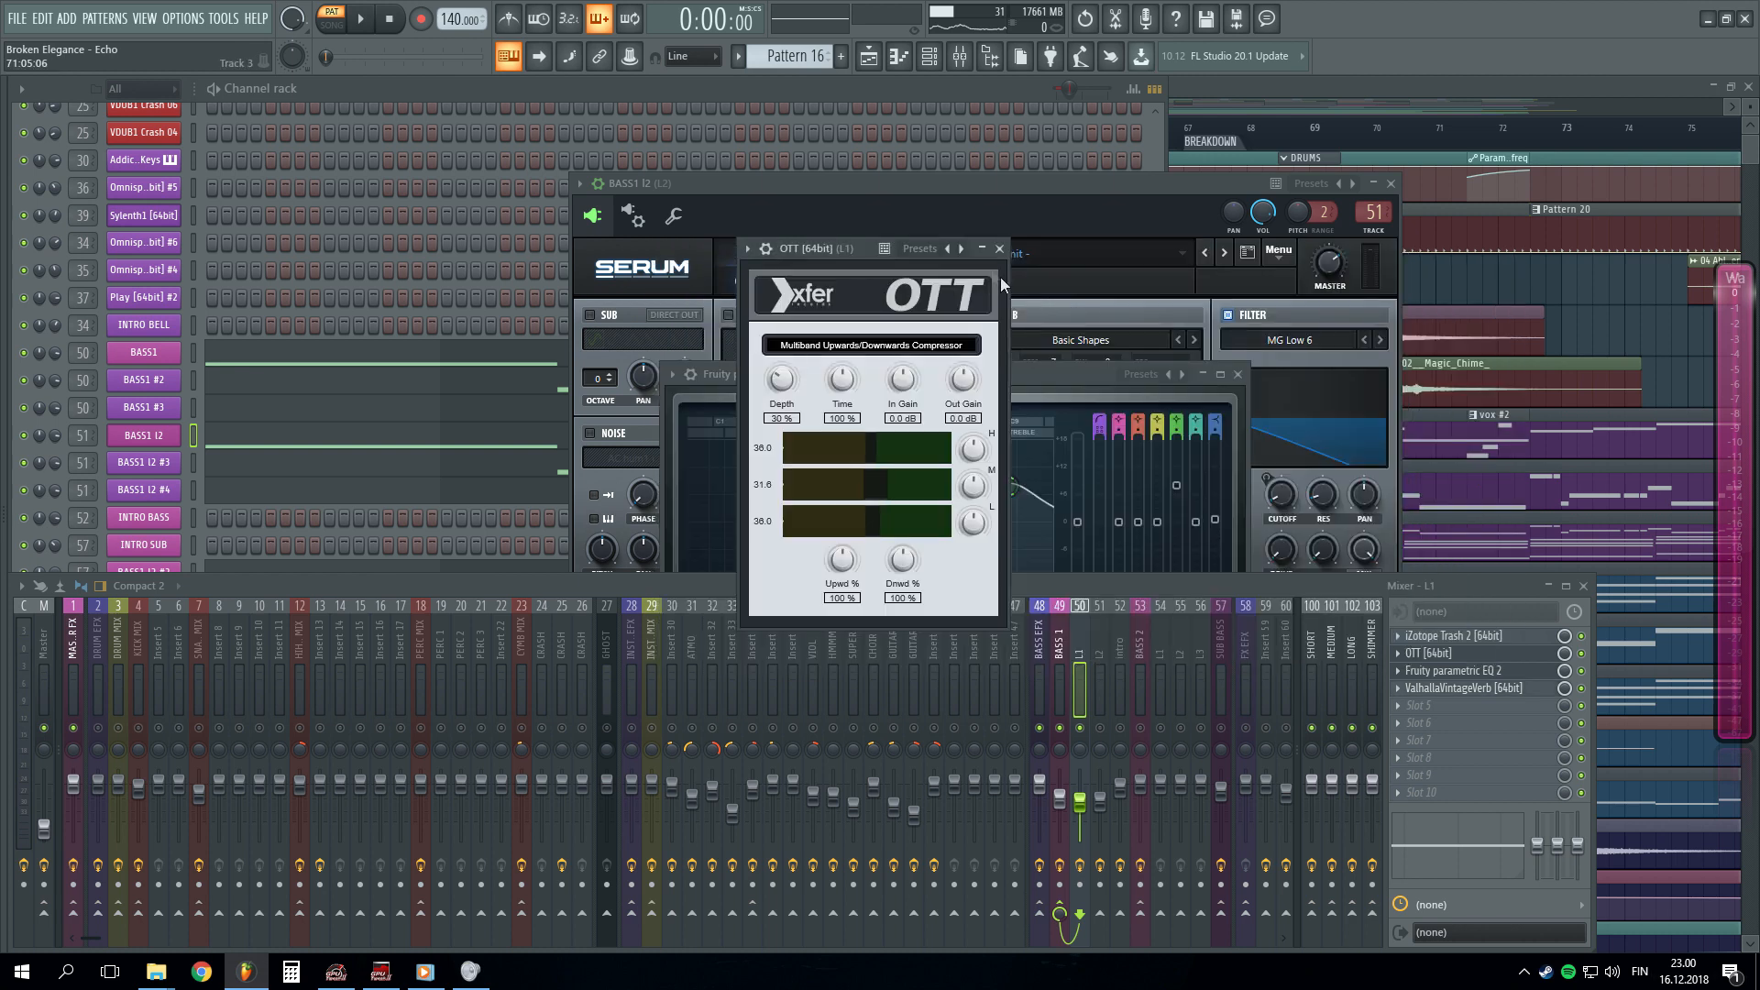
pyautogui.click(1000, 249)
pyautogui.click(1238, 374)
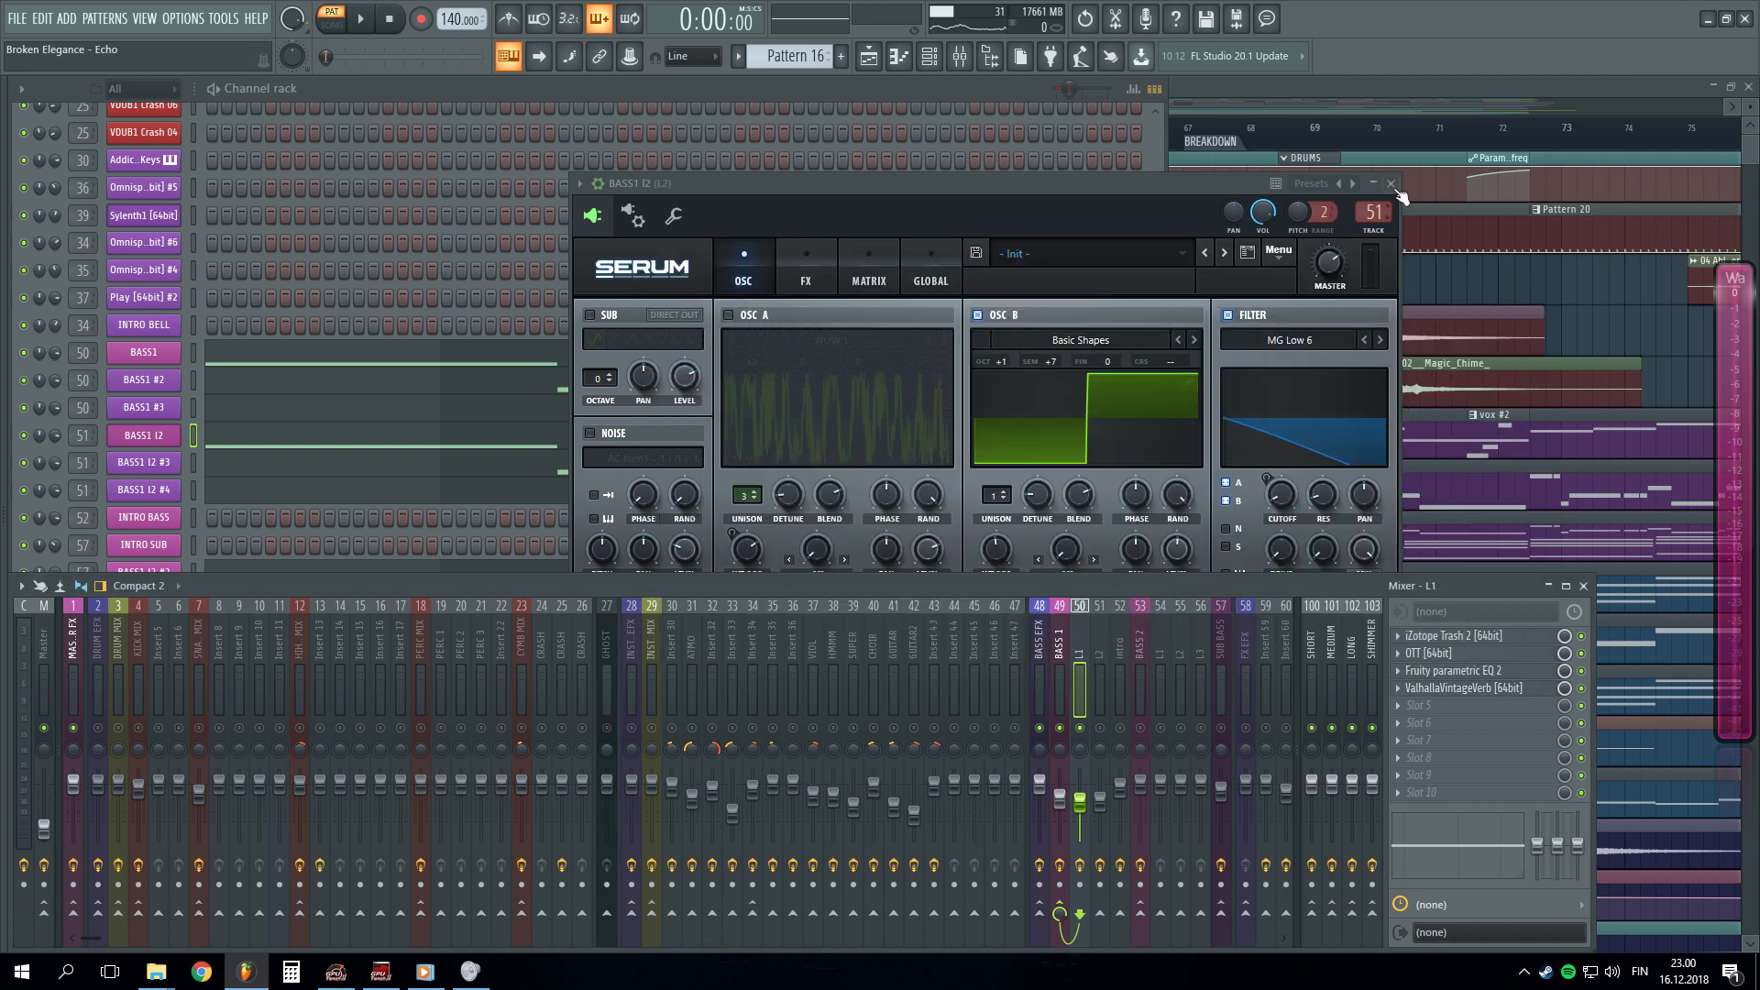
pyautogui.click(1391, 183)
# - Play Pattern 16 briefly to hear layer L2's reverb, then keep mixer track L2 selected
pyautogui.press('space')
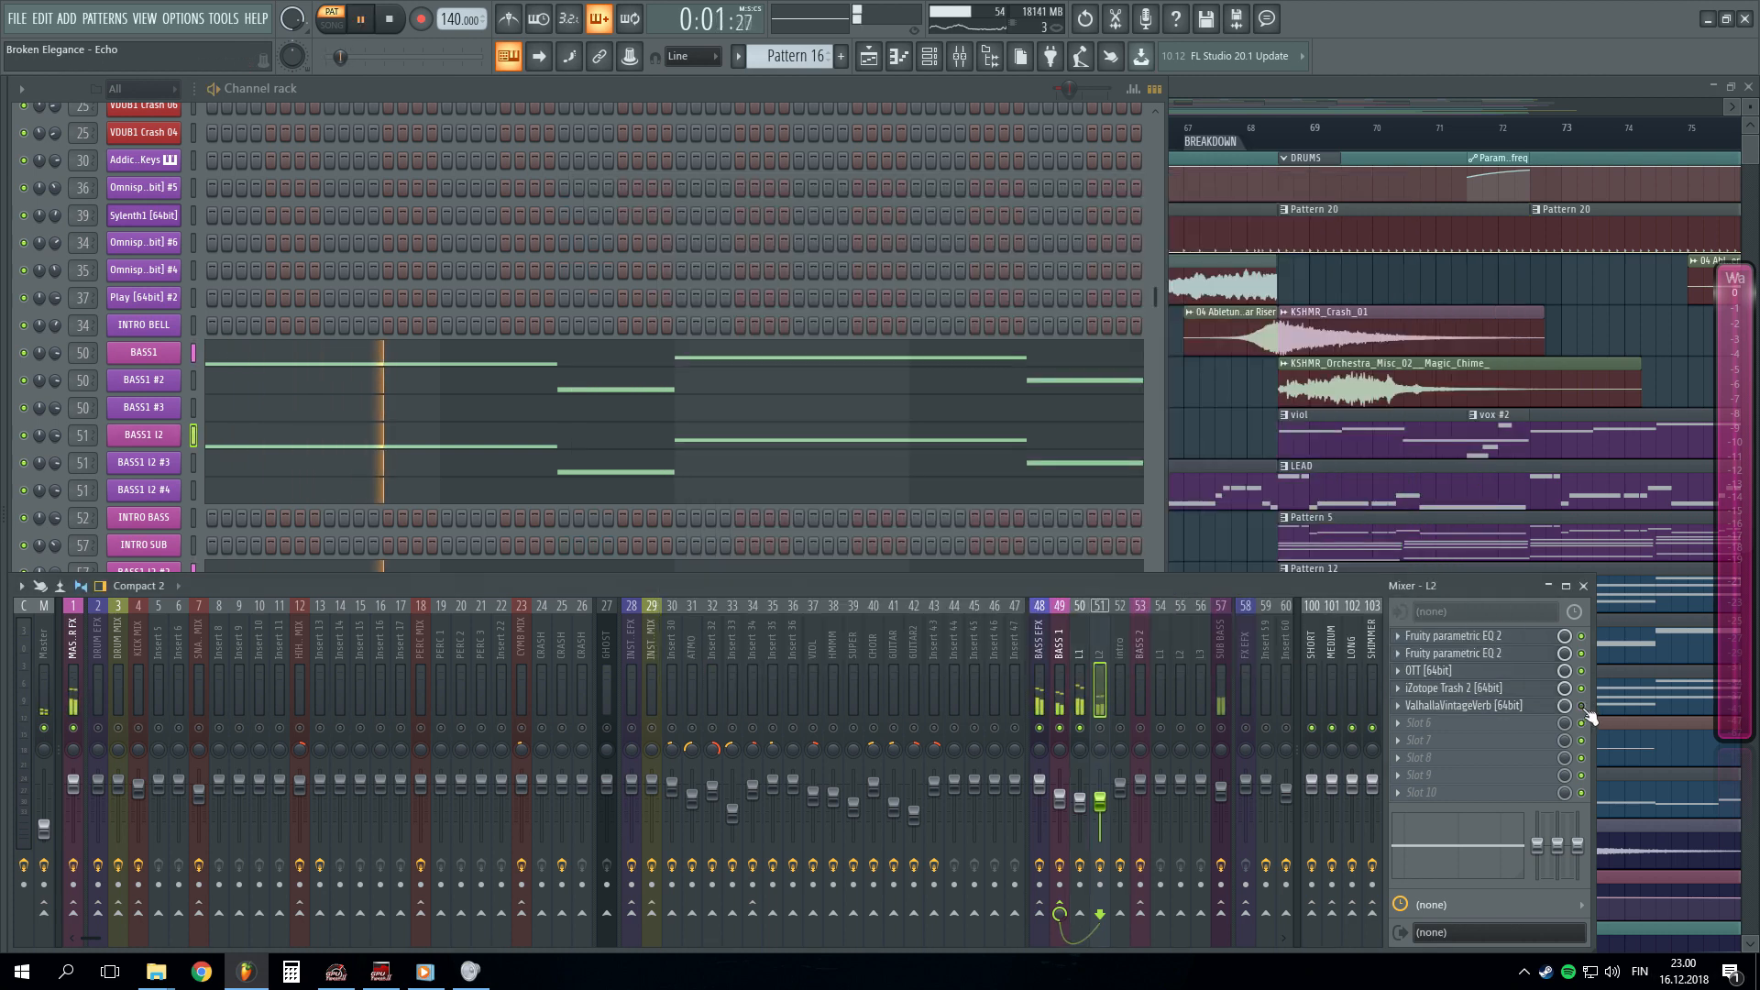
pyautogui.press('space')
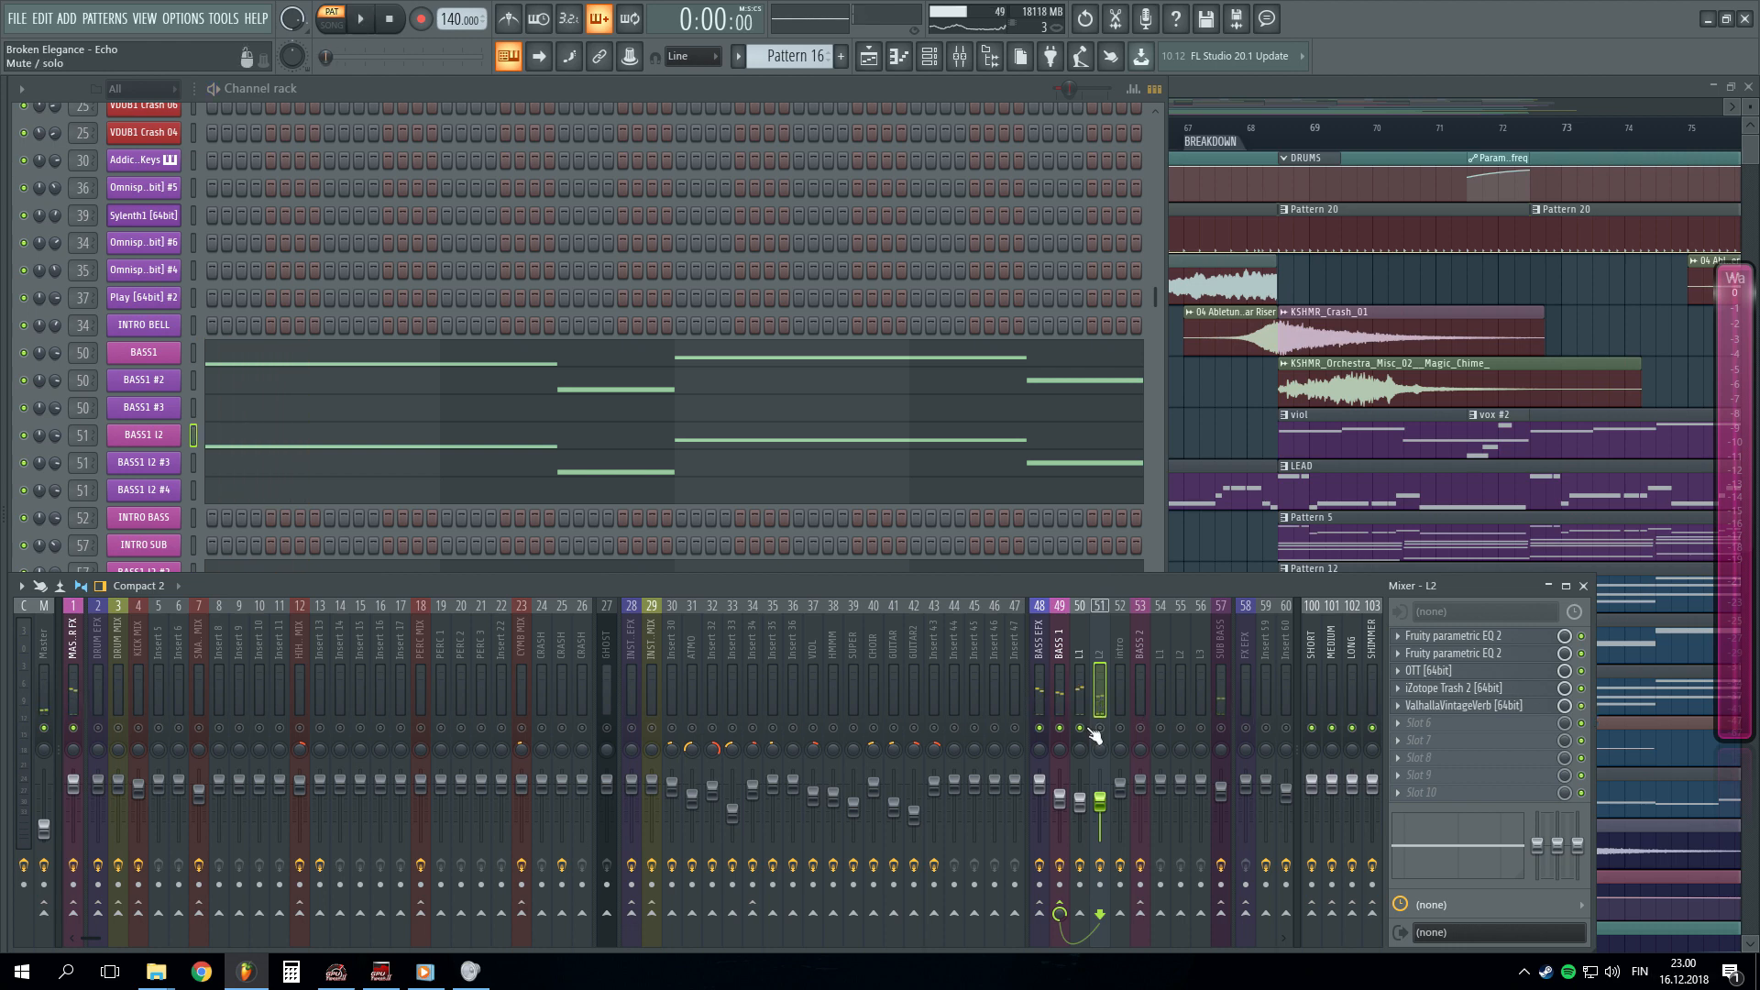
pyautogui.click(1082, 697)
pyautogui.click(1095, 701)
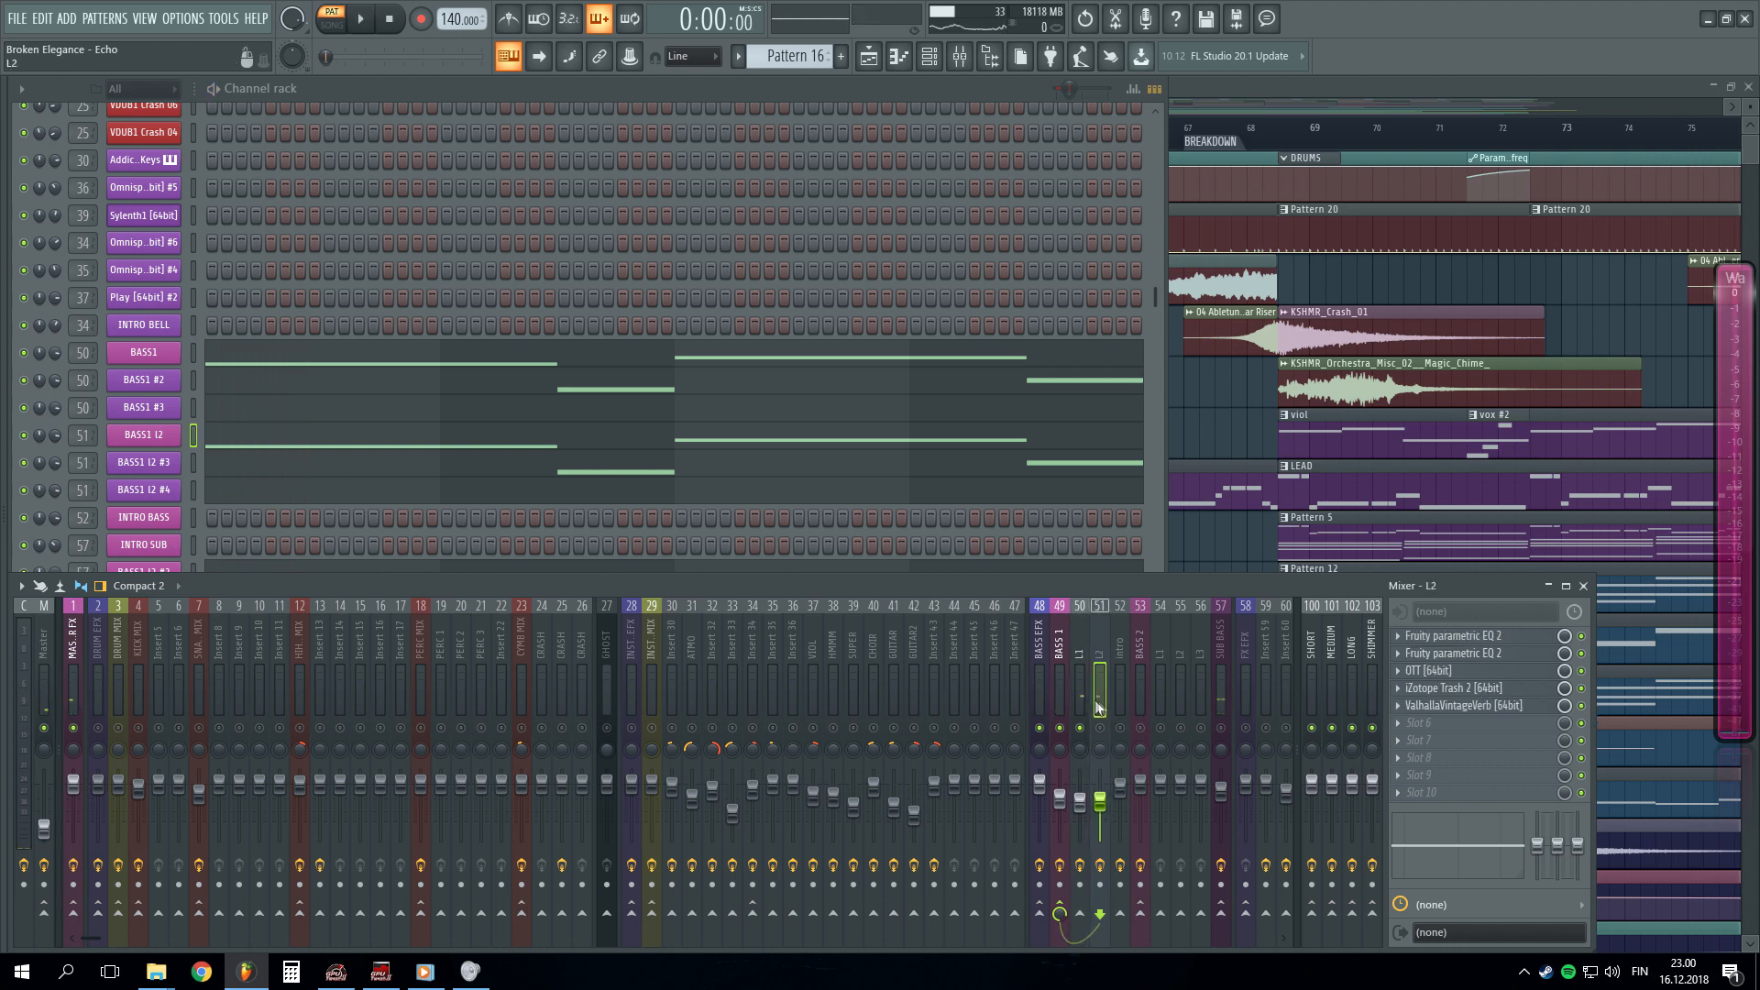
# - Inspect L2's OTT, iZotope Trash 2 and ValhallaVintageVerb settings one after another, closing each window
pyautogui.click(1436, 674)
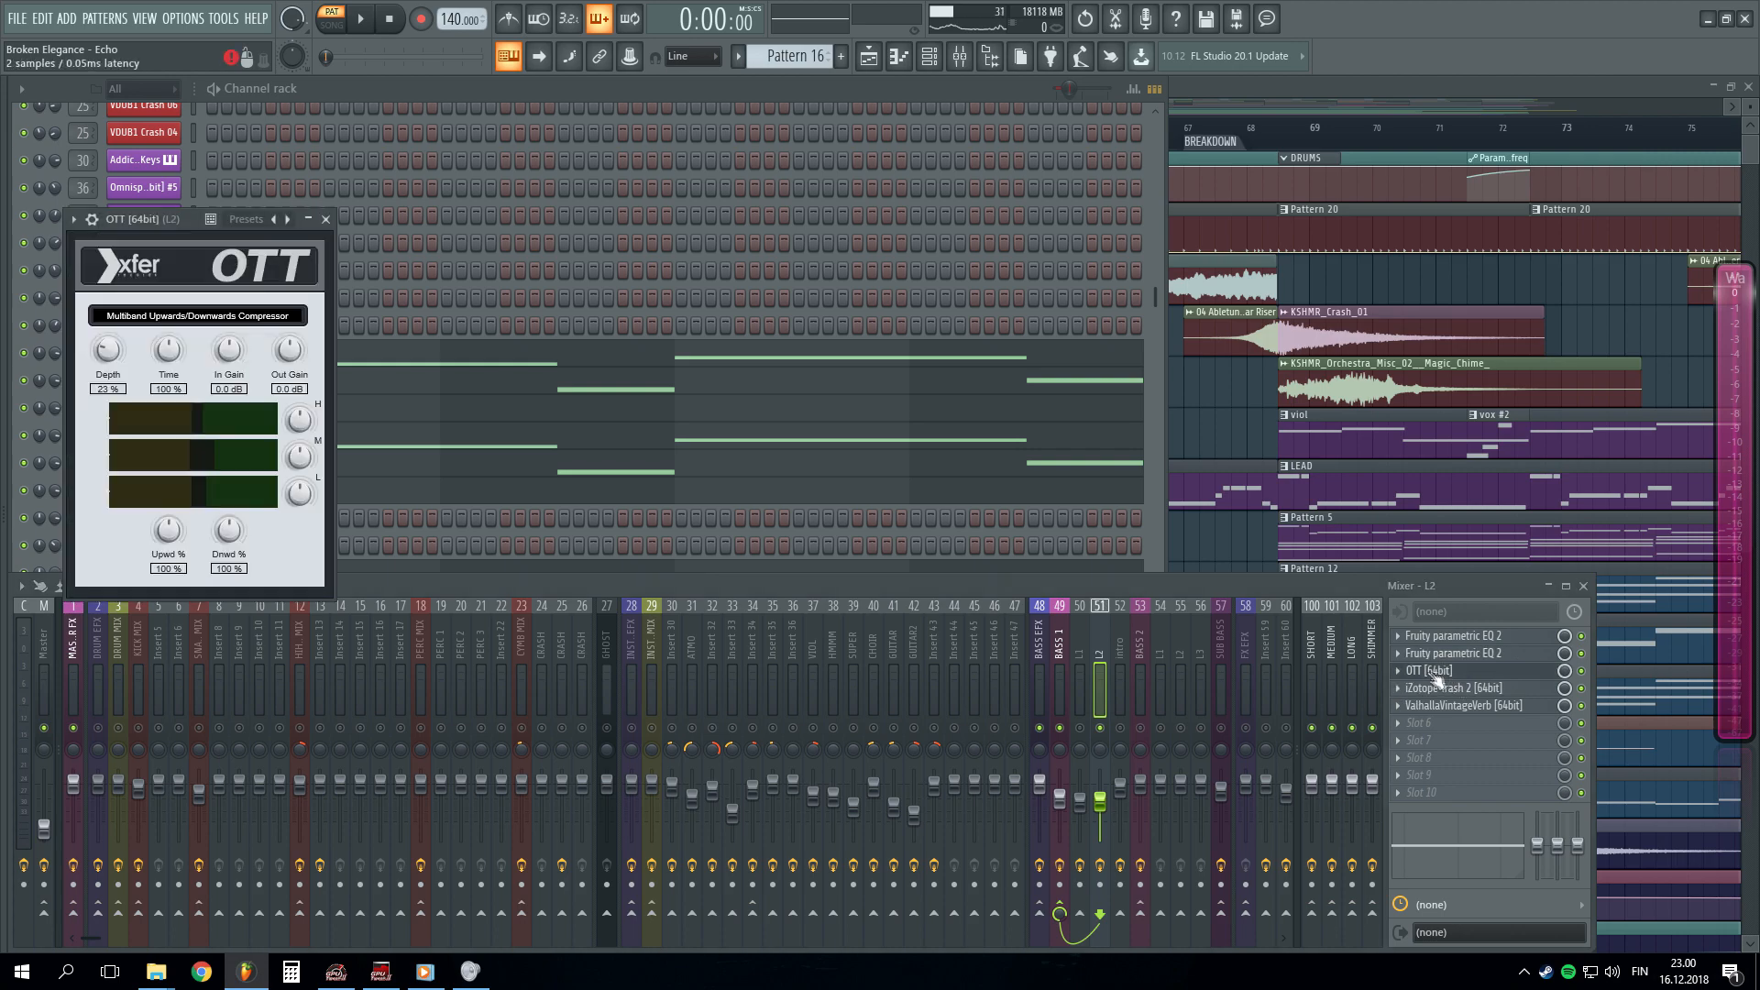
pyautogui.click(1436, 674)
pyautogui.click(1458, 689)
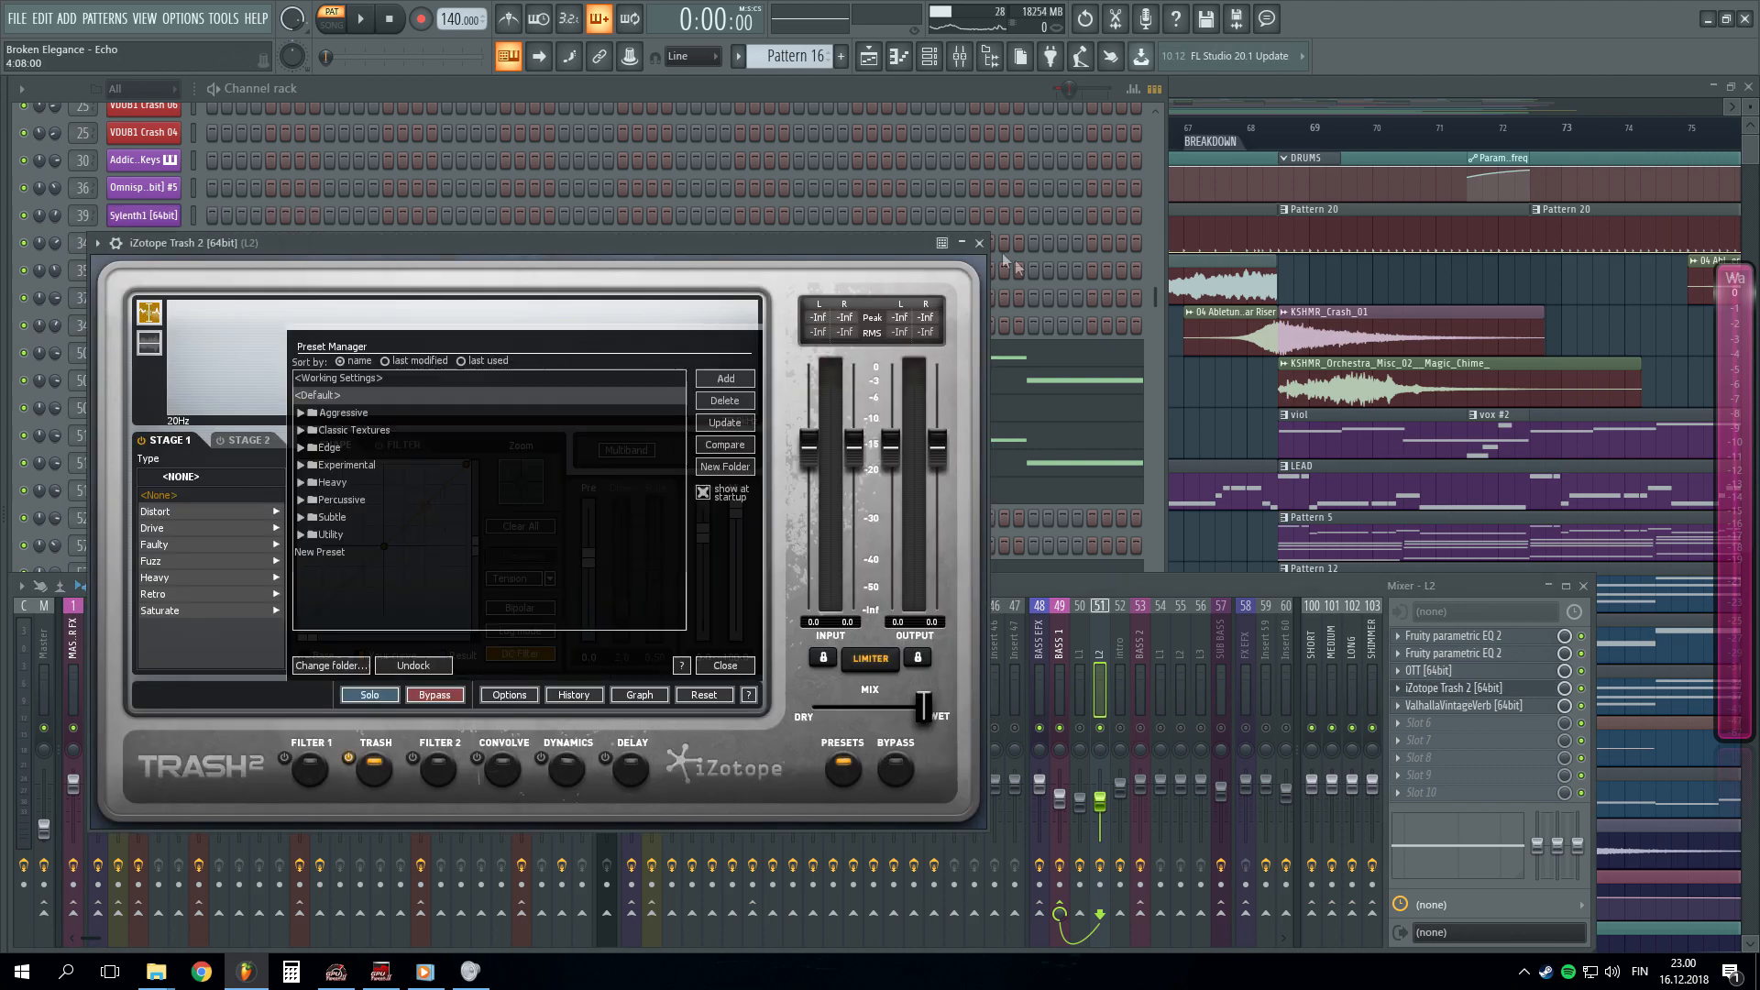
pyautogui.click(979, 244)
pyautogui.click(1456, 705)
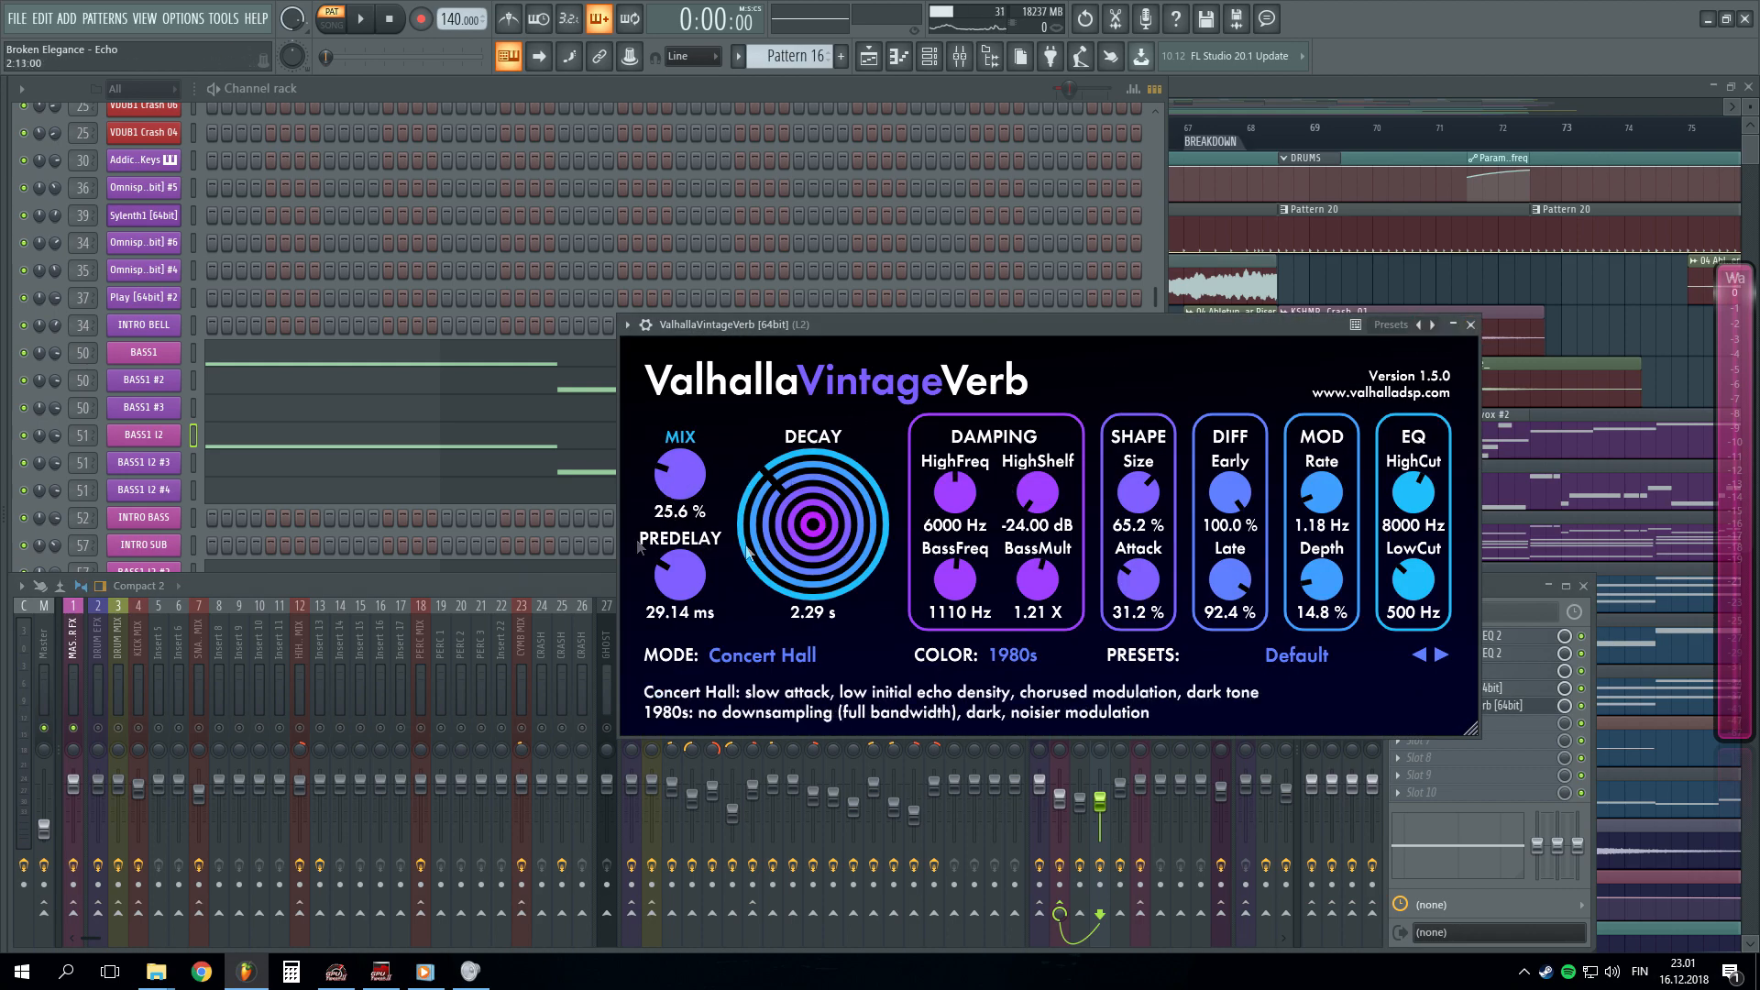
pyautogui.click(1472, 325)
# - Play Pattern 16 while toggling ValhallaVintageVerb on L2 to compare the bass with and without reverb
pyautogui.press('space')
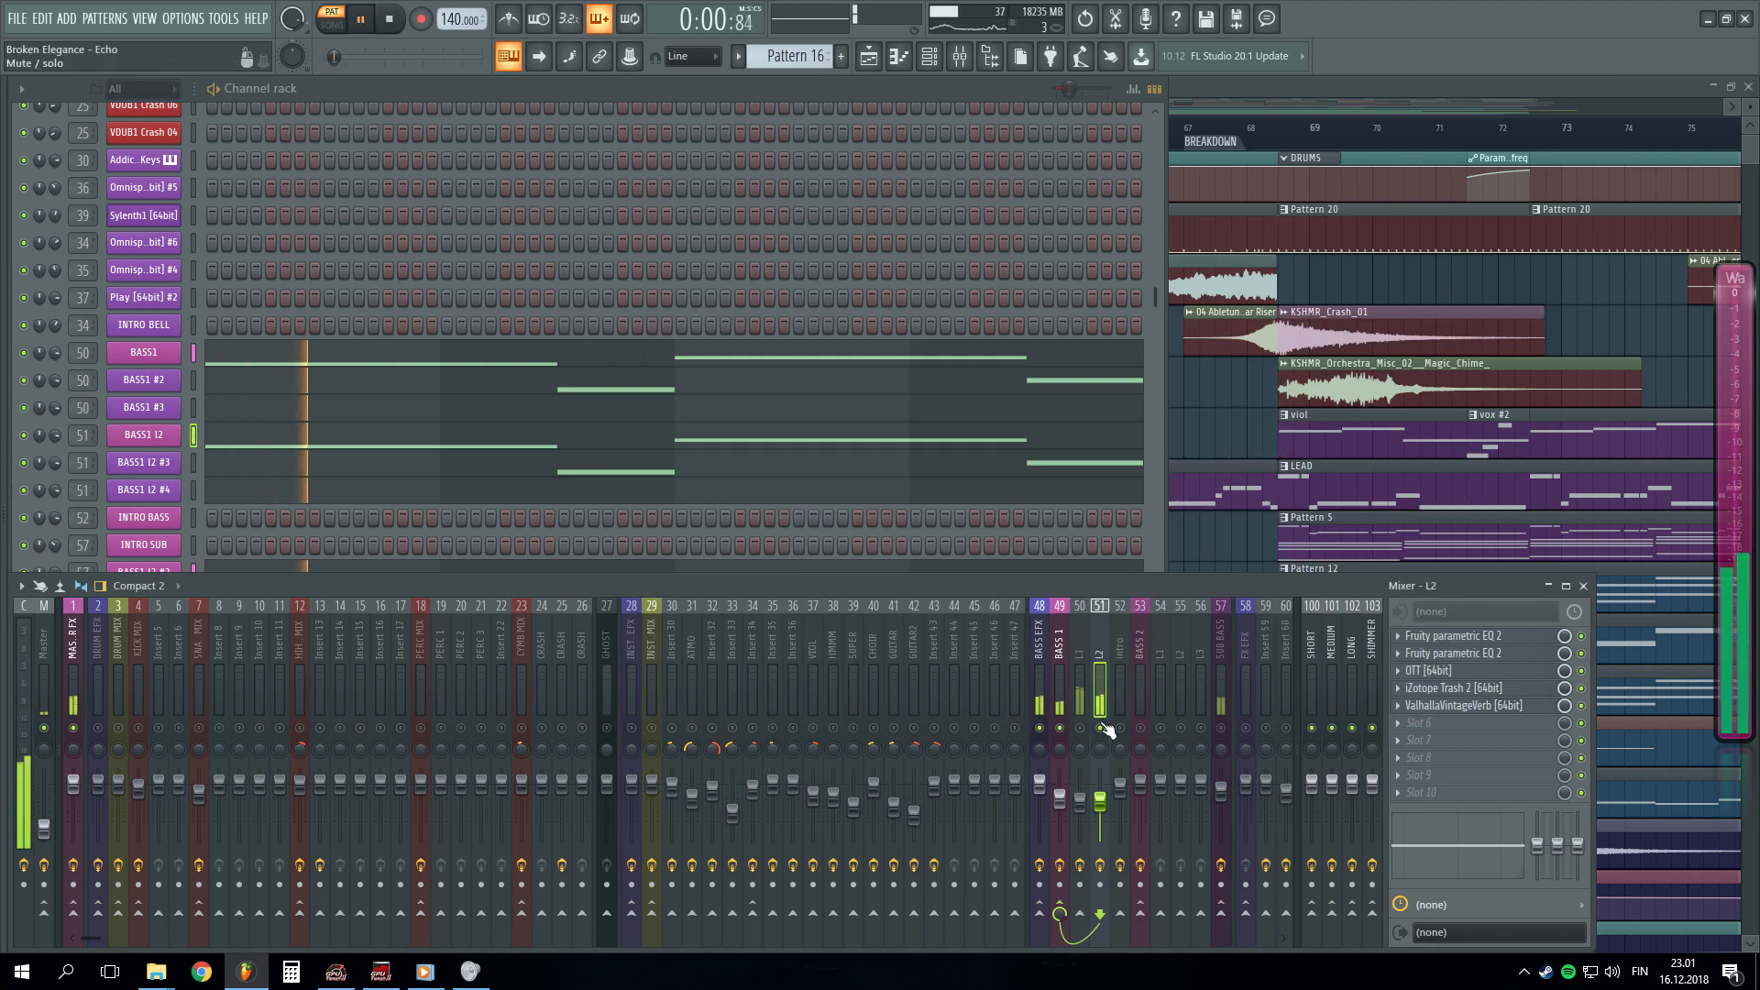
pyautogui.click(1581, 706)
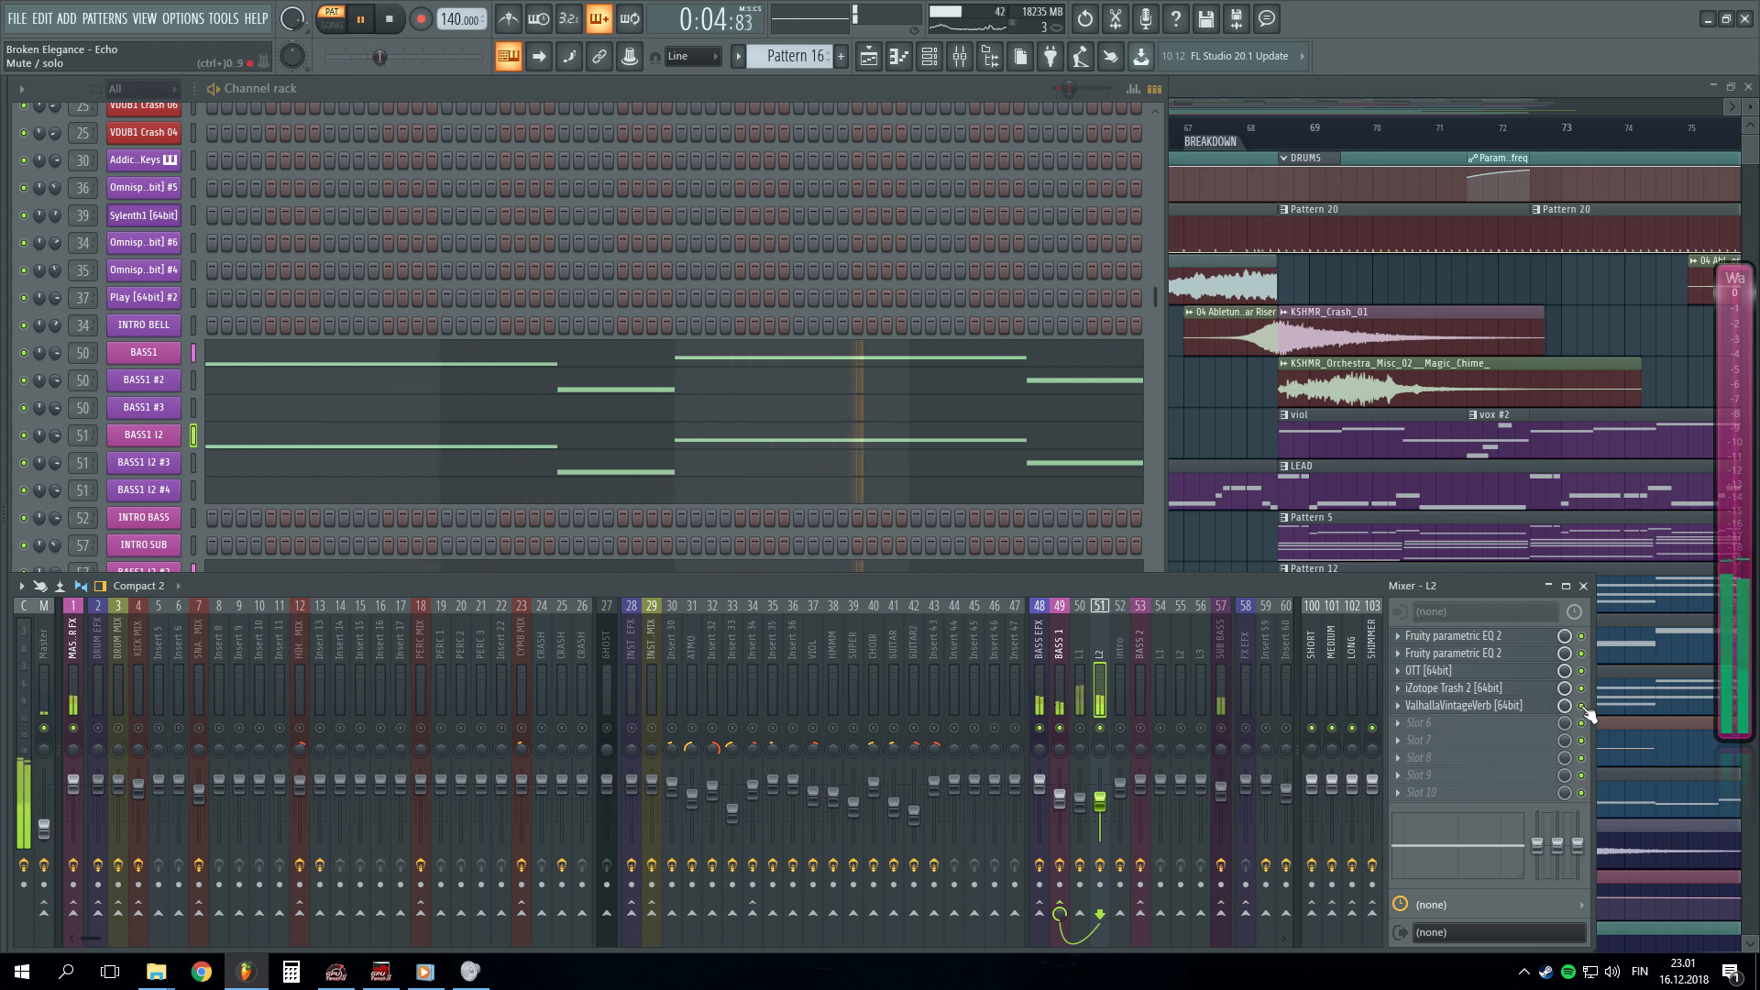
pyautogui.press('space')
# - Open both Fruity parametric EQ 2 effects on the BASS 1 mixer track during playback and place their windows side by side
pyautogui.click(1059, 690)
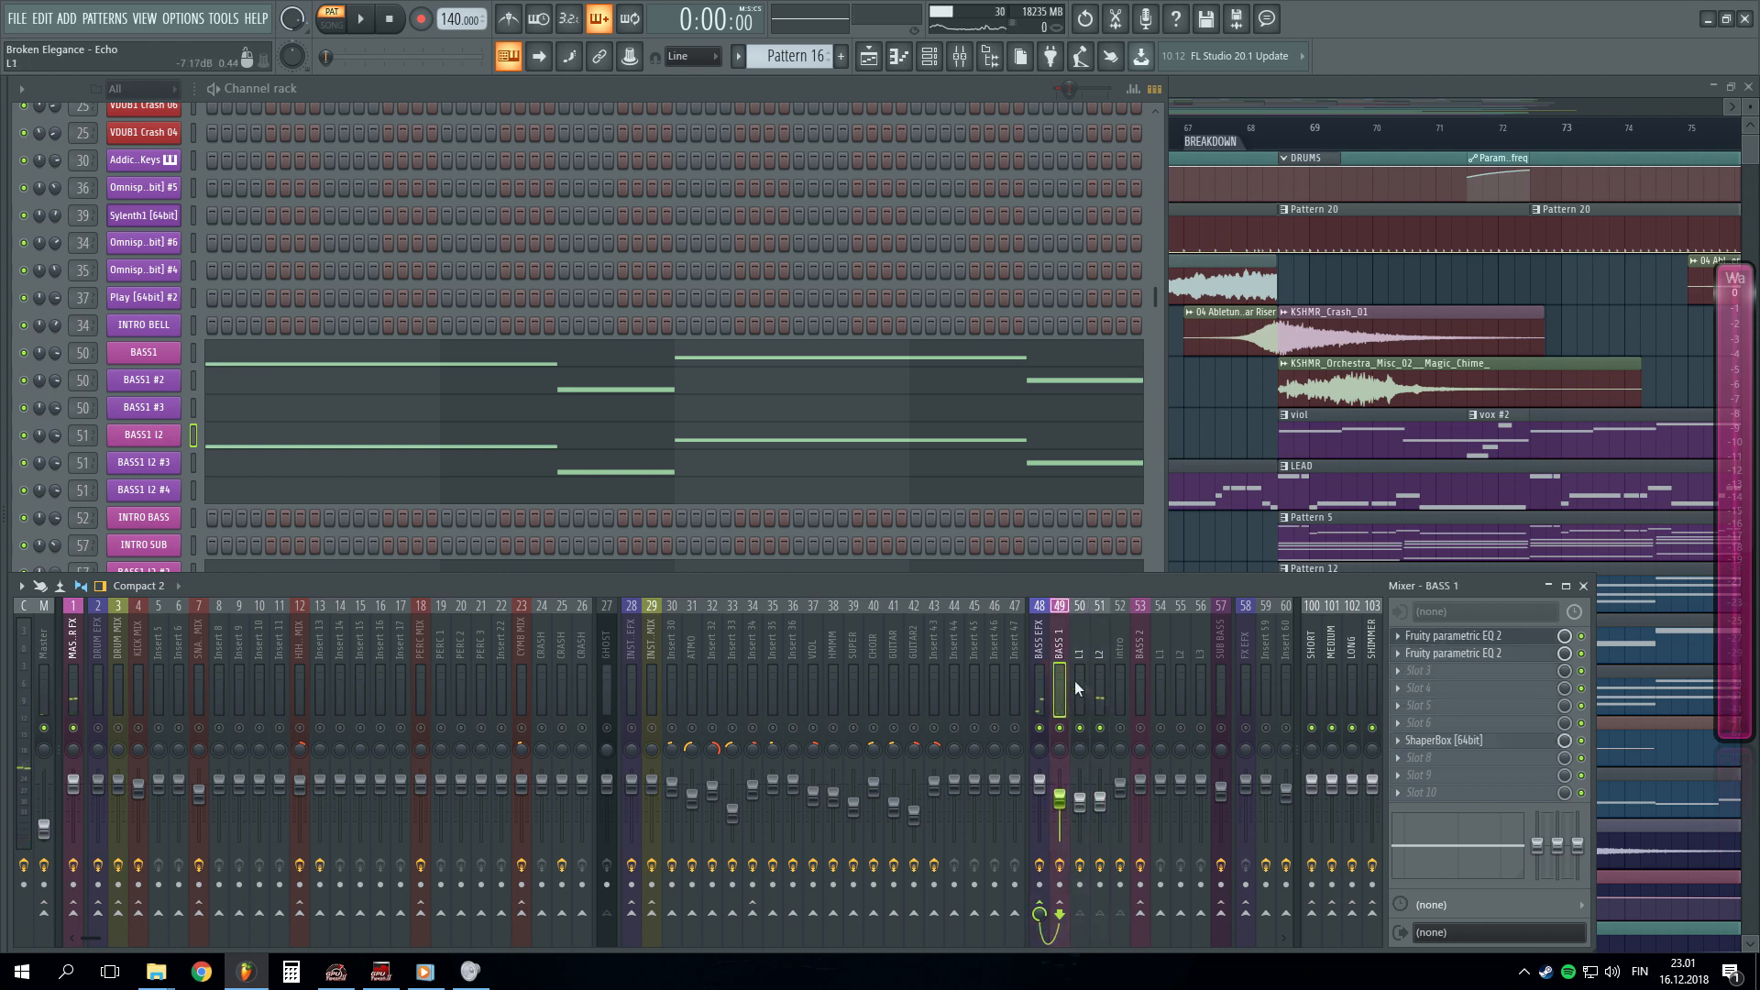
pyautogui.press('space')
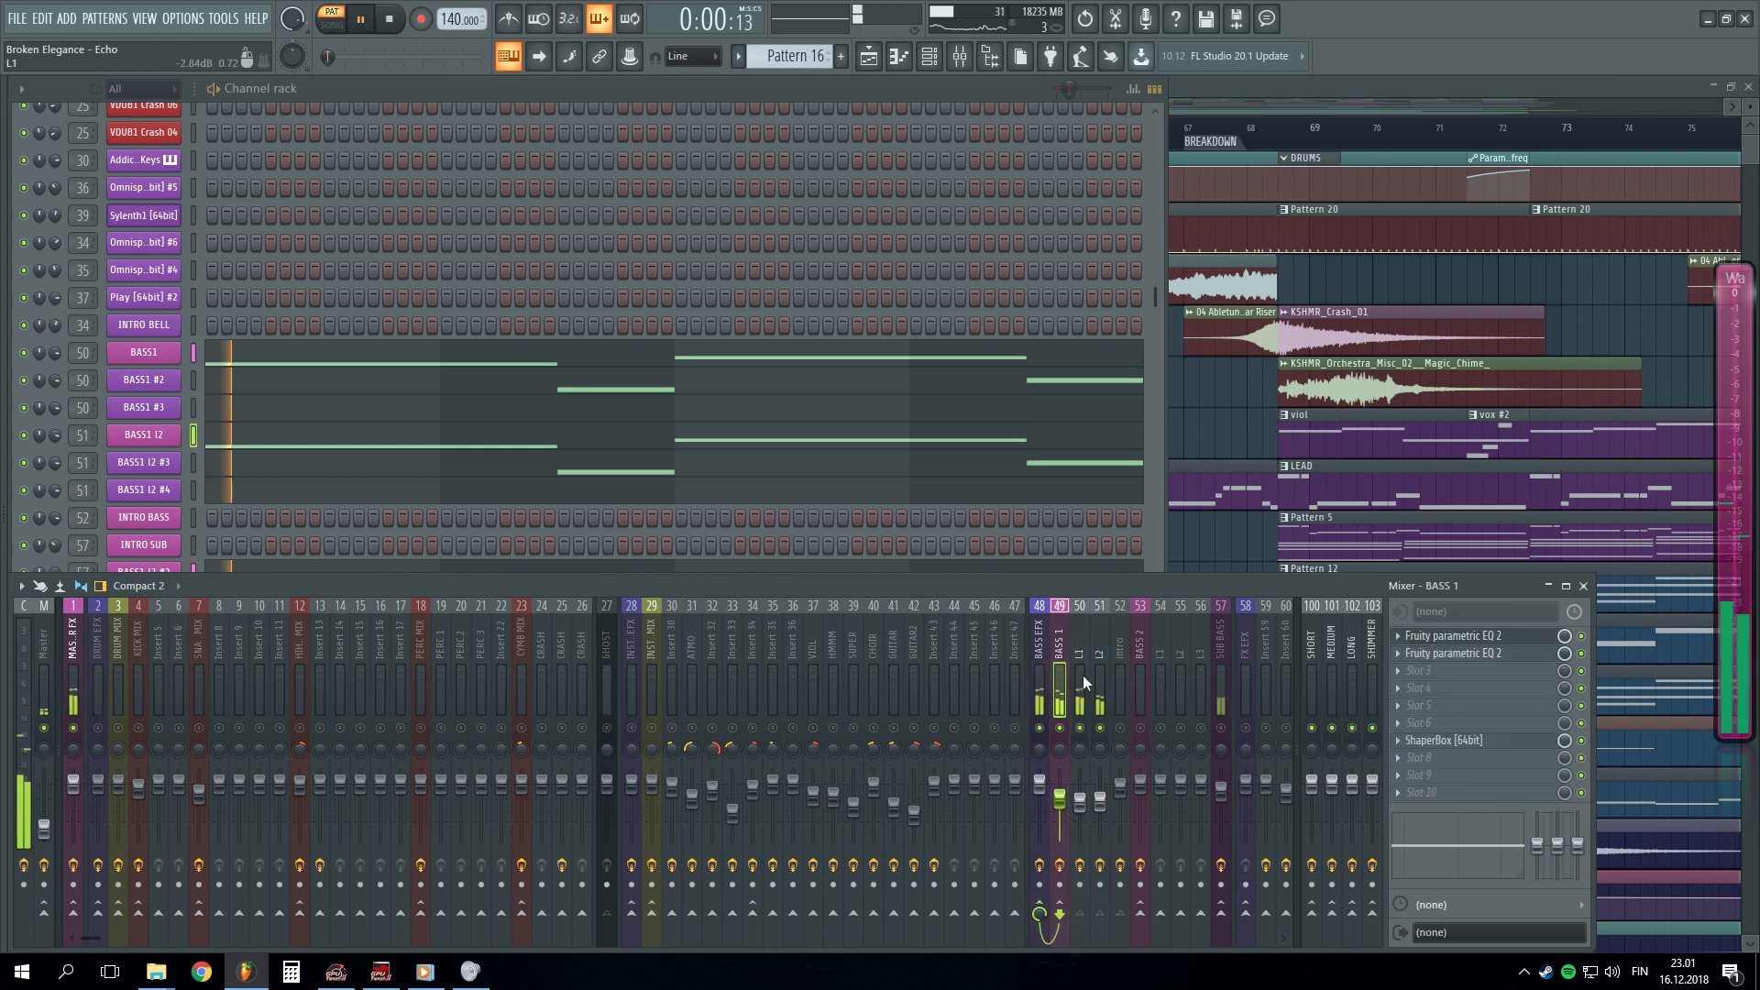
pyautogui.click(1468, 637)
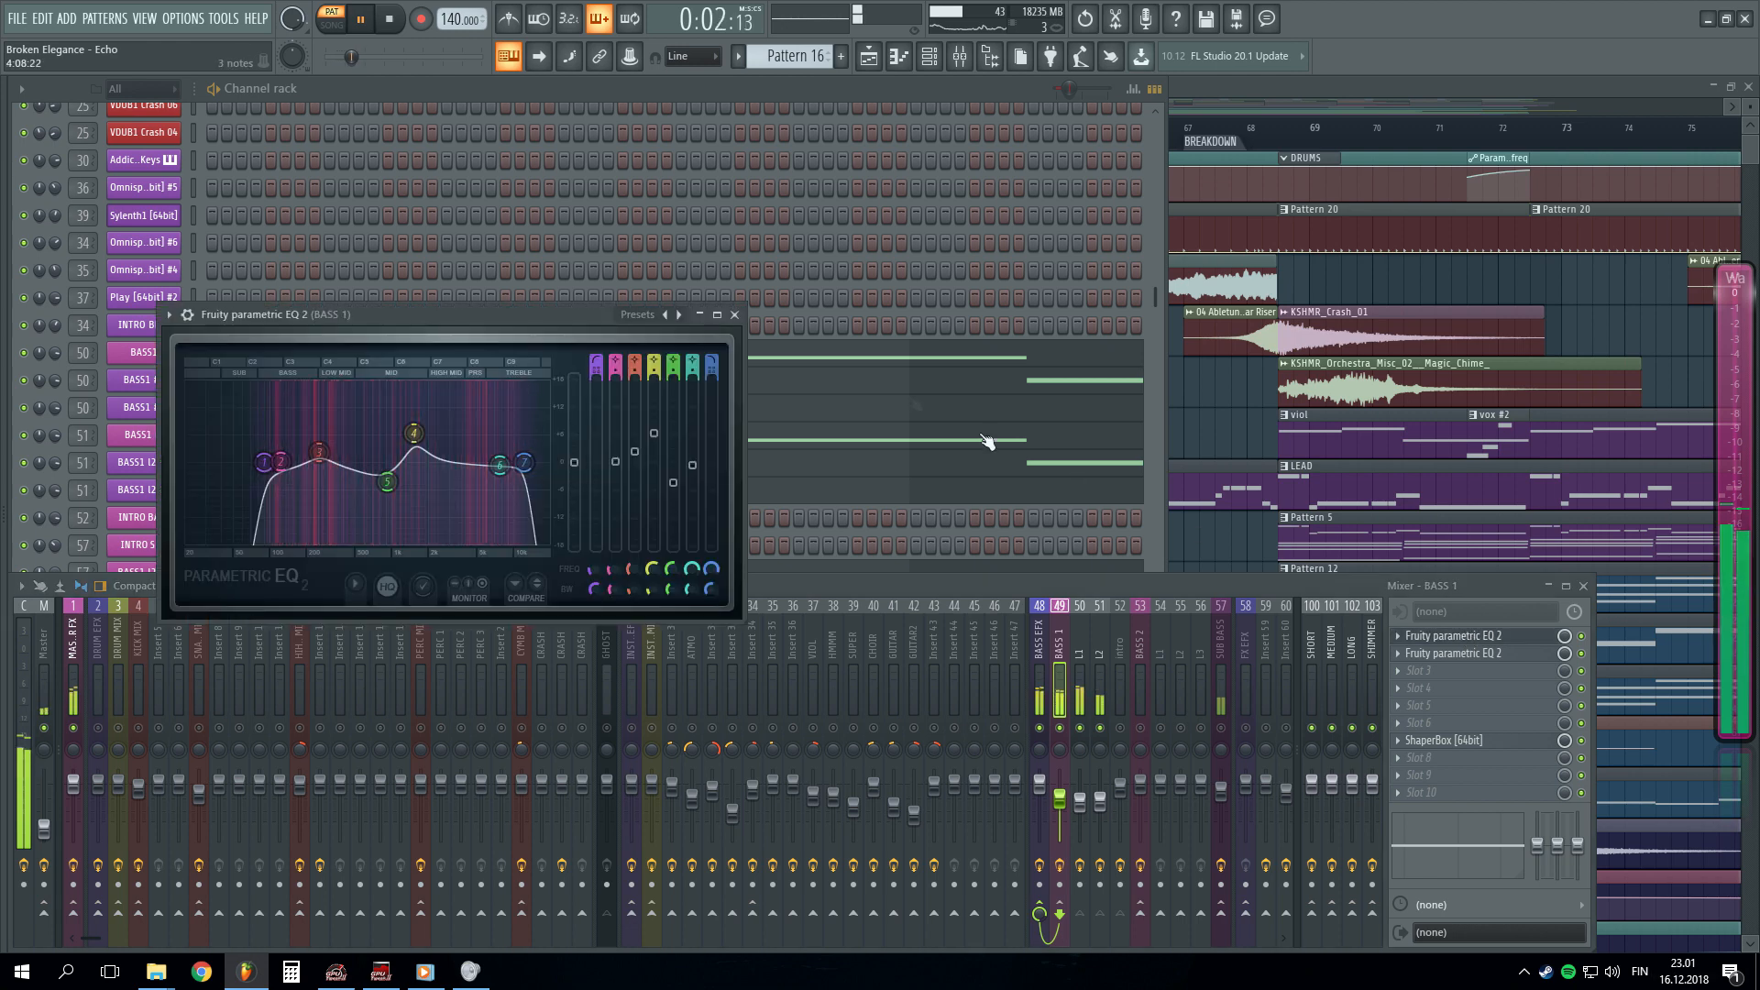
pyautogui.click(1465, 654)
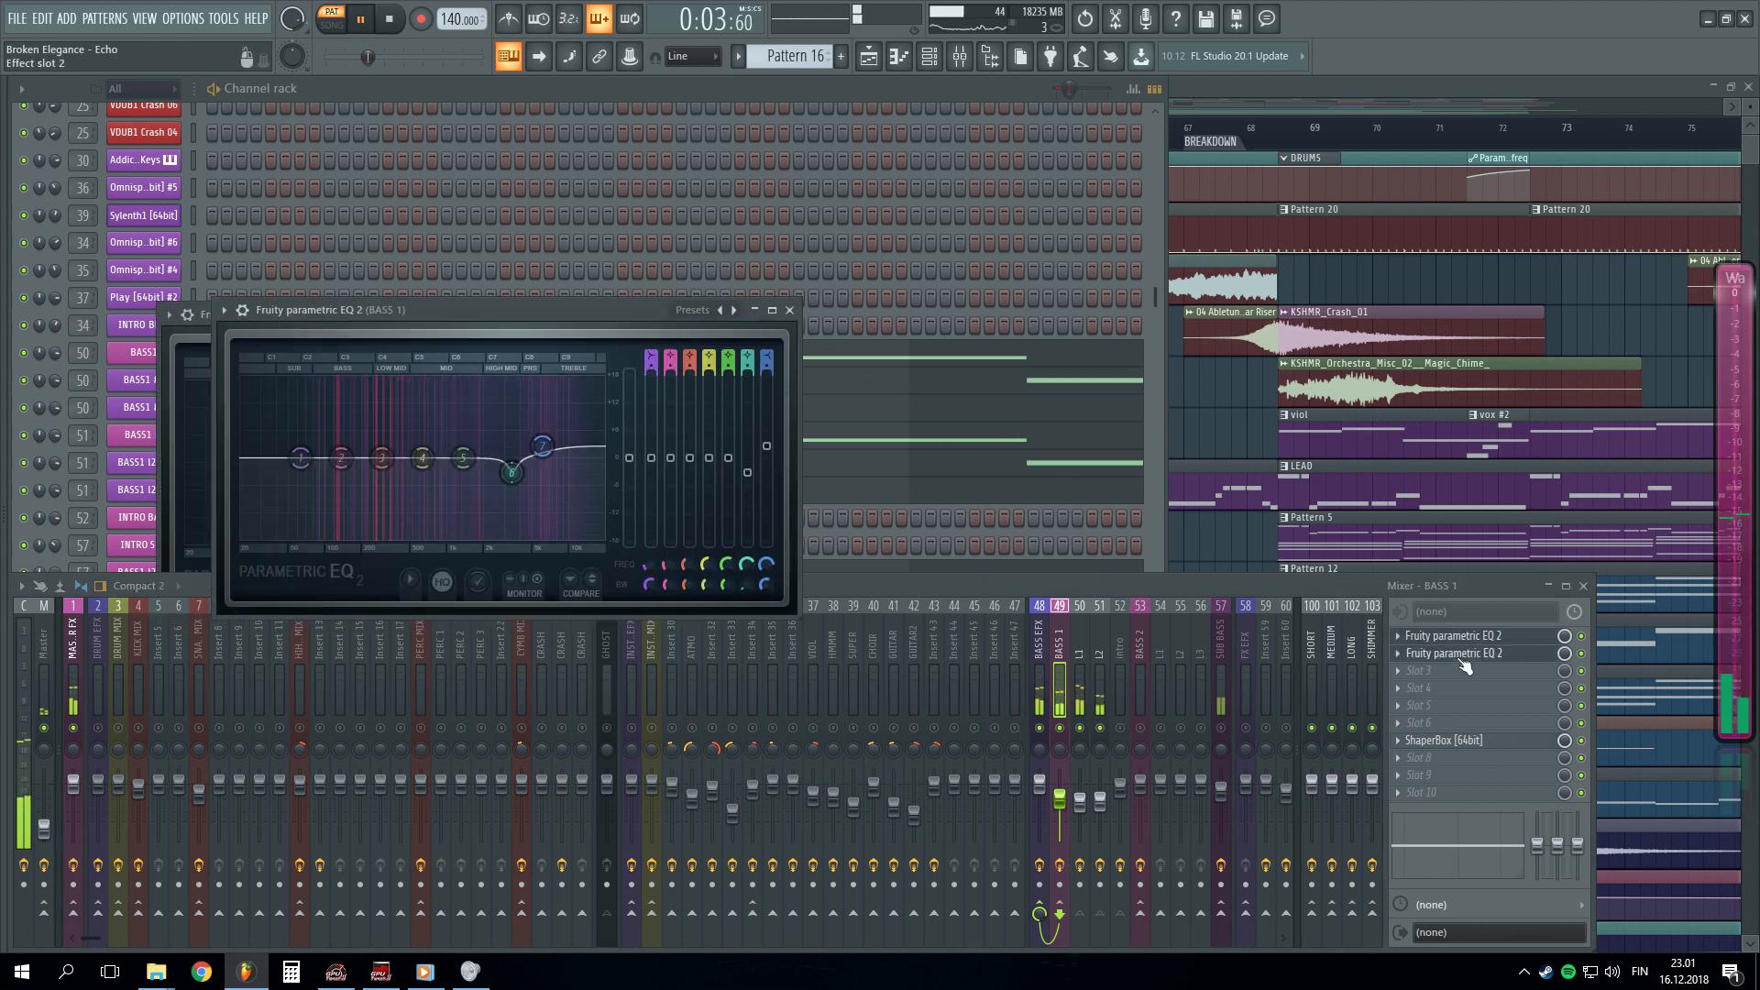
pyautogui.moveTo(484, 314); pyautogui.dragTo(1032, 383)
pyautogui.press('space')
# - Bring the first BASS 1 EQ to the front and replay Pattern 16 to examine its curve
pyautogui.click(503, 332)
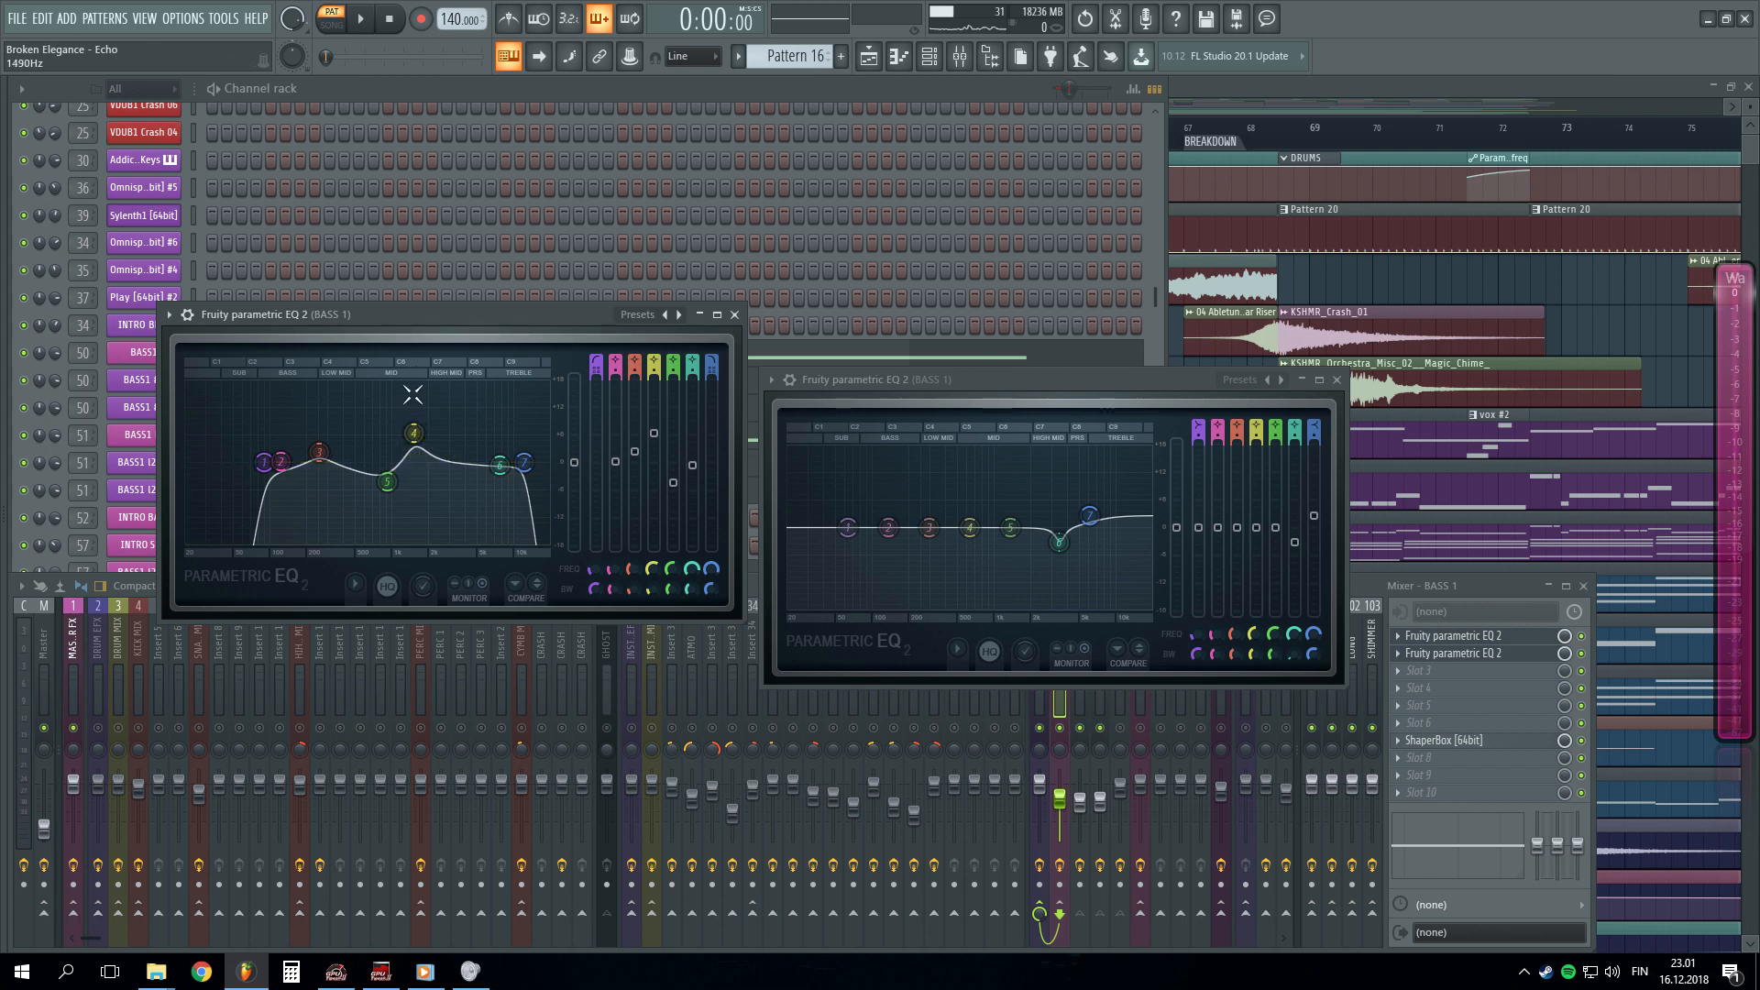
pyautogui.press('space')
pyautogui.press('space')
# - Close both BASS 1 EQ windows, replay Pattern 16 briefly and save the project
pyautogui.click(735, 316)
pyautogui.click(1336, 381)
pyautogui.press('space')
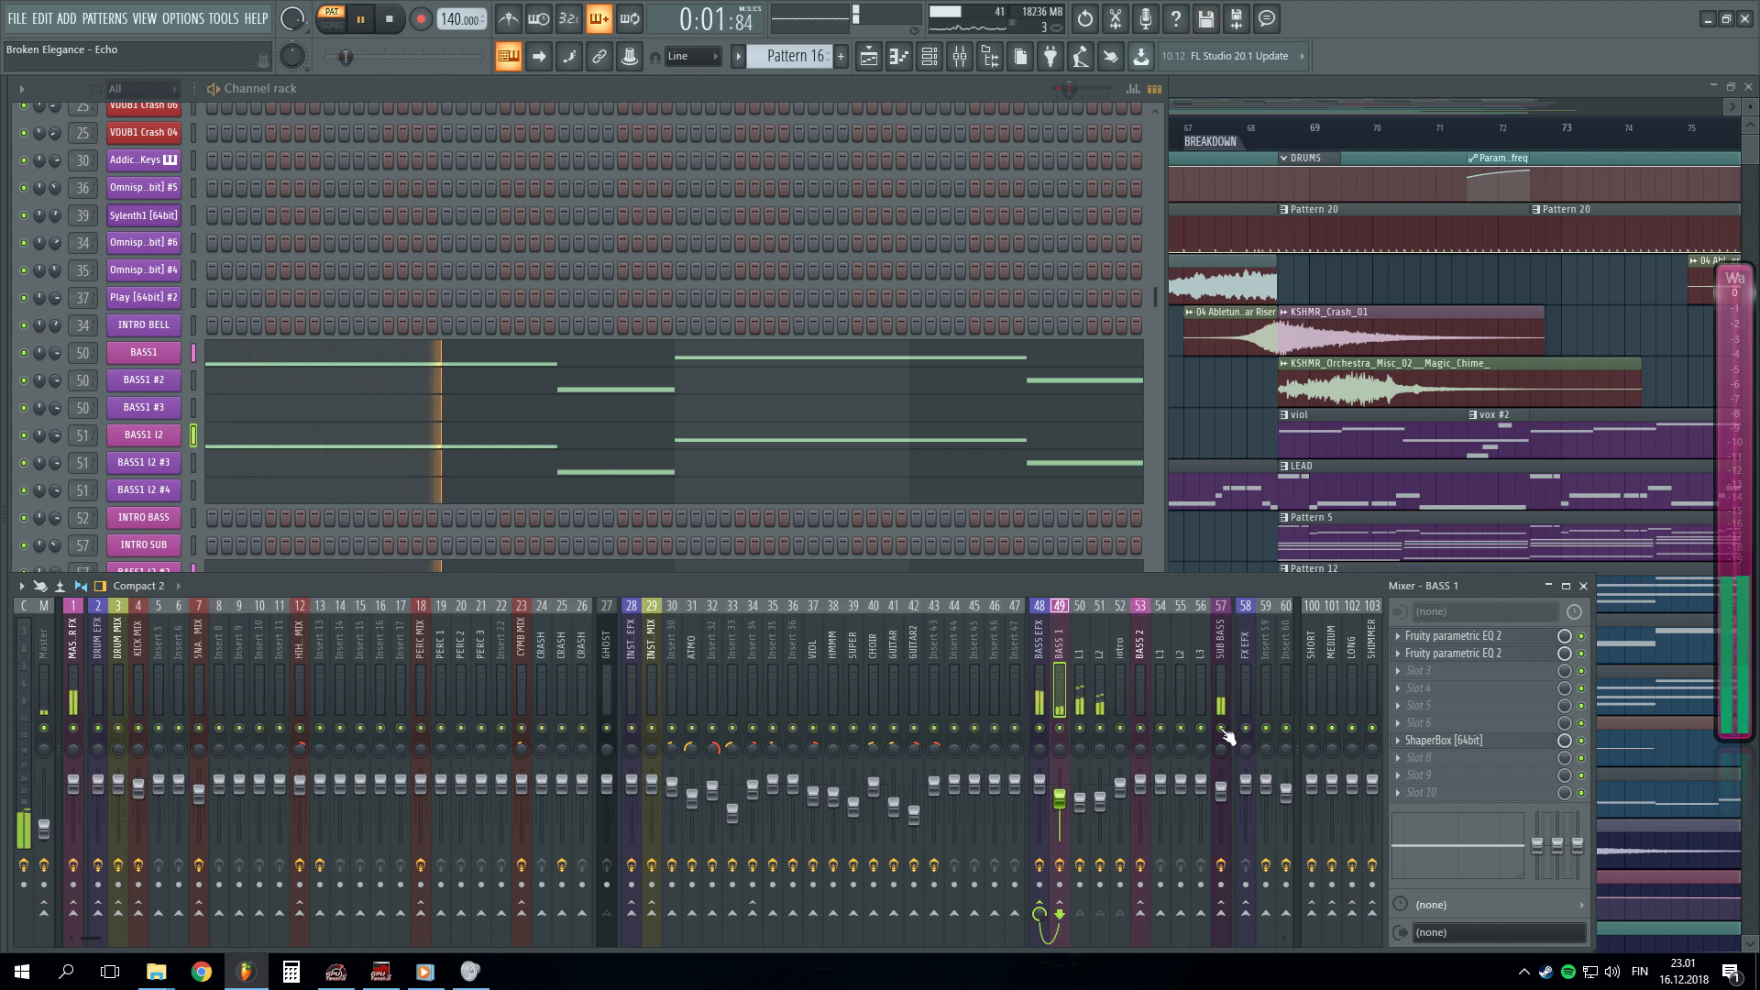
pyautogui.hotkey('ctrl', 's')
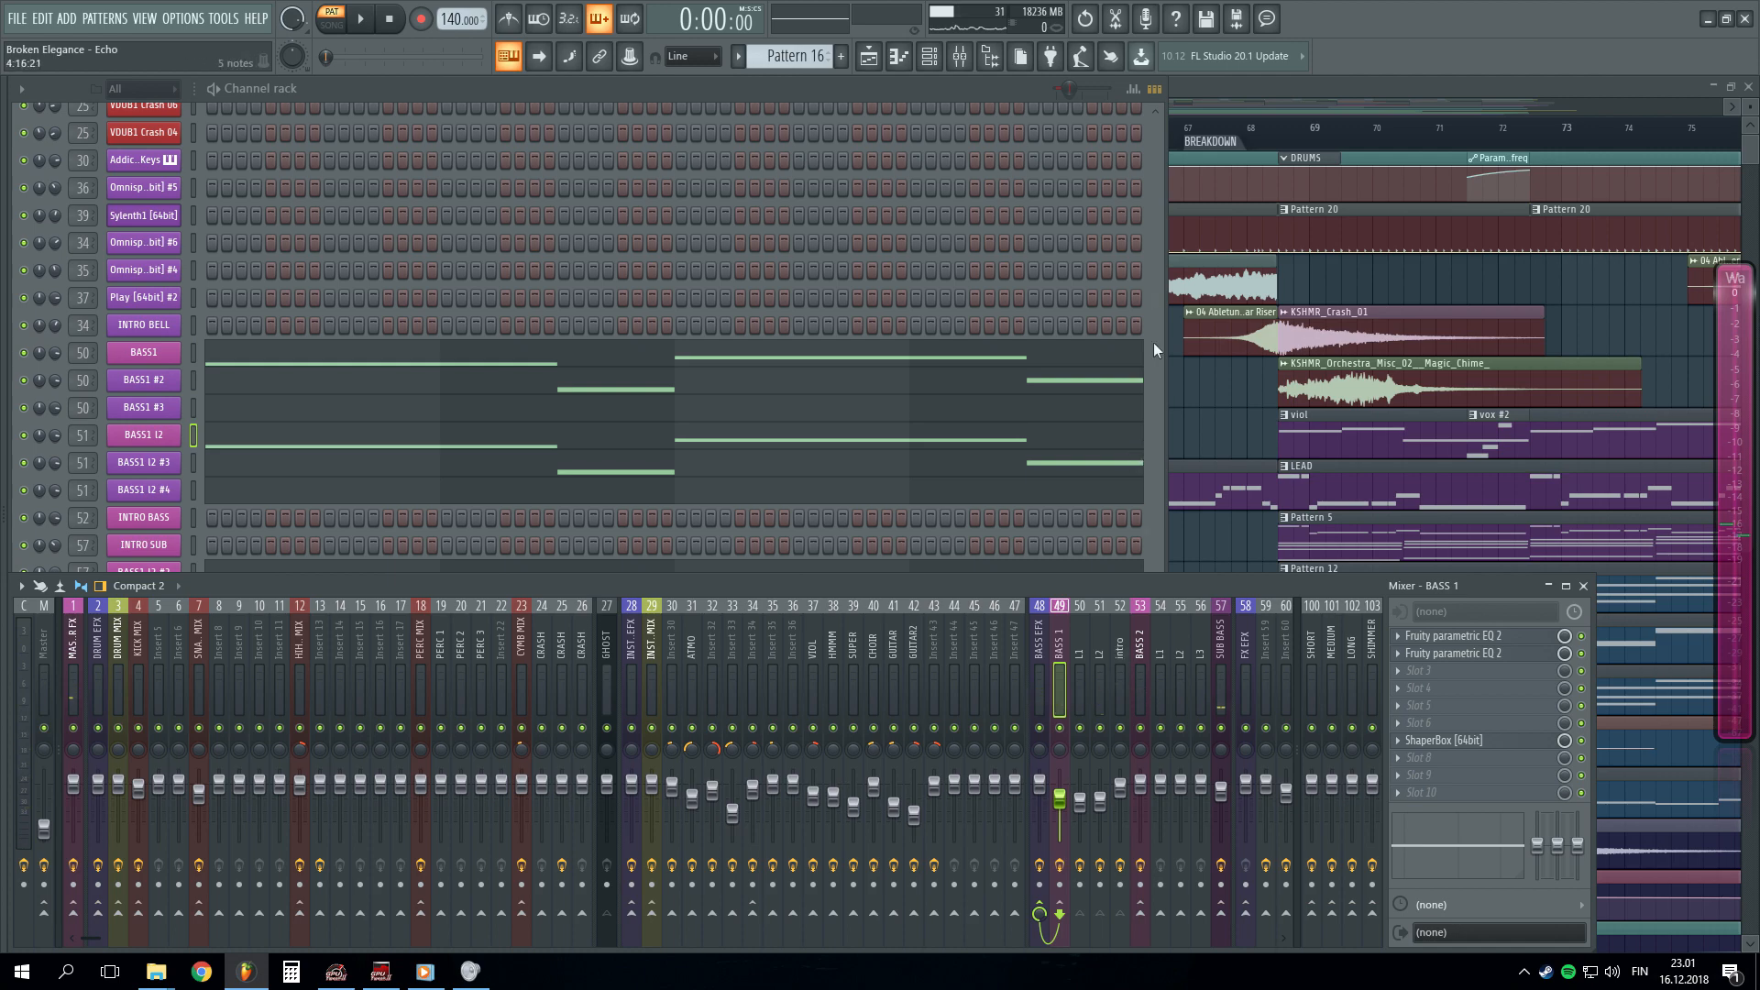
# - Bring the playlist to the front and set the song playback position at about bar 63, before the BREAKDOWN marker
pyautogui.click(1216, 89)
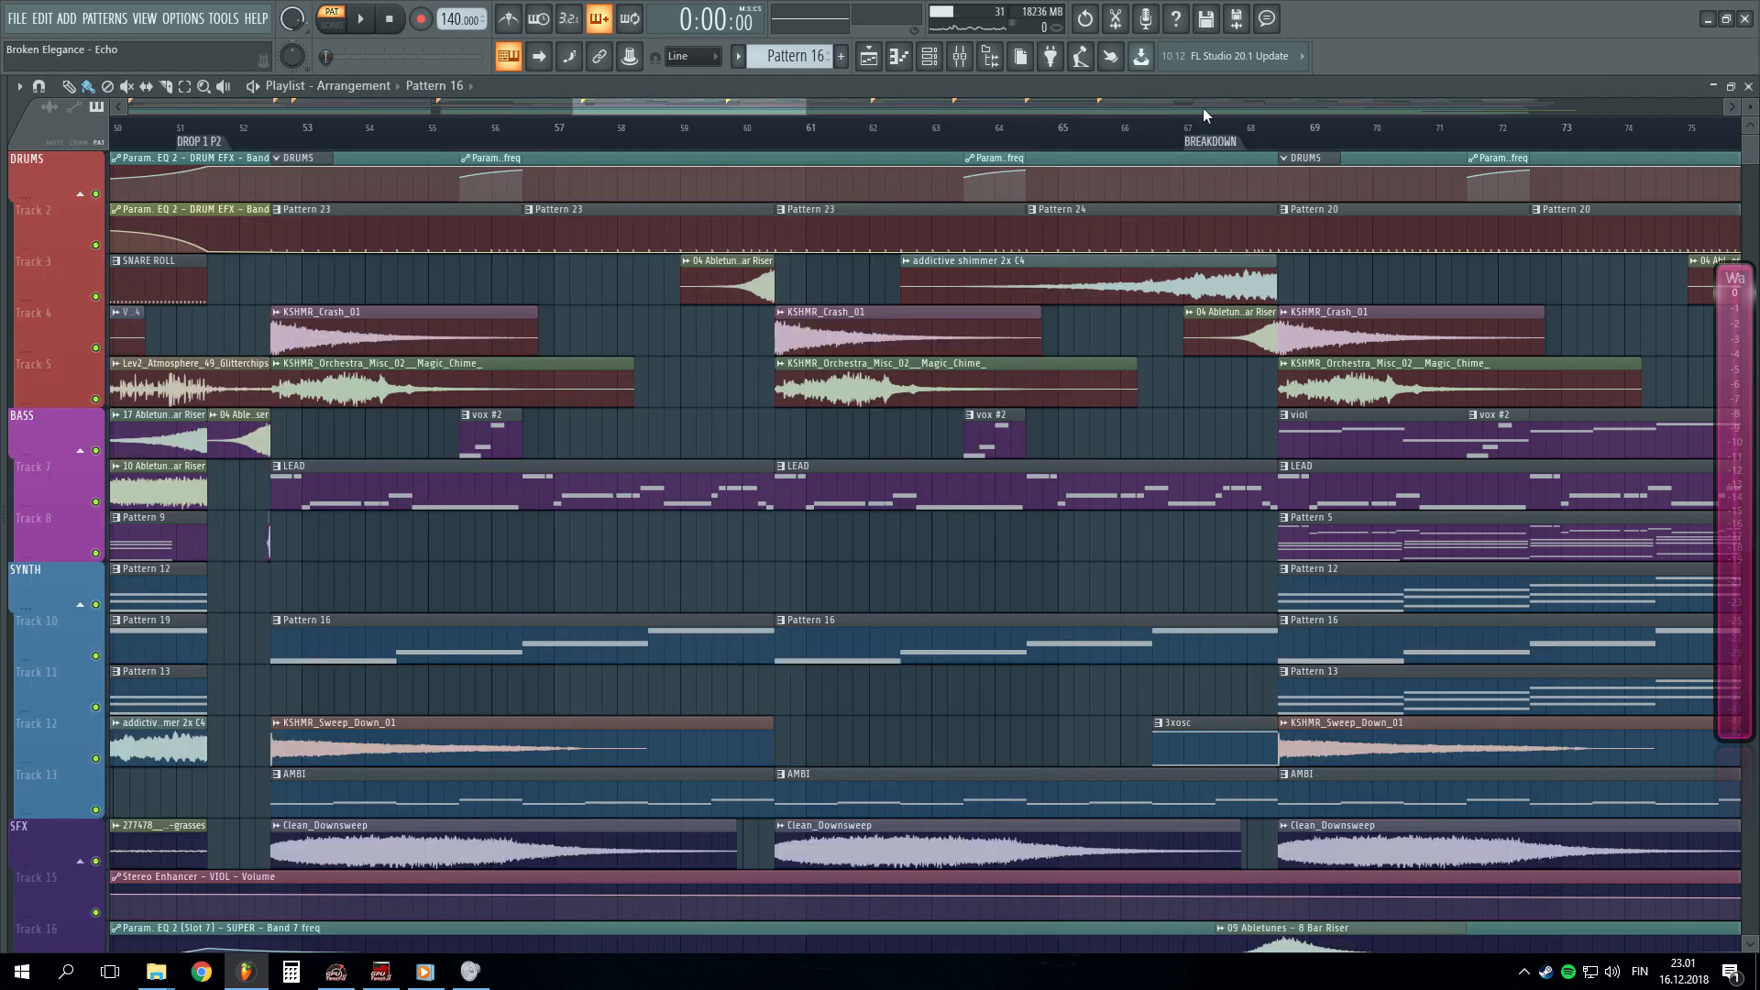
pyautogui.scroll(-3, 1184, 119)
pyautogui.click(1000, 146)
pyautogui.scroll(4, 1008, 156)
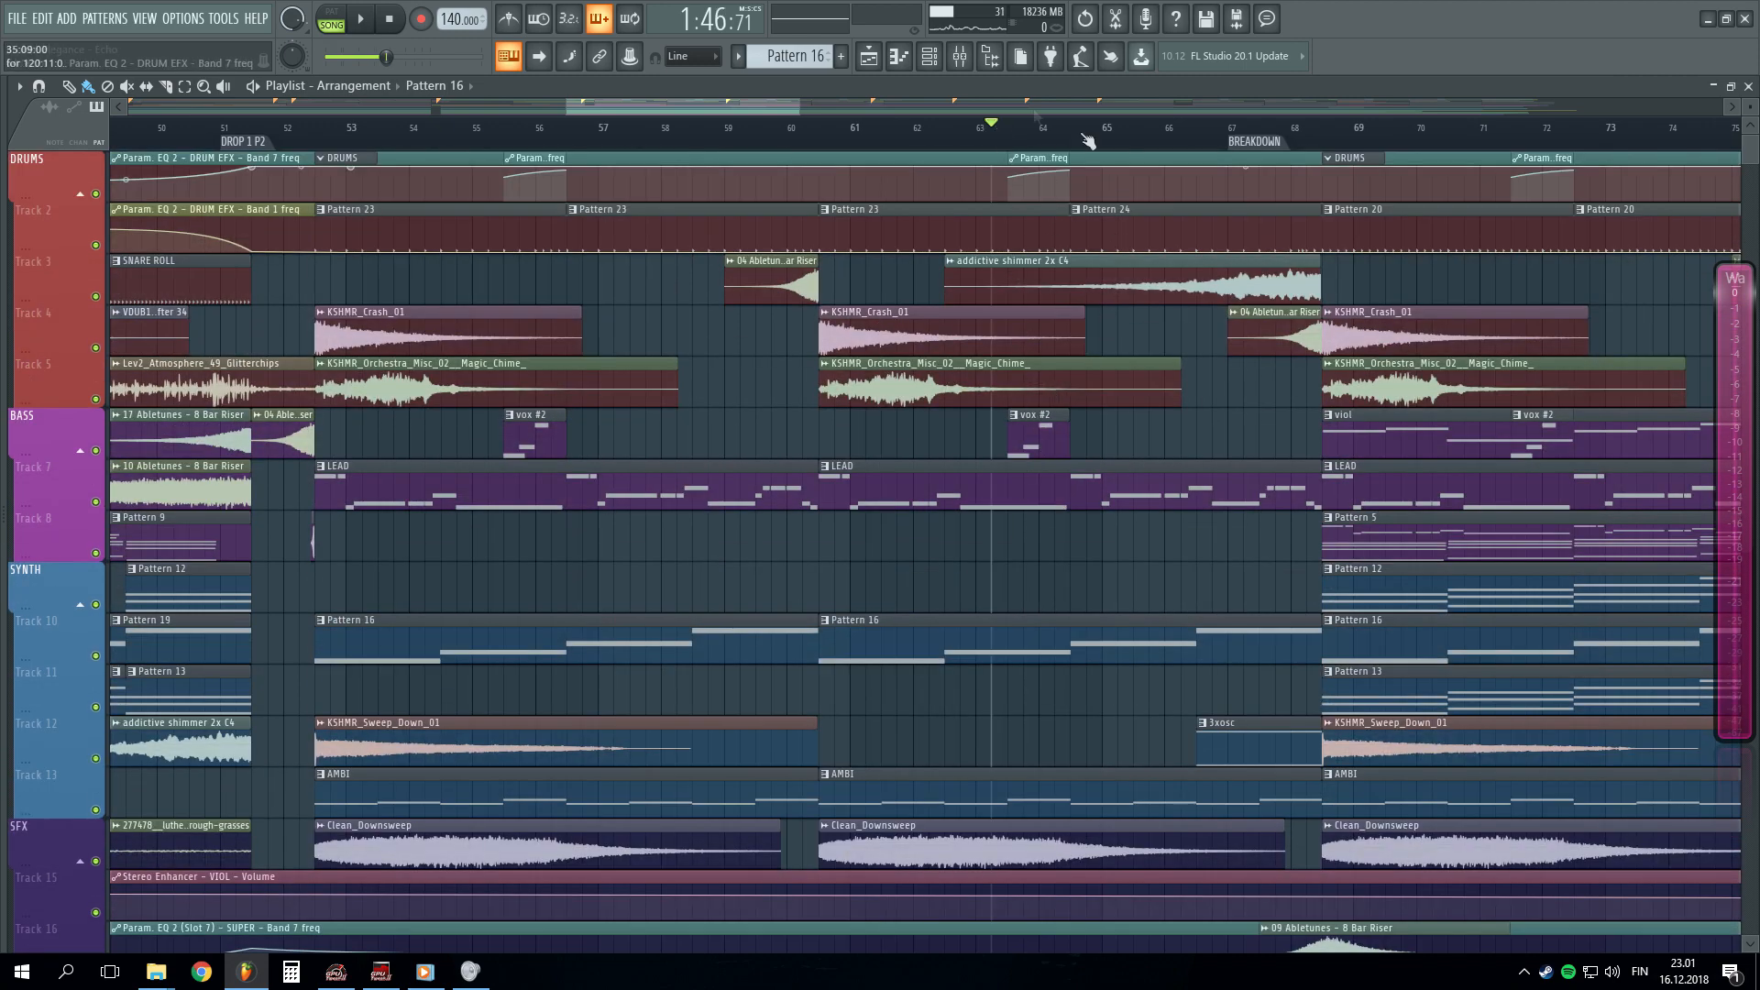
pyautogui.scroll(2, 1087, 139)
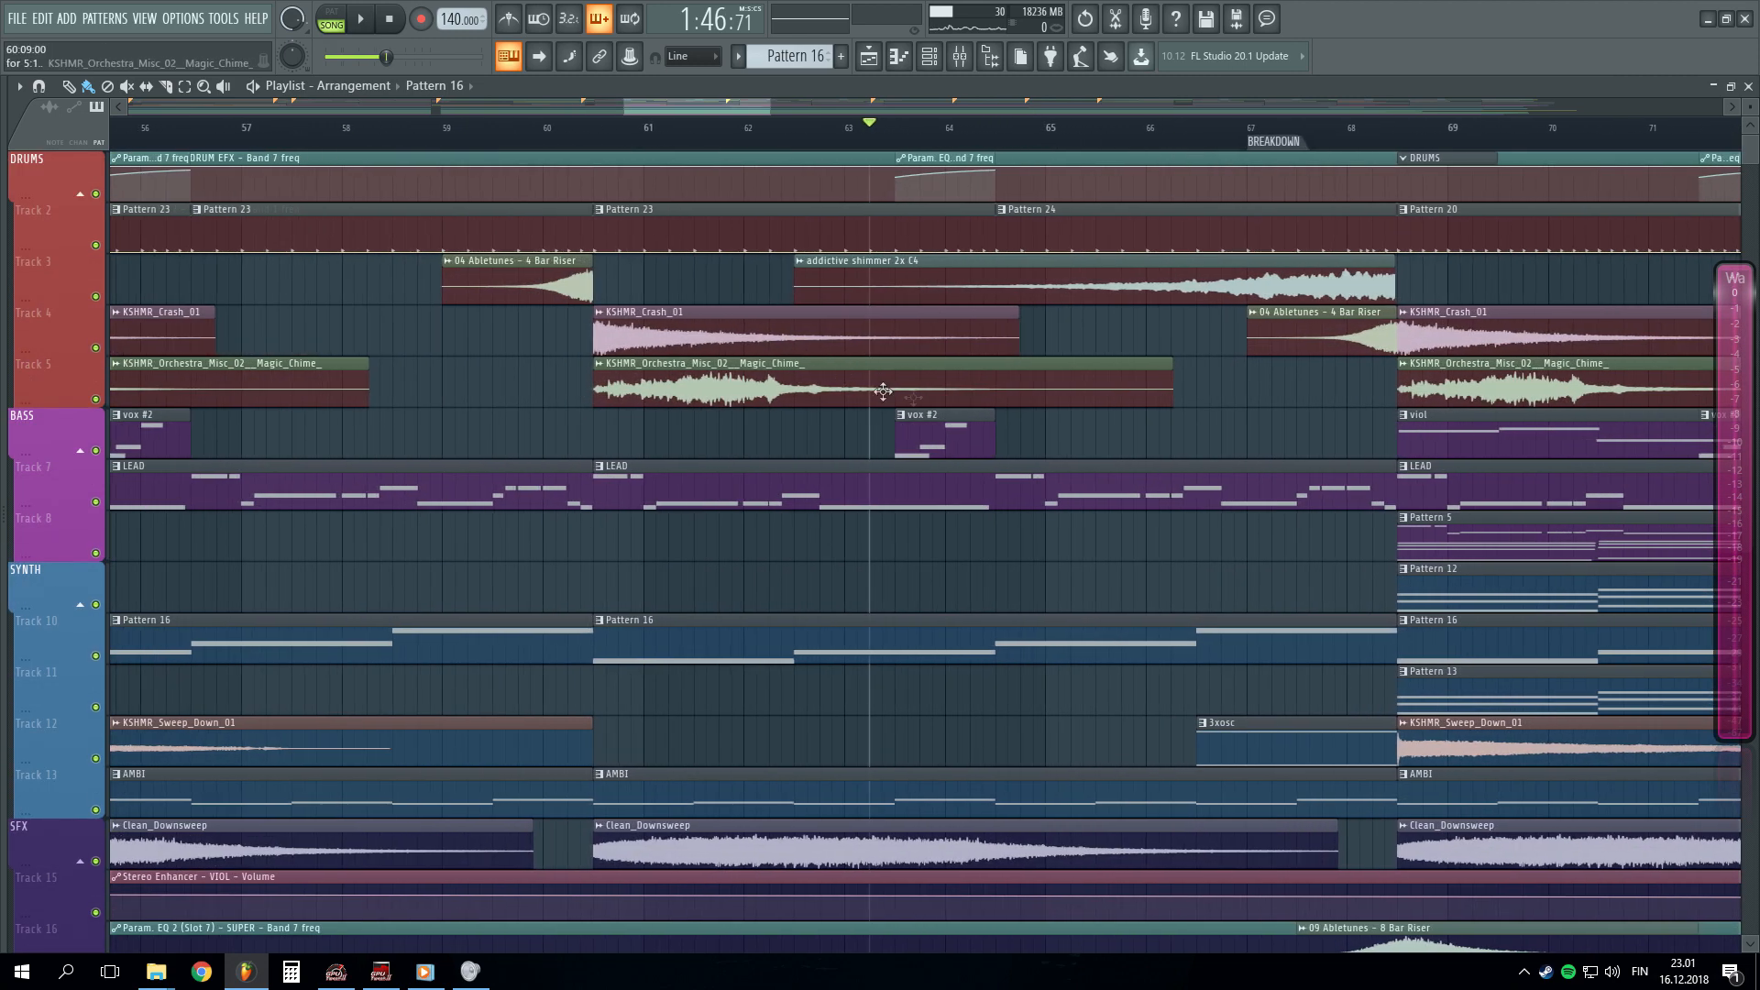
# - Open the vox #2 pattern from the playlist and bring up the Serum synth on its VOX channel
pyautogui.doubleClick(921, 445)
pyautogui.press('space')
pyautogui.click(145, 606)
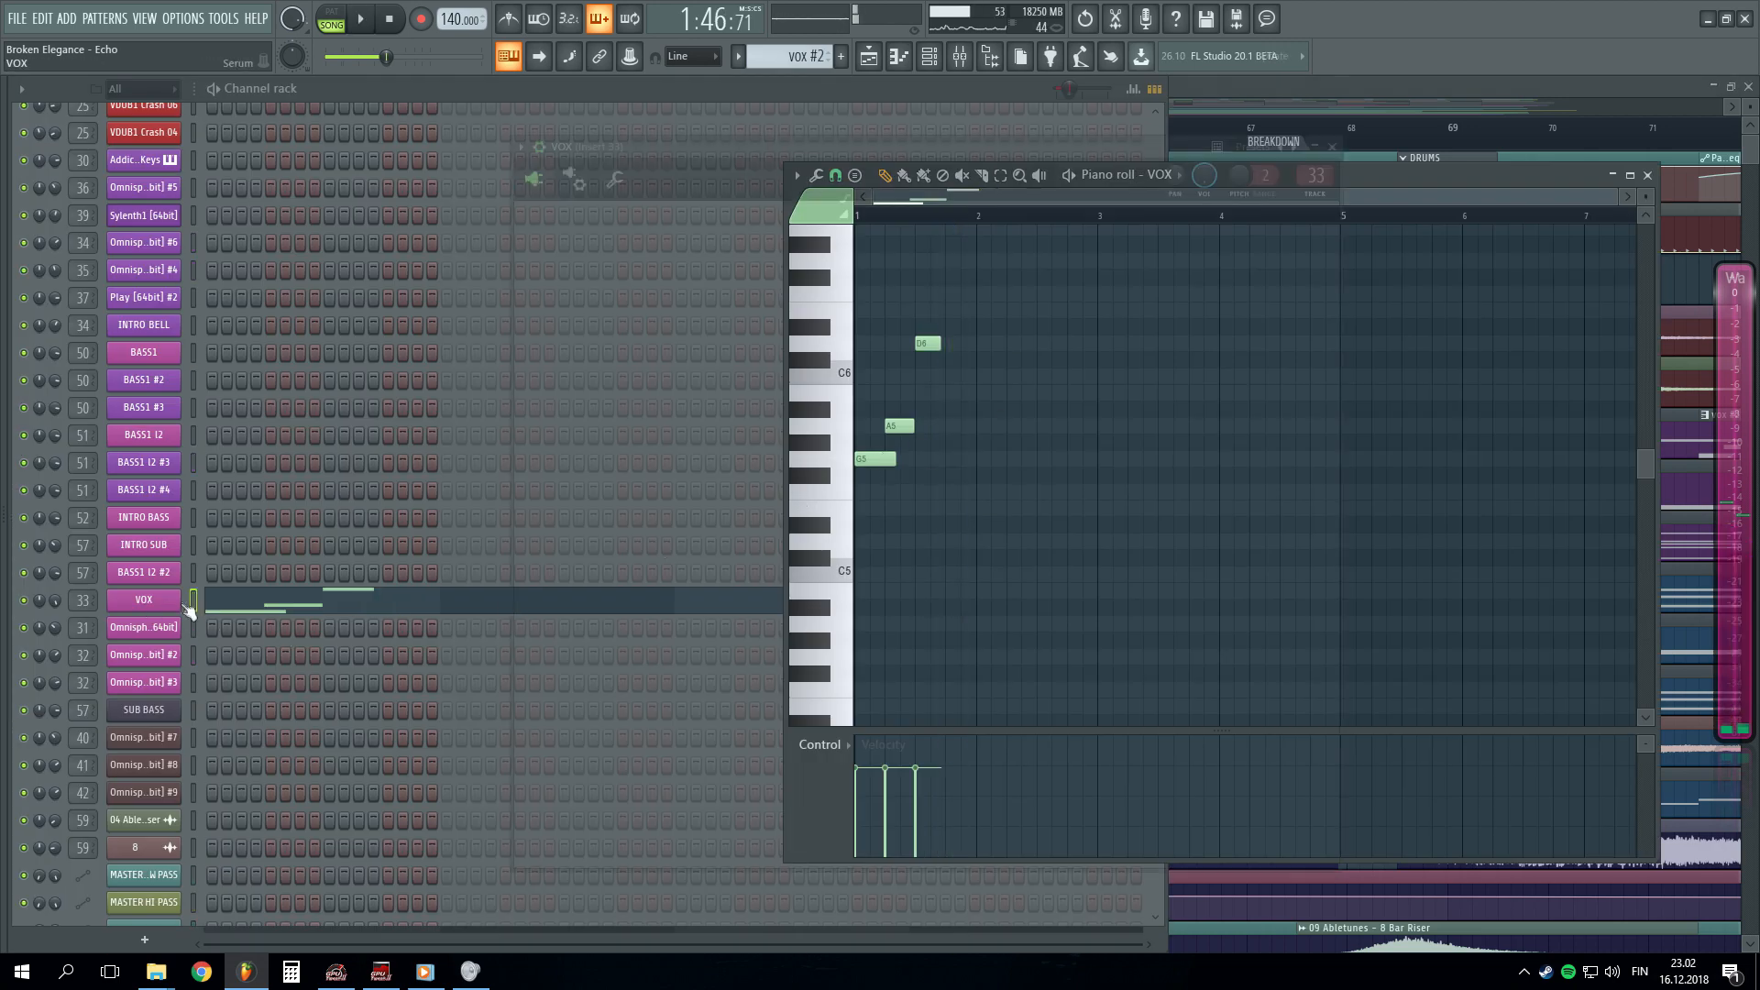
# - Play several individual notes on the VOX Serum synth to audition its noise oscillator sound
pyautogui.press('n')
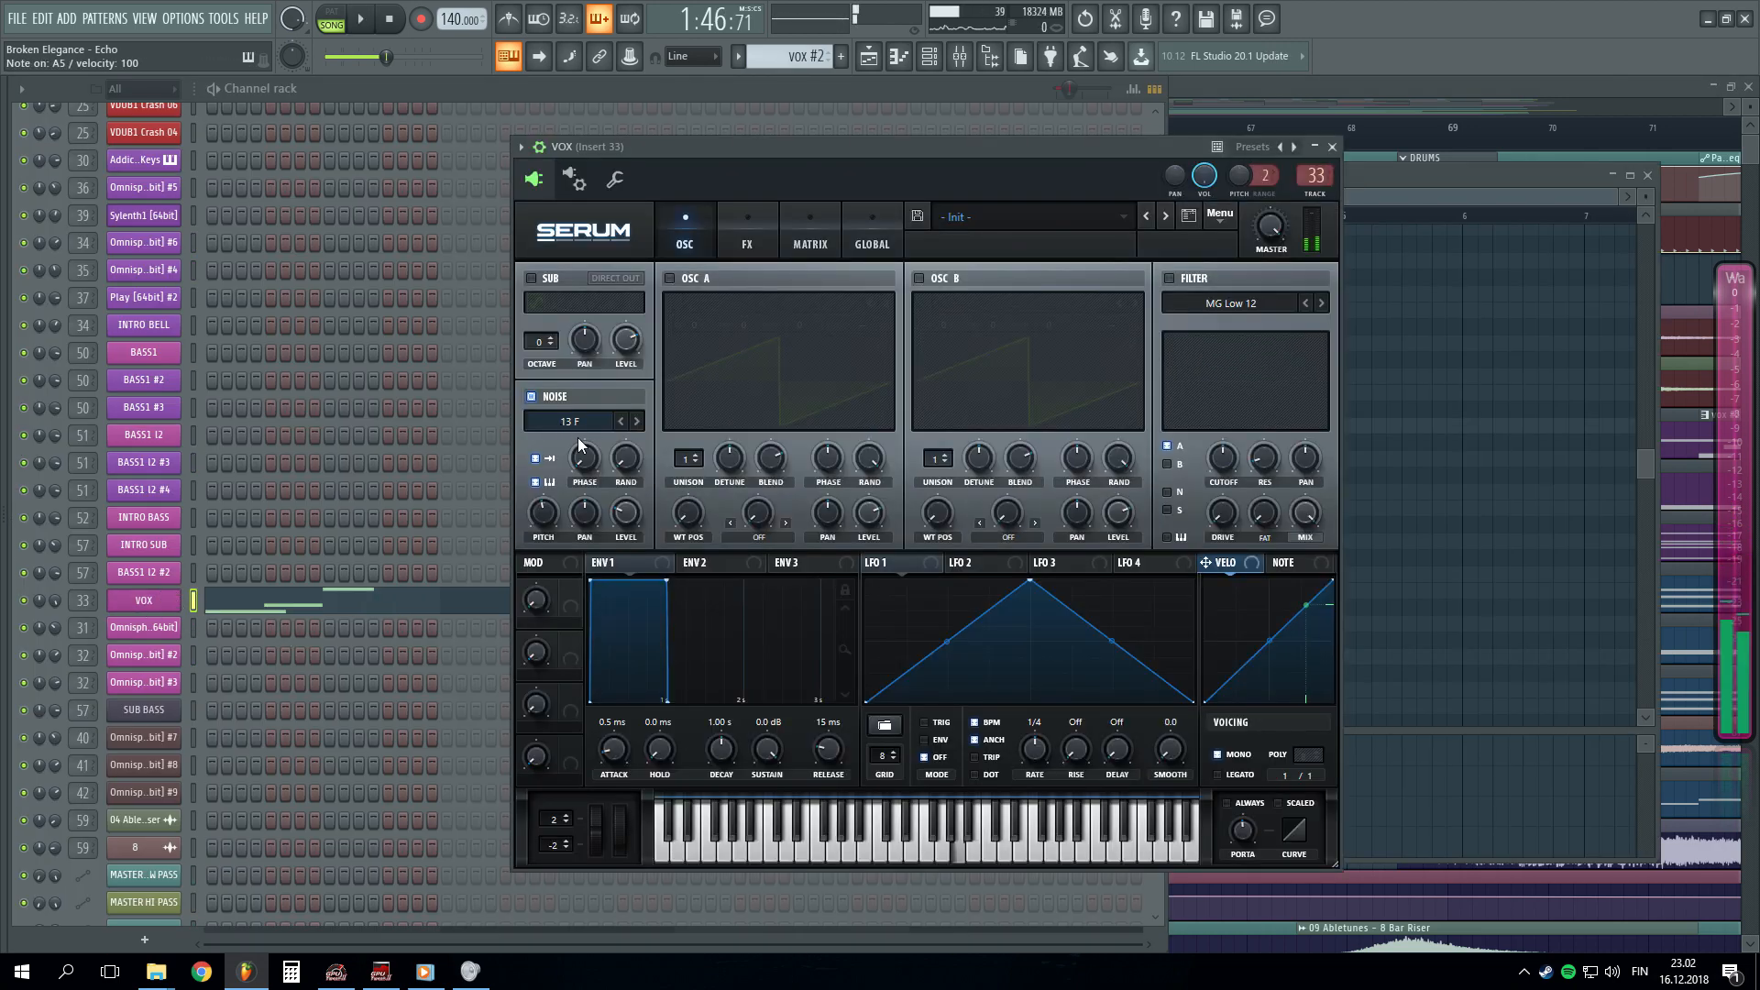
pyautogui.press(',')
pyautogui.press('.')
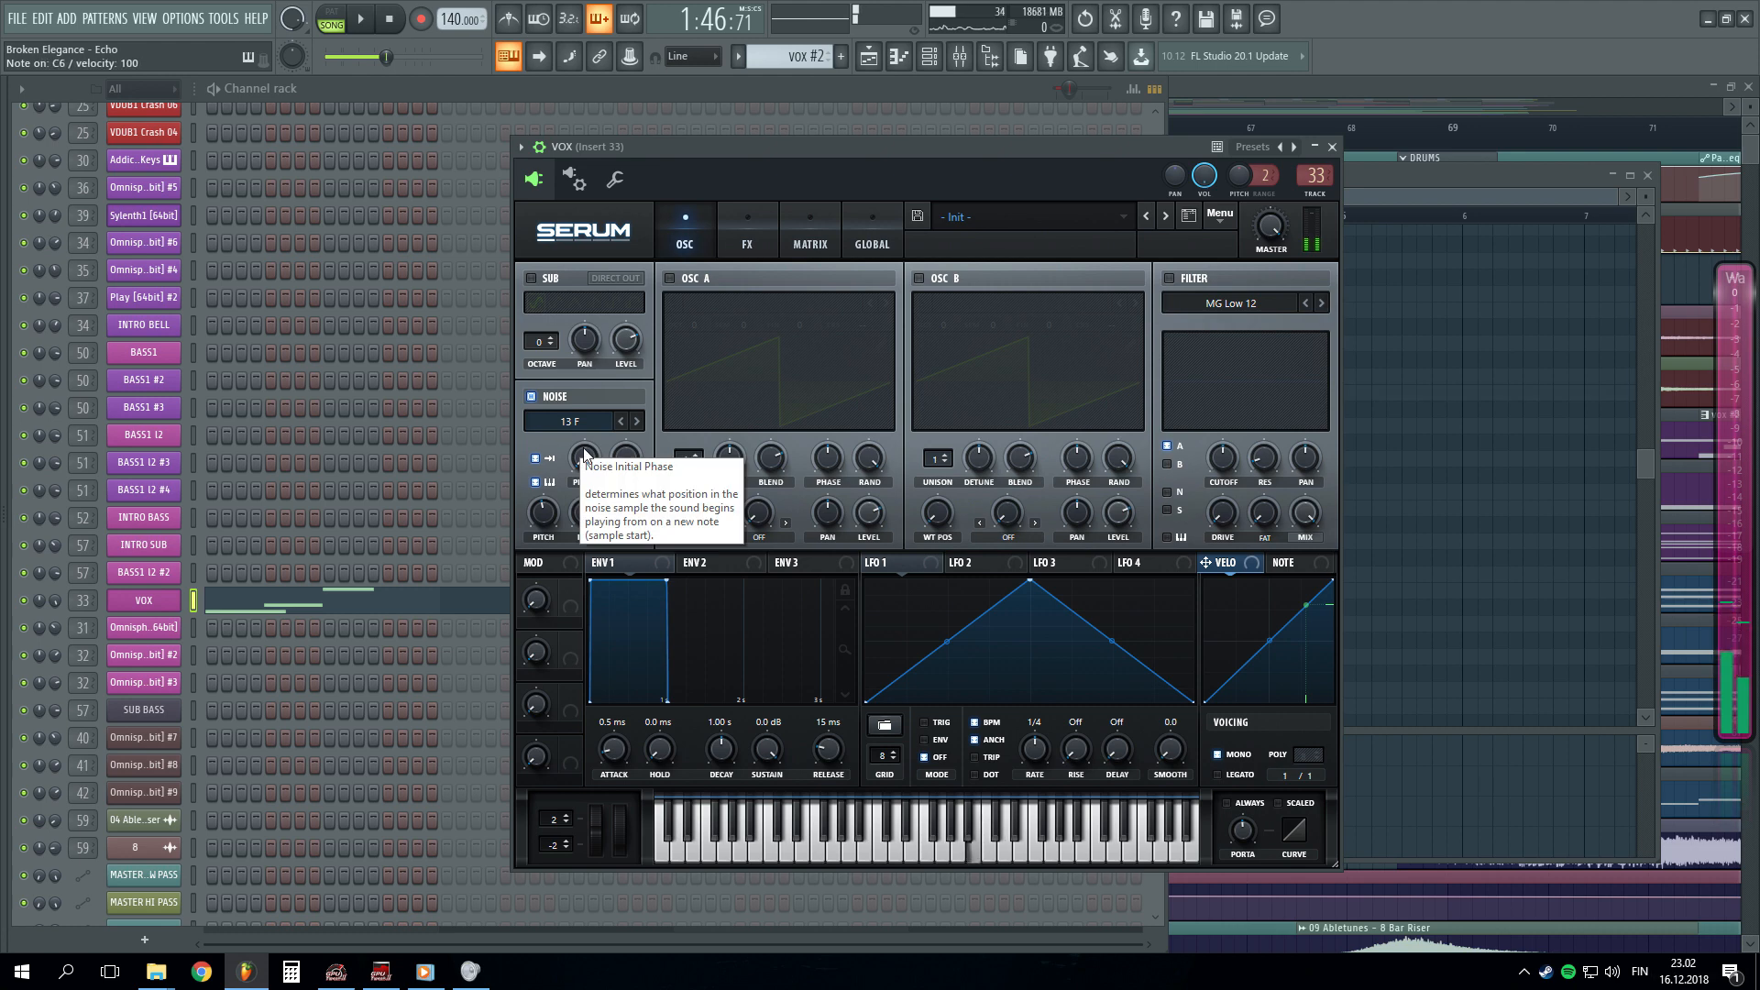
pyautogui.press('b')
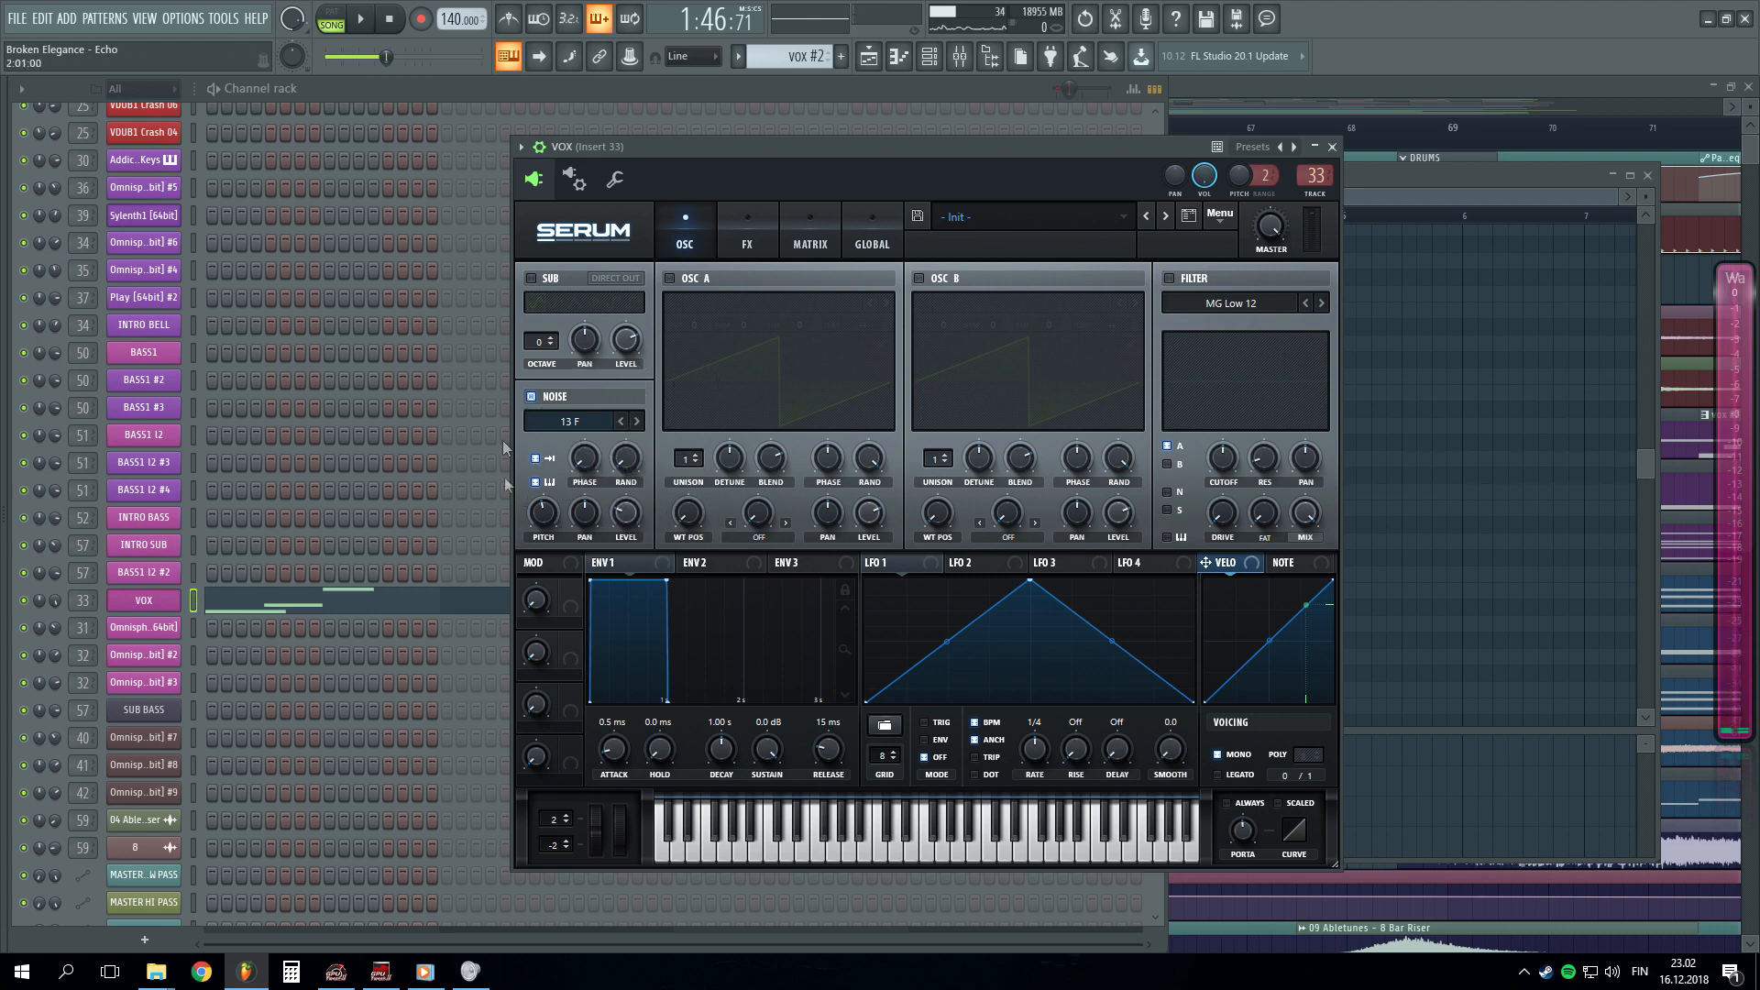
pyautogui.press('b')
# - Inspect the VOX synth's portamento time and effects page, returning to the oscillator page to audition the sound
pyautogui.click(1246, 830)
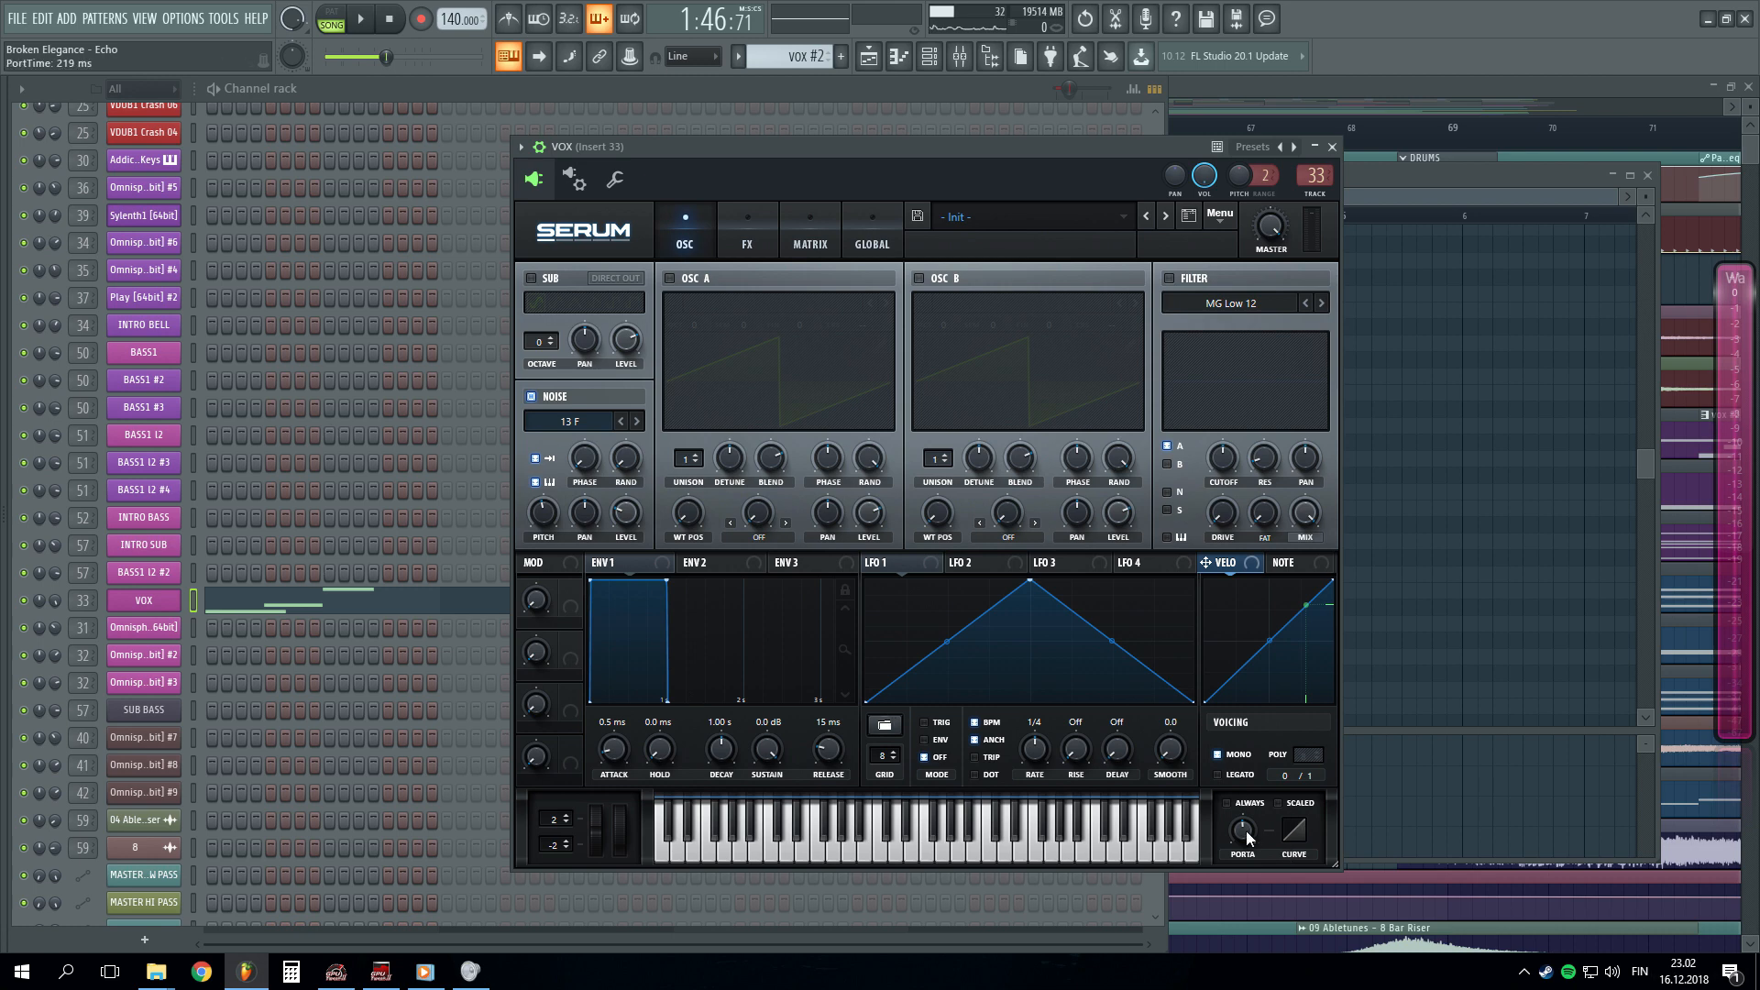
pyautogui.click(744, 233)
pyautogui.click(674, 229)
pyautogui.click(722, 226)
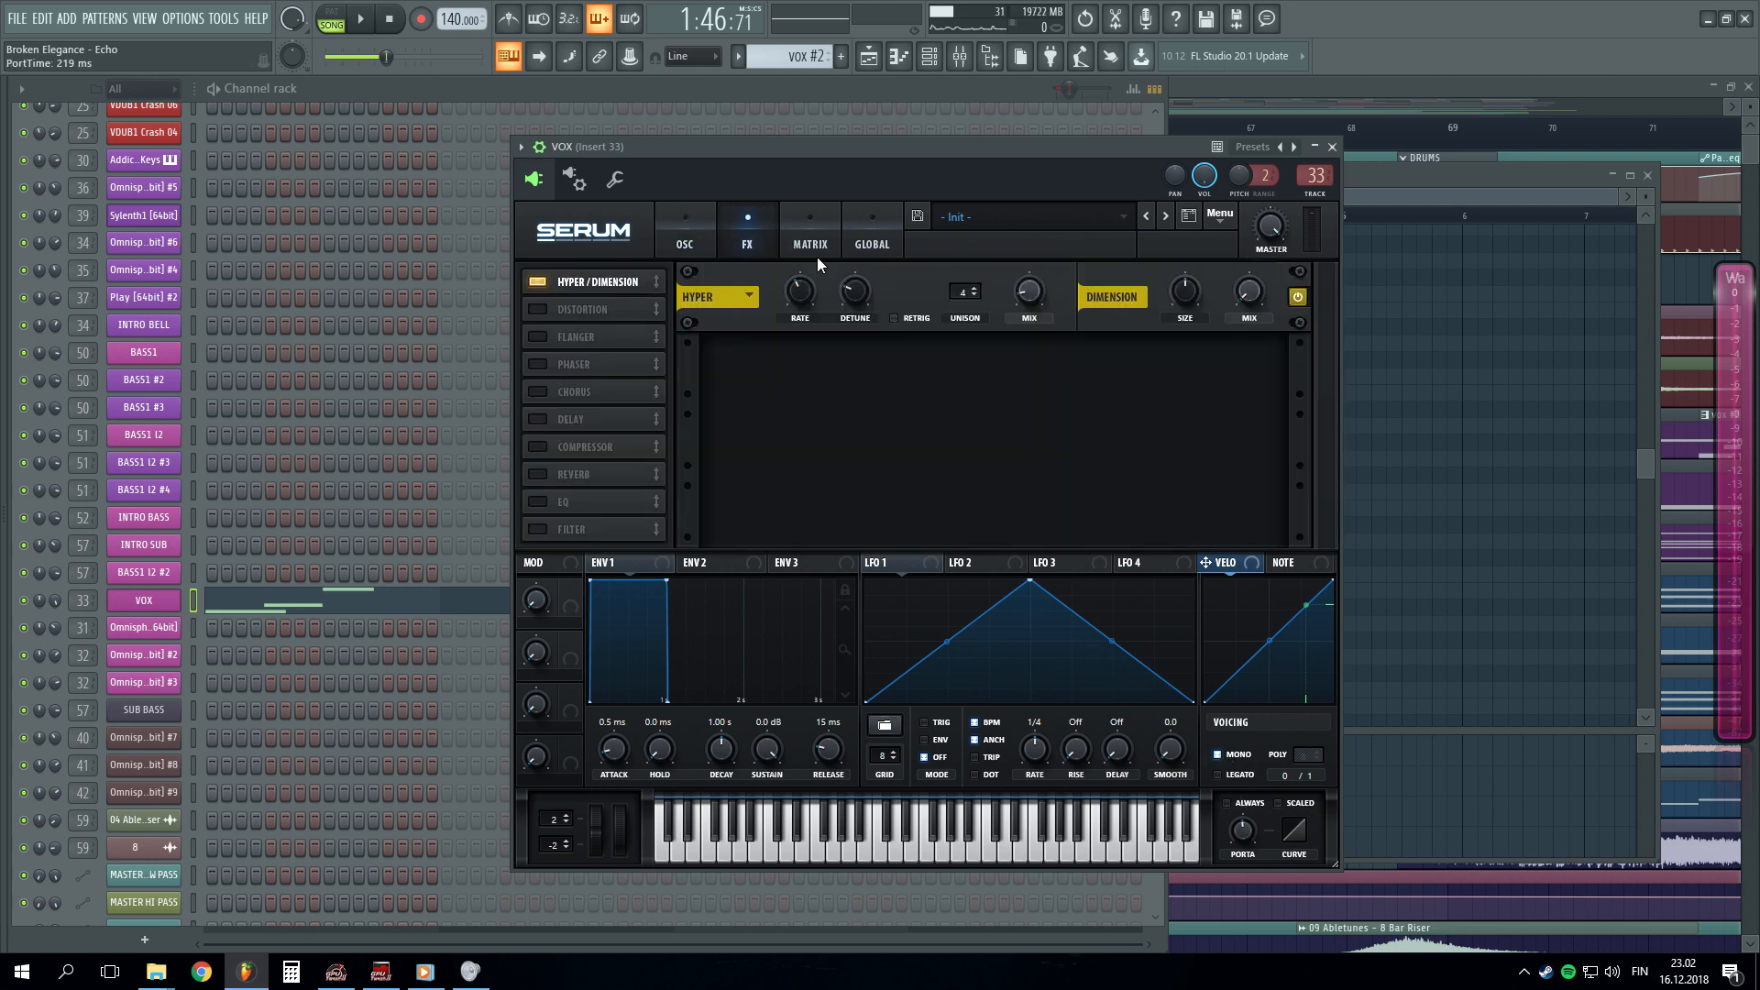
pyautogui.click(688, 222)
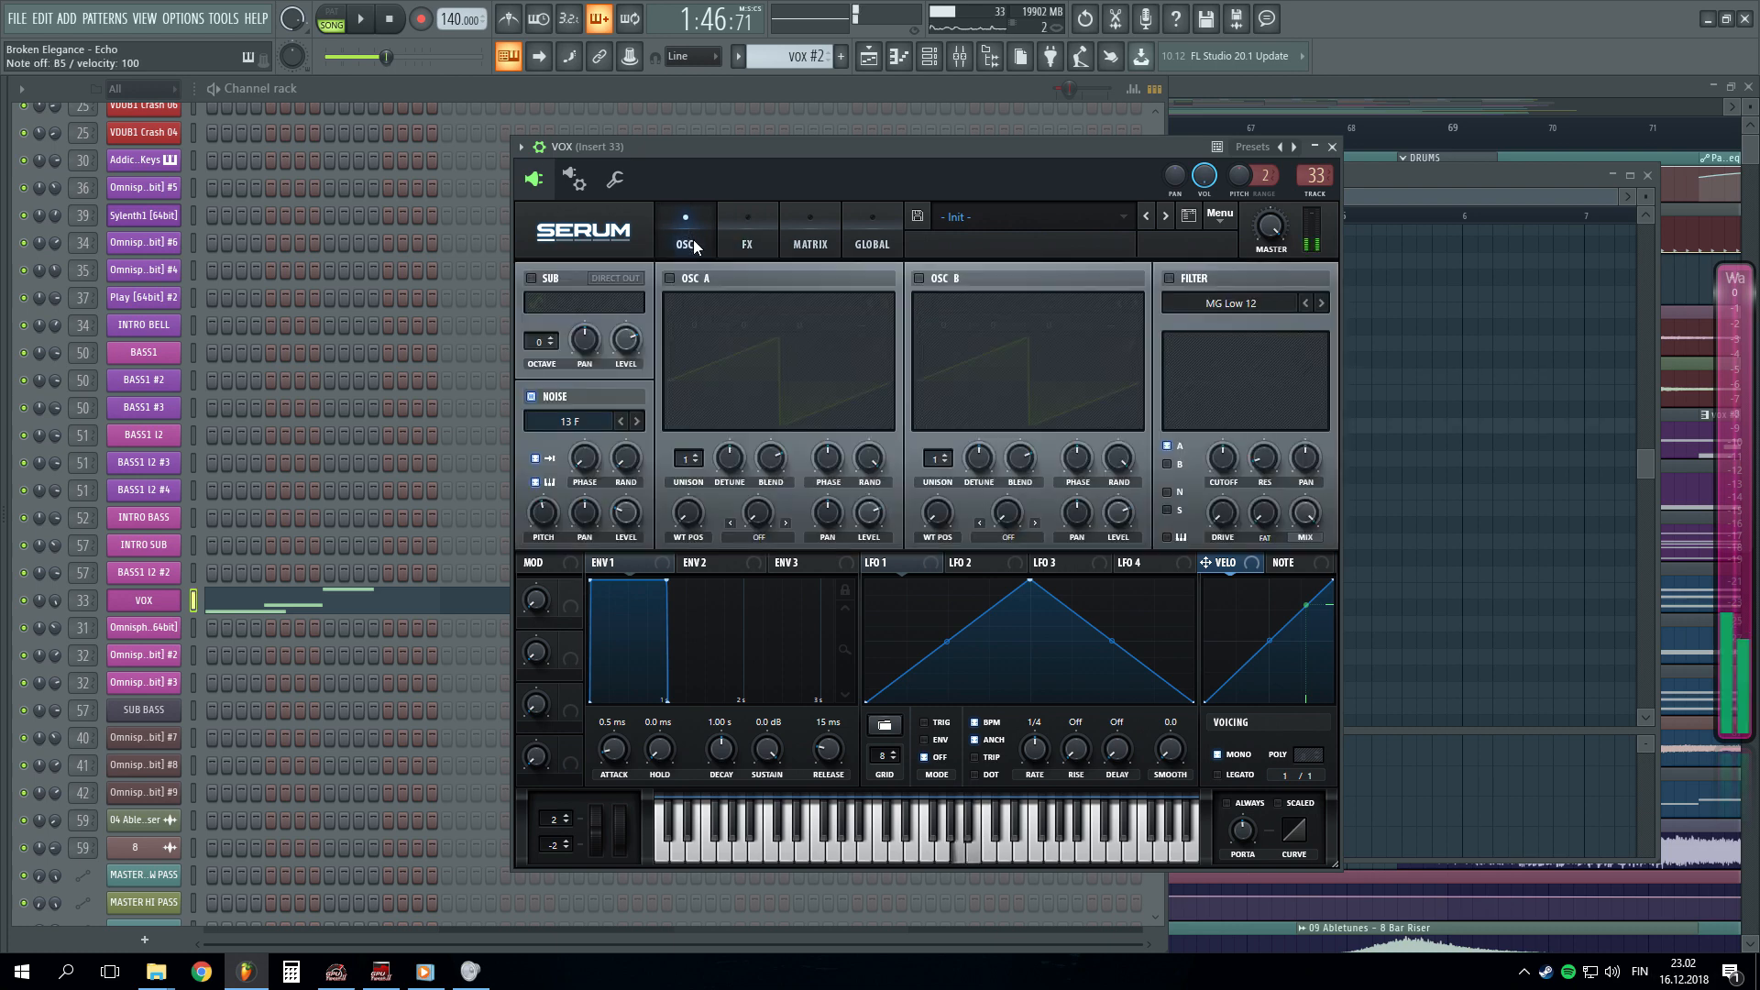
# - Show the mixer with the VOX channel's Insert 33 effects chain
pyautogui.press('F9')
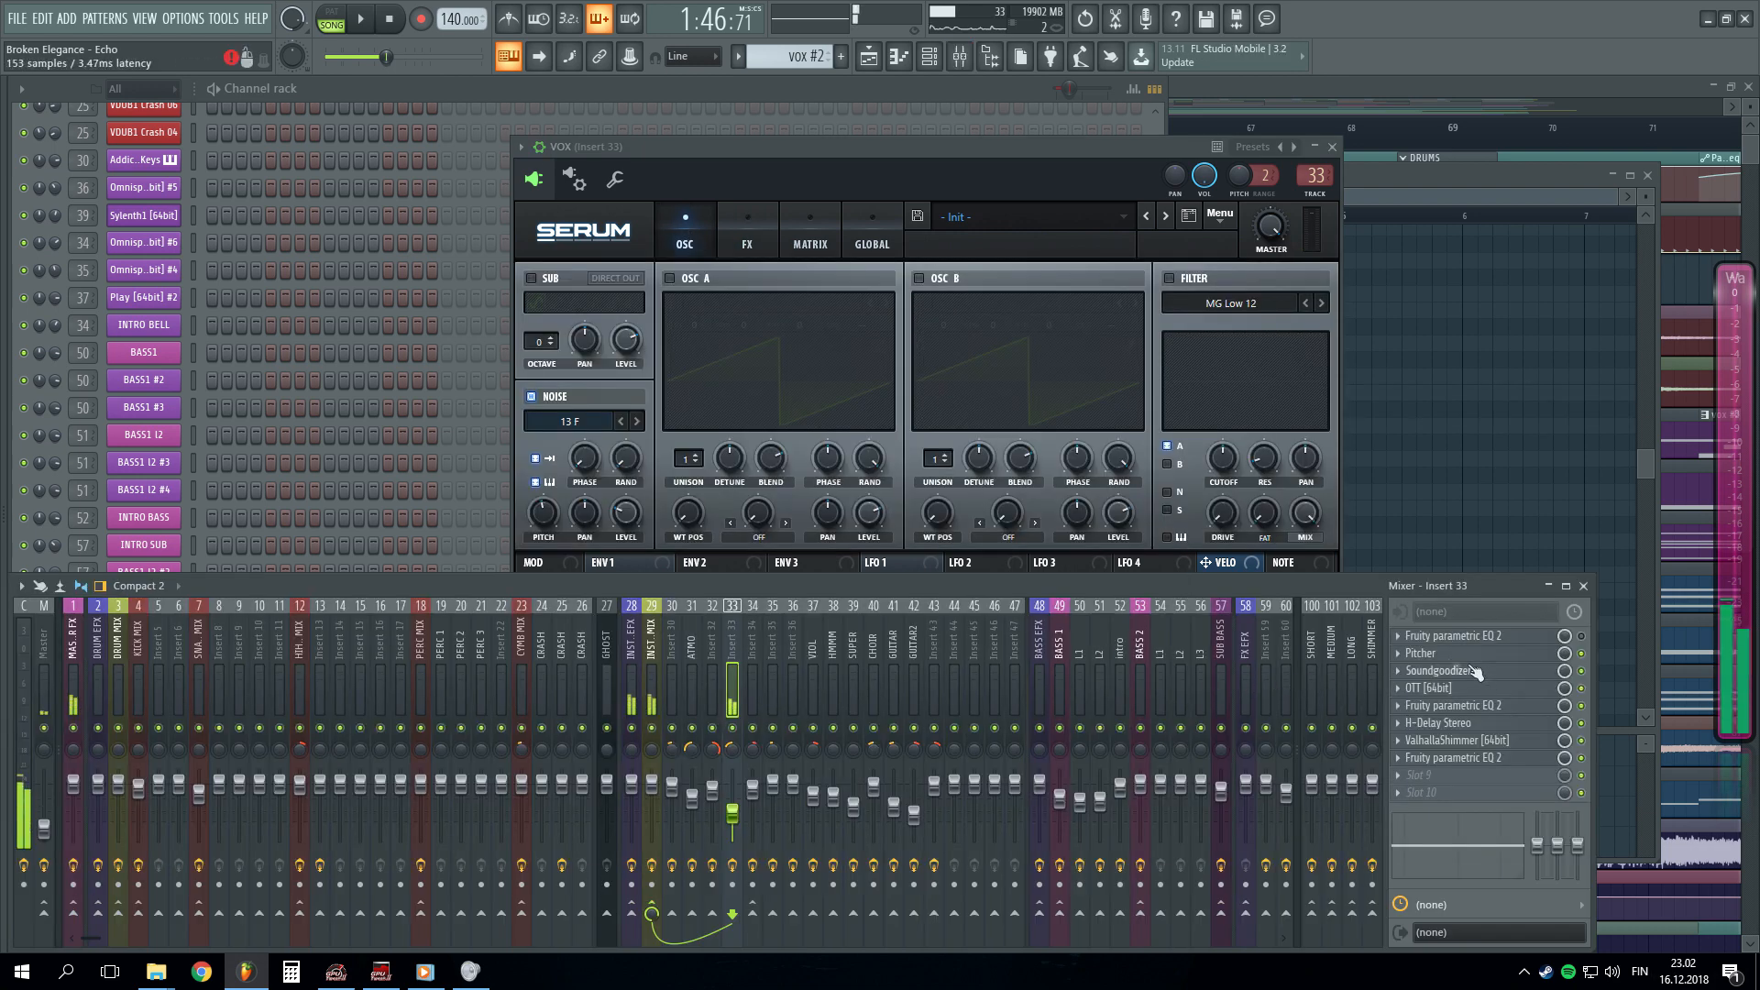
# - Inspect the Pitcher, Soundgoodizer and OTT effects on mixer insert 33, closing their windows after viewing
pyautogui.click(1435, 655)
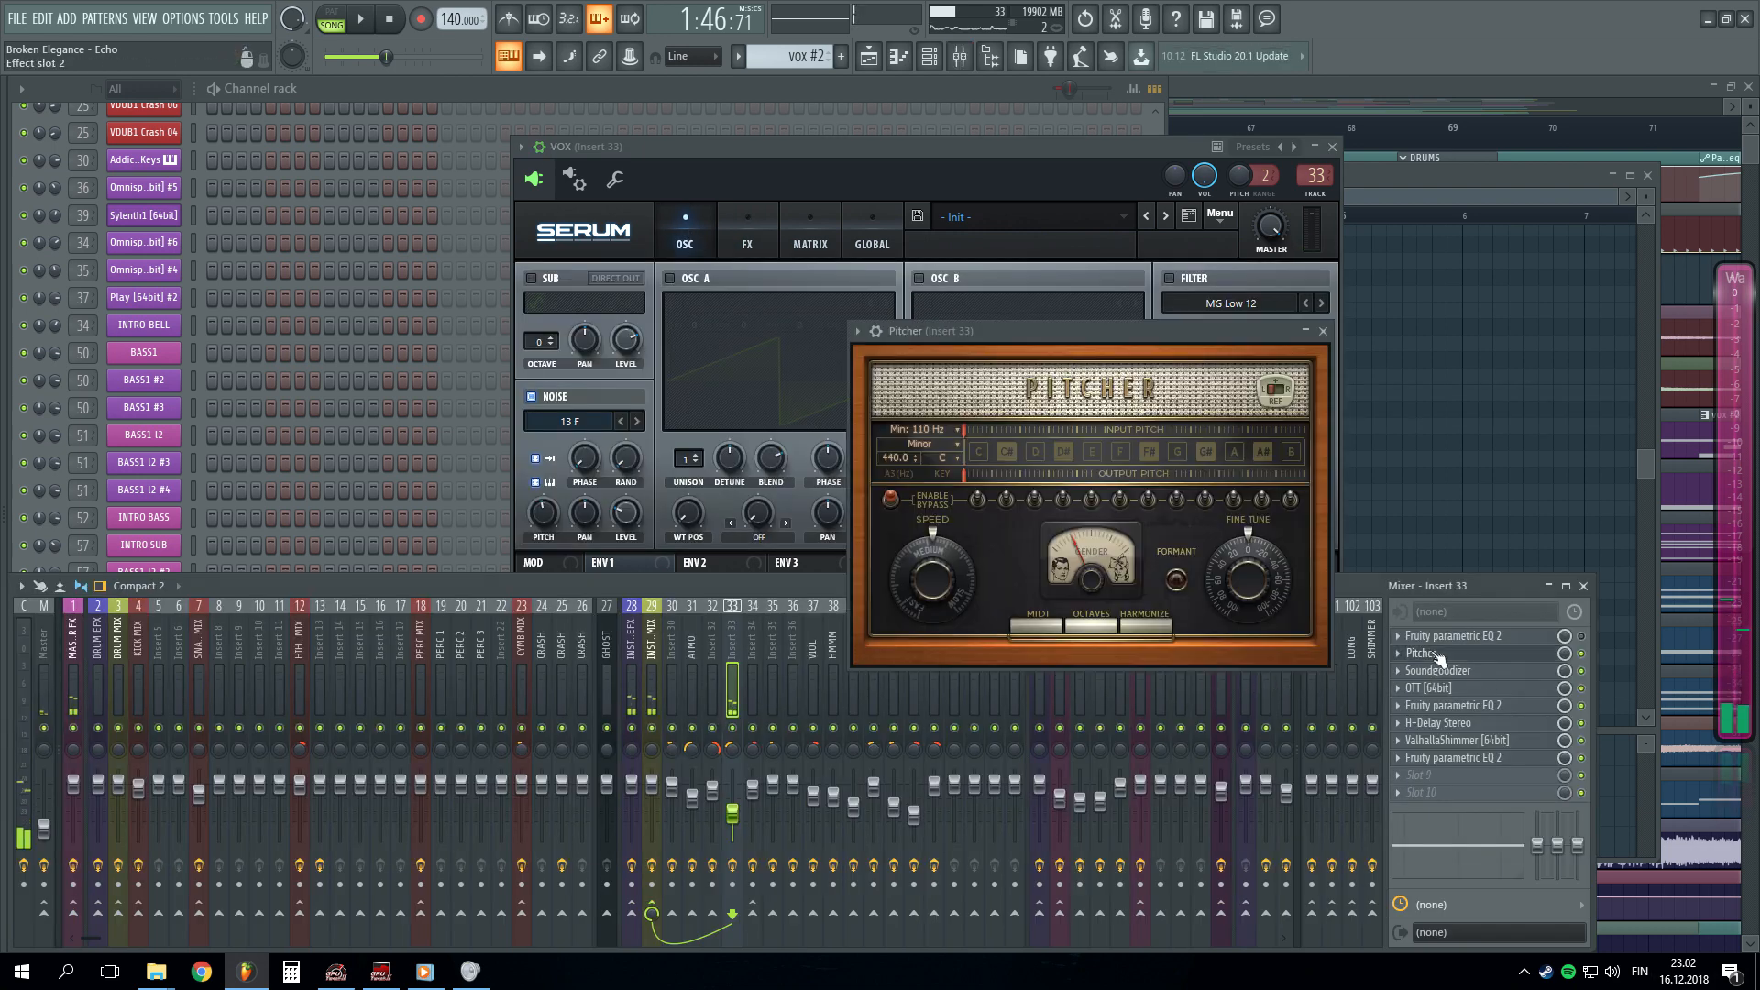
pyautogui.click(1322, 332)
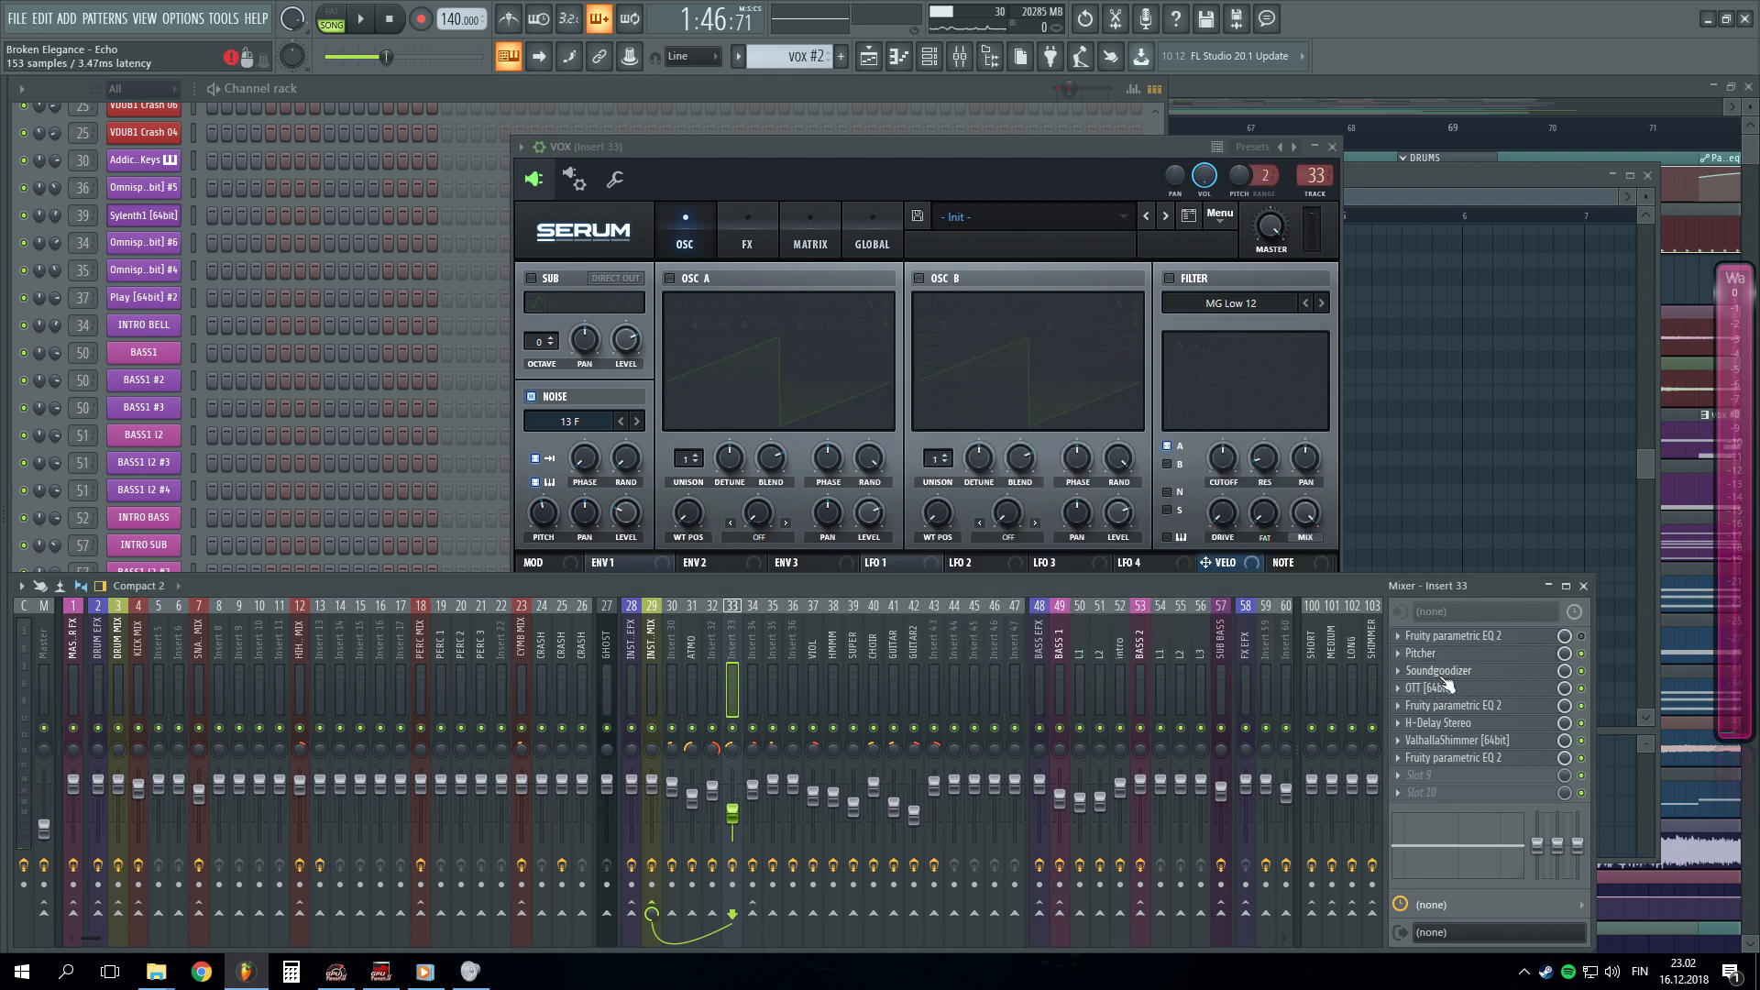
pyautogui.click(1442, 675)
pyautogui.click(1436, 689)
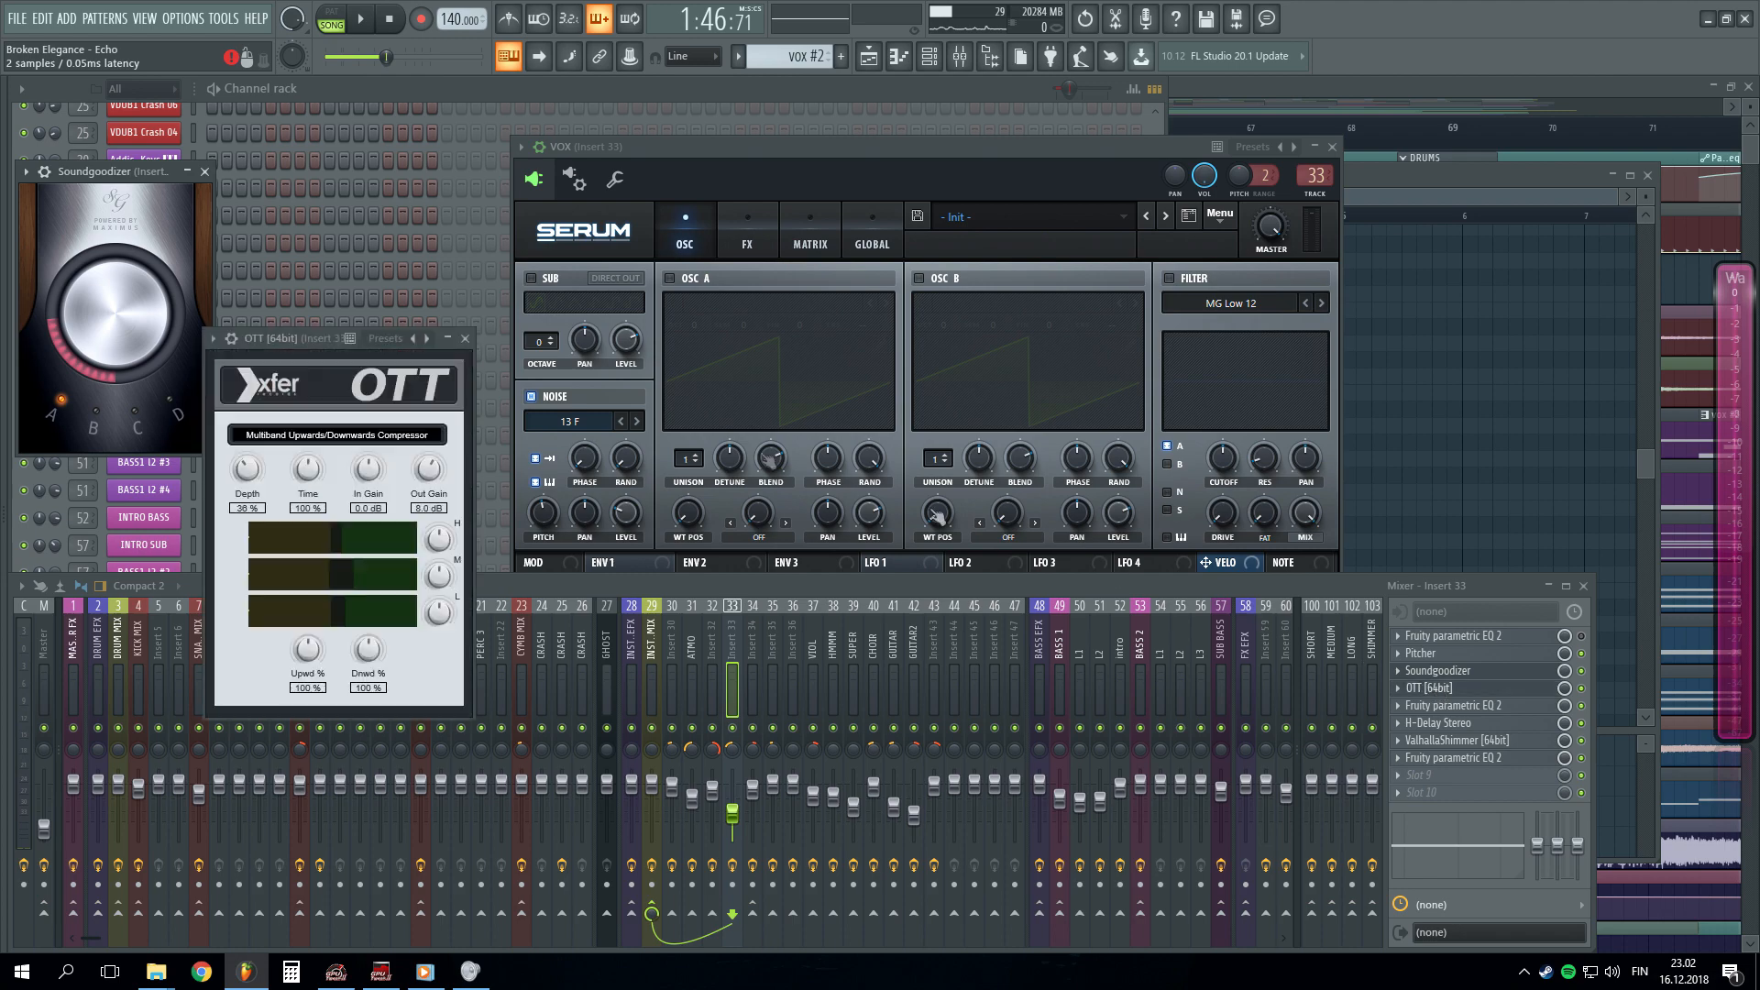
pyautogui.click(465, 339)
pyautogui.click(205, 172)
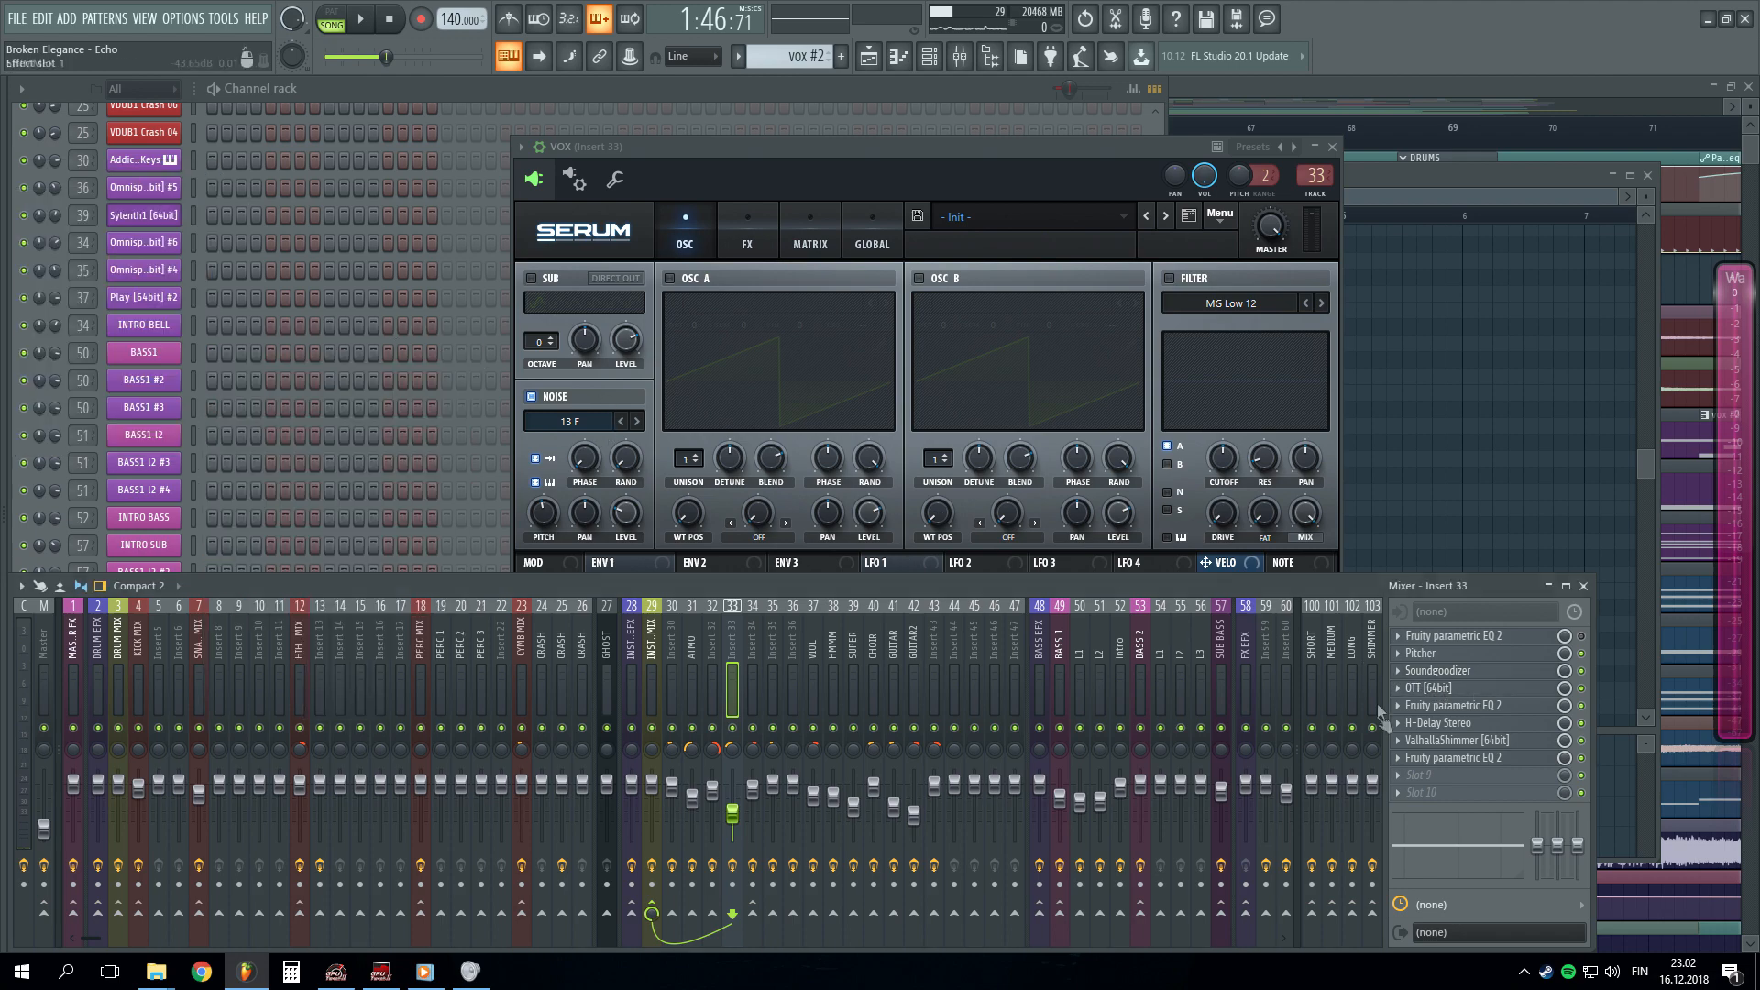
# - Examine insert 33's second Fruity parametric EQ 2, H-Delay Stereo and ValhallaShimmer settings while sounding test notes, and close each window
pyautogui.click(1436, 706)
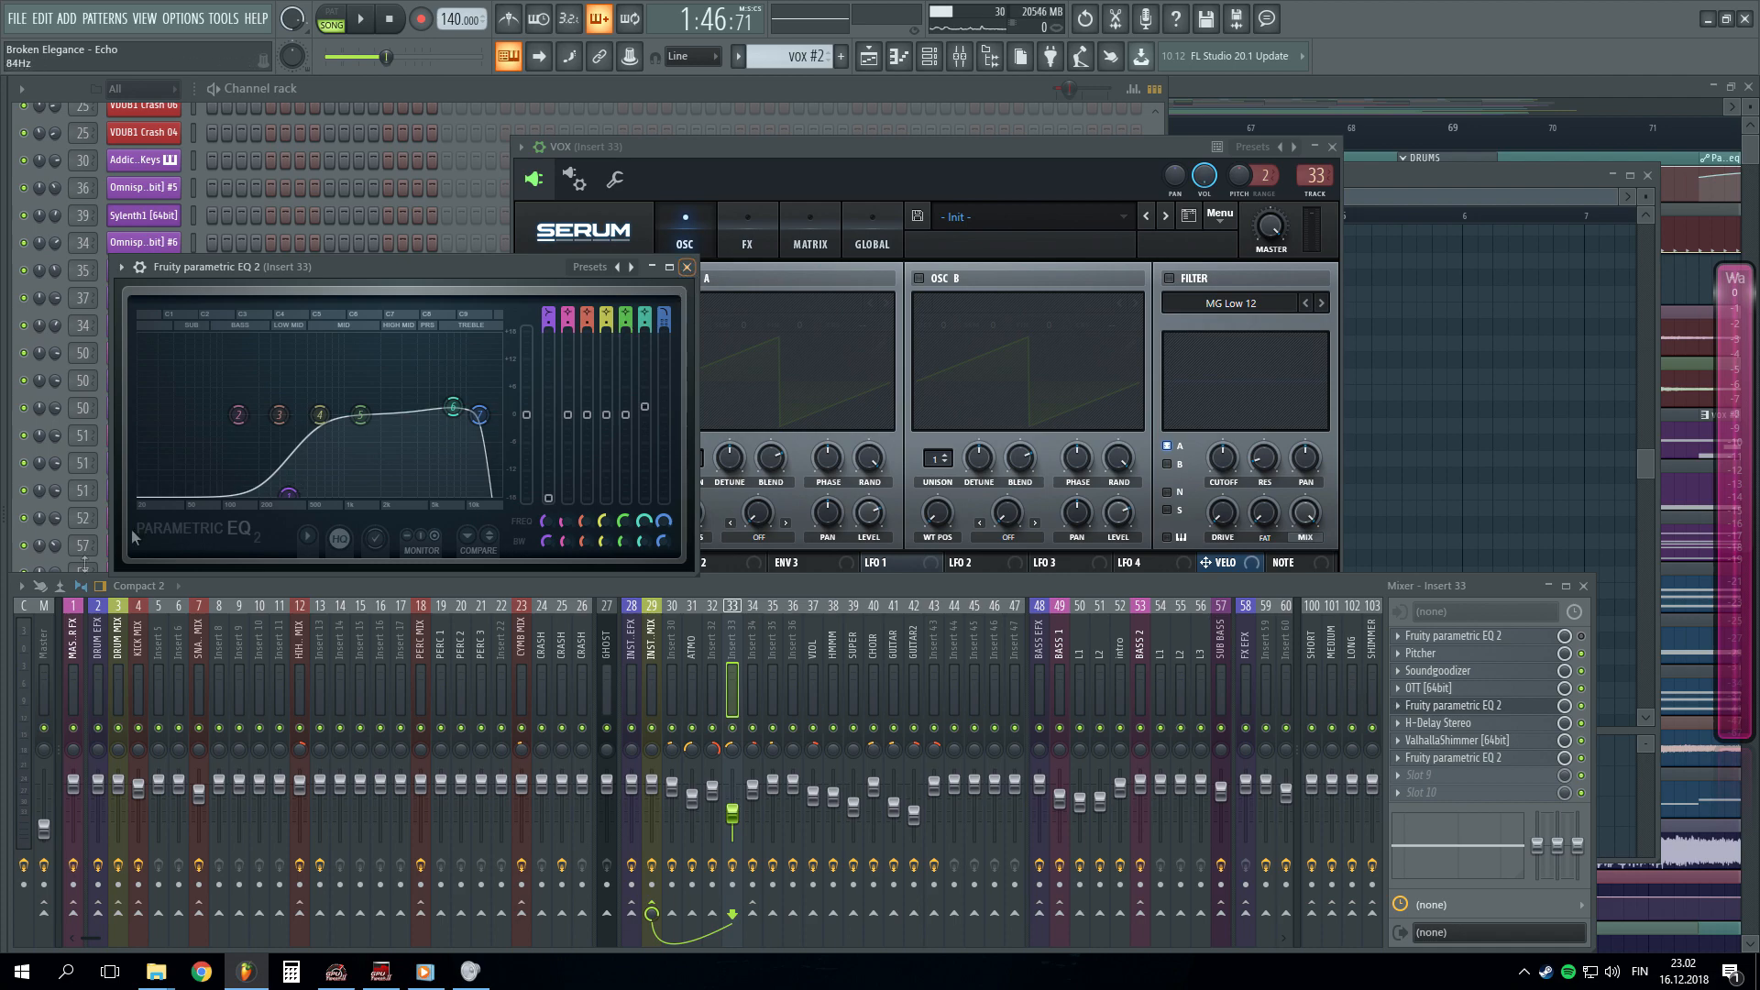
pyautogui.click(686, 266)
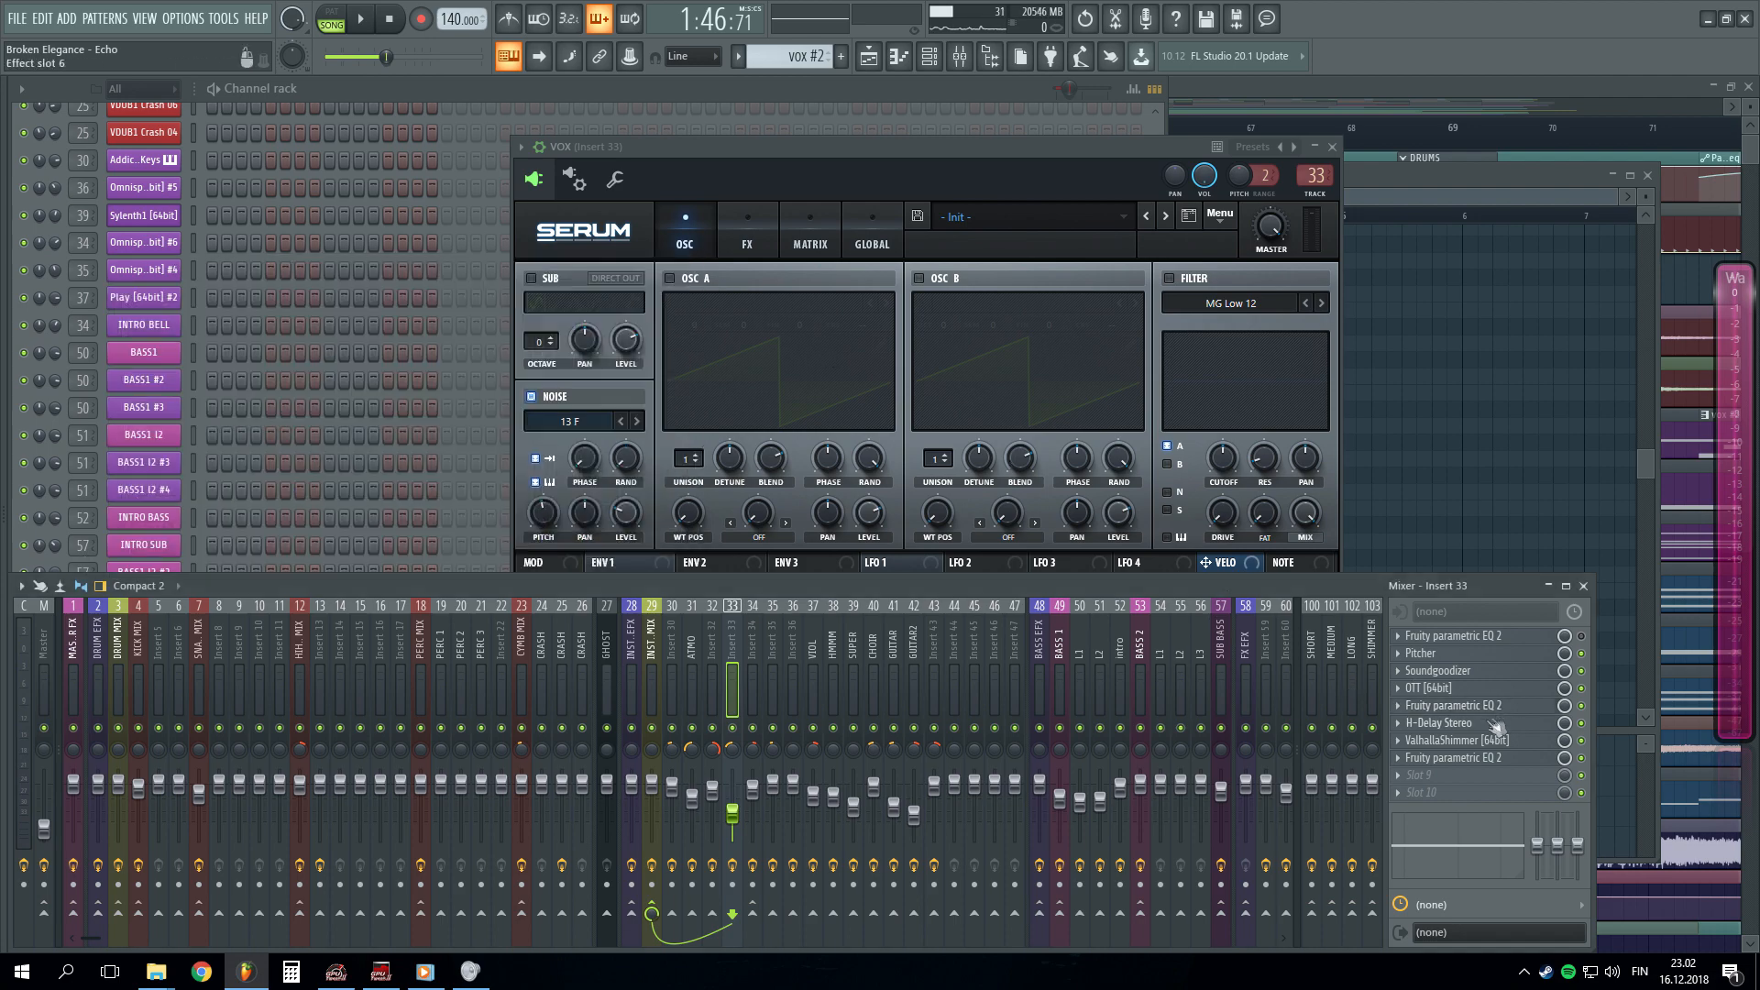
pyautogui.click(1438, 722)
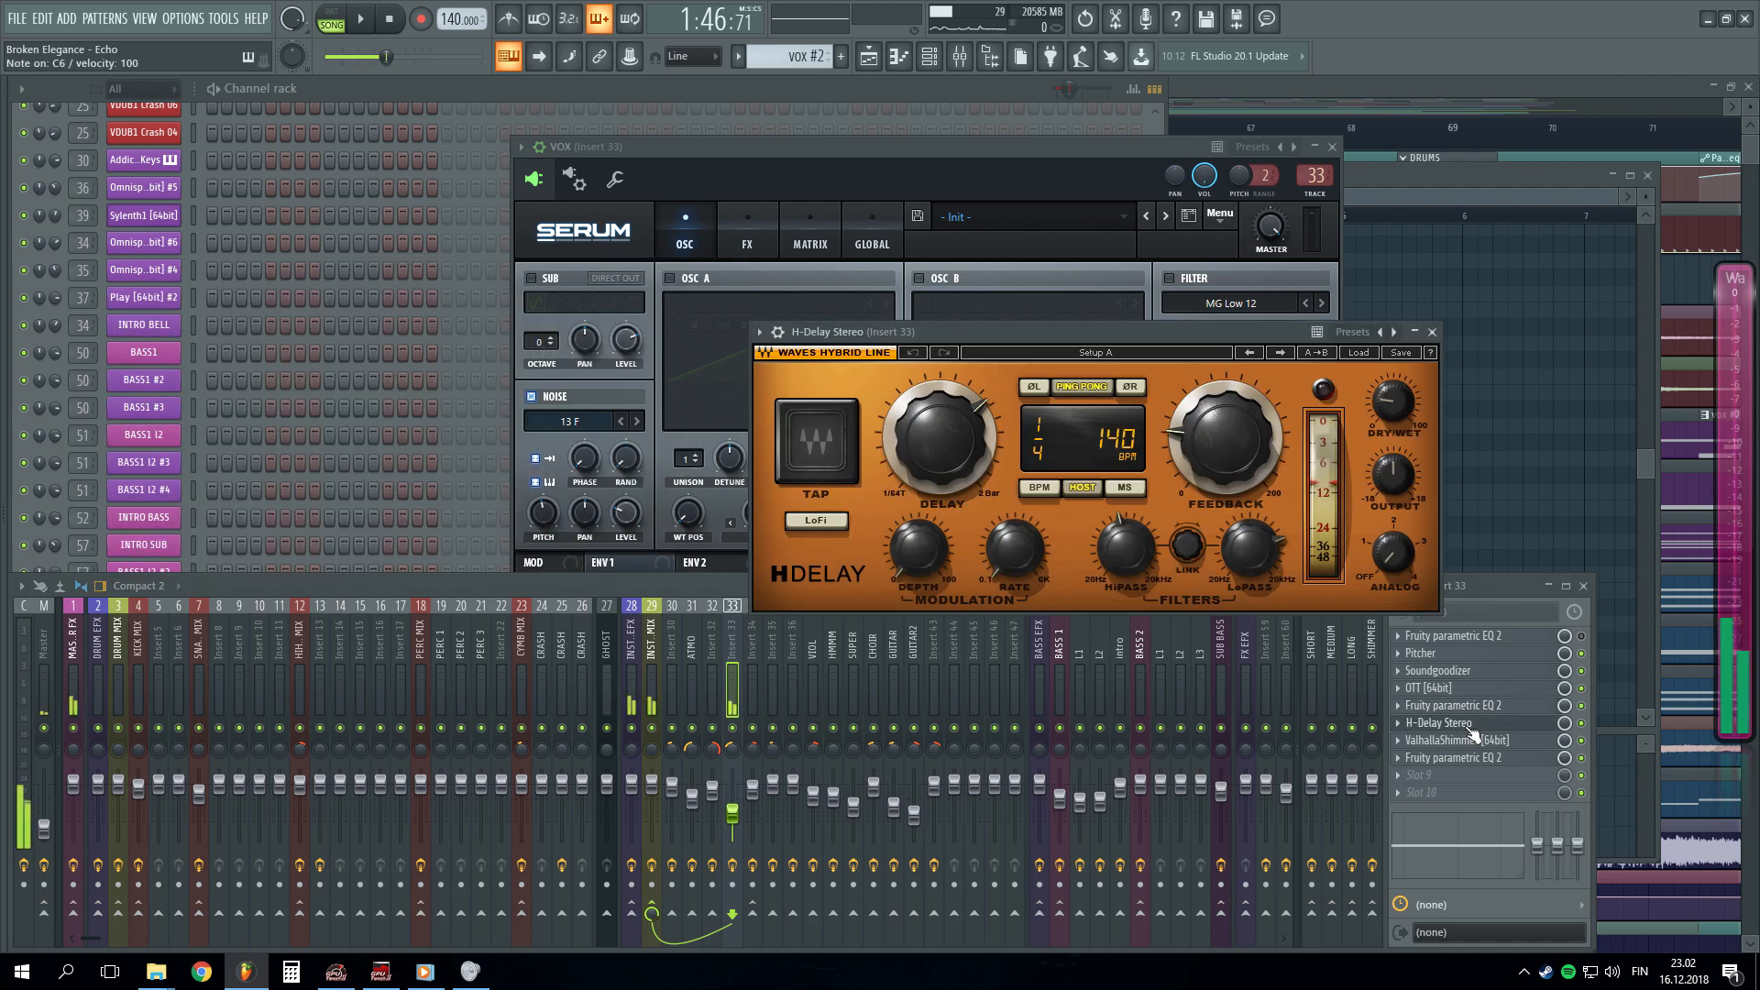
pyautogui.click(1433, 333)
pyautogui.click(1471, 741)
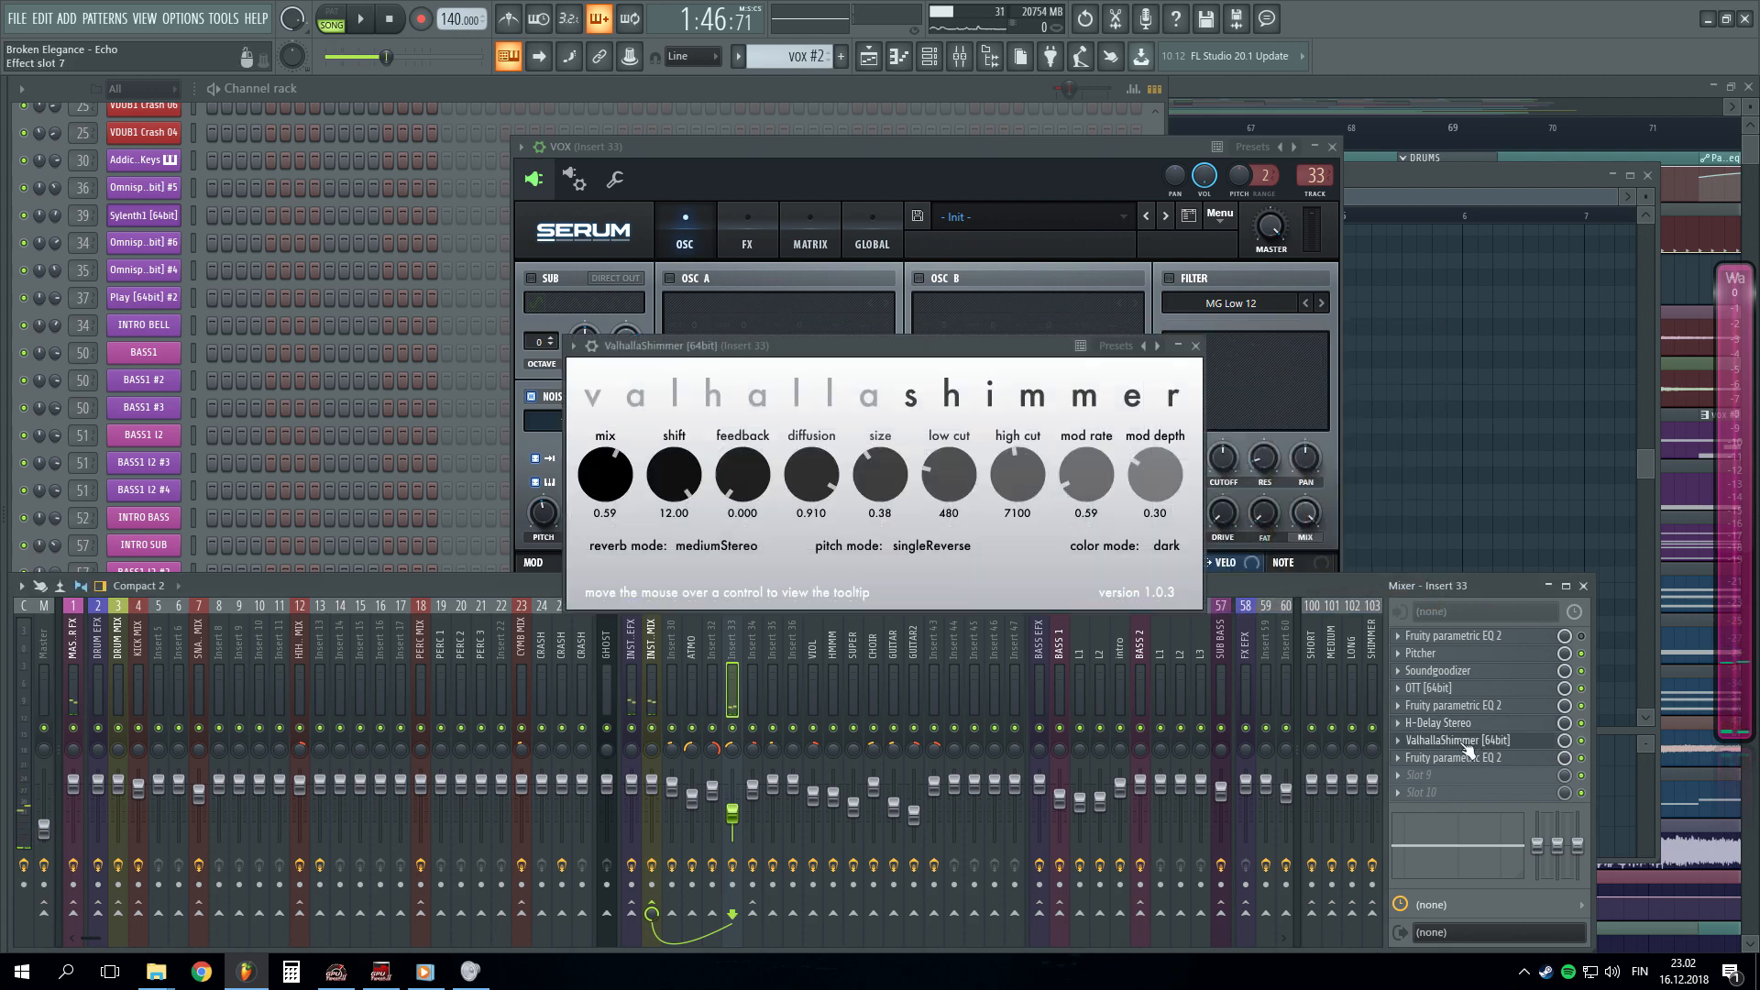
pyautogui.press('n')
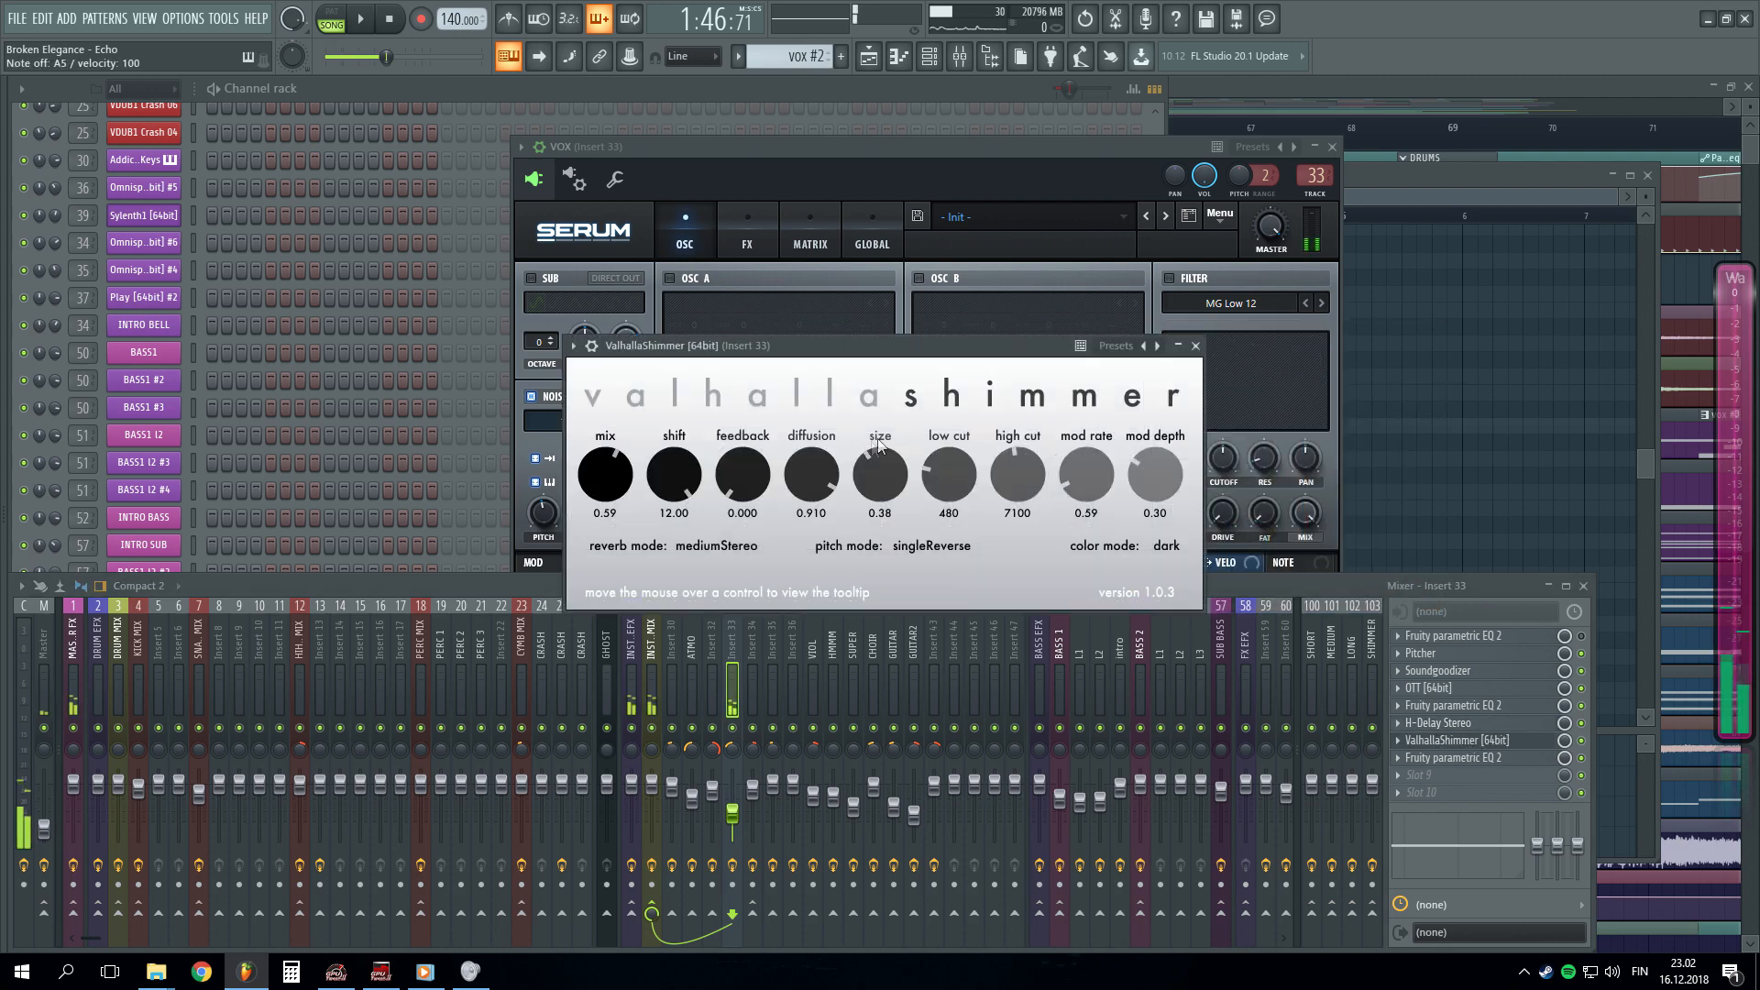
pyautogui.click(1195, 346)
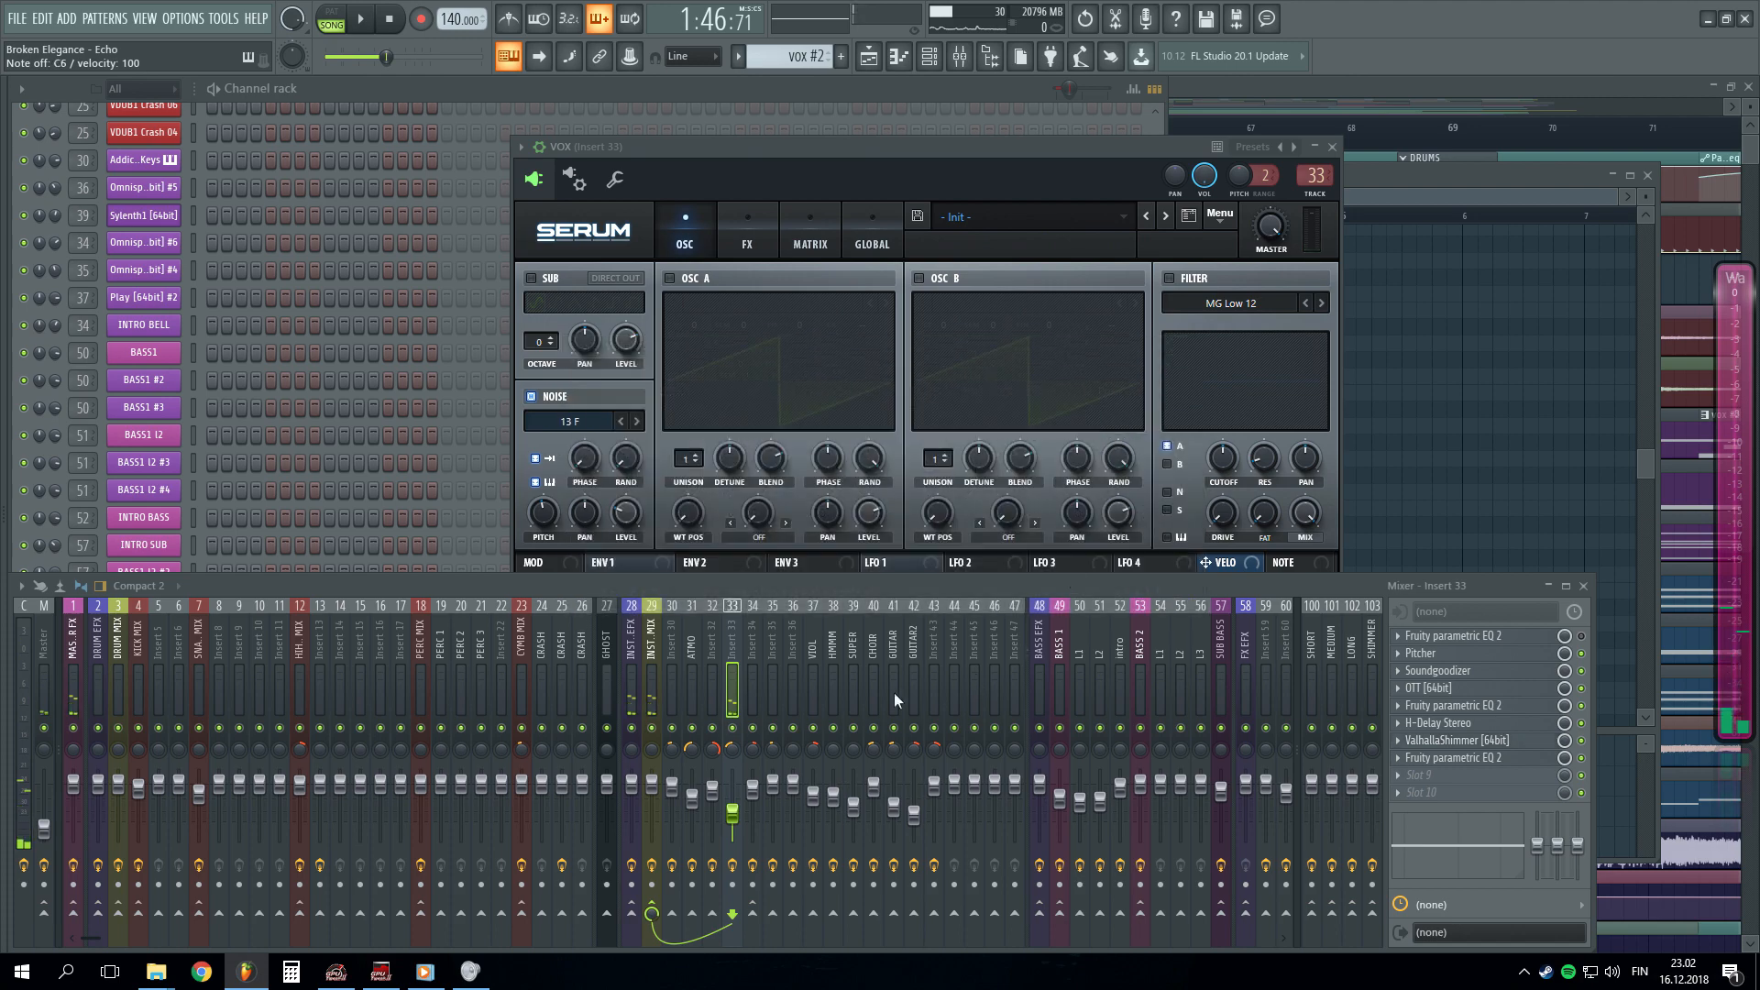
# - Return to the playlist arrangement and place the playhead just before the BREAKDOWN marker
pyautogui.click(1295, 87)
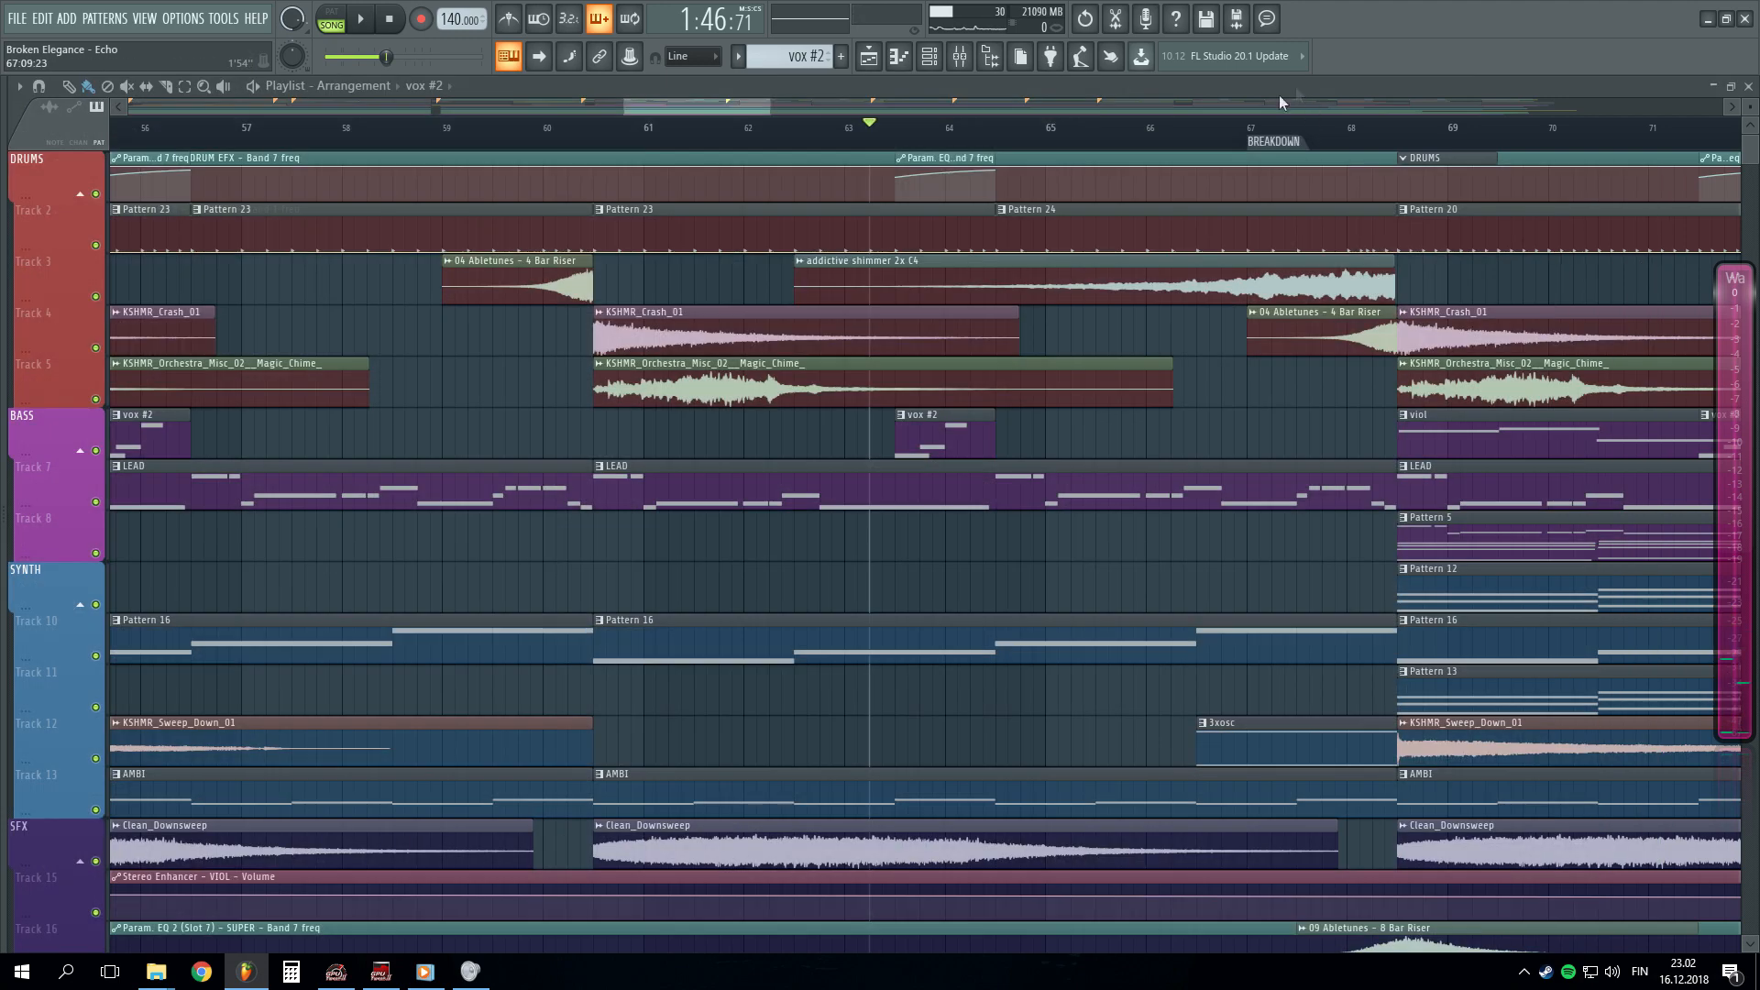
pyautogui.scroll(-6, 952, 131)
pyautogui.scroll(-5, 1006, 562)
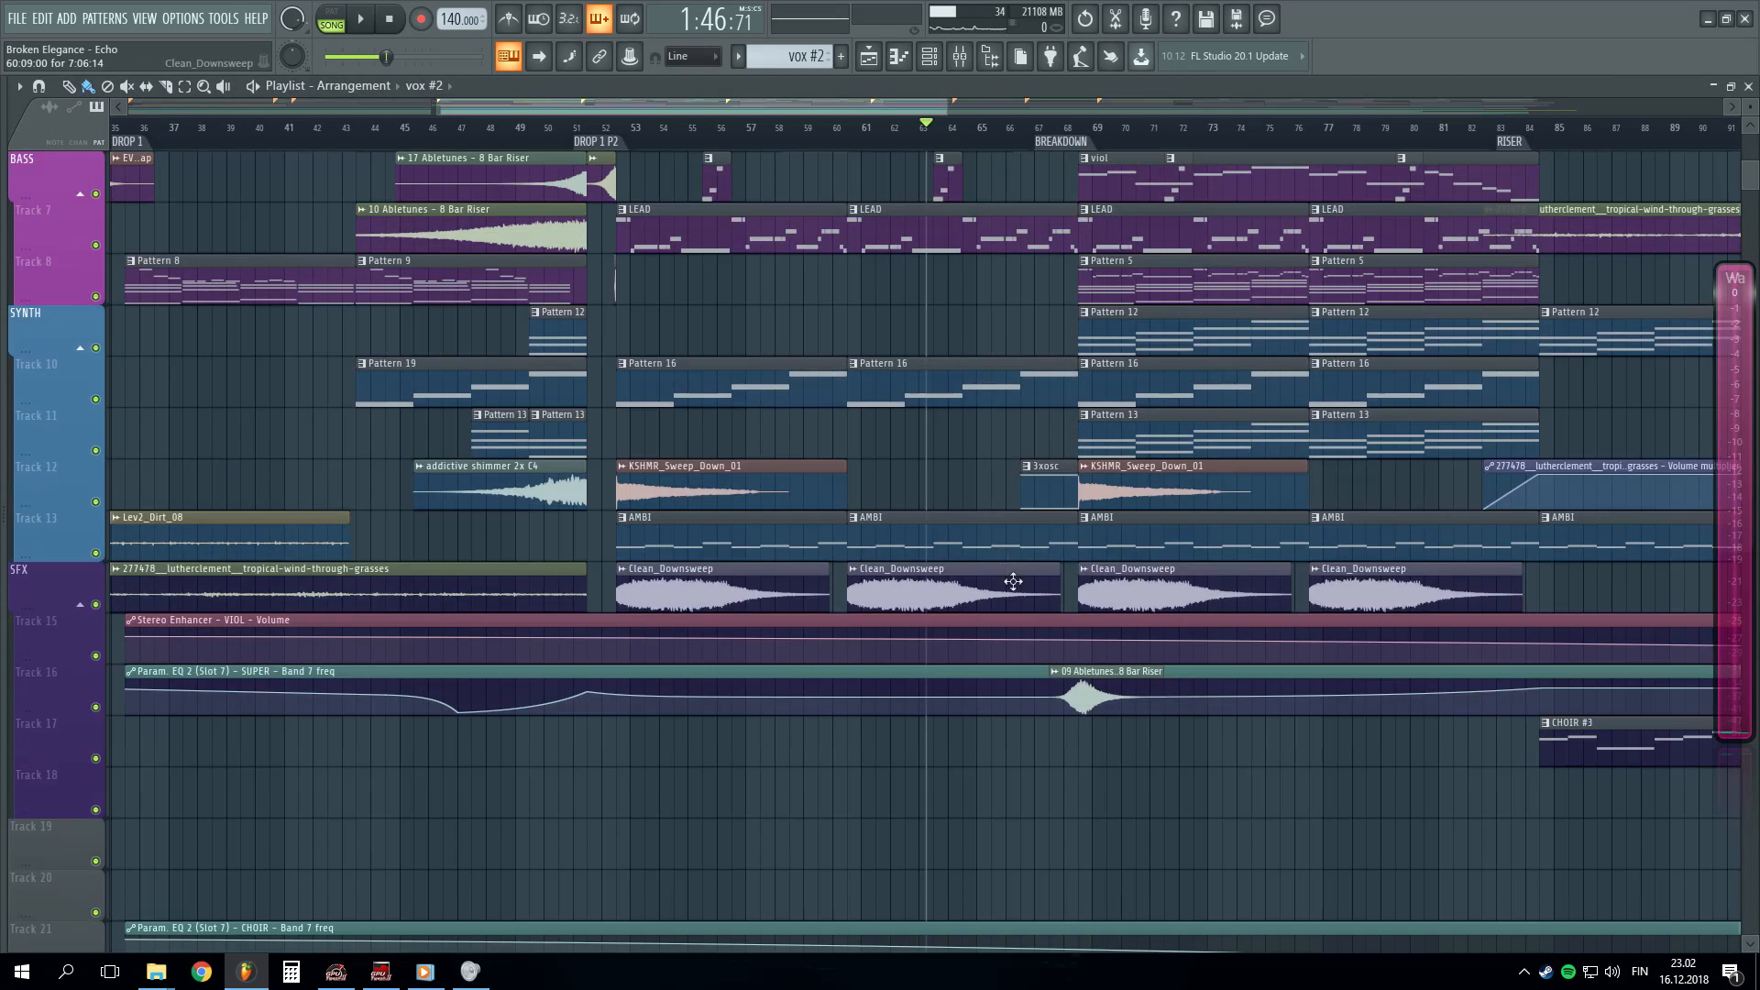
pyautogui.scroll(5, 1009, 366)
pyautogui.click(1021, 140)
pyautogui.scroll(-3, 1023, 142)
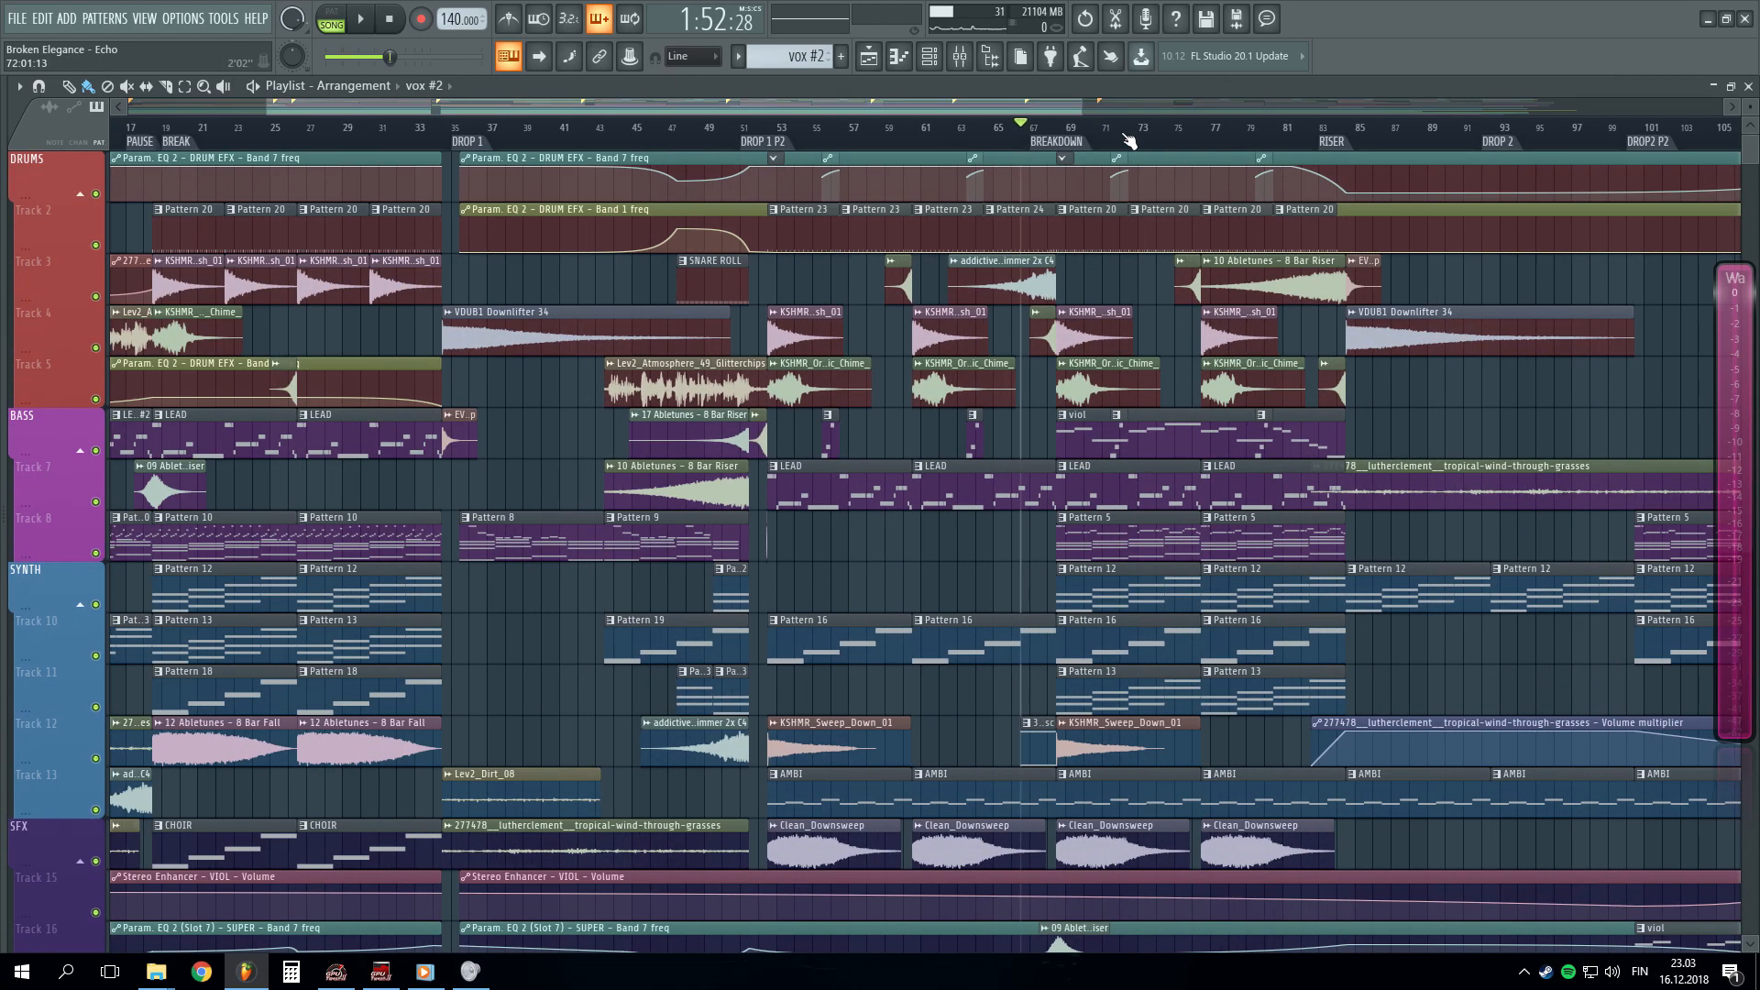
pyautogui.scroll(3, 1128, 139)
pyautogui.scroll(-3, 1458, 140)
pyautogui.scroll(3, 1527, 136)
pyautogui.scroll(1, 1531, 140)
# - Play the arrangement into the breakdown section and stop playback
pyautogui.press('space')
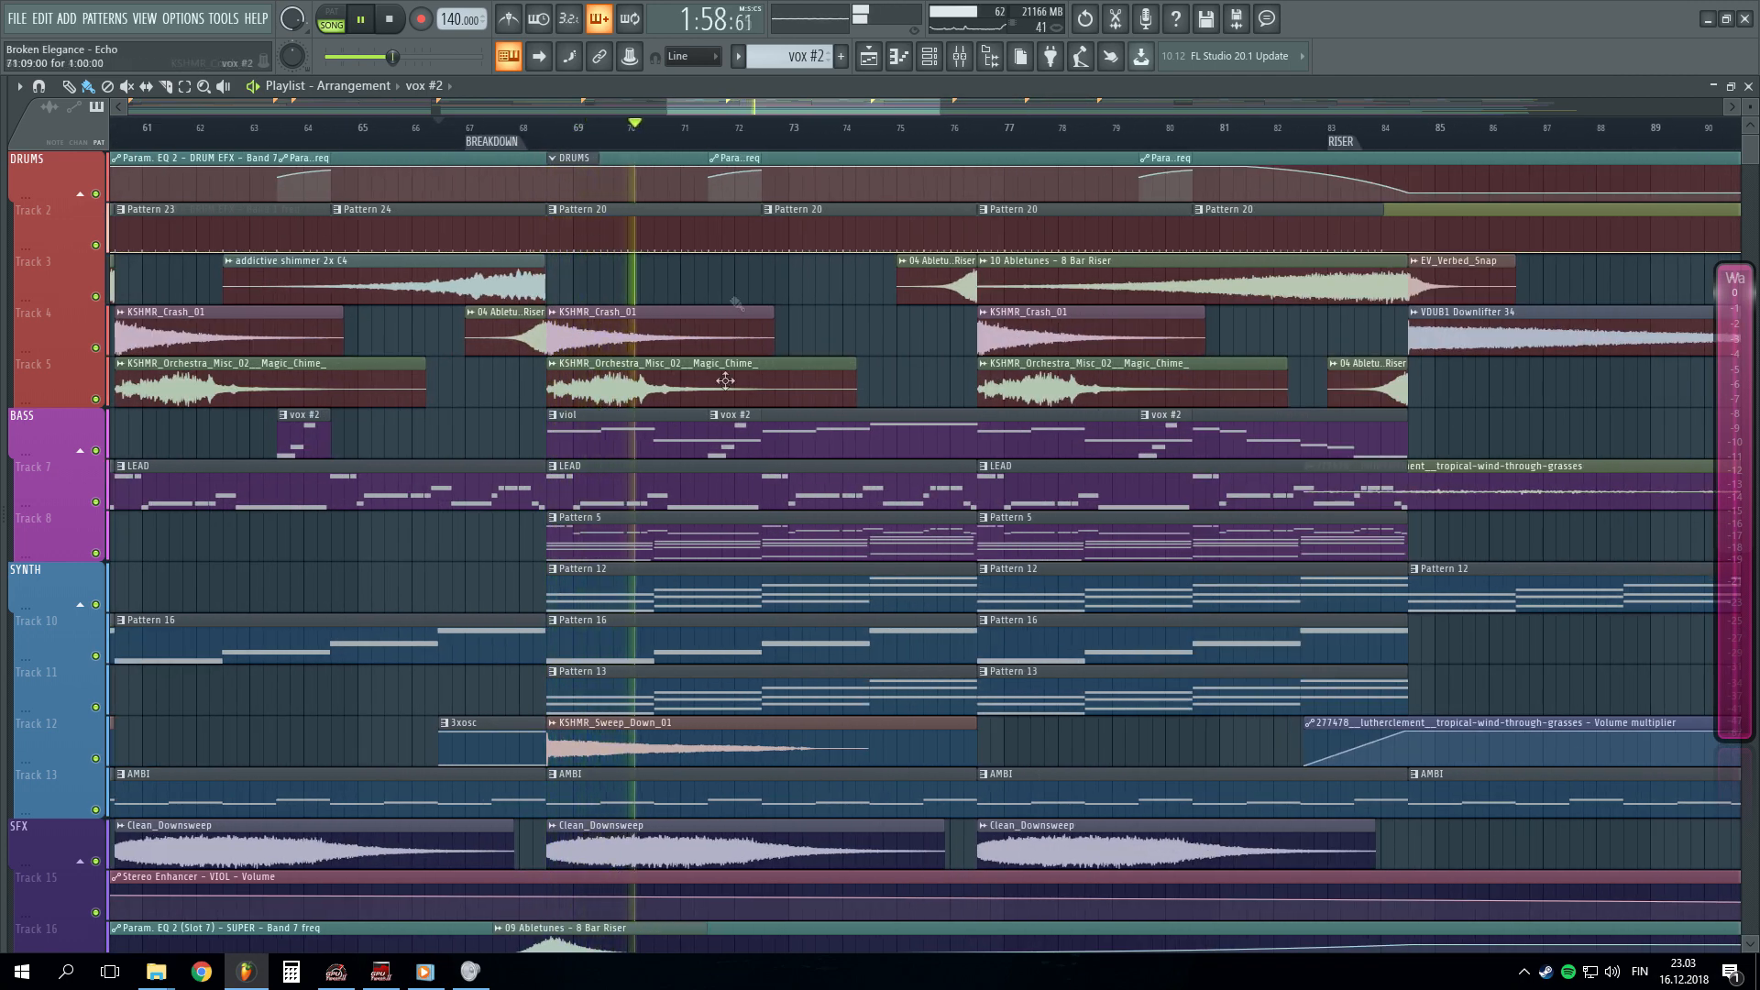
pyautogui.scroll(-3, 794, 147)
pyautogui.scroll(3, 794, 152)
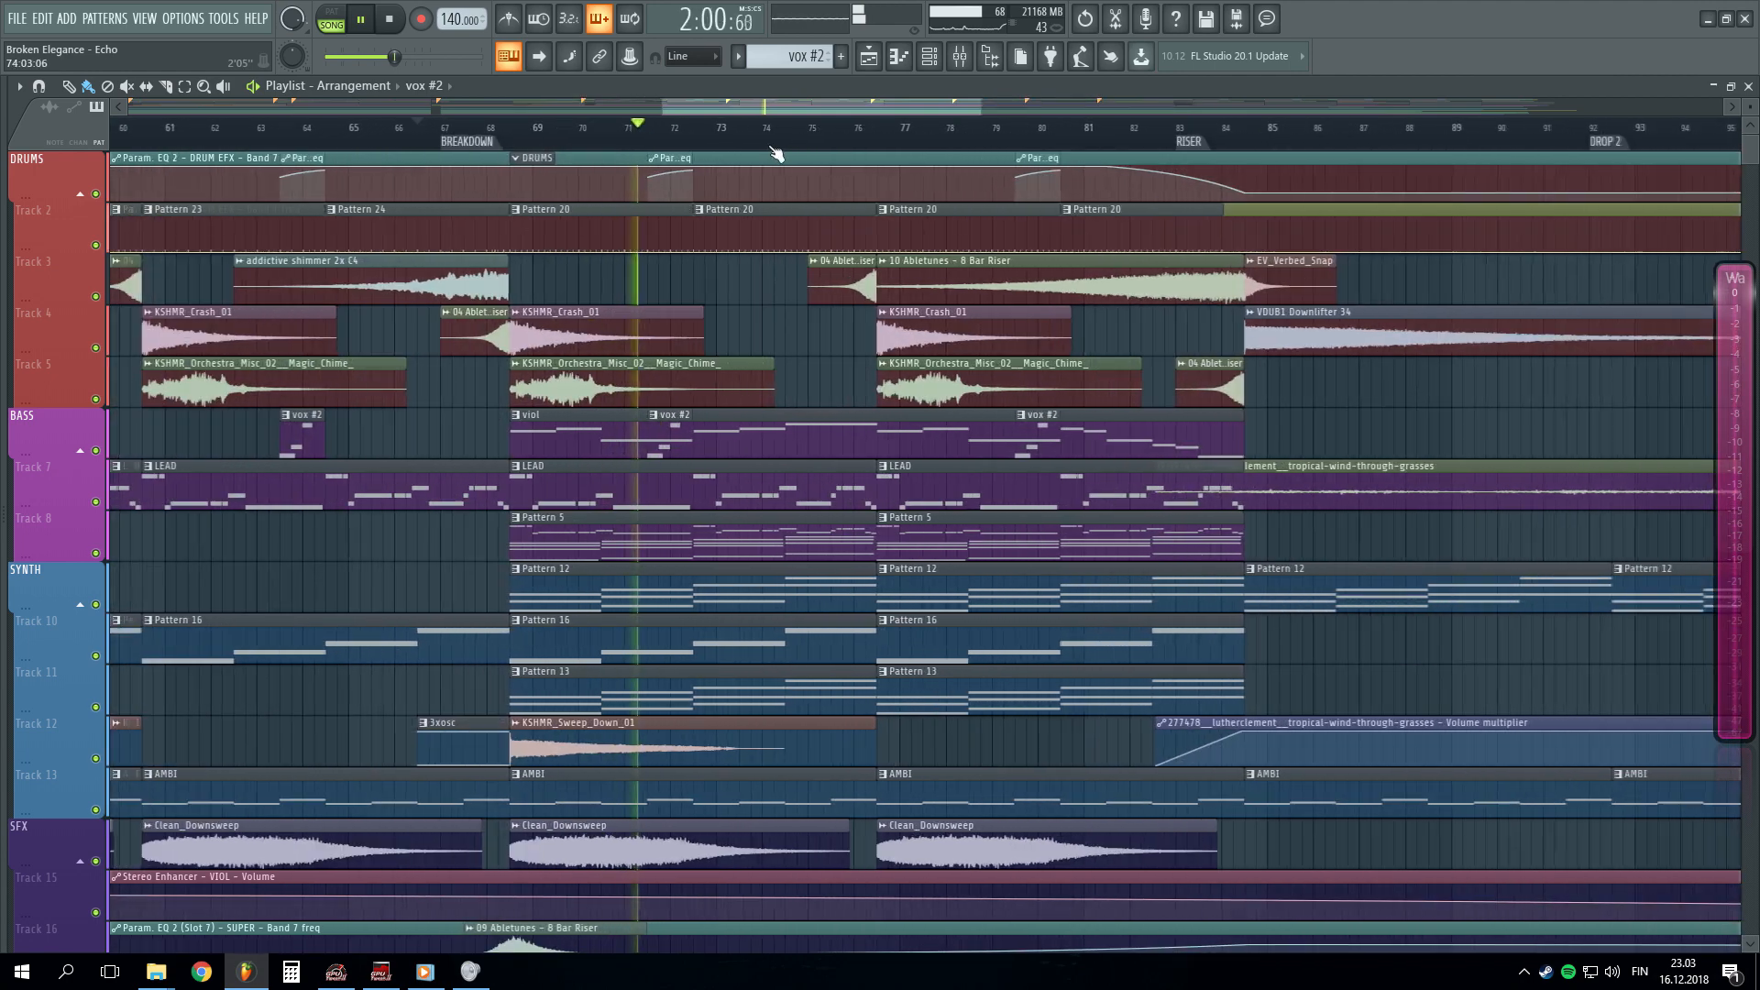
pyautogui.press('space')
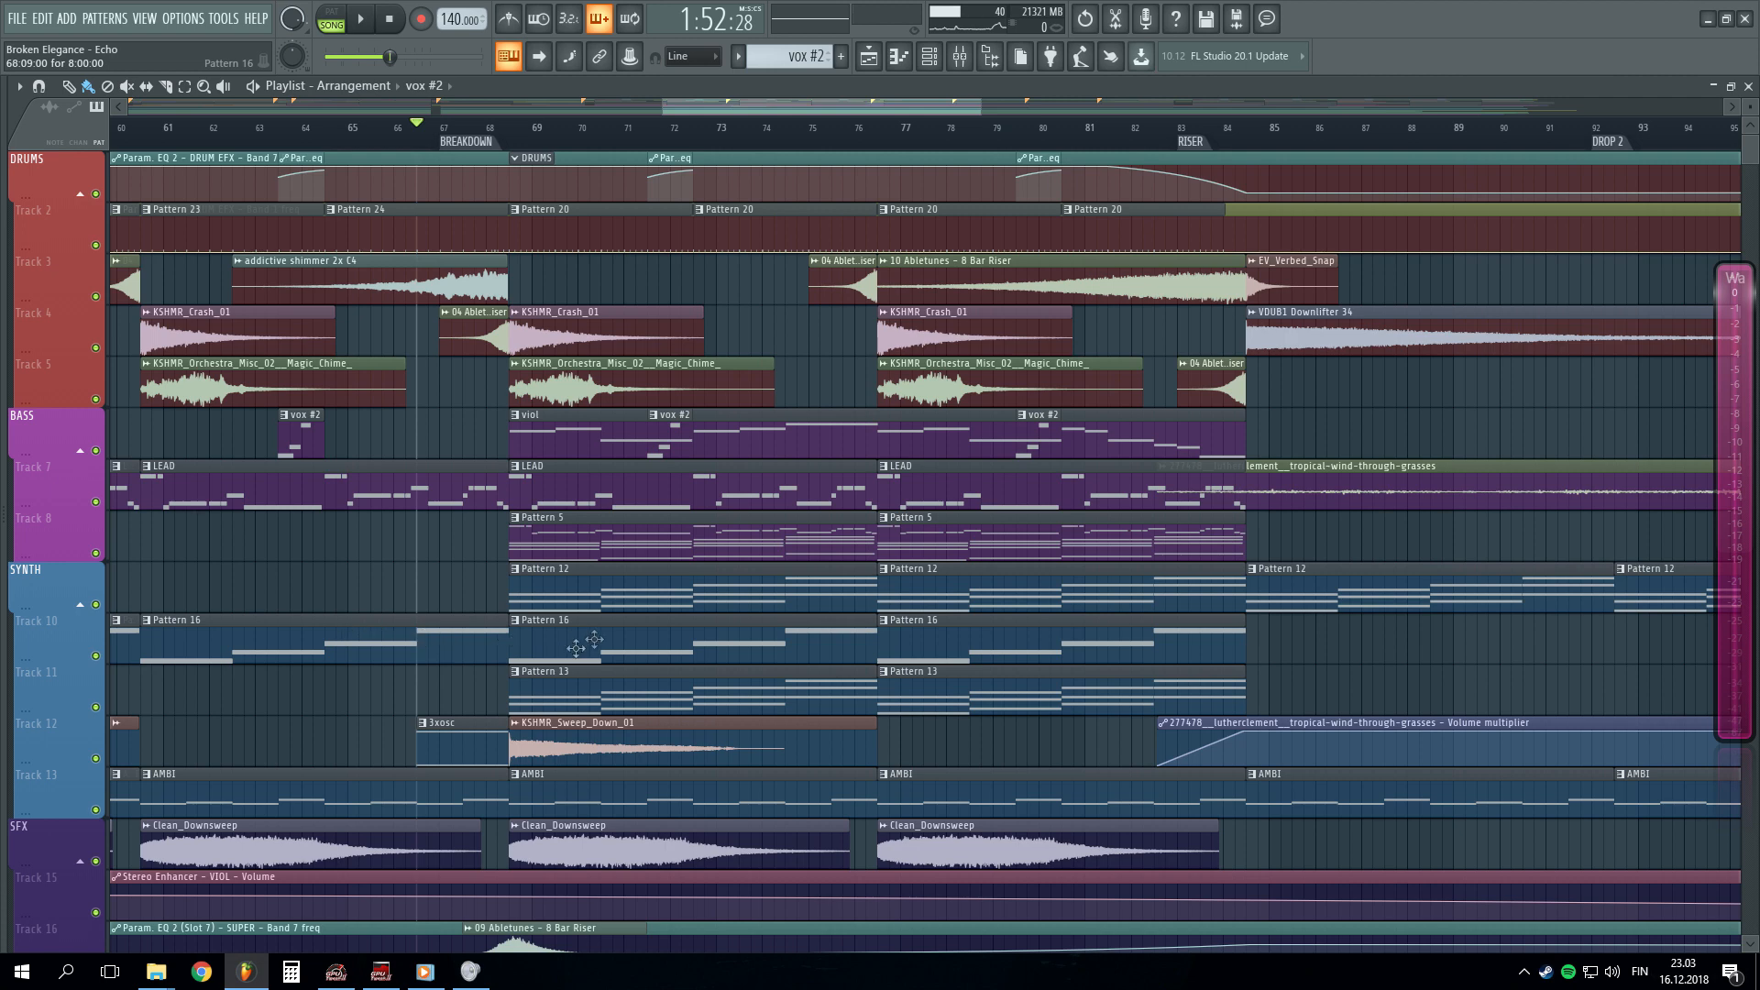
# - Solo Track 11, enable the SYNTH track alongside it, and play Patterns 13 and 12 from the breakdown's first clips
pyautogui.click(511, 133)
pyautogui.rightClick(96, 707)
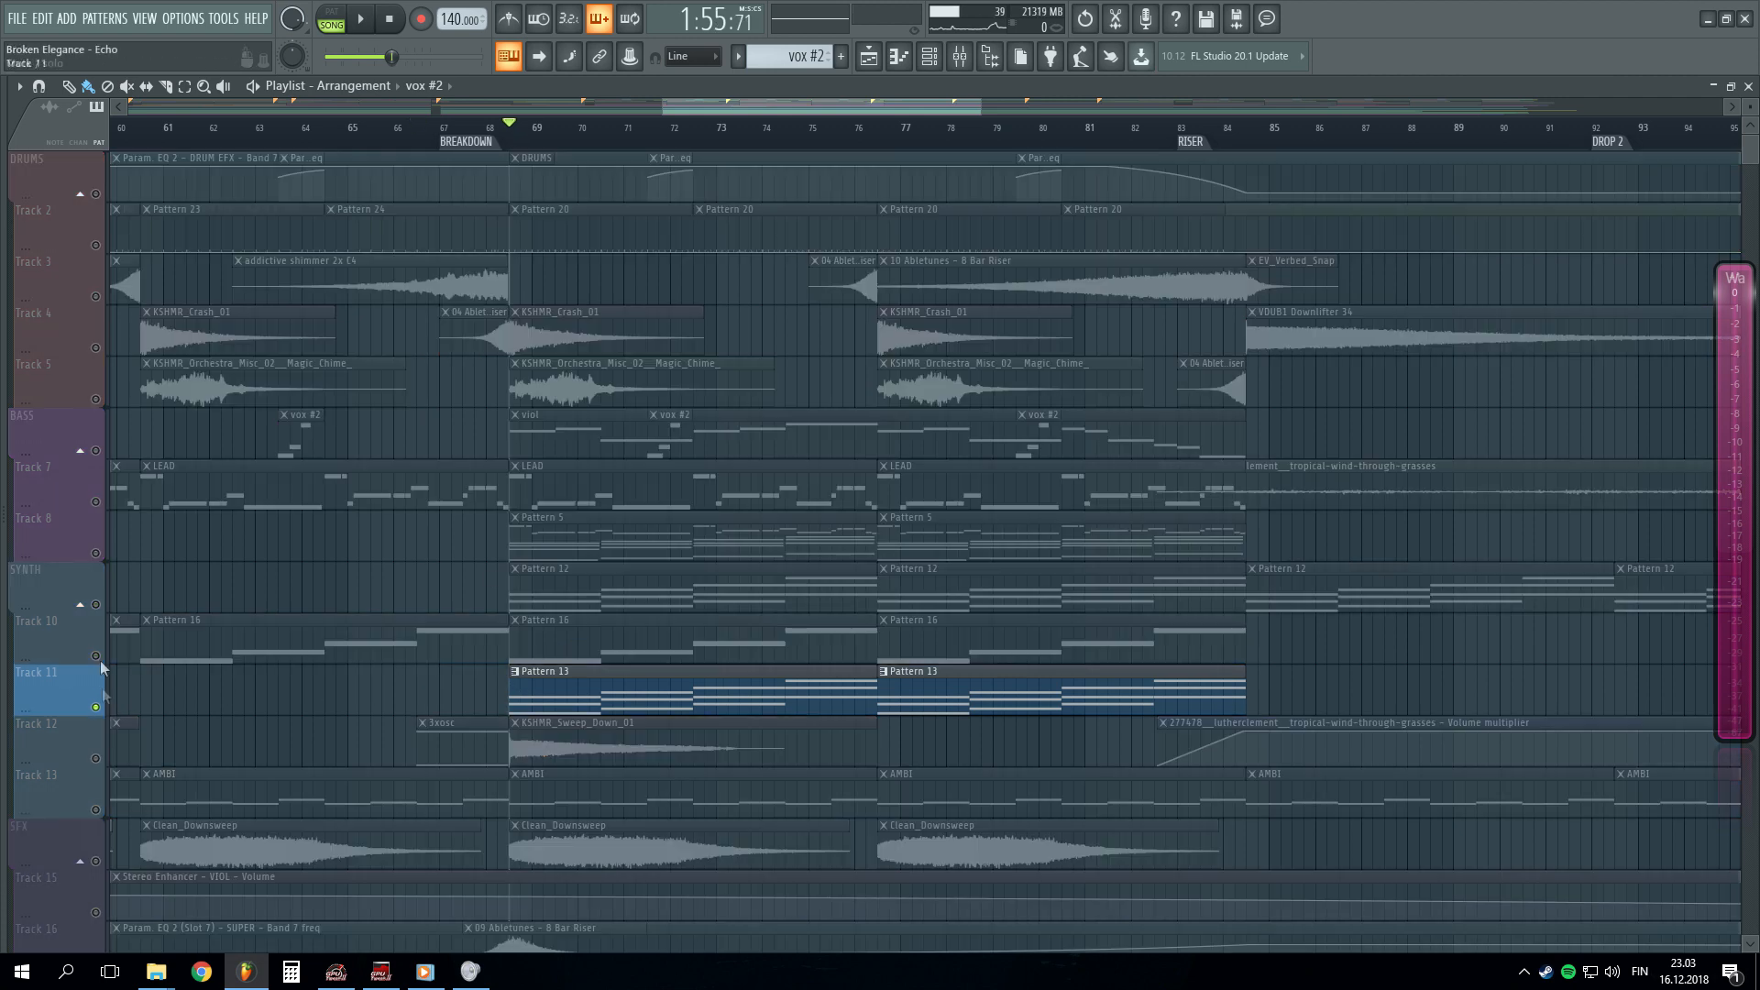
pyautogui.click(95, 604)
pyautogui.press('space')
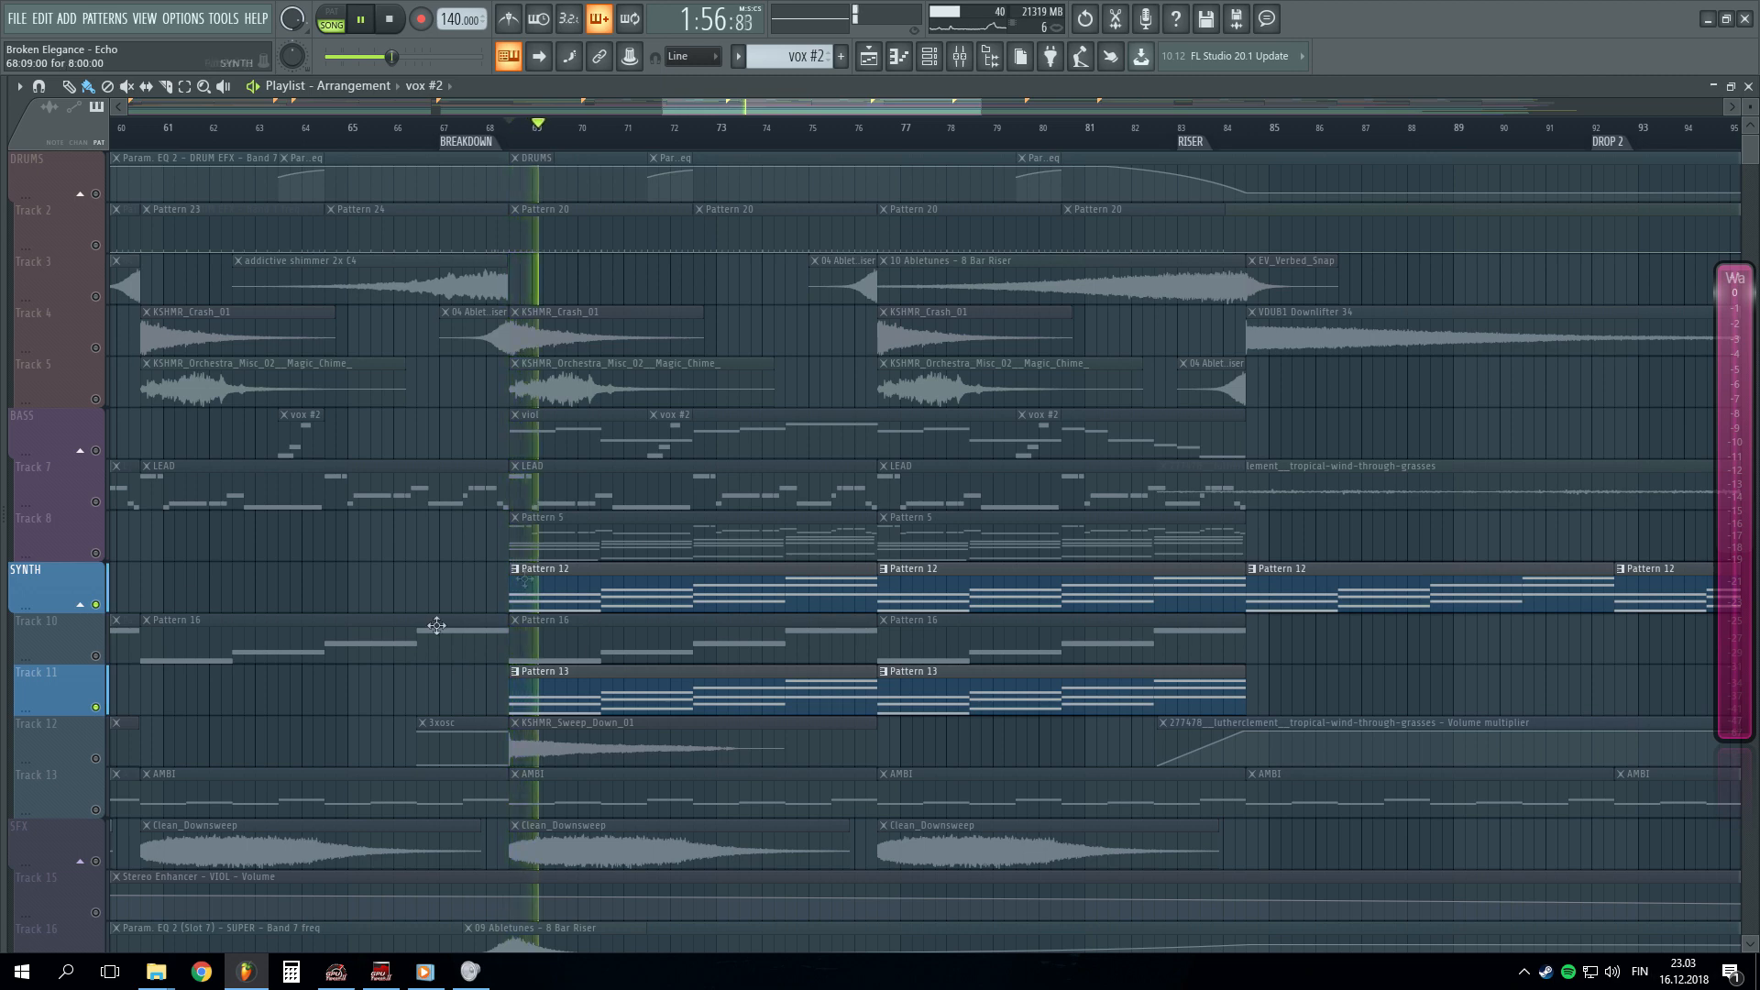
# - Audition Pattern 5 on soloed Track 8, and solo the BASS track to replay its viol clip from the breakdown
pyautogui.rightClick(96, 553)
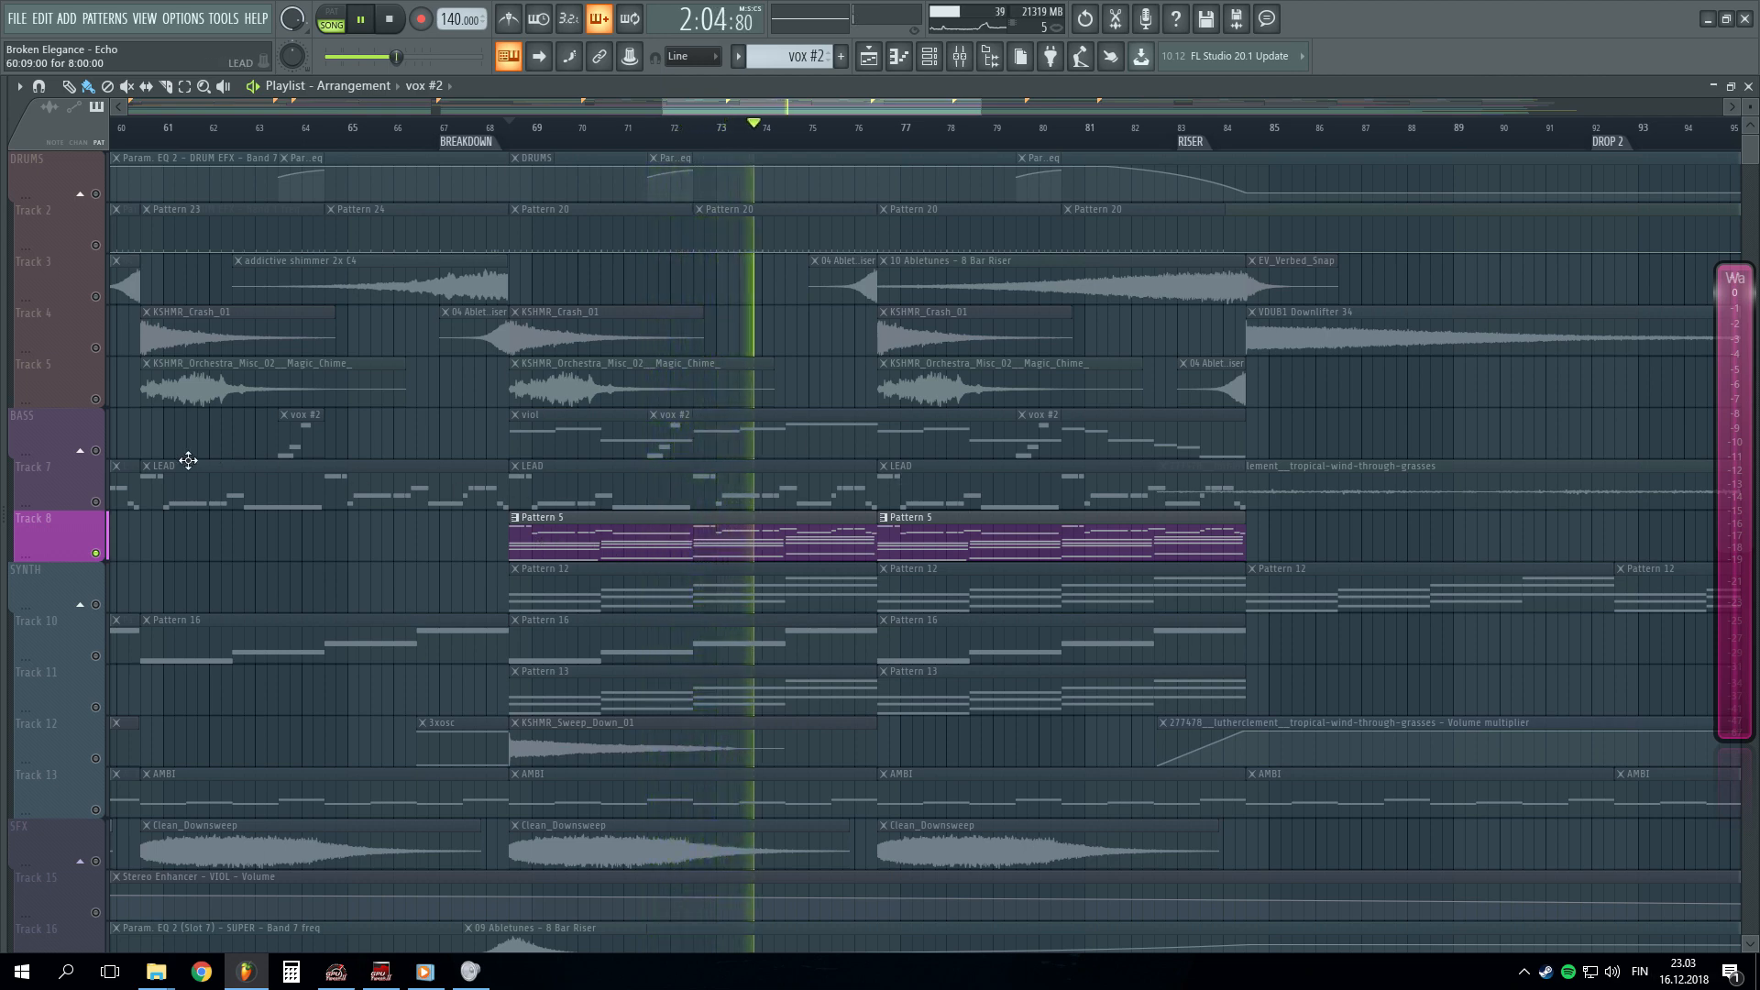
pyautogui.click(86, 455)
pyautogui.press('space')
pyautogui.press('space')
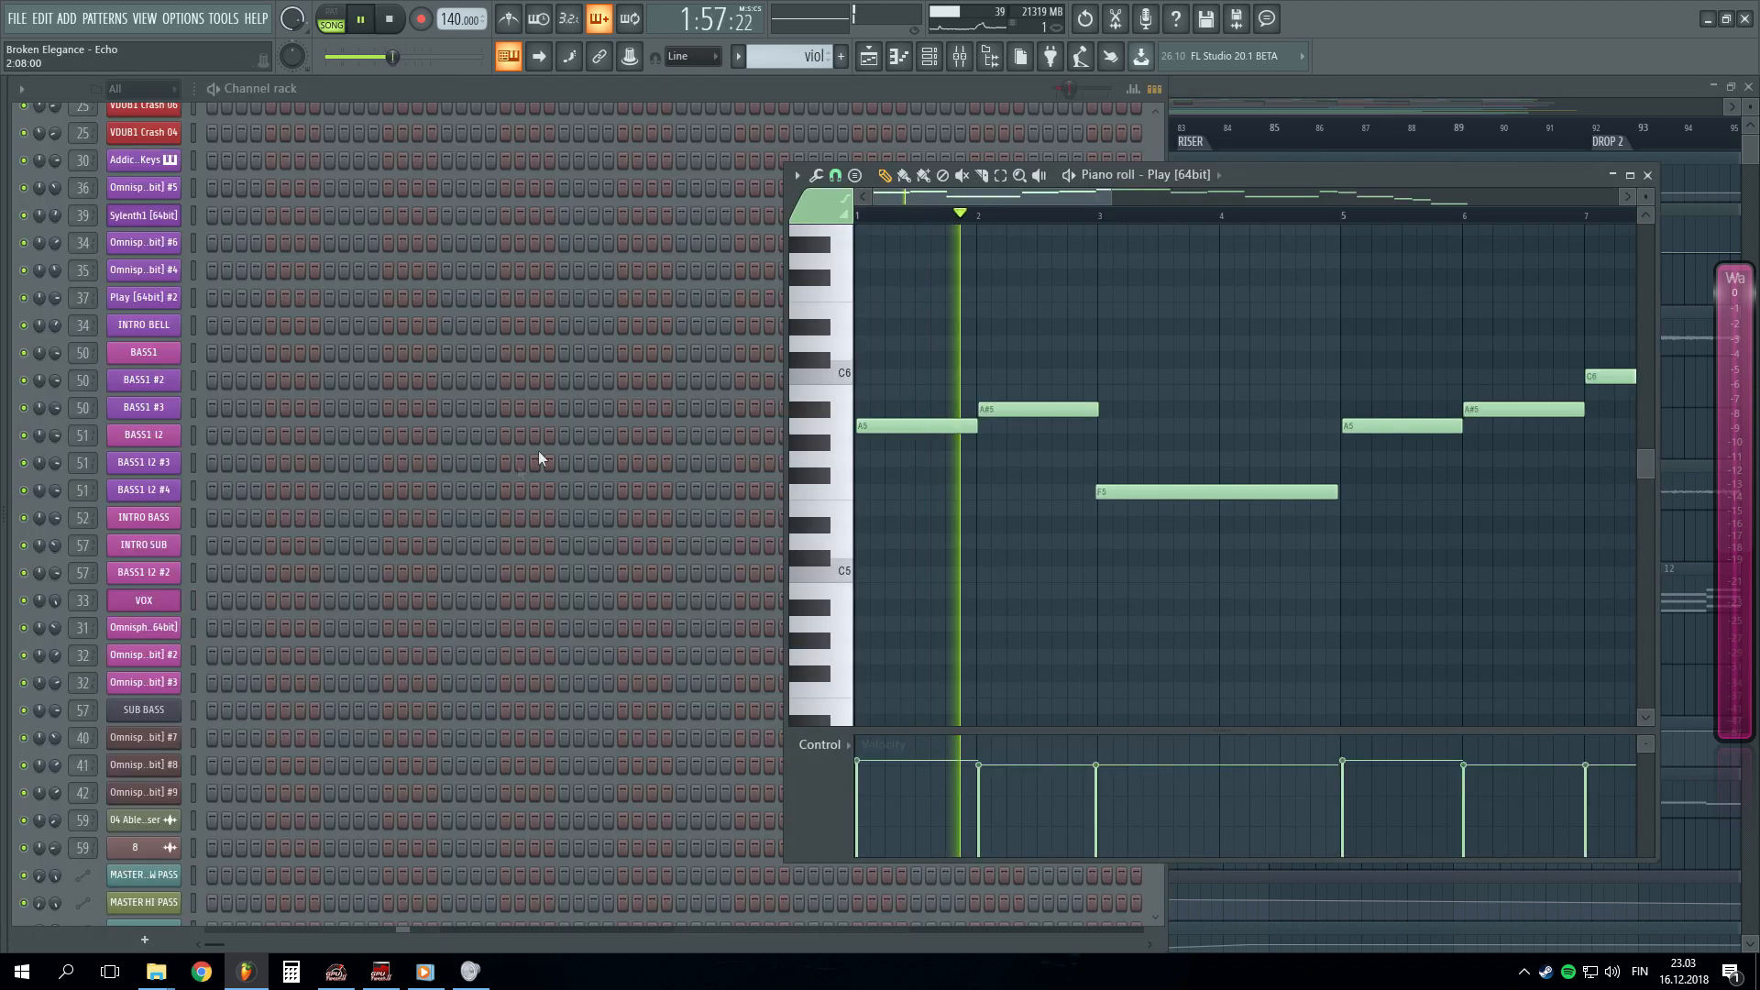
# - Find the viol pattern's Play [64bit] channel in the channel rack, return to the playlist, stop playback and unsolo the BASS track
pyautogui.scroll(-10, 509, 486)
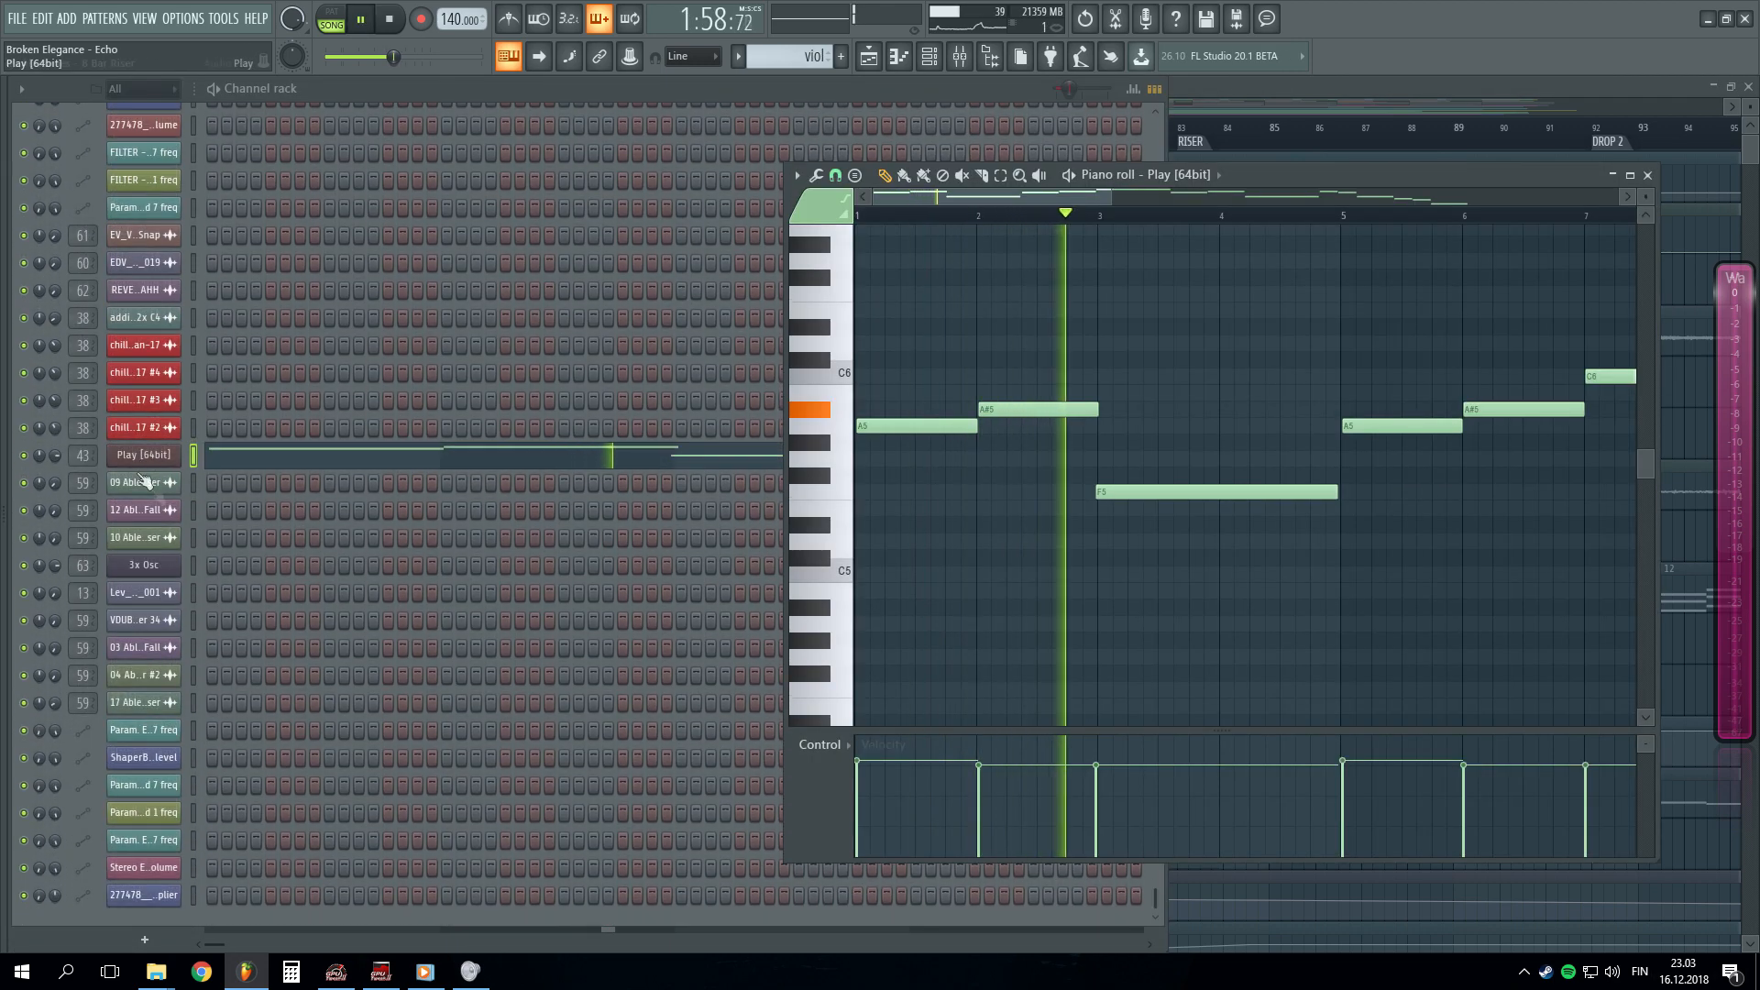
pyautogui.click(1188, 84)
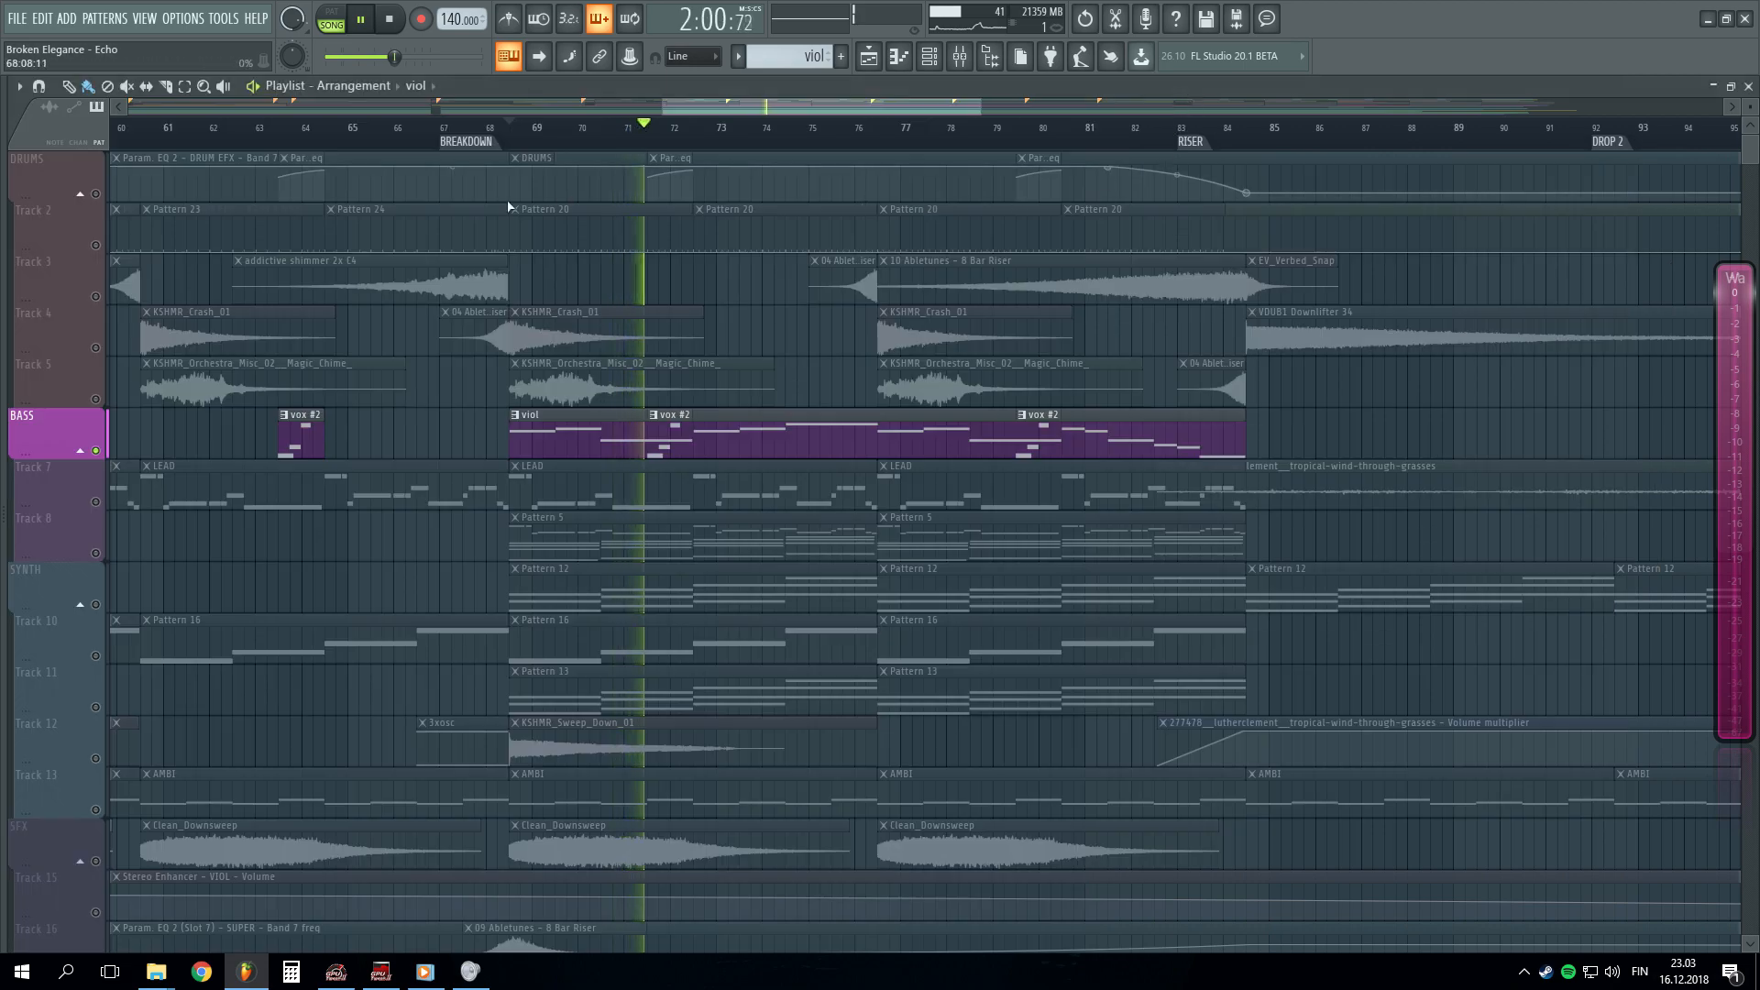
pyautogui.press('space')
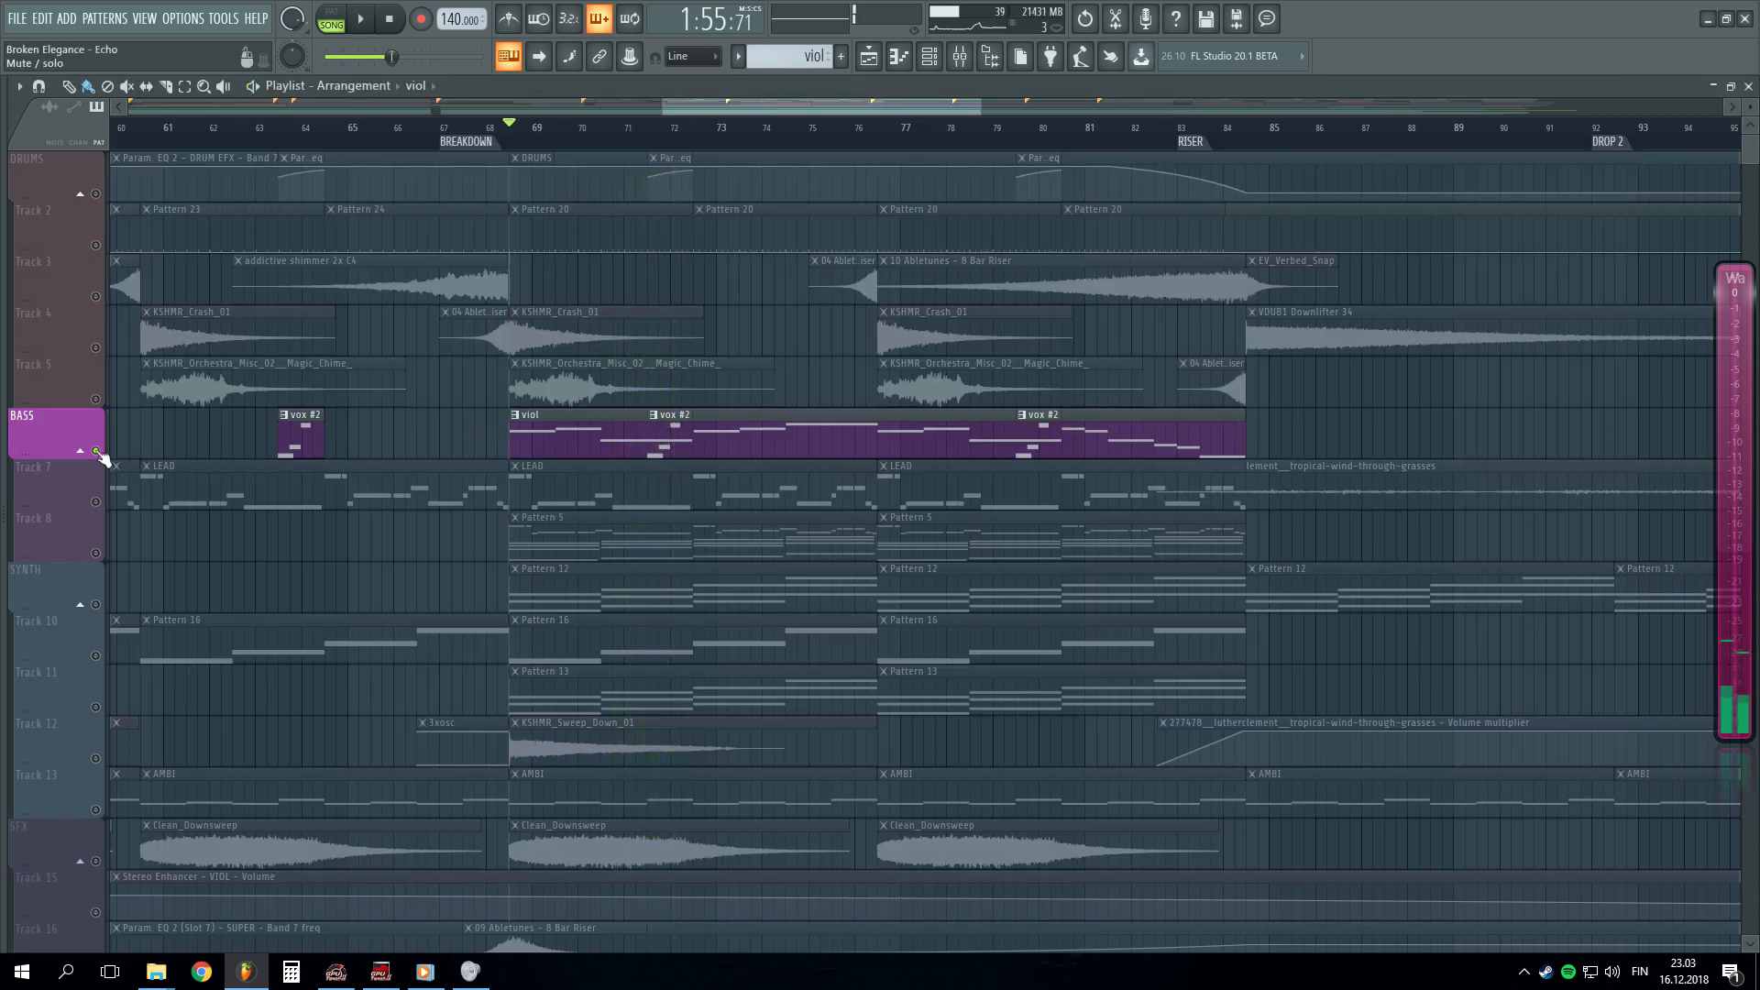
pyautogui.rightClick(97, 451)
# - Review the breakdown's track layout and audition the KSHMR_Crash_01 clip with Track 4 soloed
pyautogui.scroll(-5, 299, 522)
pyautogui.scroll(3, 632, 613)
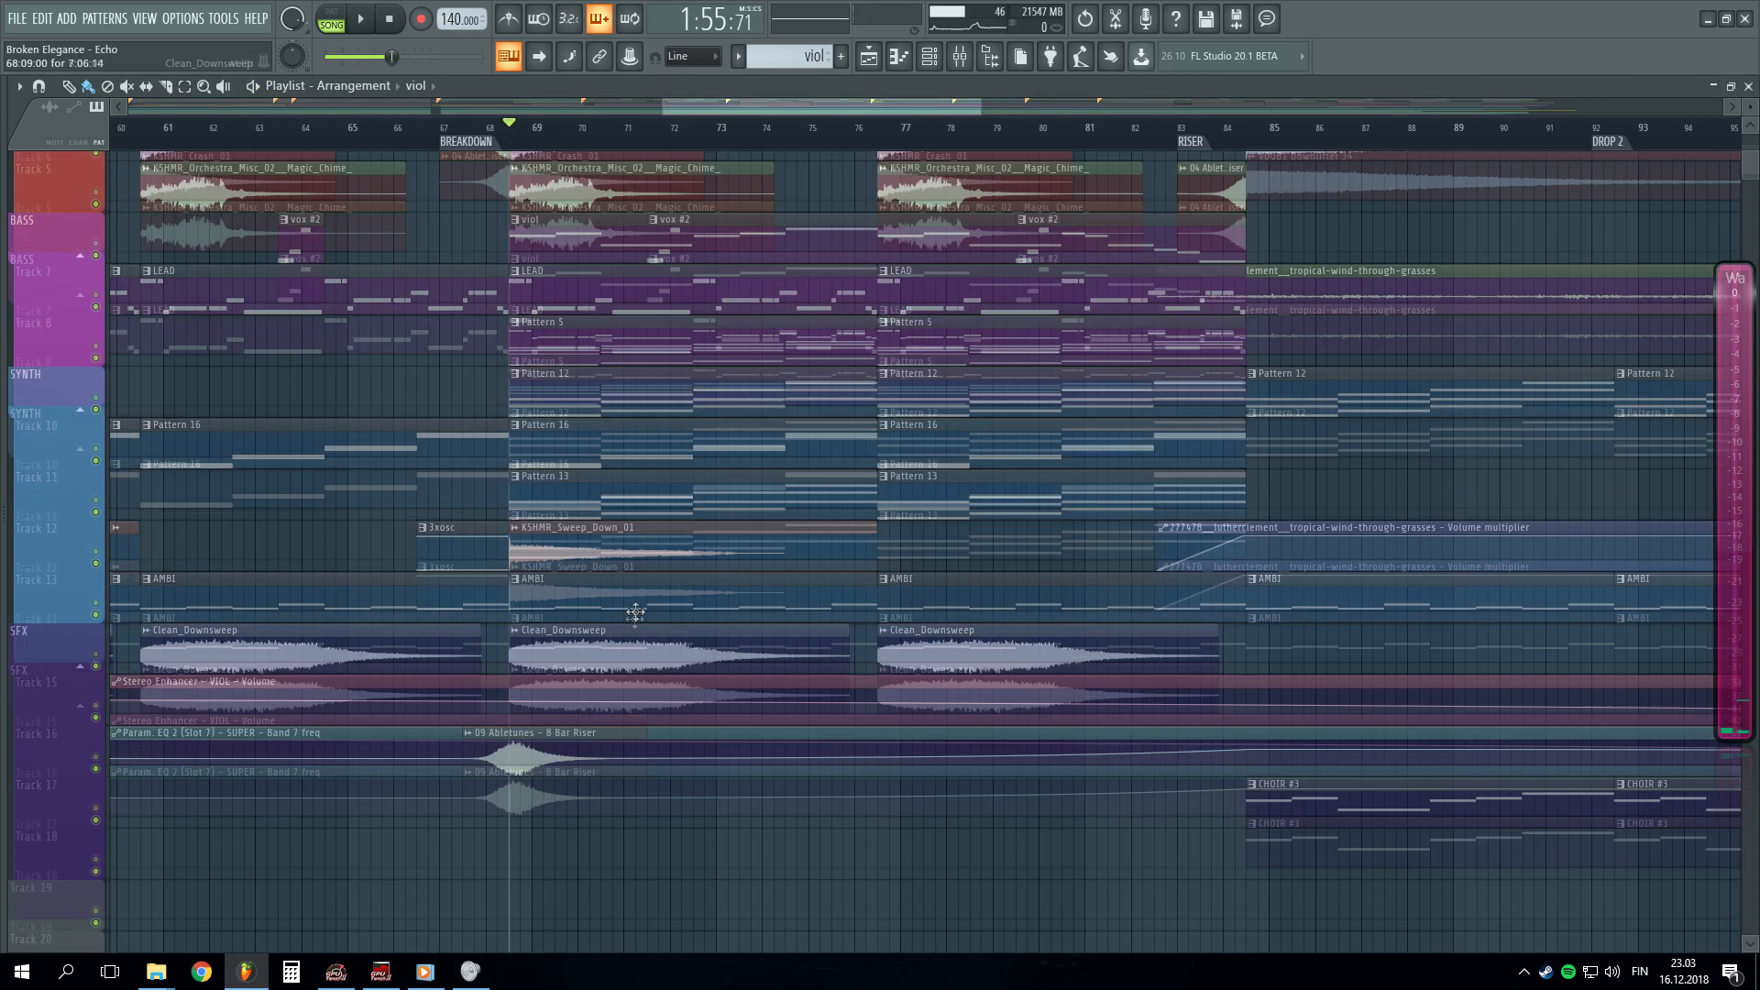
pyautogui.scroll(2, 706, 605)
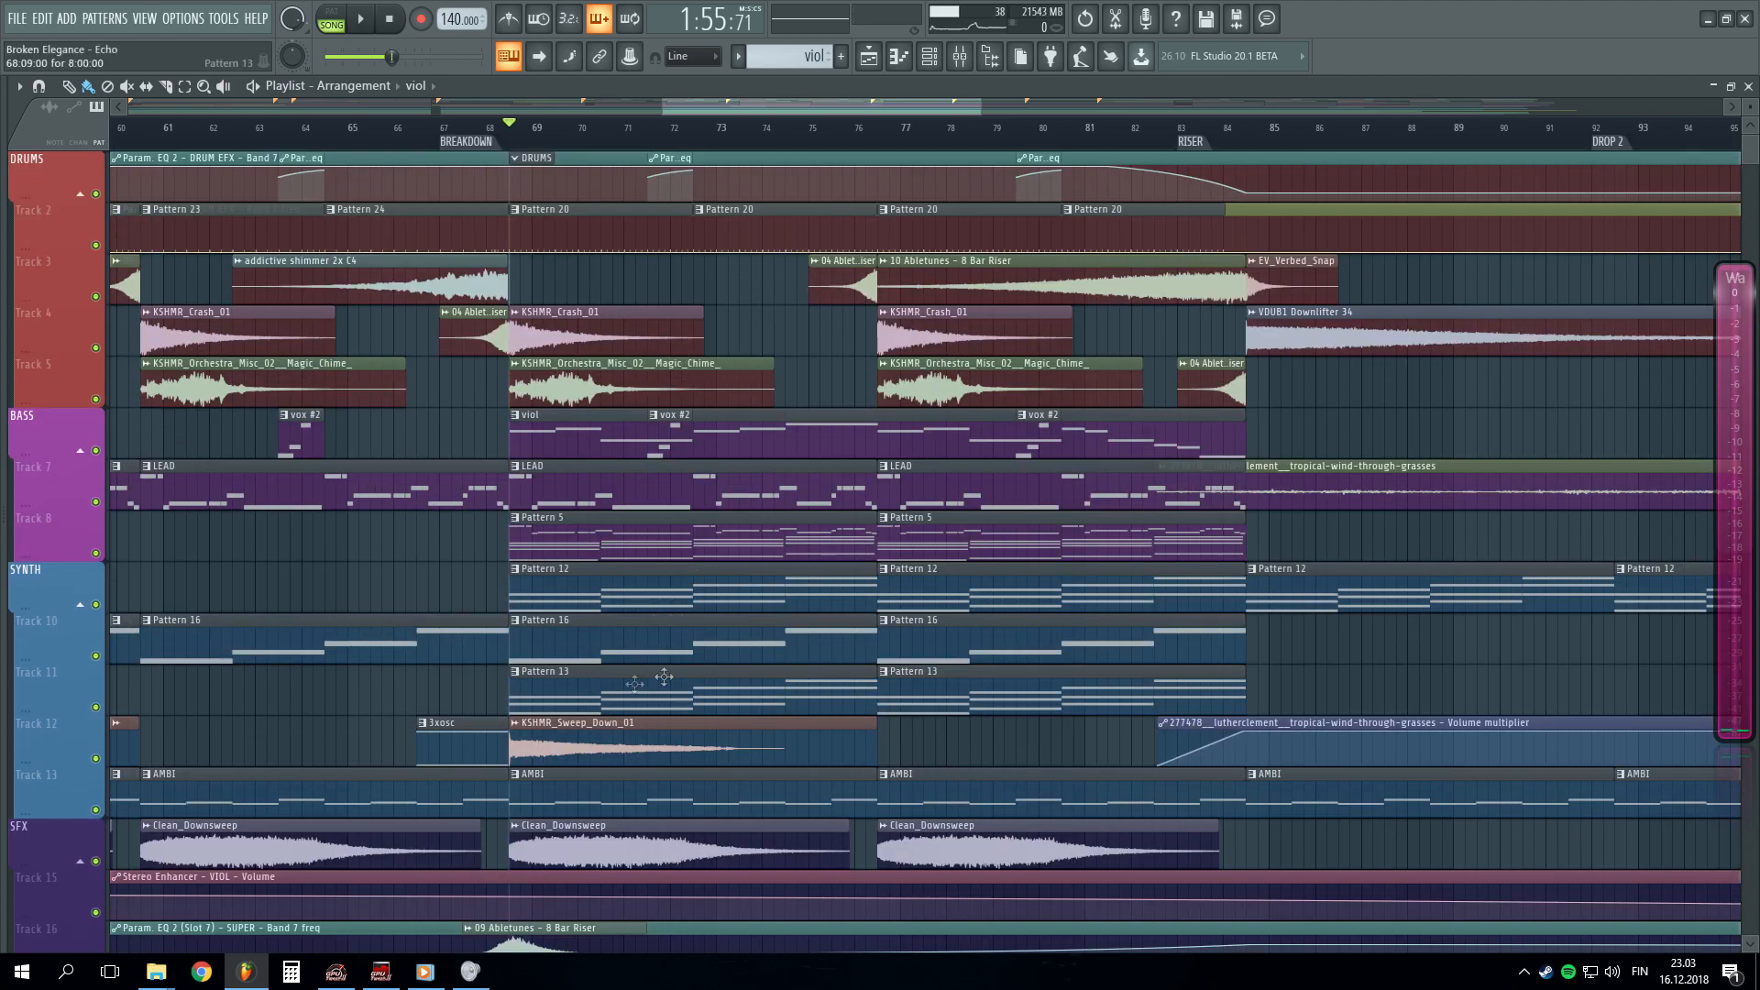
pyautogui.scroll(-4, 701, 401)
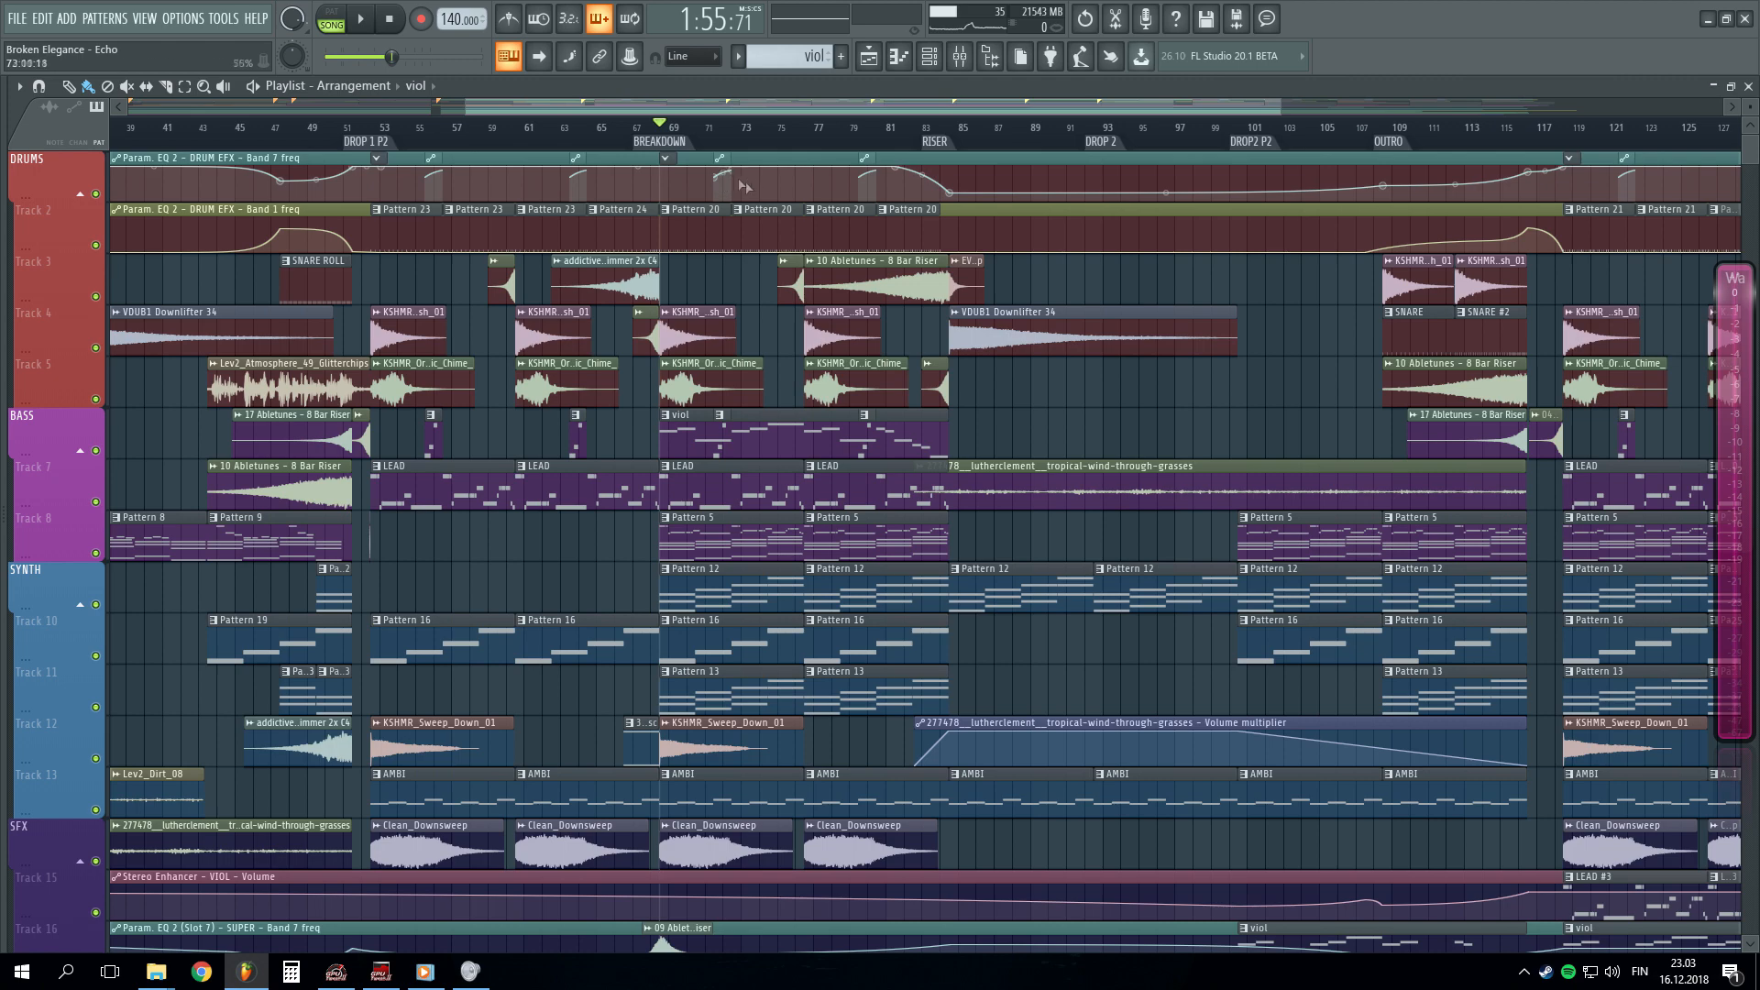
pyautogui.scroll(4, 793, 149)
pyautogui.rightClick(95, 348)
pyautogui.press('space')
pyautogui.press('space')
# - Solo Track 5 to audition the KSHMR_Orchestra_Misc_02__Magic_Chime_ clip, unsolo it and stop playback
pyautogui.rightClick(97, 401)
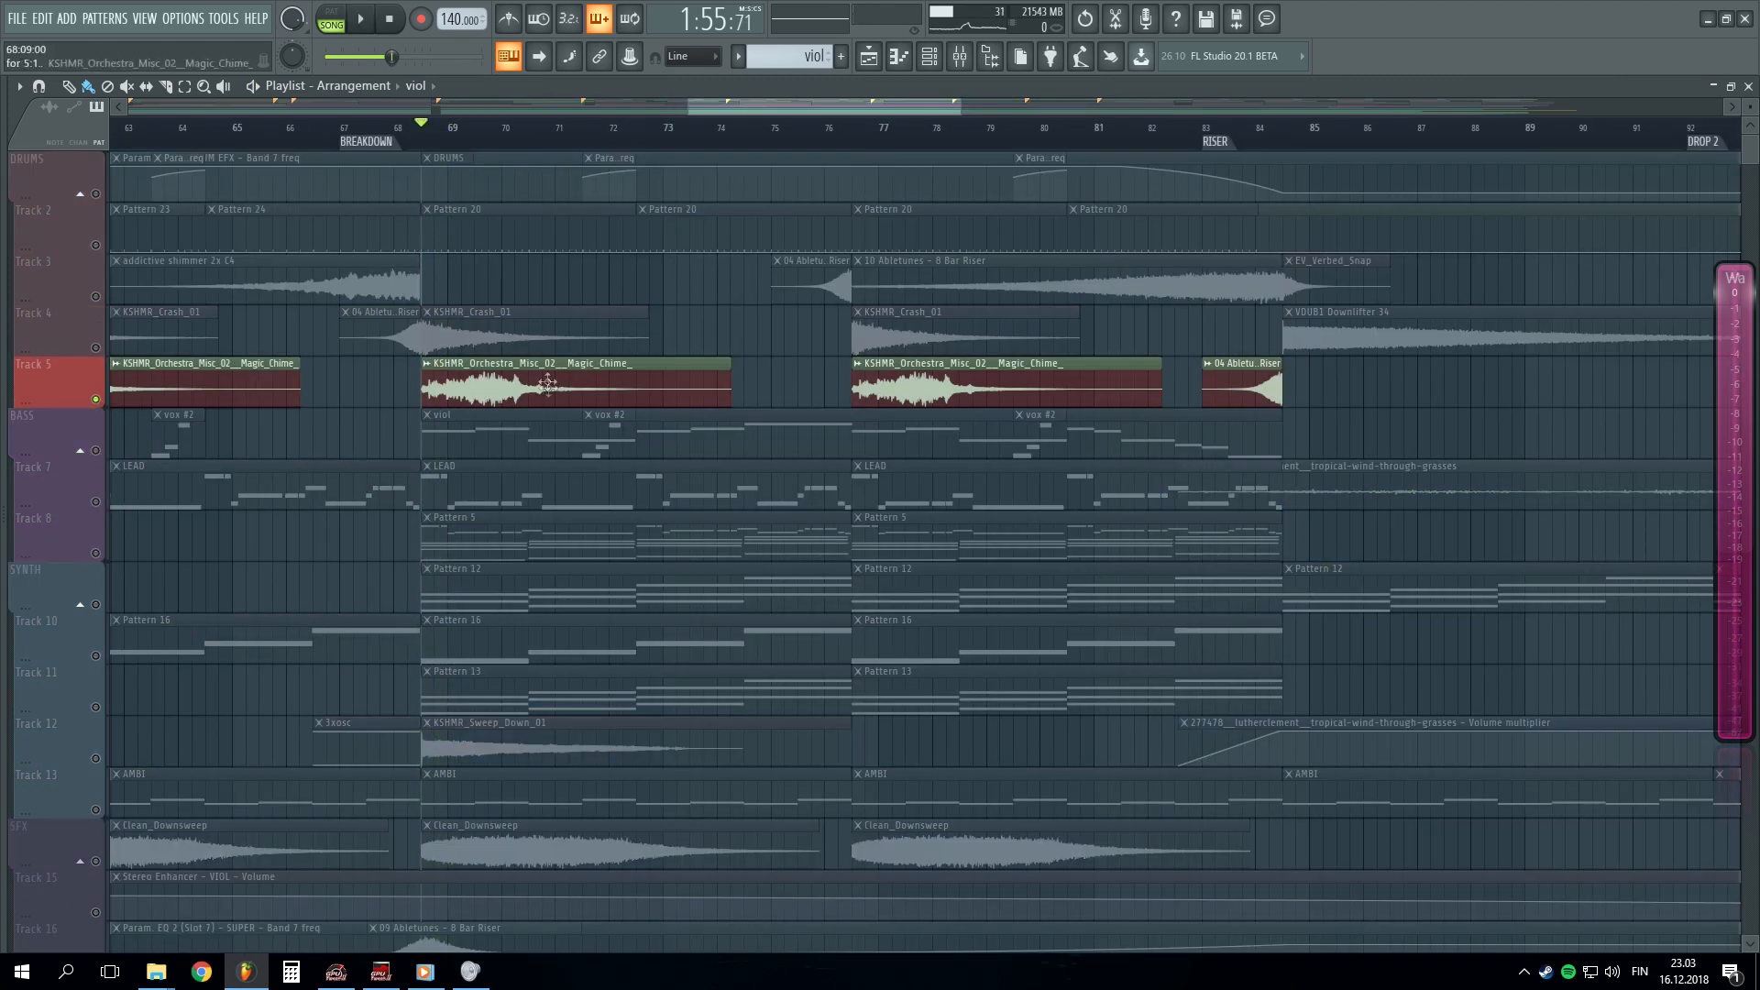
pyautogui.press('space')
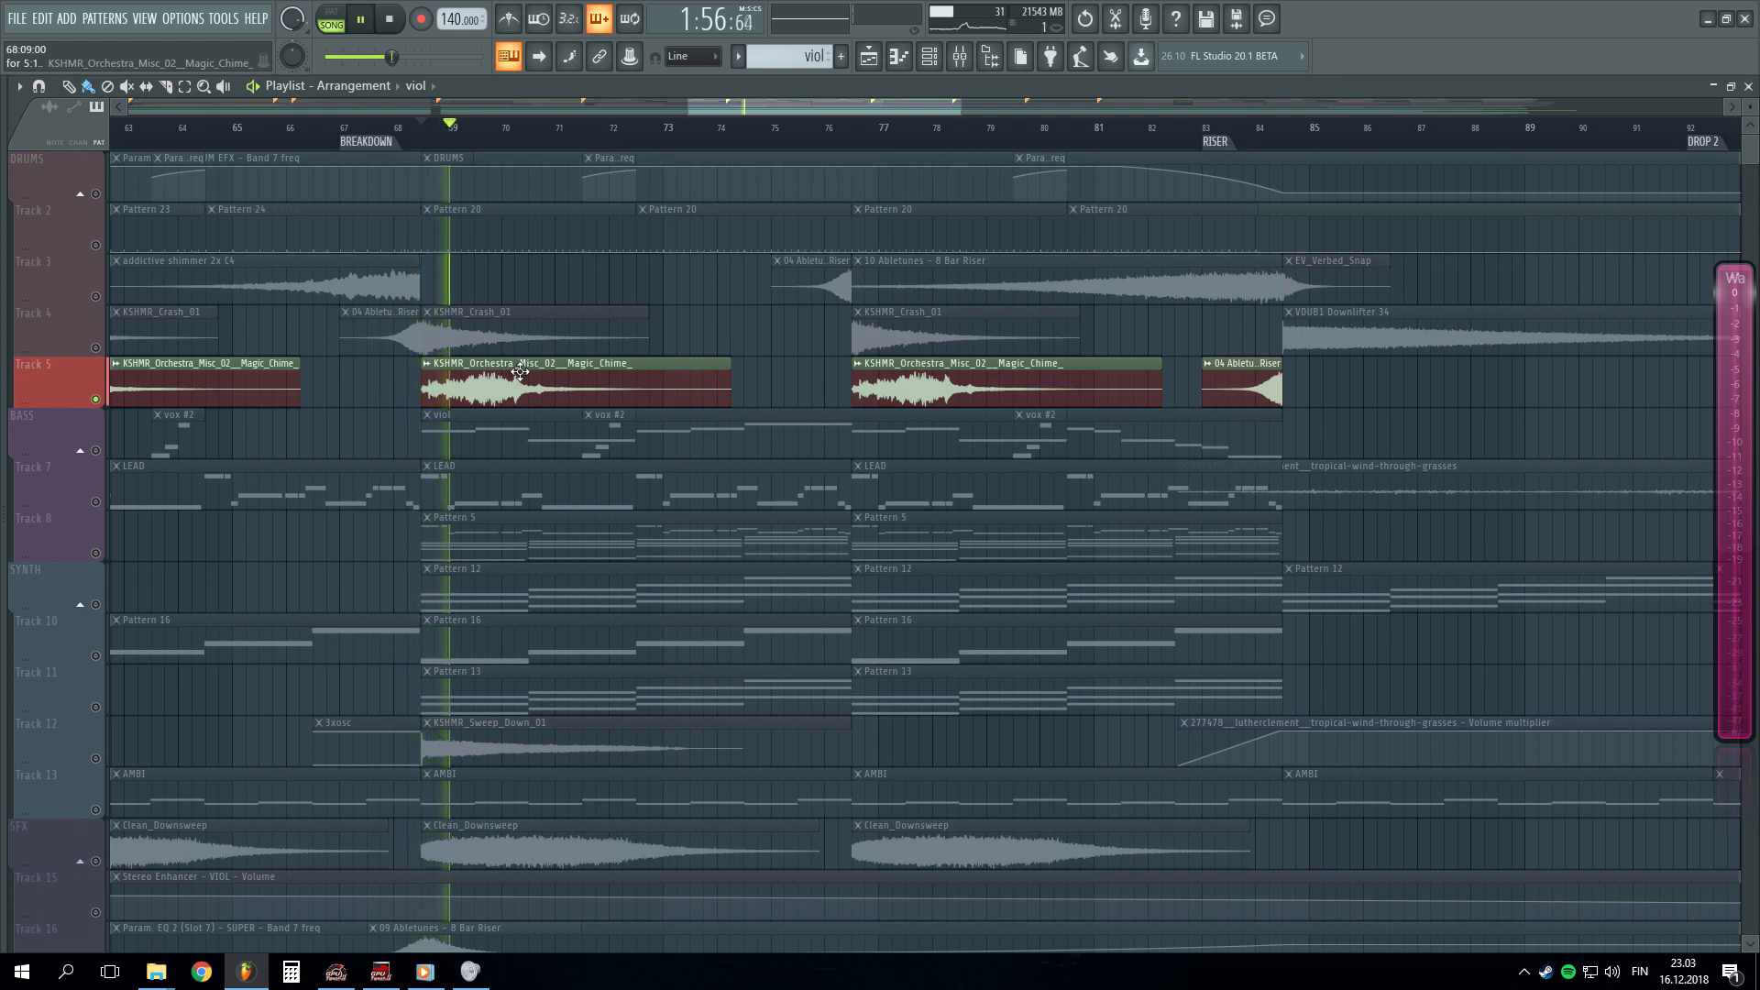
pyautogui.rightClick(95, 400)
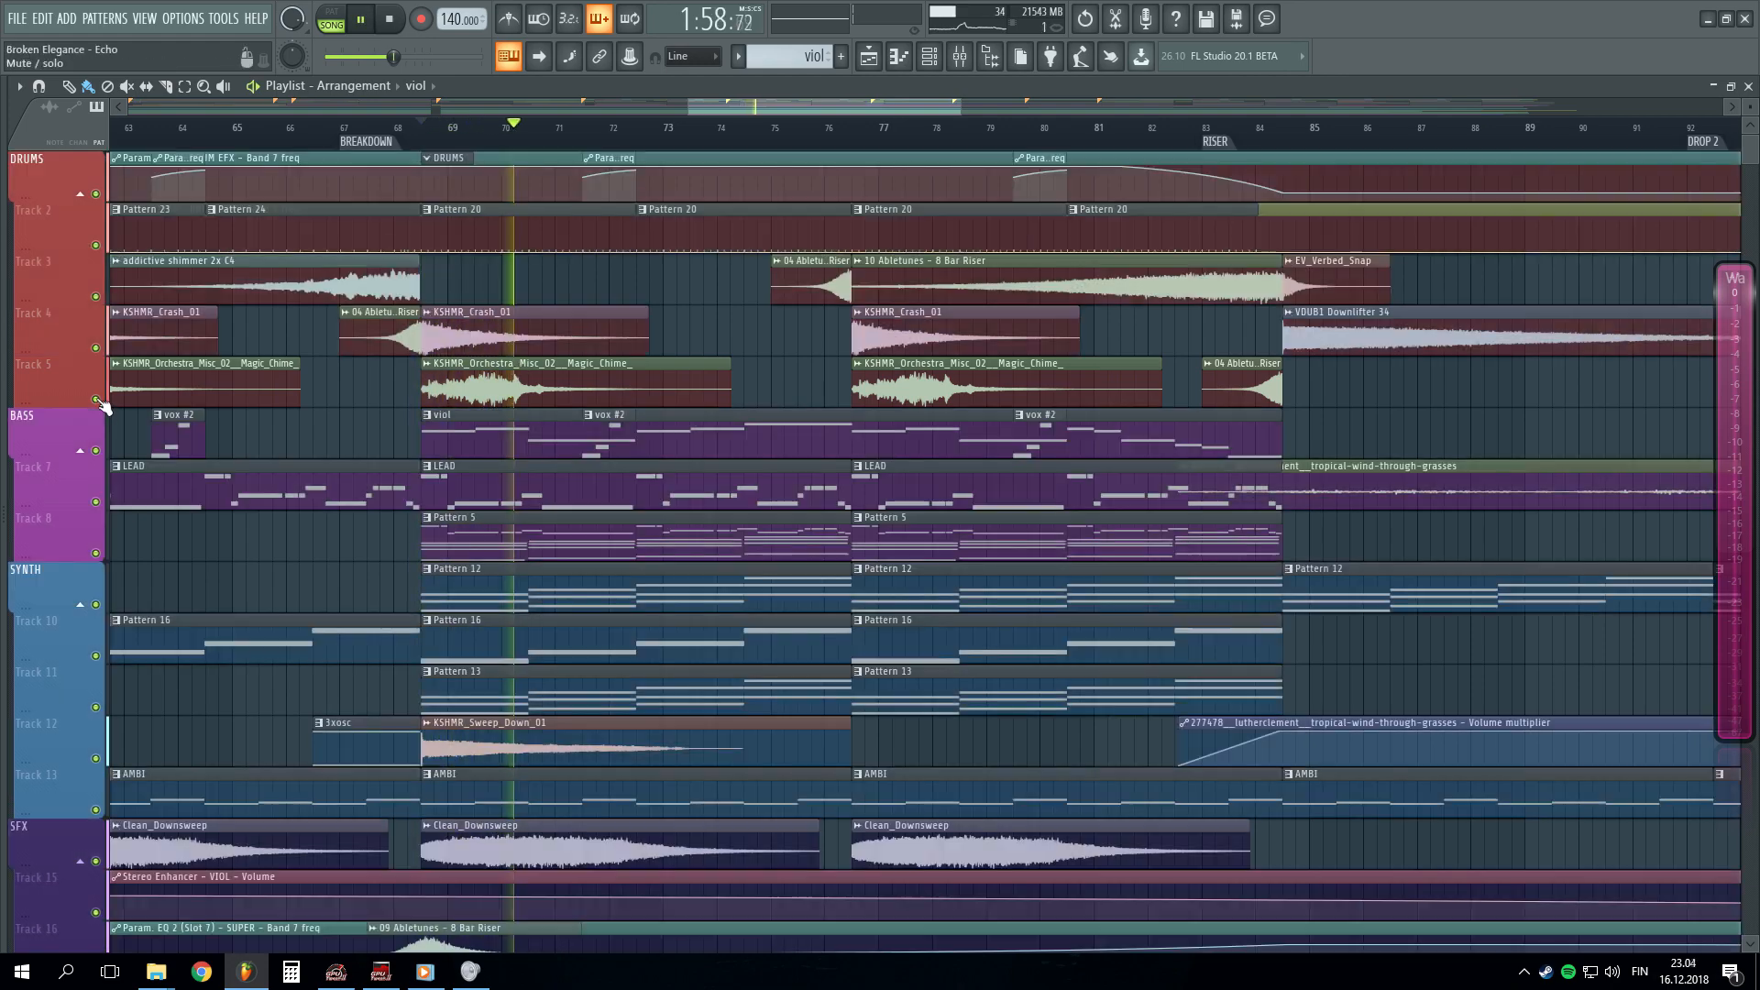
pyautogui.press('space')
# - Solo the SFX track to audition the Clean_Downsweep clip, unsolo it and stop playback
pyautogui.scroll(-4, 382, 483)
pyautogui.rightClick(95, 656)
pyautogui.press('space')
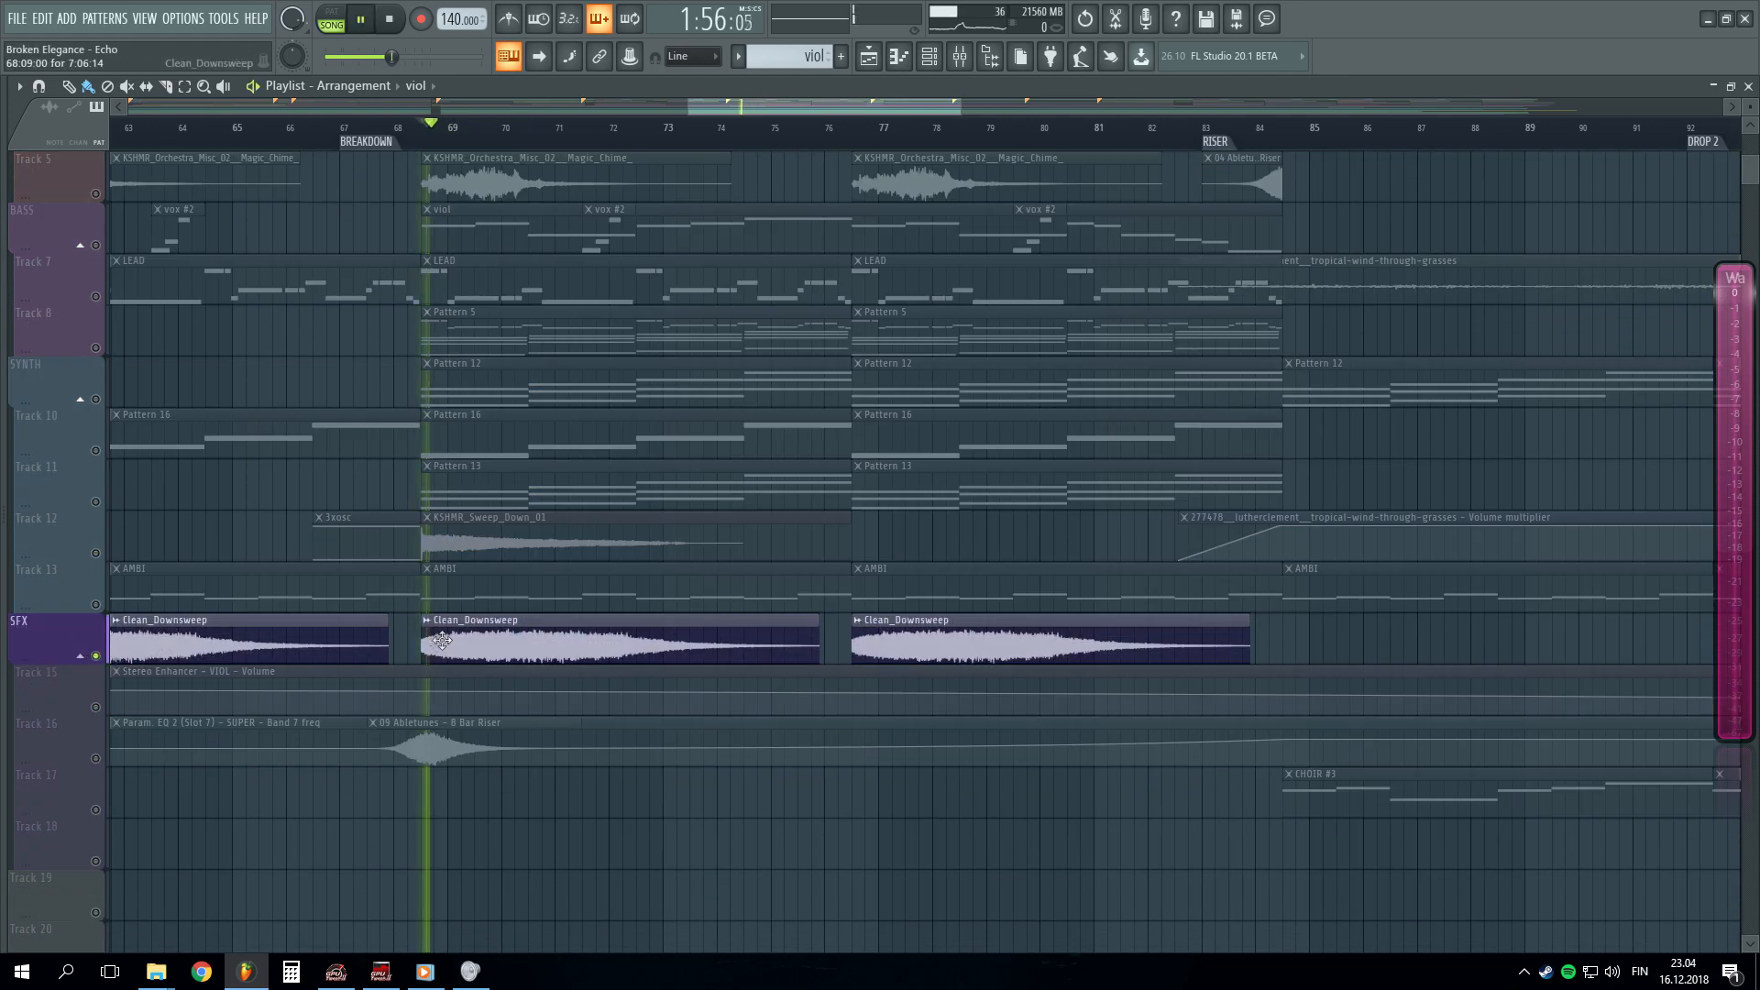
pyautogui.rightClick(95, 656)
pyautogui.press('space')
# - Solo Track 16 to audition the 09 Abletunes - 8 Bar Riser clip, stop playback and restore all tracks from solo
pyautogui.rightClick(96, 759)
pyautogui.press('space')
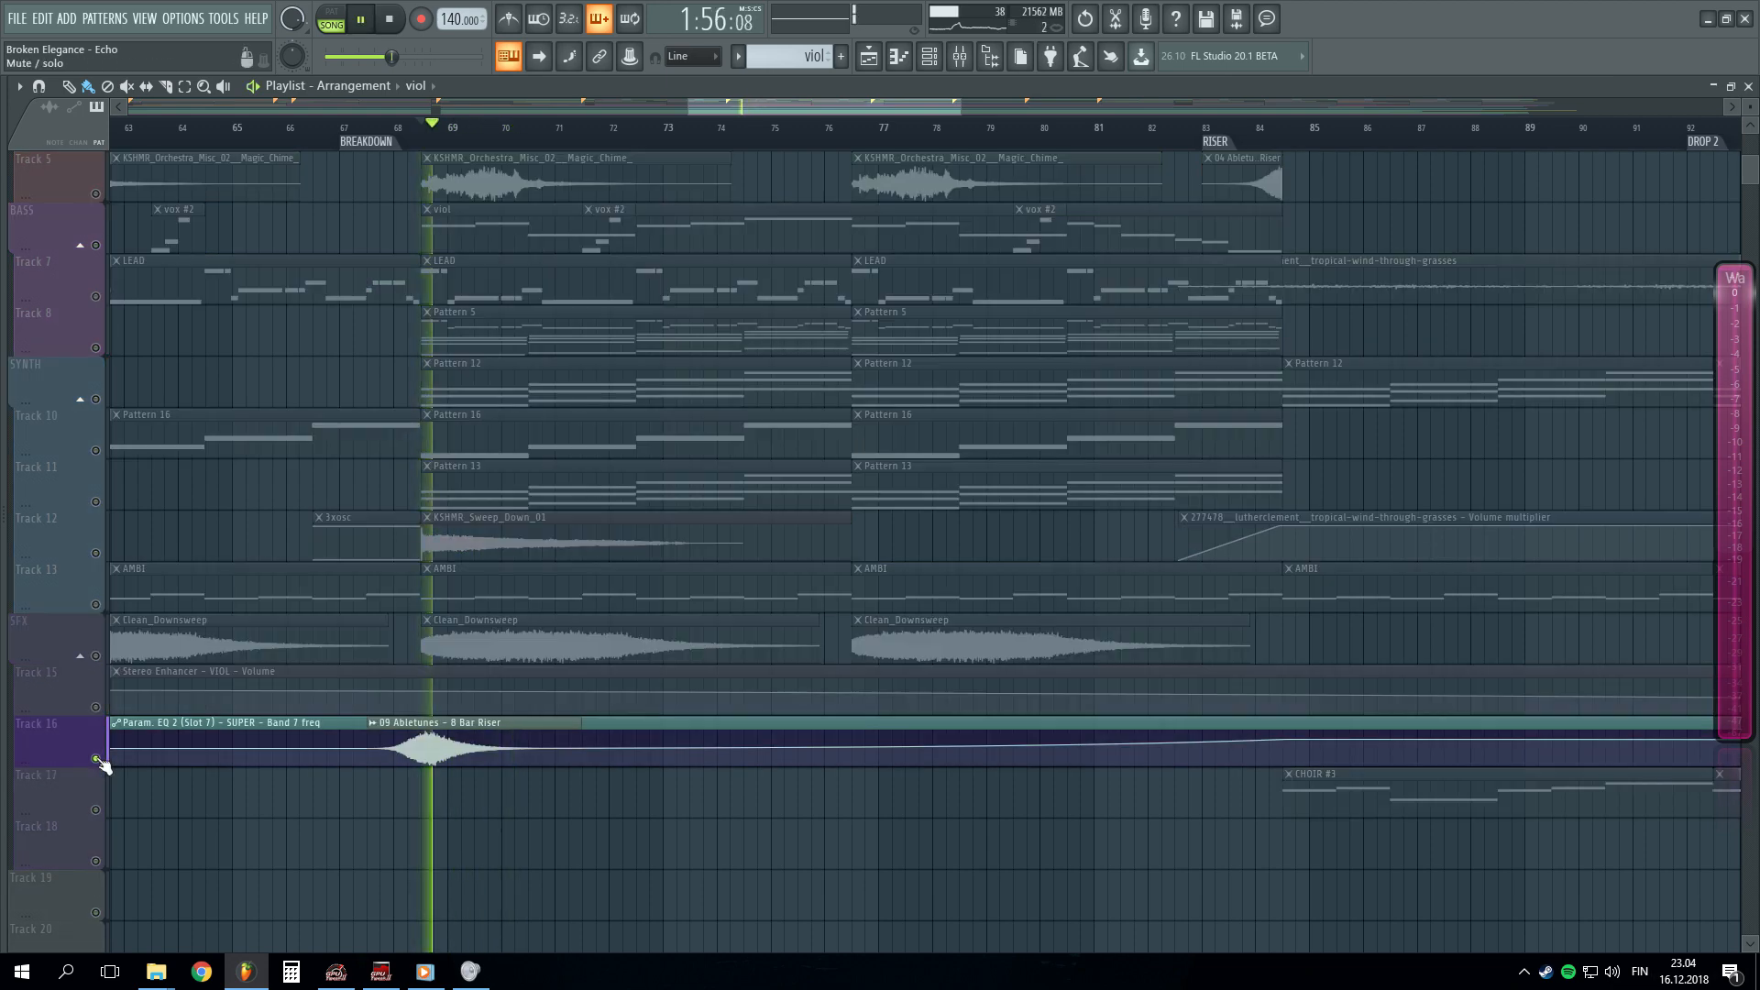
pyautogui.scroll(4, 103, 766)
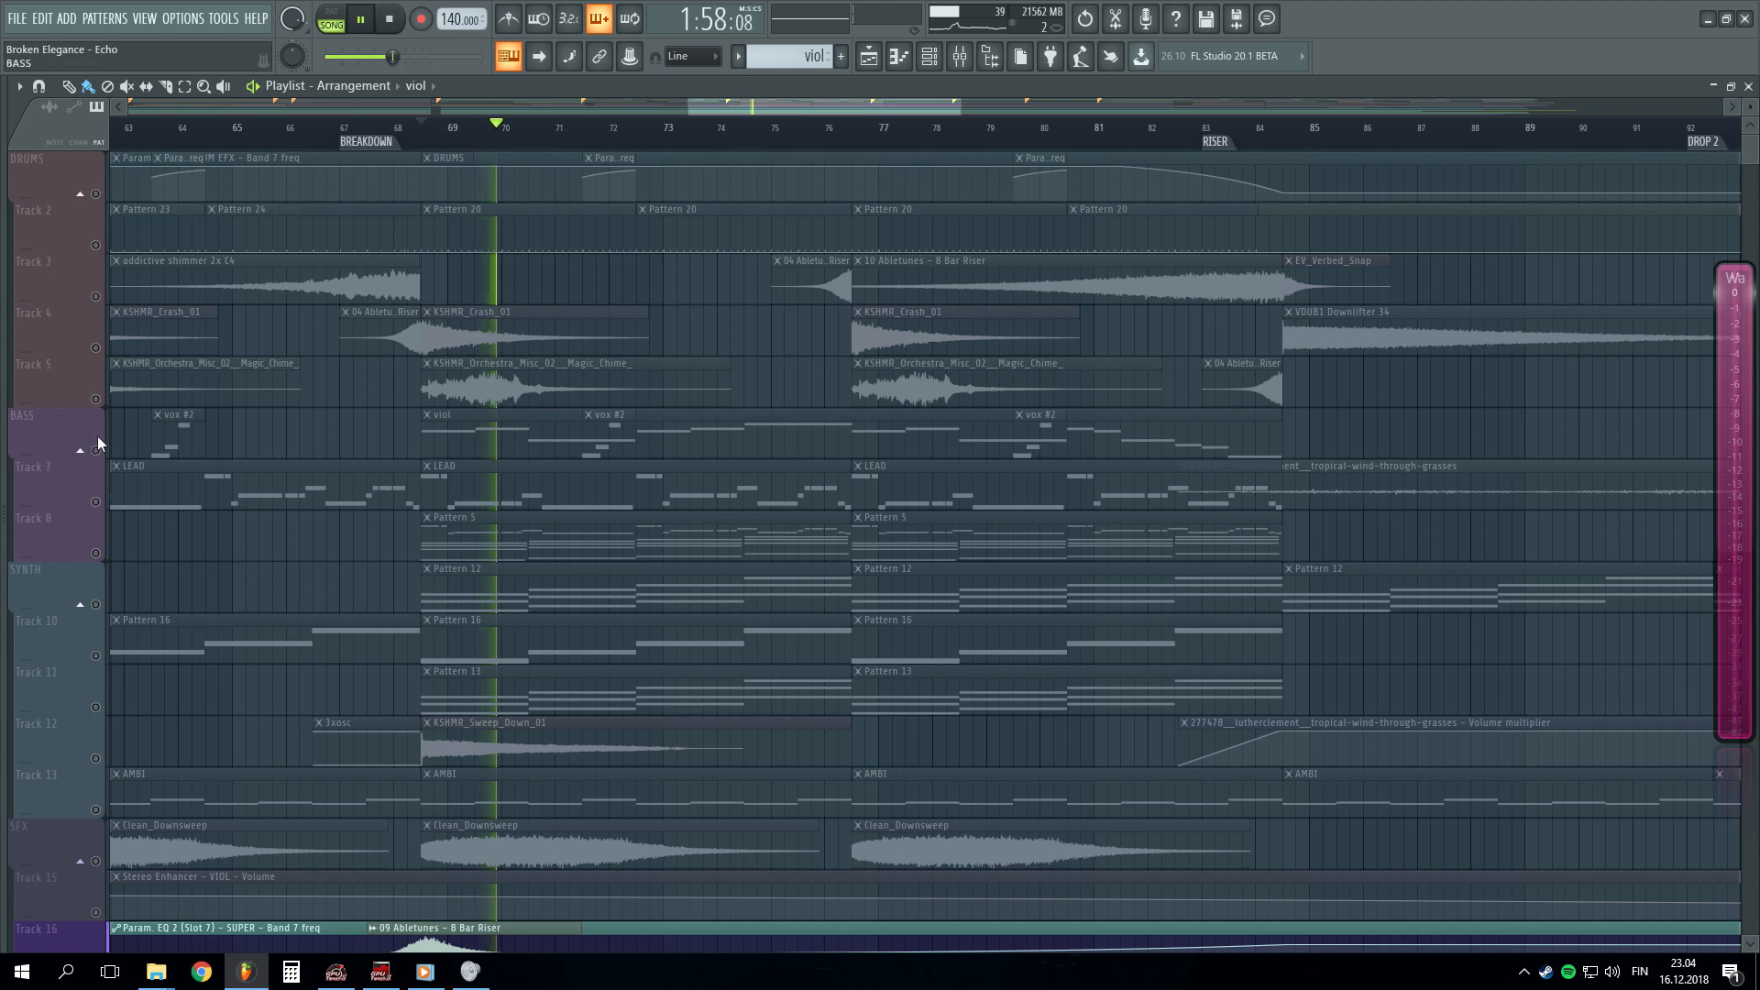
pyautogui.rightClick(95, 450)
pyautogui.press('space')
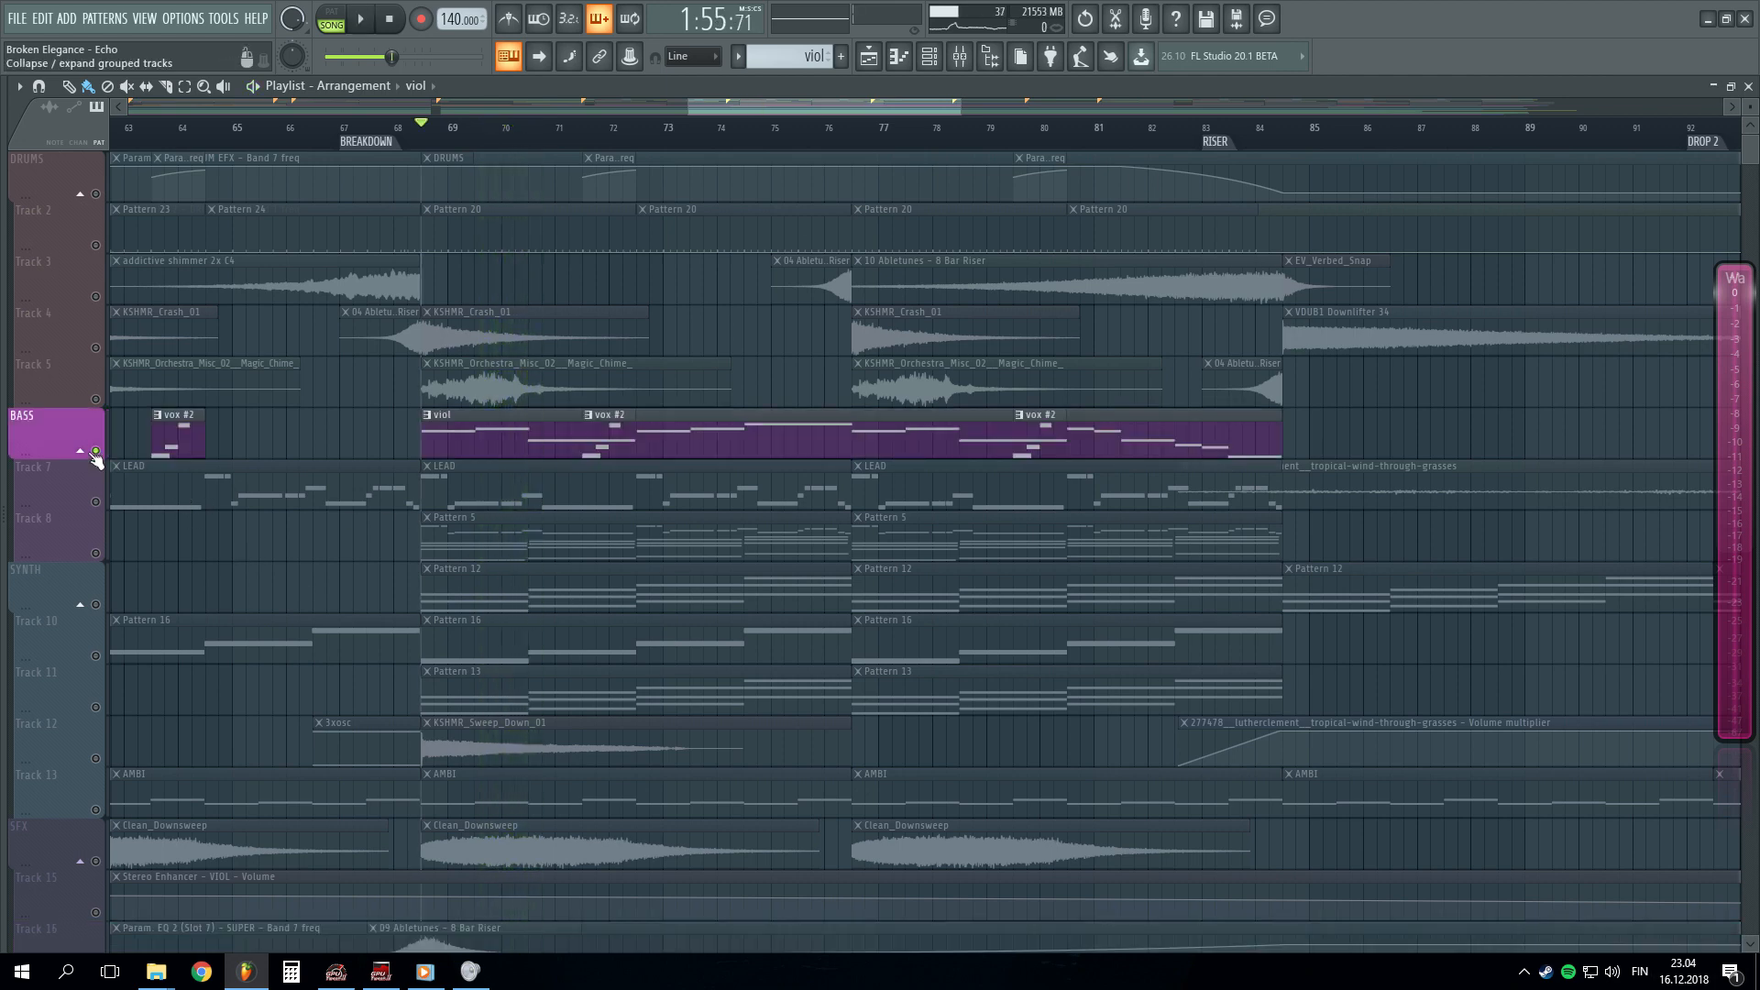
pyautogui.rightClick(95, 450)
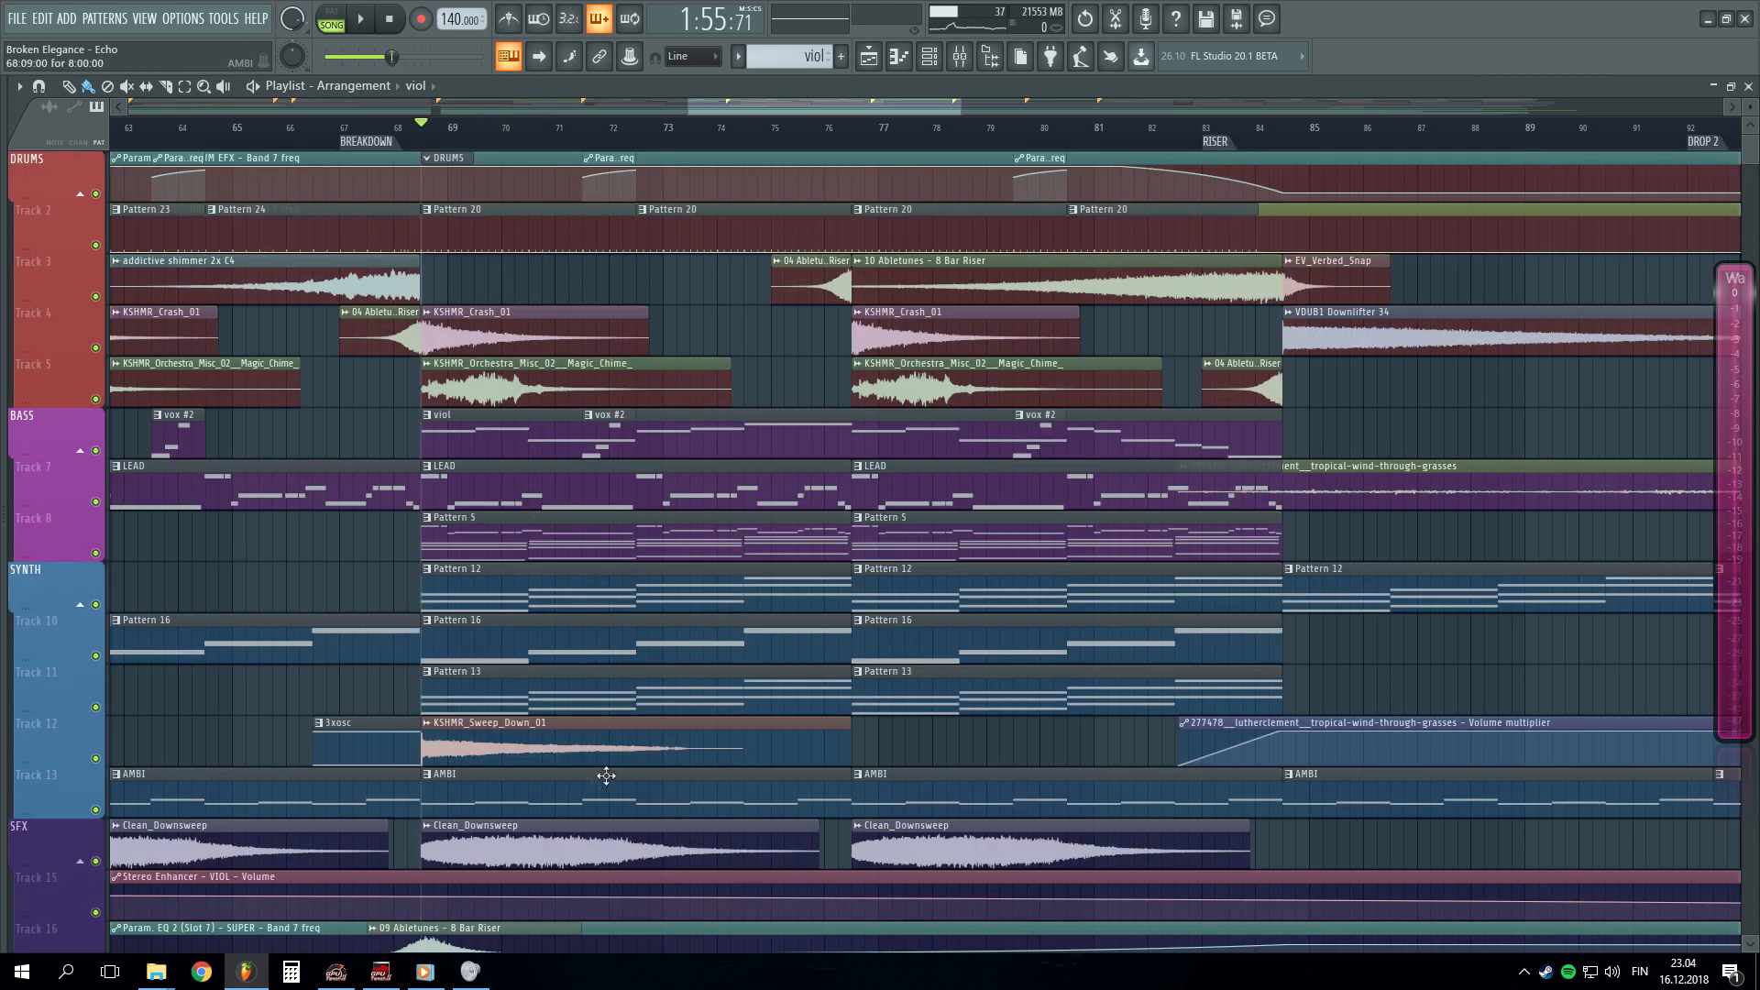
# - Open the notes of the AMBI clip and its Omnisphere instrument for inspection, and return to the playlist
pyautogui.doubleClick(587, 799)
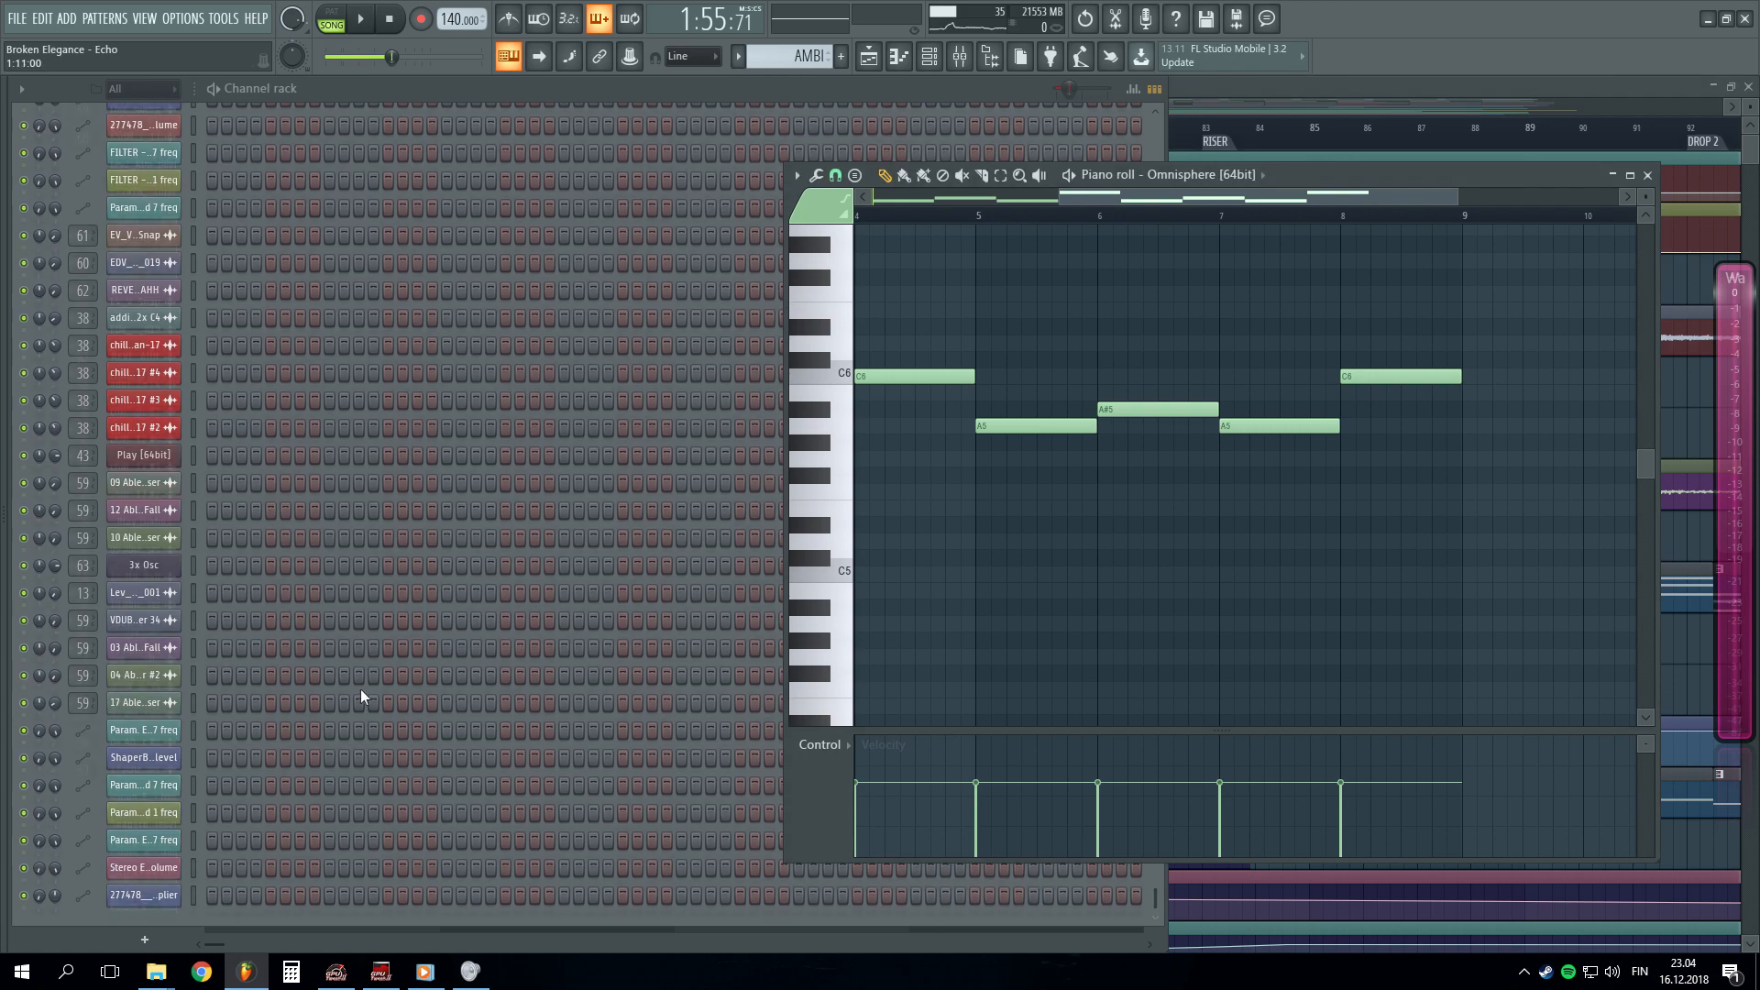
pyautogui.scroll(3, 357, 686)
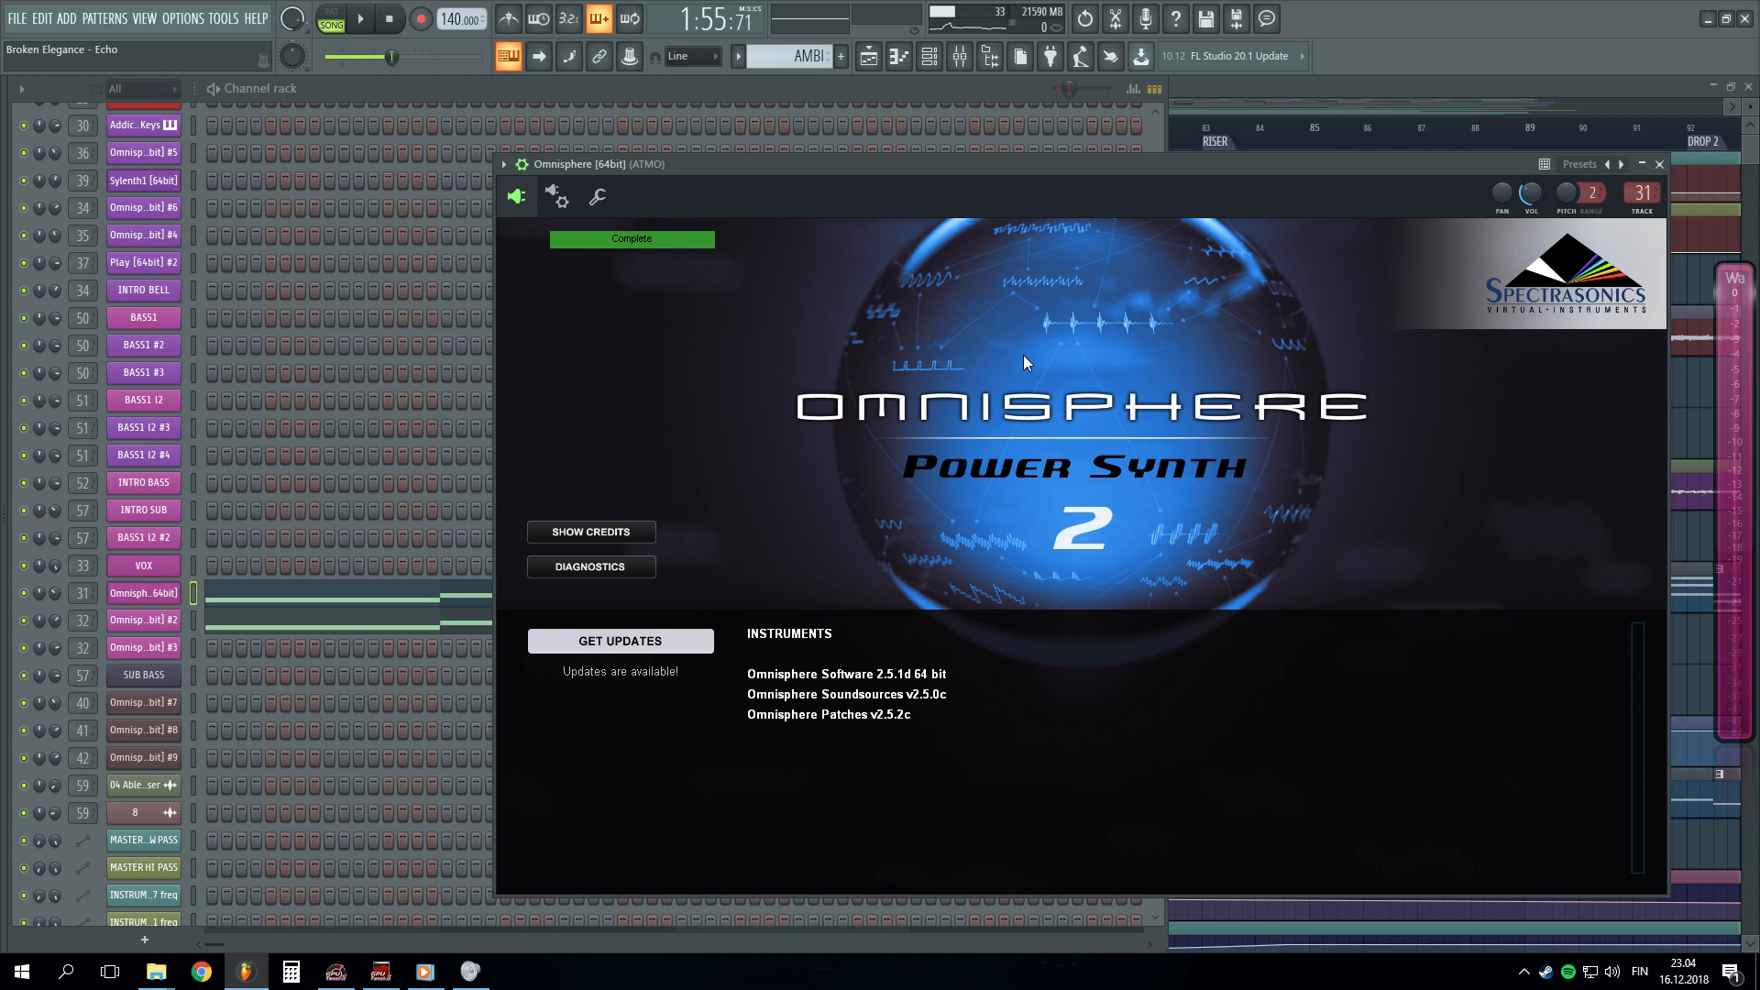
pyautogui.click(1024, 356)
pyautogui.click(1263, 95)
# - Play the breakdown while muting and unmuting Track 13 to compare it with and without the AMBI layer
pyautogui.press('space')
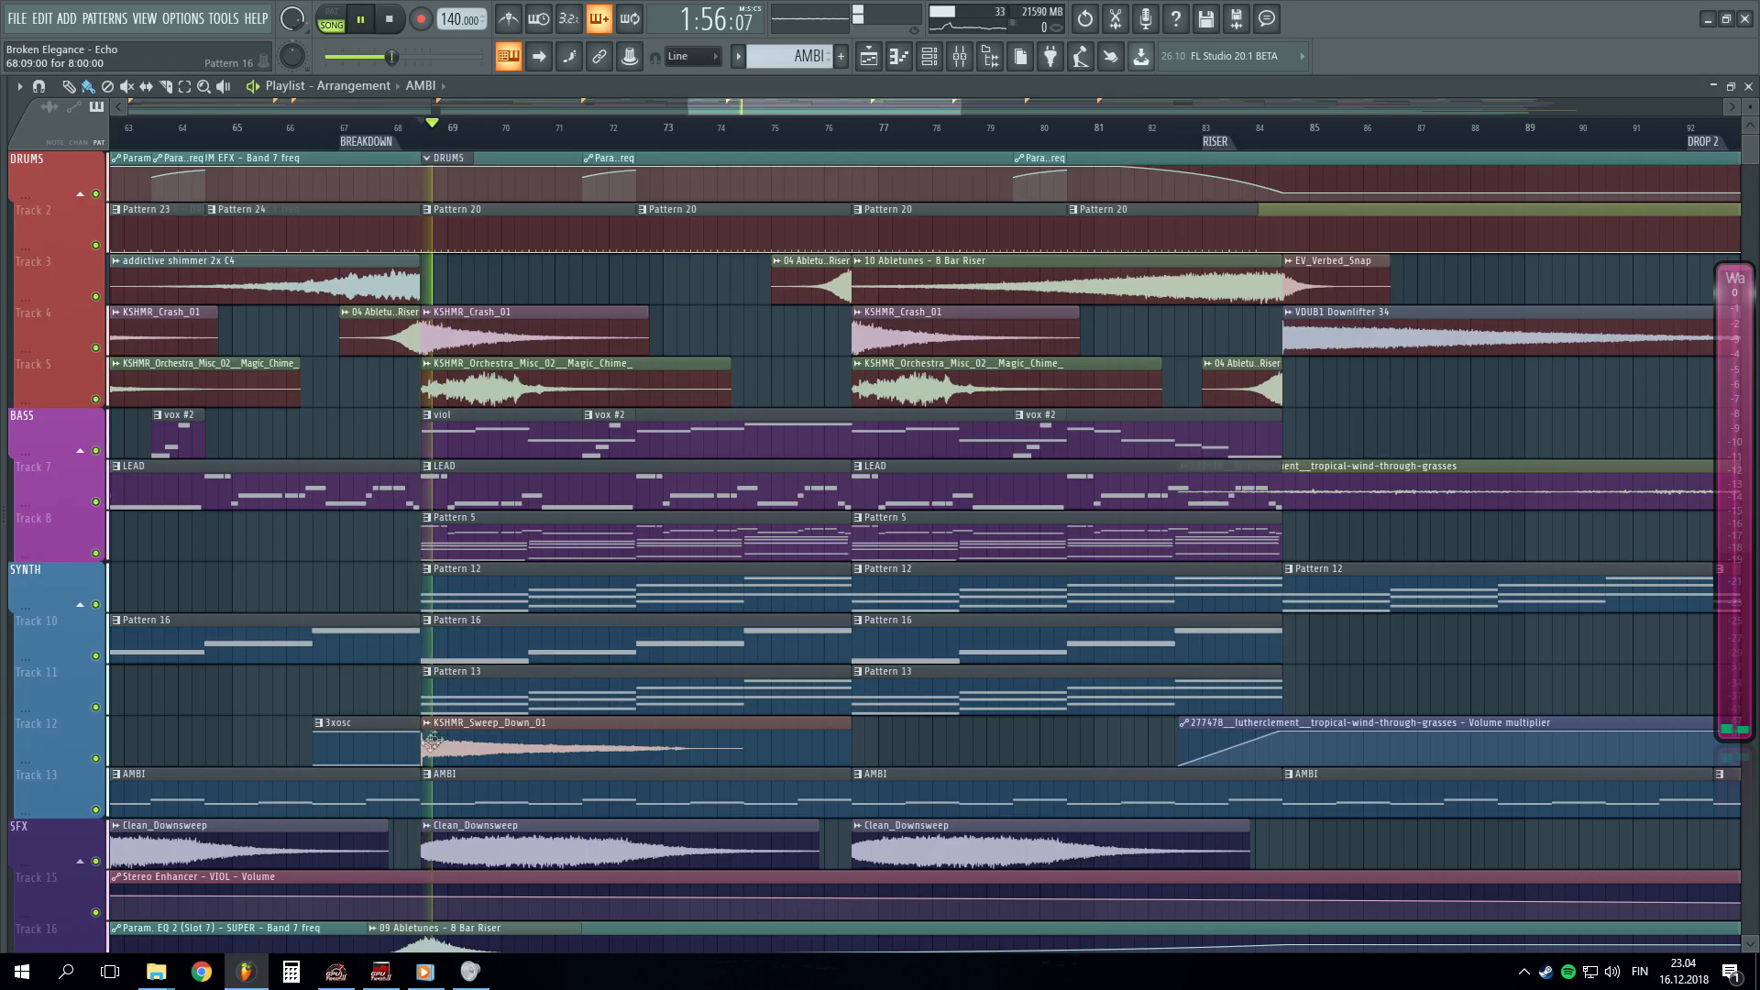
pyautogui.click(95, 810)
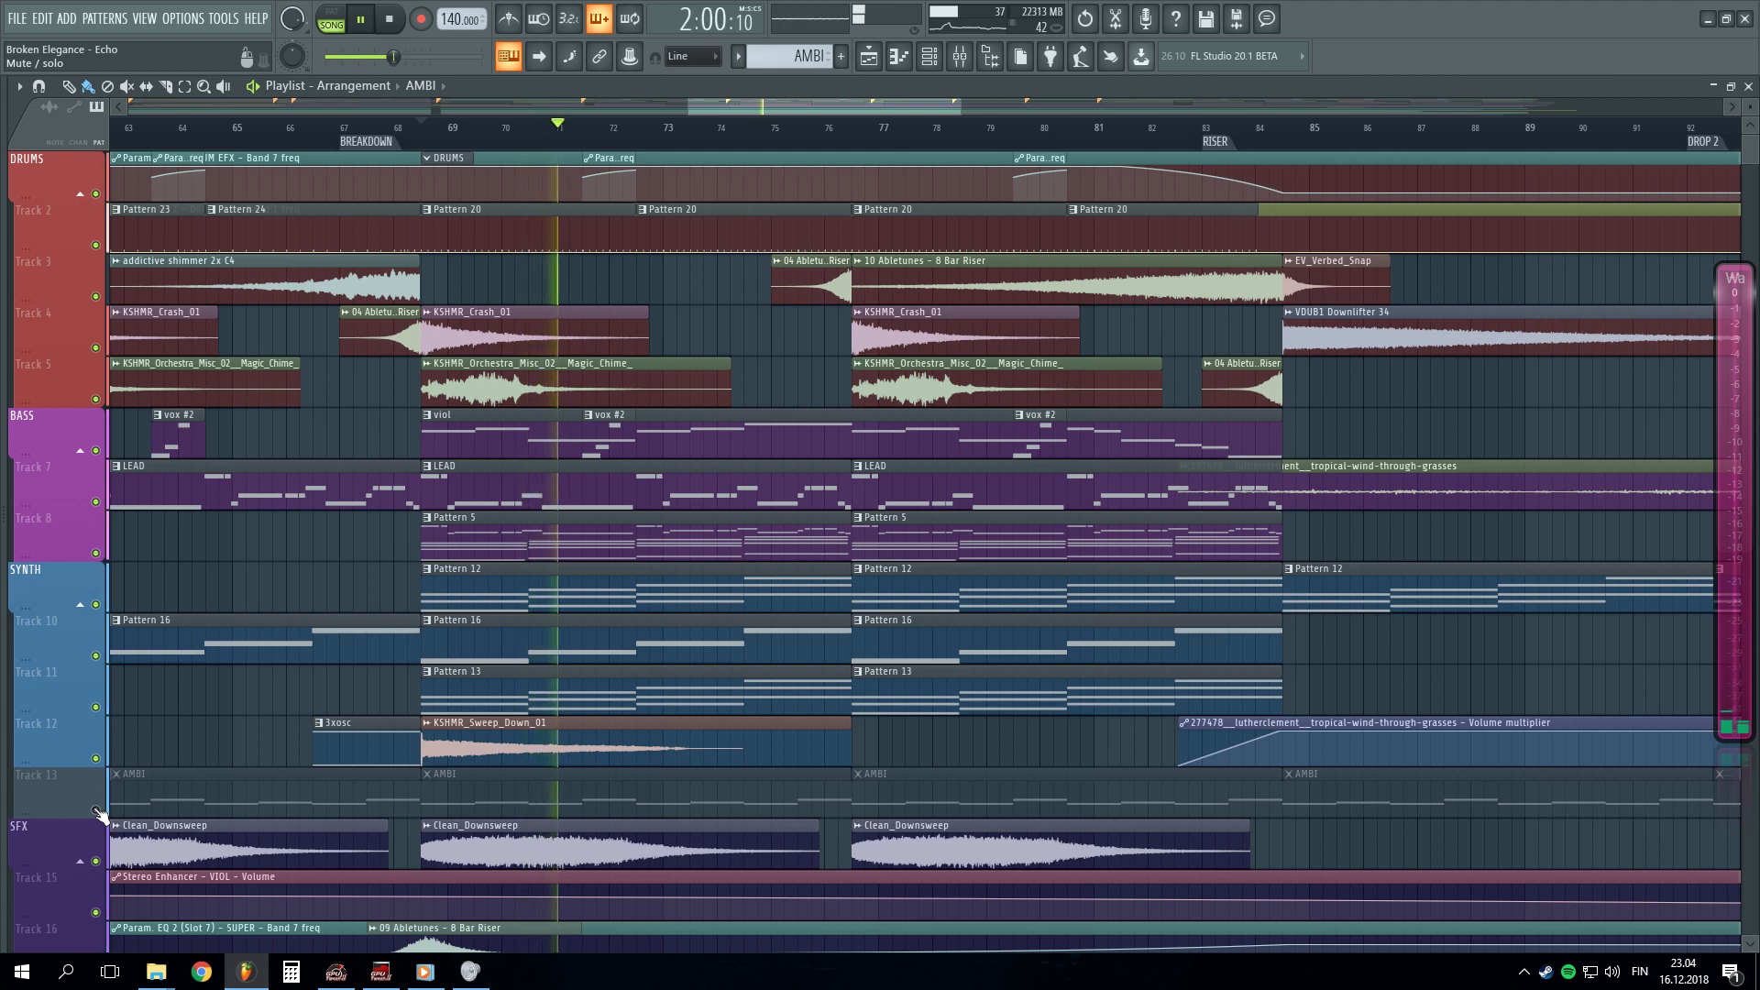
pyautogui.click(95, 811)
# - Solo the ATMO mixer track, replay the breakdown from its start to audition it, and close the mixer
pyautogui.press('F9')
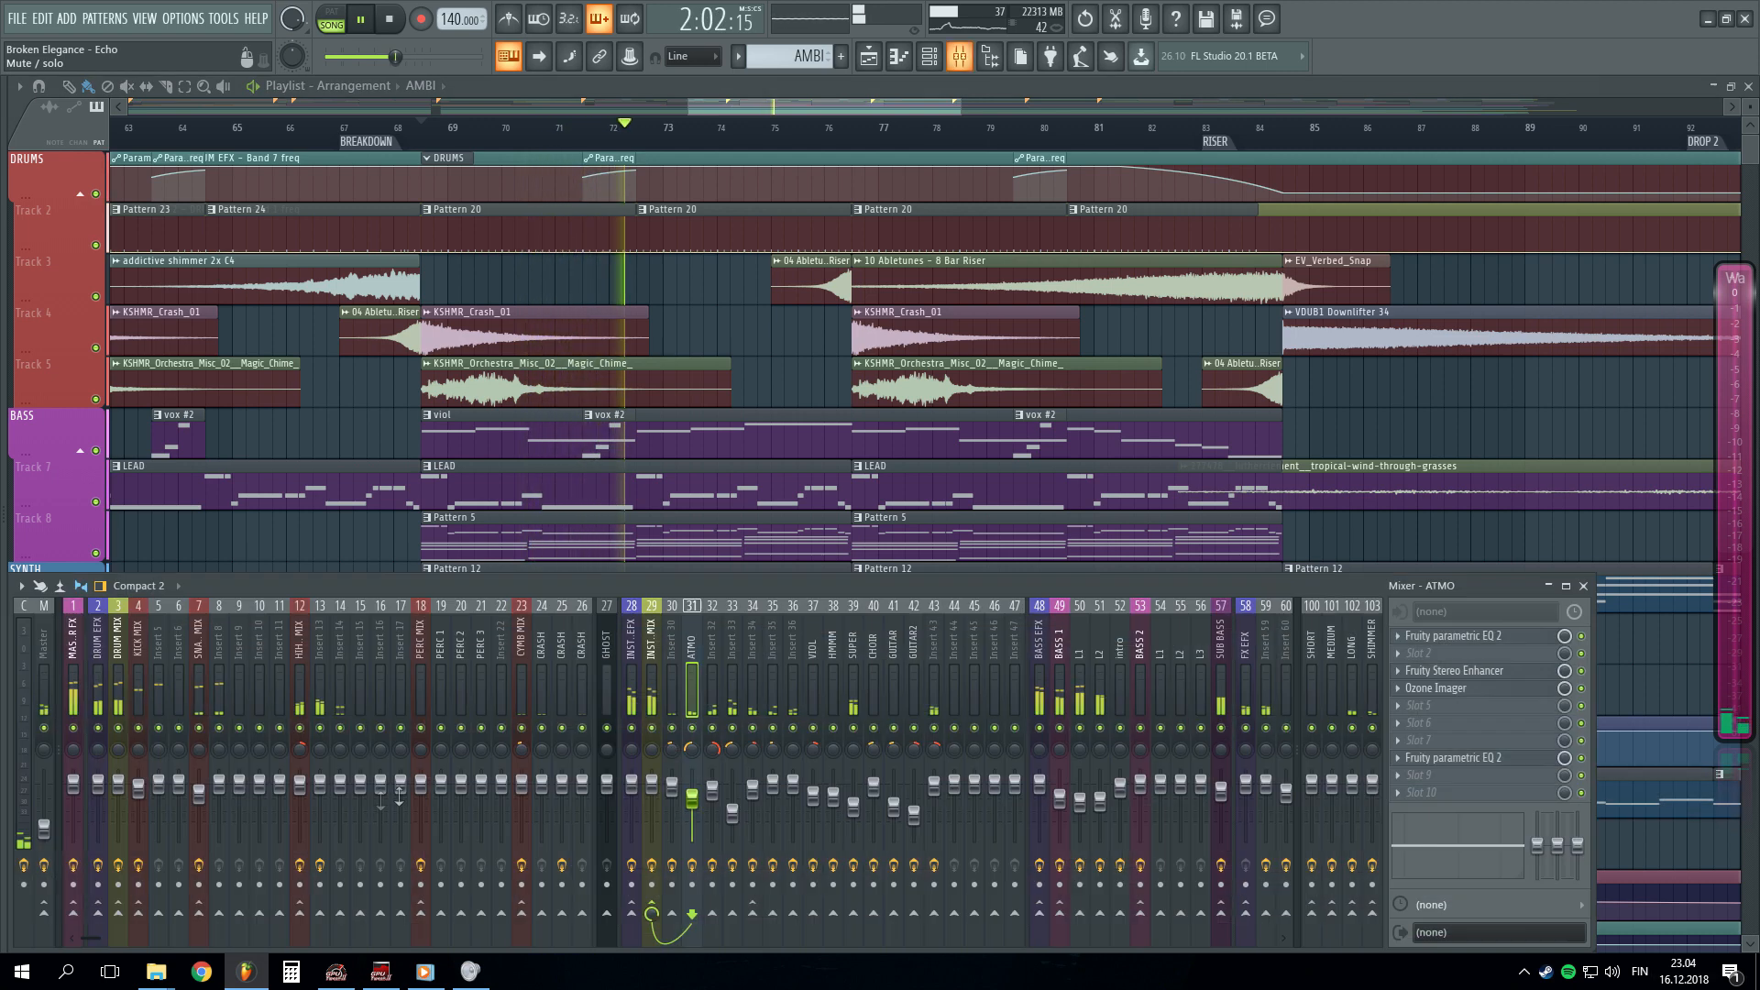
pyautogui.press('space')
pyautogui.rightClick(693, 728)
pyautogui.press('space')
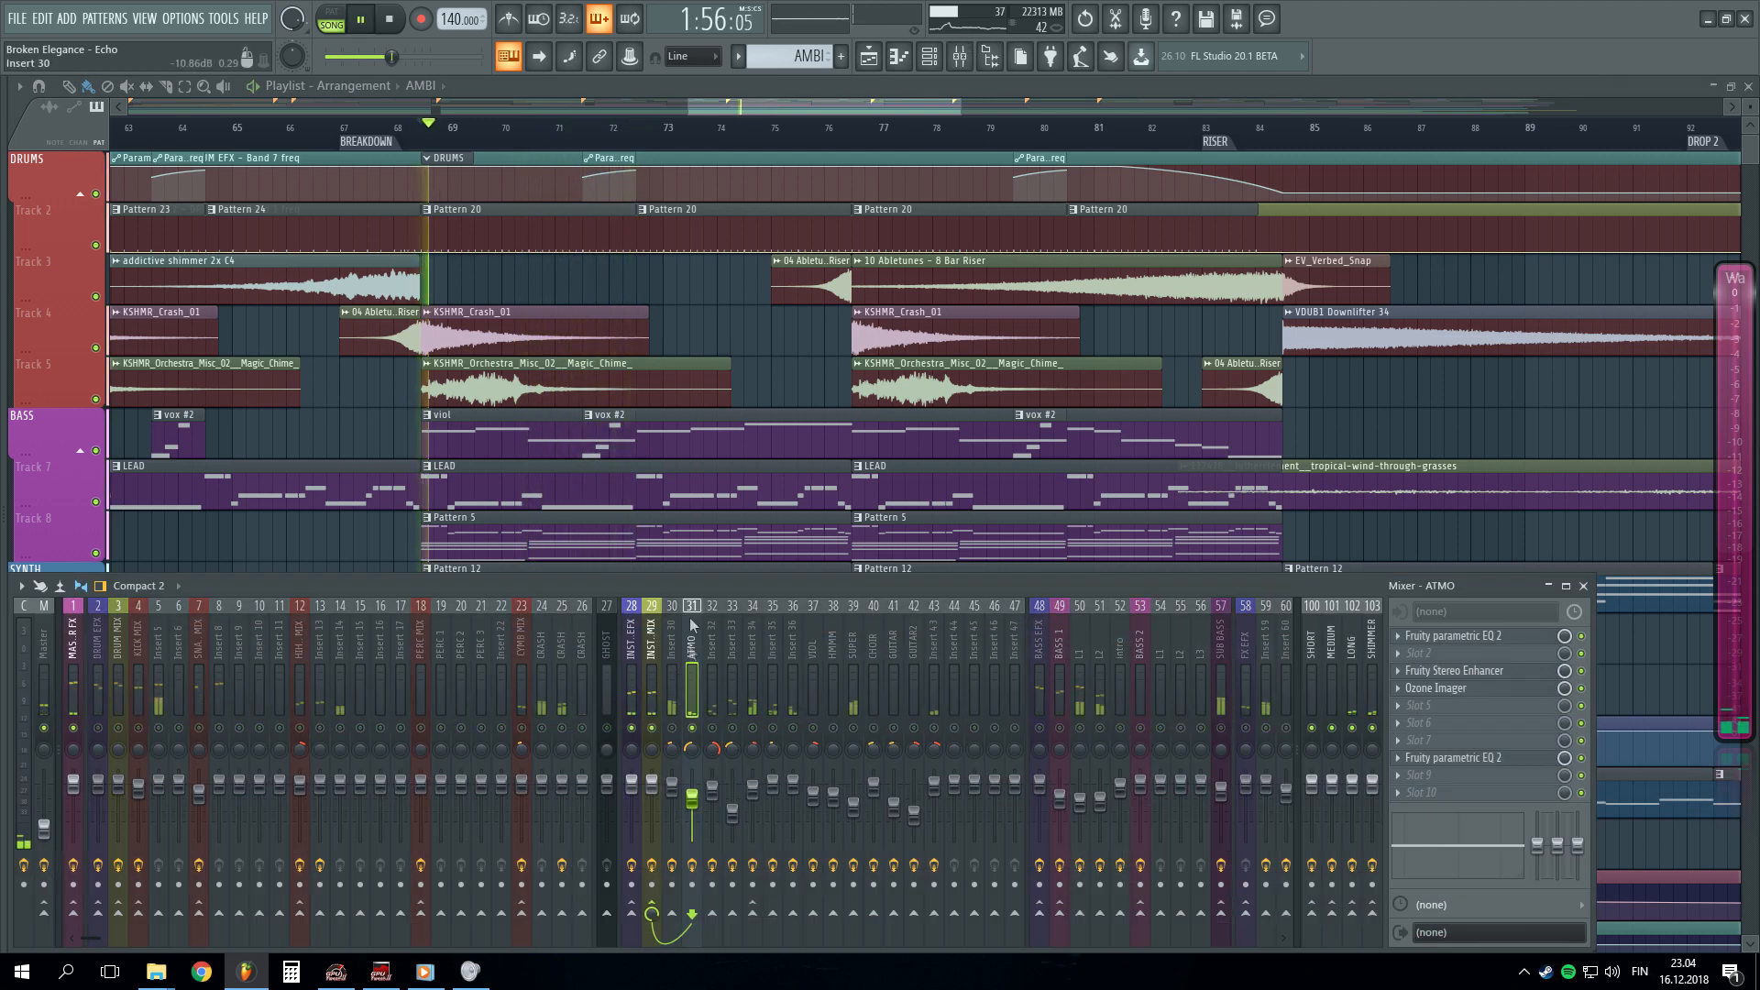
pyautogui.press('F9')
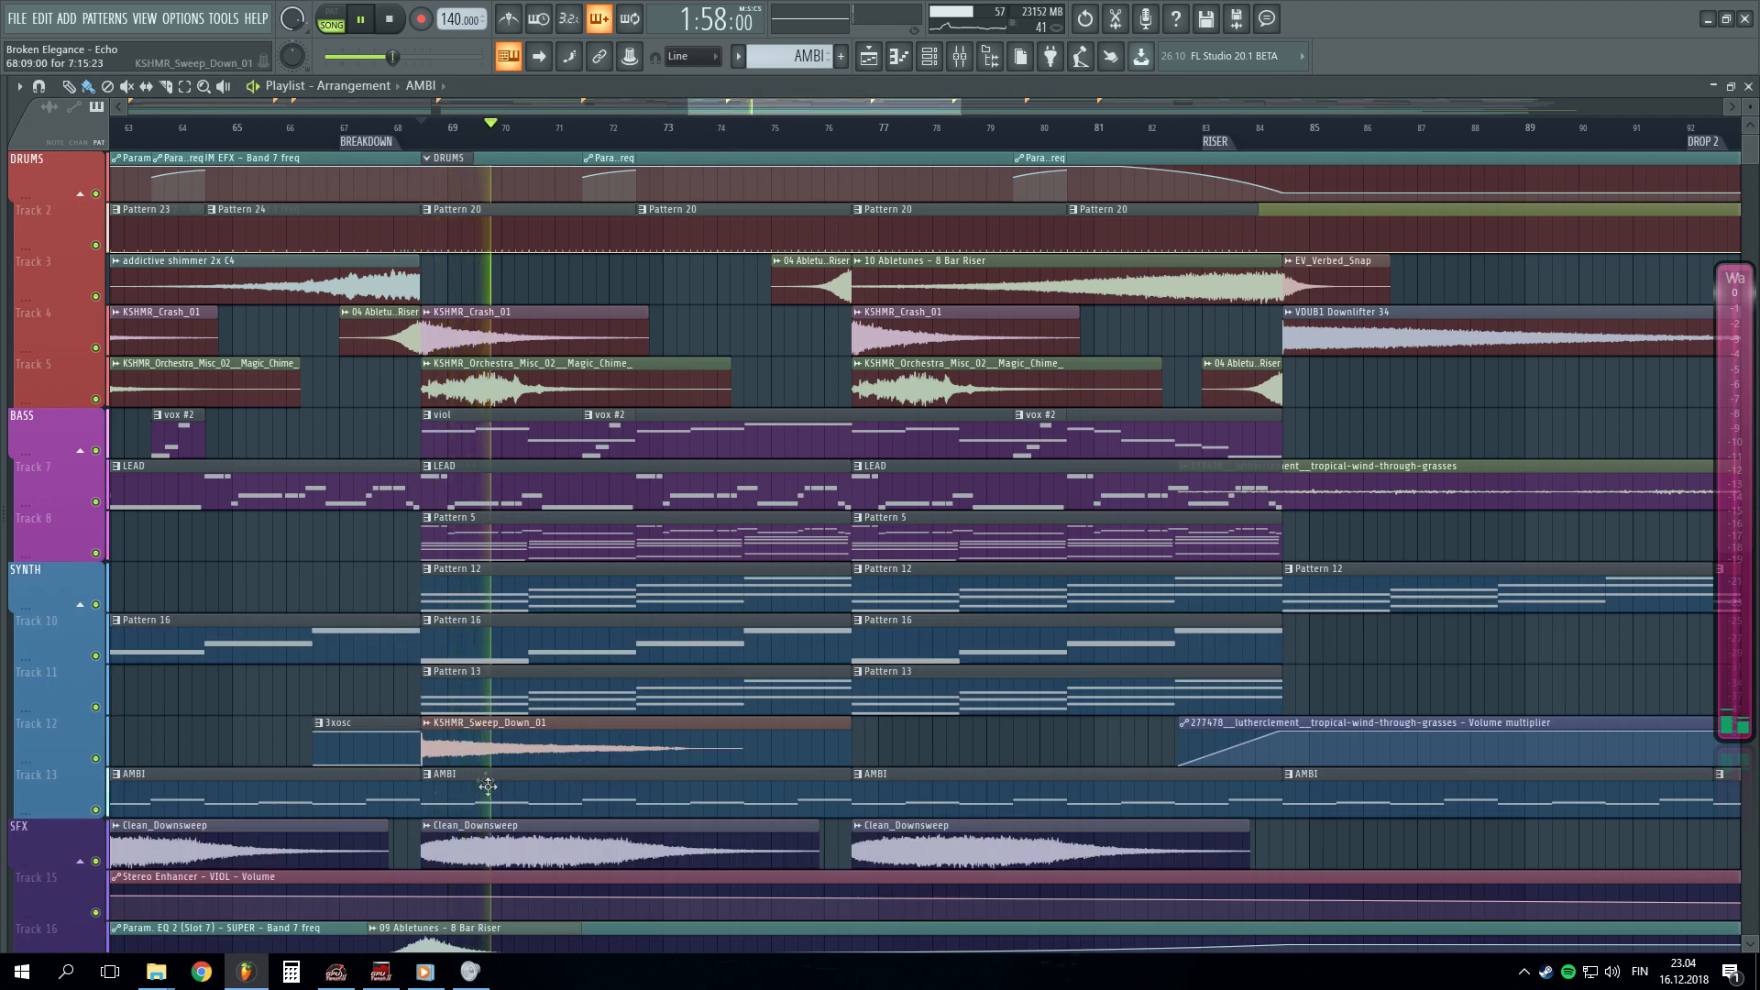
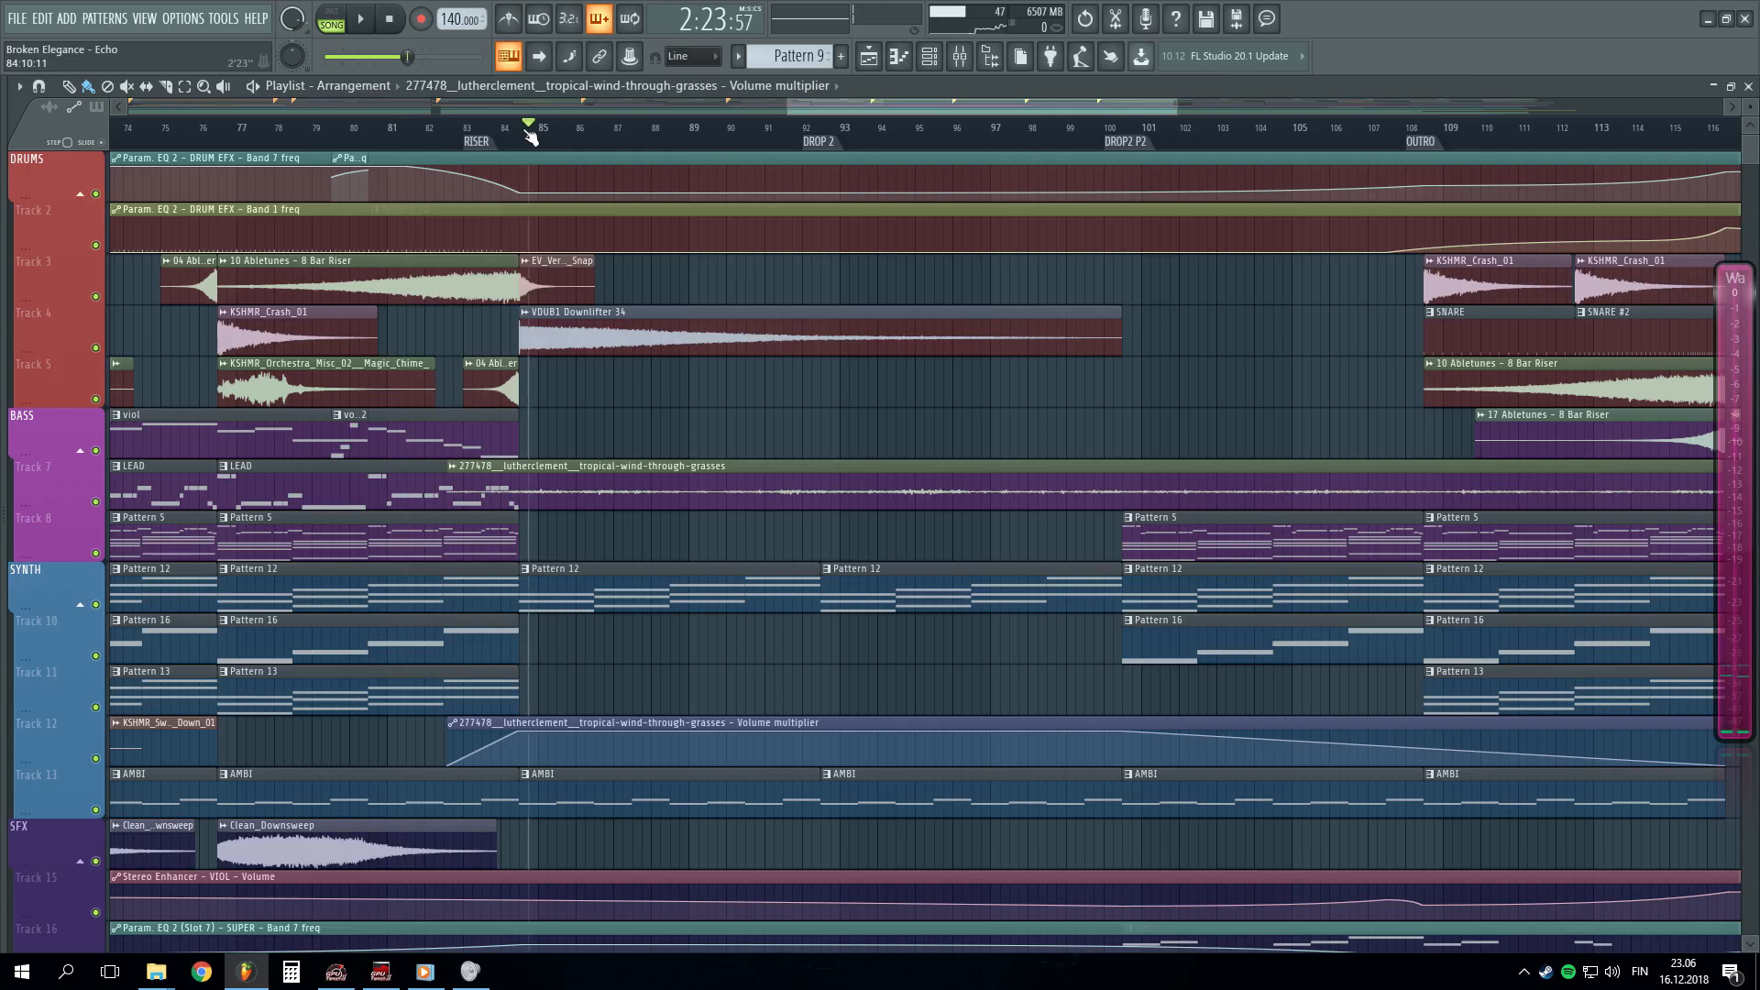
# - Play the song from bar 84 and review the arrangement from the end of the riser through Drop 2
pyautogui.press('space')
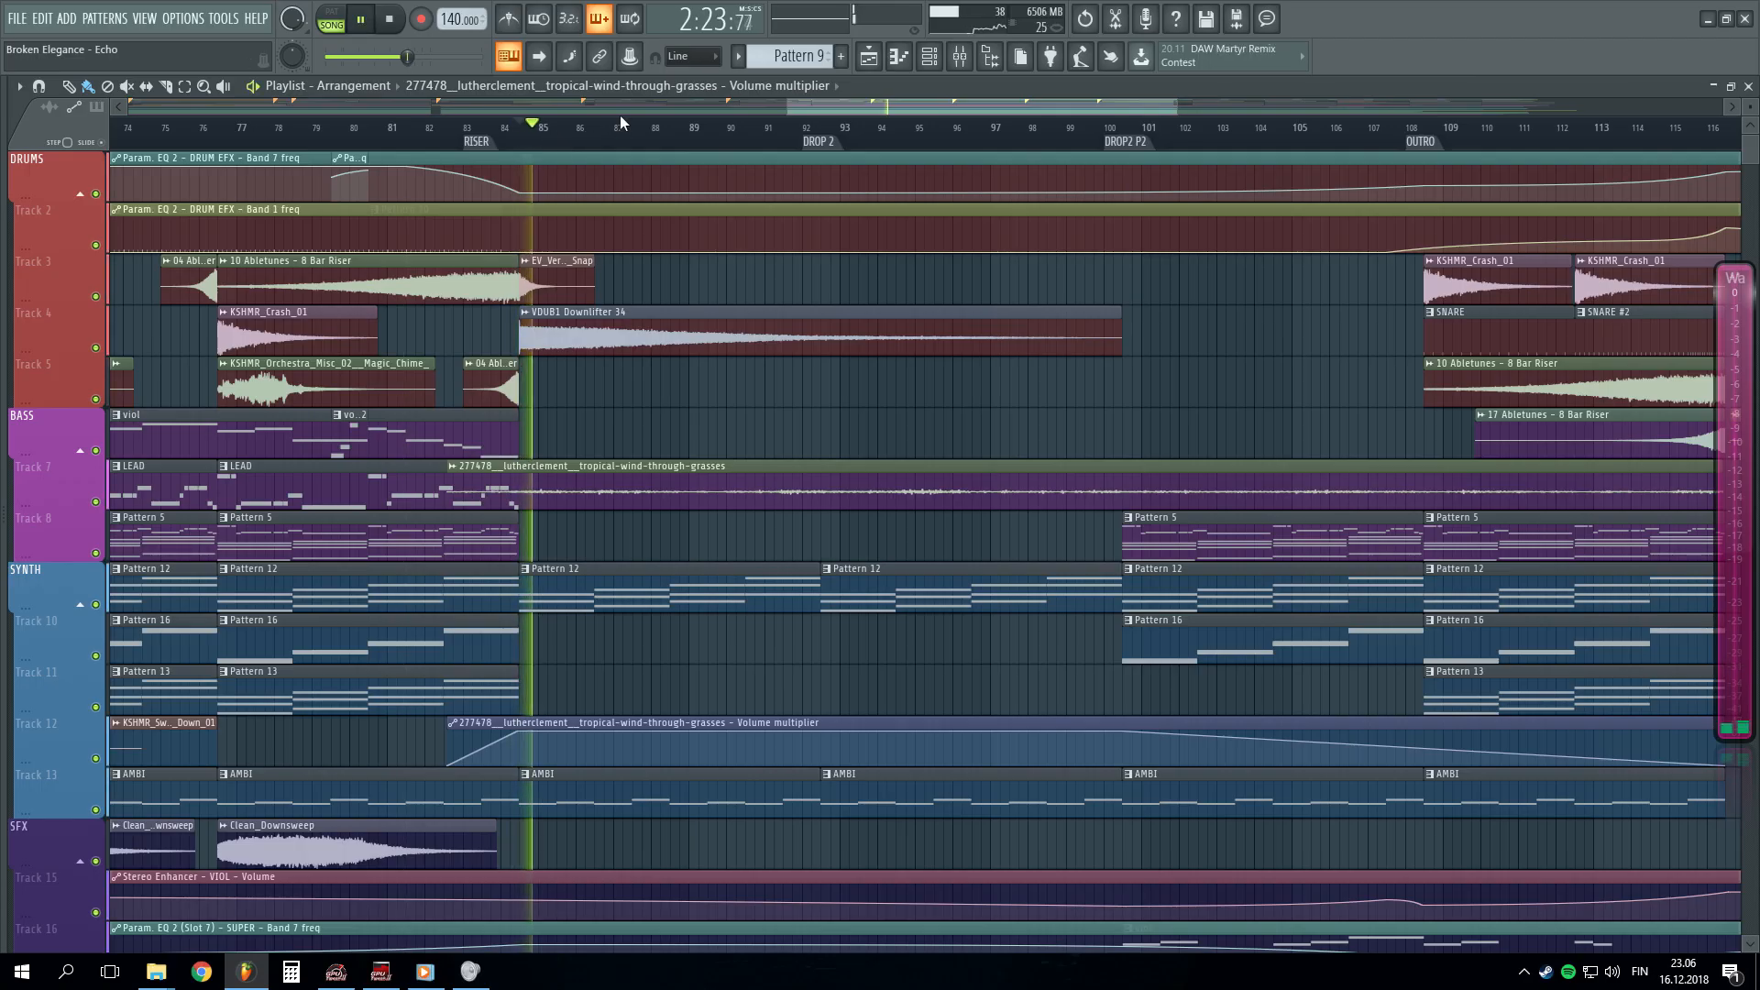
pyautogui.scroll(-1, 615, 112)
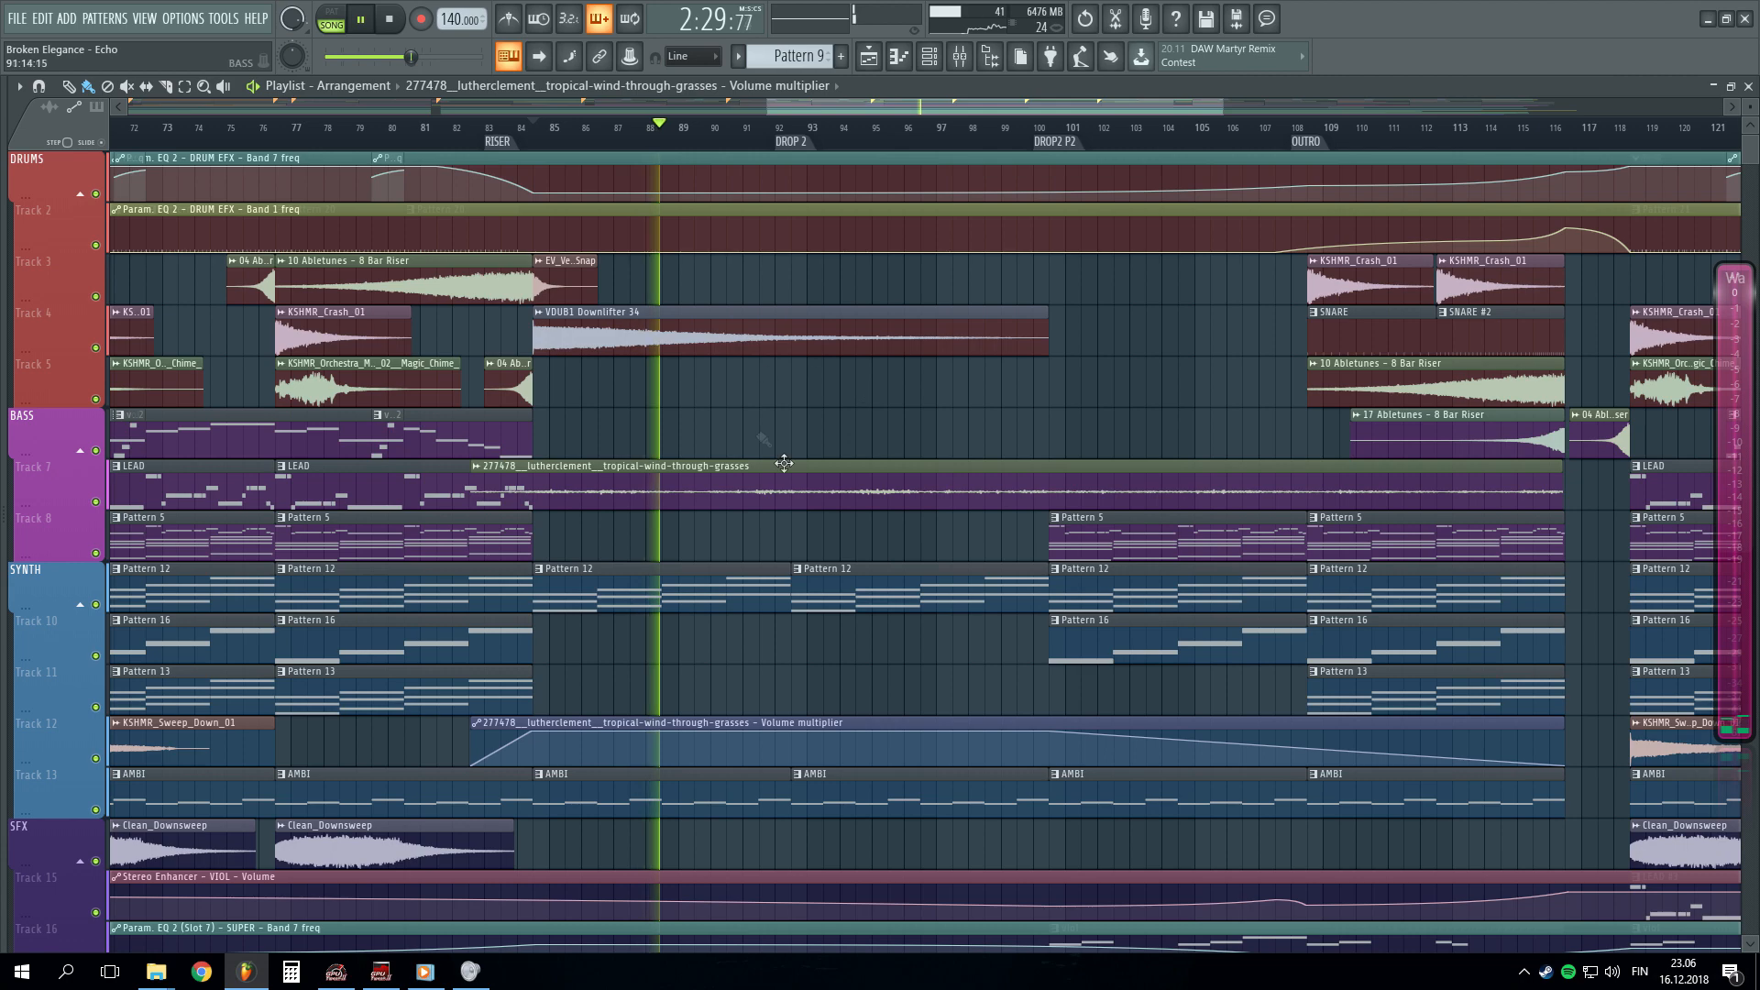
pyautogui.scroll(-3, 766, 138)
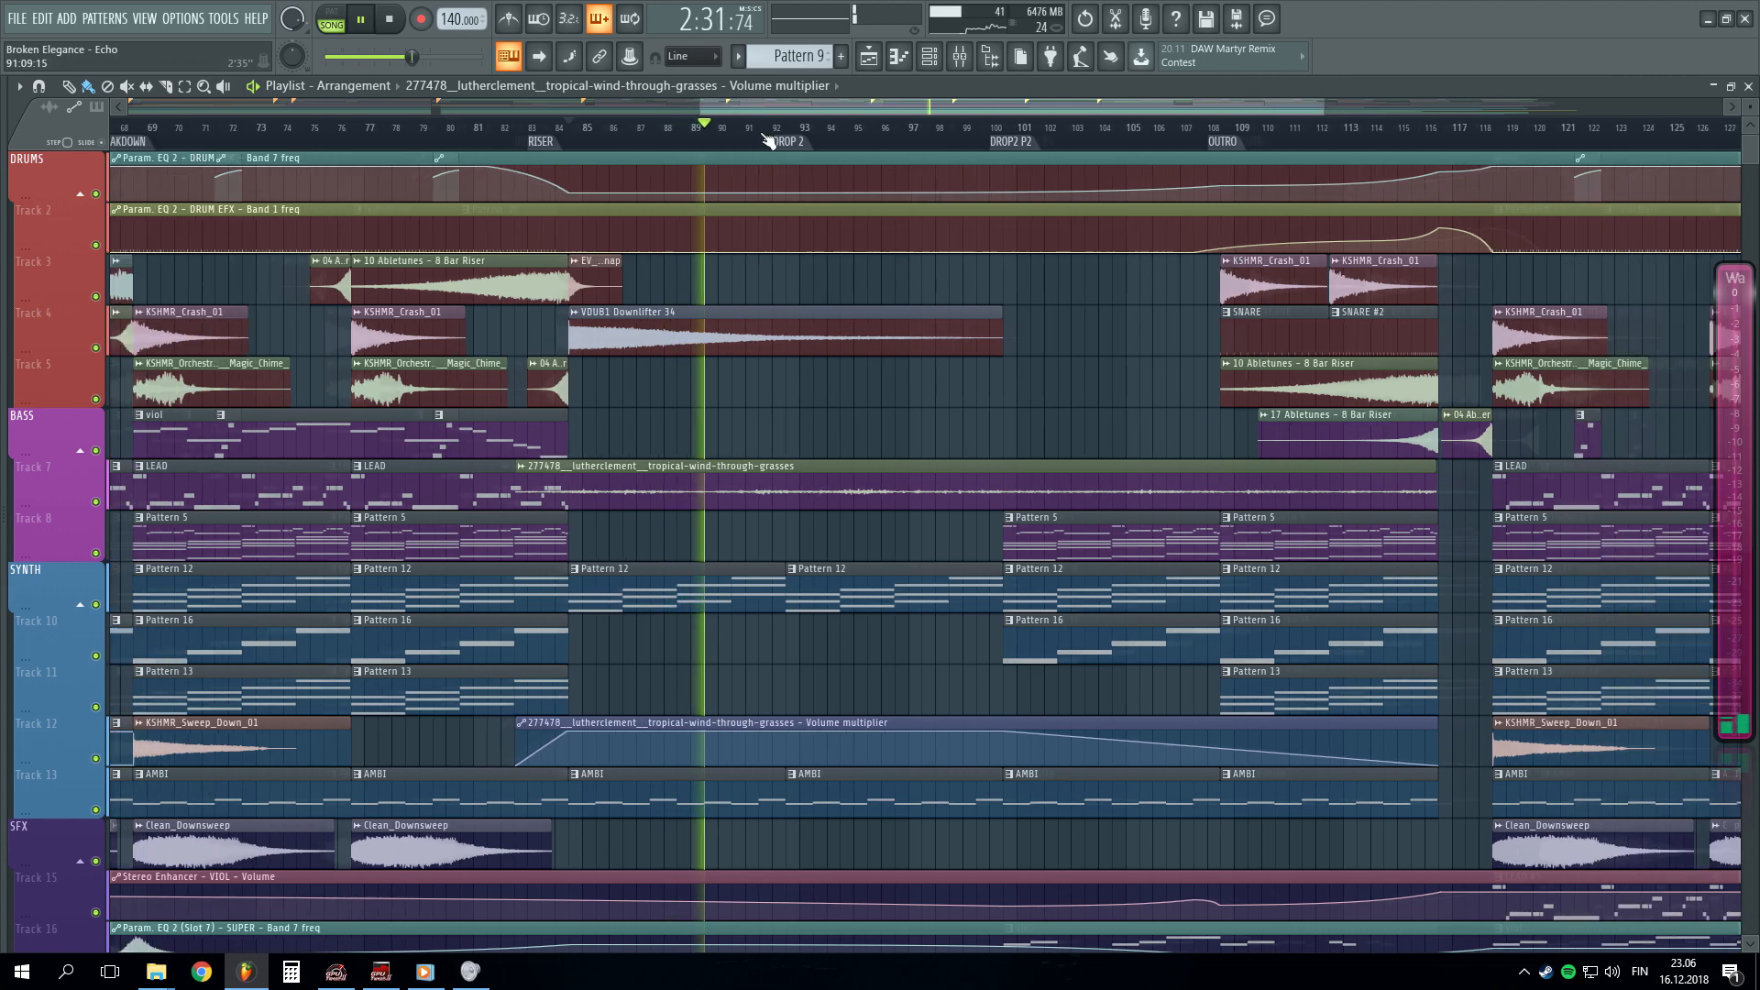
pyautogui.scroll(3, 1096, 141)
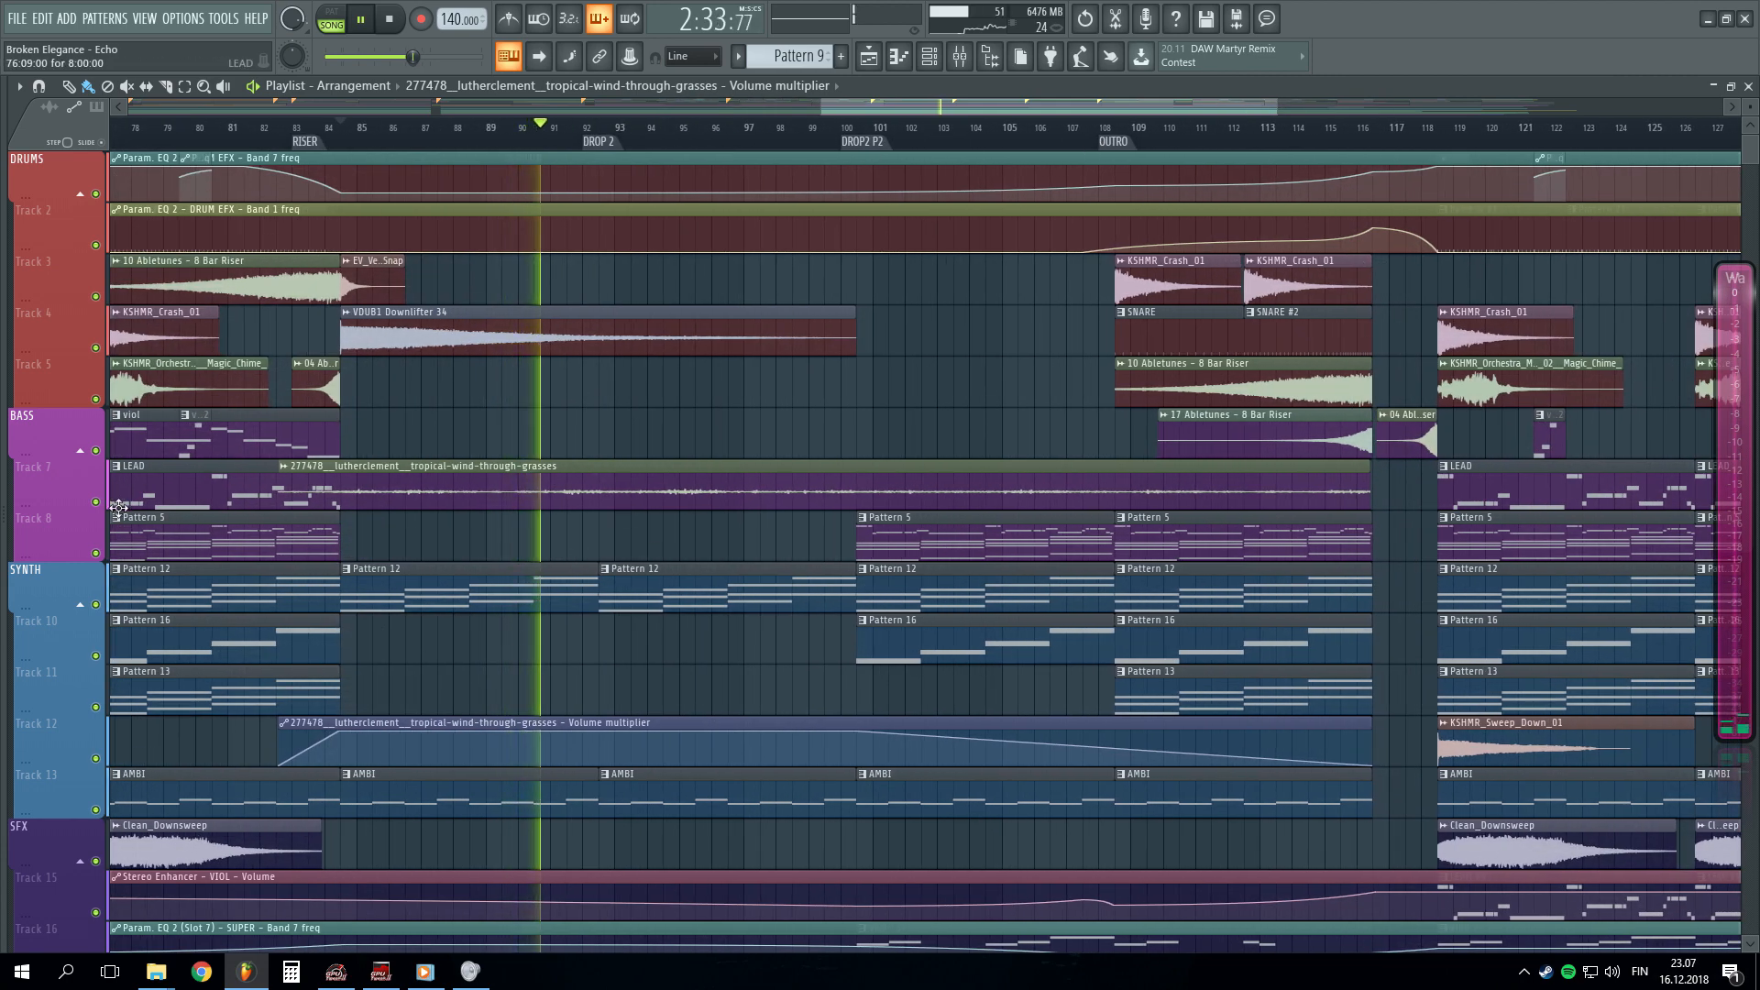
pyautogui.scroll(-2, 895, 147)
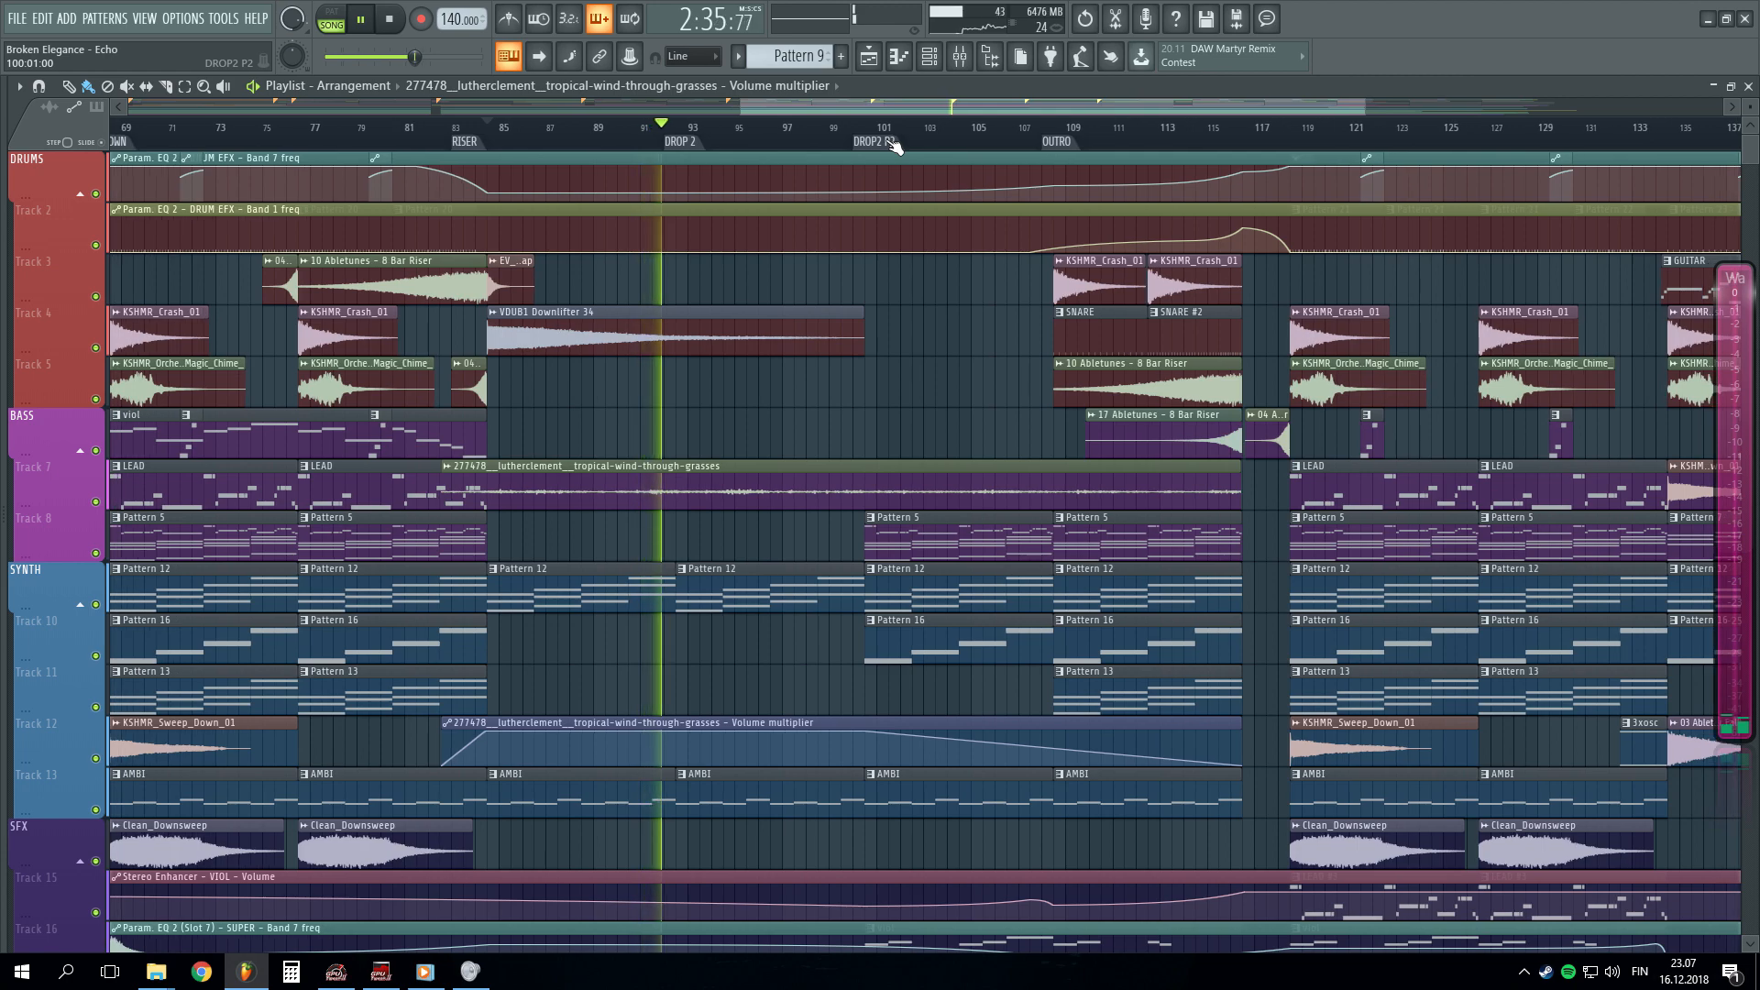
pyautogui.scroll(-2, 895, 147)
pyautogui.scroll(3, 1038, 136)
pyautogui.scroll(2, 1037, 136)
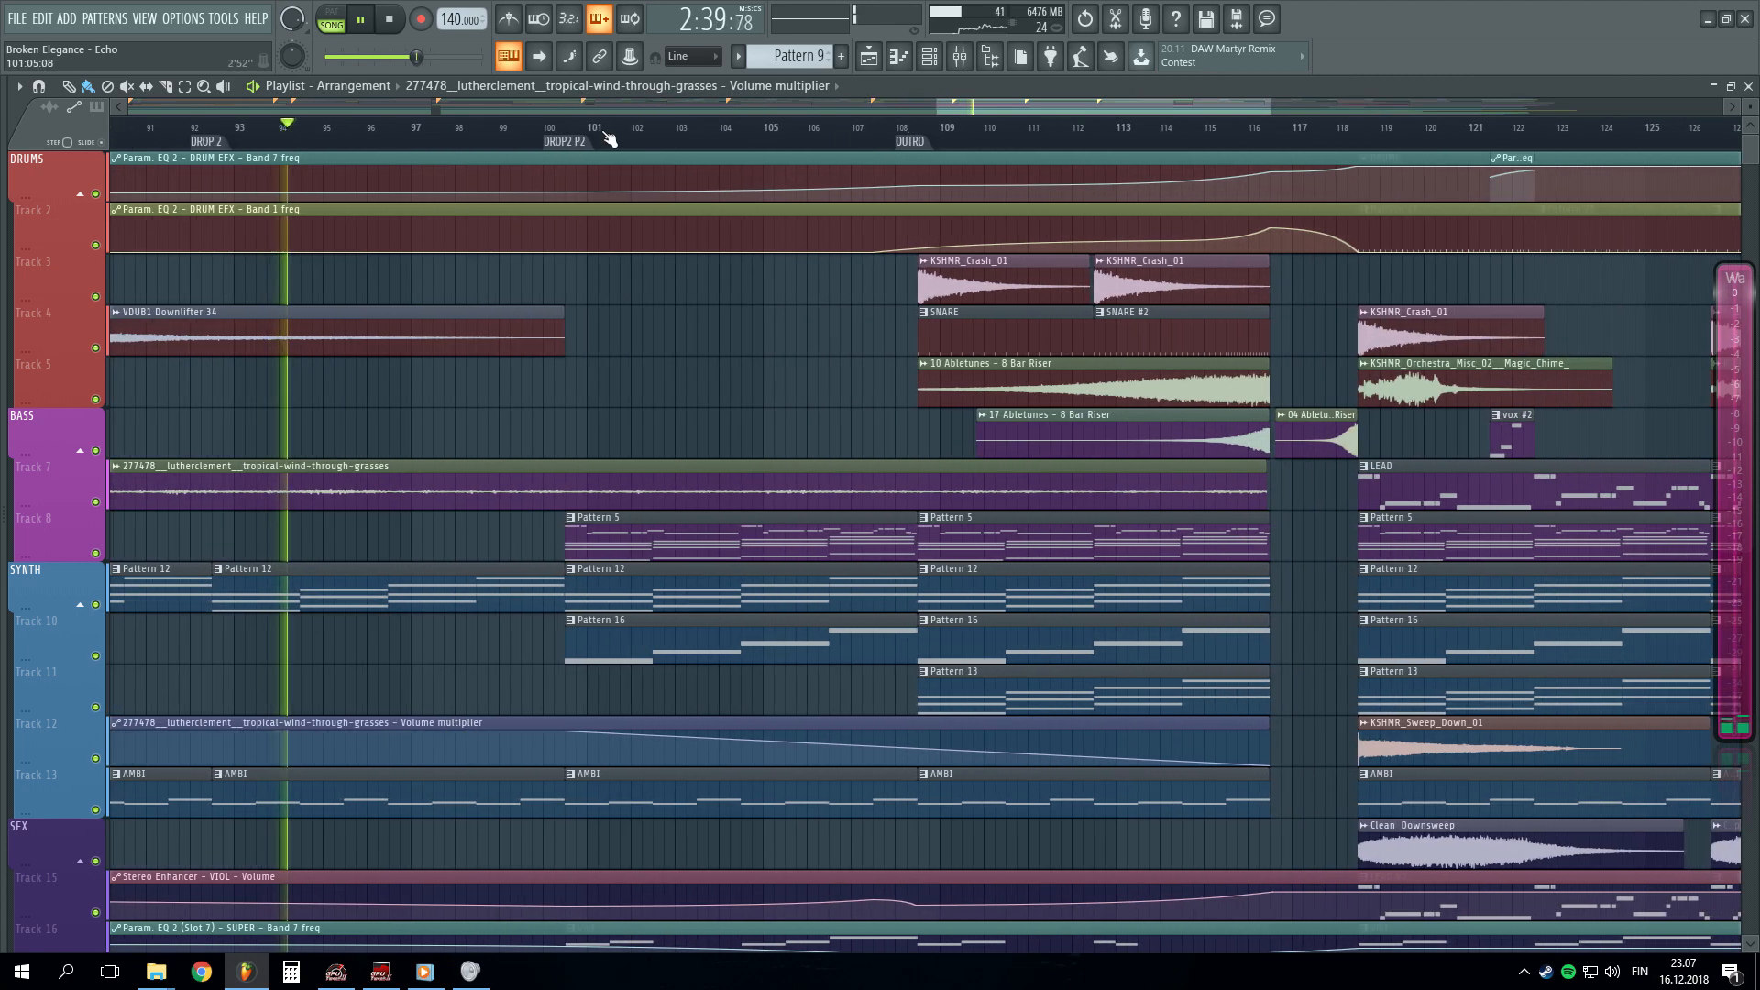
# - Move playback to the start of Drop 2 P2 and review its tracks through the outro as it plays
pyautogui.click(595, 135)
pyautogui.scroll(-3, 595, 136)
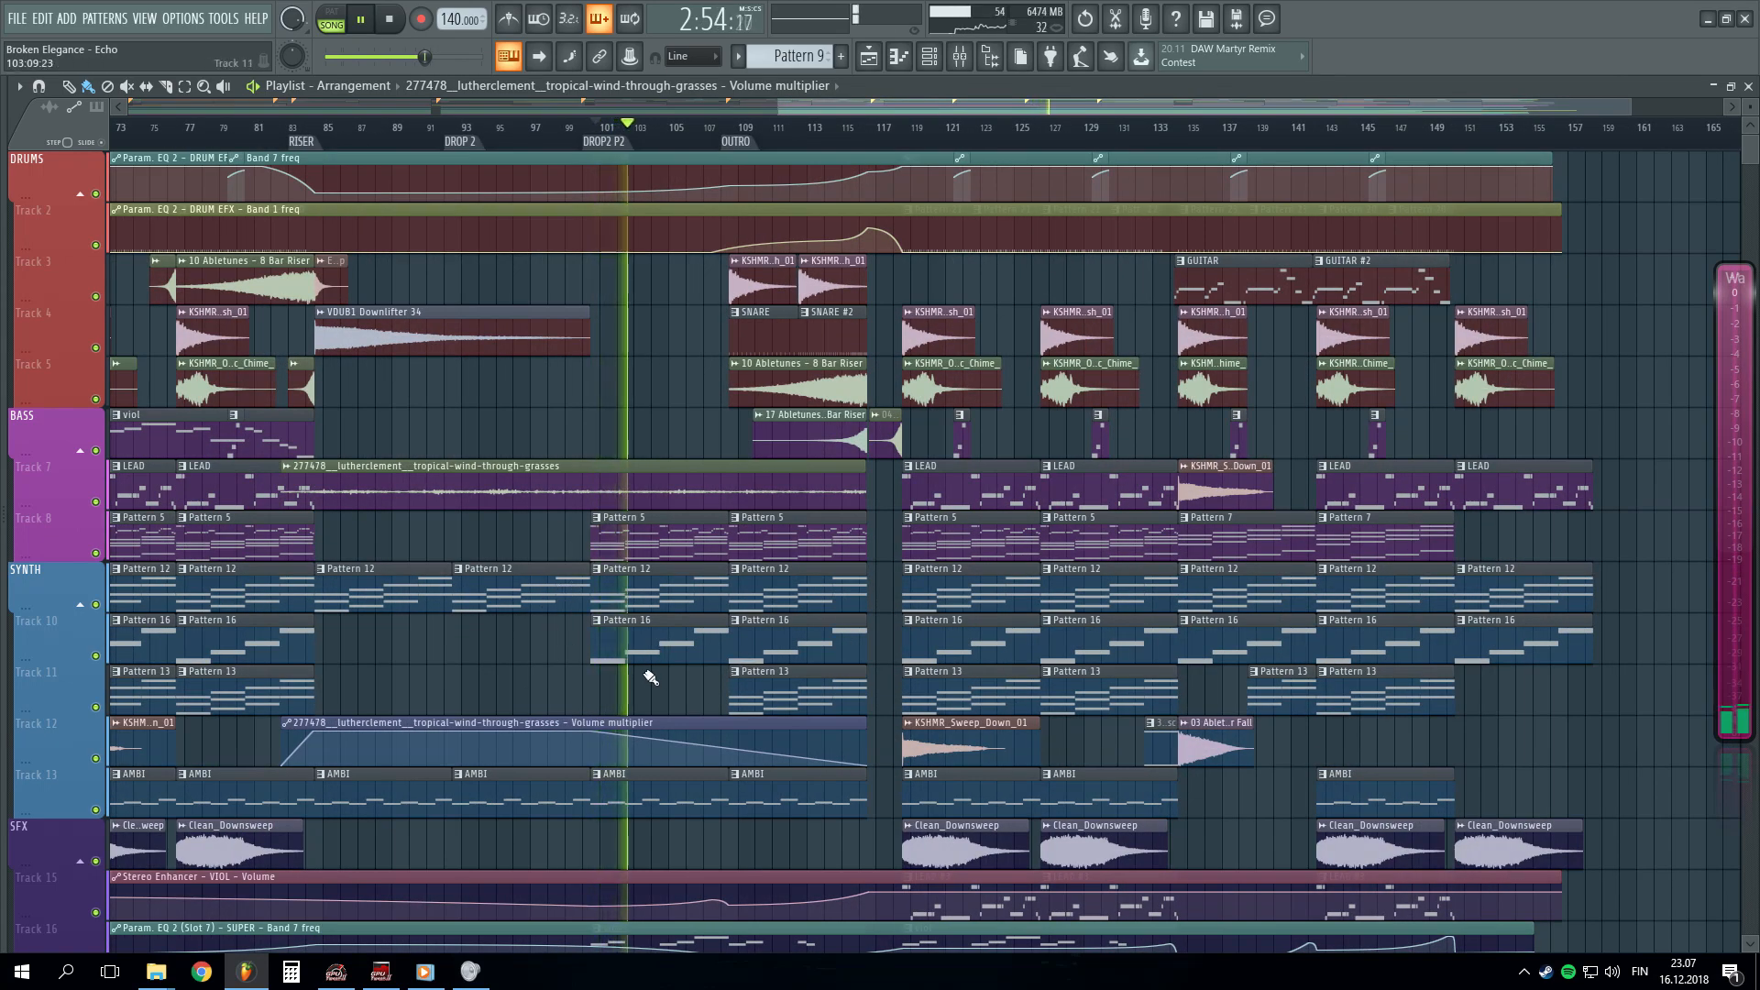
pyautogui.scroll(-3, 660, 683)
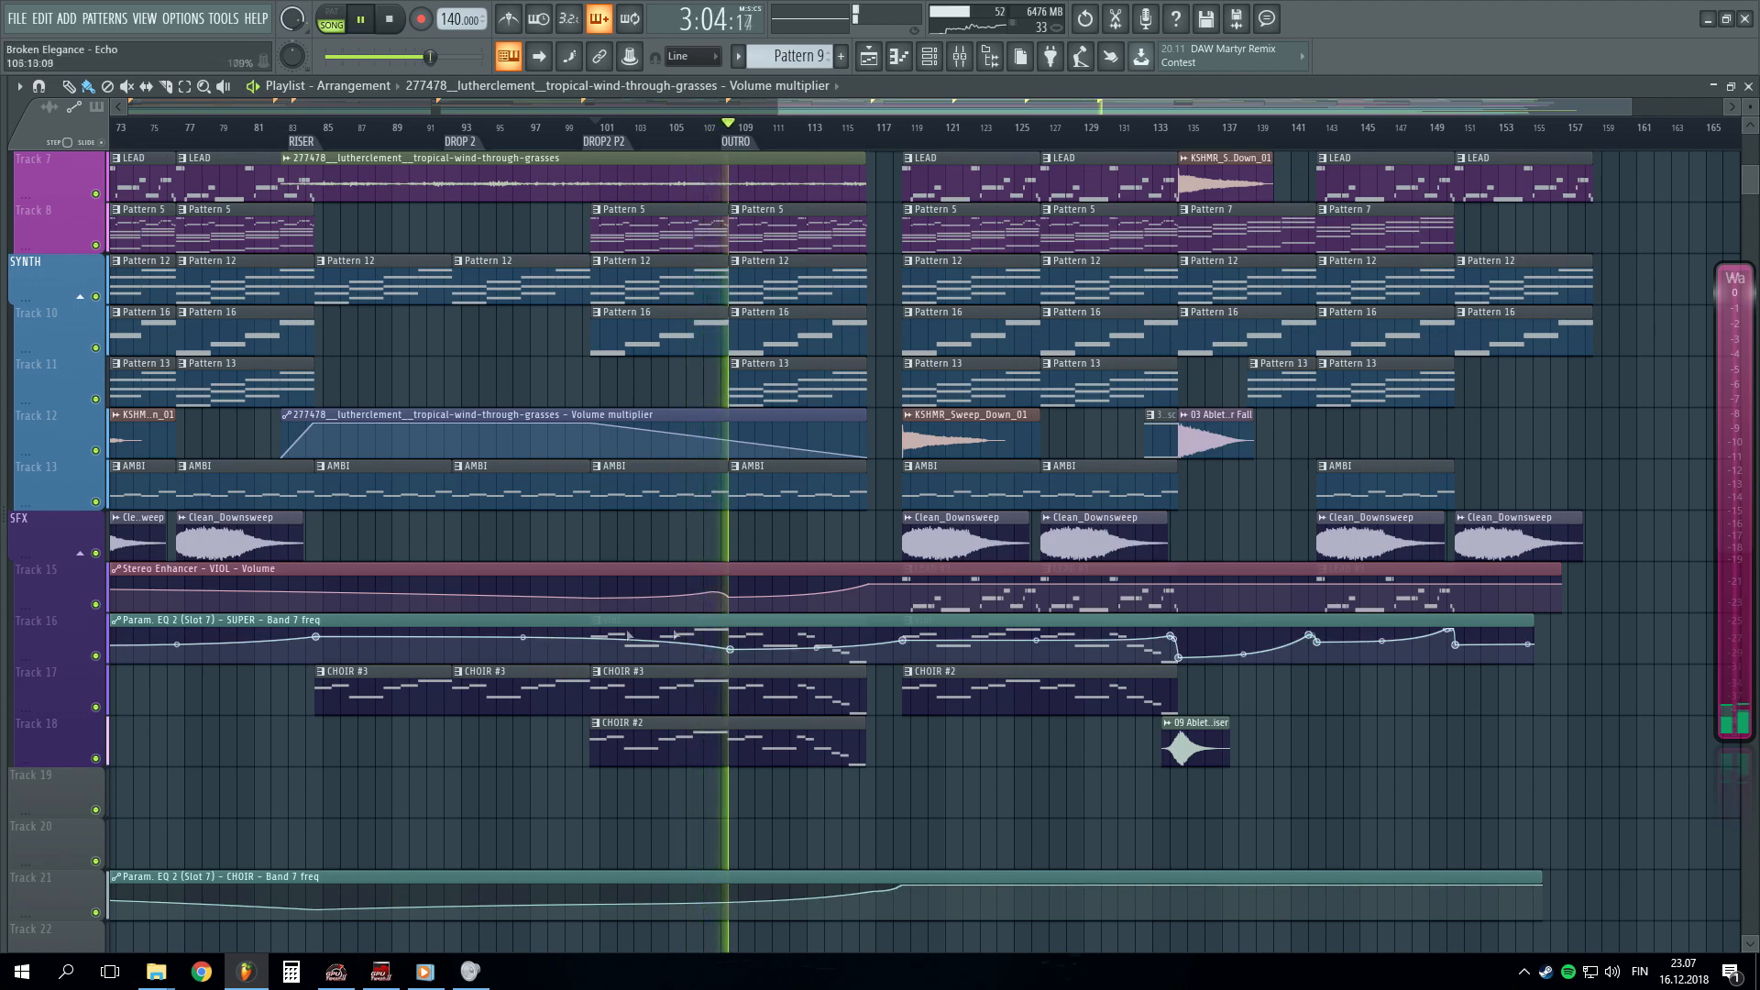
pyautogui.scroll(4, 817, 510)
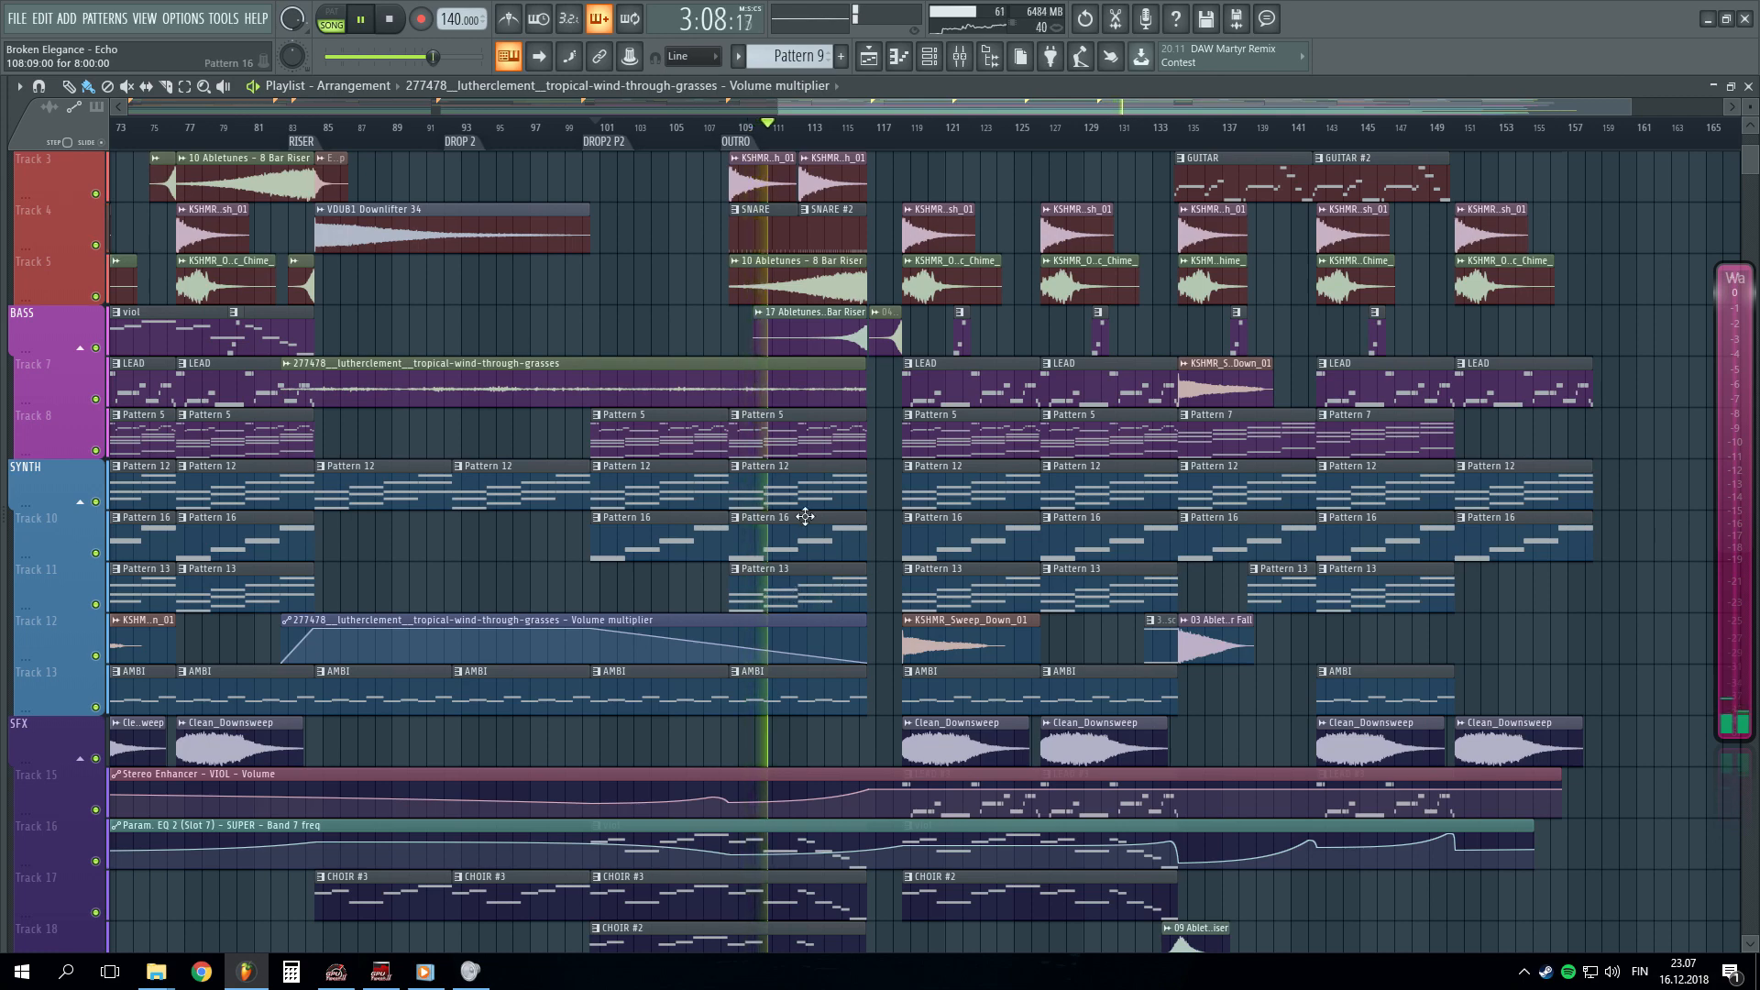
pyautogui.scroll(2, 805, 516)
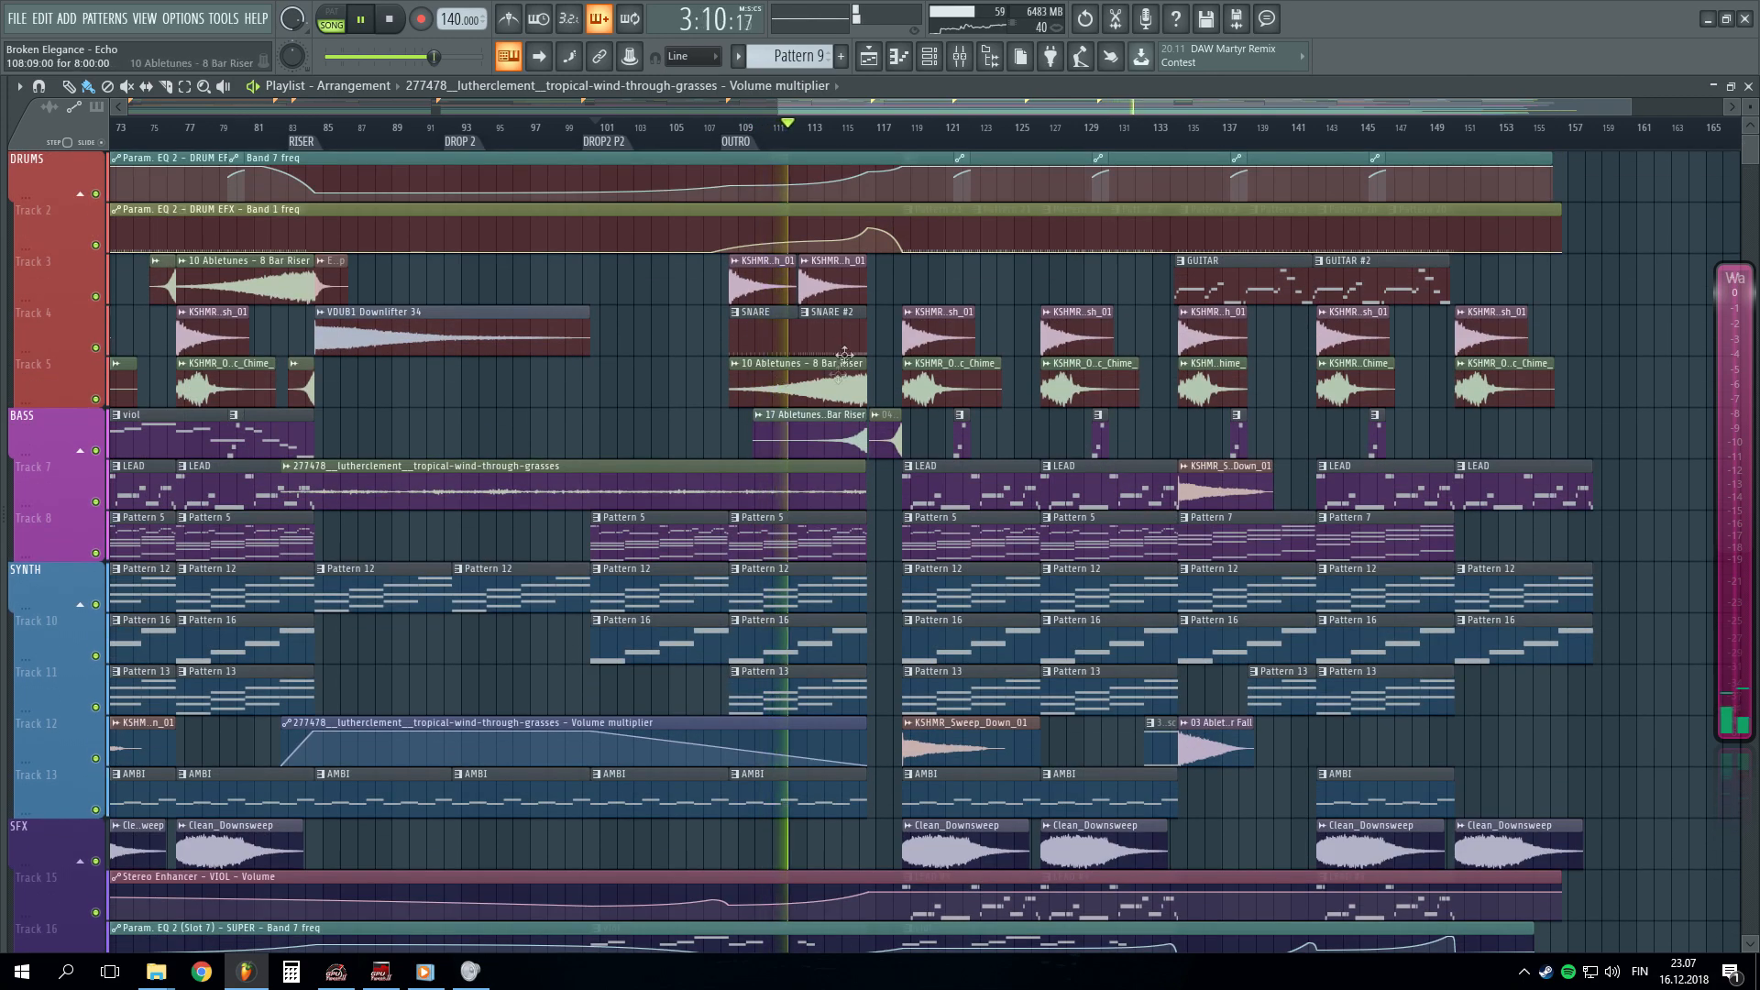
pyautogui.scroll(5, 956, 135)
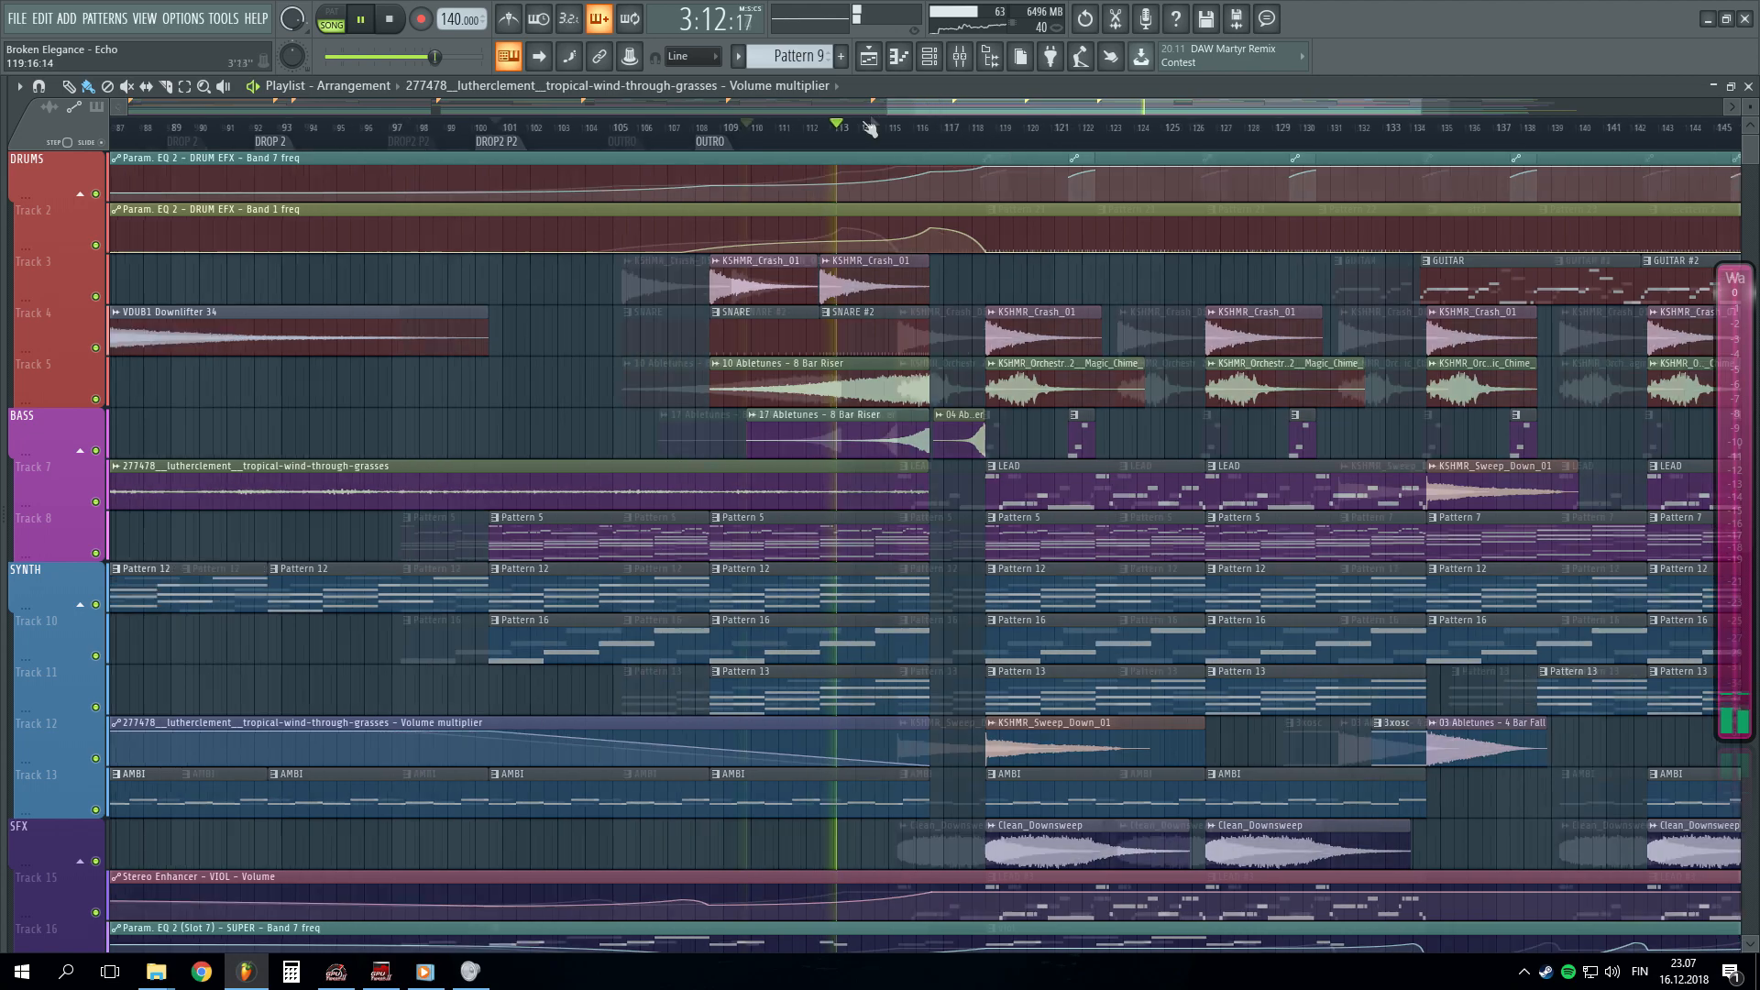
pyautogui.scroll(-2, 998, 138)
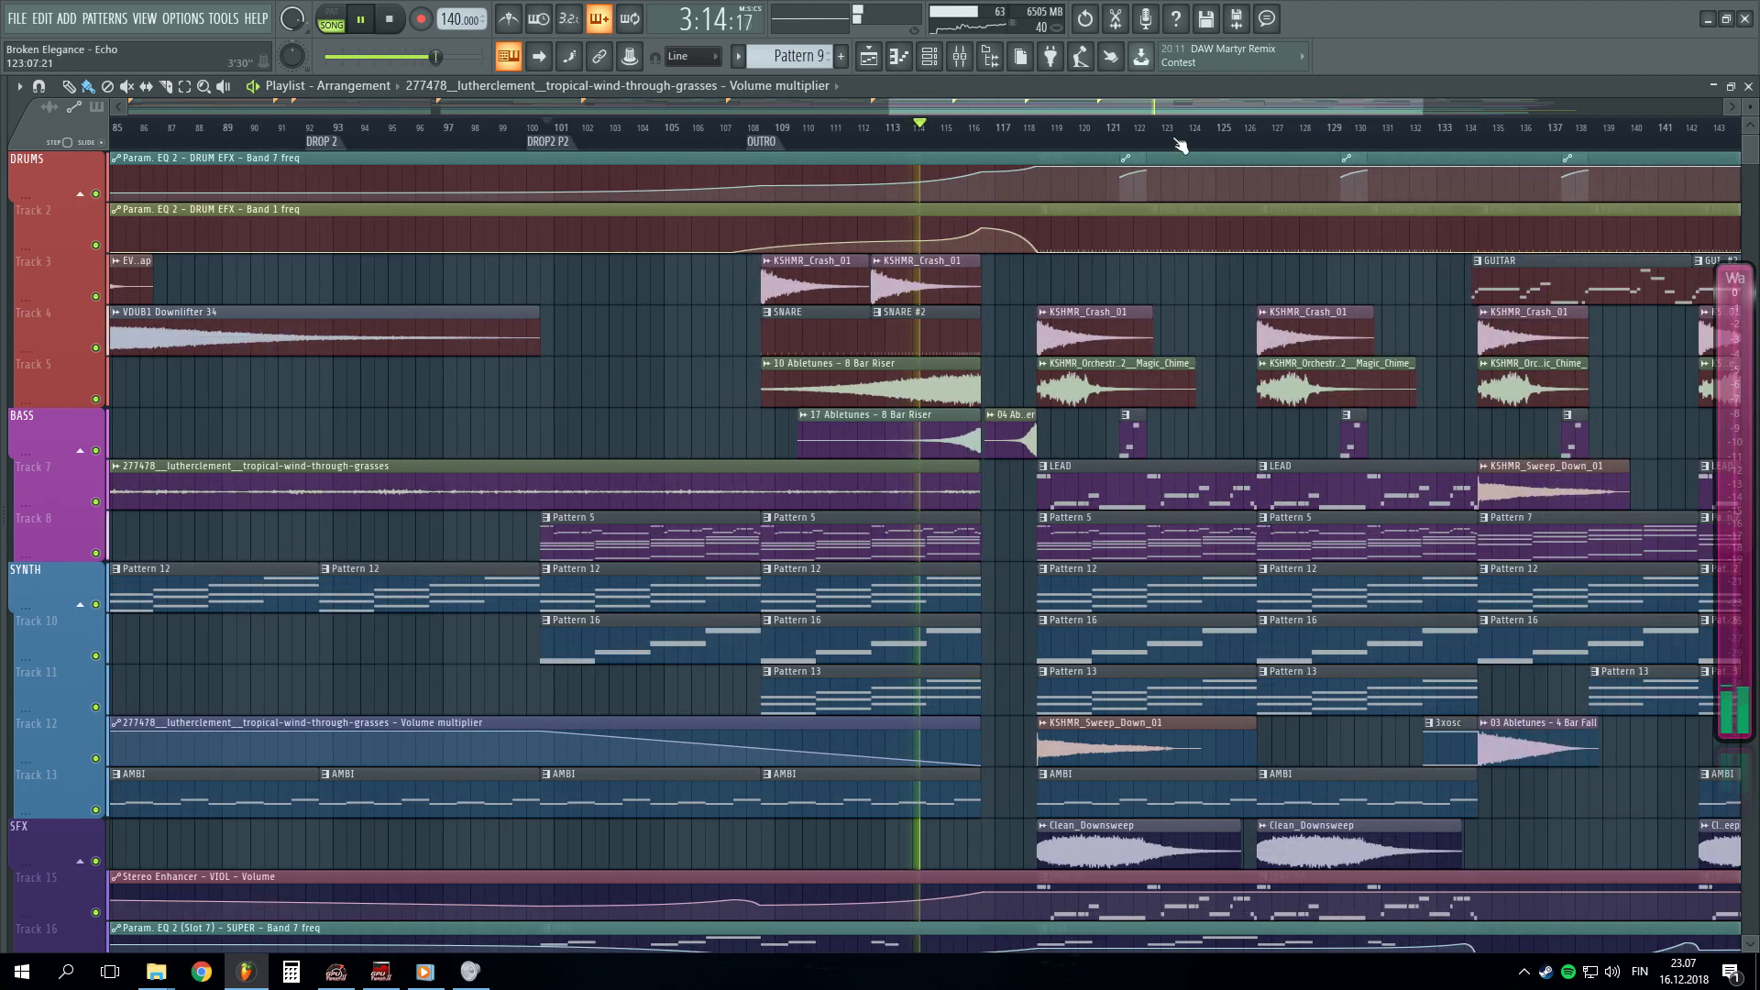
# - Examine the automation clips on Tracks 21 to 33, stop playback and review the PIANO OLD curve across the whole song
pyautogui.scroll(-15, 1021, 487)
pyautogui.scroll(-3, 1023, 532)
pyautogui.scroll(6, 1015, 546)
pyautogui.scroll(-6, 1008, 578)
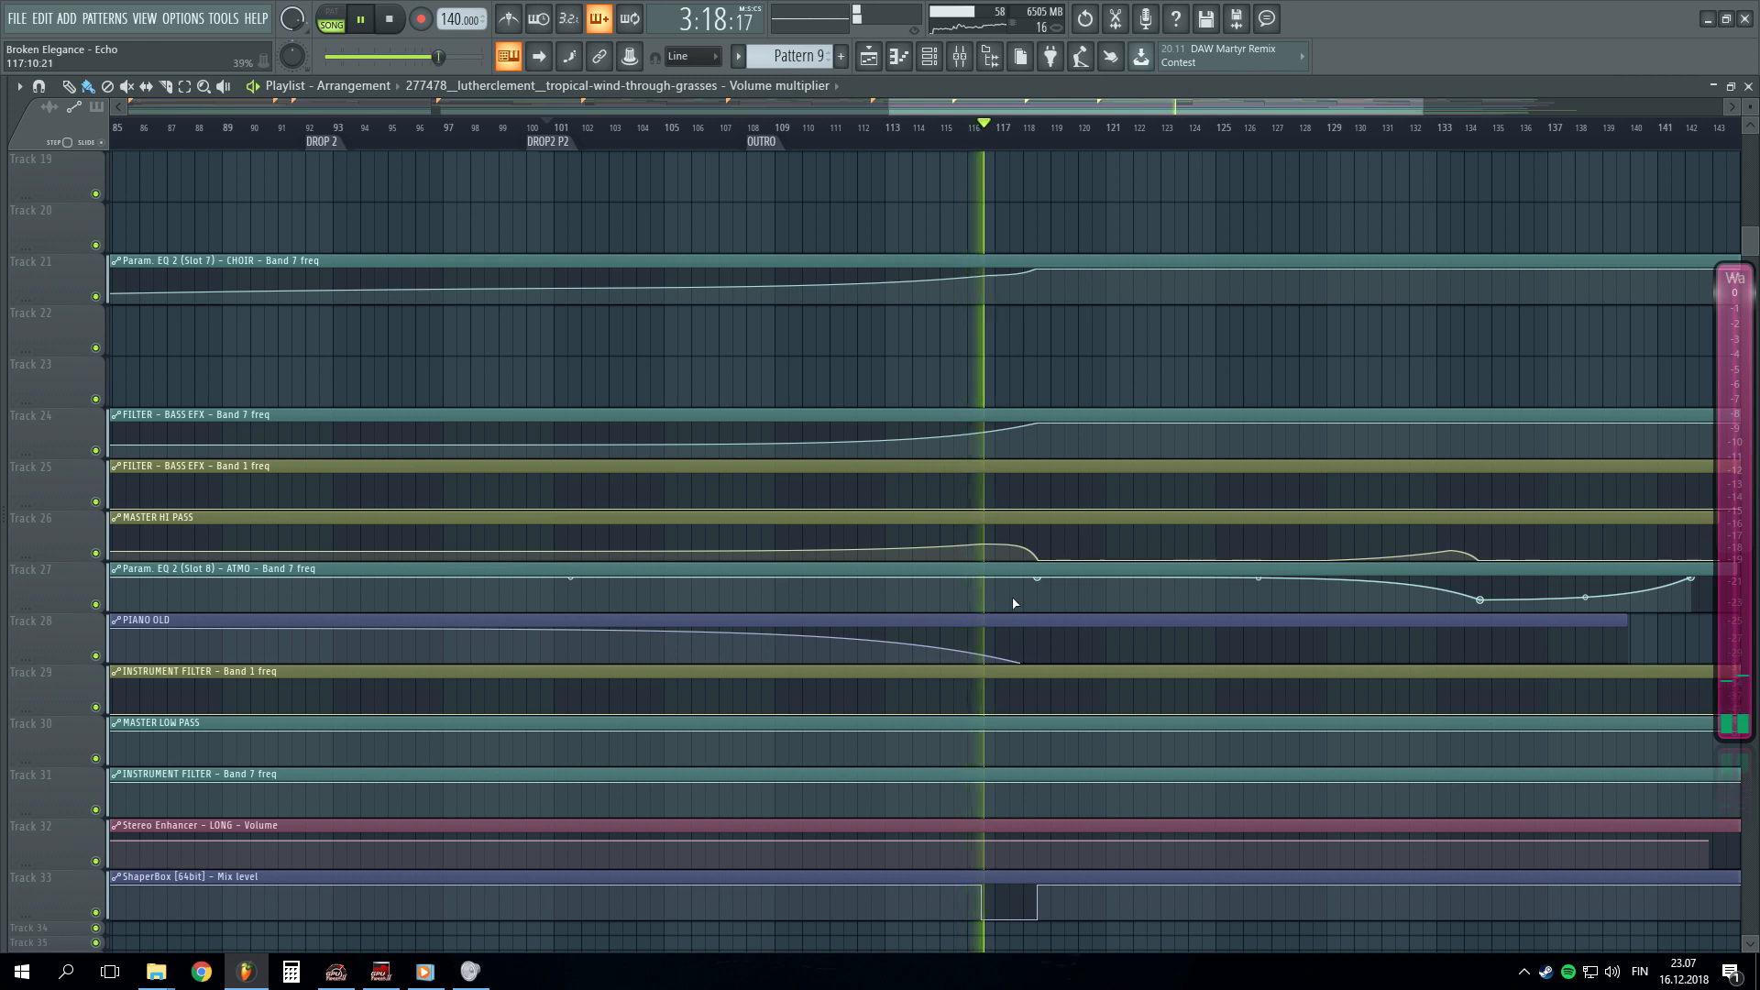
pyautogui.press('space')
pyautogui.scroll(-6, 1036, 147)
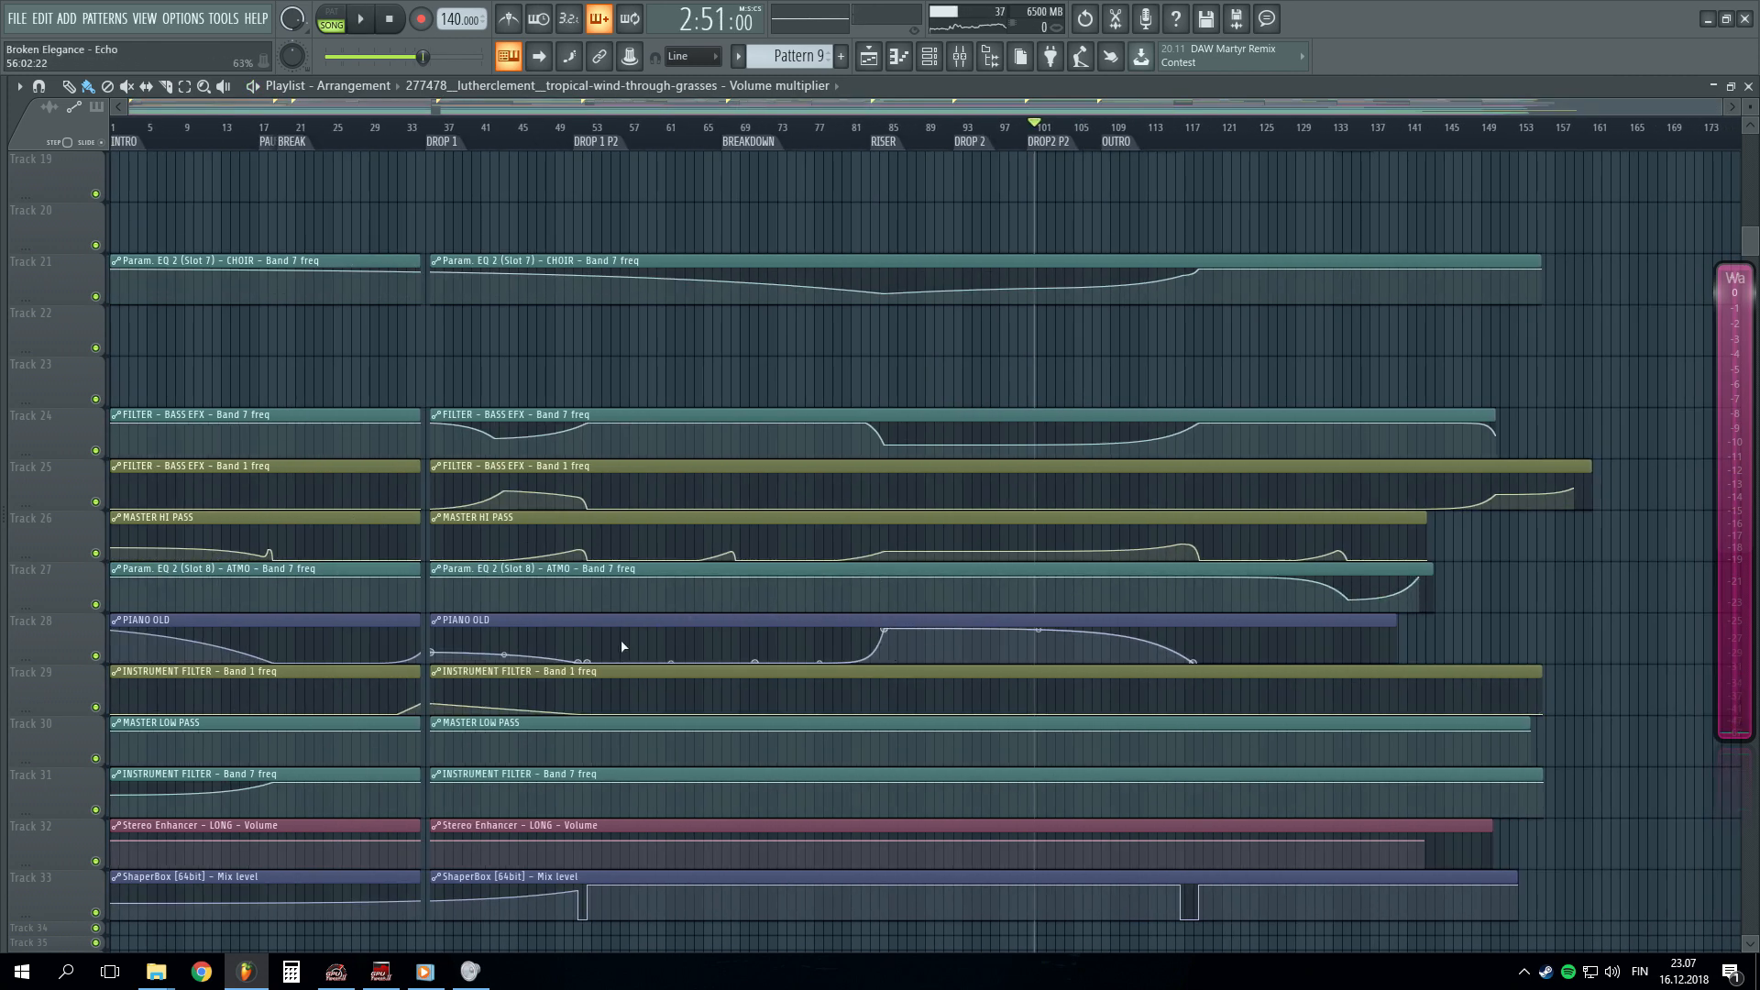
pyautogui.scroll(5, 988, 616)
pyautogui.scroll(-6, 994, 601)
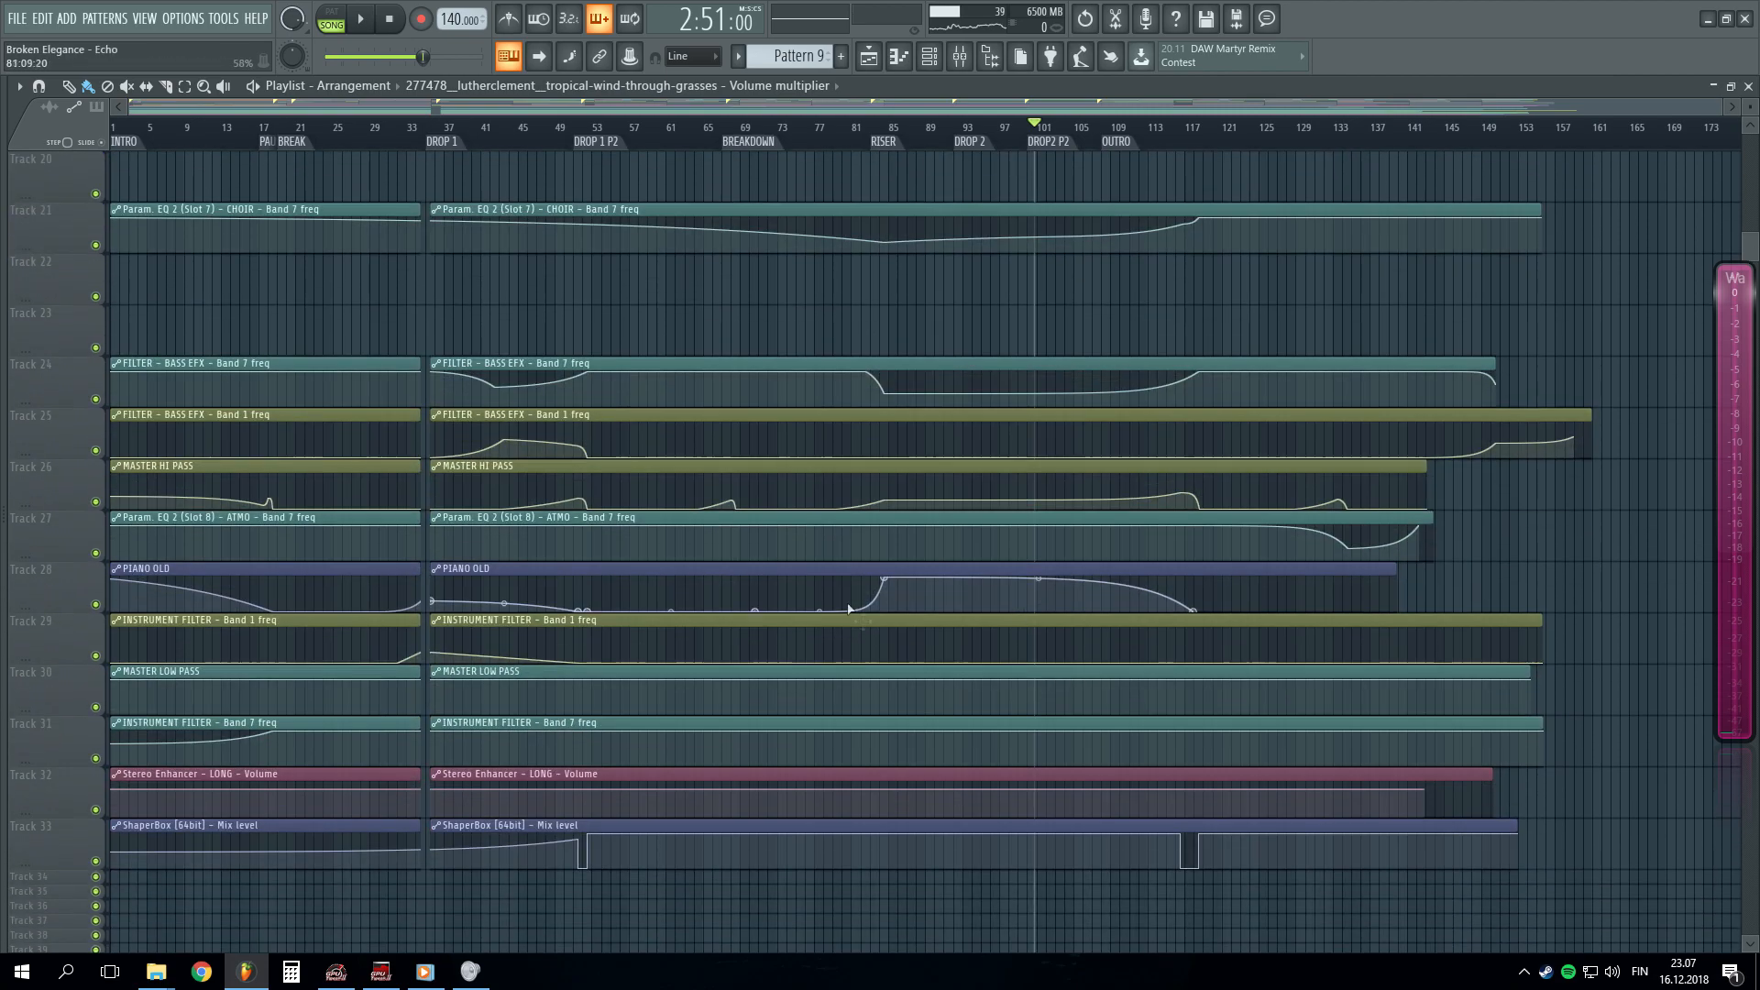
# - Play from bar 96 into Drop 2 P2 and review the choir clips and automation lanes
pyautogui.press('space')
pyautogui.click(1001, 126)
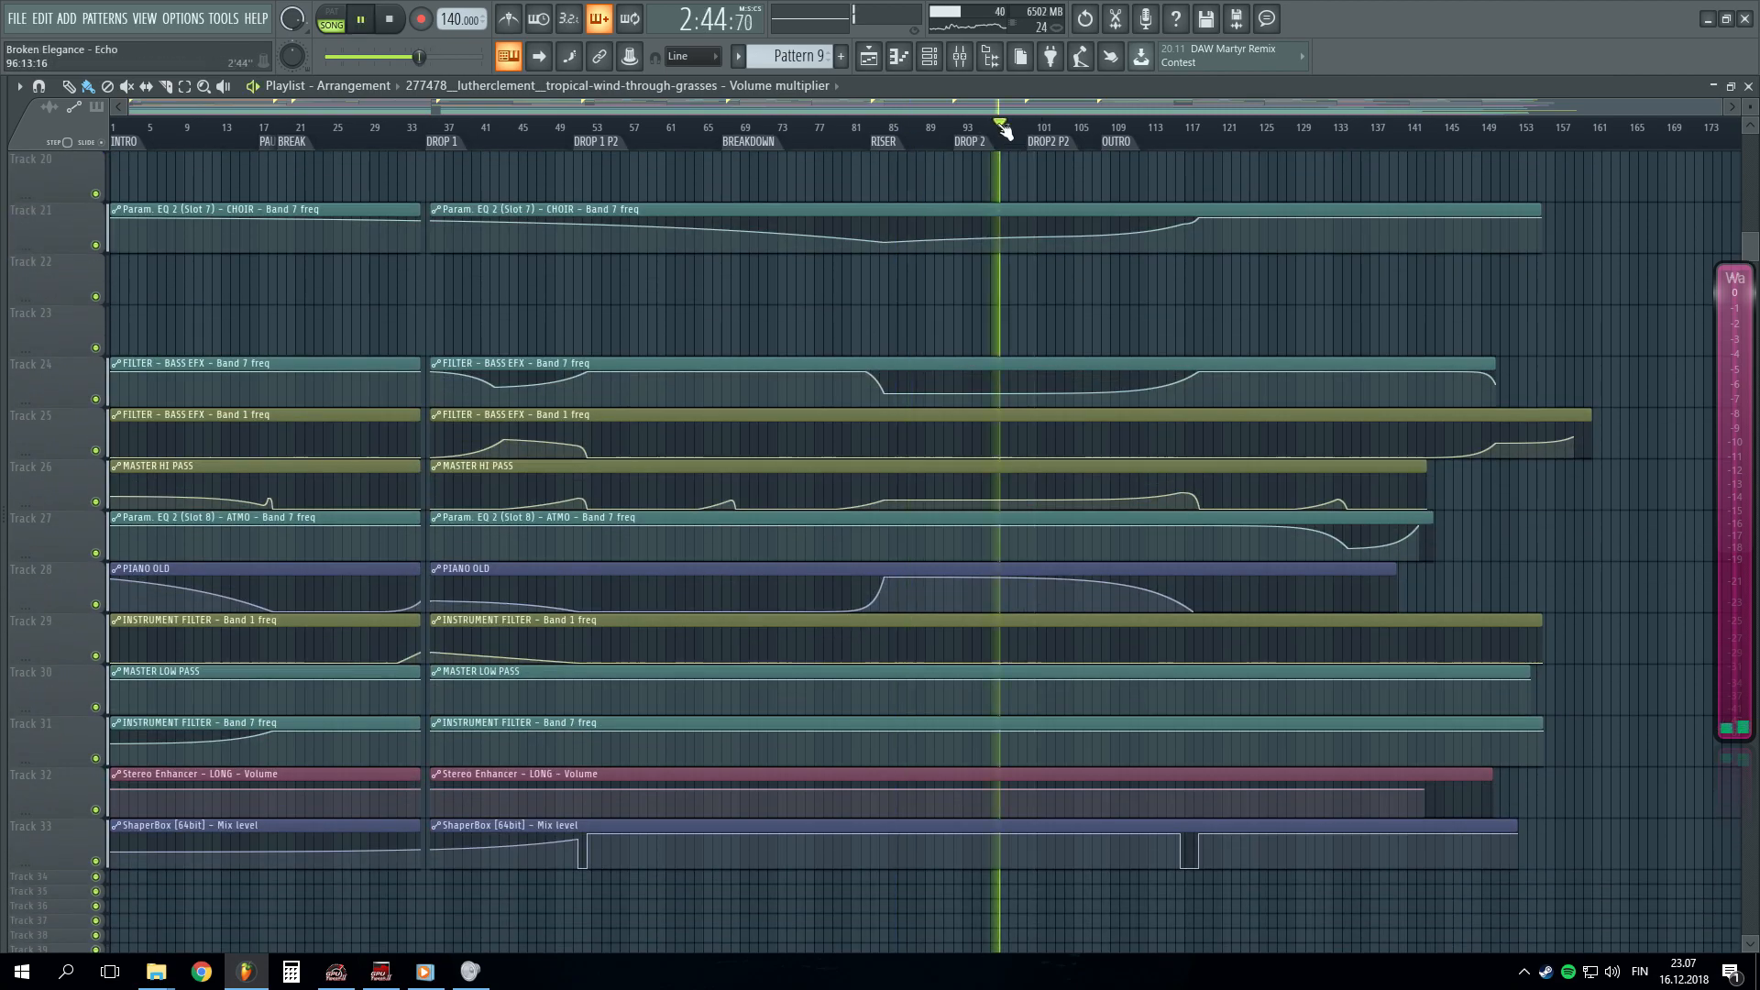
pyautogui.scroll(5, 1042, 342)
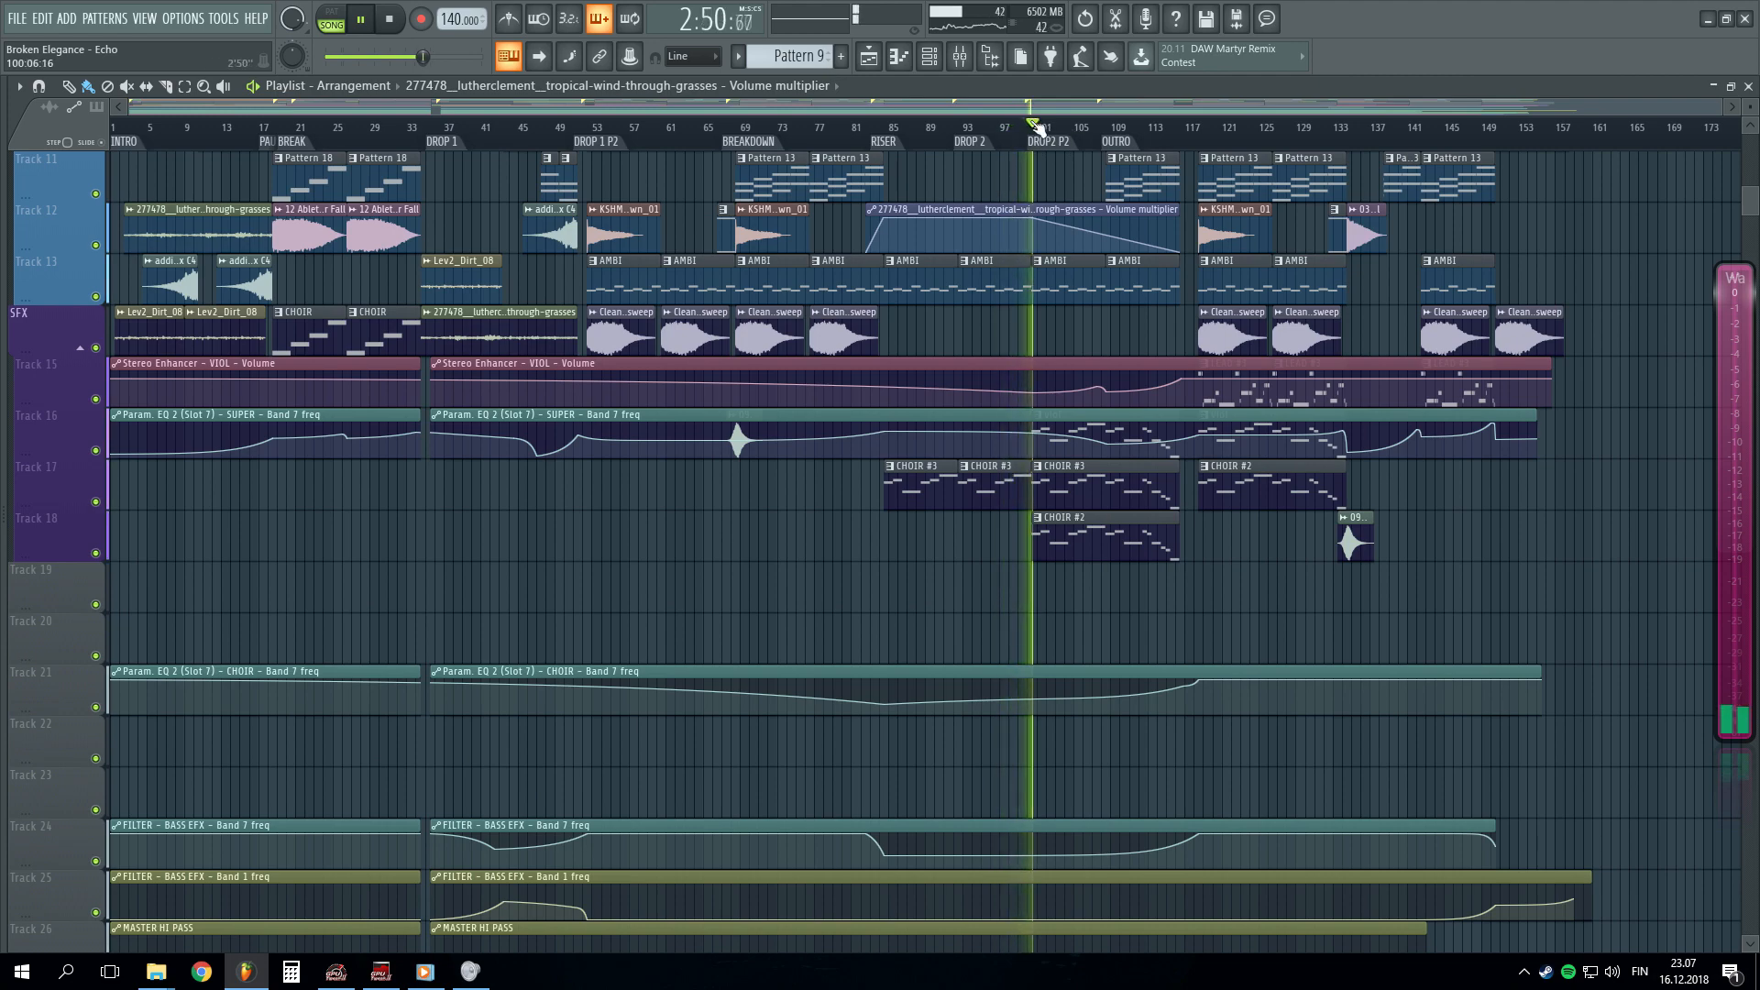
pyautogui.scroll(-2, 1069, 589)
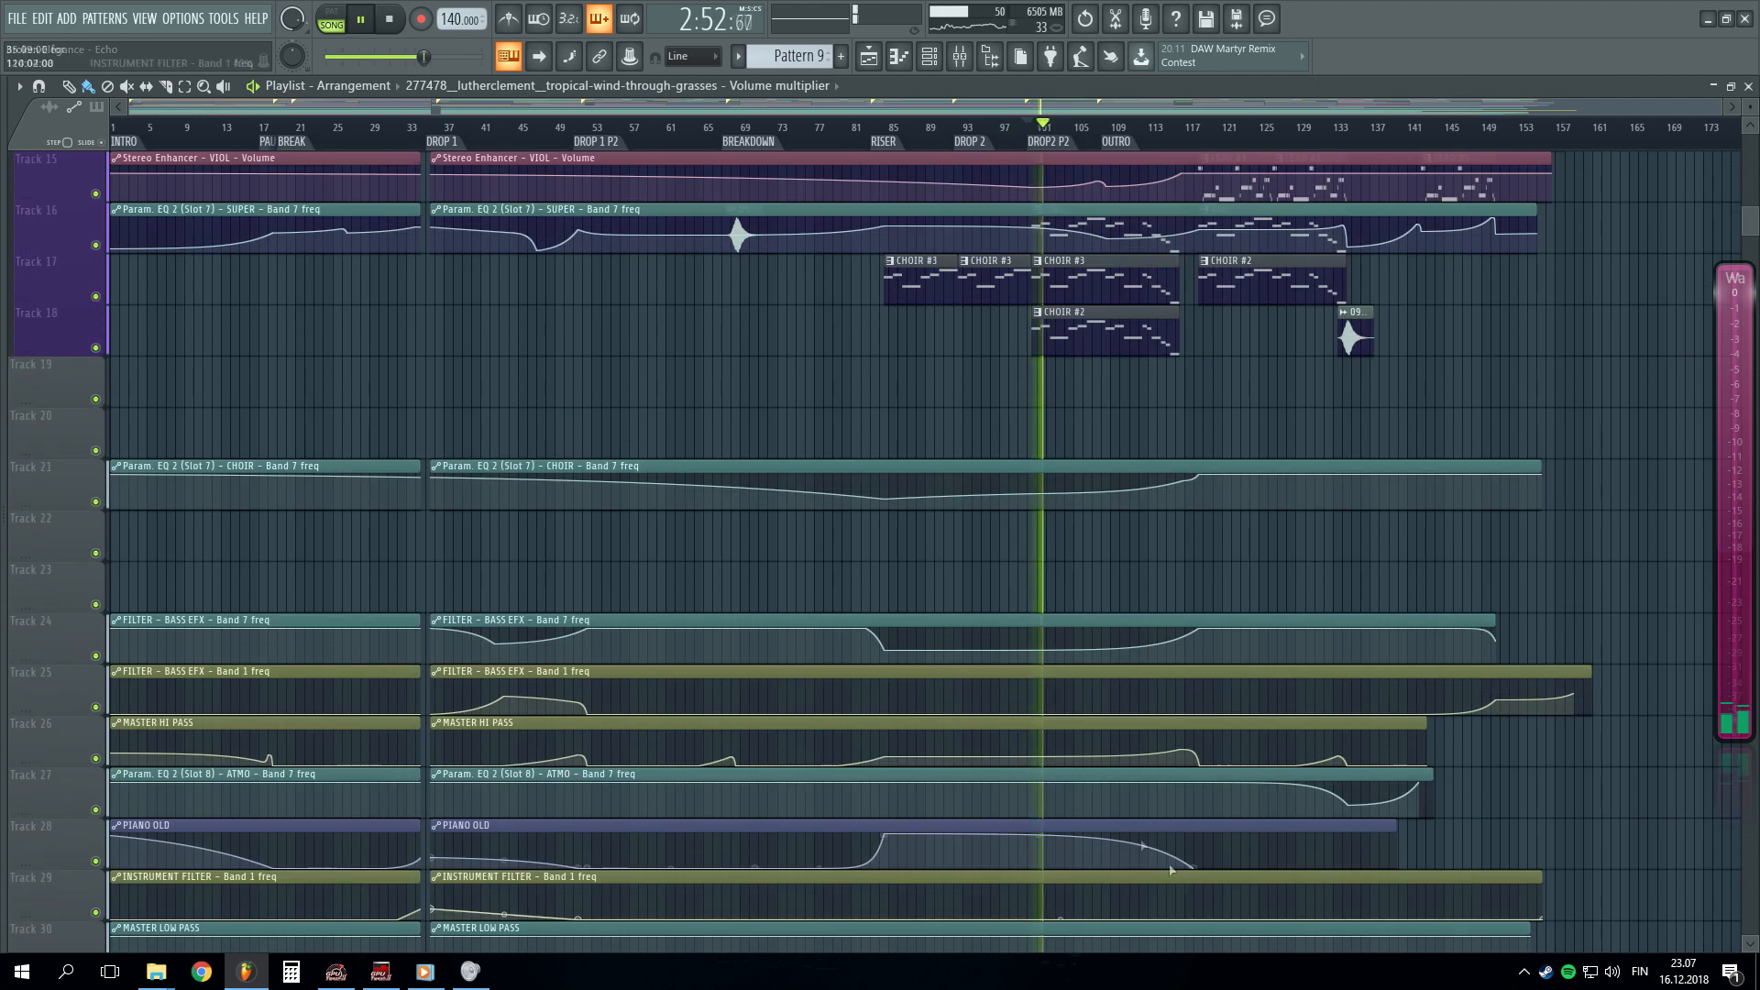
pyautogui.scroll(2, 1513, 158)
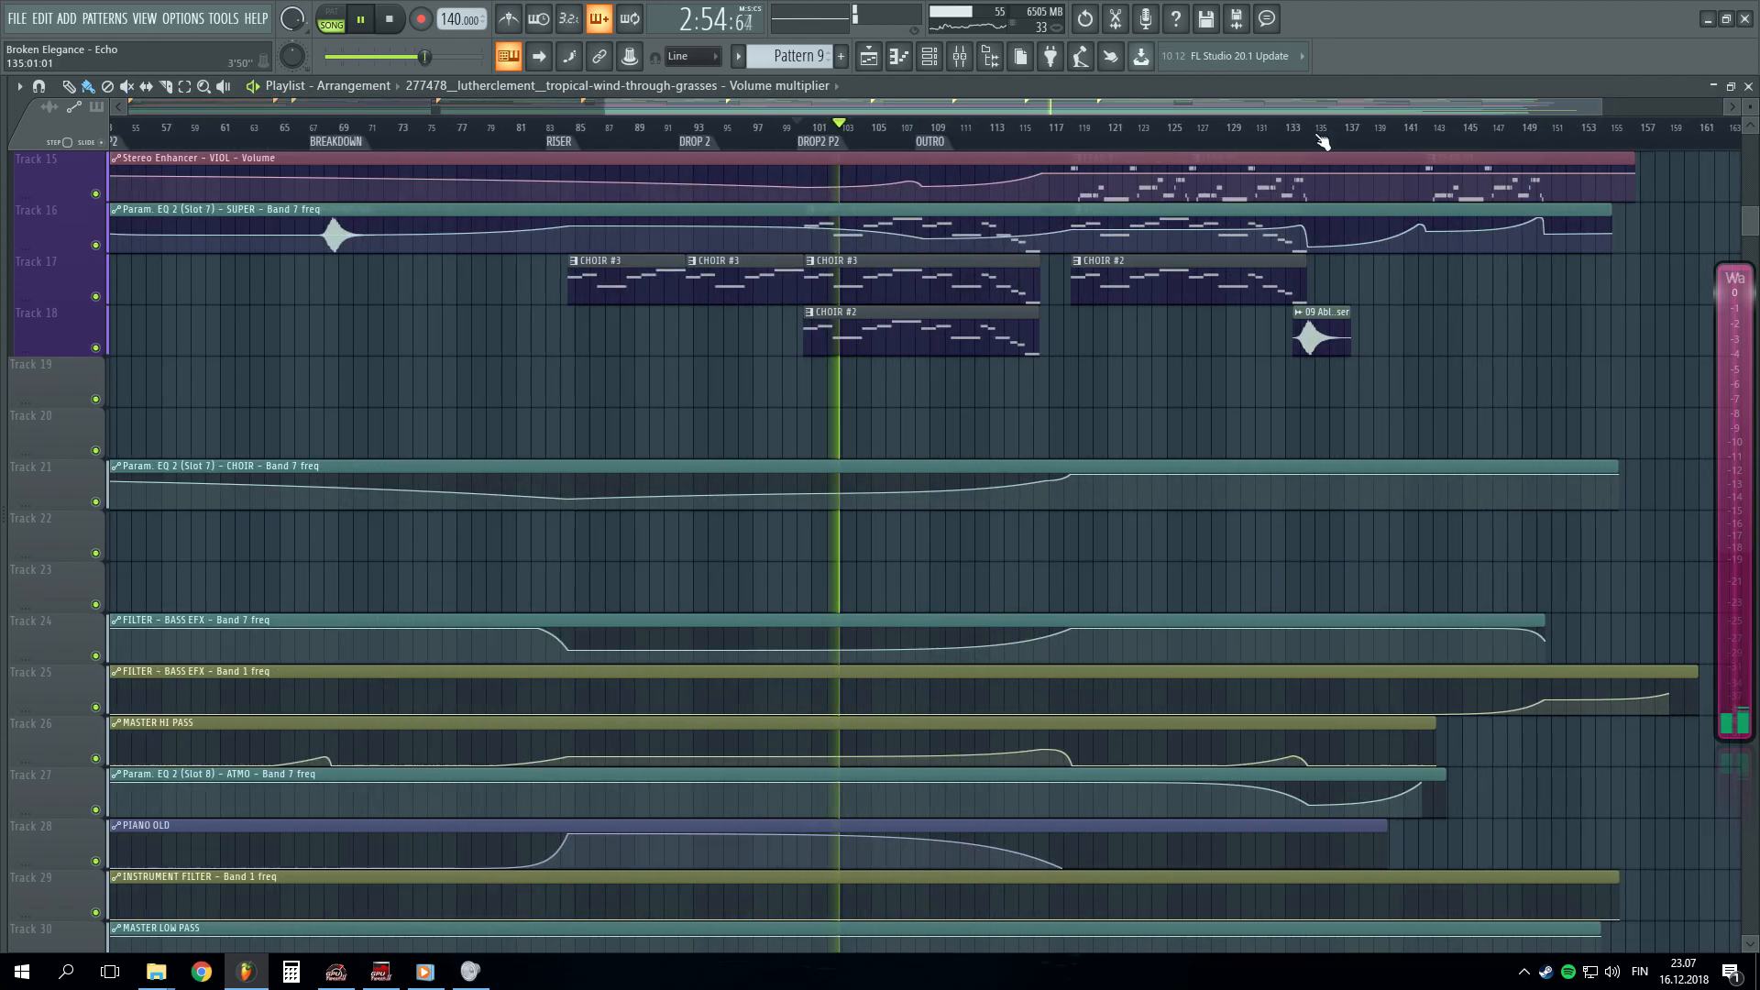
# - Audition the end of the outro build-up around bar 115, review the section that follows, and stop playback
pyautogui.scroll(4, 1514, 158)
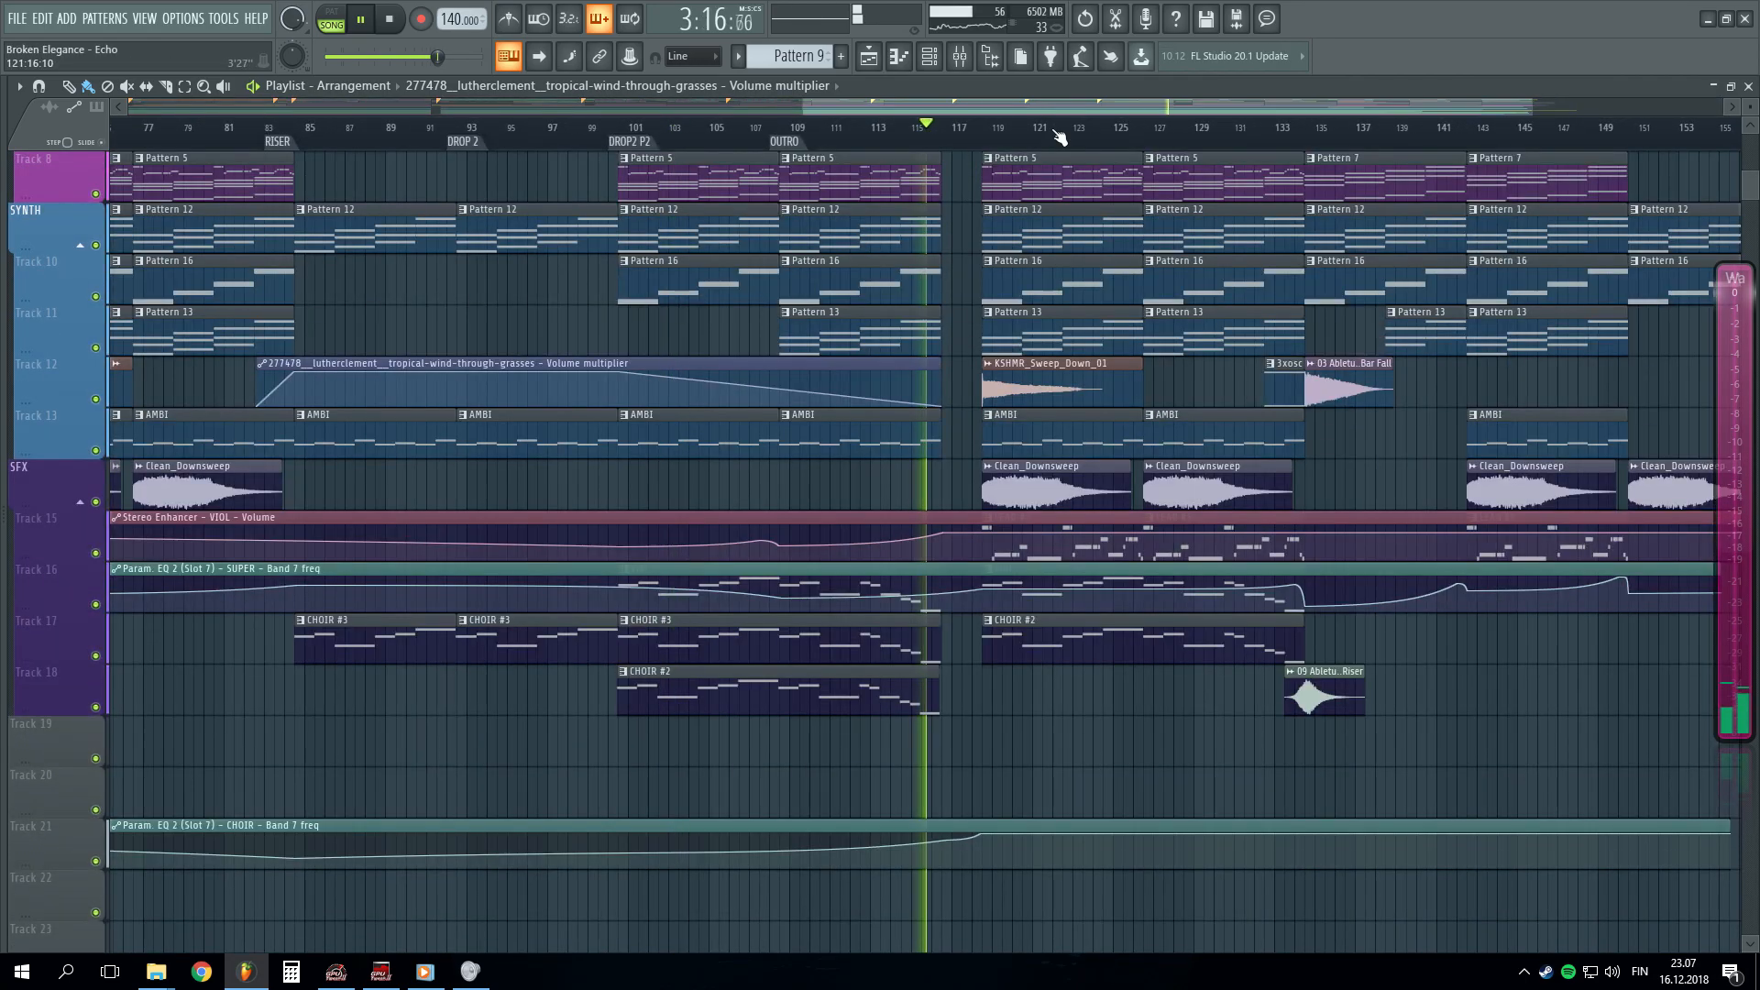
pyautogui.scroll(2, 1060, 138)
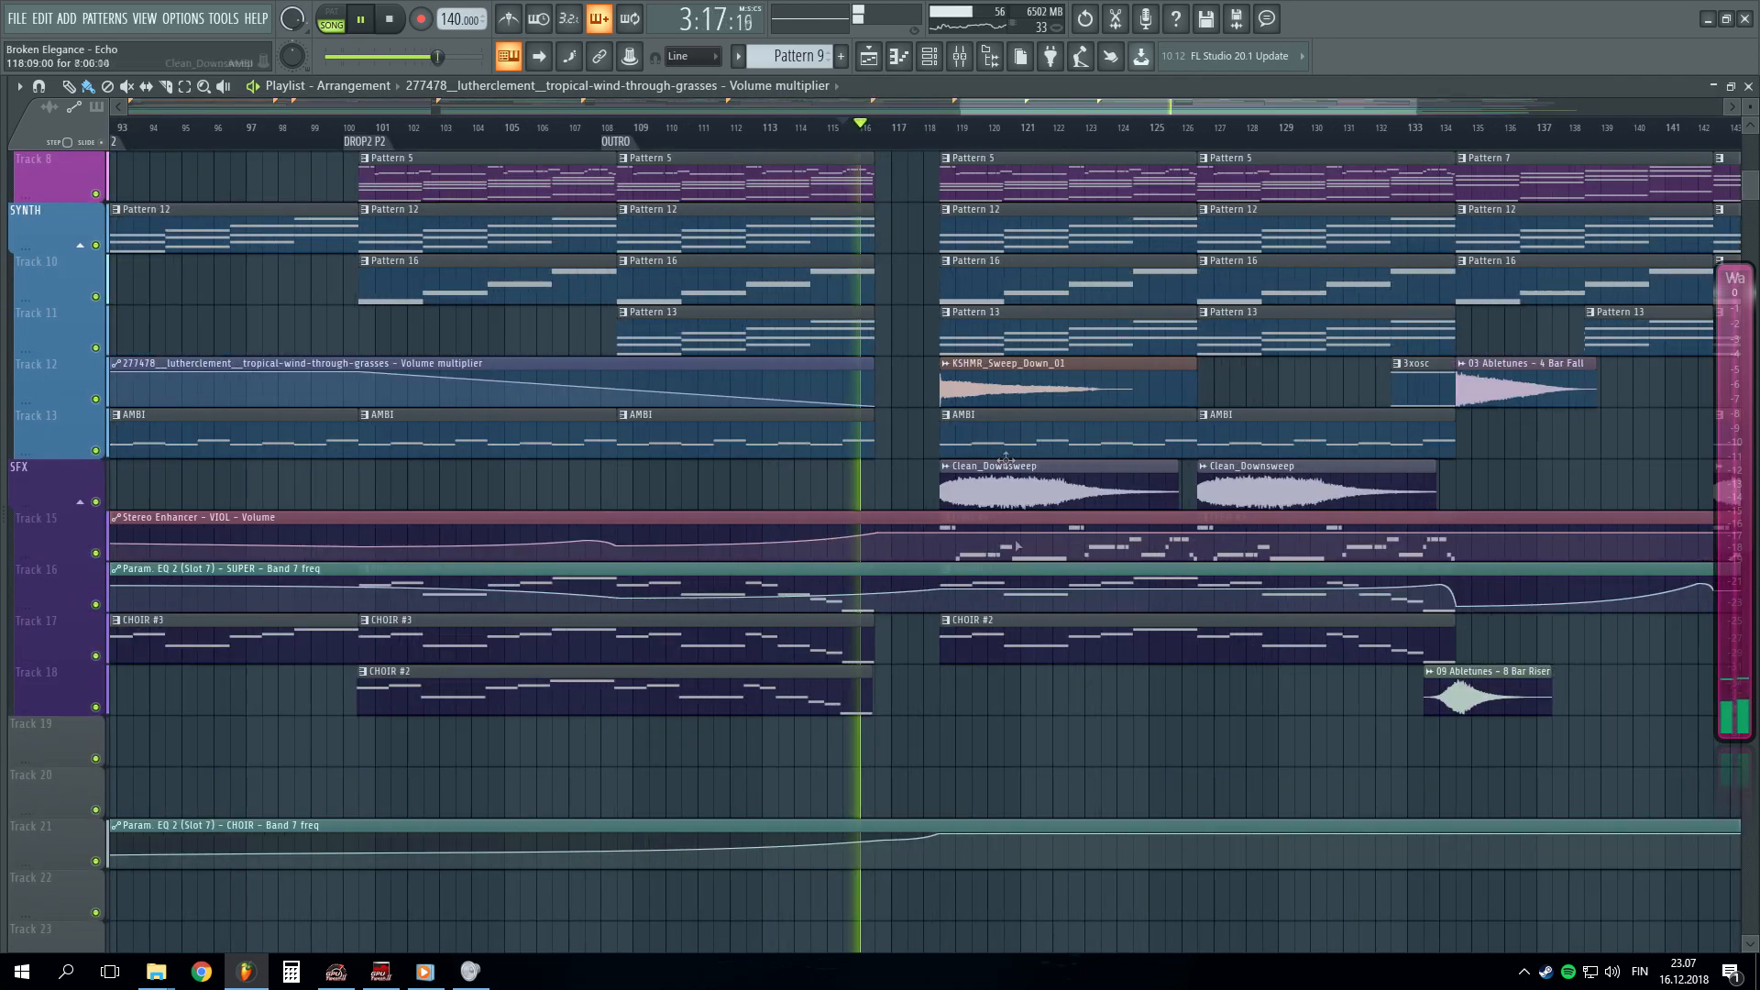
pyautogui.scroll(4, 975, 459)
pyautogui.scroll(-4, 958, 137)
pyautogui.scroll(4, 972, 138)
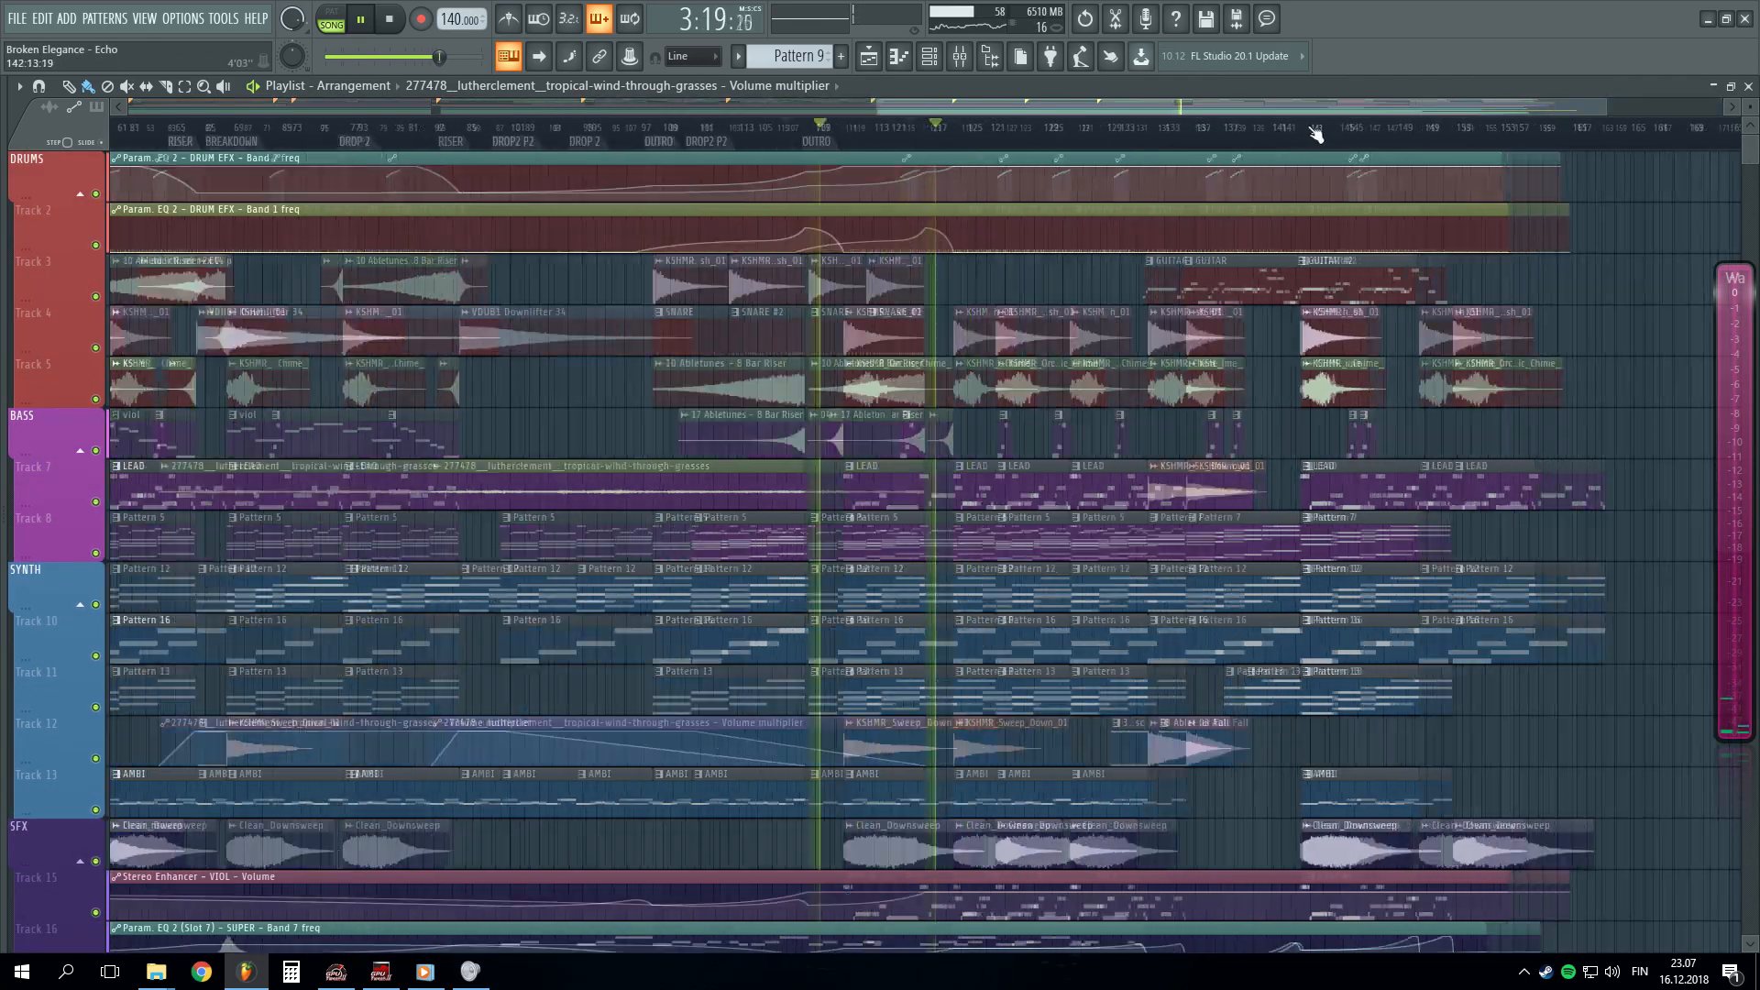
pyautogui.press('space')
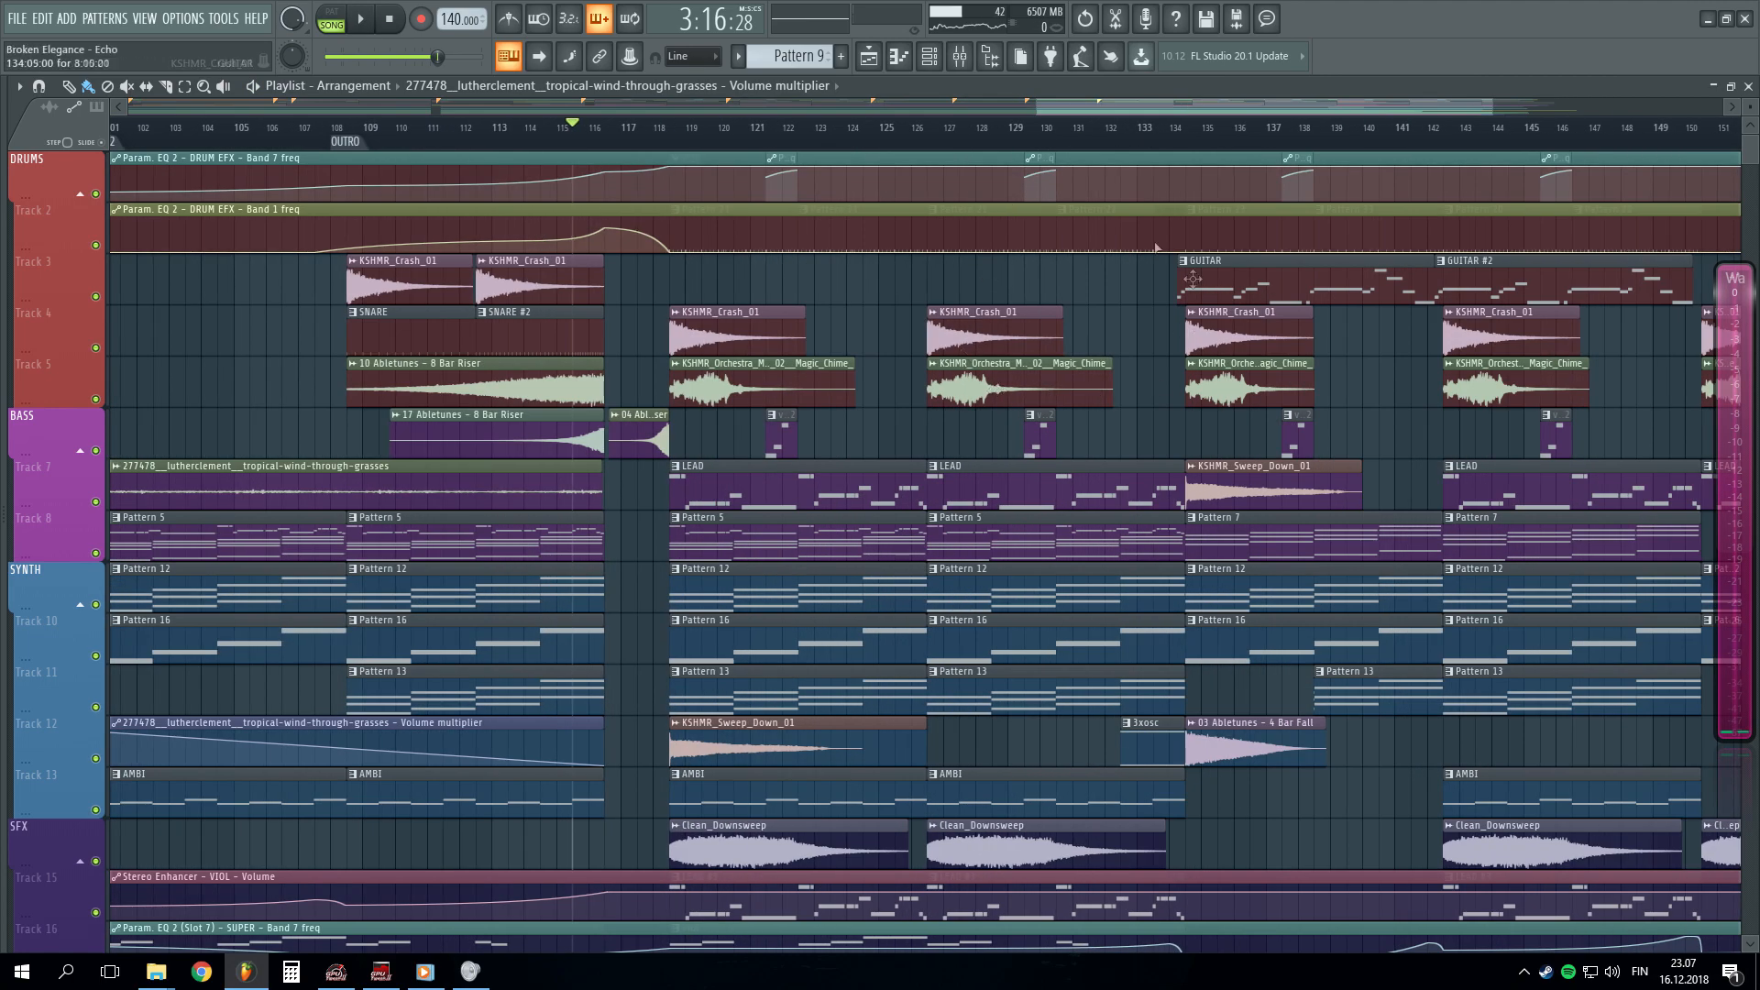
# - Review the track layout of the final section after the outro build-up, from the guitar clips down to Track 18
pyautogui.scroll(-5, 920, 133)
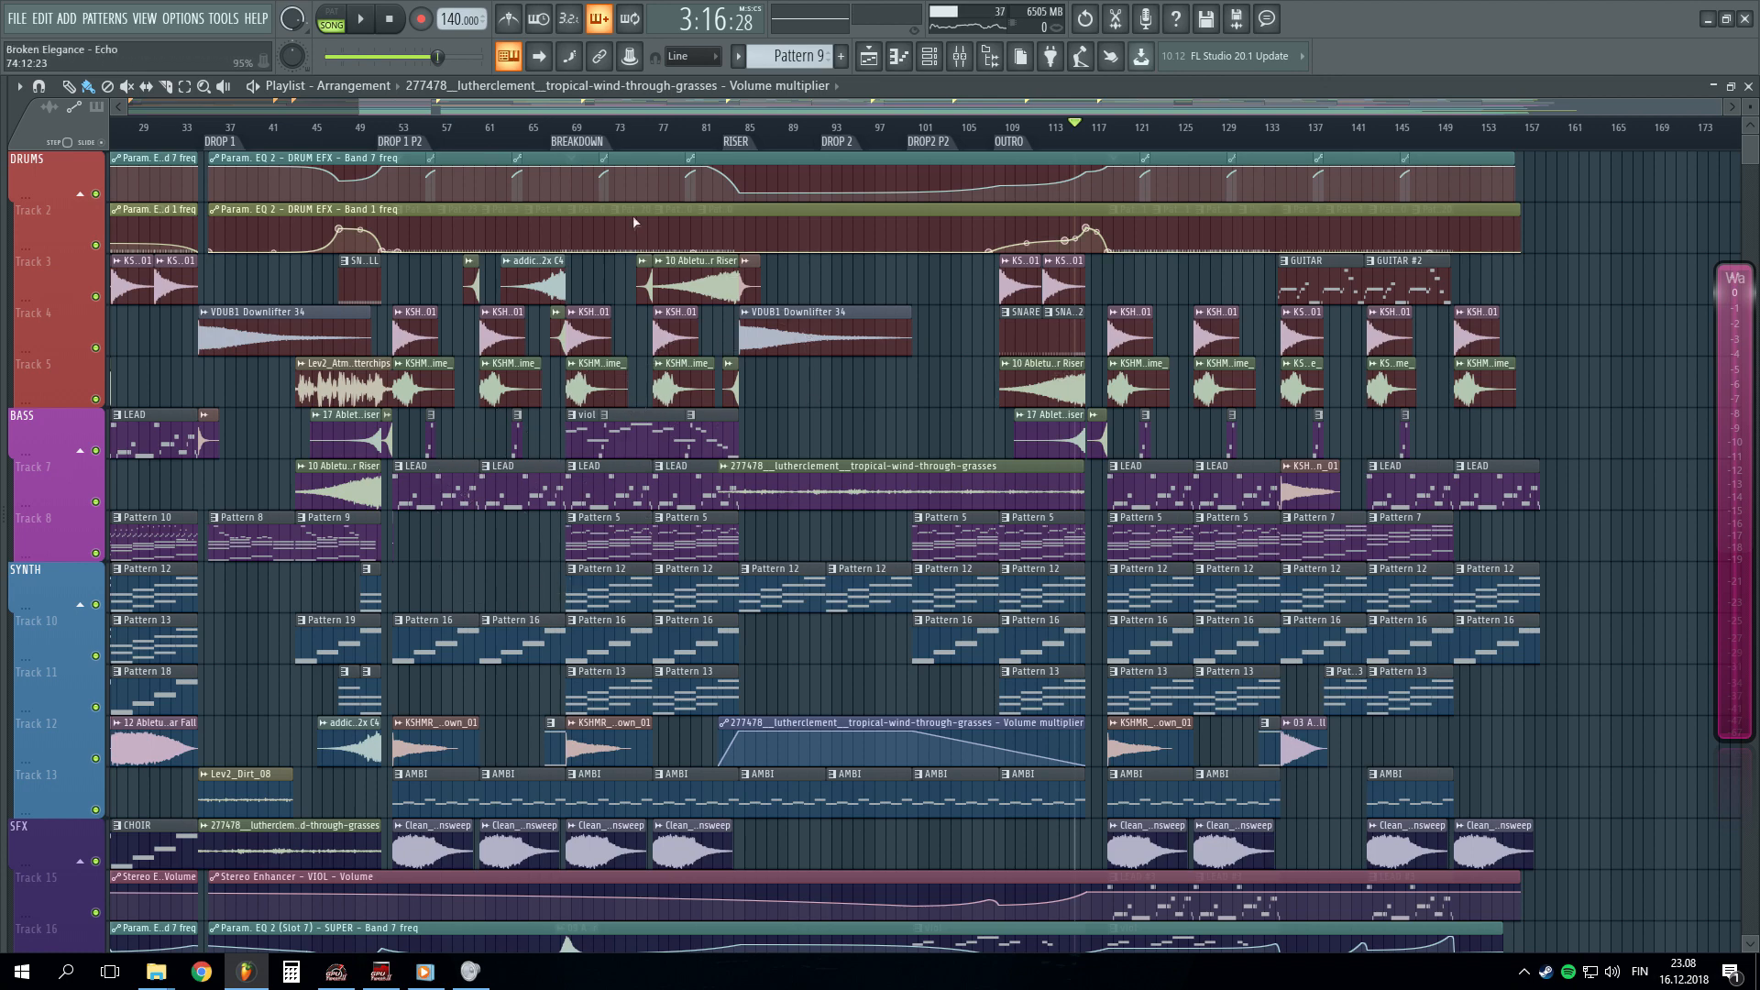
pyautogui.scroll(5, 635, 138)
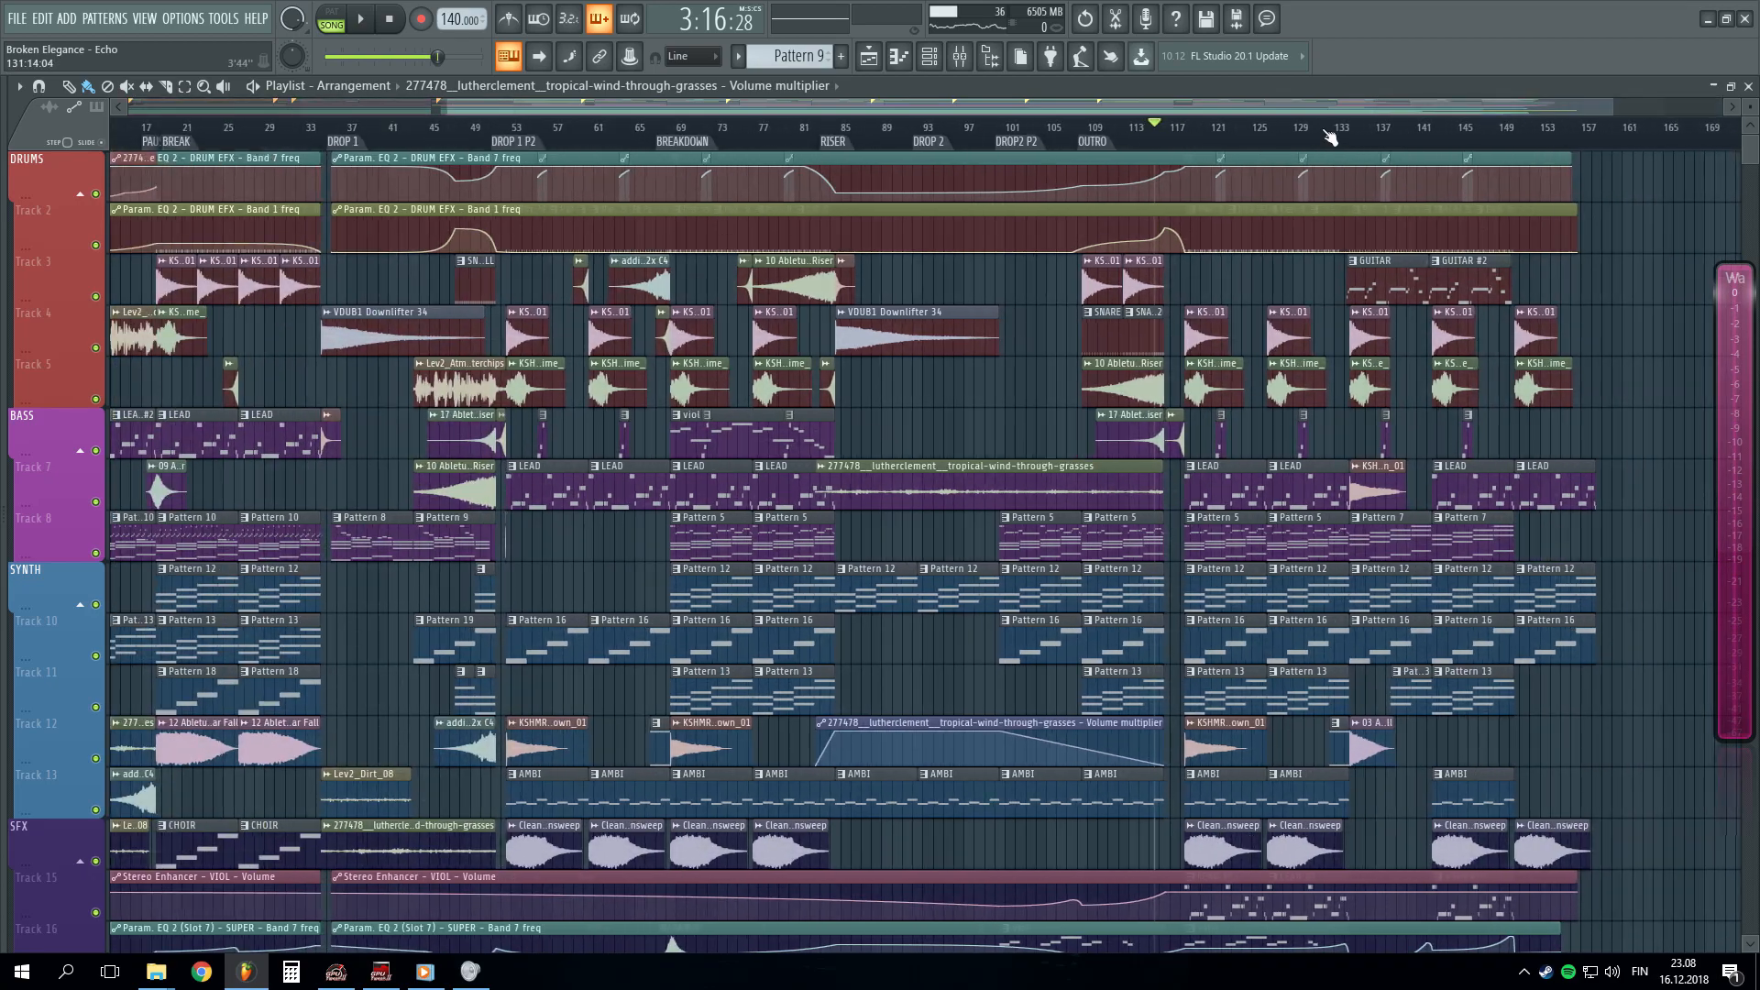
pyautogui.hscroll(3, 1336, 129)
pyautogui.scroll(-2, 1330, 131)
pyautogui.scroll(2, 1485, 137)
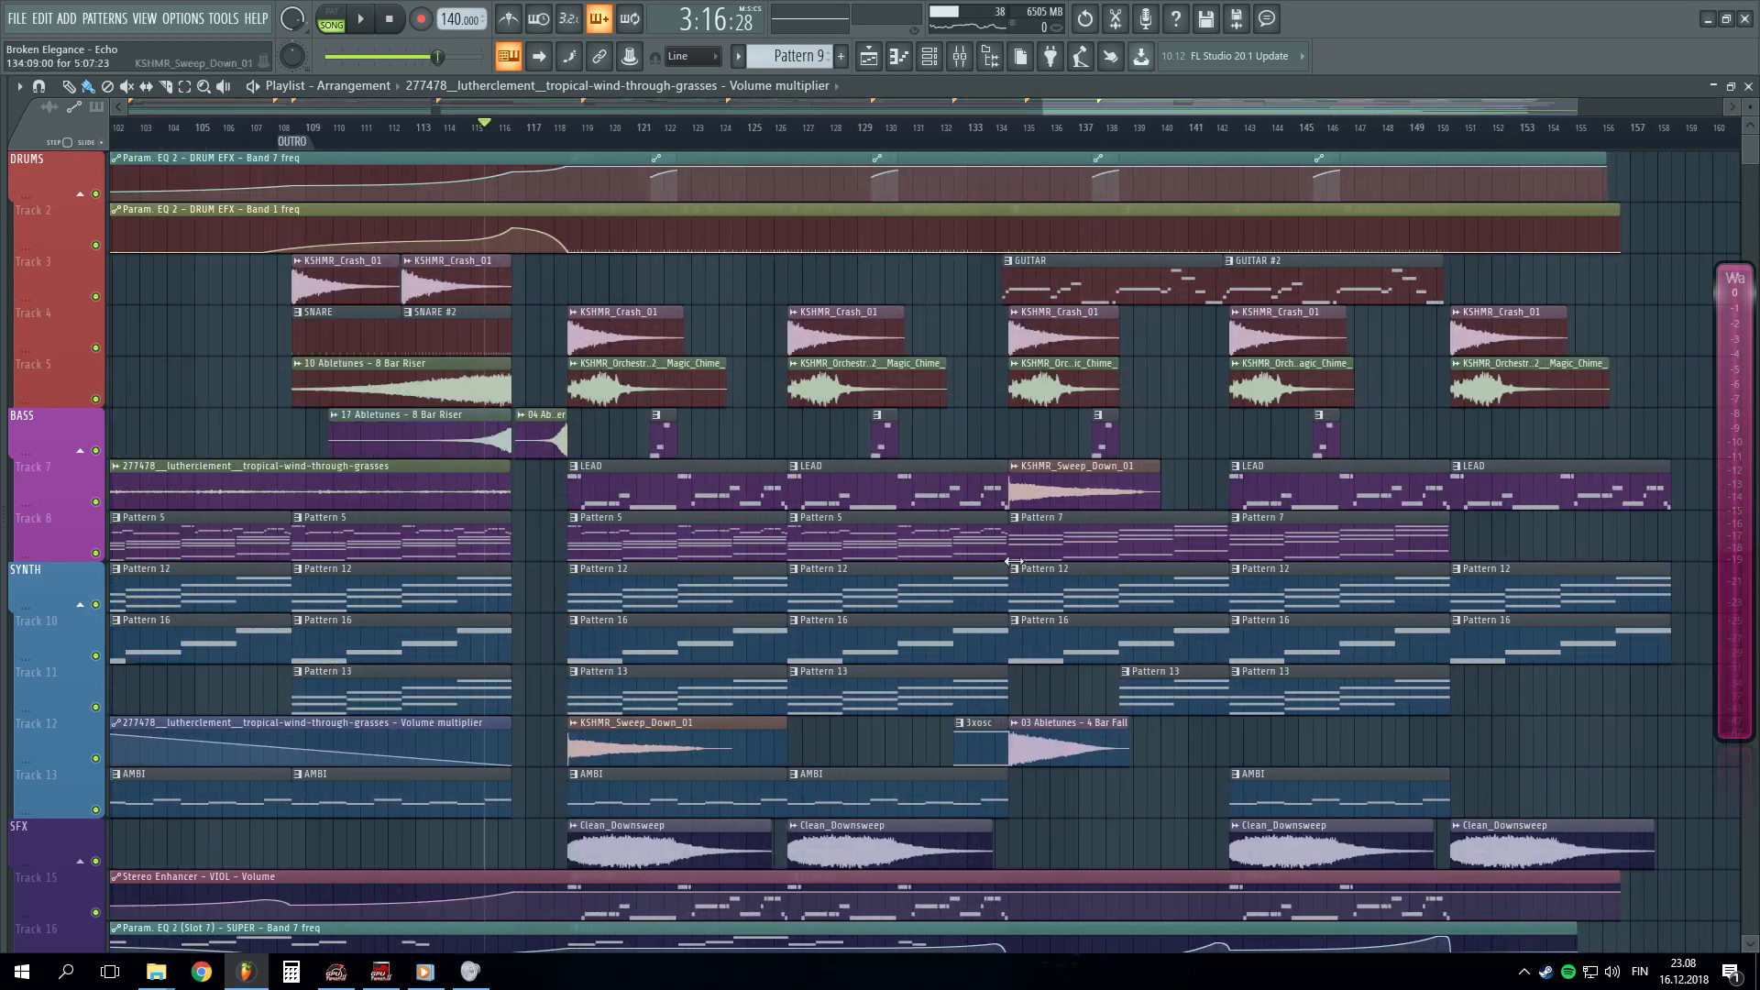
pyautogui.scroll(-4, 847, 507)
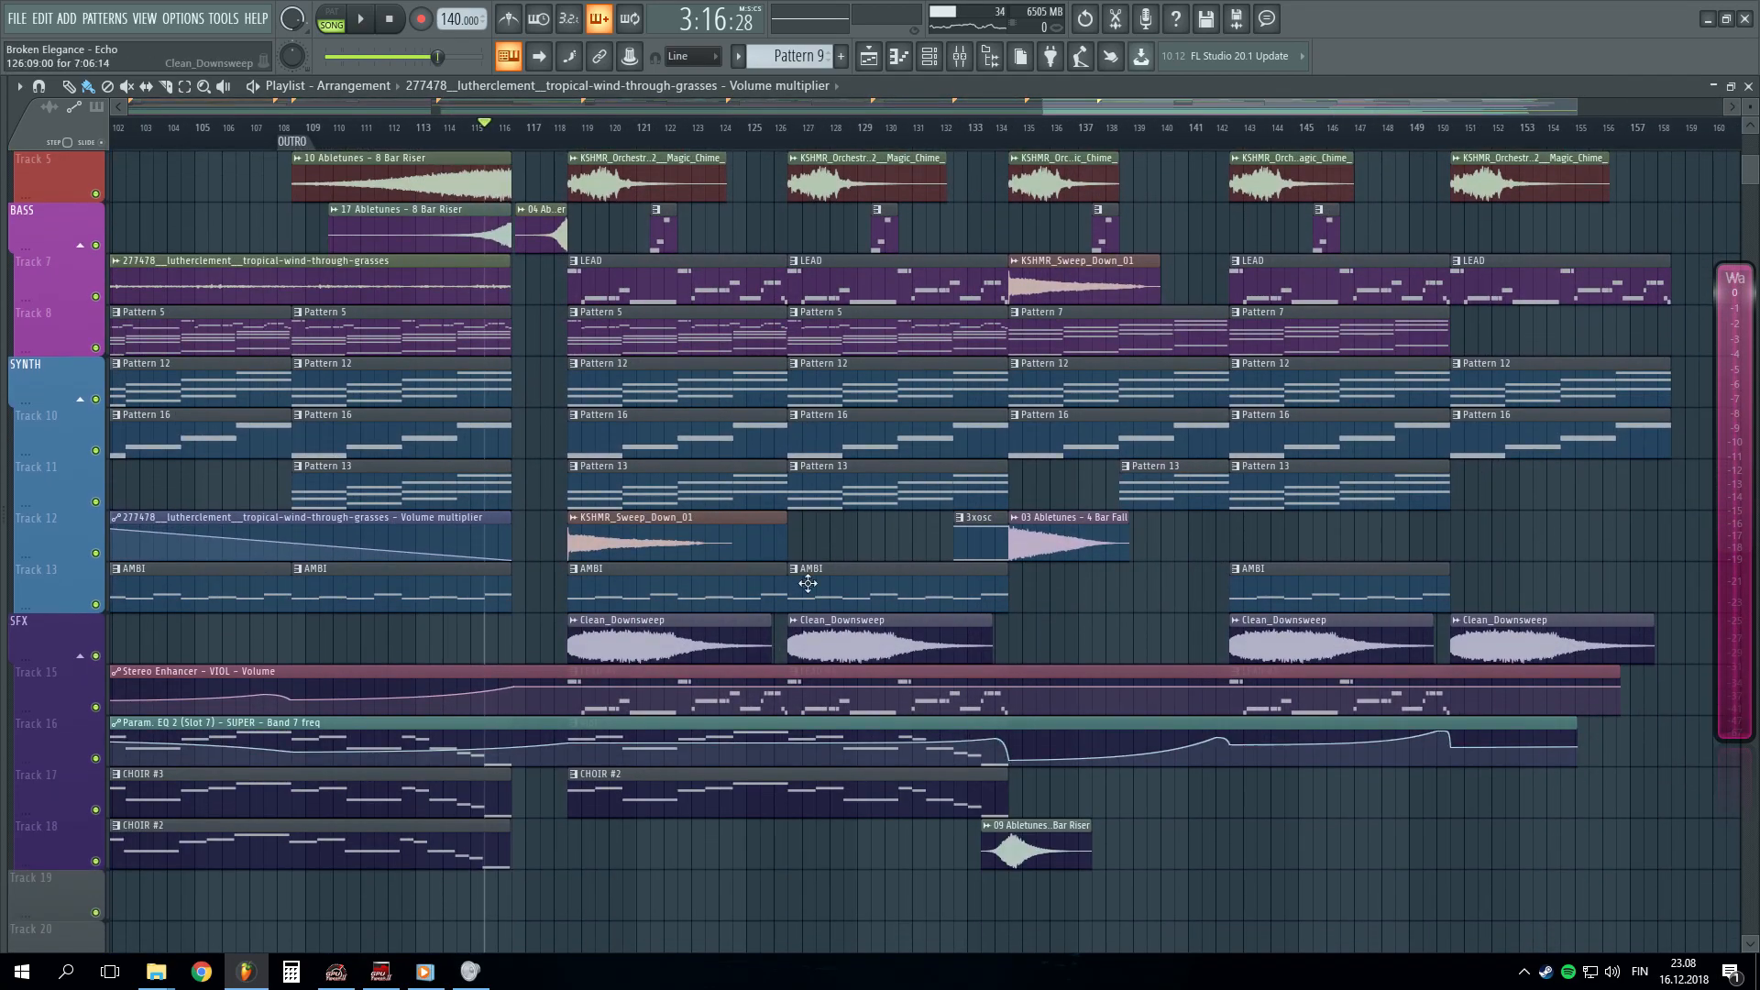
# - Play the final section from bar 118, review its tracks down to Track 18 and stop playback
pyautogui.scroll(4, 656, 246)
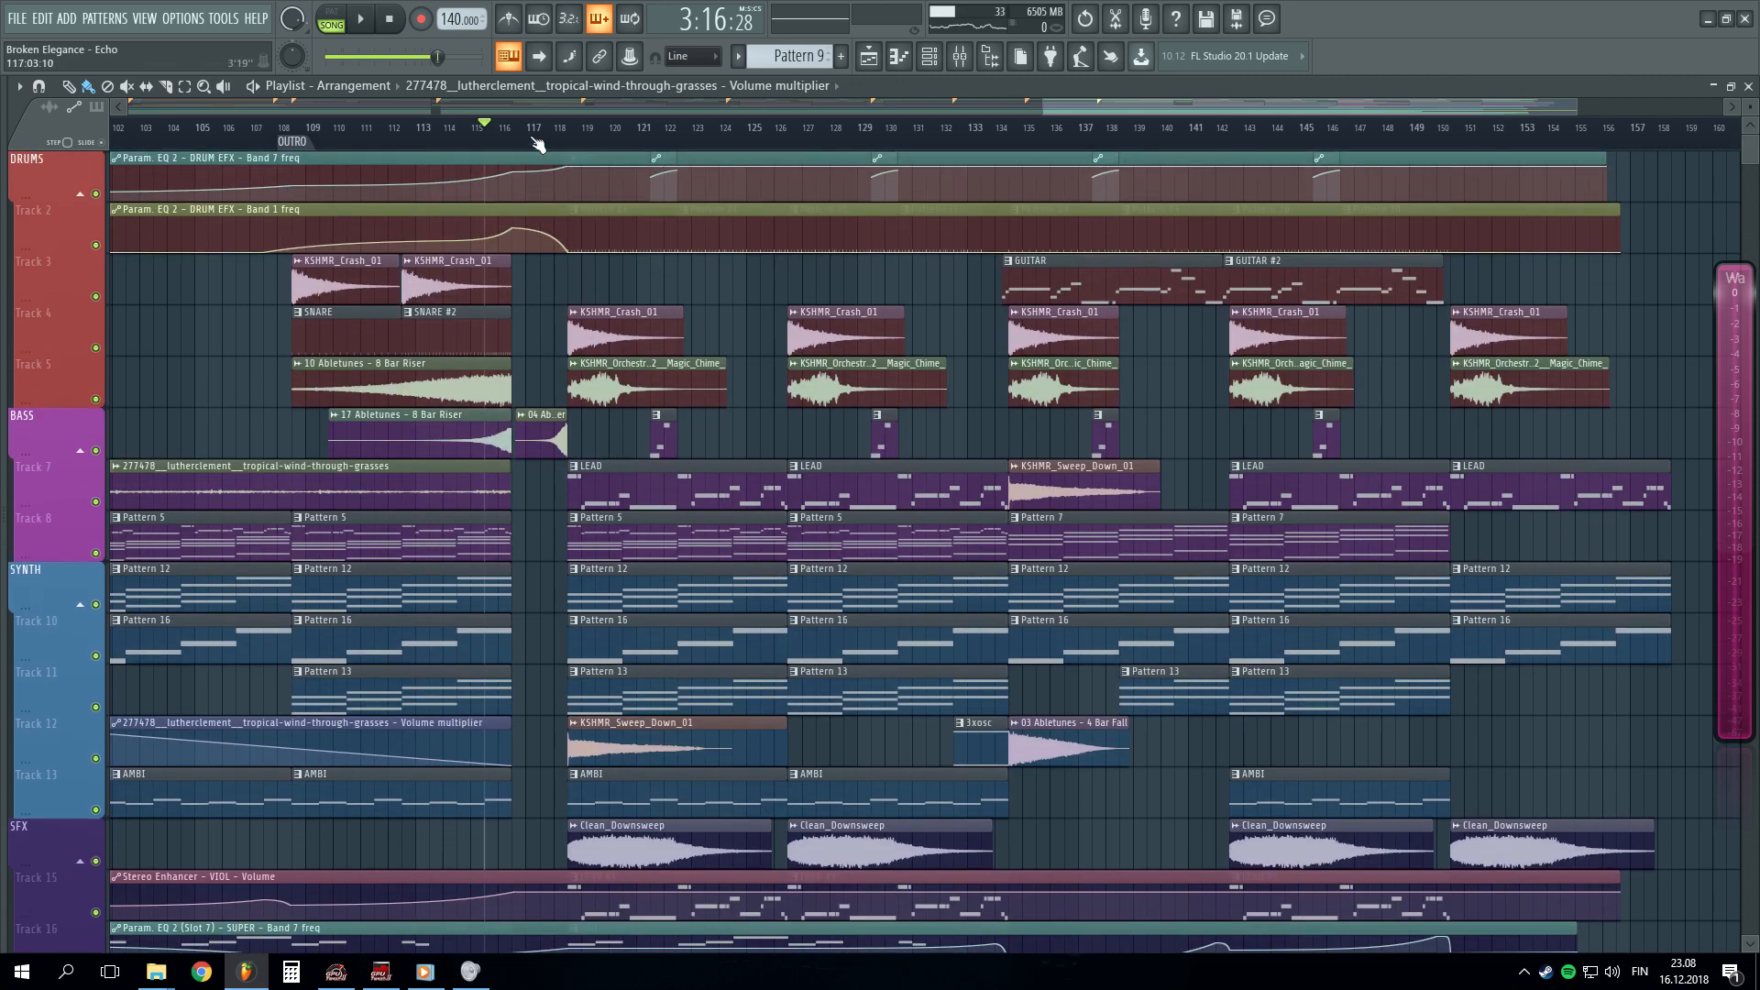
pyautogui.scroll(-4, 544, 141)
pyautogui.scroll(3, 1357, 141)
pyautogui.press('space')
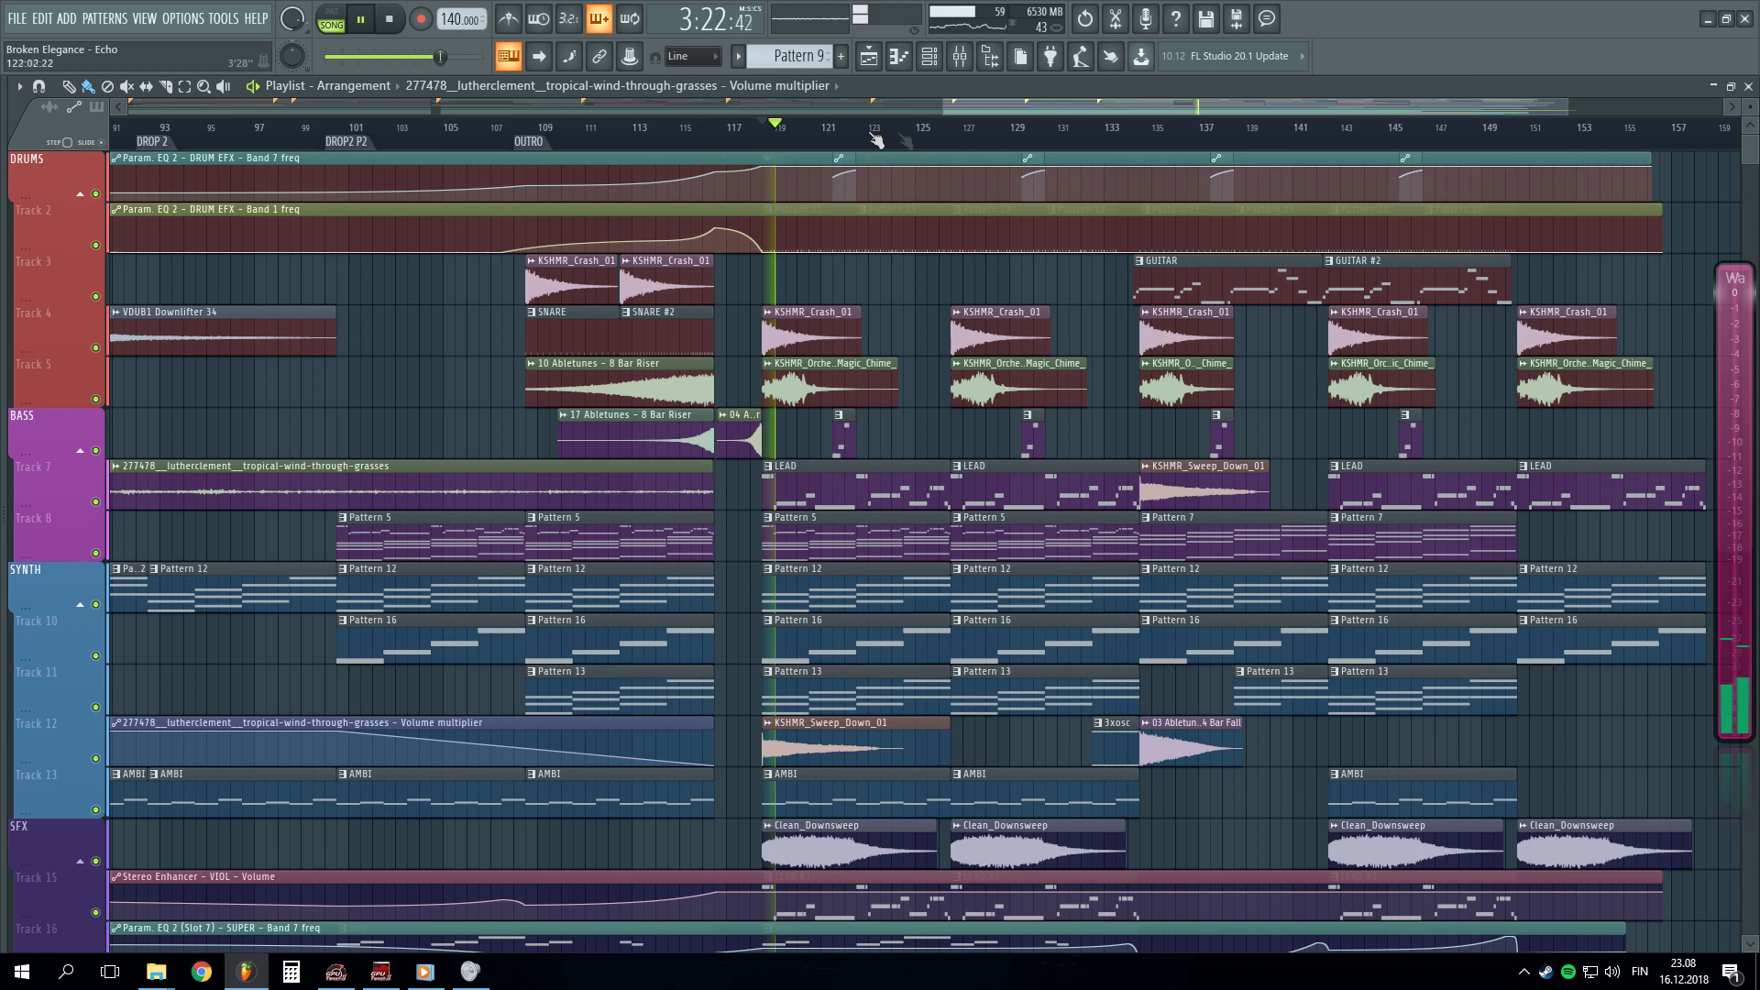
pyautogui.scroll(-1, 924, 135)
pyautogui.scroll(1, 1190, 133)
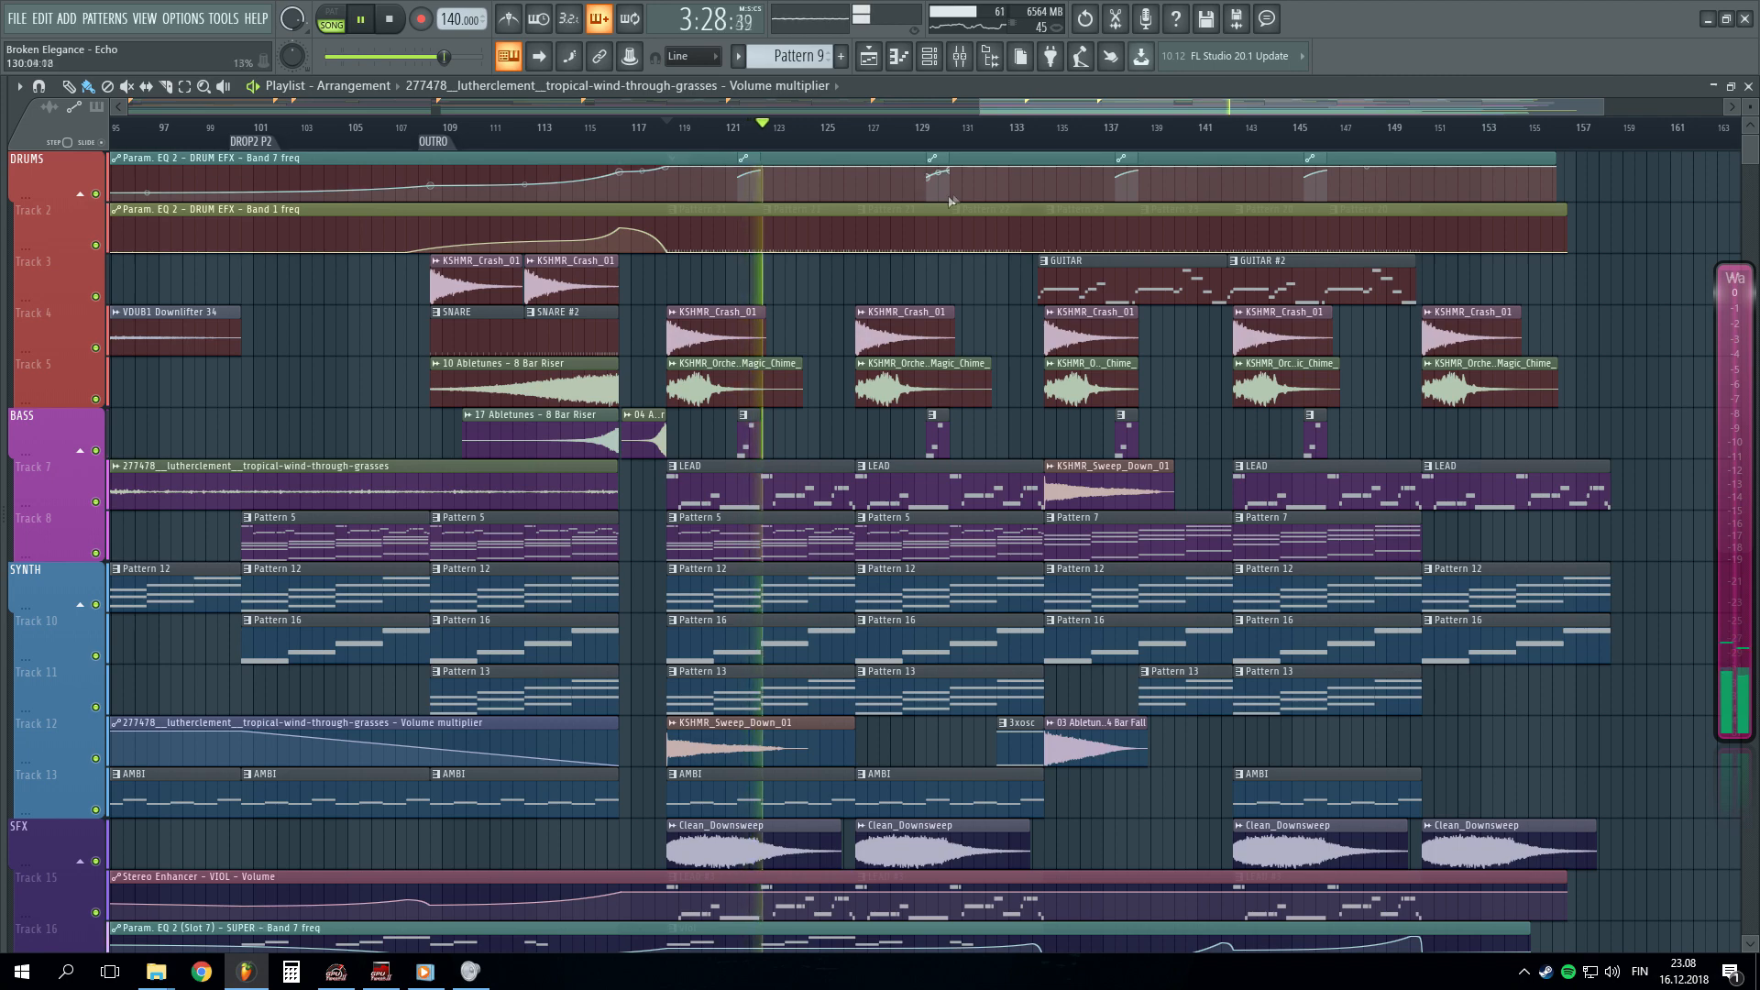
pyautogui.scroll(1, 973, 137)
pyautogui.scroll(-2, 1054, 425)
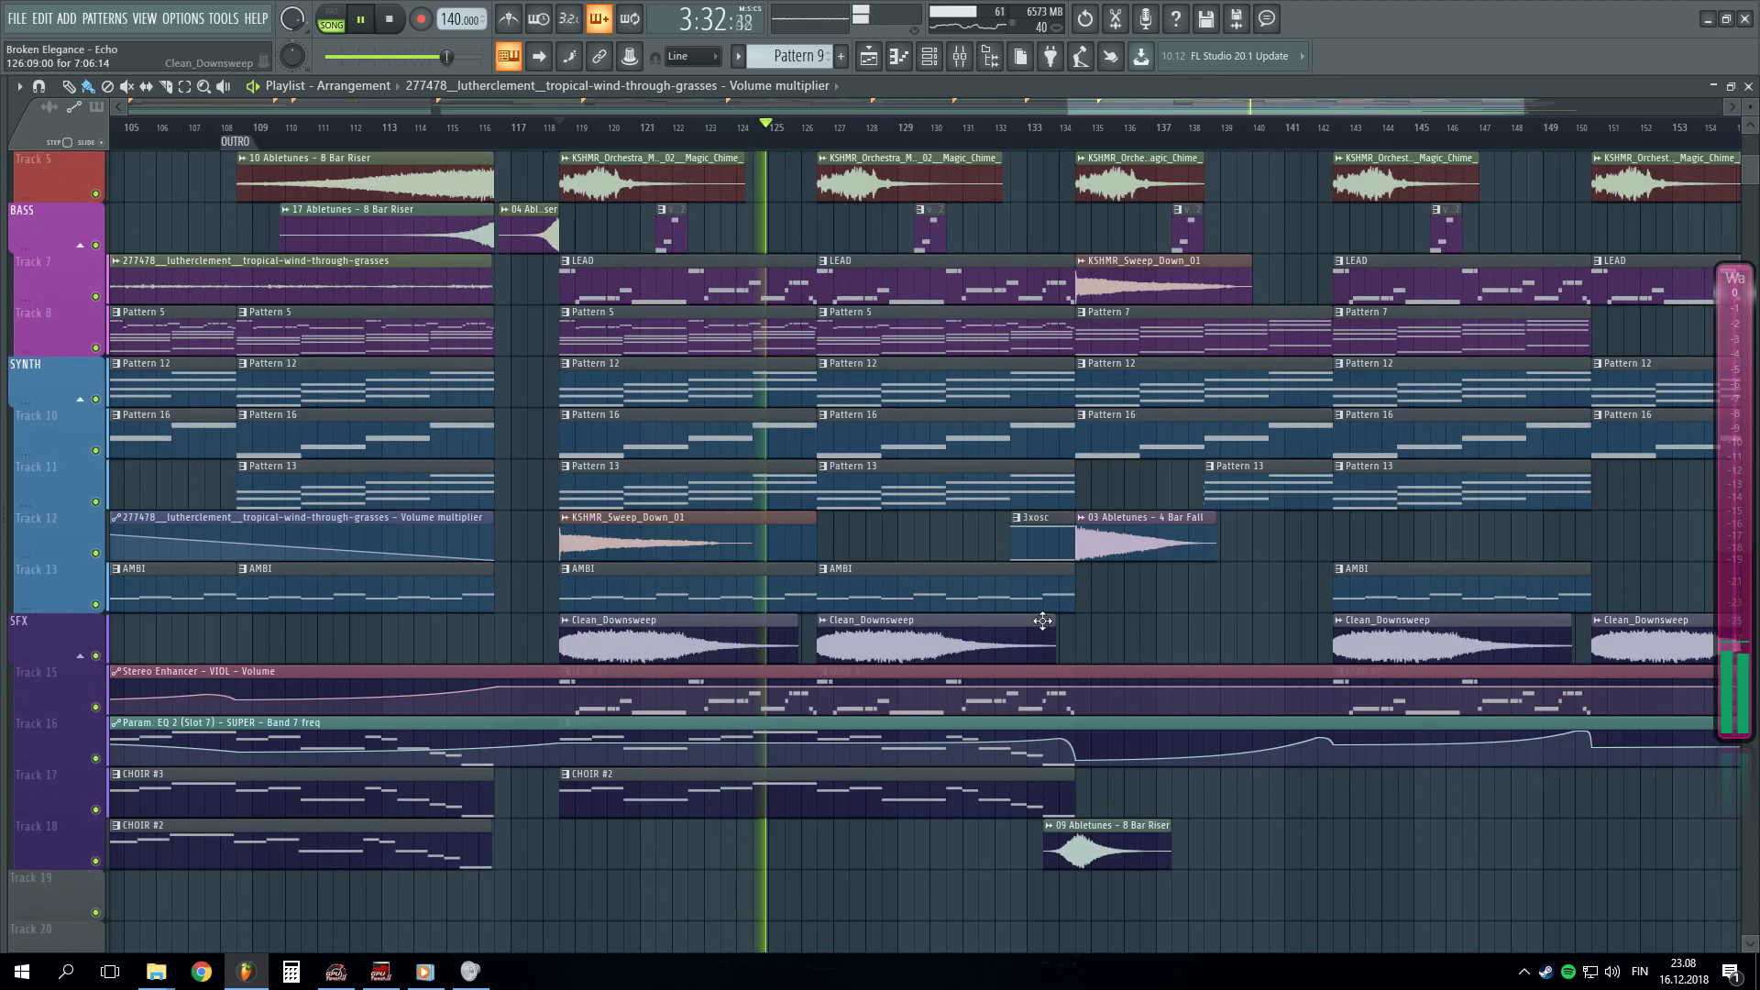
pyautogui.press('space')
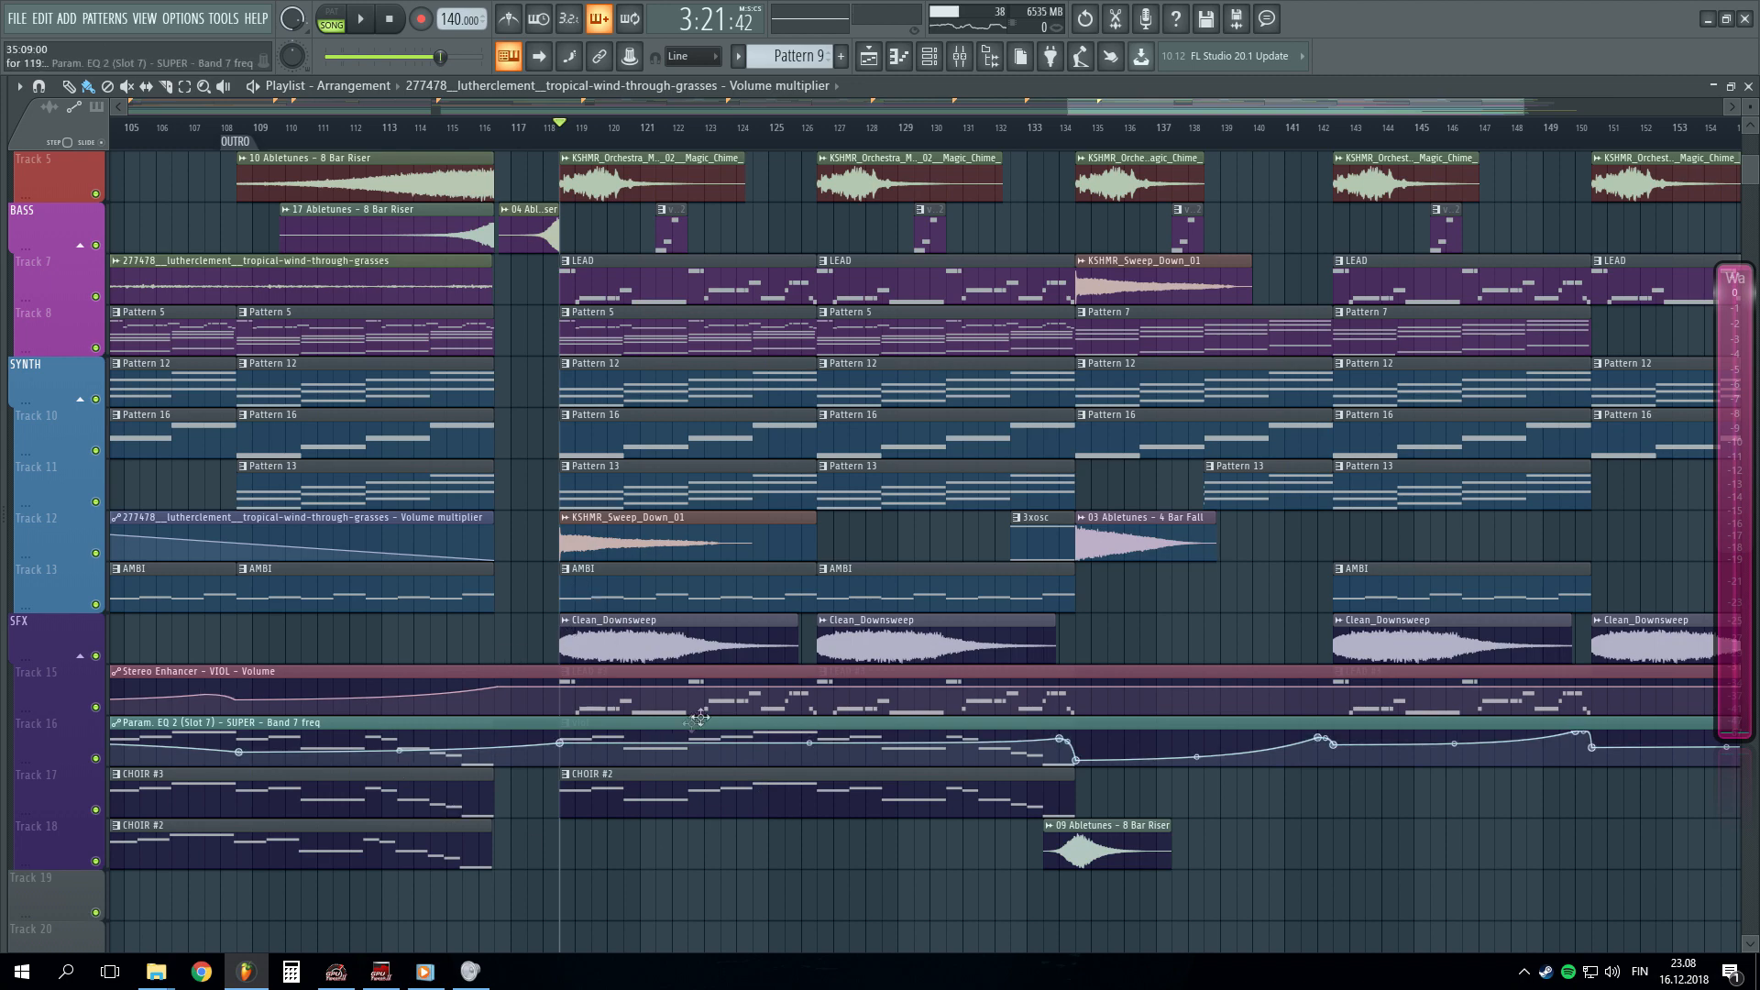
# - Move the DRUM EFX Band 7 freq automation clip to Track 3 and the Band 1 freq clip to Track 4
pyautogui.scroll(4, 686, 664)
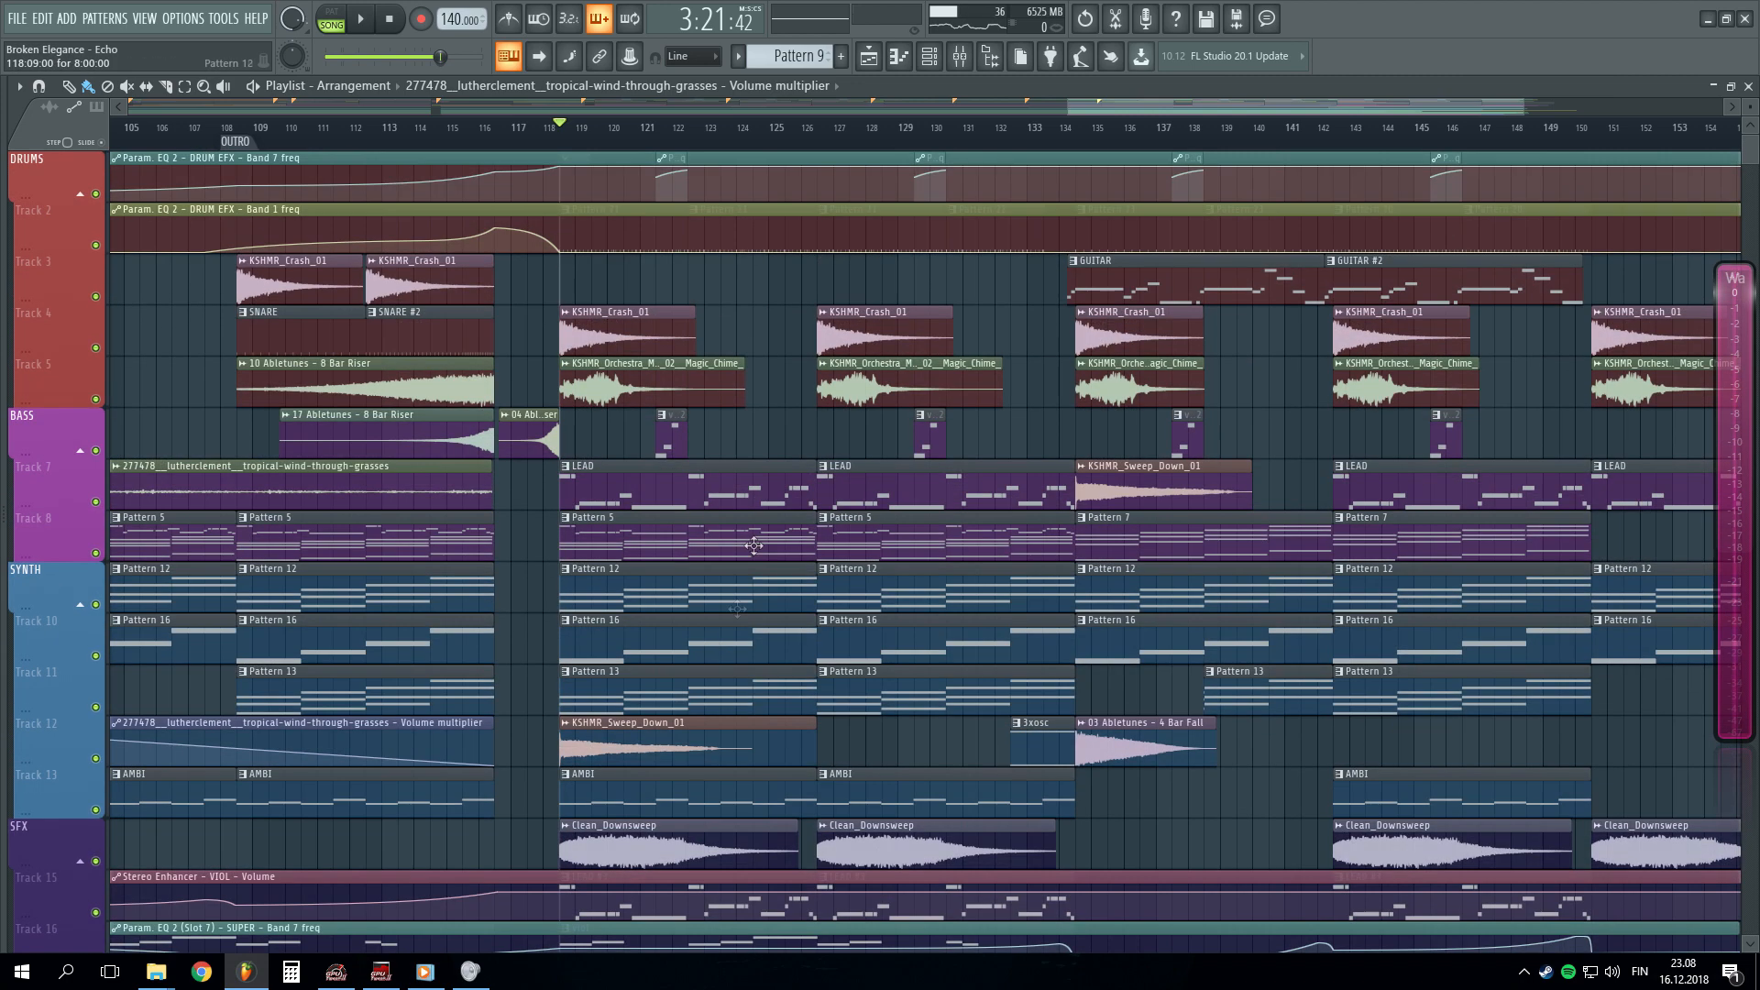
pyautogui.moveTo(623, 154); pyautogui.dragTo(625, 287)
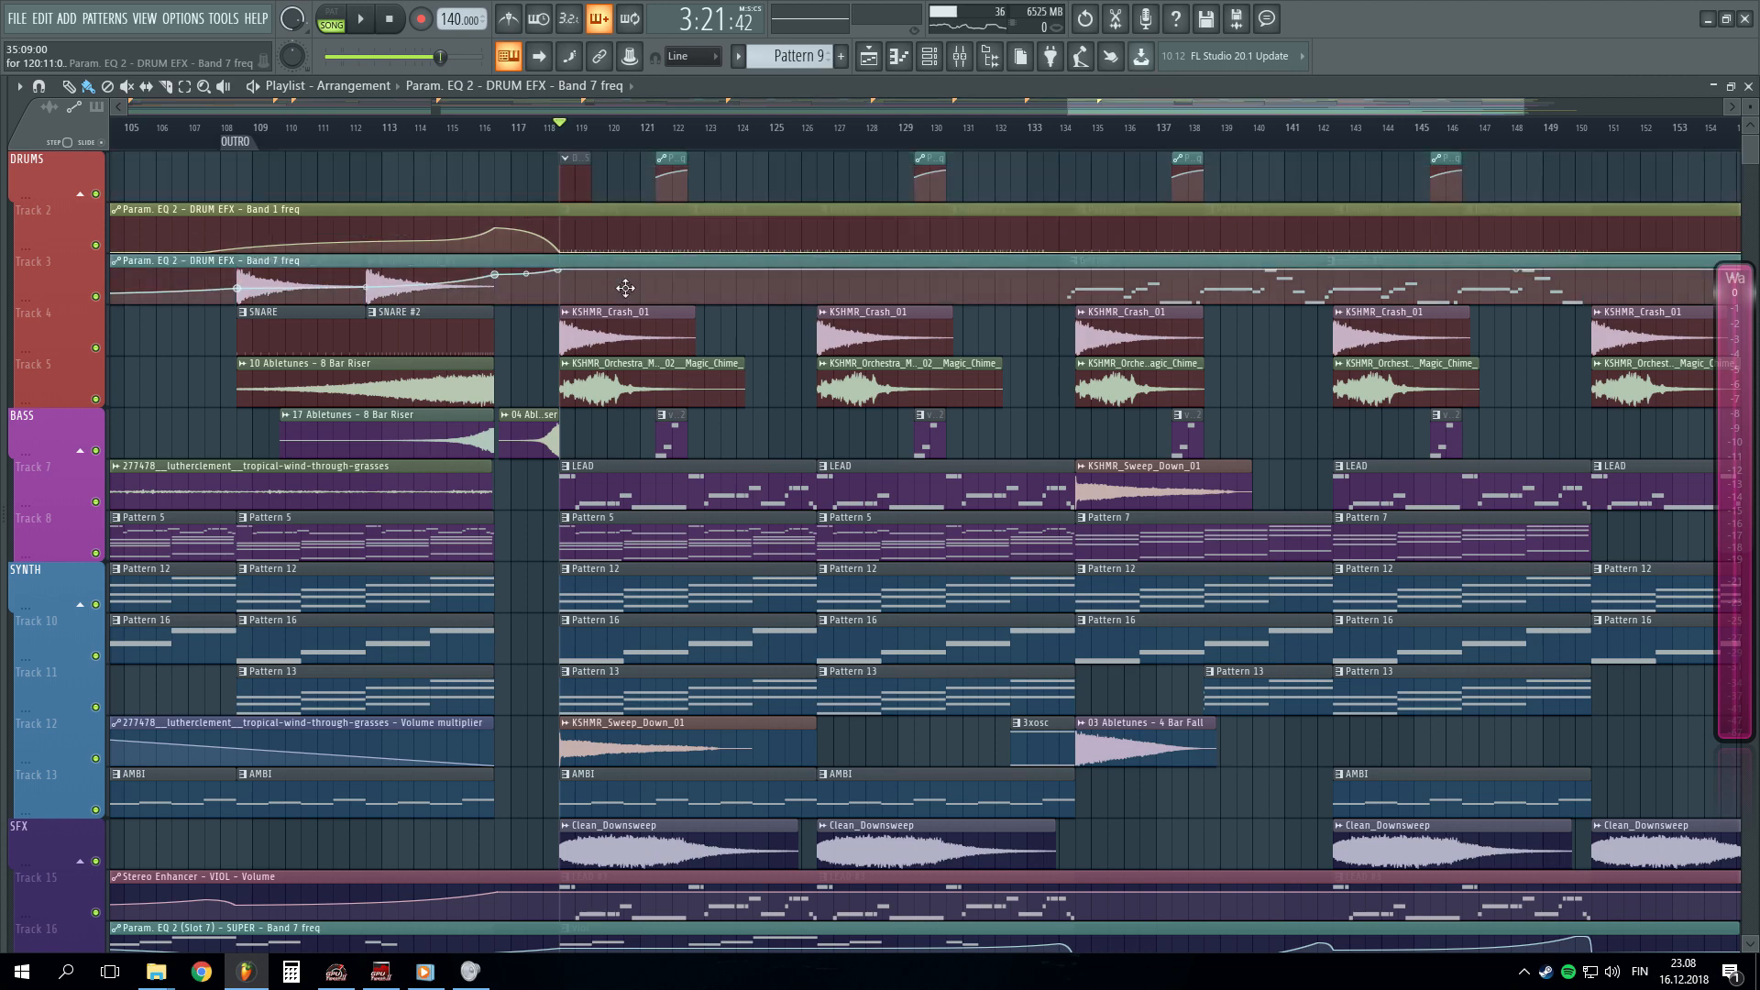
pyautogui.moveTo(619, 211); pyautogui.dragTo(617, 315)
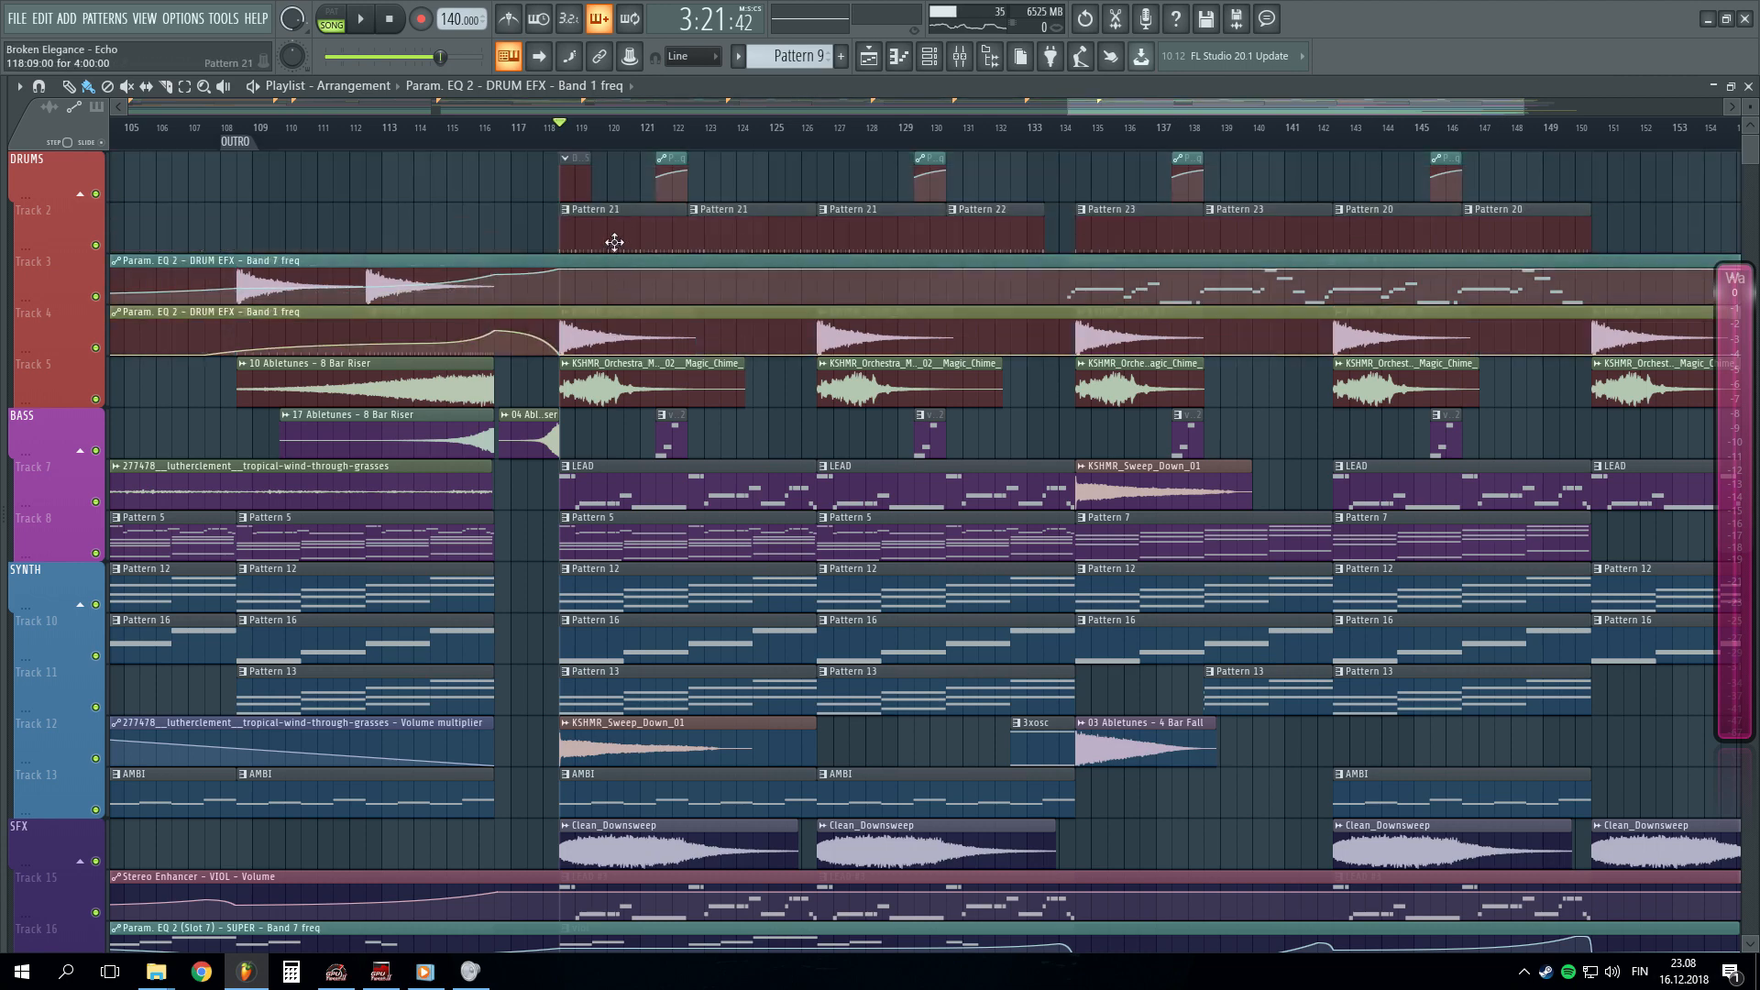
# - Solo Track 2 and play its drum patterns from Drop 1 P2
pyautogui.scroll(-5, 633, 142)
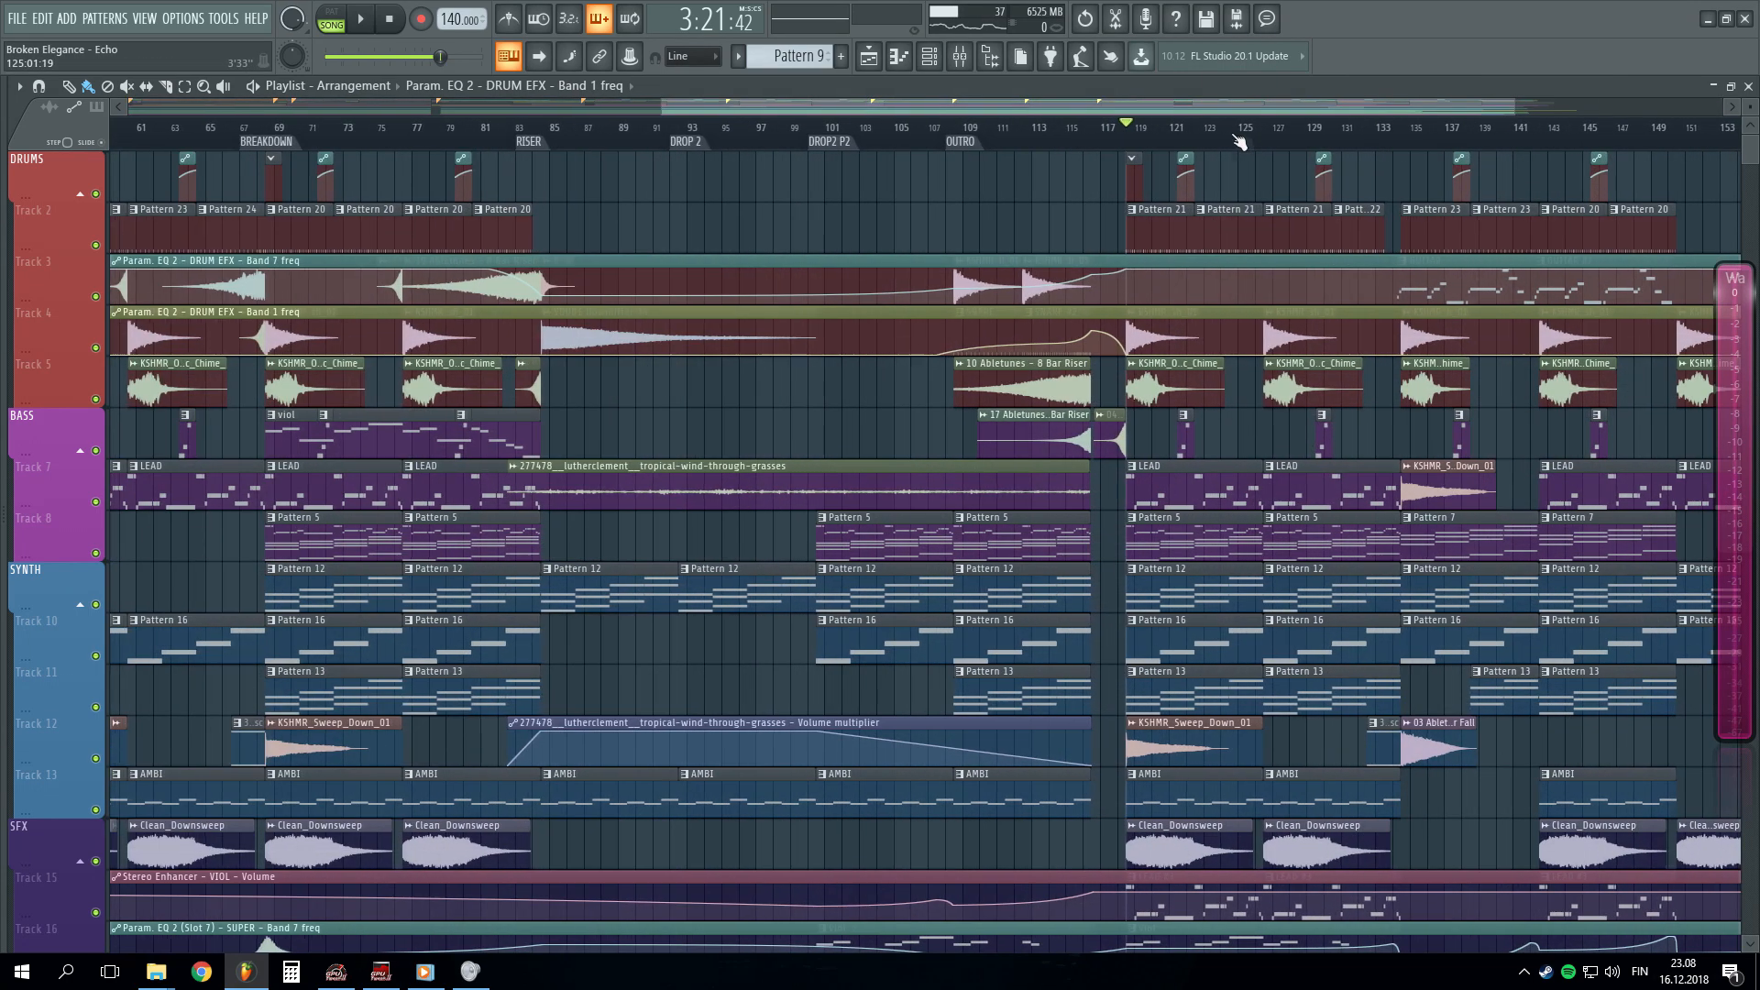
pyautogui.press('space')
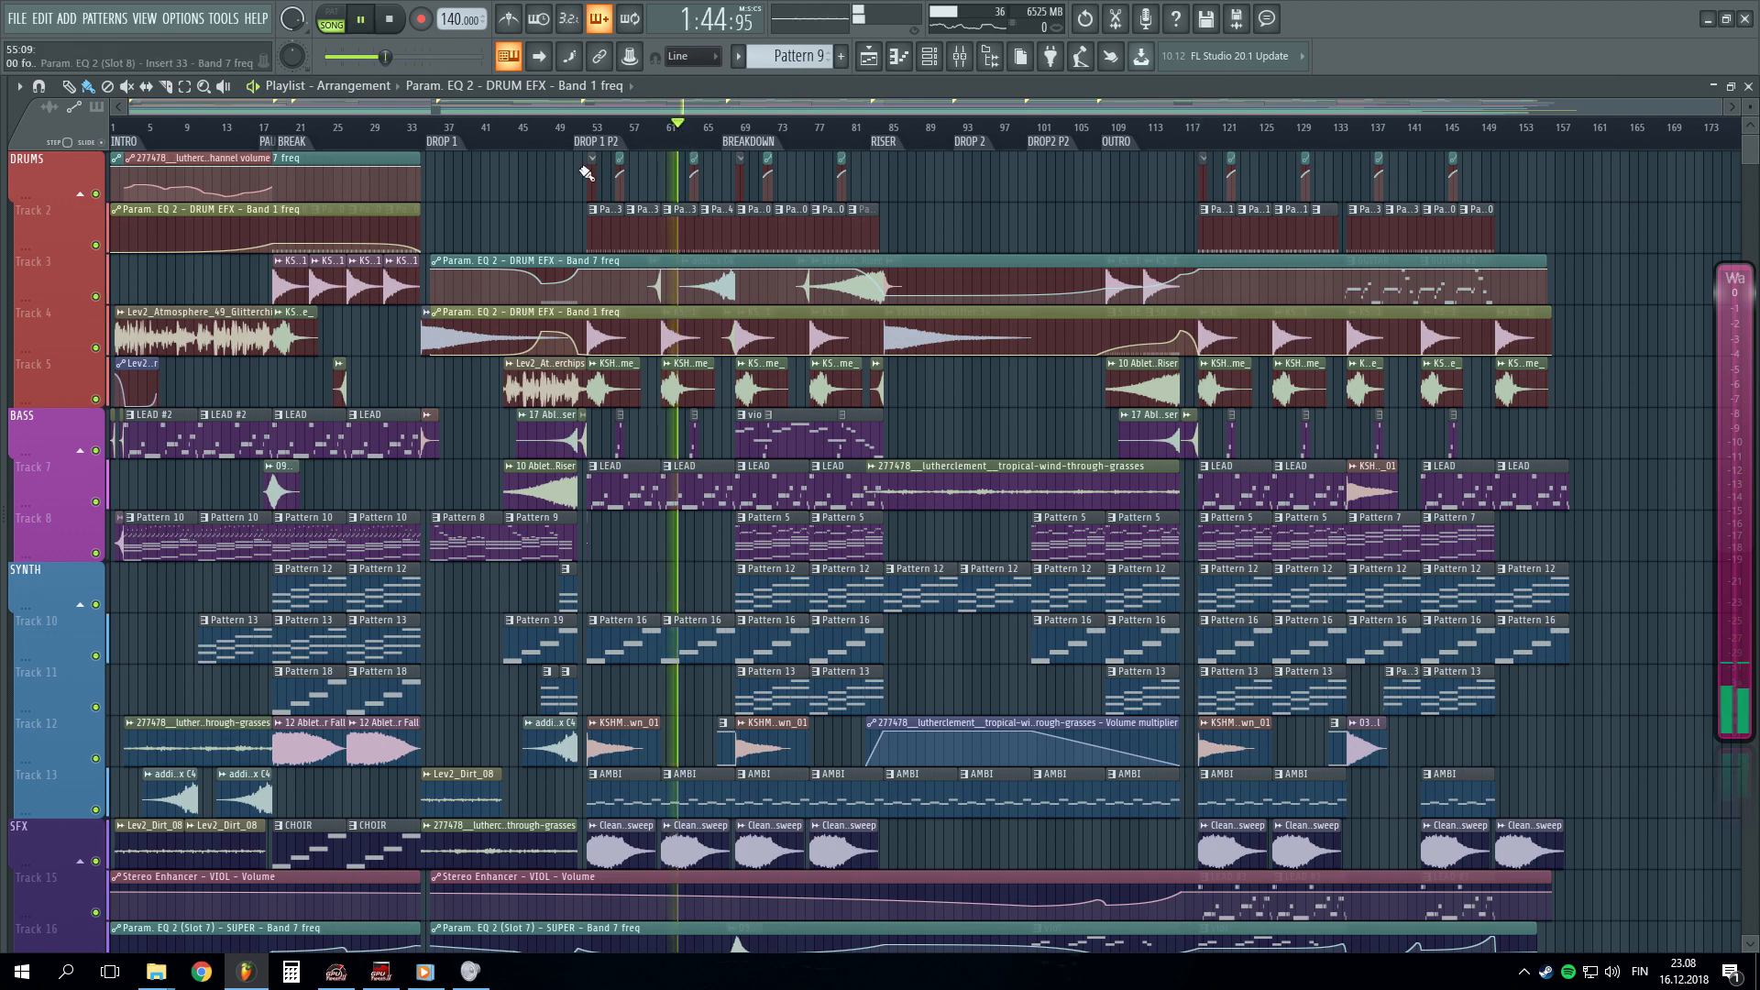
pyautogui.rightClick(105, 258)
pyautogui.click(603, 136)
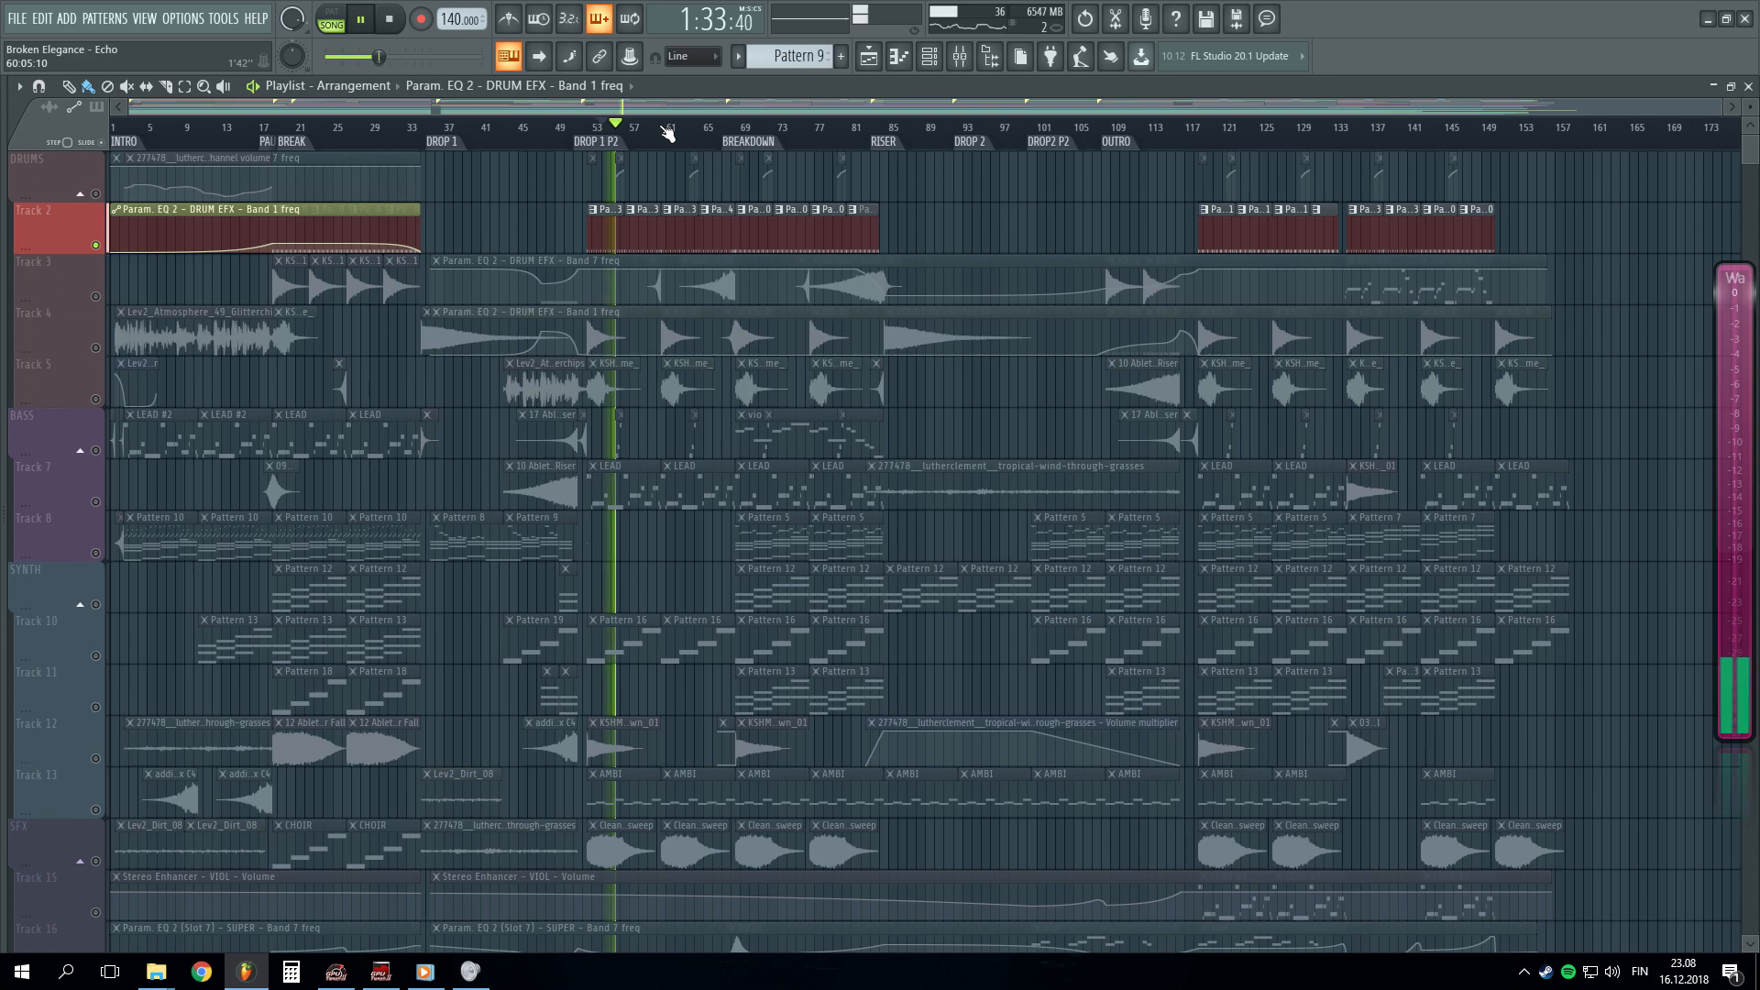
# - Audition the soloed drum patterns of the final section from bar 118
pyautogui.scroll(4, 1336, 129)
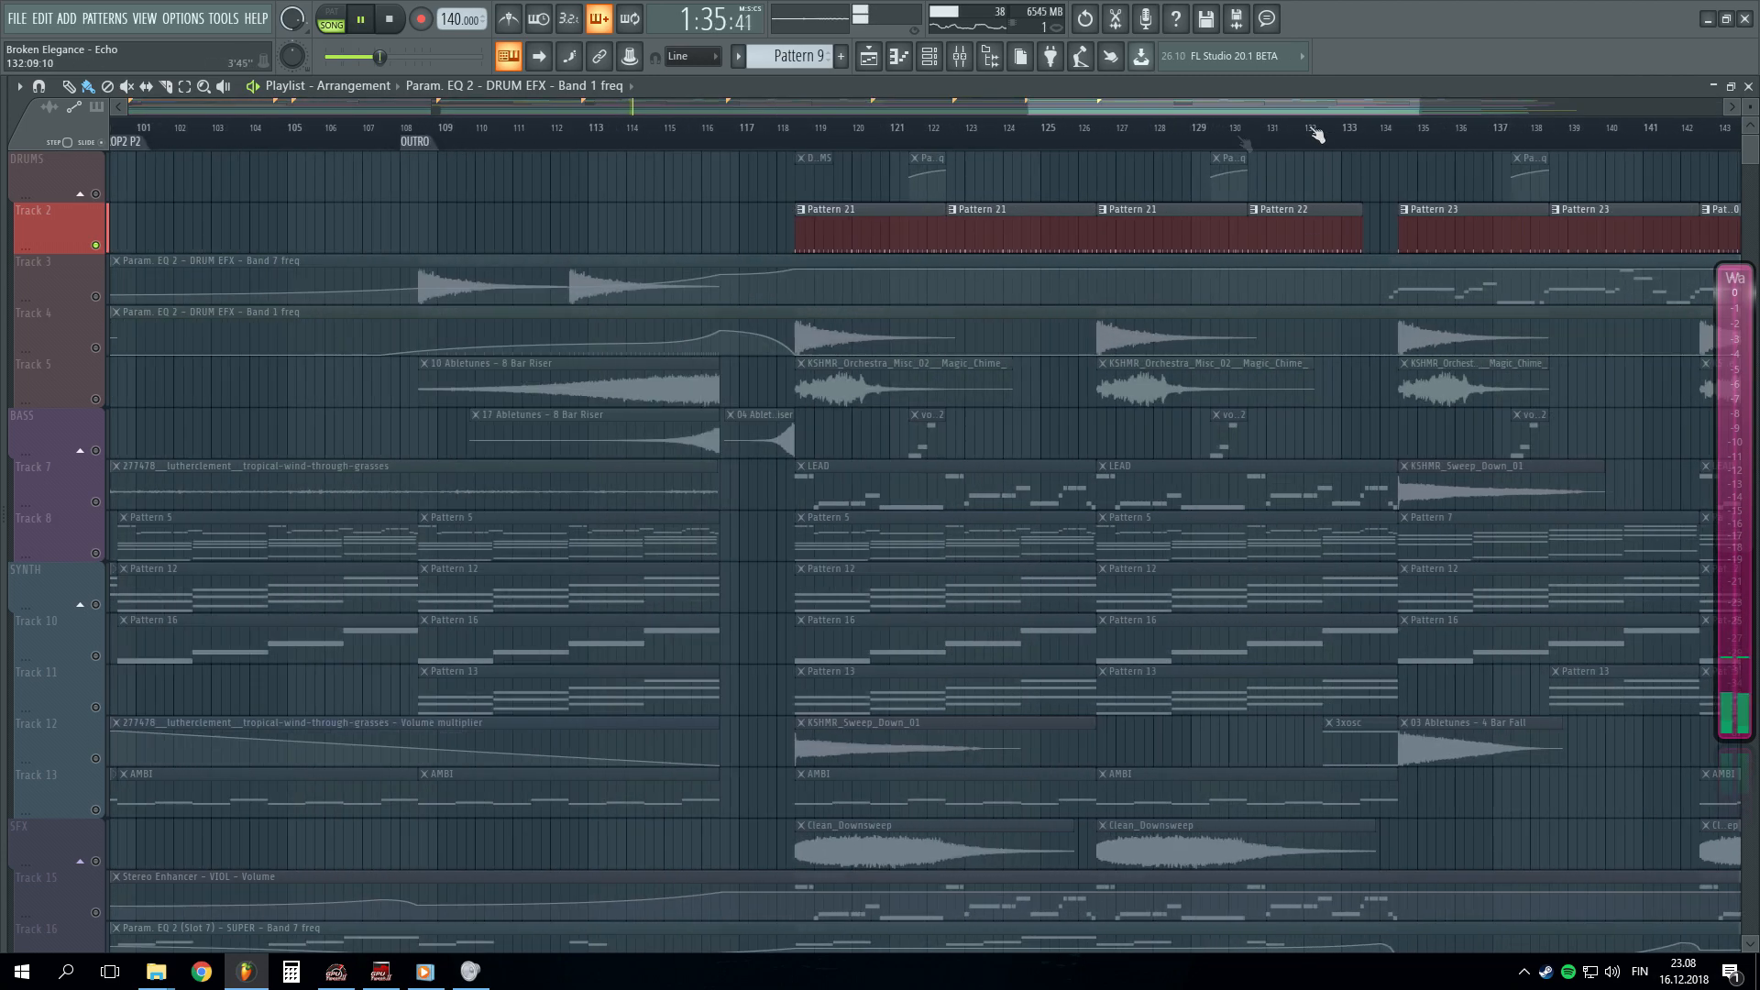
pyautogui.click(803, 132)
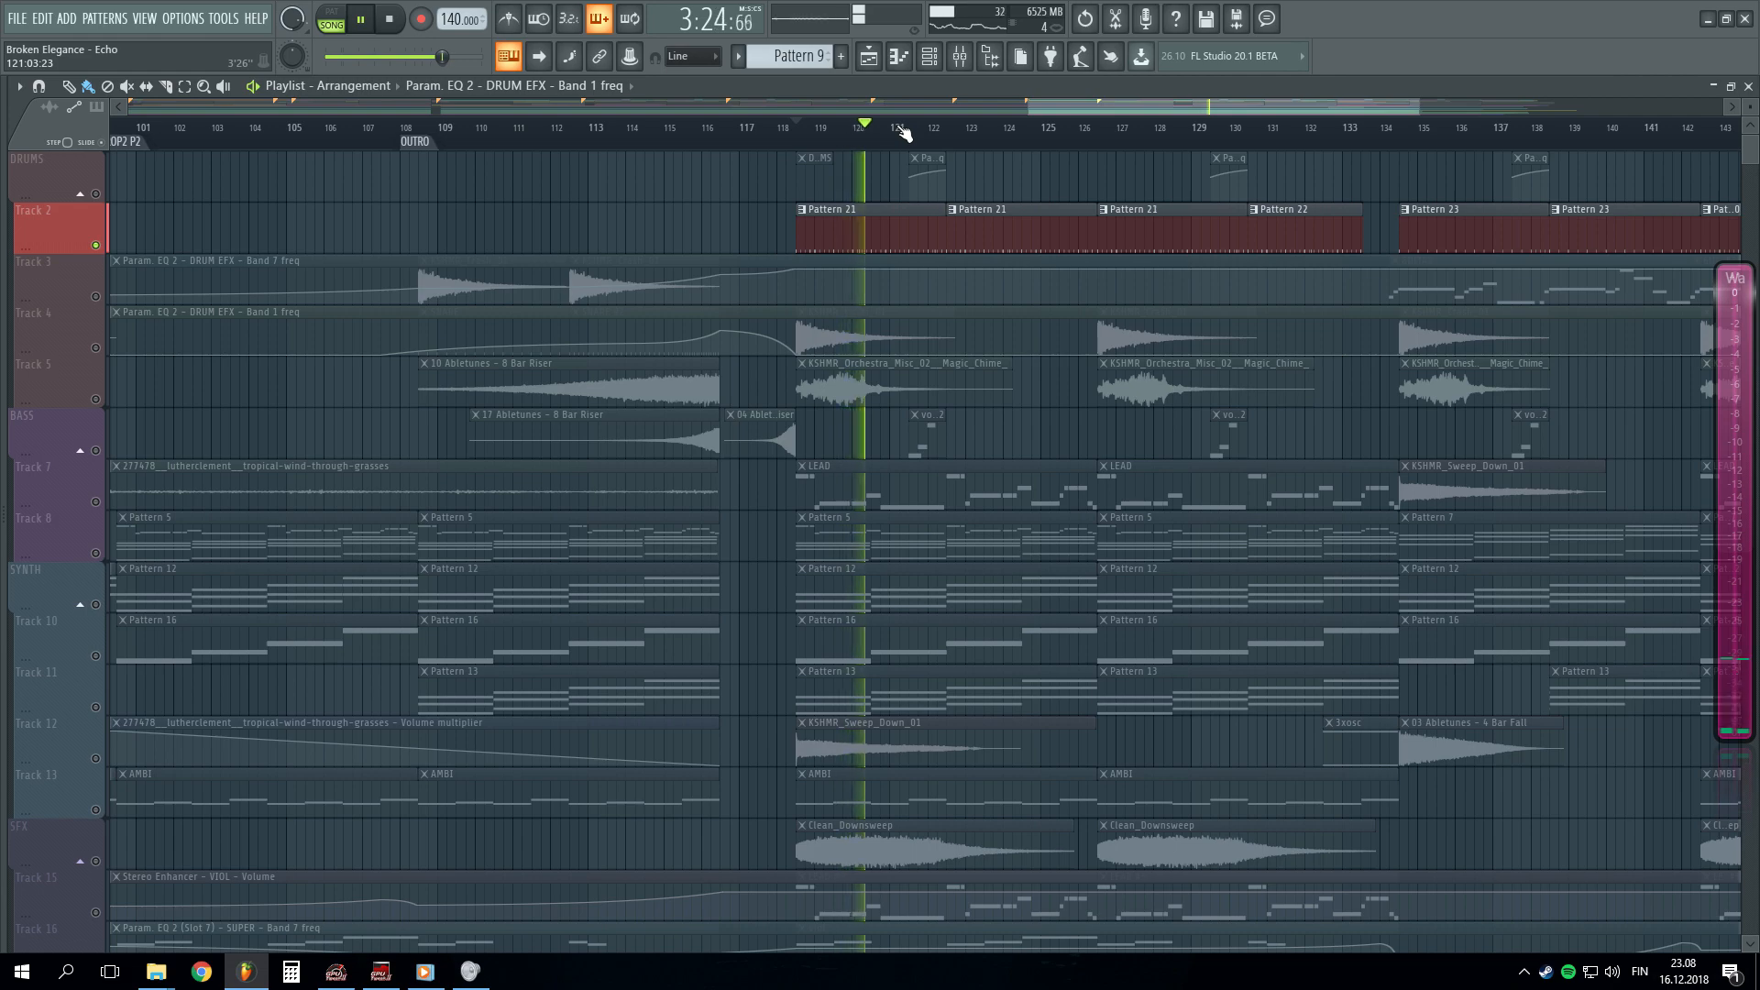
pyautogui.scroll(-3, 953, 140)
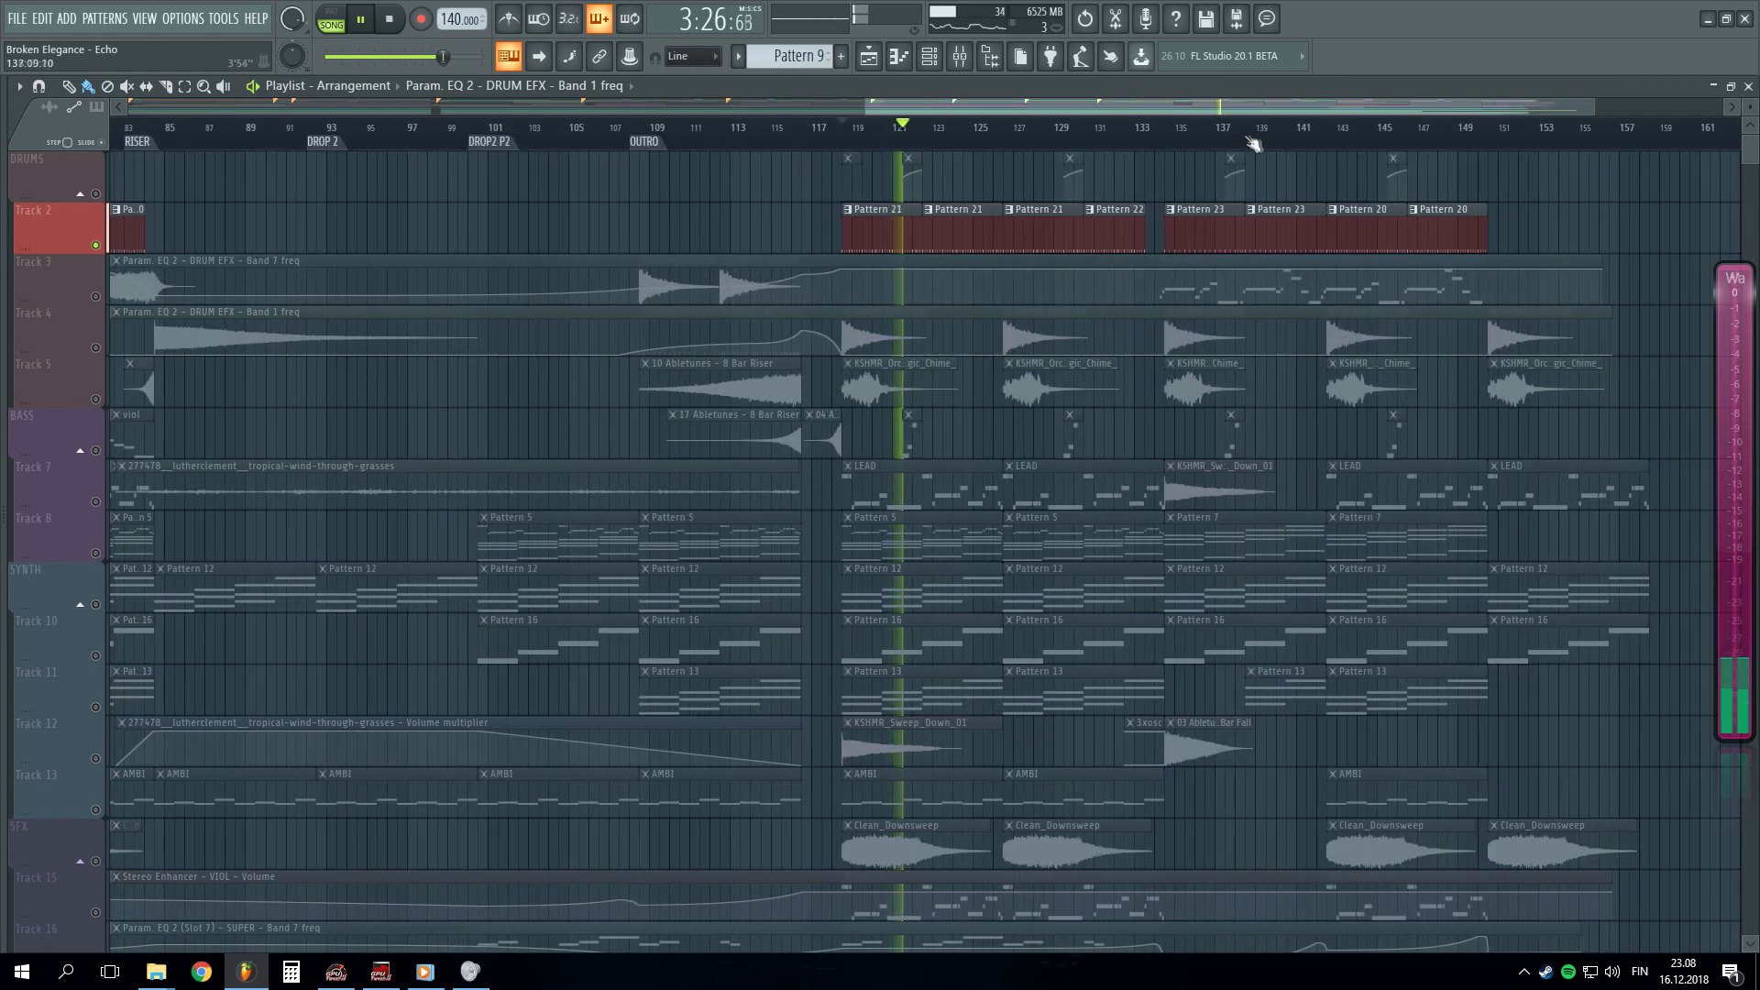
pyautogui.scroll(-2, 587, 151)
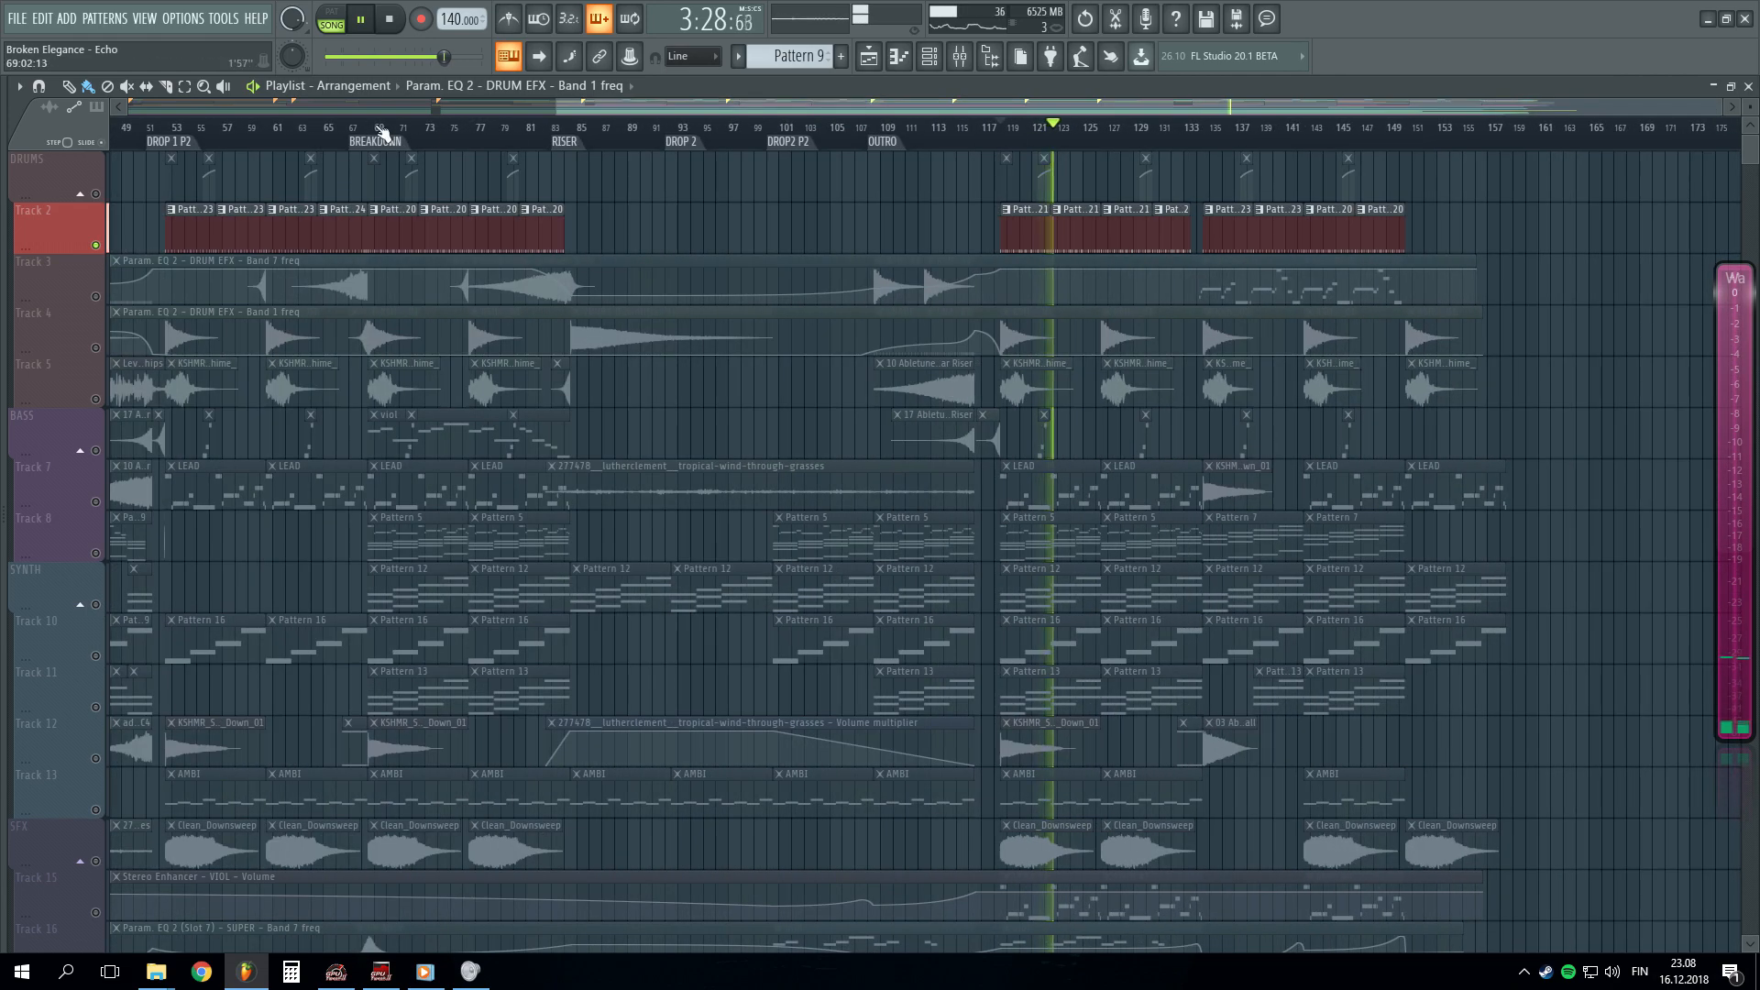
# - Return to Drop 1 P2 and audition the soloed Track 2 drums there again
pyautogui.scroll(2, 1210, 135)
pyautogui.press('space')
pyautogui.moveTo(893, 111); pyautogui.dragTo(547, 115)
pyautogui.scroll(3, 686, 138)
pyautogui.scroll(-2, 686, 138)
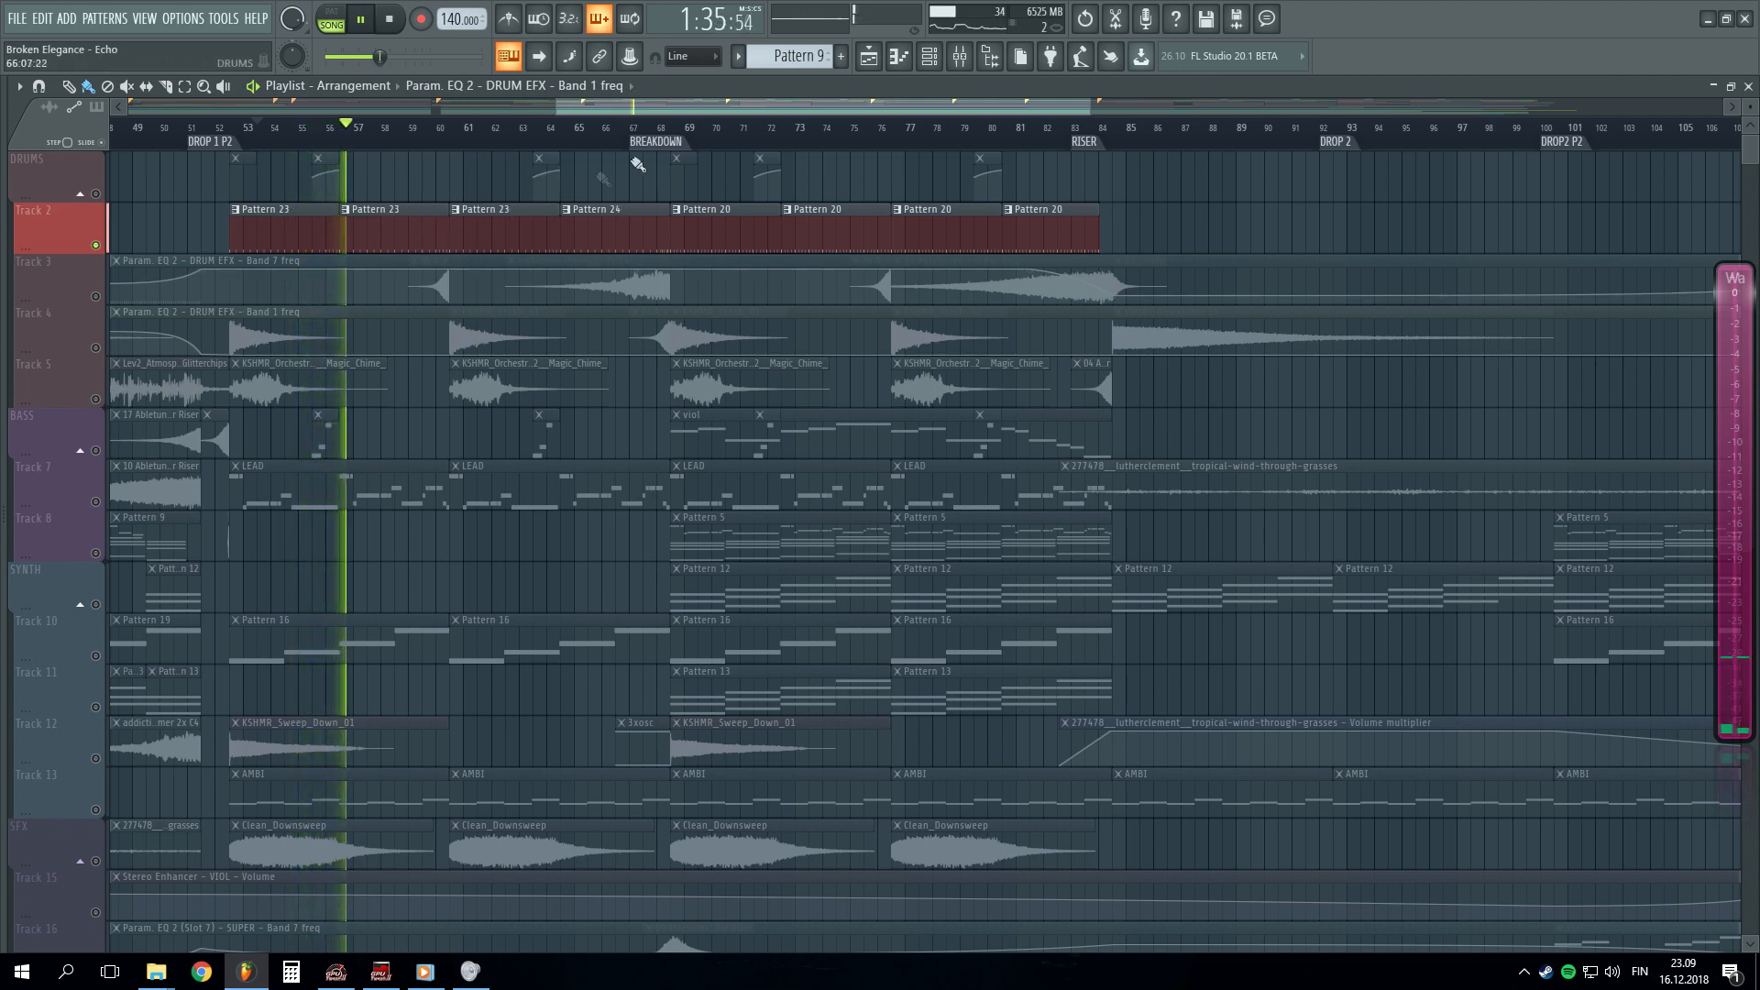
# - Play the soloed drums from the breakdown, inspect Pattern 20 in the channel rack and return to the playlist to review its repeats
pyautogui.click(697, 142)
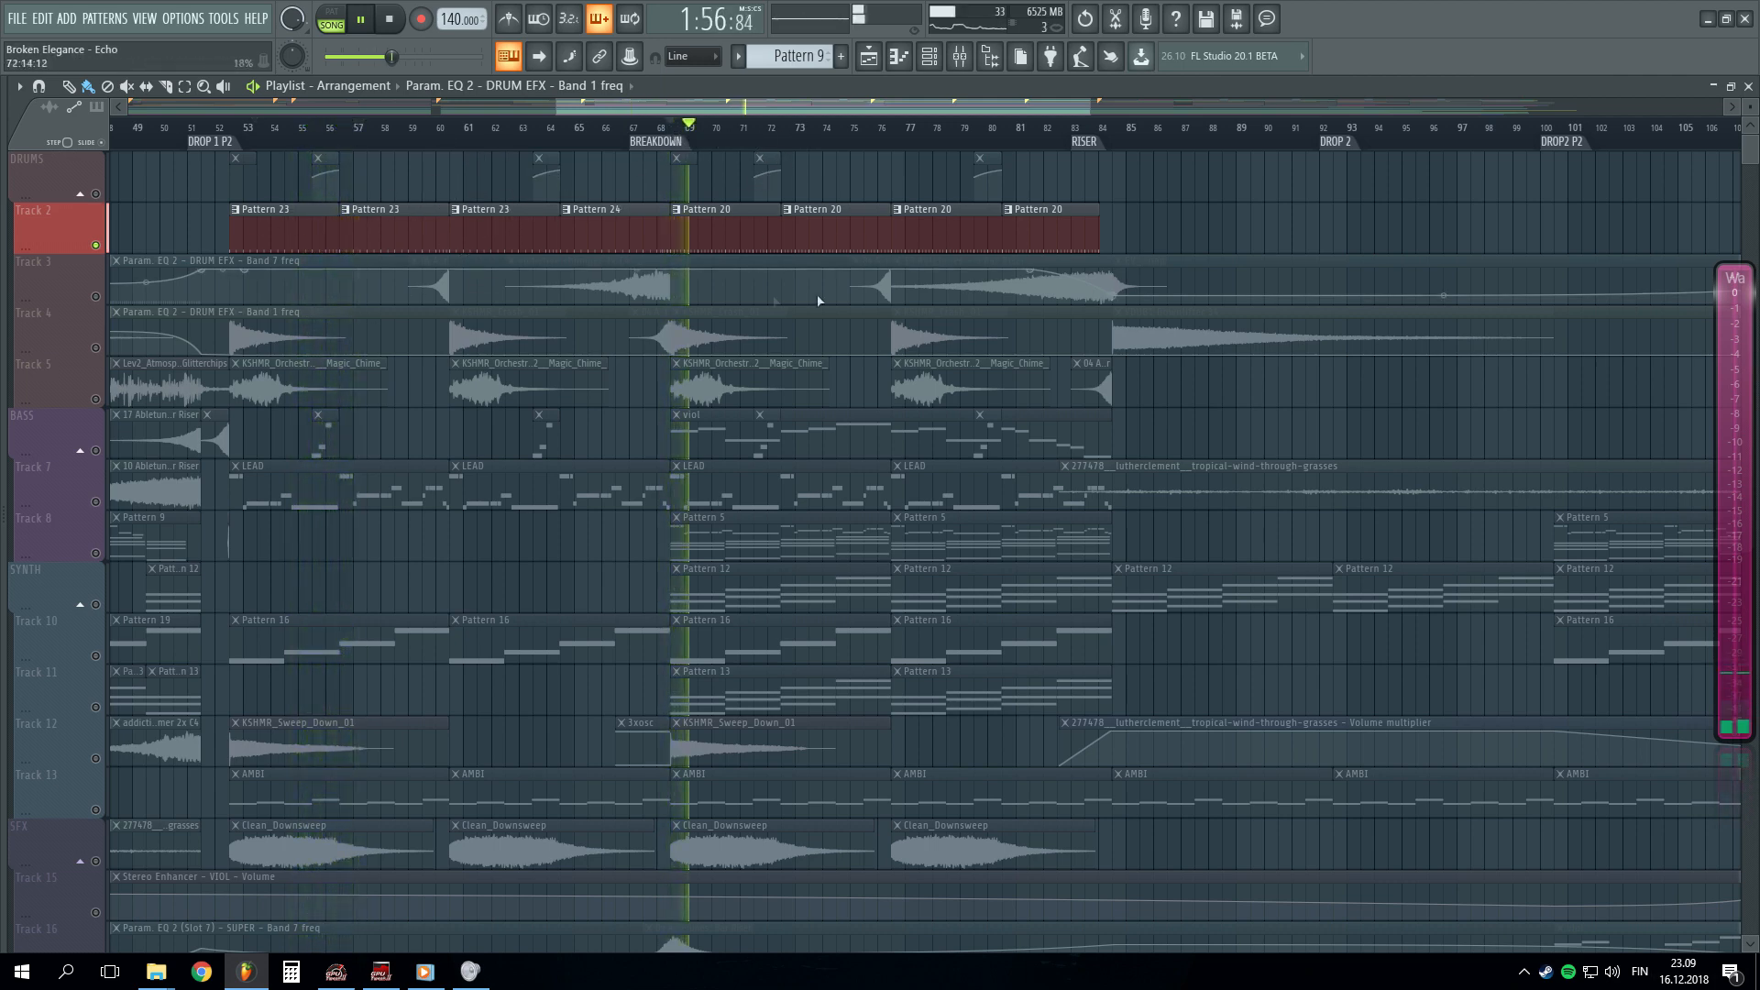
pyautogui.doubleClick(716, 234)
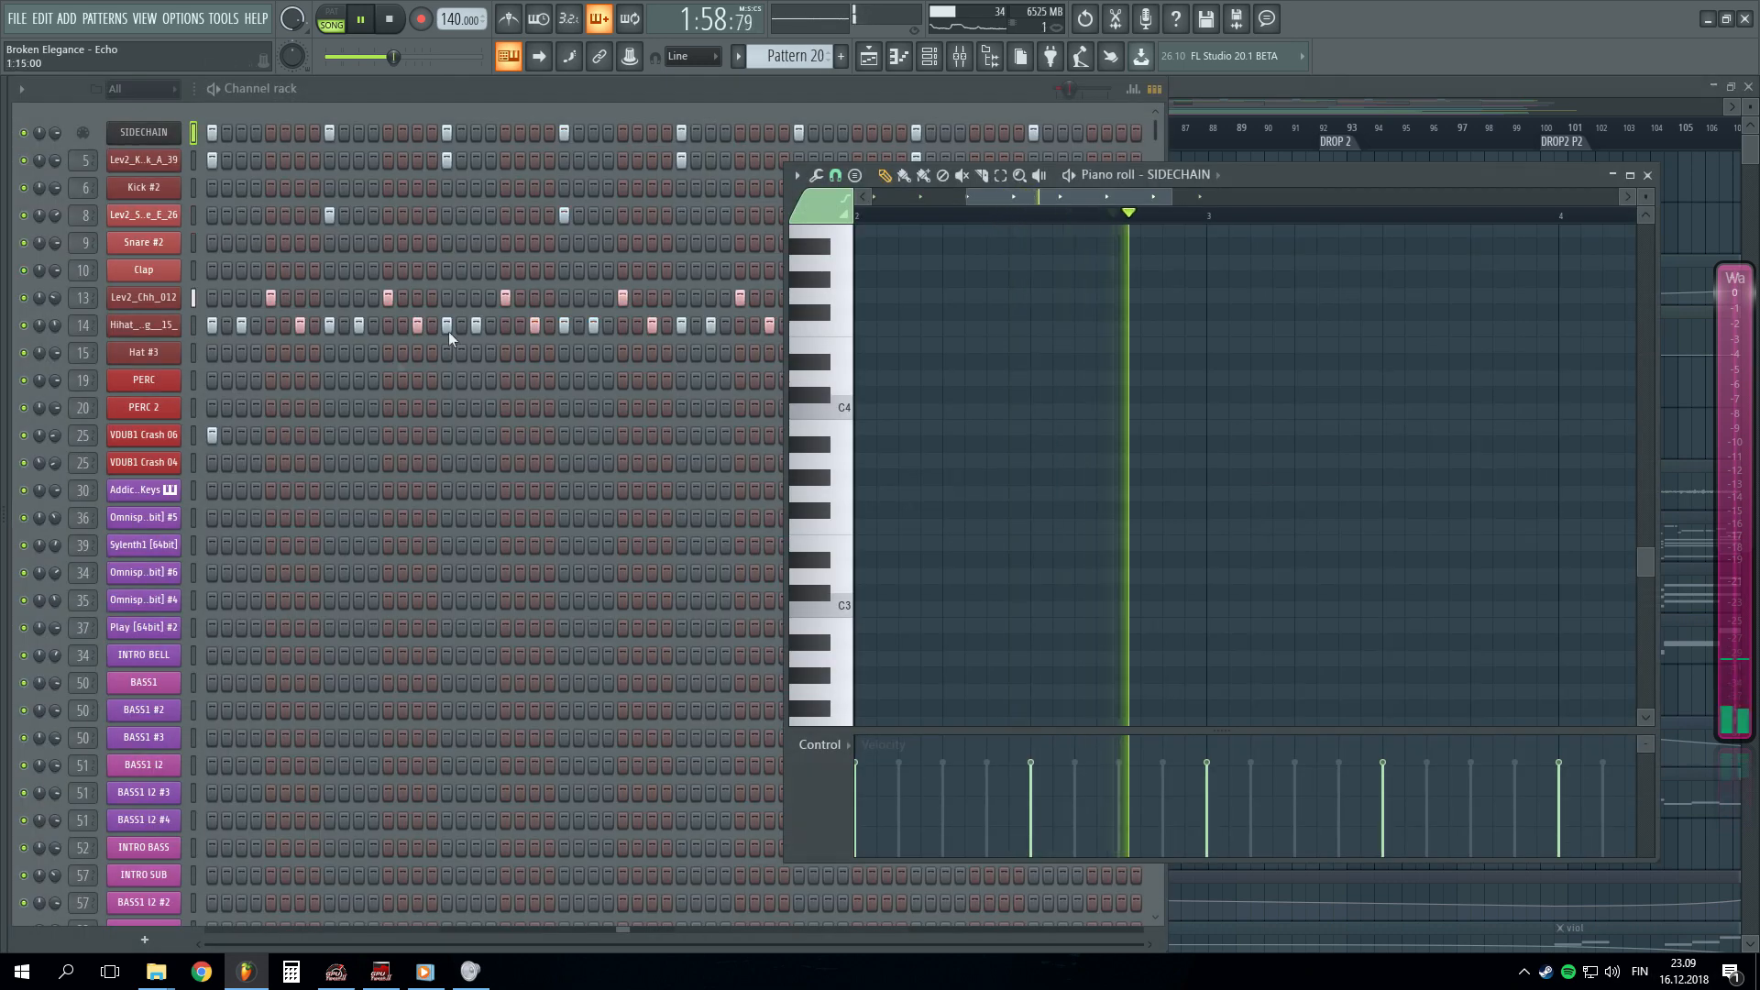
pyautogui.click(1190, 90)
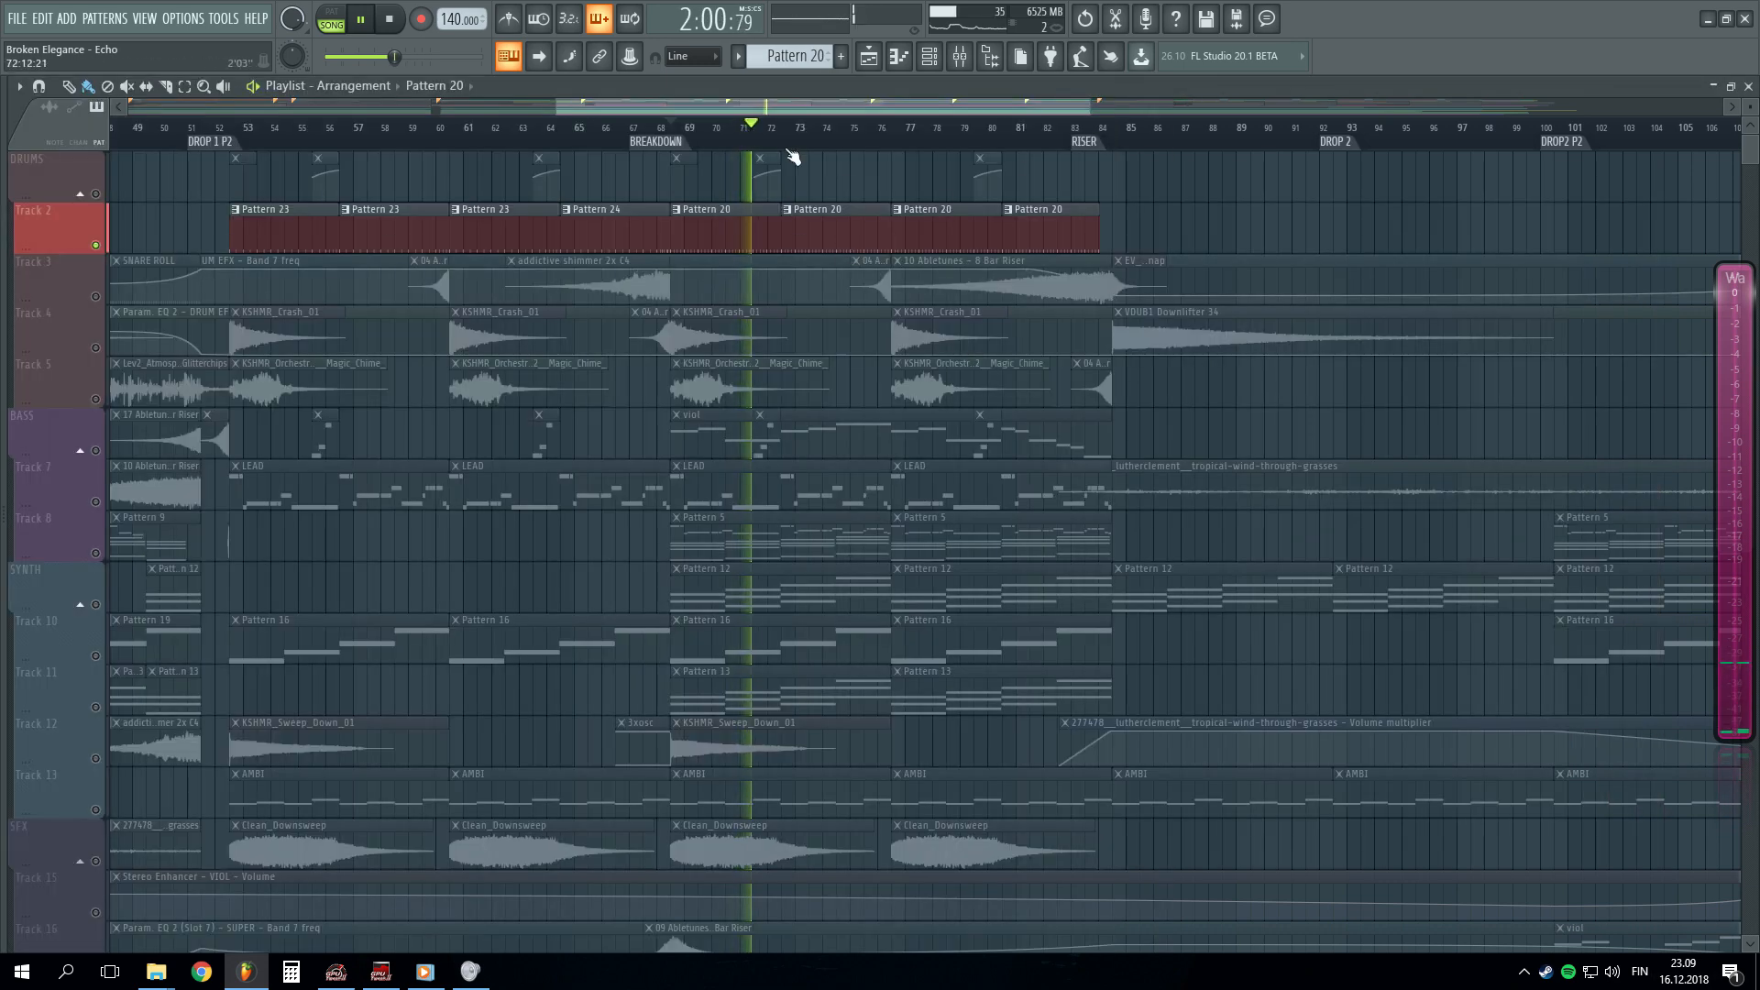
pyautogui.scroll(-2, 883, 160)
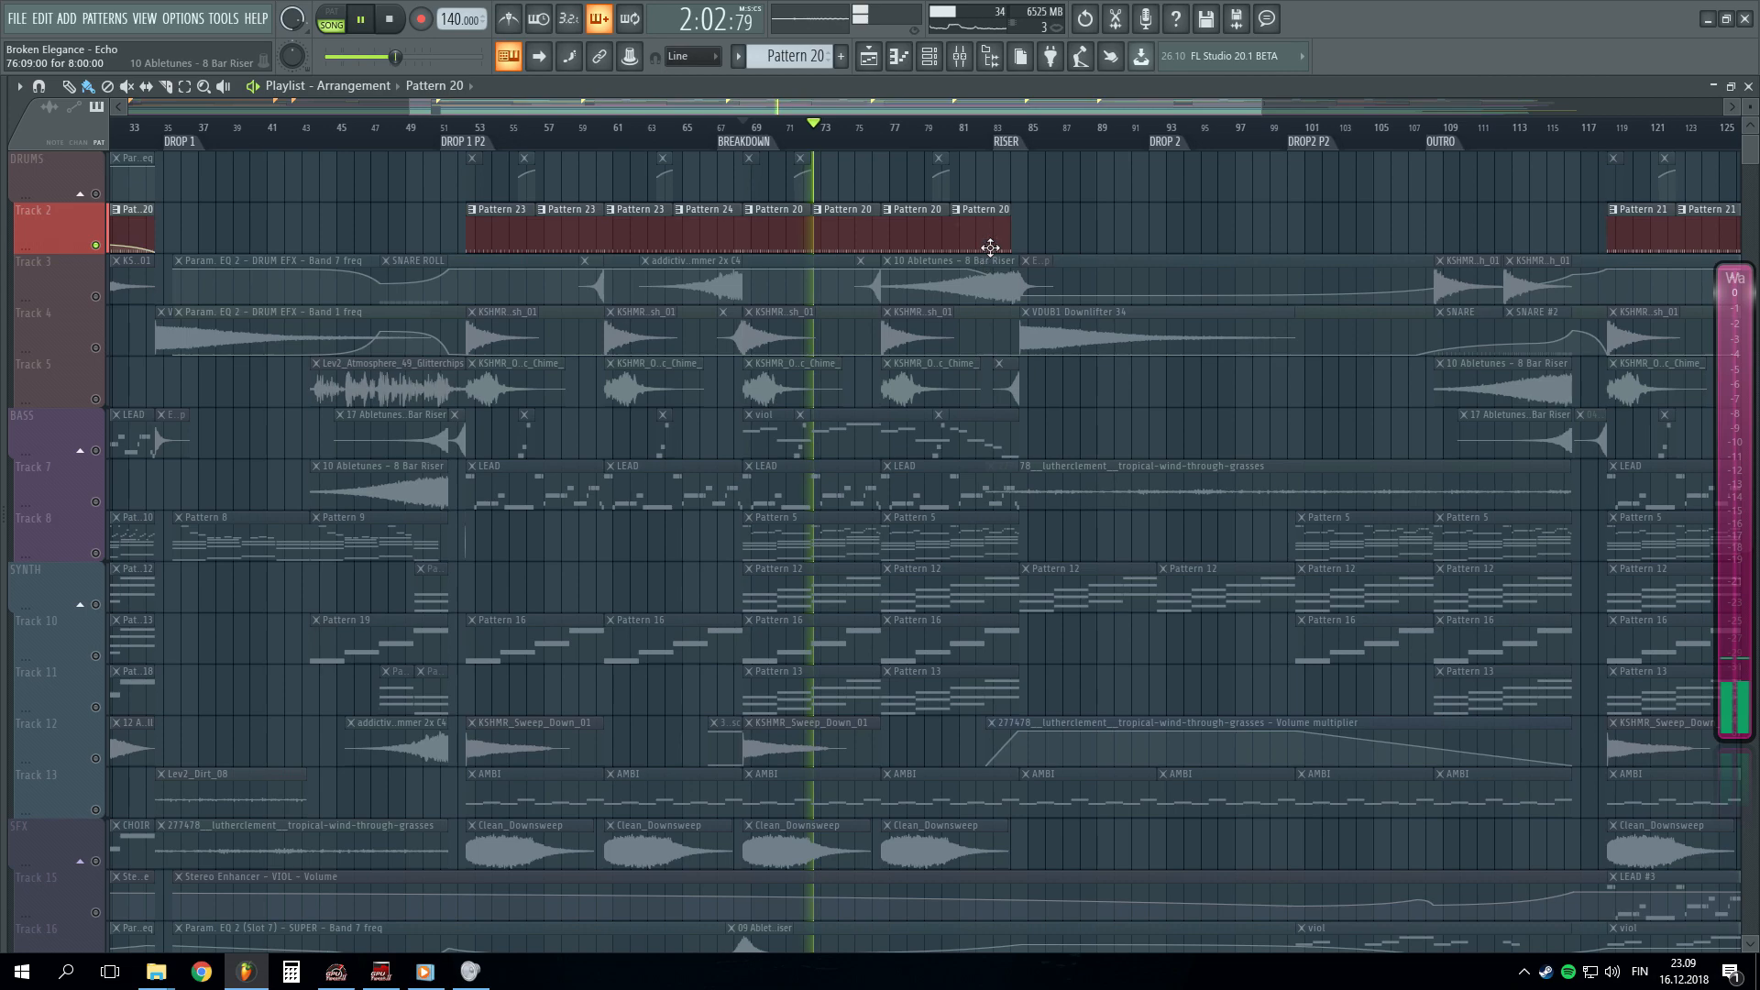
pyautogui.scroll(-3, 837, 184)
pyautogui.scroll(5, 1513, 149)
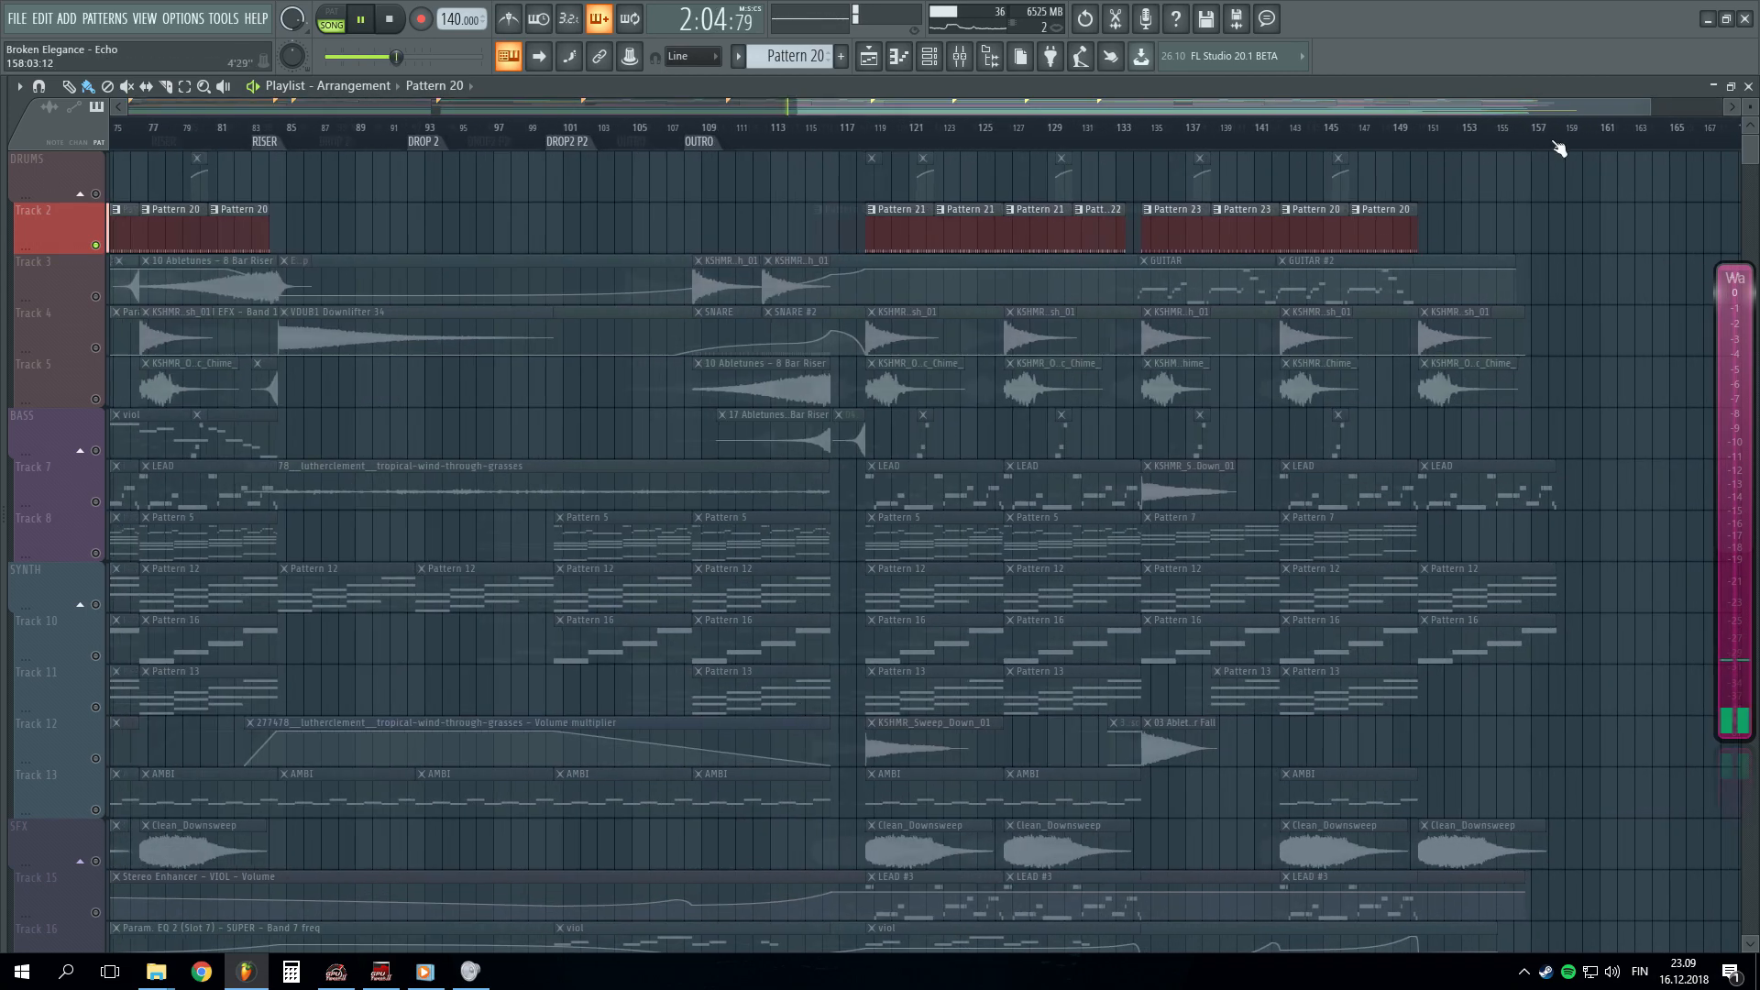
# - Unsolo Track 2, audition the final section with all tracks and stop playback
pyautogui.rightClick(96, 245)
pyautogui.click(848, 138)
pyautogui.scroll(-1, 868, 133)
pyautogui.scroll(3, 876, 129)
pyautogui.press('space')
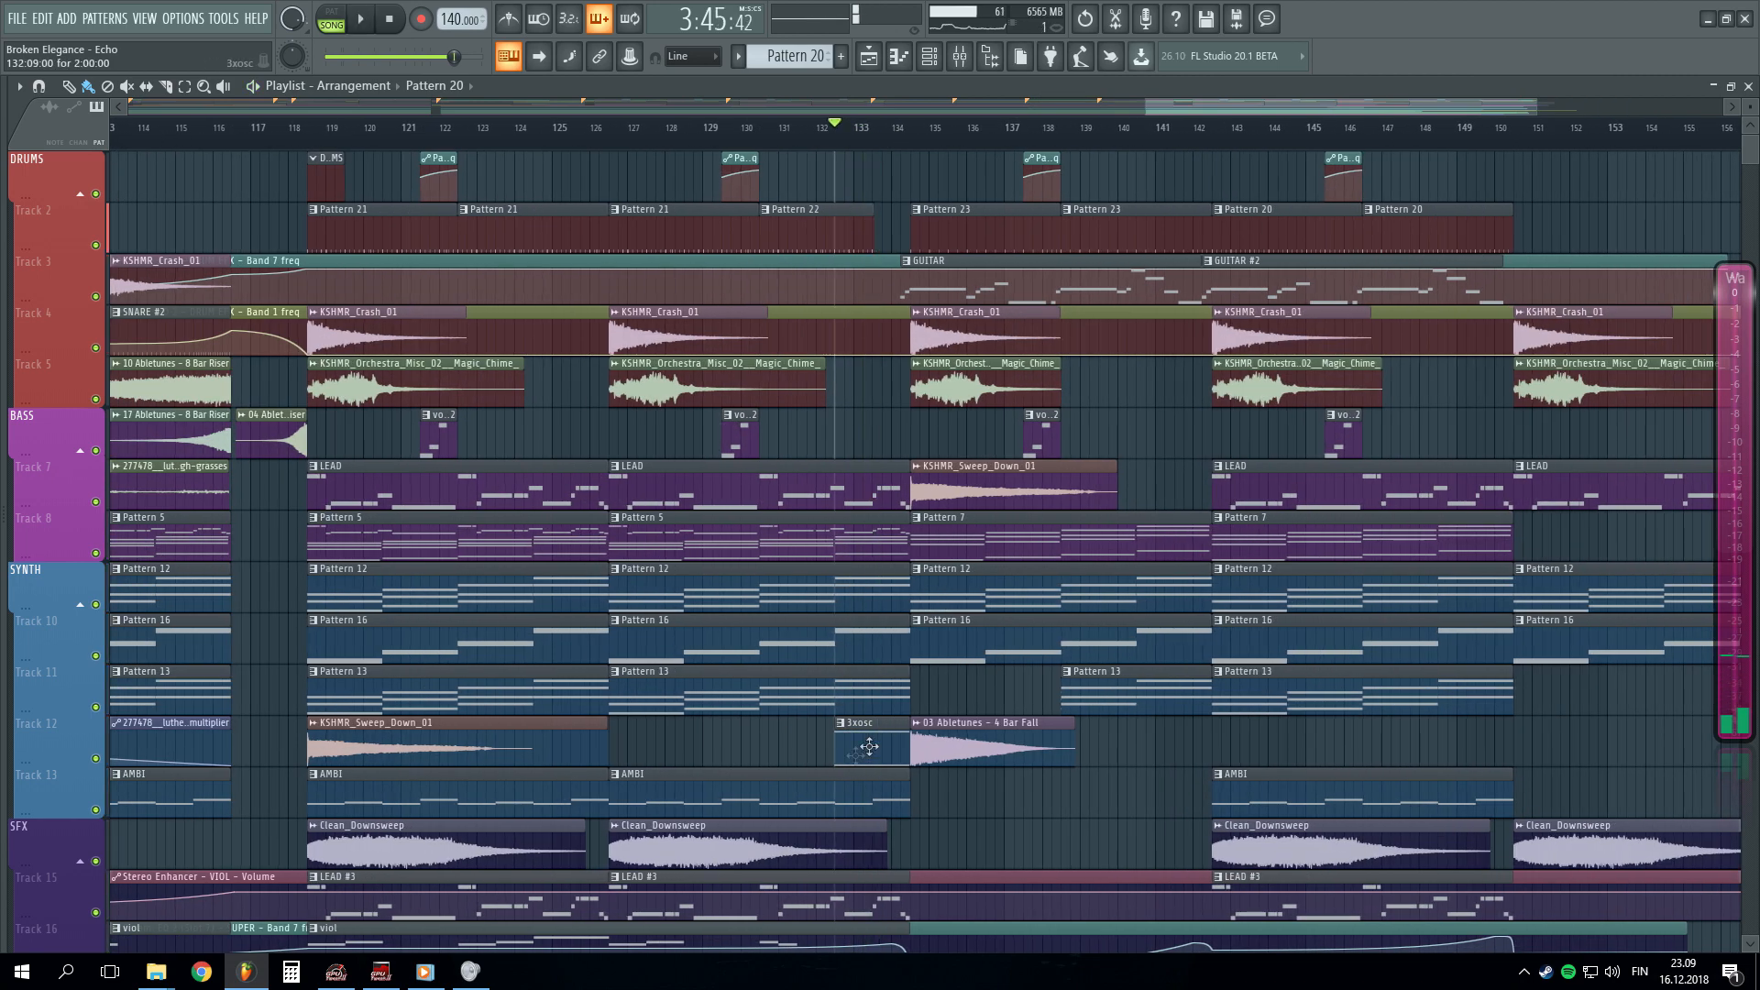
# - Solo Track 12, audition its 3xosc clip at bar 132, unsolo the track and stop playback
pyautogui.rightClick(96, 759)
pyautogui.doubleClick(855, 734)
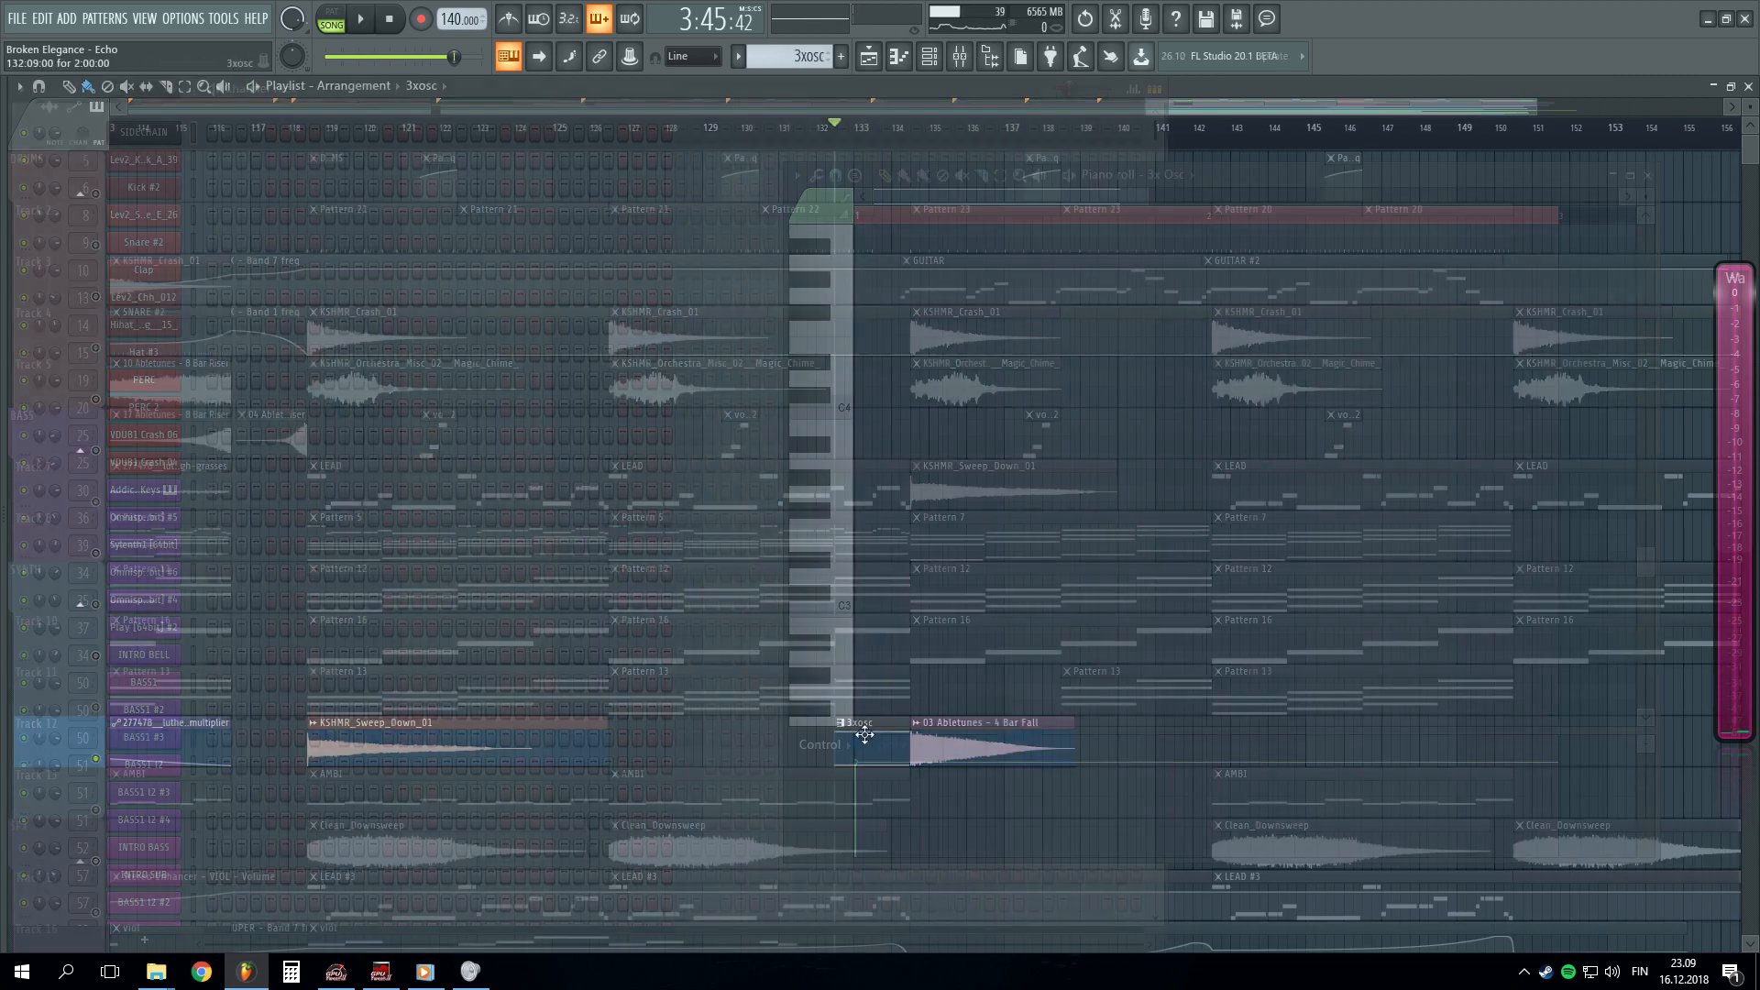
pyautogui.click(1228, 87)
pyautogui.press('space')
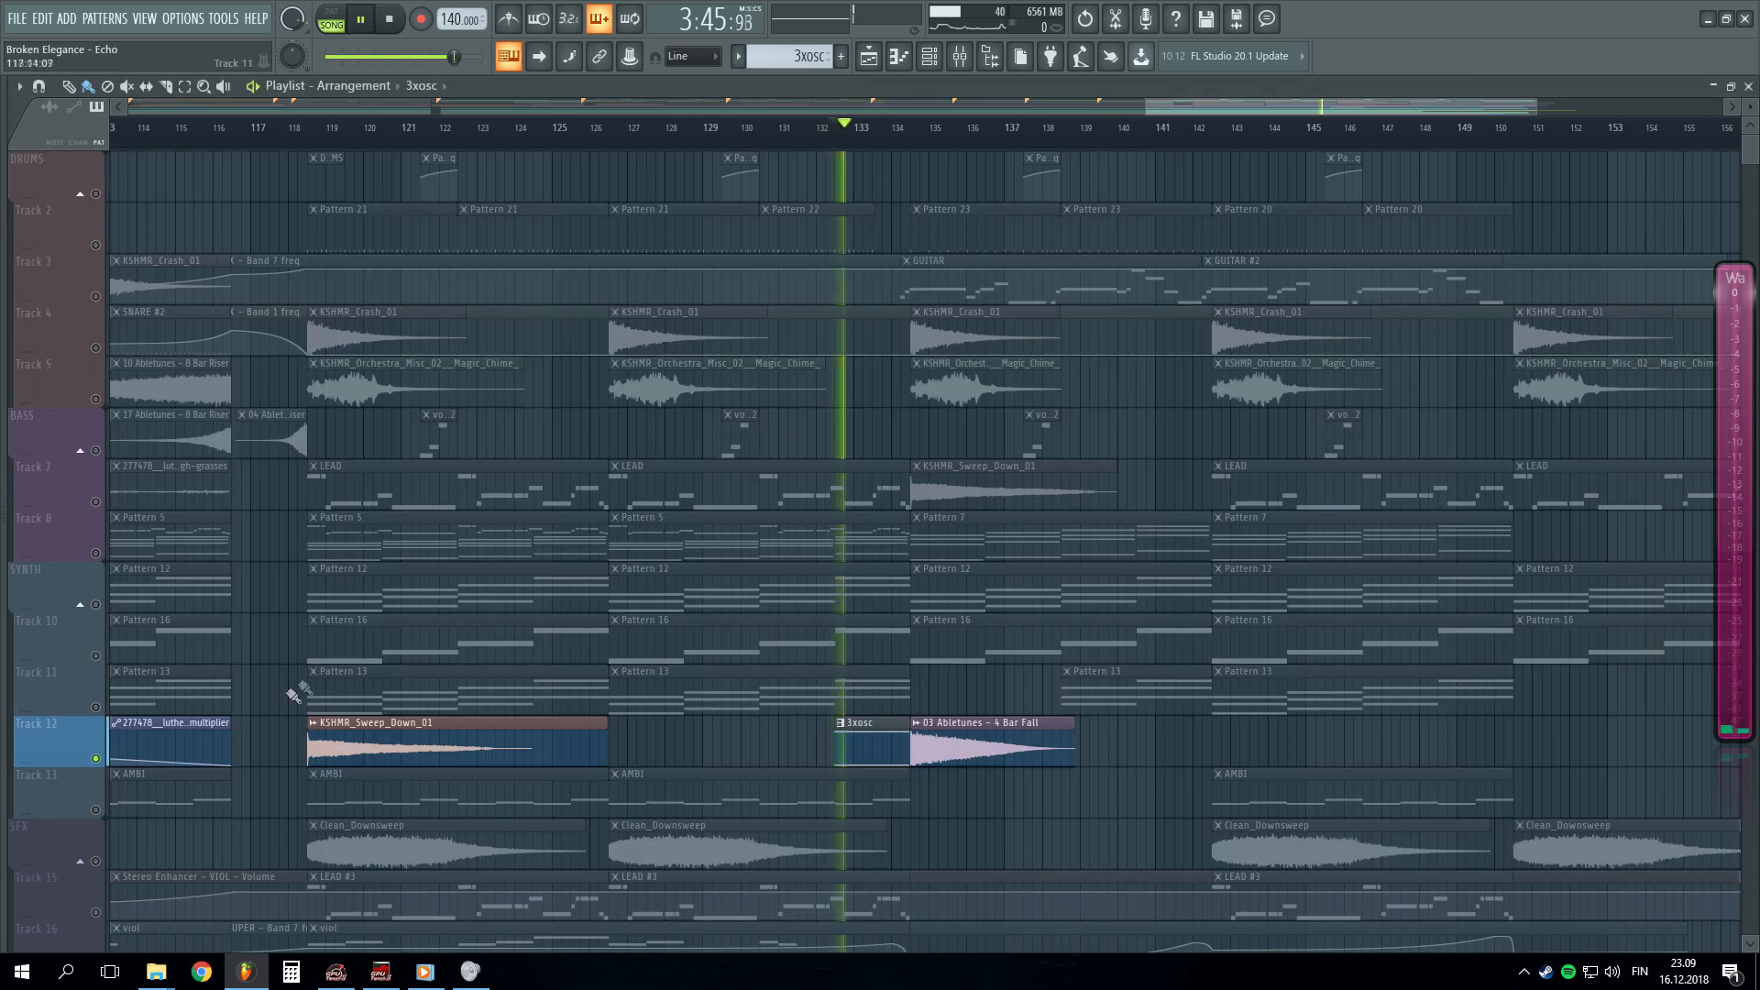
pyautogui.rightClick(97, 760)
pyautogui.press('space')
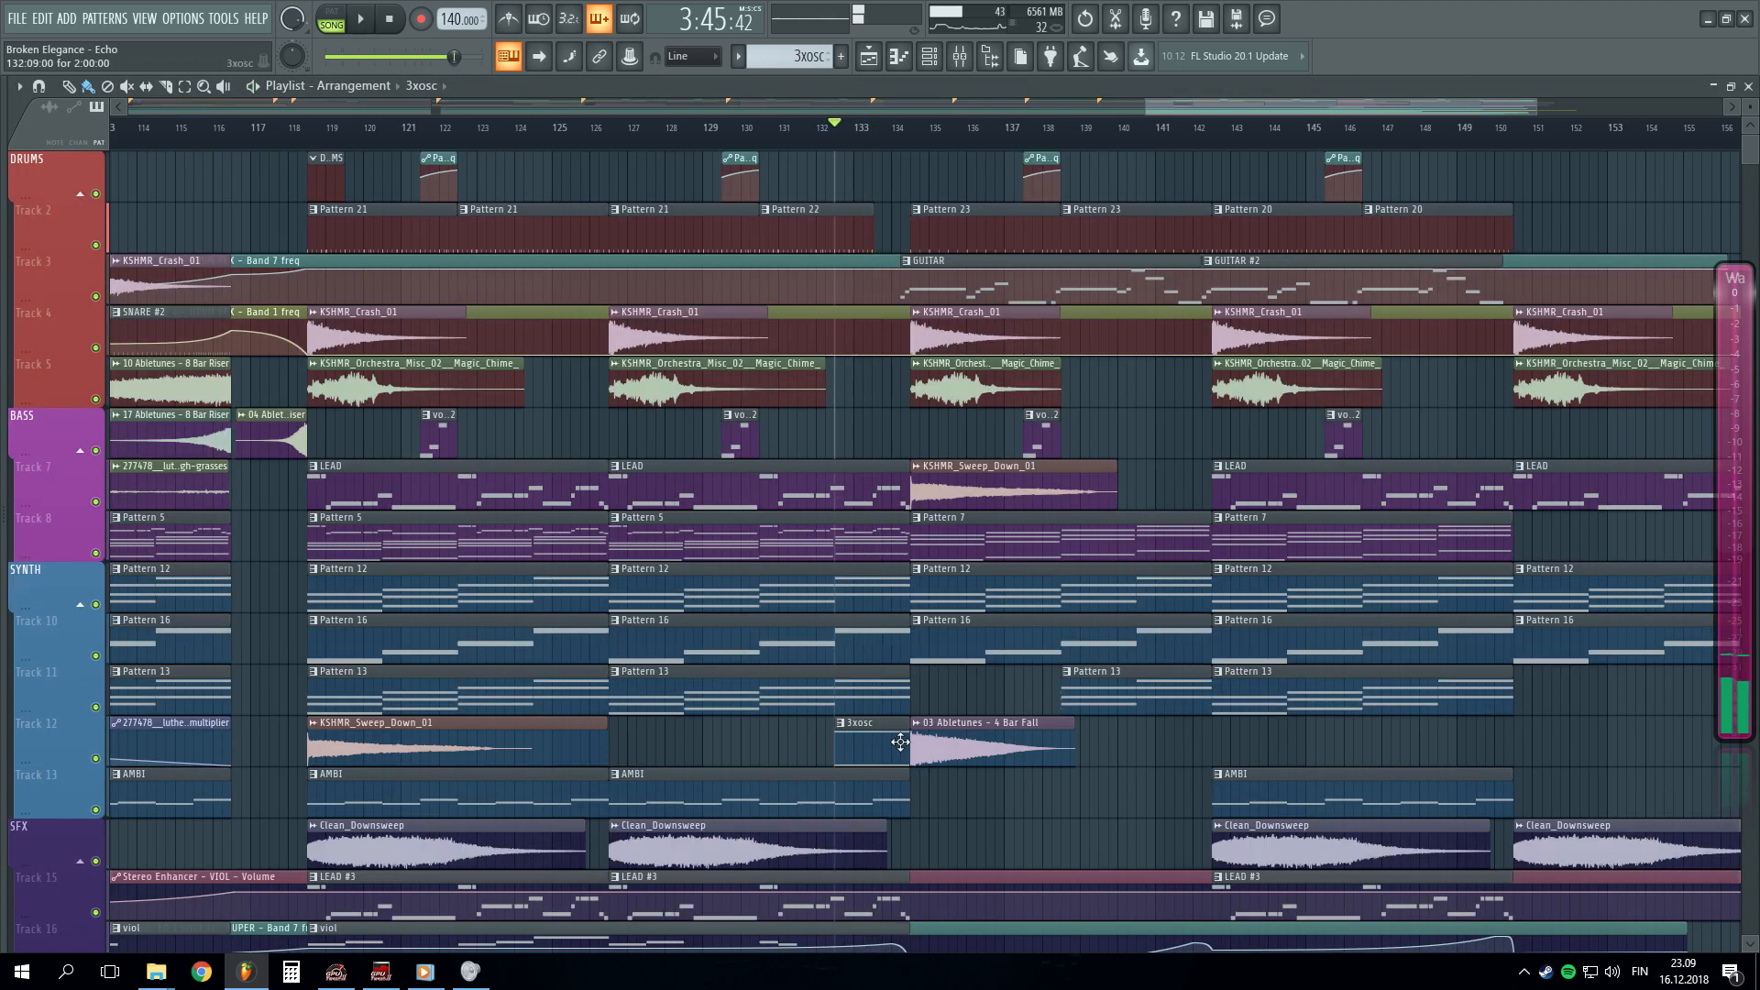
# - Open the 3xosc pattern and inspect the 3x Osc instrument's settings and its notes in the piano roll
pyautogui.doubleClick(842, 746)
pyautogui.scroll(-20, 366, 675)
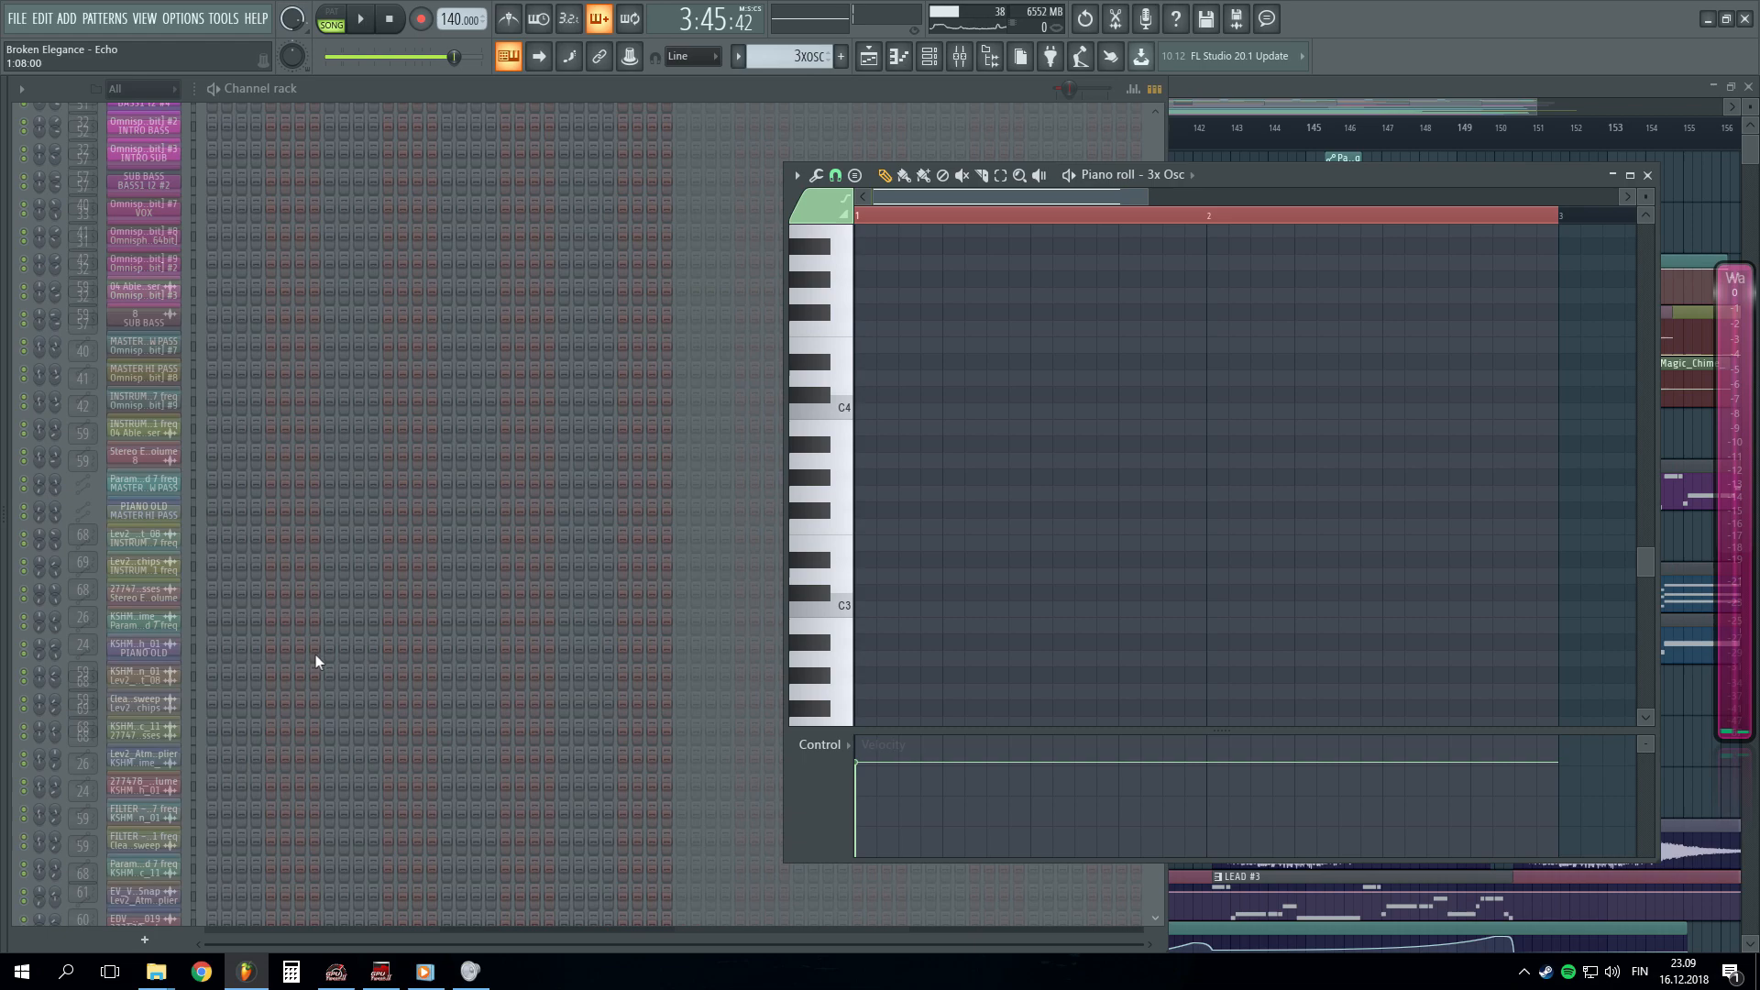
pyautogui.click(145, 601)
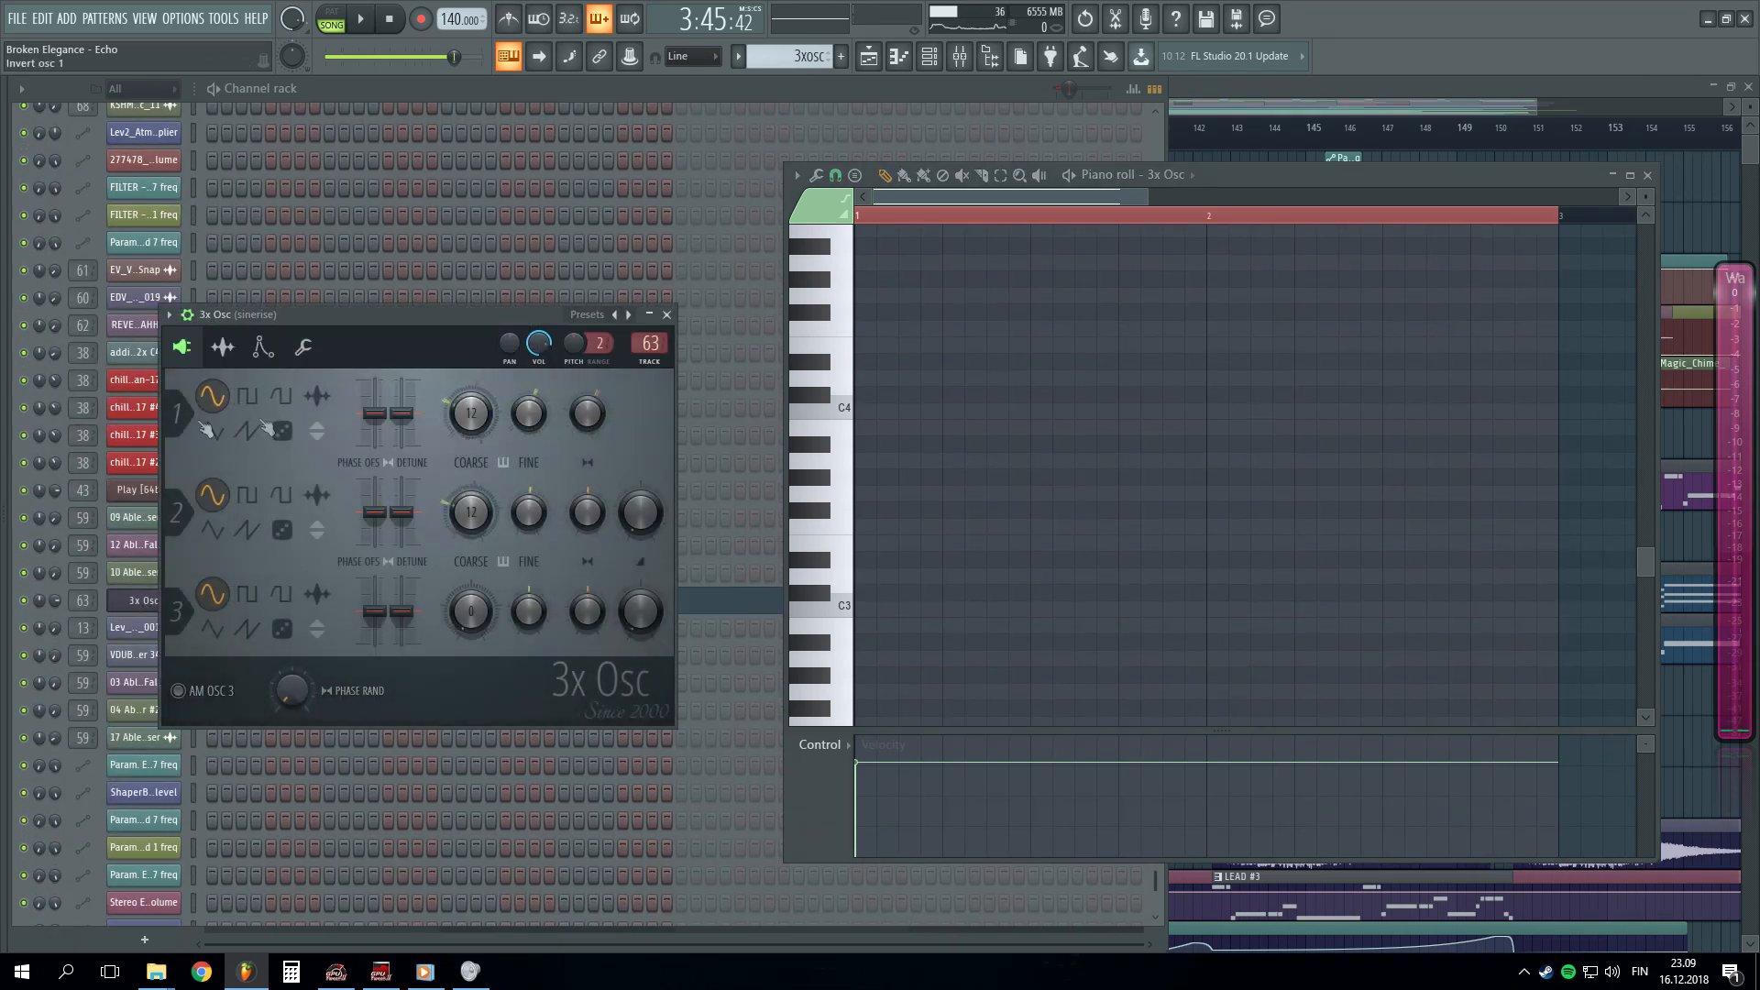
pyautogui.scroll(-4, 1011, 341)
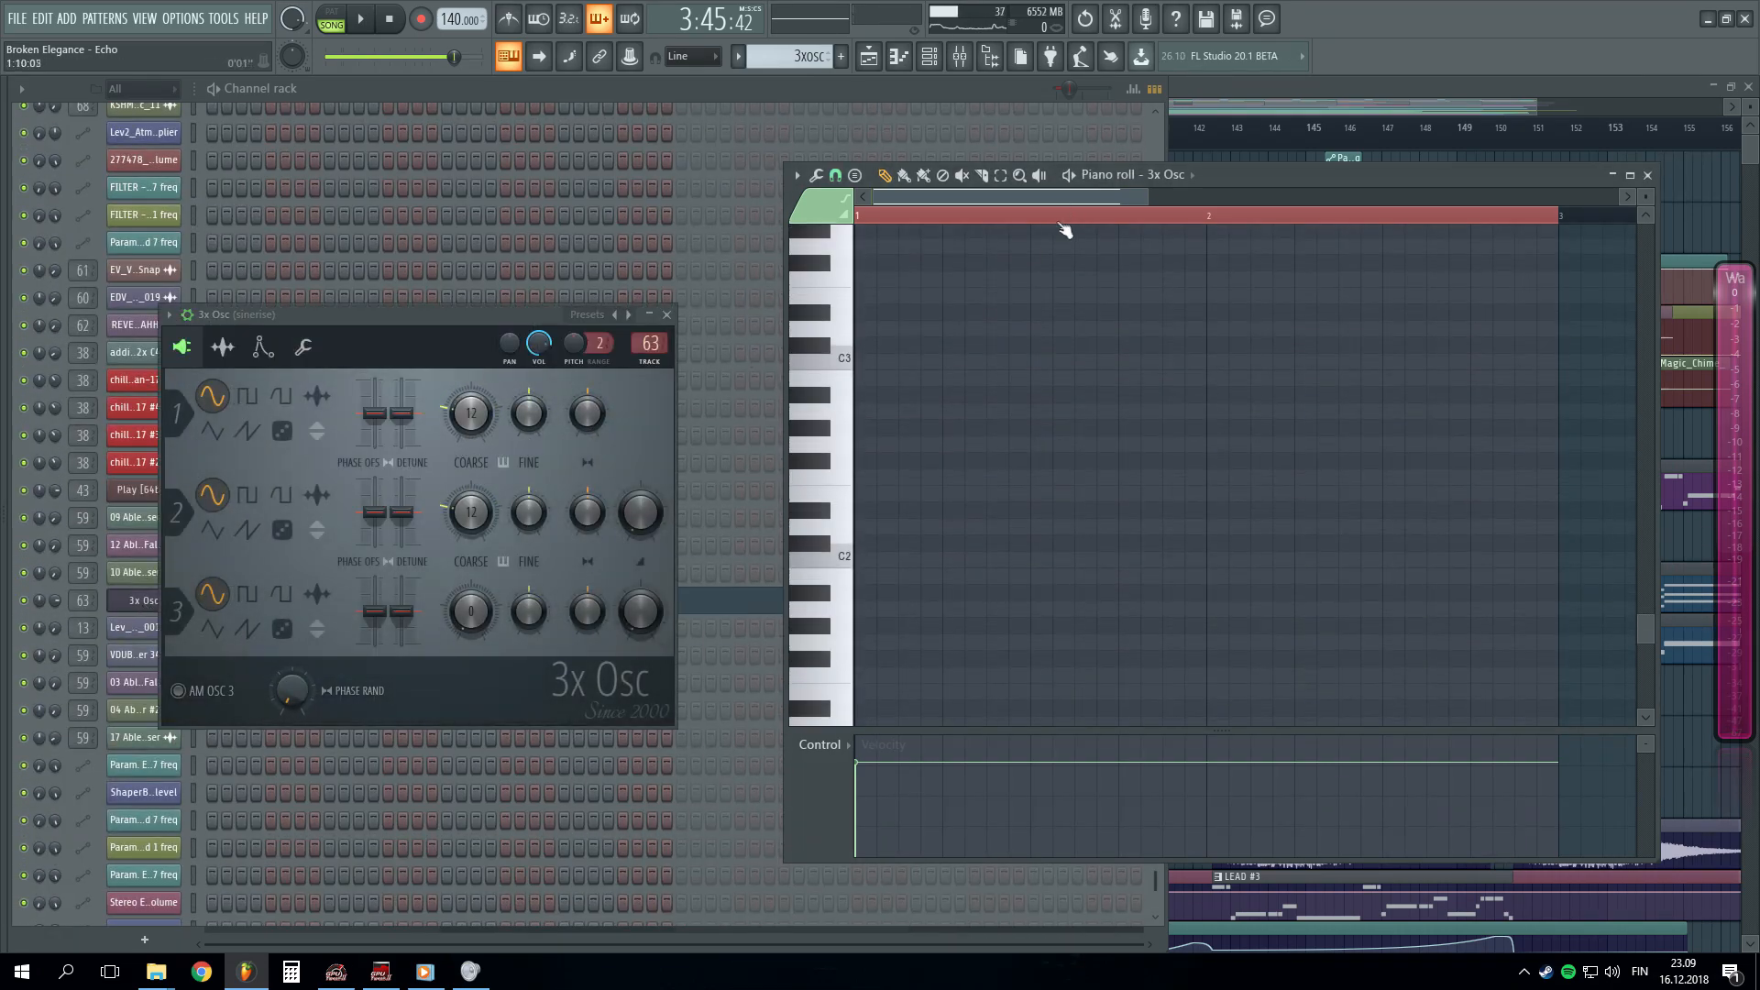
pyautogui.scroll(-4, 1065, 203)
pyautogui.scroll(-4, 1016, 417)
pyautogui.scroll(15, 1008, 431)
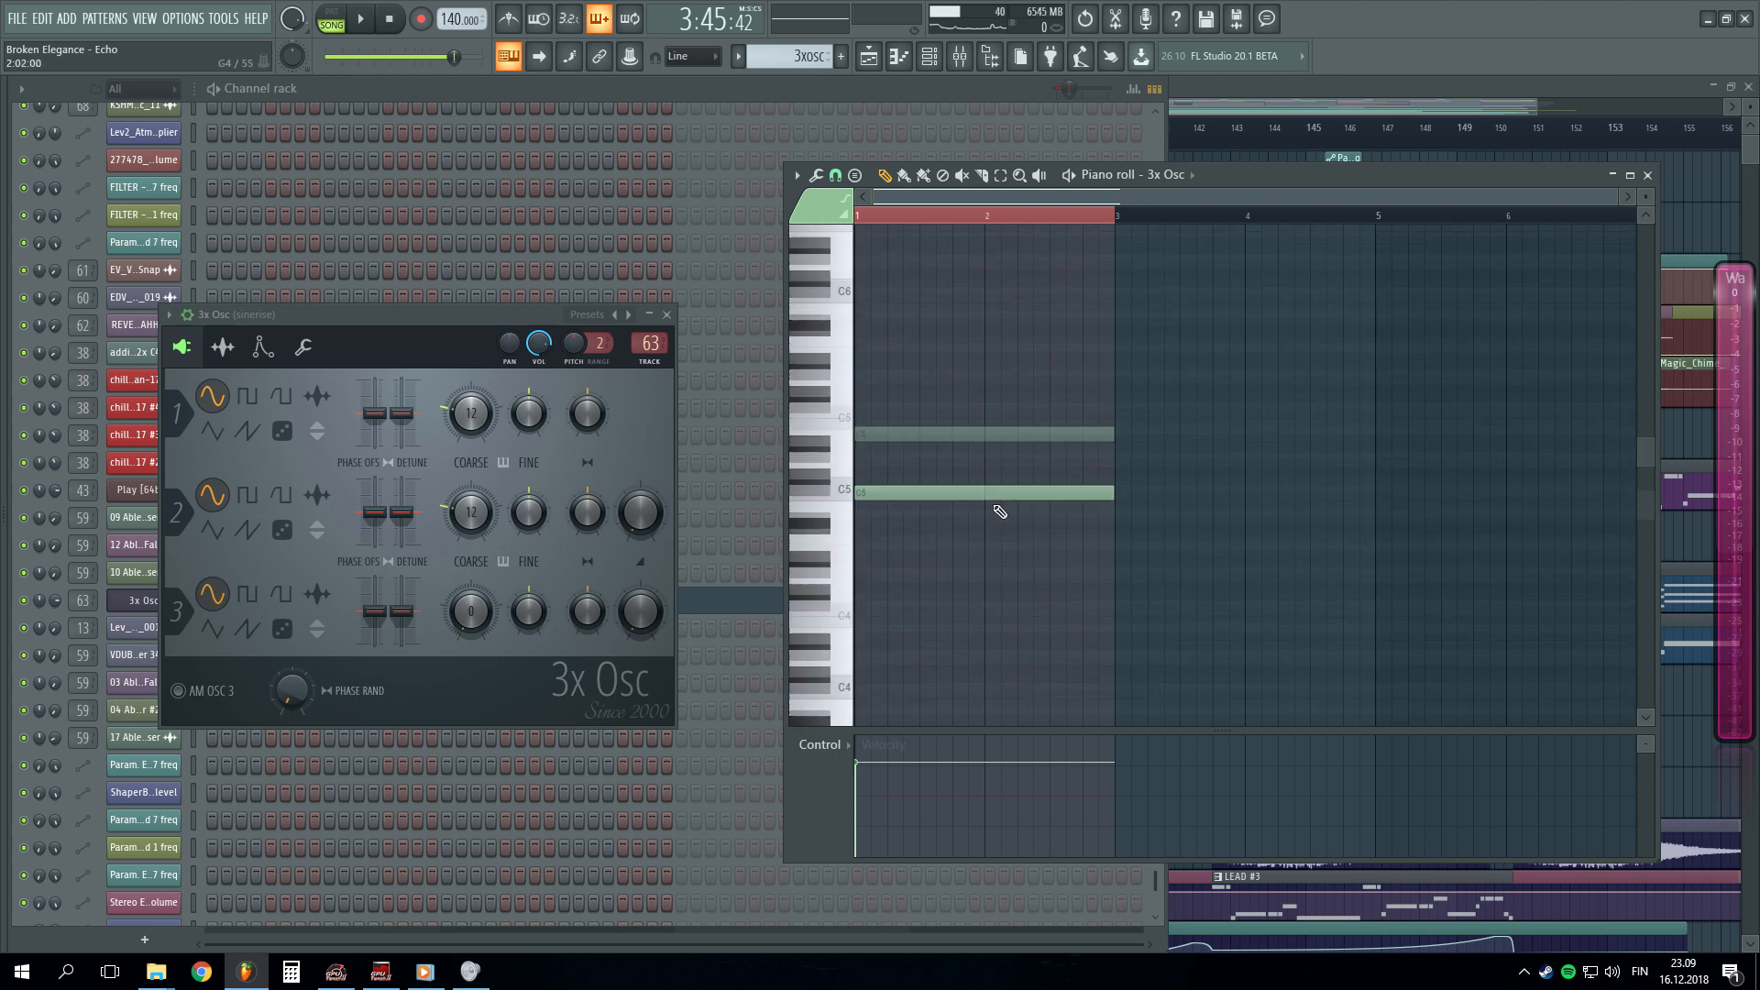
pyautogui.scroll(-5, 1024, 585)
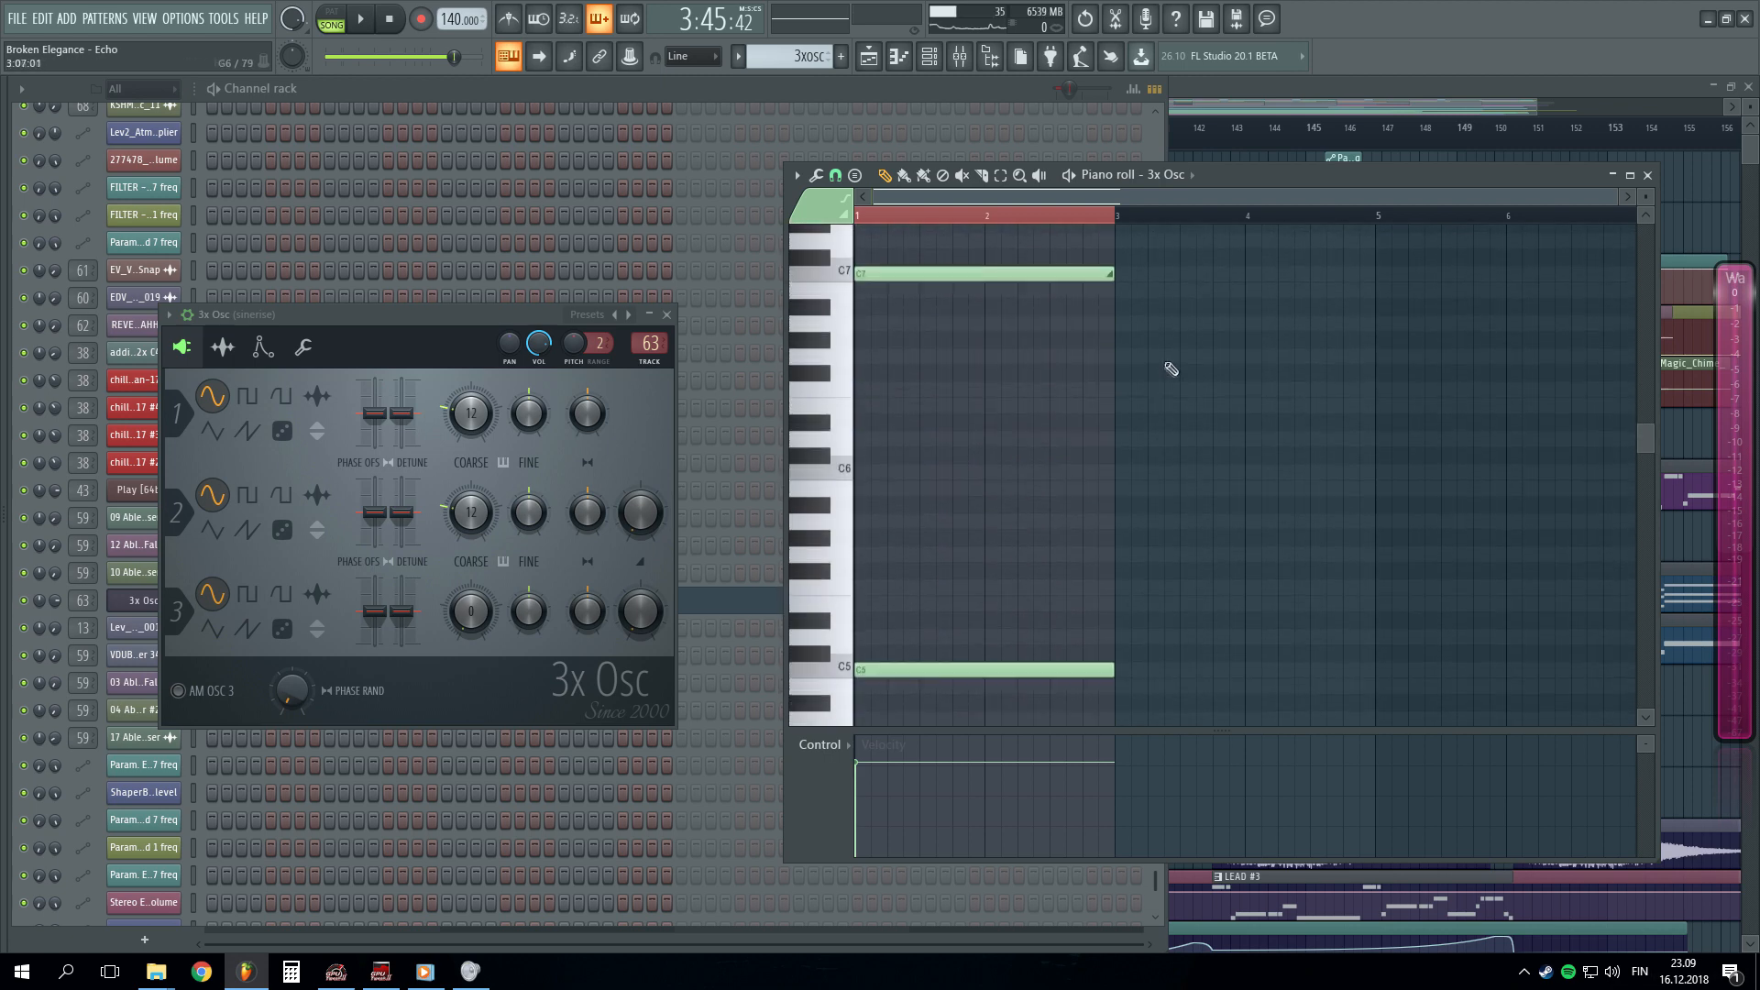
# - Play the 3xosc notes within the song, return to the playlist and stop playback
pyautogui.press('space')
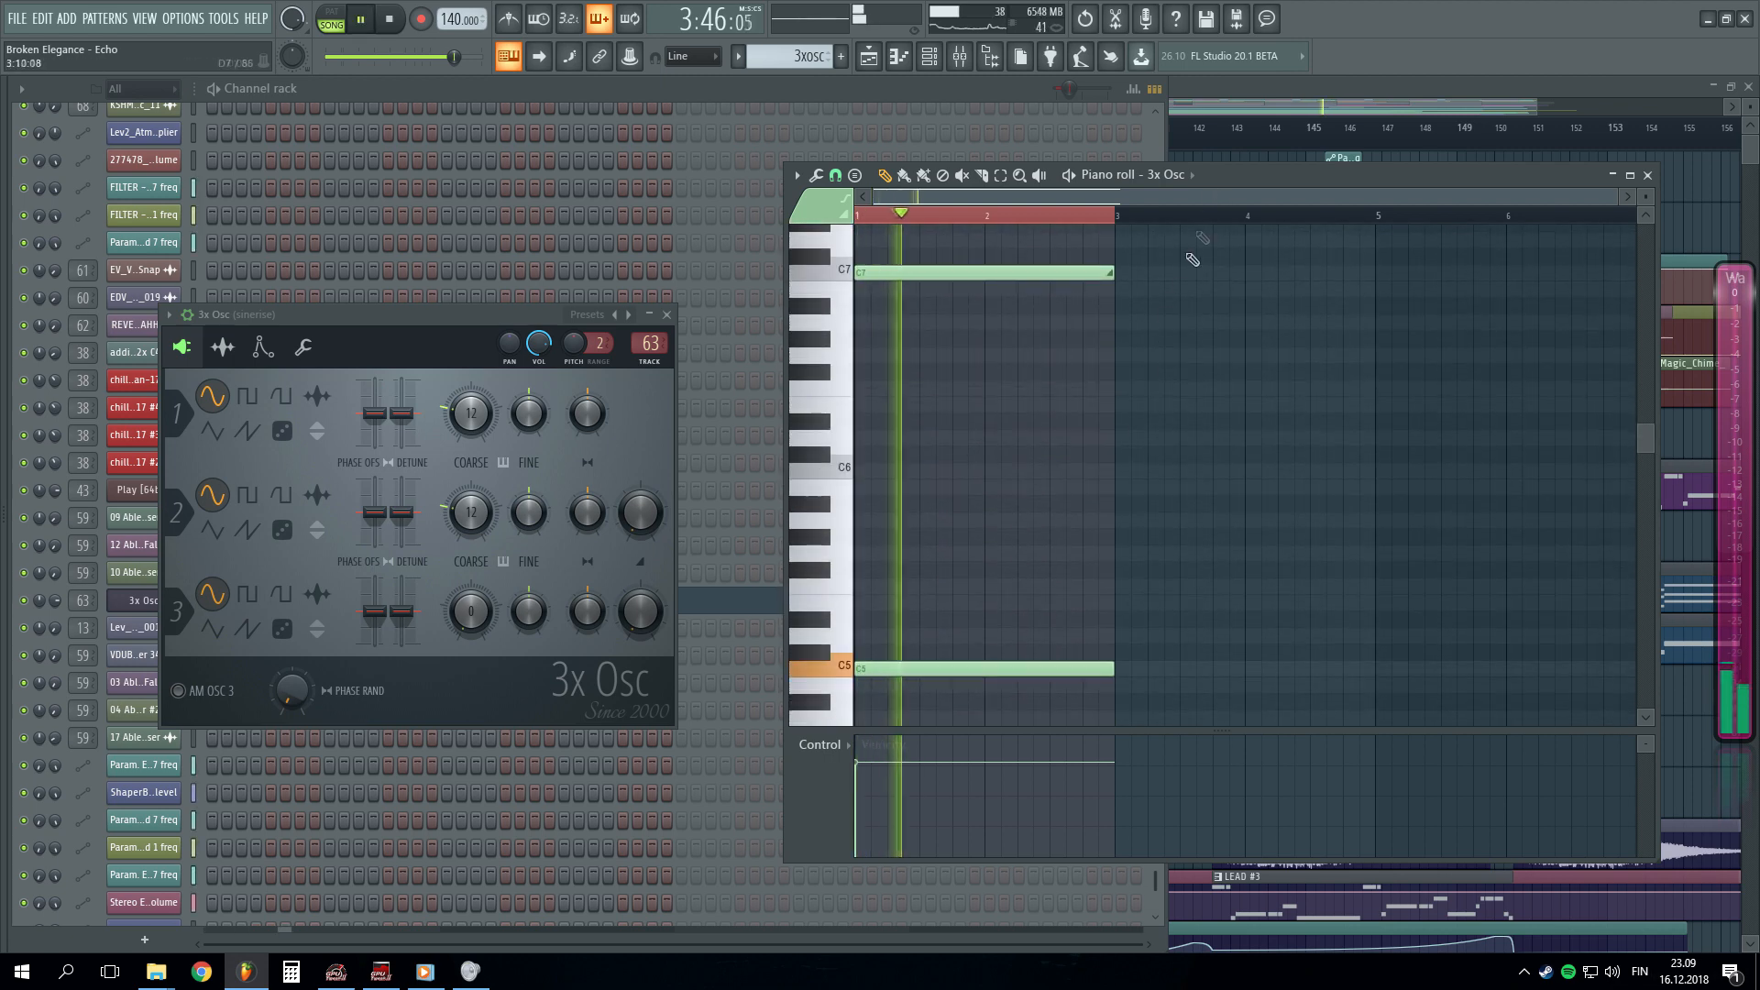
pyautogui.click(1240, 107)
pyautogui.press('space')
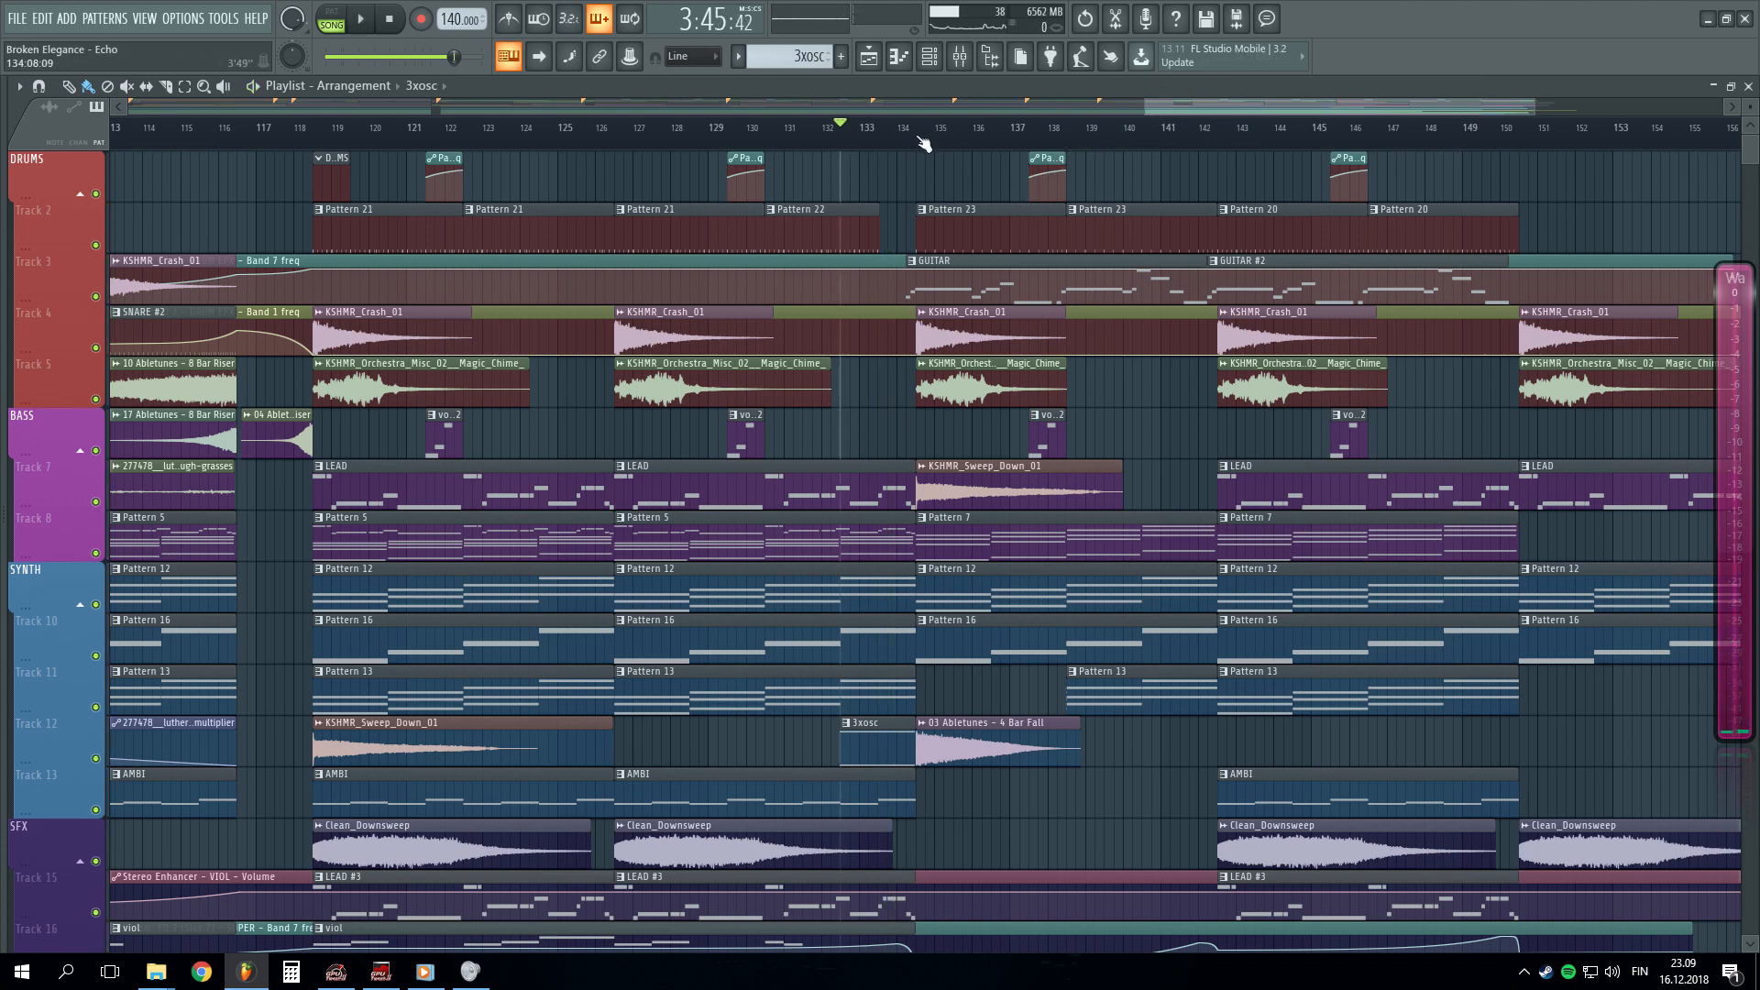
# - Play the guitar section from about bar 134 and skip ahead to around bar 140
pyautogui.scroll(-4, 1001, 138)
pyautogui.scroll(3, 1337, 131)
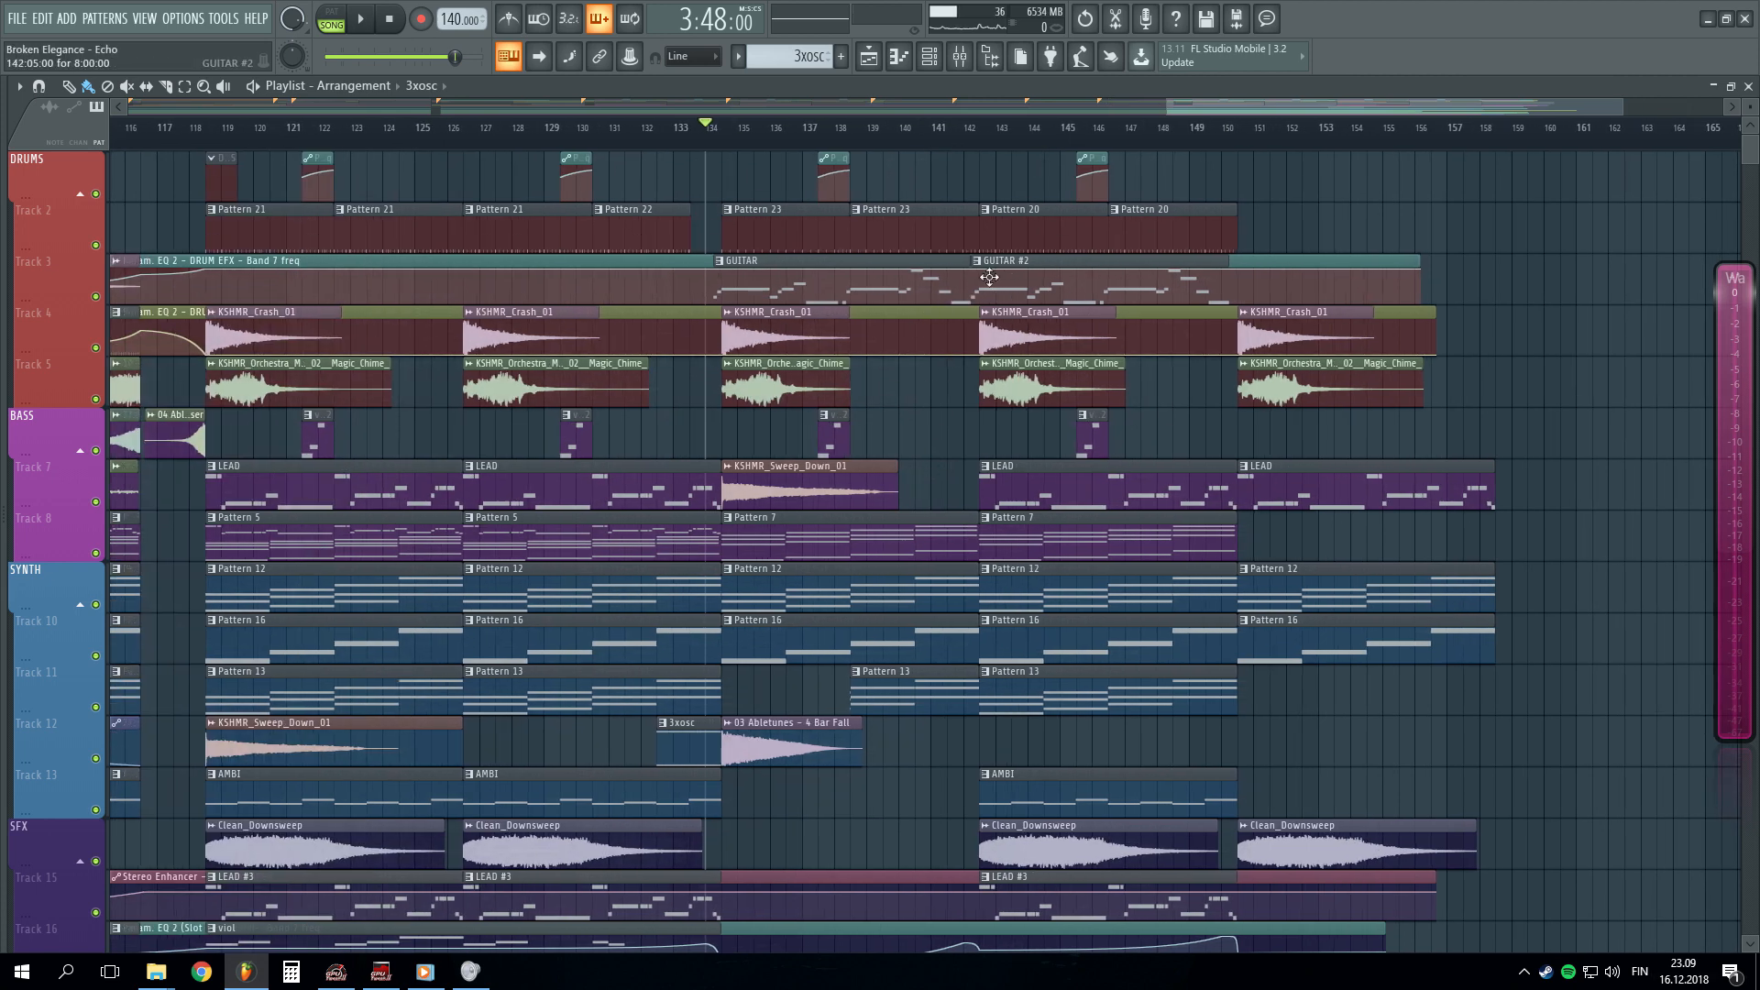
pyautogui.press('space')
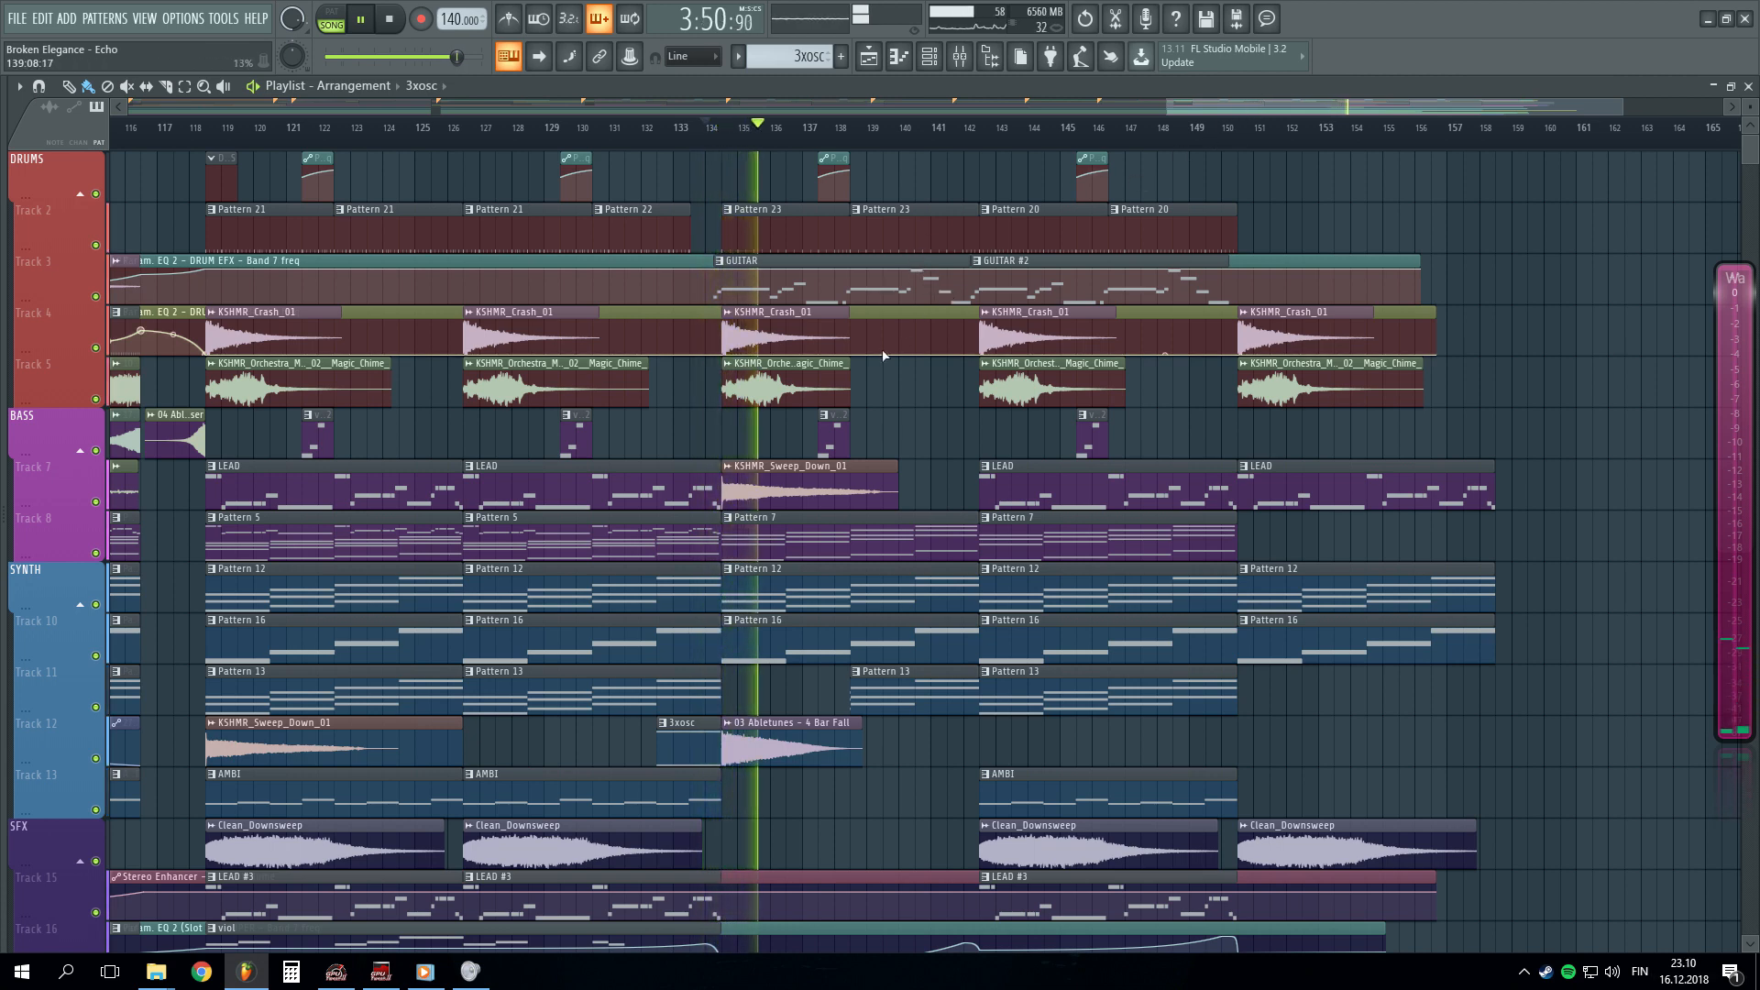
pyautogui.click(925, 137)
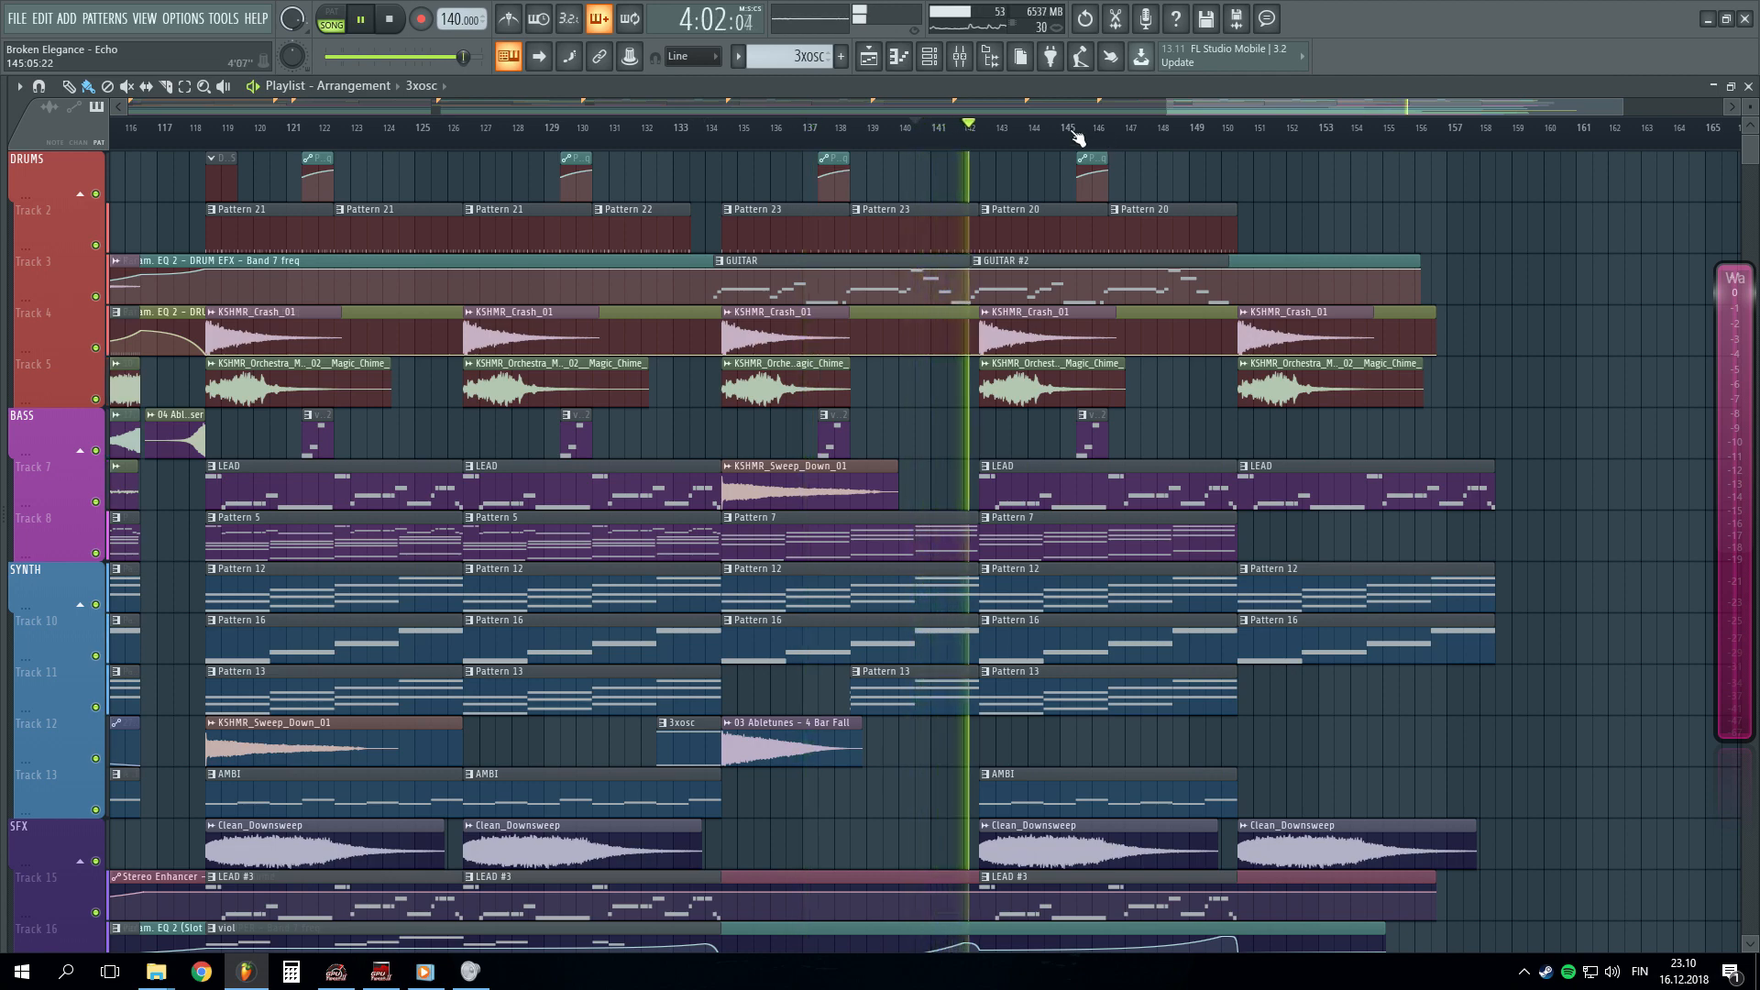
# - Follow the playback past bar 142, look over the tracks down to the filter automation clips, and stop playback
pyautogui.scroll(2, 1081, 139)
pyautogui.scroll(-2, 1109, 136)
pyautogui.scroll(2, 1110, 137)
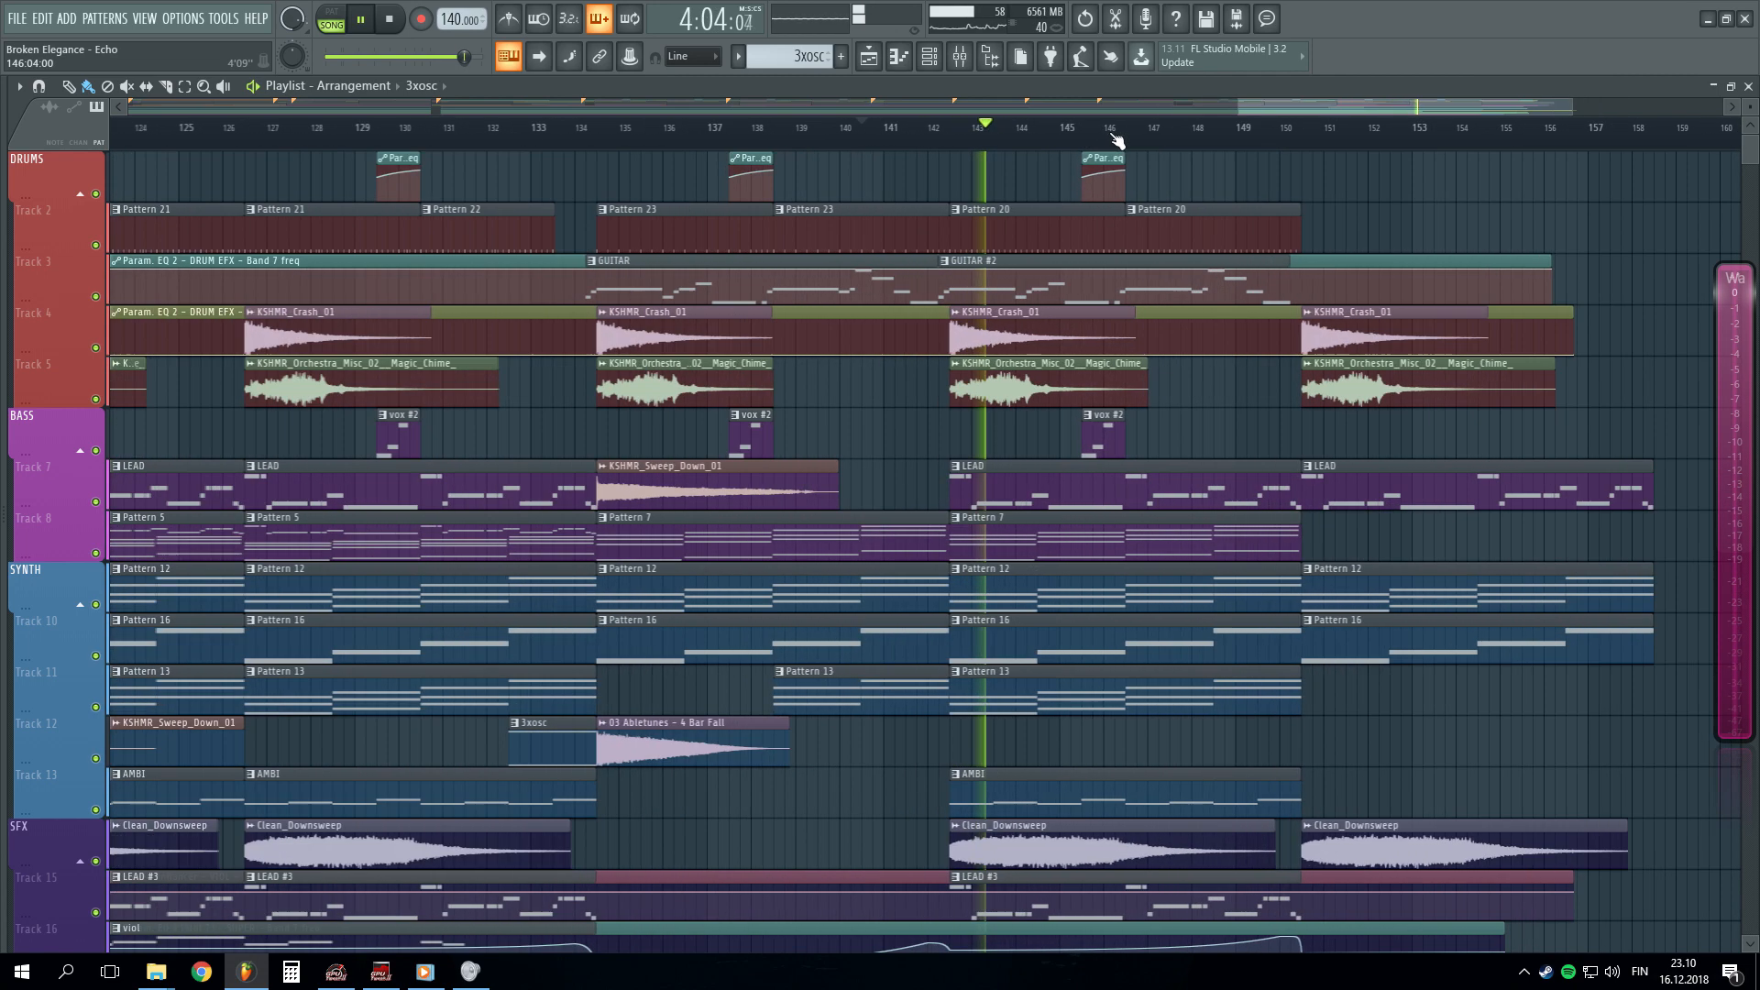
pyautogui.scroll(-3, 1157, 447)
pyautogui.scroll(-5, 1383, 511)
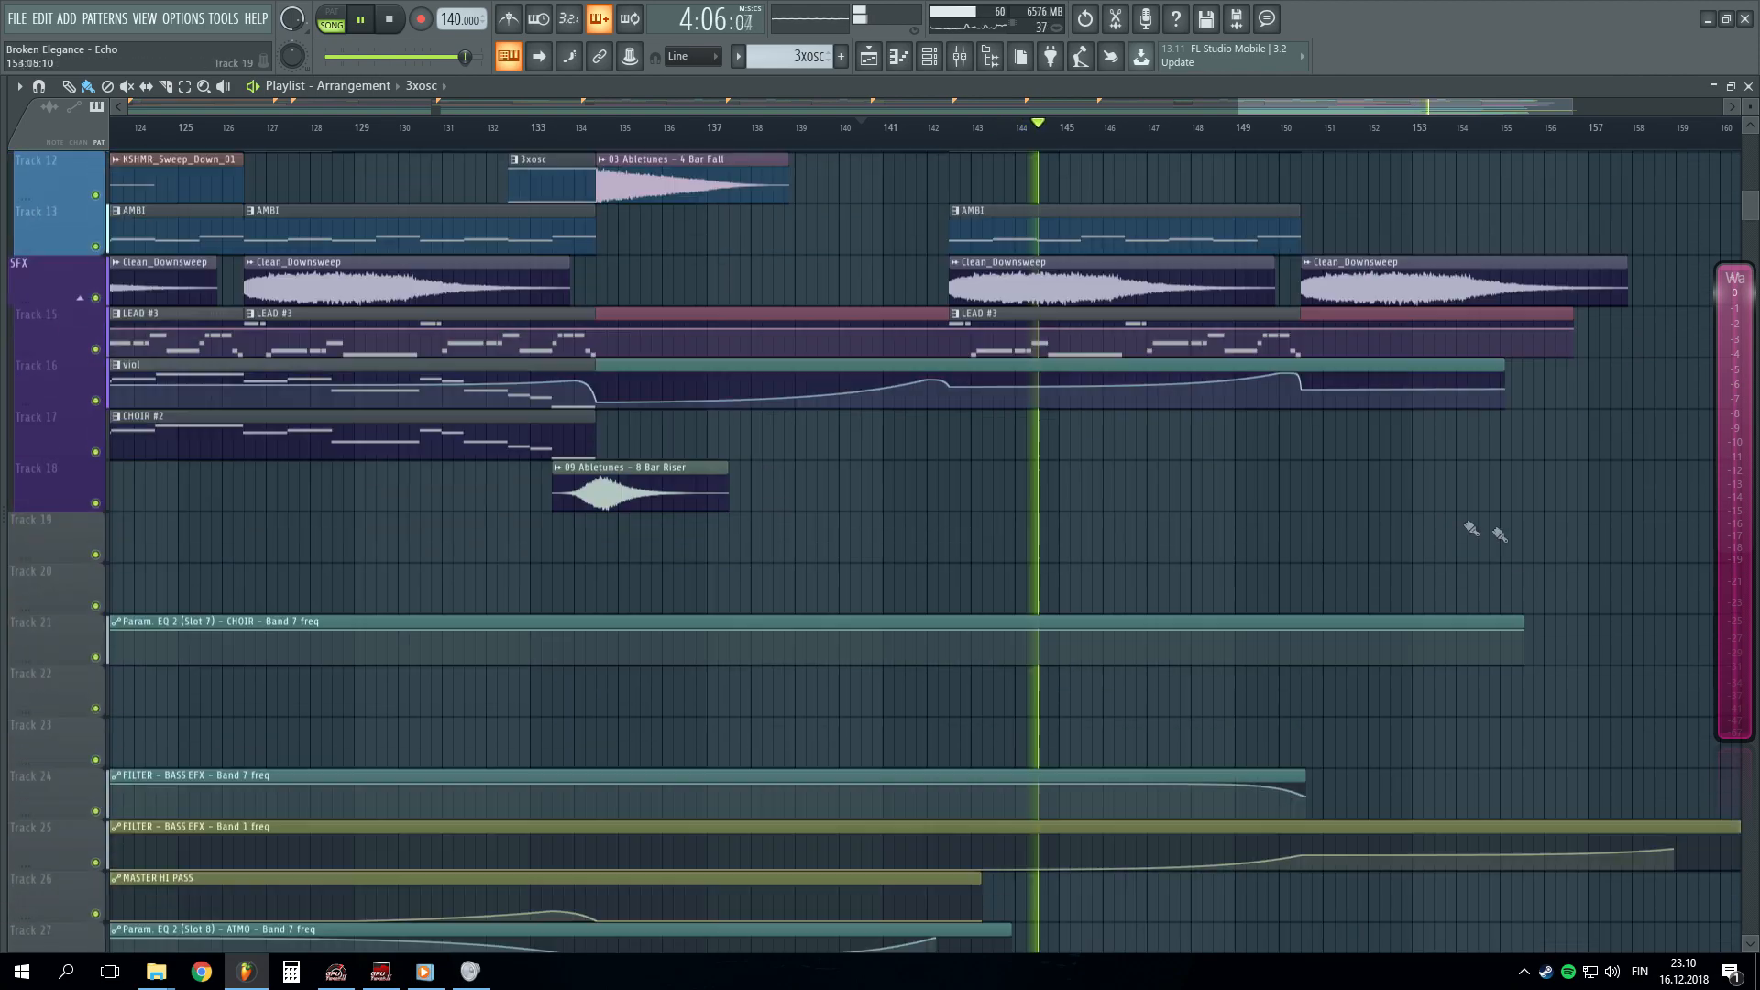
pyautogui.scroll(8, 1610, 425)
pyautogui.scroll(-2, 1080, 145)
pyautogui.press('space')
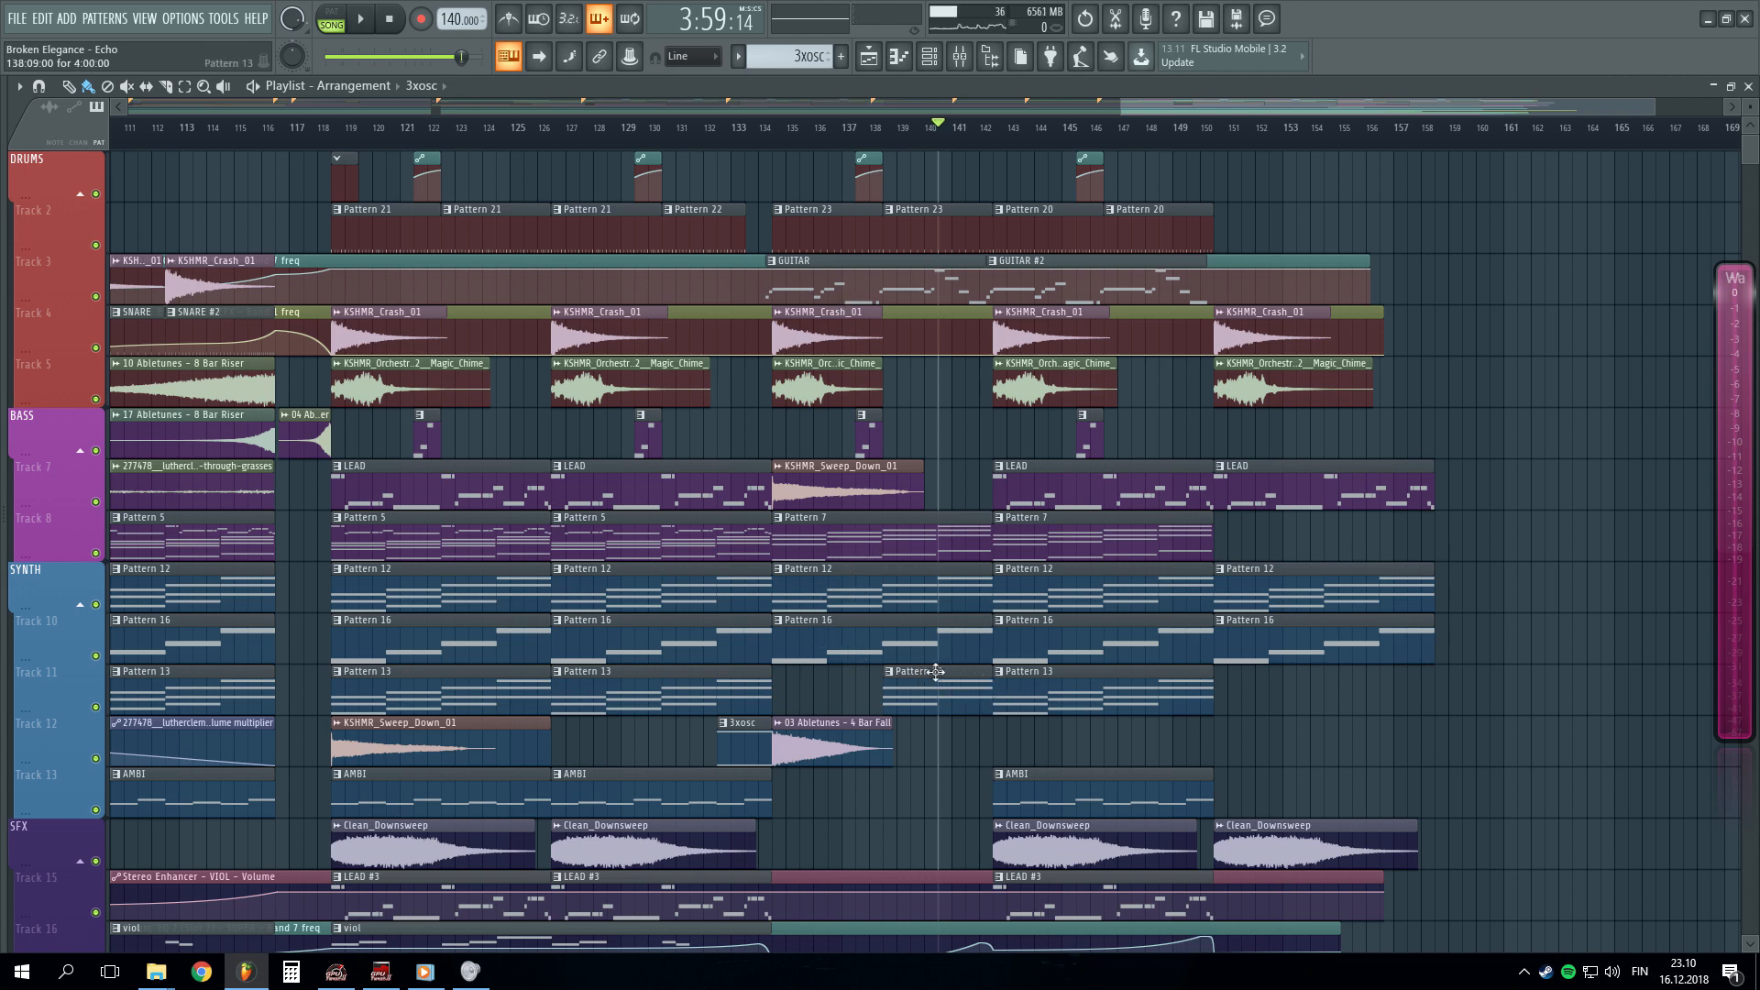
# - Solo Track 3 and play its GUITAR clip from about bar 134
pyautogui.scroll(-4, 946, 704)
pyautogui.scroll(4, 926, 644)
pyautogui.scroll(3, 999, 158)
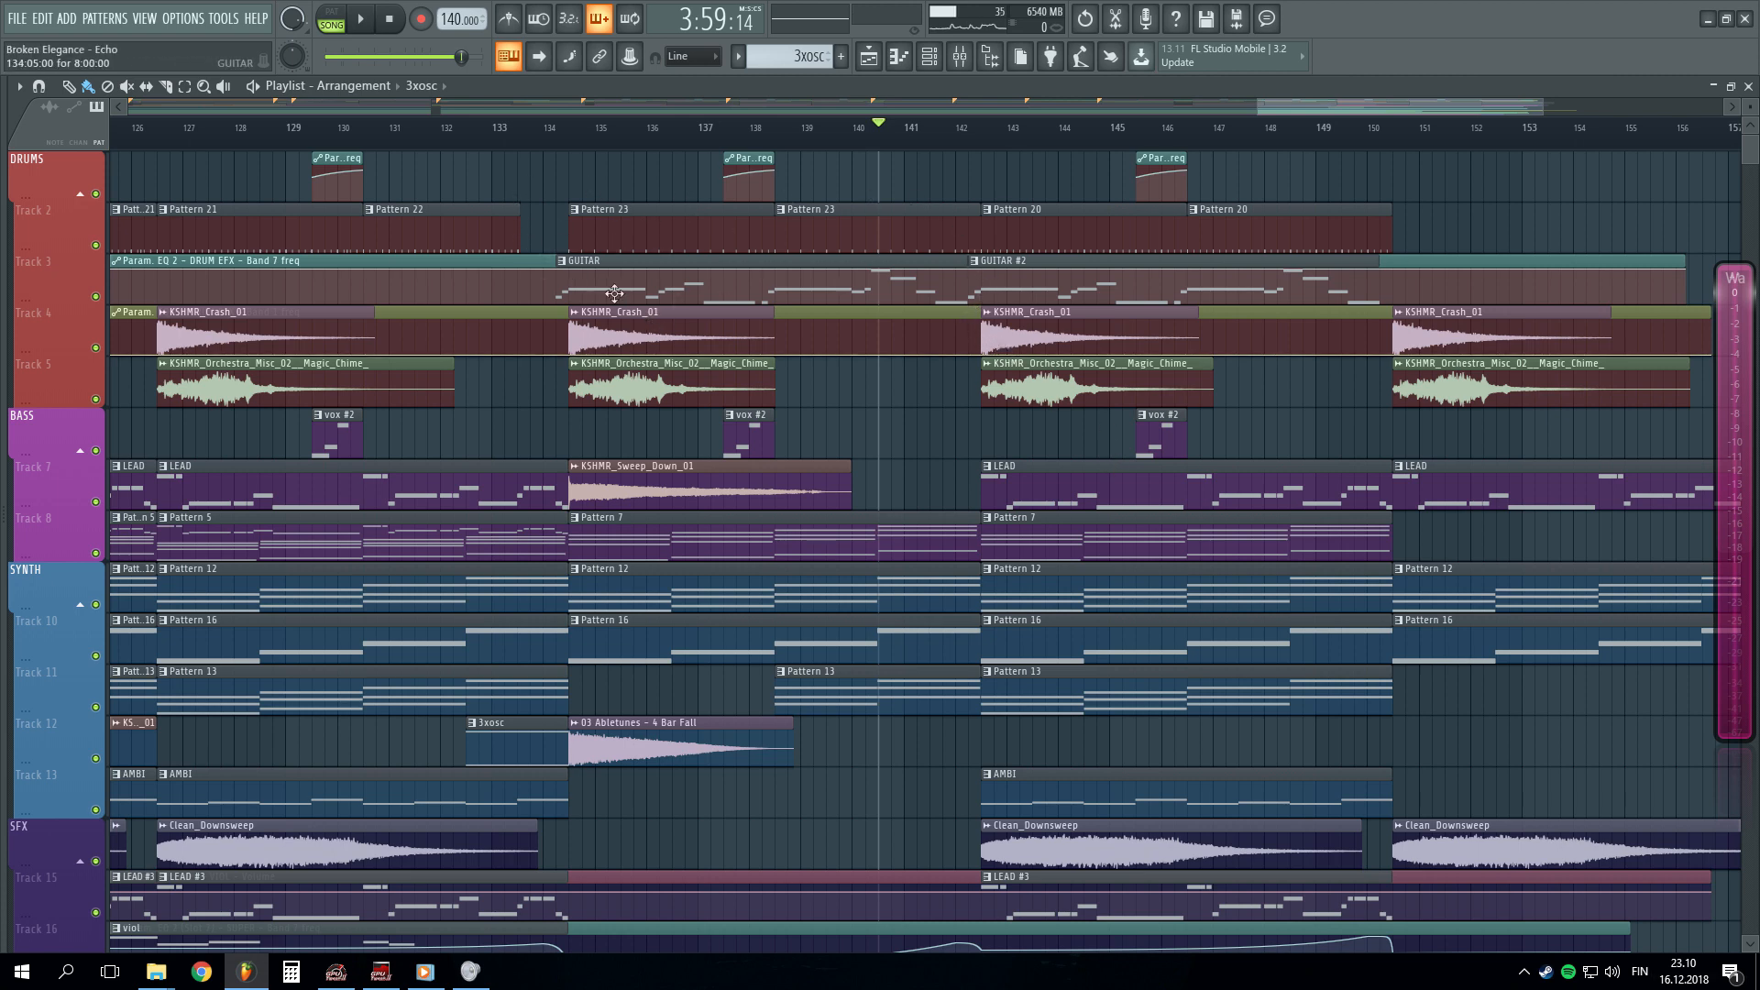
pyautogui.click(567, 139)
pyautogui.rightClick(96, 297)
pyautogui.click(559, 139)
pyautogui.press('space')
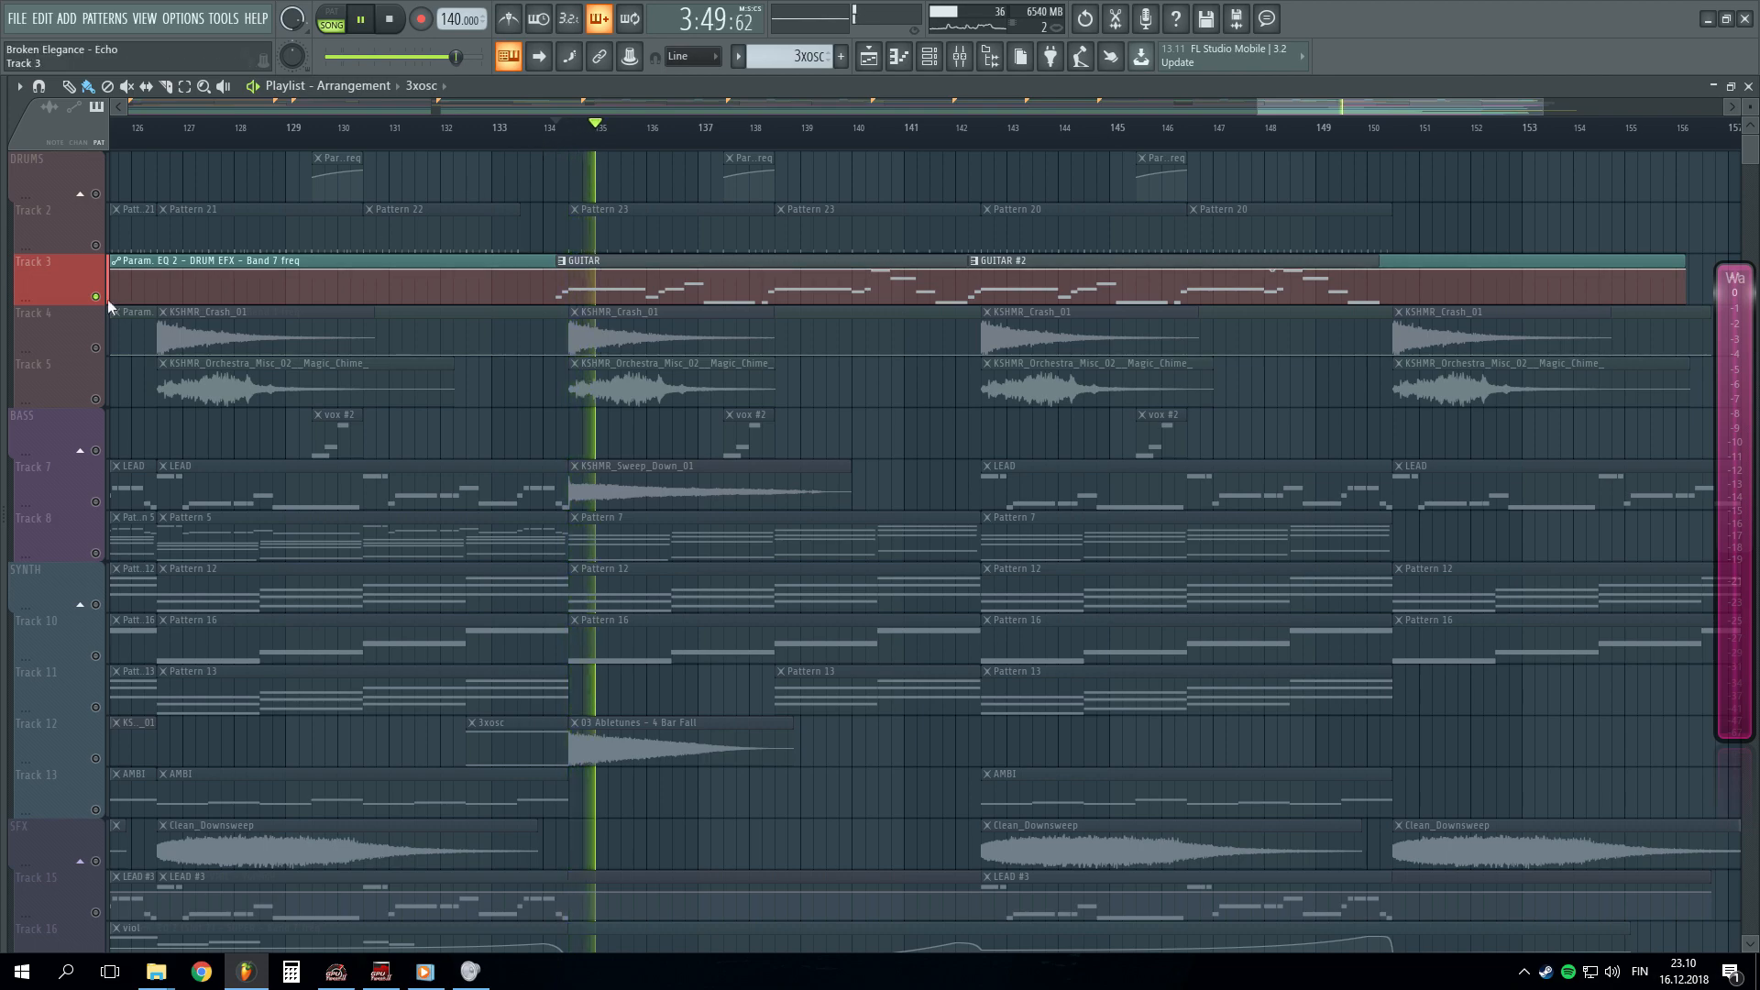
# - Open the GUITAR pattern's notes and inspect its Omnisphere instrument's Fingerstyle Acoustic 6-string b patch
pyautogui.doubleClick(689, 266)
pyautogui.scroll(10, 482, 414)
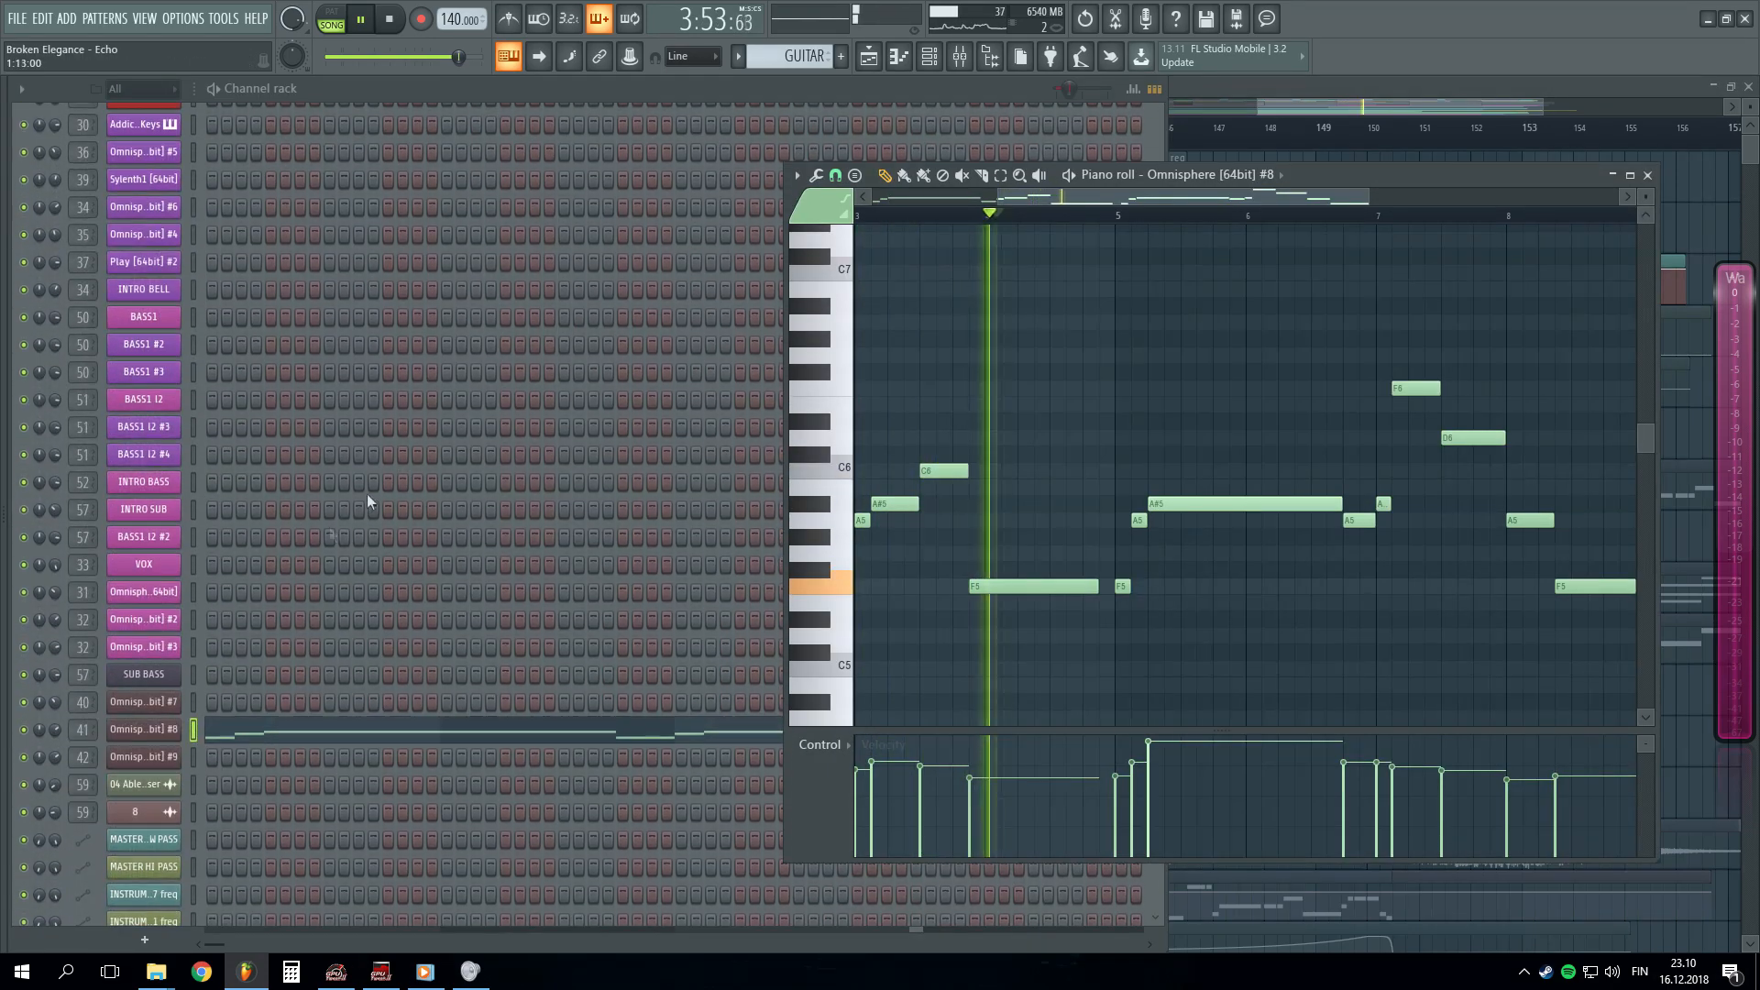
pyautogui.click(163, 734)
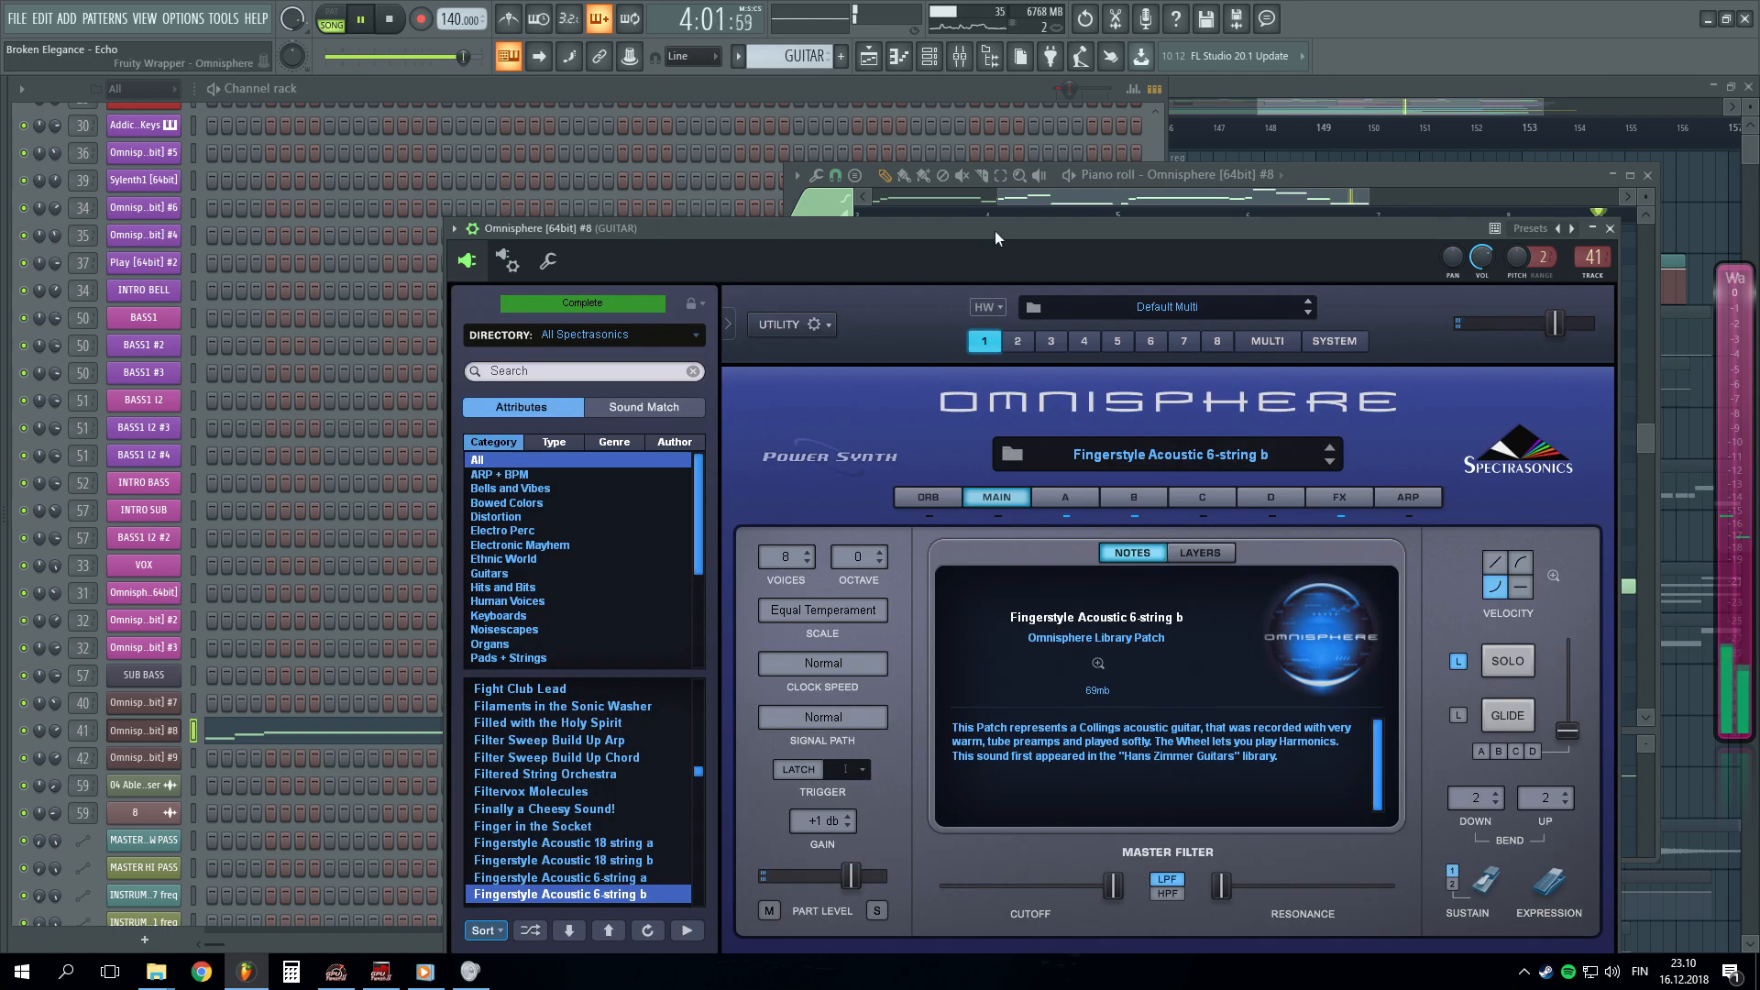
pyautogui.moveTo(994, 229); pyautogui.dragTo(820, 145)
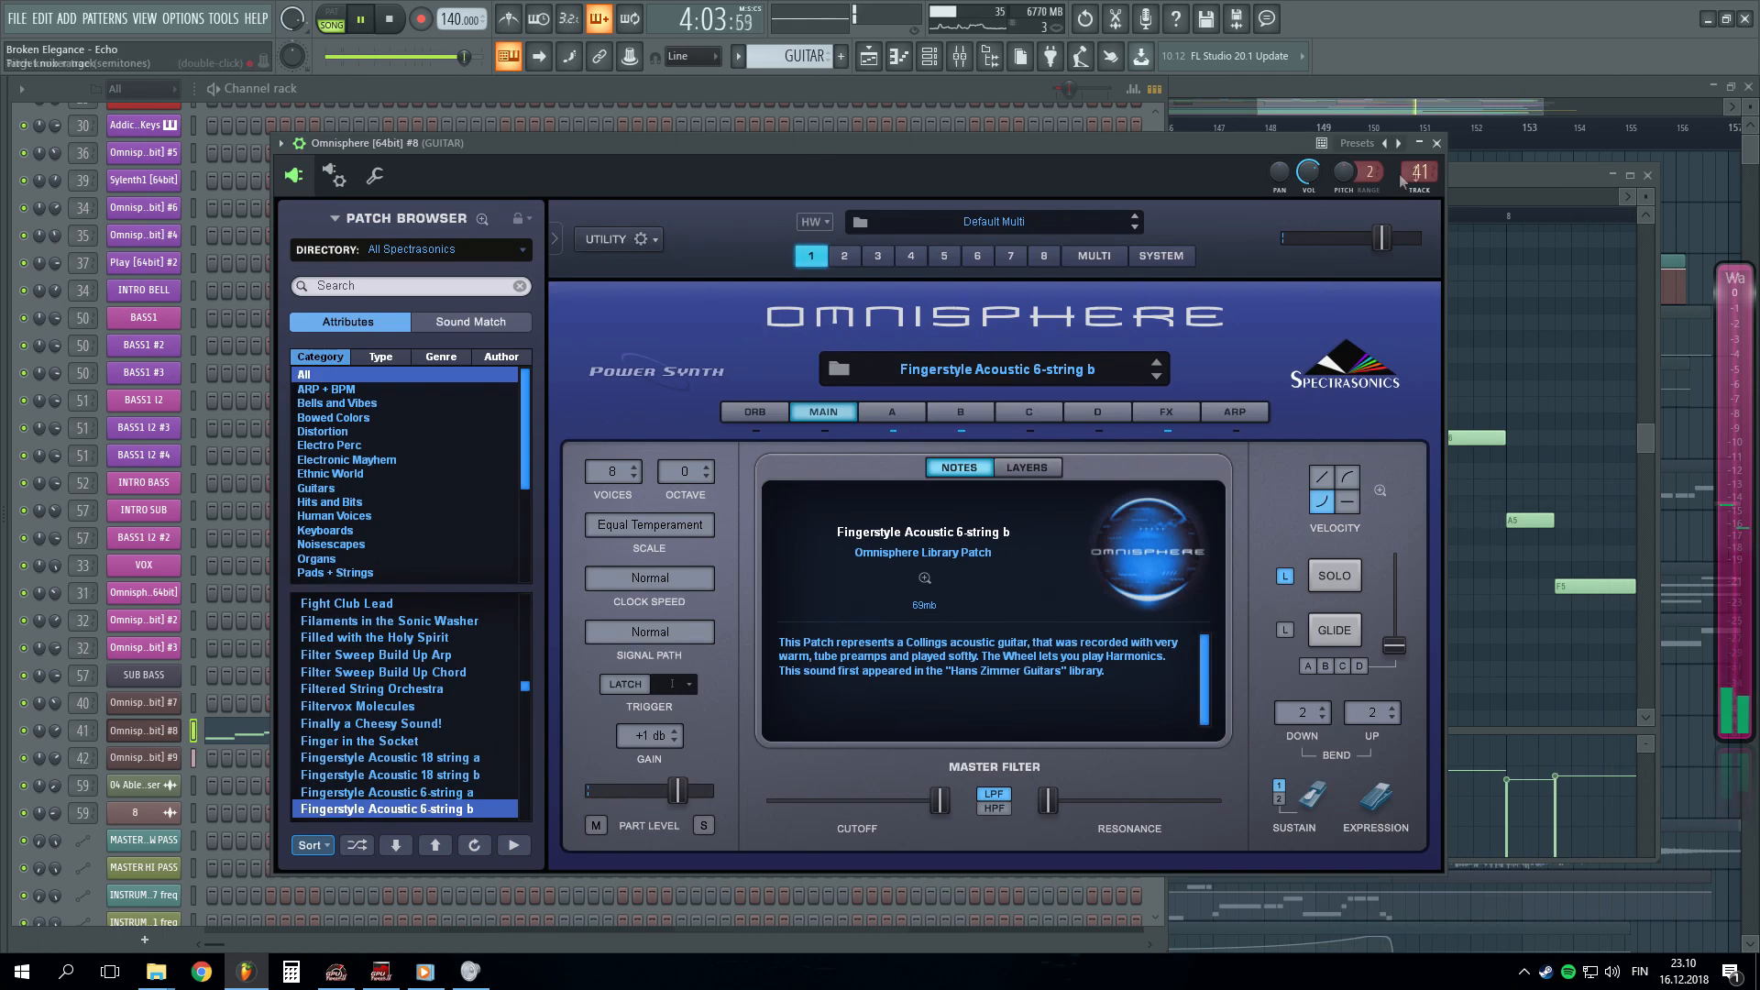
# - Close the instrument, piano roll and channel rack, stop playback and unsolo Track 3
pyautogui.click(1438, 144)
pyautogui.click(1648, 175)
pyautogui.click(1503, 88)
pyautogui.scroll(-3, 1185, 136)
pyautogui.scroll(3, 1190, 139)
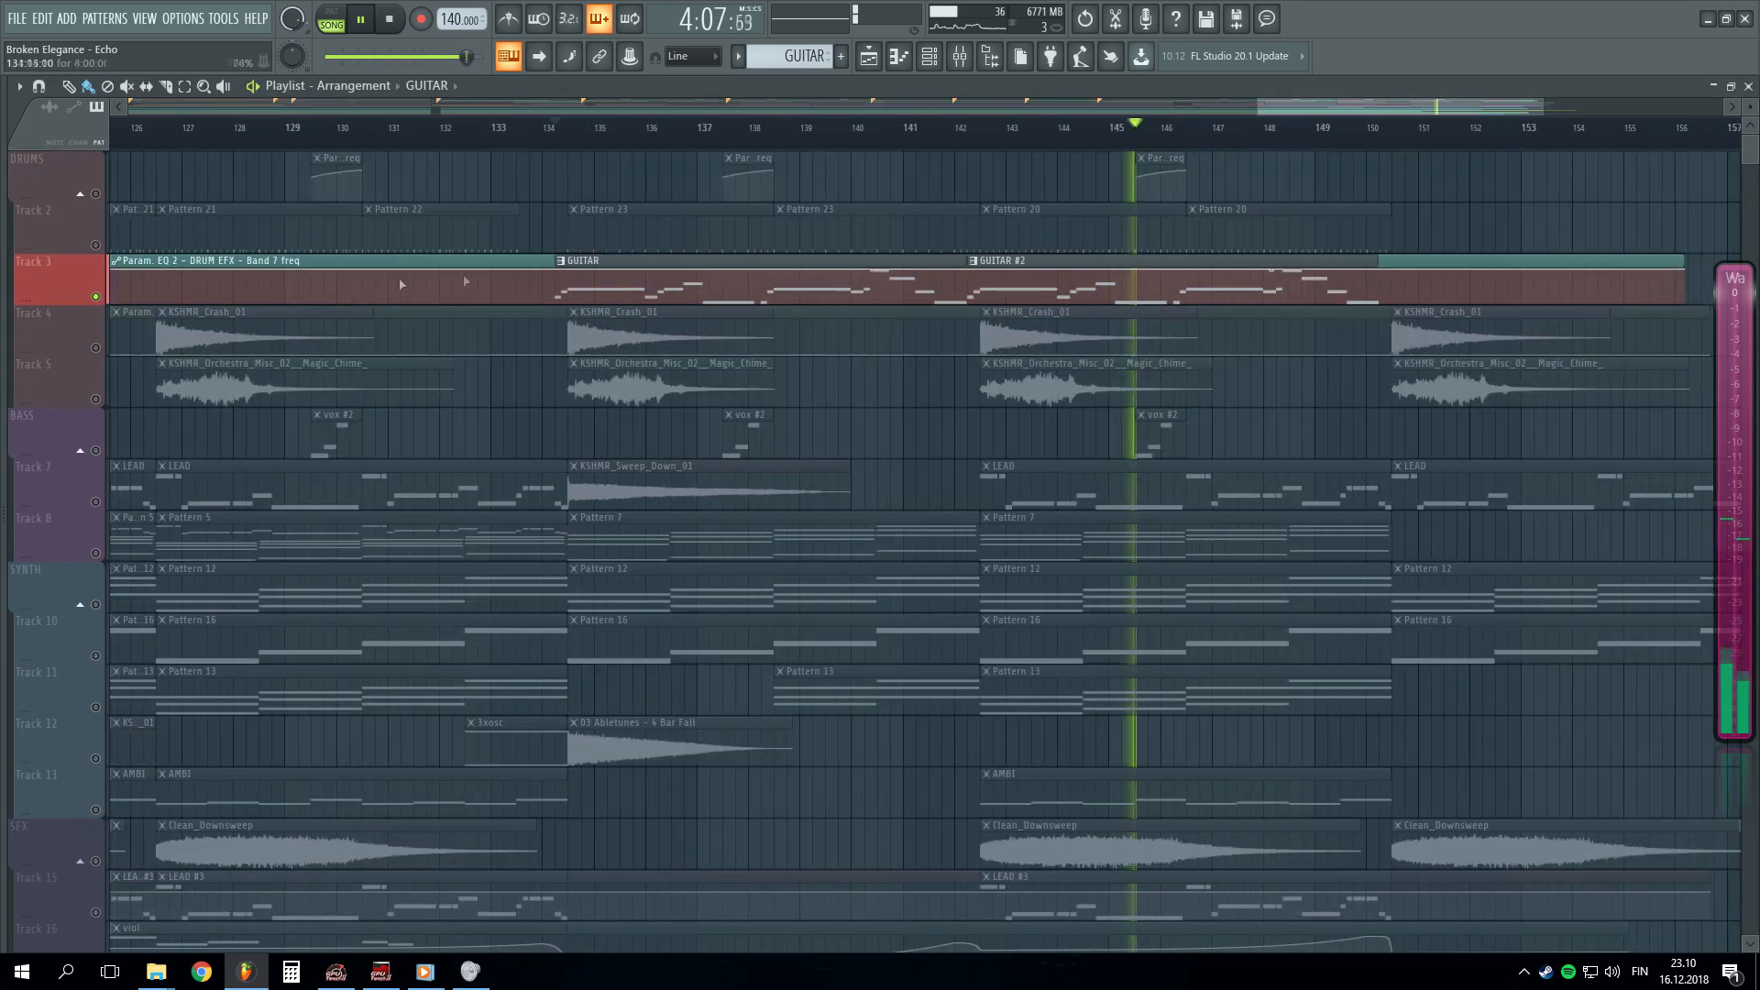
pyautogui.press('space')
pyautogui.rightClick(96, 297)
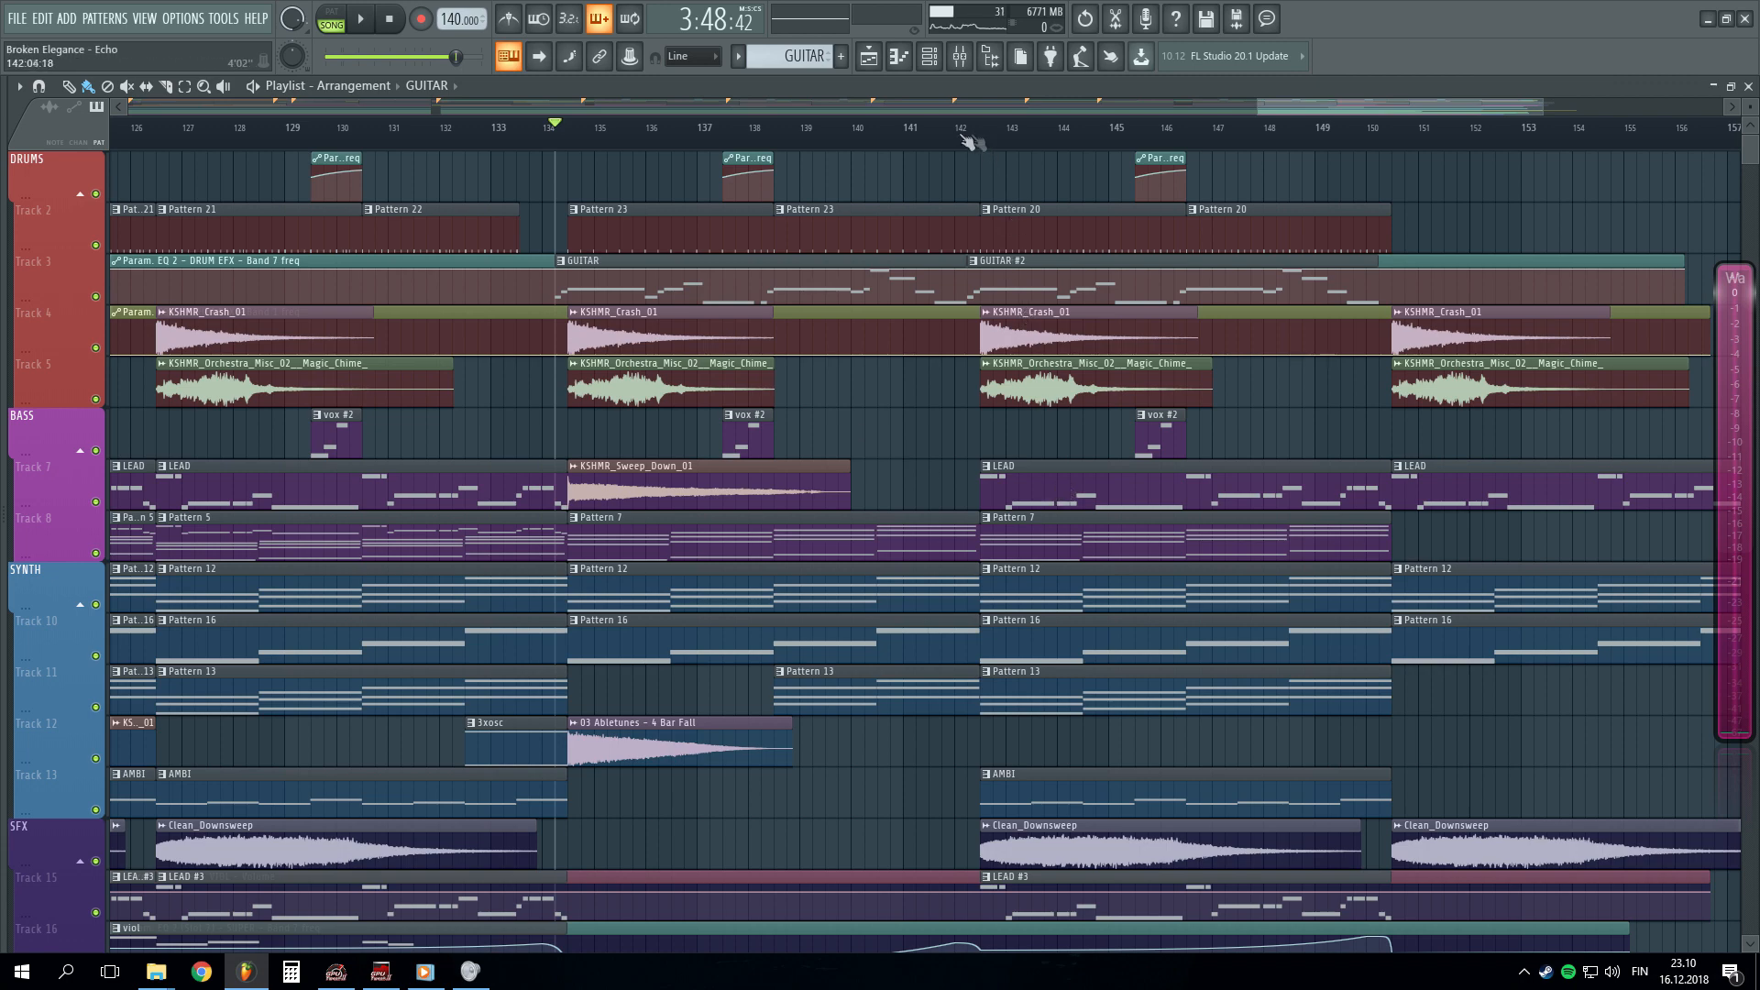
# - Play the full mix of the guitar section from about bar 134, and stop playback
pyautogui.press('space')
pyautogui.scroll(-2, 936, 138)
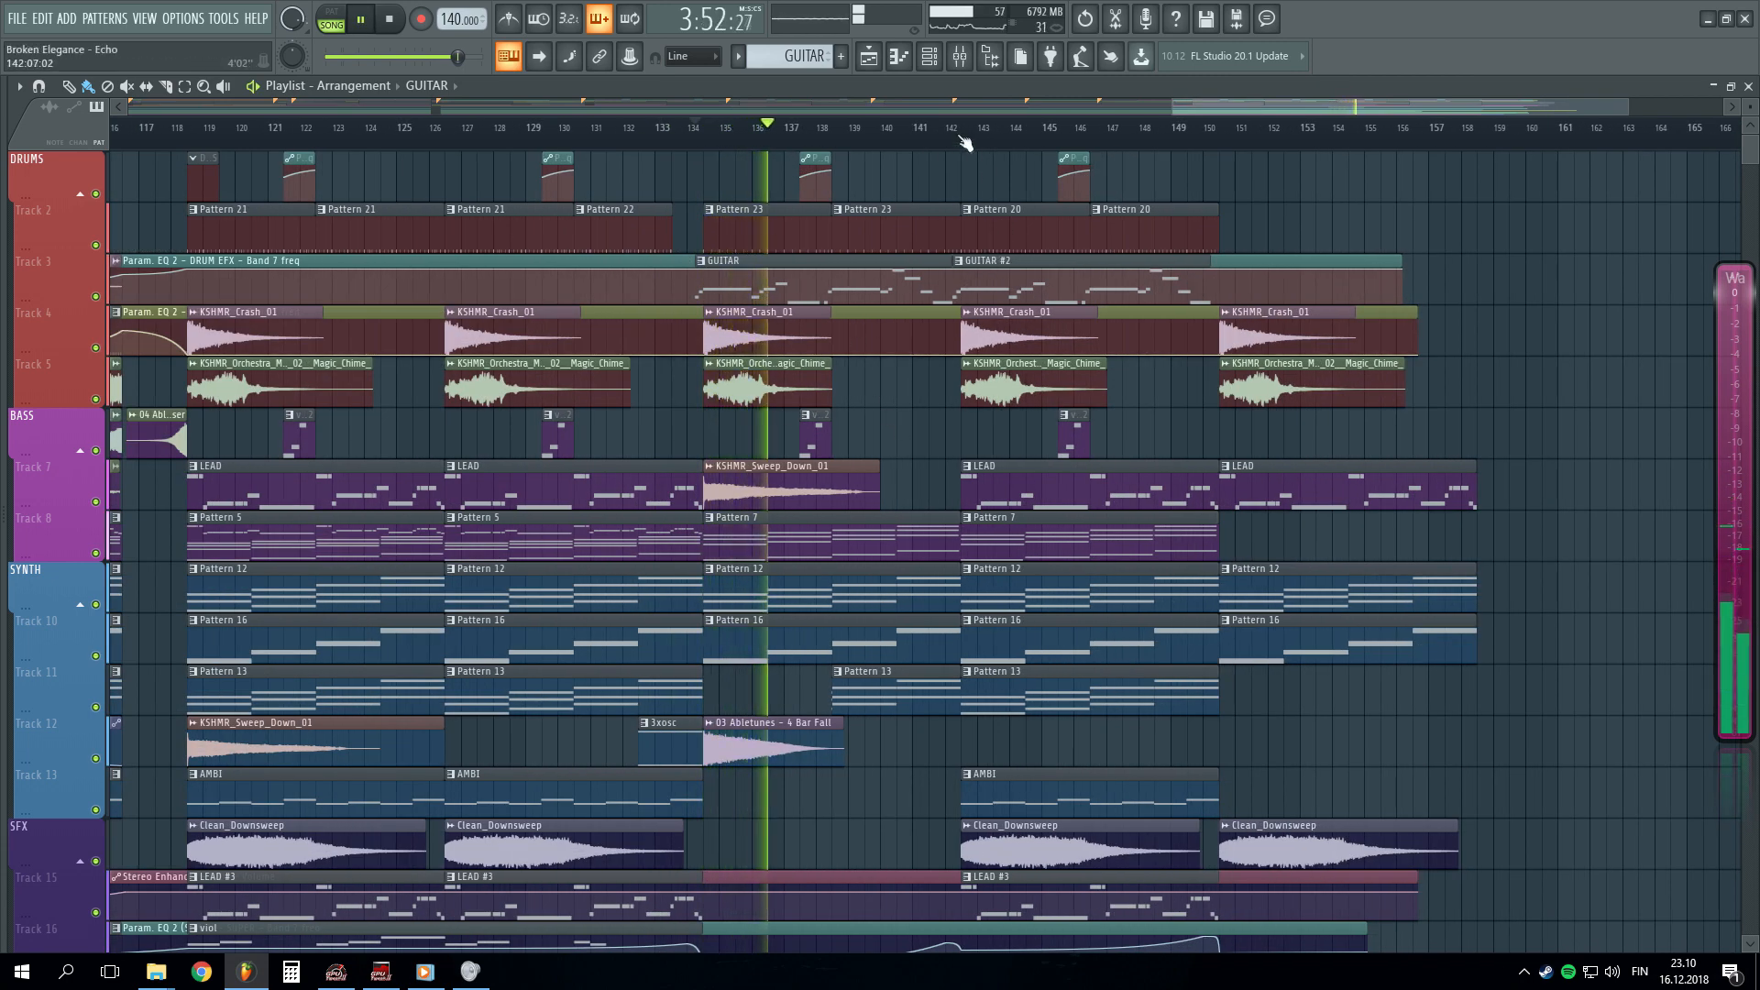
pyautogui.scroll(2, 1111, 145)
pyautogui.press('space')
# - Audition the section where the LEAD returns by playing from about bar 142, and stop playback
pyautogui.click(884, 142)
pyautogui.scroll(2, 1227, 127)
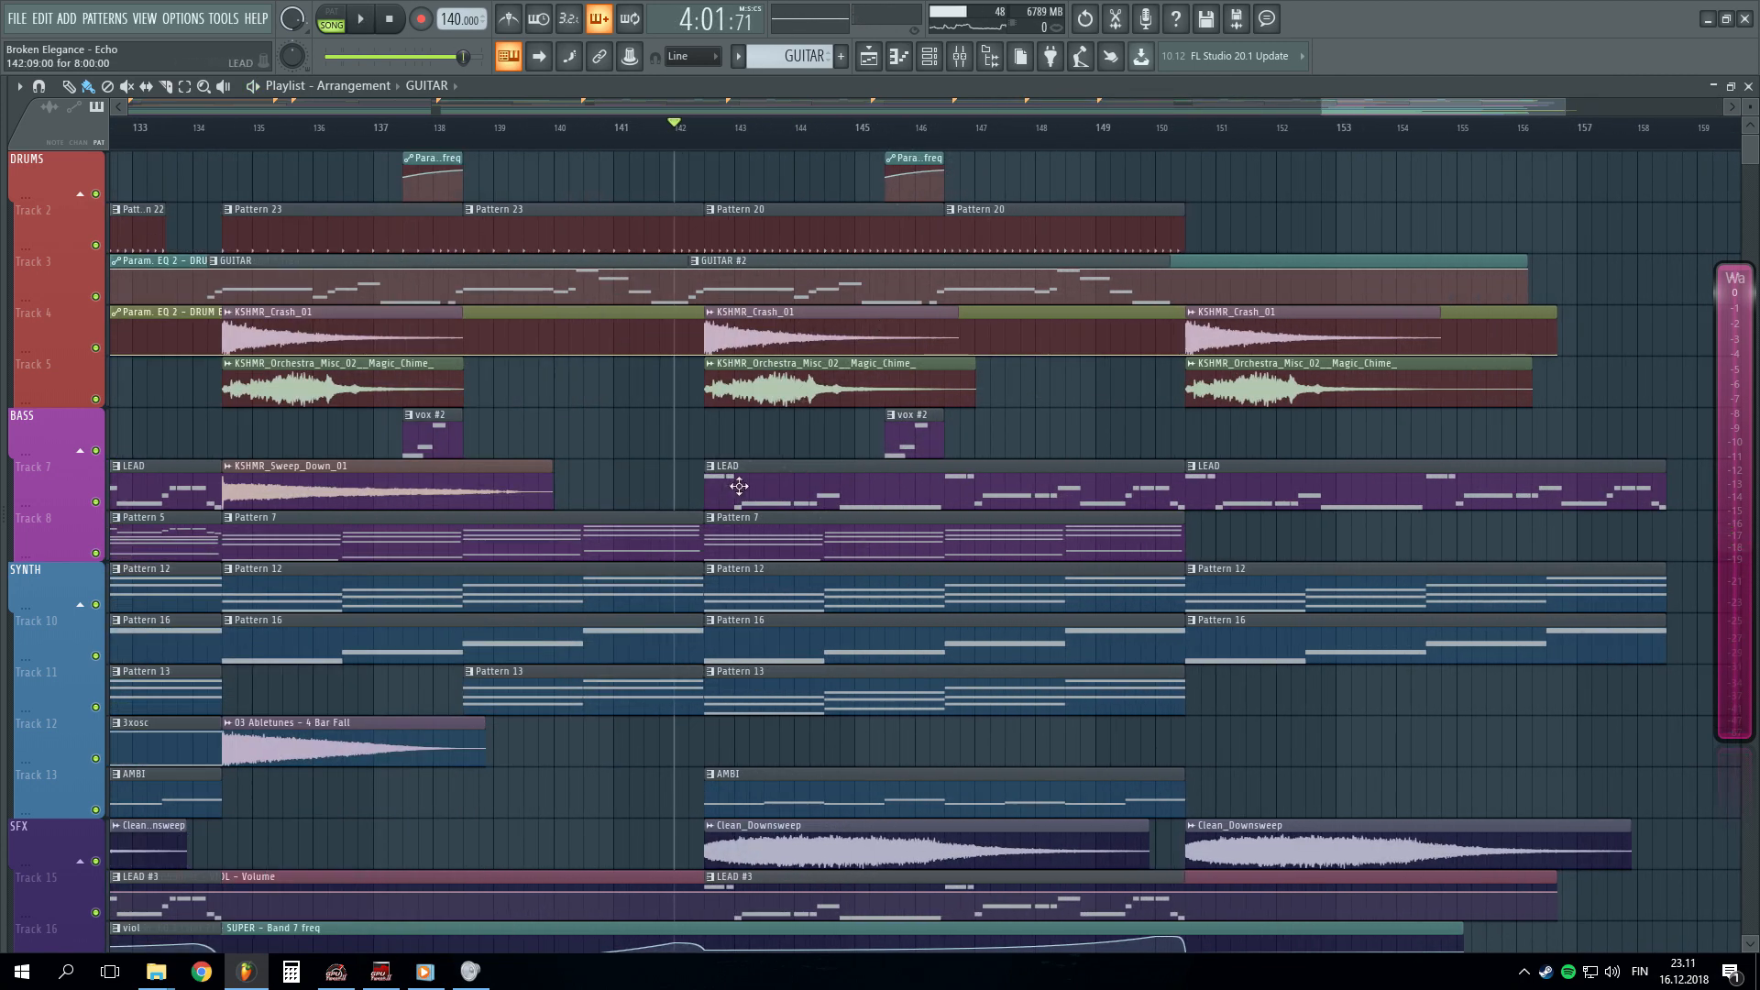
pyautogui.press('space')
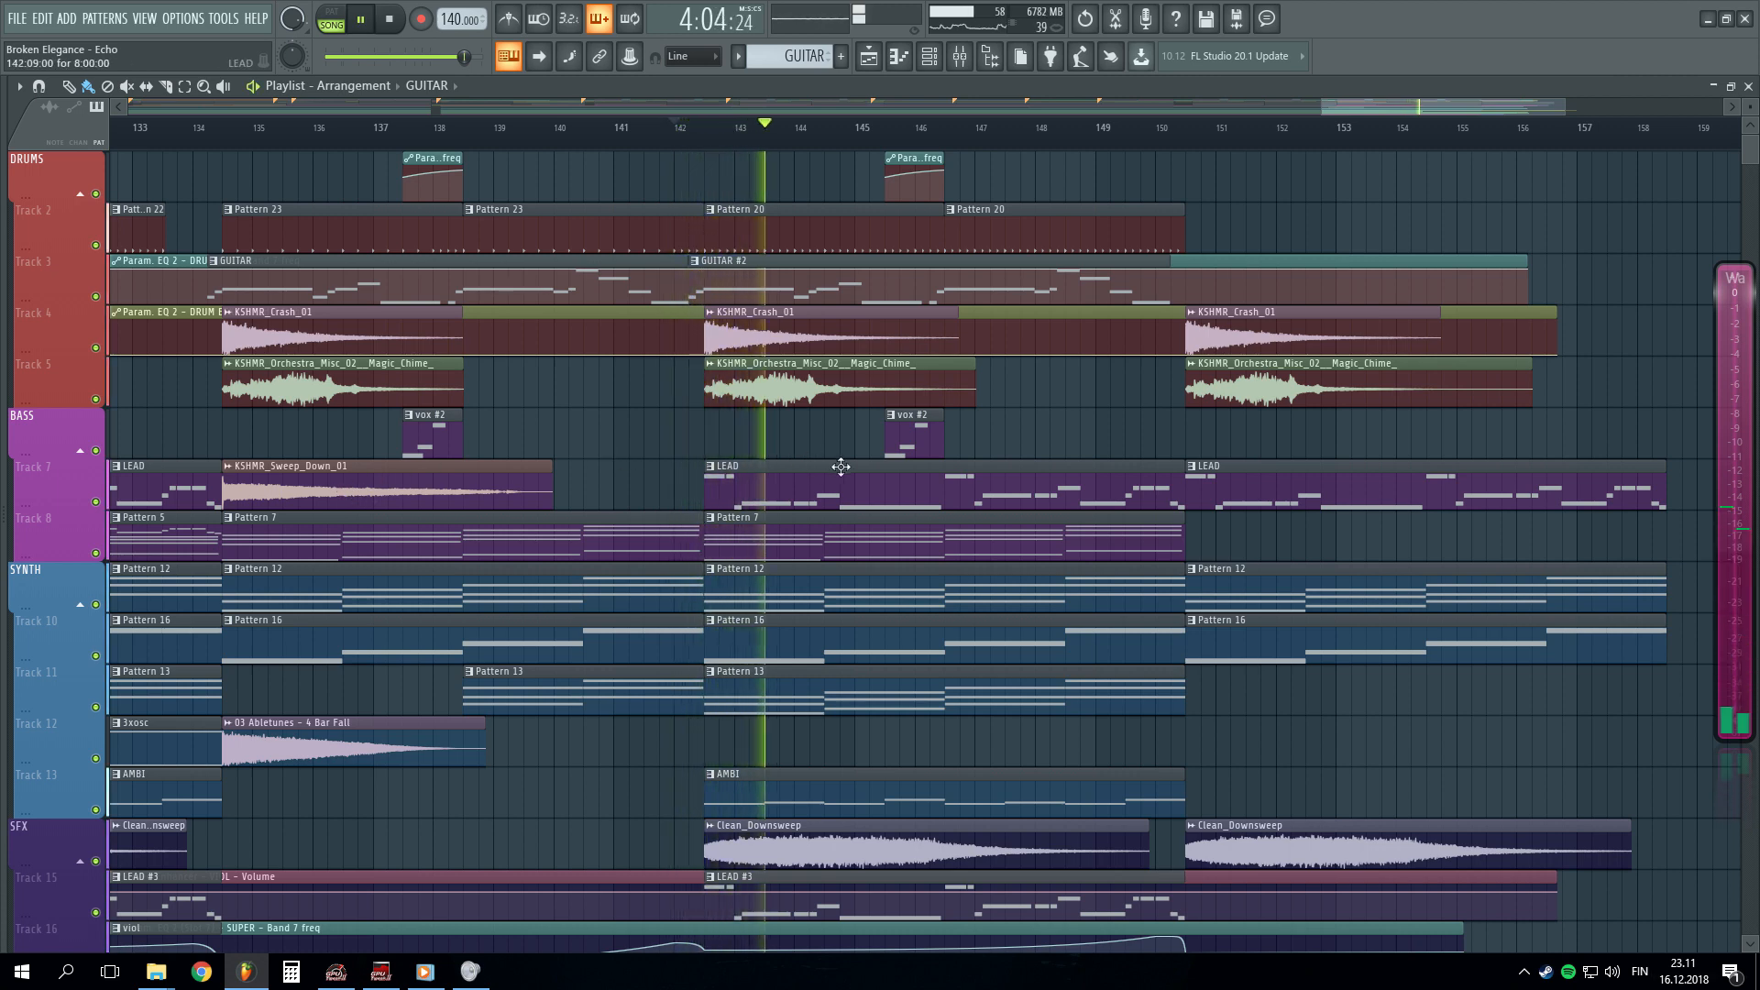
pyautogui.scroll(-2, 862, 465)
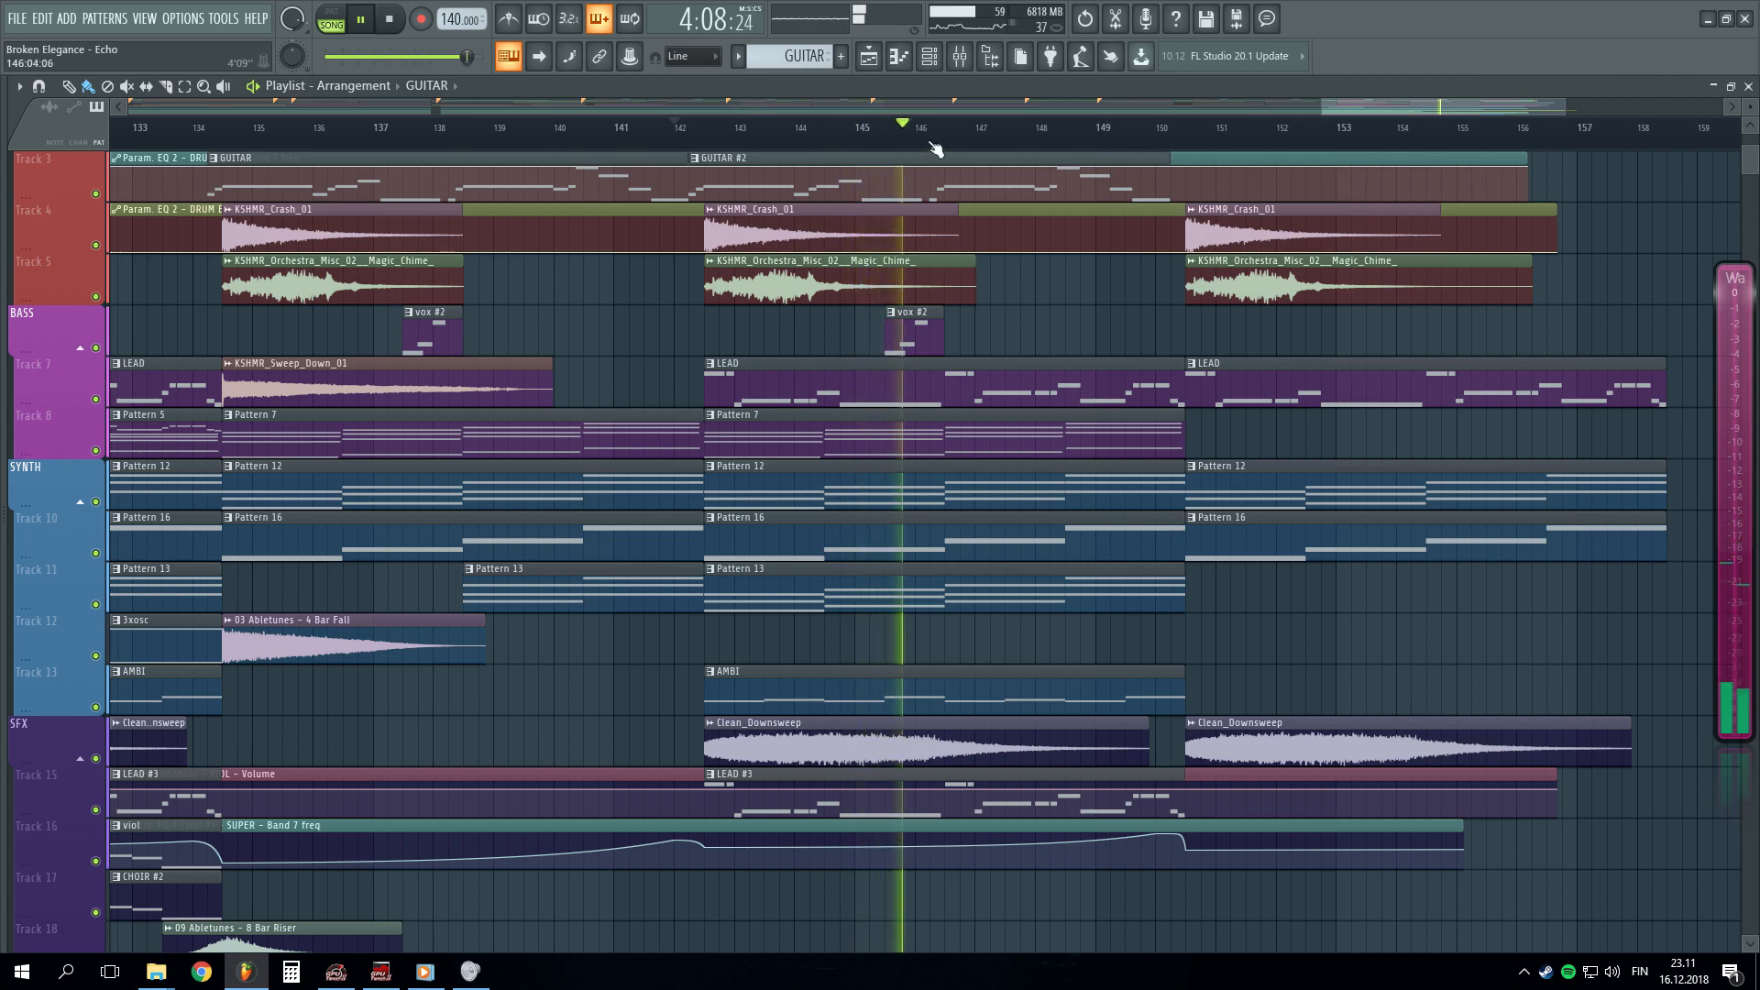
pyautogui.press('space')
# - Play the ending from bar 149, look over its remaining clips across the tracks, and stop playback
pyautogui.scroll(2, 808, 344)
pyautogui.scroll(1, 808, 344)
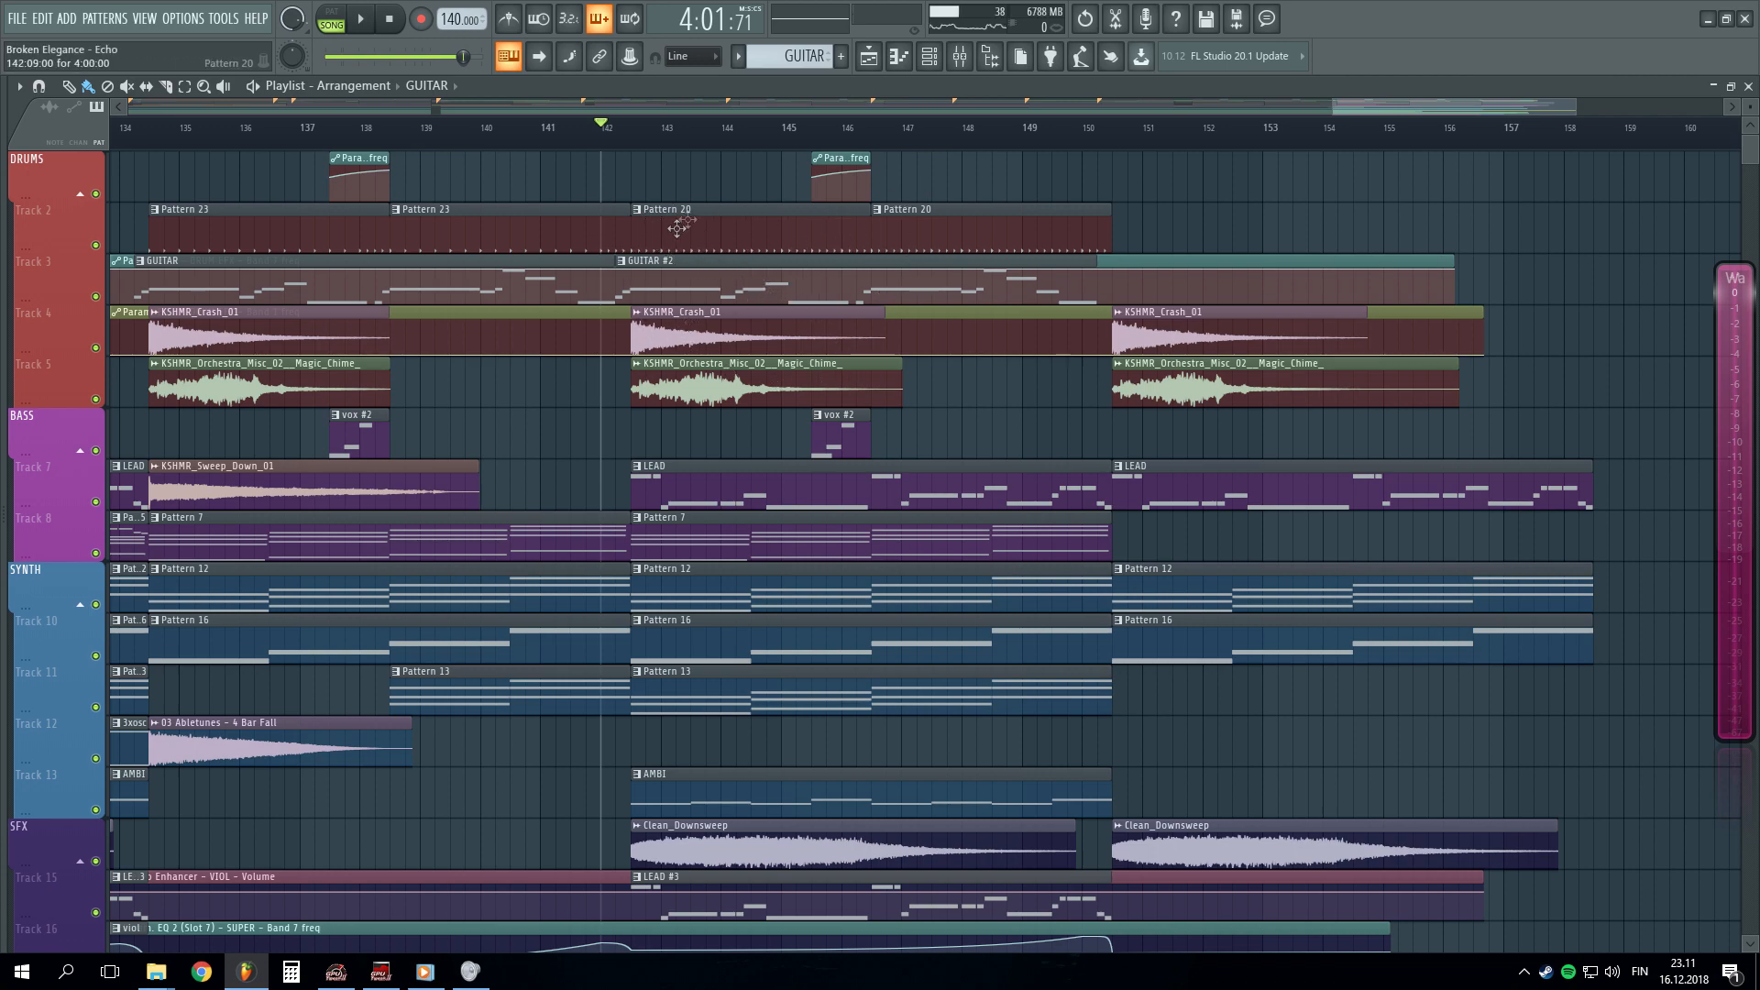
pyautogui.scroll(-1, 727, 145)
pyautogui.click(947, 131)
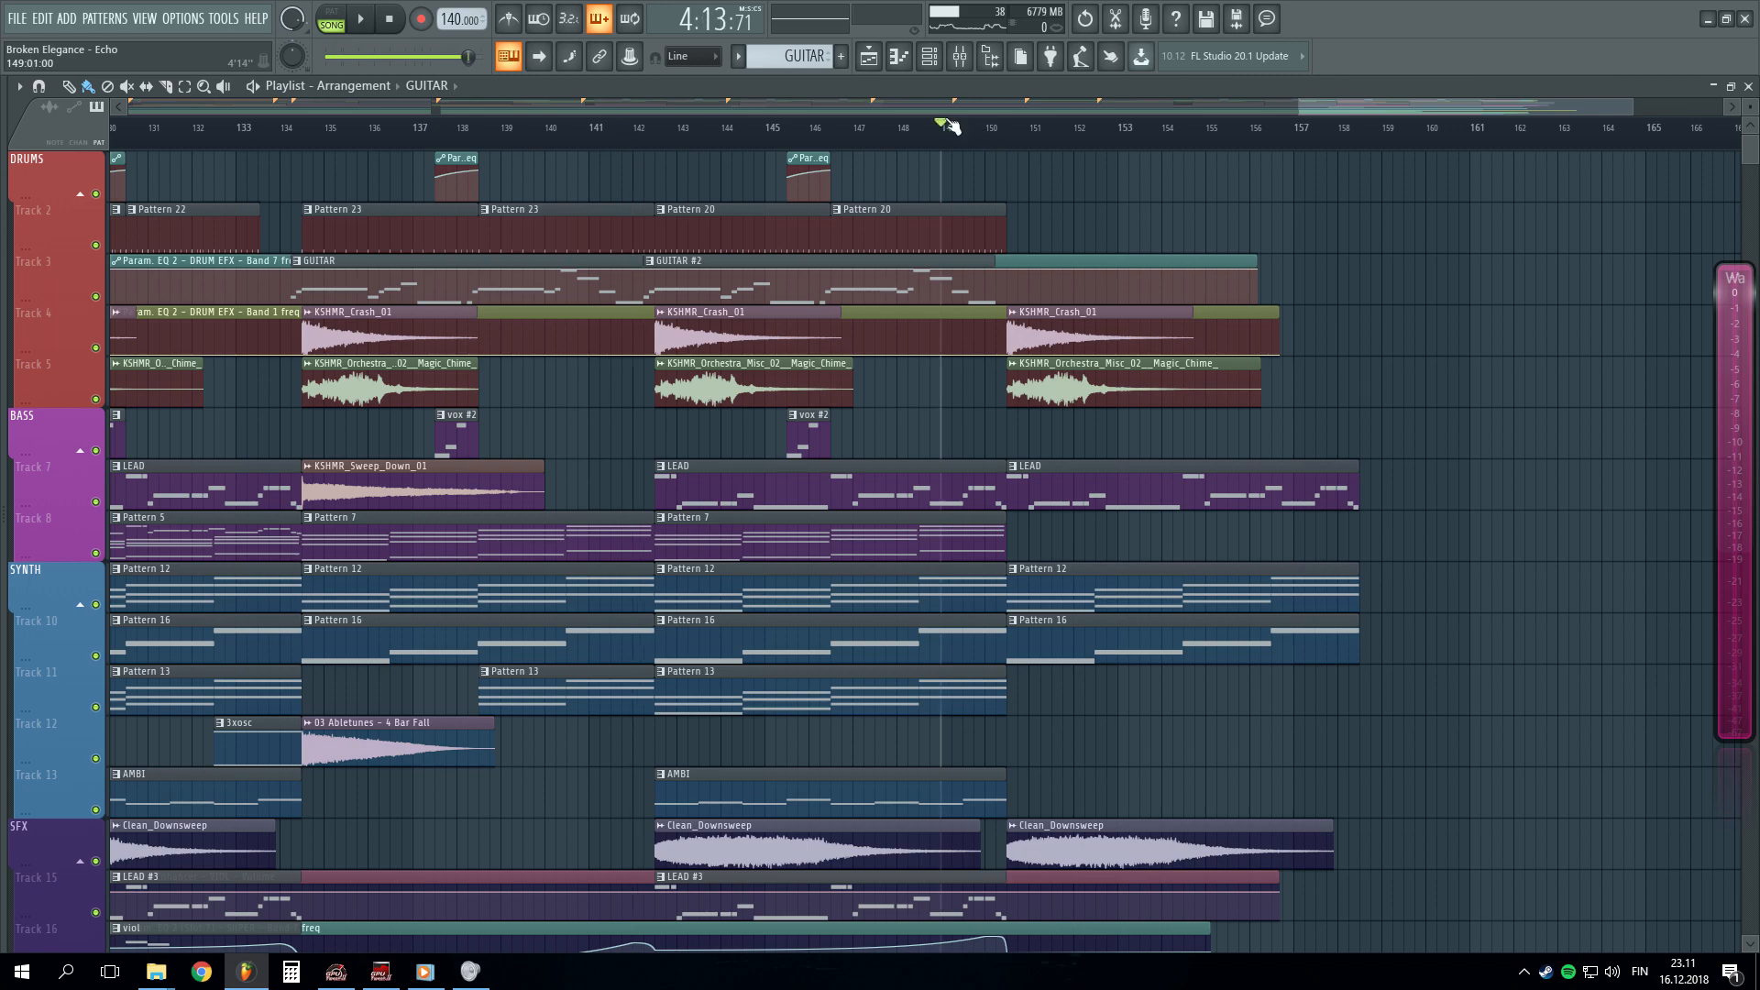
pyautogui.press('space')
pyautogui.scroll(2, 1089, 142)
pyautogui.scroll(-2, 1194, 142)
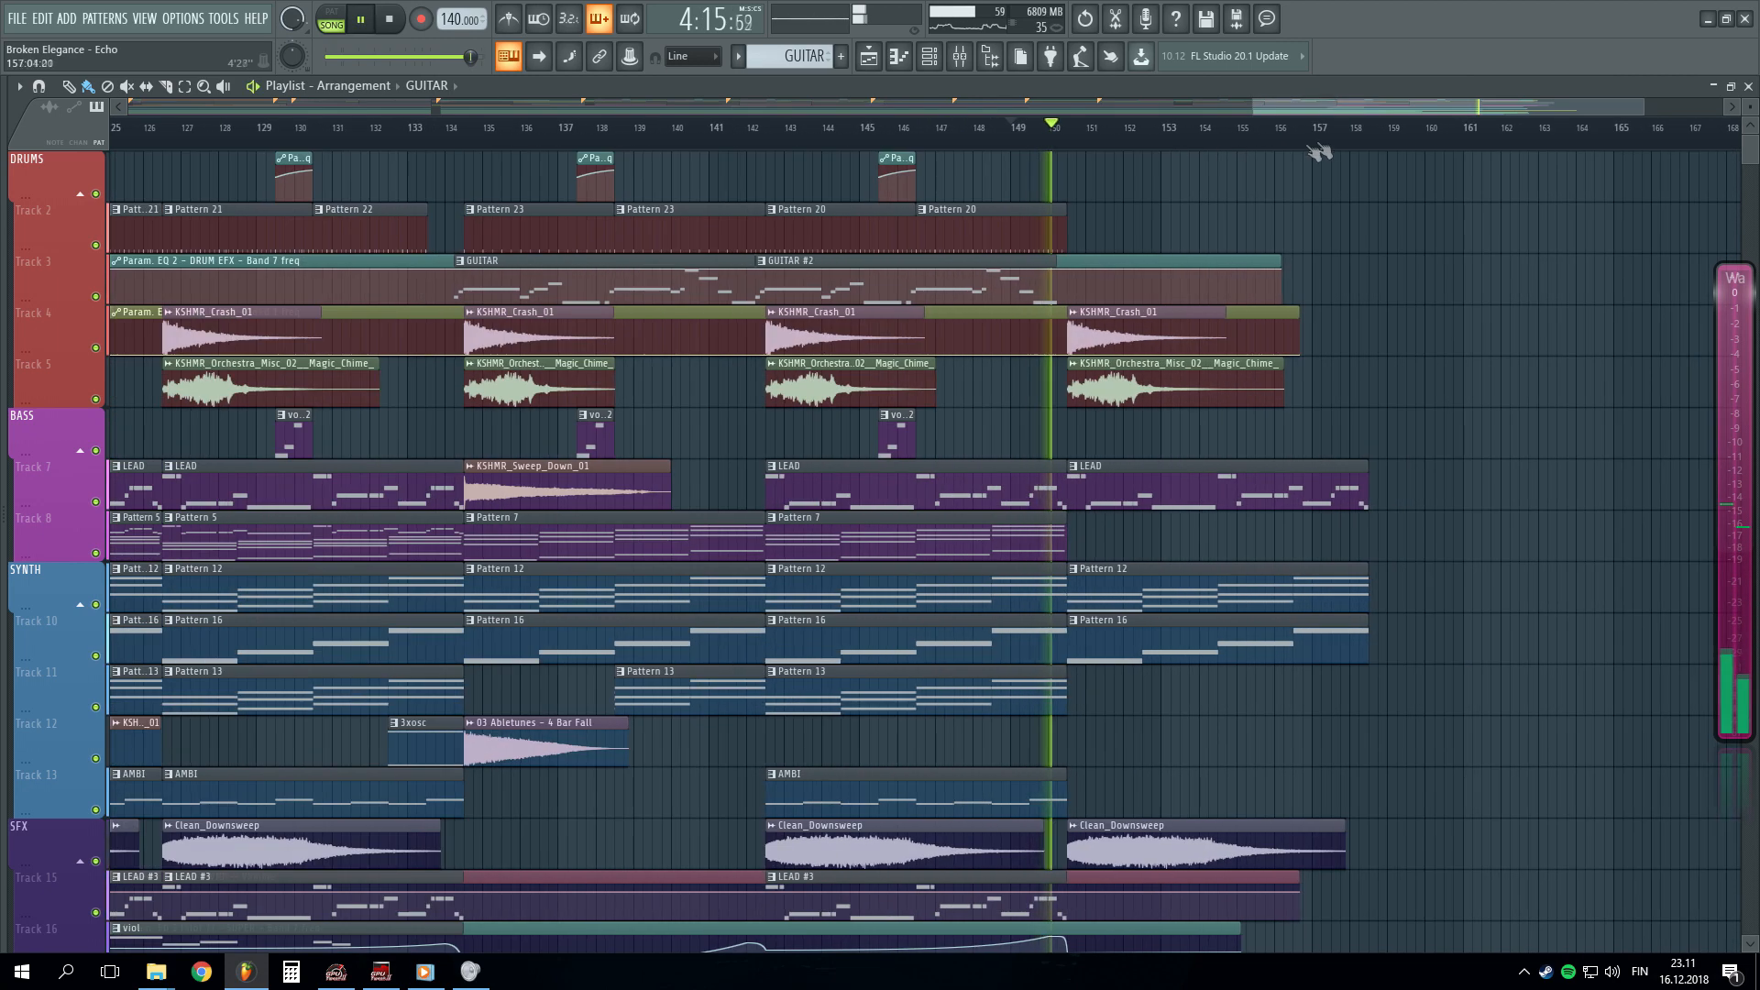
pyautogui.scroll(1, 1433, 146)
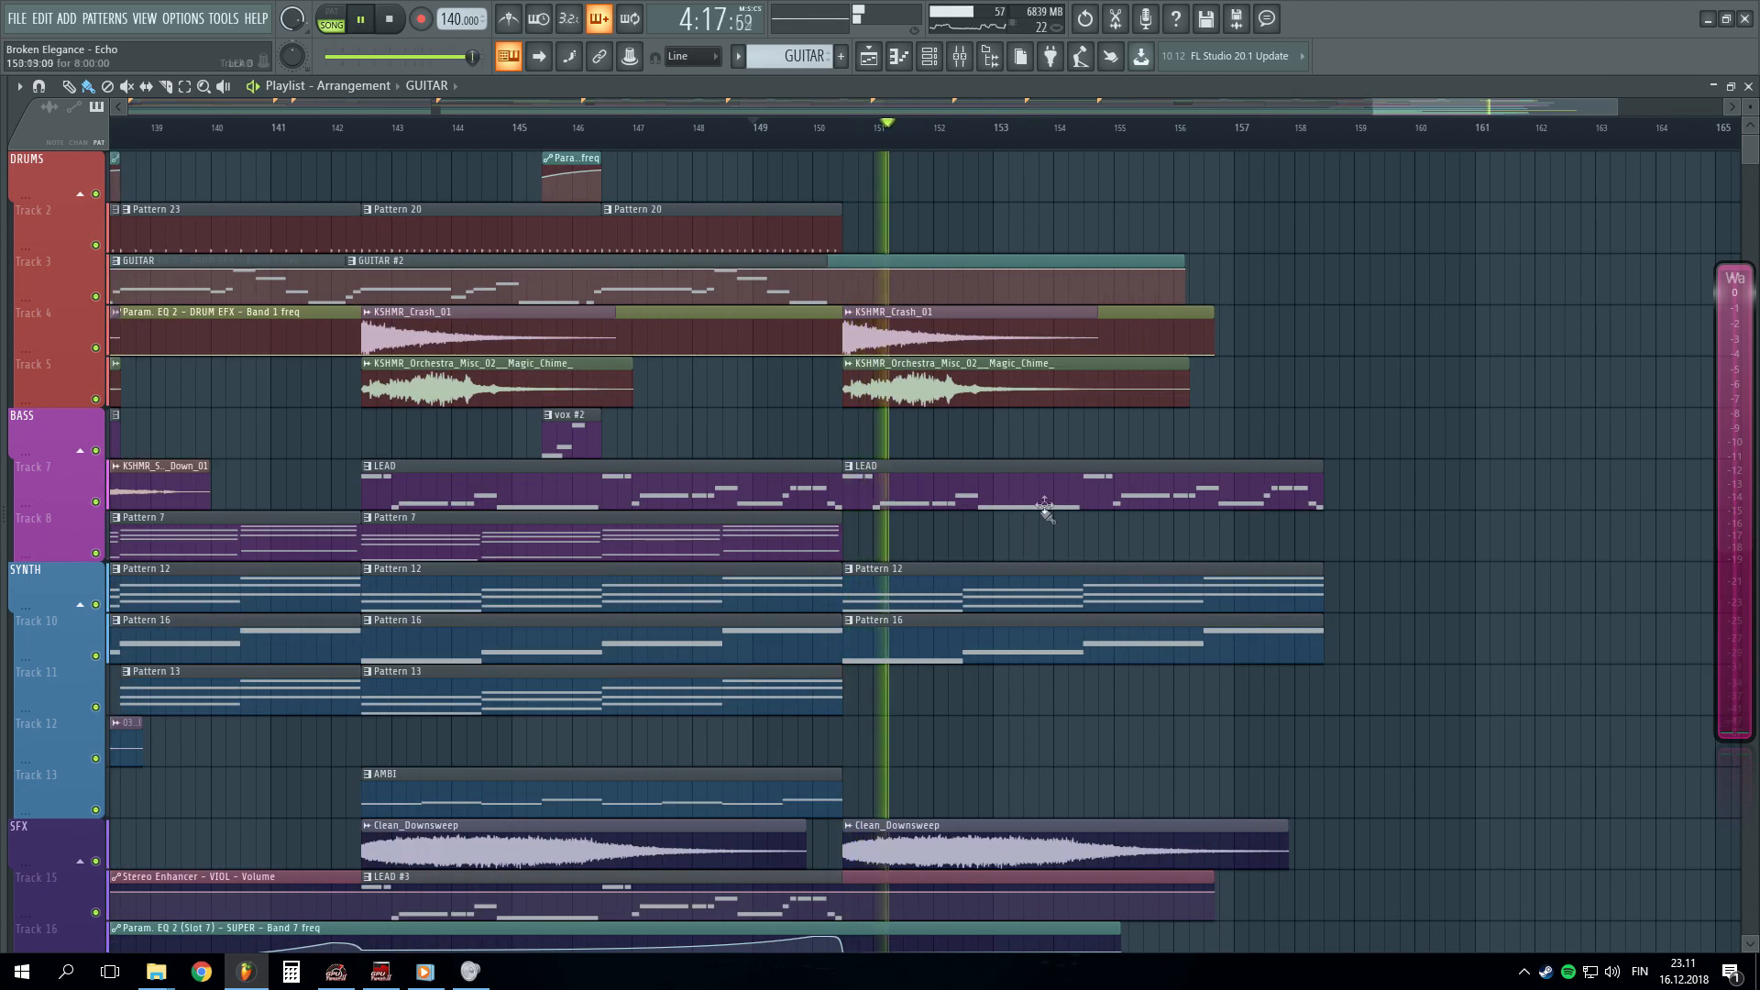
pyautogui.scroll(-6, 1100, 491)
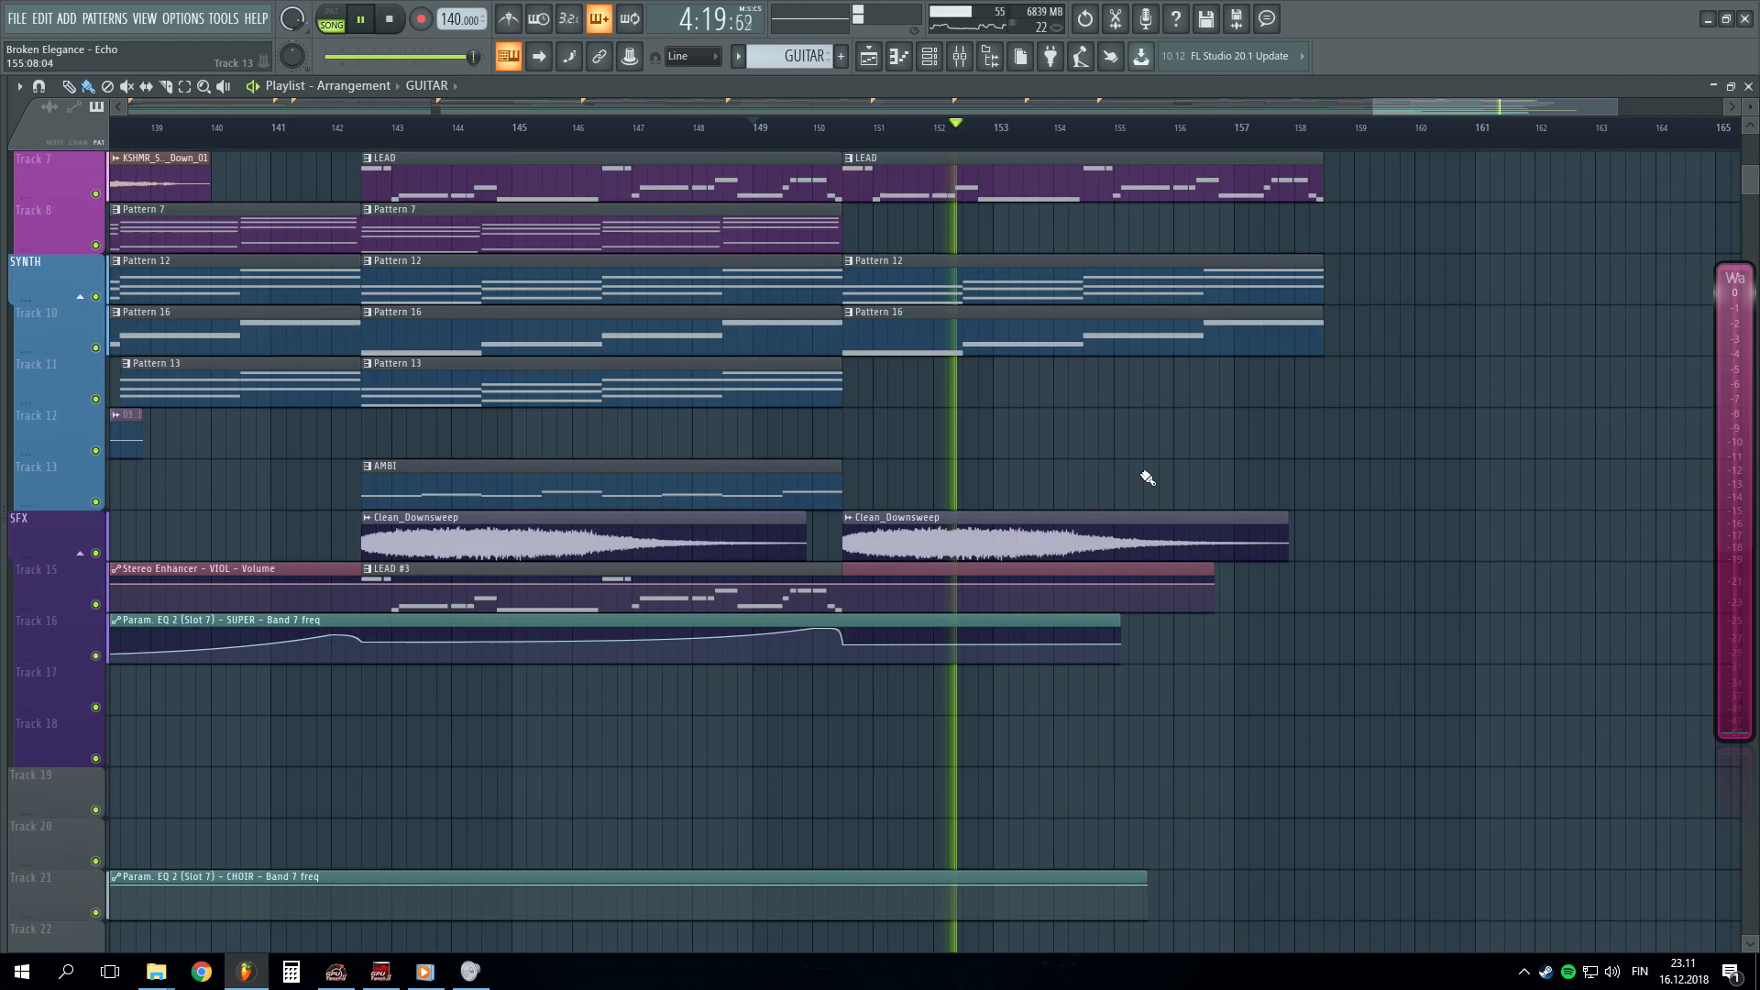
pyautogui.scroll(5, 1146, 479)
pyautogui.scroll(-3, 1075, 141)
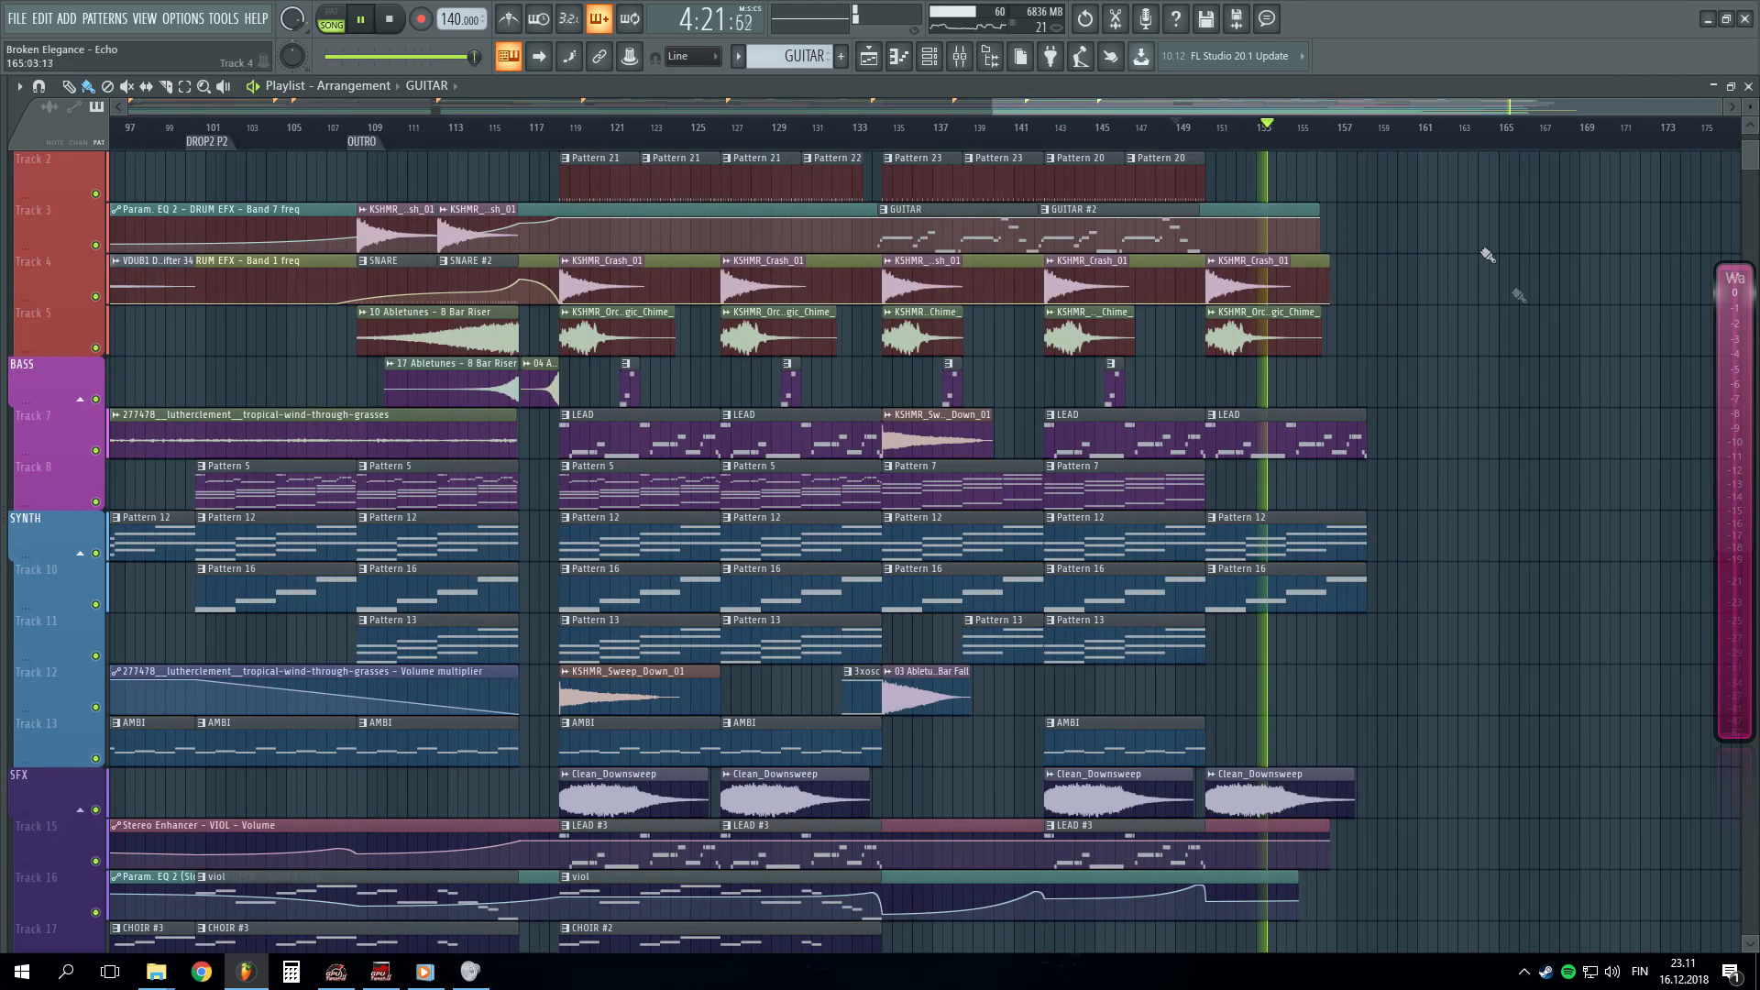
pyautogui.scroll(2, 1434, 146)
pyautogui.press('space')
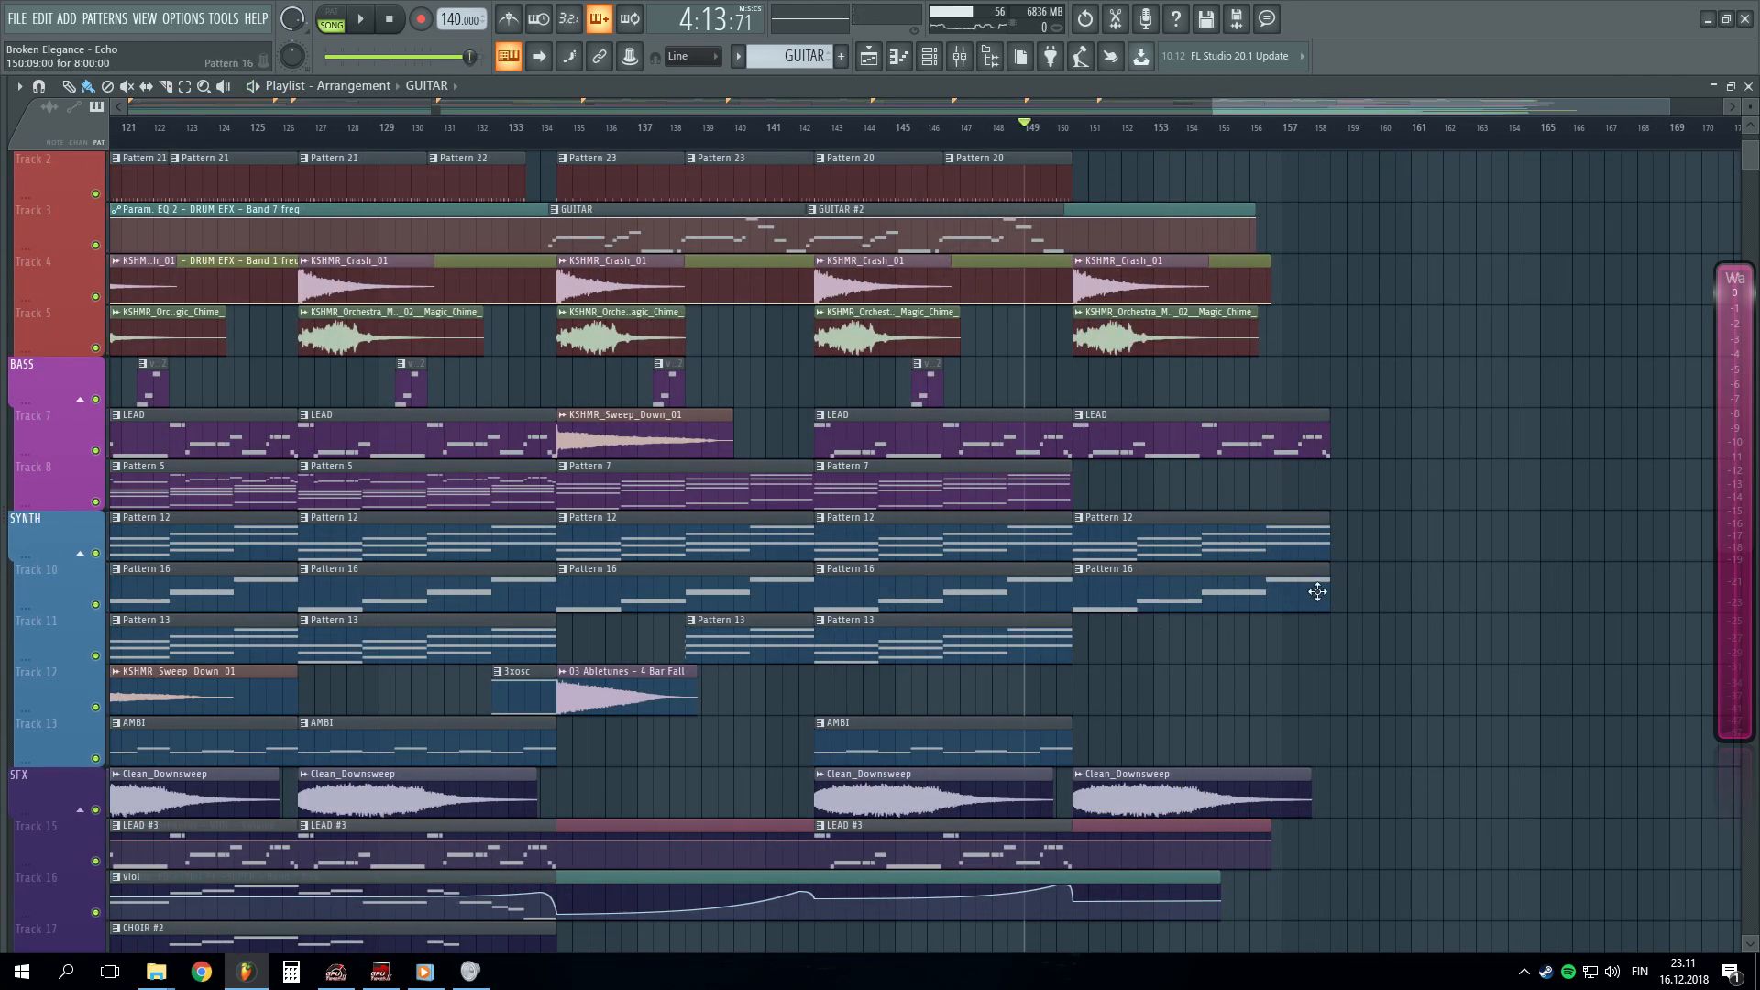
# - Replay the ending from bar 149 while examining the automation clips down to Track 33, and stop playback
pyautogui.press('space')
pyautogui.scroll(3, 1257, 189)
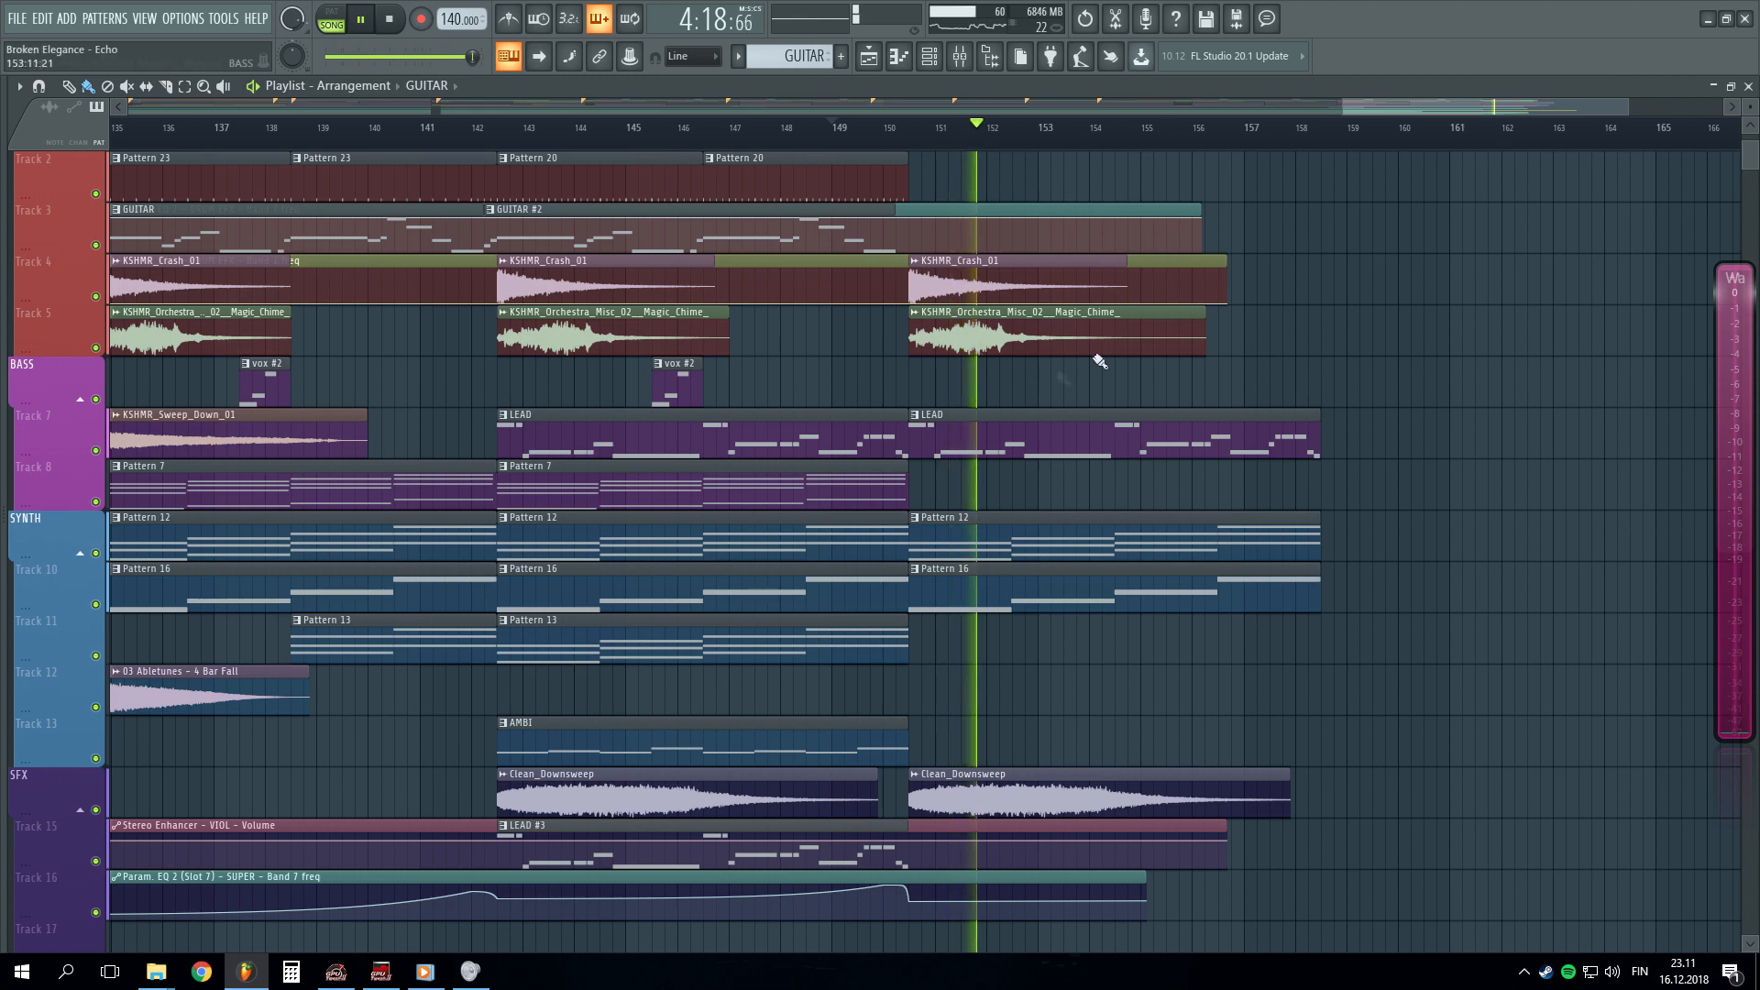
pyautogui.scroll(-1, 1036, 150)
pyautogui.scroll(-3, 1036, 149)
pyautogui.scroll(-6, 1395, 425)
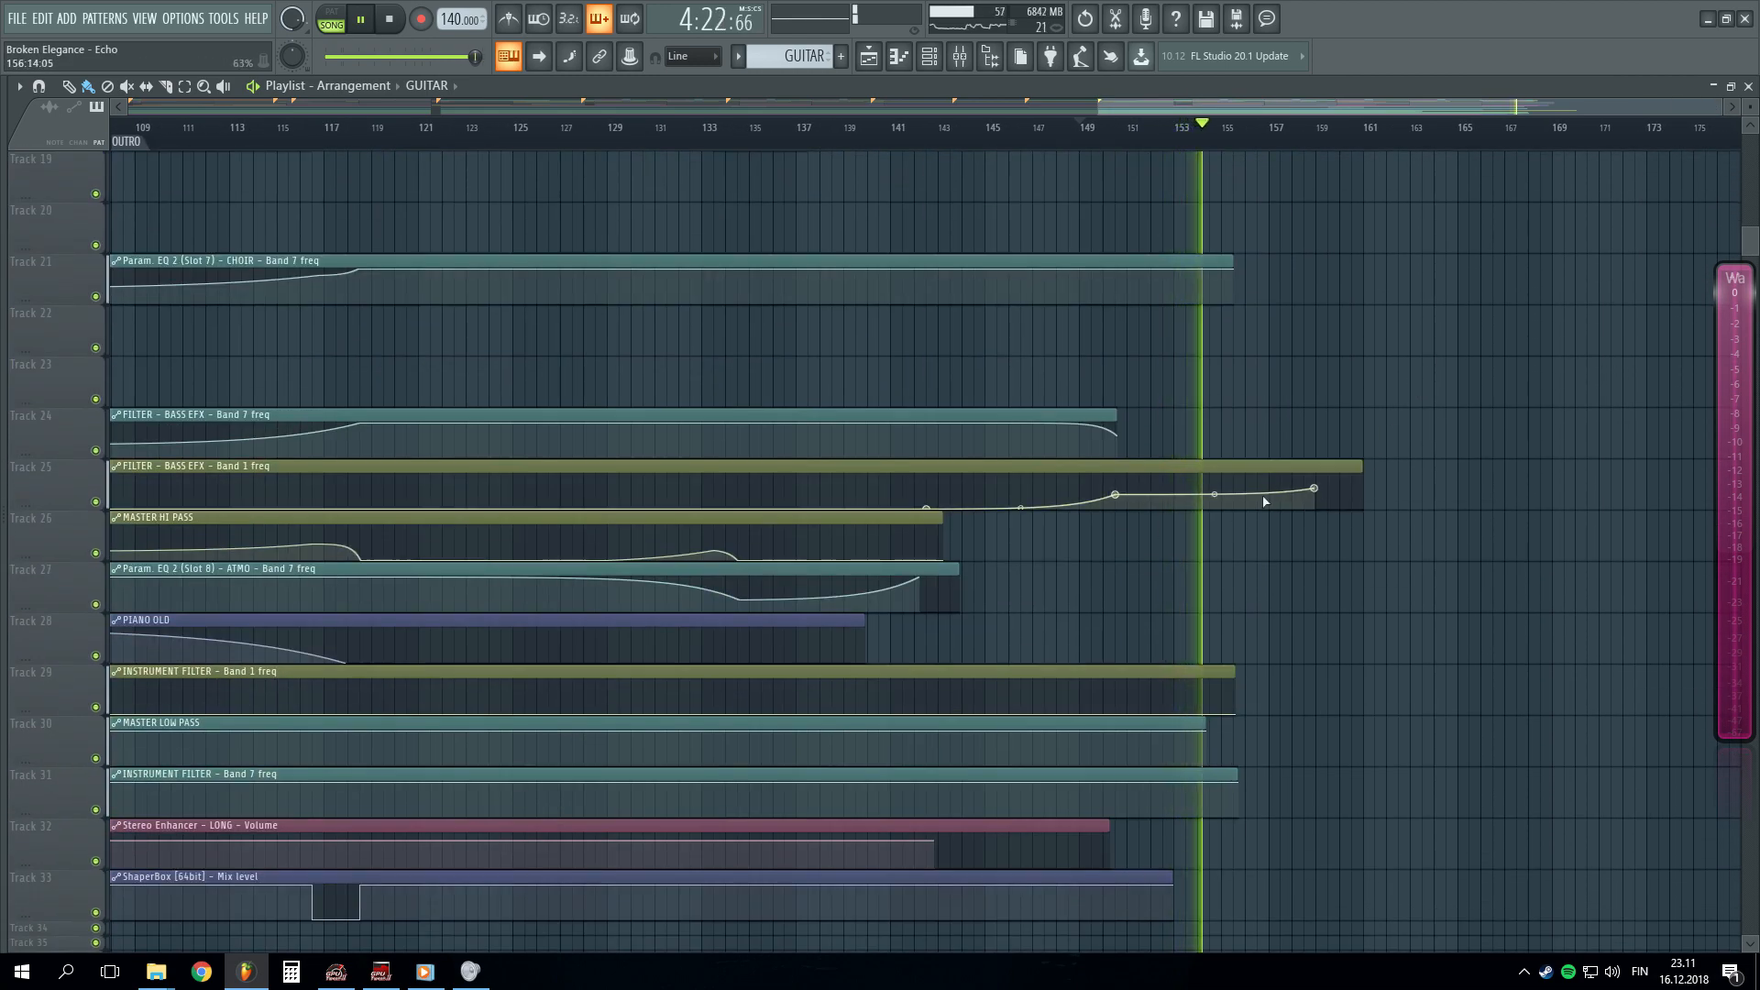
pyautogui.scroll(-3, 1274, 493)
pyautogui.scroll(8, 1330, 486)
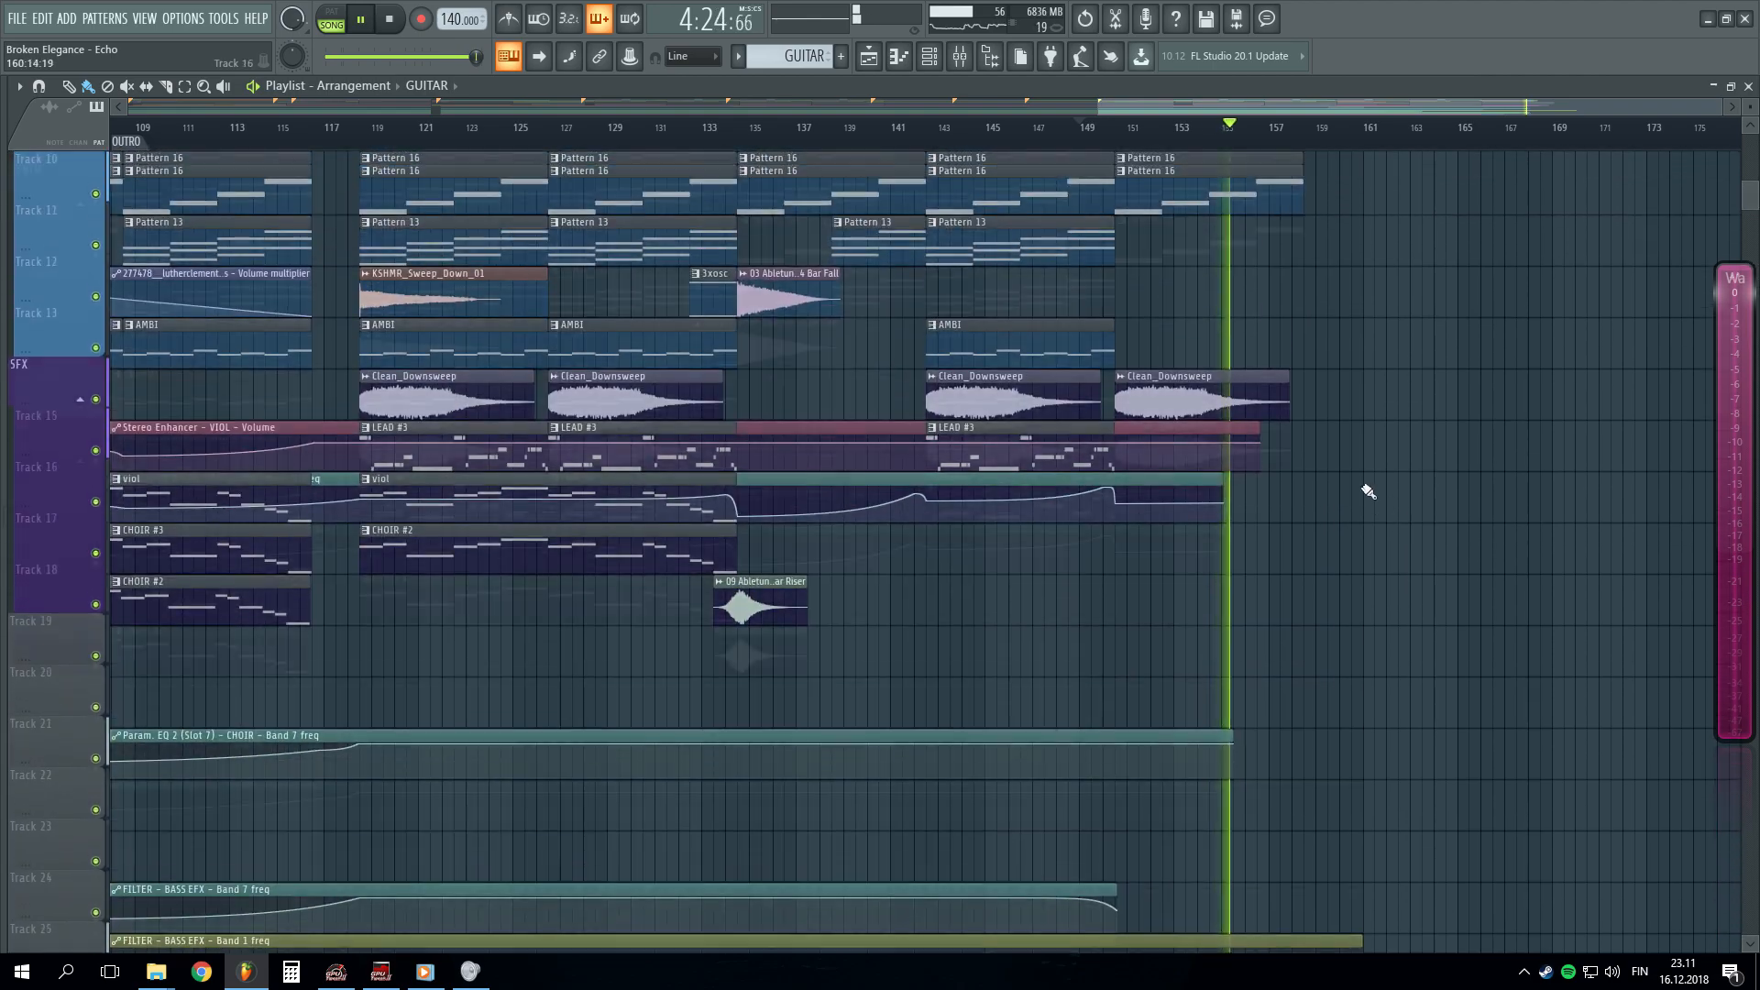
pyautogui.scroll(-2, 1184, 138)
pyautogui.scroll(3, 1184, 138)
pyautogui.press('space')
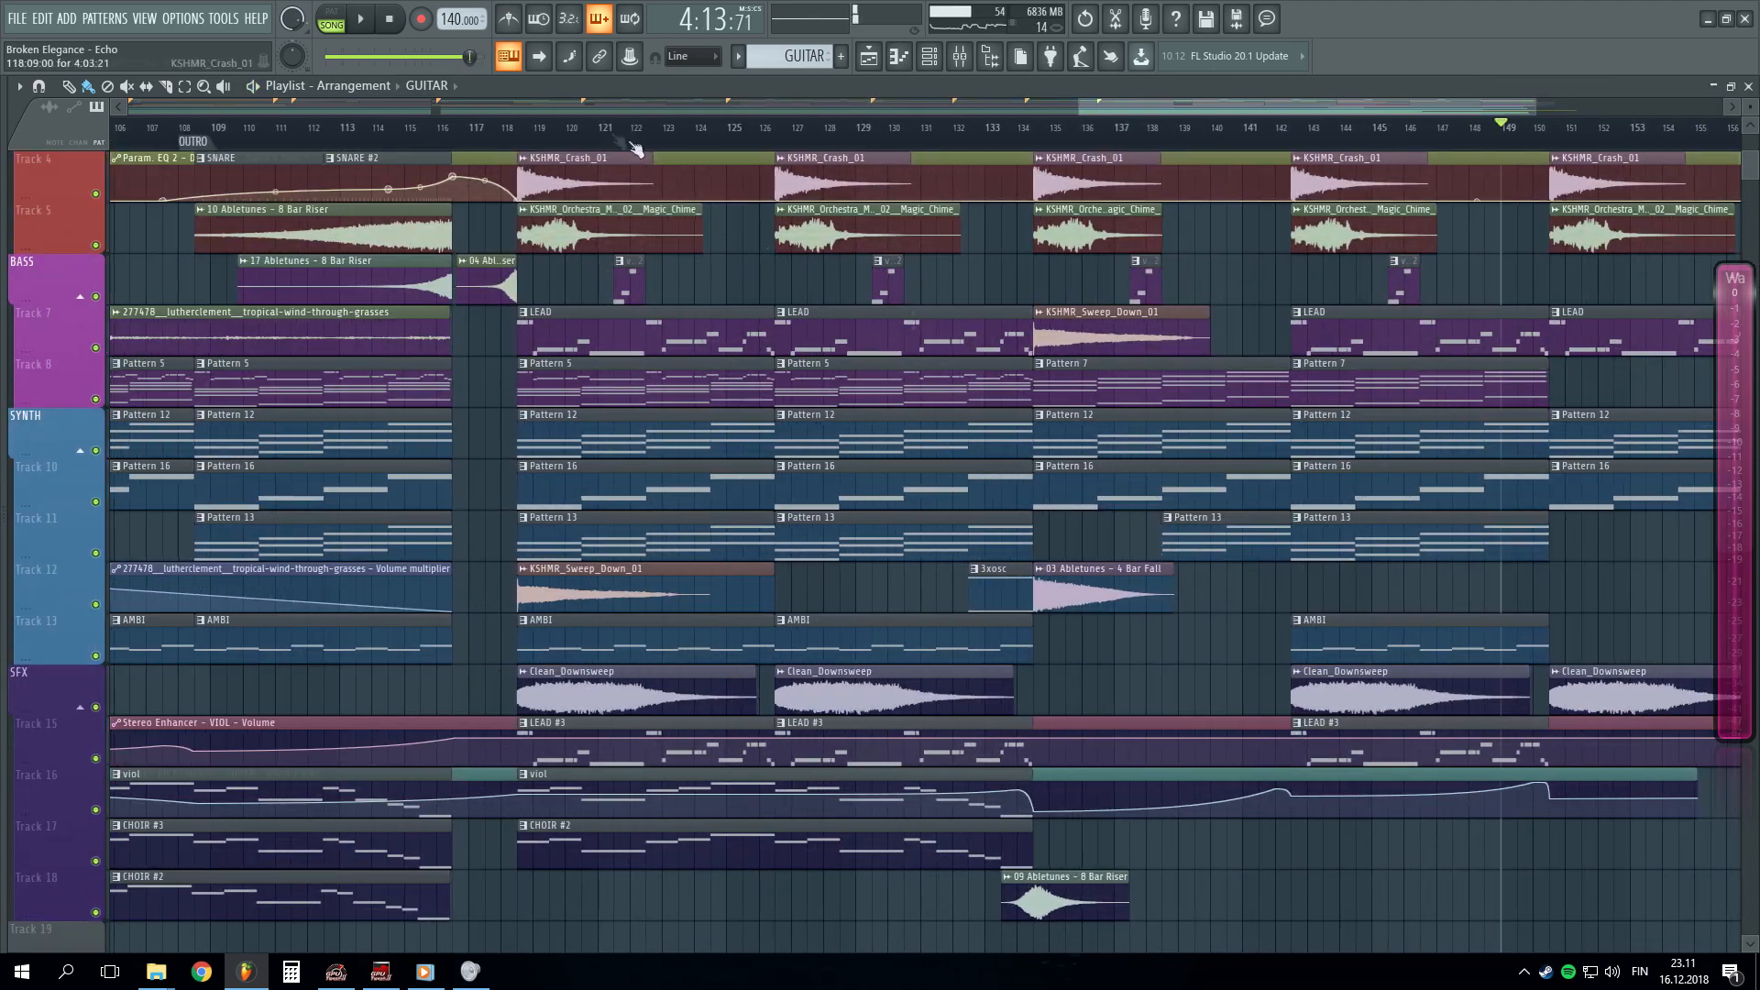
# - Return to about bar 118 and solo Tracks 7 and 15 together to isolate LEAD and LEAD #3
pyautogui.scroll(-4, 532, 400)
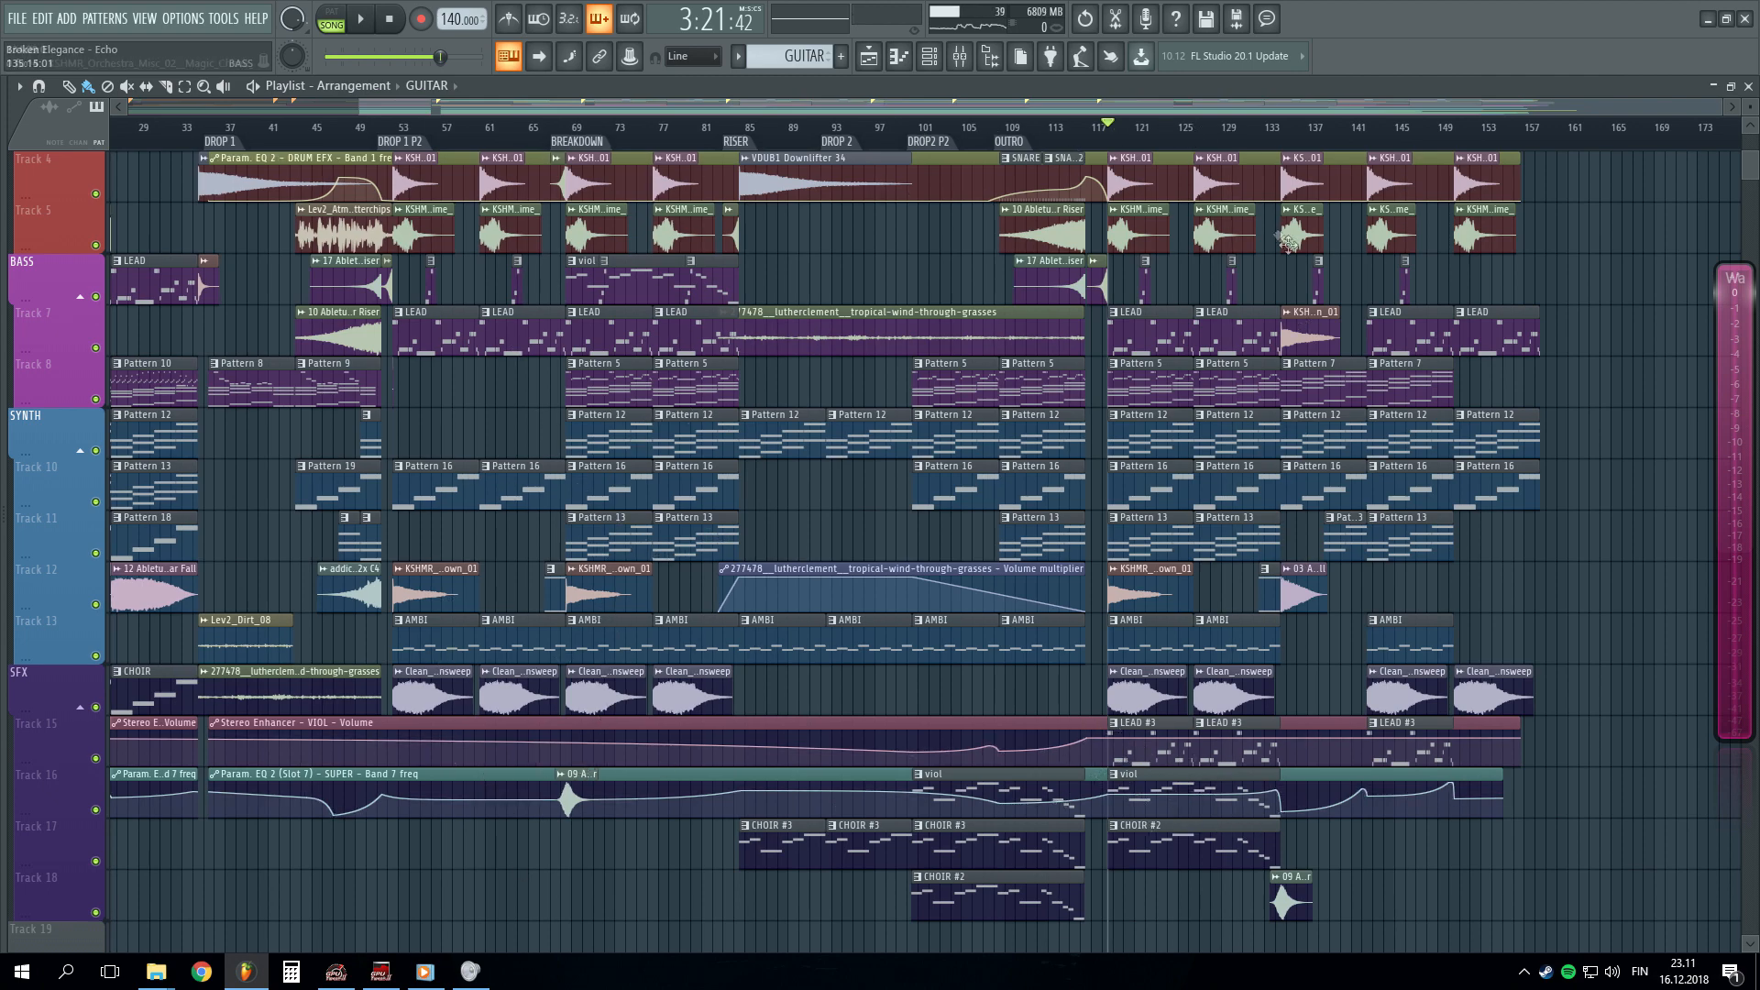
pyautogui.scroll(5, 1242, 147)
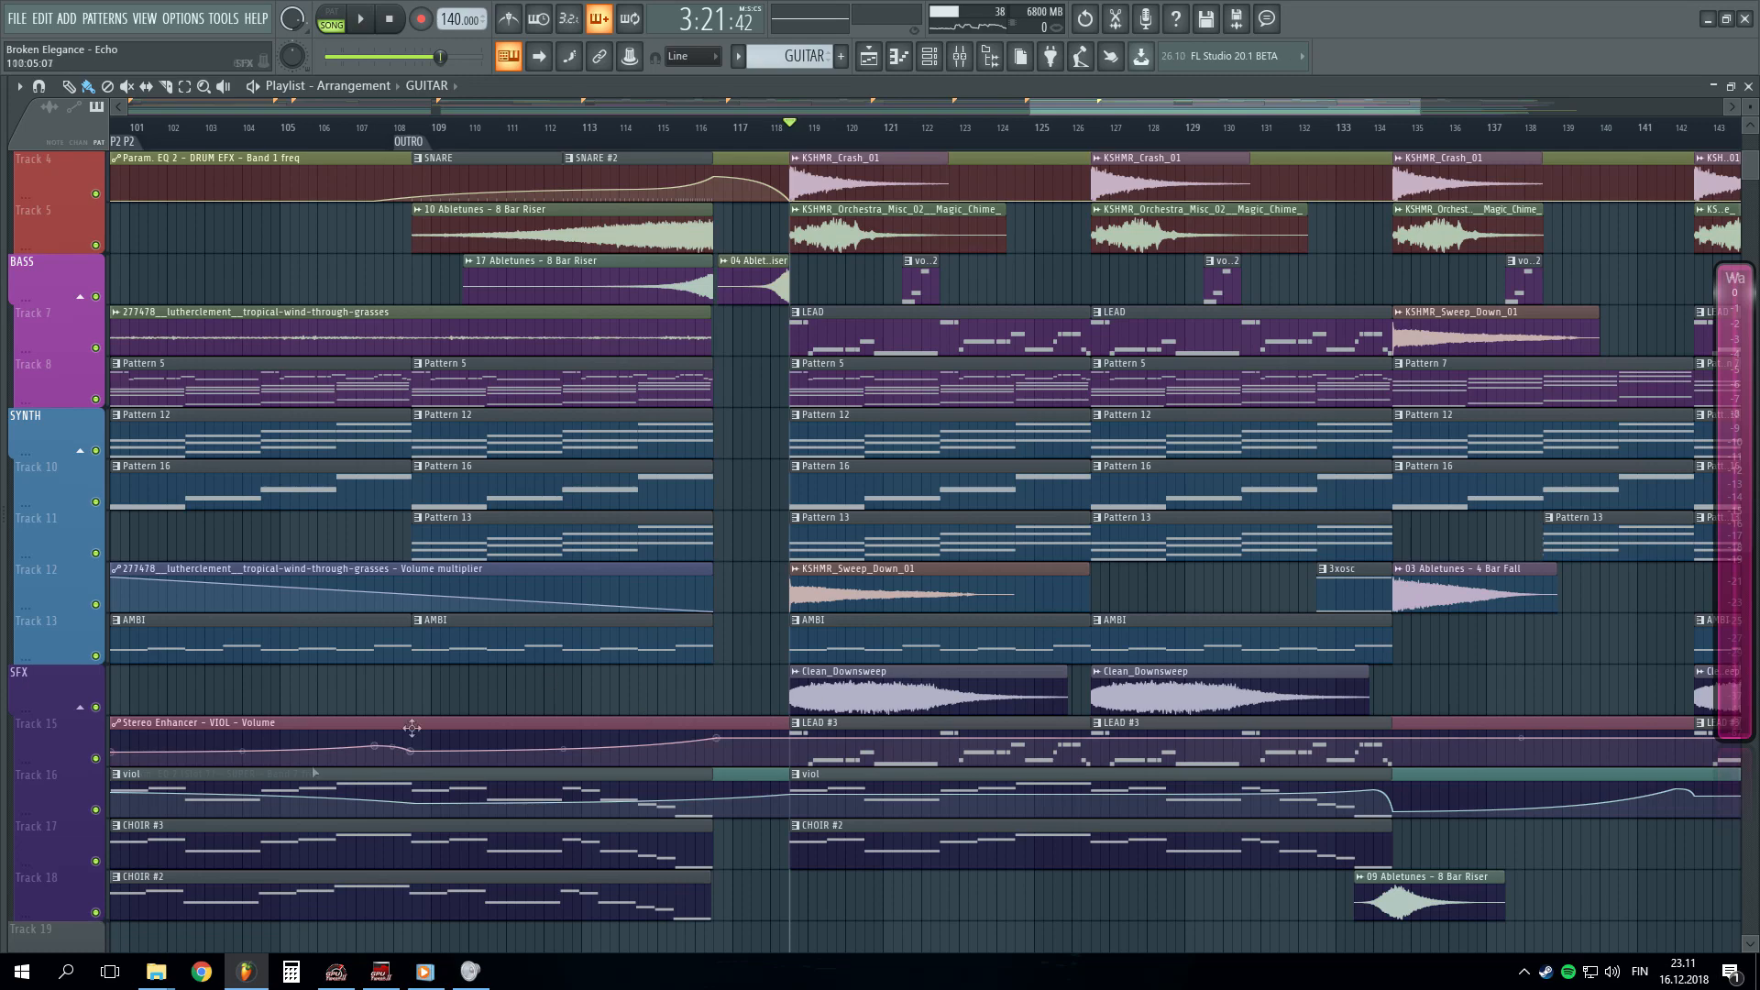
pyautogui.rightClick(107, 763)
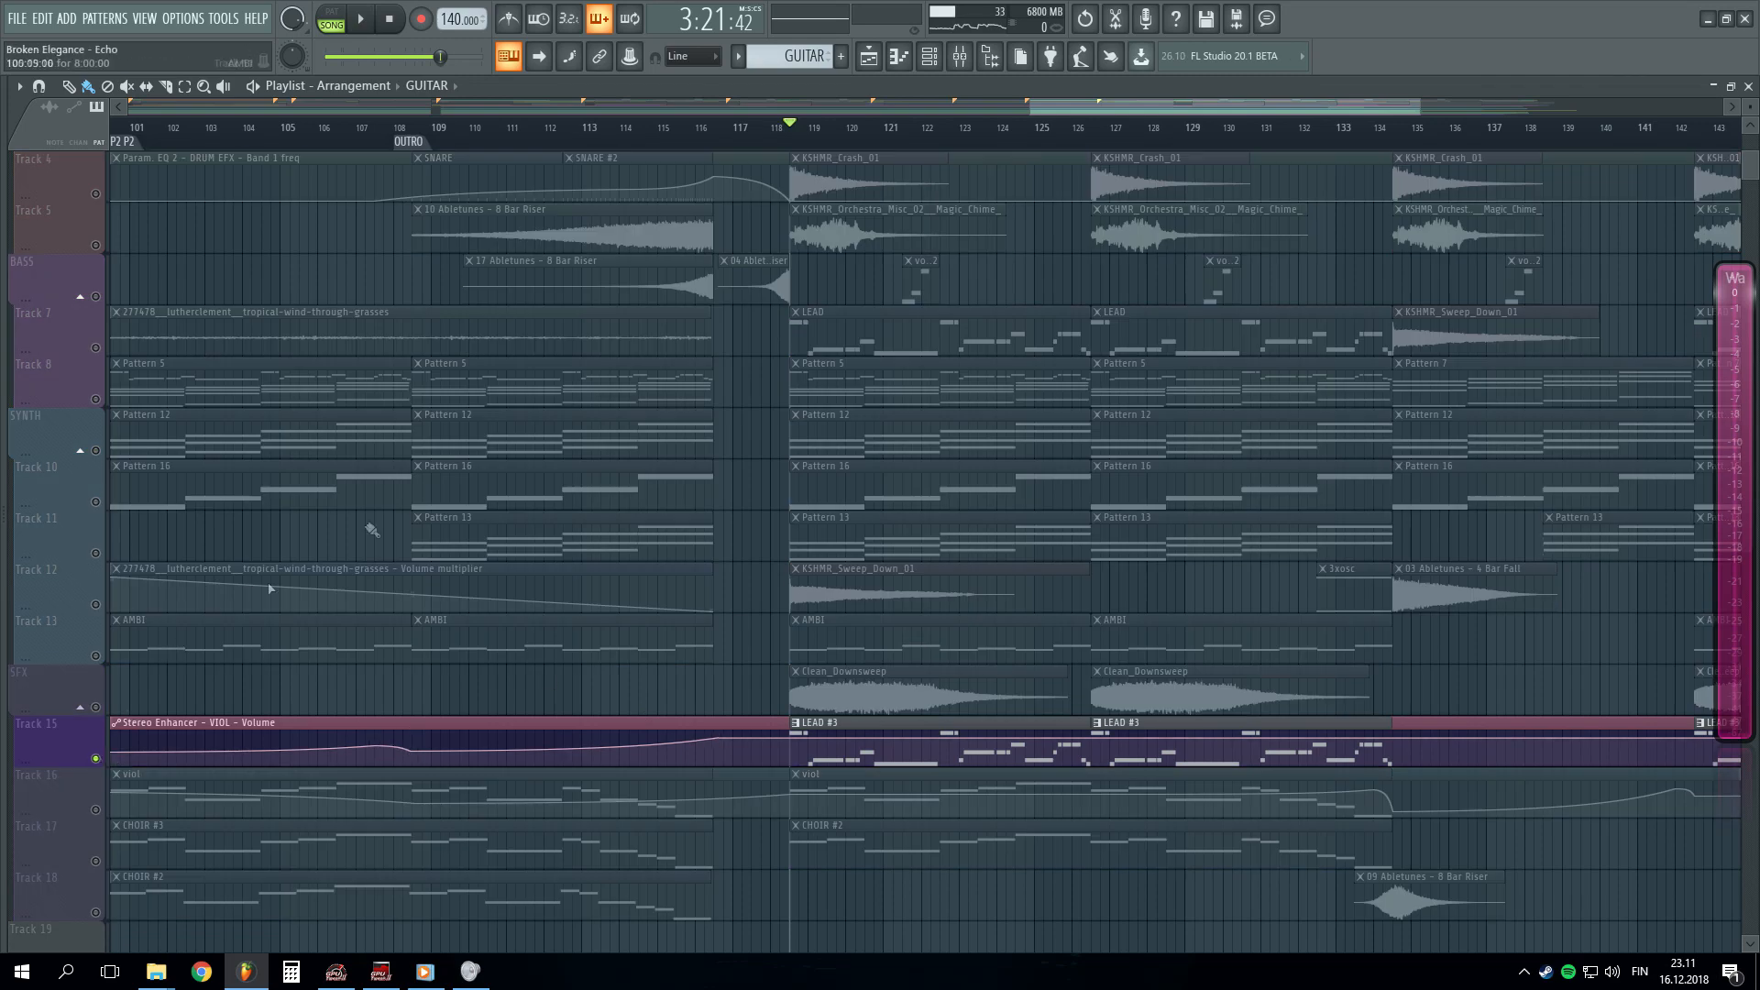
pyautogui.rightClick(108, 354)
pyautogui.scroll(3, 1119, 151)
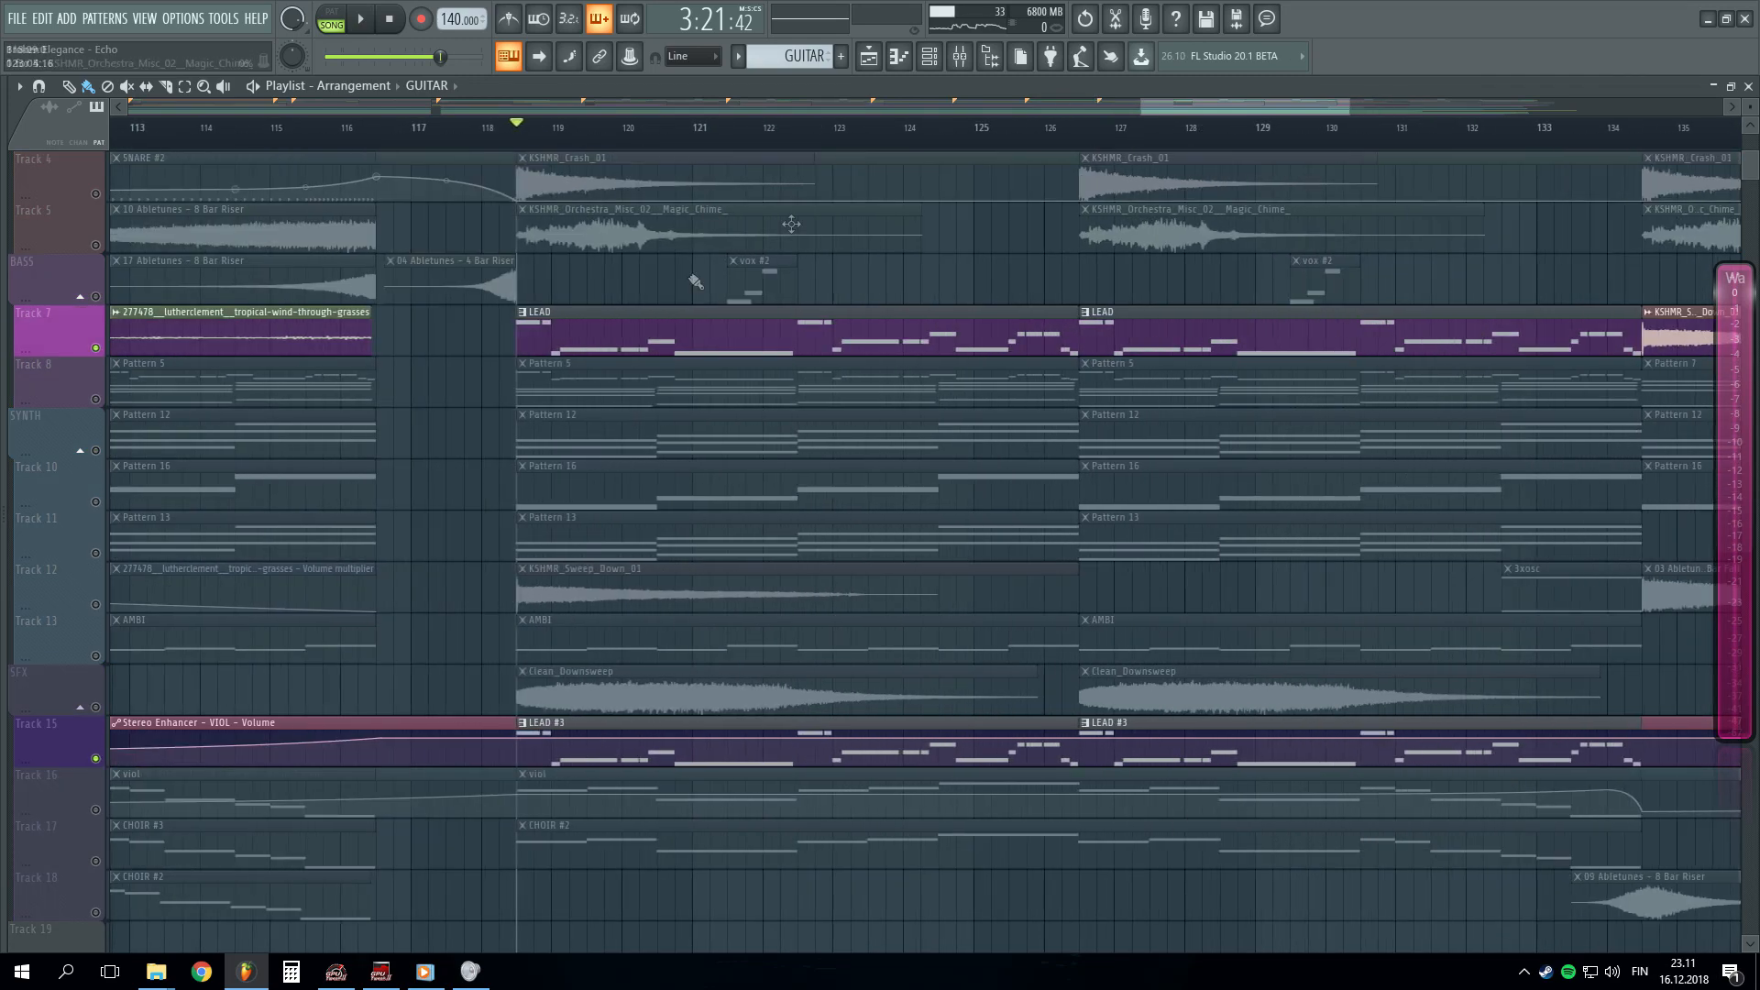
pyautogui.rightClick(105, 354)
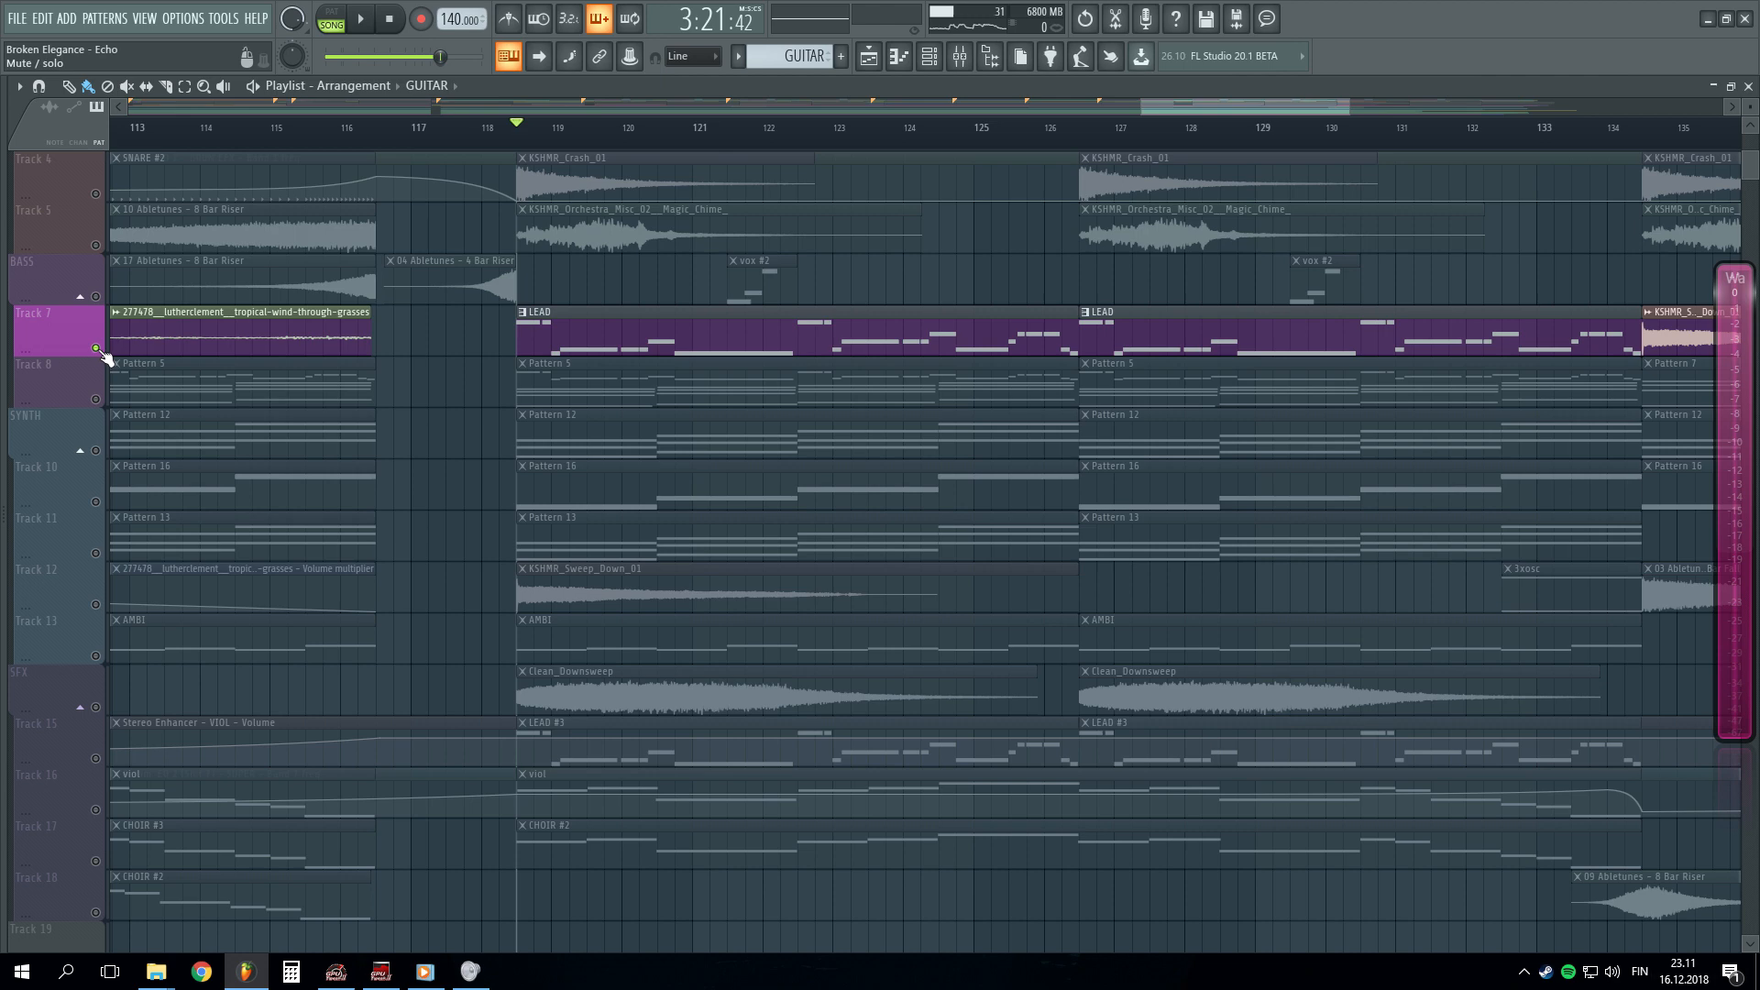
pyautogui.rightClick(96, 760)
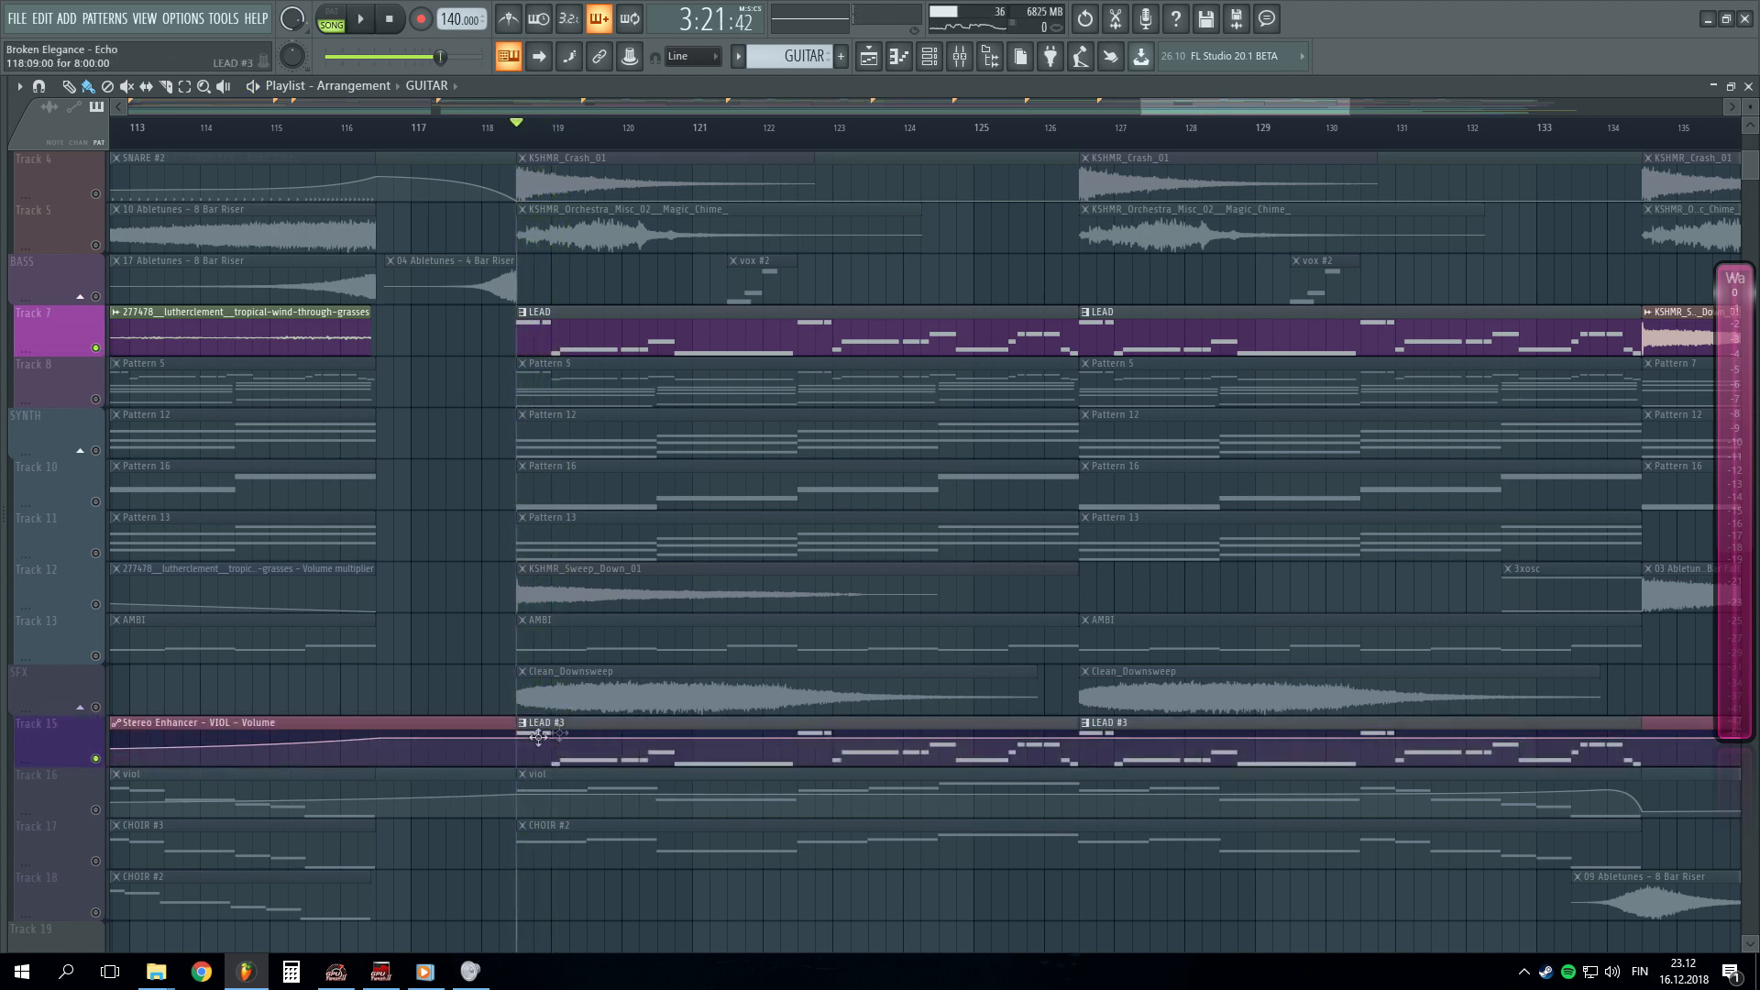
# - Audition the two soloed lead tracks from about bar 118, stop playback and unsolo them
pyautogui.press('space')
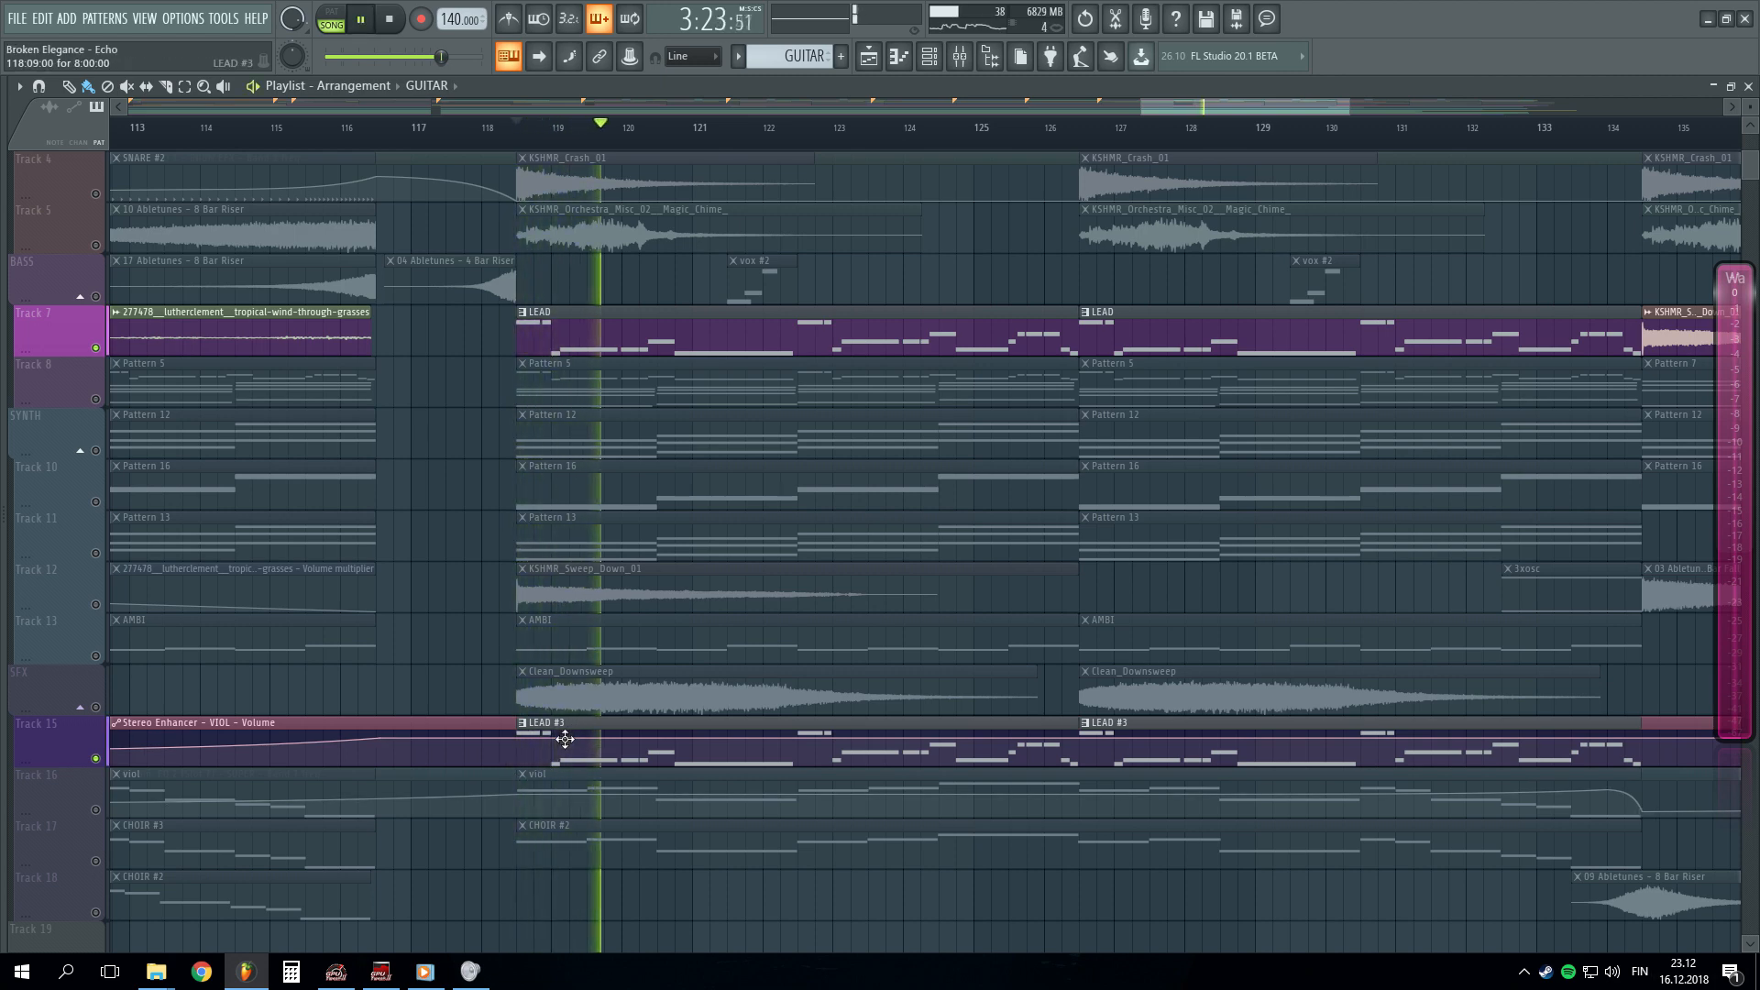
pyautogui.scroll(-2, 733, 143)
pyautogui.scroll(-5, 733, 142)
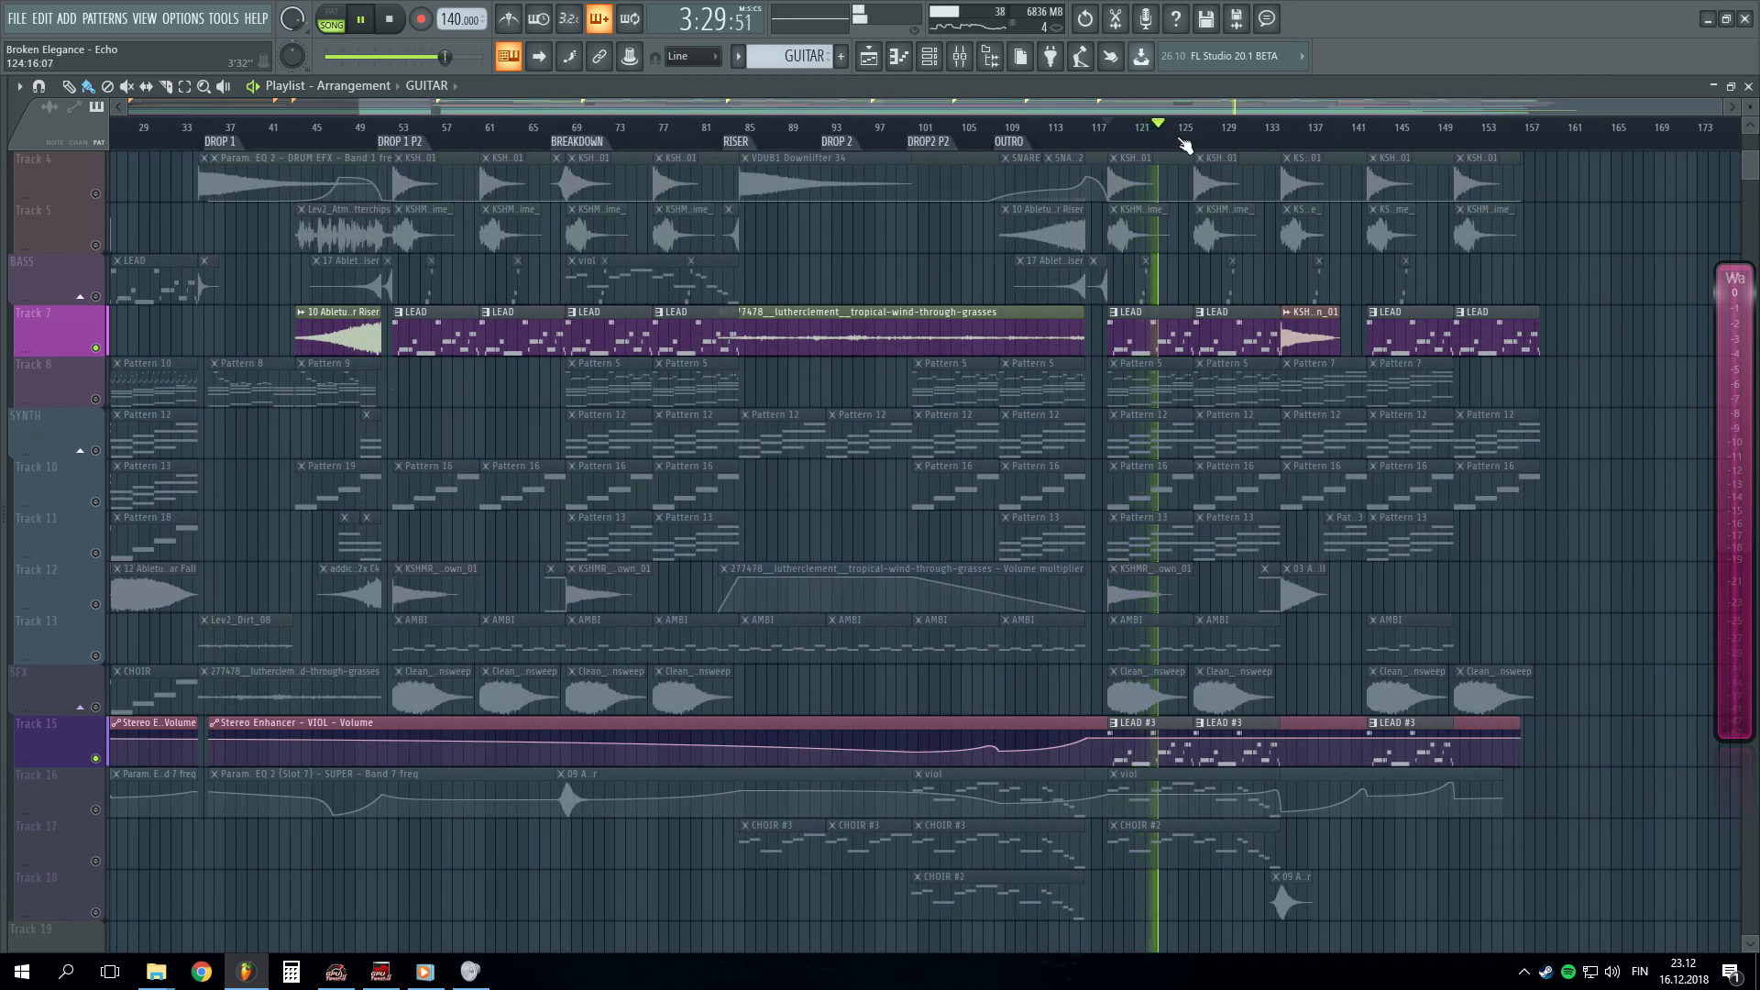
pyautogui.scroll(4, 1182, 138)
pyautogui.press('space')
pyautogui.rightClick(98, 759)
pyautogui.rightClick(97, 759)
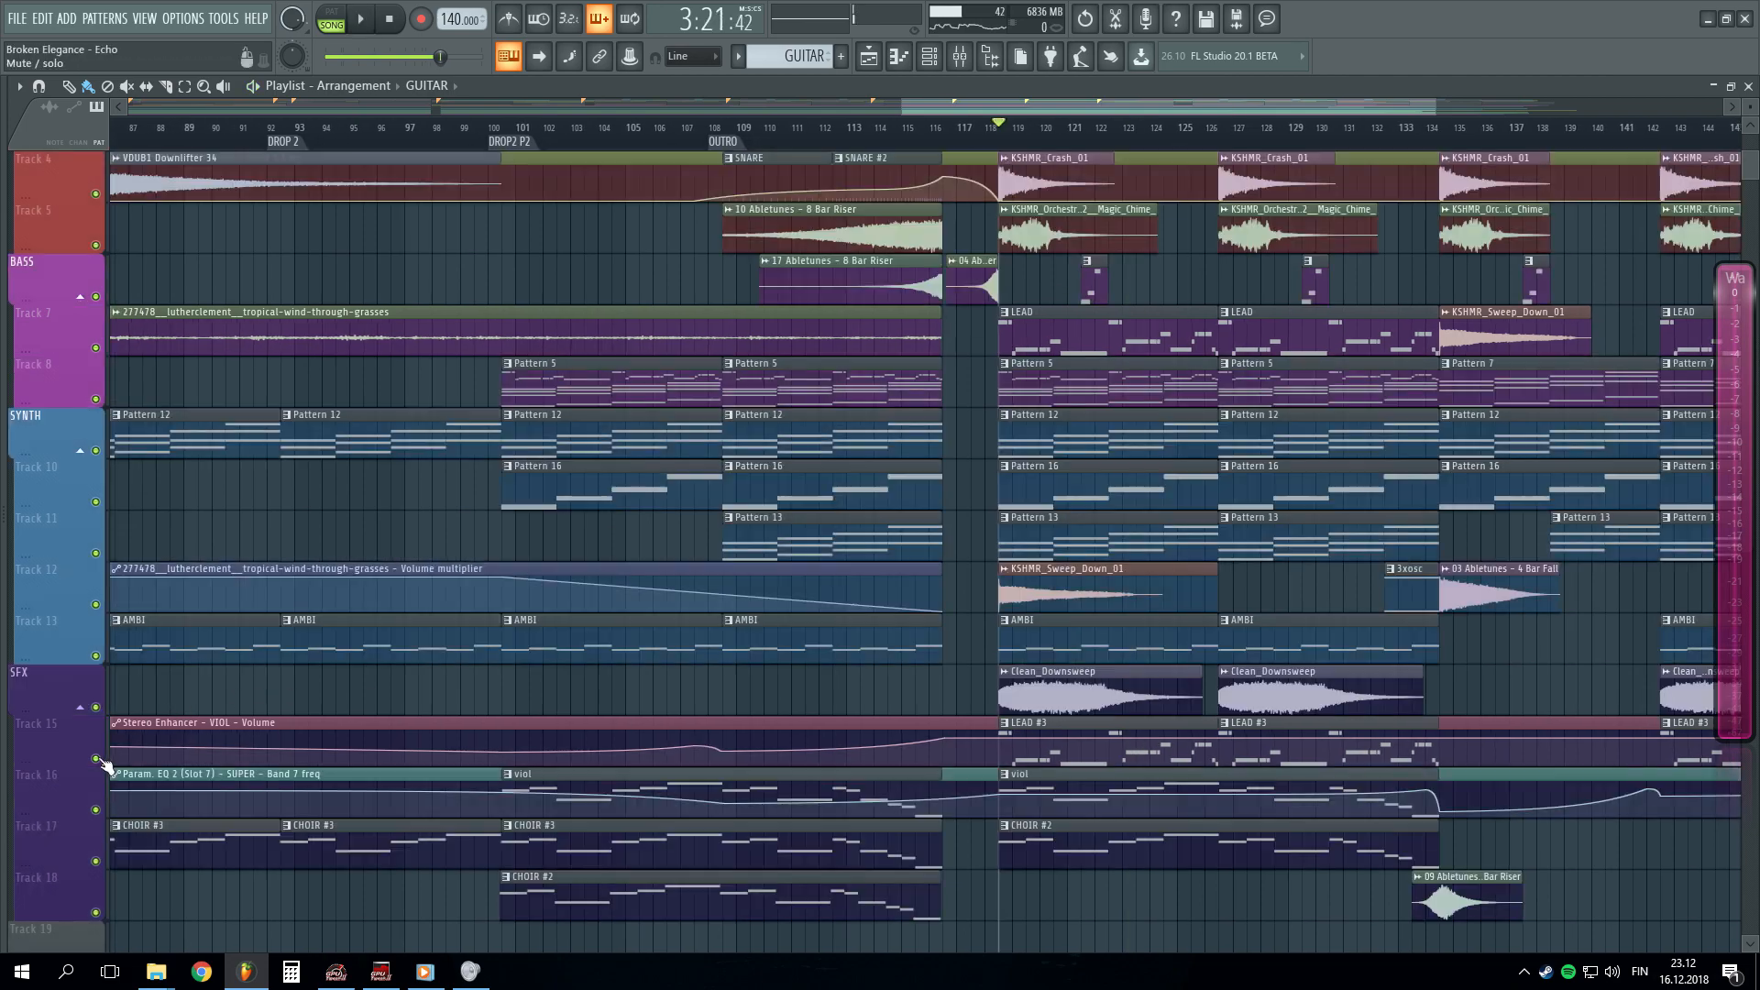
pyautogui.scroll(-1, 1024, 137)
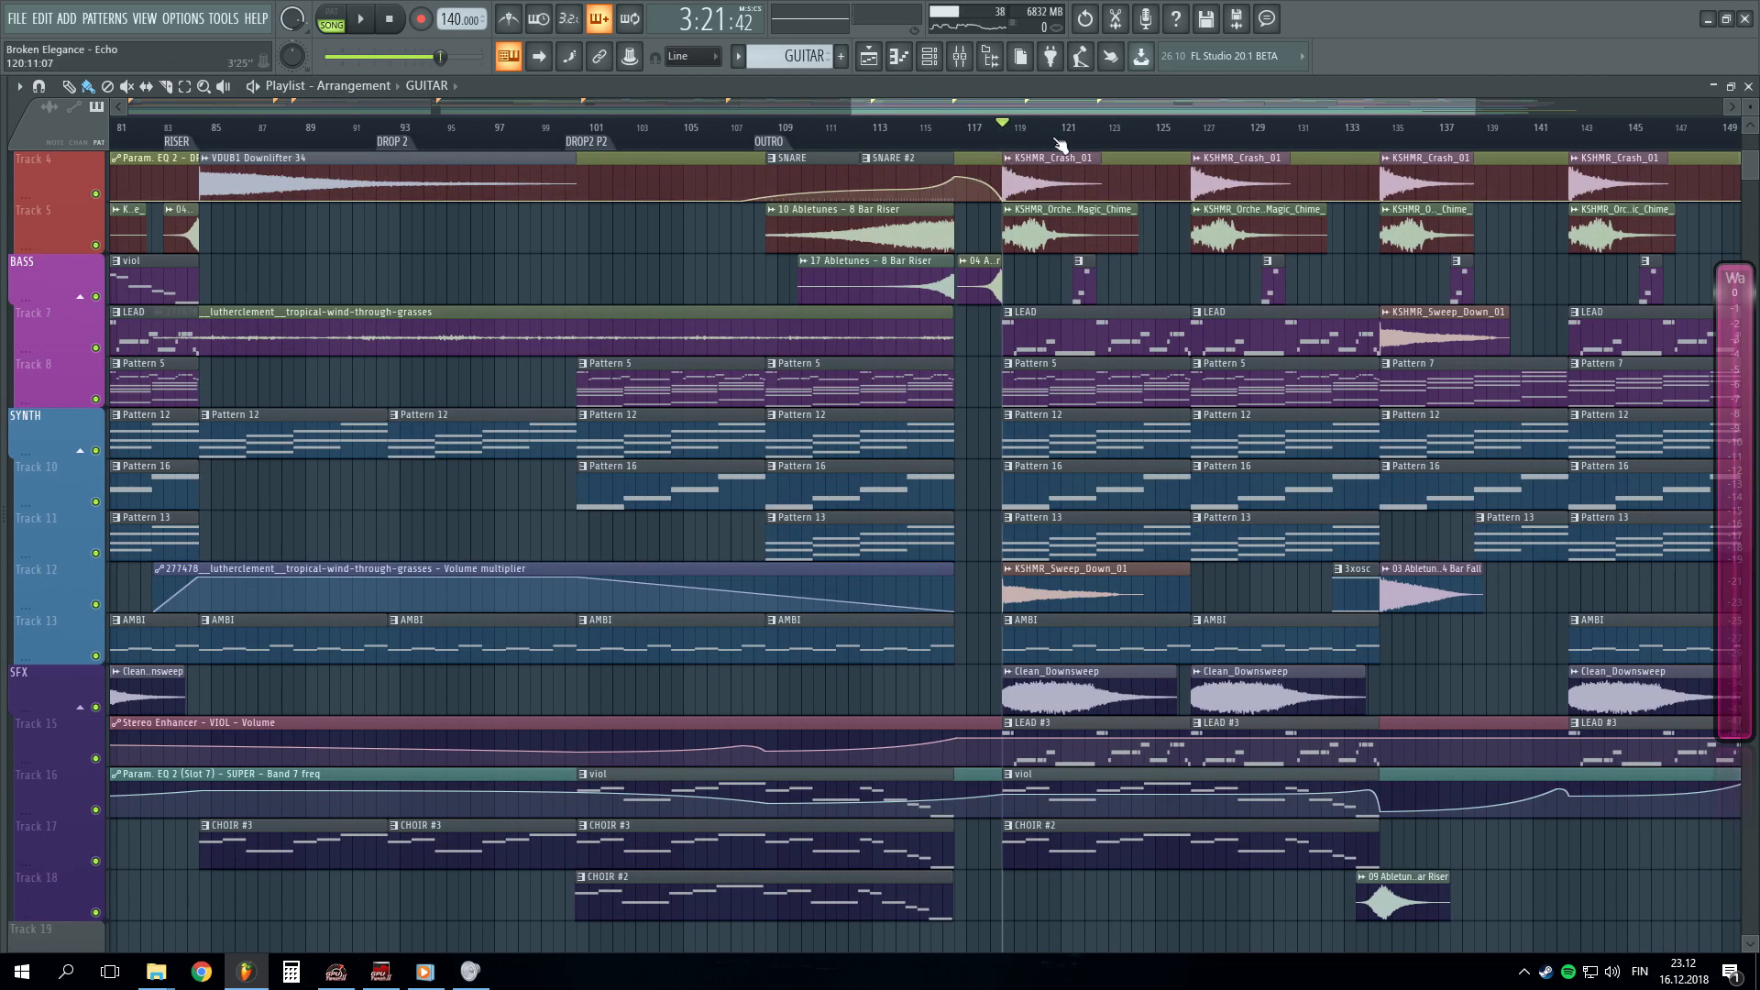
# - Play the final section briefly from about bar 118 and stop playback
pyautogui.scroll(-2, 1060, 145)
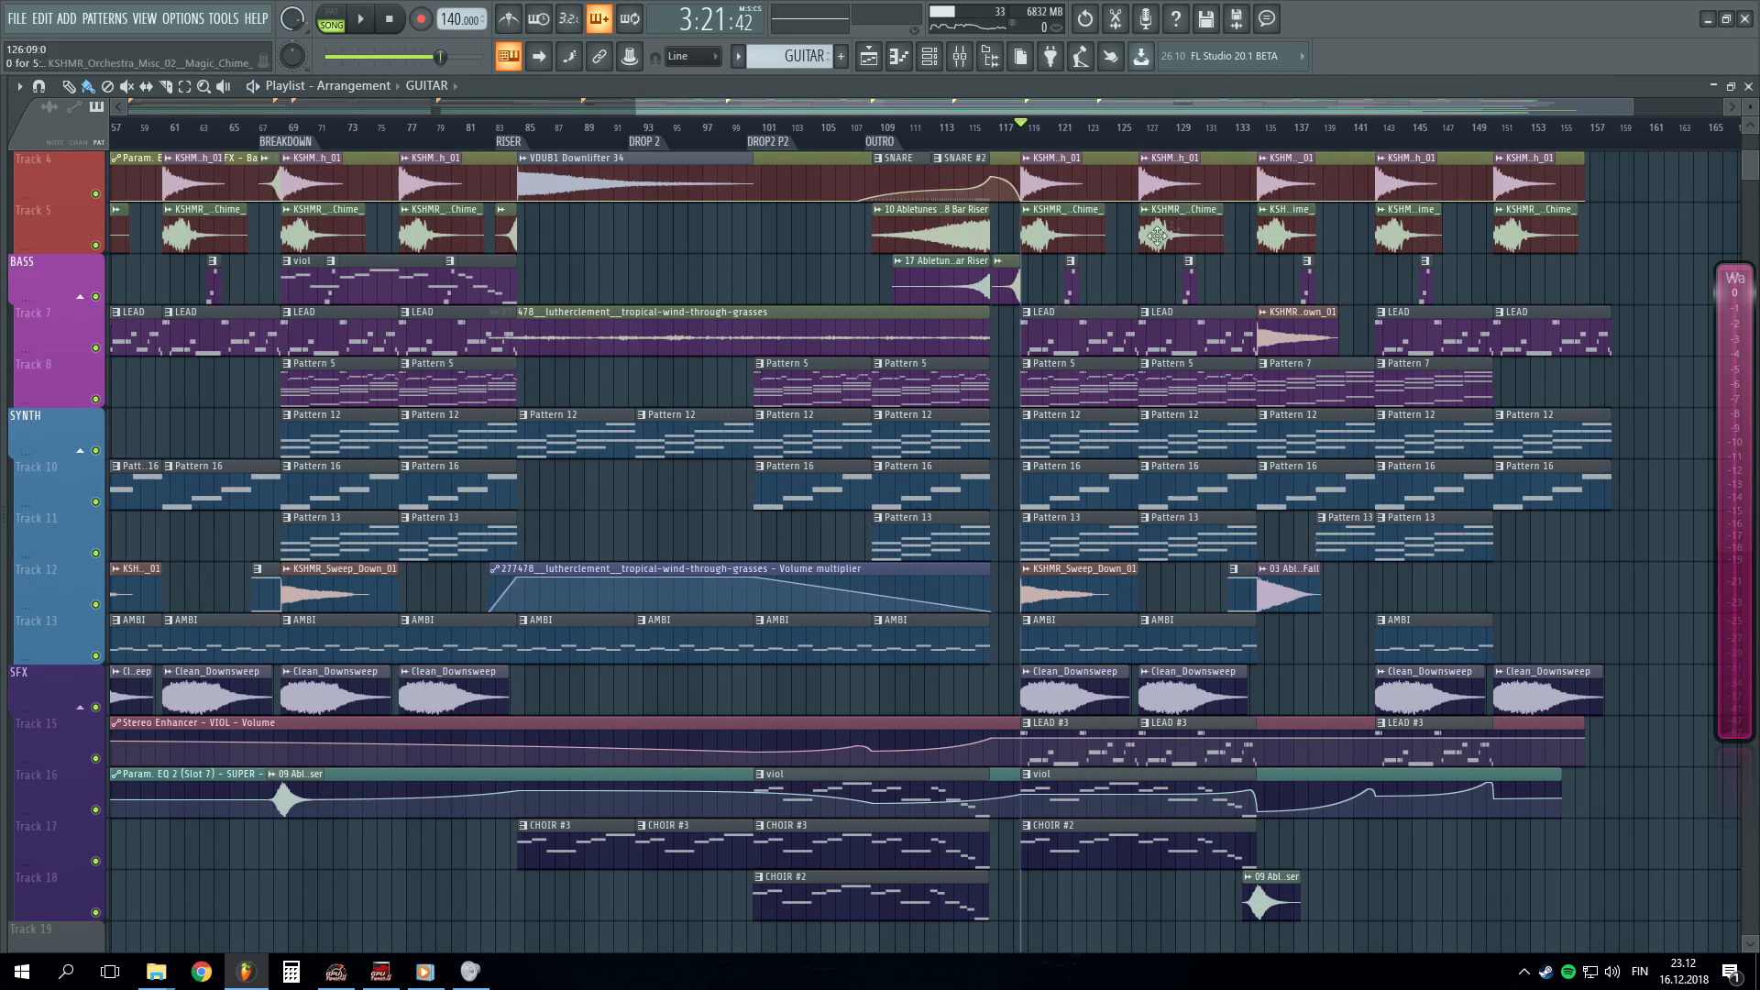
pyautogui.scroll(4, 1219, 152)
pyautogui.press('space')
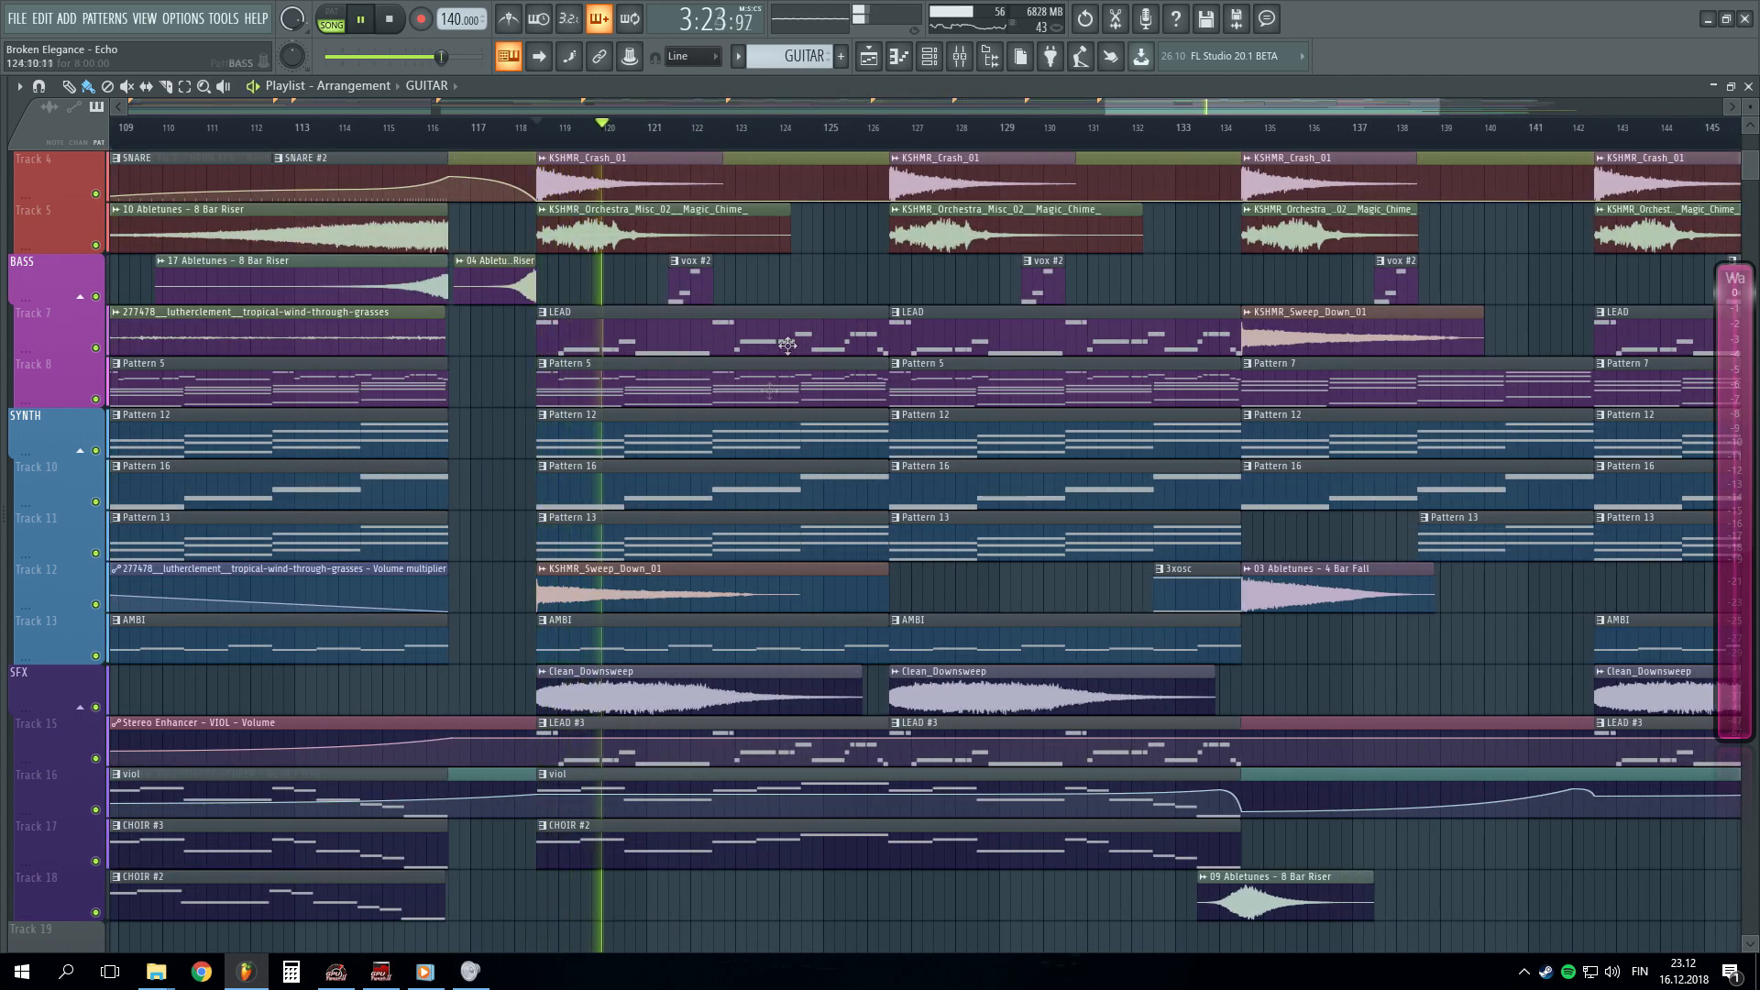
pyautogui.scroll(-3, 766, 129)
pyautogui.press('space')
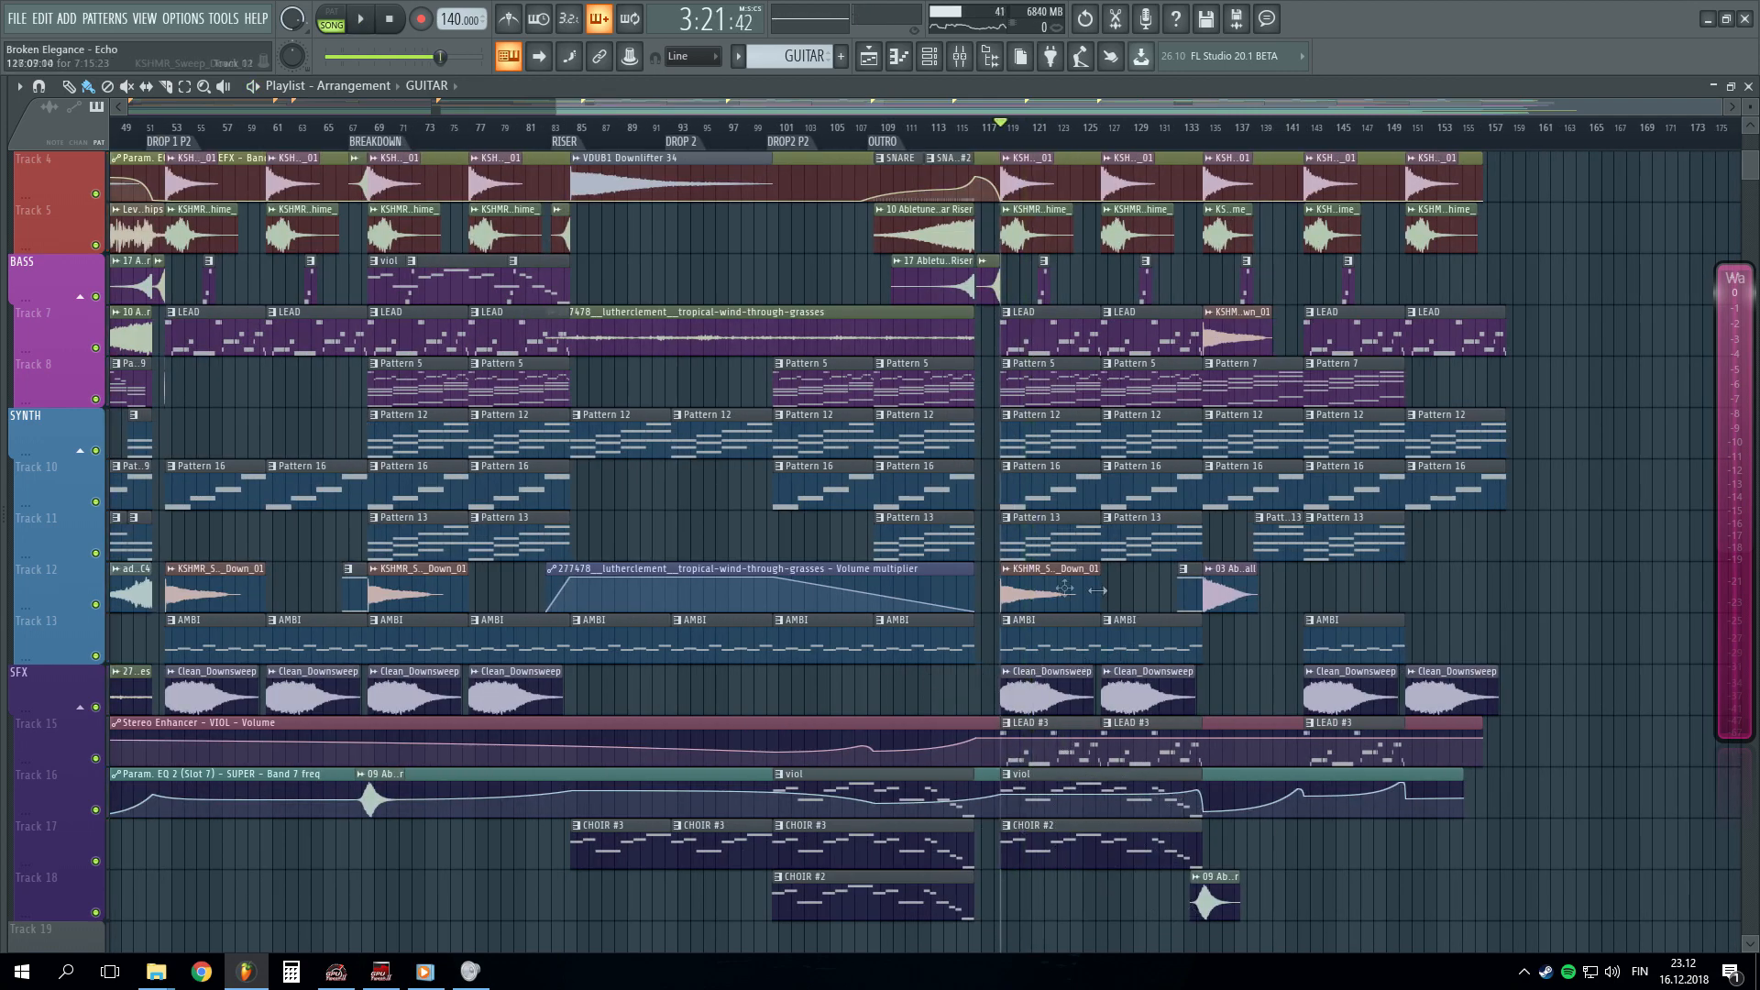
# - Look over the whole arrangement from the drum tracks down to the automation clips and back
pyautogui.scroll(1, 1140, 543)
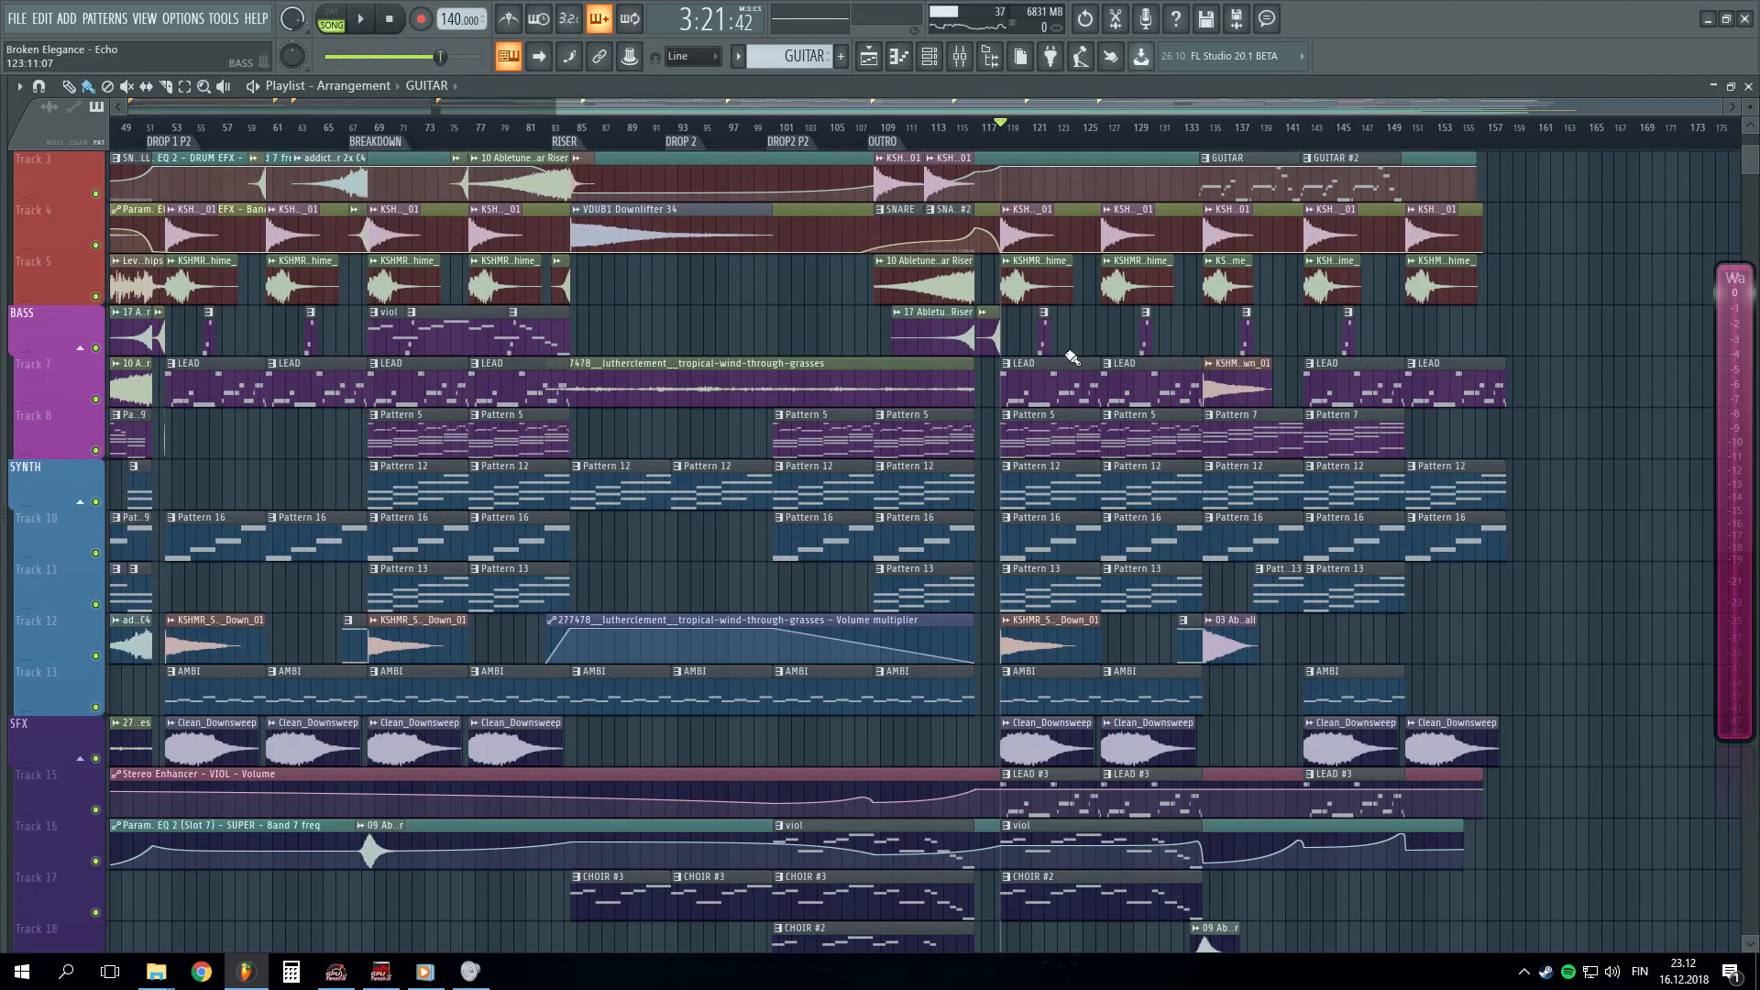
pyautogui.scroll(-3, 1145, 120)
pyautogui.scroll(-8, 1495, 503)
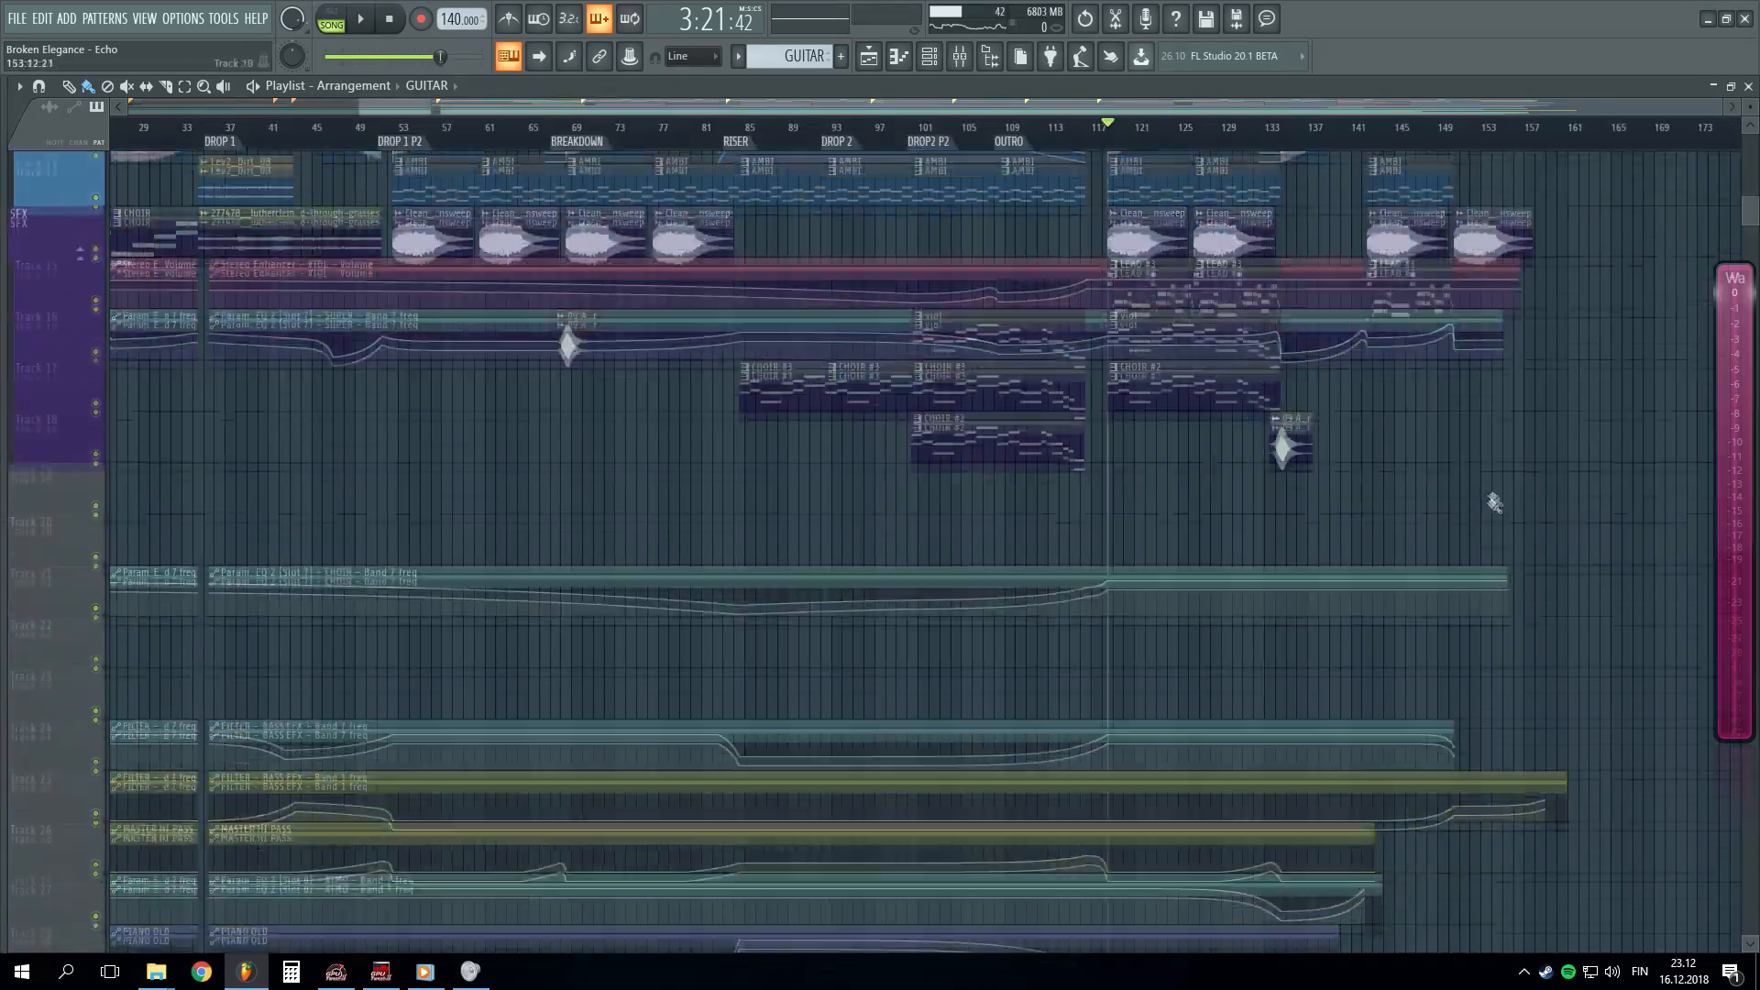
pyautogui.scroll(12, 1494, 503)
pyautogui.scroll(-2, 1210, 146)
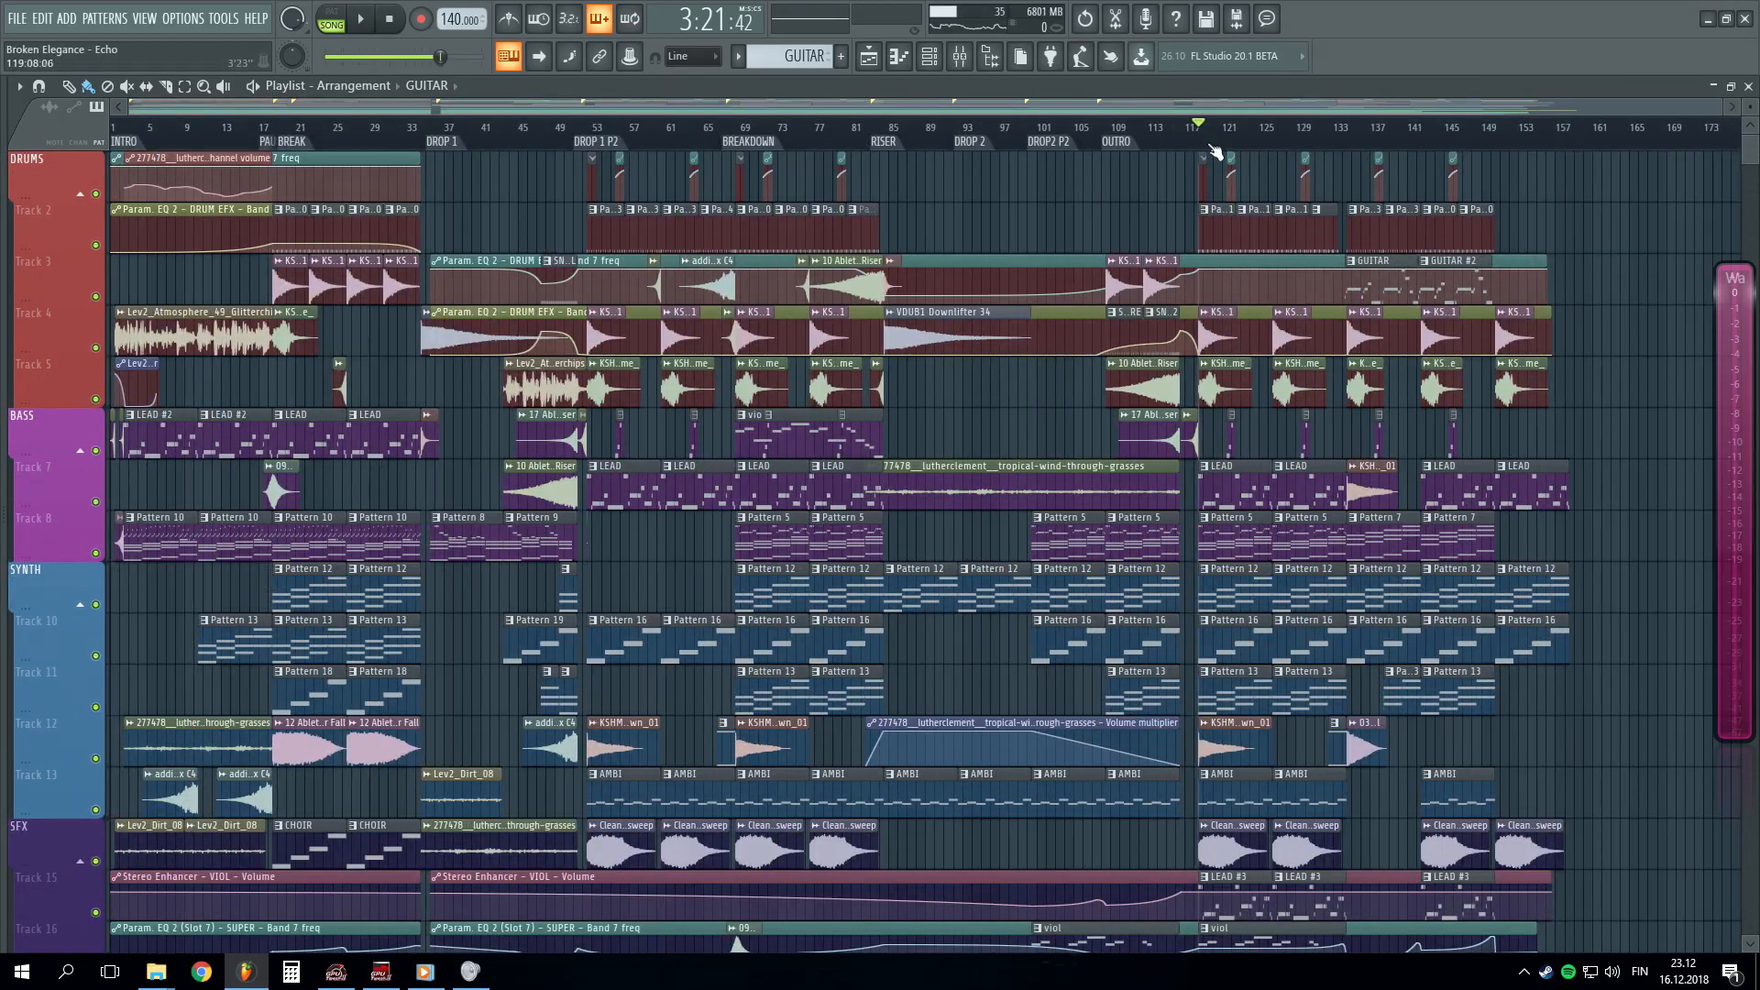
# - Show the mixer with the INSTR MIX track selected and move the song position to about bar 70
pyautogui.press('F9')
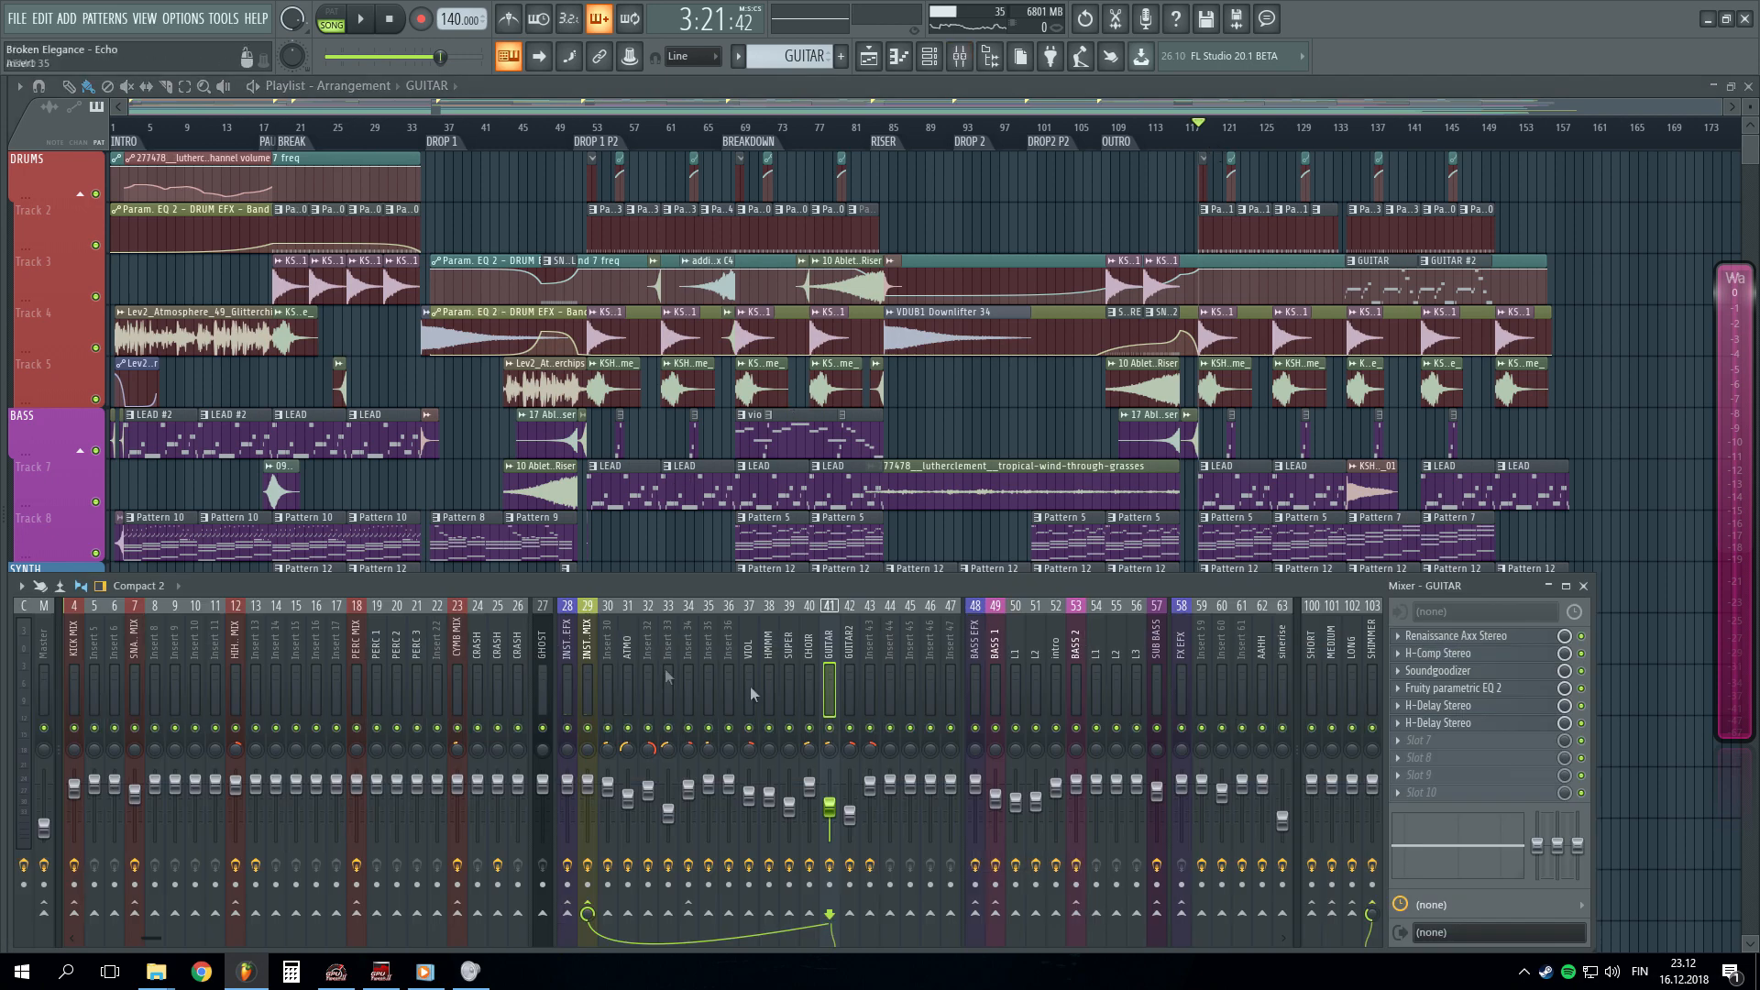
pyautogui.click(594, 686)
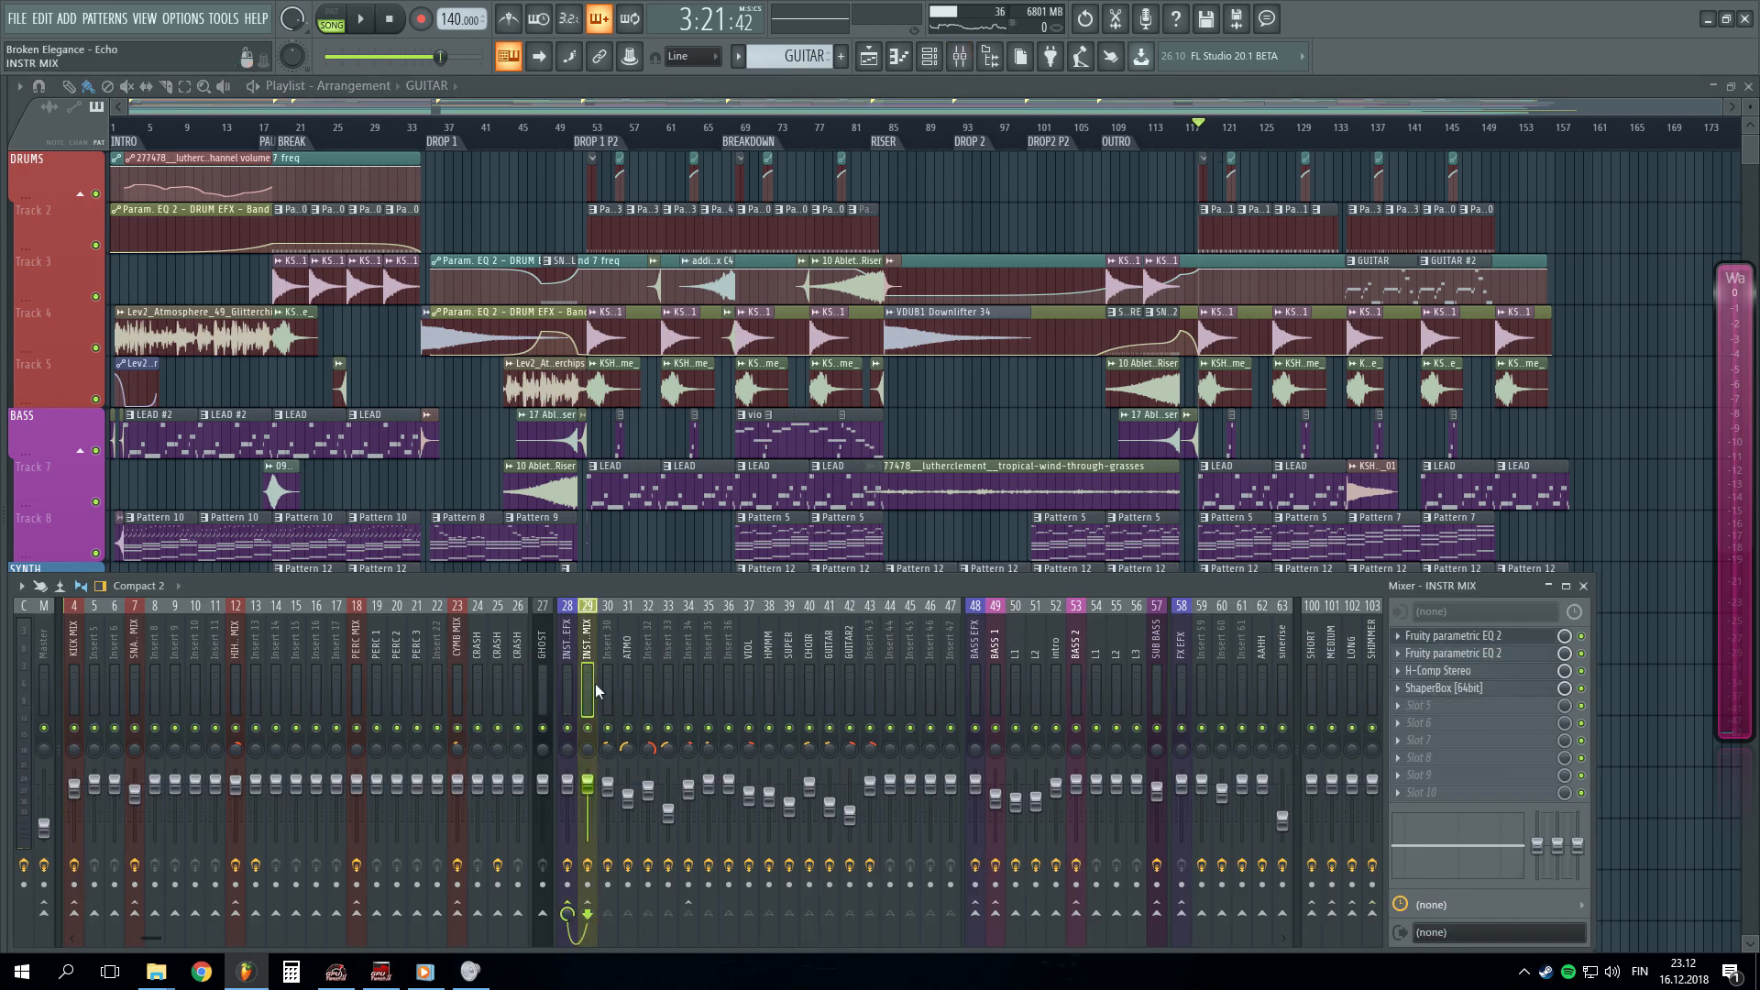
pyautogui.click(752, 128)
pyautogui.press('F9')
pyautogui.press('F9')
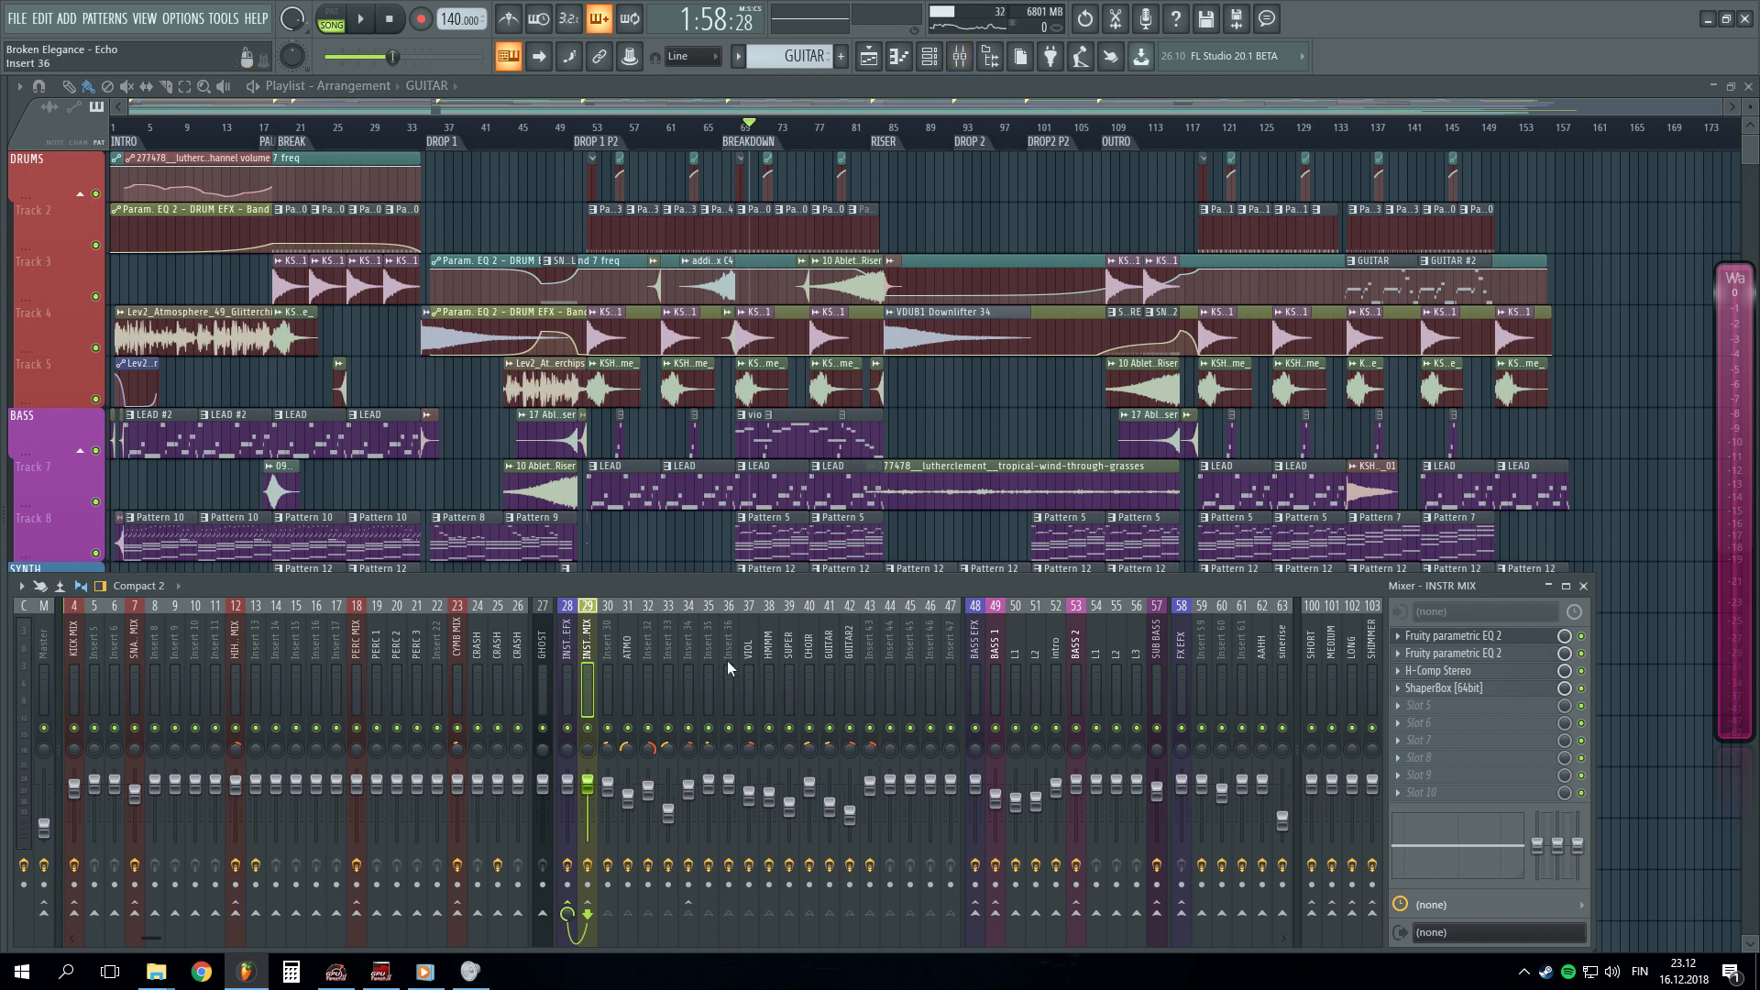
# - Check the ATMO effects chain, and inspect the ShaperBox sidechain curve on Insert 30 before closing it
pyautogui.click(629, 685)
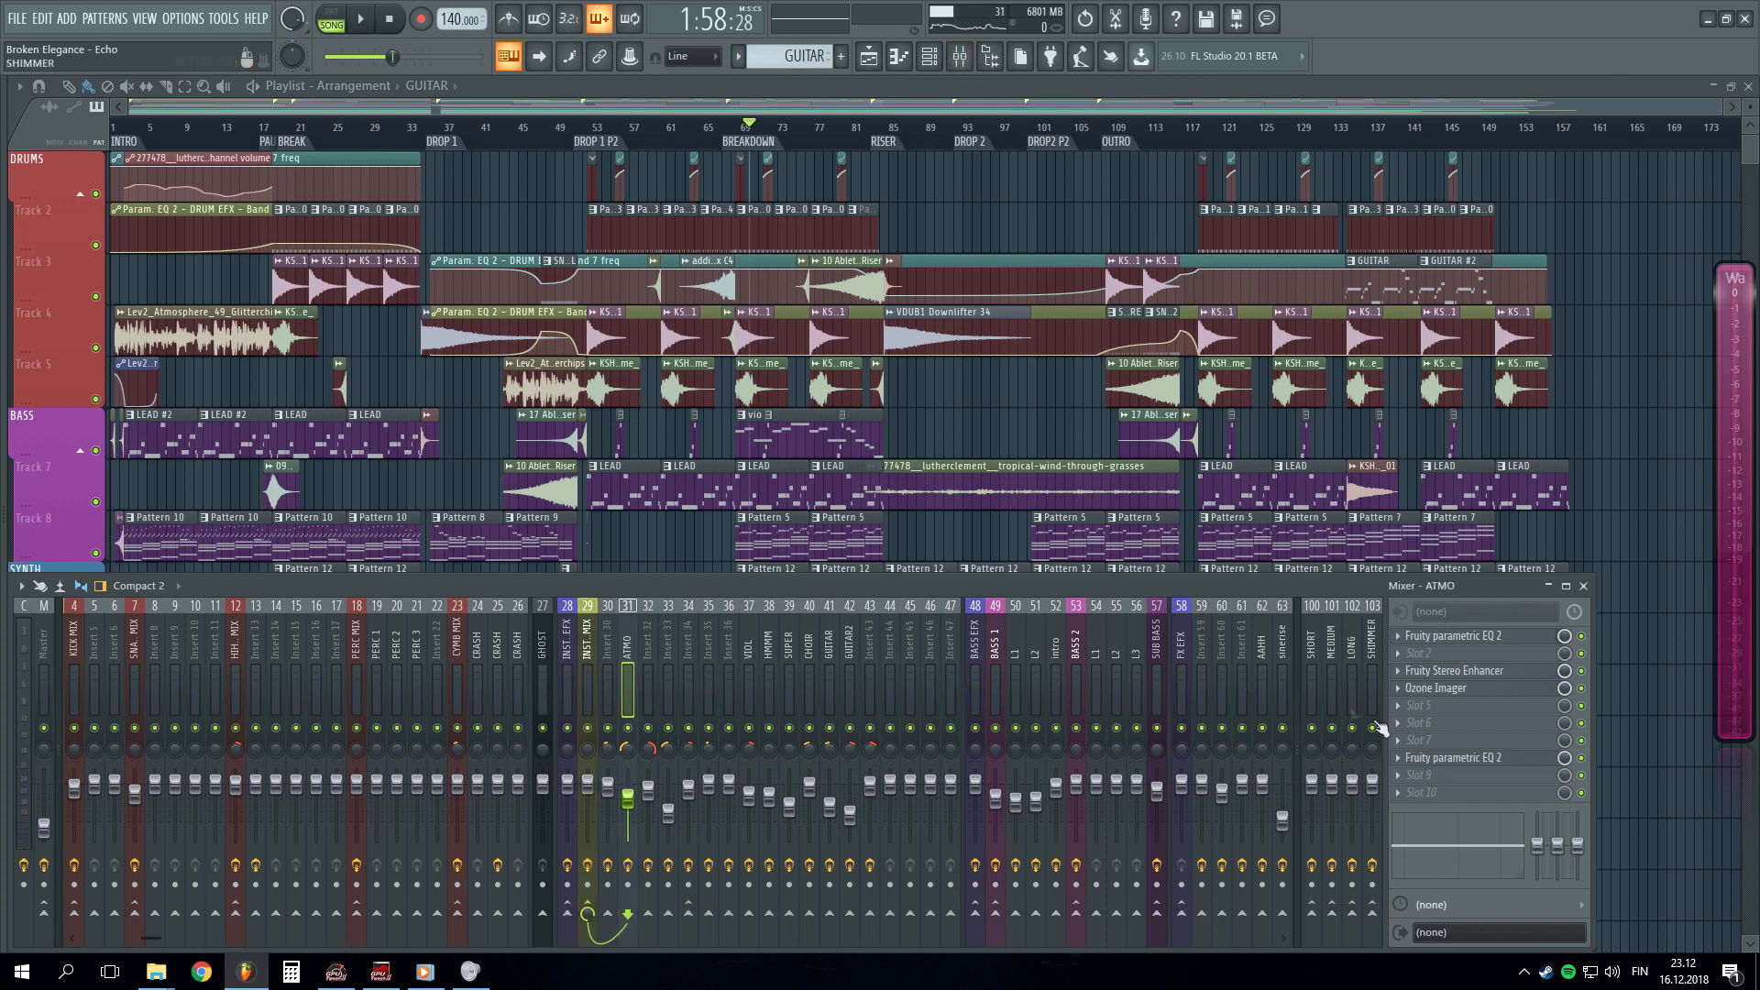
pyautogui.click(614, 680)
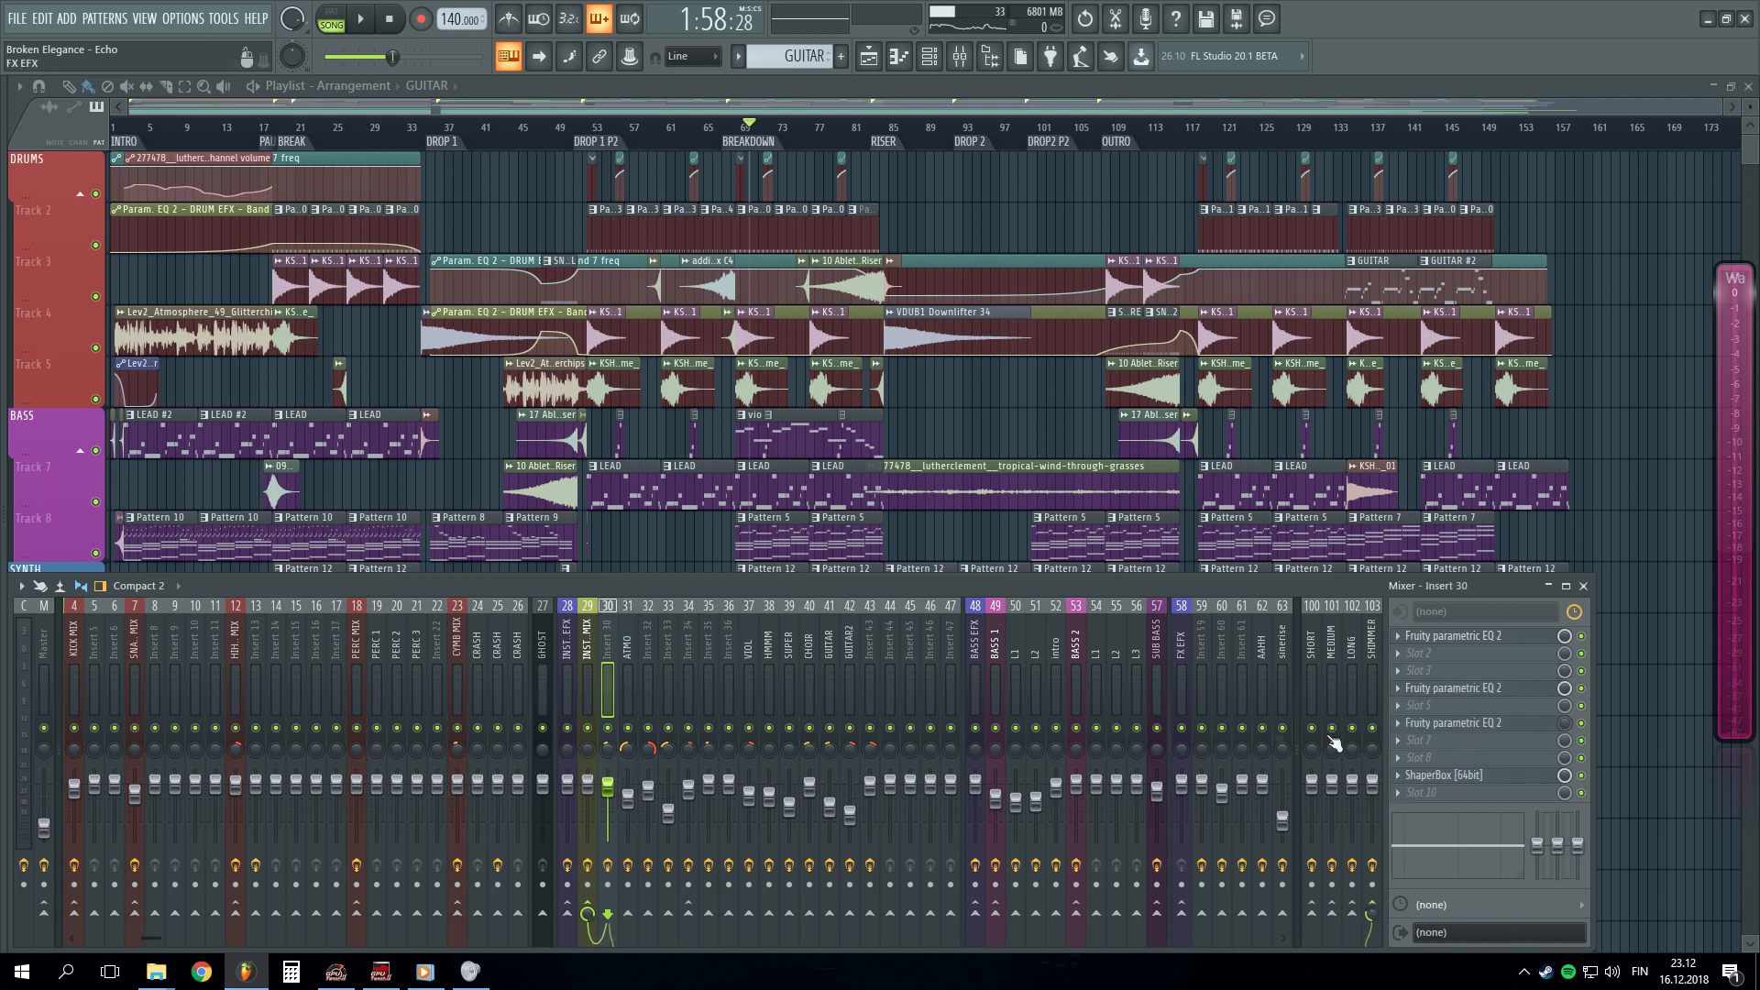
pyautogui.click(1483, 776)
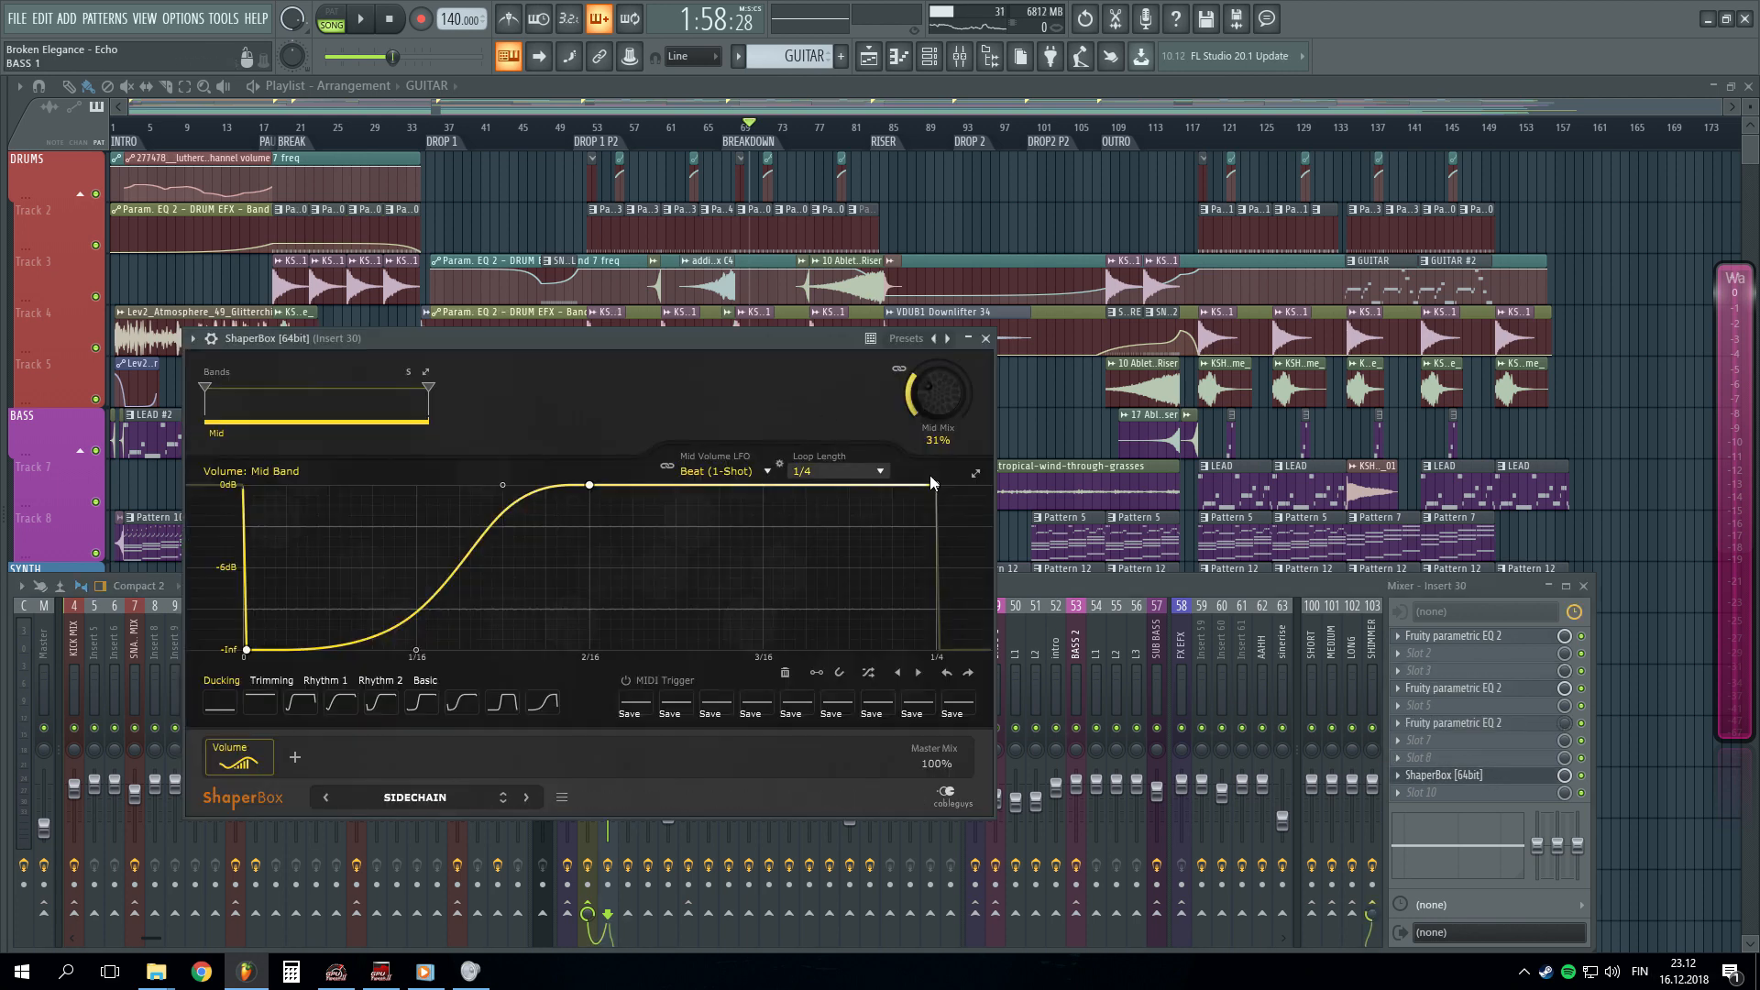
pyautogui.click(986, 339)
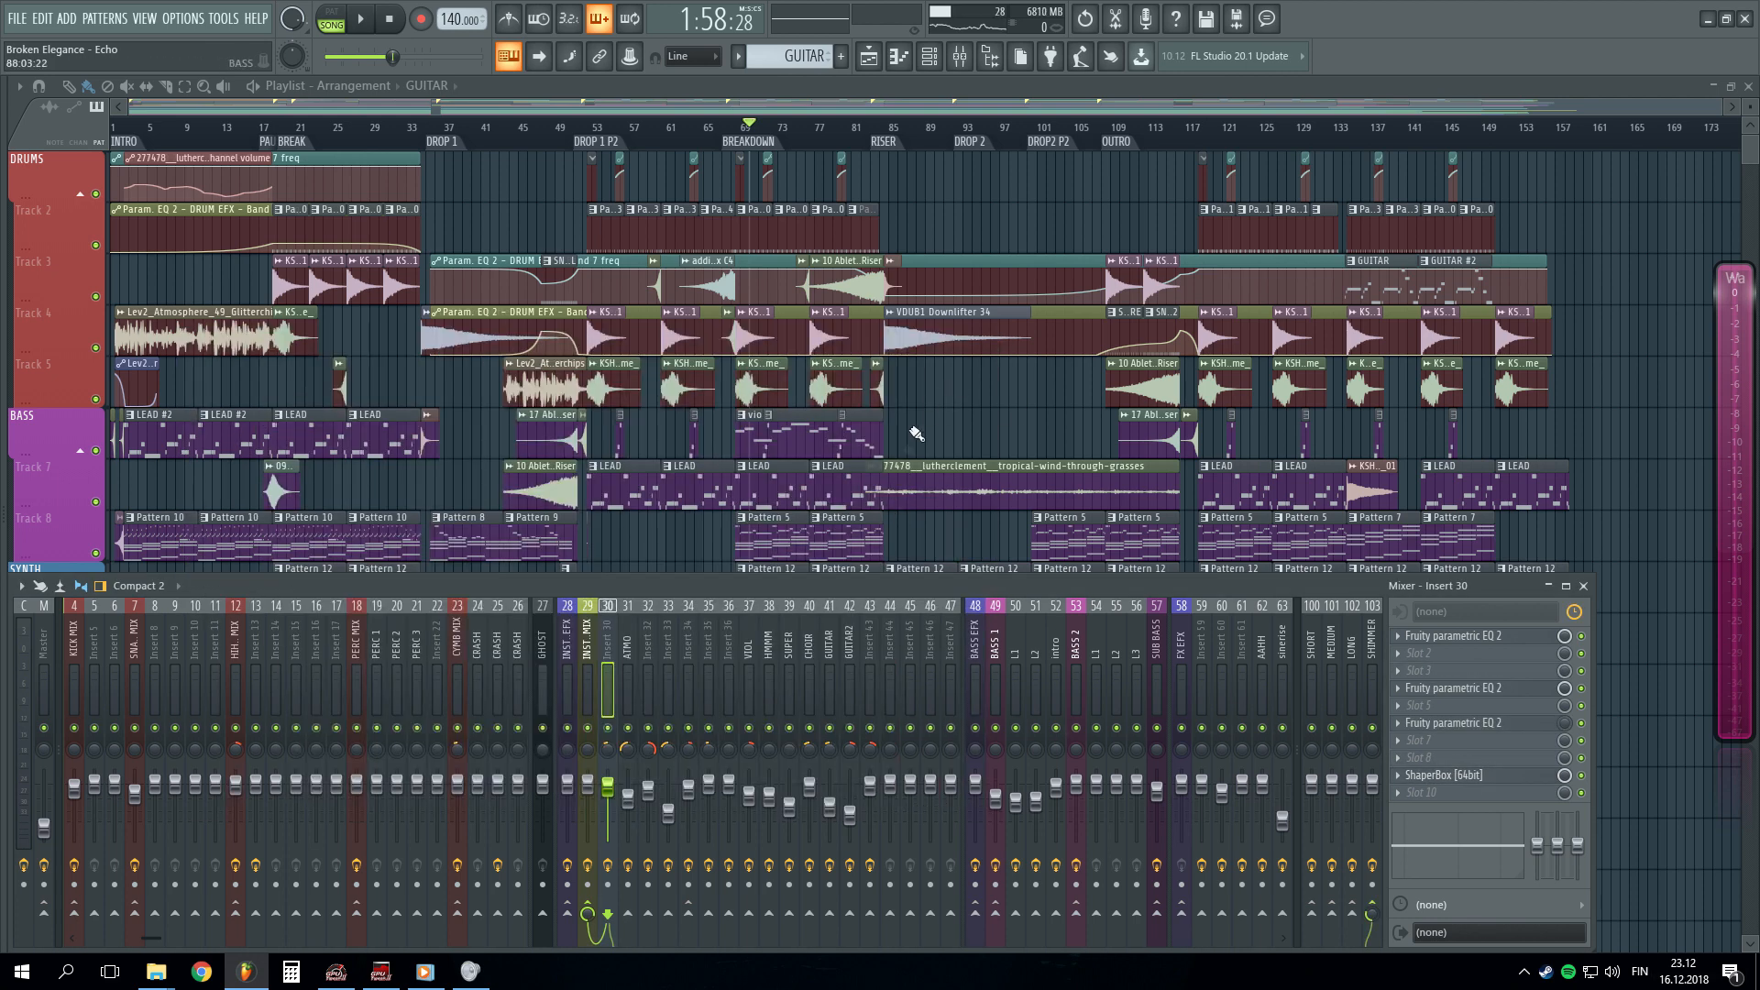
# - Review the CHOIR and SUPER effects chains, and inspect the ShaperBox sidechain curve on SUB BASS before closing it
pyautogui.click(810, 678)
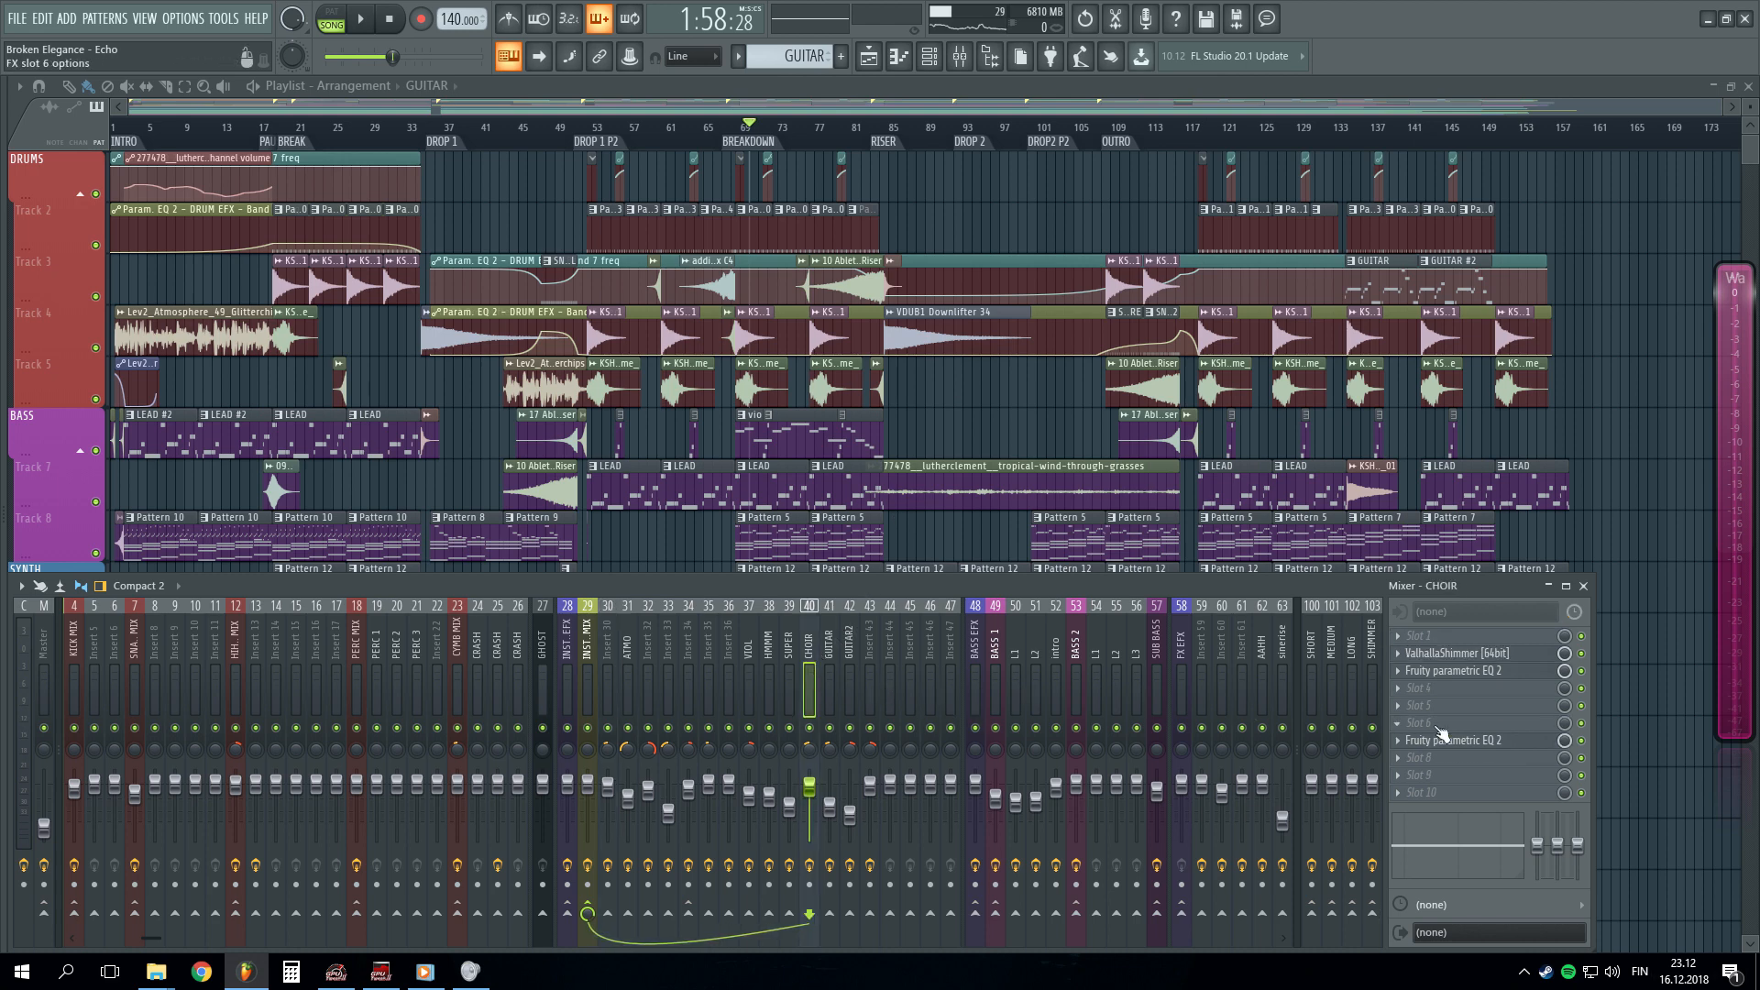
pyautogui.click(792, 674)
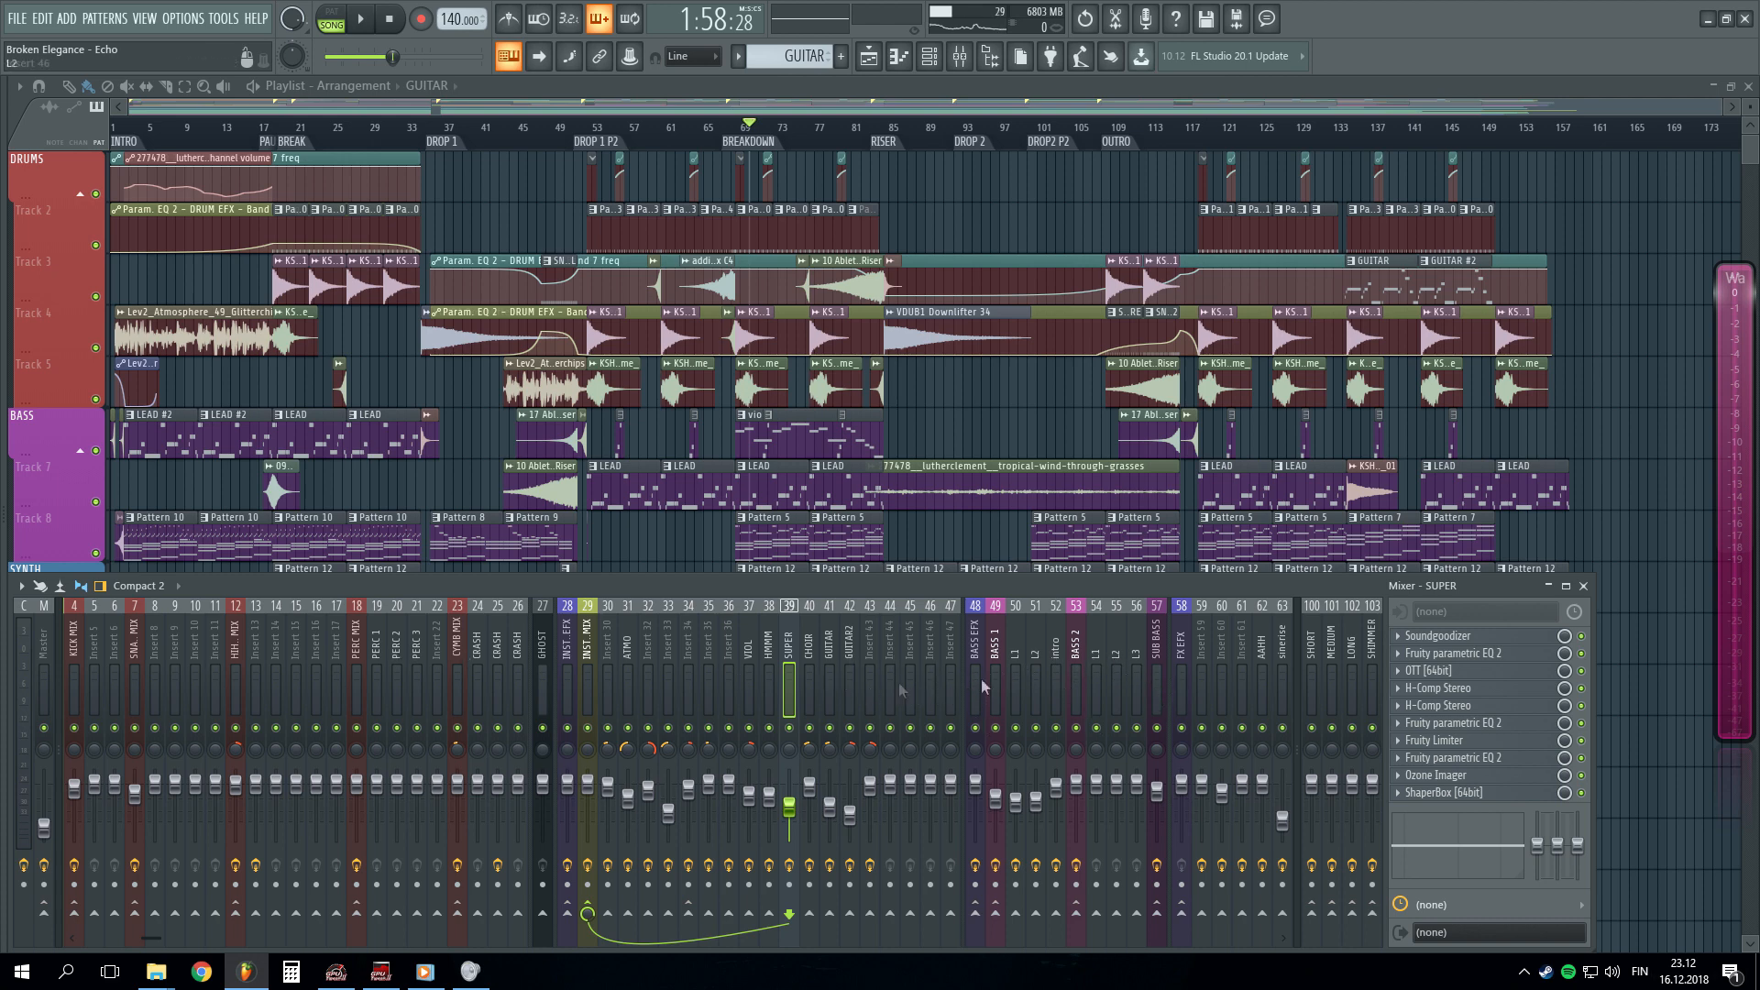
pyautogui.click(1157, 679)
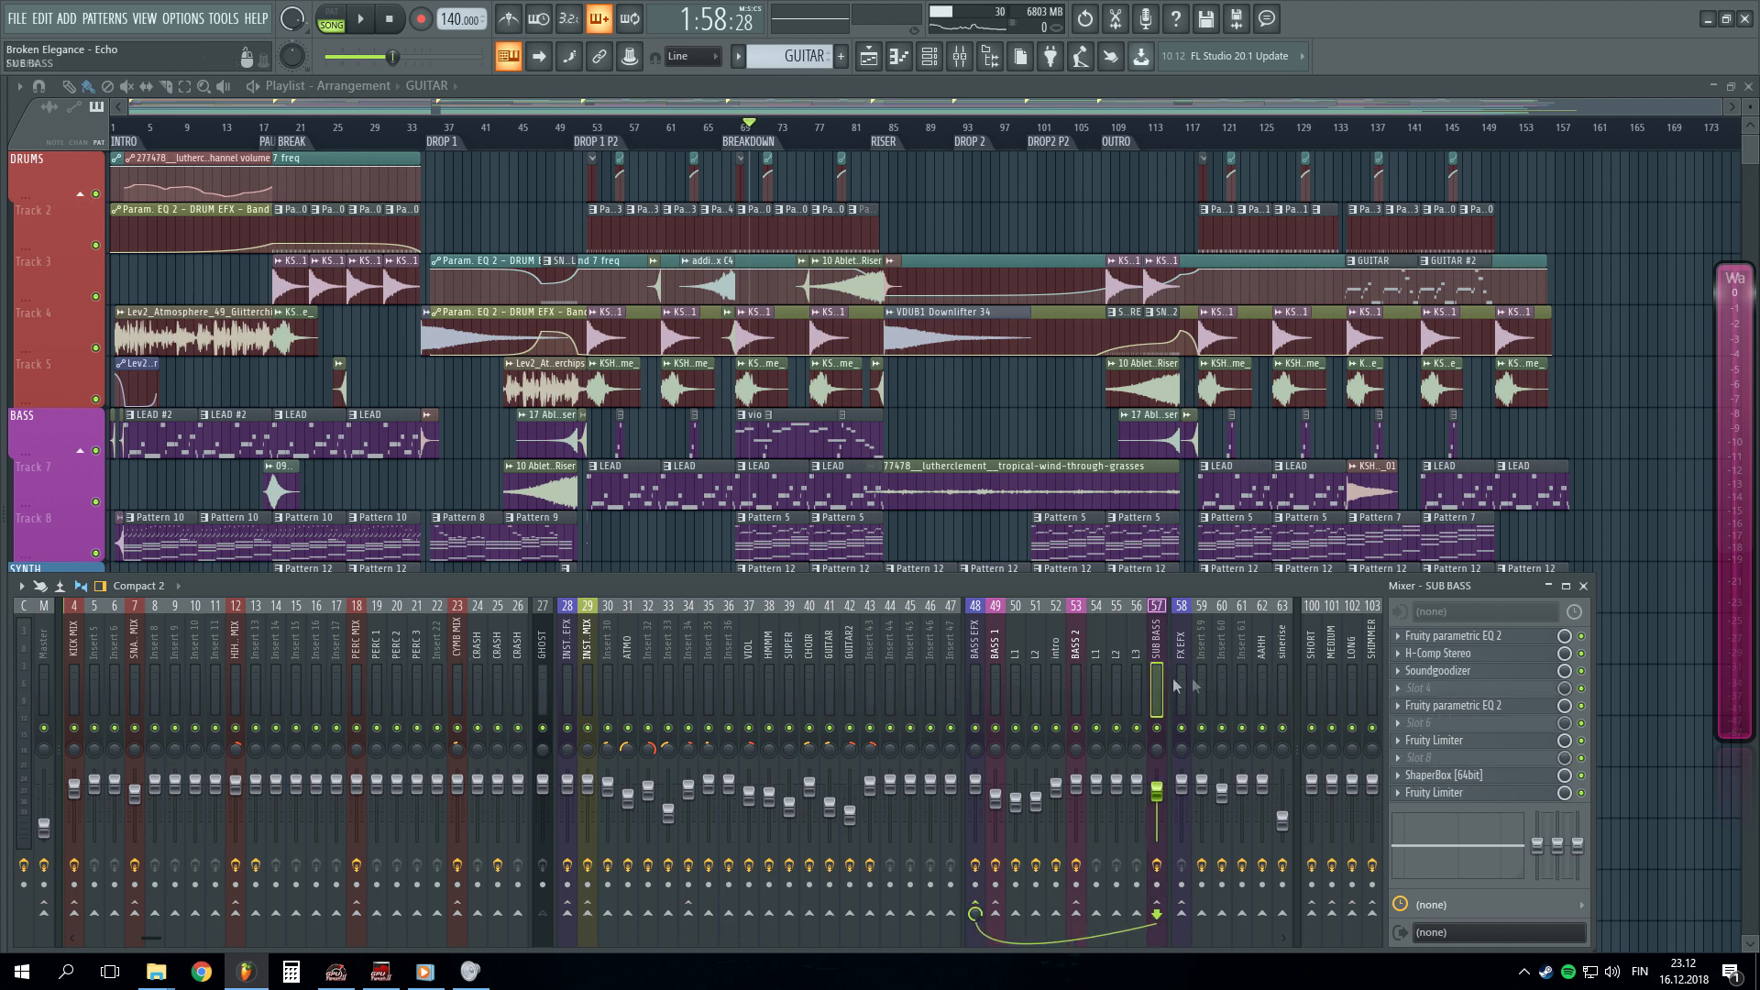
pyautogui.click(1470, 778)
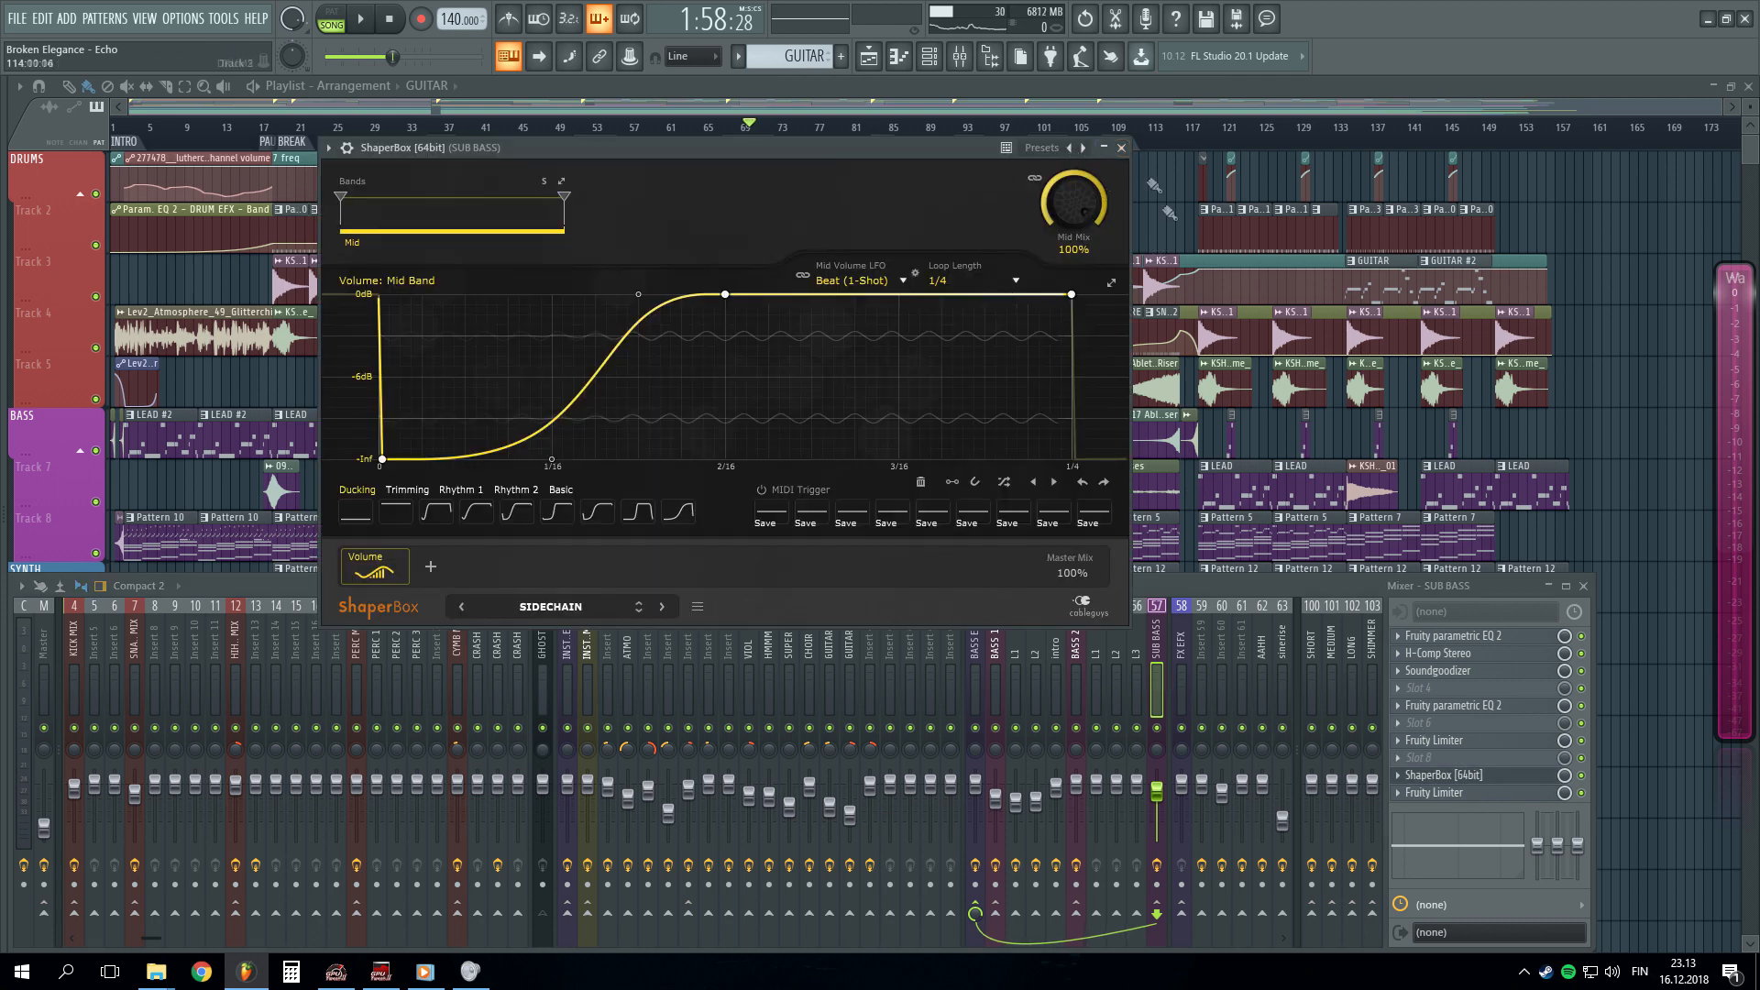
pyautogui.click(1122, 148)
# - Inspect the ShaperBox sidechain and Fruity Parametric EQ 2 settings on BASS 1, closing each plugin window
pyautogui.click(997, 683)
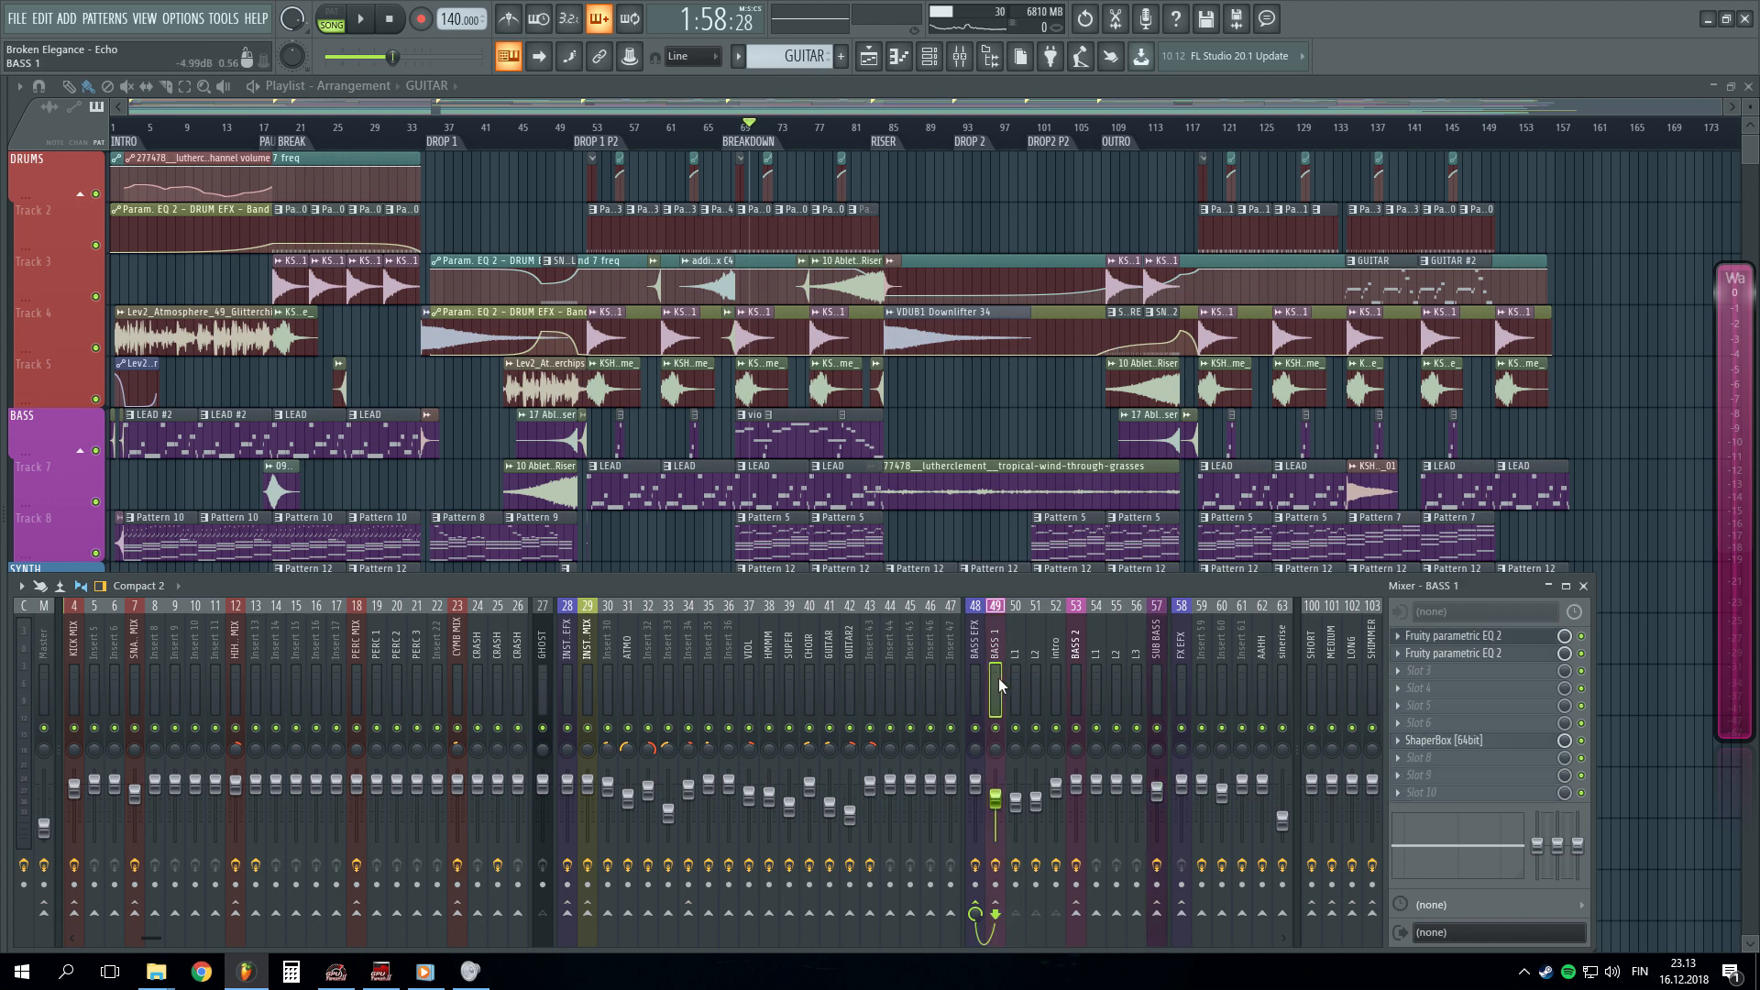
pyautogui.click(1444, 740)
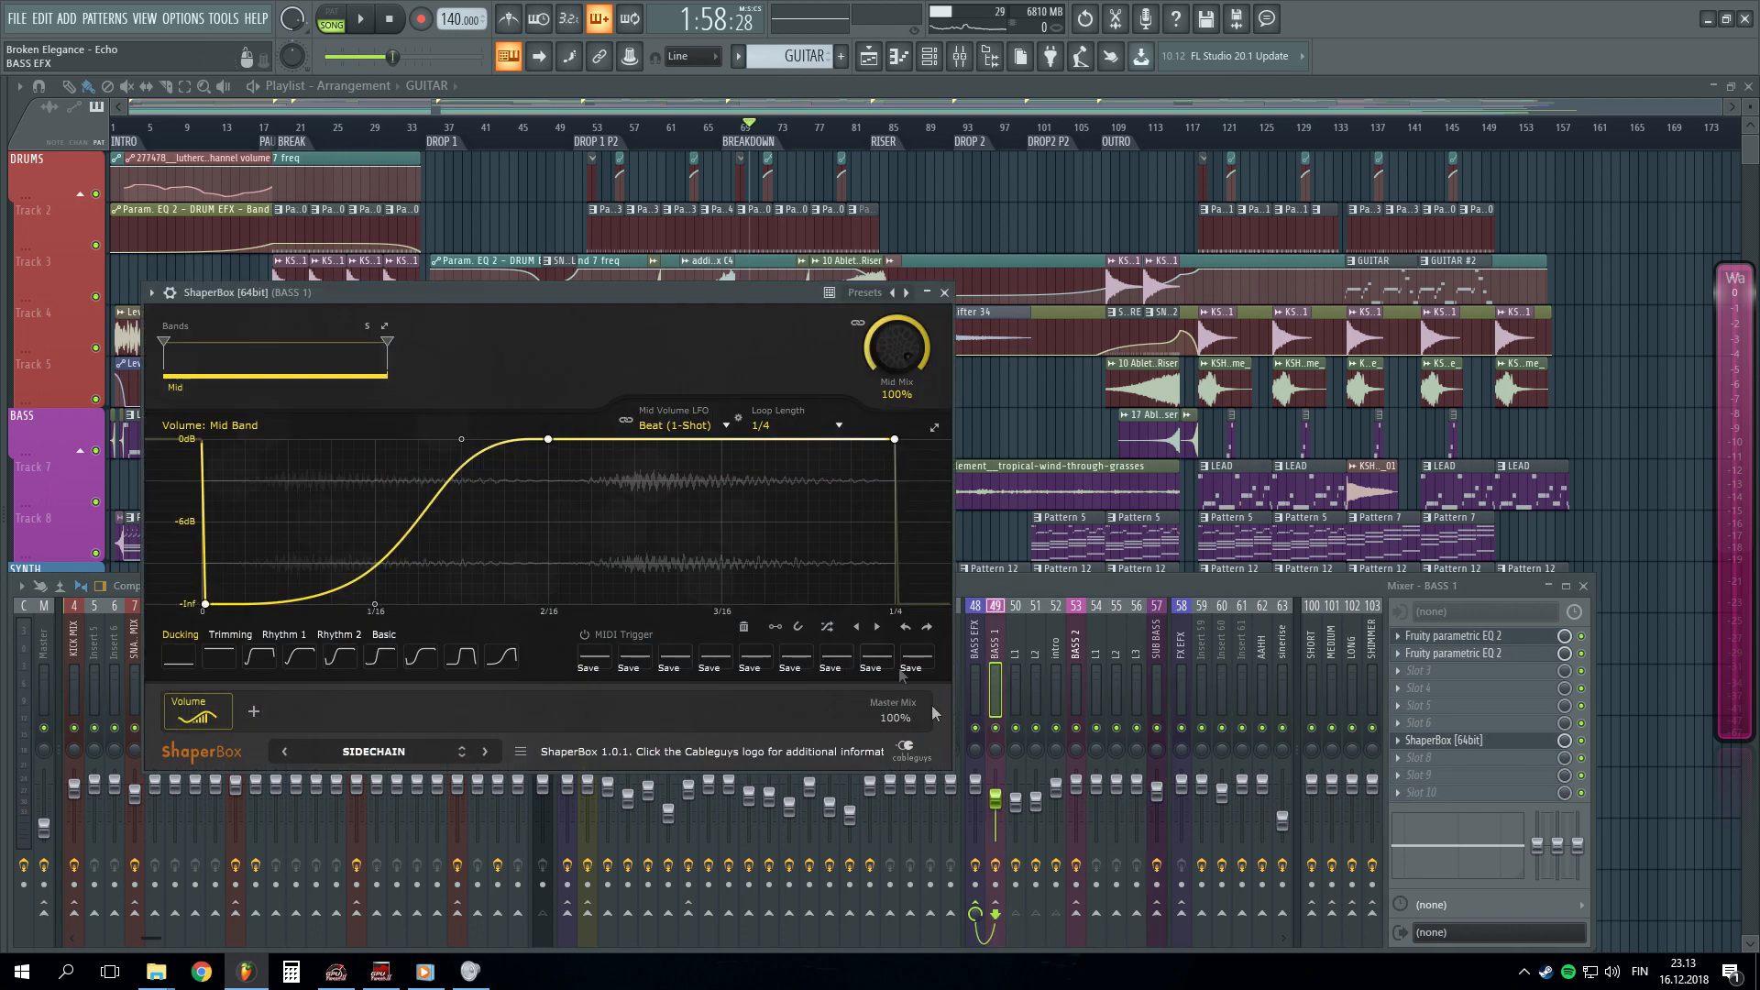
pyautogui.click(945, 293)
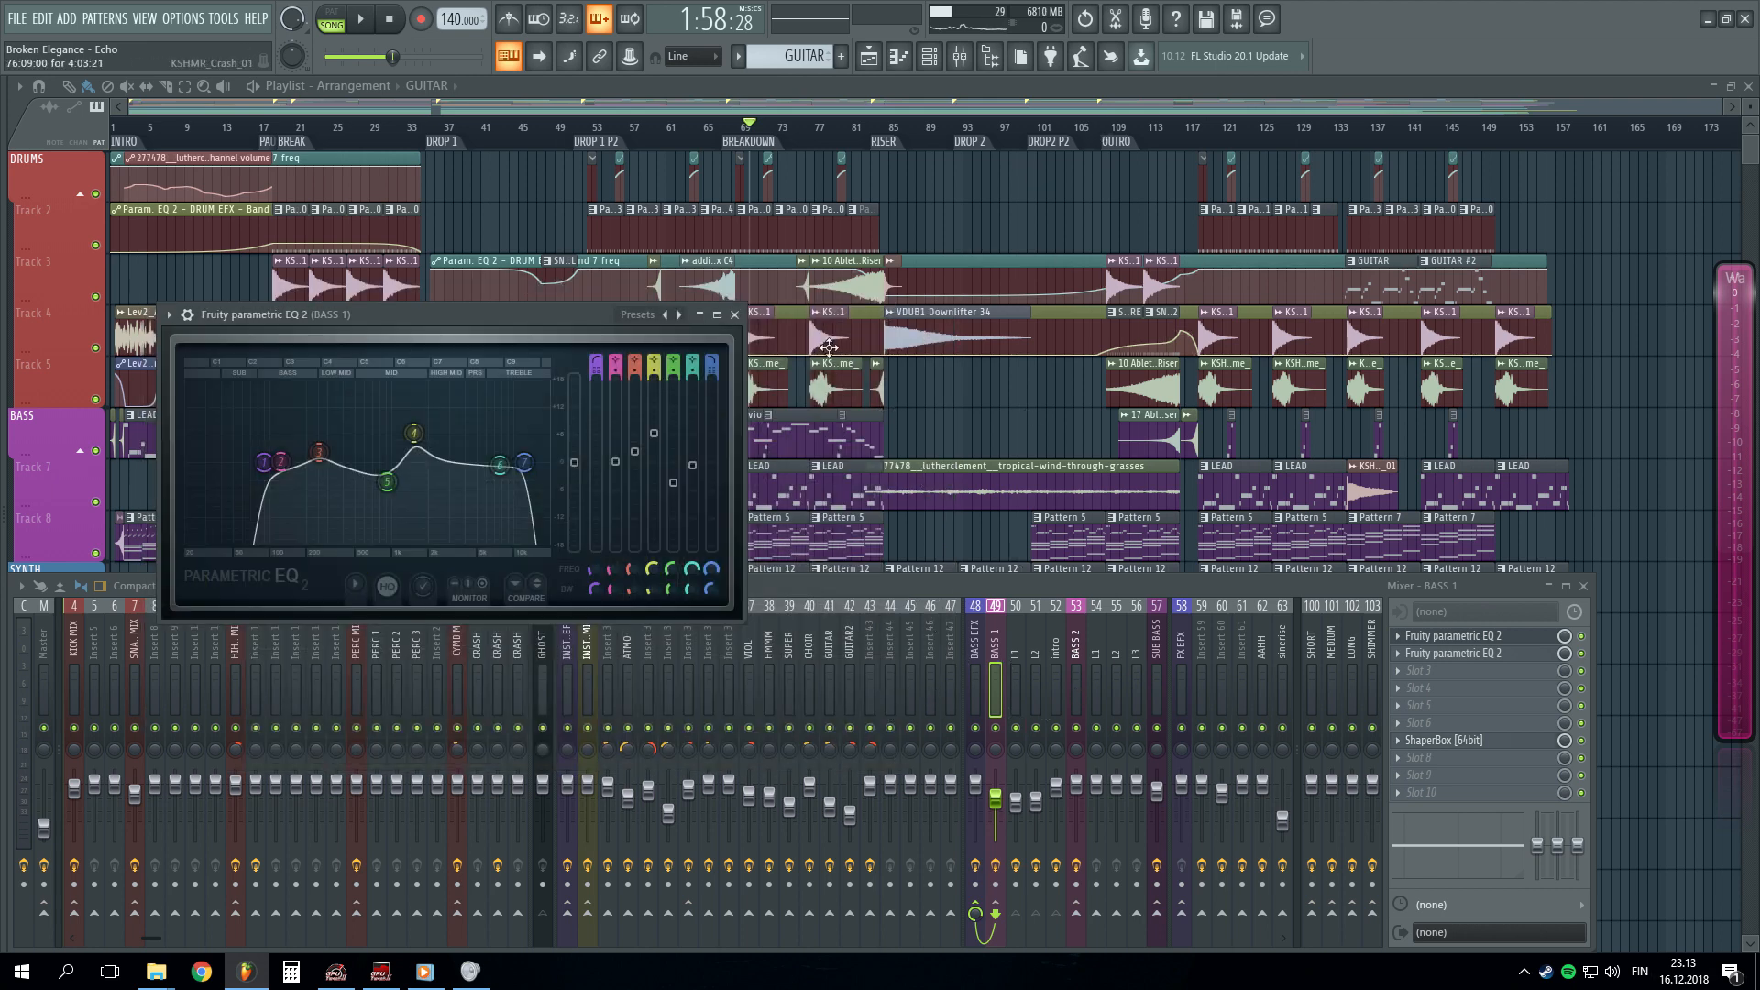
pyautogui.click(734, 314)
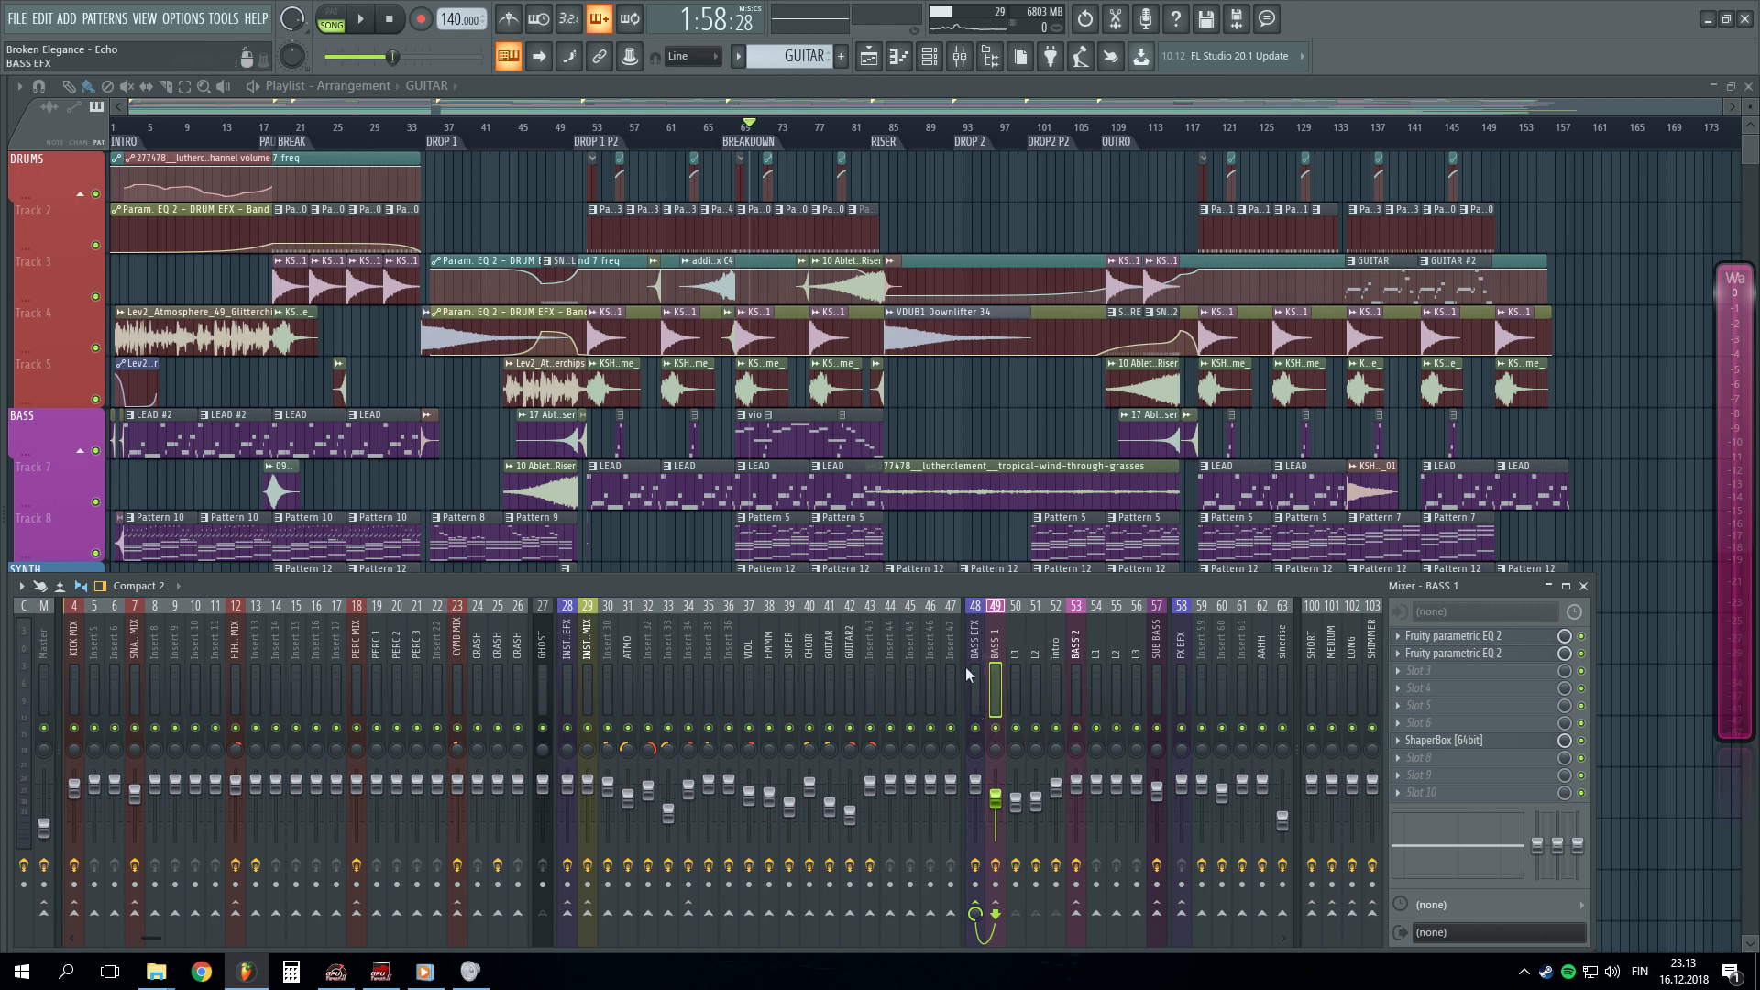
pyautogui.click(1444, 741)
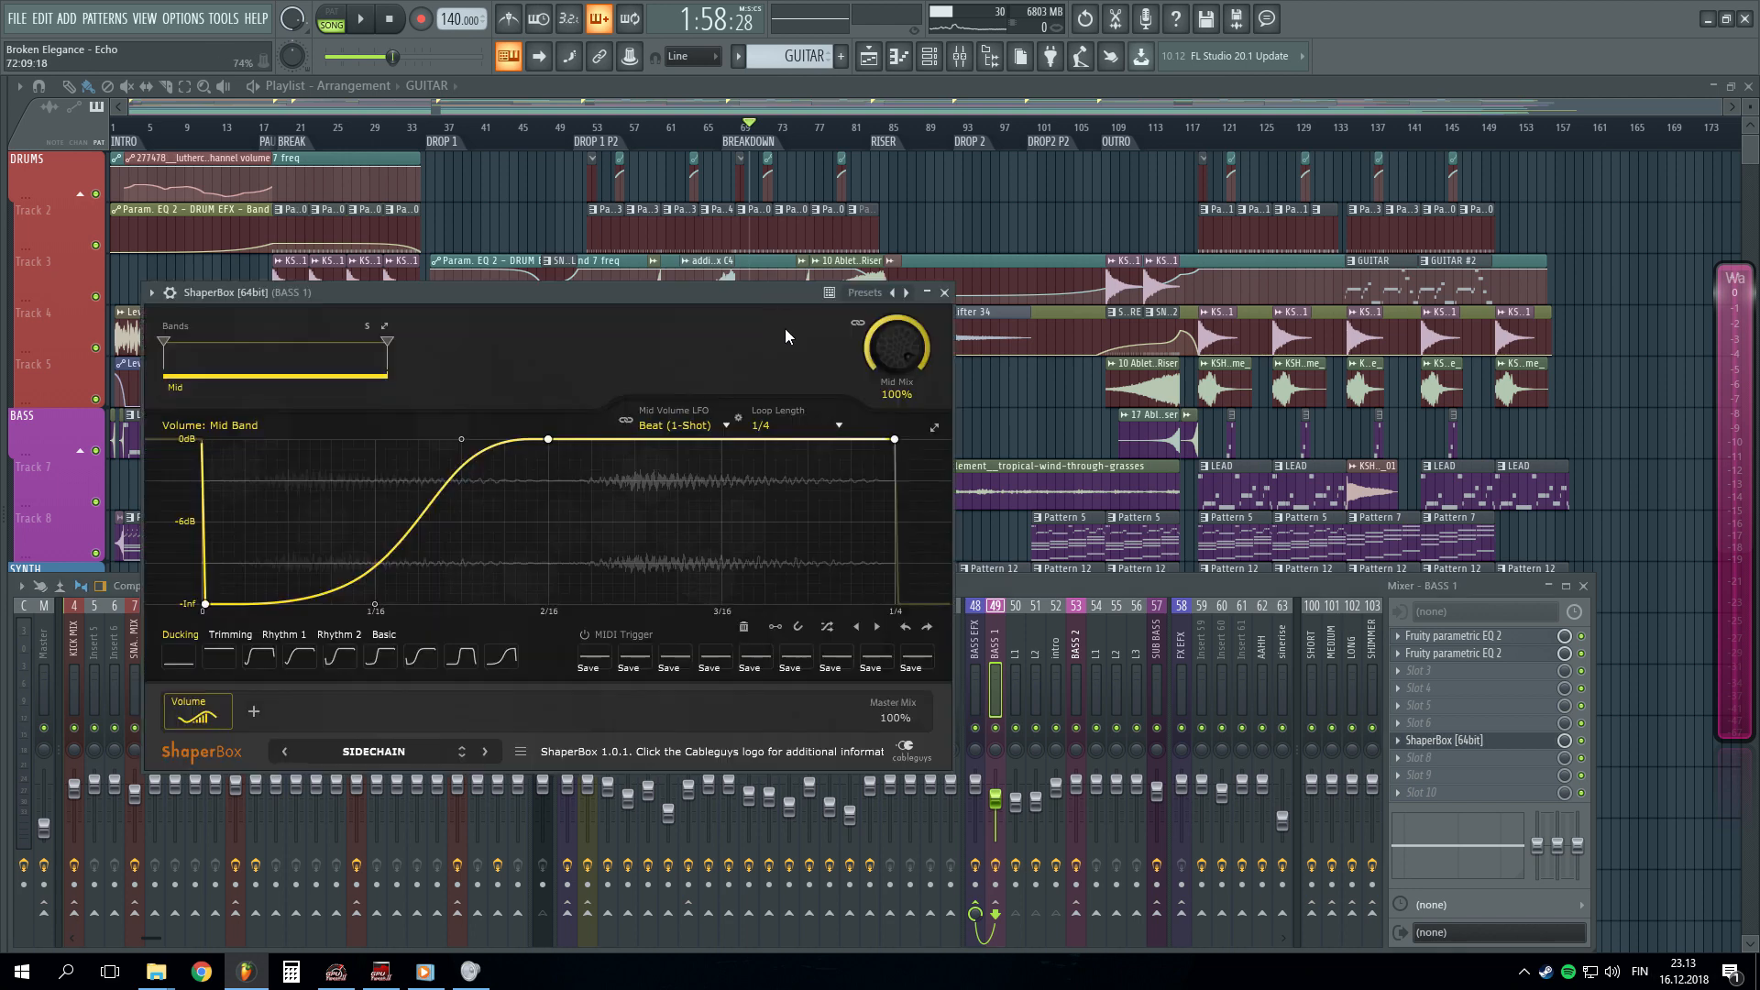
pyautogui.click(945, 294)
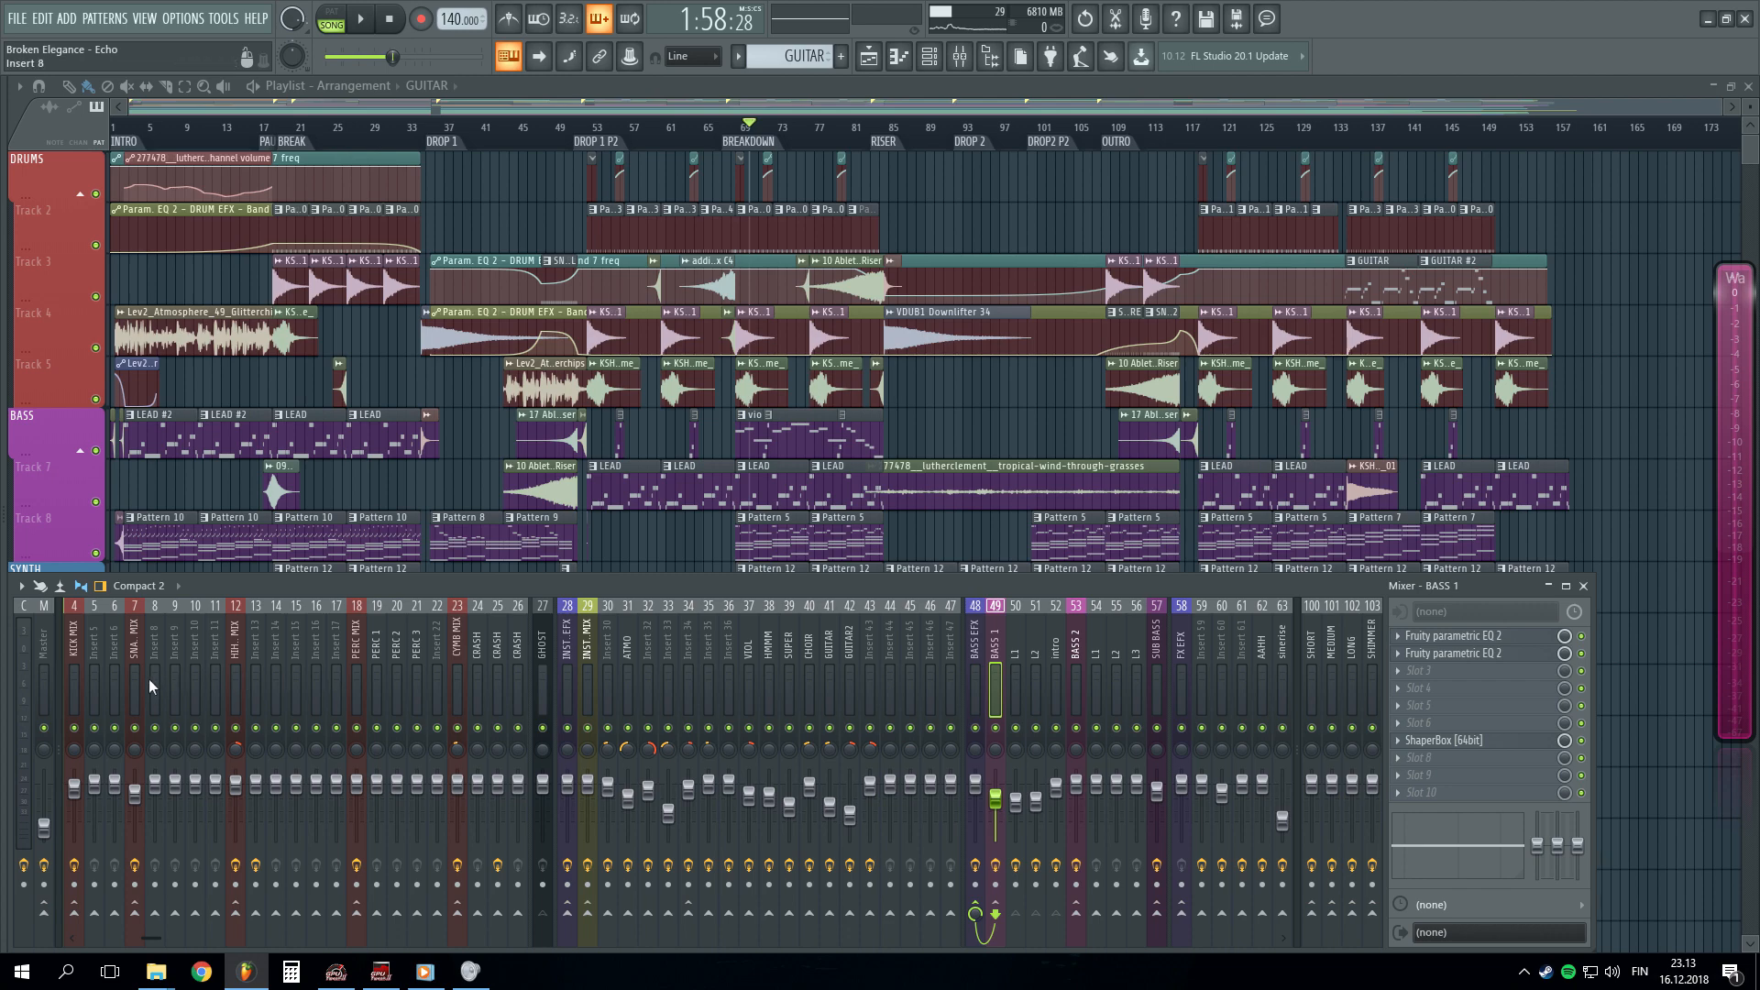
# - Select INSTR MIX in the mixer again and examine the playlist clips around the Breakdown section
pyautogui.scroll(3, 148, 679)
pyautogui.click(662, 665)
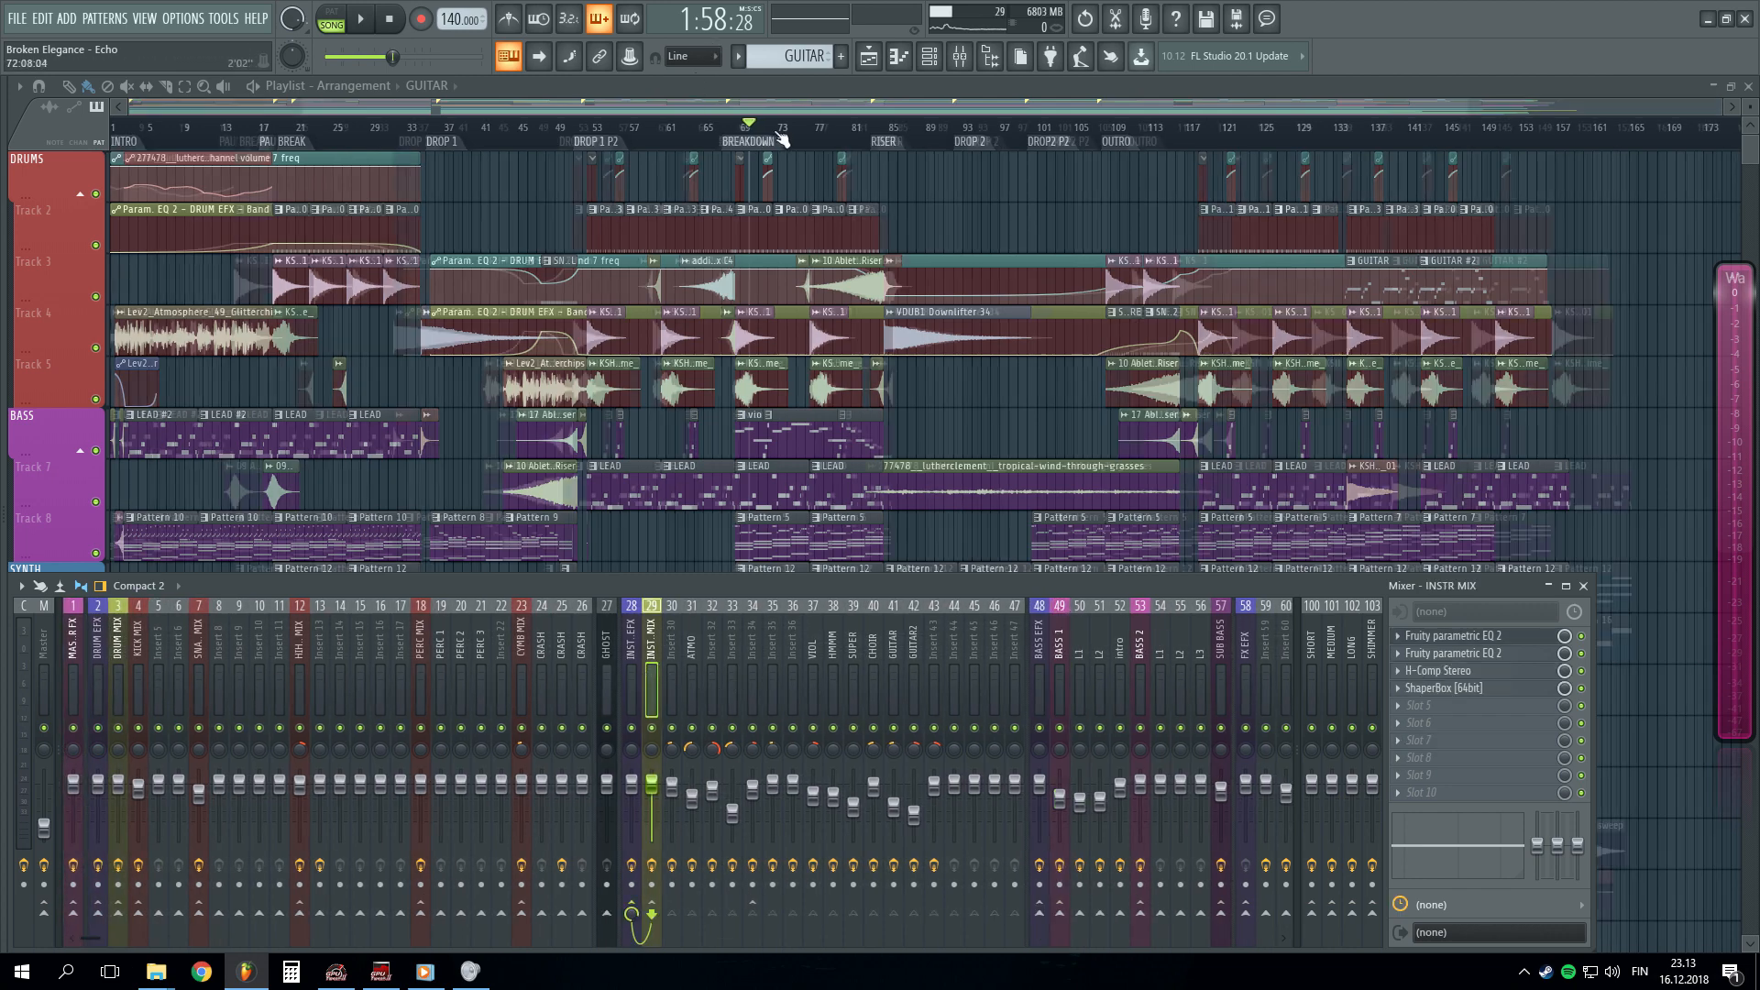
pyautogui.scroll(4, 774, 137)
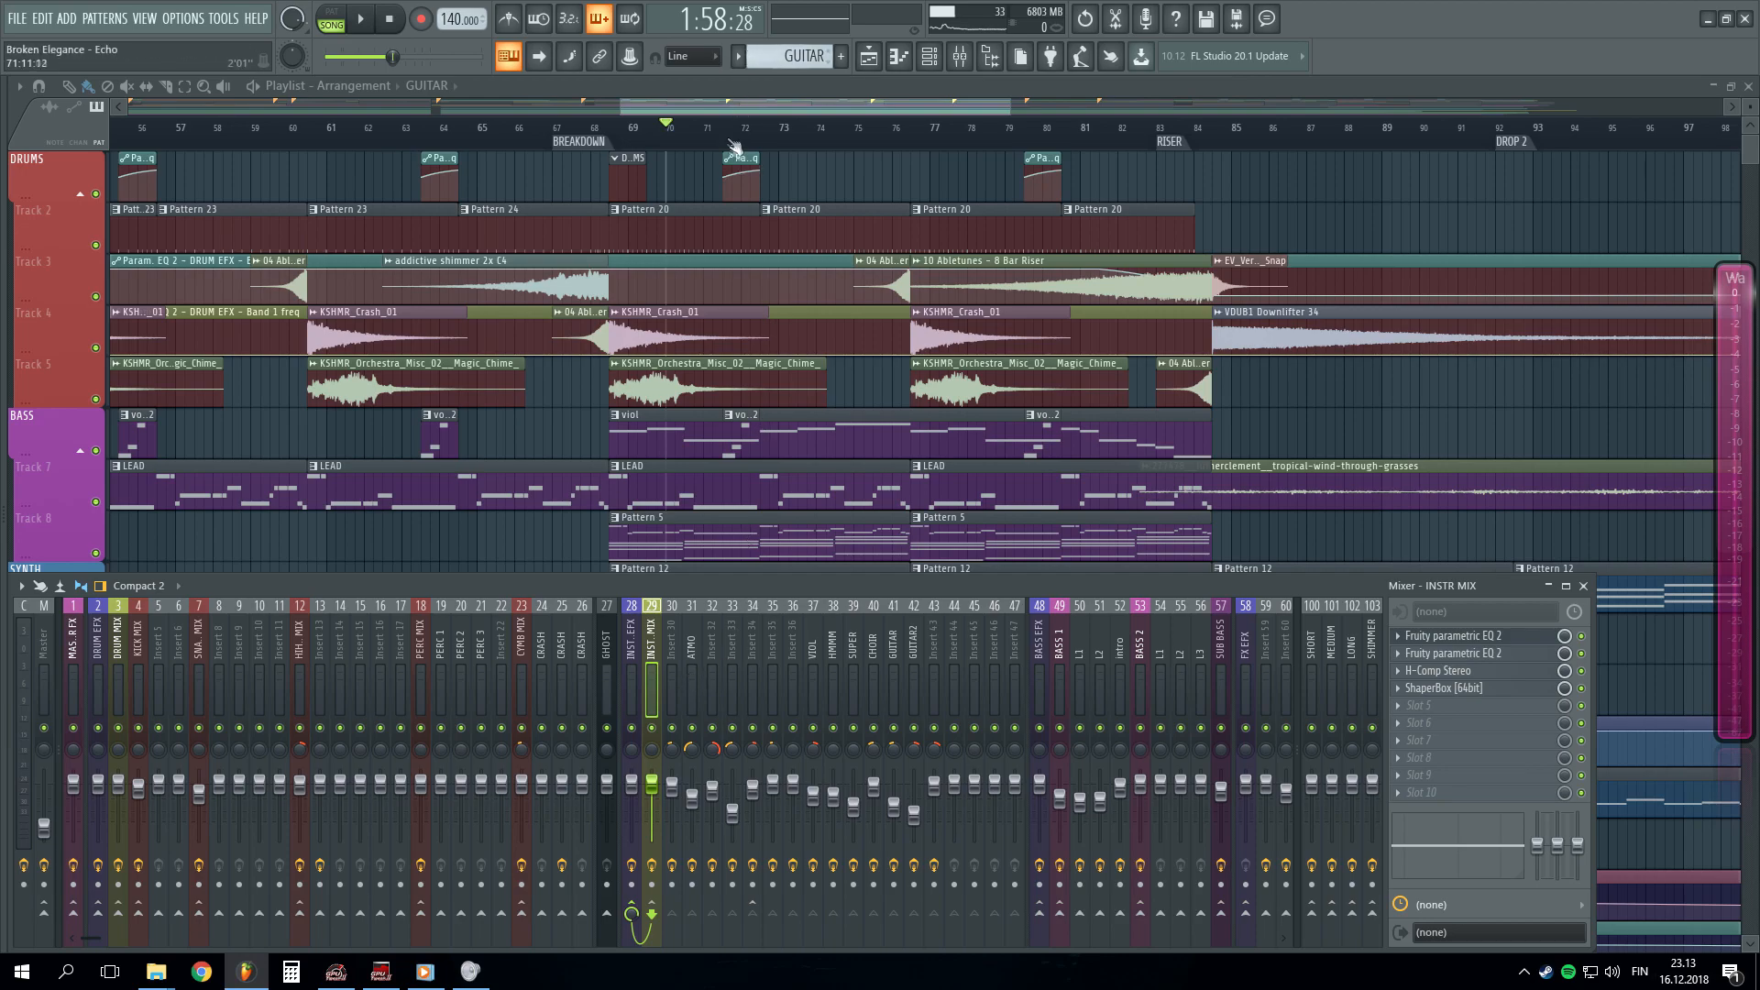
pyautogui.scroll(-4, 747, 541)
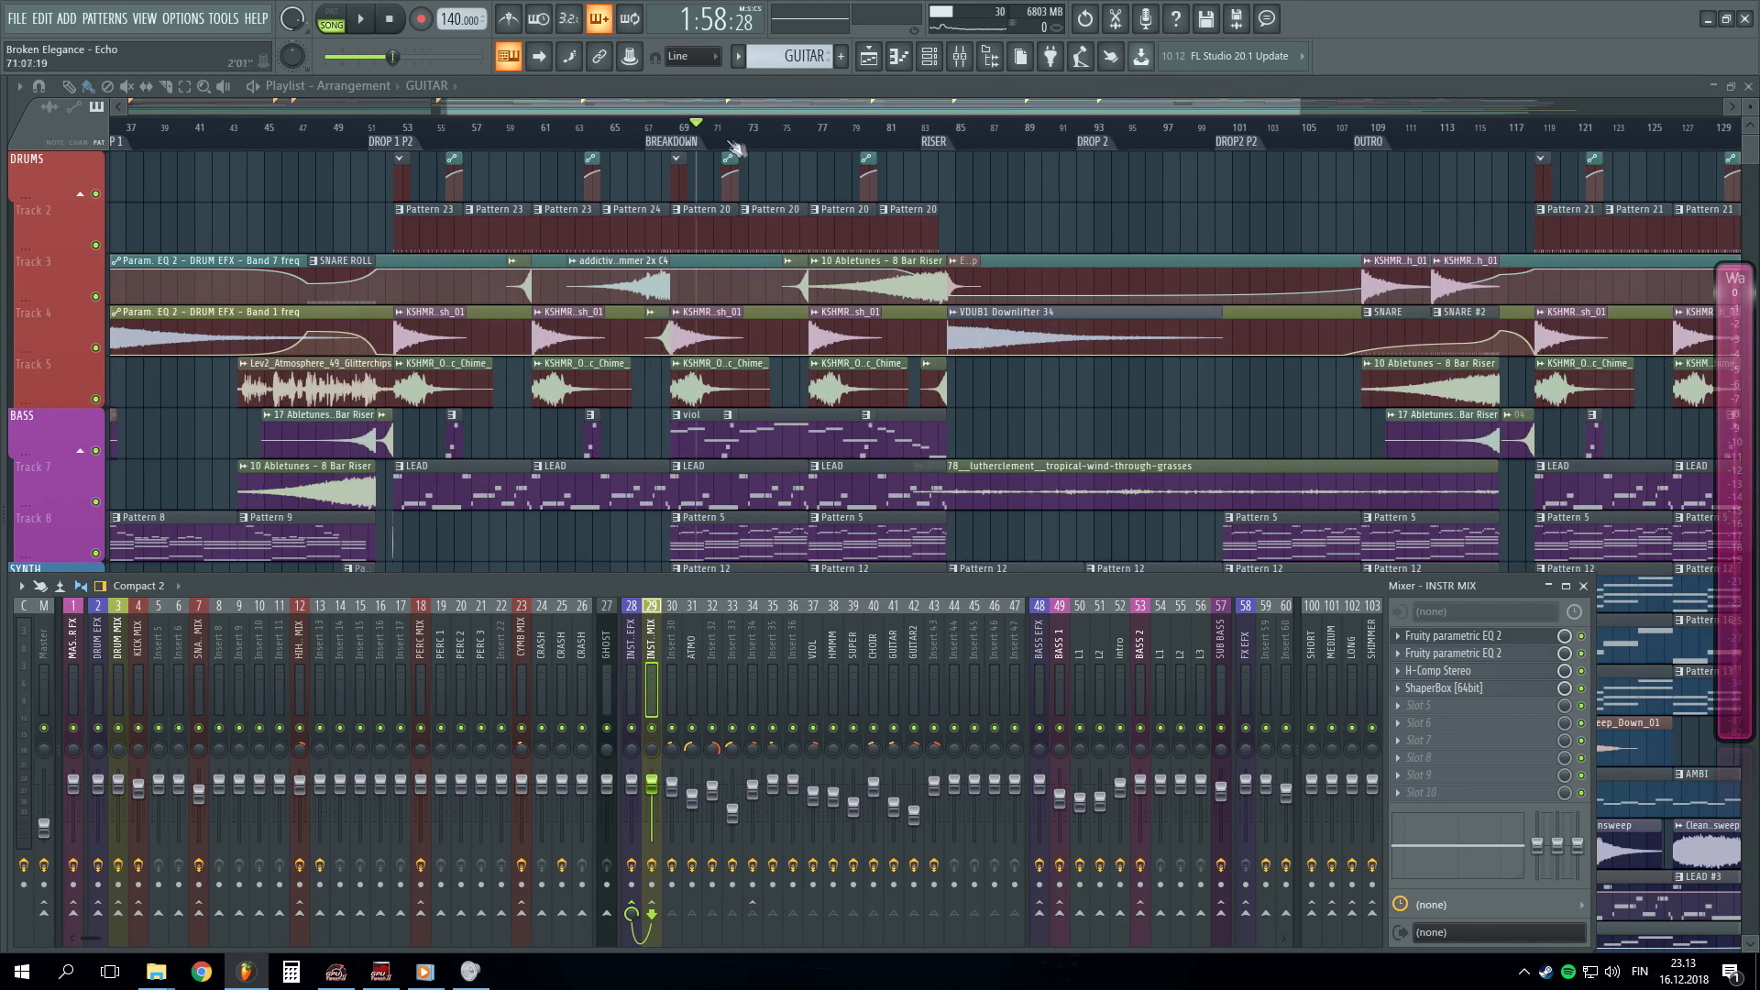
pyautogui.scroll(4, 736, 148)
pyautogui.press('F9')
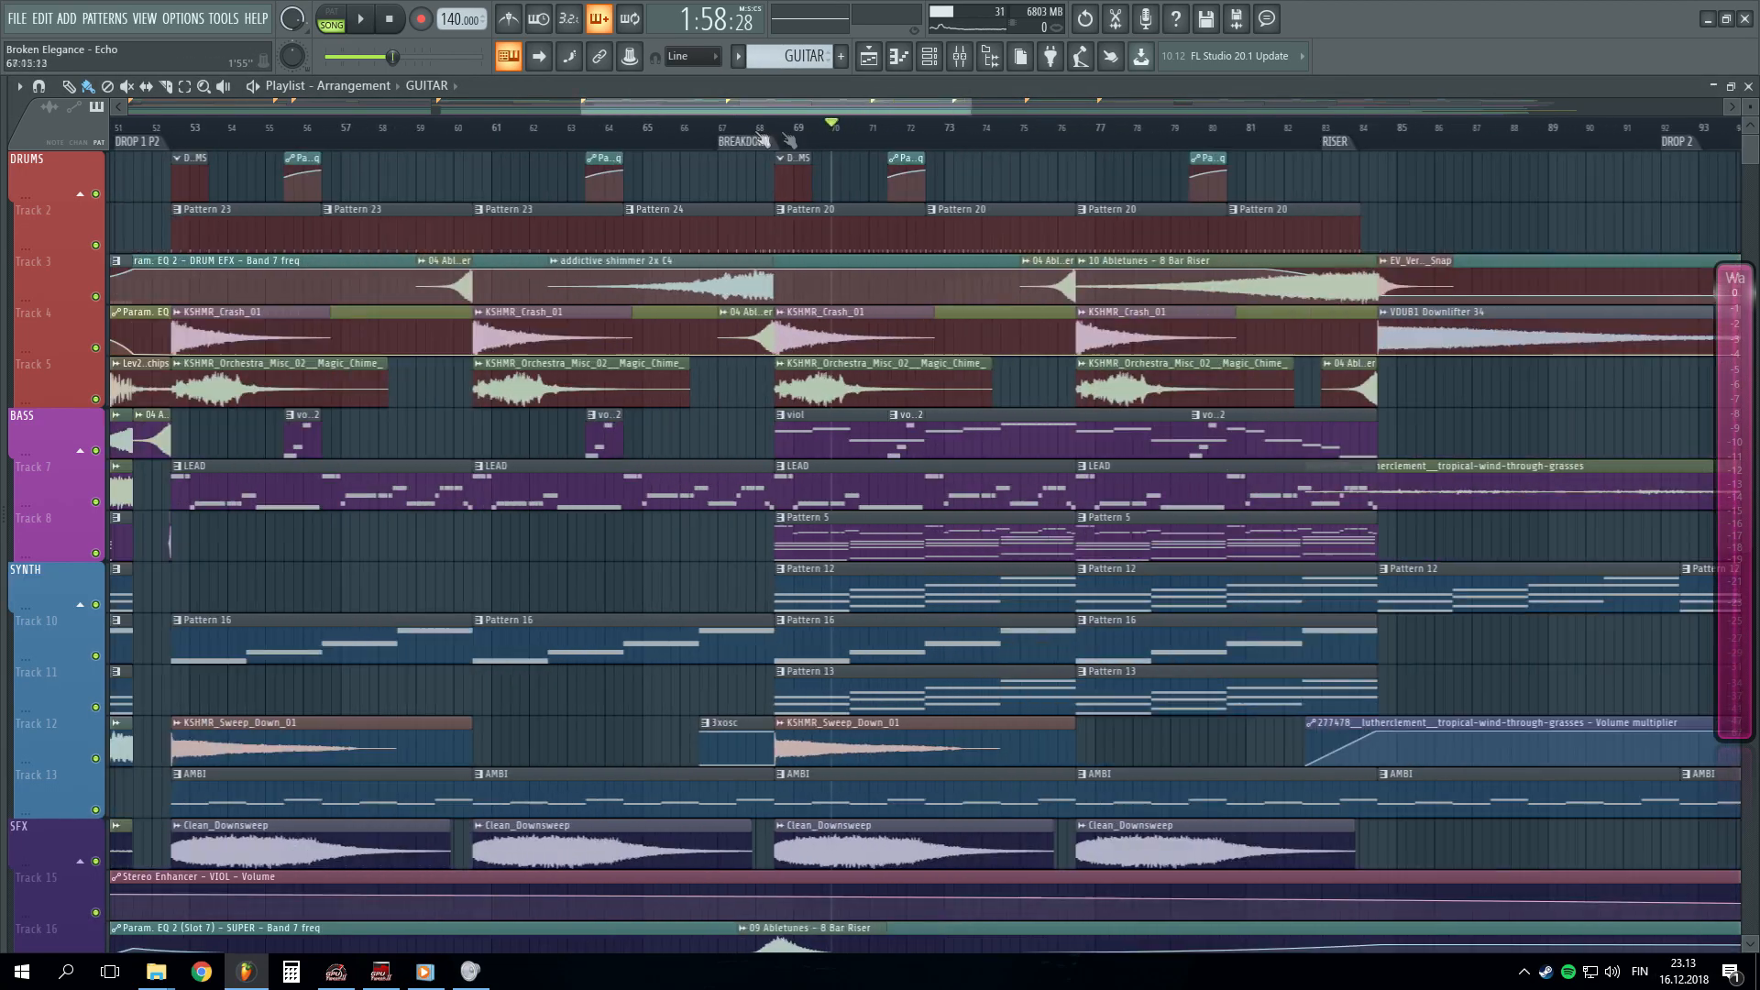
pyautogui.scroll(-1, 926, 137)
pyautogui.press('F9')
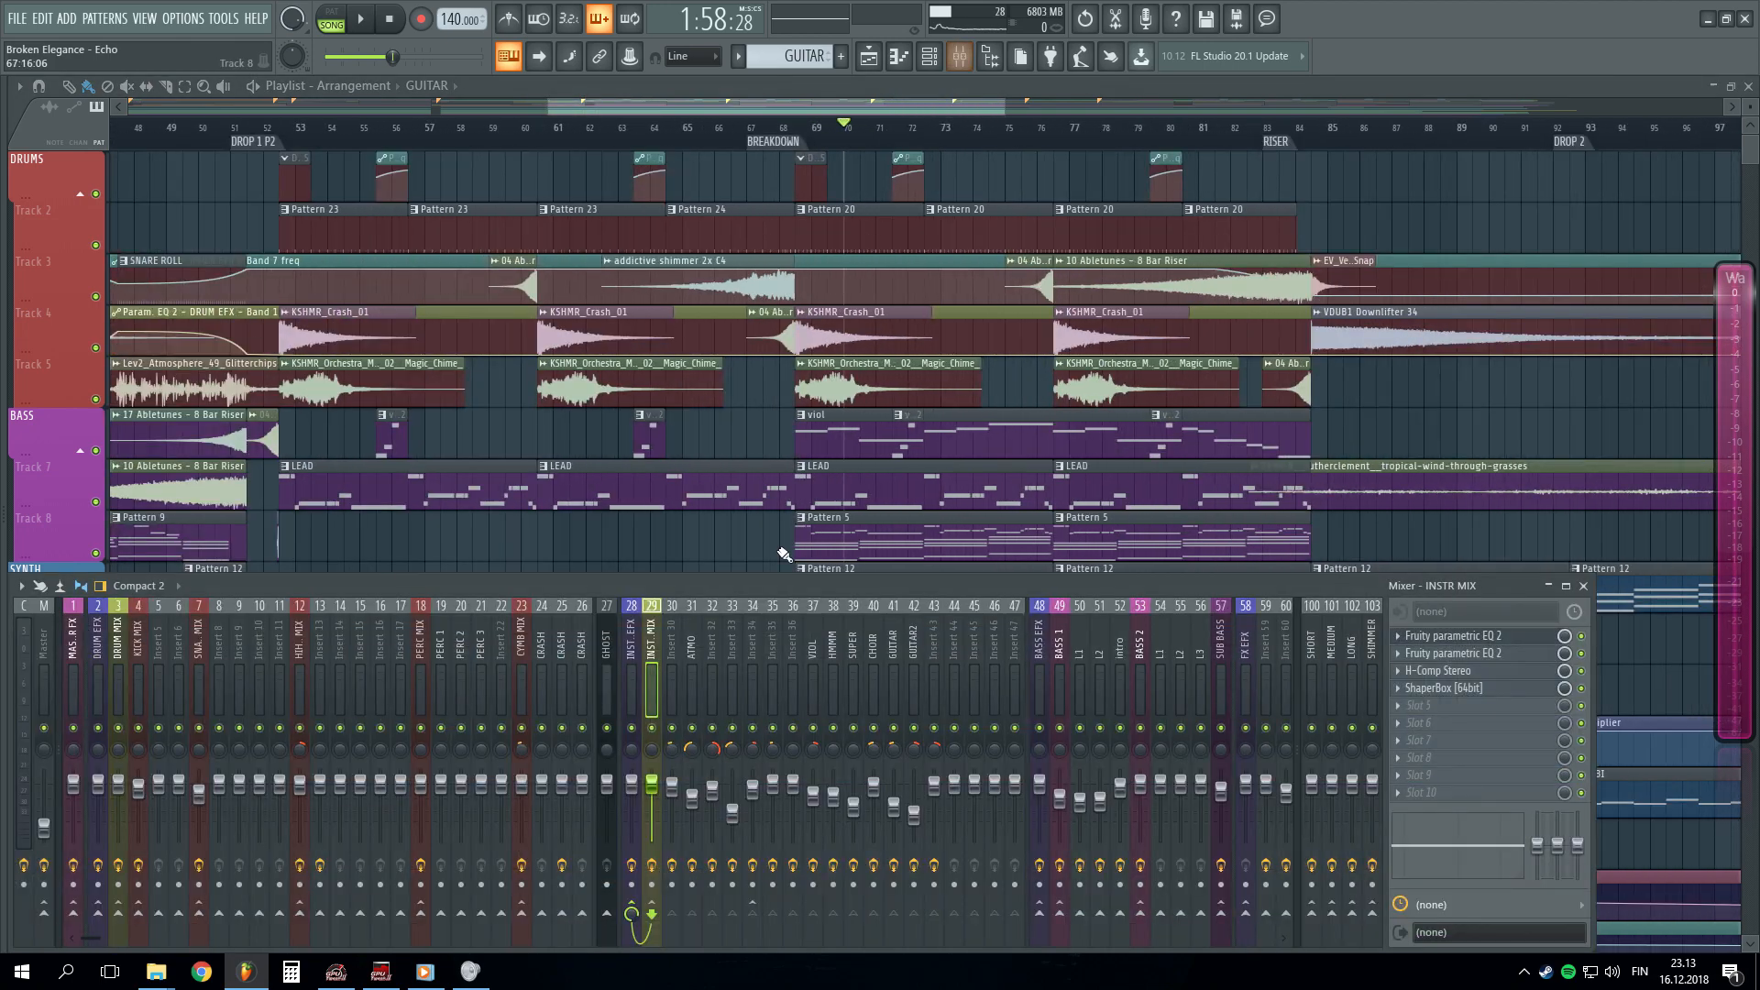
# - Move the song position to the Breakdown at about bar 68 and open Insert 30's slot 4 Fruity Parametric EQ 2
pyautogui.click(804, 133)
pyautogui.scroll(2, 1088, 139)
pyautogui.press('F9')
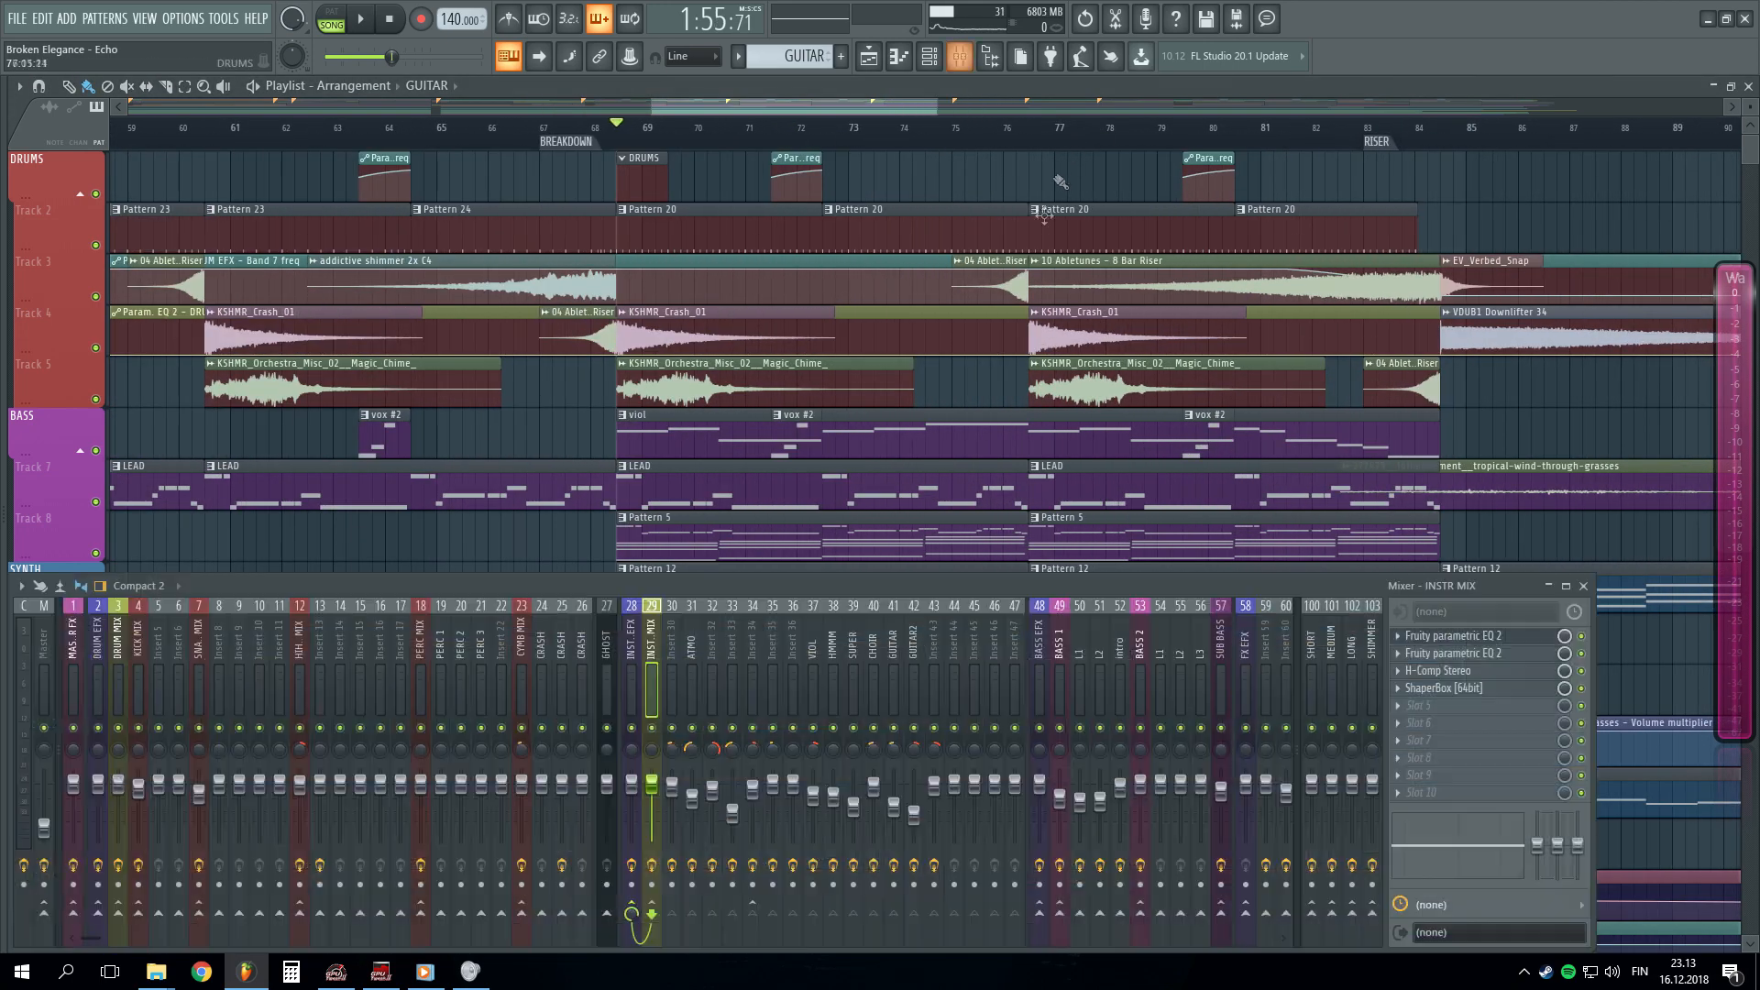
pyautogui.scroll(-2, 911, 144)
pyautogui.click(672, 716)
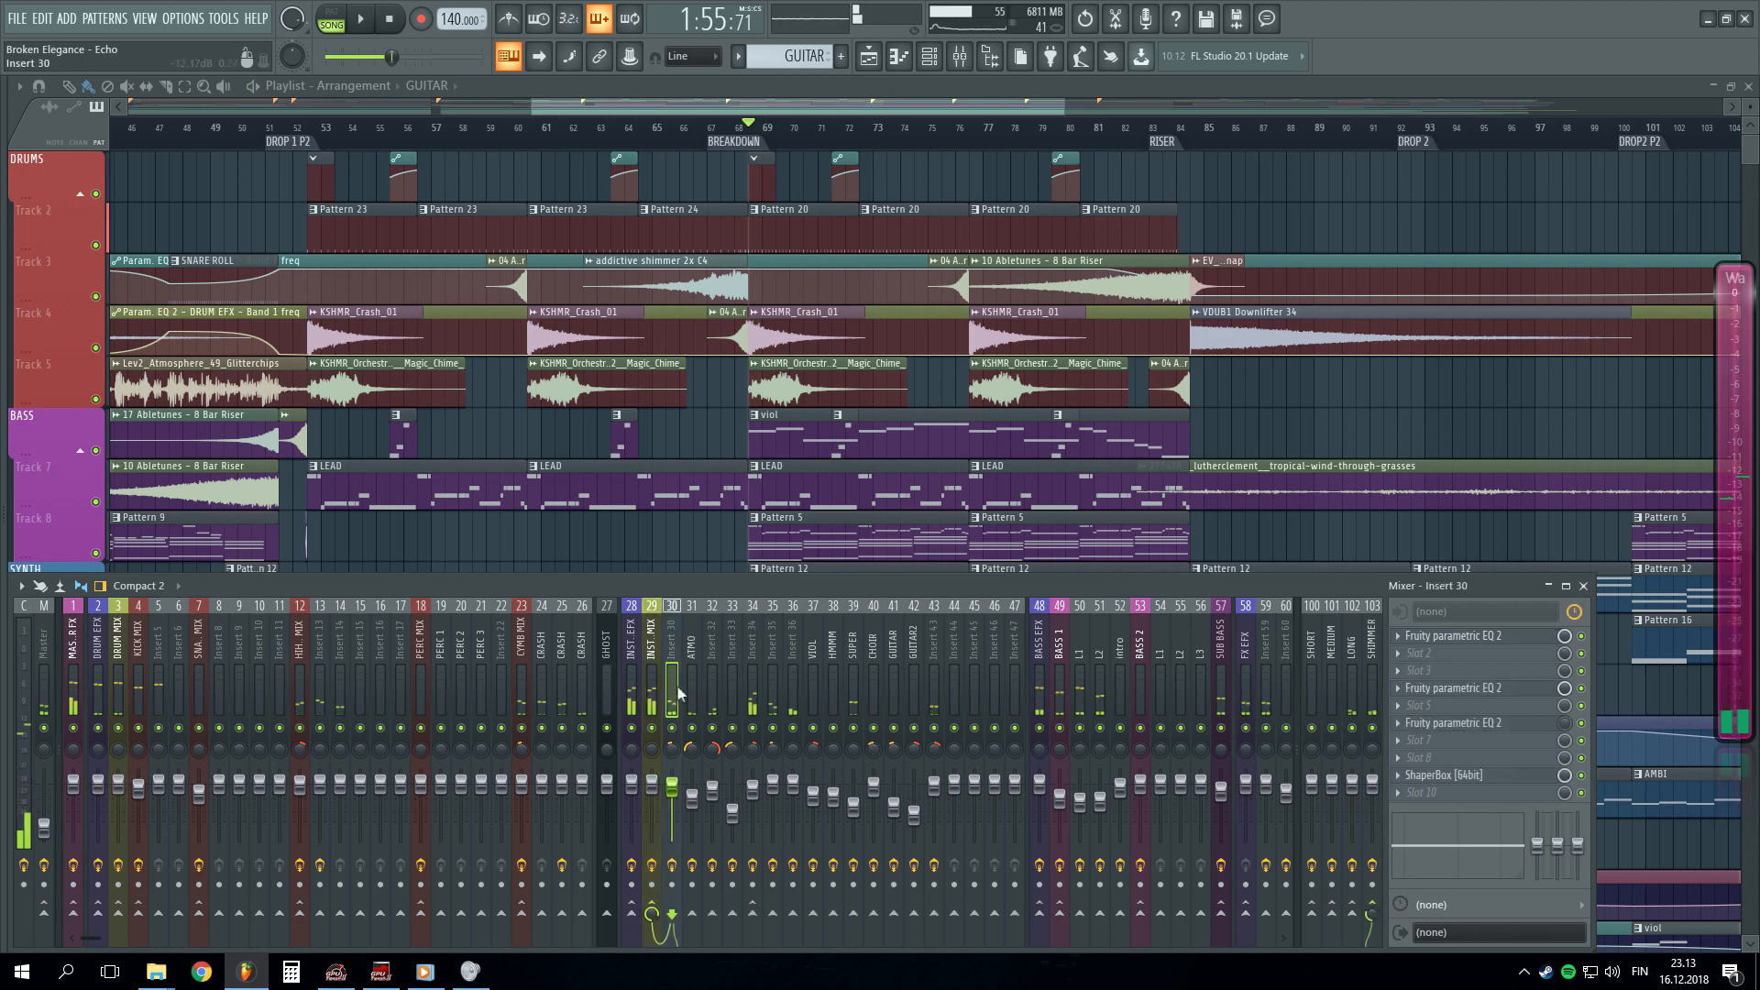
pyautogui.click(1478, 689)
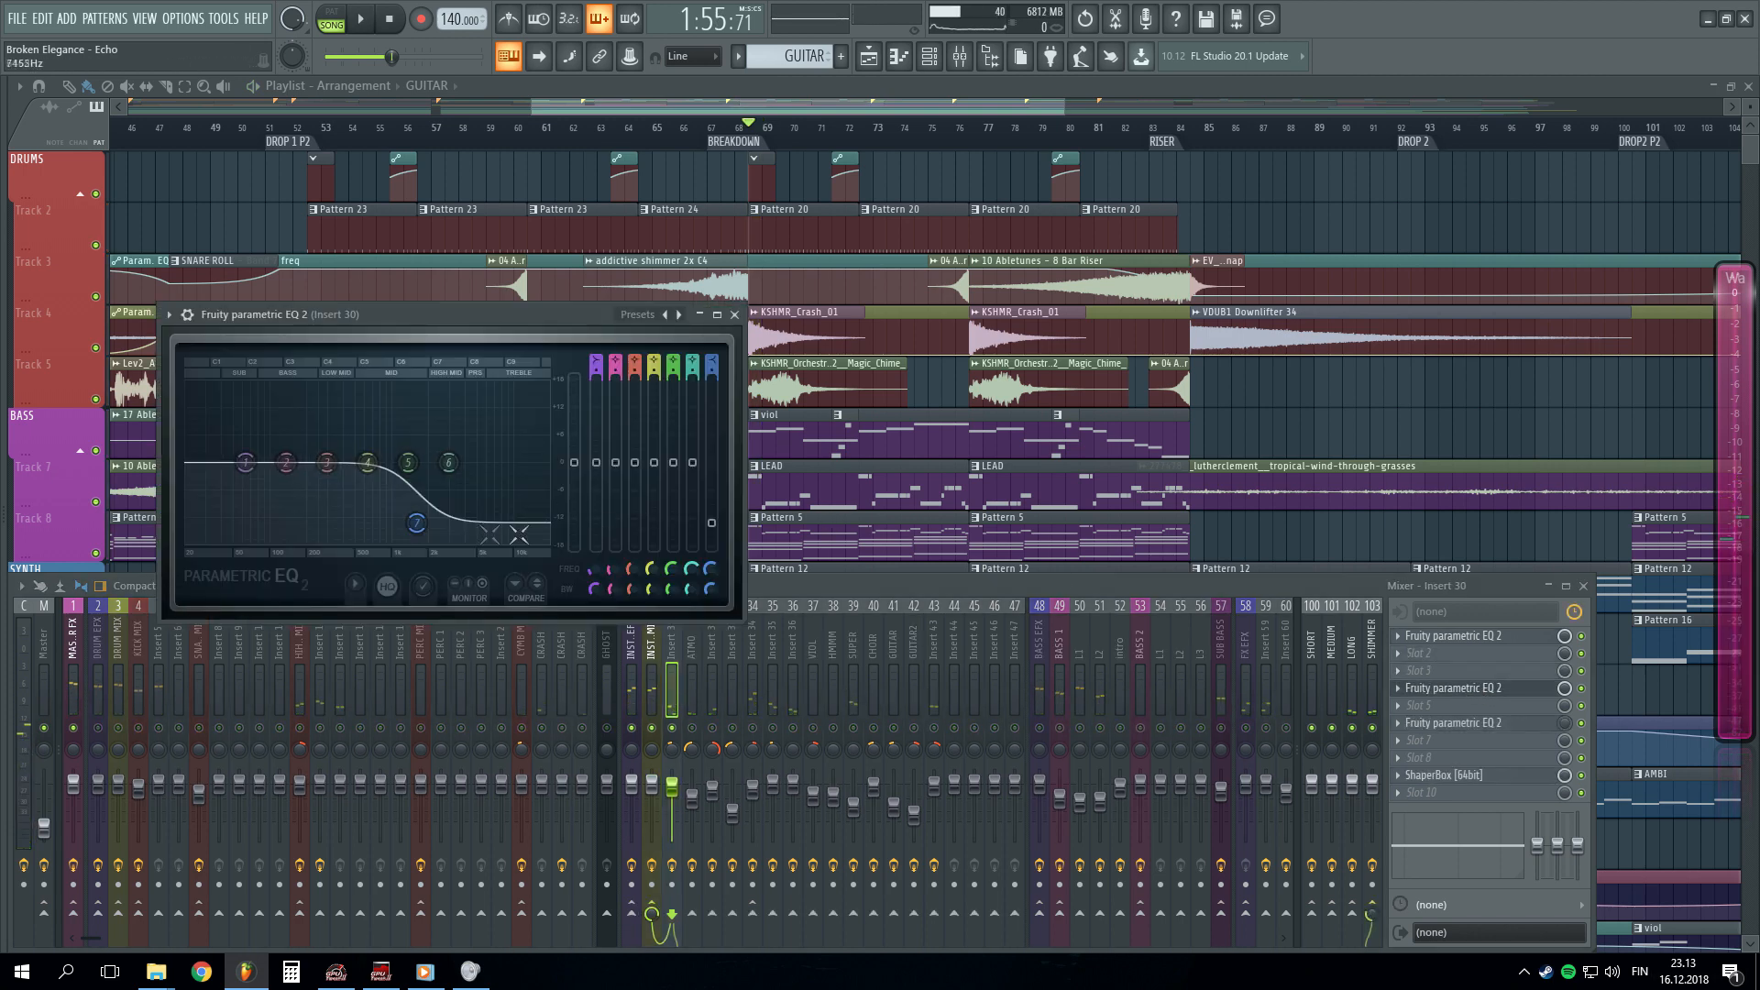
# - Play the Breakdown while examining Insert 30's high-cut EQ curve and its slot 1 Fruity Parametric EQ 2, and close the latter
pyautogui.press('space')
pyautogui.moveTo(461, 525); pyautogui.dragTo(473, 463)
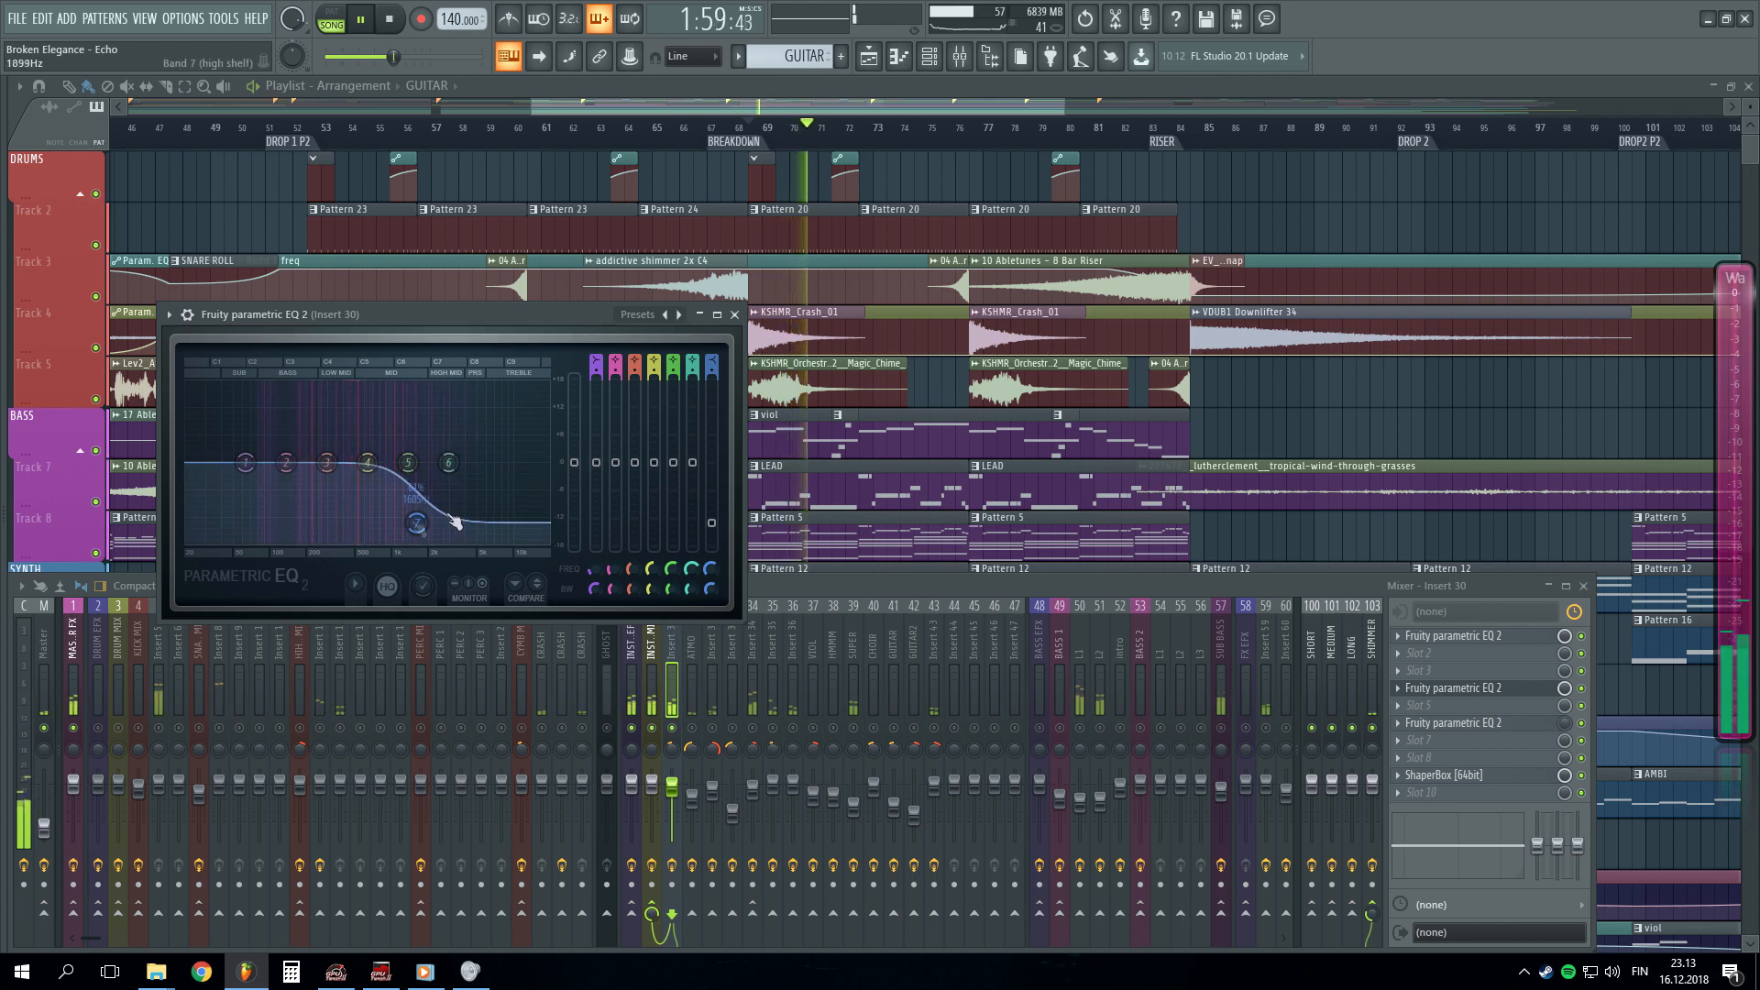
pyautogui.click(1462, 638)
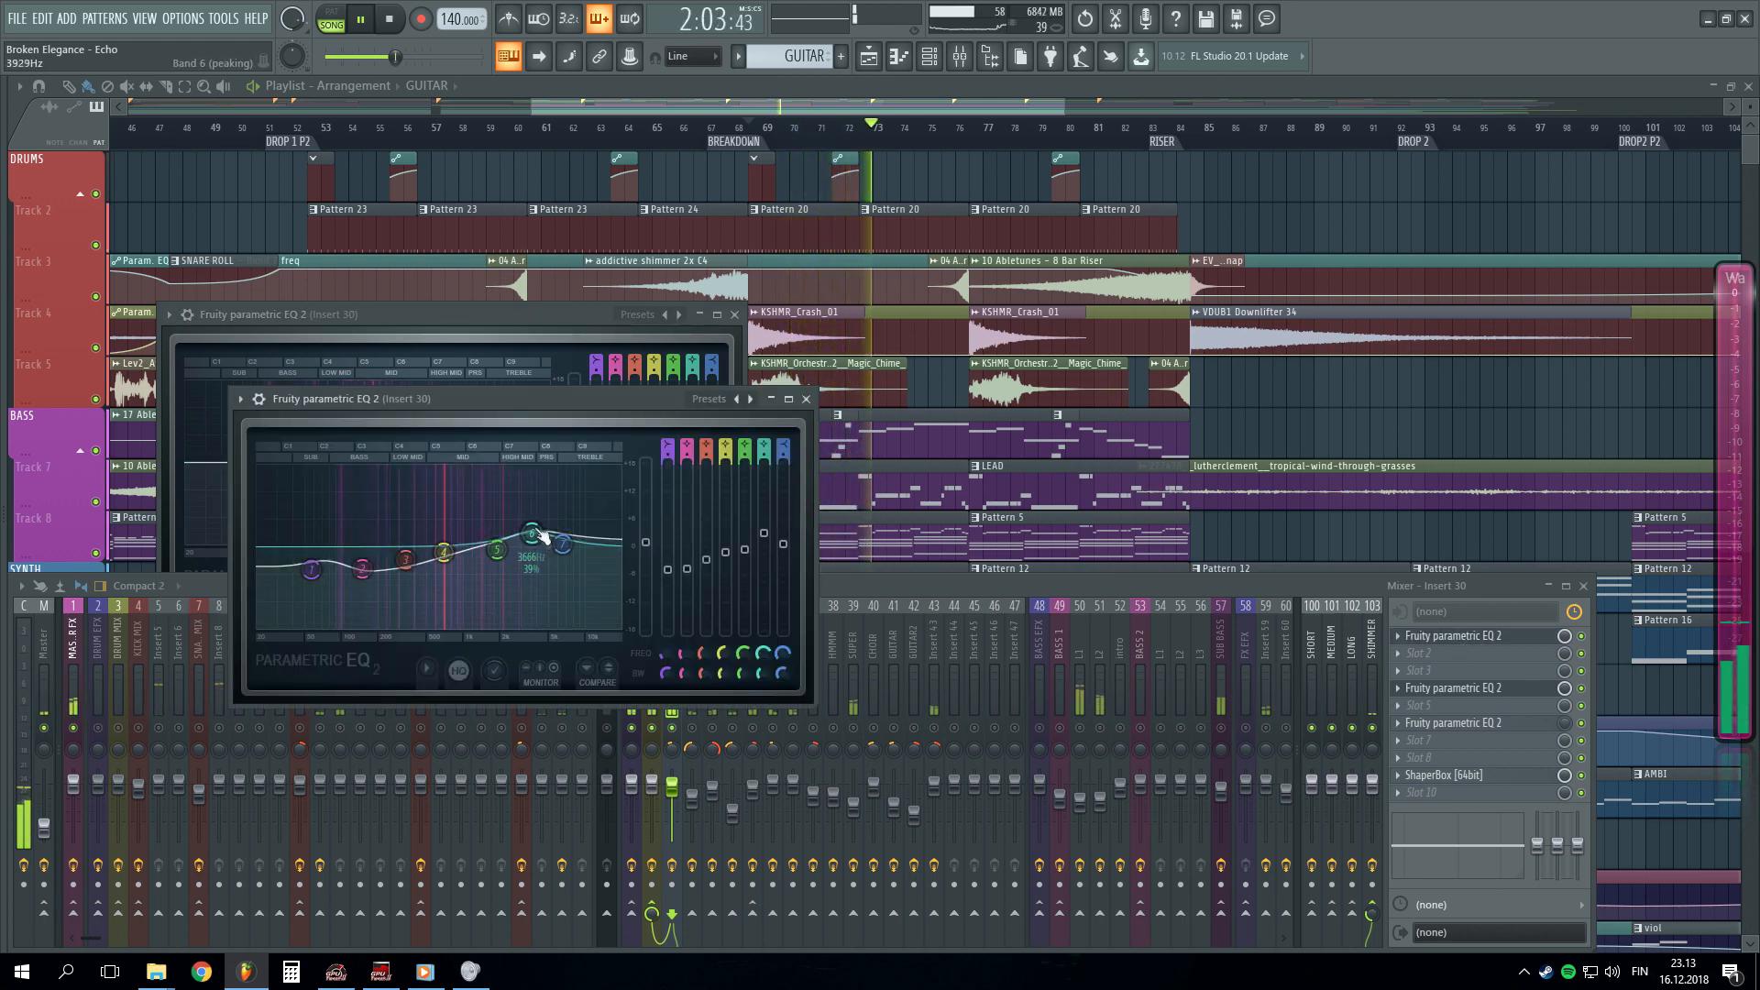
pyautogui.click(807, 399)
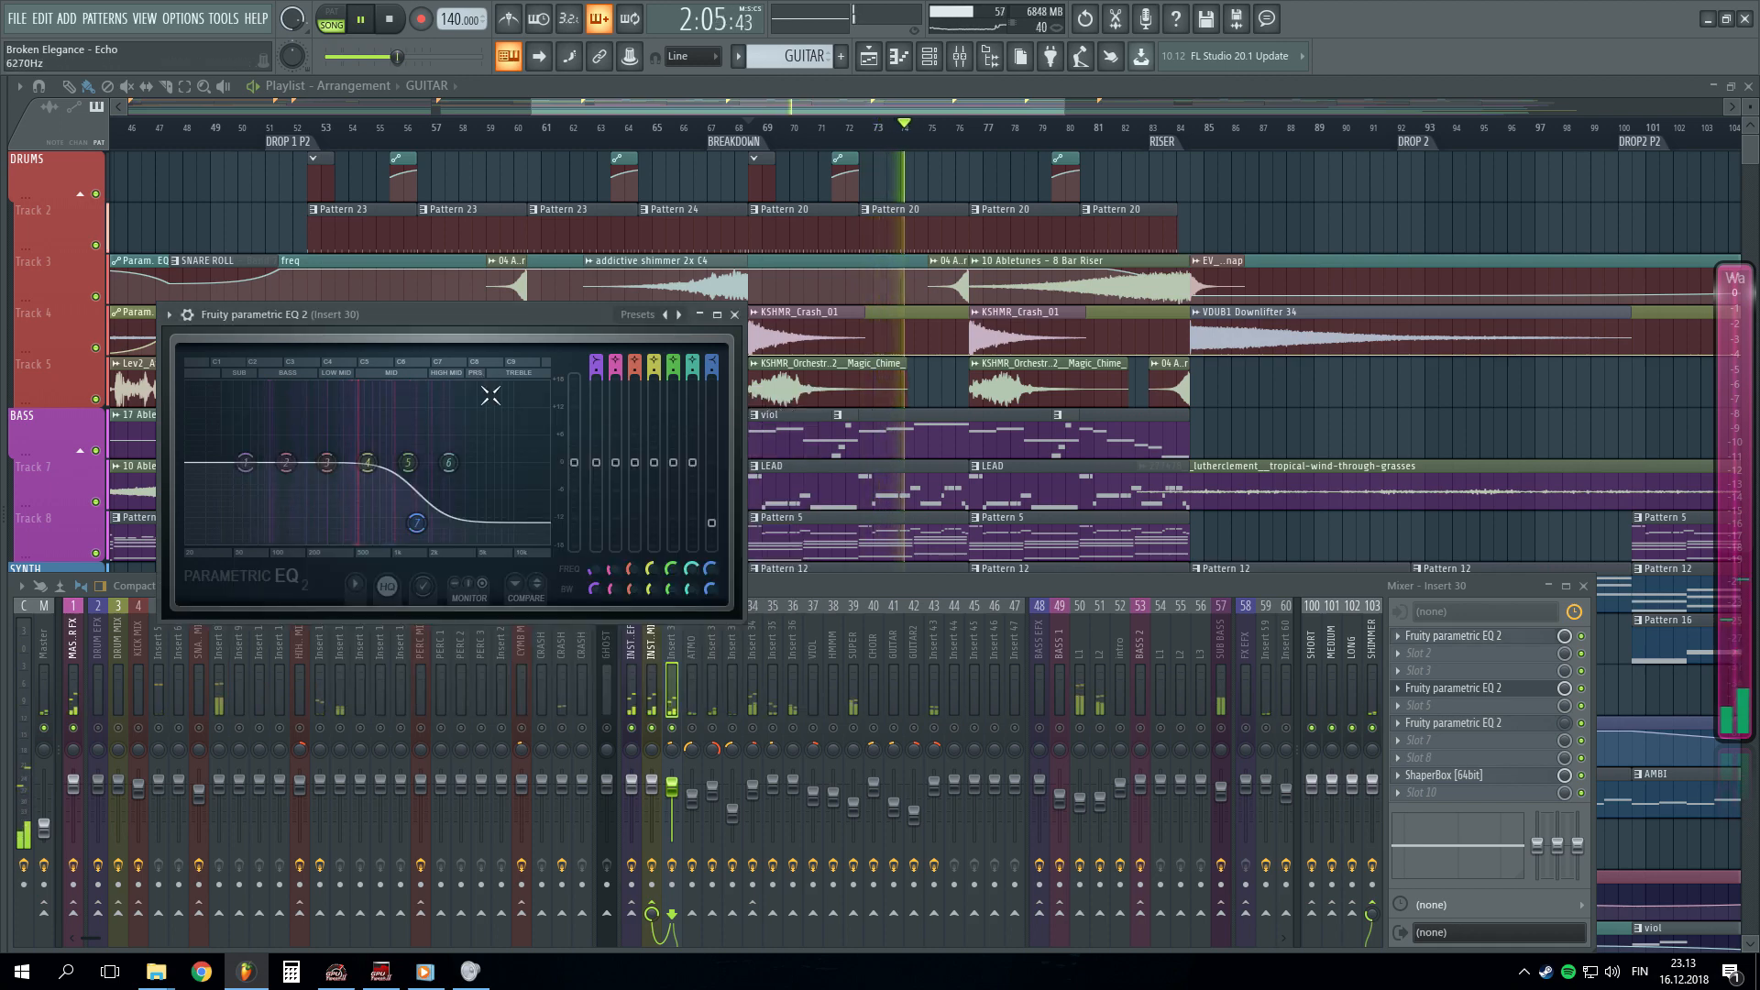
# - Reopen Insert 30's slot 1 Fruity Parametric EQ 2 to check its curve, and close its window
pyautogui.click(1454, 672)
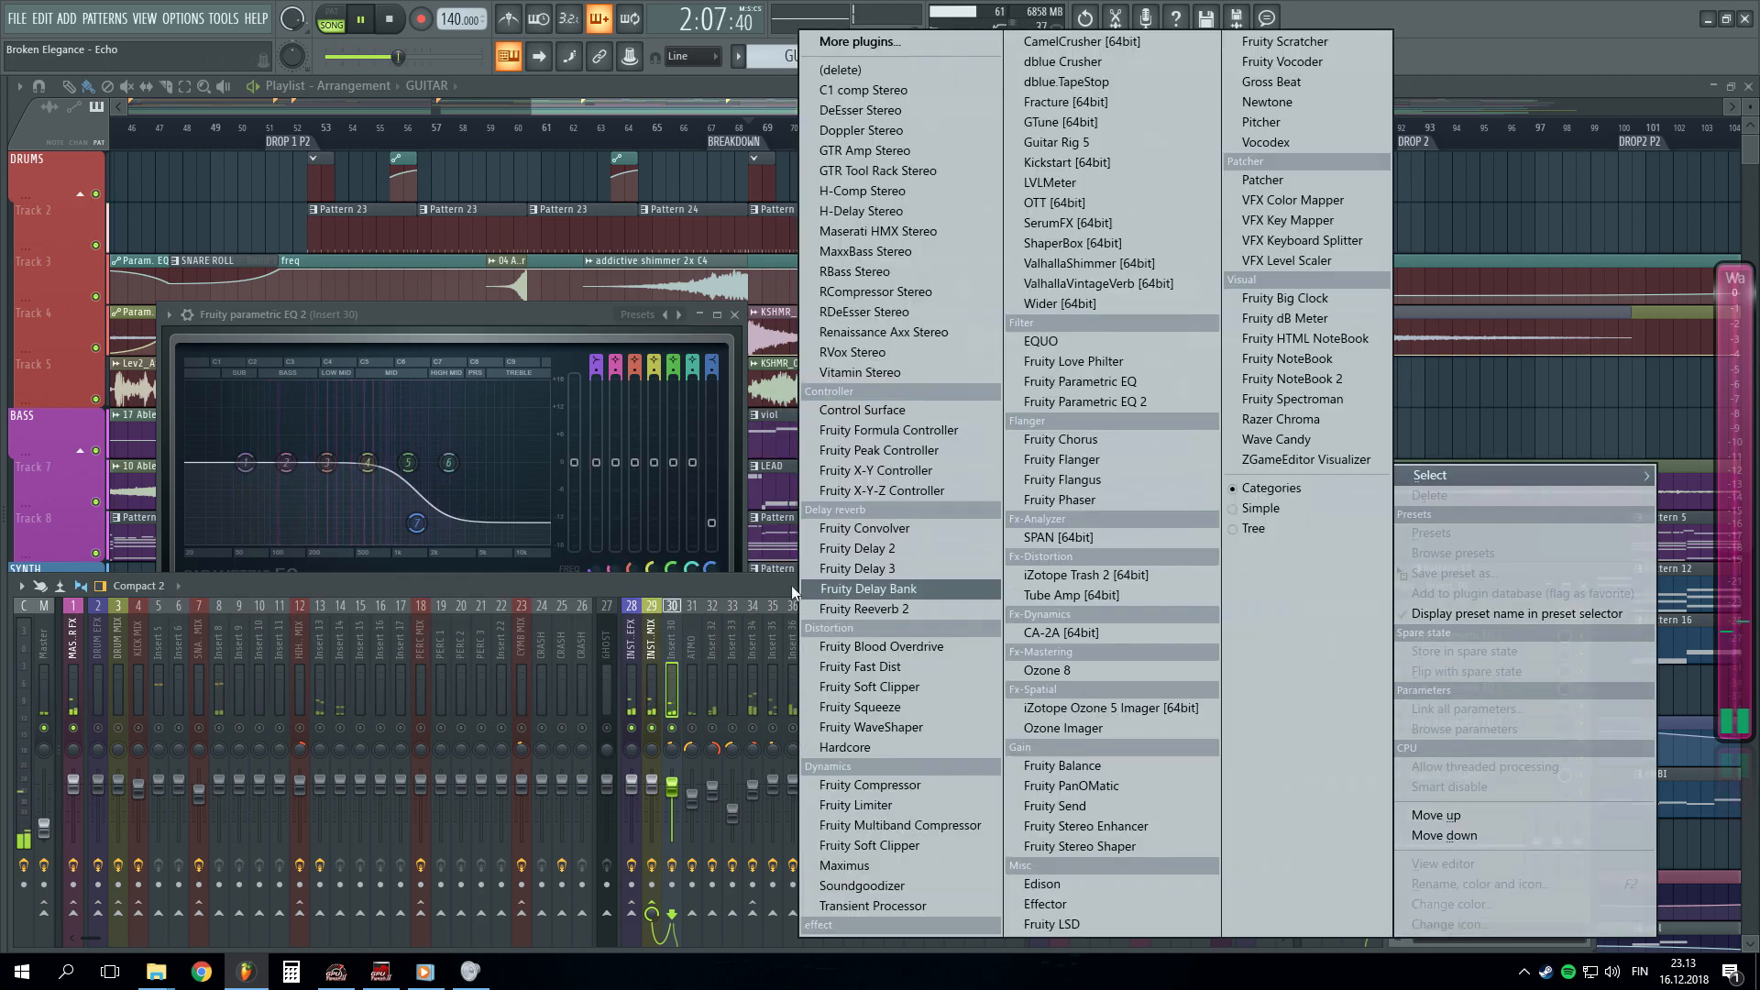
pyautogui.click(790, 585)
pyautogui.click(1498, 633)
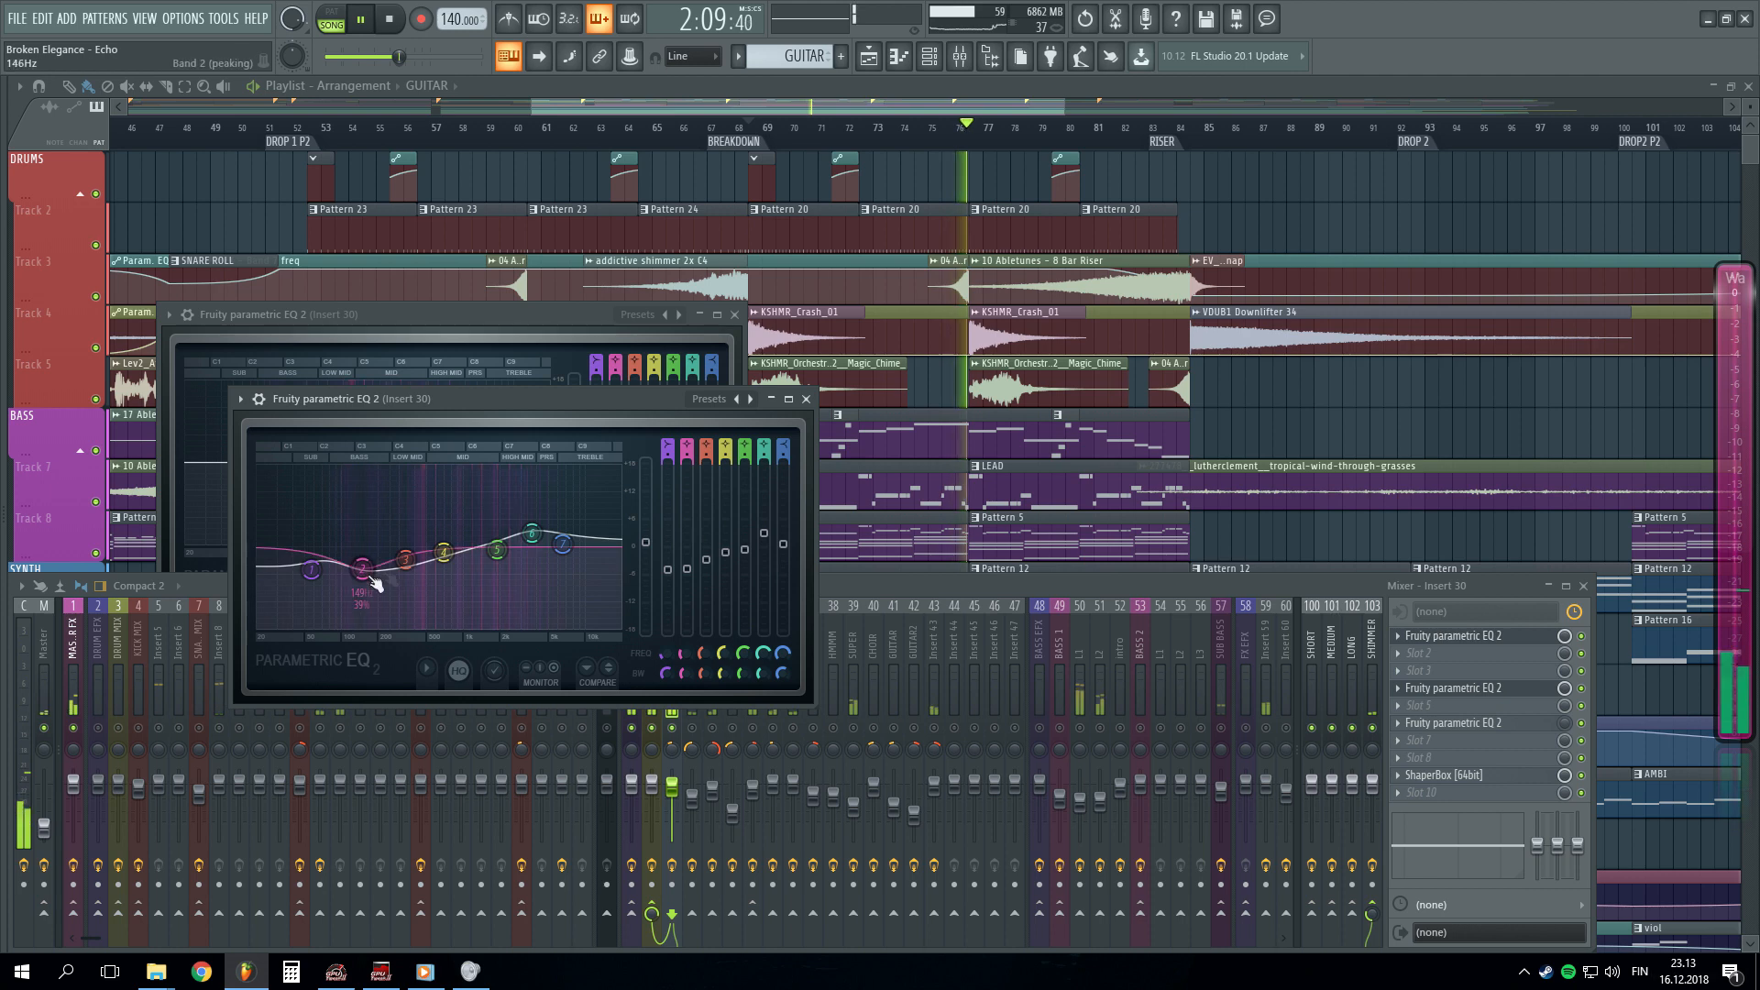
pyautogui.click(806, 400)
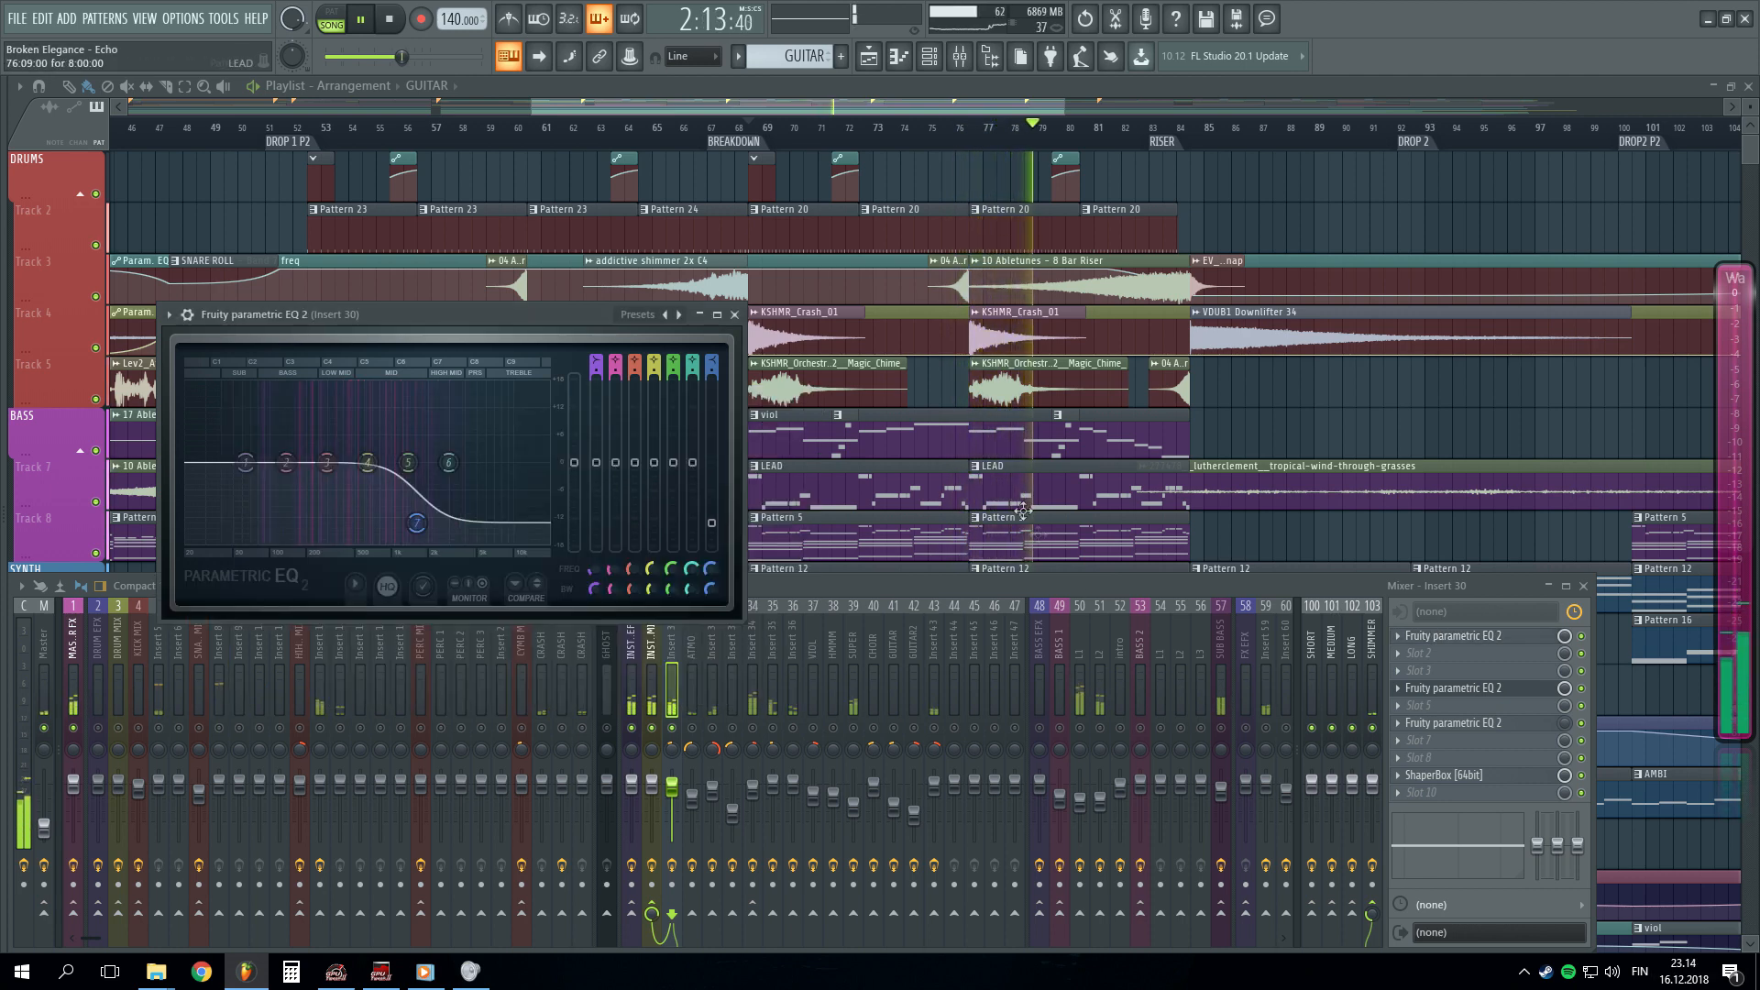
# - Toggle Insert 30's mute and audition the arrangement from about bar 118 with the mixer back in view
pyautogui.click(678, 729)
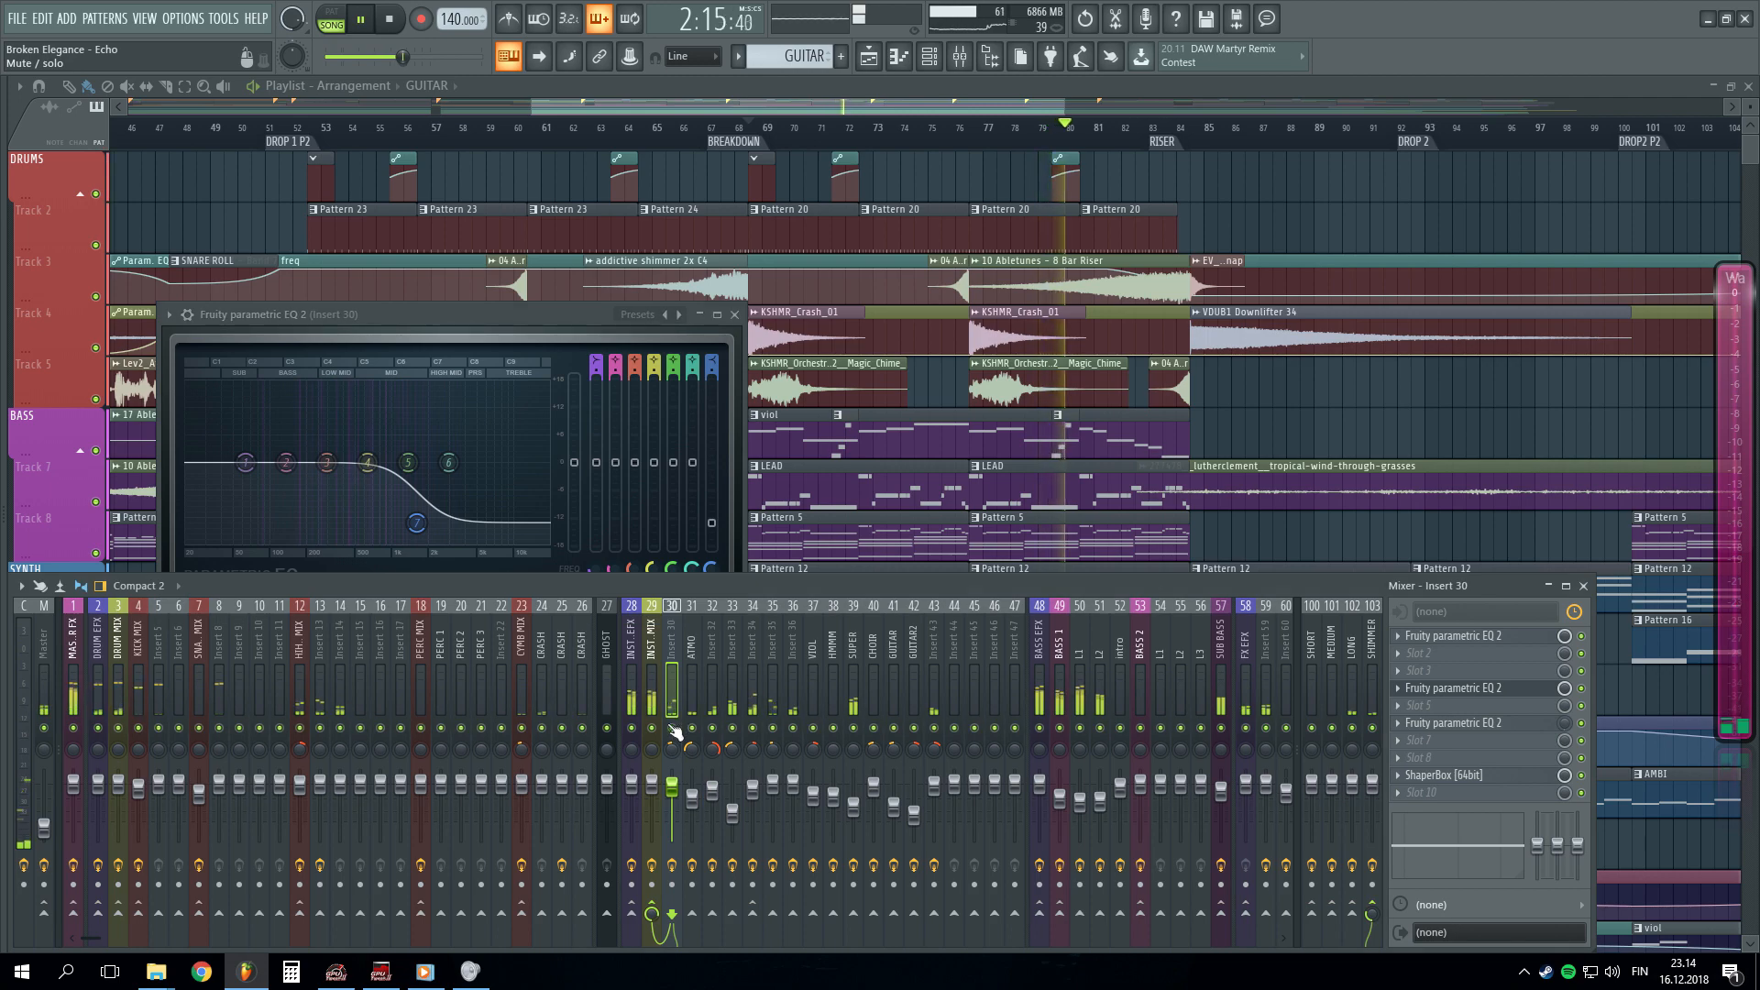
pyautogui.scroll(-4, 959, 138)
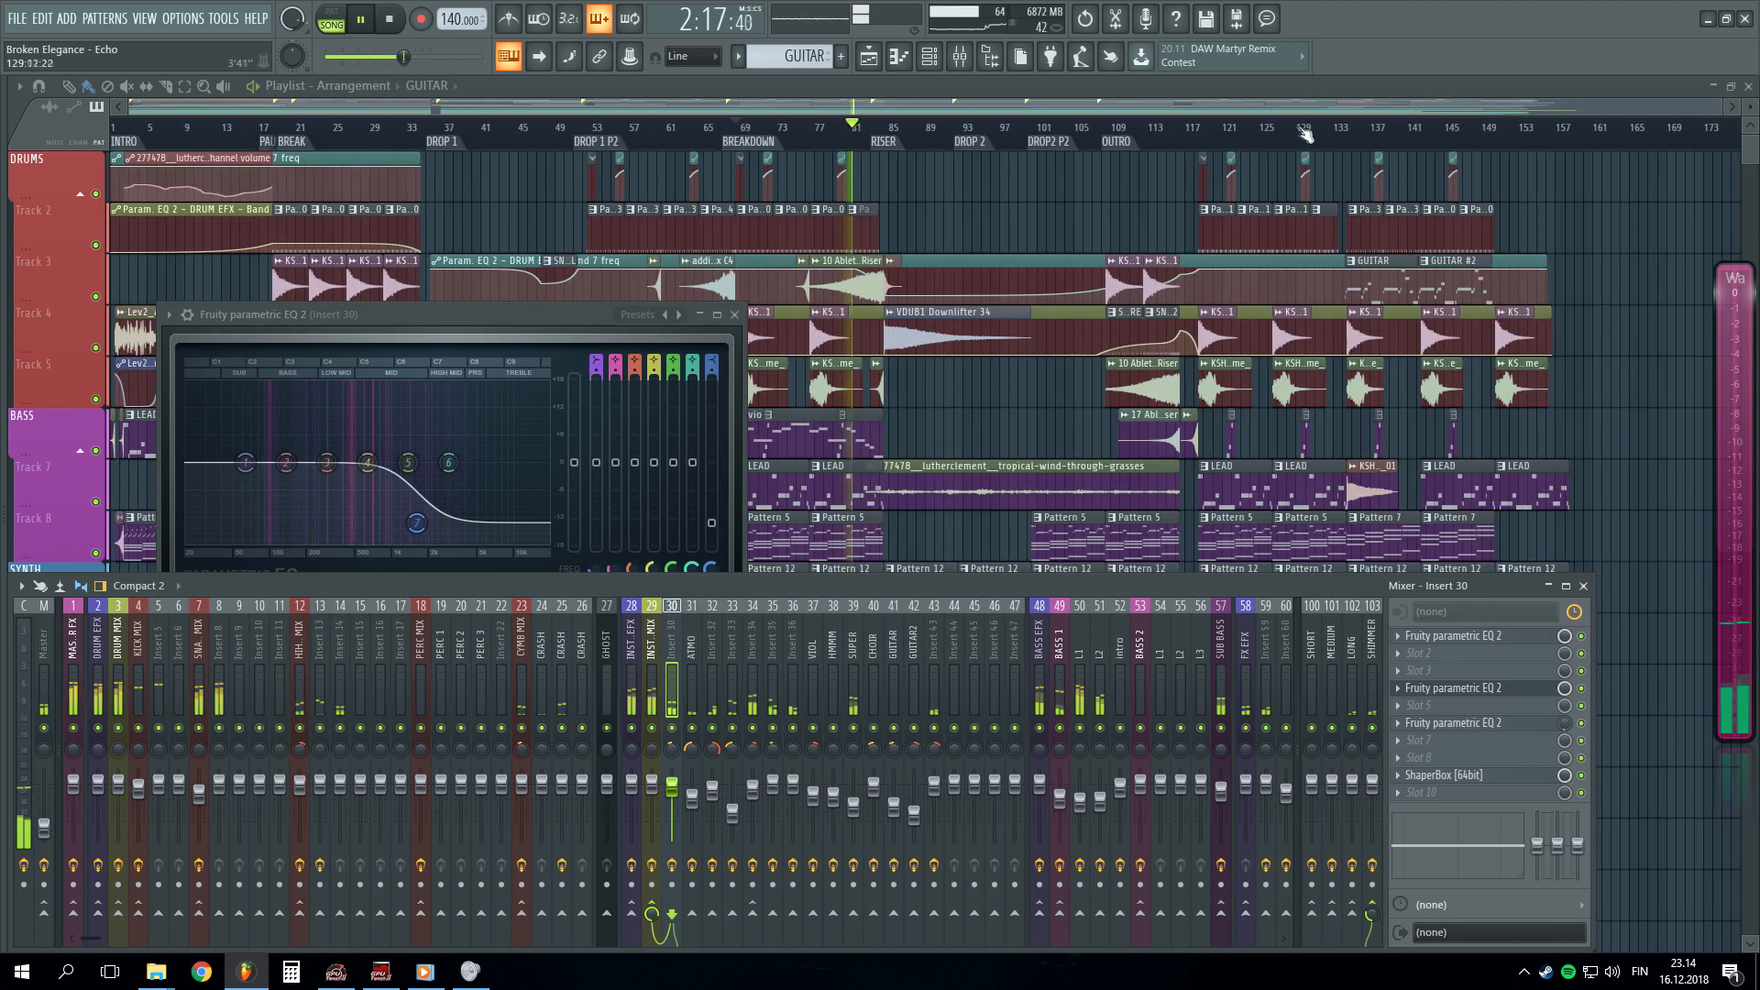
pyautogui.scroll(2, 1305, 135)
pyautogui.click(1117, 138)
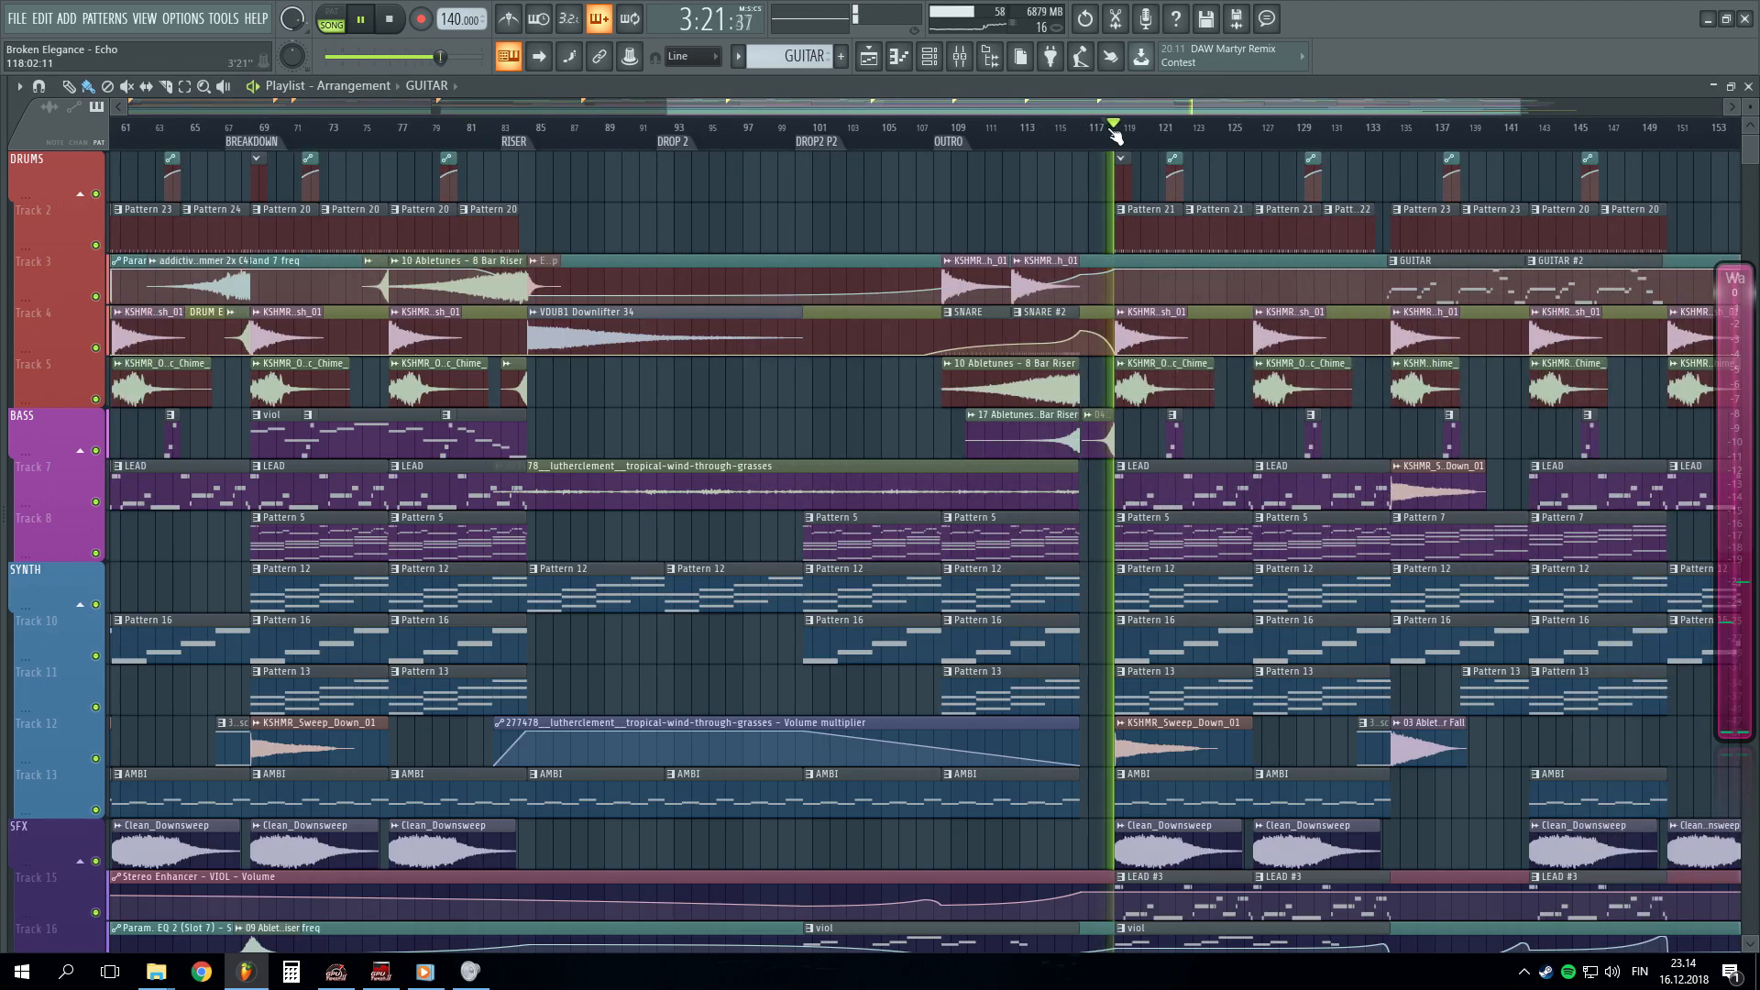
pyautogui.press('F9')
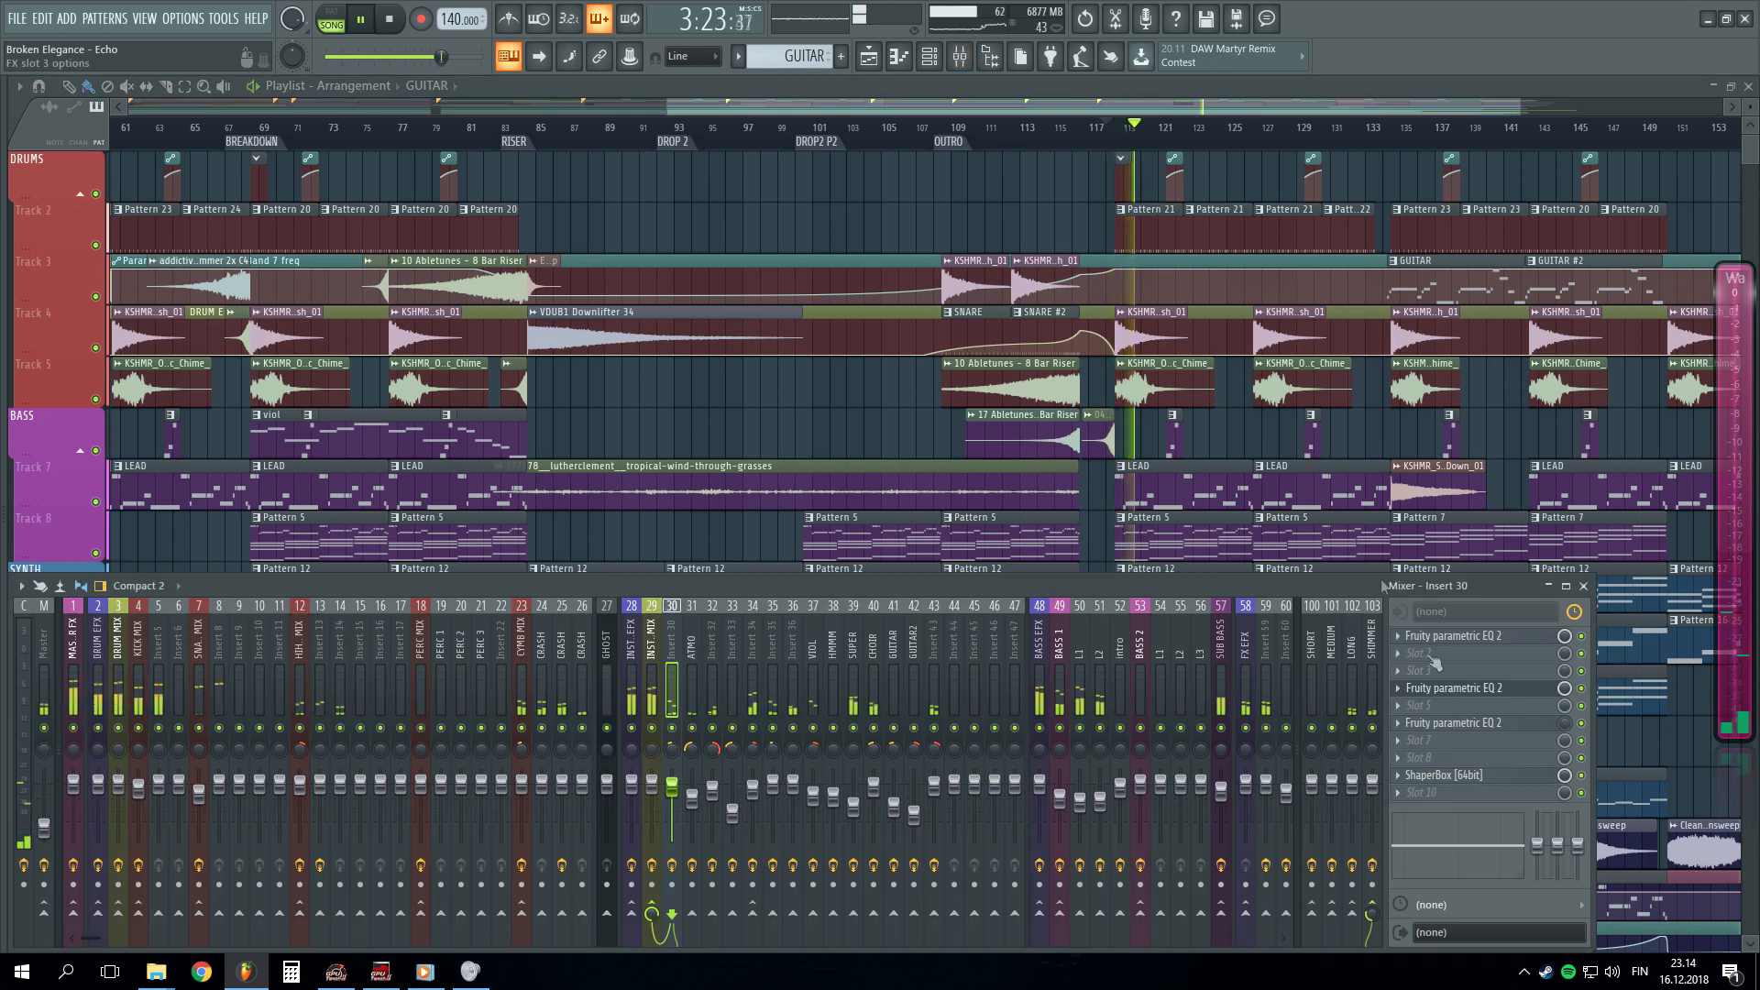
# - Audition the song from about bar 105 and from bar 76, checking Insert 30 in the mixer
pyautogui.click(868, 142)
pyautogui.press('F9')
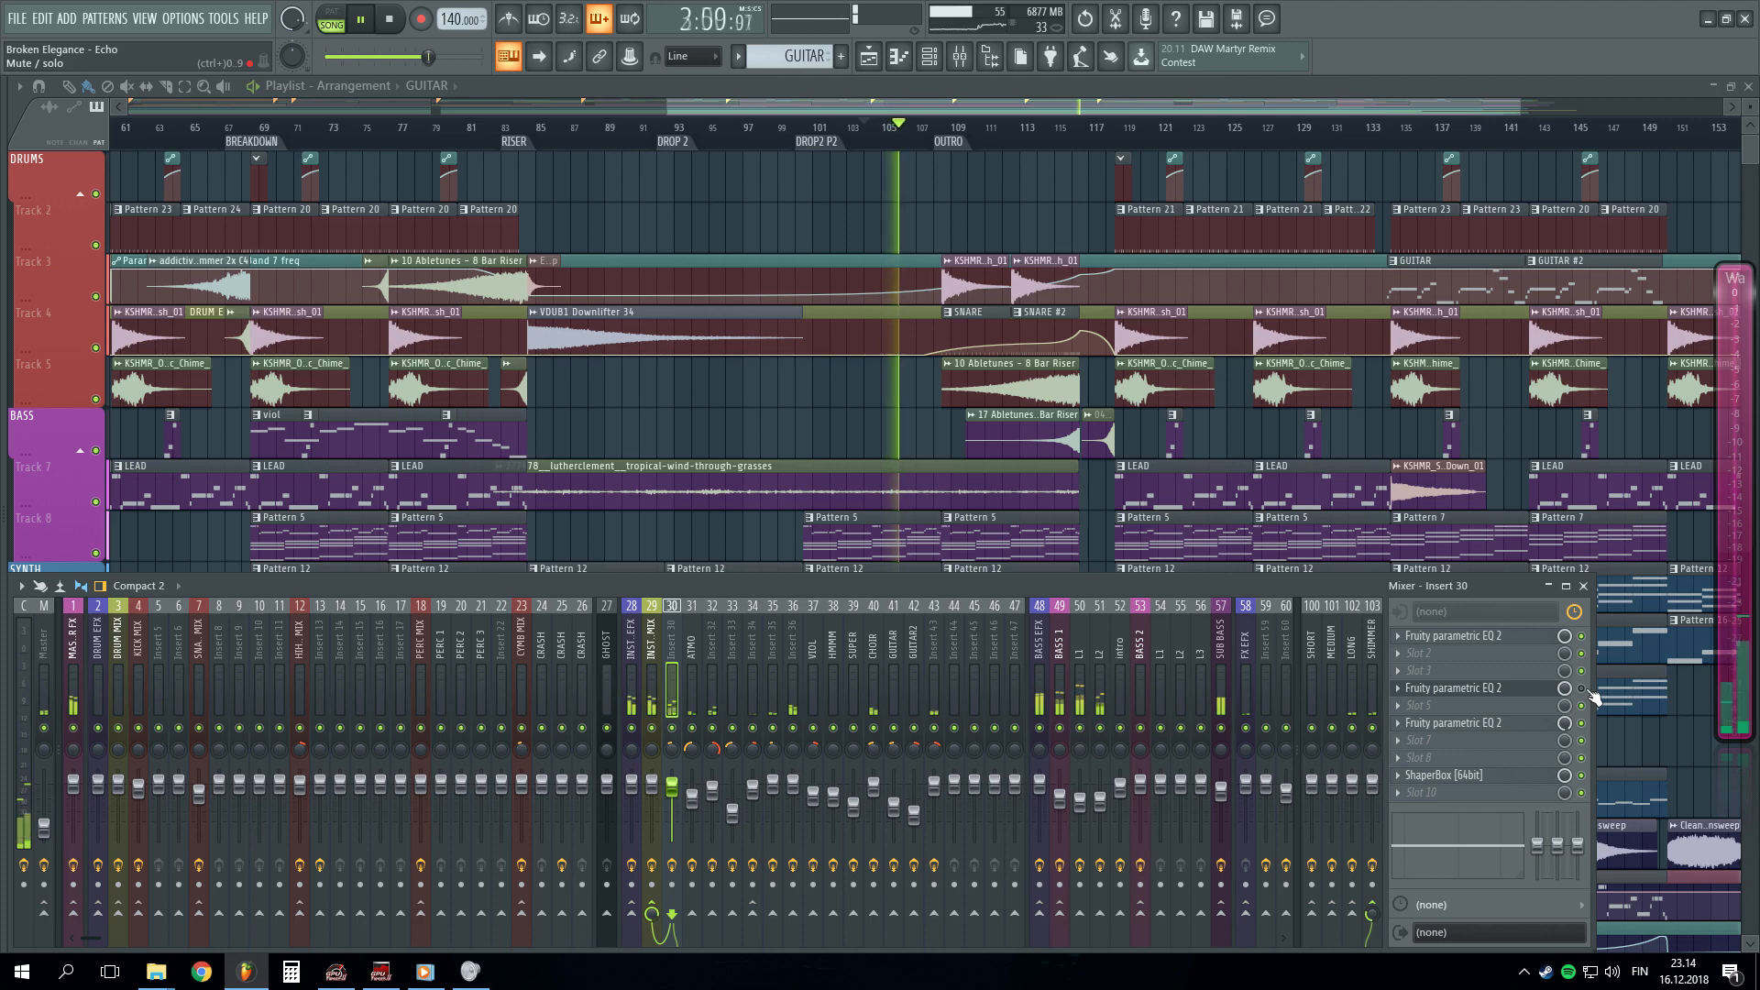
pyautogui.press('F9')
pyautogui.click(386, 134)
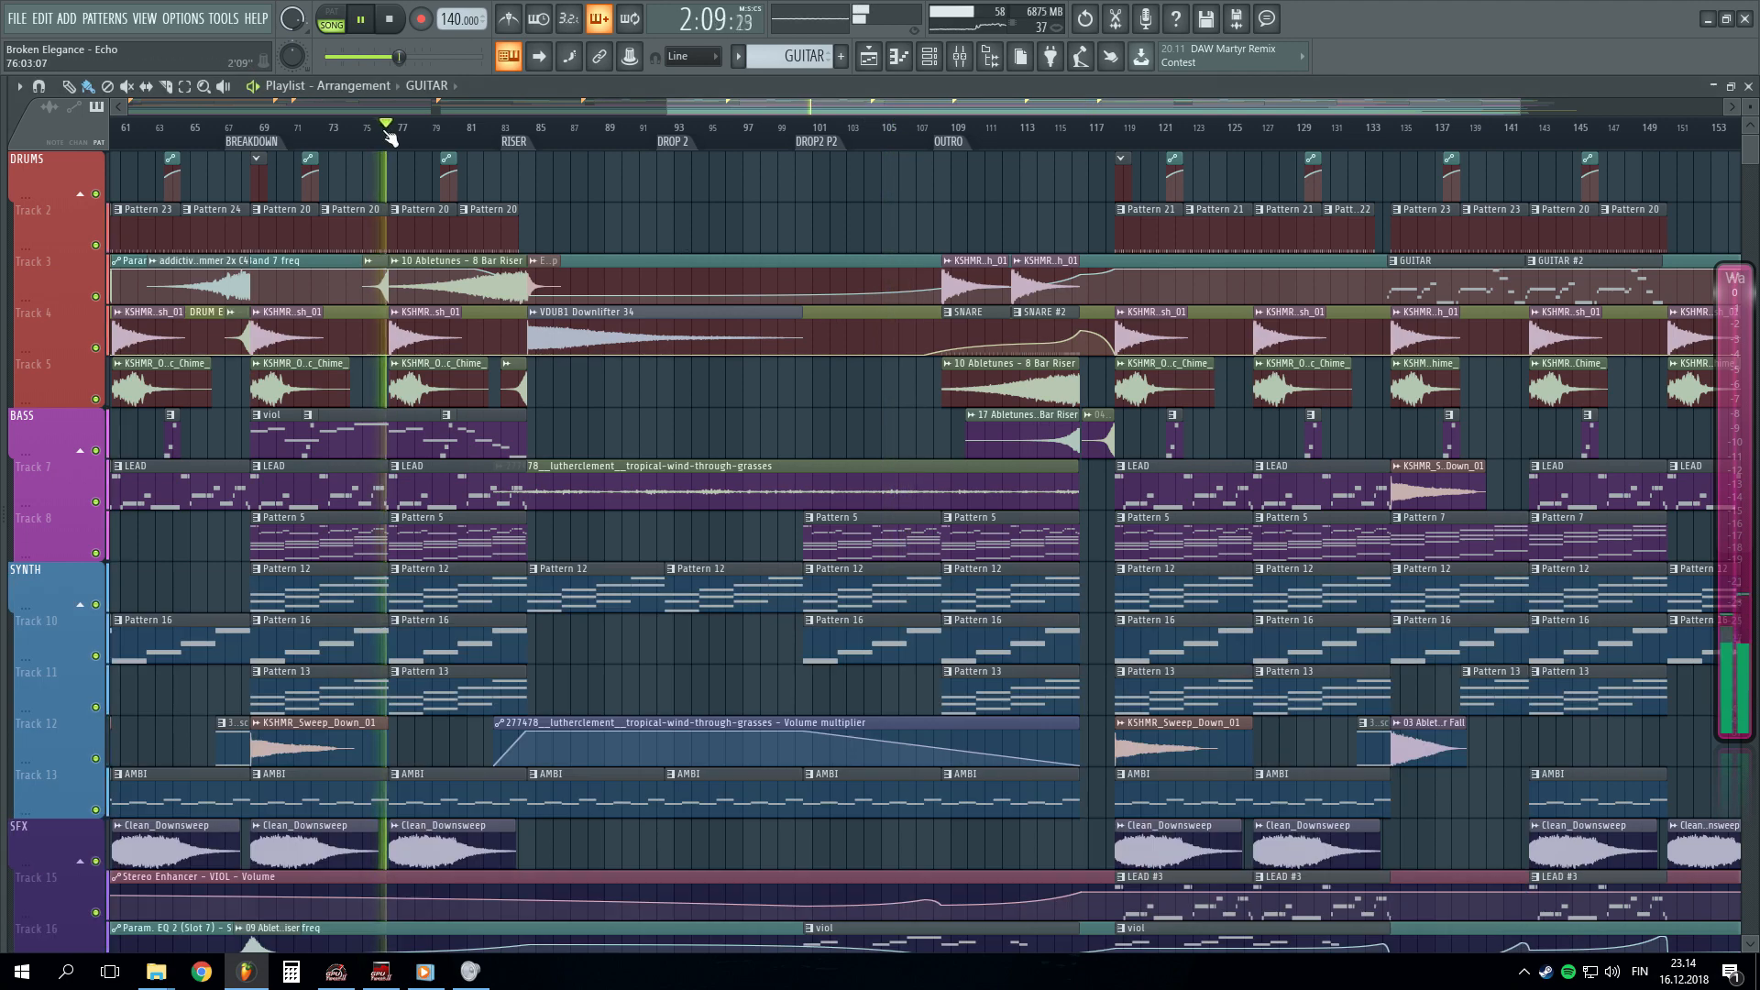
pyautogui.press('F9')
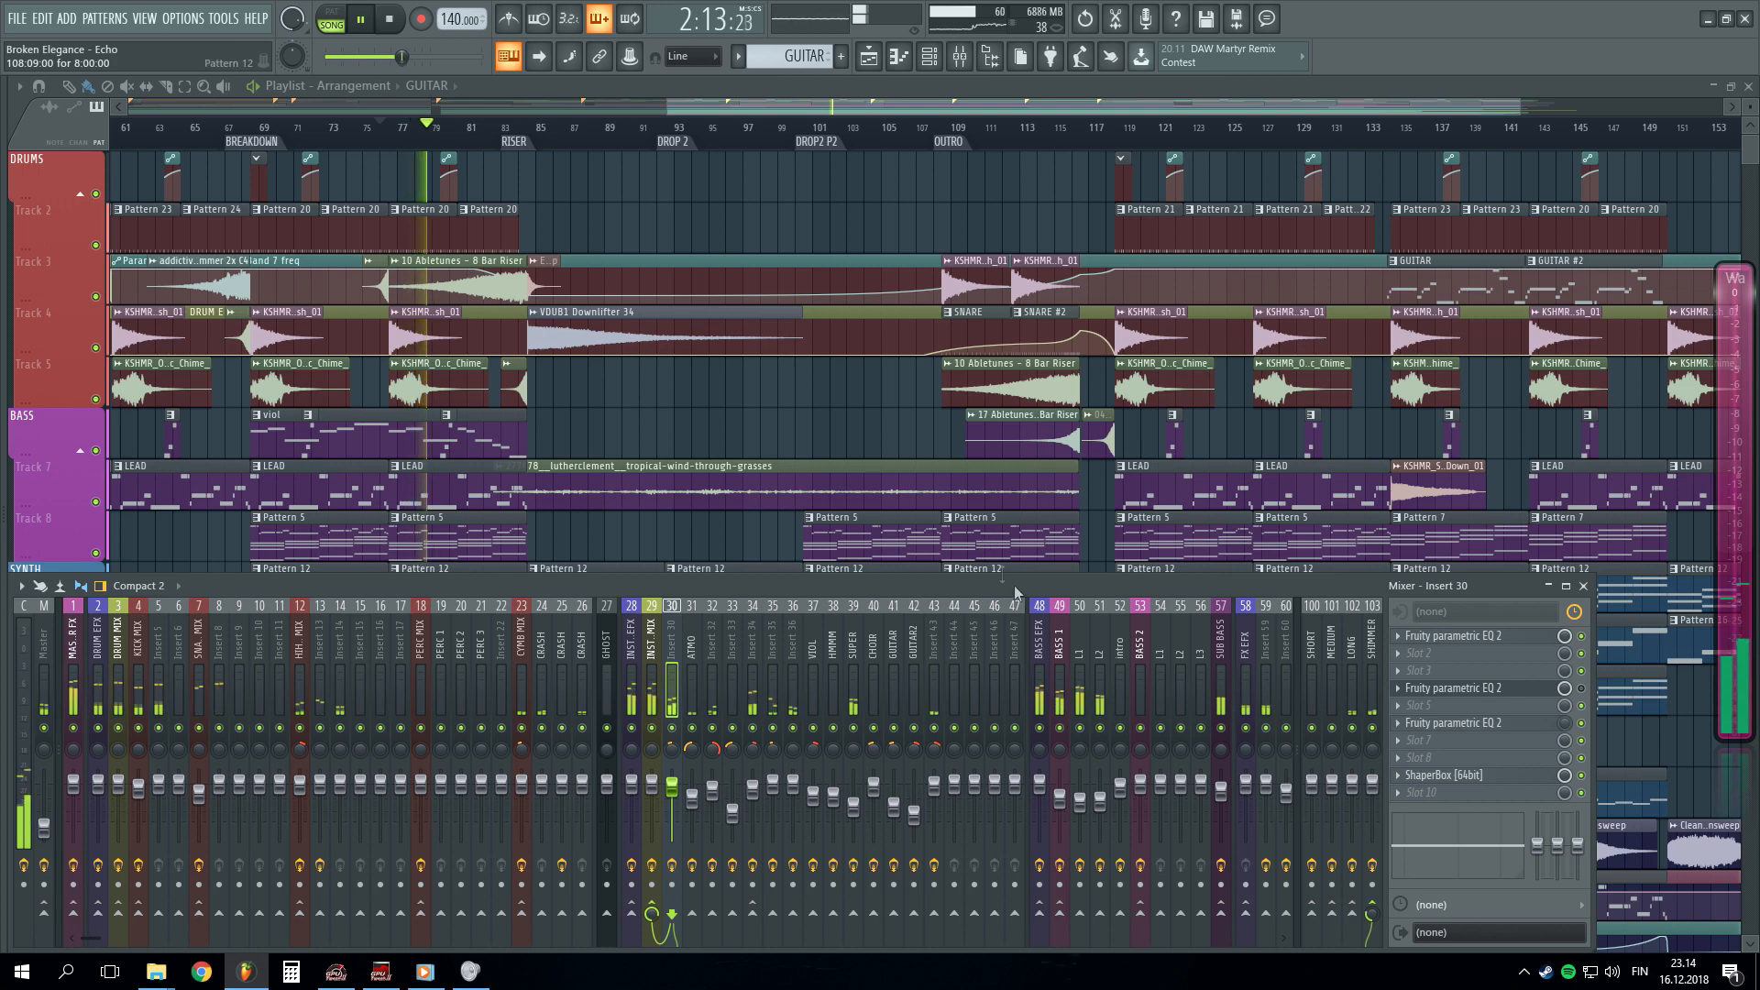
# - Undo the recent knob tweaks and playlist edits, and stop playback
pyautogui.hotkey('ctrl', 'z')
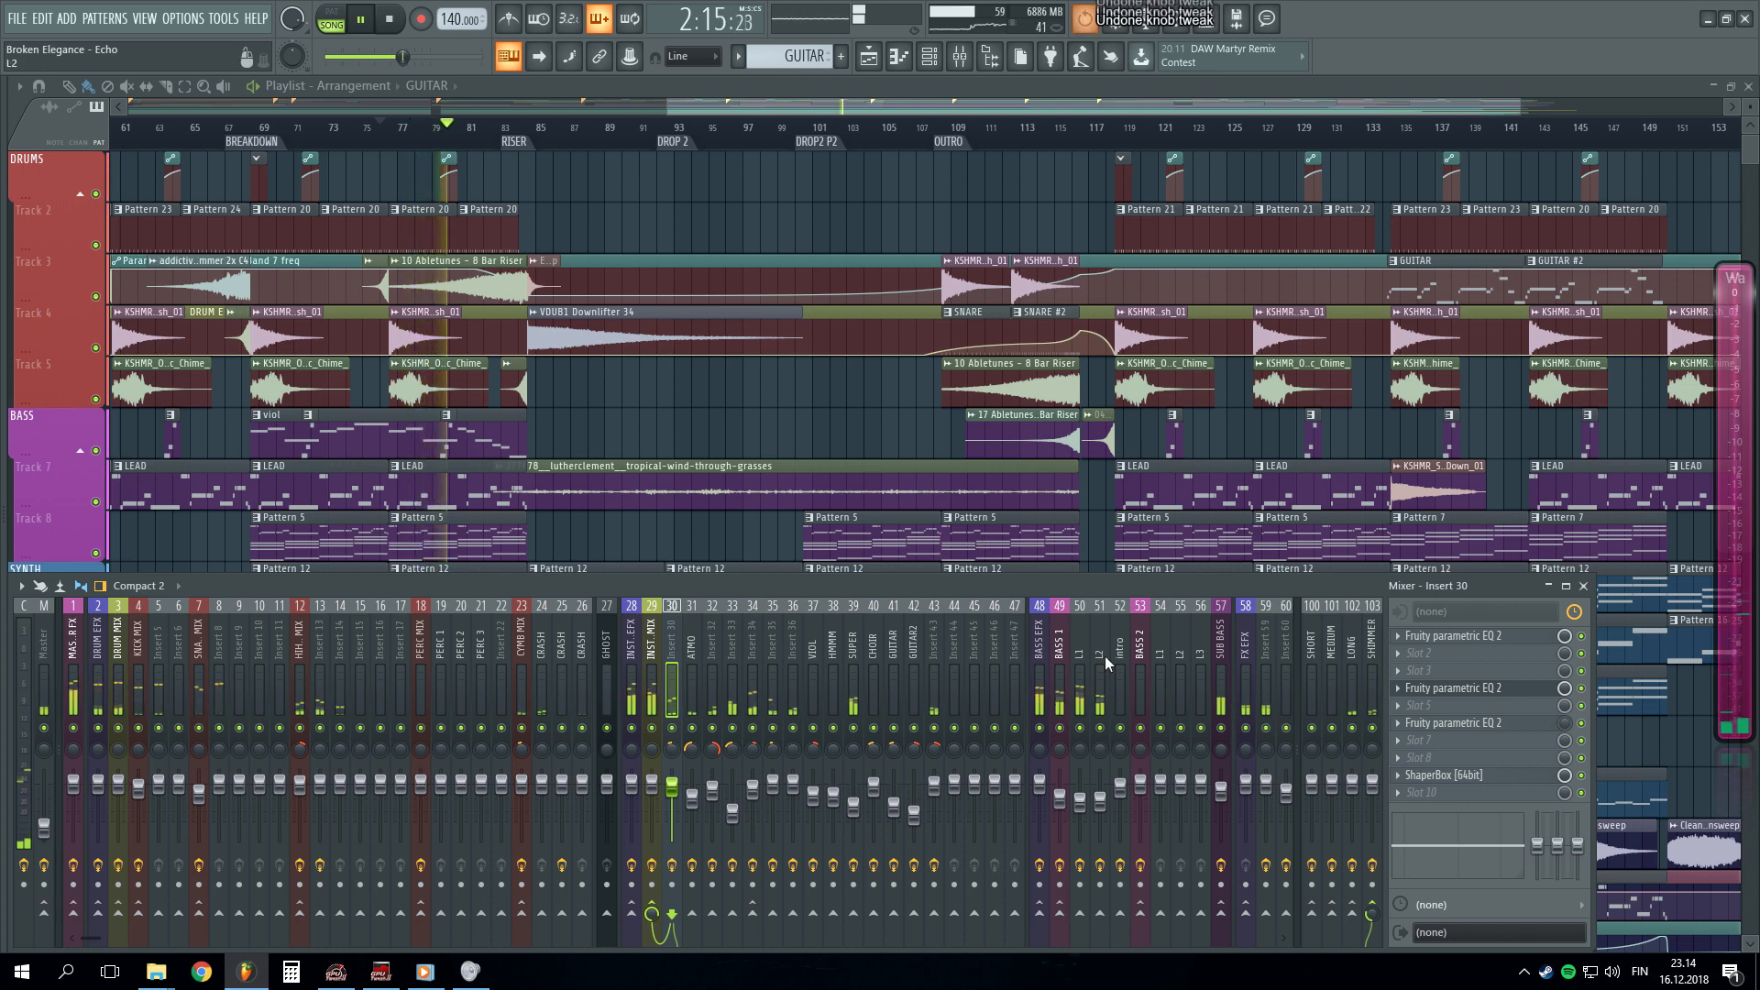
pyautogui.hotkey('ctrl', 'z')
pyautogui.hotkey('ctrl', 'z')
pyautogui.hotkey('ctrl', 'z')
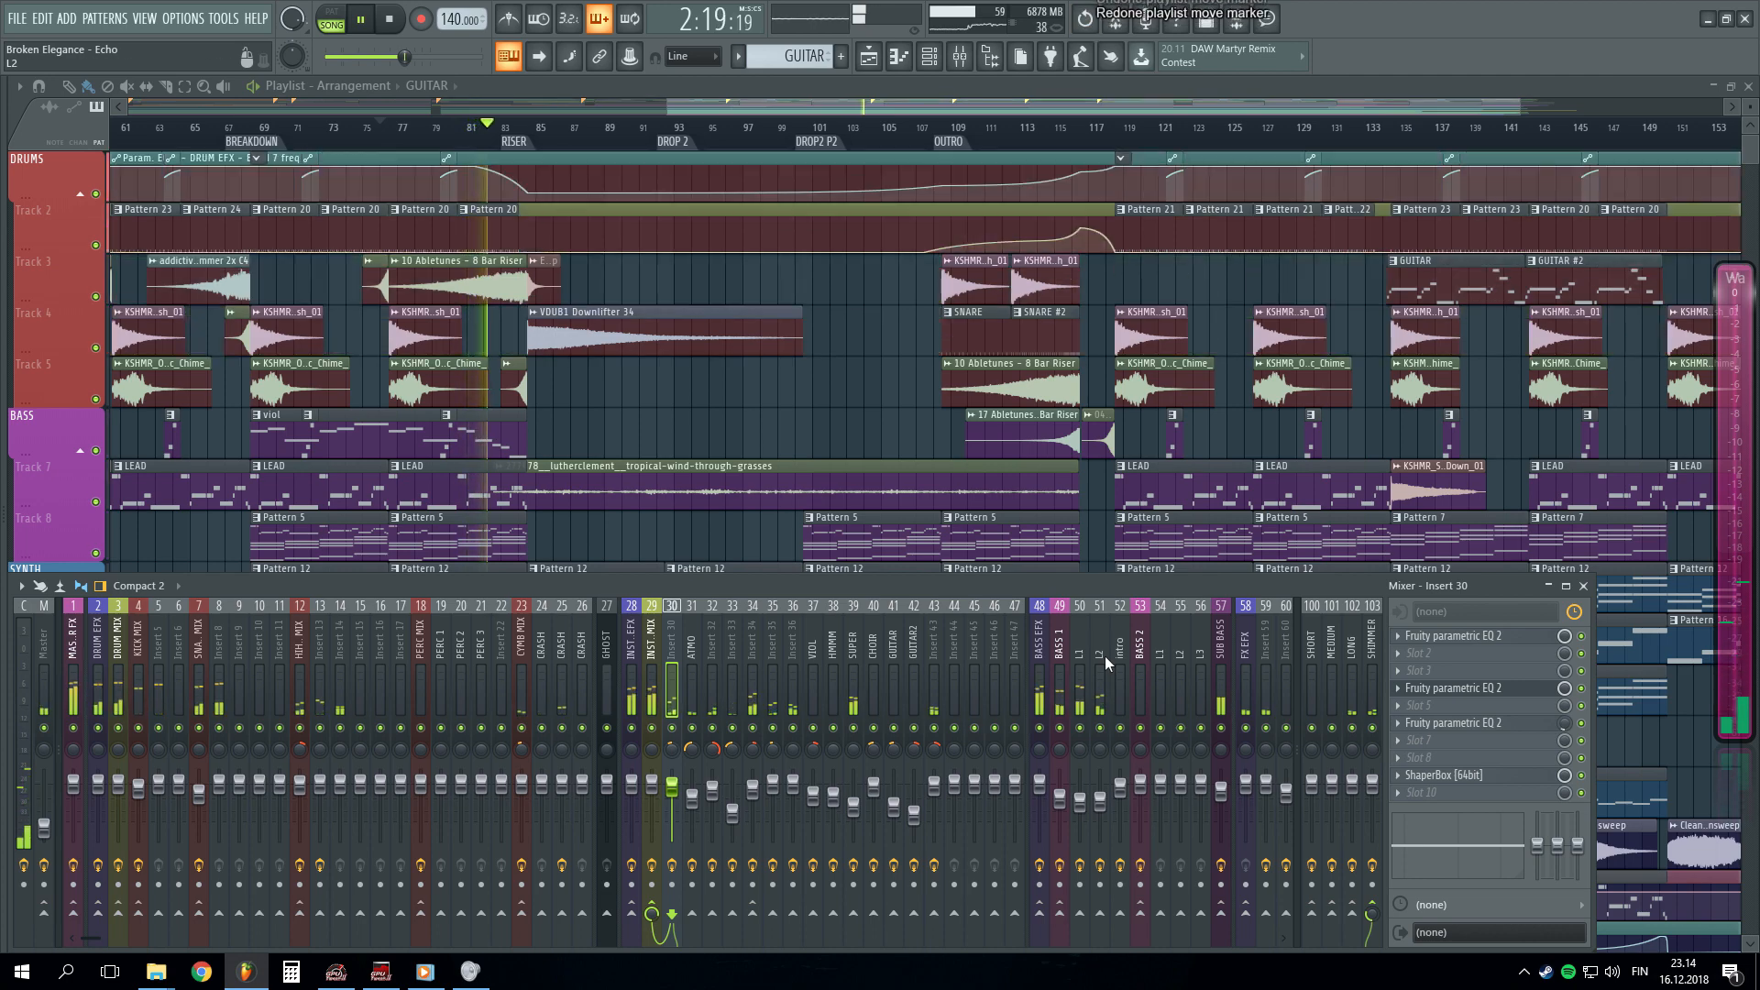
pyautogui.press('space')
pyautogui.scroll(3, 784, 133)
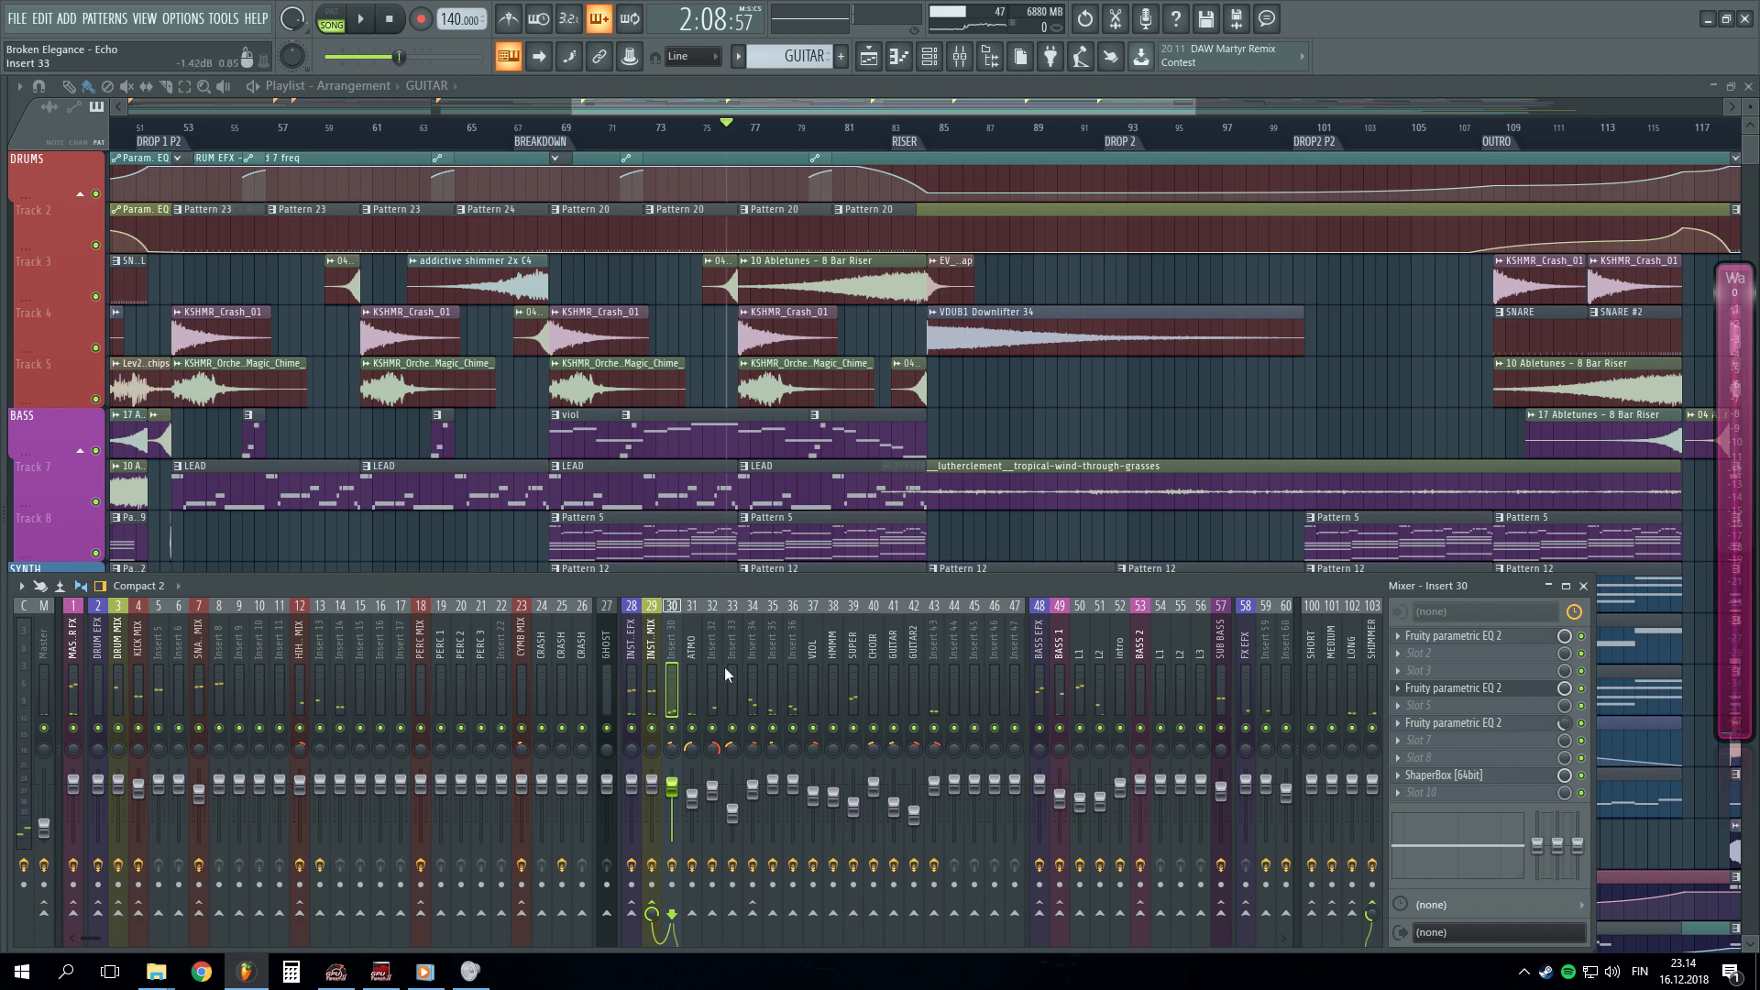
pyautogui.scroll(2, 564, 143)
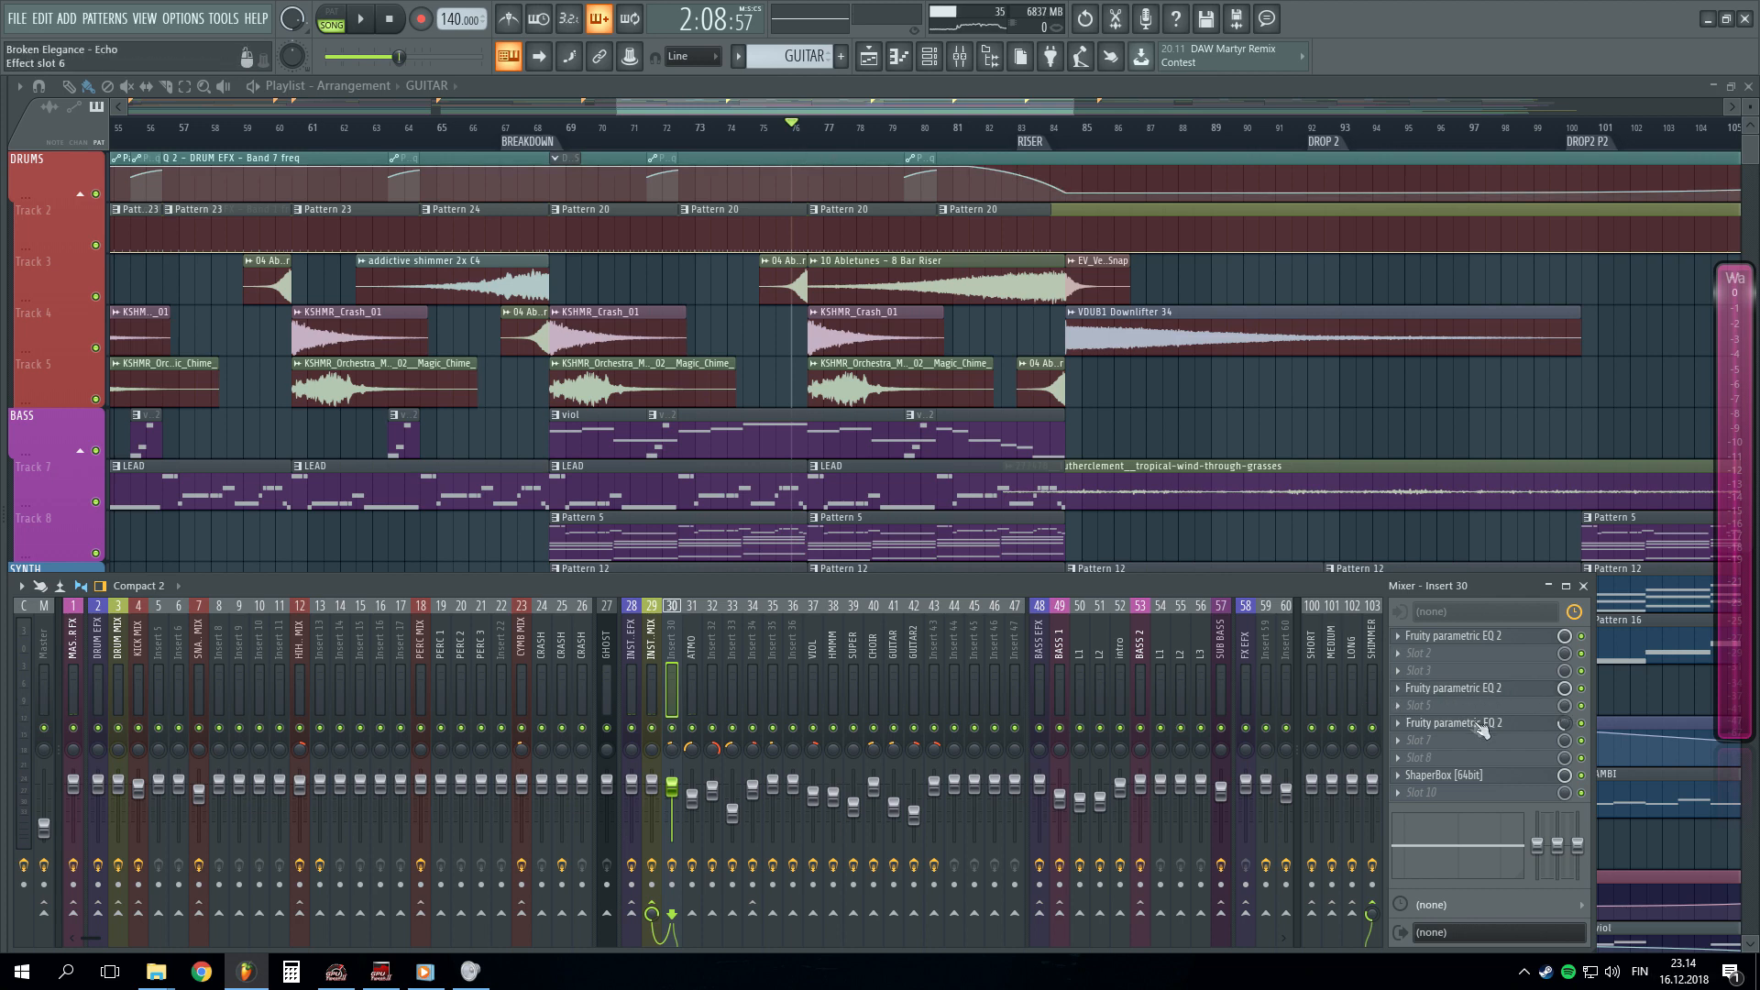
# - Inspect the Fruity Parametric EQ 2 curves in SUPER's slot 6 and CHOIR's slot 3, closing each window
pyautogui.click(852, 676)
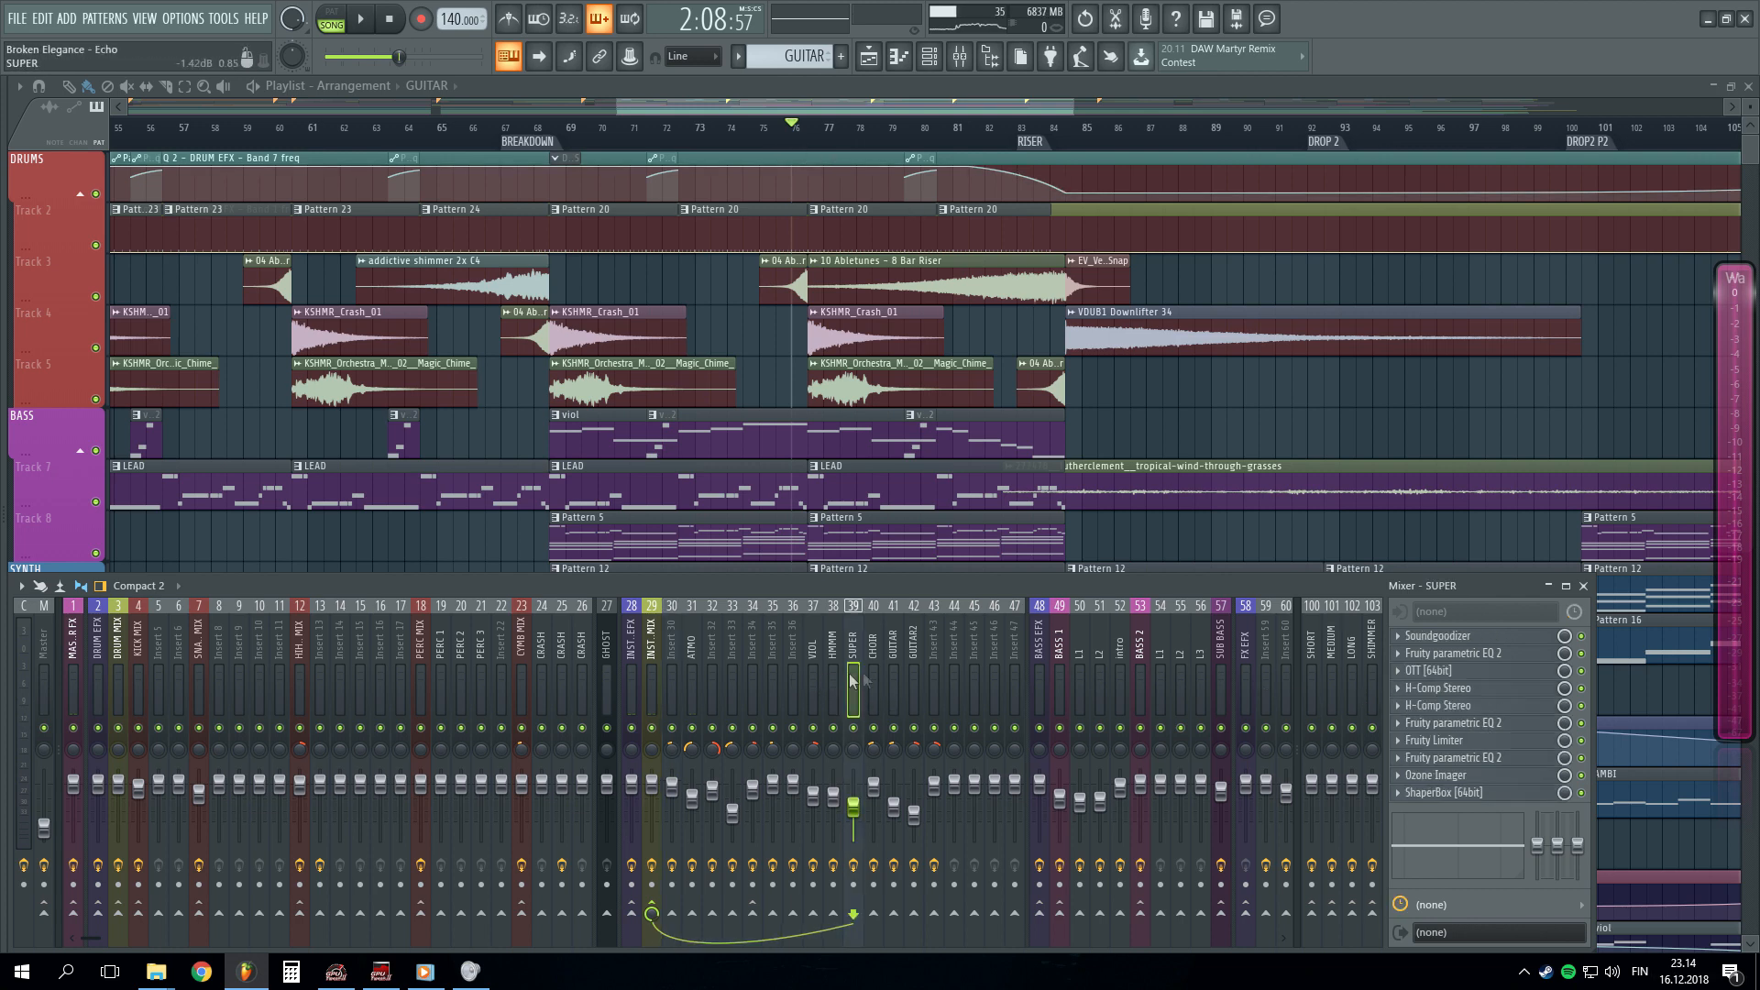
pyautogui.click(1496, 725)
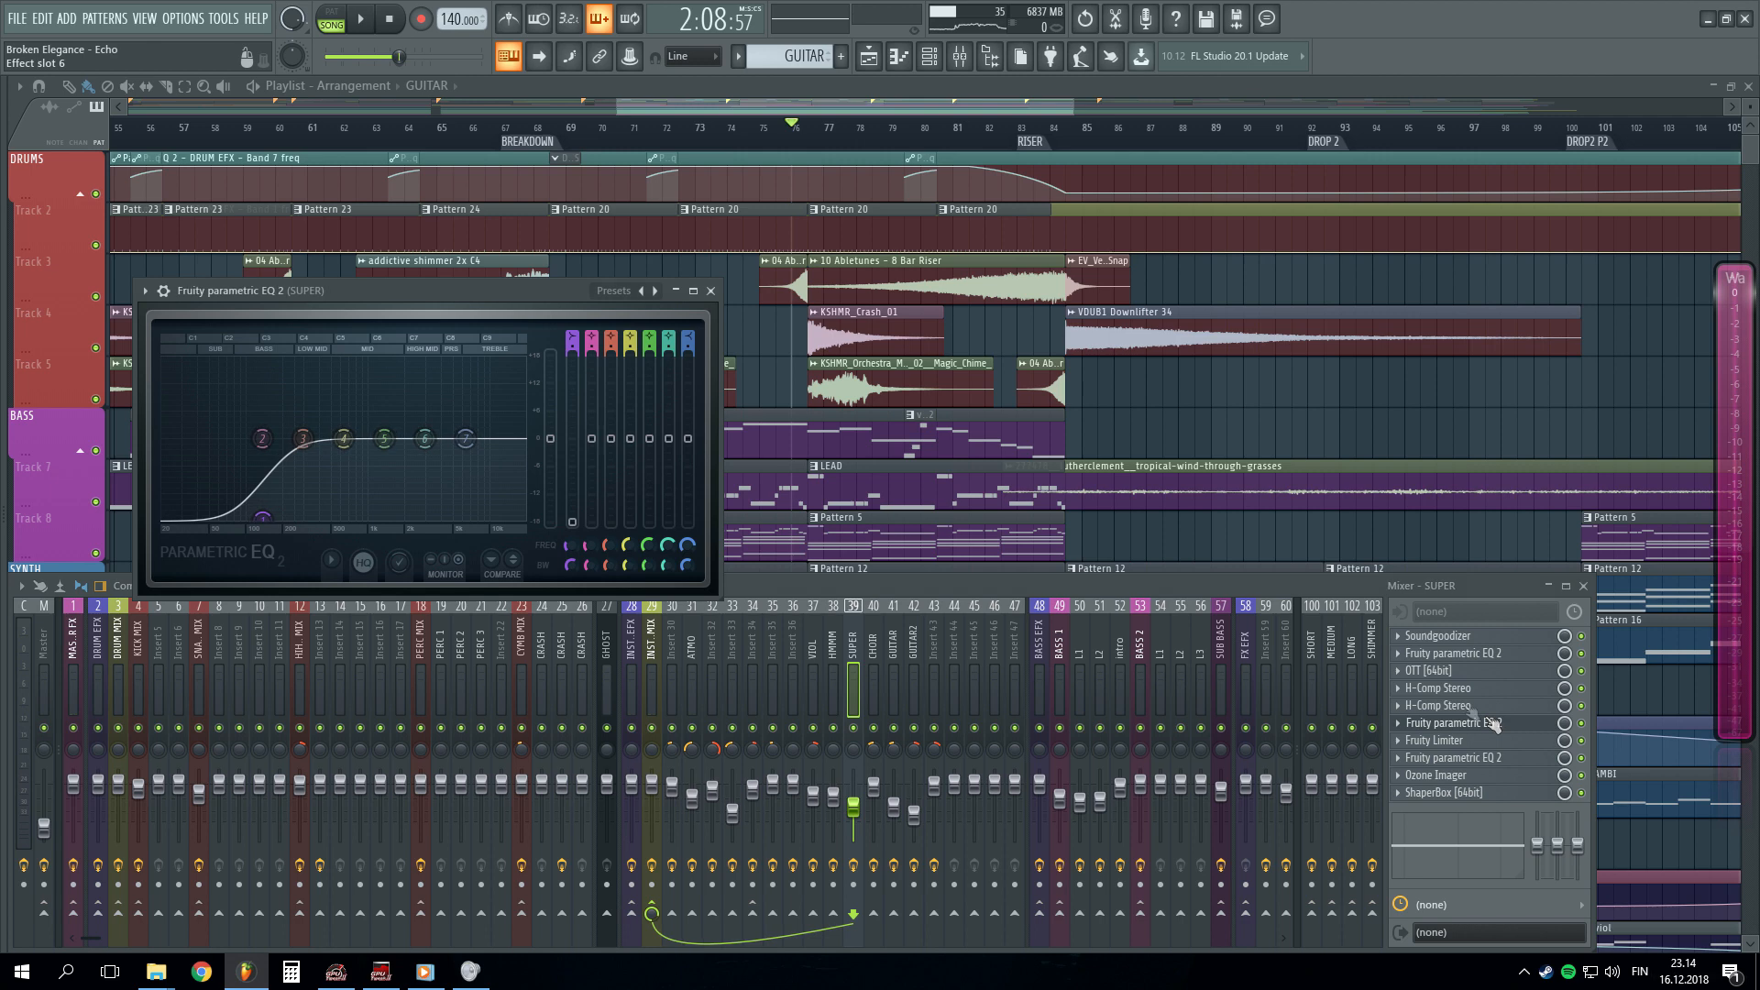
pyautogui.click(712, 291)
pyautogui.click(880, 678)
pyautogui.click(1477, 671)
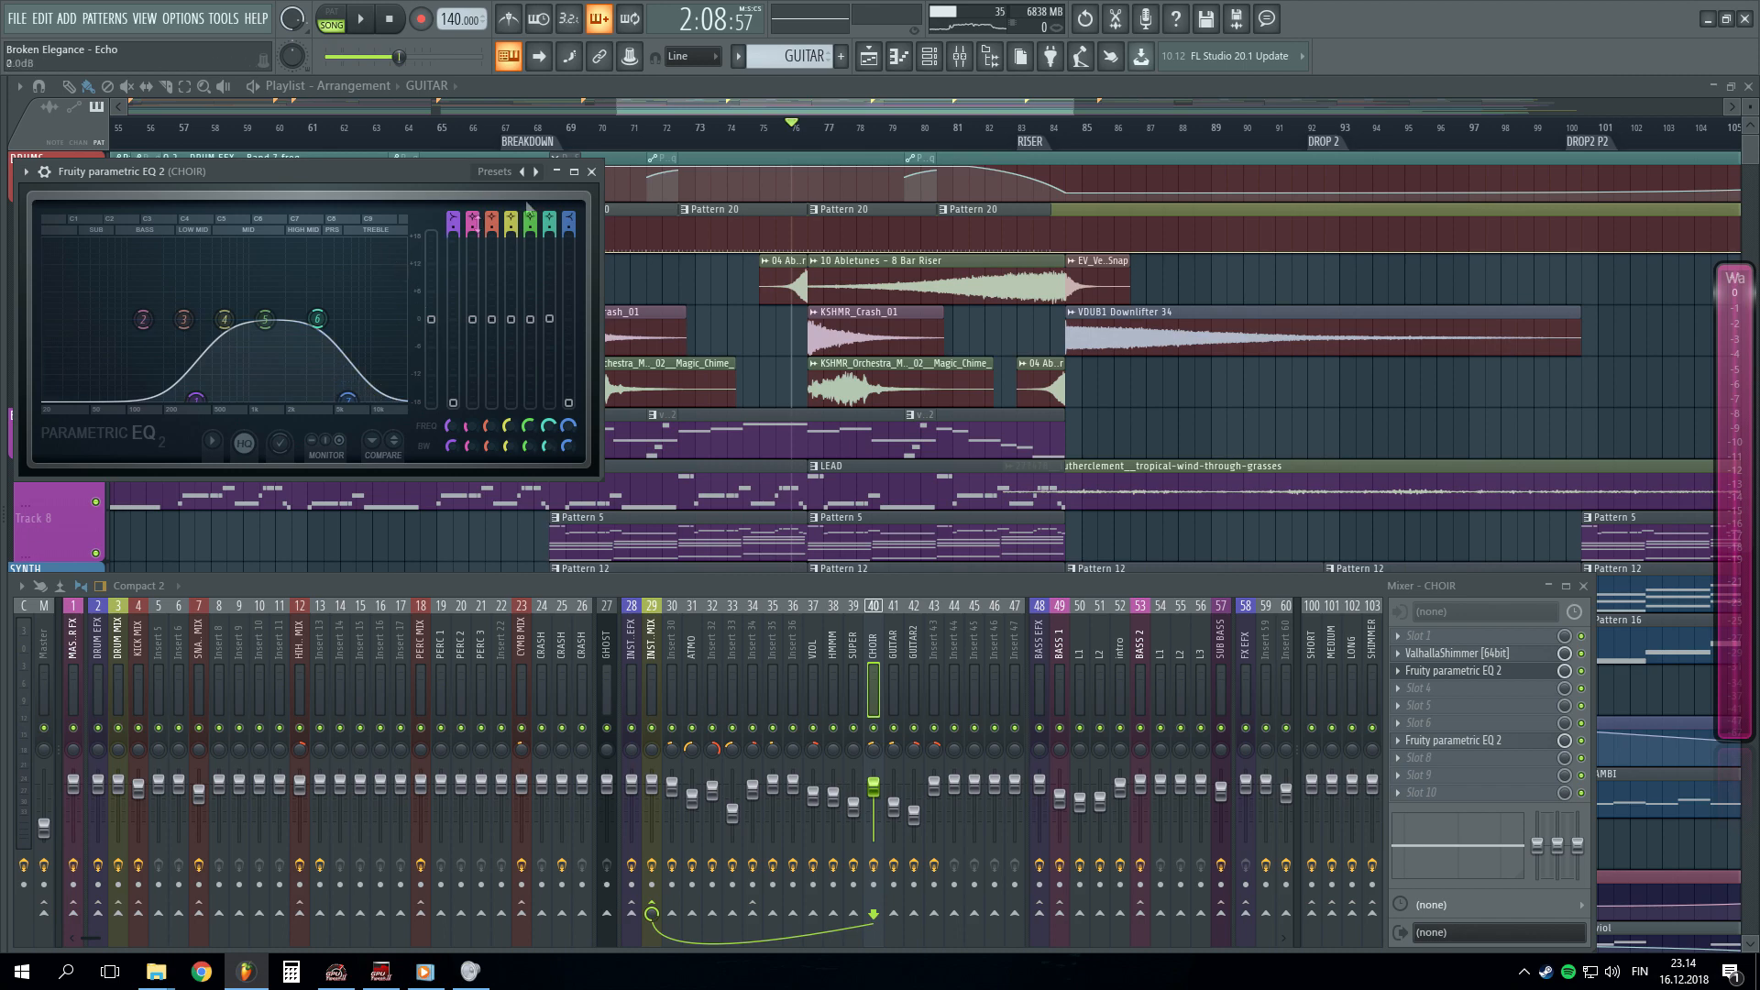
pyautogui.click(591, 171)
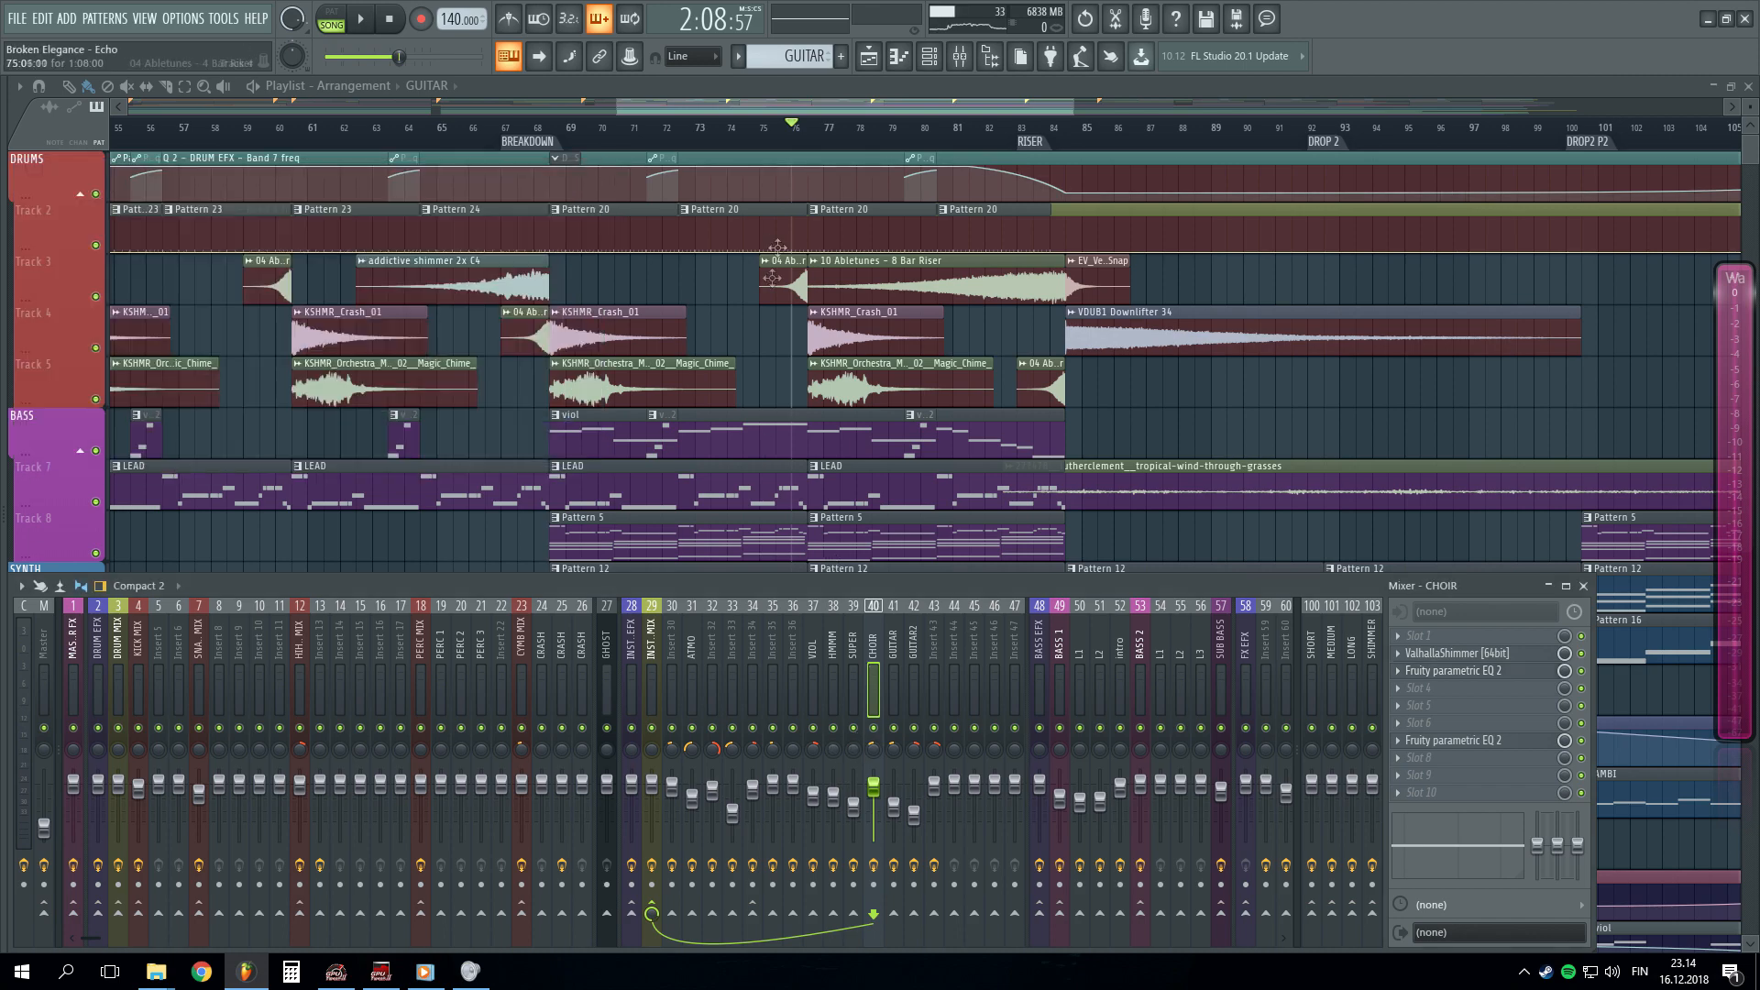
# - Examine the clips between the Breakdown and Riser markers in the full playlist, and bring the mixer back
pyautogui.press('F9')
pyautogui.scroll(4, 825, 149)
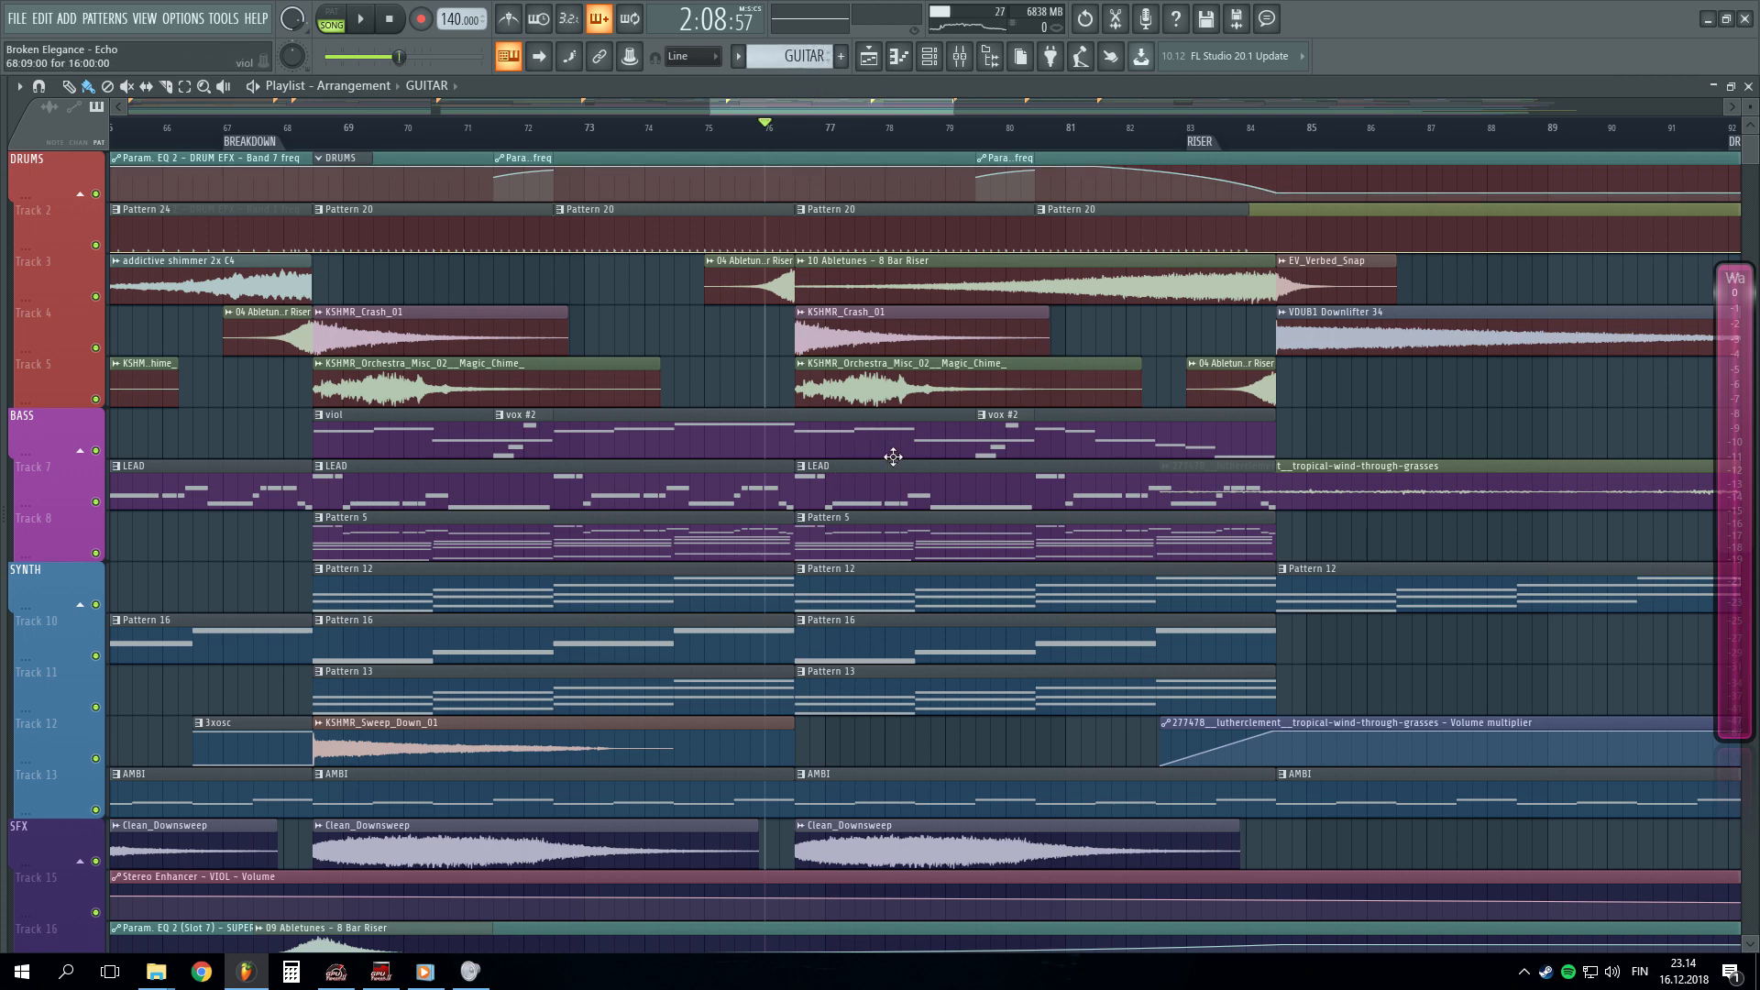
pyautogui.press('F9')
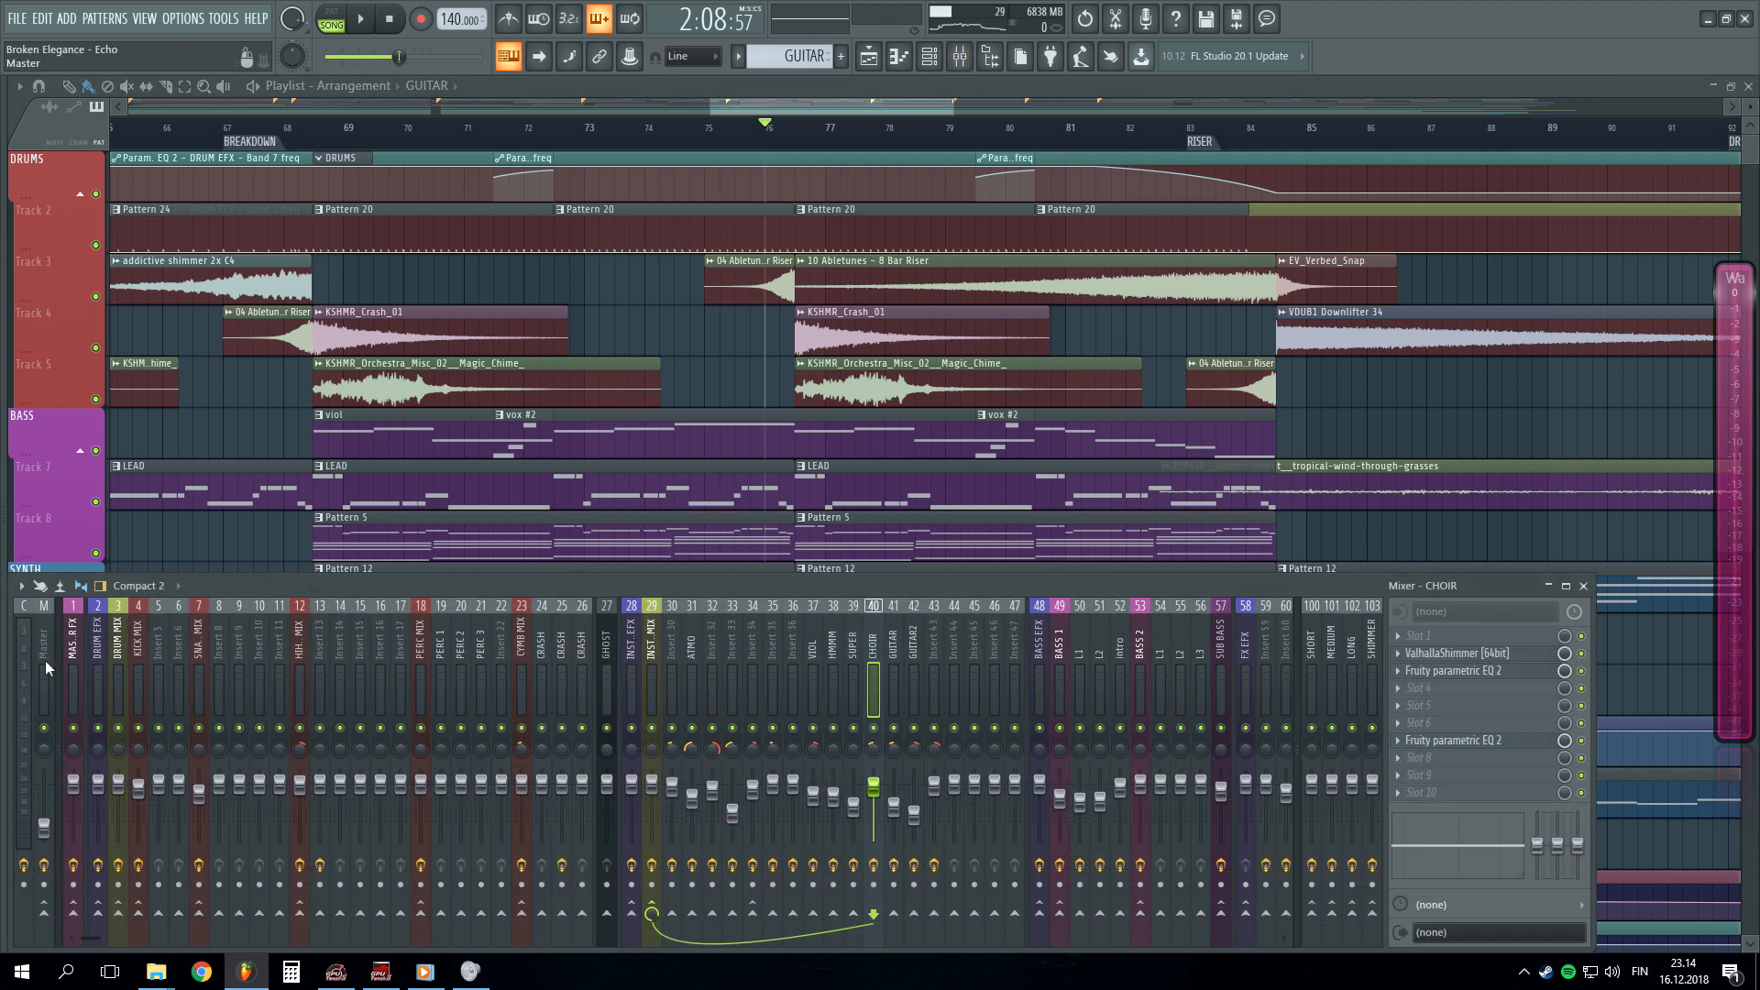
# - Open SPAN on the Master track and play from bar 76 while examining the spectrum
pyautogui.click(45, 667)
pyautogui.click(1438, 774)
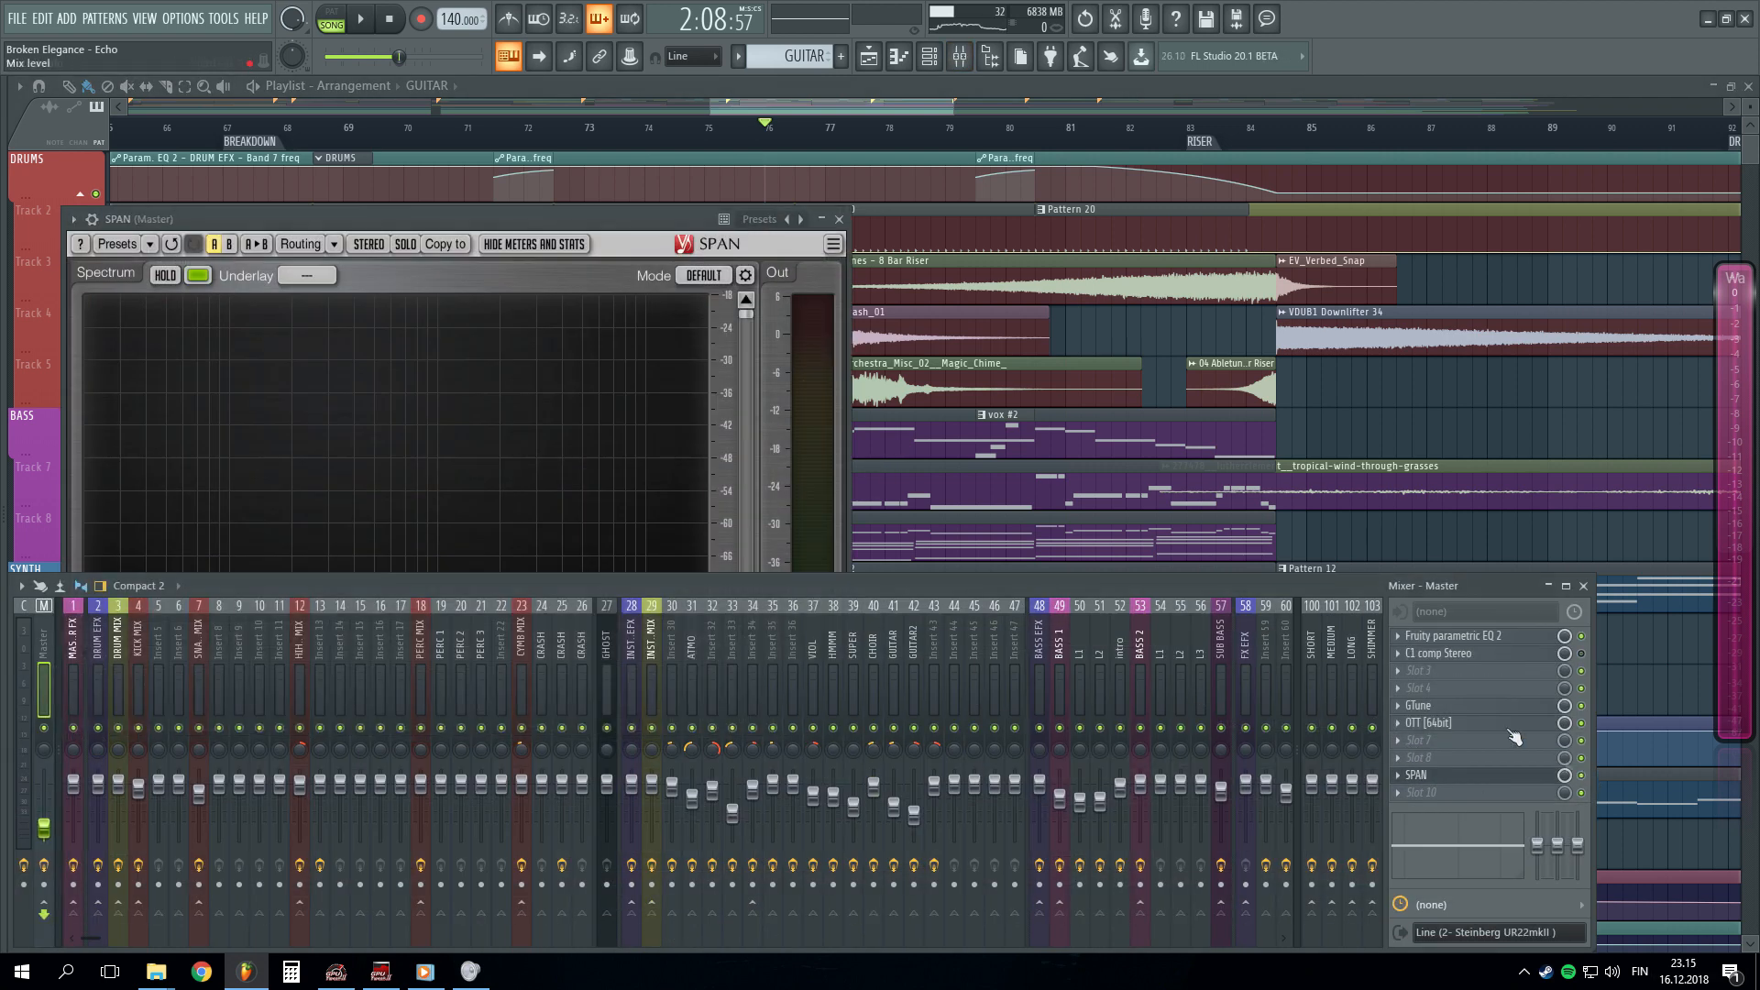
pyautogui.moveTo(478, 218); pyautogui.dragTo(515, 221)
pyautogui.click(958, 583)
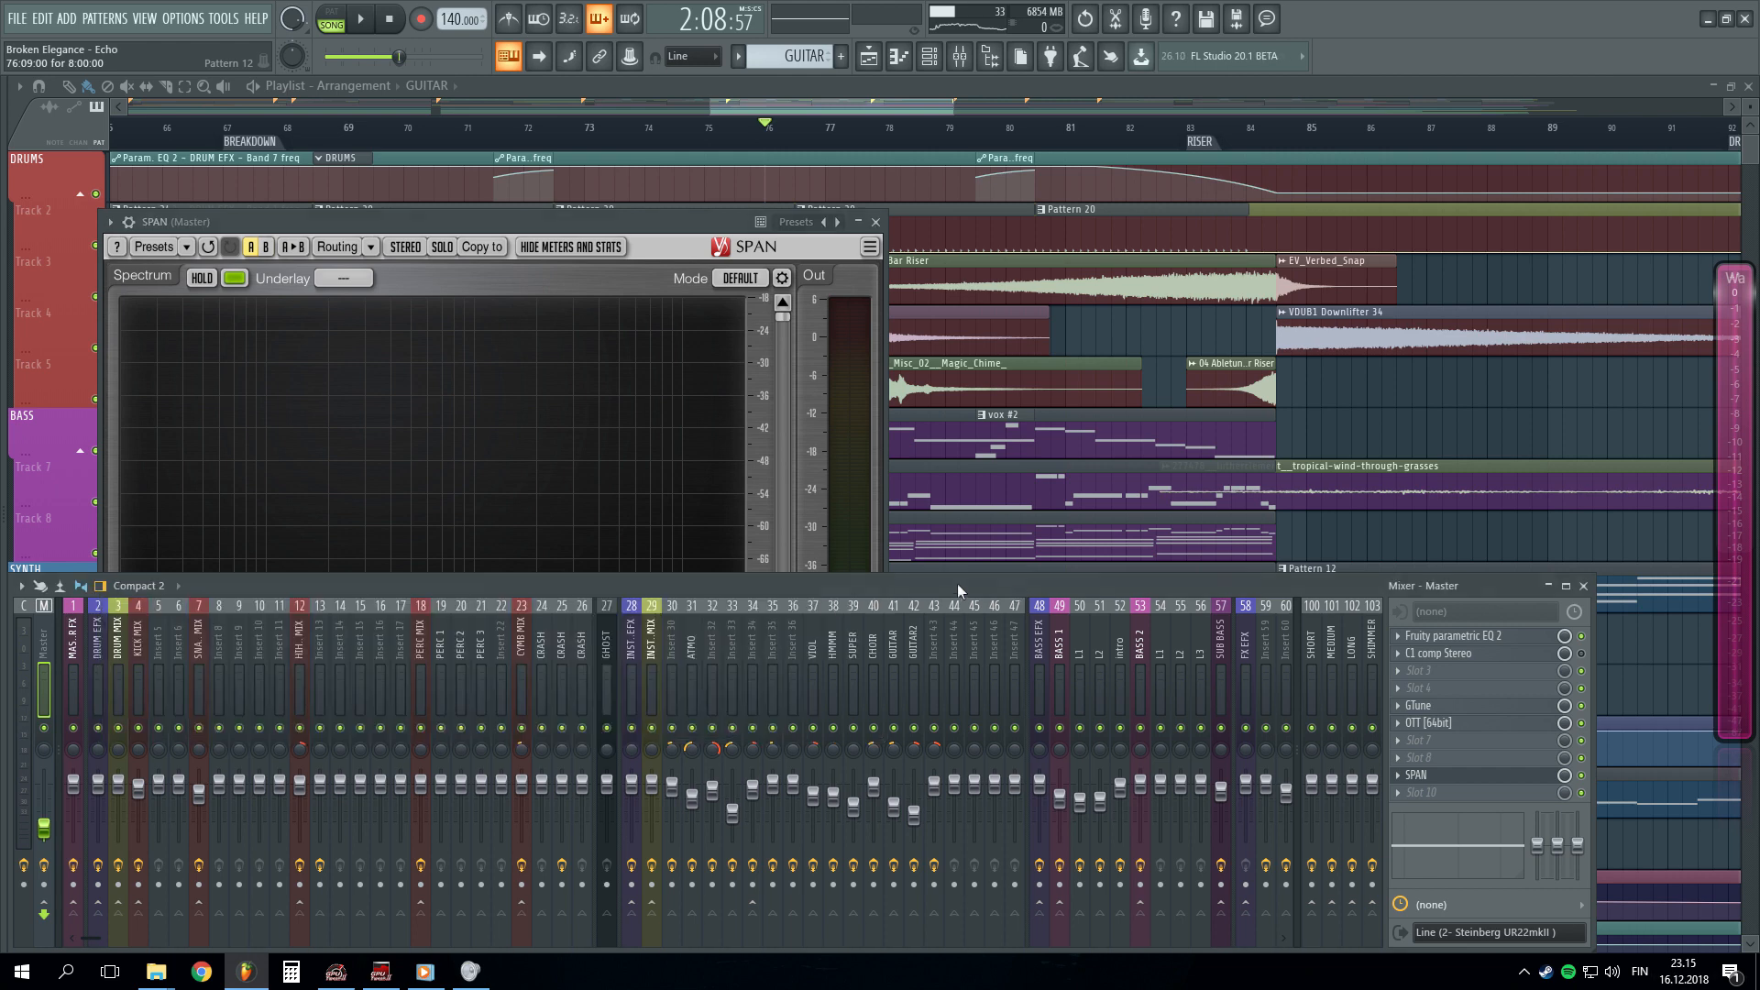
pyautogui.press('space')
pyautogui.moveTo(383, 218); pyautogui.dragTo(437, 203)
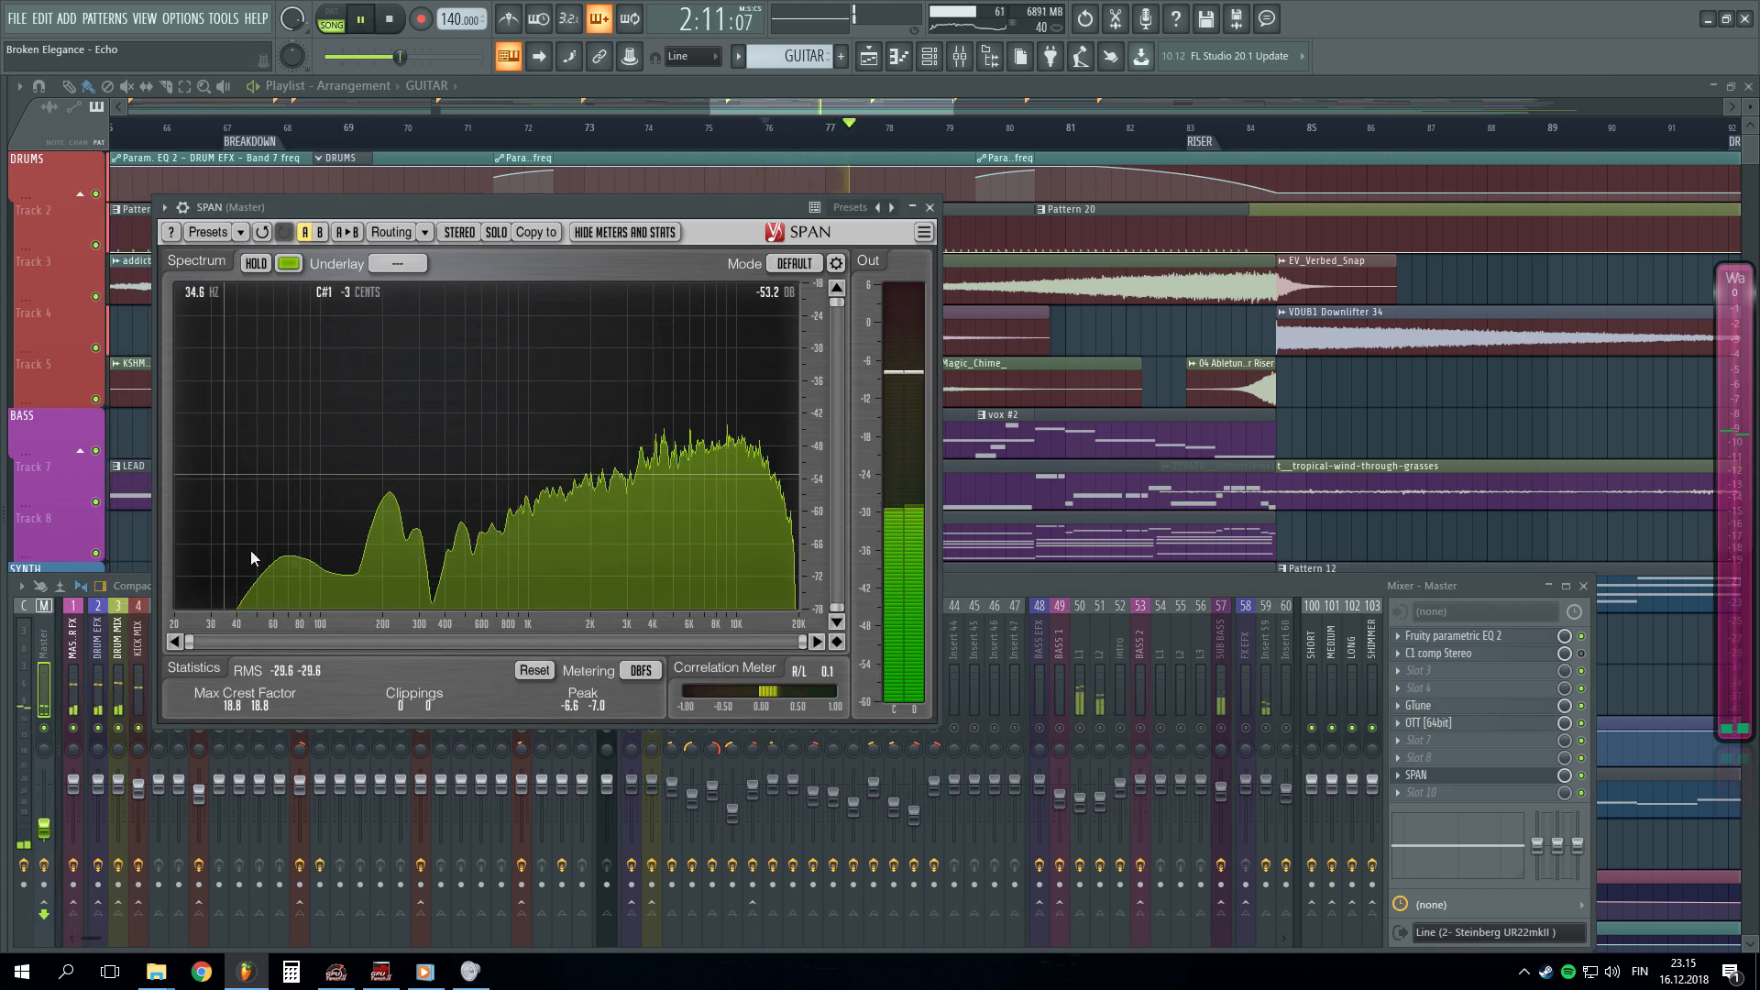
pyautogui.press('space')
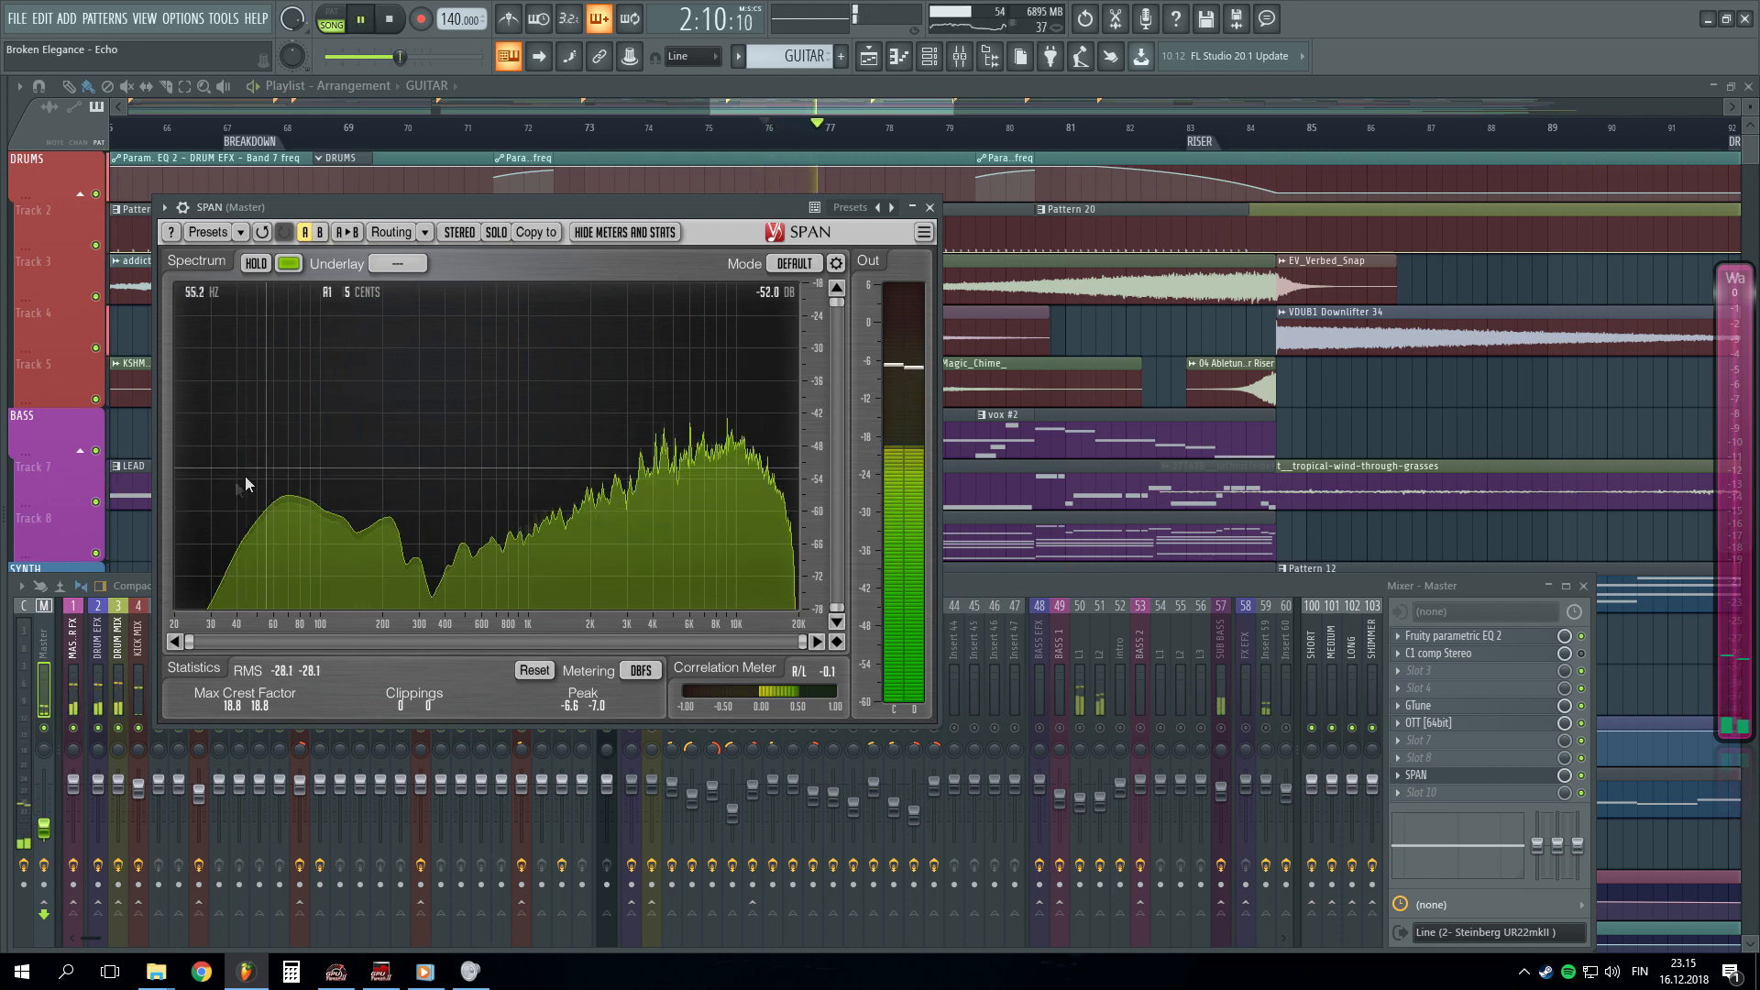
pyautogui.press('space')
# - Solo INSTR MIX and play the same section while examining its spectrum in SPAN
pyautogui.click(956, 588)
pyautogui.click(652, 699)
pyautogui.press('s')
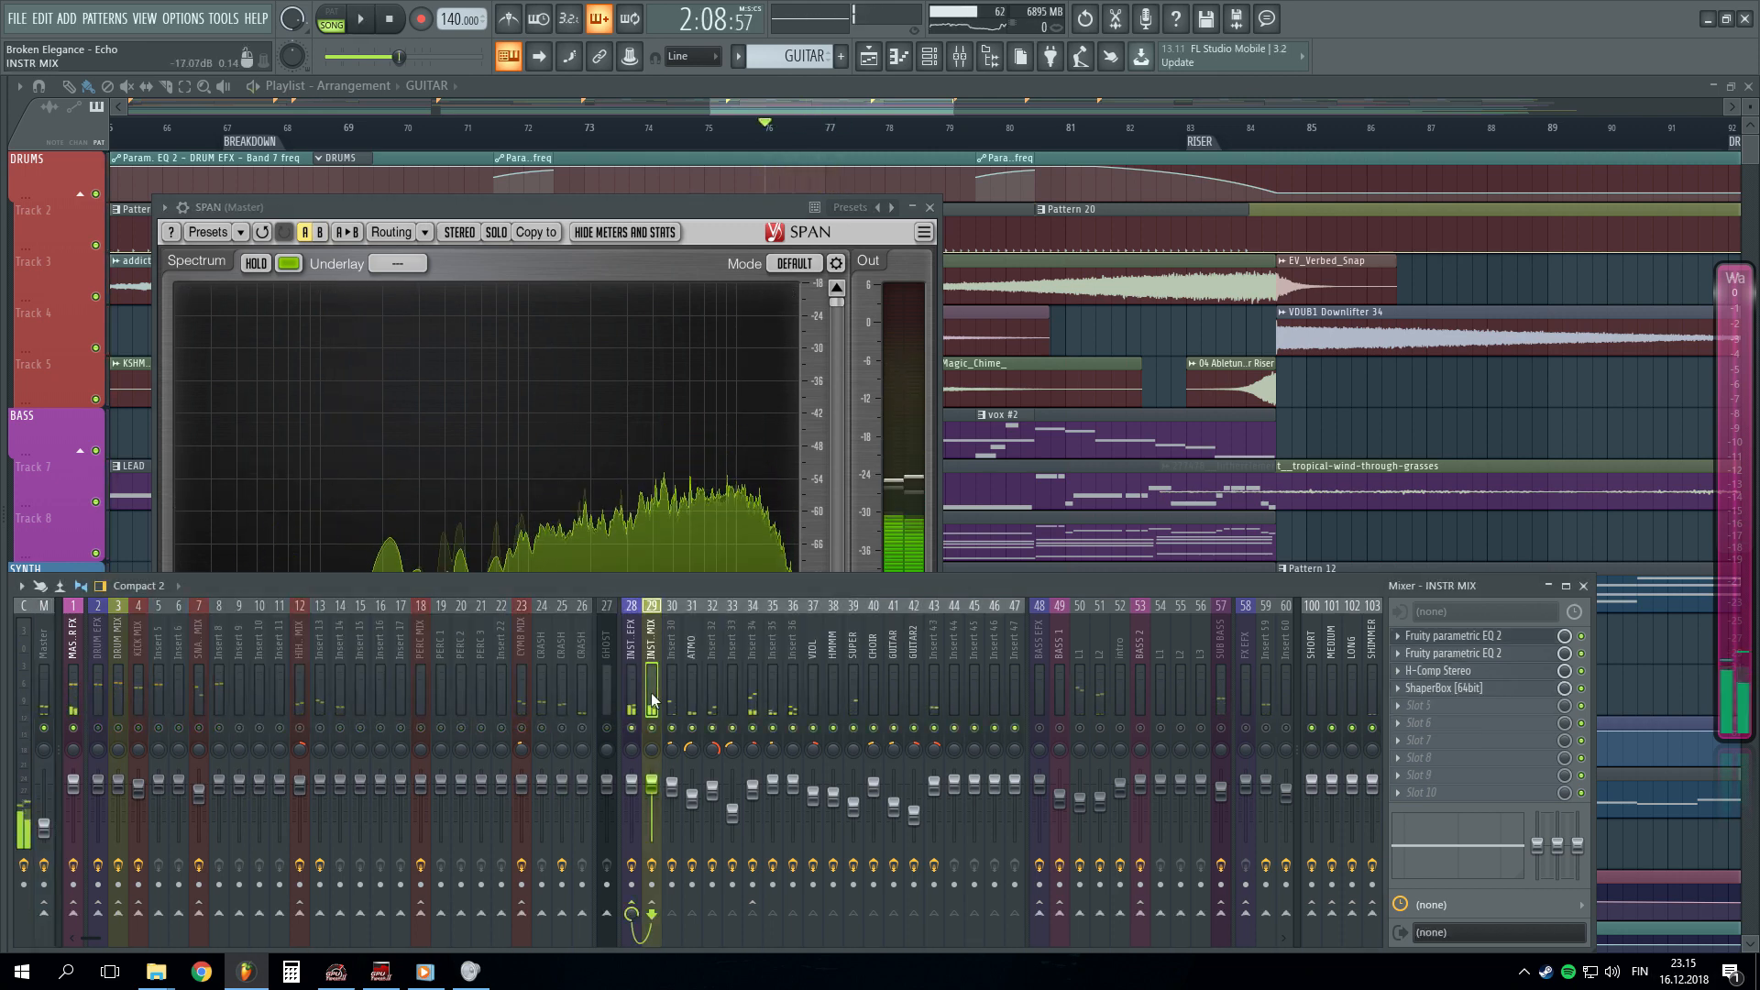
pyautogui.click(578, 206)
pyautogui.press('space')
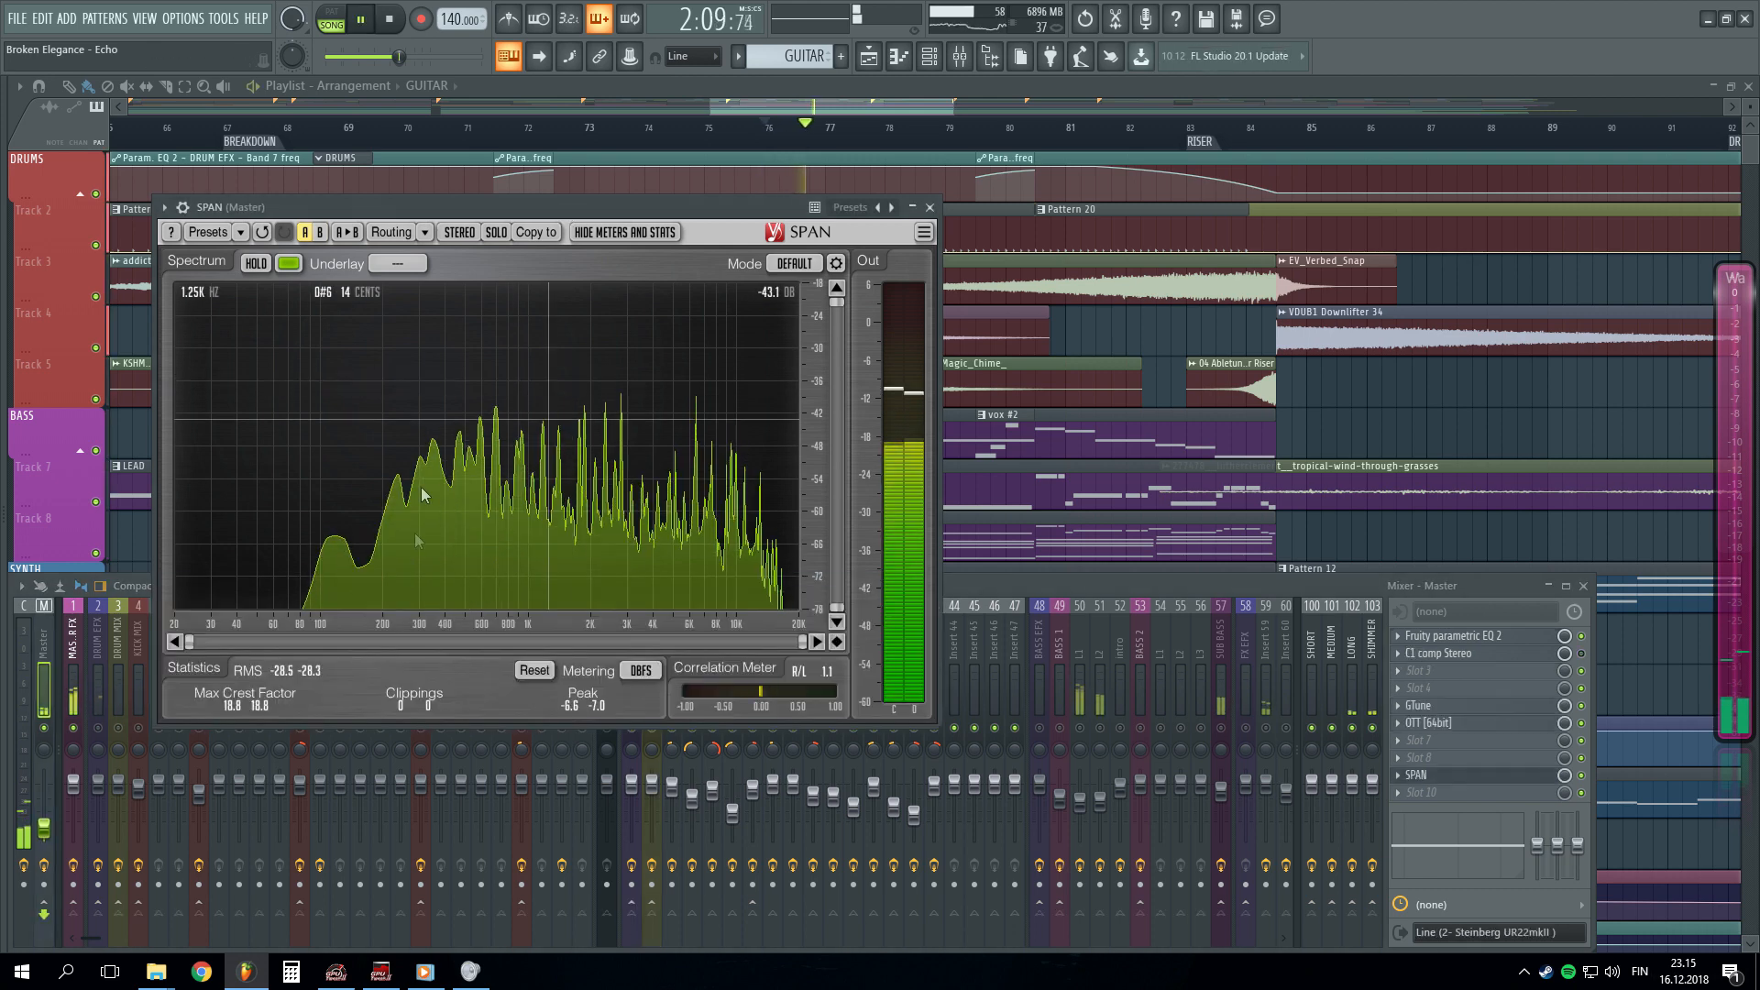
# - Solo BASS EFX, play from bar 76 to examine its spectrum in SPAN, and stop playback
pyautogui.click(1019, 582)
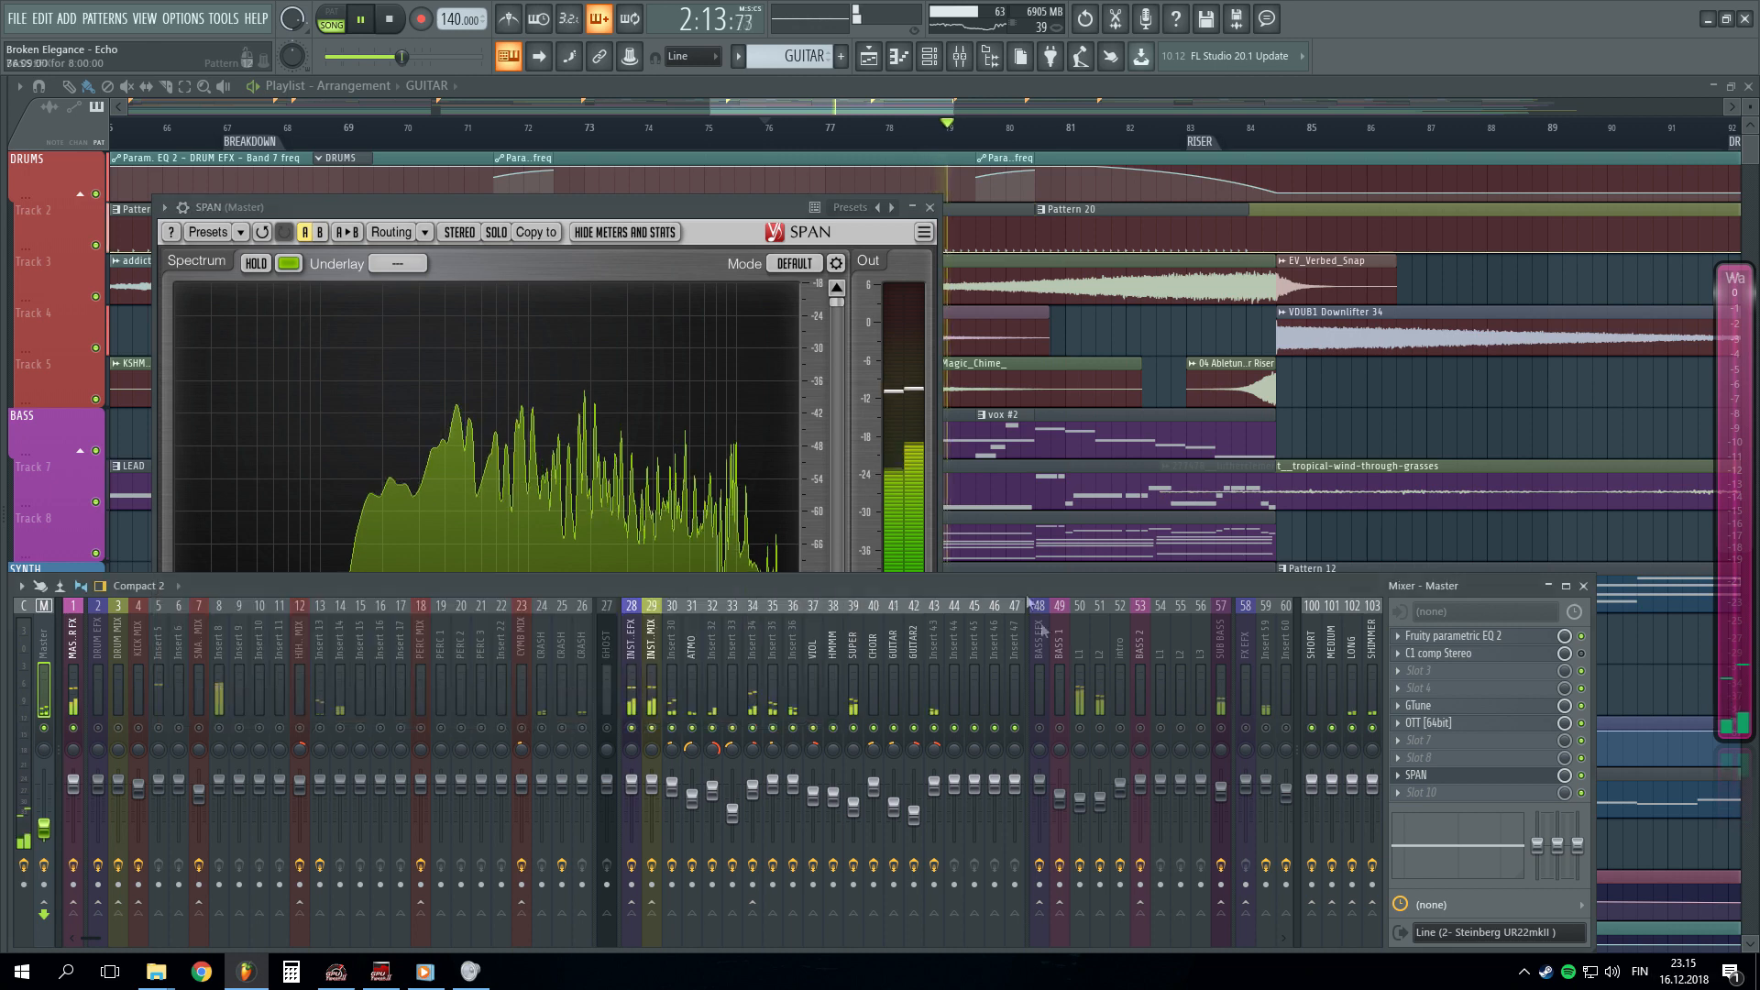
pyautogui.press('space')
pyautogui.click(1045, 677)
pyautogui.press('space')
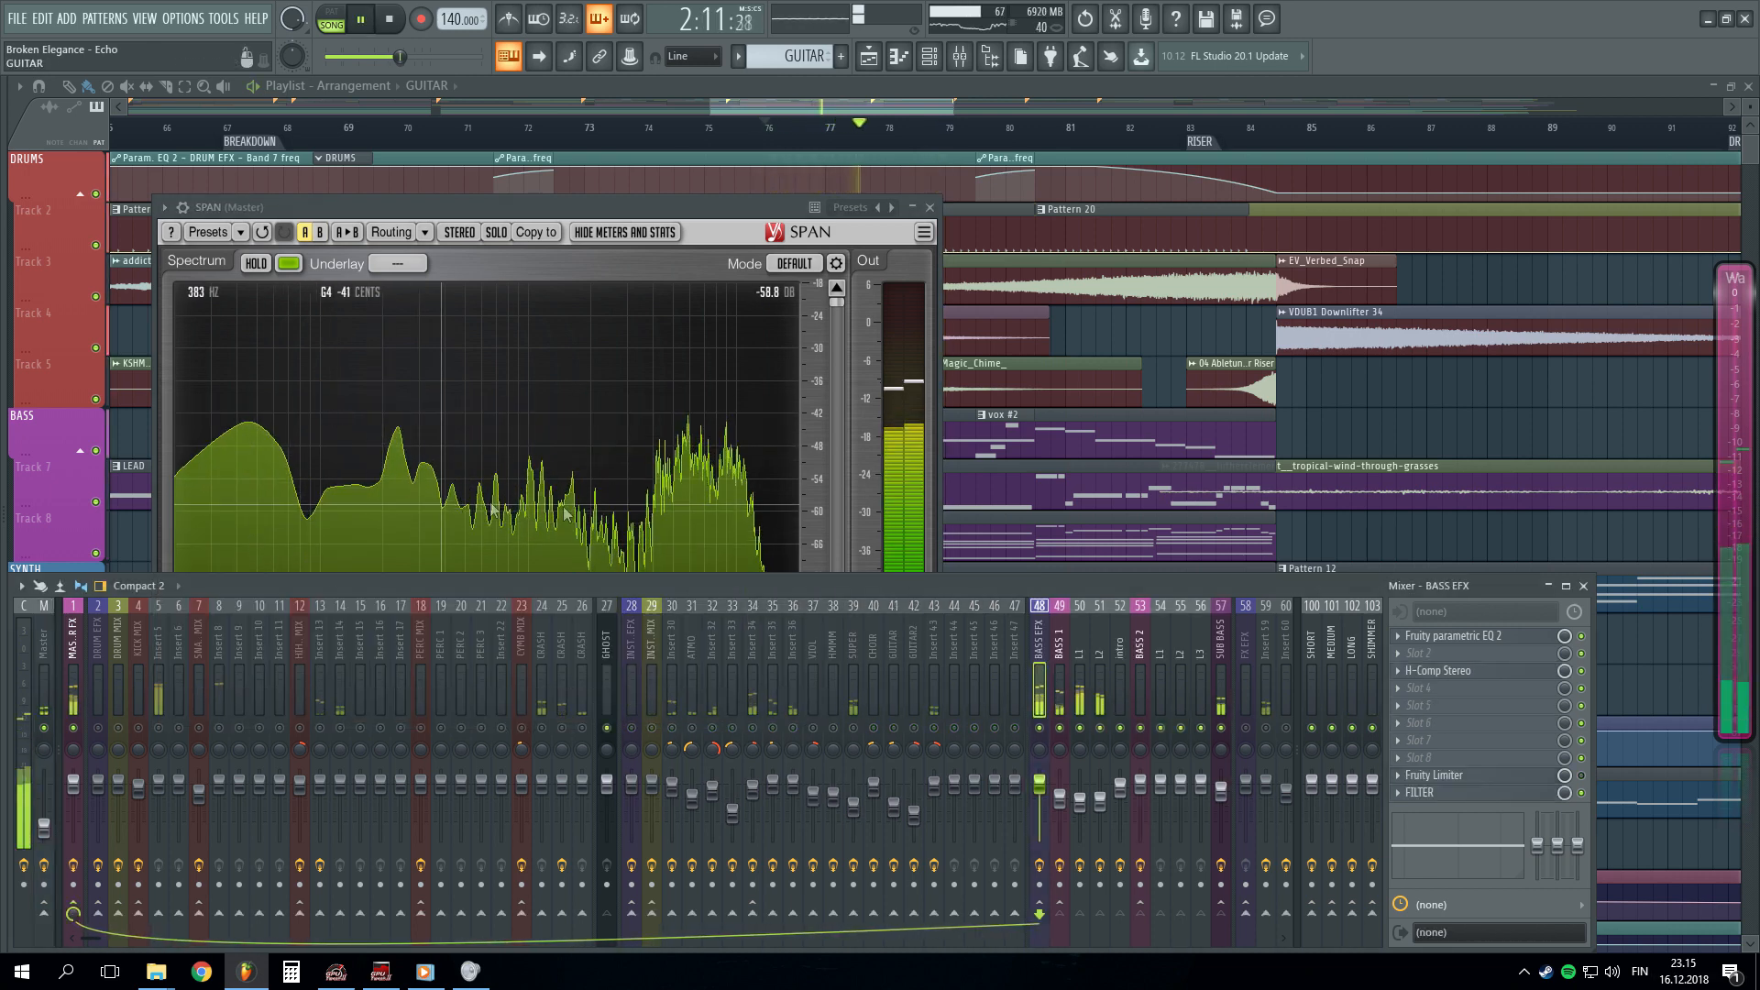
pyautogui.press('space')
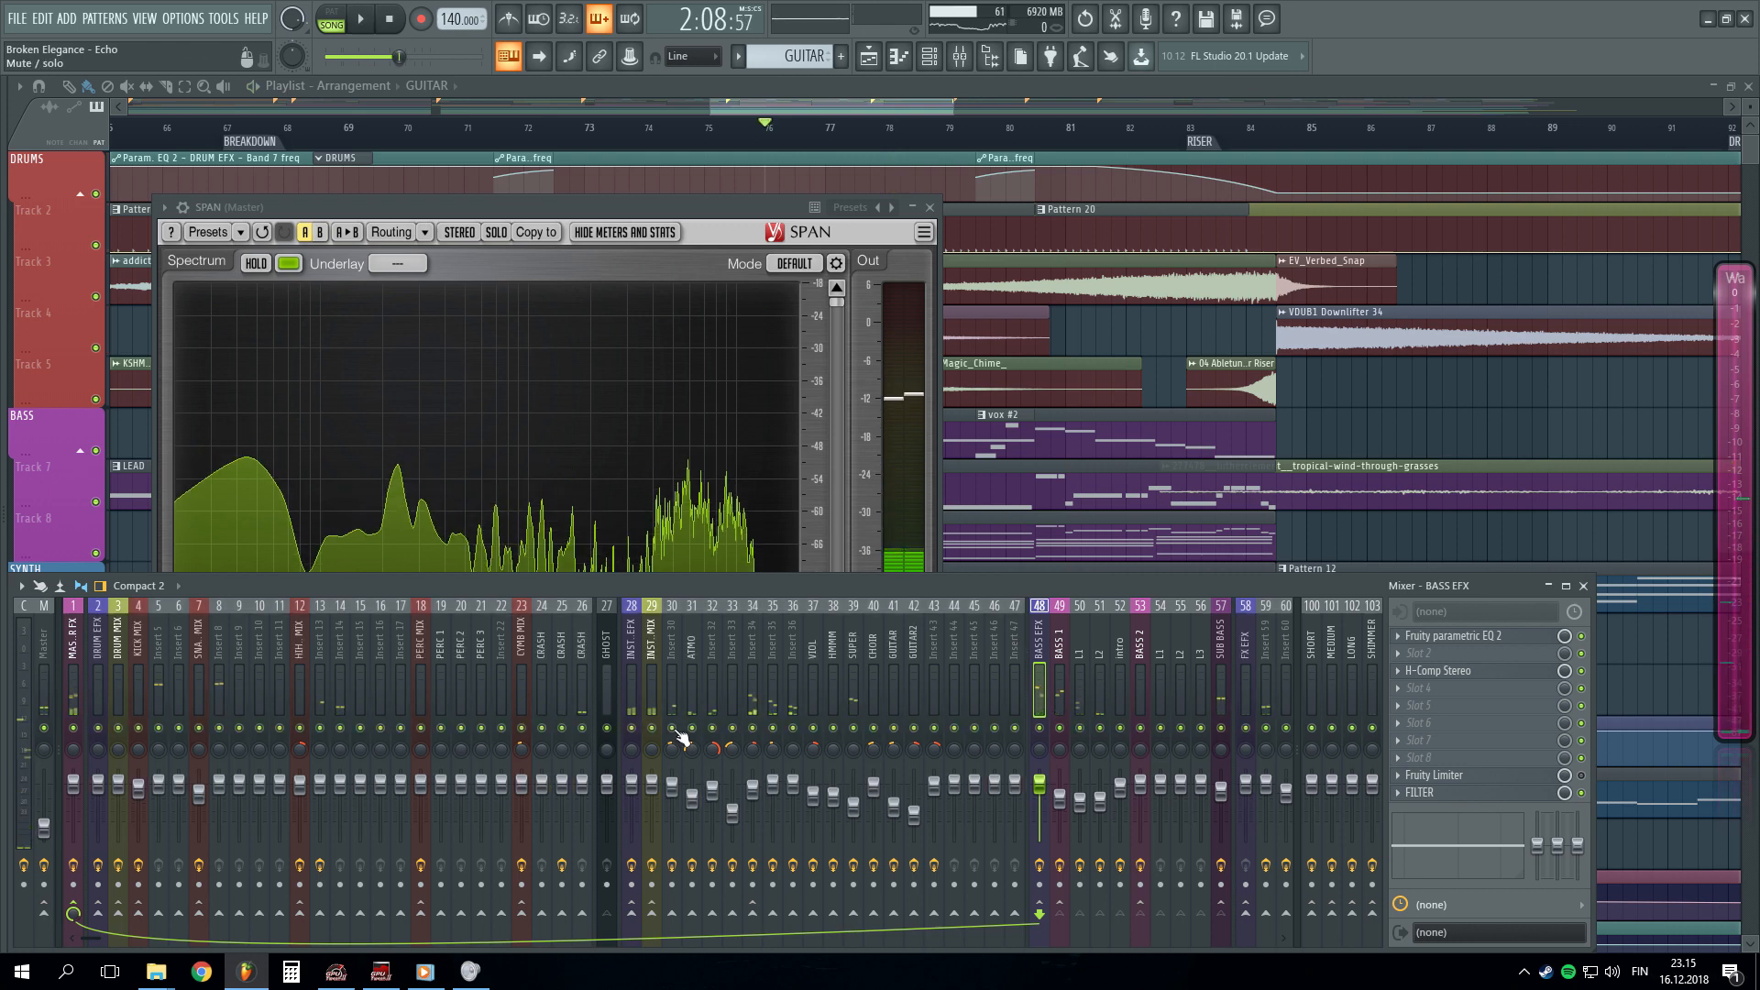
# - Move the SPAN window clear of the mixer's edge and play the full mix from bar 76 to examine its combined spectrum
pyautogui.moveTo(644, 208); pyautogui.dragTo(675, 207)
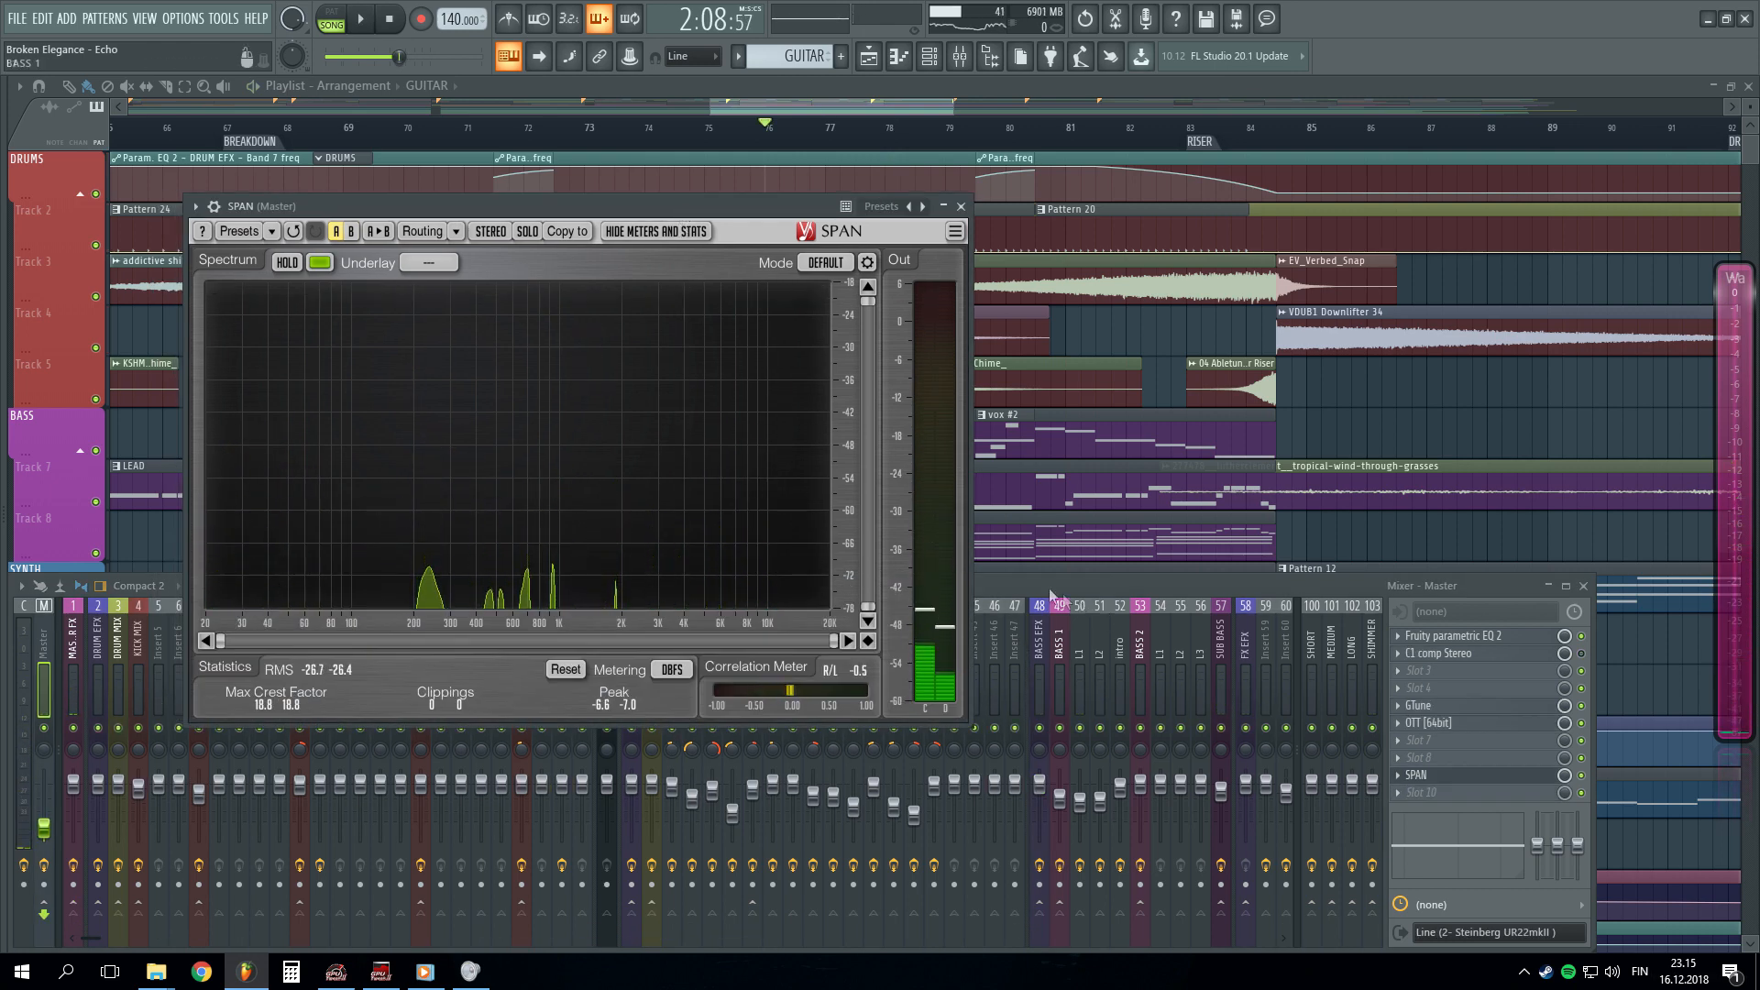
pyautogui.moveTo(649, 207); pyautogui.dragTo(747, 260)
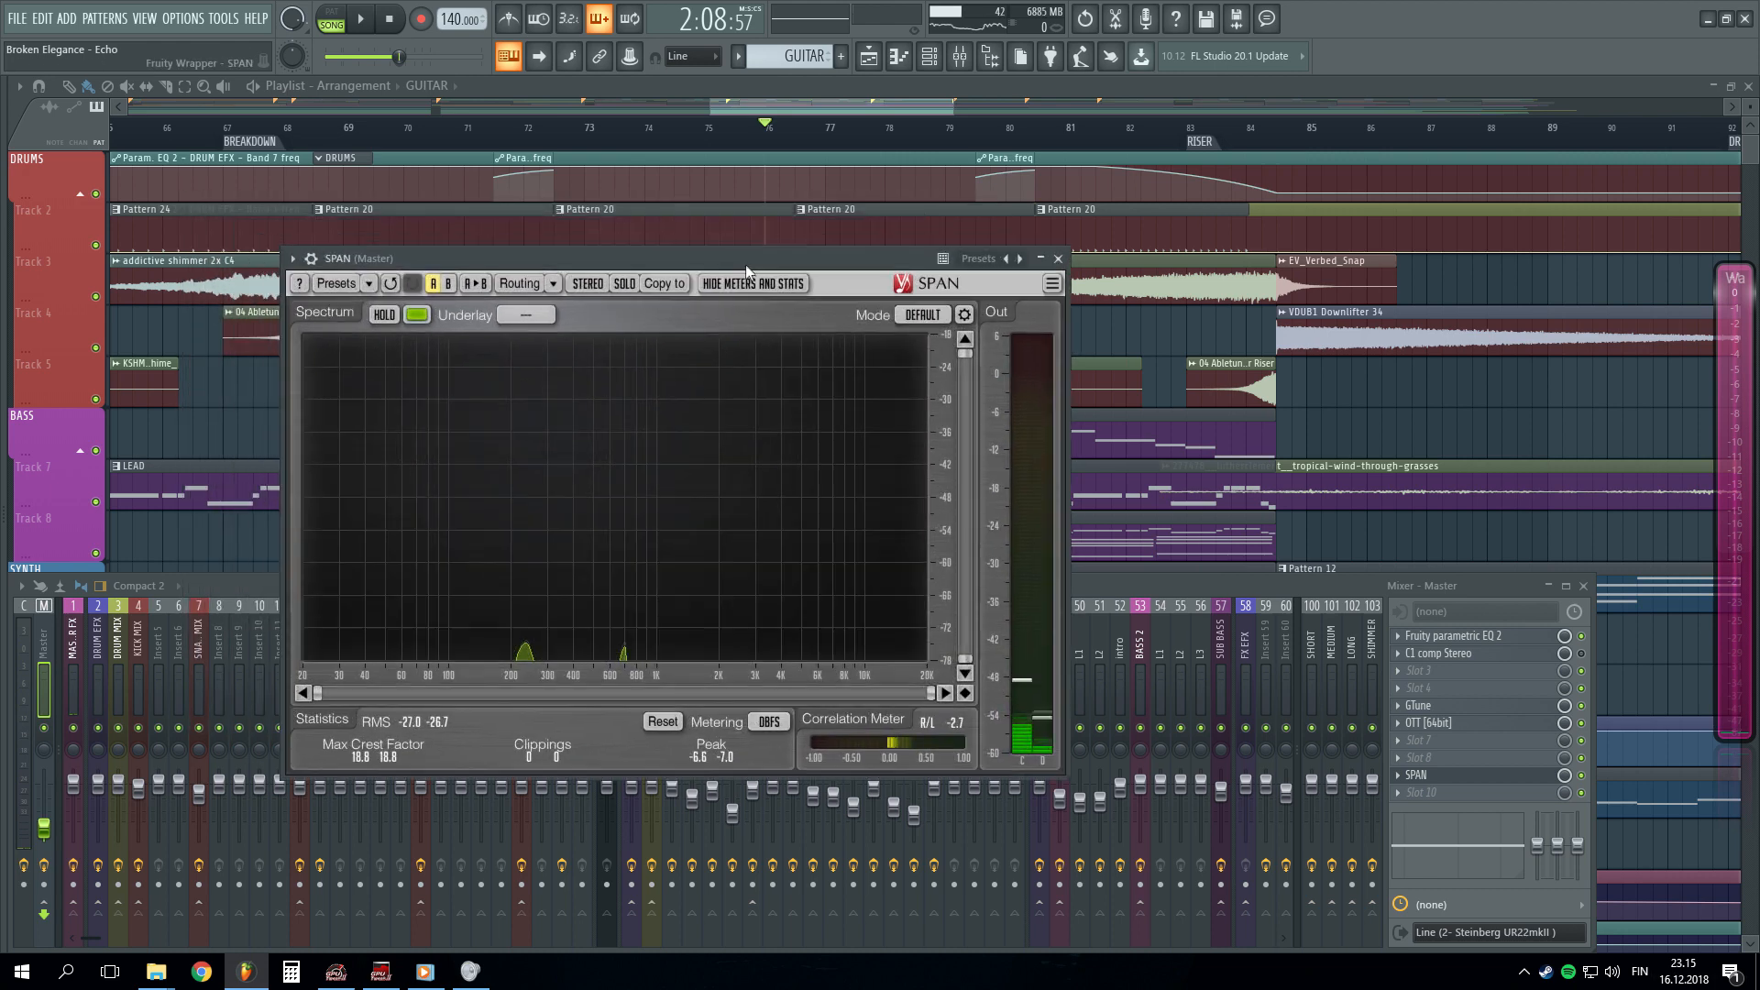
pyautogui.press('space')
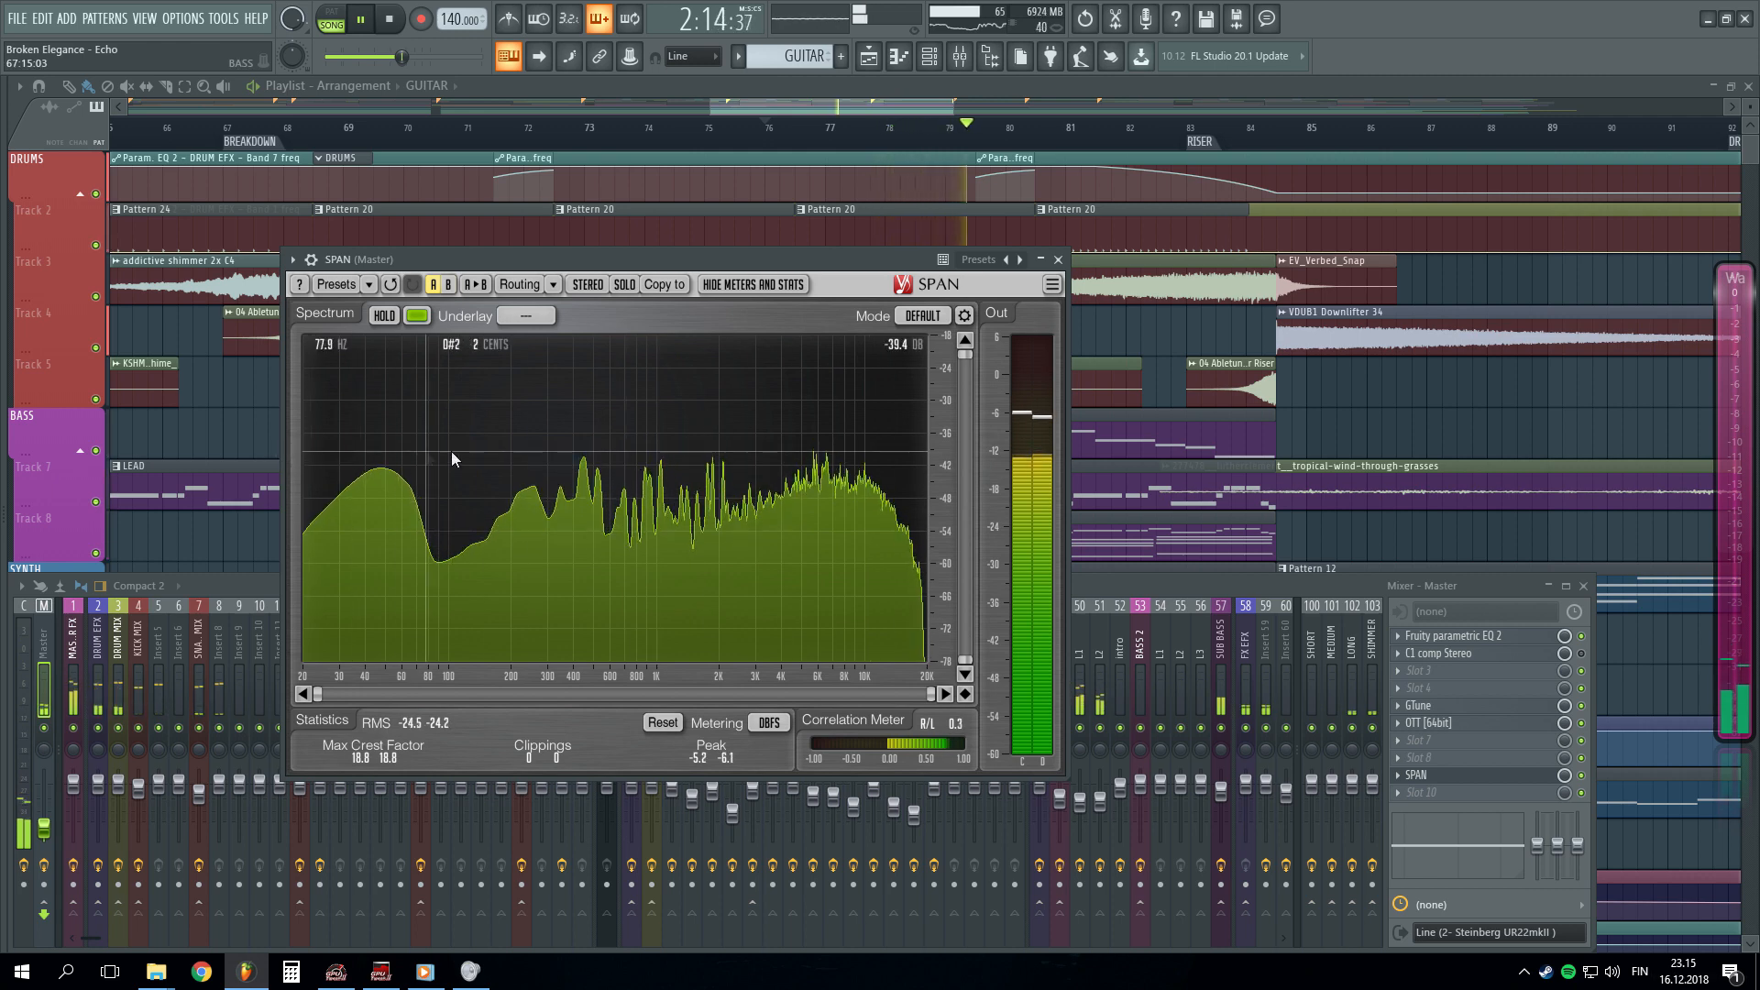
pyautogui.click(1178, 587)
pyautogui.press('space')
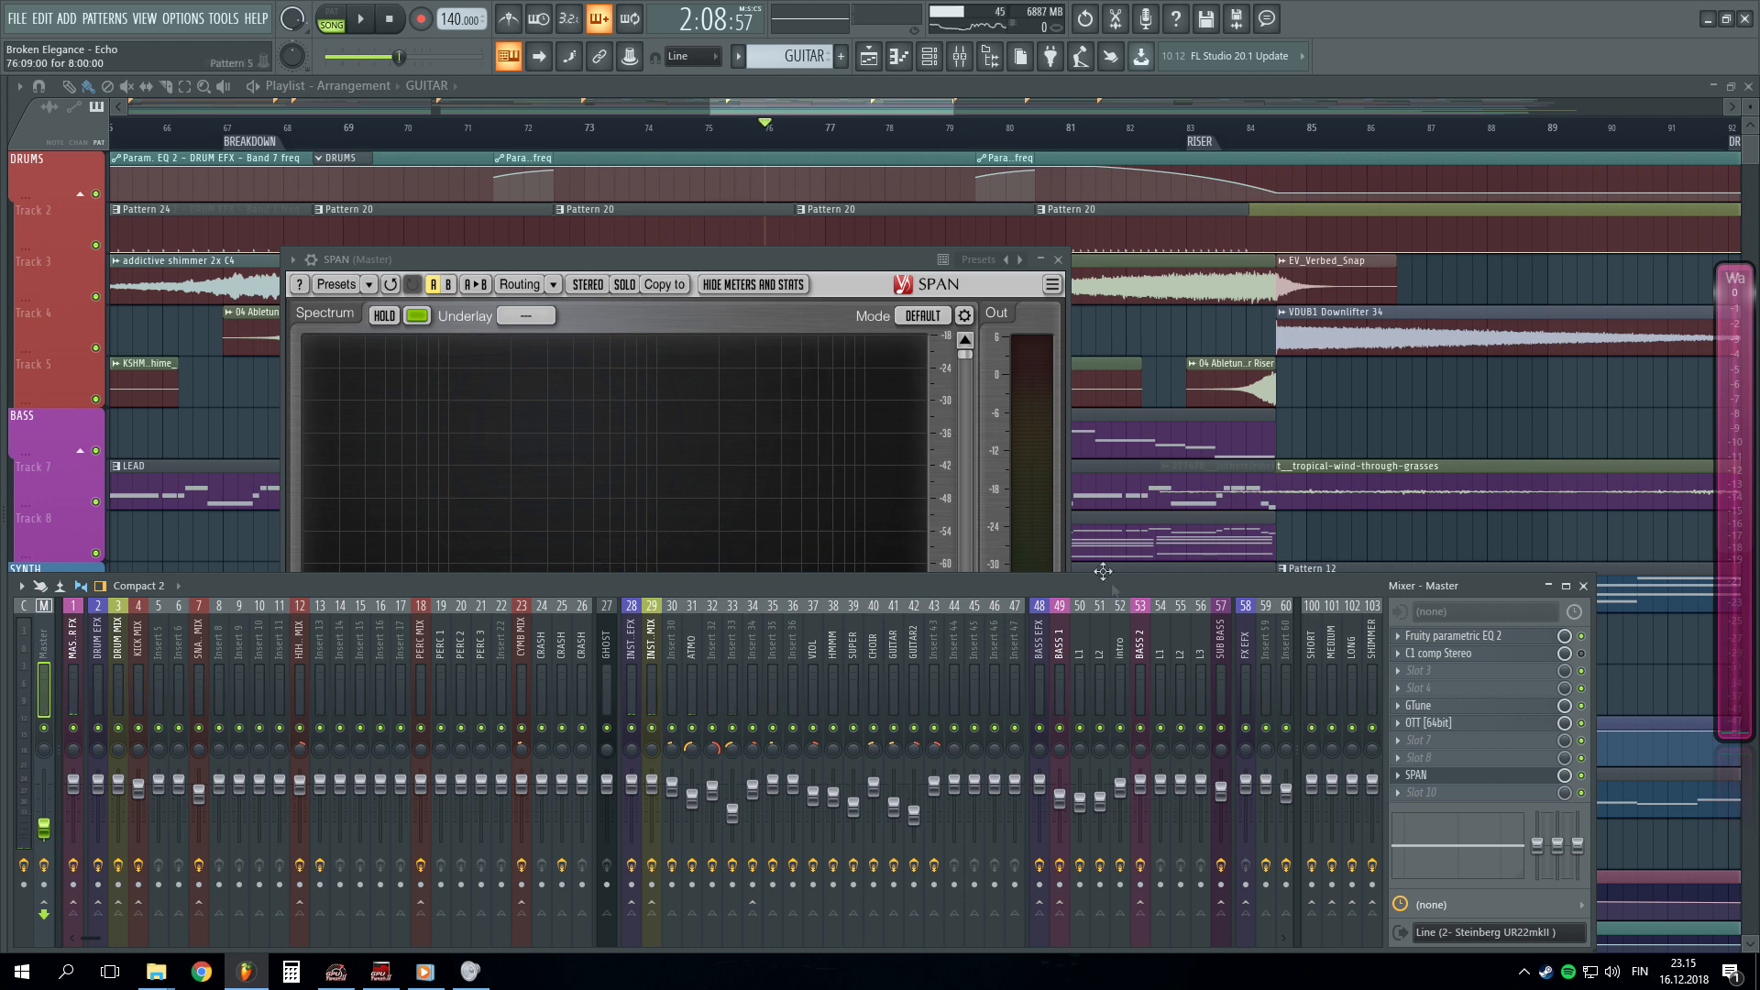
pyautogui.click(825, 258)
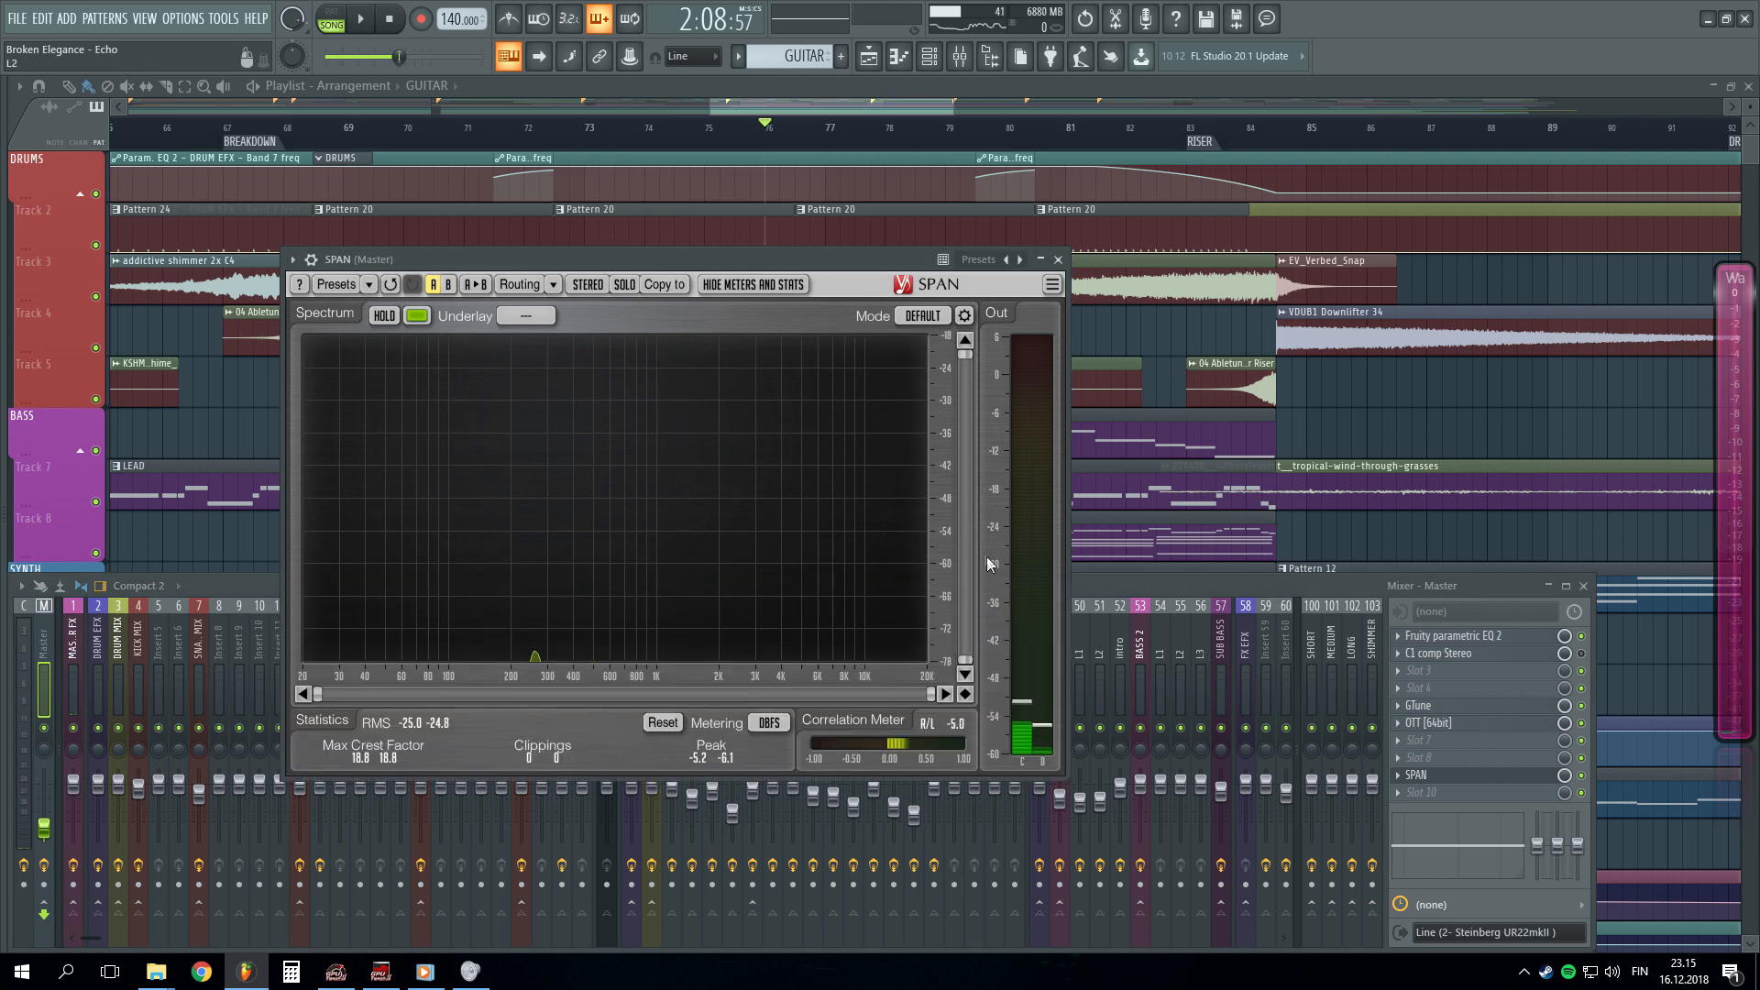
pyautogui.press('space')
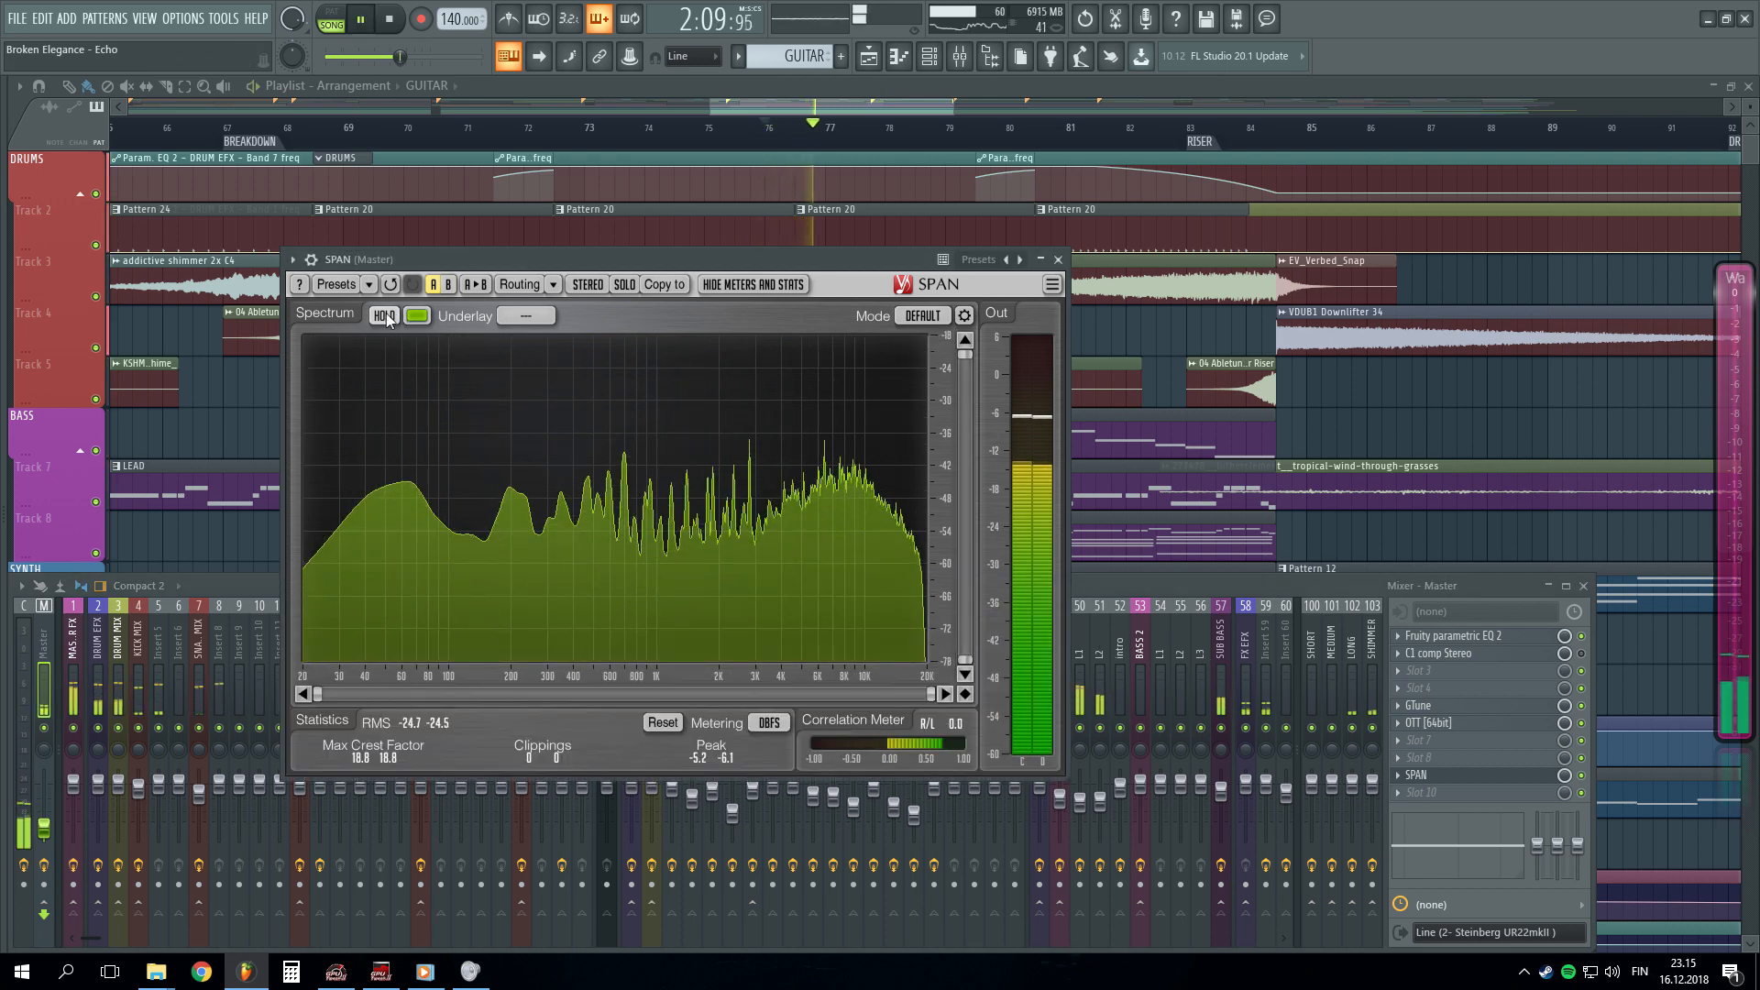
# - Freeze SPAN's spectrum with Hold, stop playback to examine the held full-mix curve, and close the SPAN window
pyautogui.click(1147, 585)
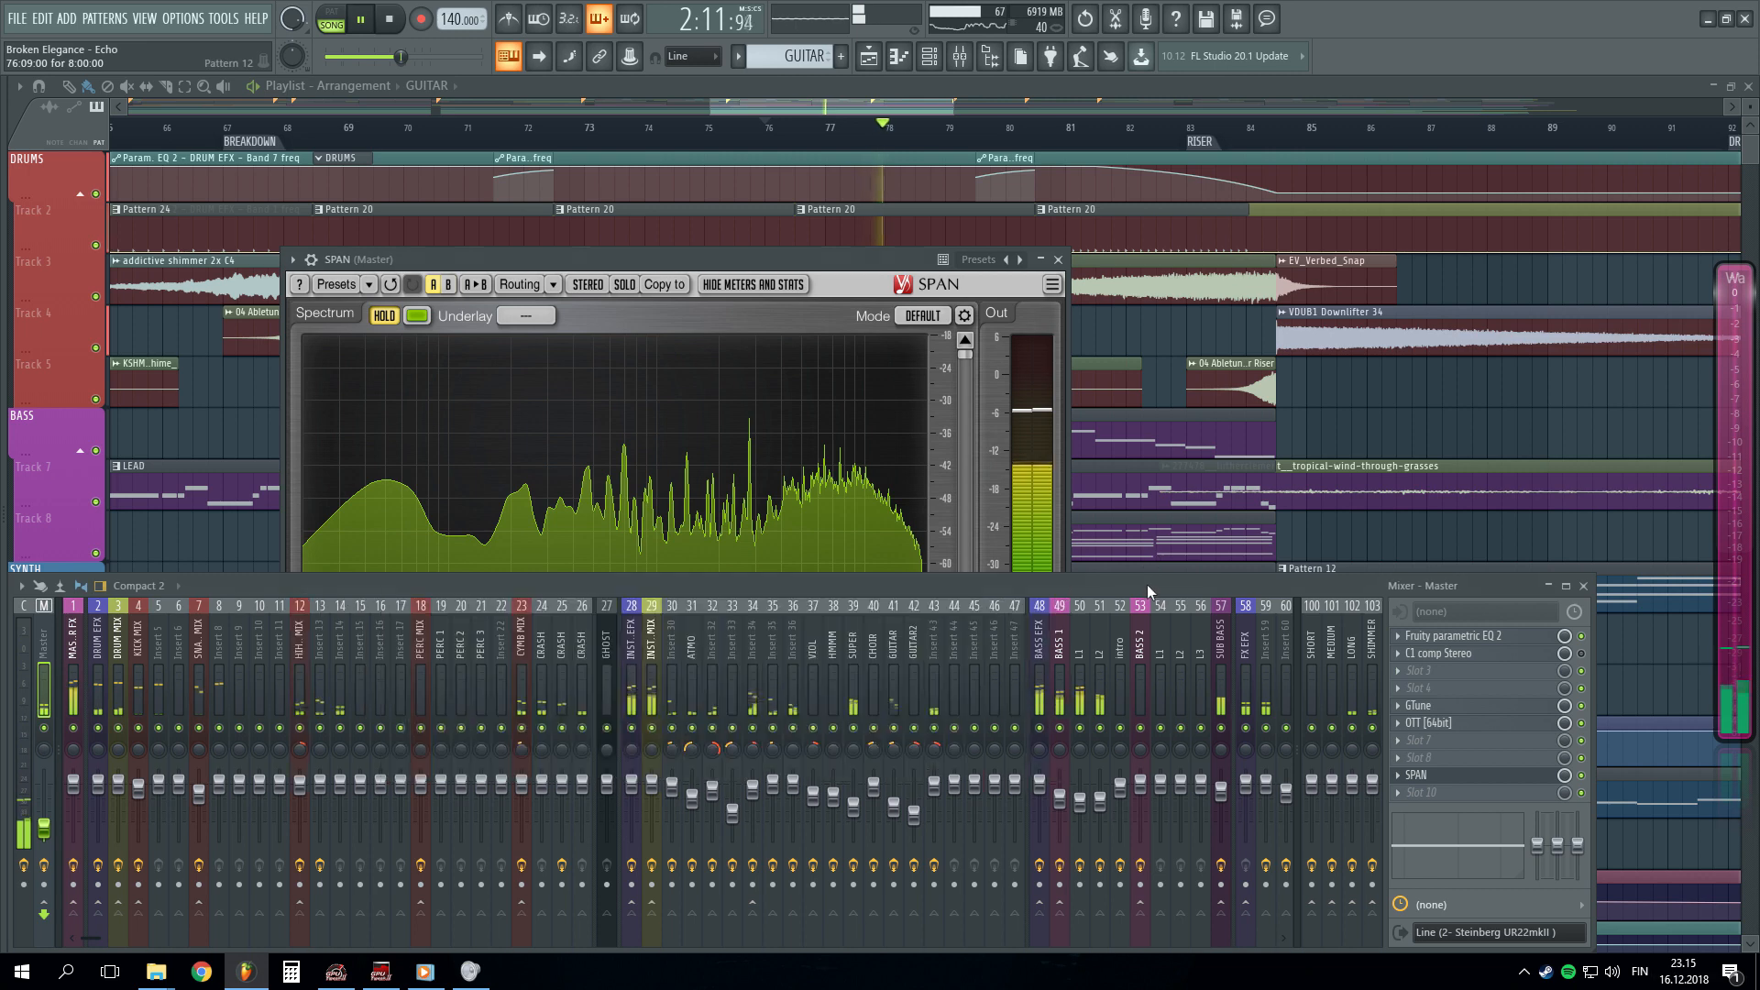
pyautogui.press('space')
pyautogui.click(552, 345)
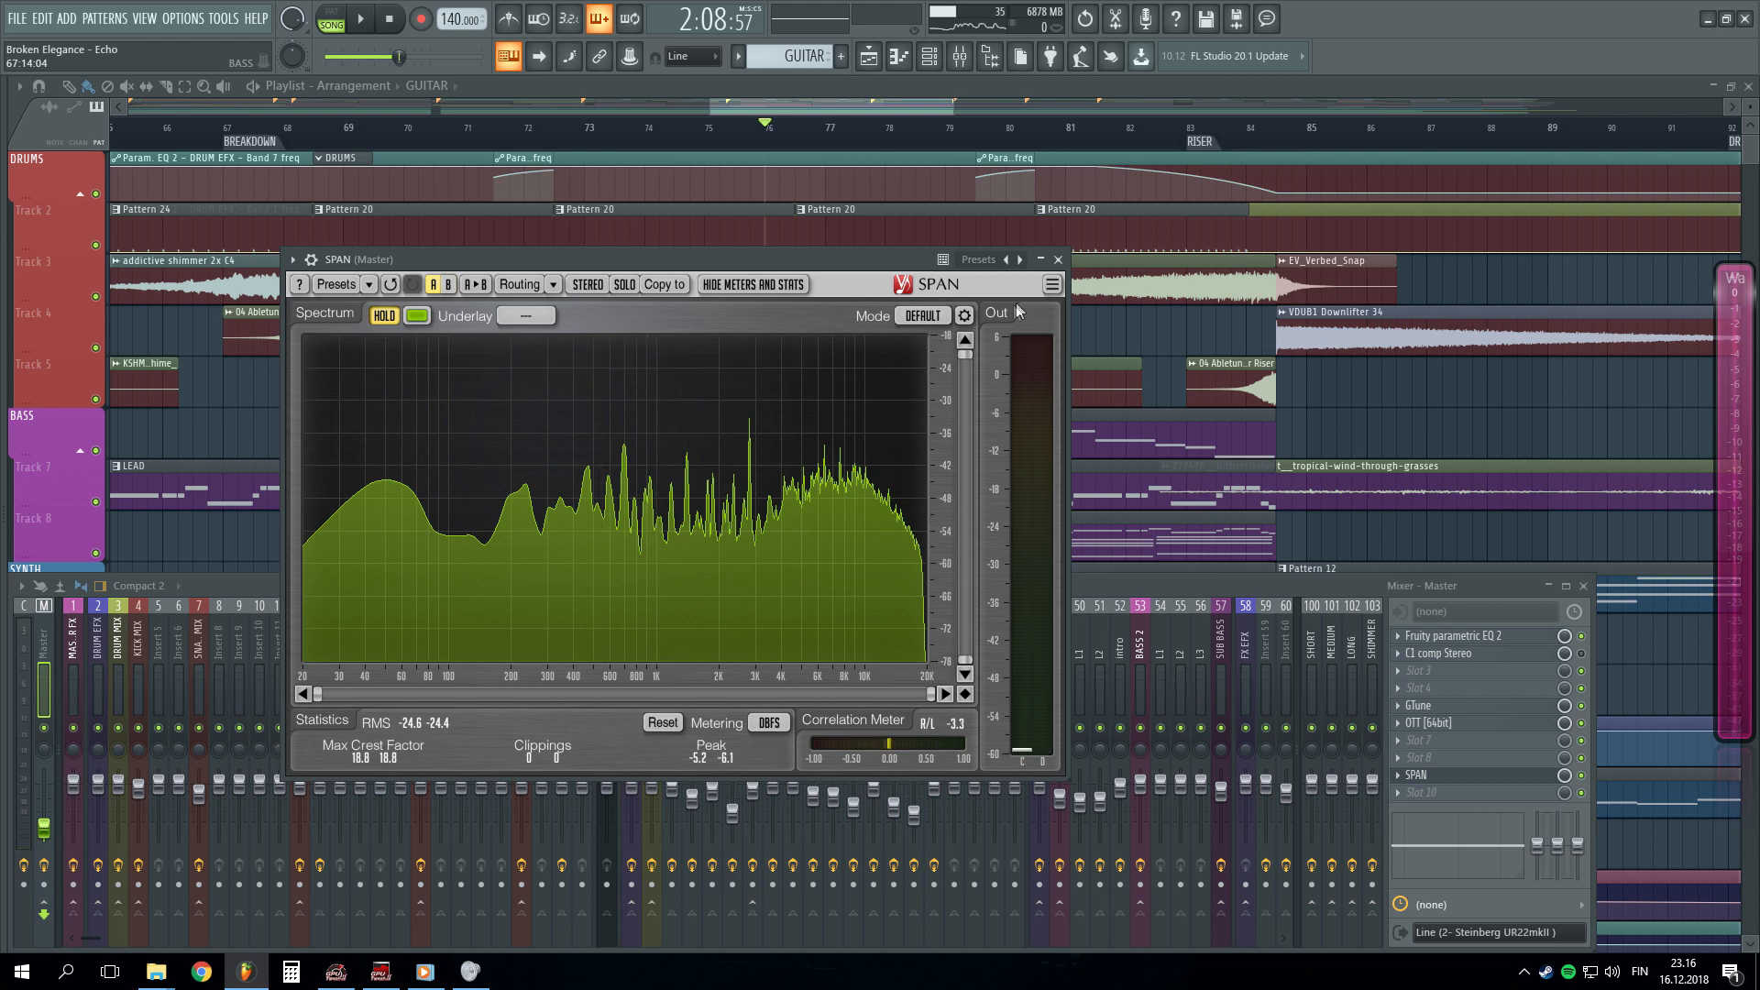
pyautogui.click(1058, 260)
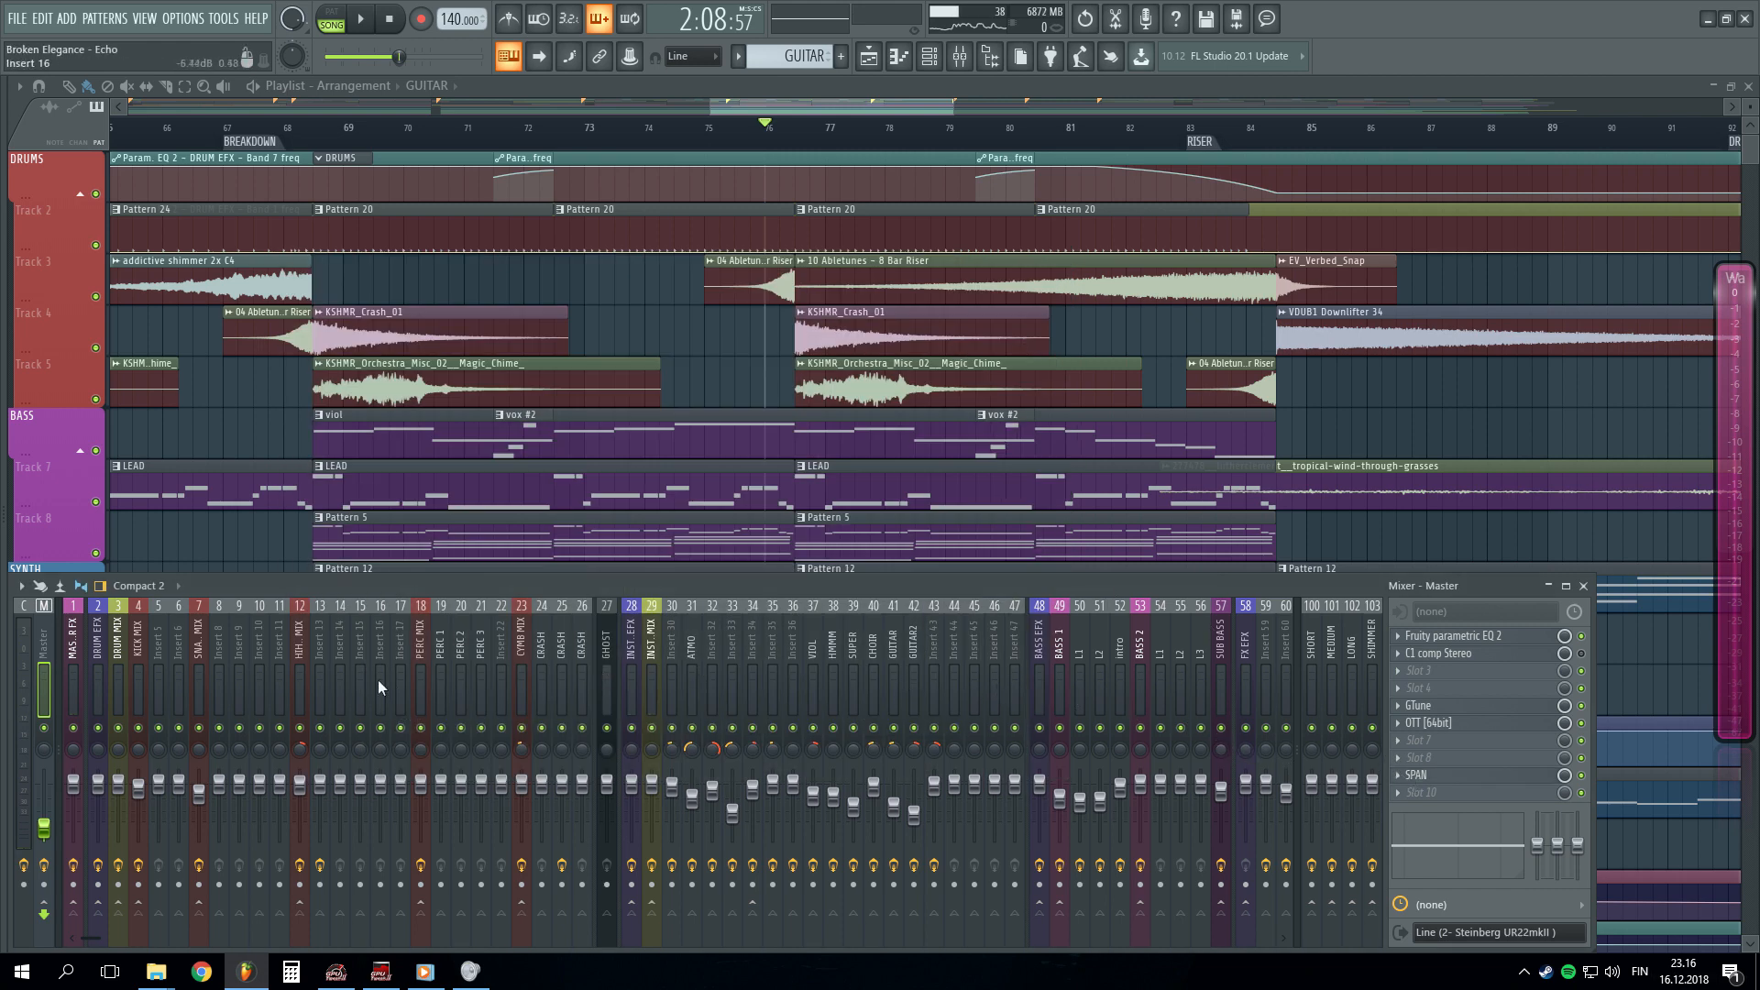
# - Reselect the Master track after looking over the mixer inserts, and hide the mixer to view the whole arrangement in the playlist
pyautogui.moveTo(98, 676); pyautogui.dragTo(361, 675)
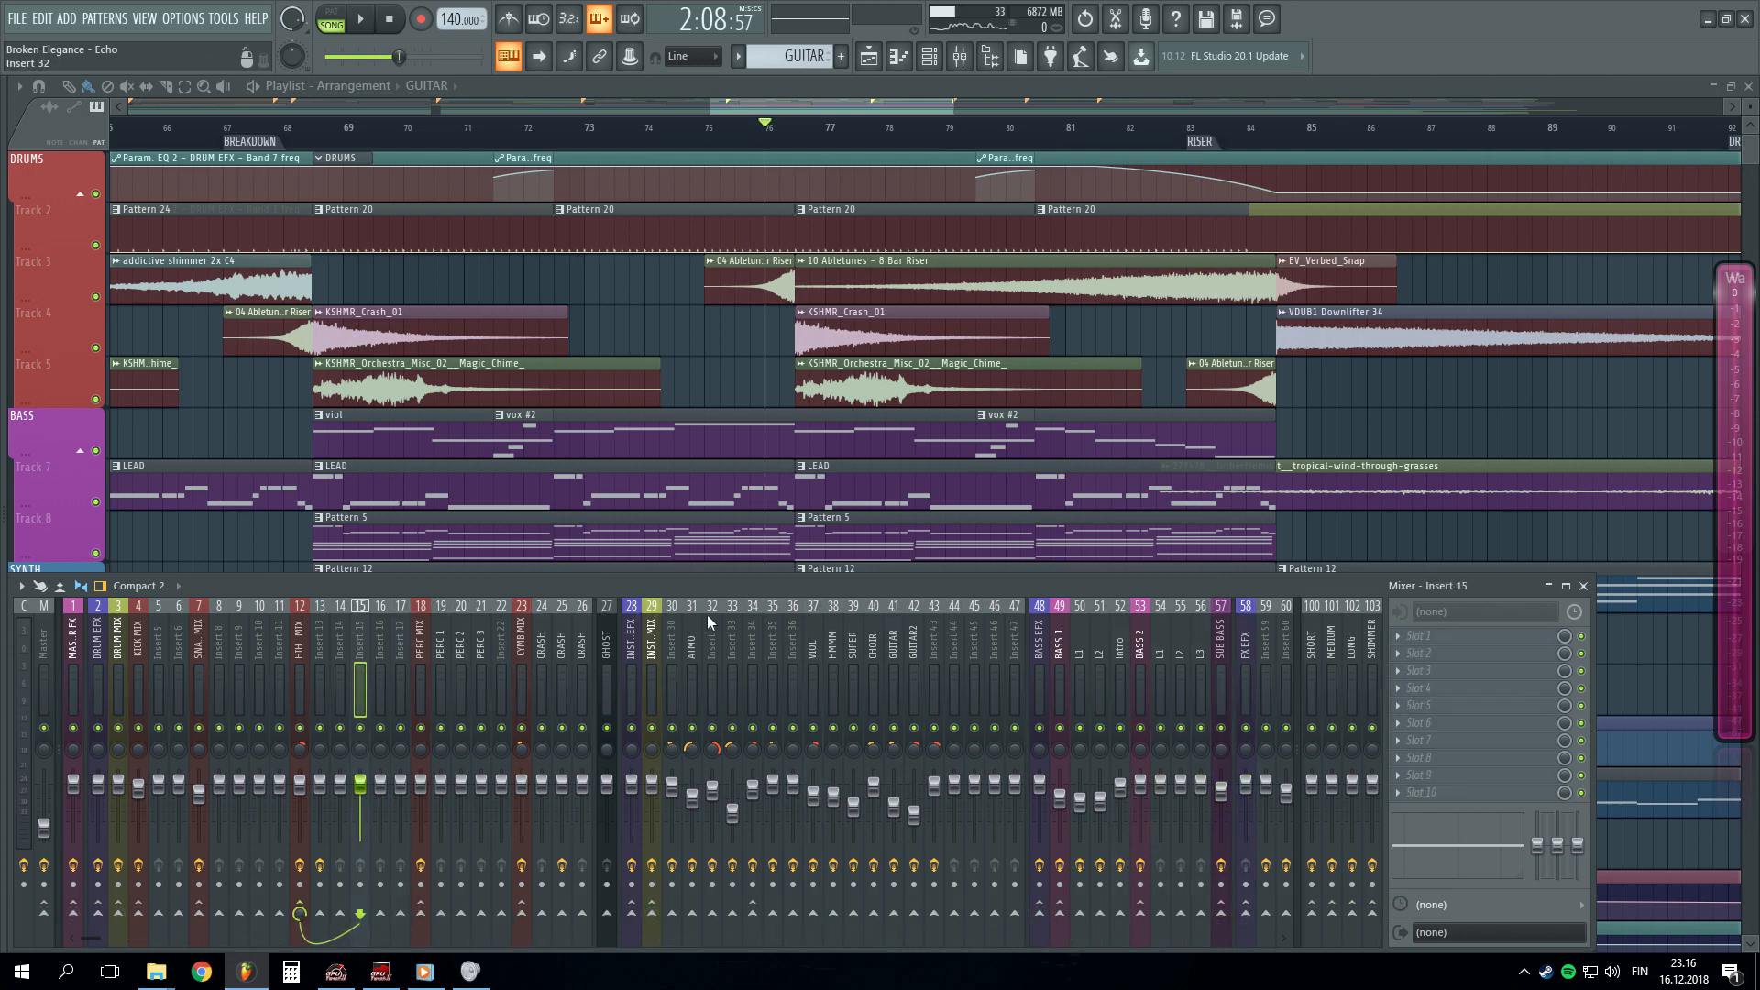
pyautogui.scroll(-6, 905, 147)
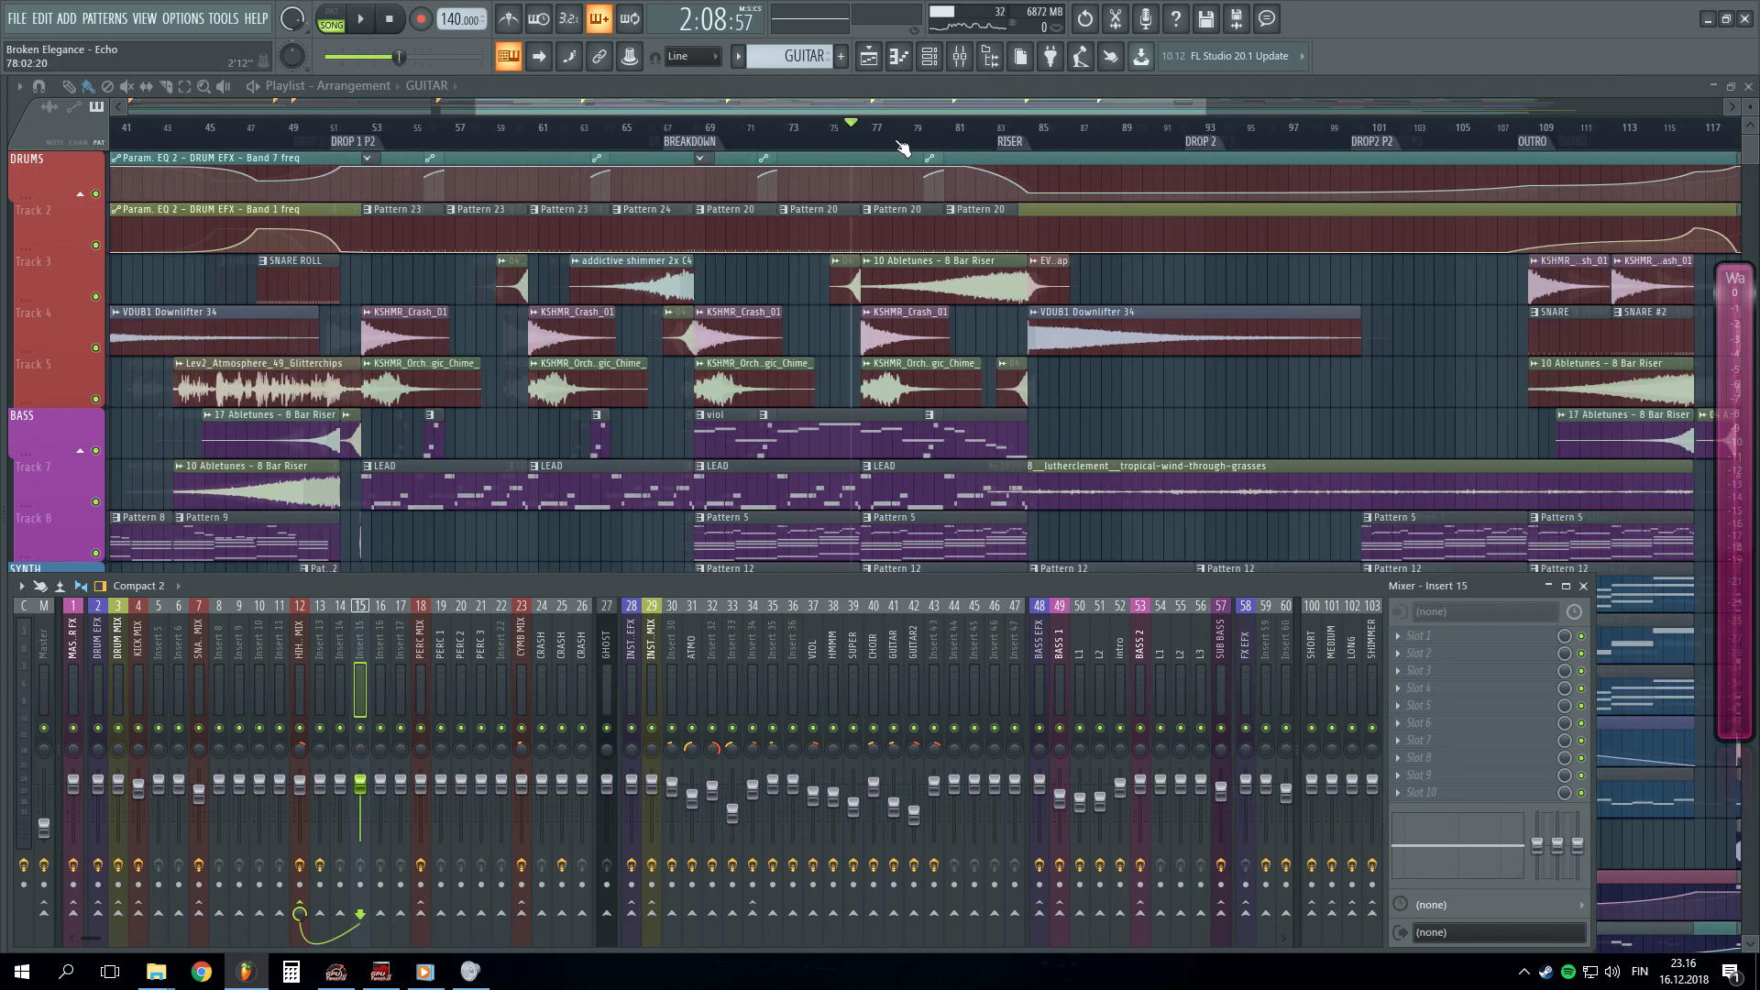
pyautogui.scroll(6, 1497, 159)
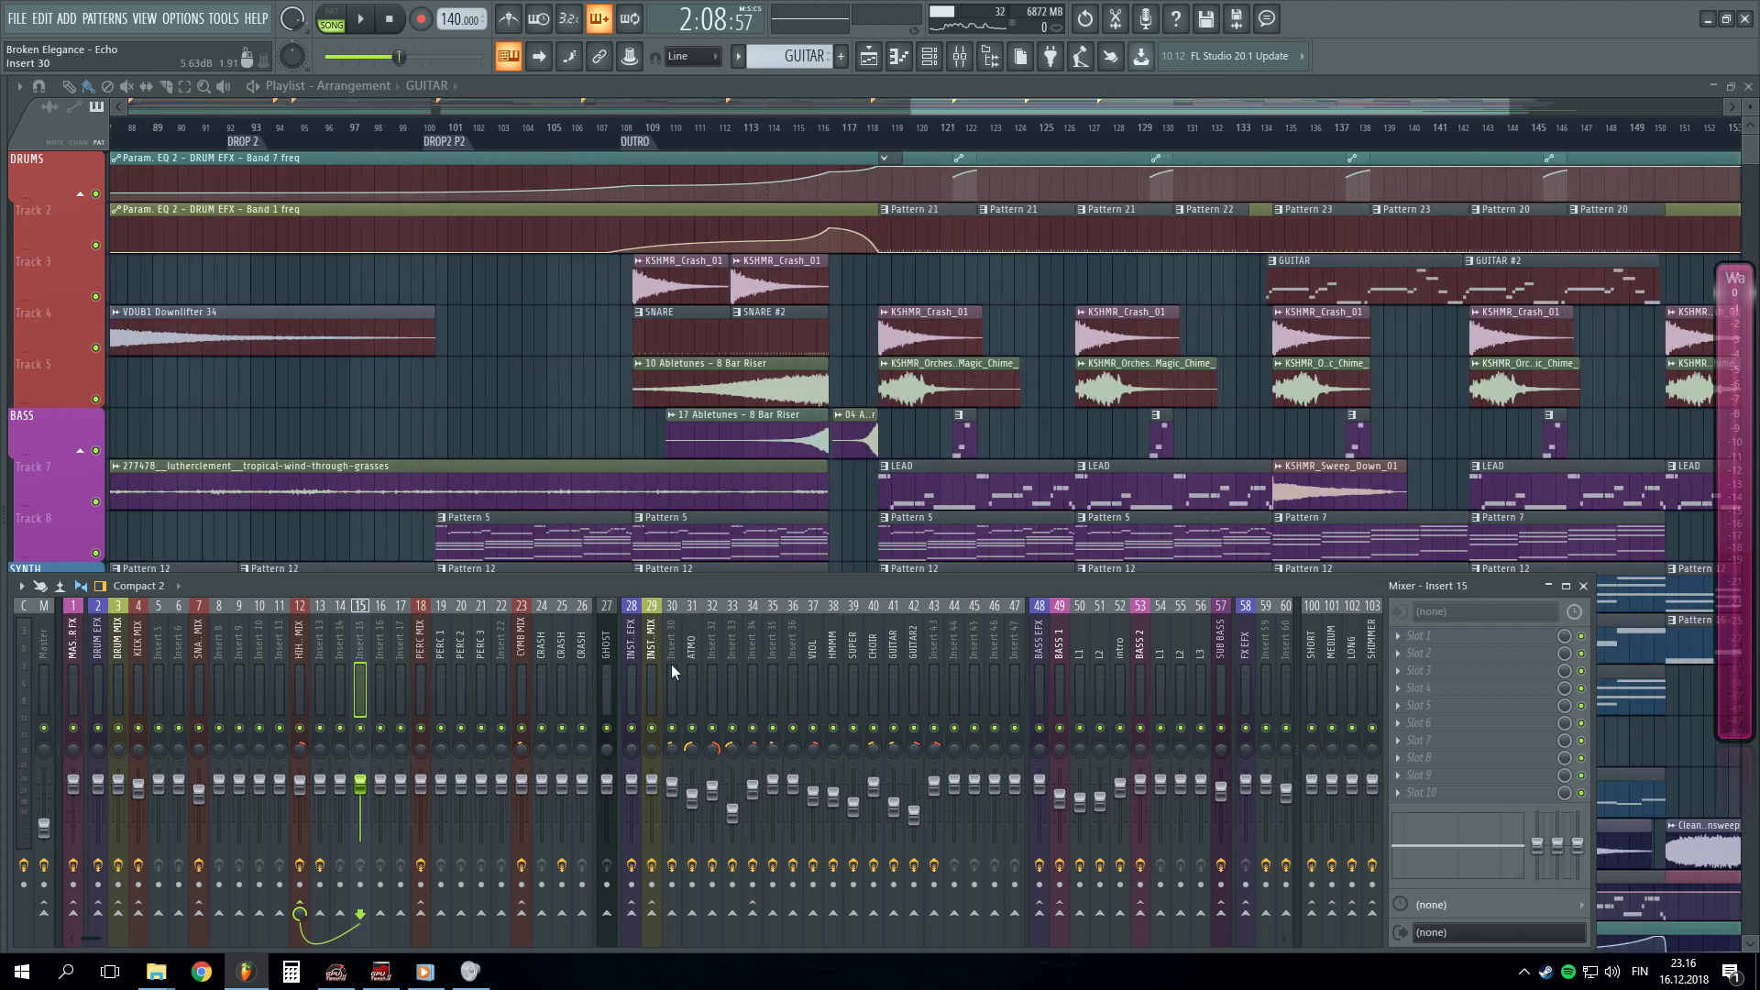
pyautogui.click(46, 678)
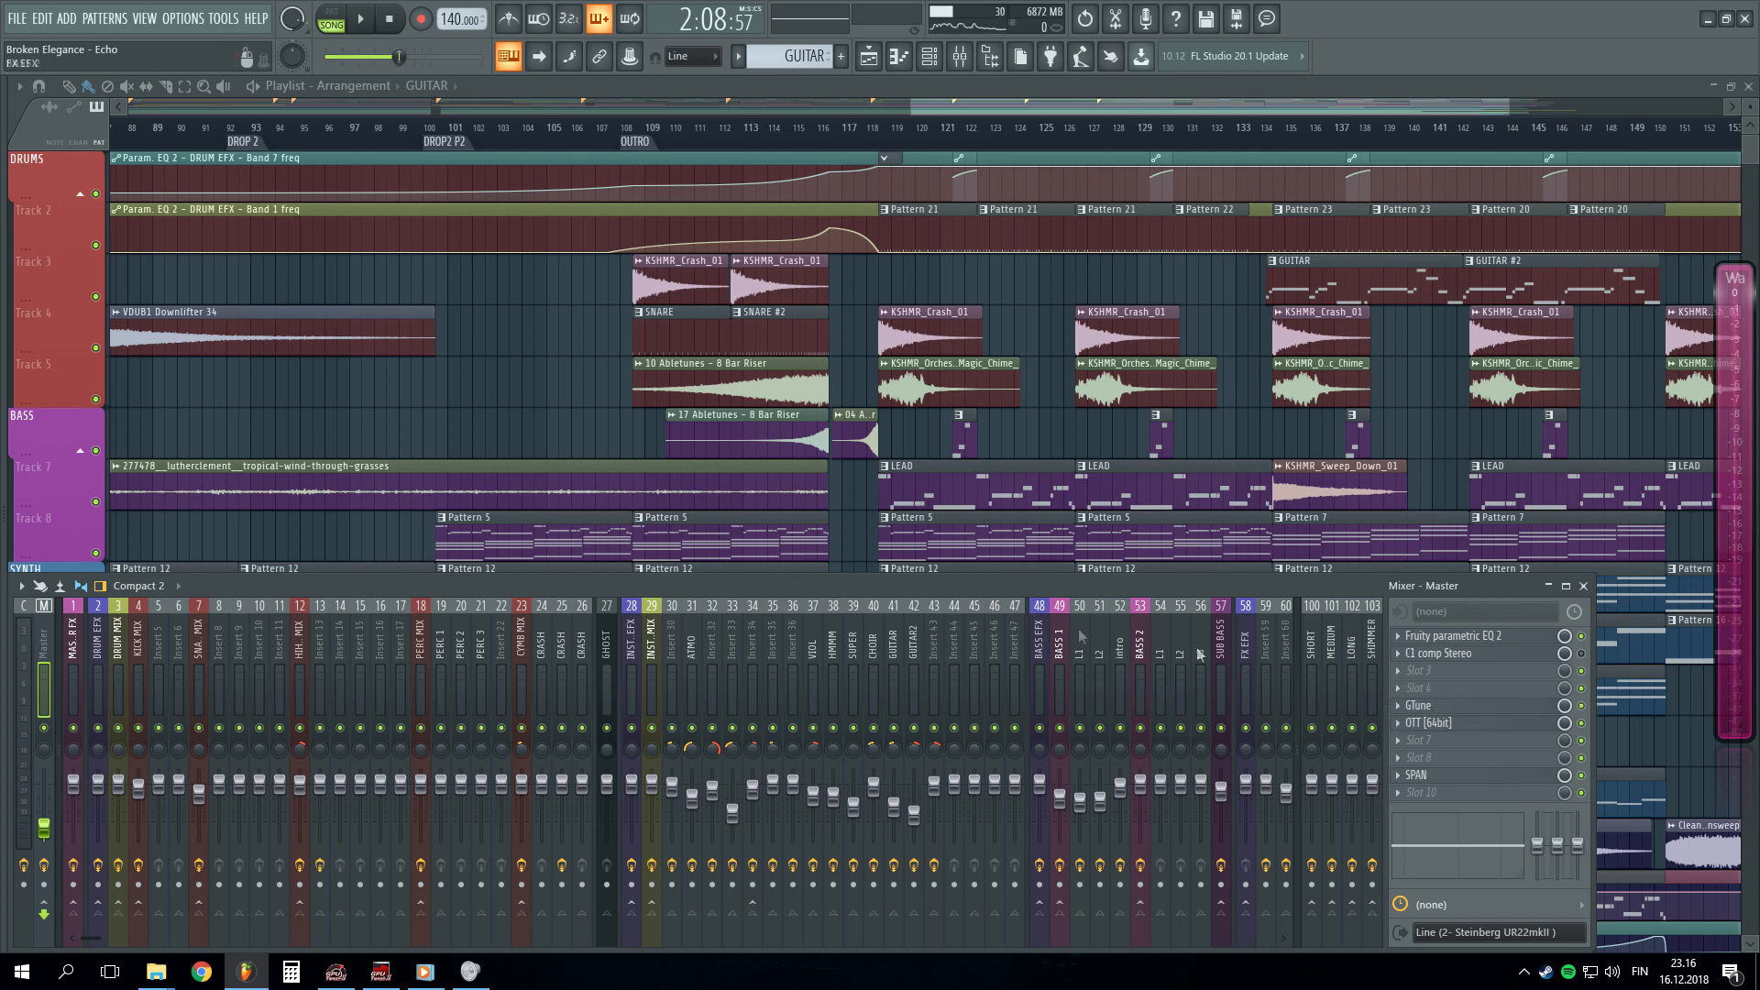
pyautogui.scroll(-3, 672, 140)
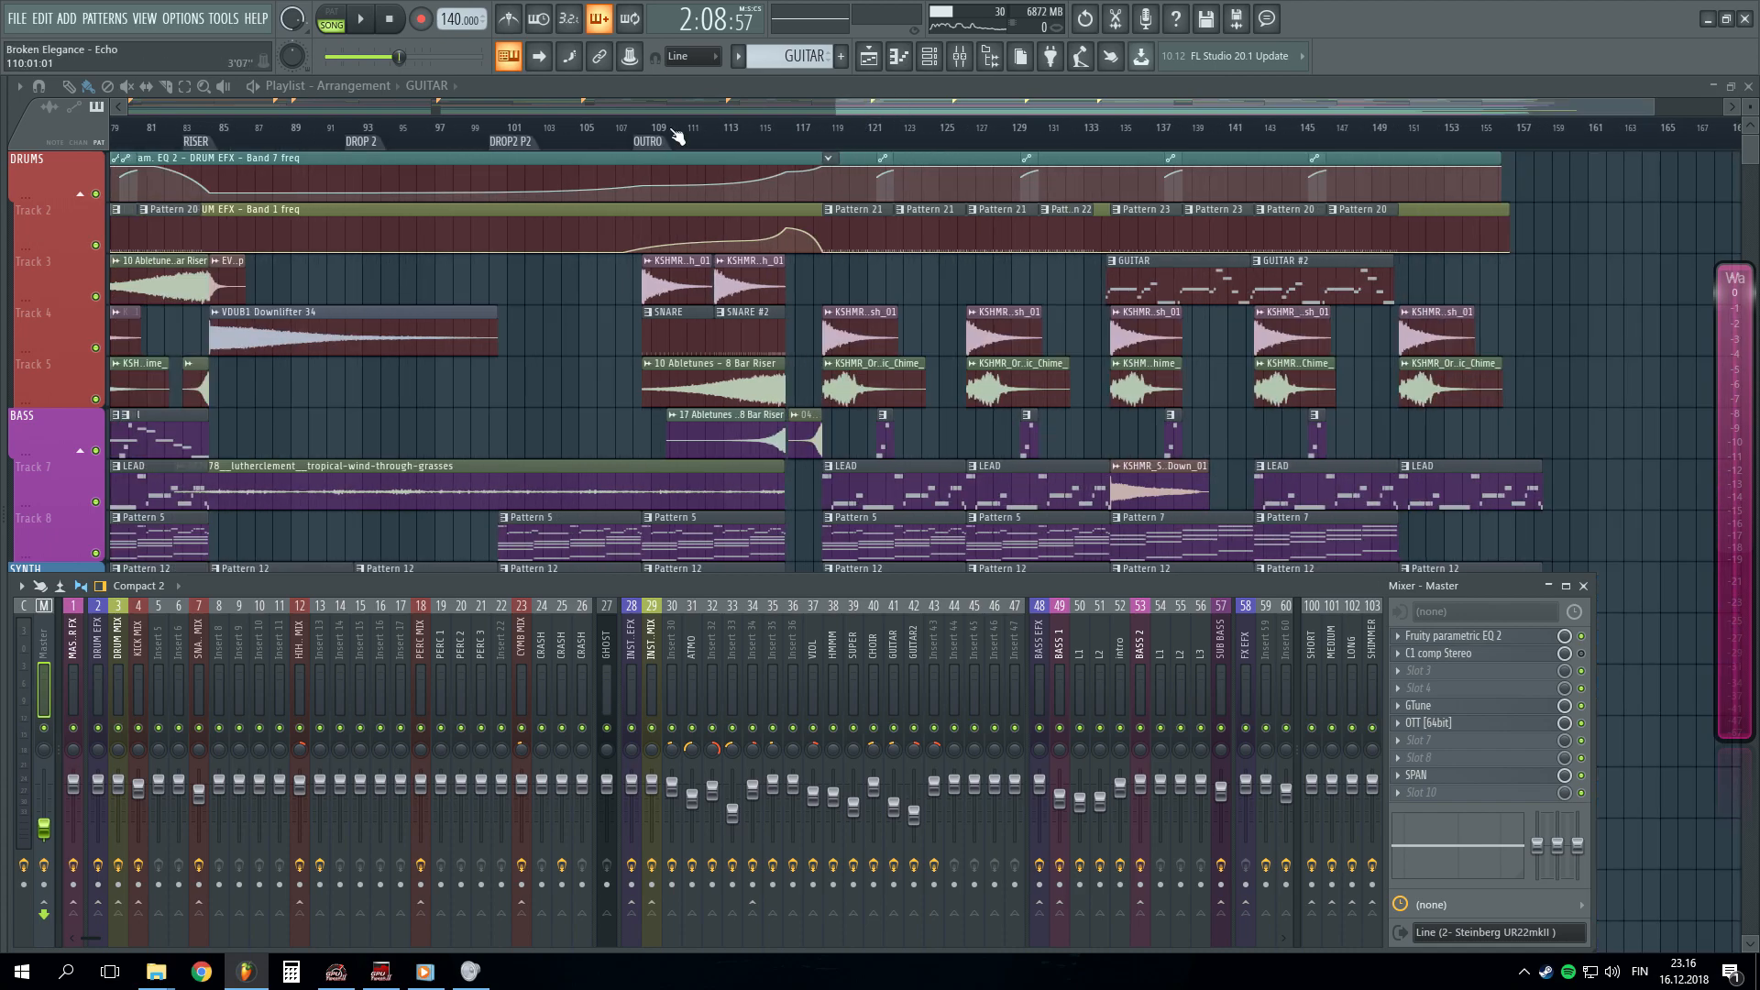
pyautogui.press('F9')
pyautogui.scroll(-2, 639, 140)
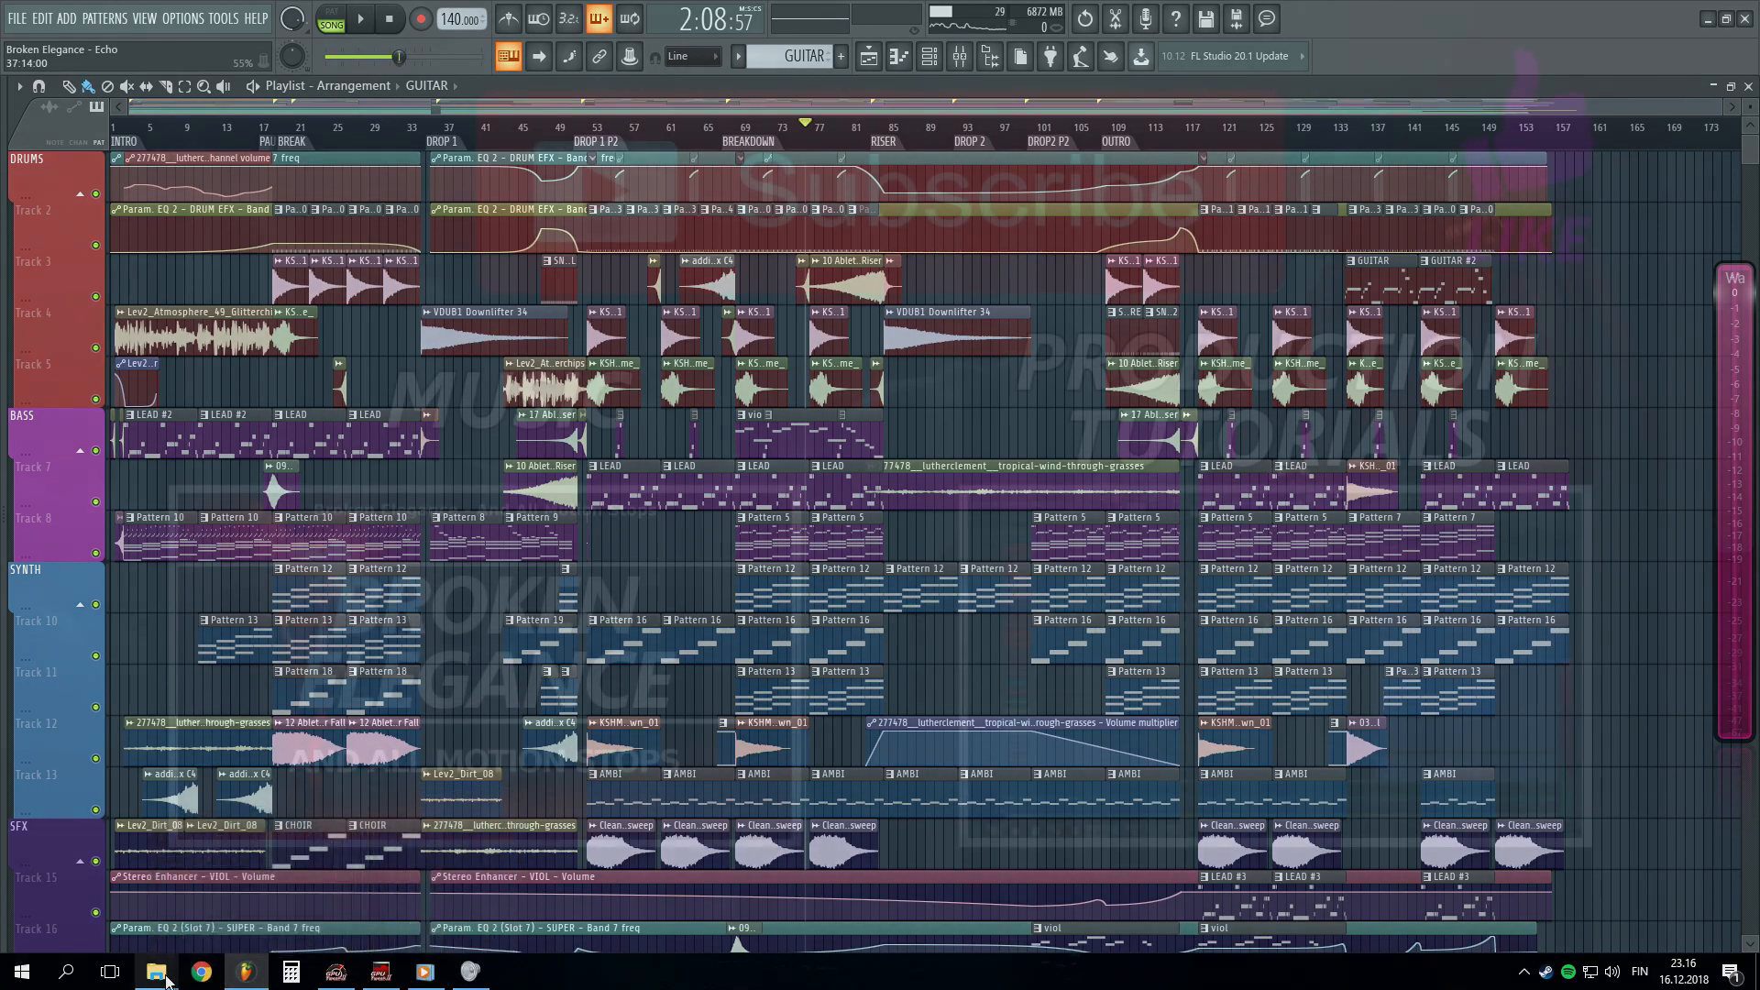
# - Switch to the File Explorer window showing the Project Filet folder
pyautogui.moveTo(156, 972)
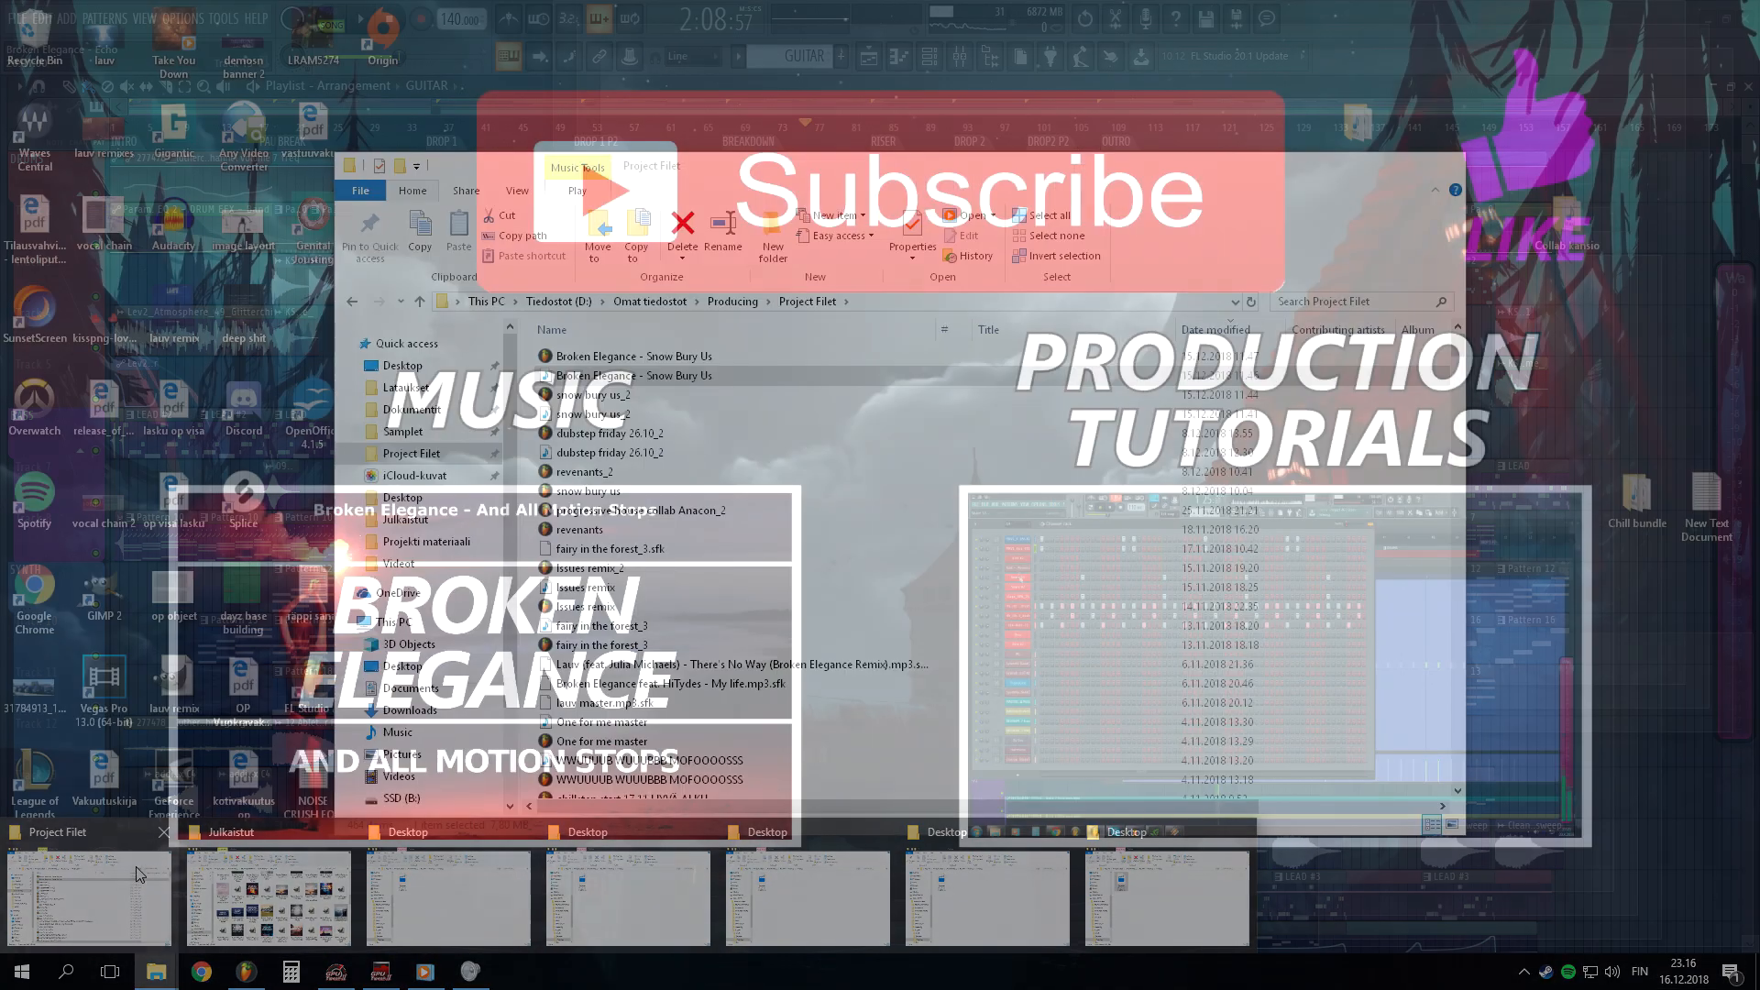
pyautogui.click(164, 869)
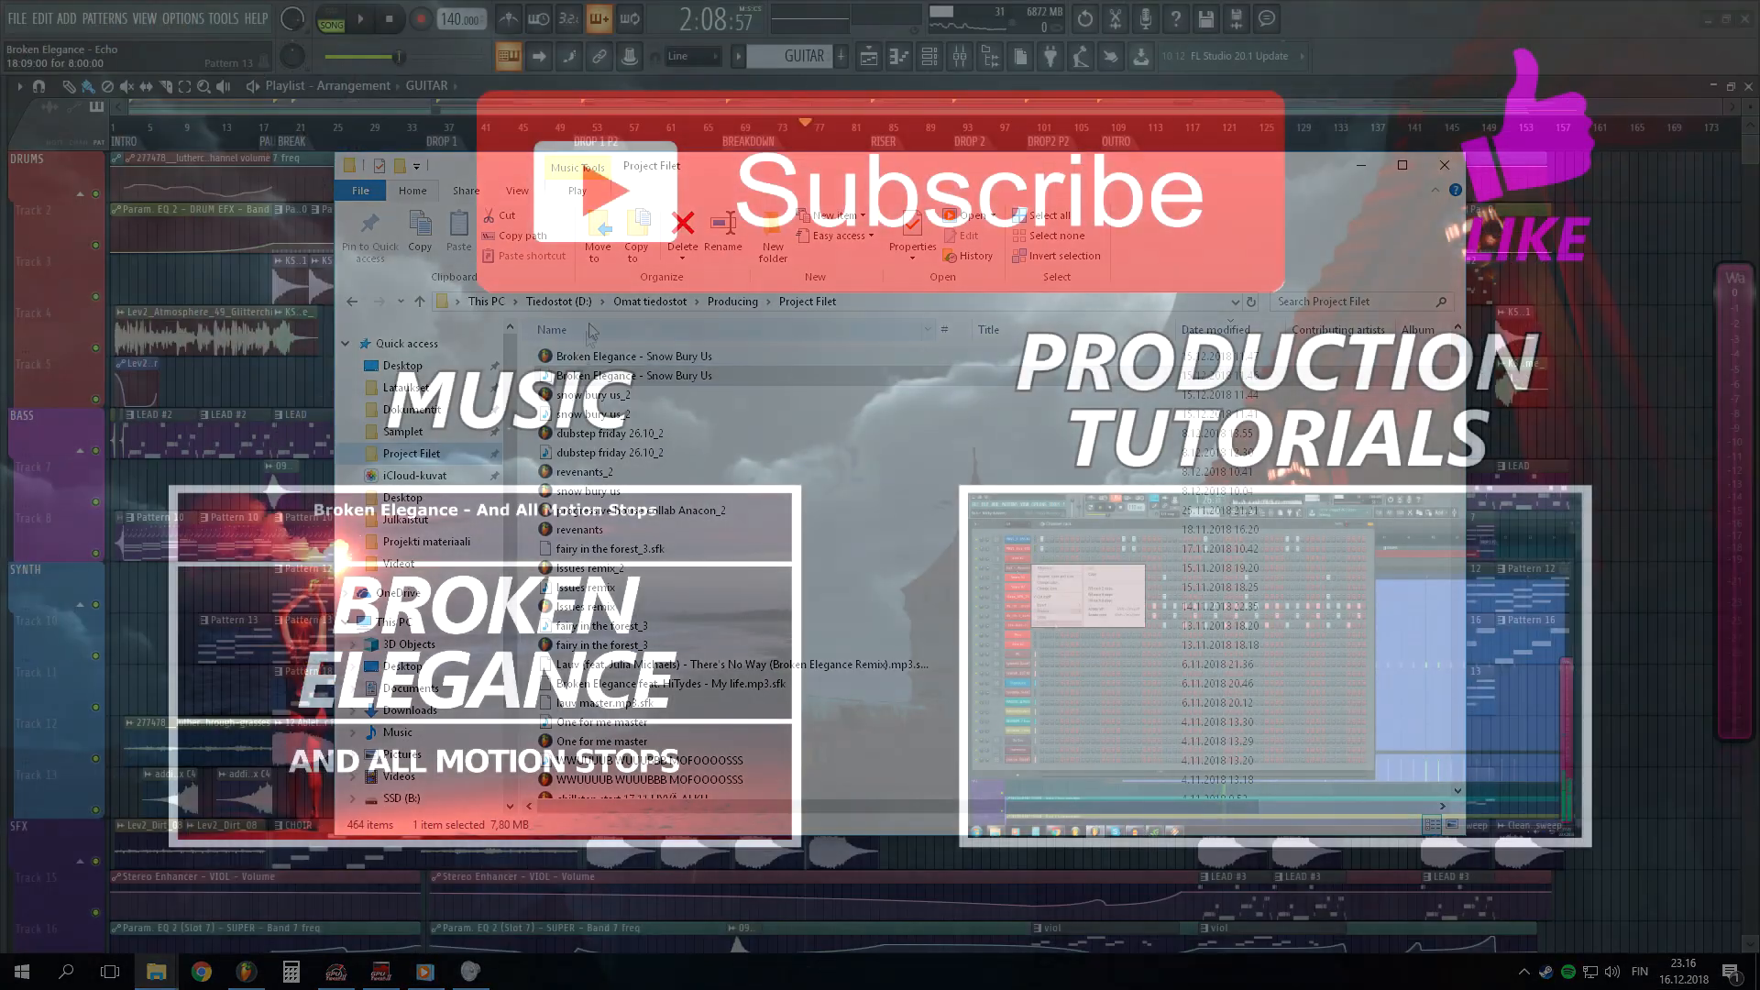